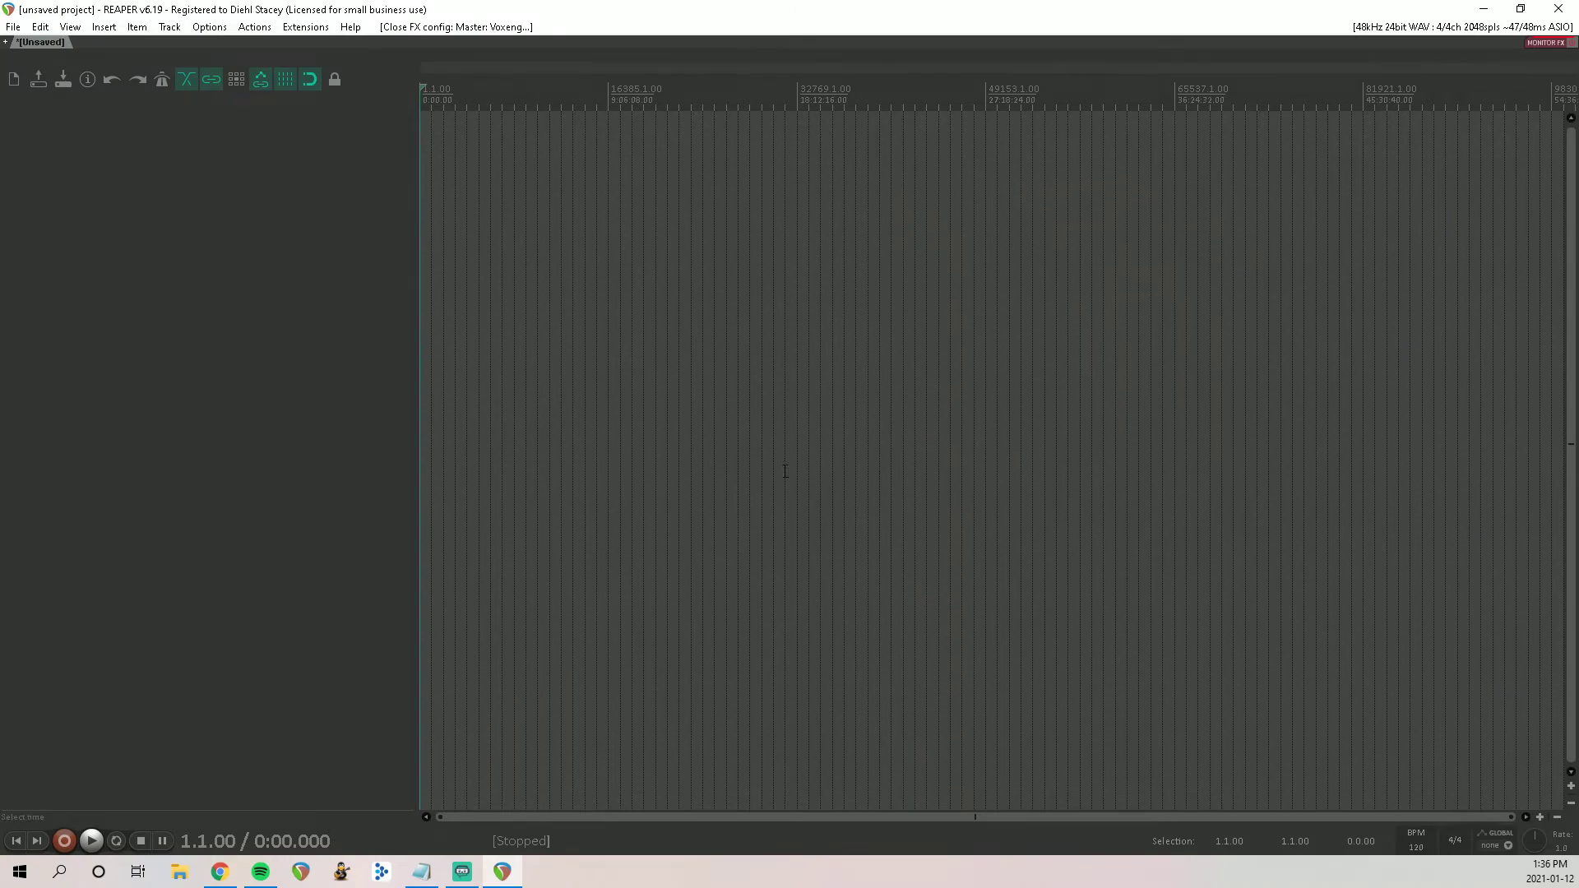
Step: Show the mixer and hide it again
key("ctrl+m")
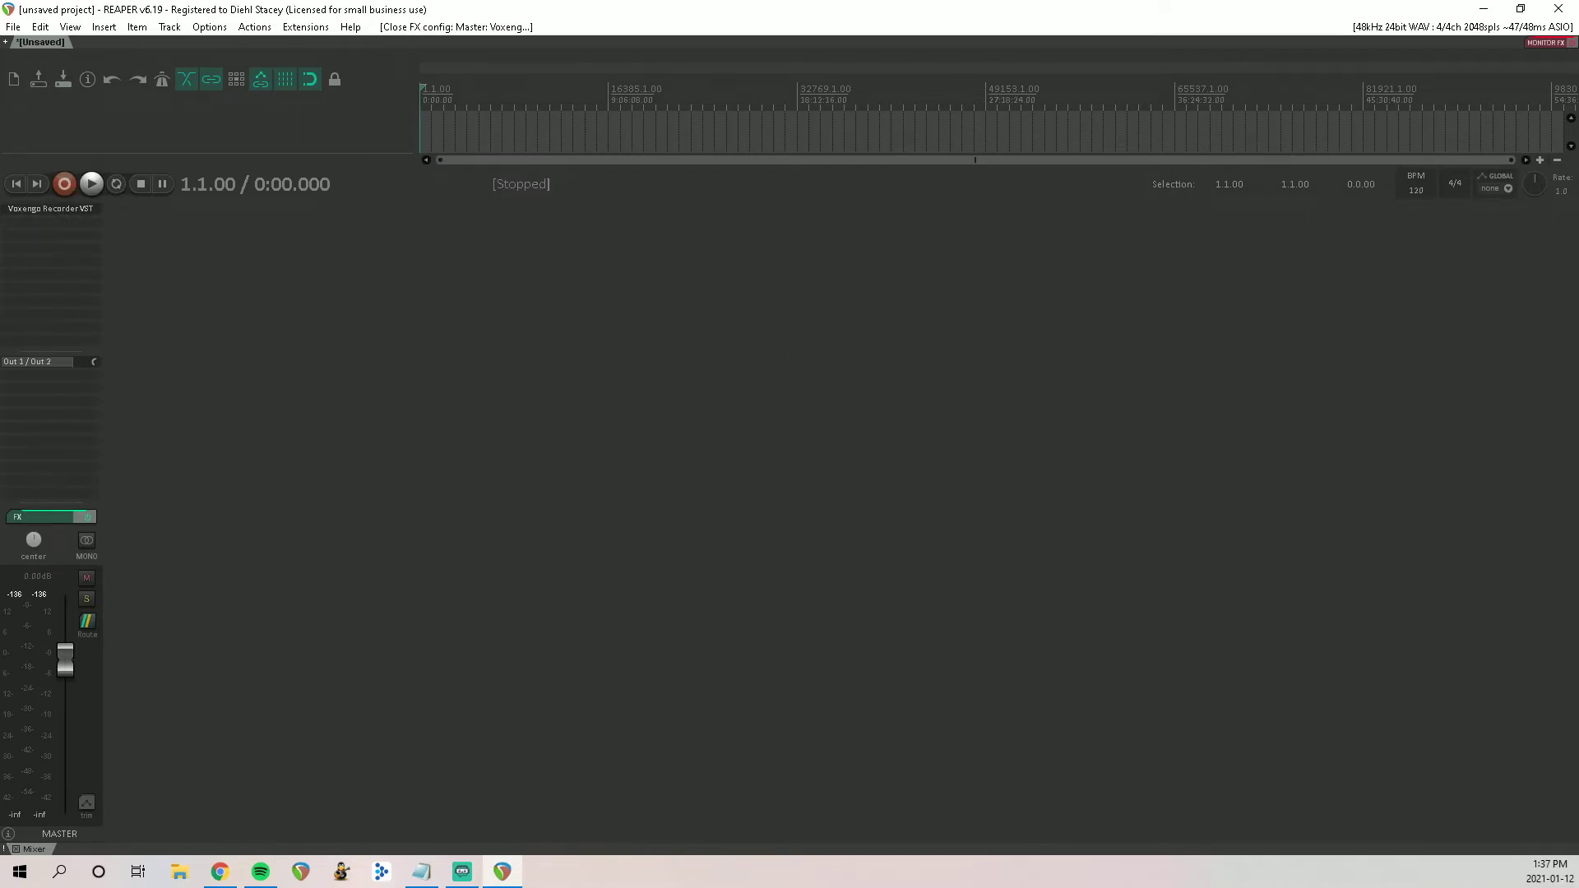
key("ctrl+m")
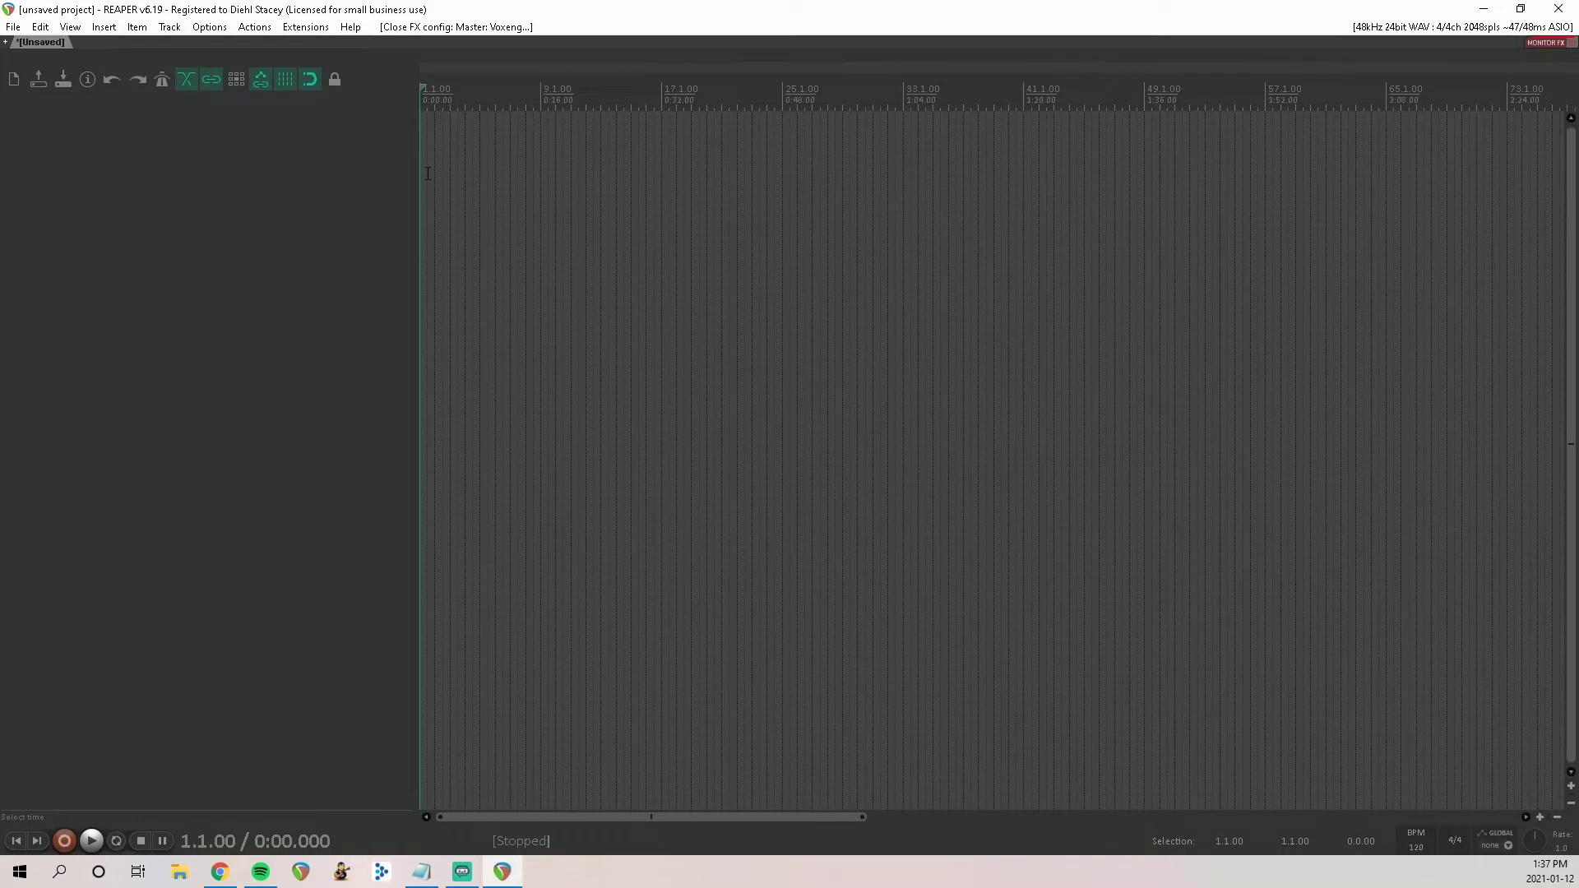
Step: Insert the song's audio files into the project as media items on separate tracks
key("Insert")
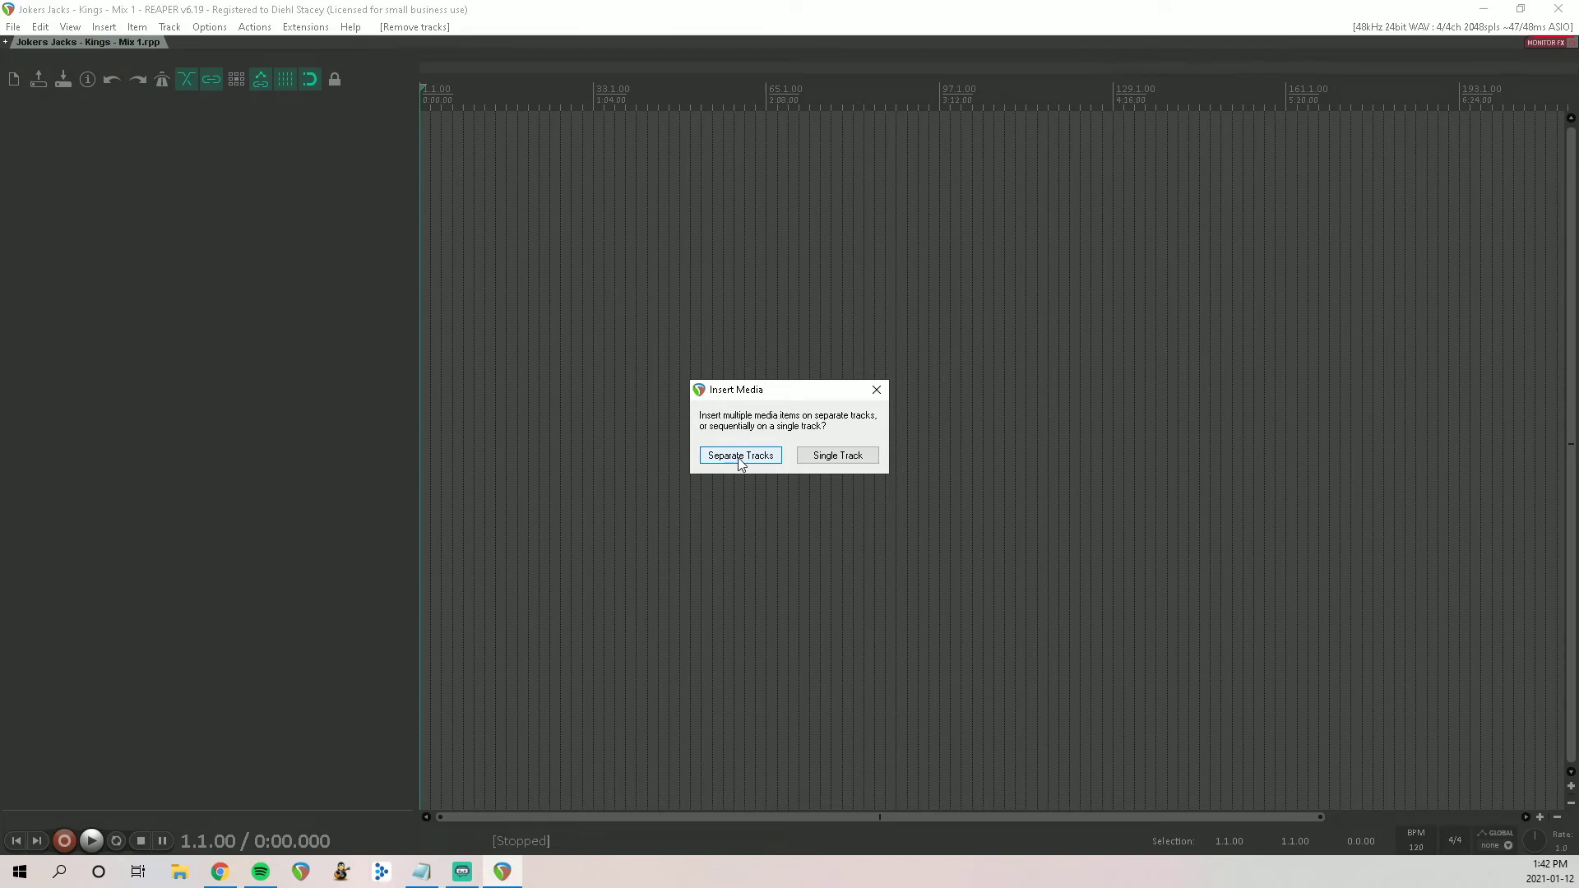
left_click(739, 455)
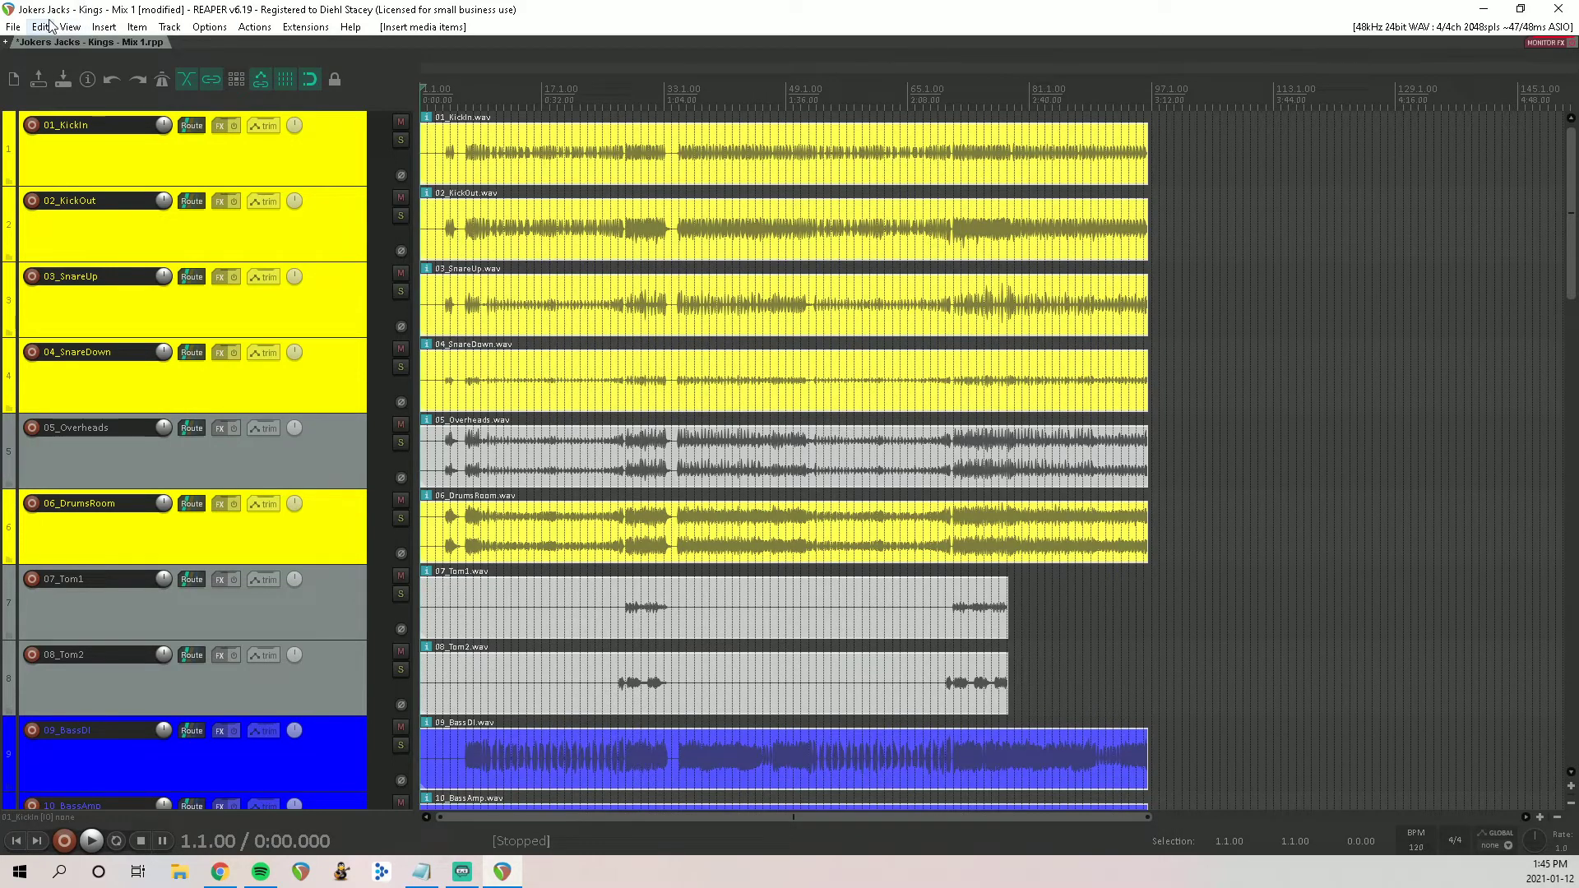
Step: In the project settings, set the timebase for items/envelopes/markers and the timebase for the tempo/time signature envelope to Time
left_click(12, 27)
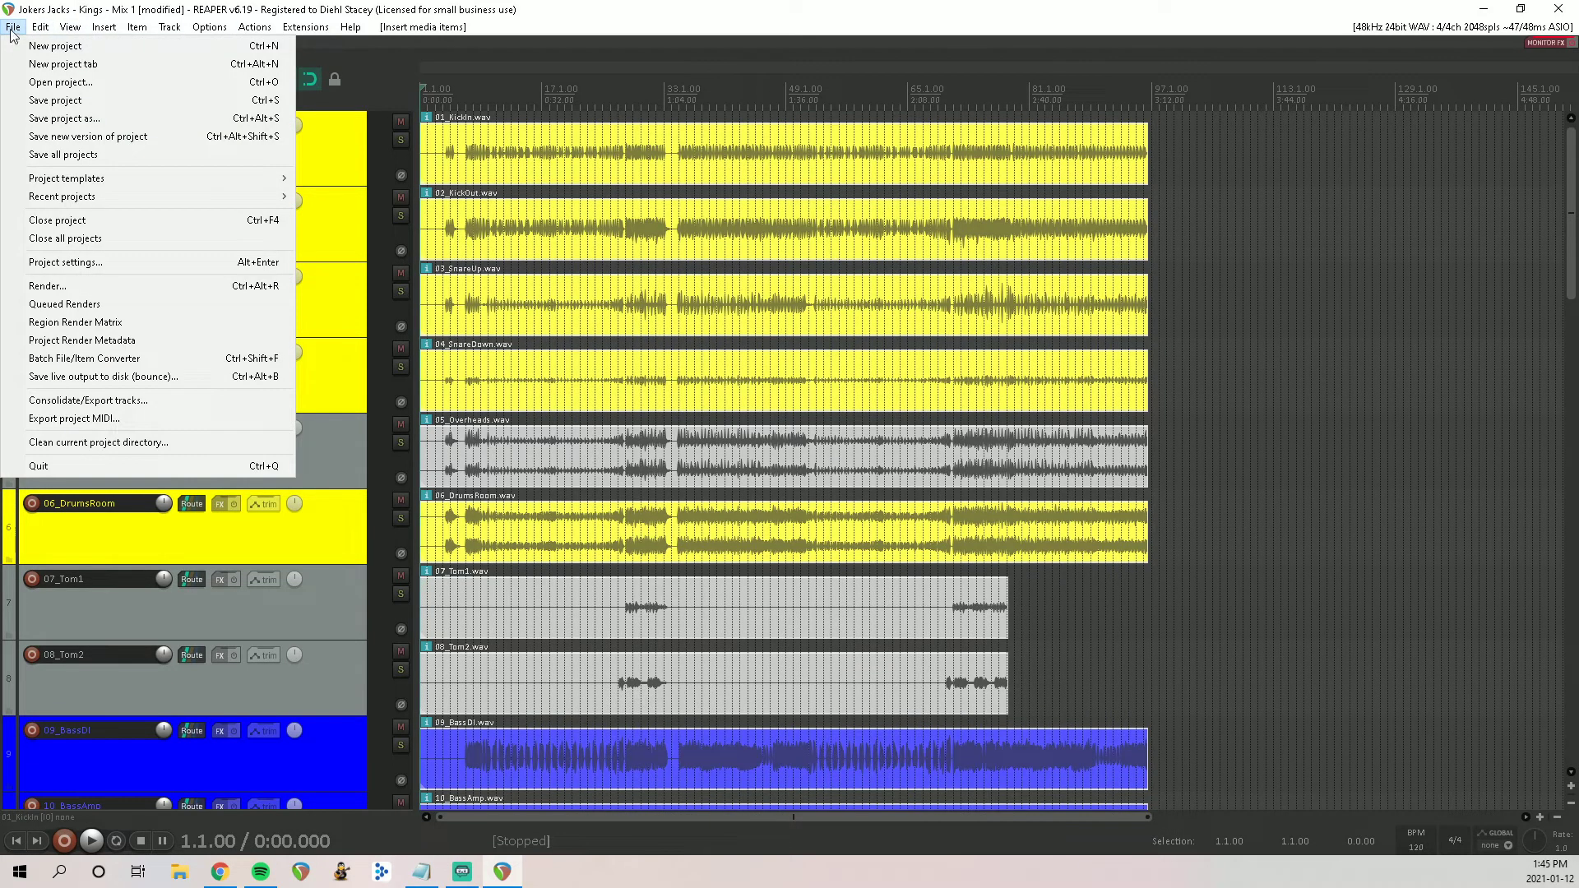
left_click(102, 264)
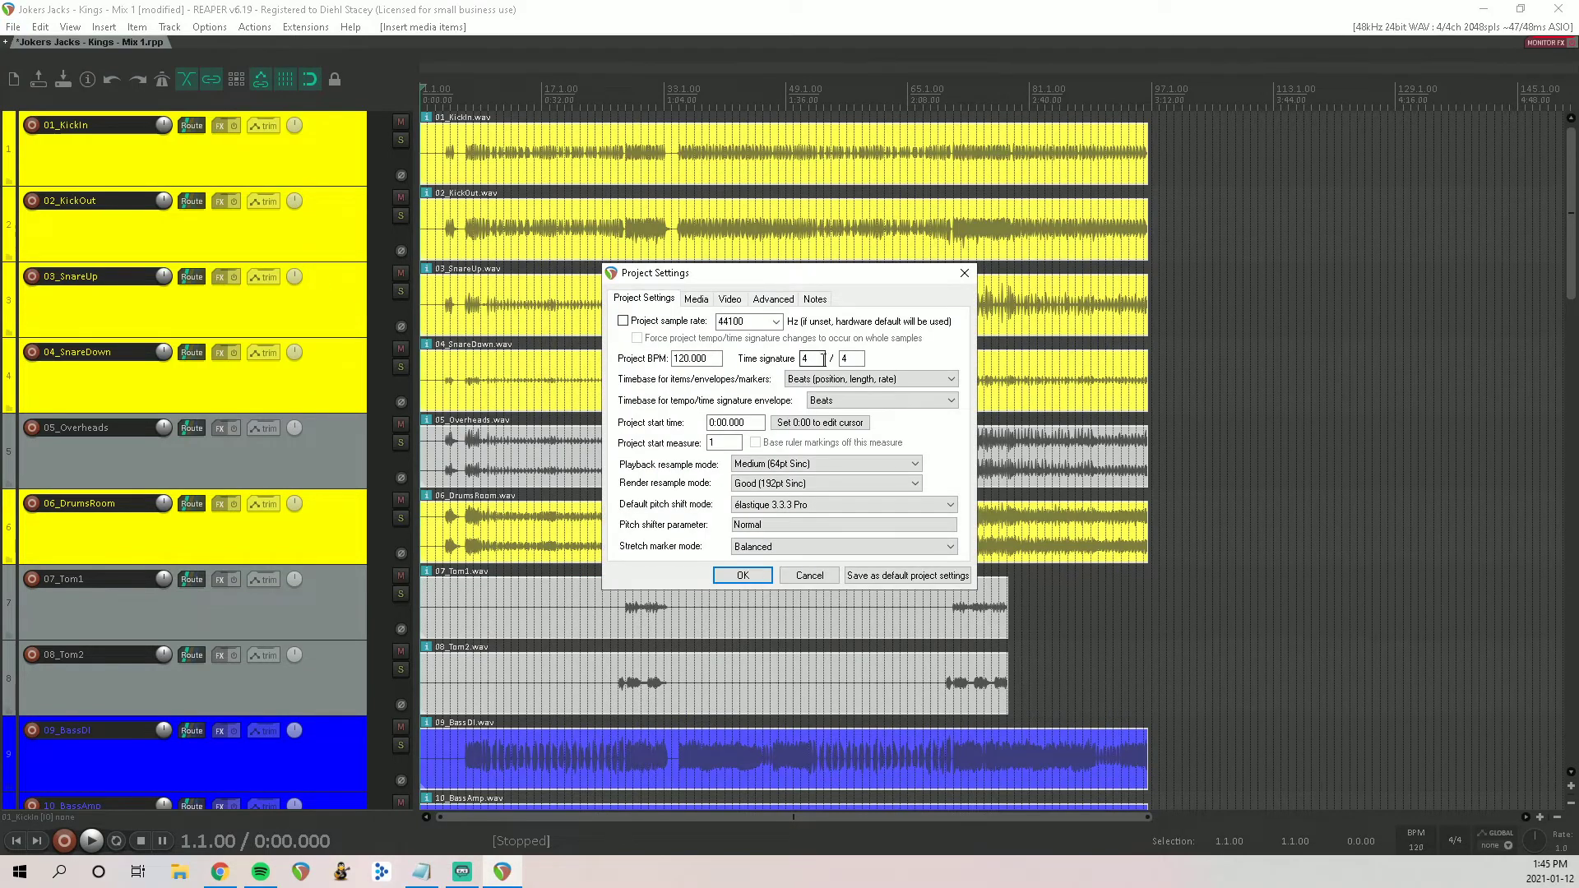
left_click_drag(722, 358, 671, 361)
key("BackSpace")
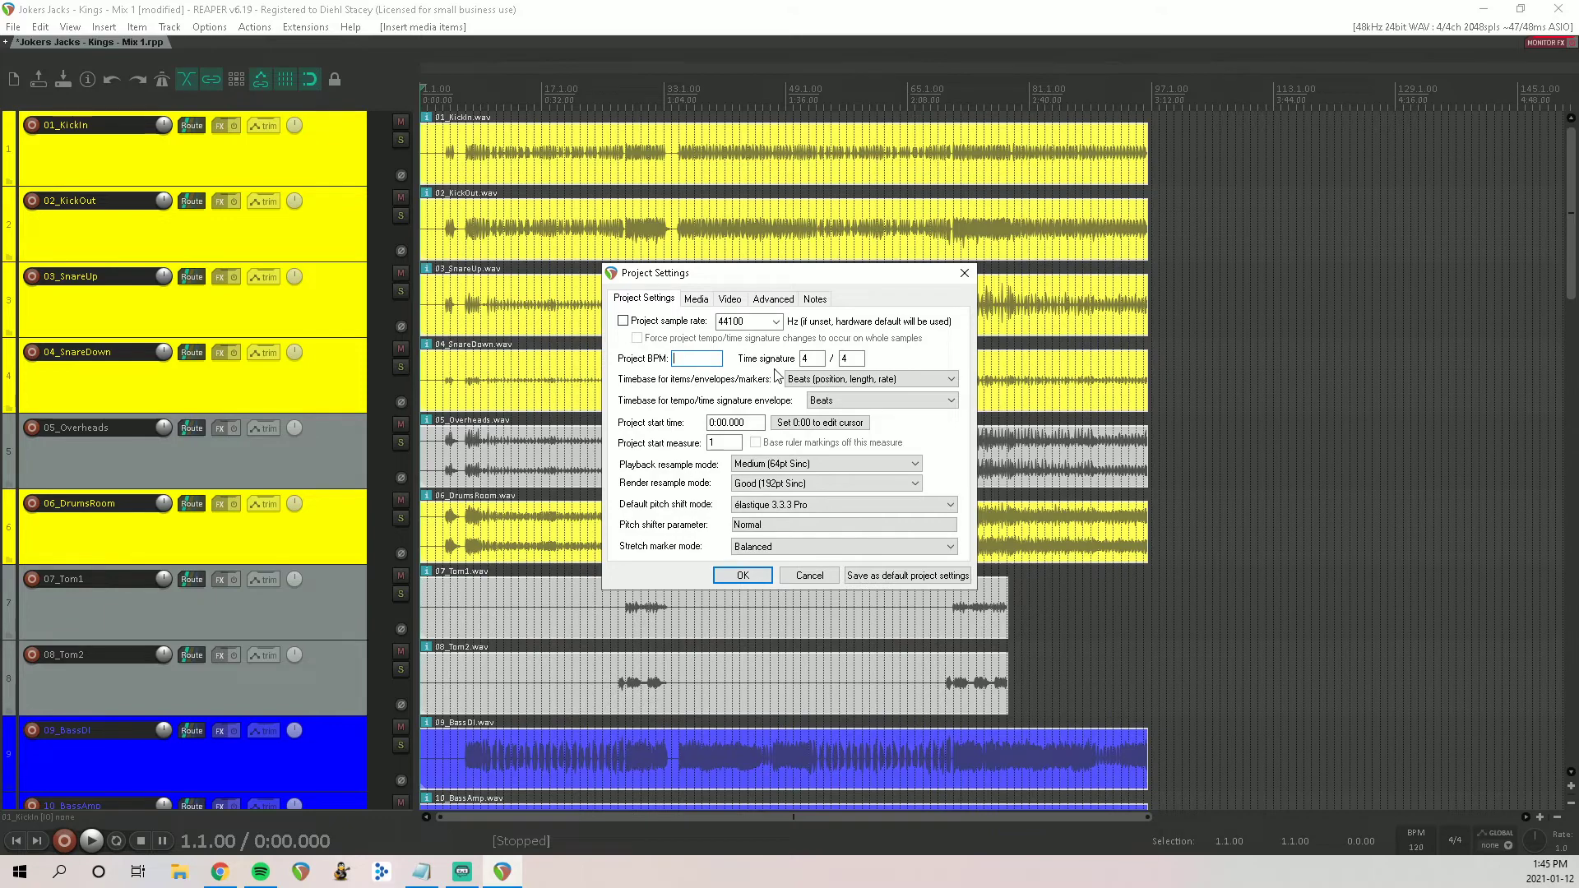
left_click(818, 379)
left_click(814, 396)
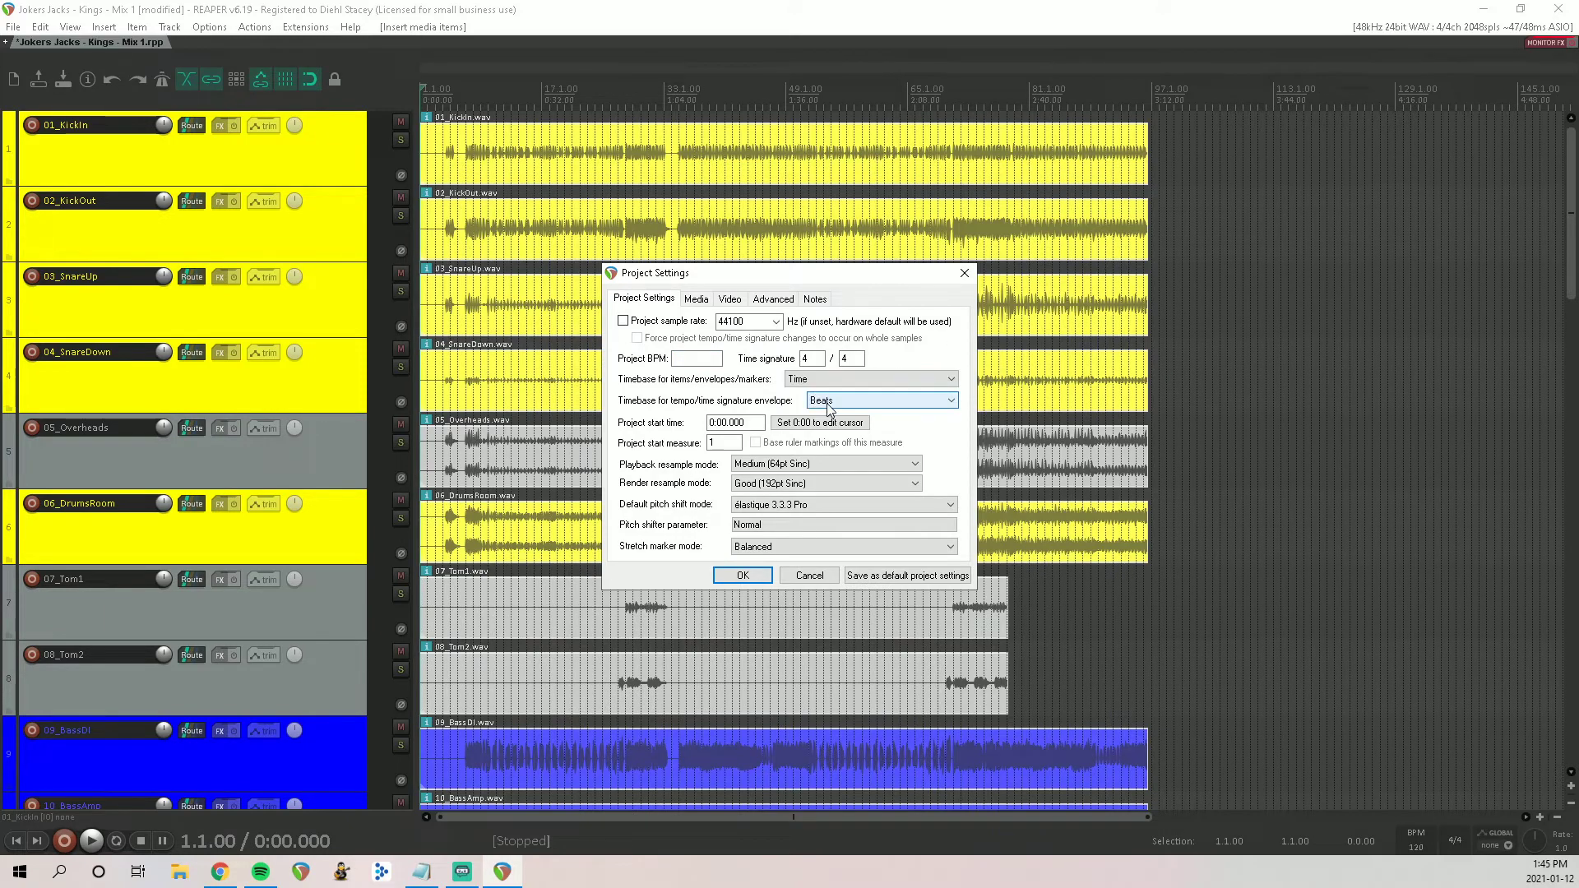
left_click(819, 401)
left_click(821, 415)
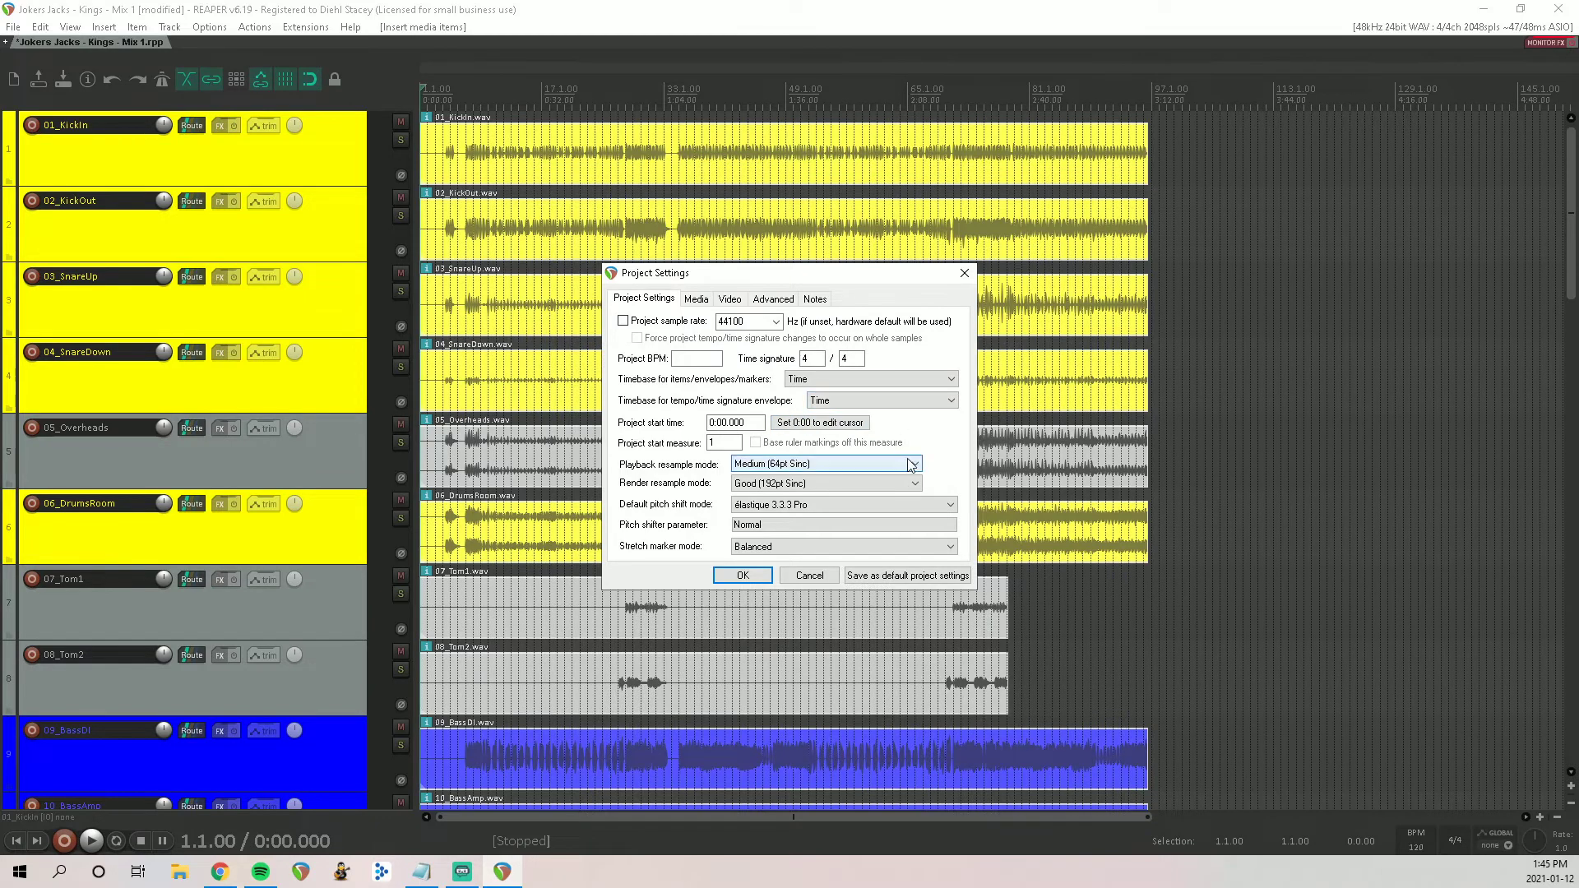
Step: Set the project BPM to 137 and apply the project settings
left_click(712, 357)
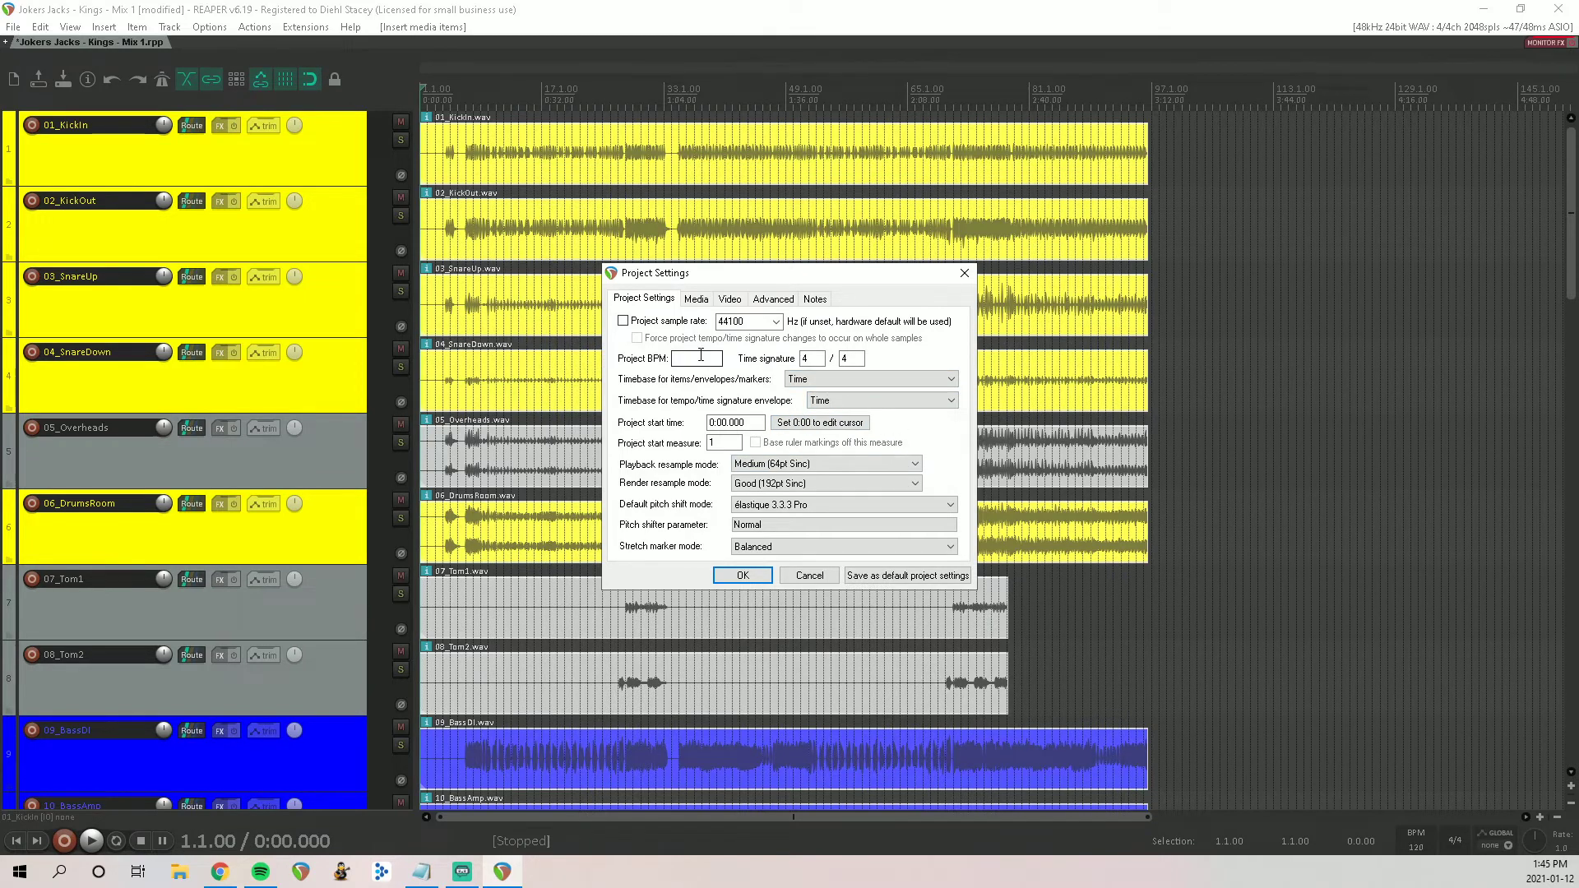
type("1")
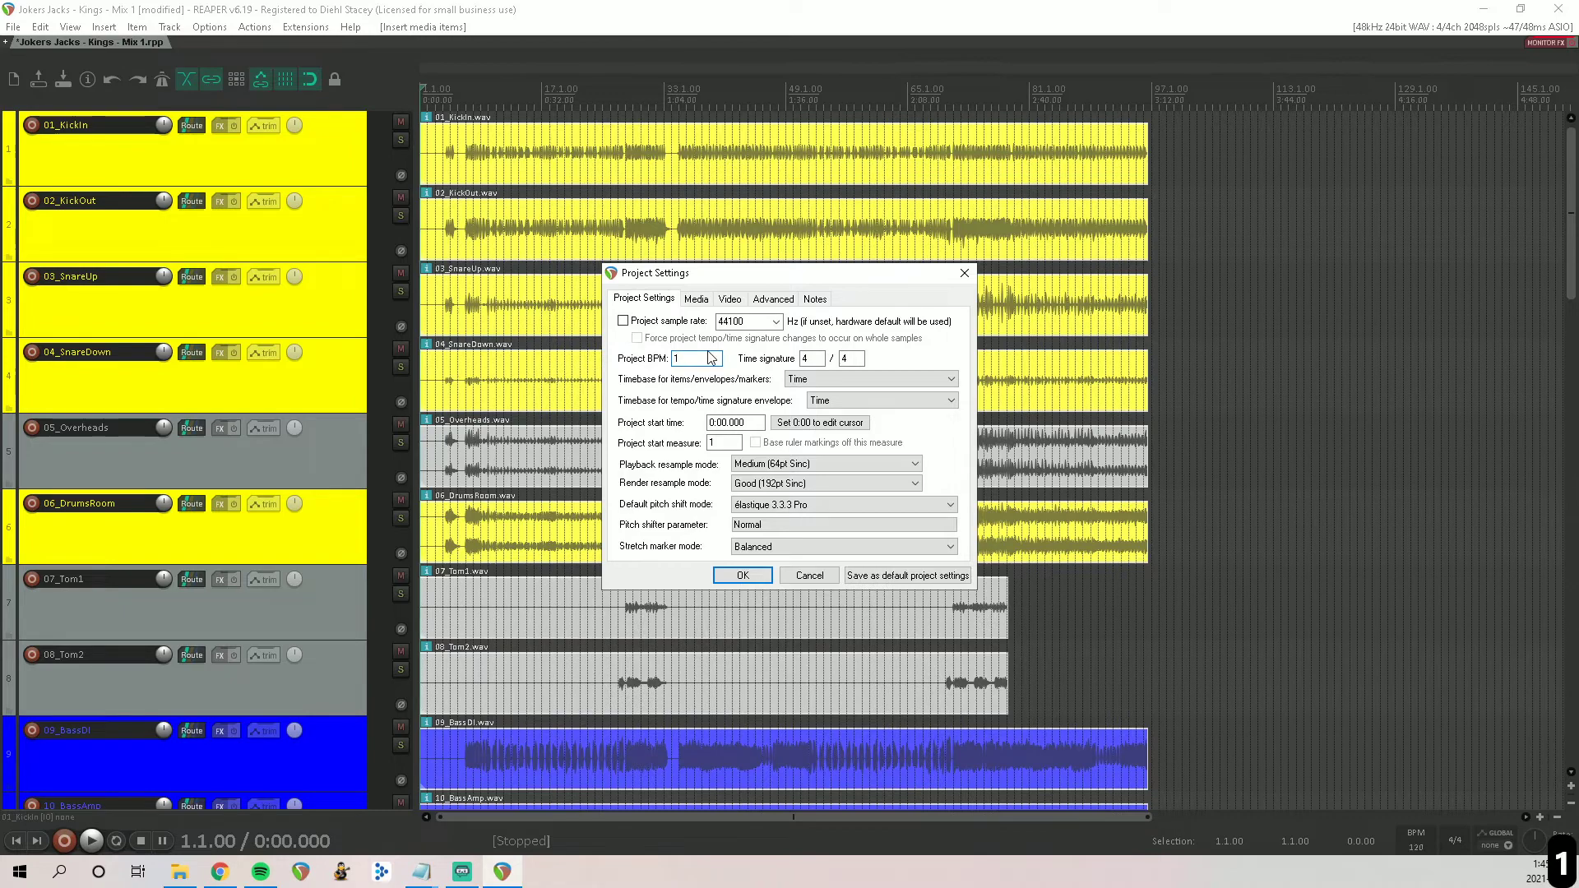
type("37")
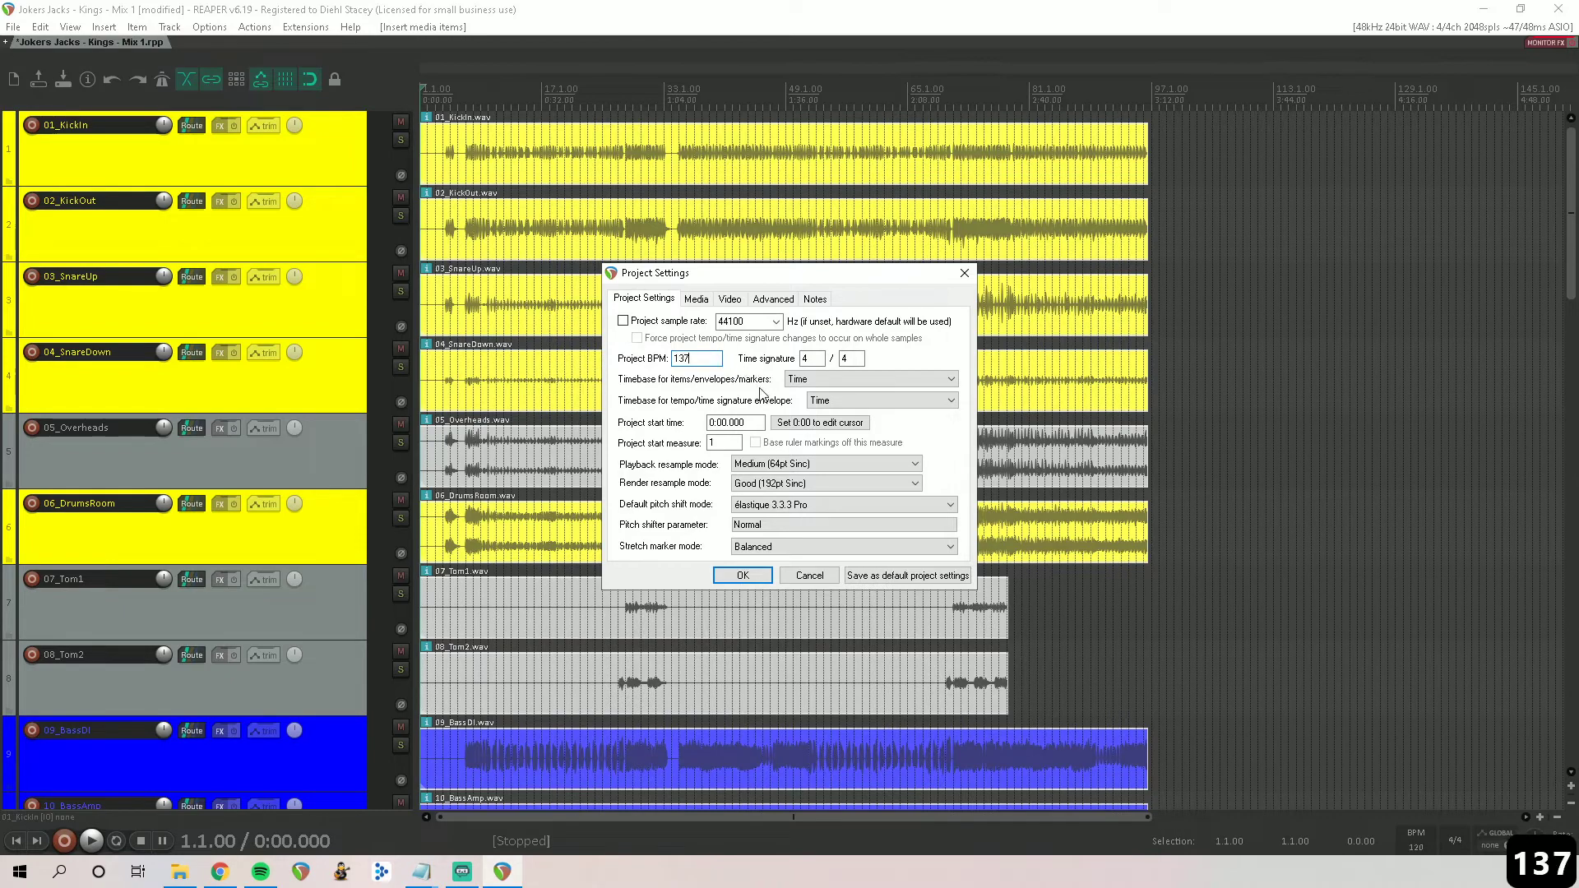
key("Return")
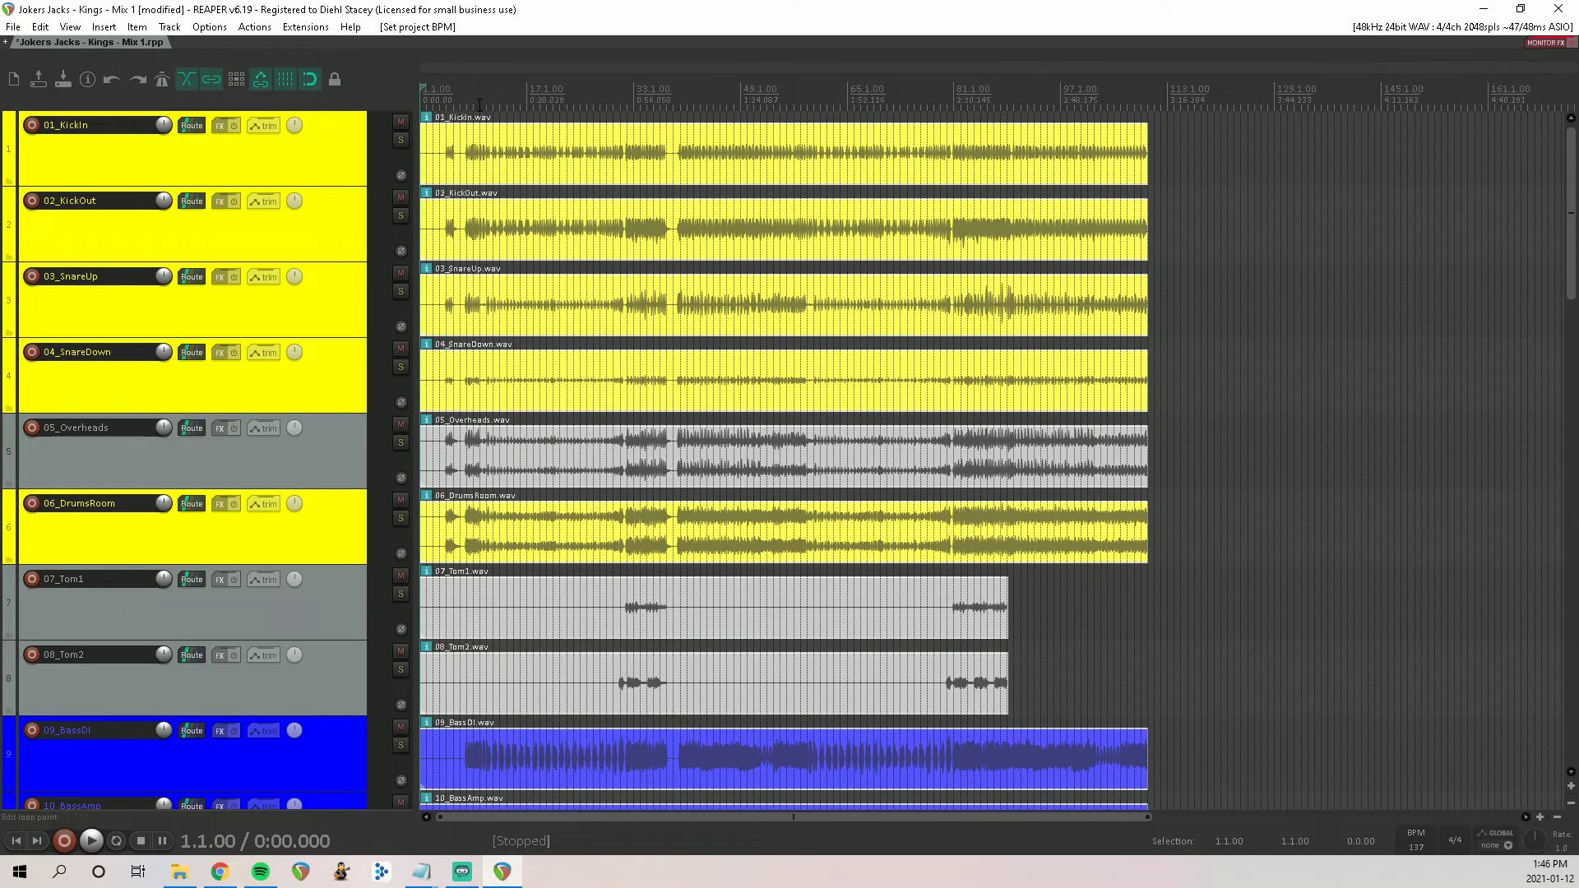
Step: Examine how the drum hits line up with the bar grid around bar 8
scroll(479, 105, "up", 5)
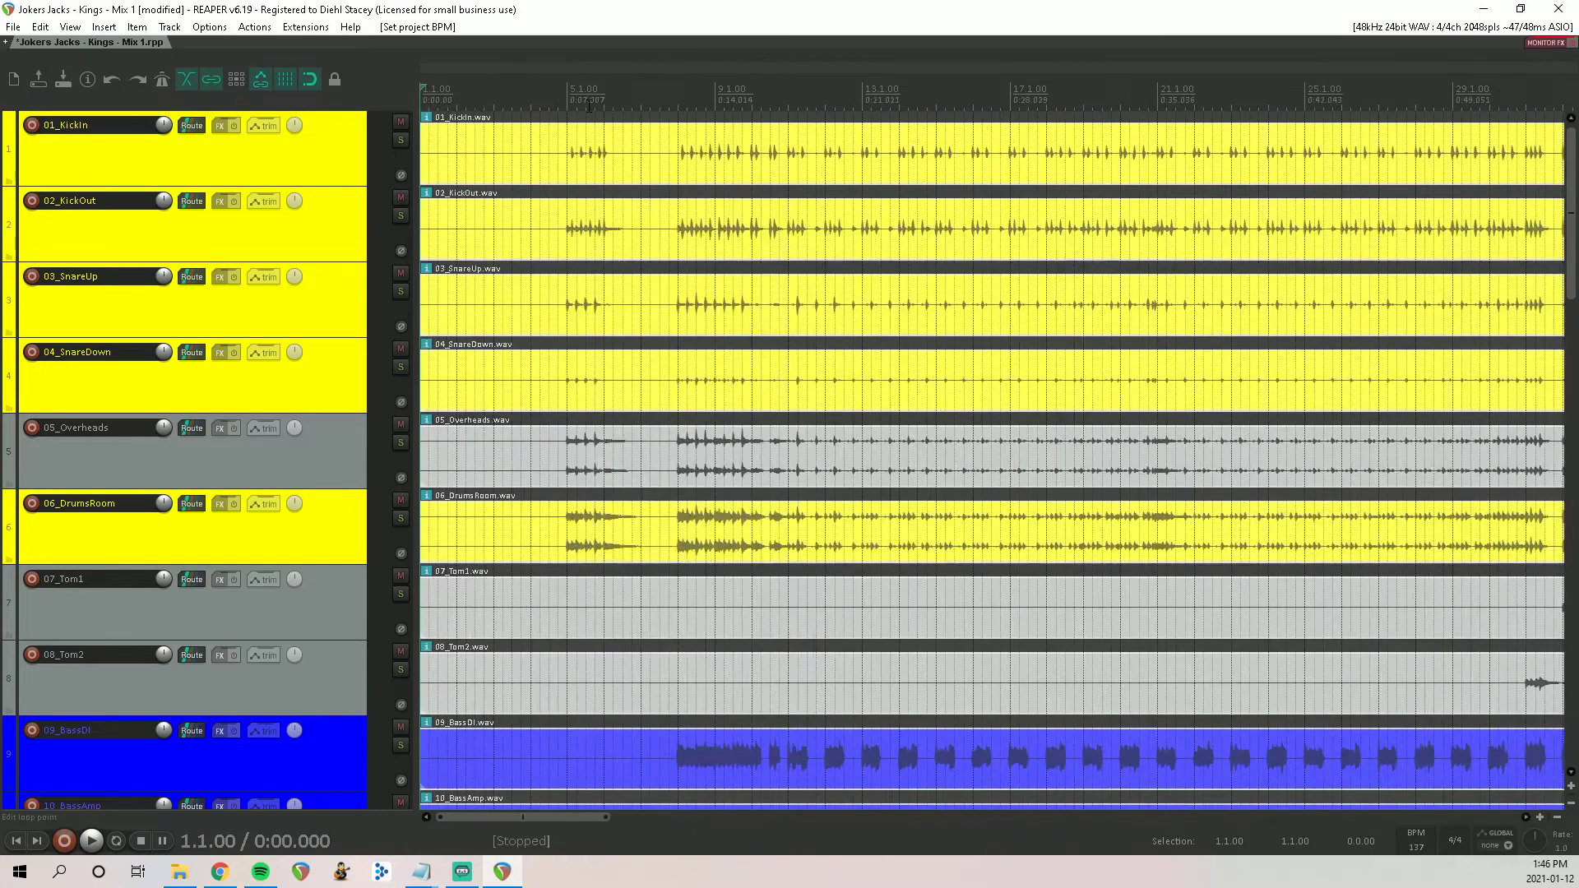
left_click(688, 92)
scroll(688, 92, "up", 5)
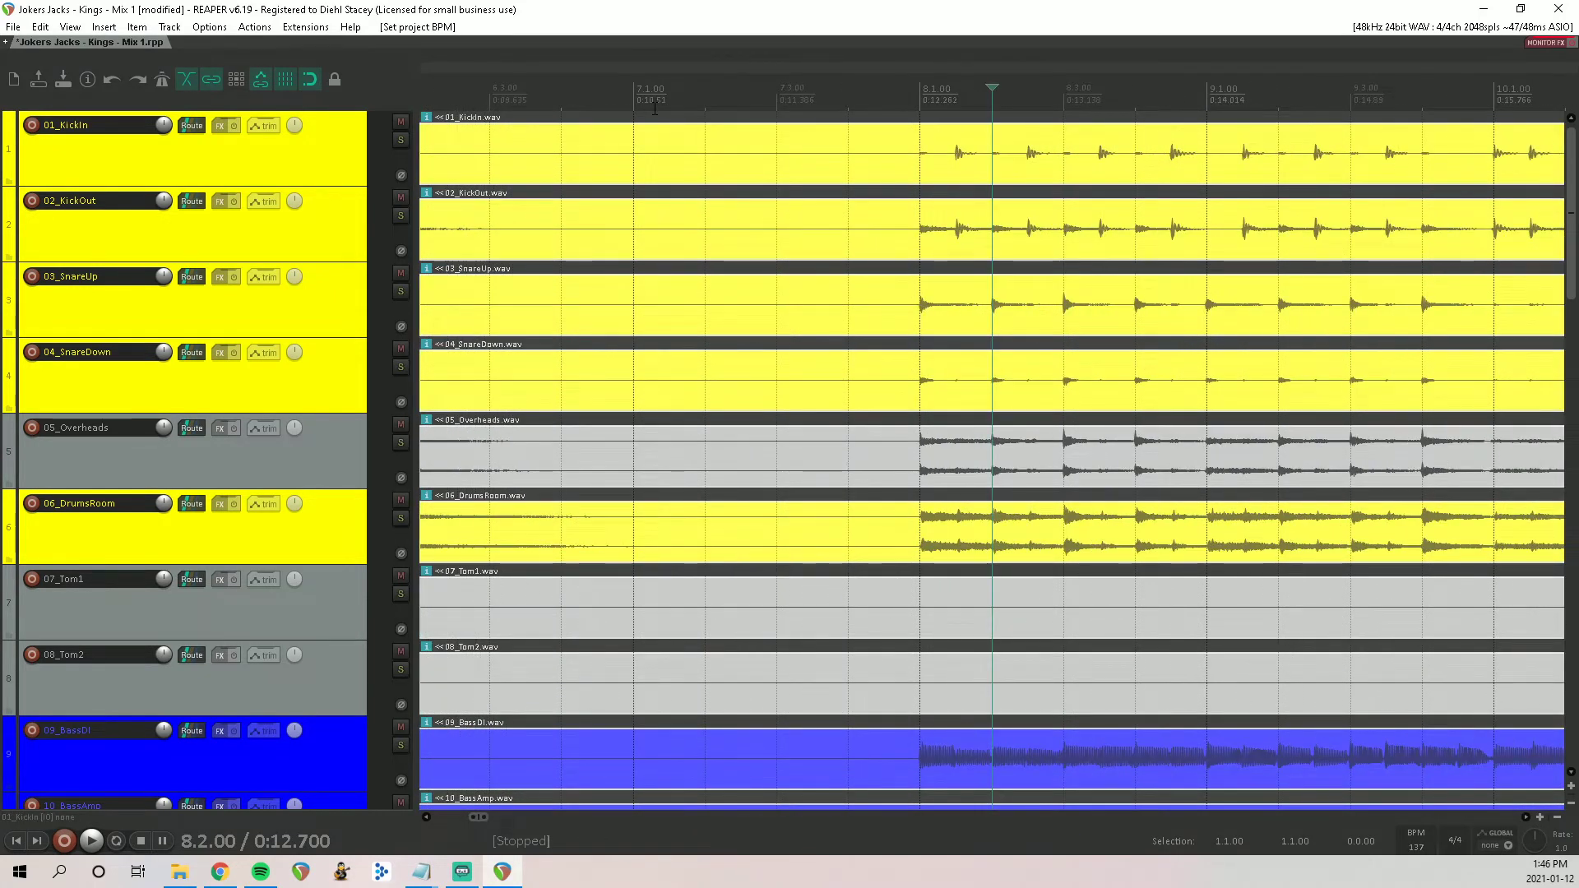
scroll(655, 108, "down", 10)
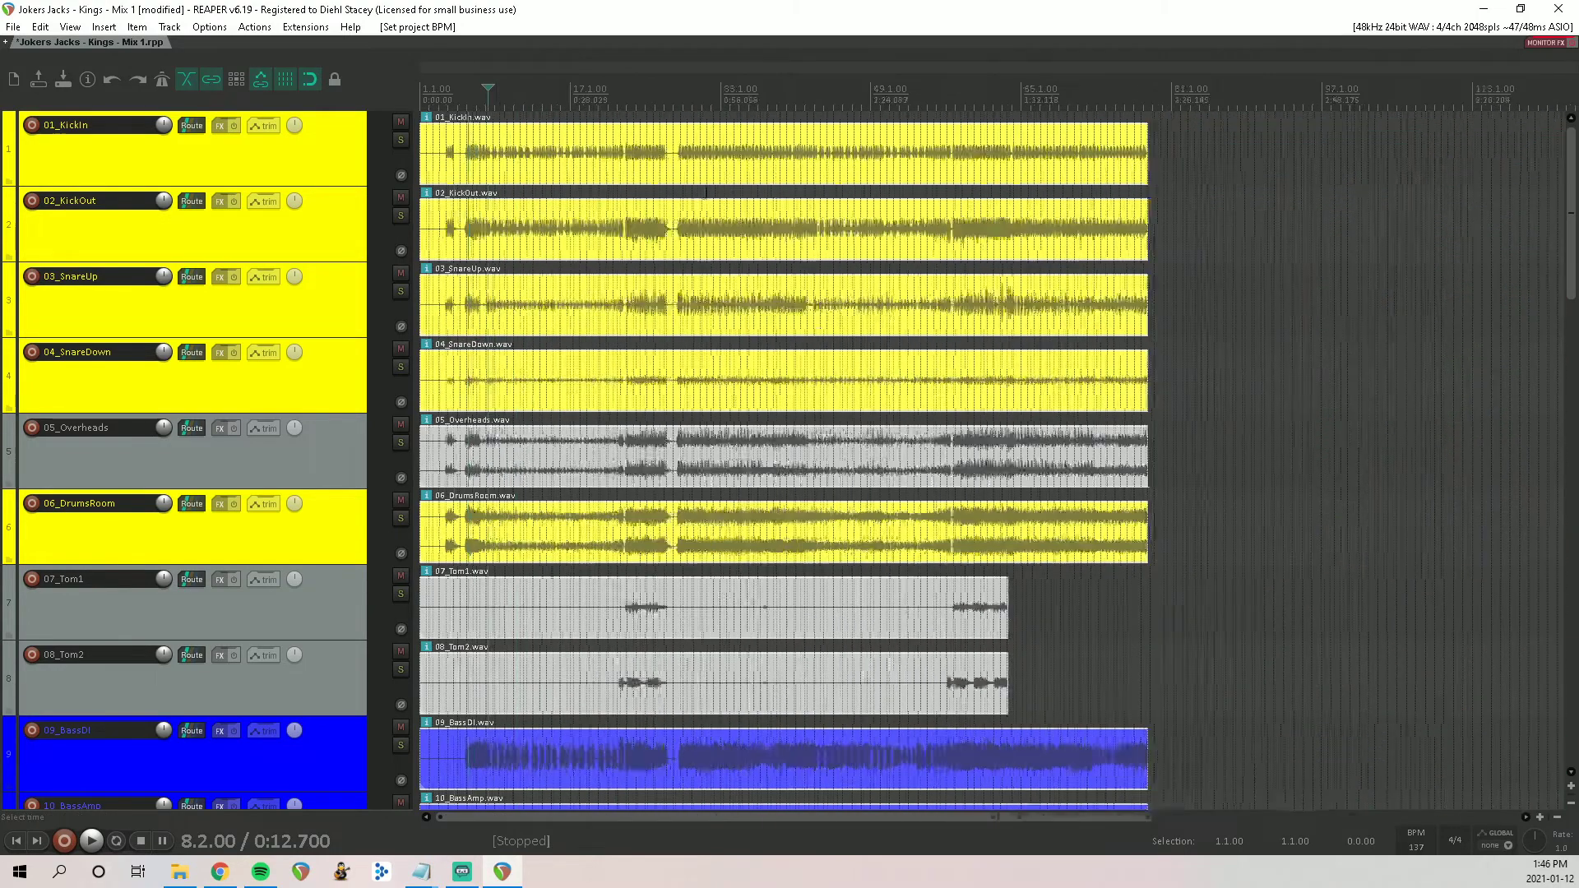
scroll(654, 108, "down", 2)
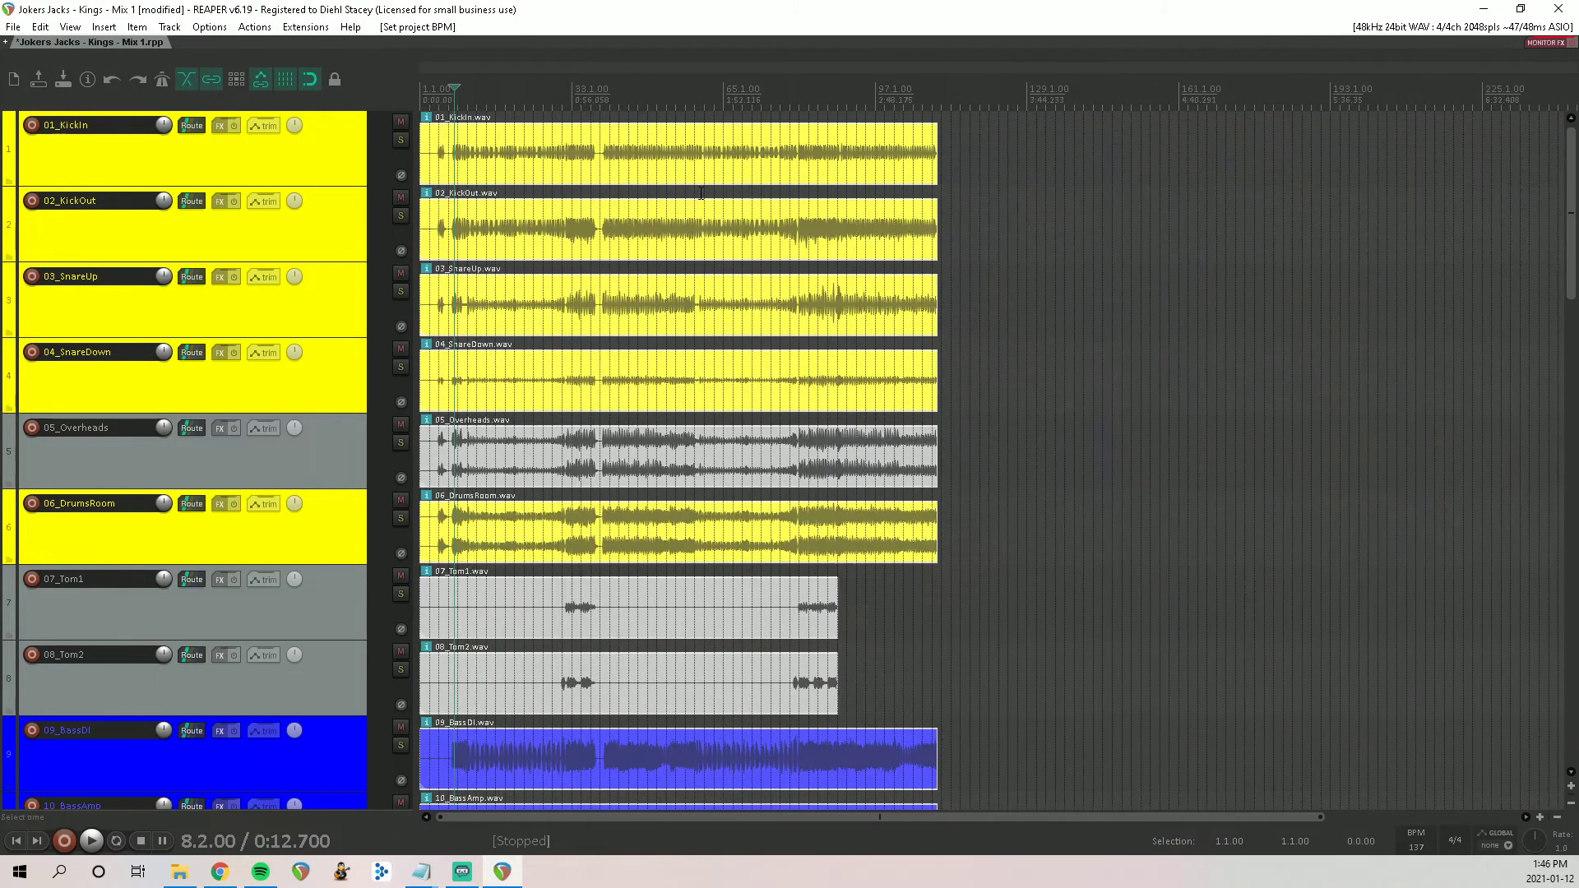
Step: Give the four kick and snare tracks, 01_KickIn through 04_SnareDown, a custom orange track color
left_click(214, 156)
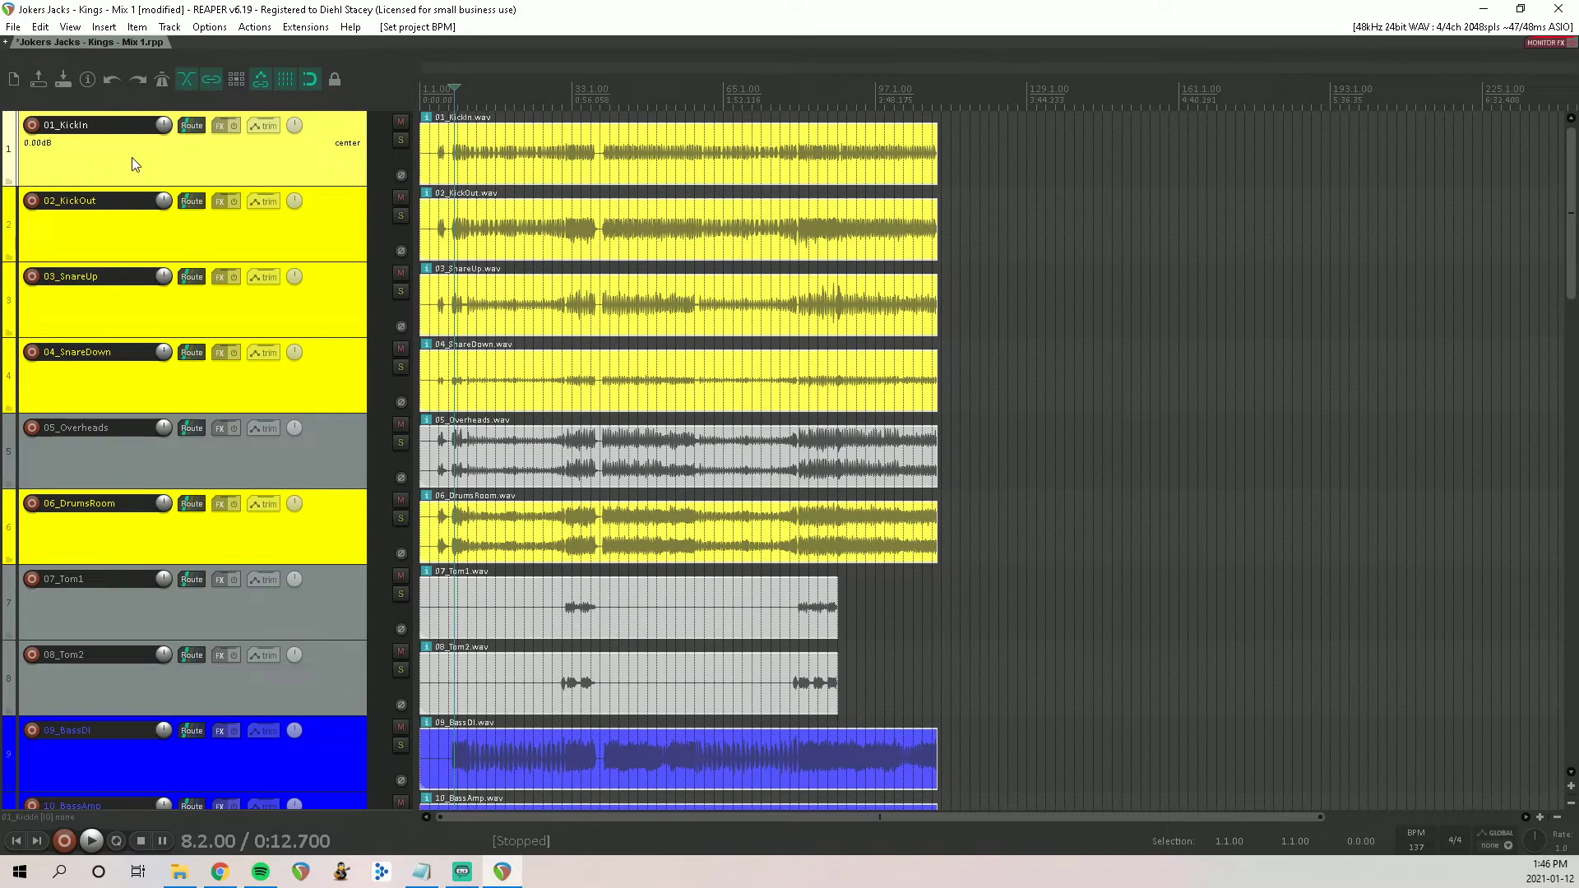
left_click(179, 383, "shift")
right_click(179, 383)
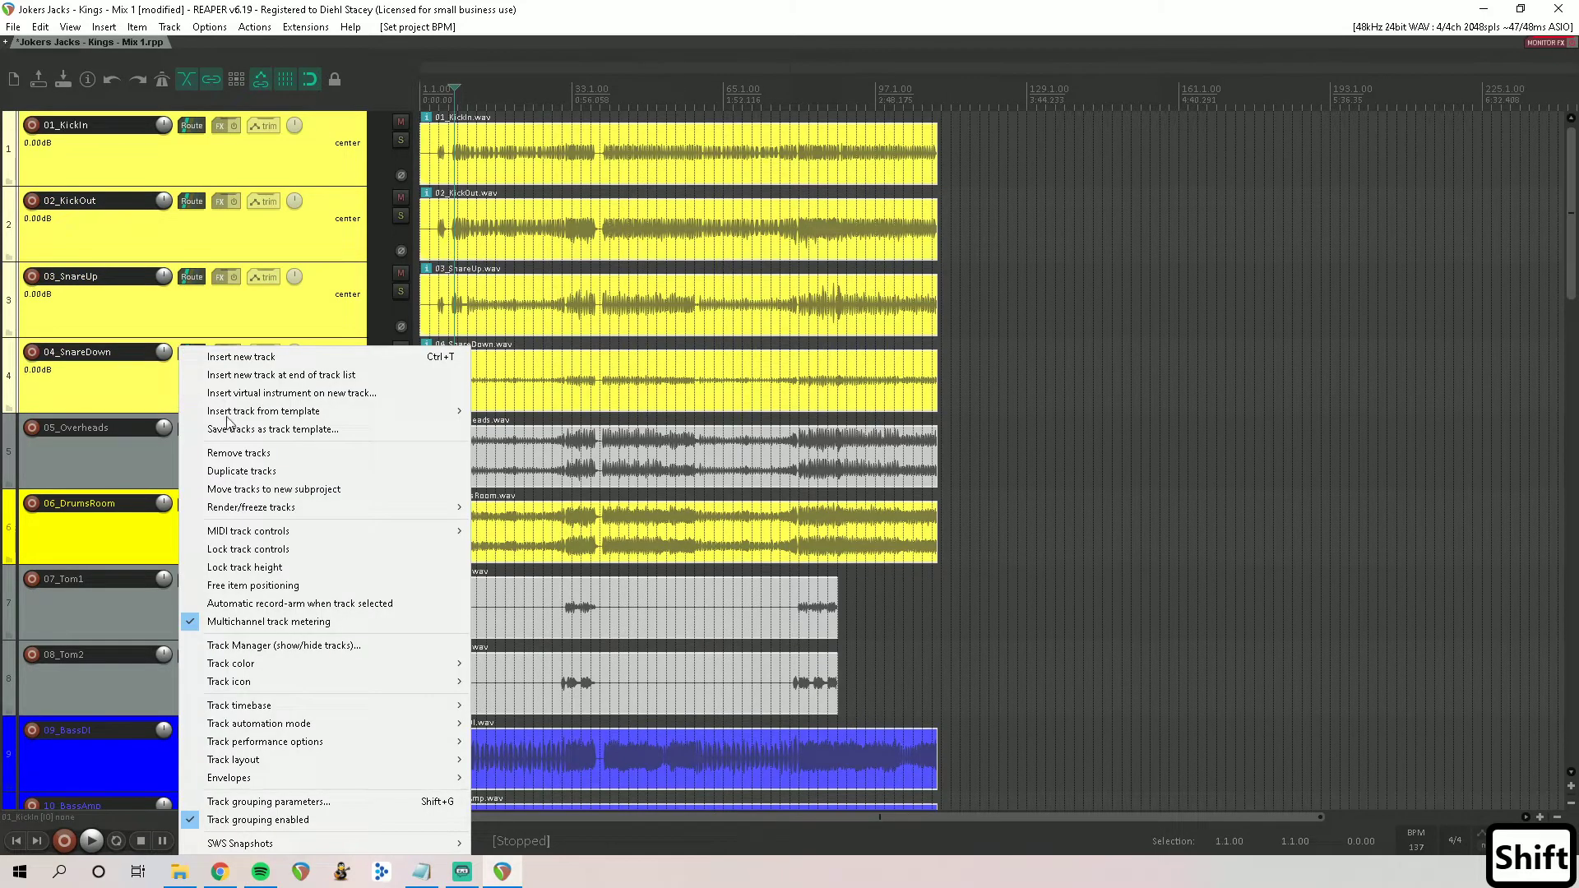
mouse_move(273, 663)
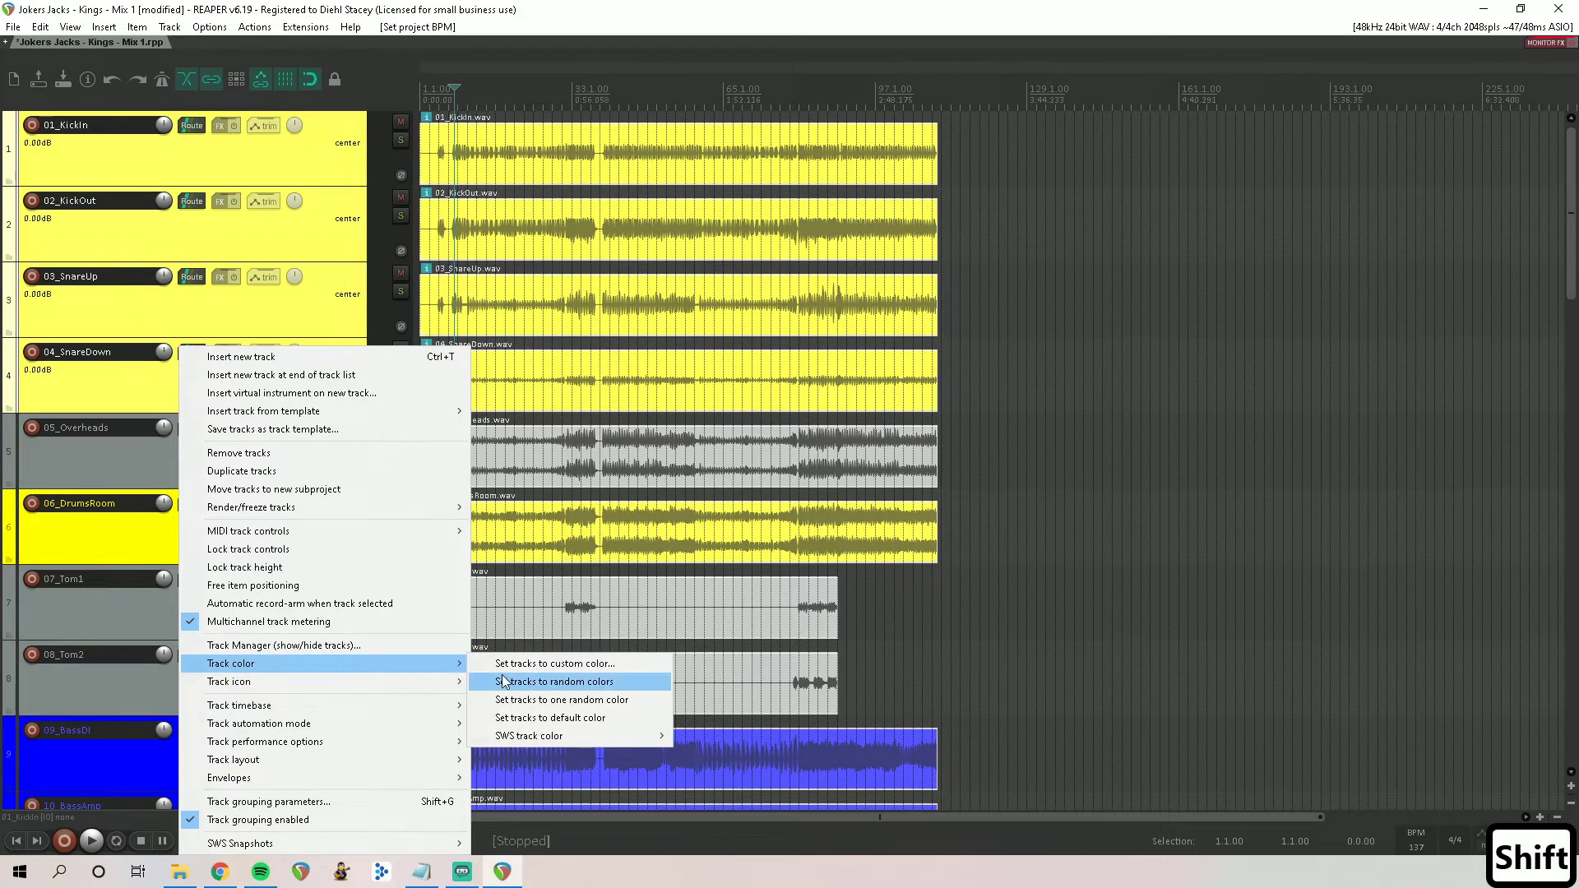
left_click(528, 666)
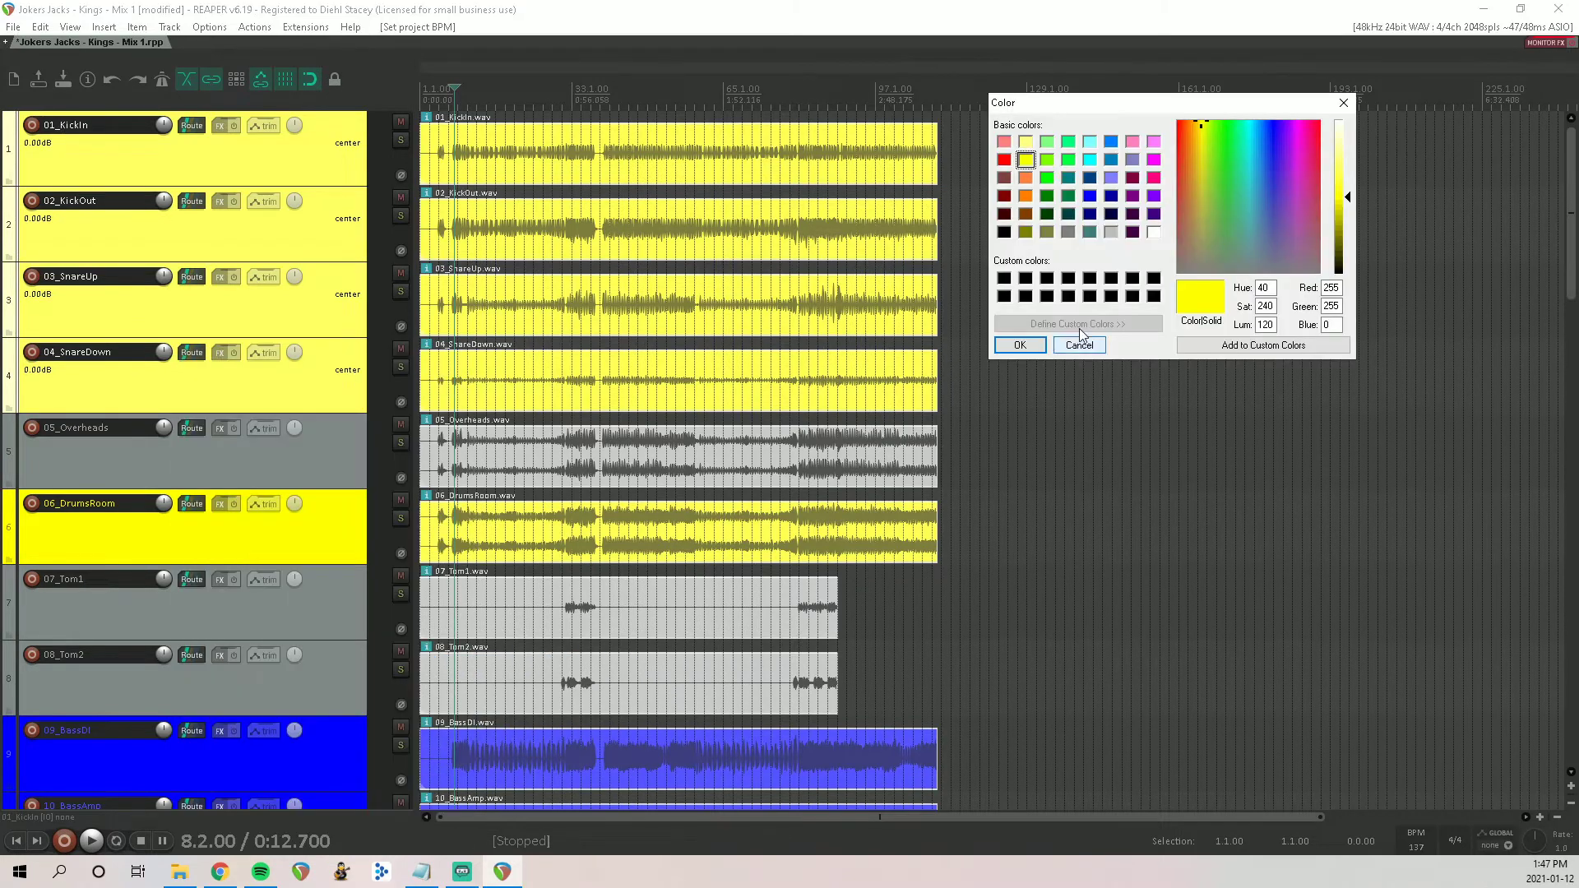
left_click(1026, 194)
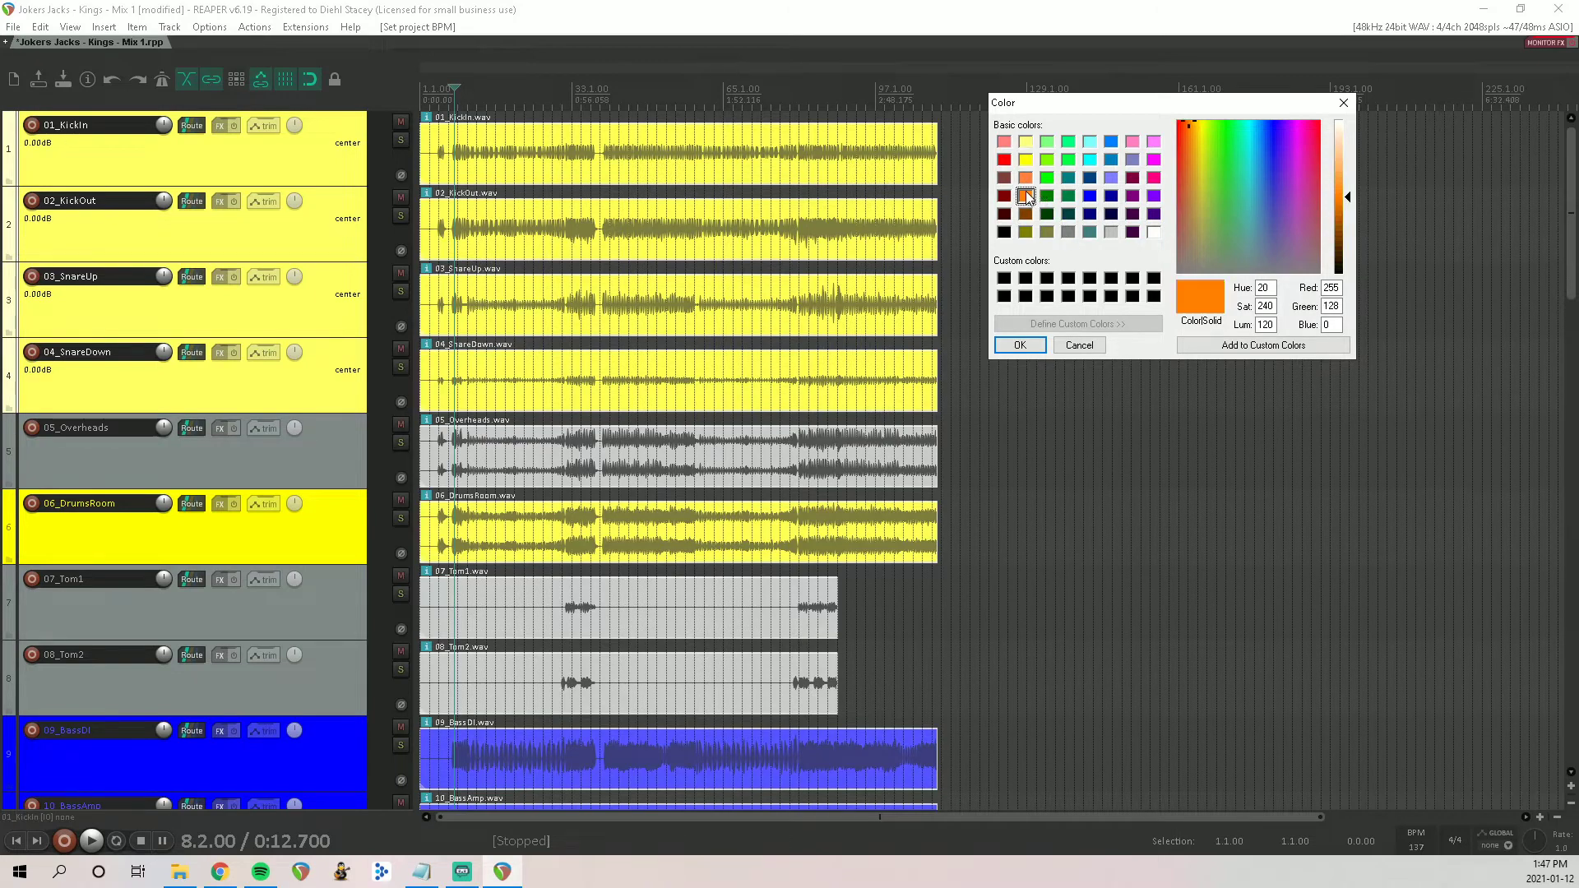
left_click(1020, 345)
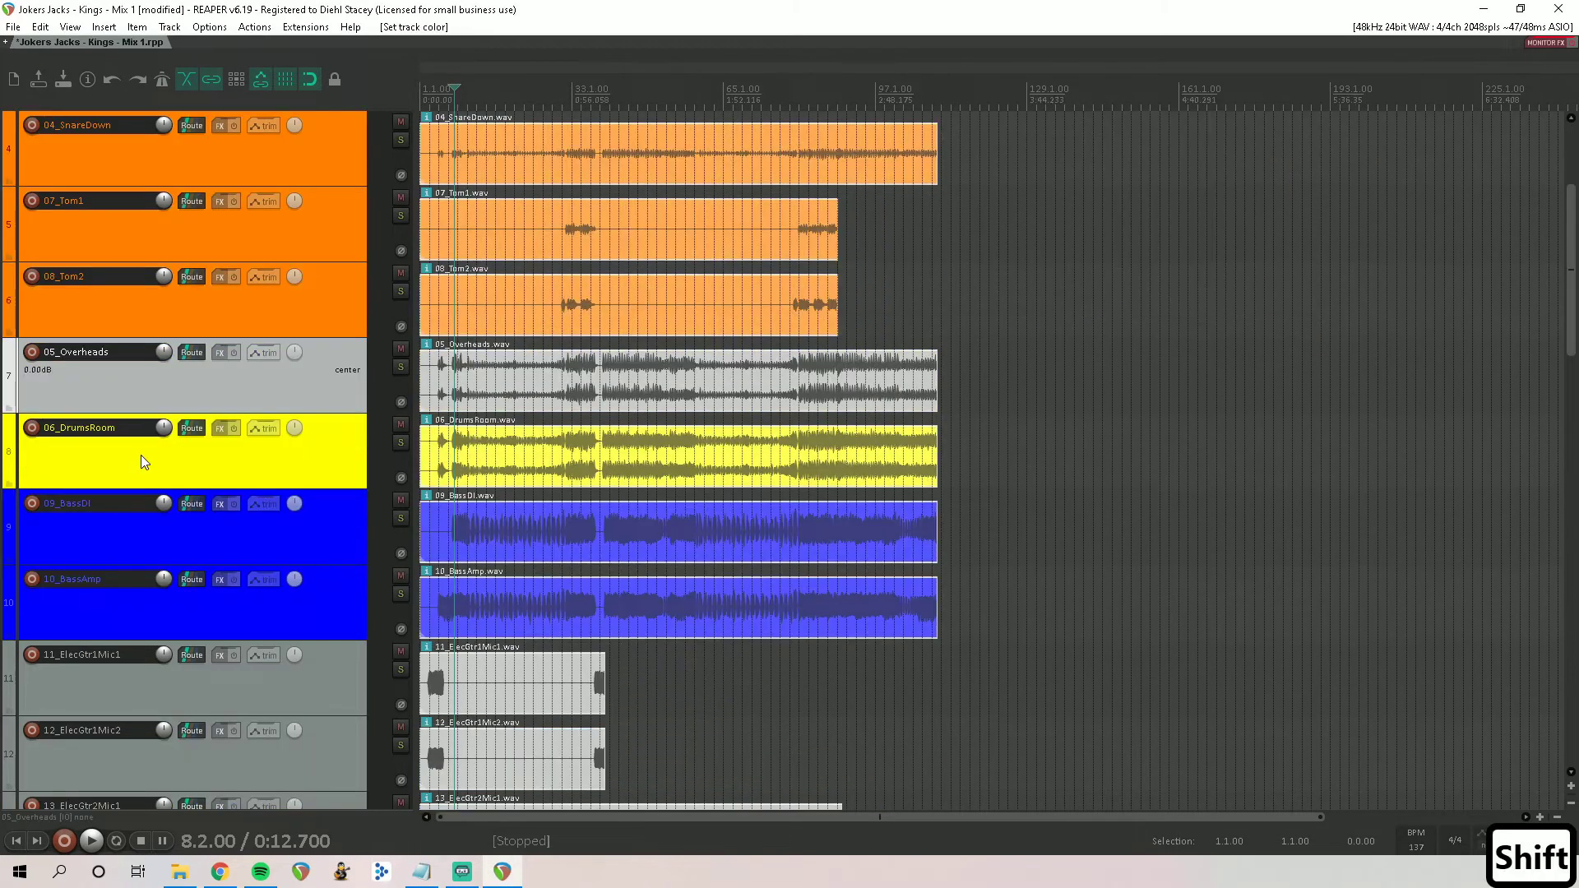
Step: Give the 05_Overheads and 06_DrumsRoom tracks a custom yellow track color
left_click(140, 456, "shift")
right_click(140, 455)
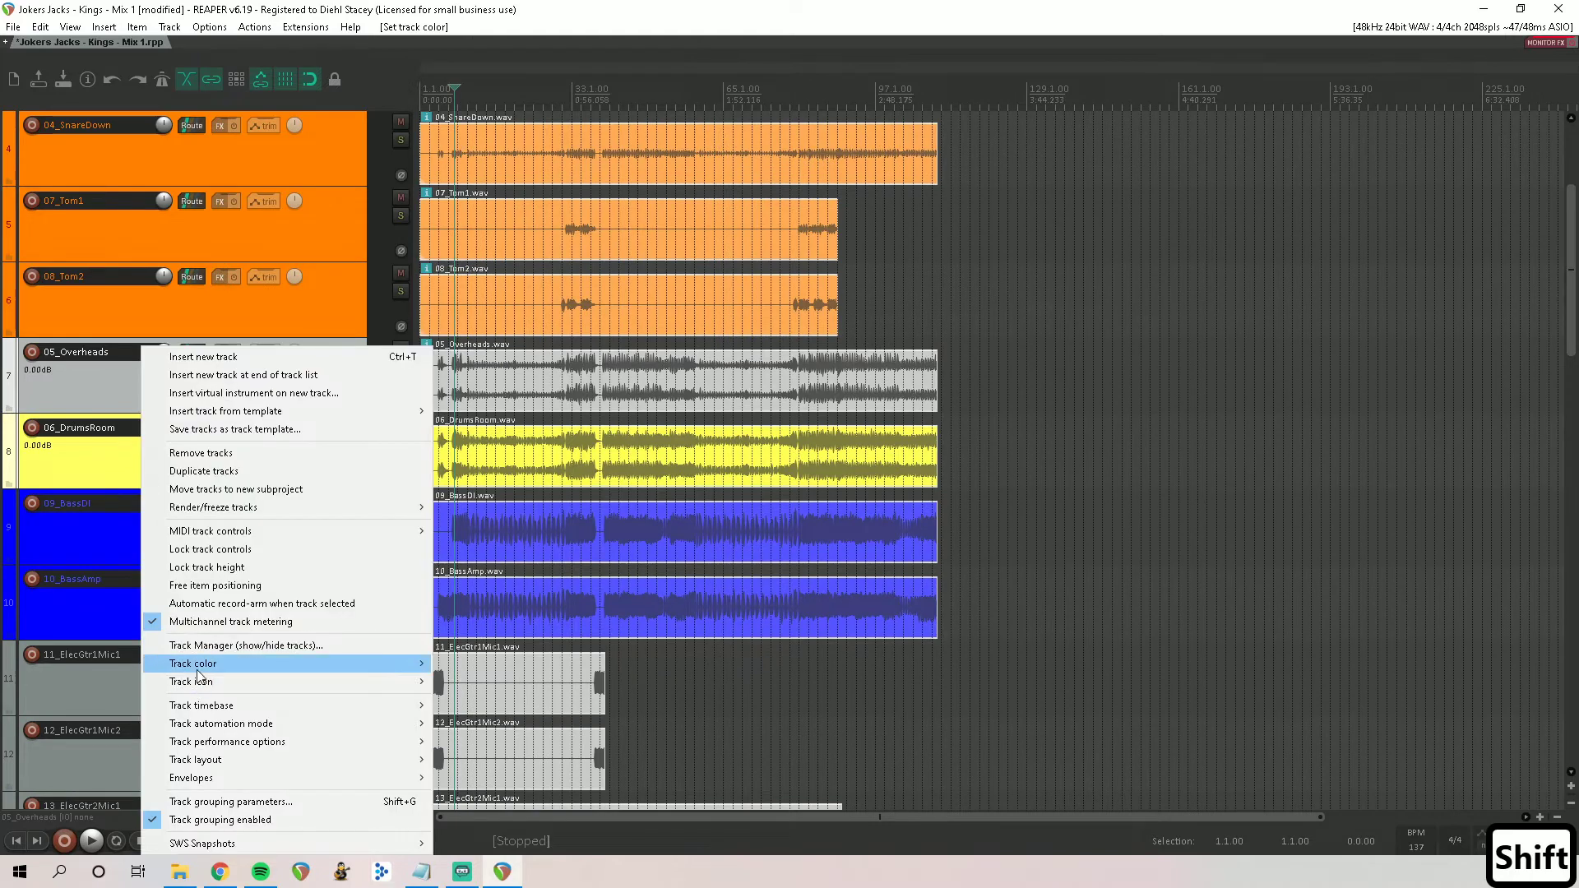
mouse_move(284, 665)
left_click(498, 664)
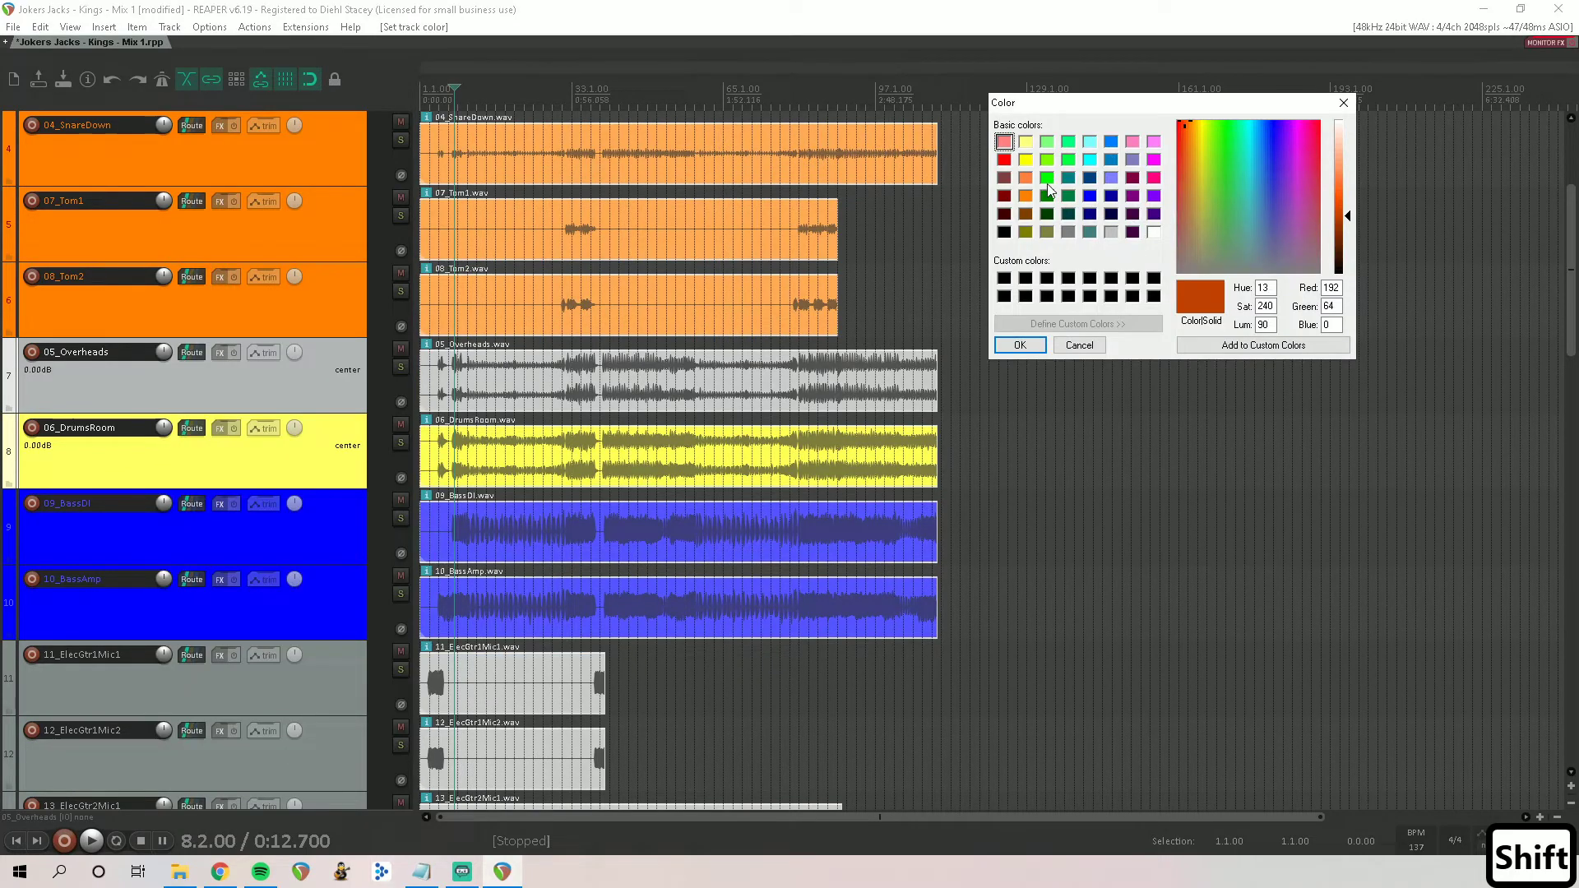
left_click(1026, 162)
left_click(1018, 344)
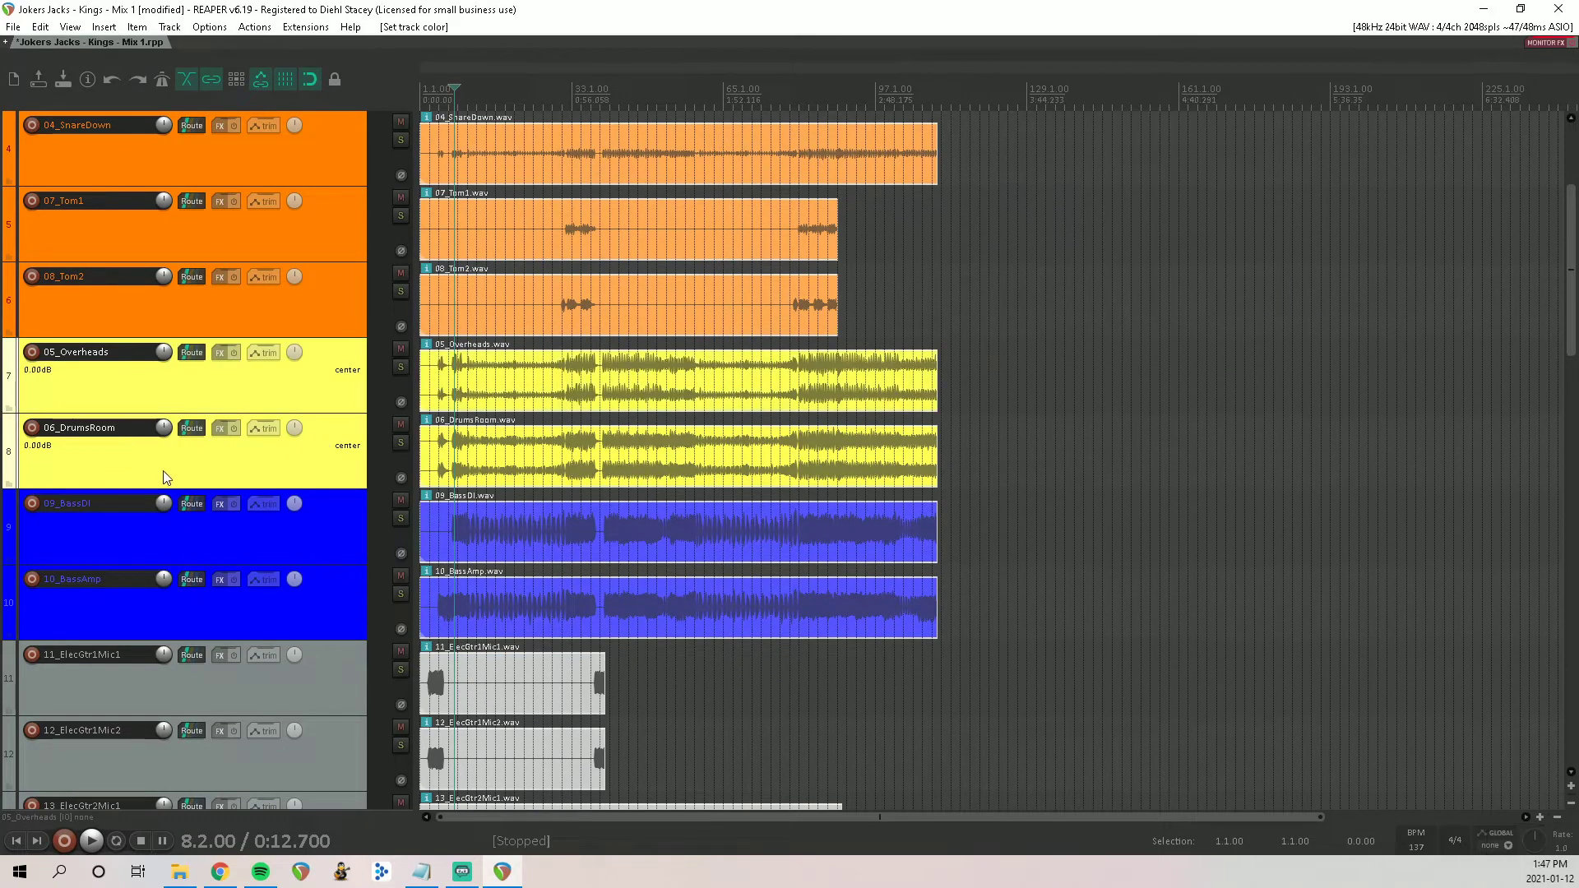
Step: Move the four tracks 15_ElecGtr3Mic1 through 18_ElecGtr4Mic2 directly below the 10_BassAmp track
scroll(164, 471, "down", 3)
left_click(146, 317)
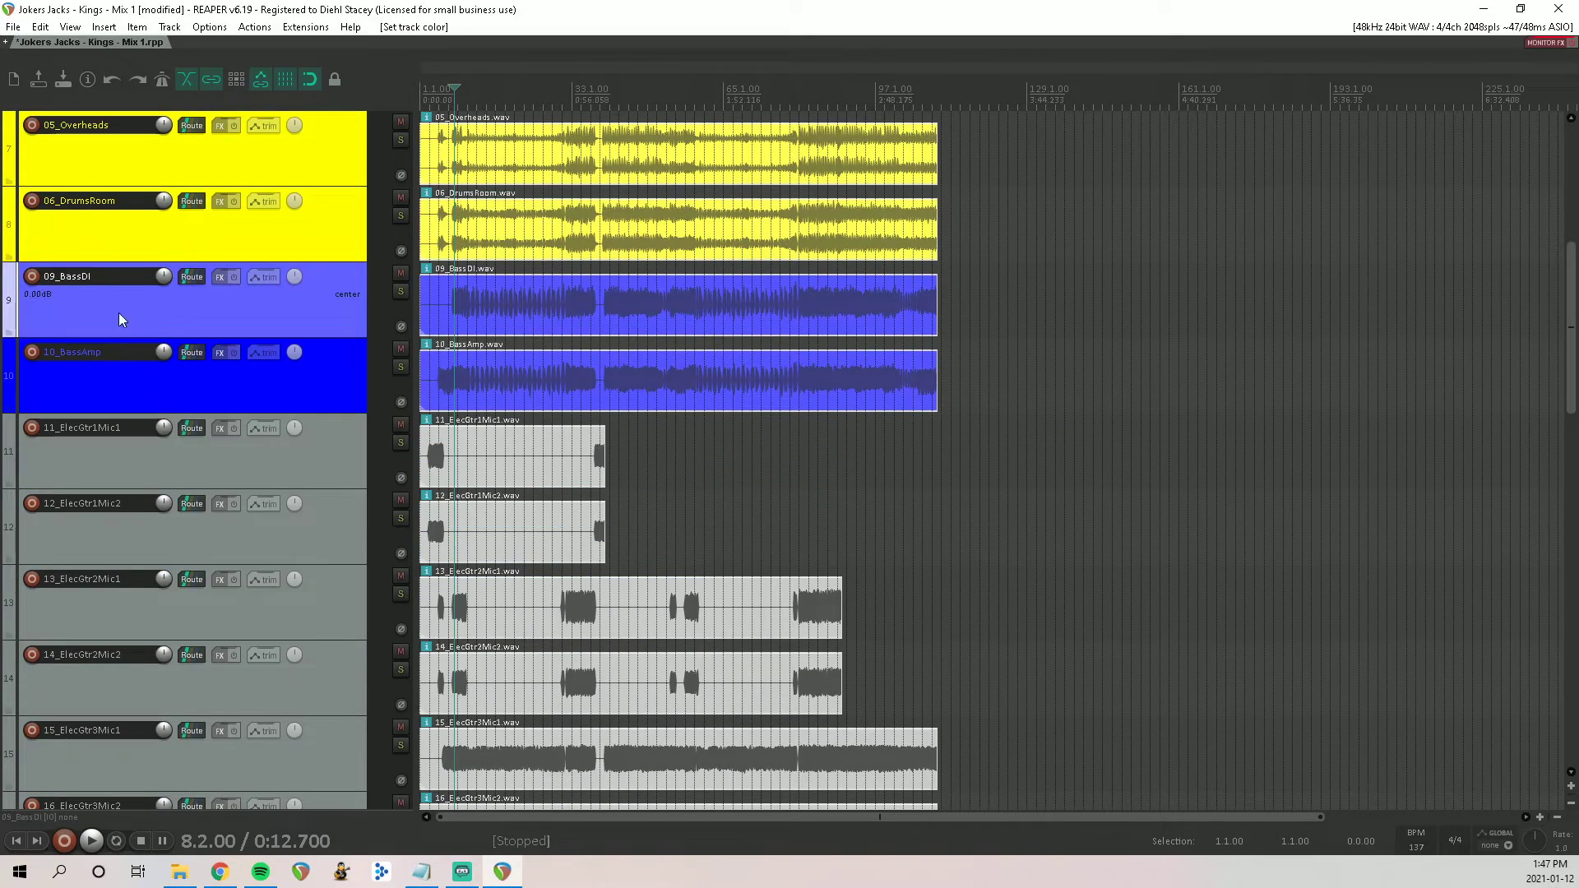
left_click(194, 470)
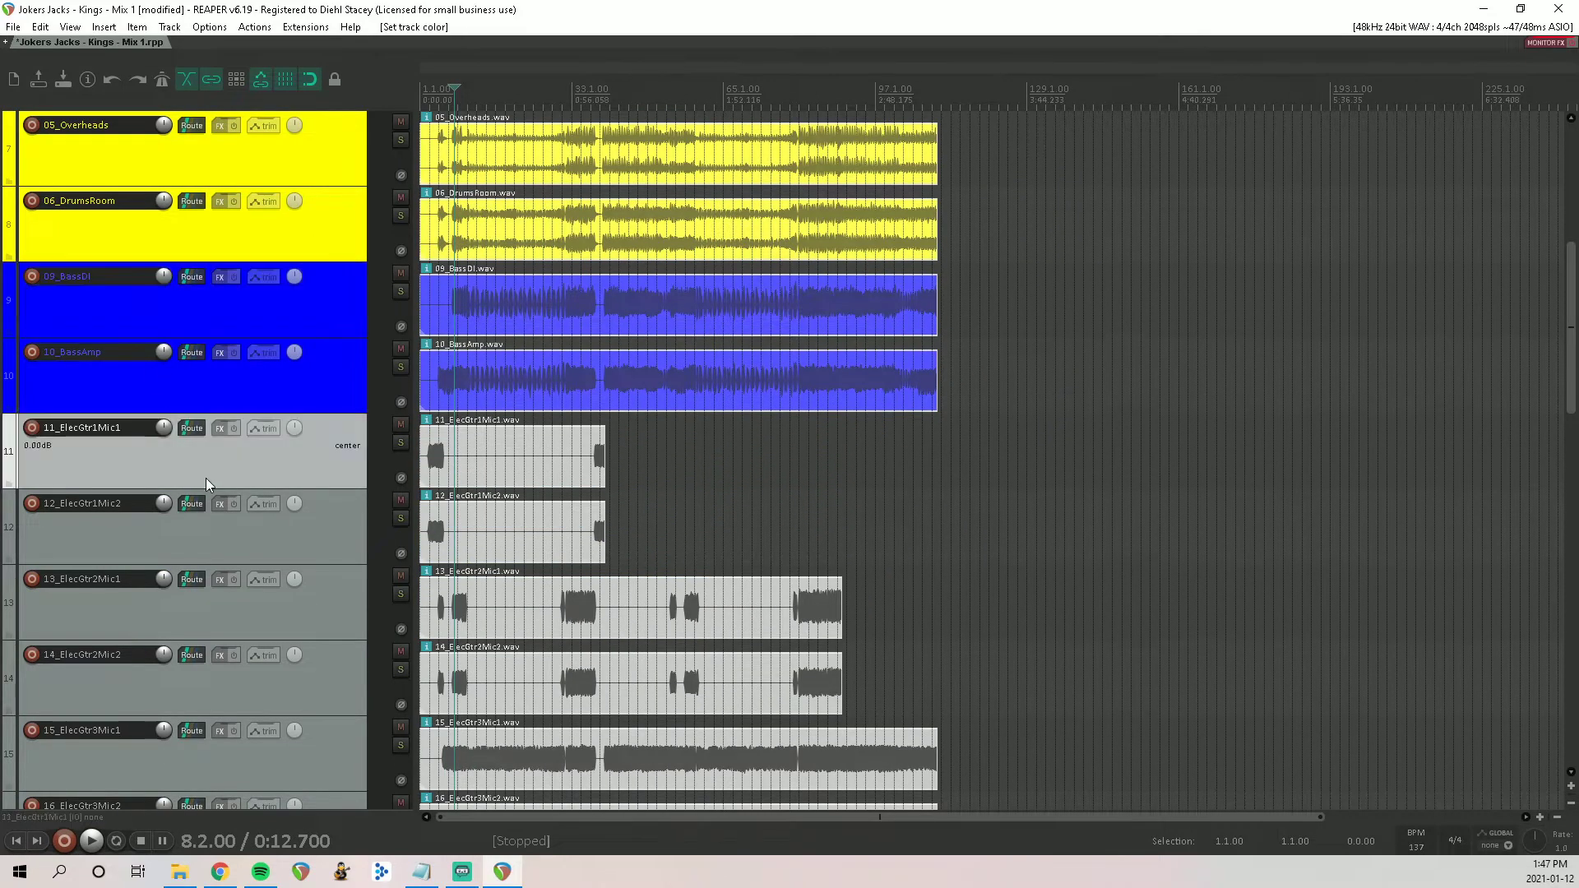
scroll(205, 477, "down", 4)
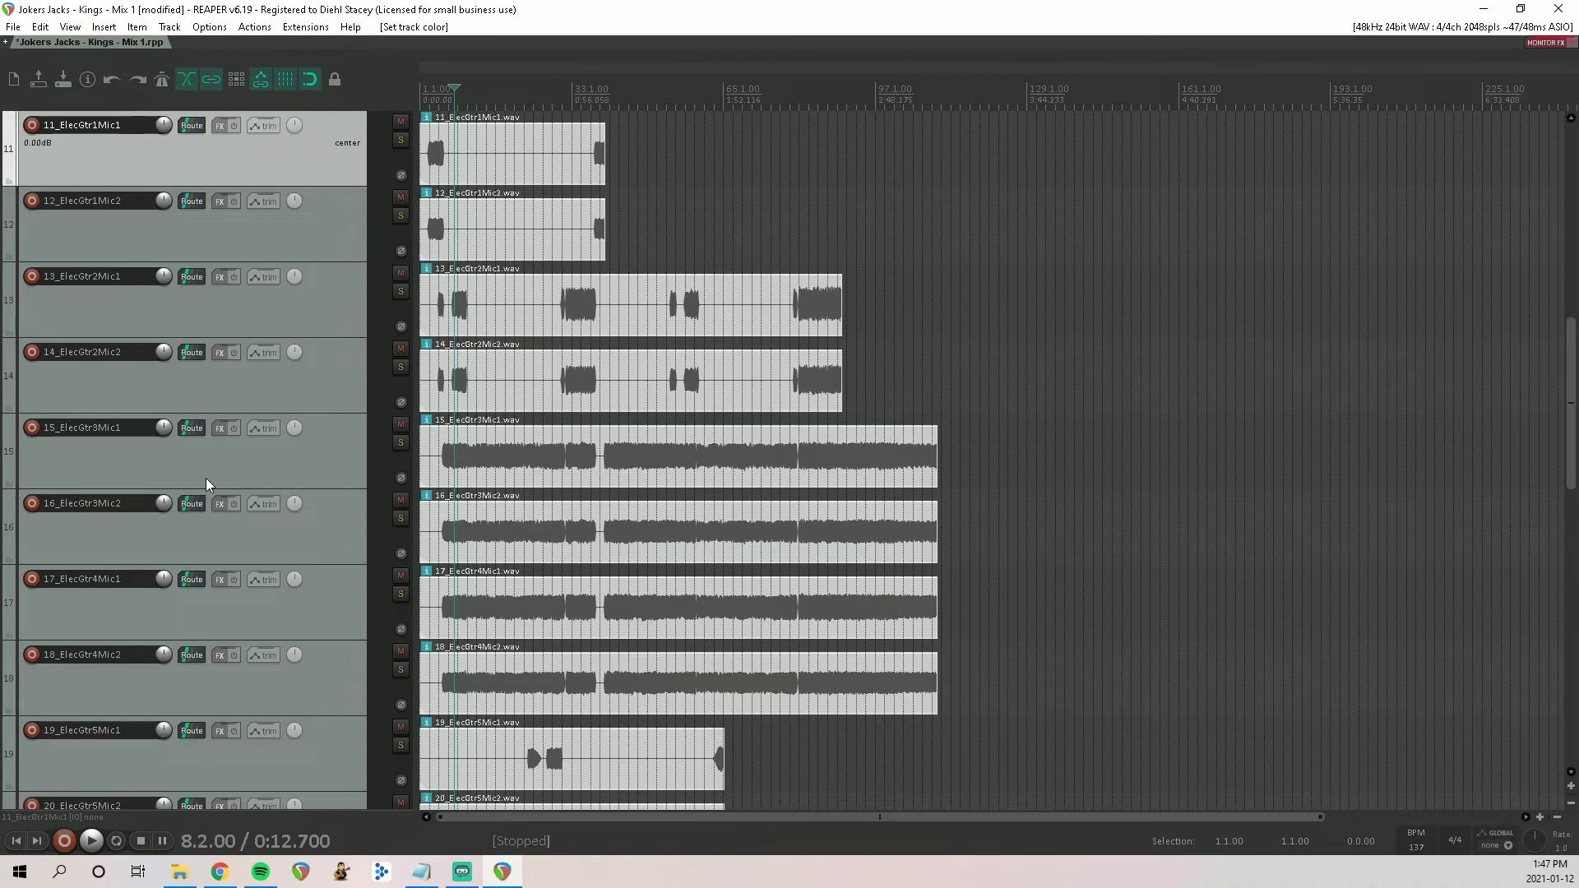
scroll(205, 477, "down", 2)
left_click(200, 327)
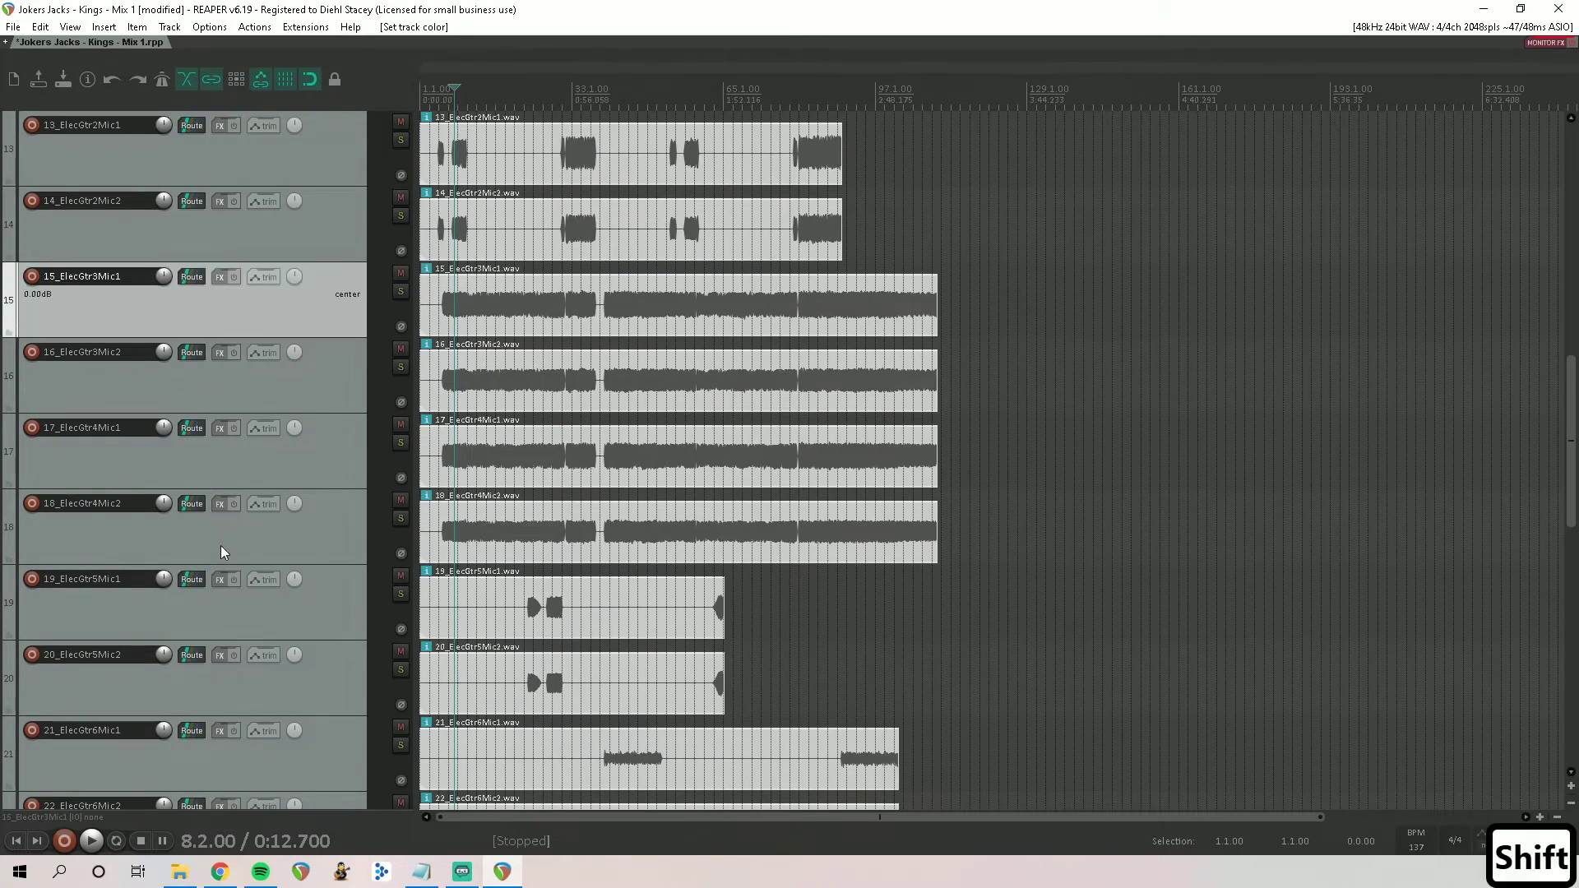
left_click(220, 546, "shift")
scroll(158, 513, "up", 3)
left_click_drag(159, 384, 152, 188)
Step: Give the four moved ElecGtr3 and ElecGtr4 tracks a custom red track color
right_click(150, 249)
mouse_move(243, 574)
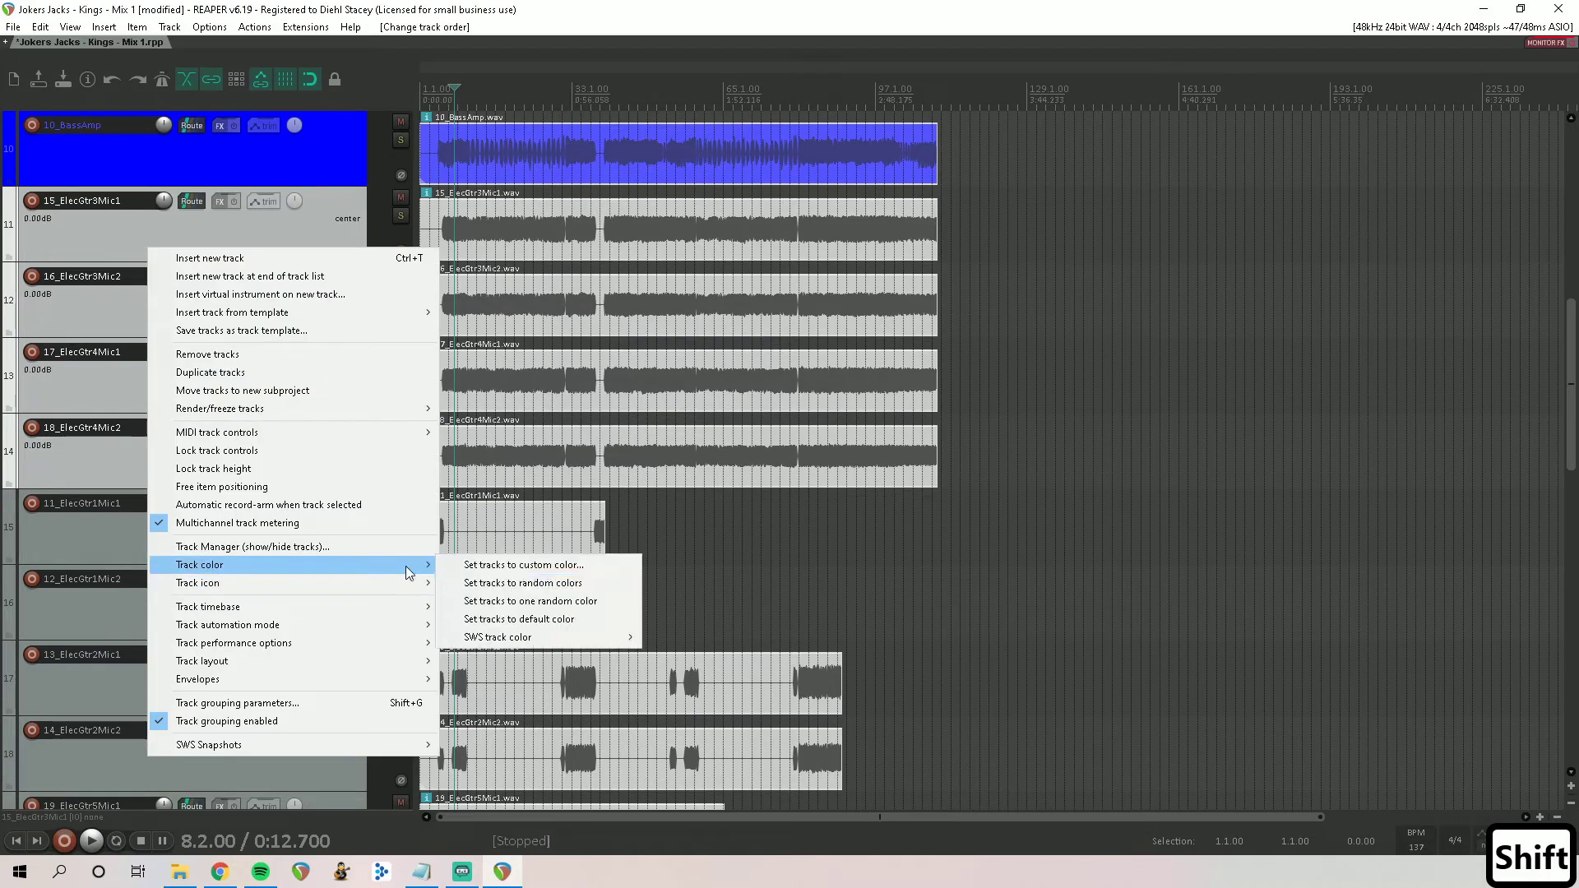
left_click(477, 564)
left_click(1005, 160)
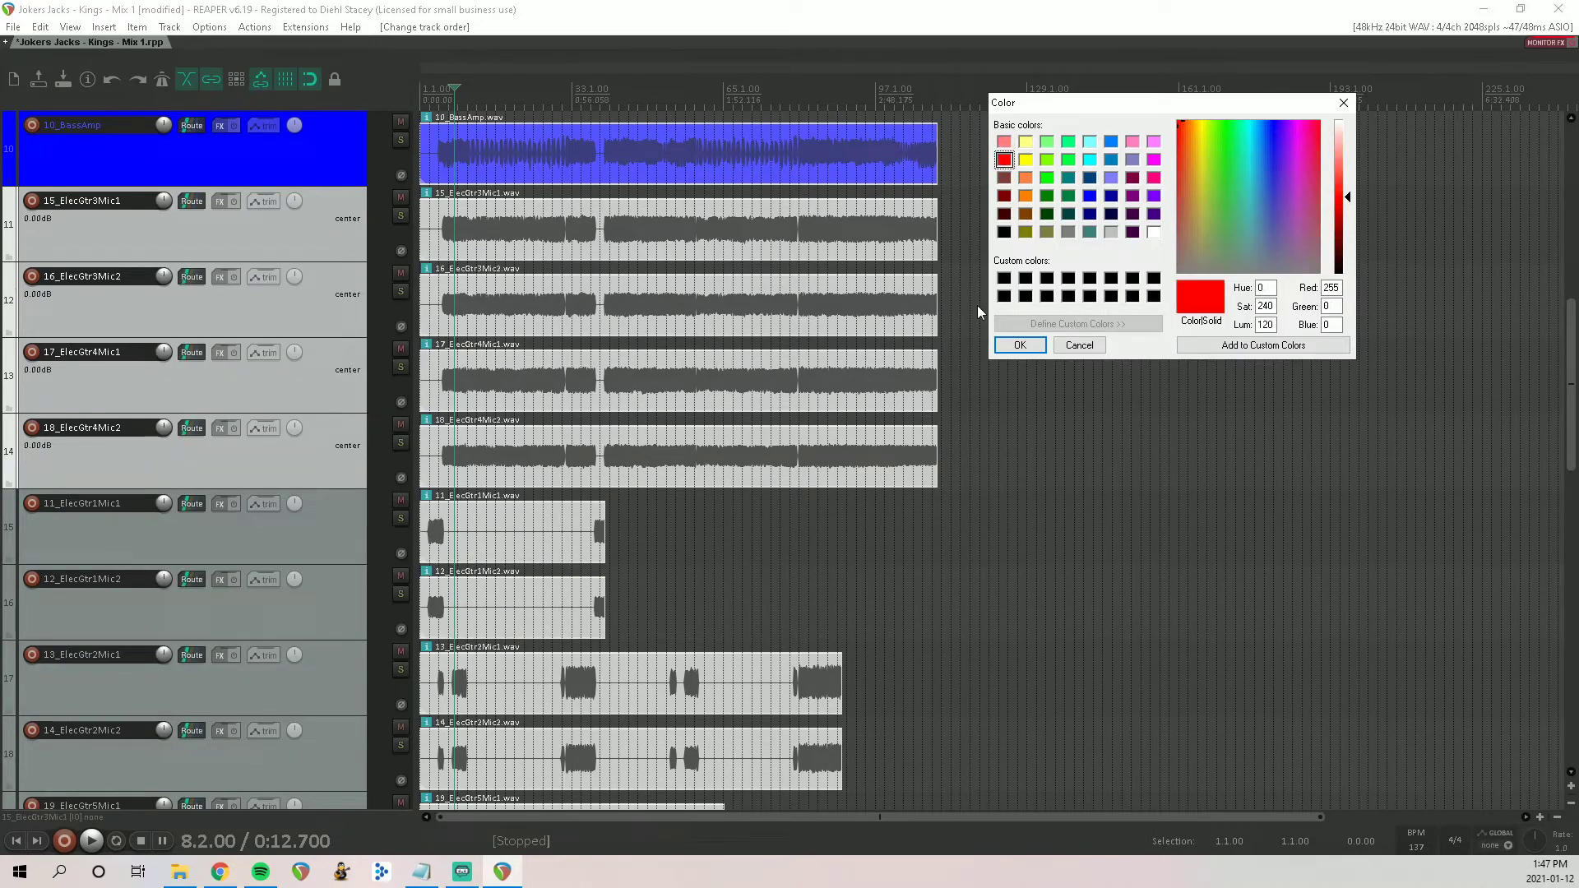
left_click(1020, 345)
Step: Solo 11_ElecGtr1Mic1 and 12_ElecGtr1Mic2 and play their first guitar part
scroll(274, 438, "down", 2)
scroll(276, 442, "down", 1)
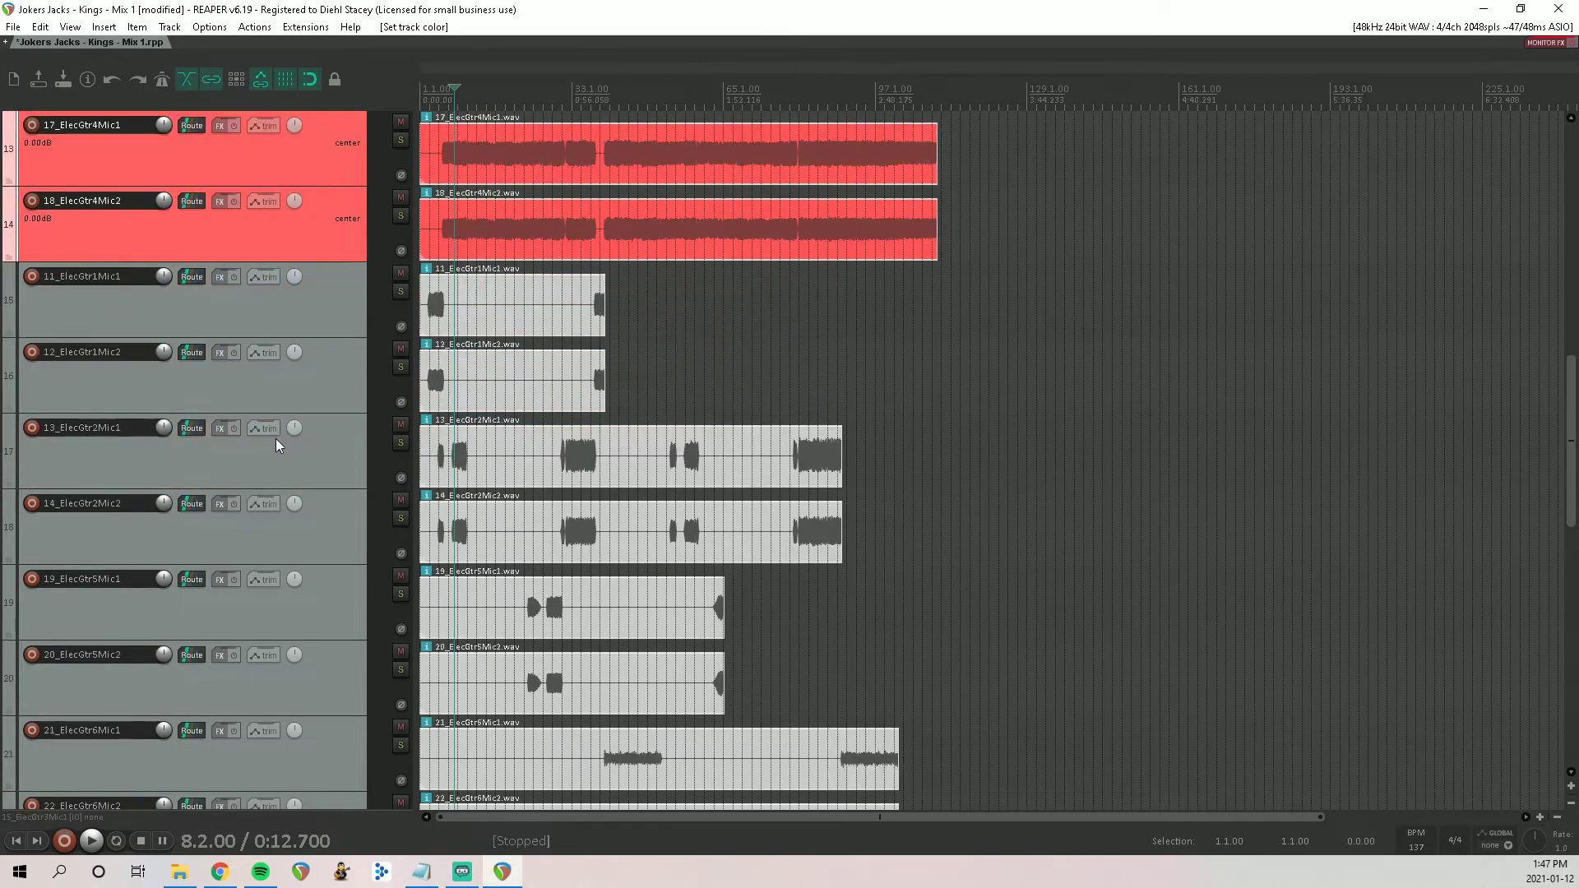
left_click(400, 294)
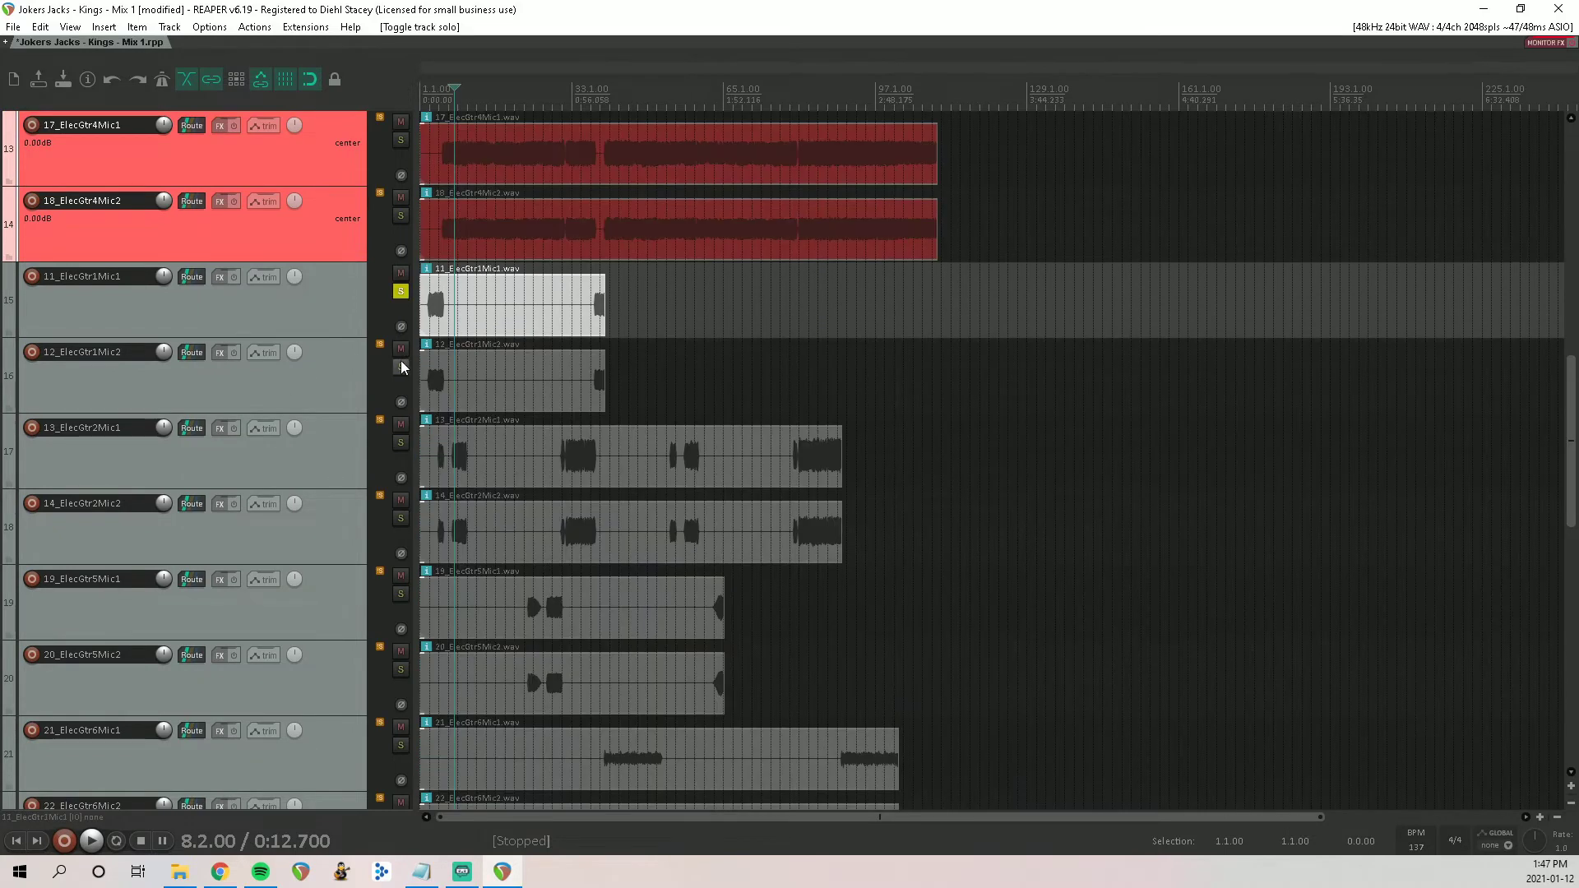
left_click(400, 367)
left_click(436, 301)
key("space")
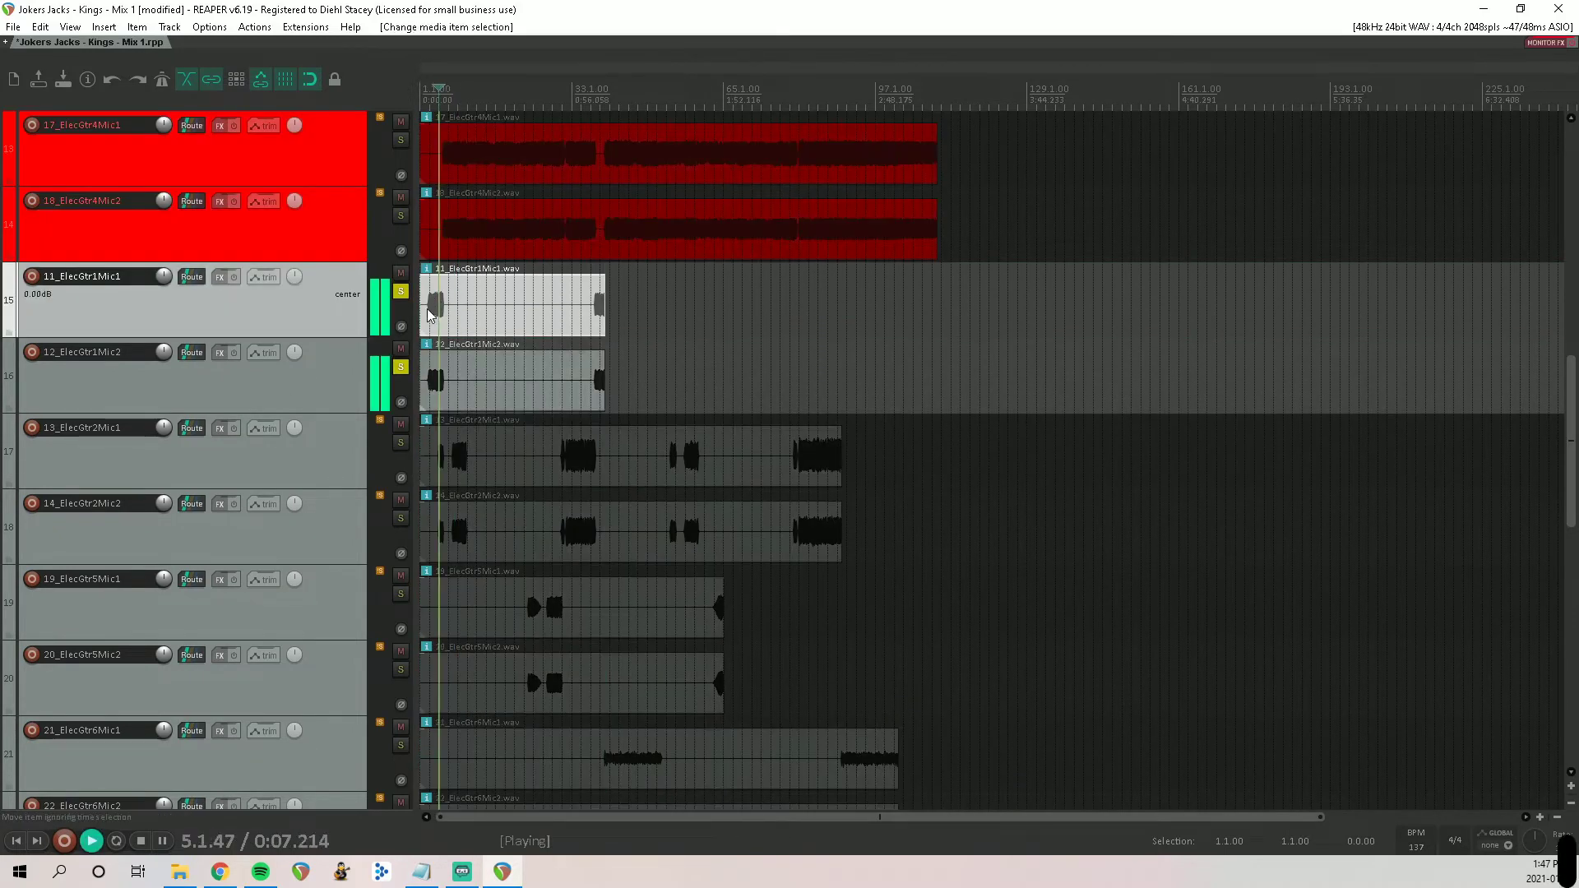
Step: Stop playback and give the 11_ElecGtr1Mic1 and 12_ElecGtr1Mic2 tracks a custom dark orange color (red 192, green 64, blue 0)
key("space")
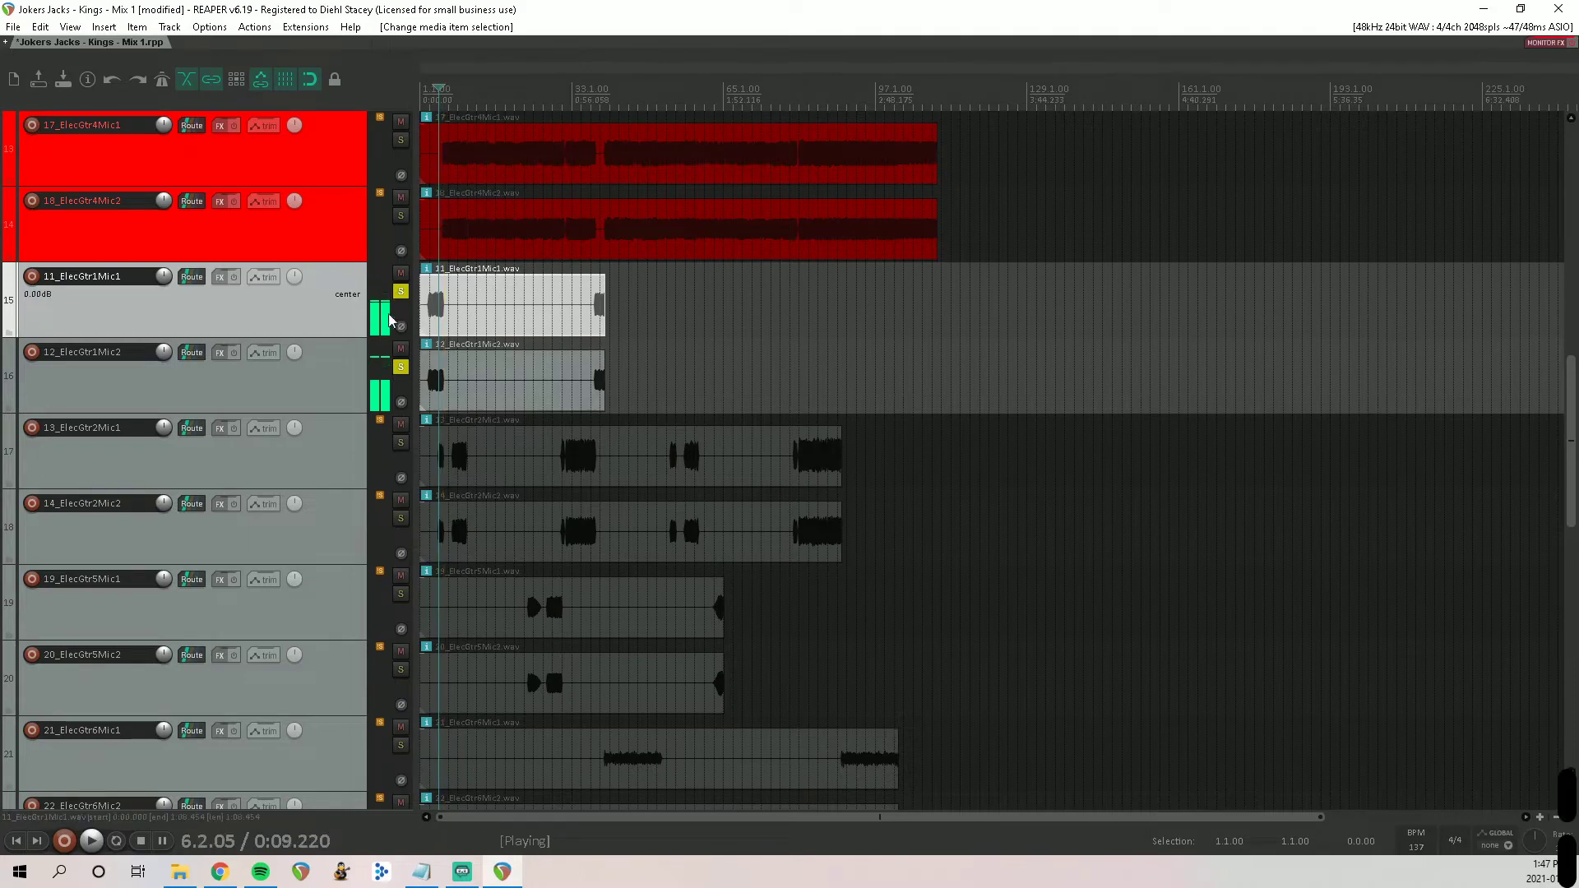
scroll(284, 323, "up", 2)
scroll(285, 324, "down", 2)
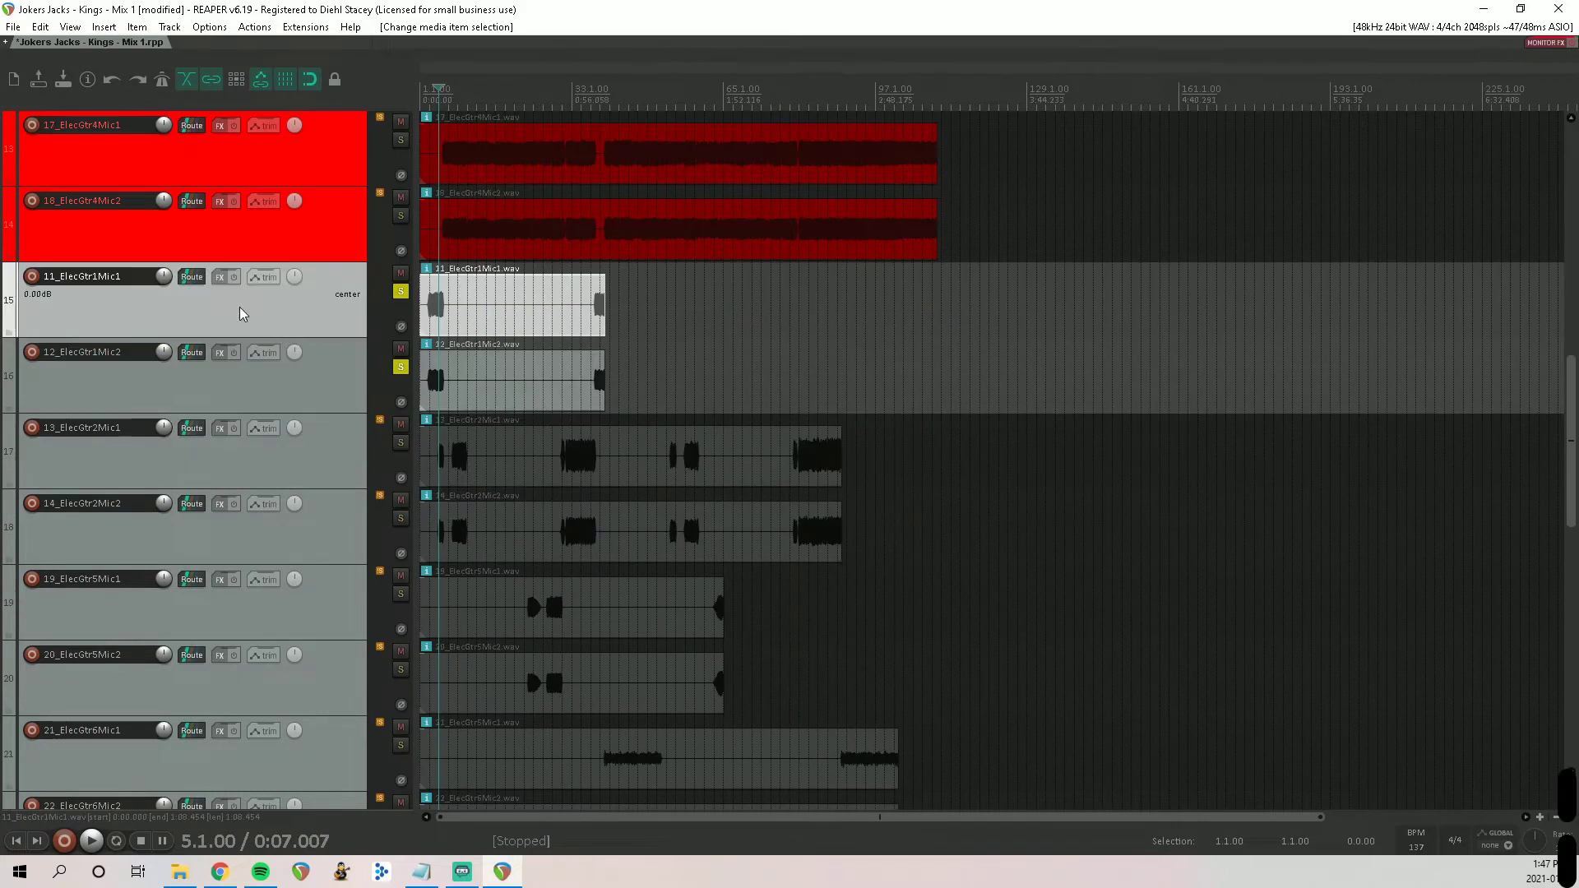
left_click(260, 399, "shift")
right_click(260, 400)
mouse_move(333, 664)
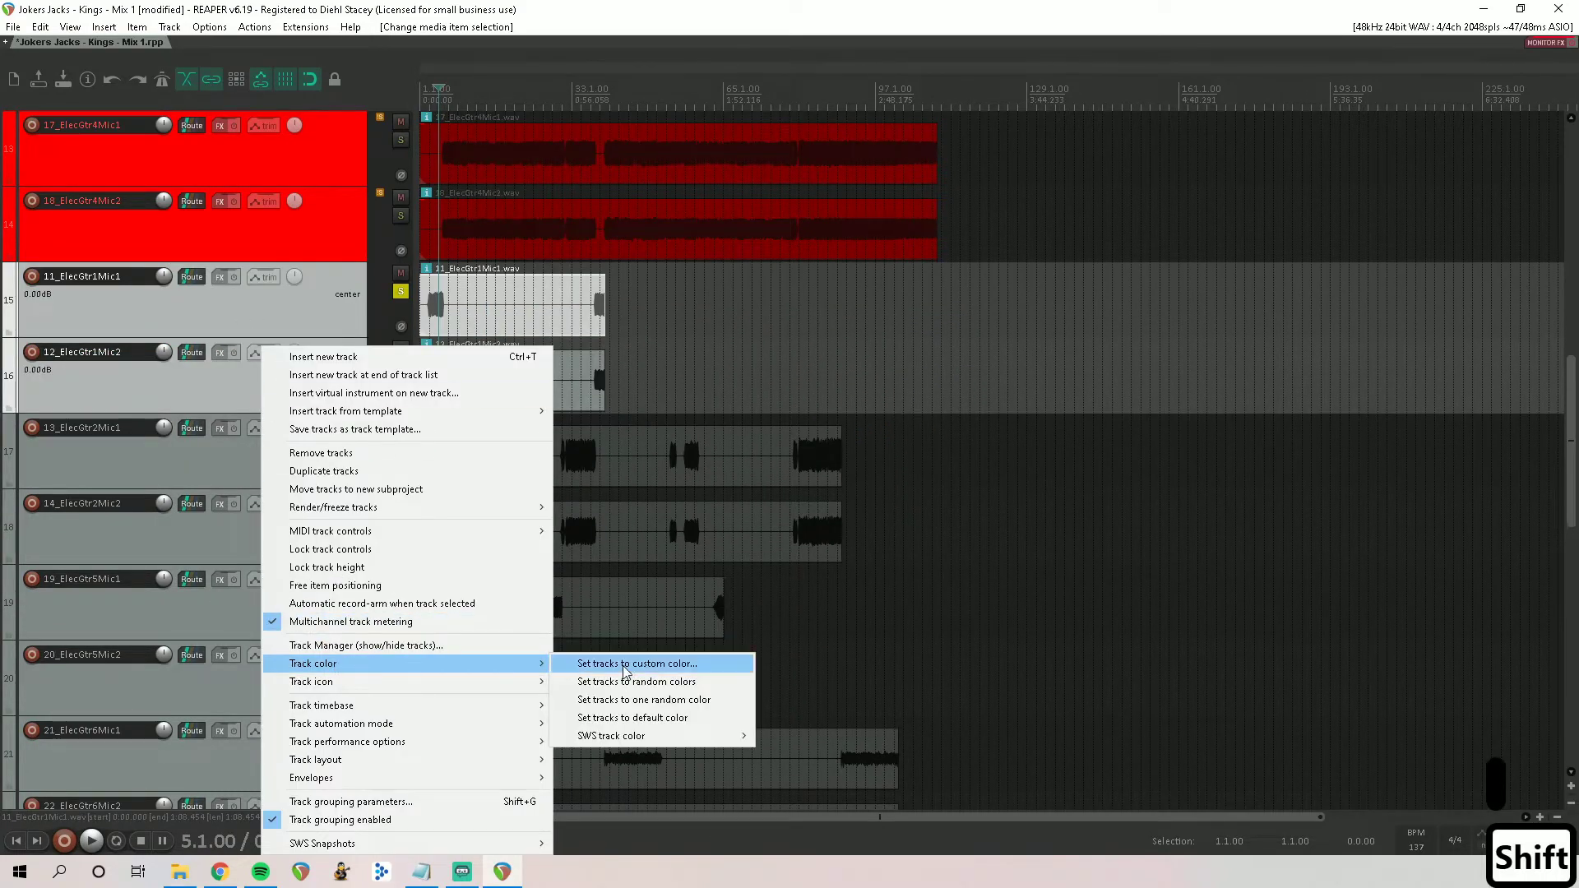
left_click(625, 668)
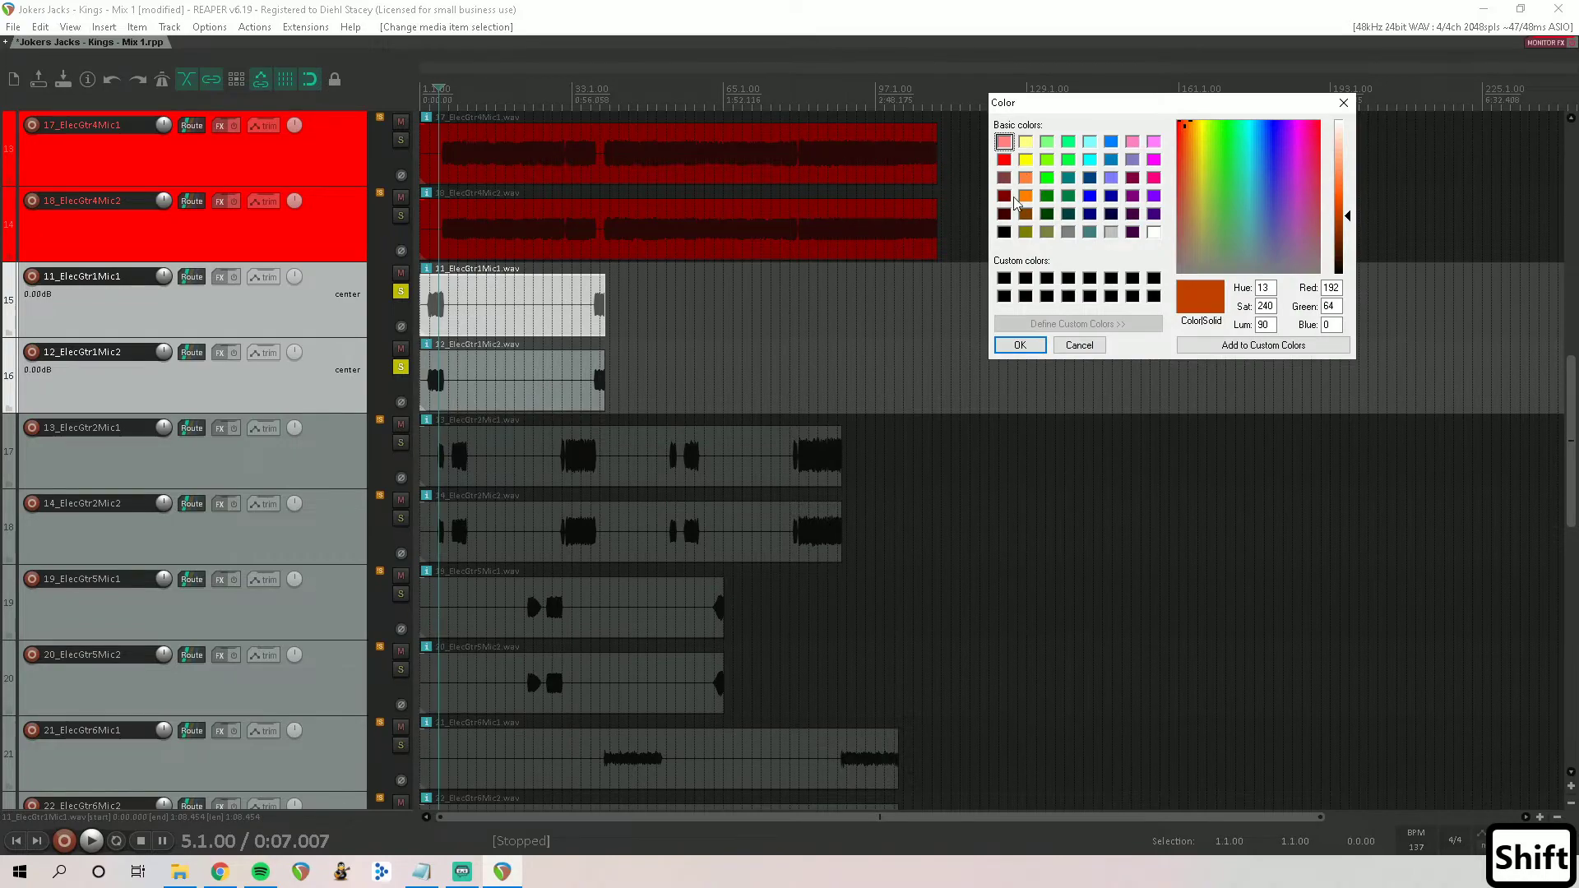
left_click(1020, 345)
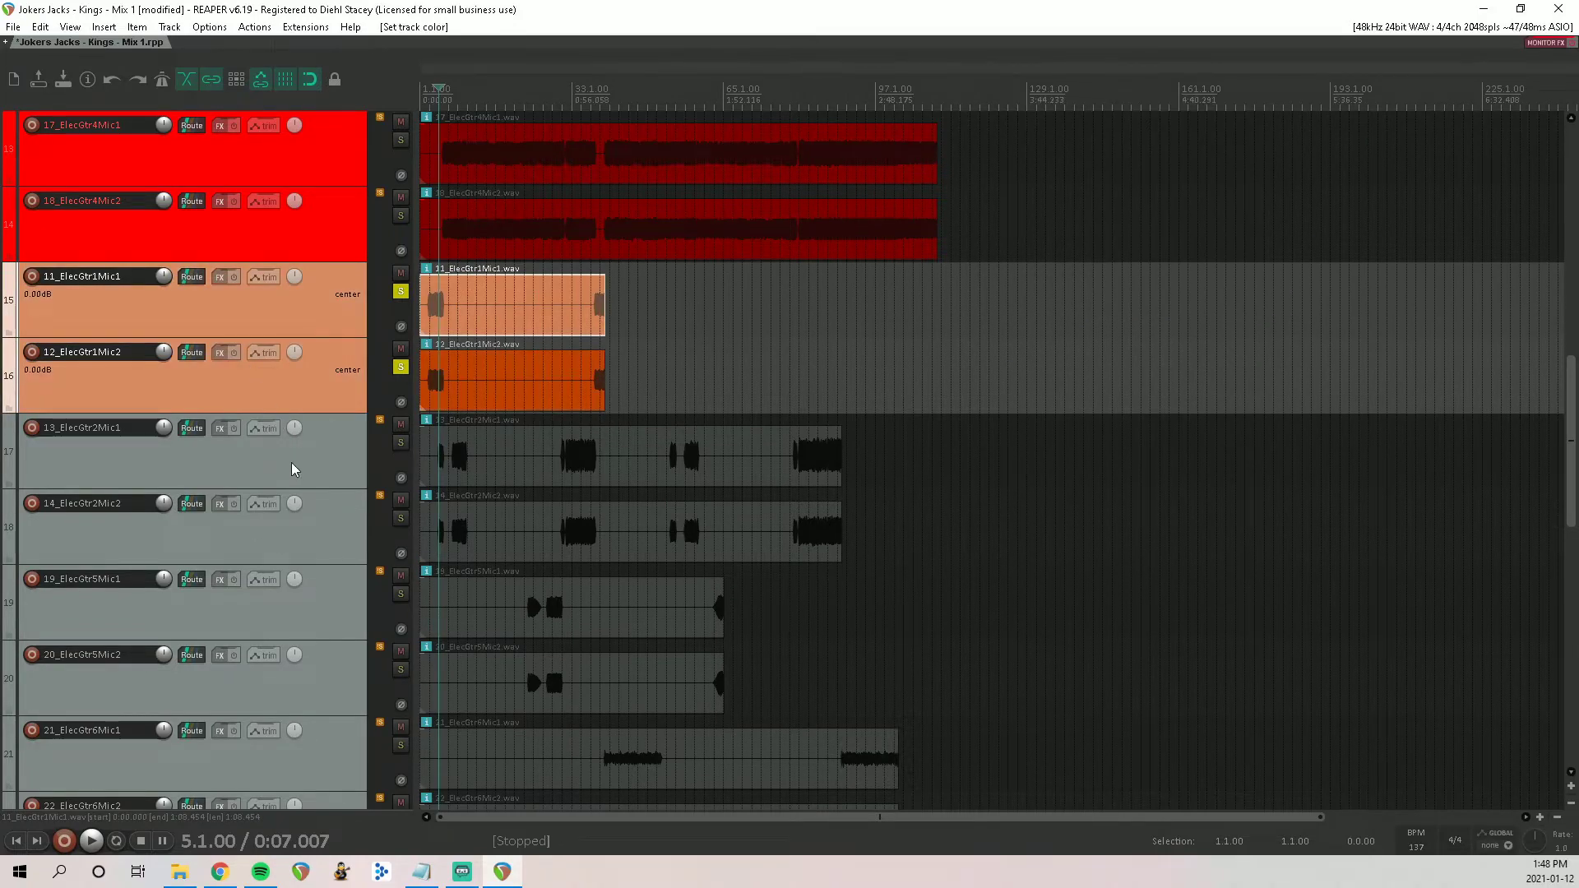
Step: Give the 13_ElecGtr2Mic1 and 14_ElecGtr2Mic2 tracks a custom, slightly muted red track color
left_click(293, 471)
left_click(294, 549, "shift")
right_click(293, 550)
mouse_move(441, 361)
left_click(695, 357)
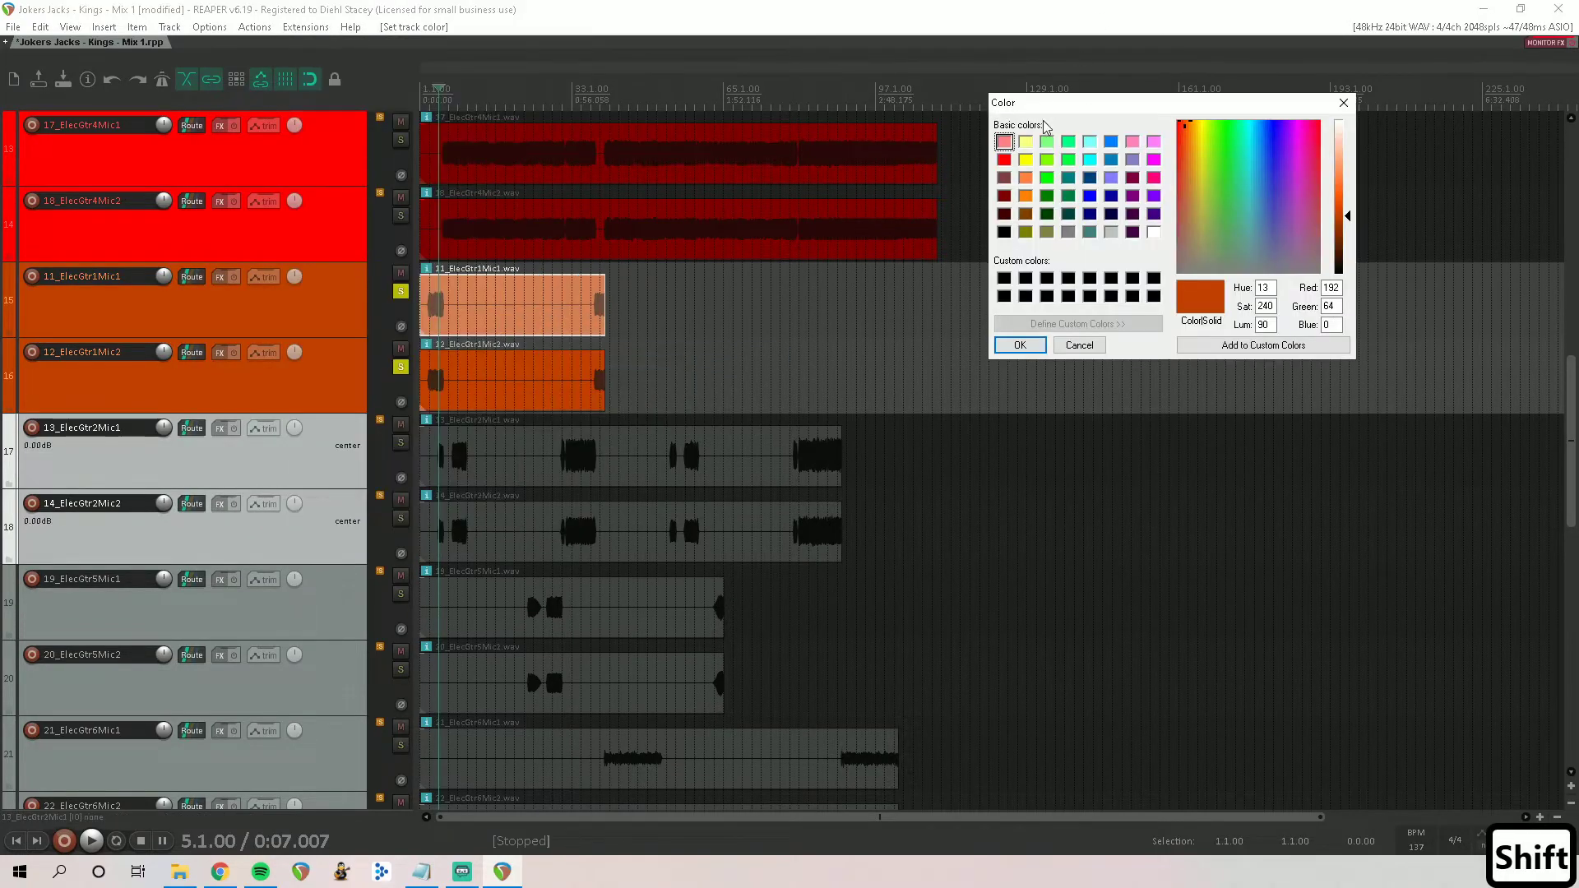
left_click(1004, 159)
left_click_drag(1199, 138, 1178, 155)
left_click(1019, 344)
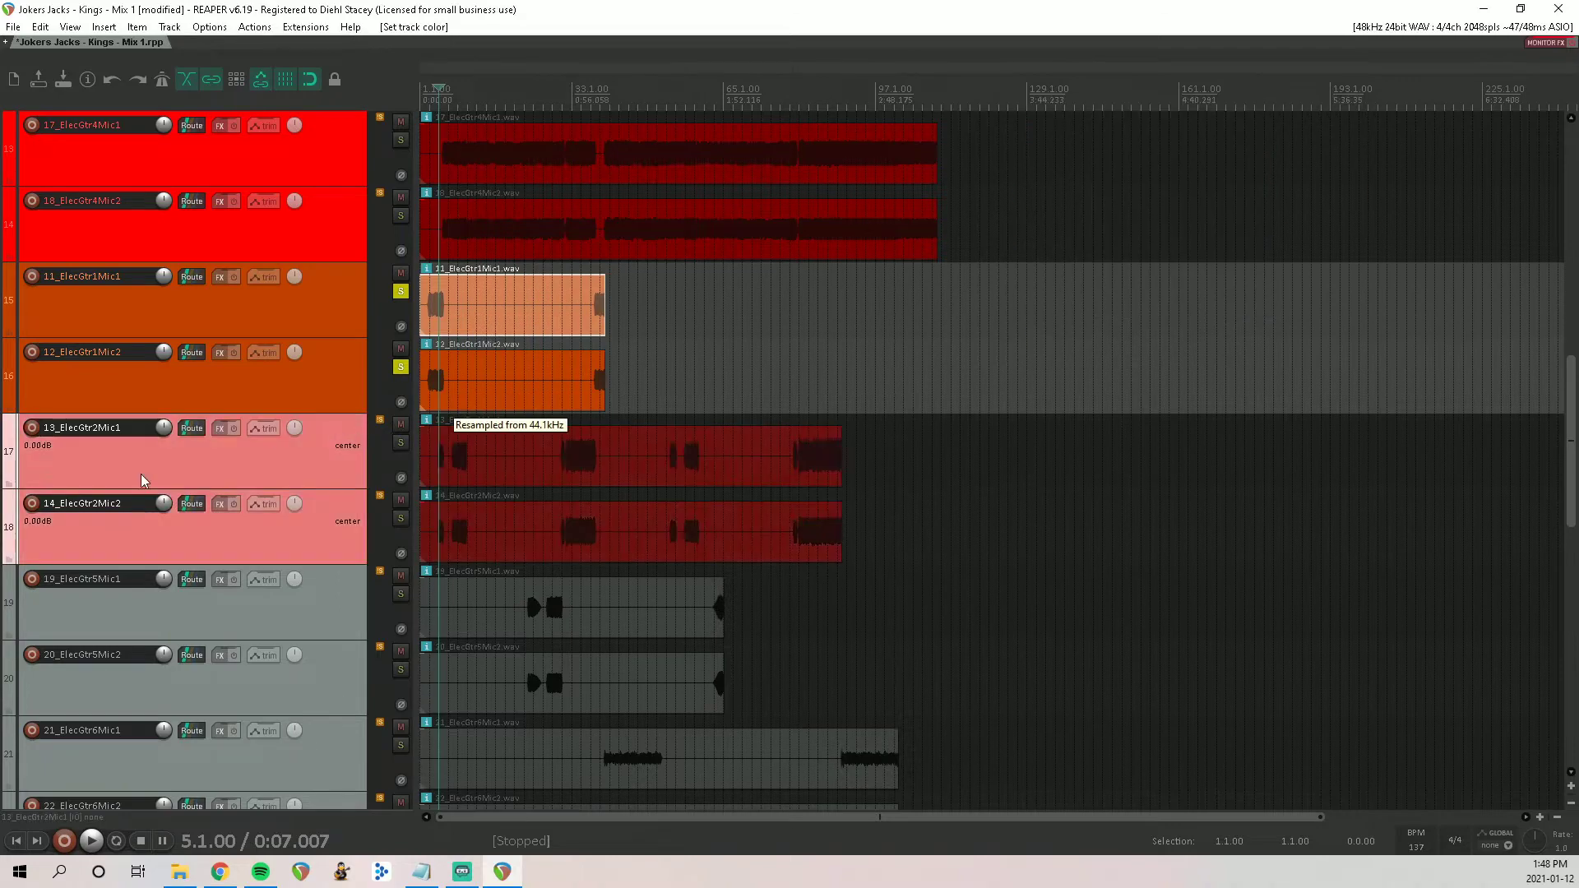
Step: Give the 19_ElecGtr5Mic1 and 20_ElecGtr5Mic2 tracks a custom red track color, more muted than the ElecGtr2 tracks
scroll(219, 576, "down", 2)
left_click(268, 477)
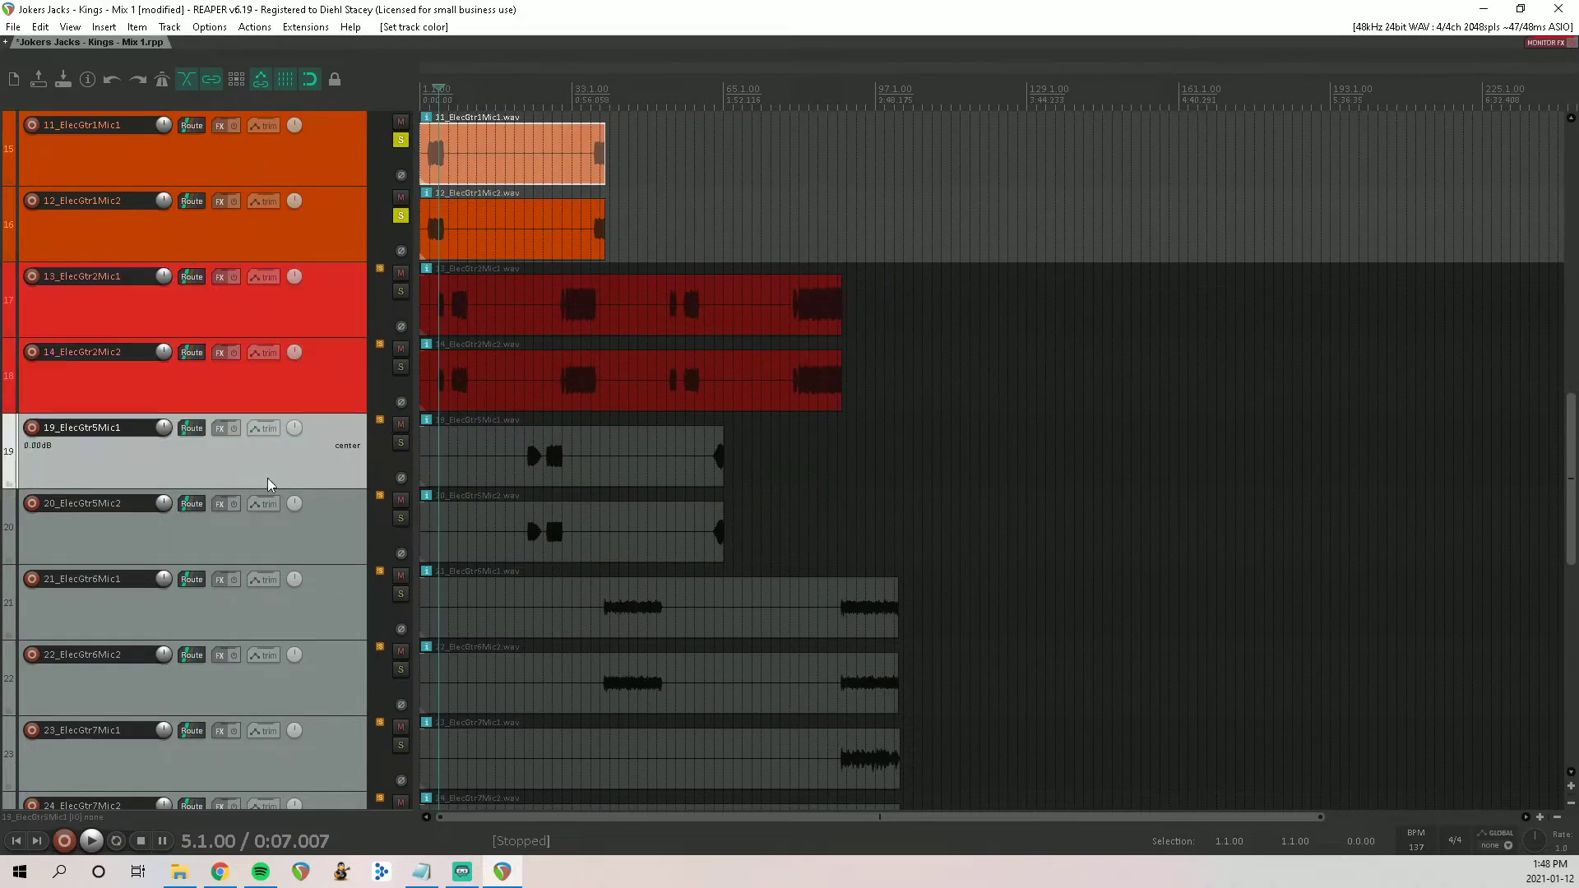
left_click(226, 544, "shift")
right_click(226, 544)
mouse_move(400, 354)
left_click(643, 345)
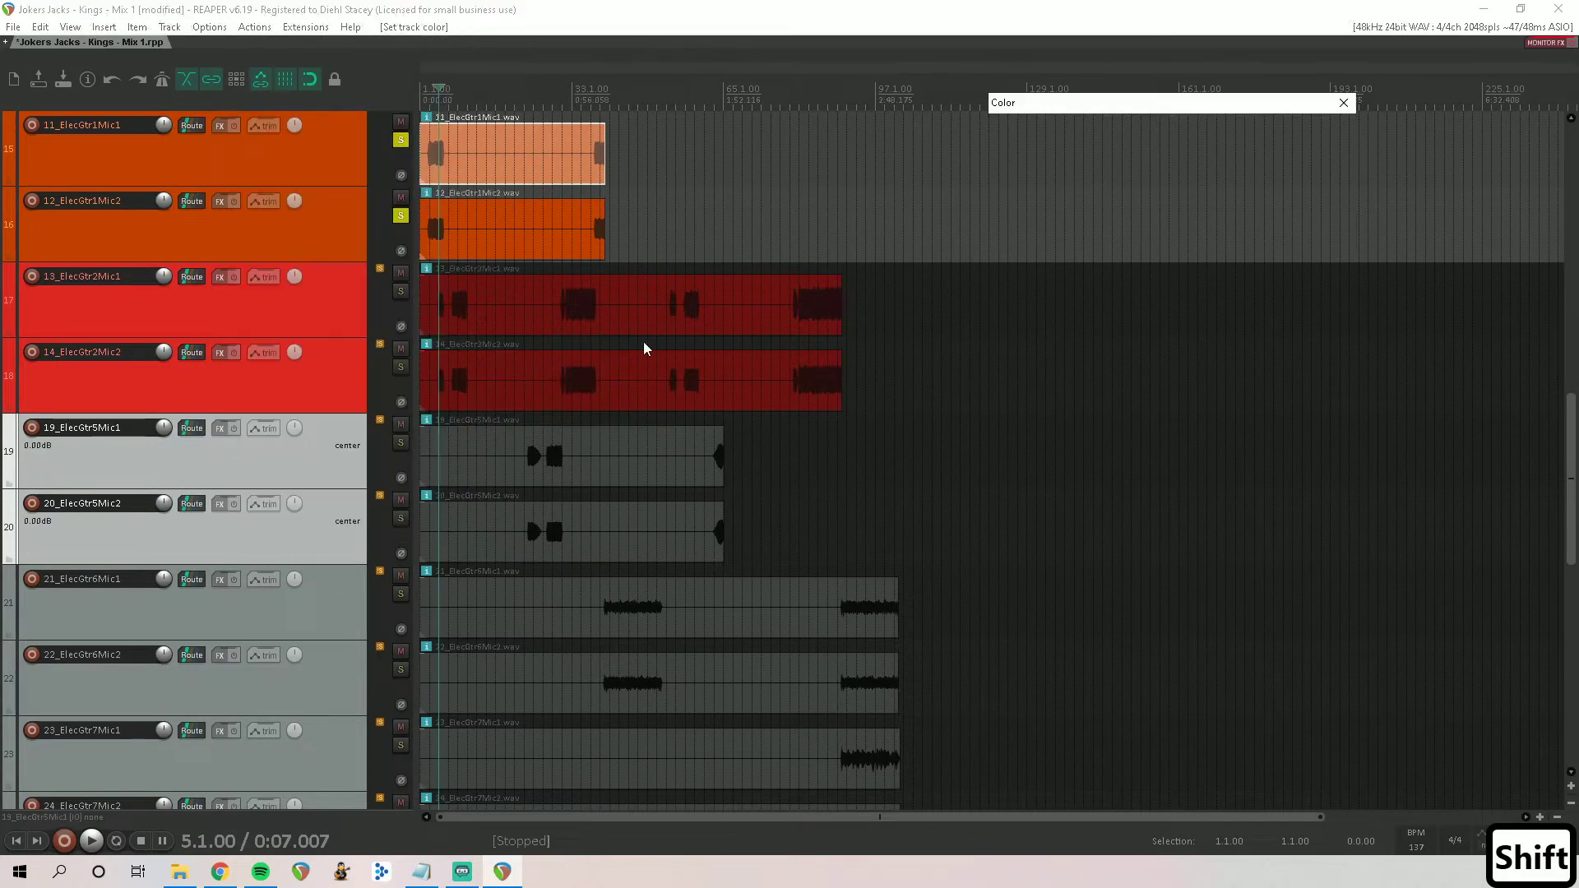
left_click(1003, 162)
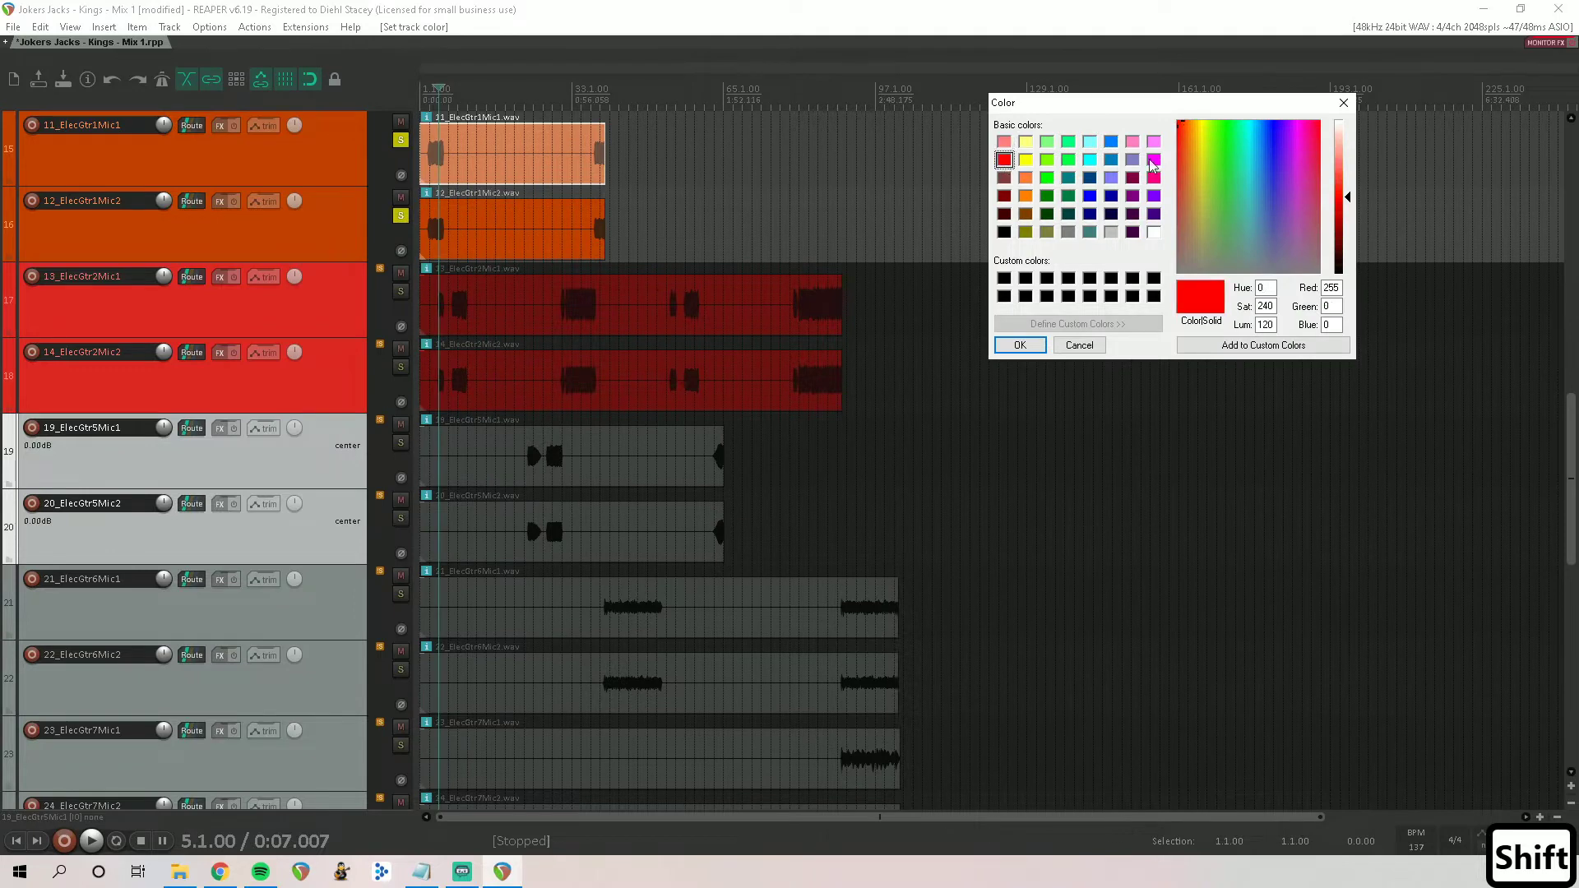
left_click_drag(1184, 130, 1179, 174)
left_click(1020, 346)
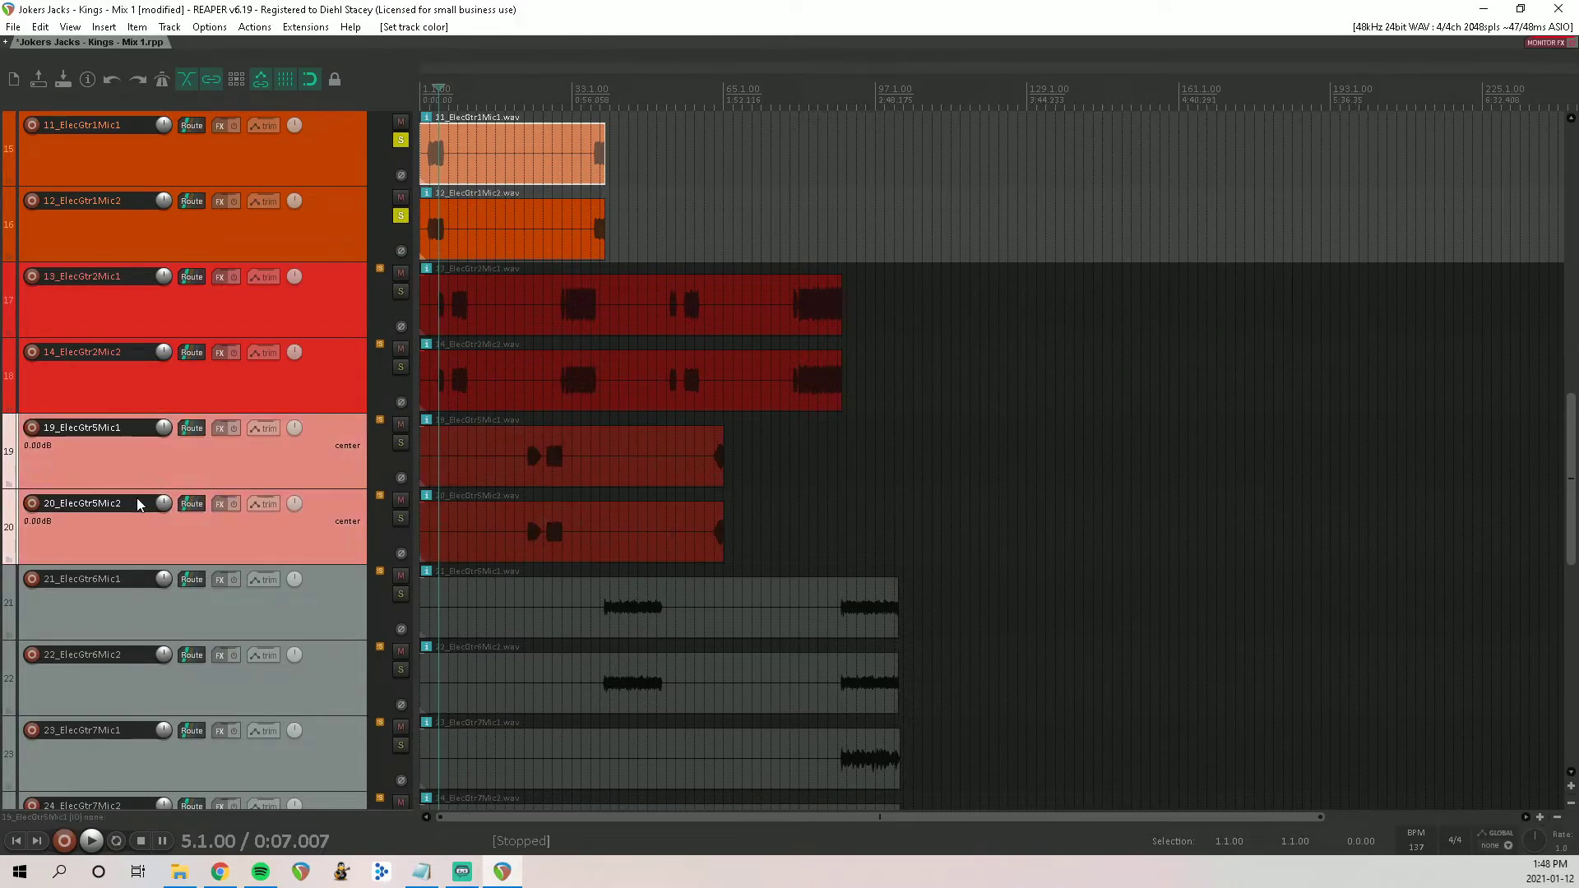
Step: Give the 21_ElecGtr6Mic1 and 22_ElecGtr6Mic2 tracks a custom orange-red track color (about red 225, green 69, blue 30)
scroll(157, 469, "down", 3)
left_click(205, 372)
left_click(219, 455, "ctrl")
right_click(220, 455)
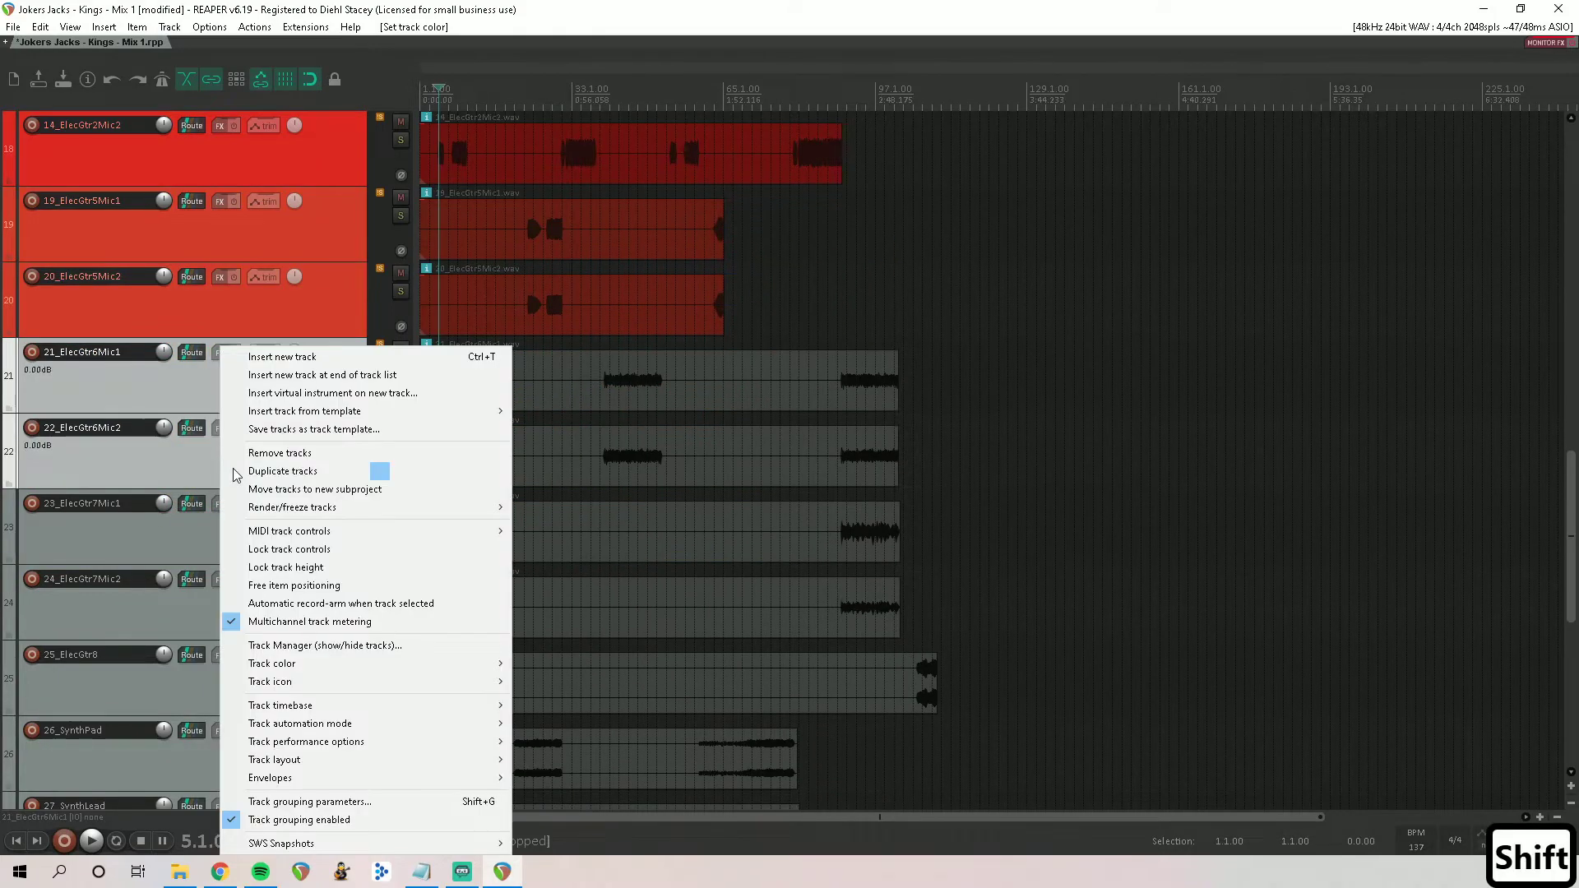
mouse_move(378, 663)
left_click(636, 666)
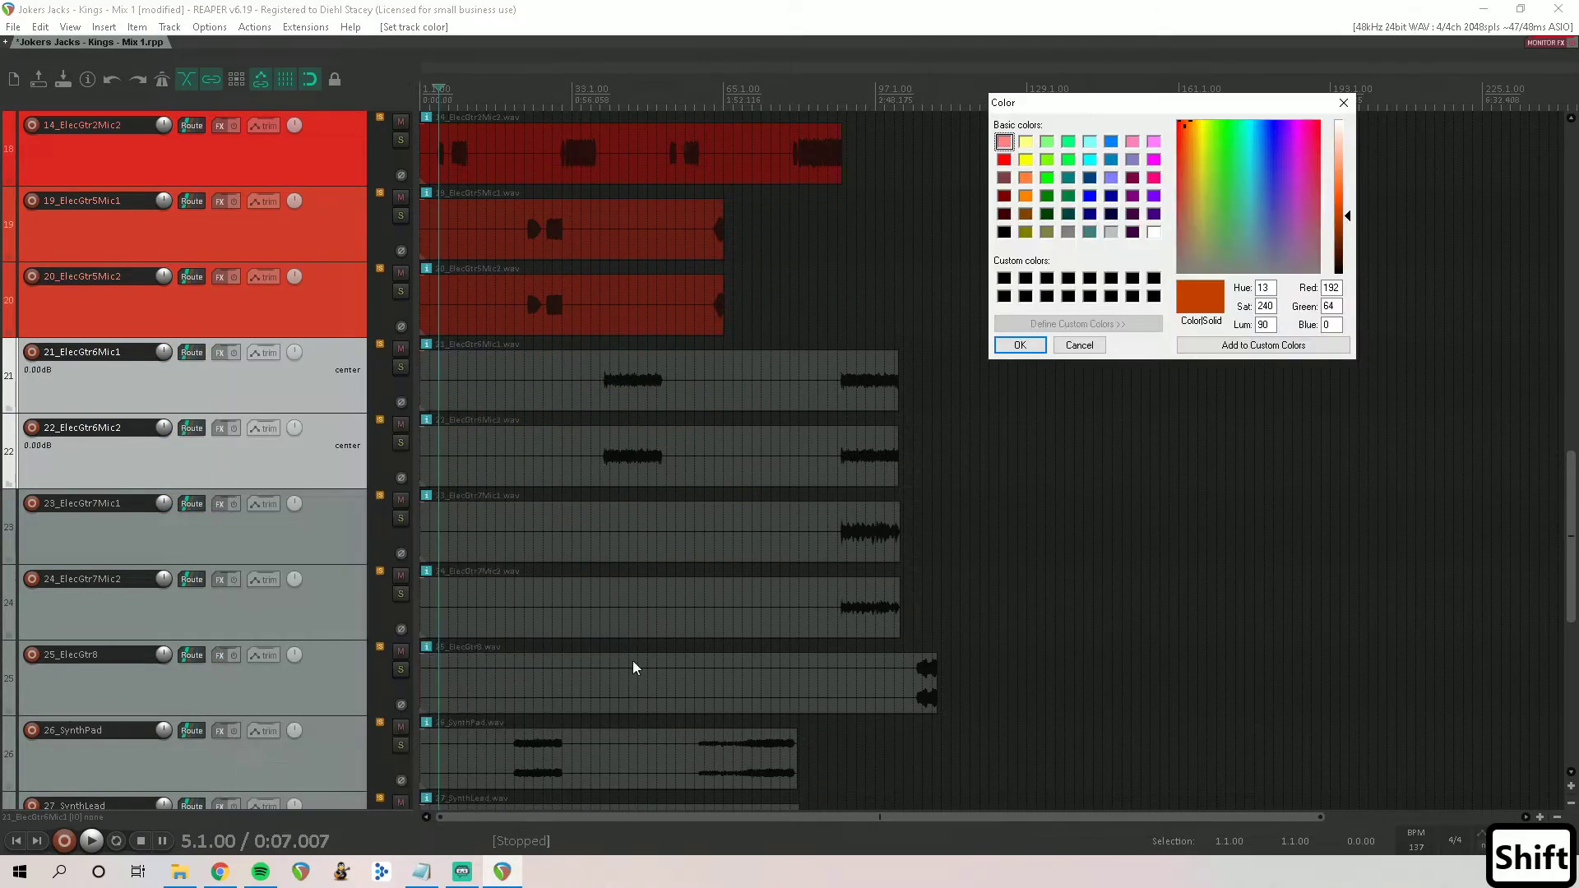
left_click(1004, 159)
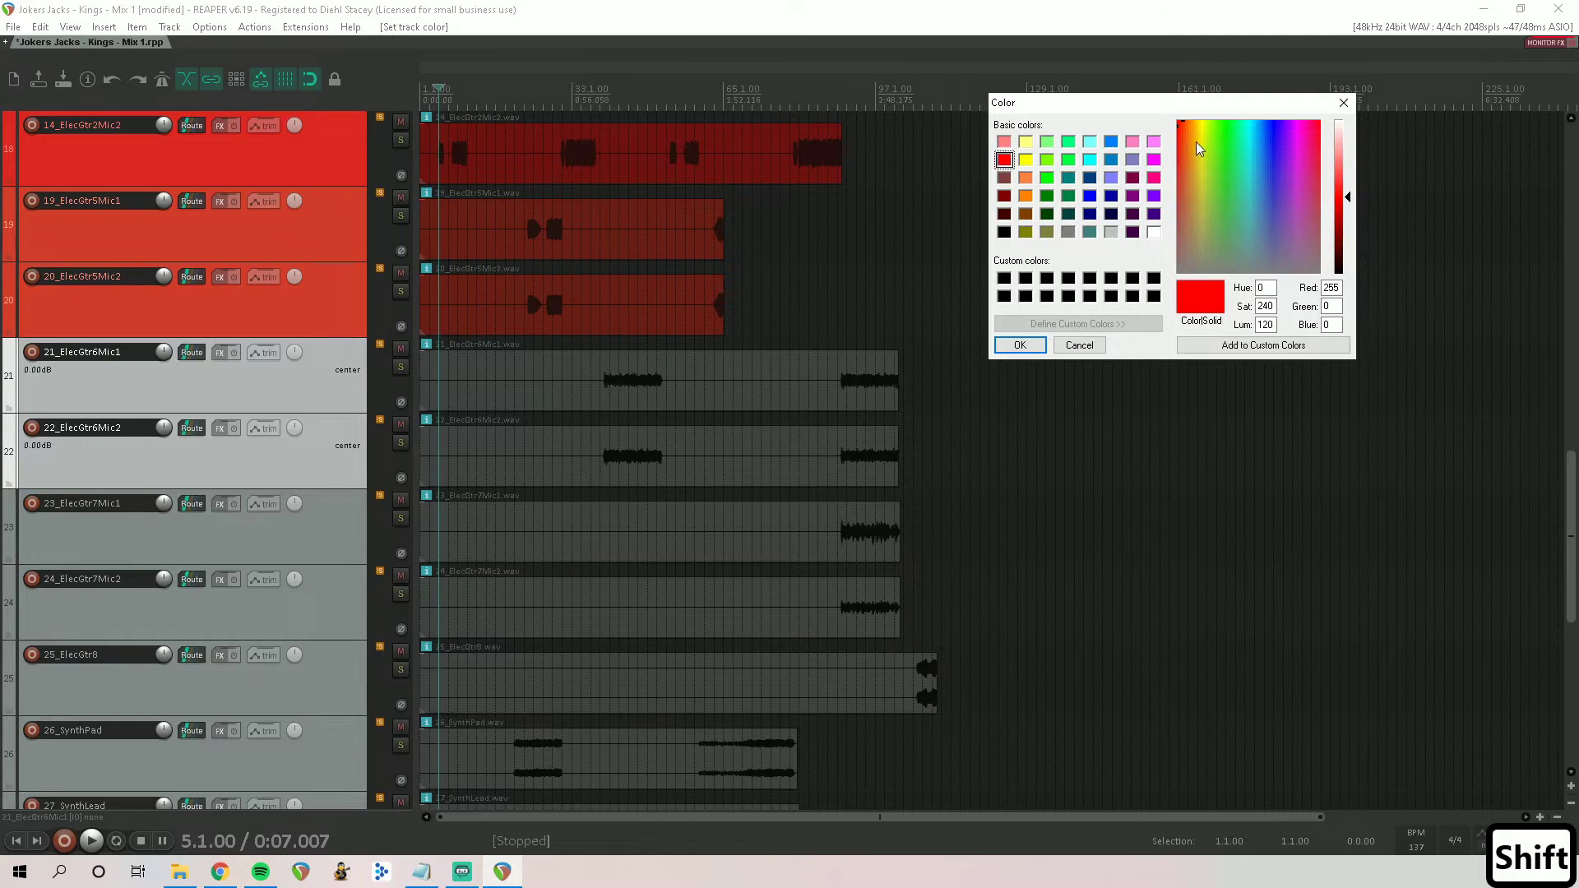
left_click_drag(1184, 127, 1182, 156)
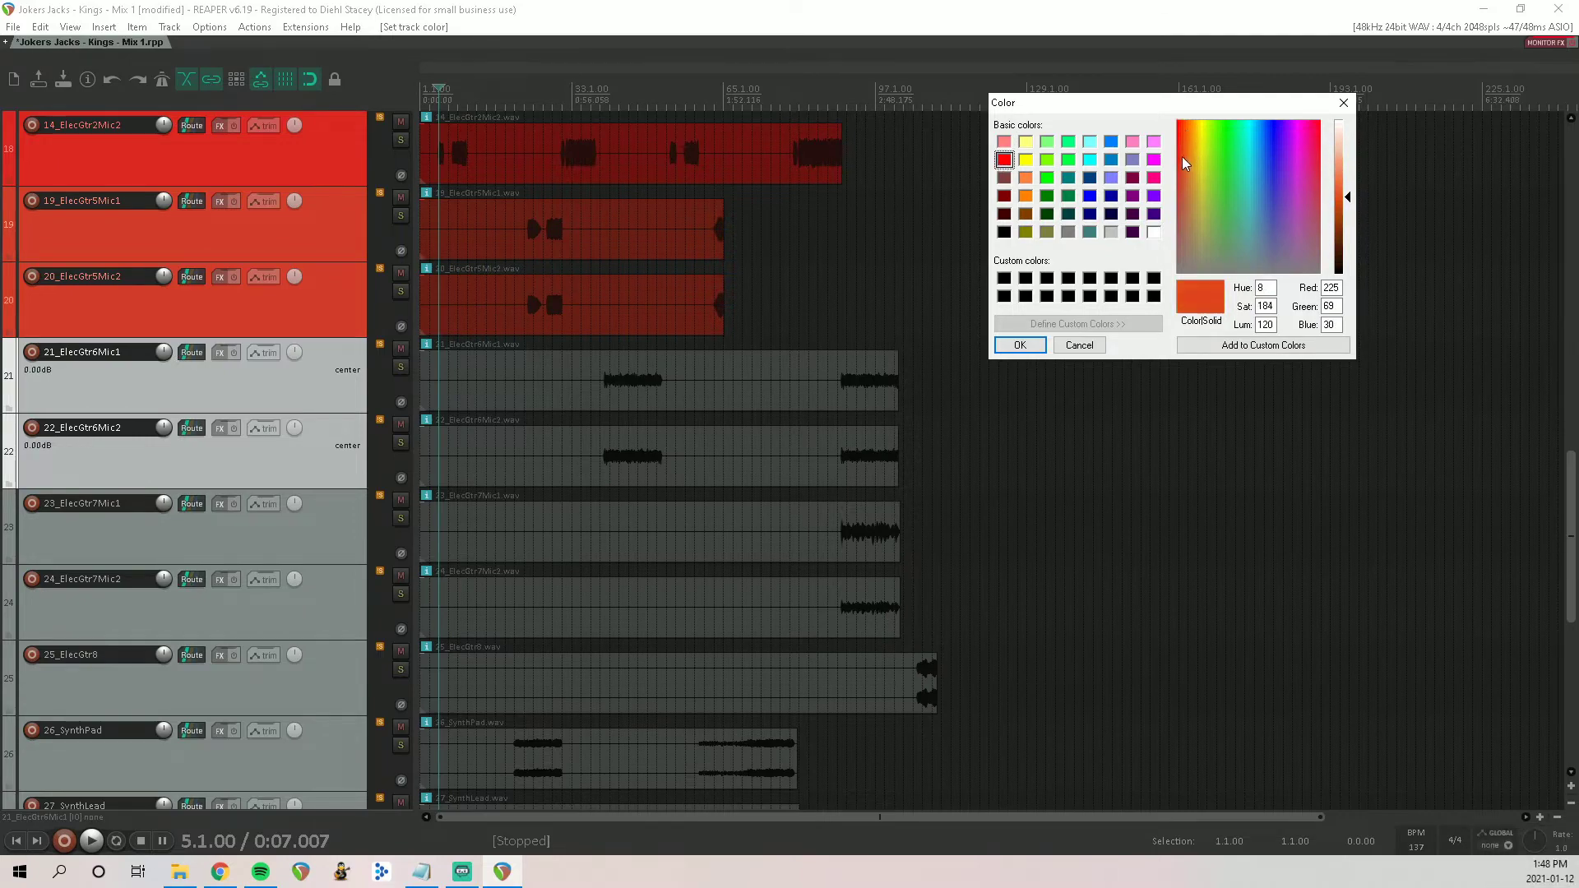
left_click(1020, 345)
Step: Give the 23_ElecGtr7Mic1 and 24_ElecGtr7Mic2 tracks a custom orange-red track color (red 222, green 75, blue 33)
scroll(247, 489, "down", 3)
left_click(212, 312)
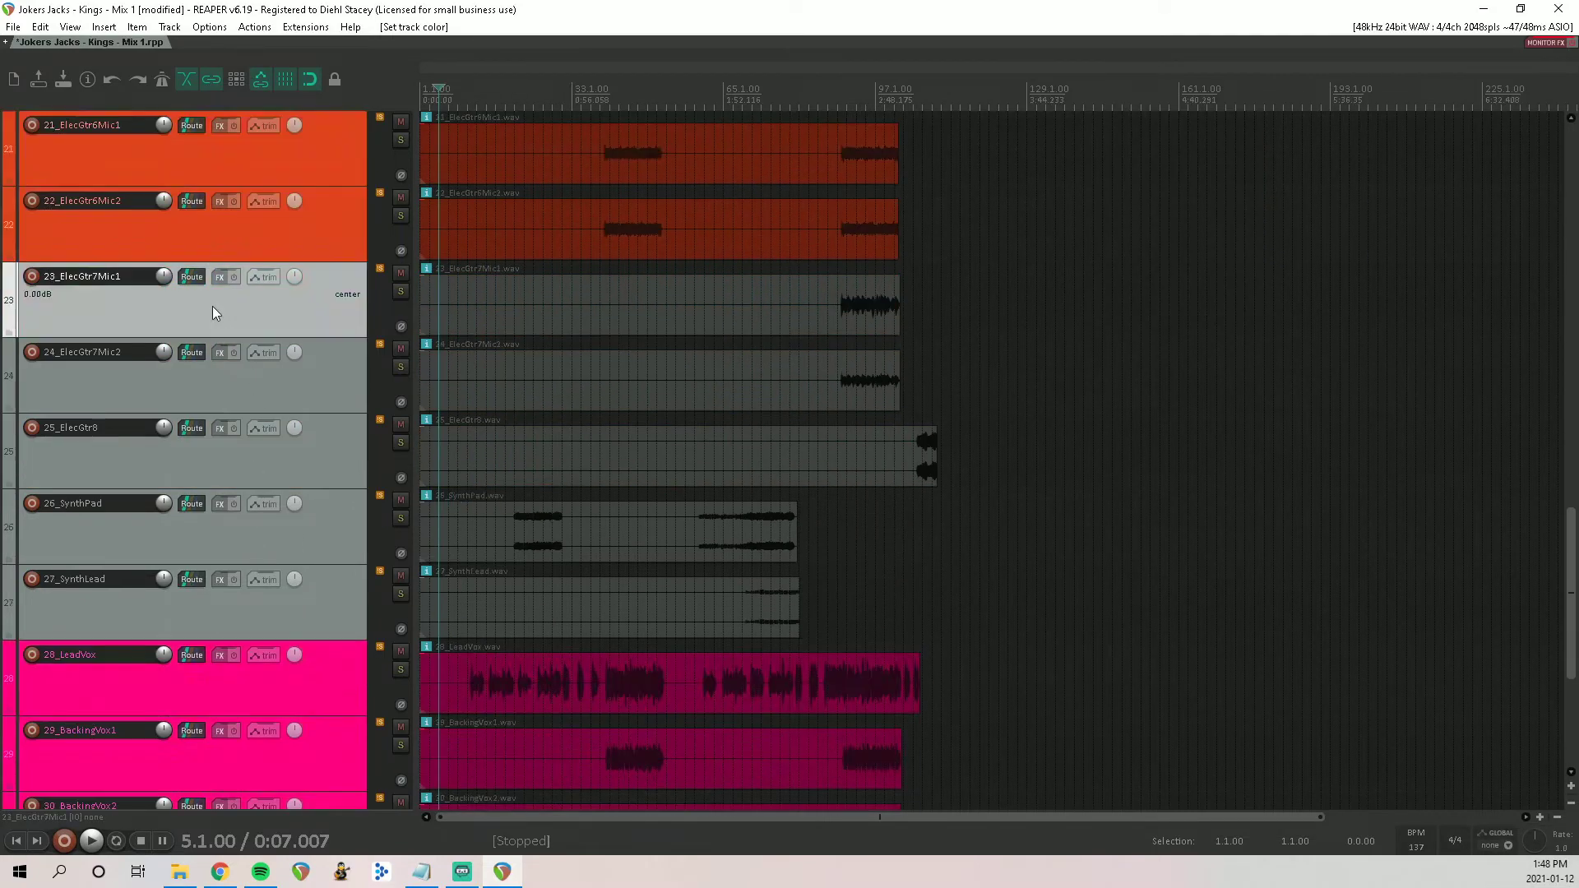
left_click(199, 379, "shift")
right_click(199, 378)
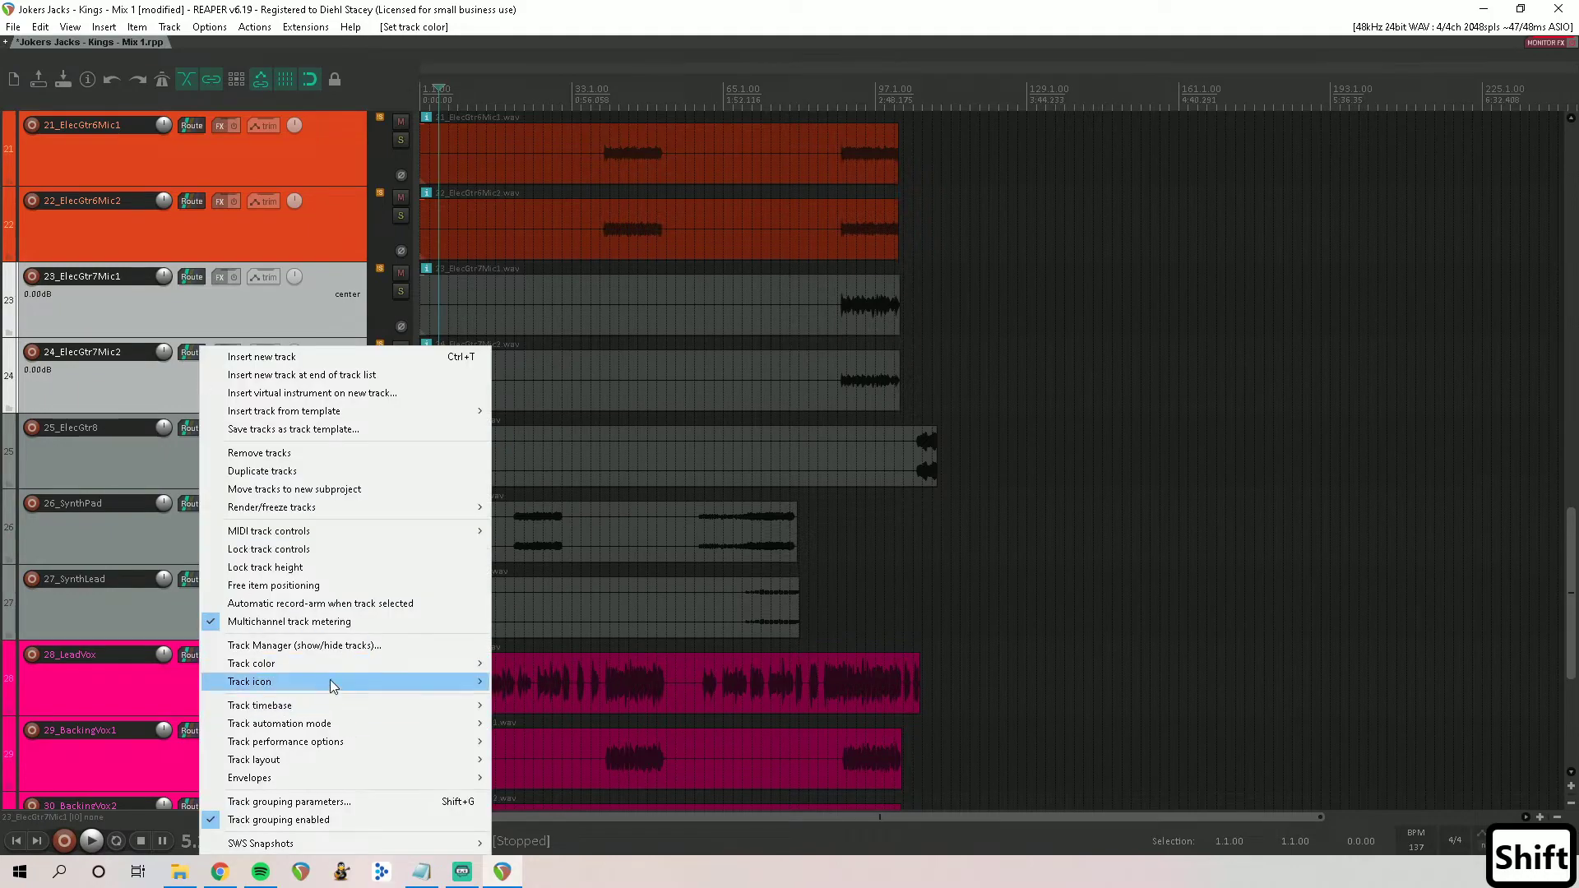
mouse_move(333, 671)
left_click(542, 664)
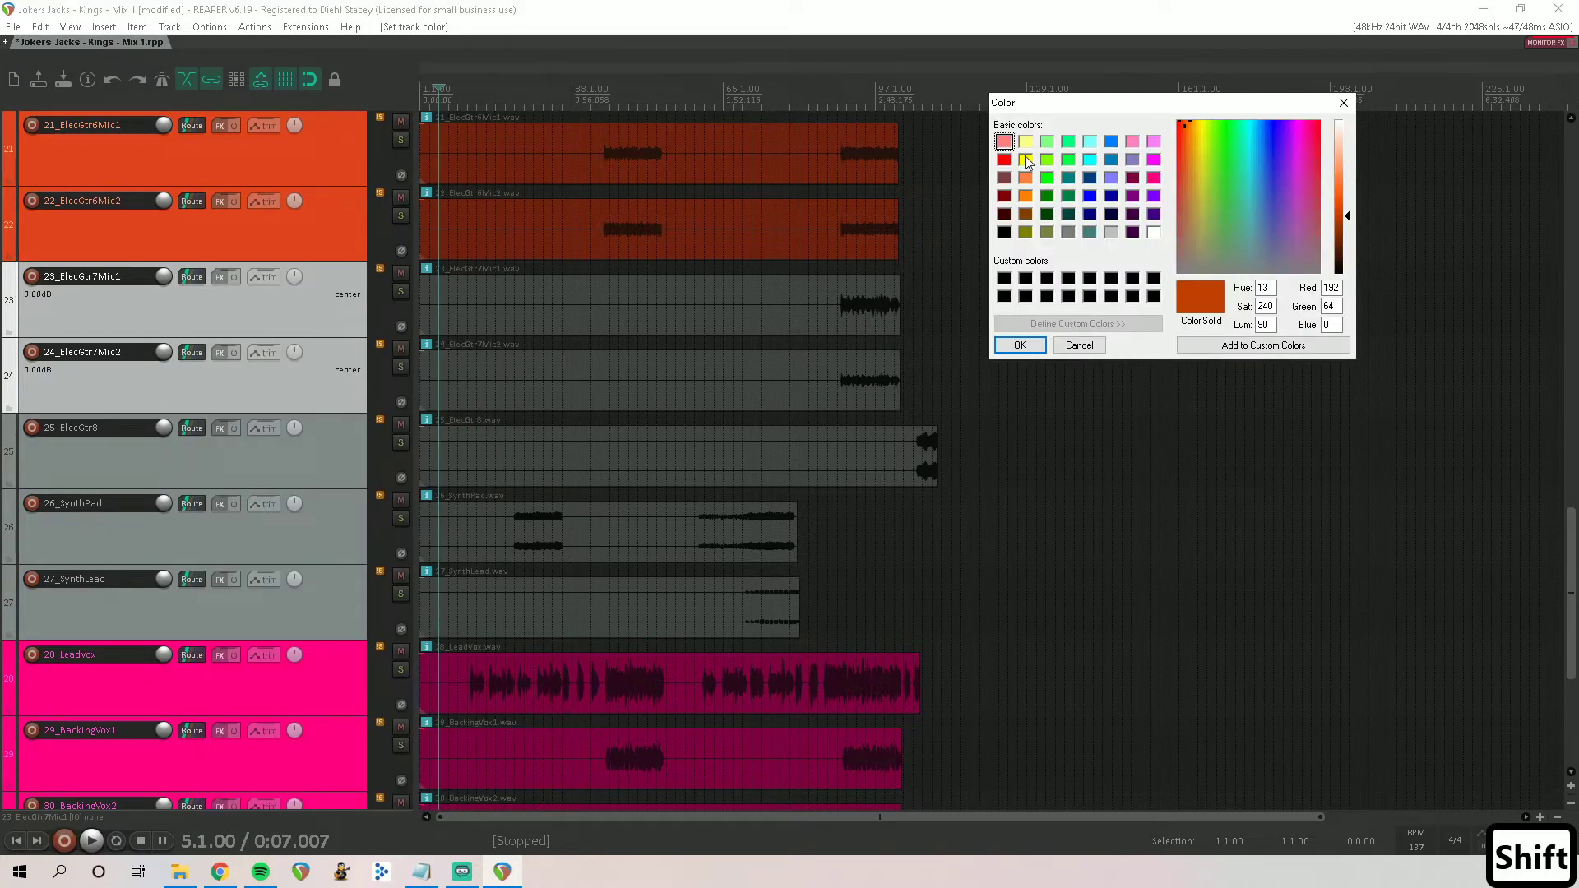
left_click(1005, 159)
left_click(1188, 130)
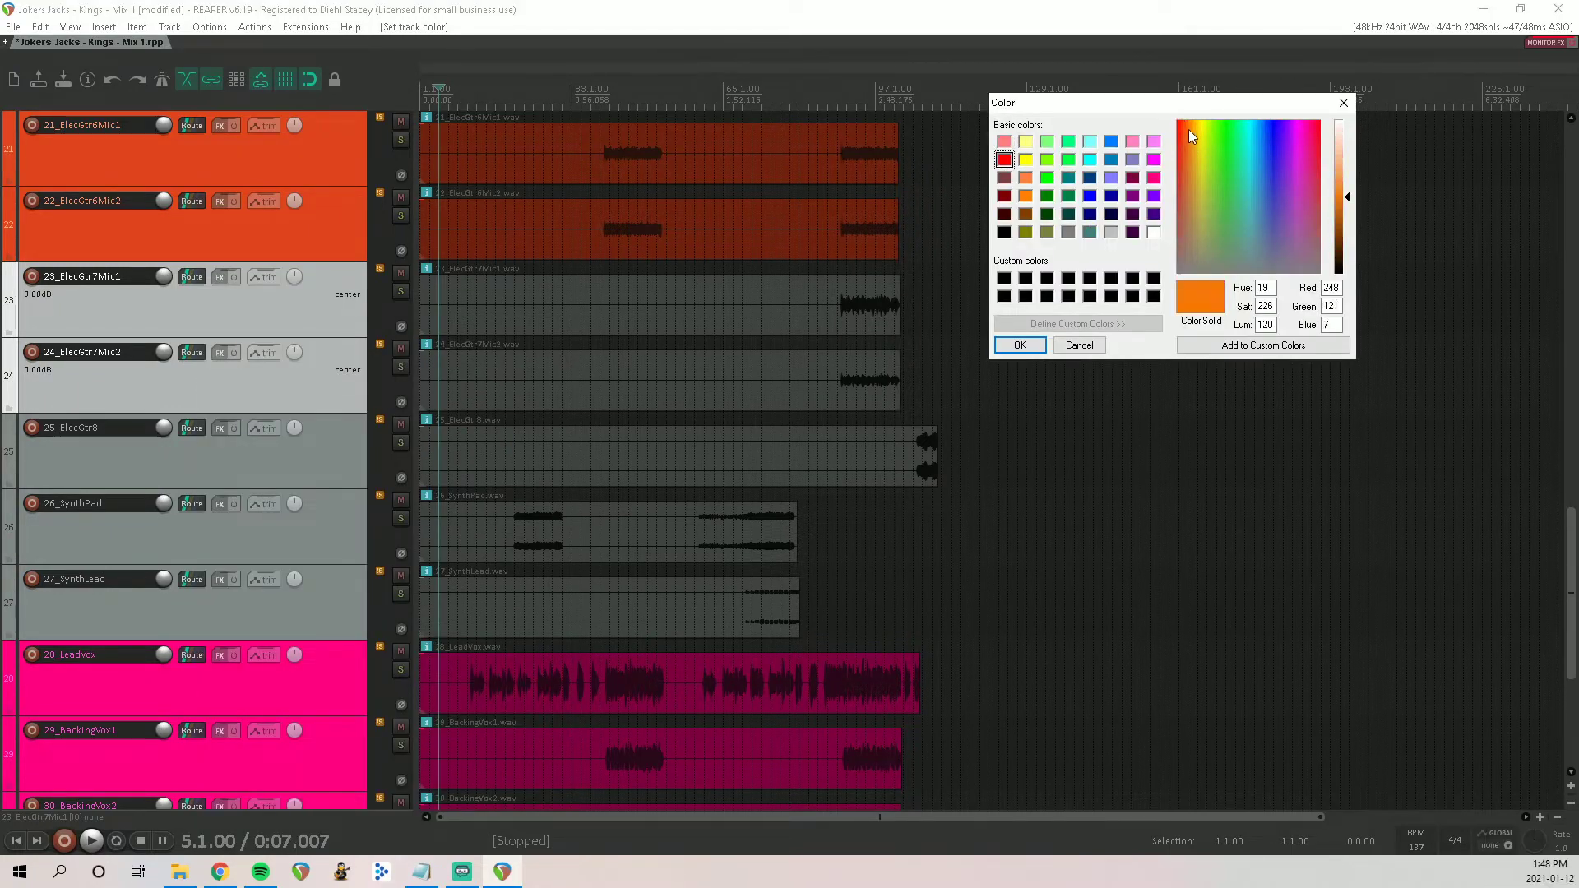
left_click(1182, 160)
left_click(1019, 345)
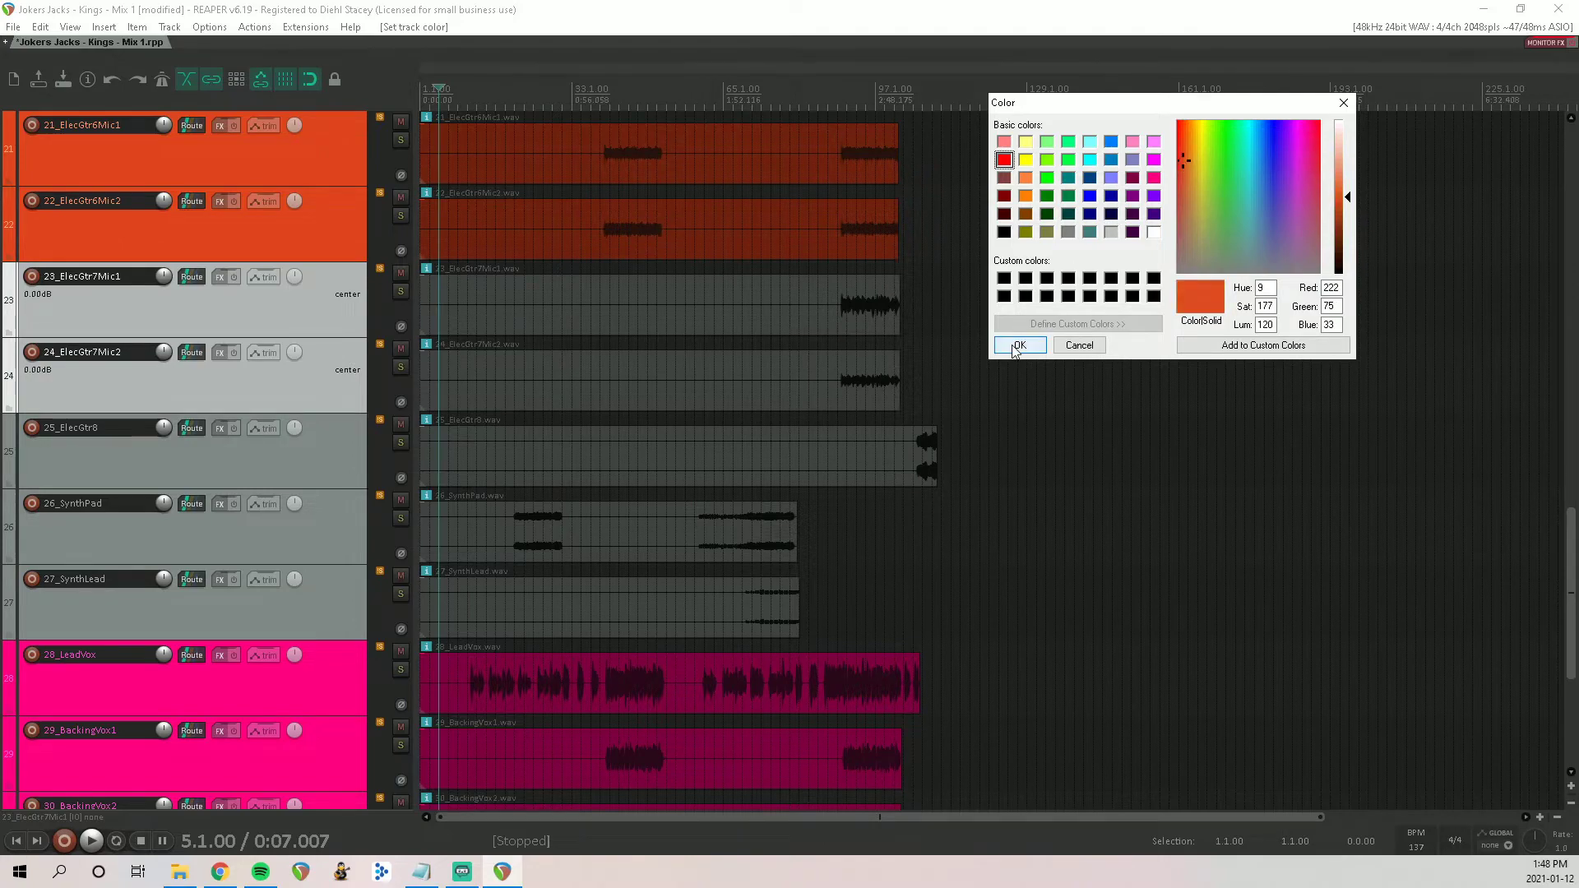
left_click(361, 465)
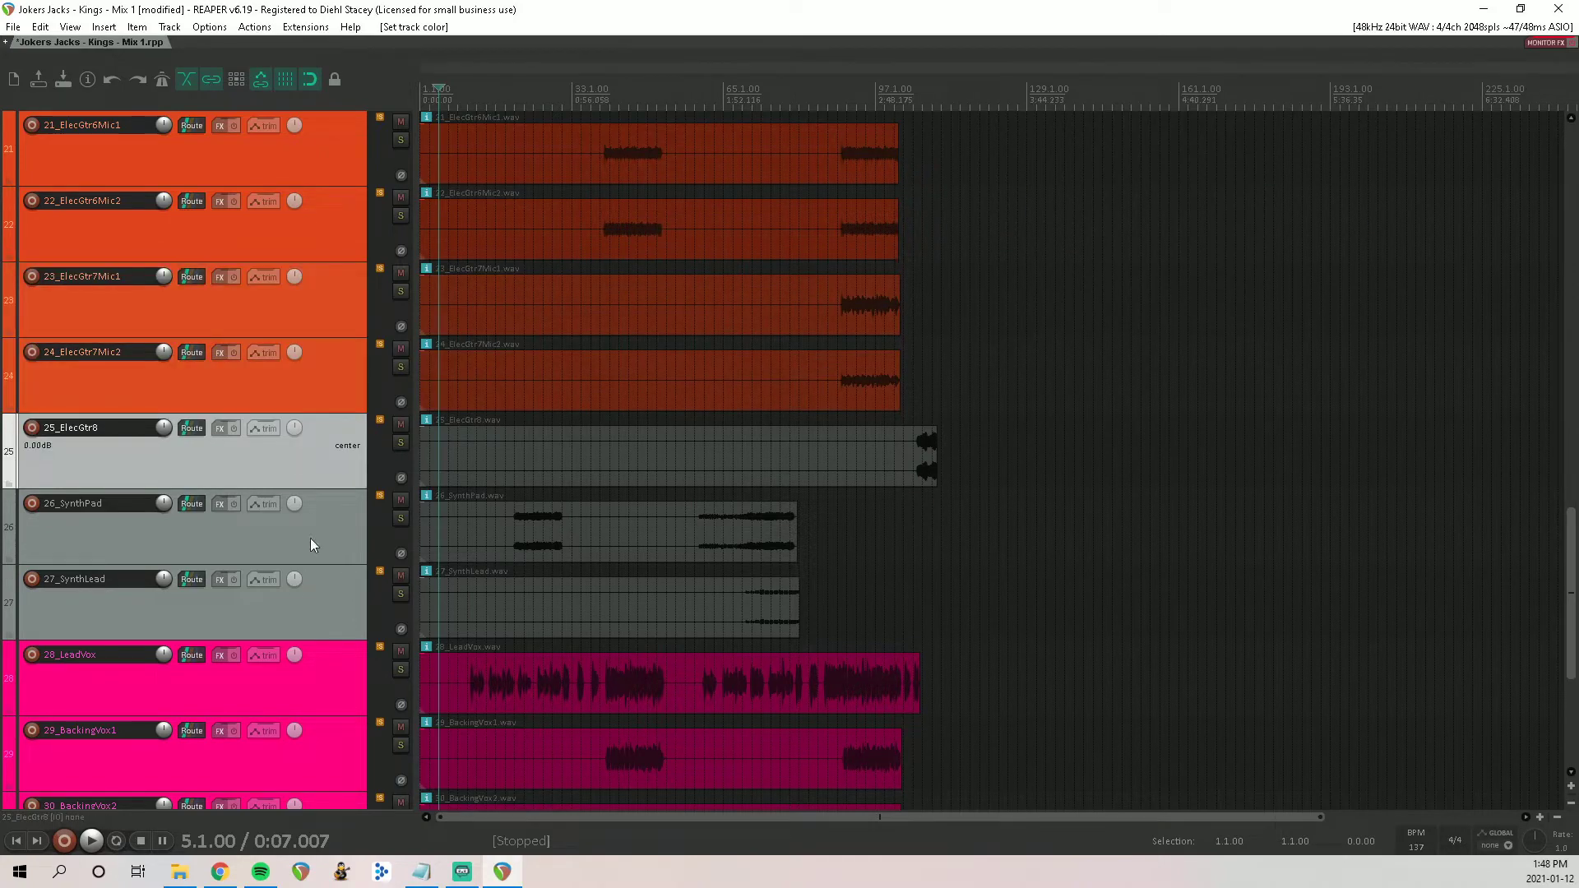
Step: Recolor the 23_ElecGtr7Mic1 and 24_ElecGtr7Mic2 tracks with a more muted custom red (red 217, green 61, blue 38)
left_click(265, 310)
left_click(278, 387, "shift")
right_click(278, 386)
mouse_move(419, 665)
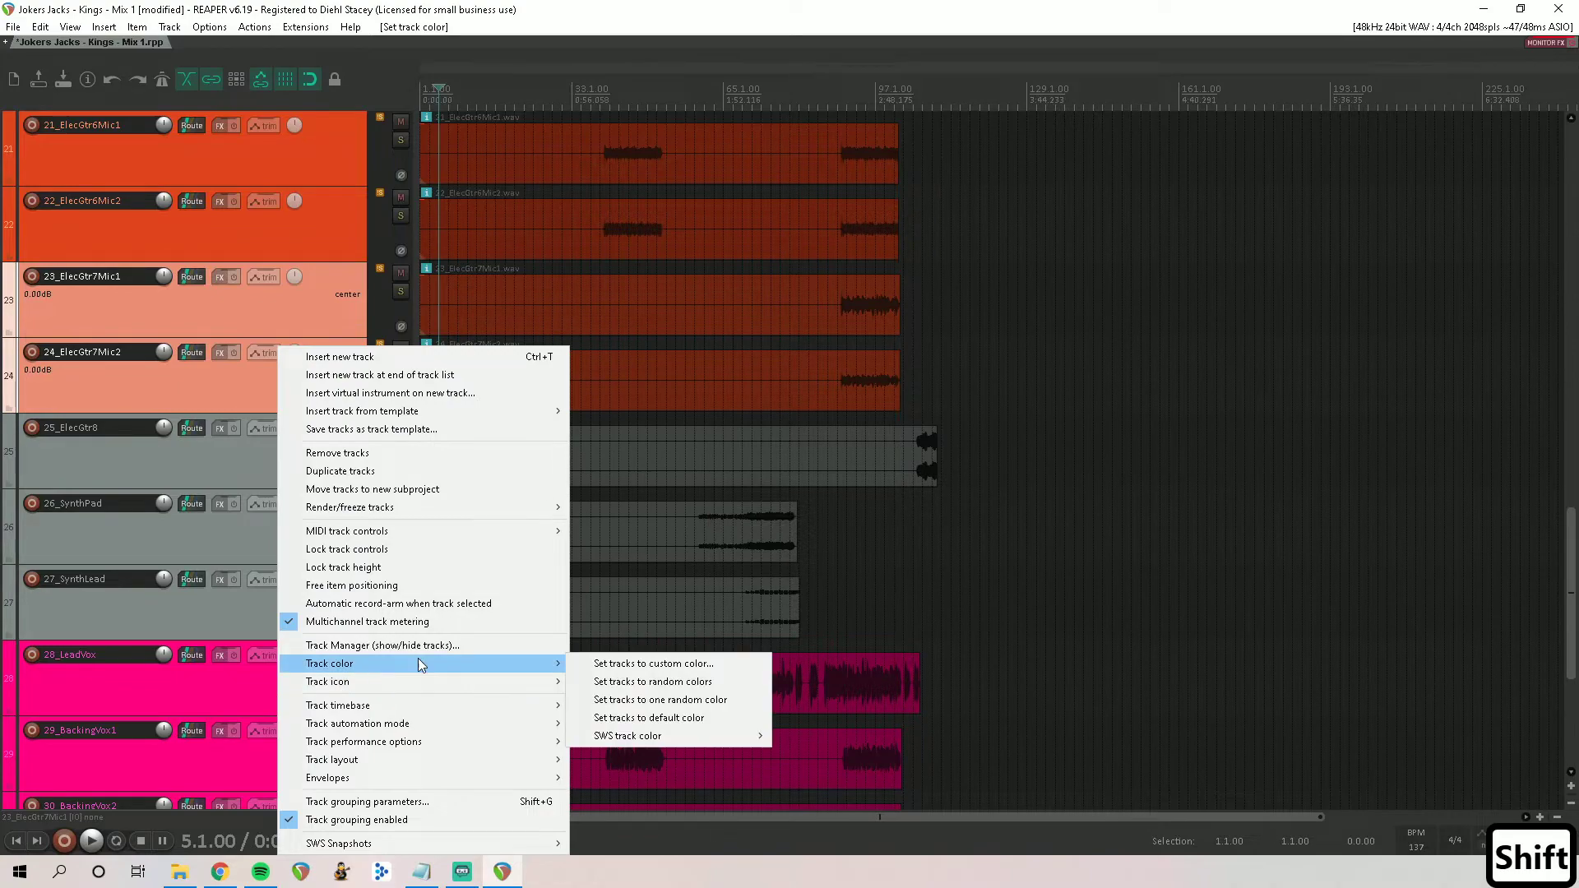
left_click(748, 663)
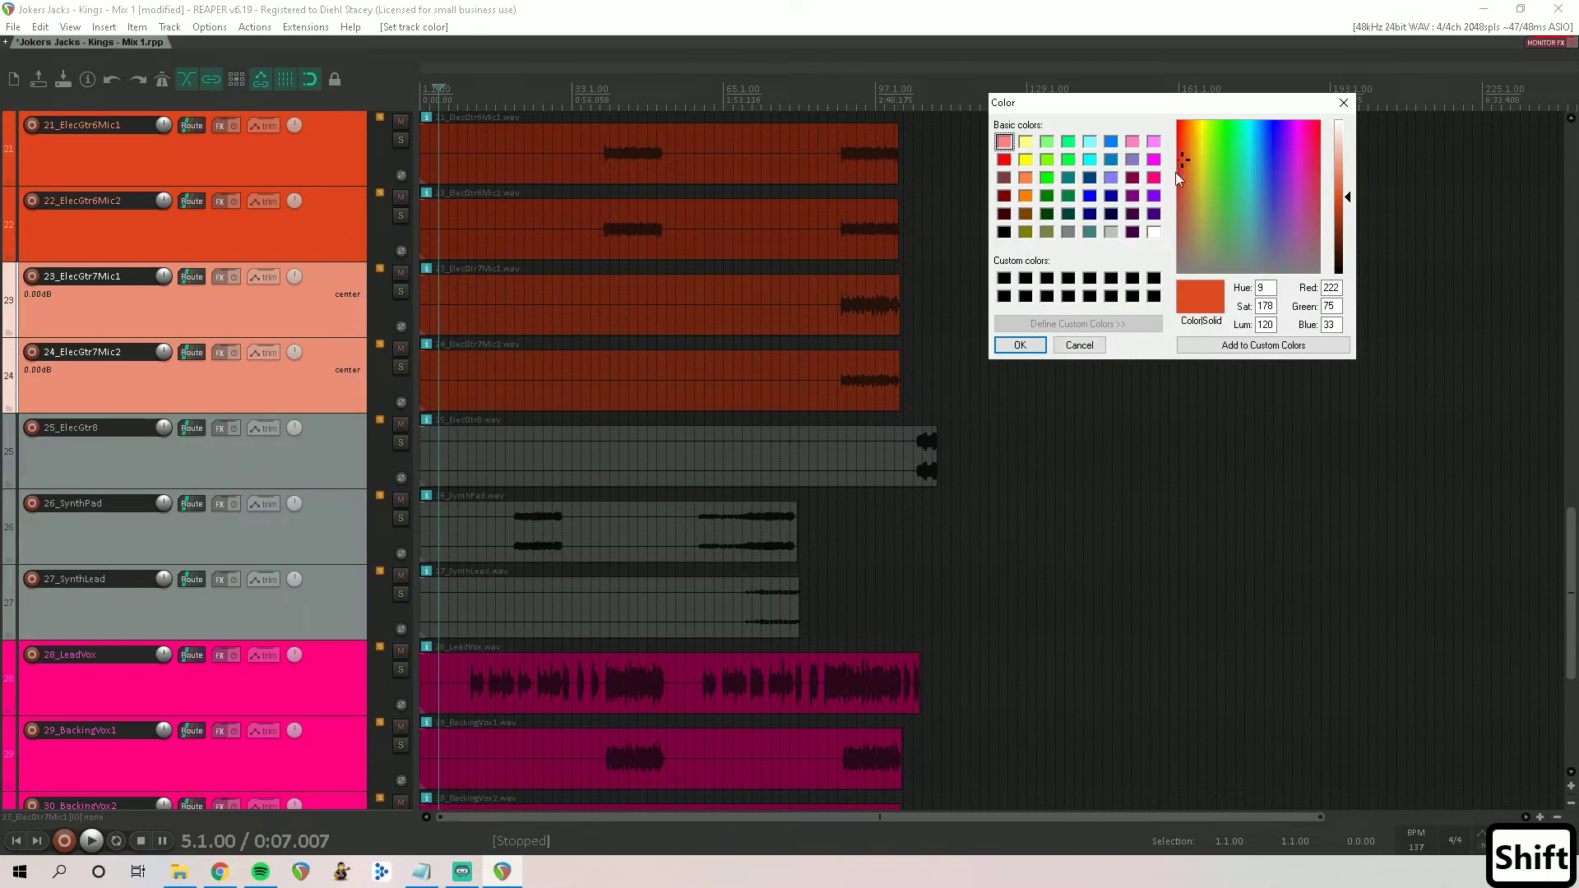
left_click(1004, 159)
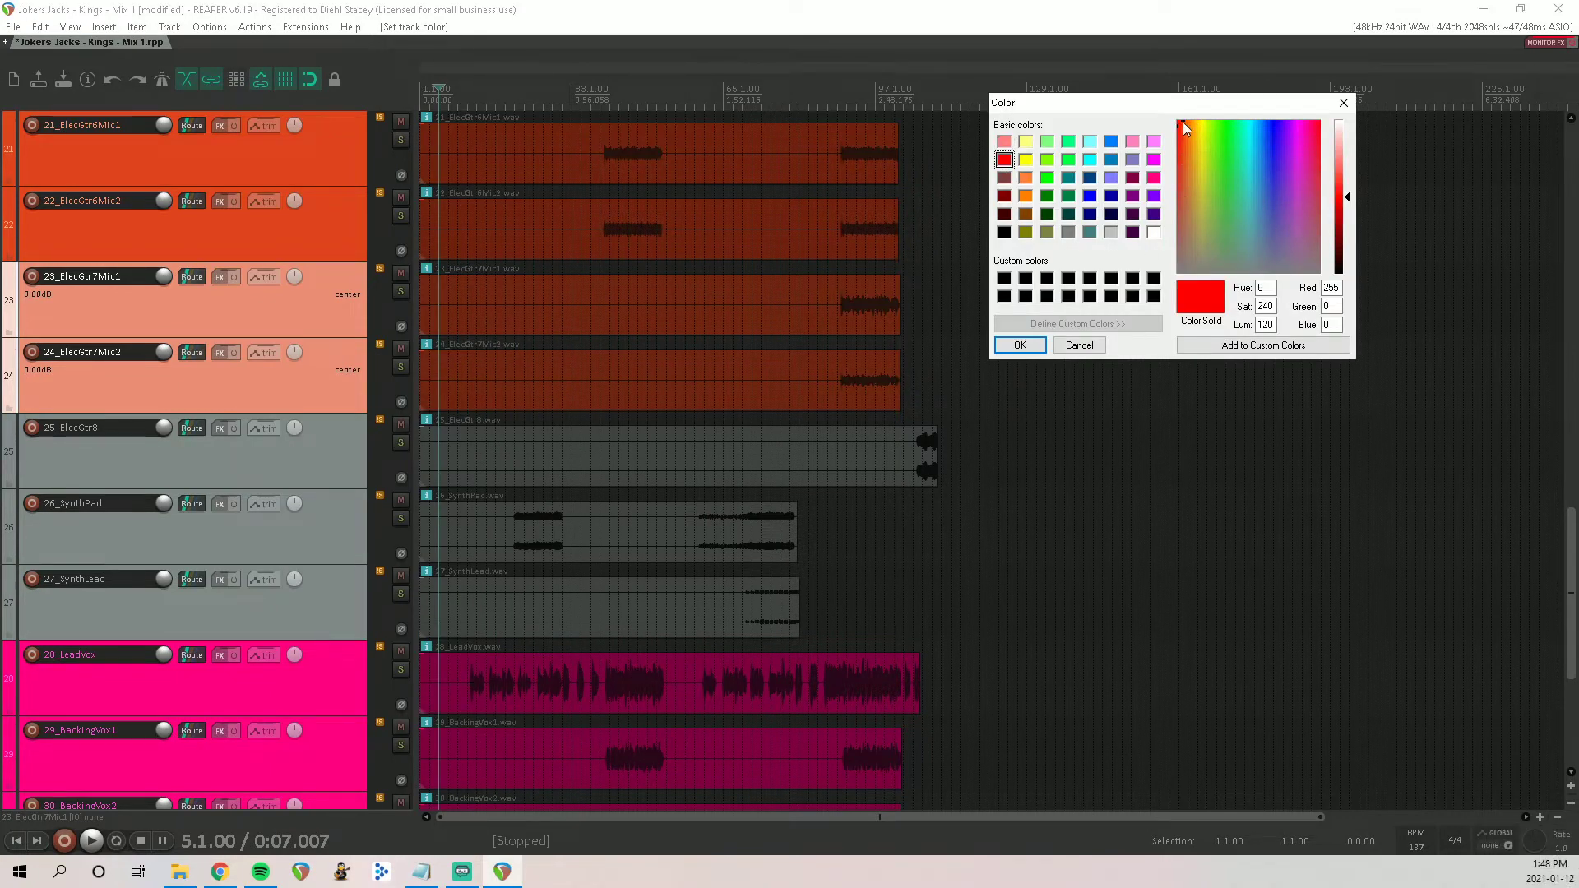
left_click_drag(1183, 121, 1186, 179)
left_click(1181, 166)
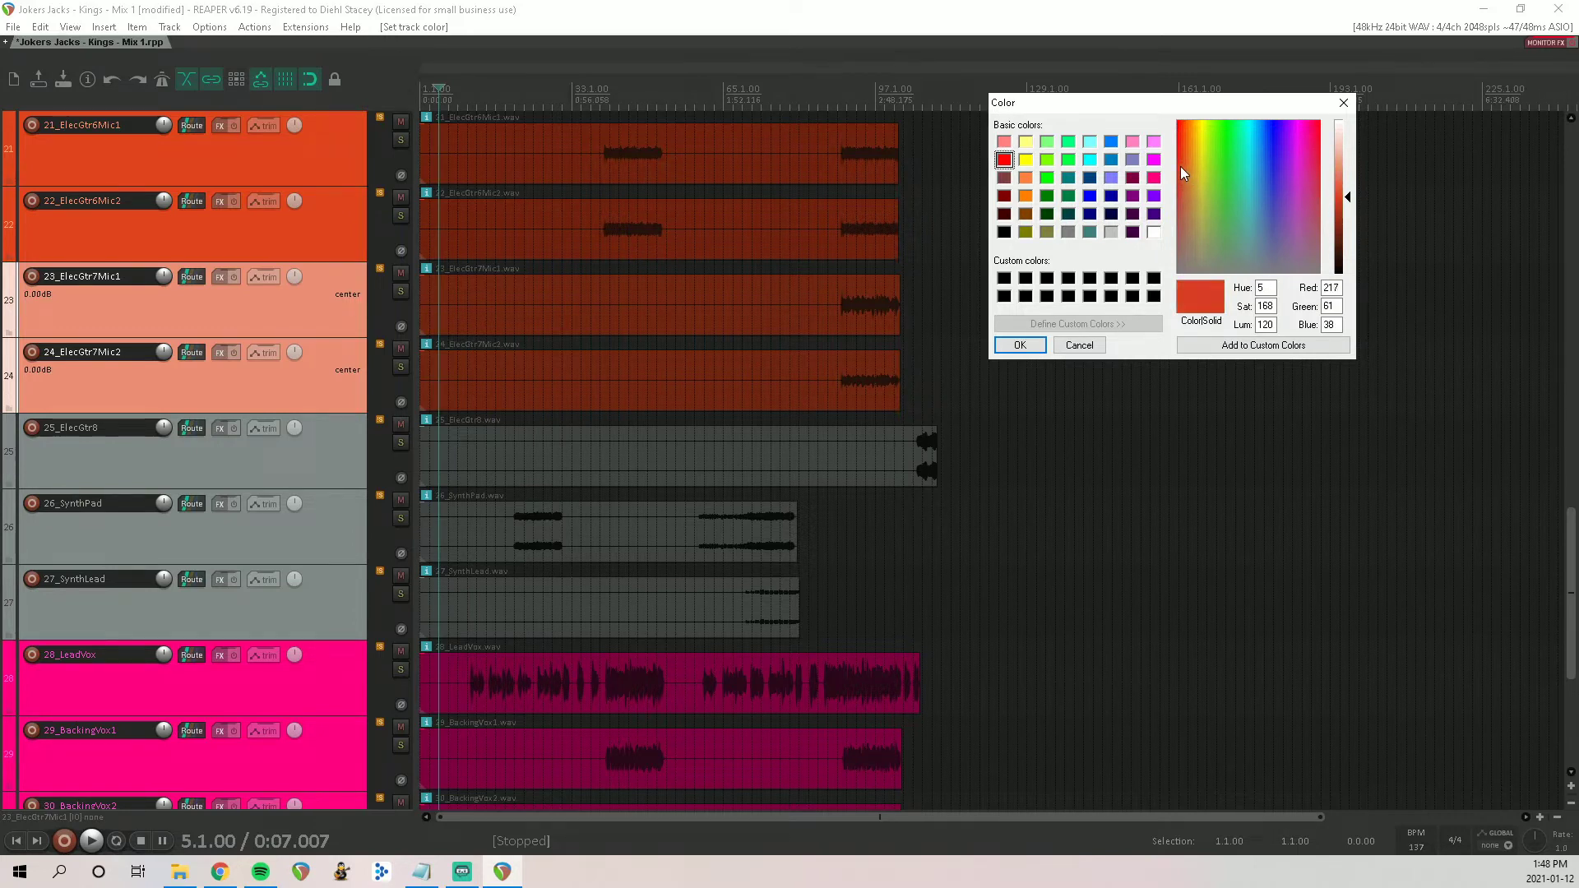
left_click(1019, 344)
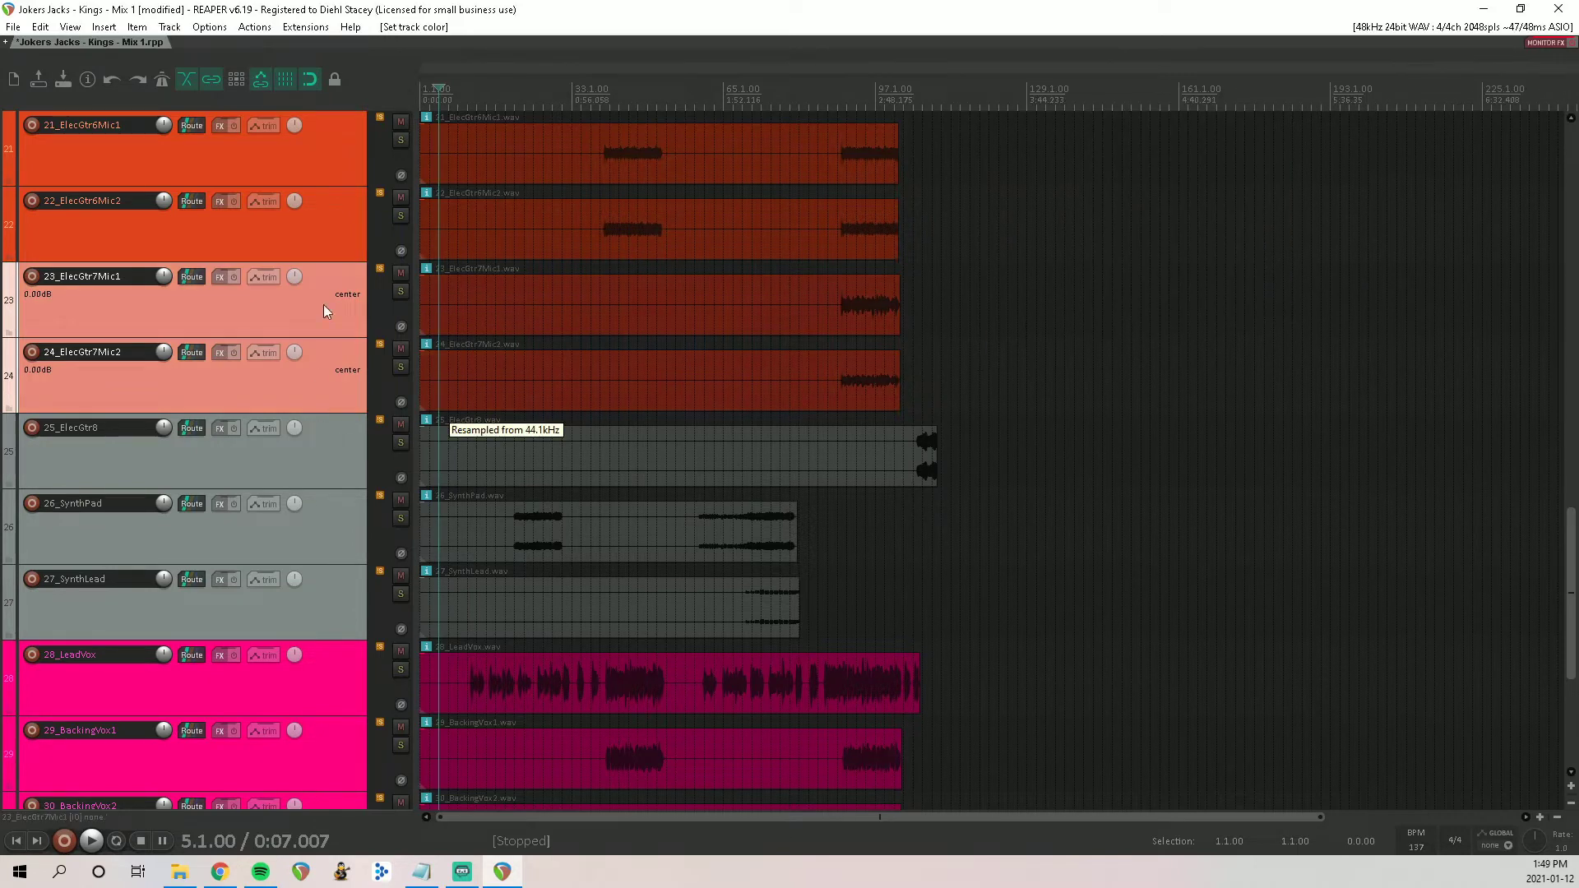
left_click(318, 252)
Step: Give the 25_ElecGtr8 track a custom brownish-orange track color
scroll(290, 309, "up", 2)
scroll(237, 348, "down", 5)
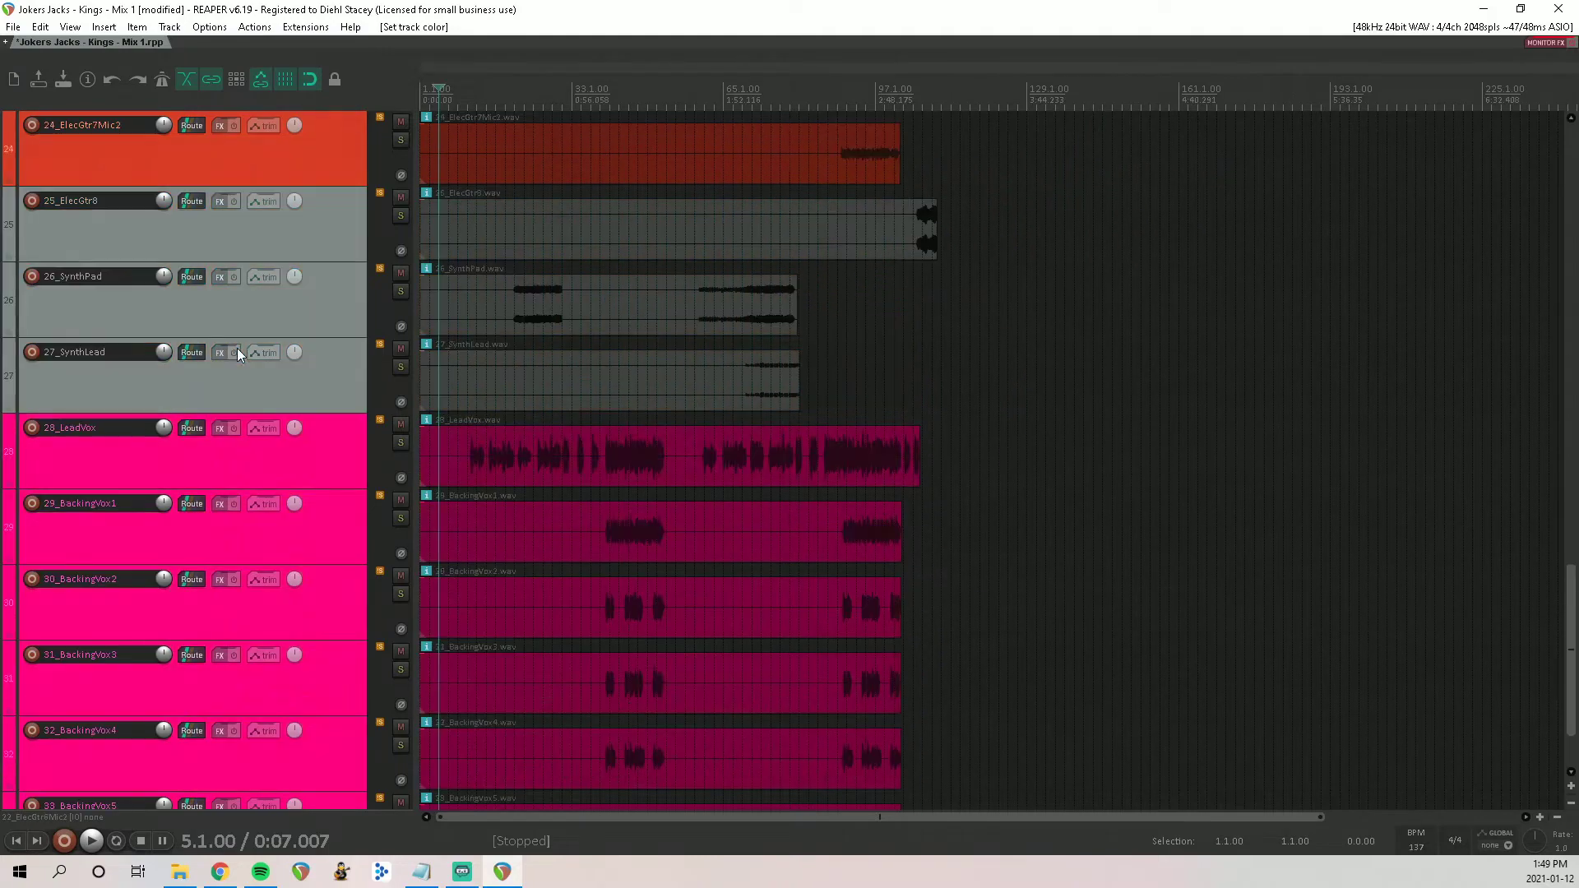
scroll(234, 290, "up", 4)
scroll(238, 291, "up", 2)
scroll(238, 291, "down", 3)
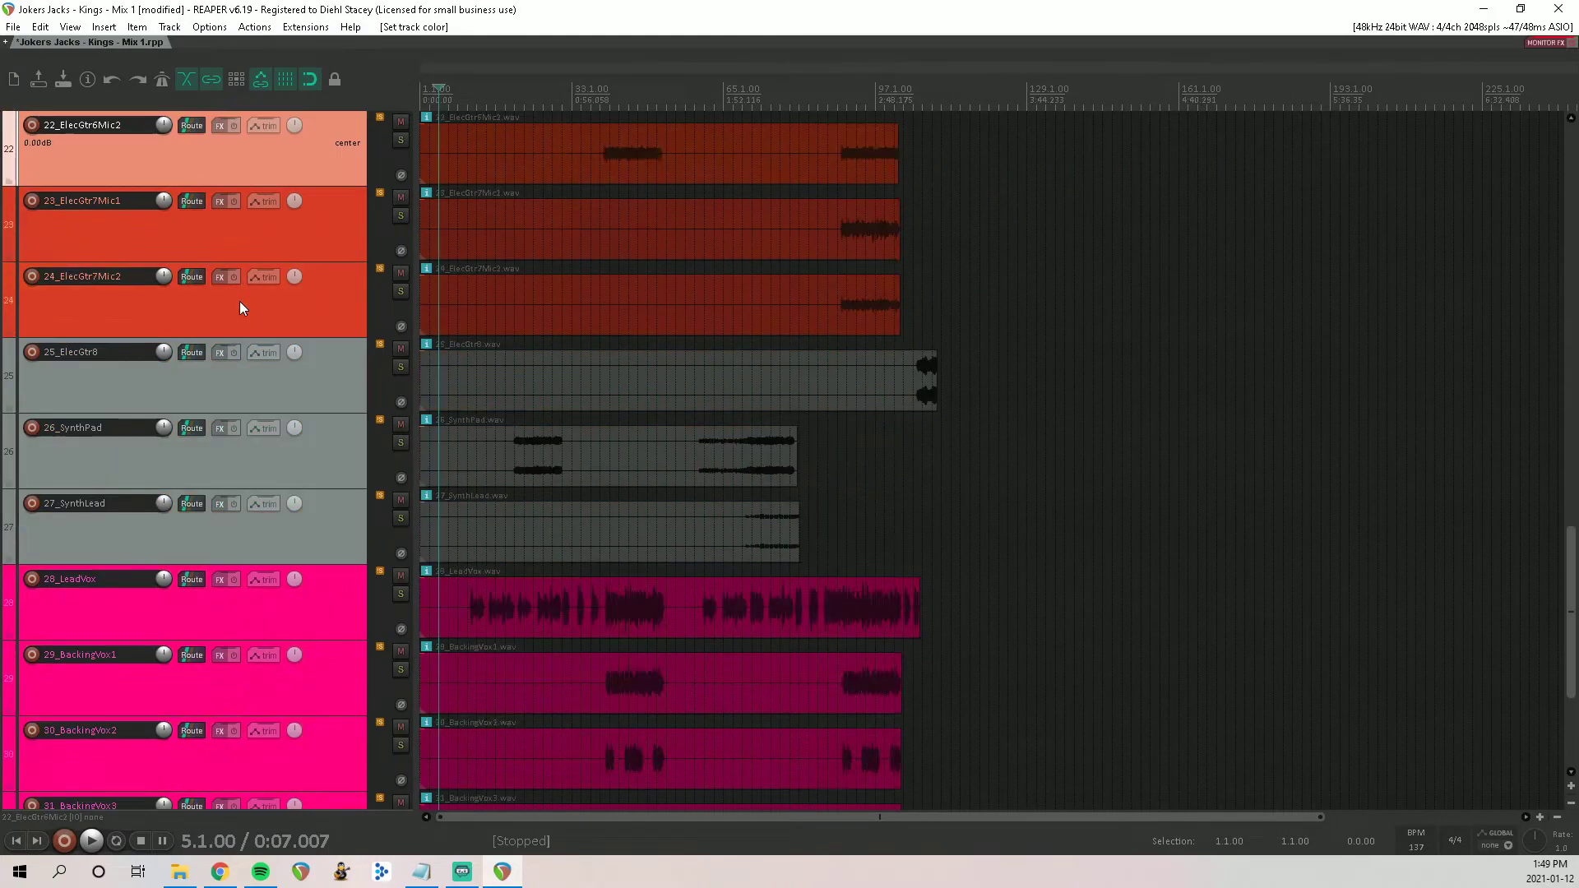
left_click(203, 379)
right_click(204, 380)
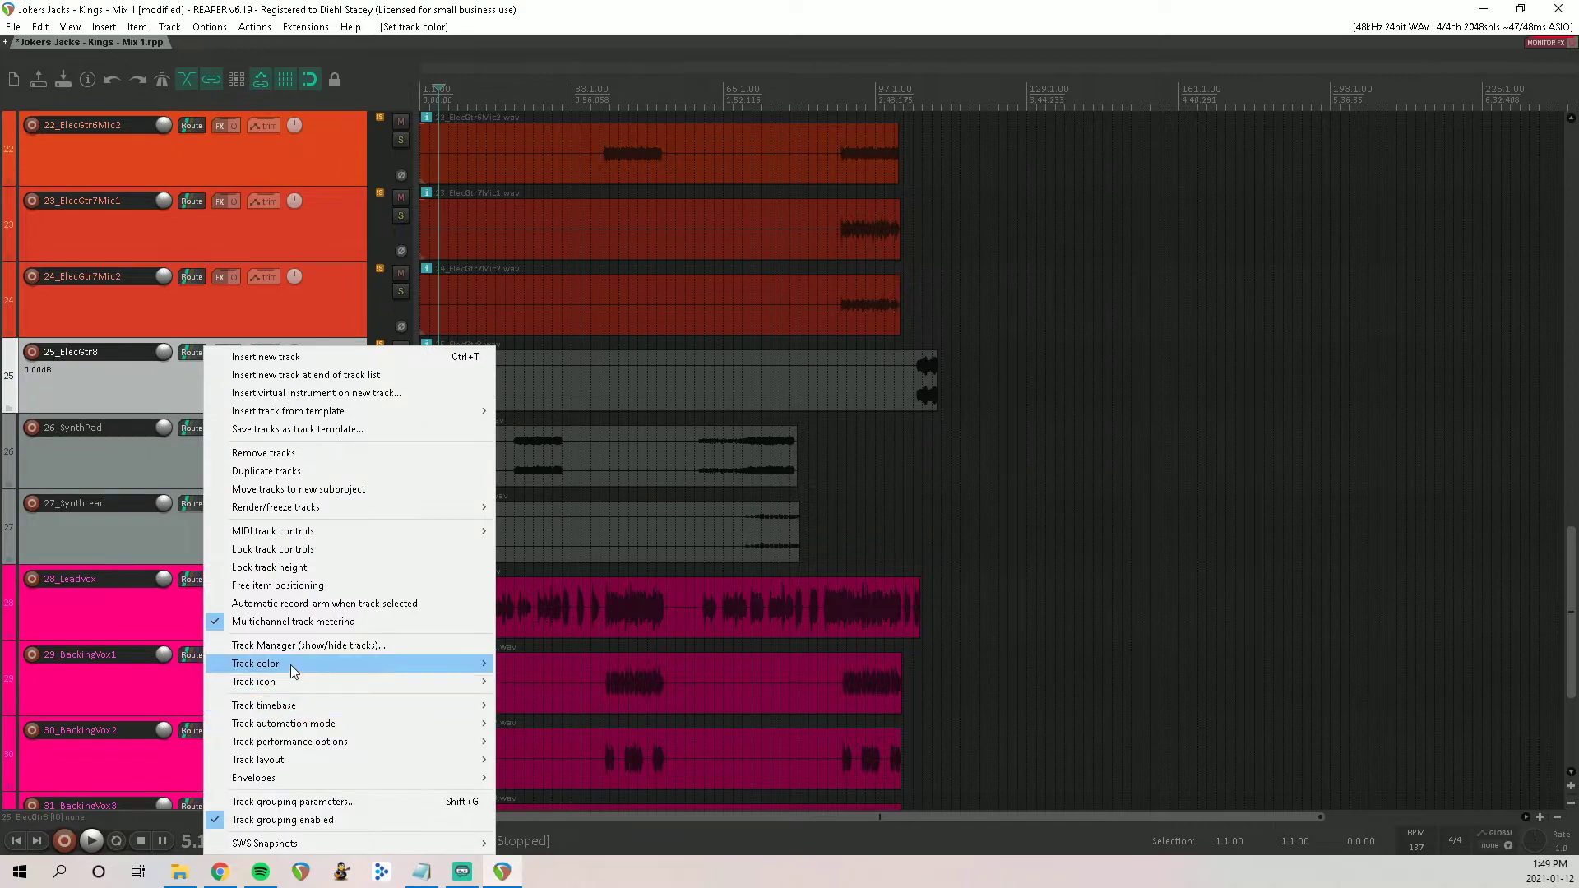
mouse_move(289, 665)
left_click(575, 663)
left_click(1004, 160)
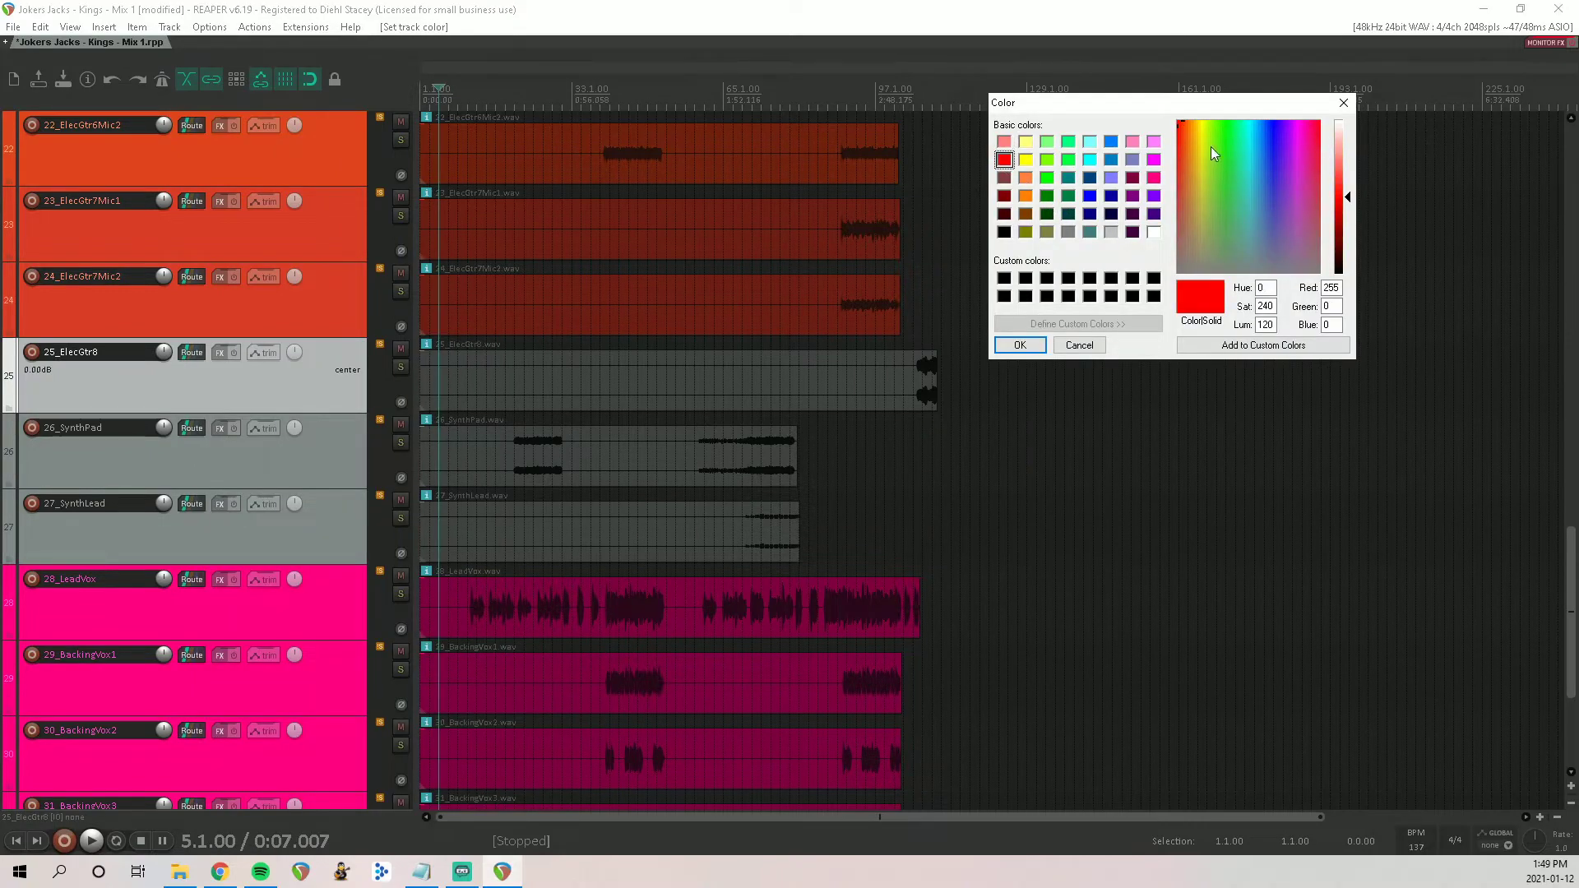
left_click_drag(1186, 144, 1188, 202)
left_click(1019, 345)
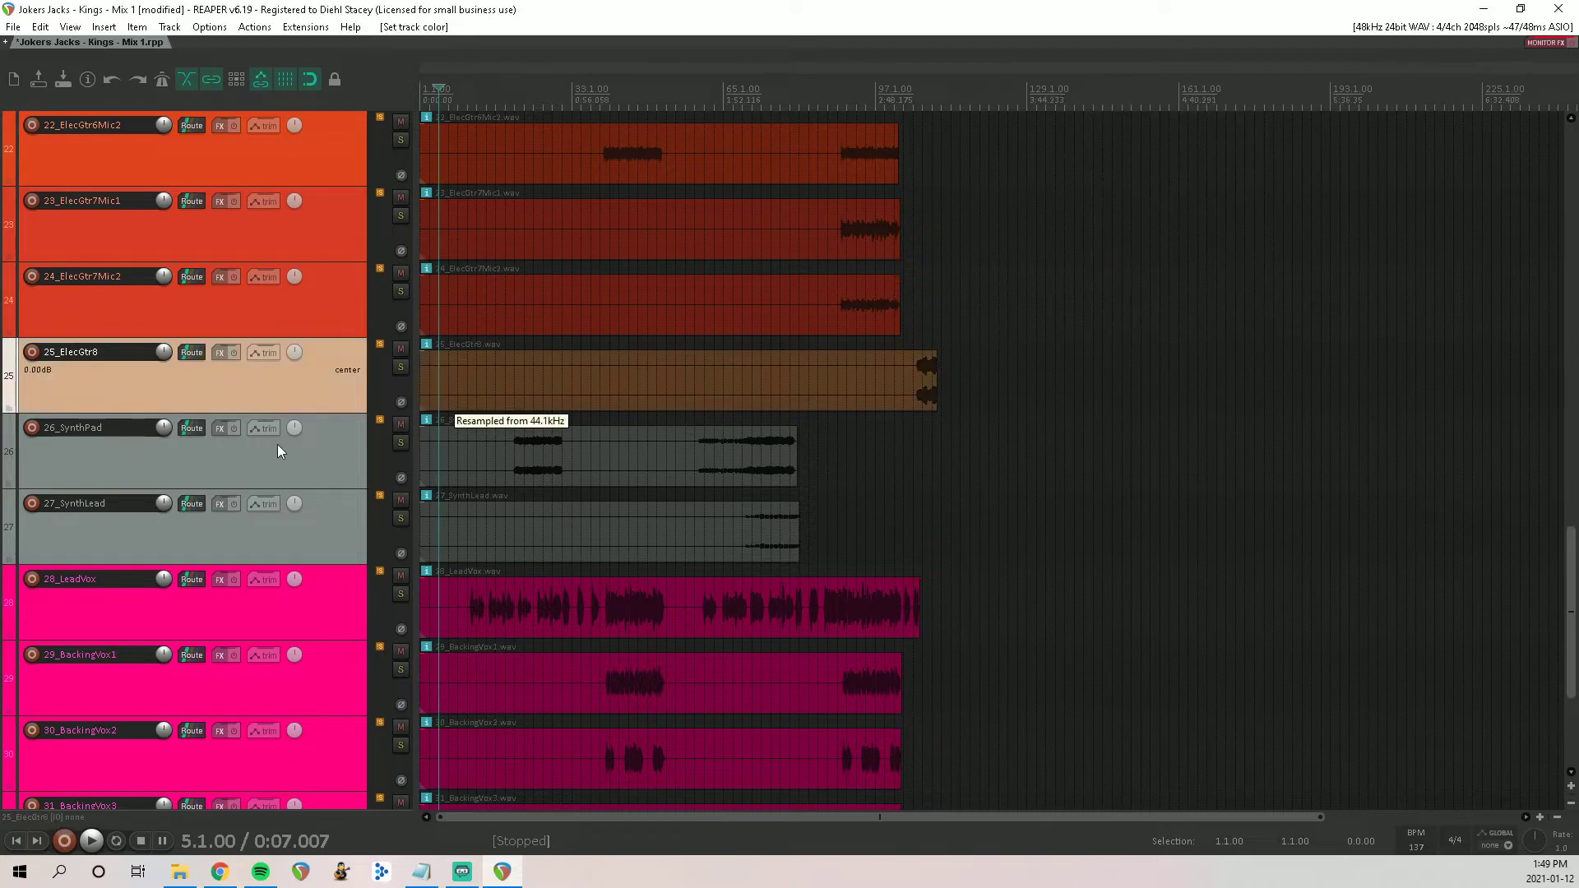
Step: Set the 26_SynthPad and 27_SynthLead tracks to random track colors
left_click(278, 445)
right_click(236, 528)
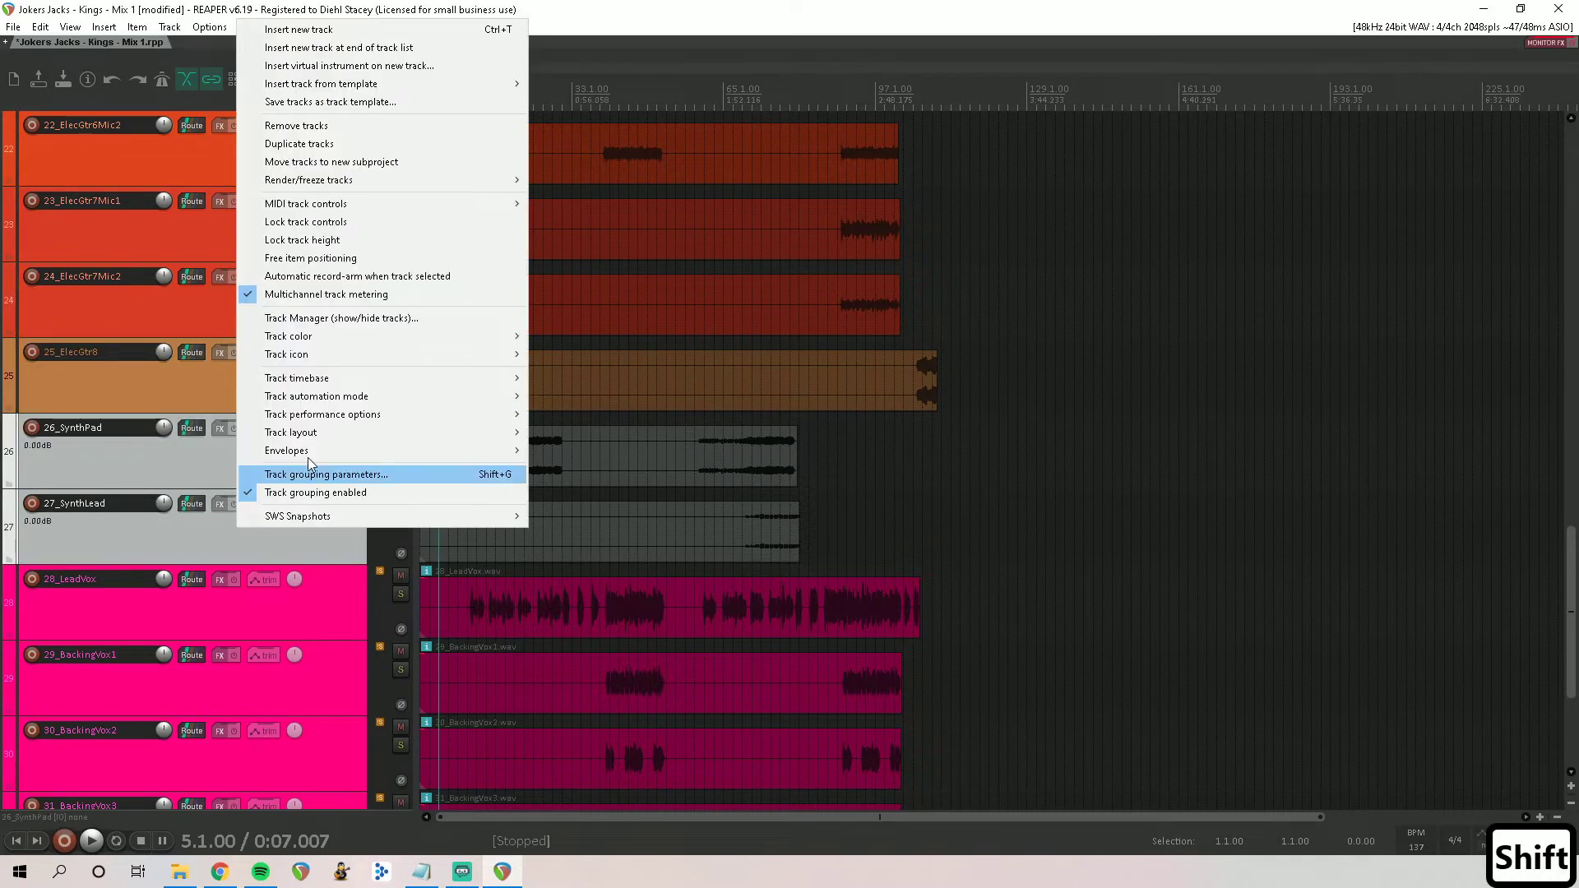
mouse_move(322, 338)
left_click(582, 352)
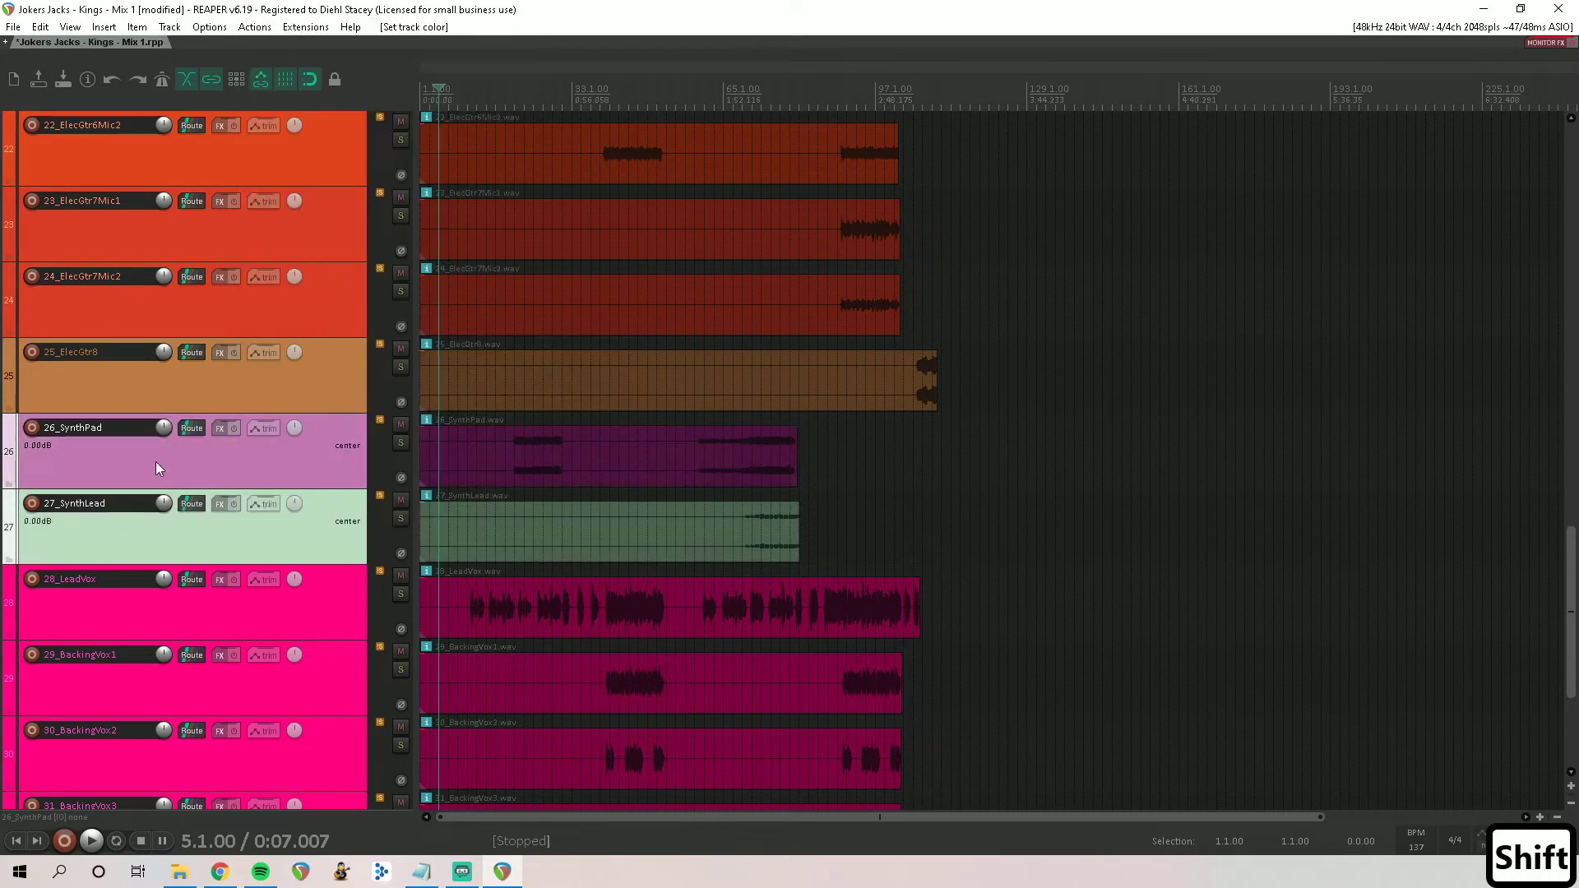
Step: Give the 26_SynthPad and 27_SynthLead tracks a custom cyan track color (red 0, green 255, blue 255)
right_click(174, 540)
mouse_move(276, 348)
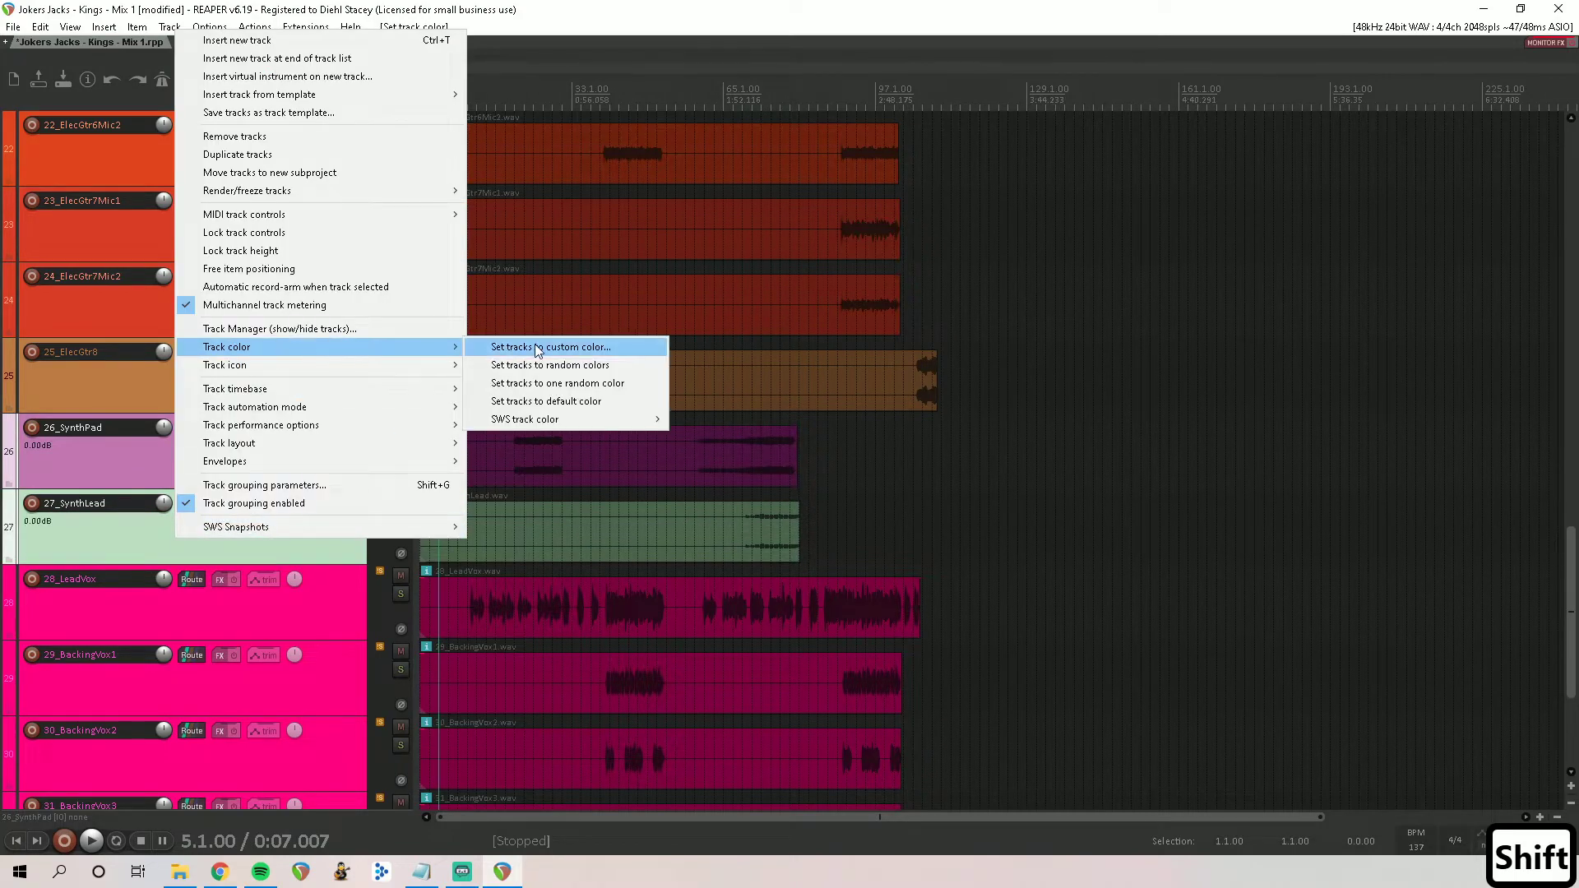
left_click(538, 348)
left_click(1089, 160)
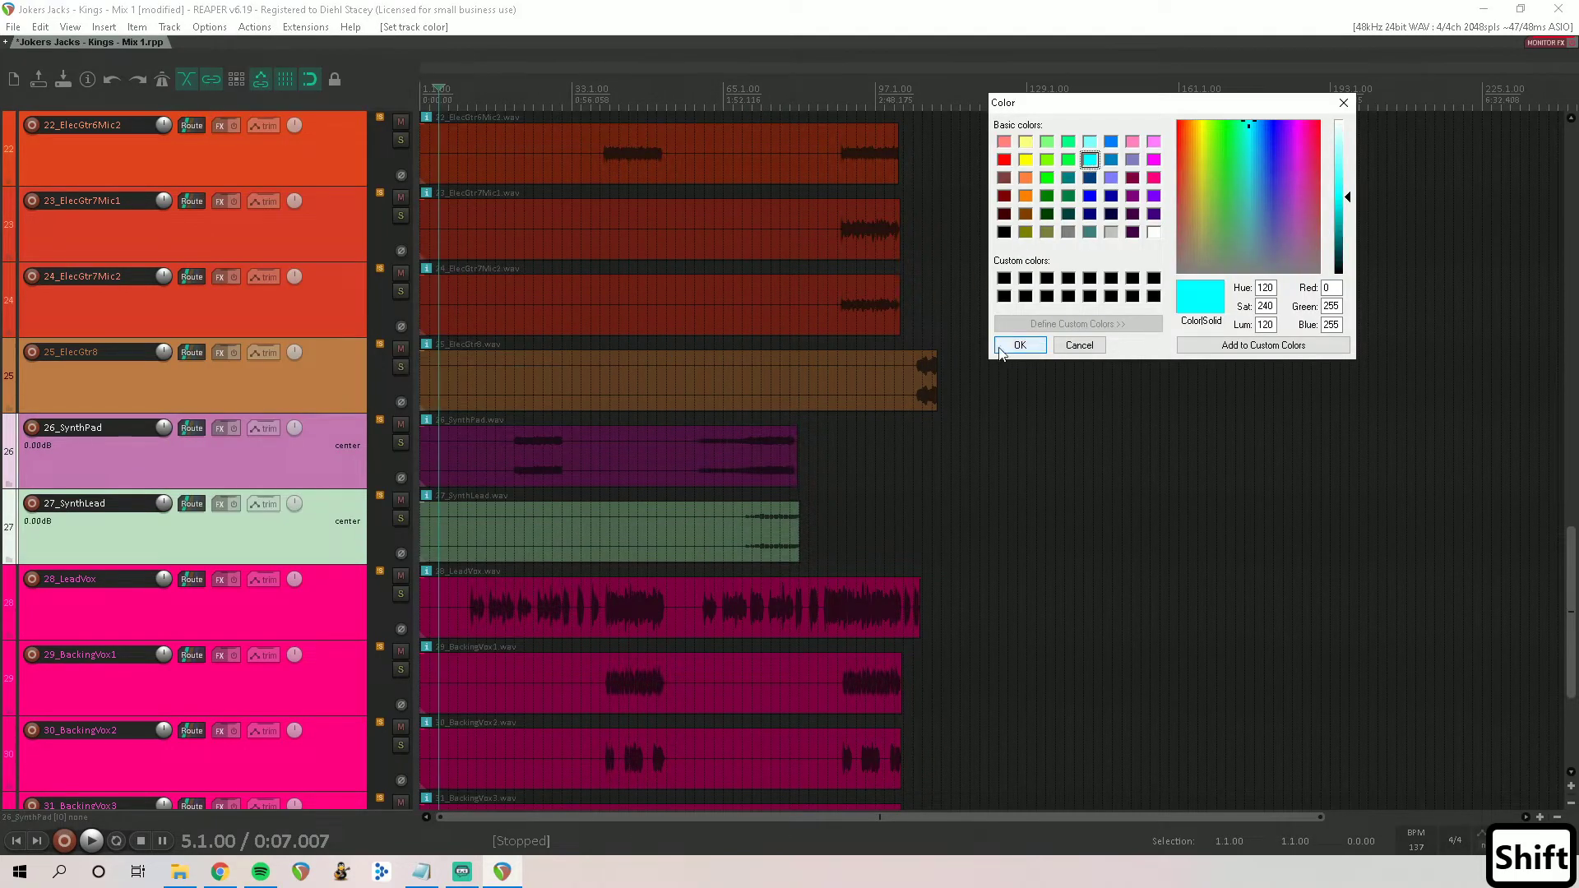
left_click(1019, 345)
Step: Give the five backing vocal tracks, 29_BackingVox1 through 33_BackingVox5, a custom magenta track color from the basic colors
scroll(191, 463, "down", 3)
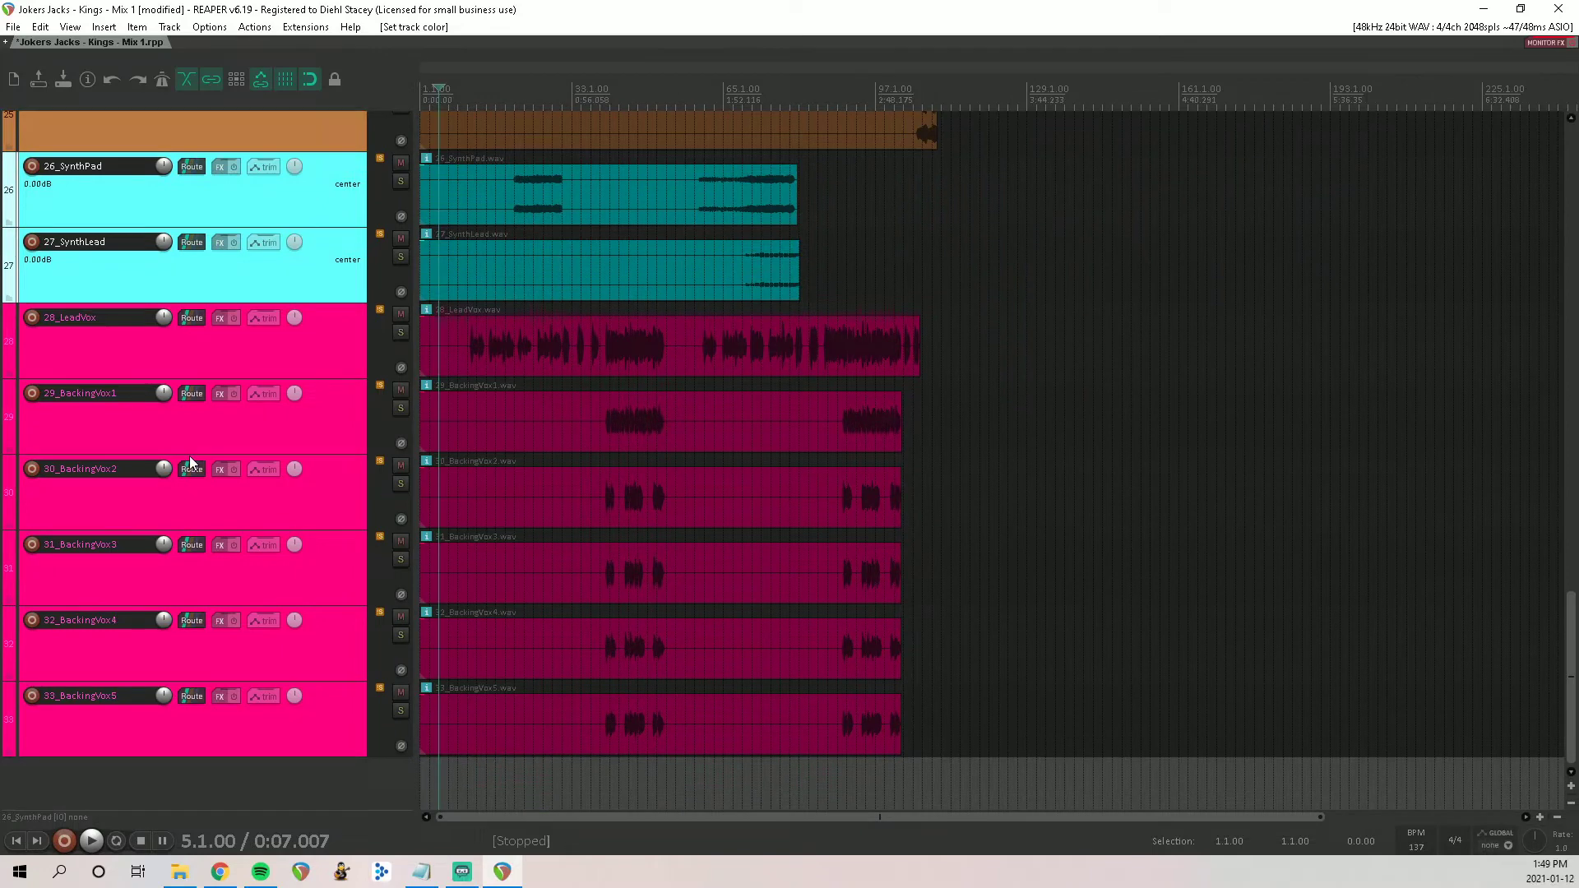
left_click(183, 355)
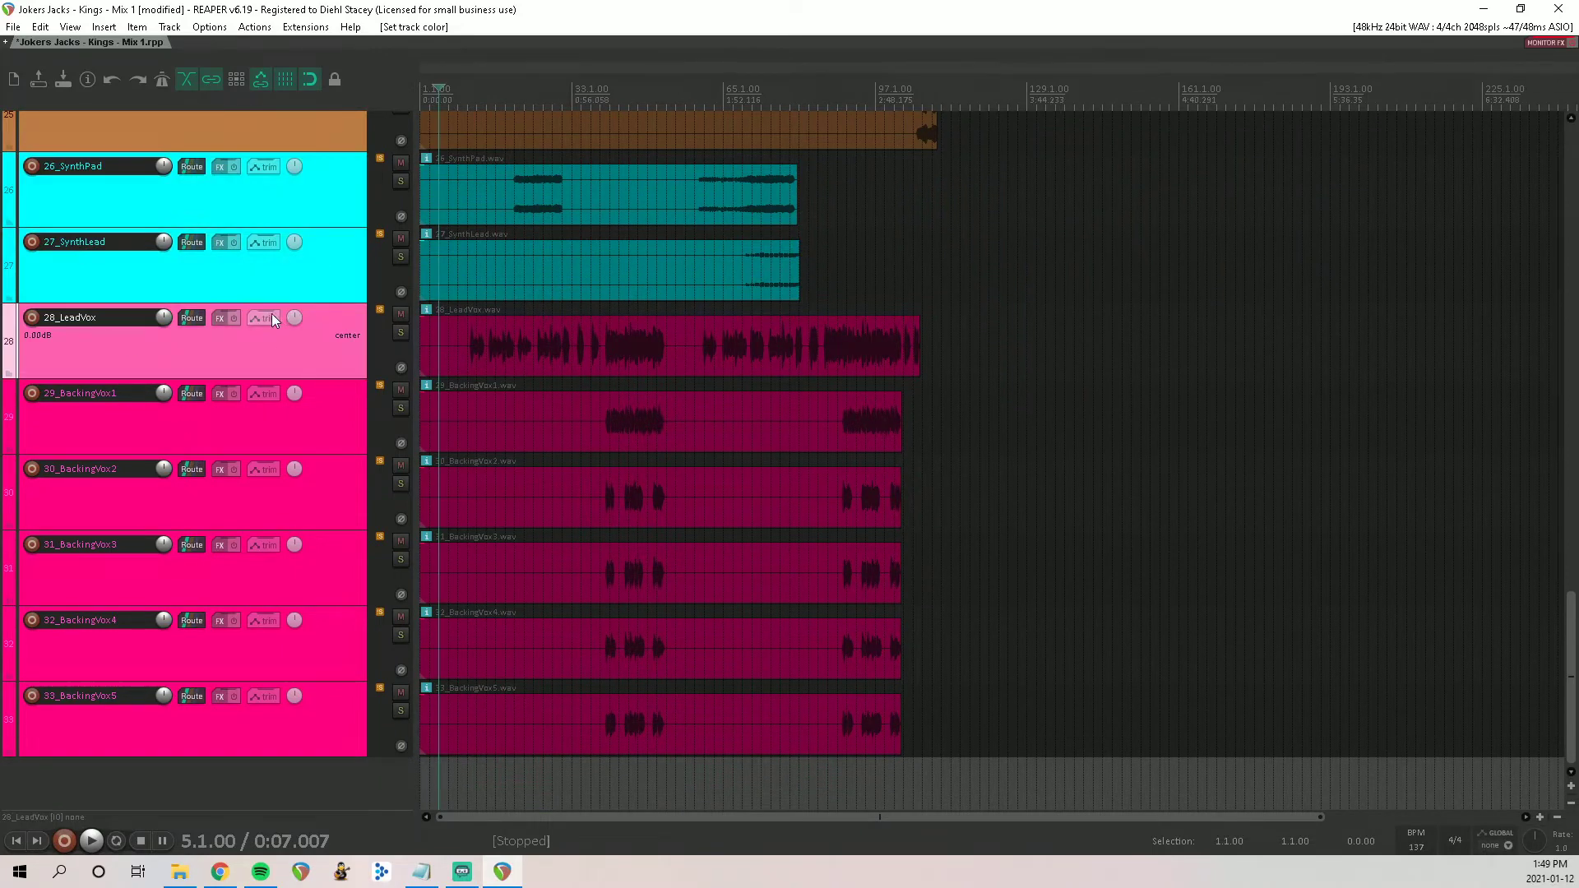
left_click(176, 412)
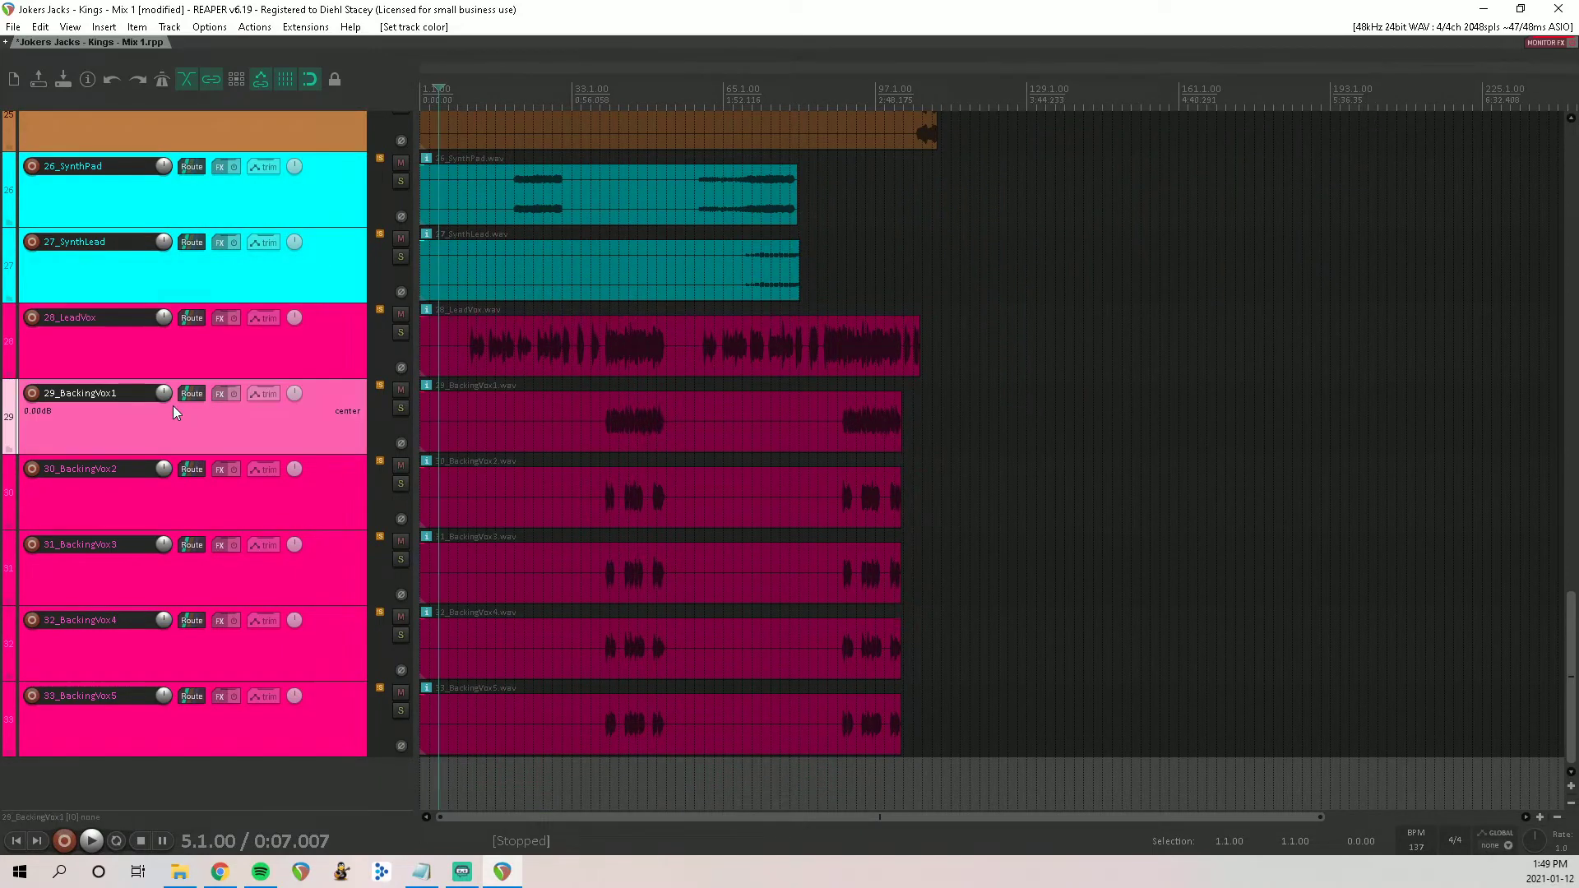
left_click(173, 730, "shift")
right_click(173, 731)
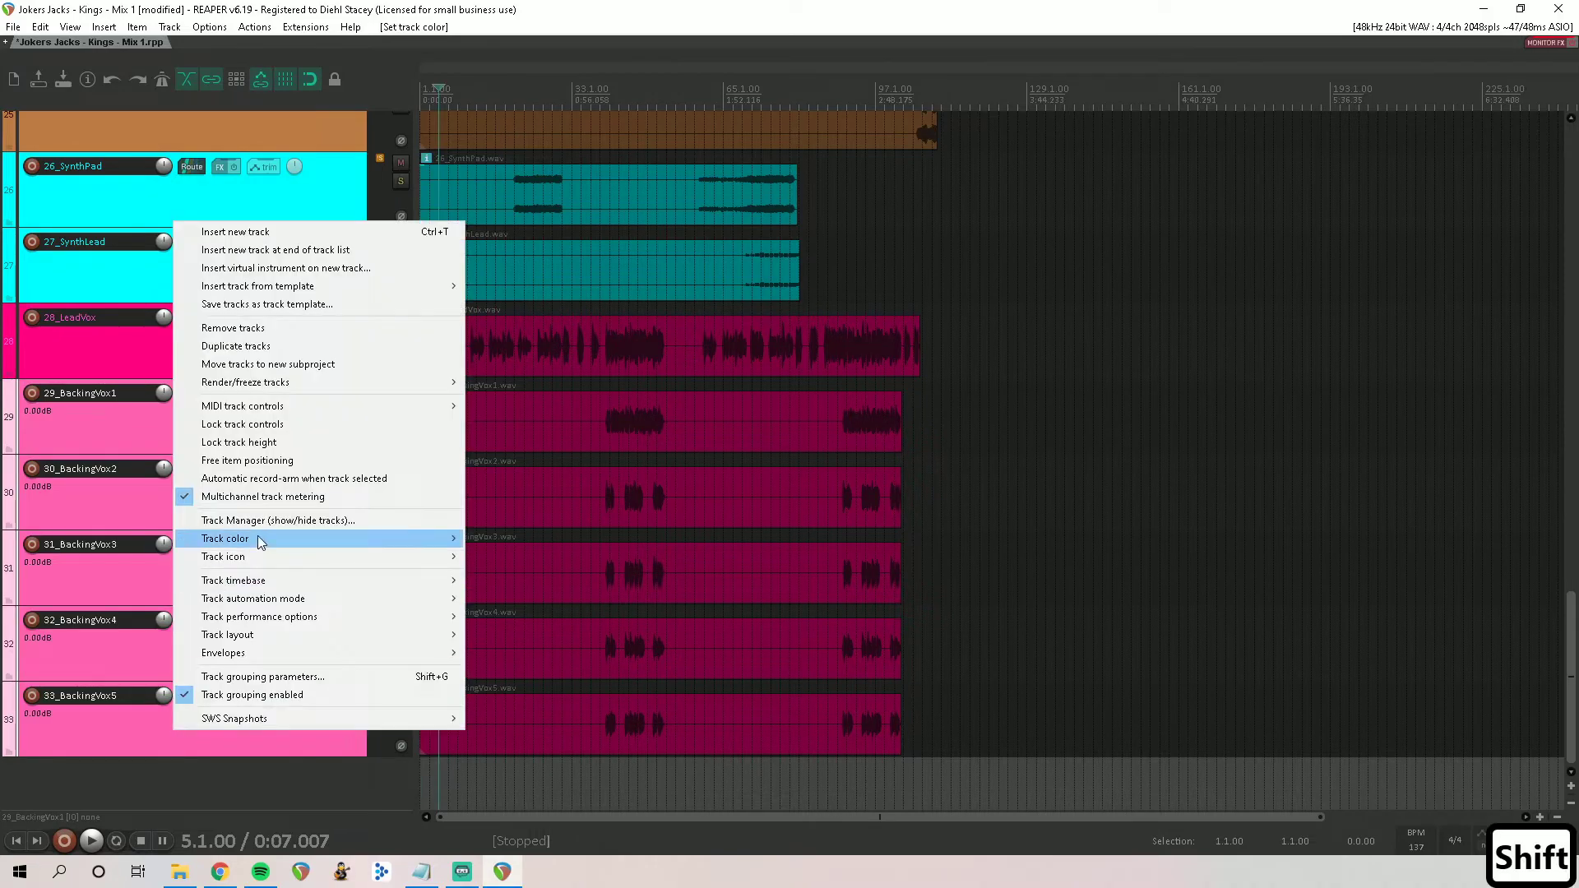
mouse_move(258, 537)
left_click(549, 539)
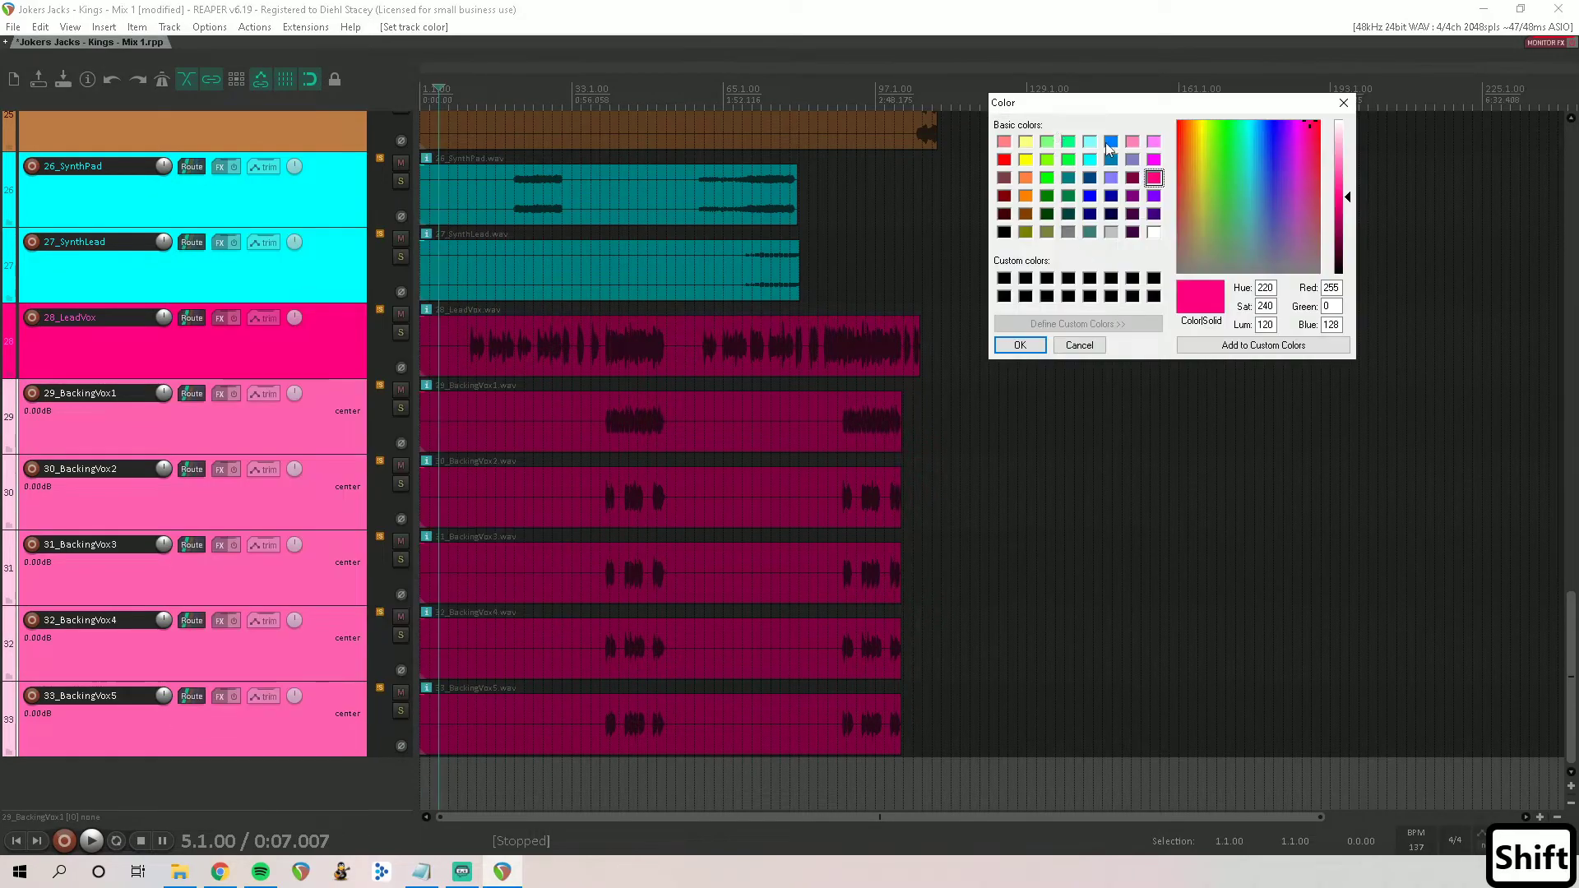
left_click(1153, 160)
left_click(1018, 345)
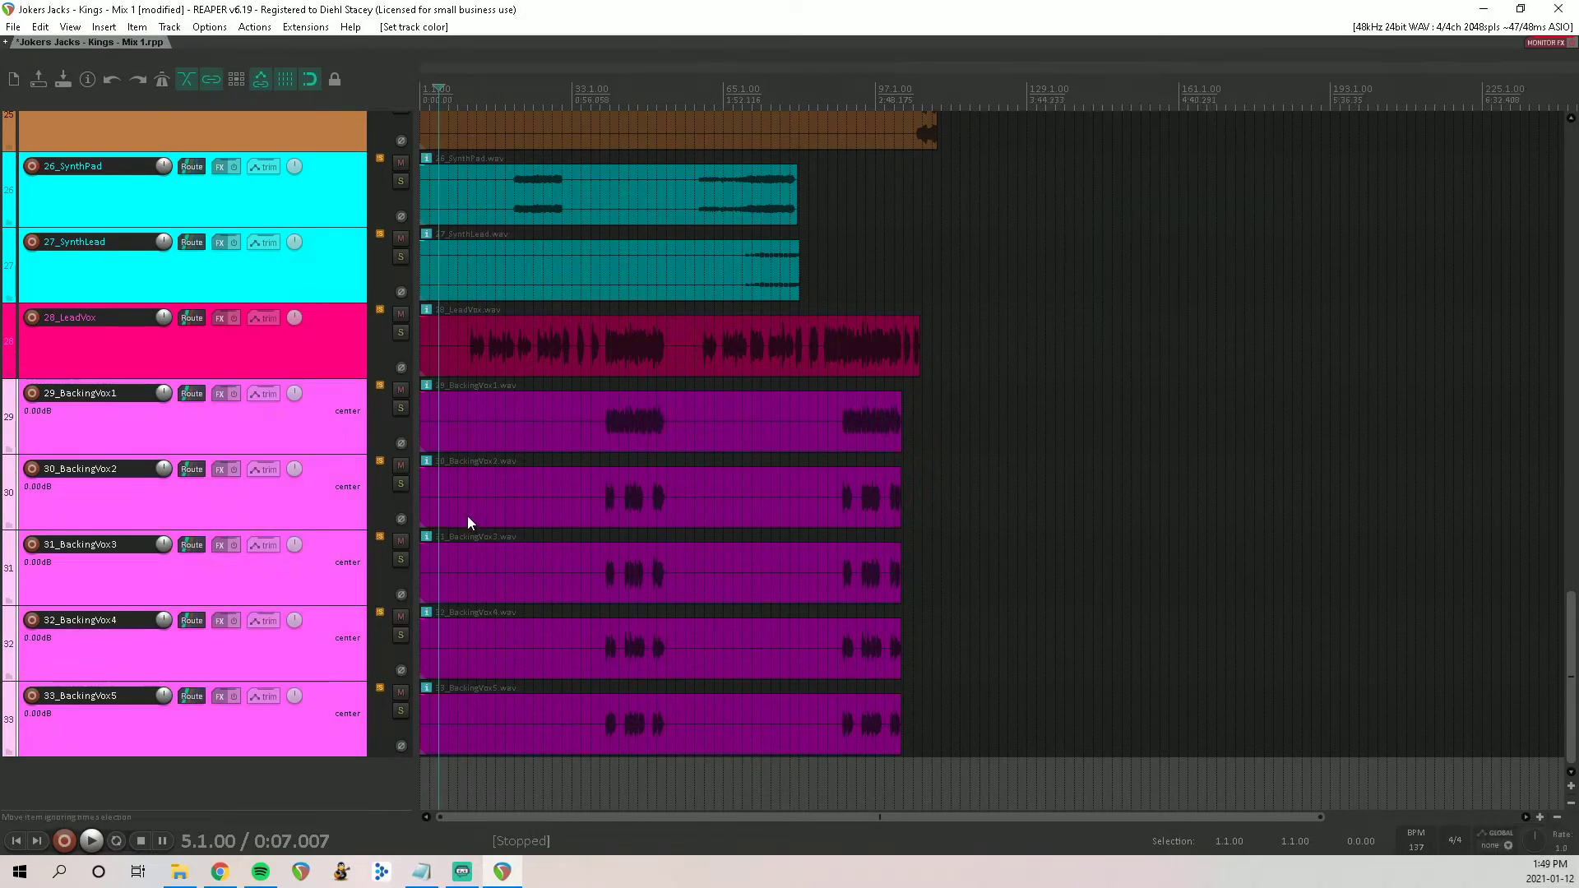
Step: Unsolo all tracks in the project at once
scroll(260, 321, "up", 10)
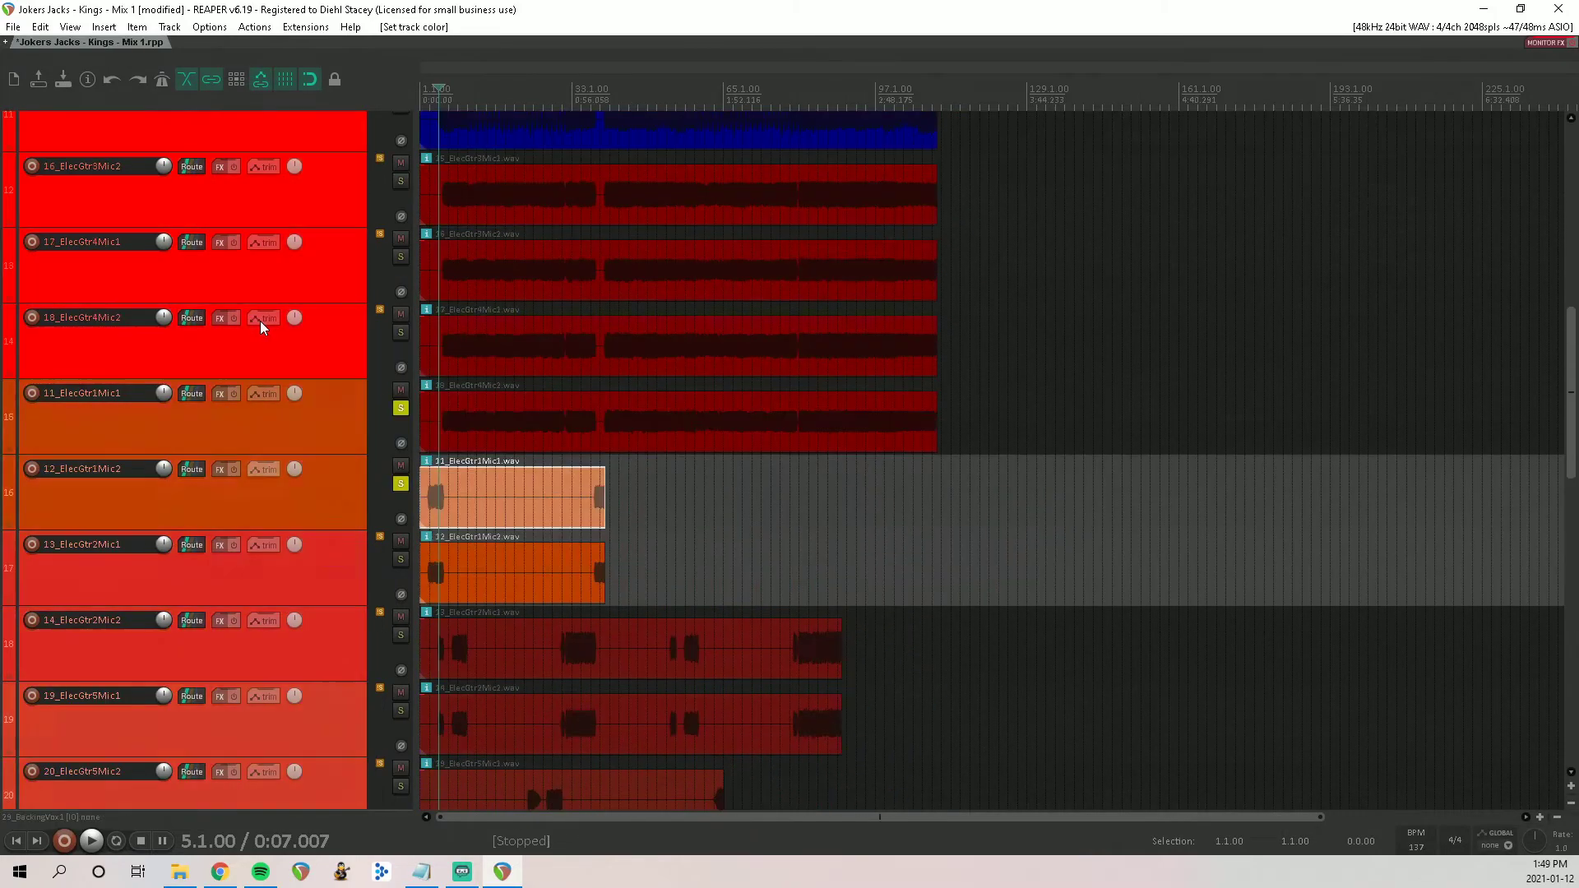
scroll(260, 320, "up", 4)
scroll(260, 321, "down", 8)
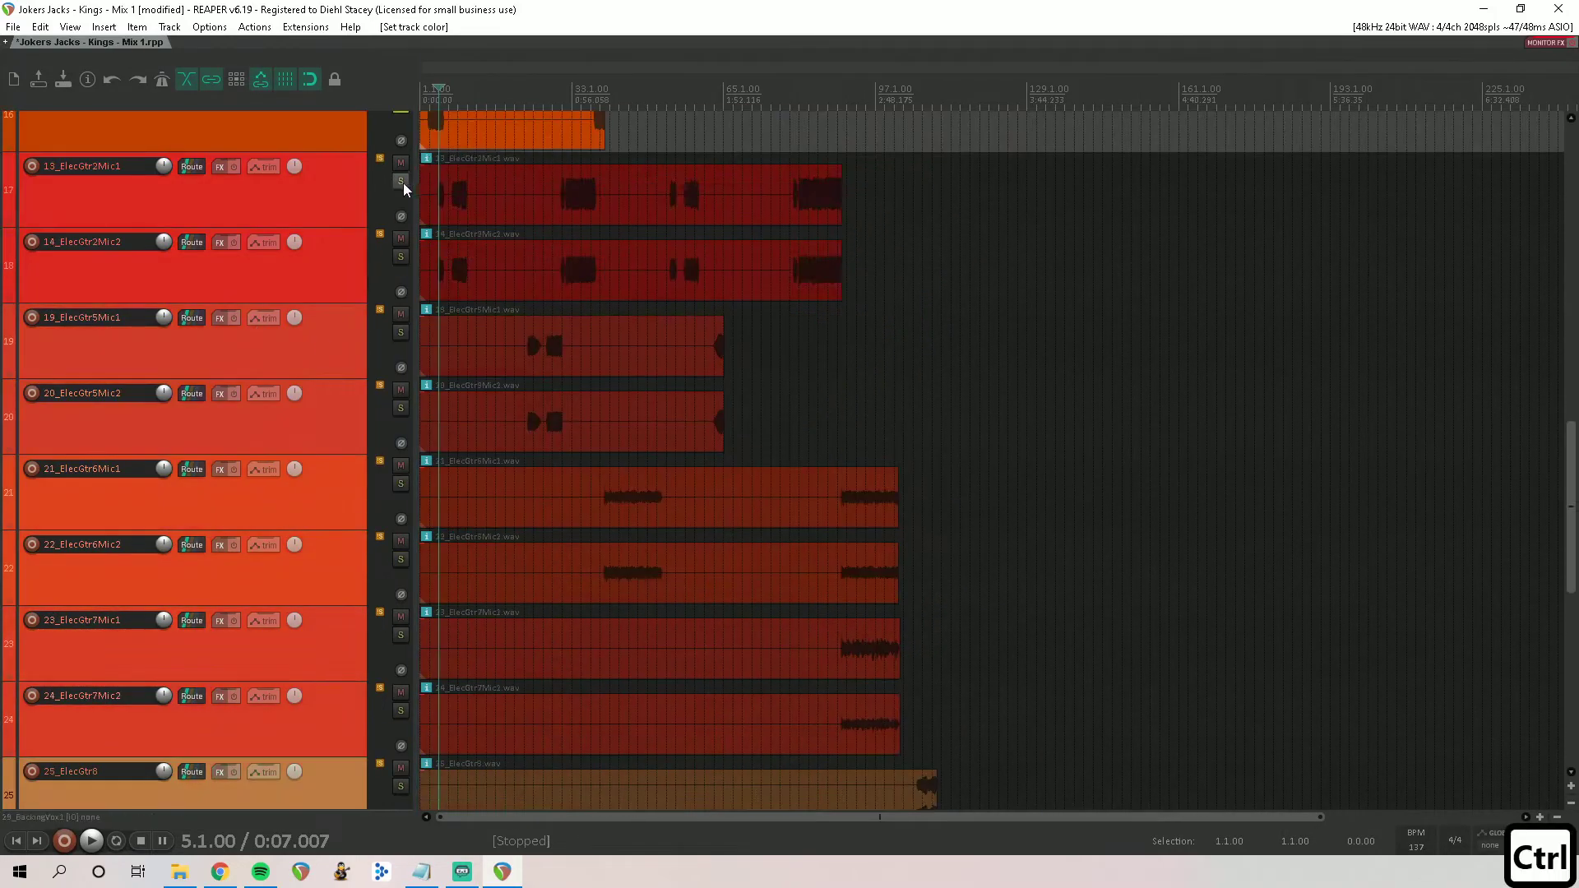
left_click(399, 182, "ctrl")
Step: Insert a new empty track and place it at the start of the track list, above 01_KickIn
scroll(252, 362, "up", 15)
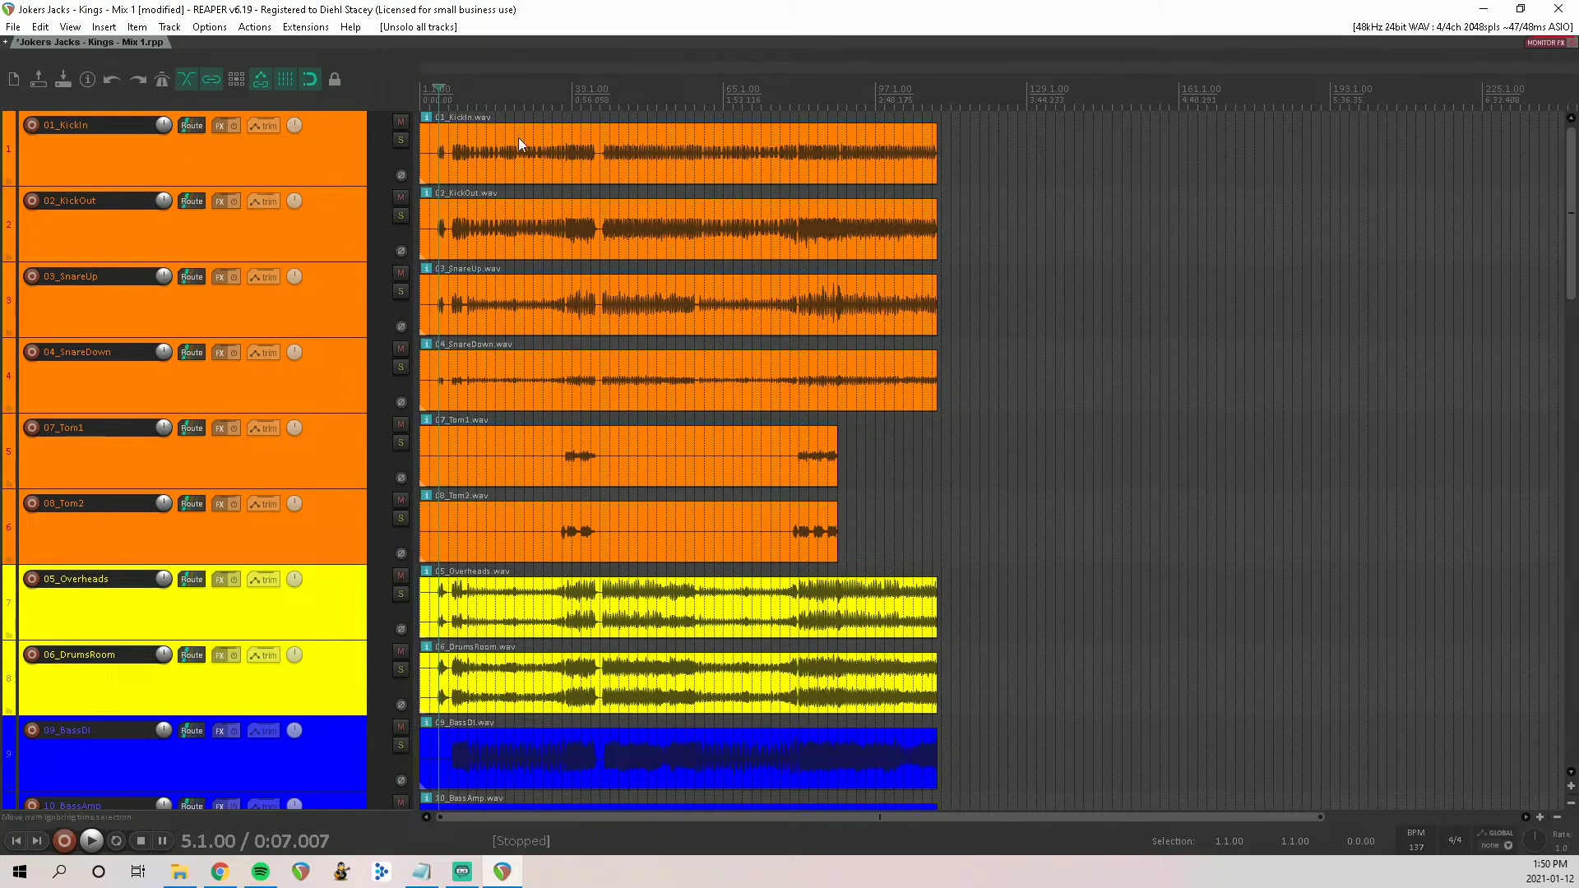
scroll(873, 272, "up", 5)
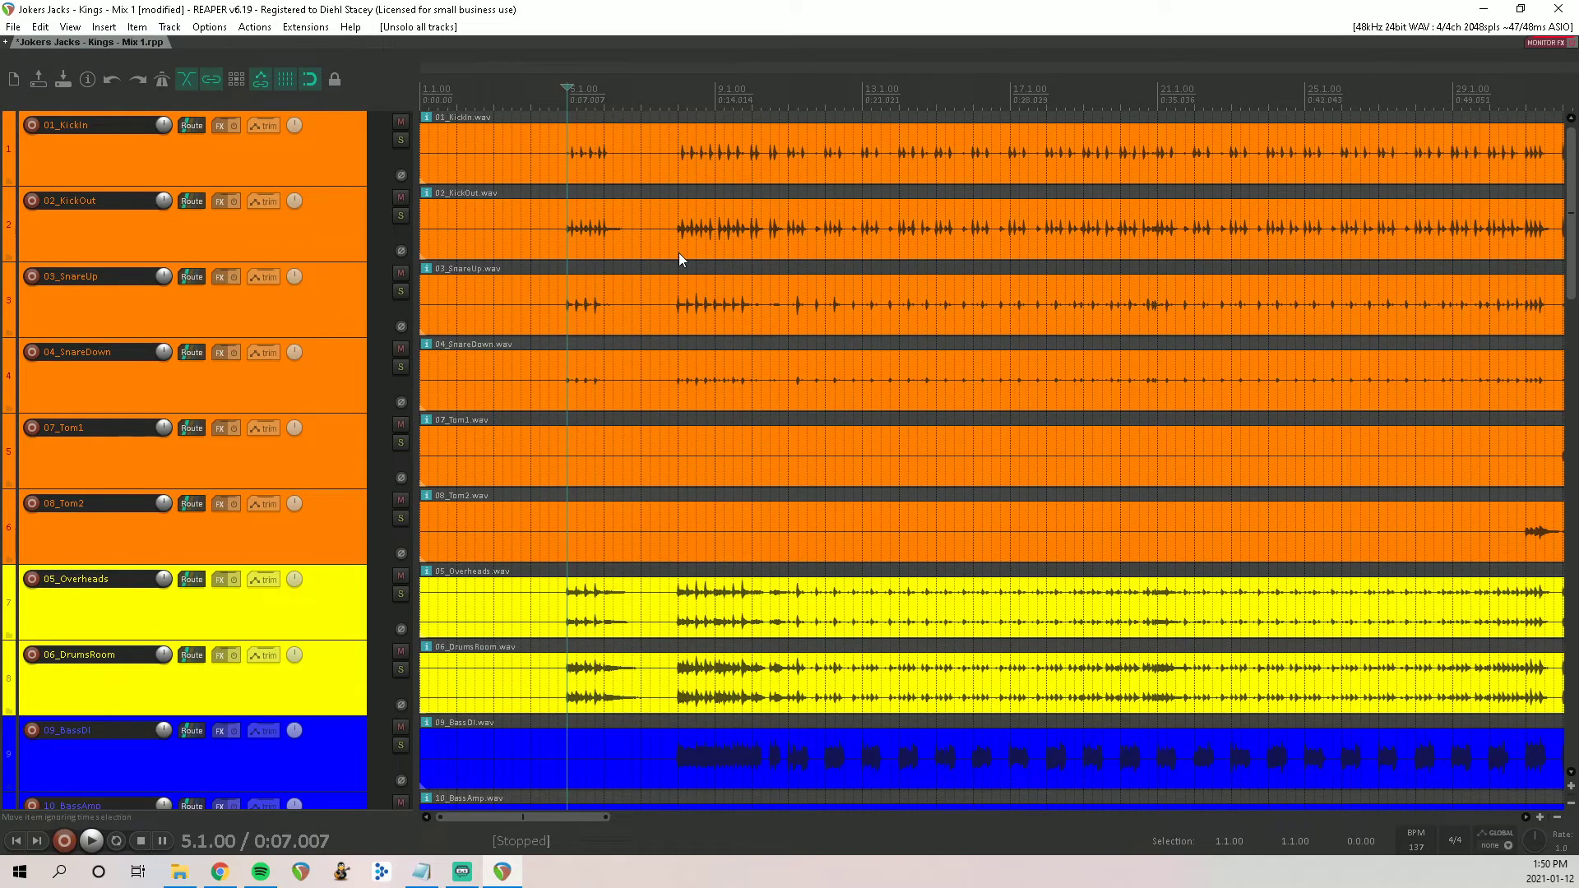
scroll(743, 239, "down", 5)
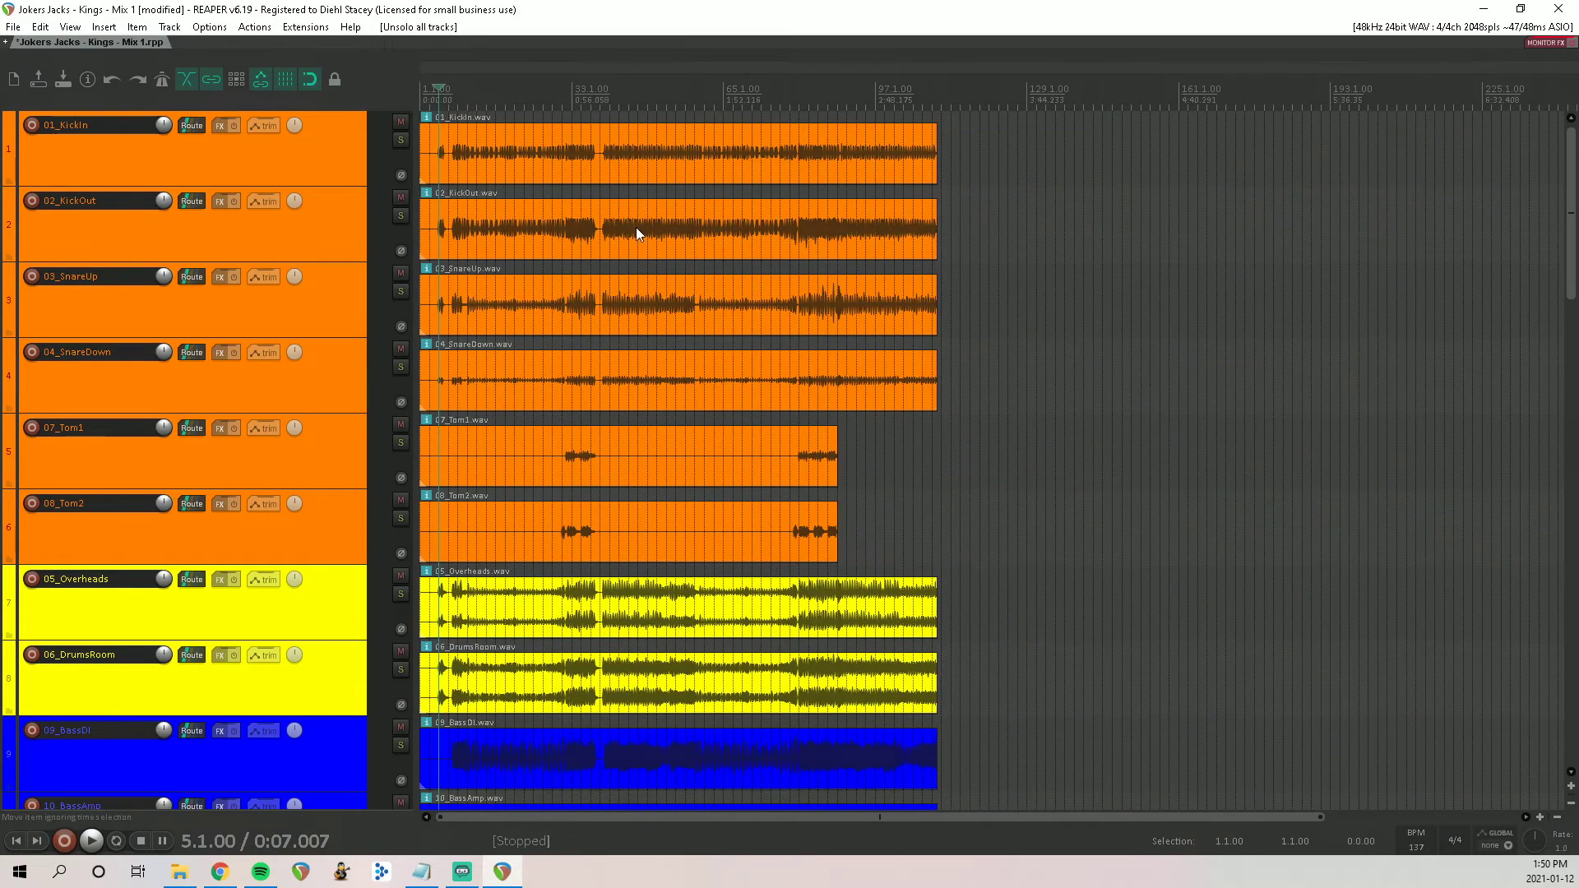
scroll(617, 235, "up", 5)
scroll(617, 235, "down", 2)
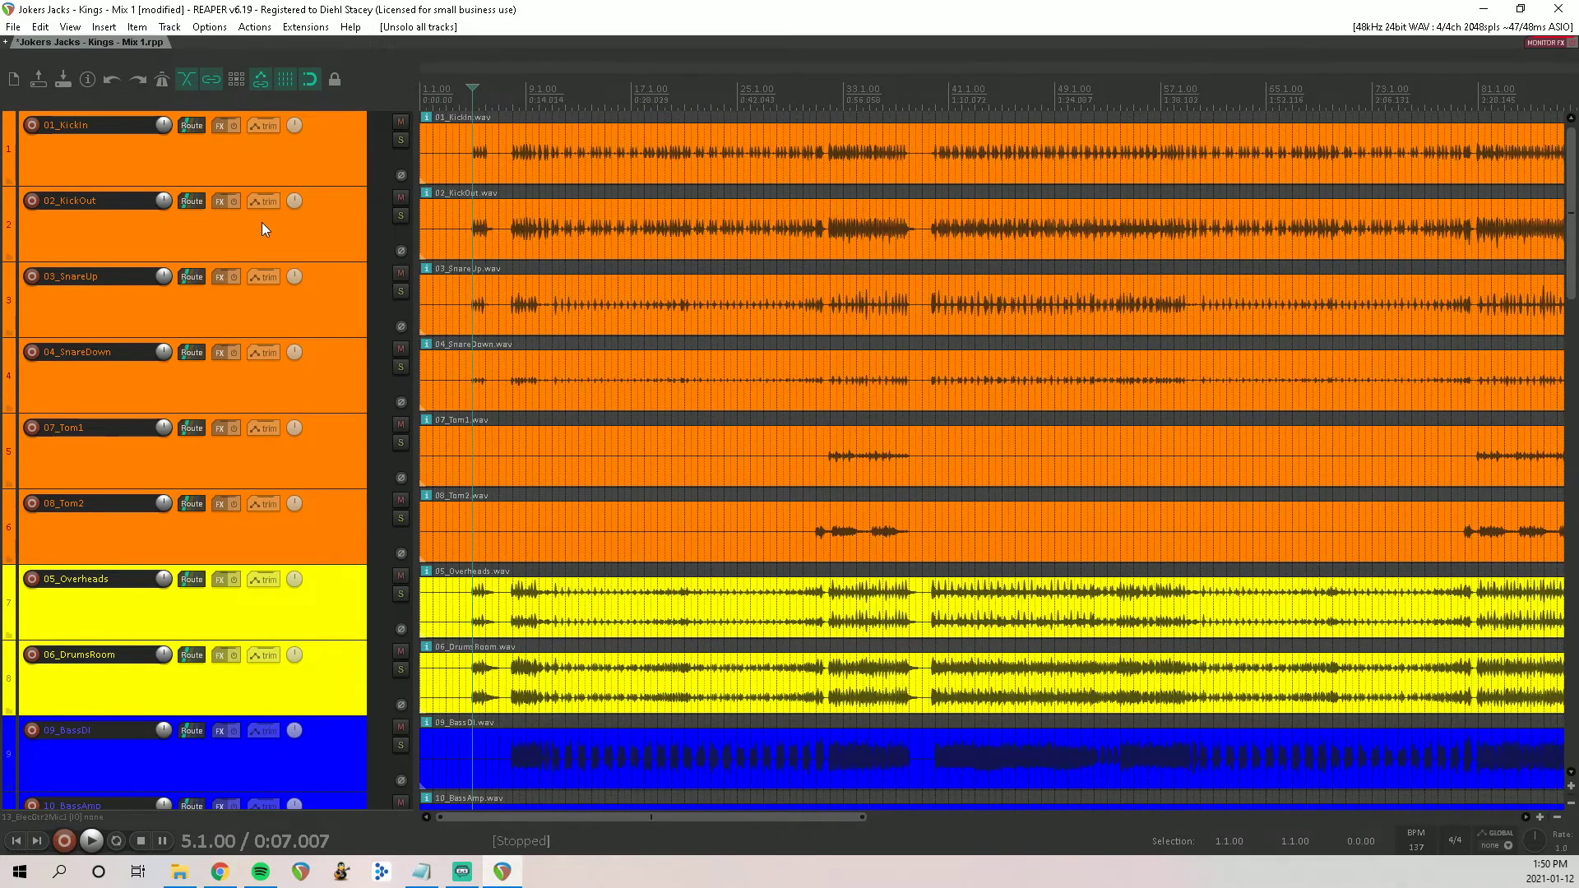
left_click(220, 165)
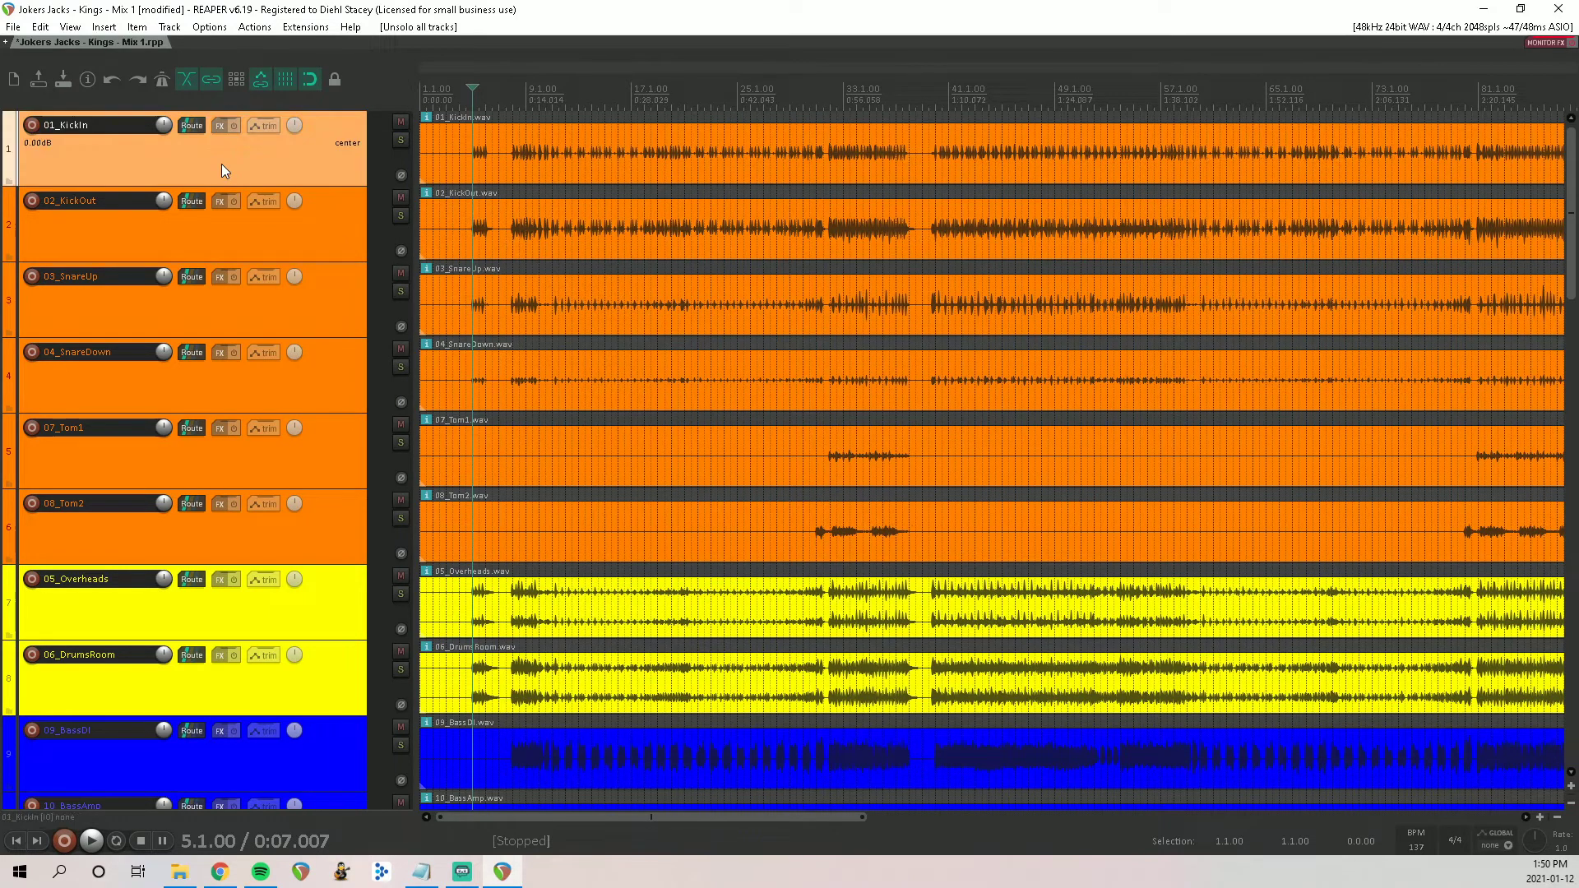
key("ctrl+t")
left_click_drag(186, 238, 165, 112)
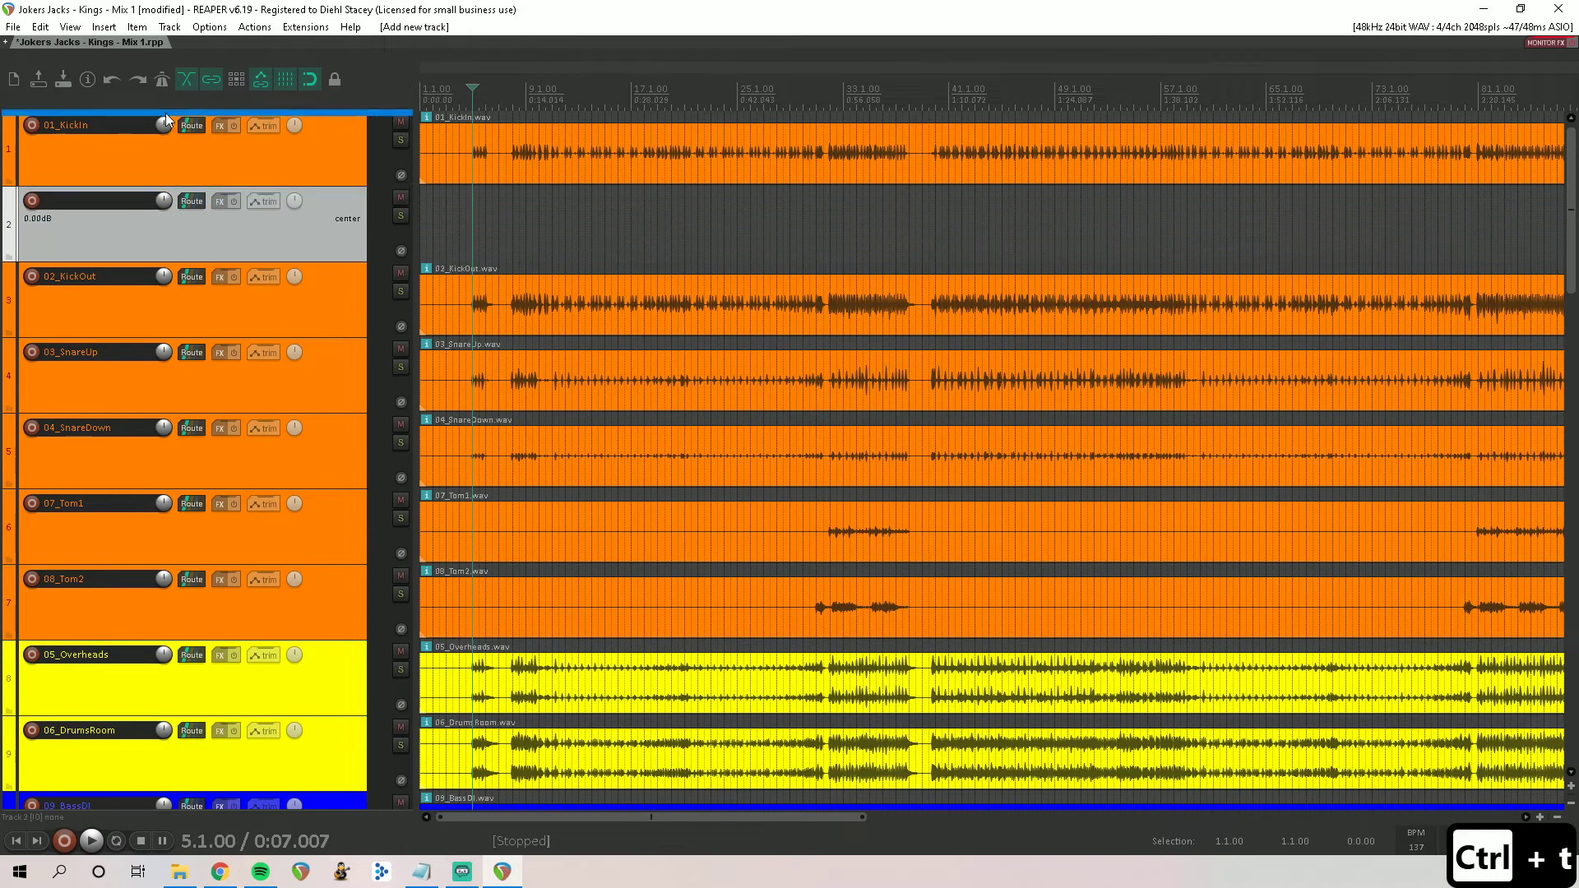
Step: Nest the 01_KickIn and 02_KickOut tracks in the new empty track as a folder and name the folder track Kick
left_click(106, 235)
left_click(120, 318, "shift")
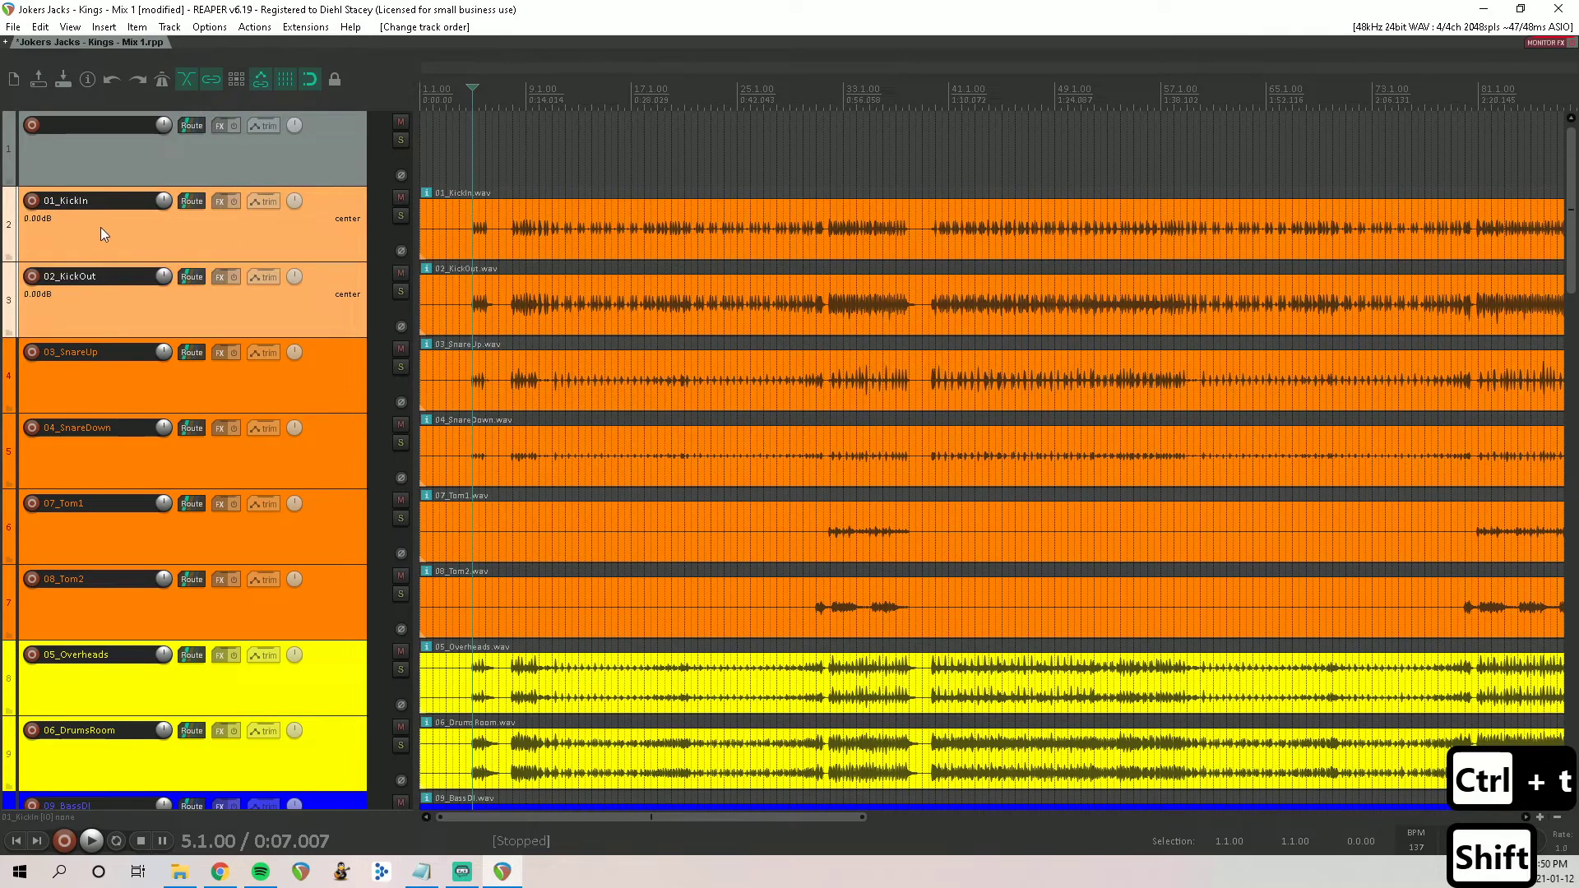
left_click_drag(101, 227, 102, 130)
double_click(102, 125)
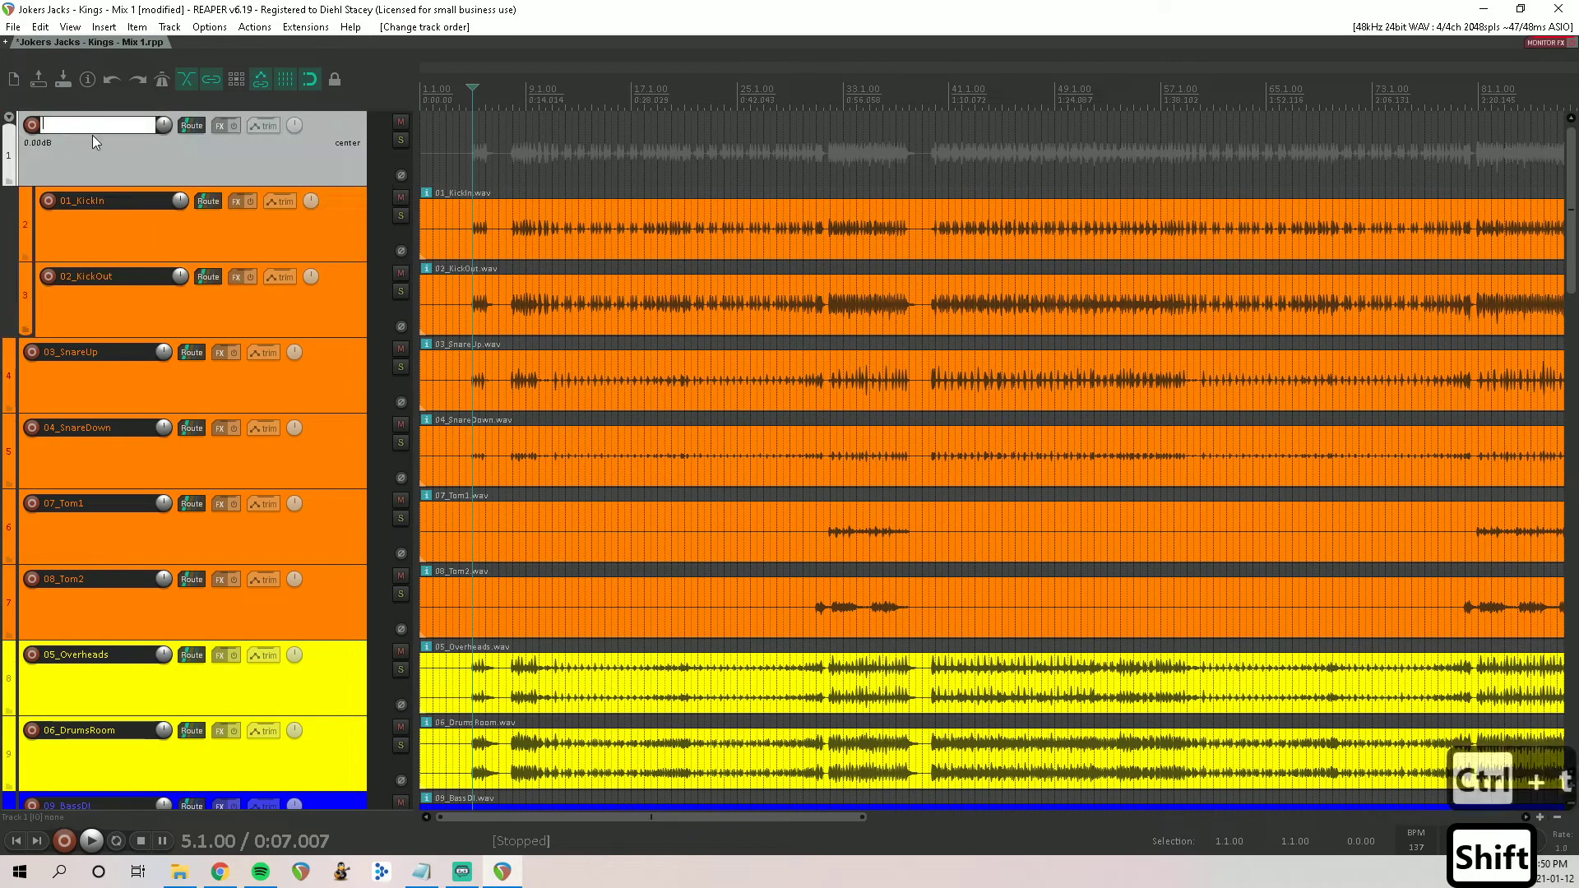
type("Kick")
key("BackSpace")
key("BackSpace")
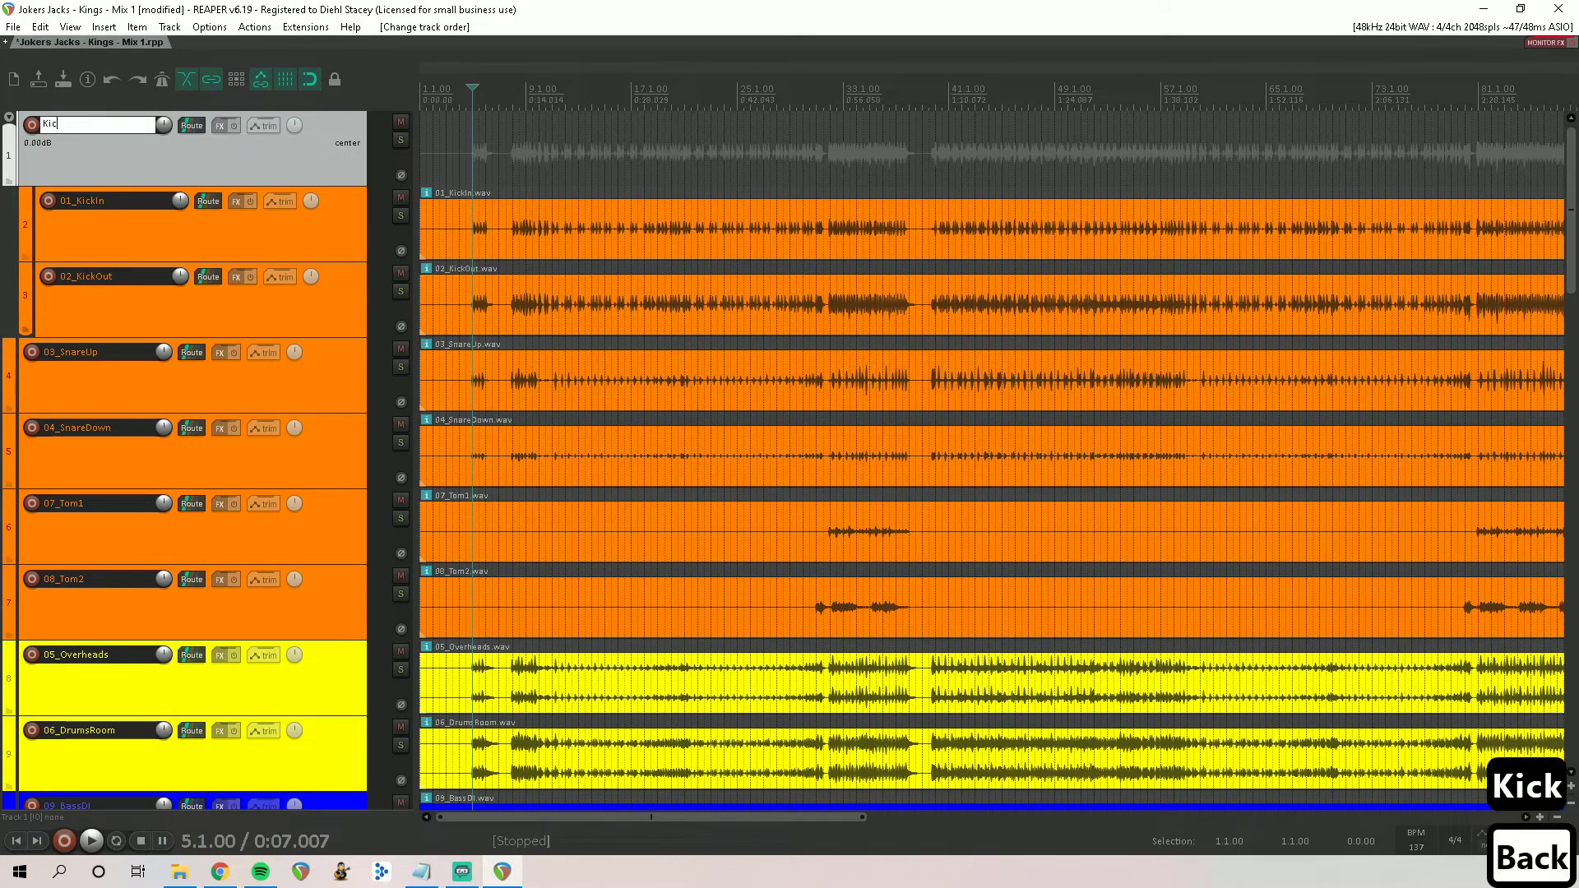
type("ck")
key("Return")
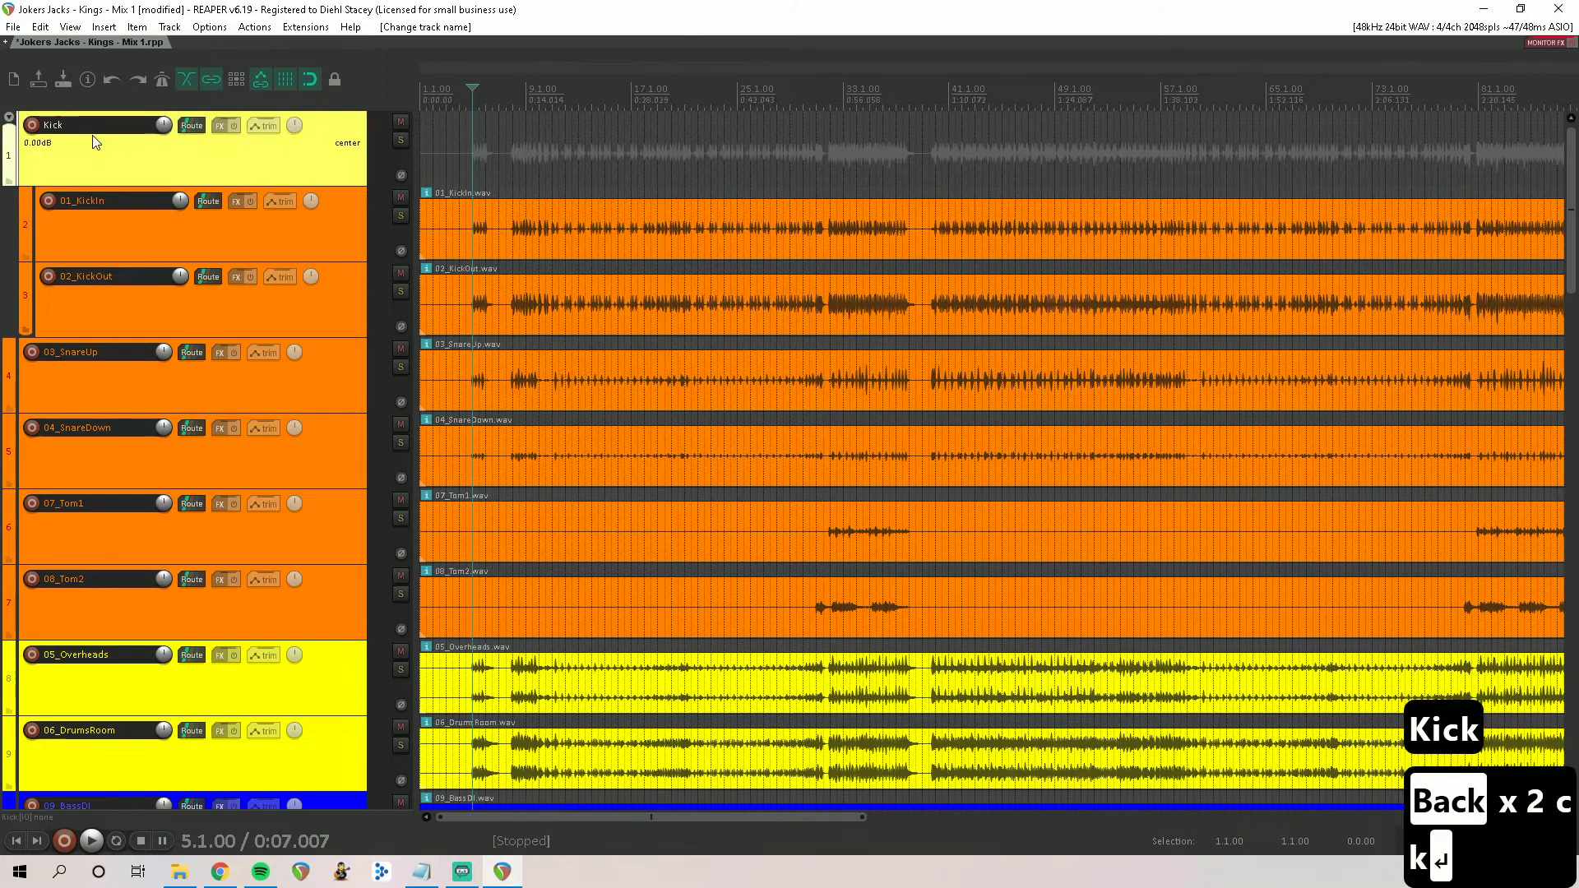
Step: Insert a new track directly above 03_SnareUp and name it Snare
left_click(107, 392)
key("ctrl+t")
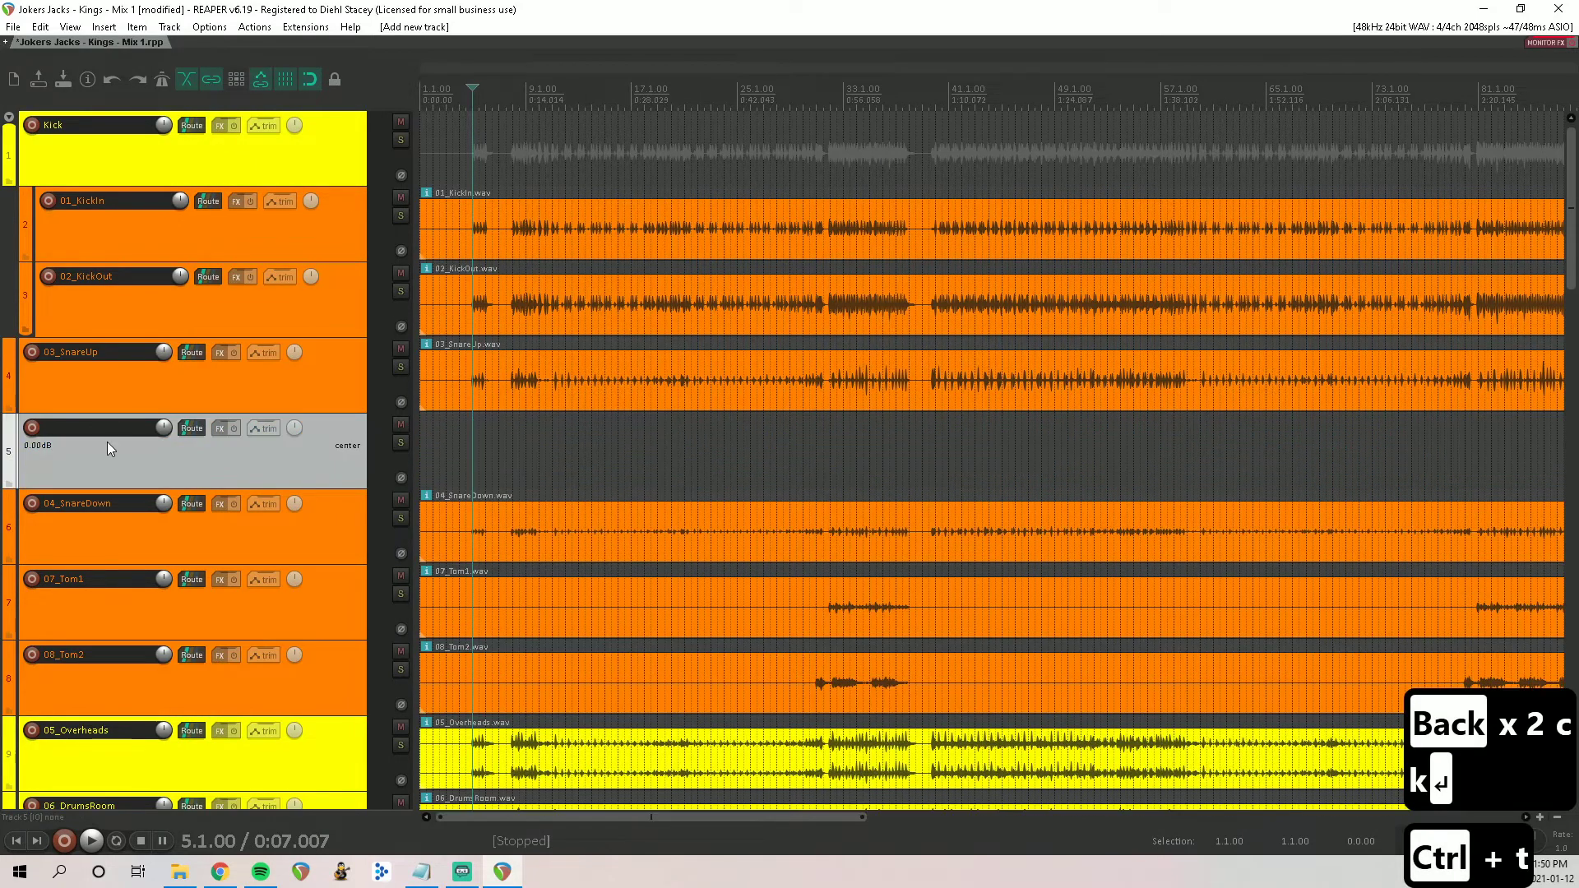
left_click_drag(107, 442, 71, 364)
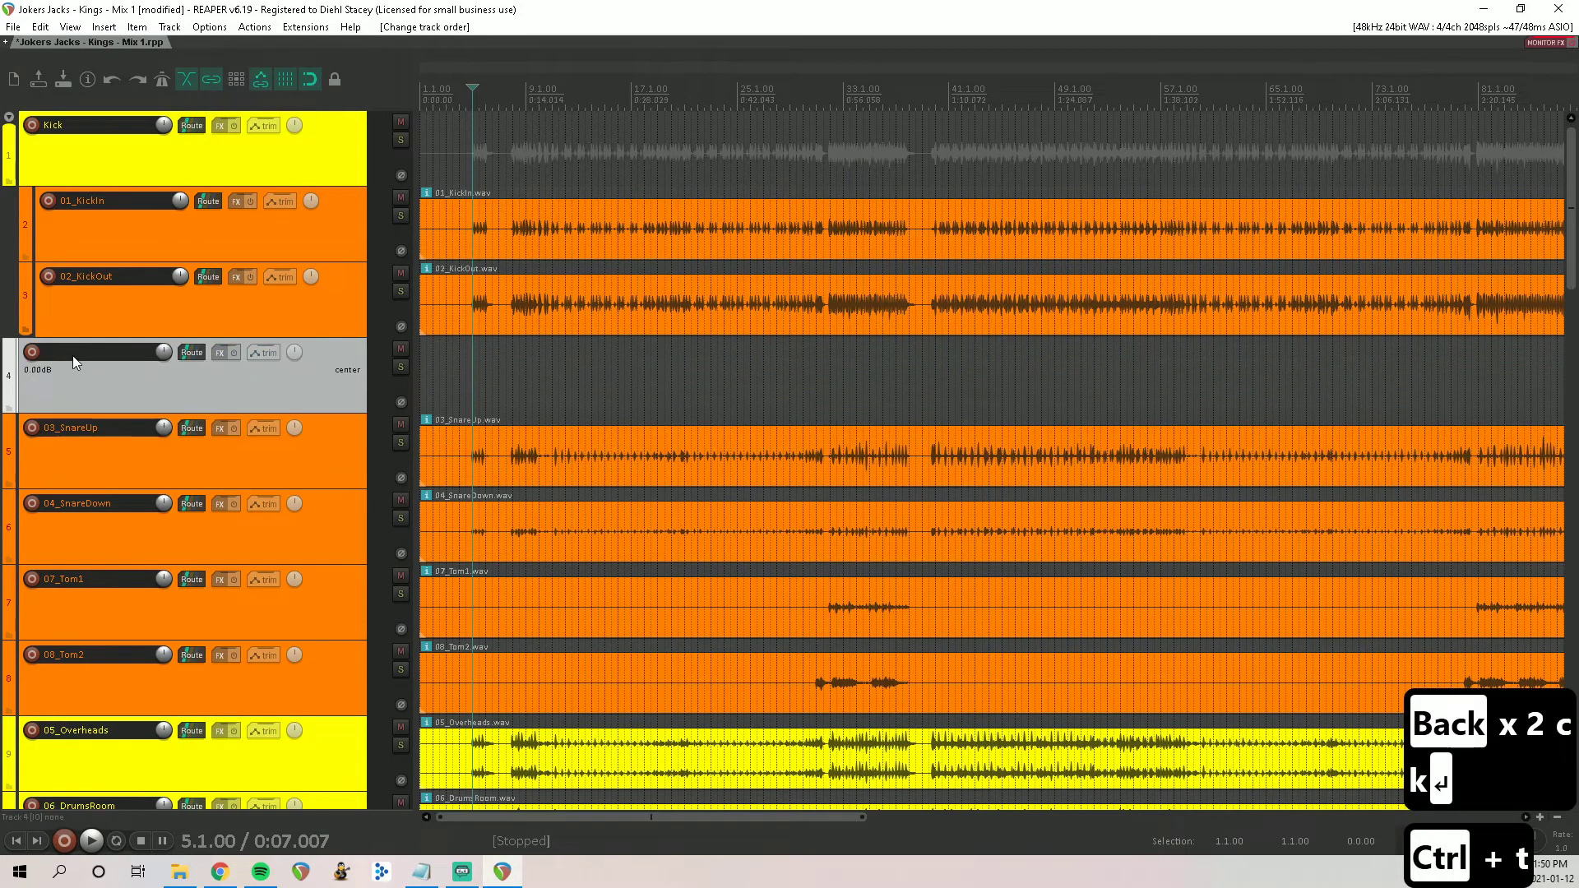
double_click(72, 356)
type("Snare")
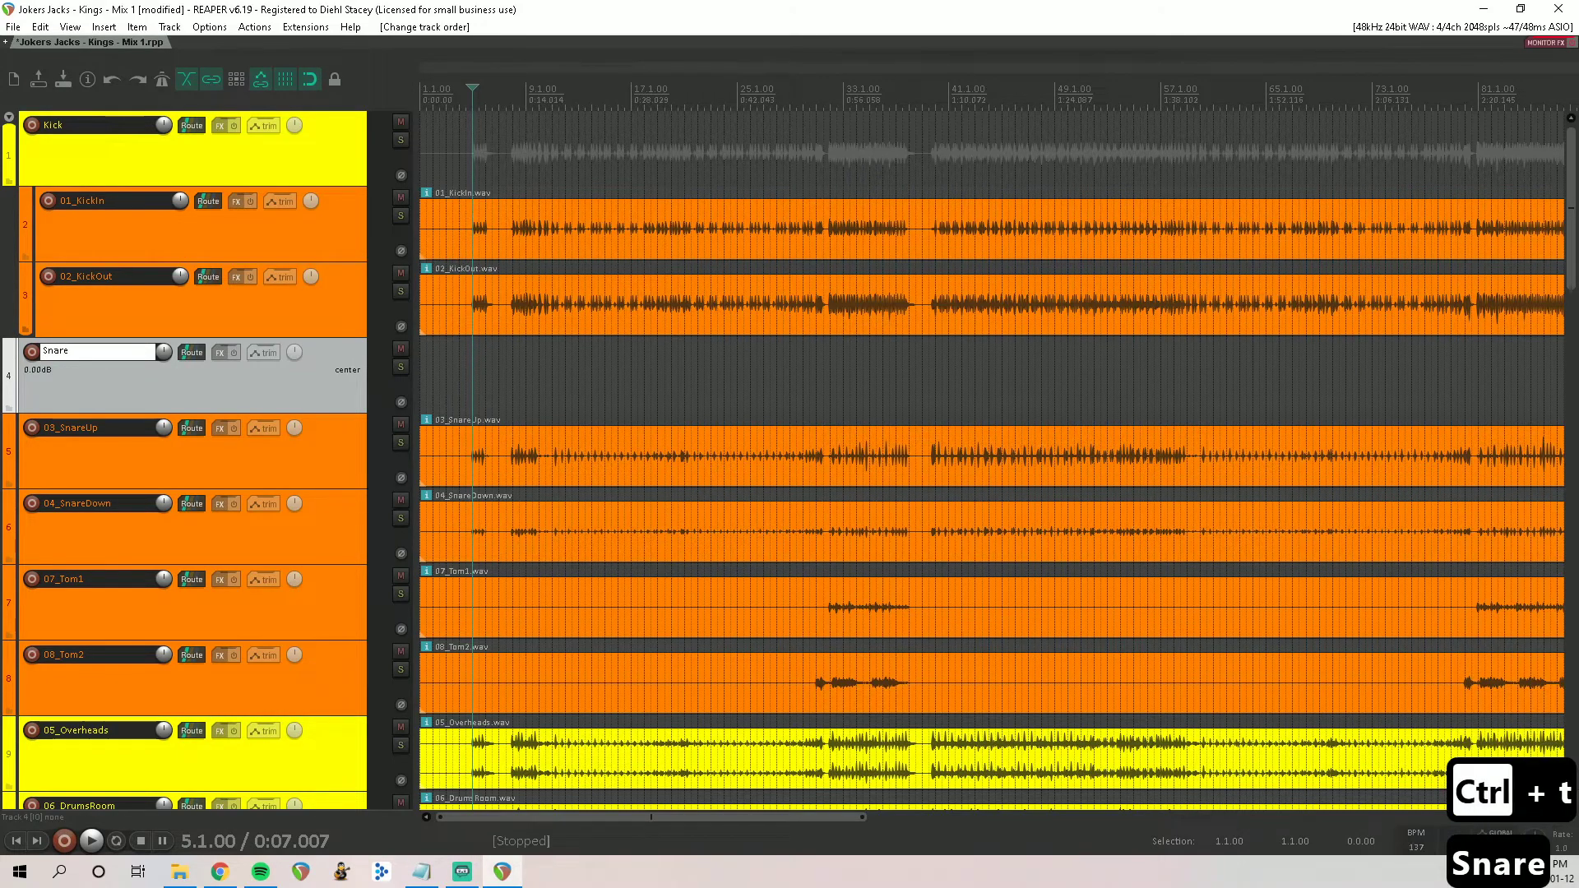
key("Return")
Step: Nest the 03_SnareUp and 04_SnareDown tracks inside the Snare track as a folder
left_click(189, 471)
left_click(205, 551, "shift")
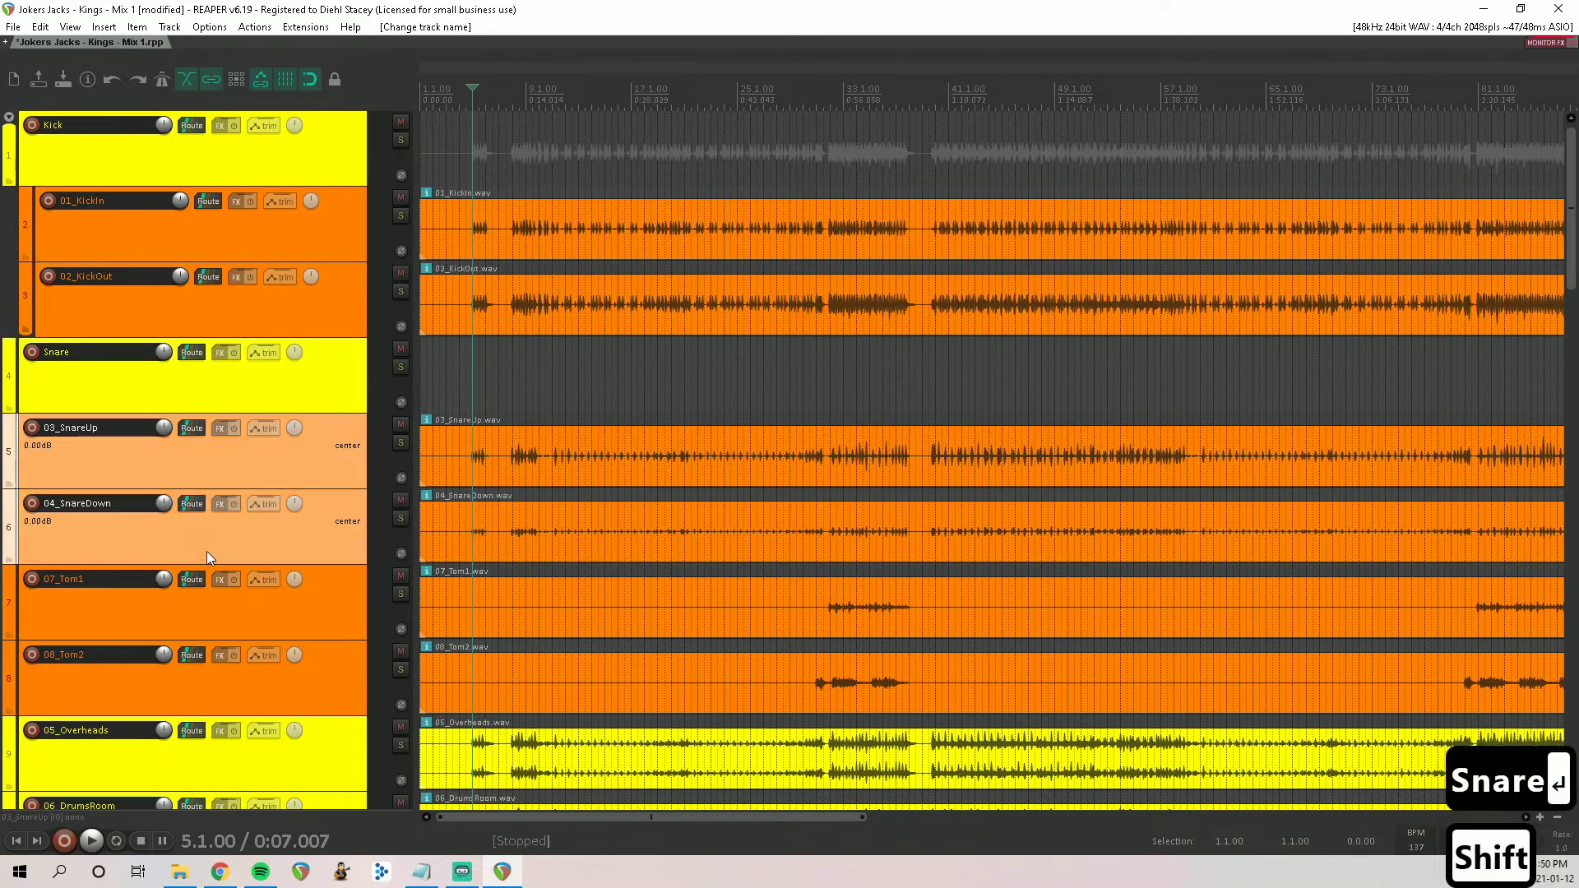
left_click_drag(142, 467, 196, 372)
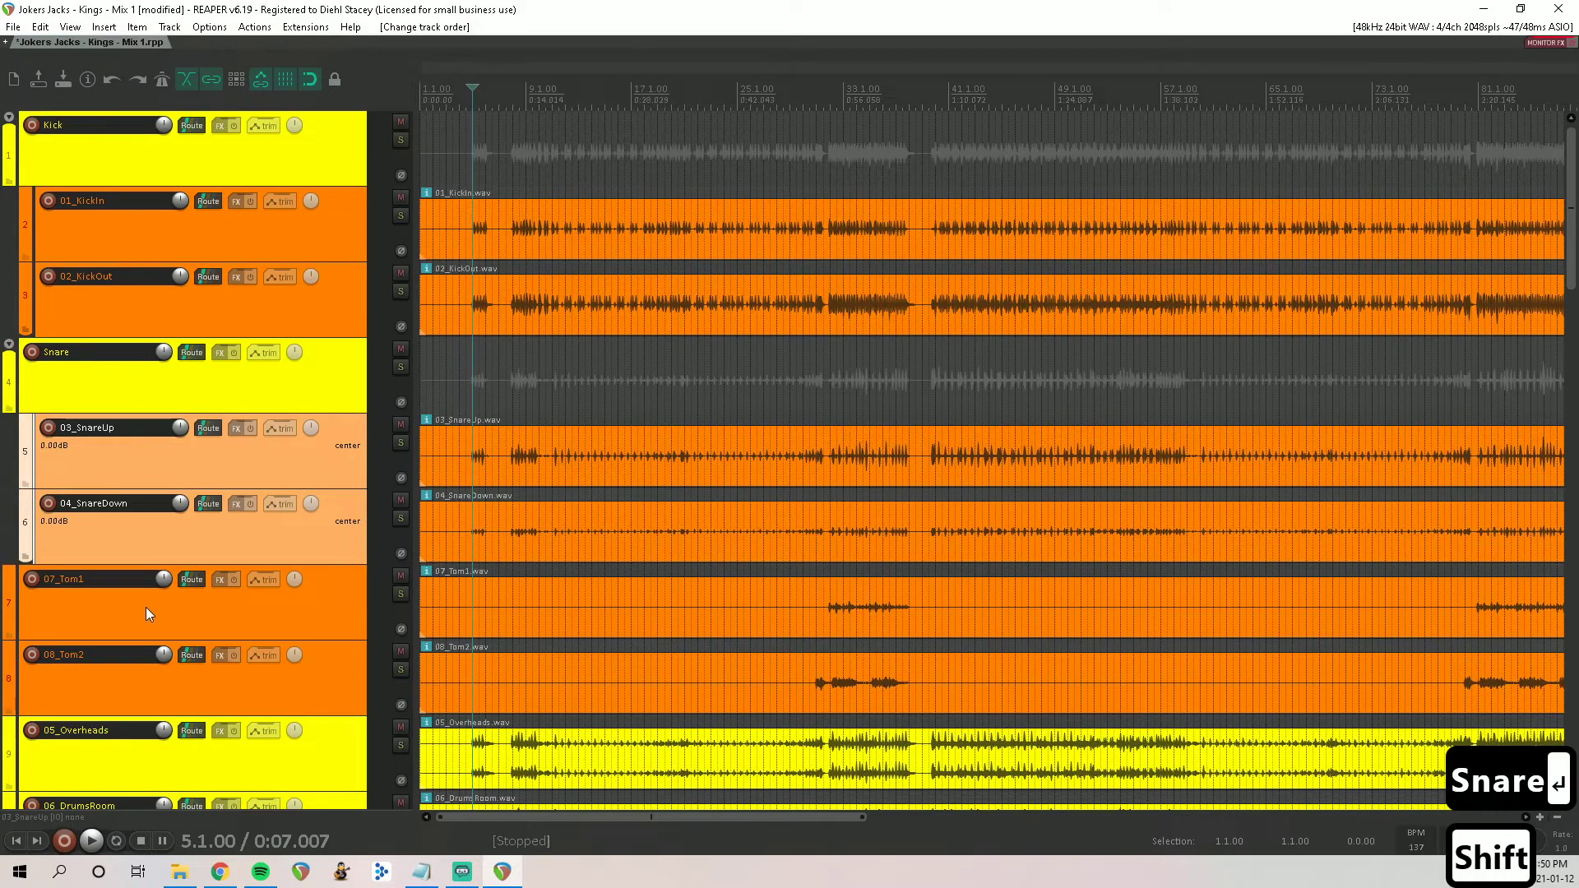
Step: Insert a new track directly above 07_Tom1 and name it Toms
left_click(146, 607)
key("ctrl+t")
left_click_drag(135, 688, 52, 592)
double_click(57, 579)
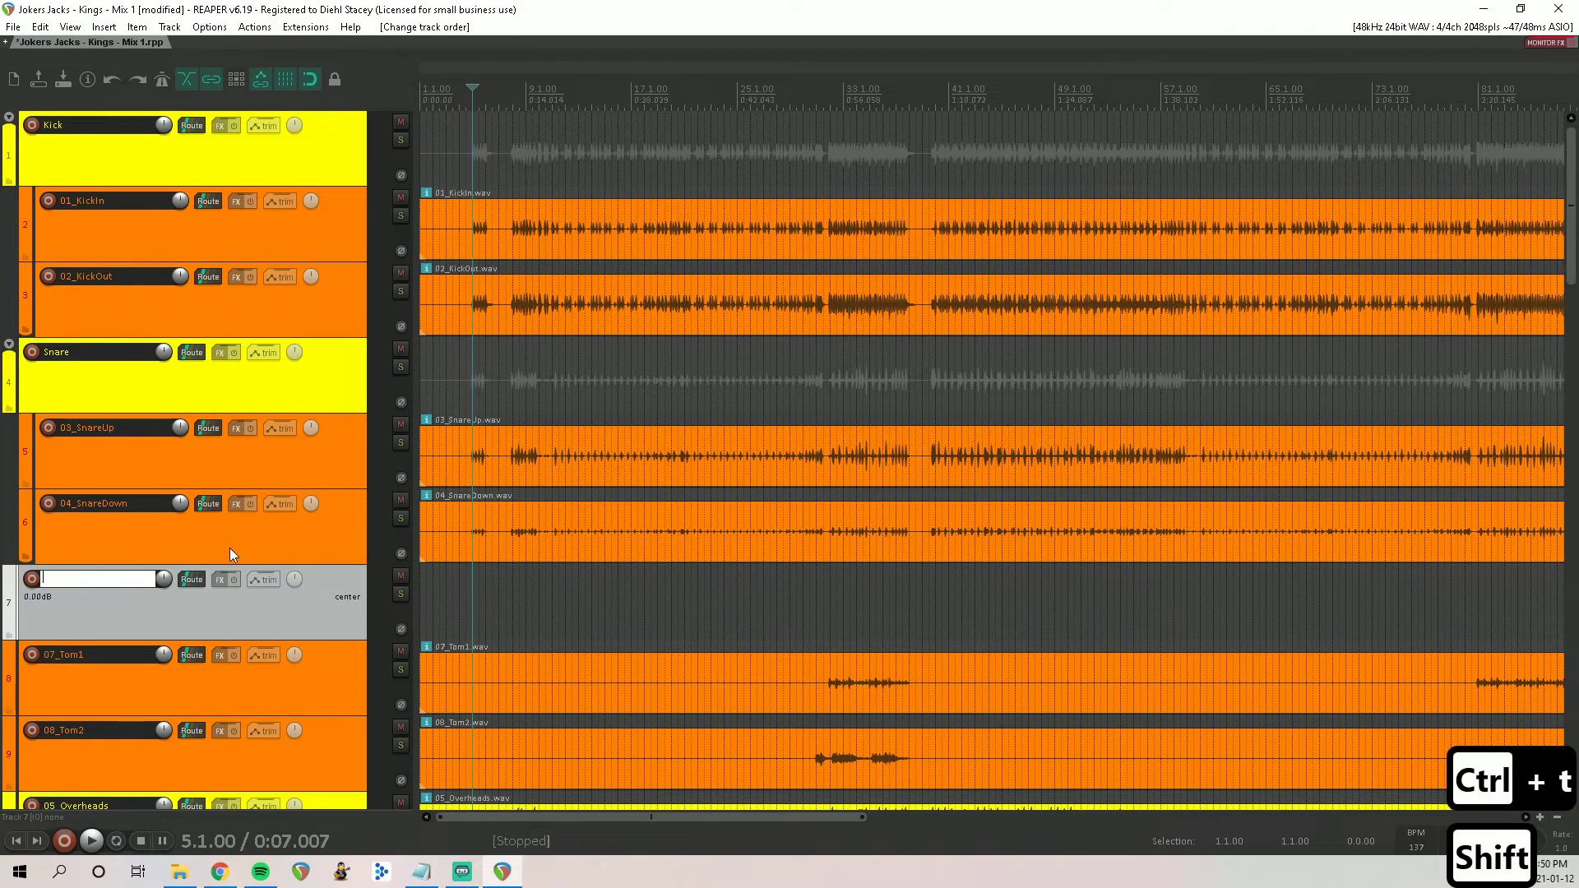
type("Toms")
key("Return")
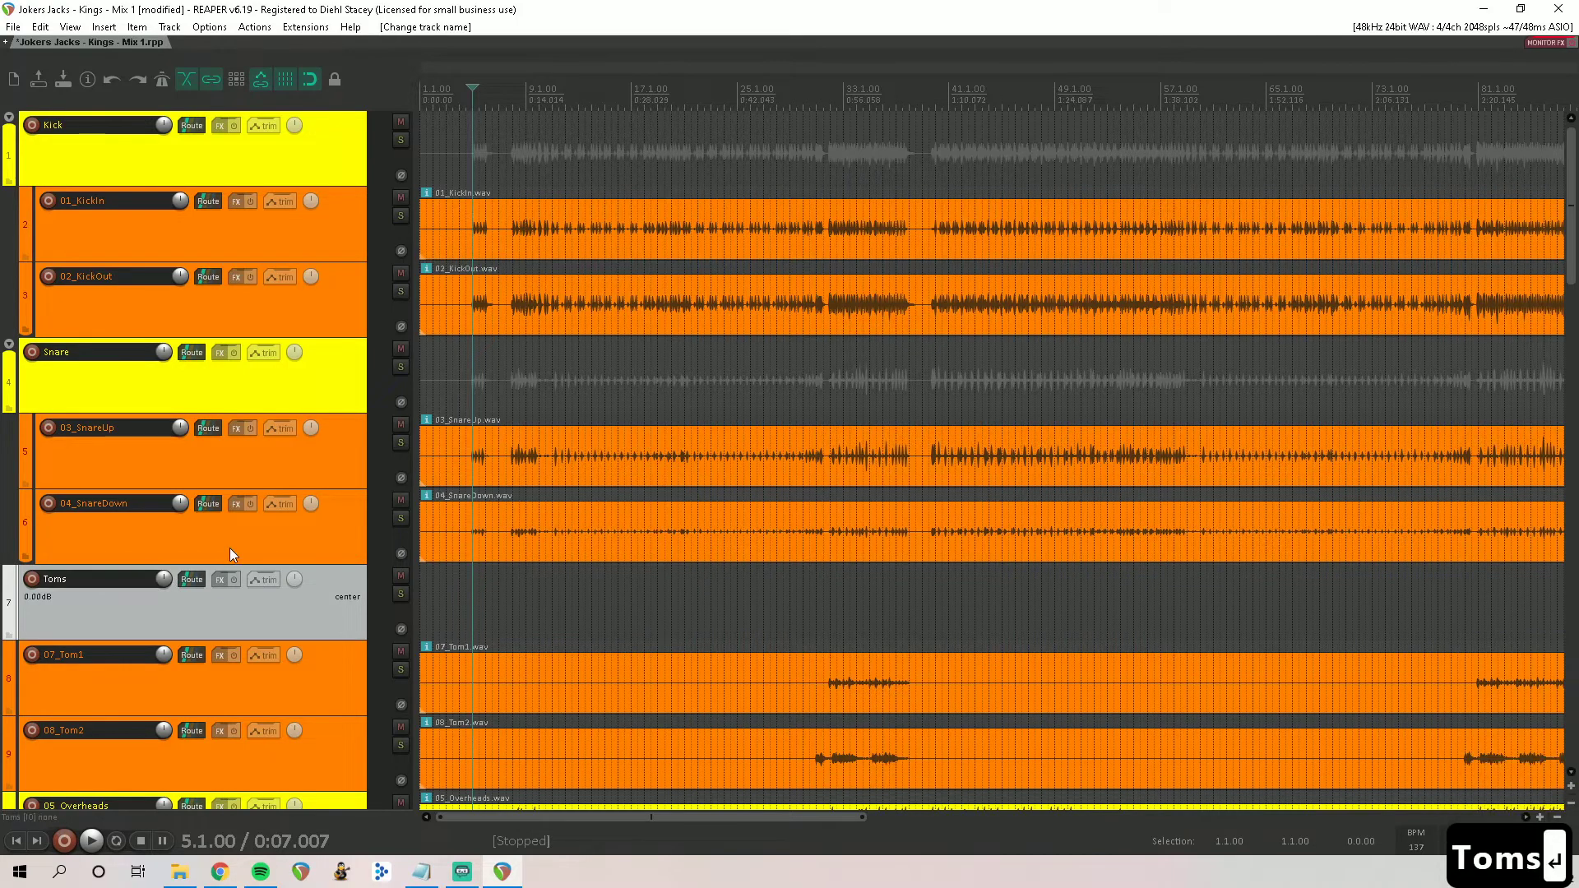
Step: Give the Toms track a custom yellow track color (red 255, green 255, blue 0)
scroll(194, 608, "down", 1)
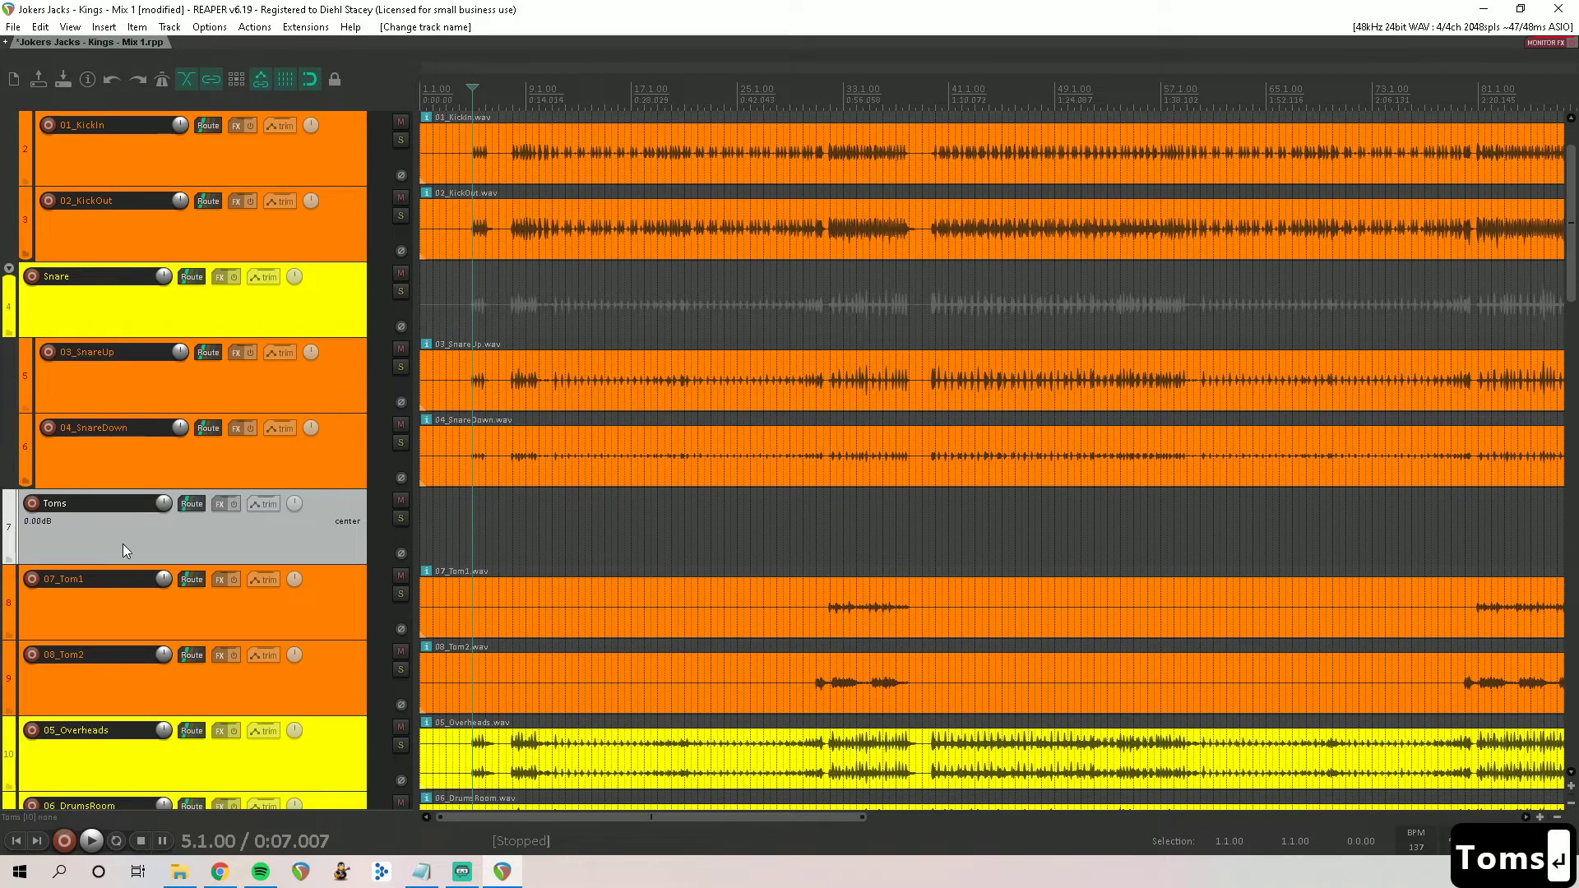
right_click(122, 544)
mouse_move(221, 352)
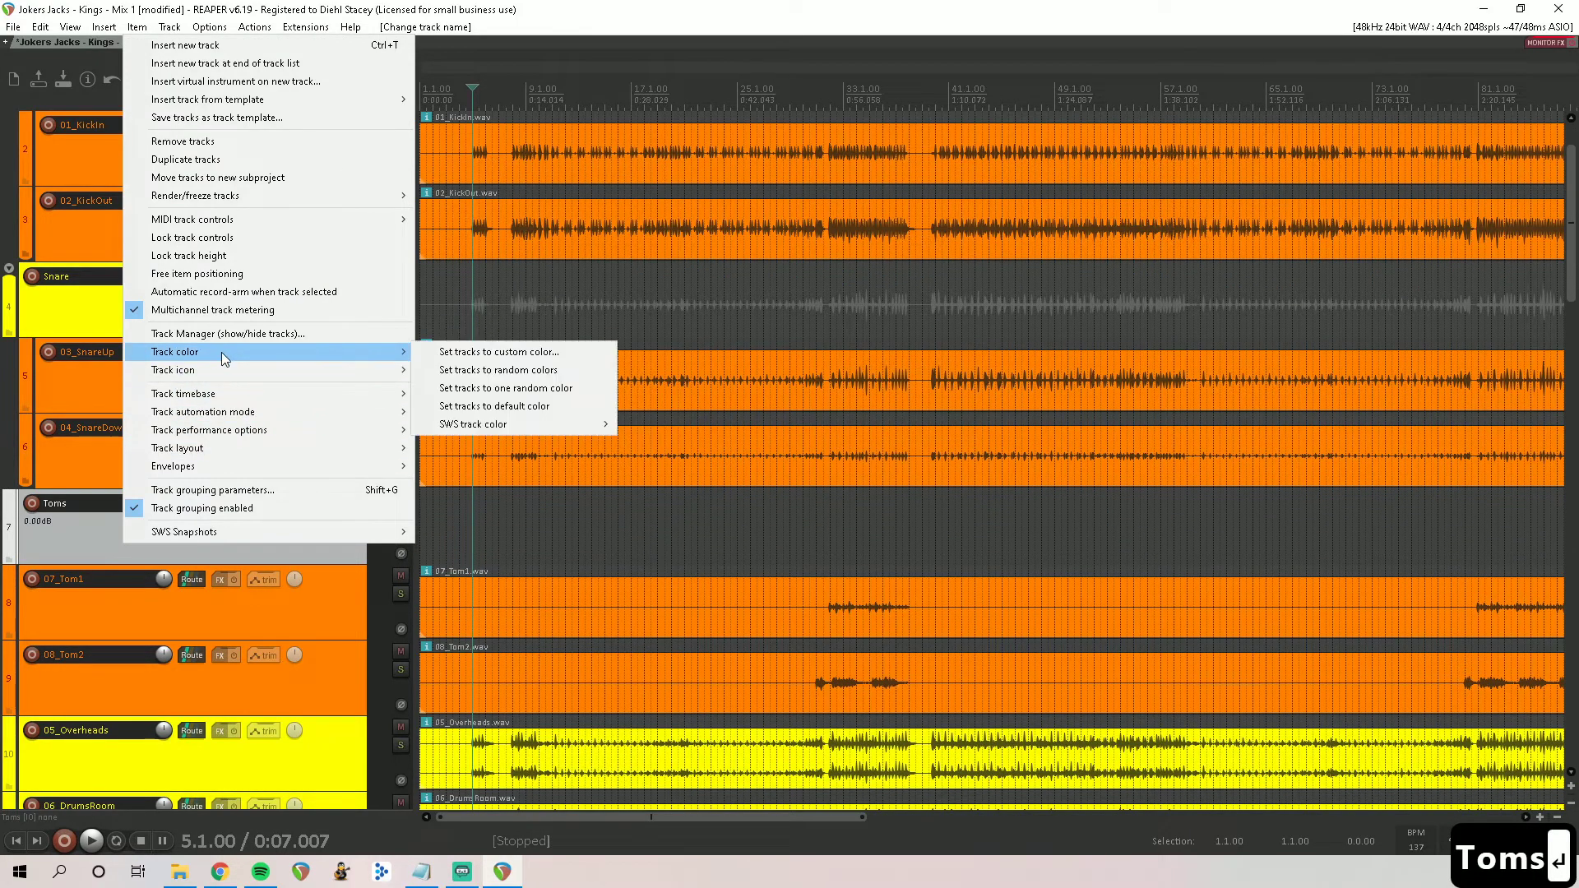
left_click(553, 349)
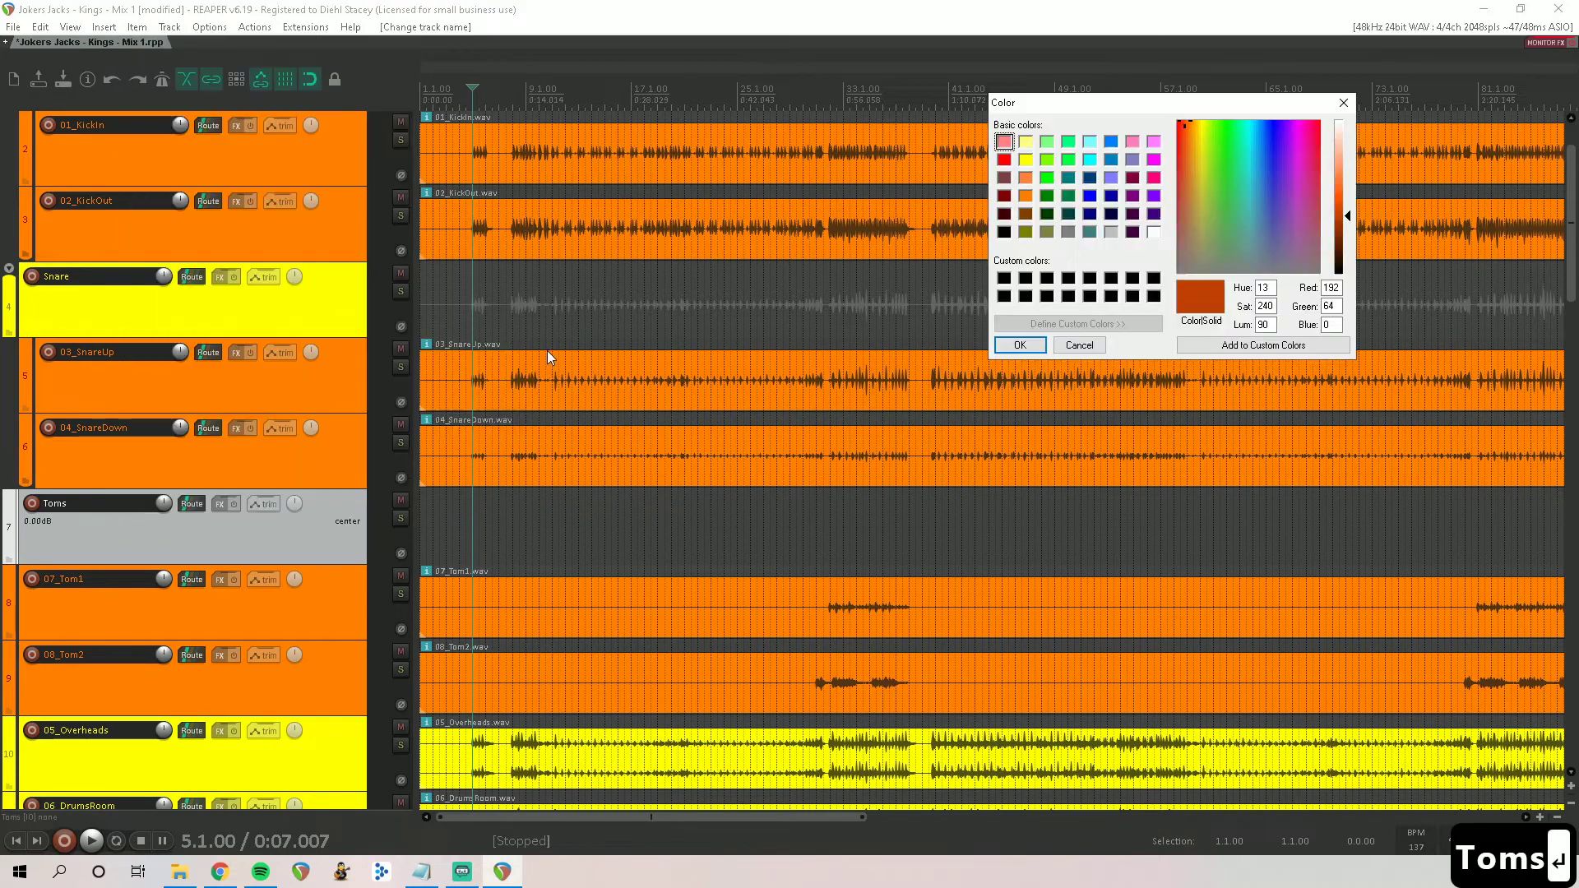
left_click(1025, 160)
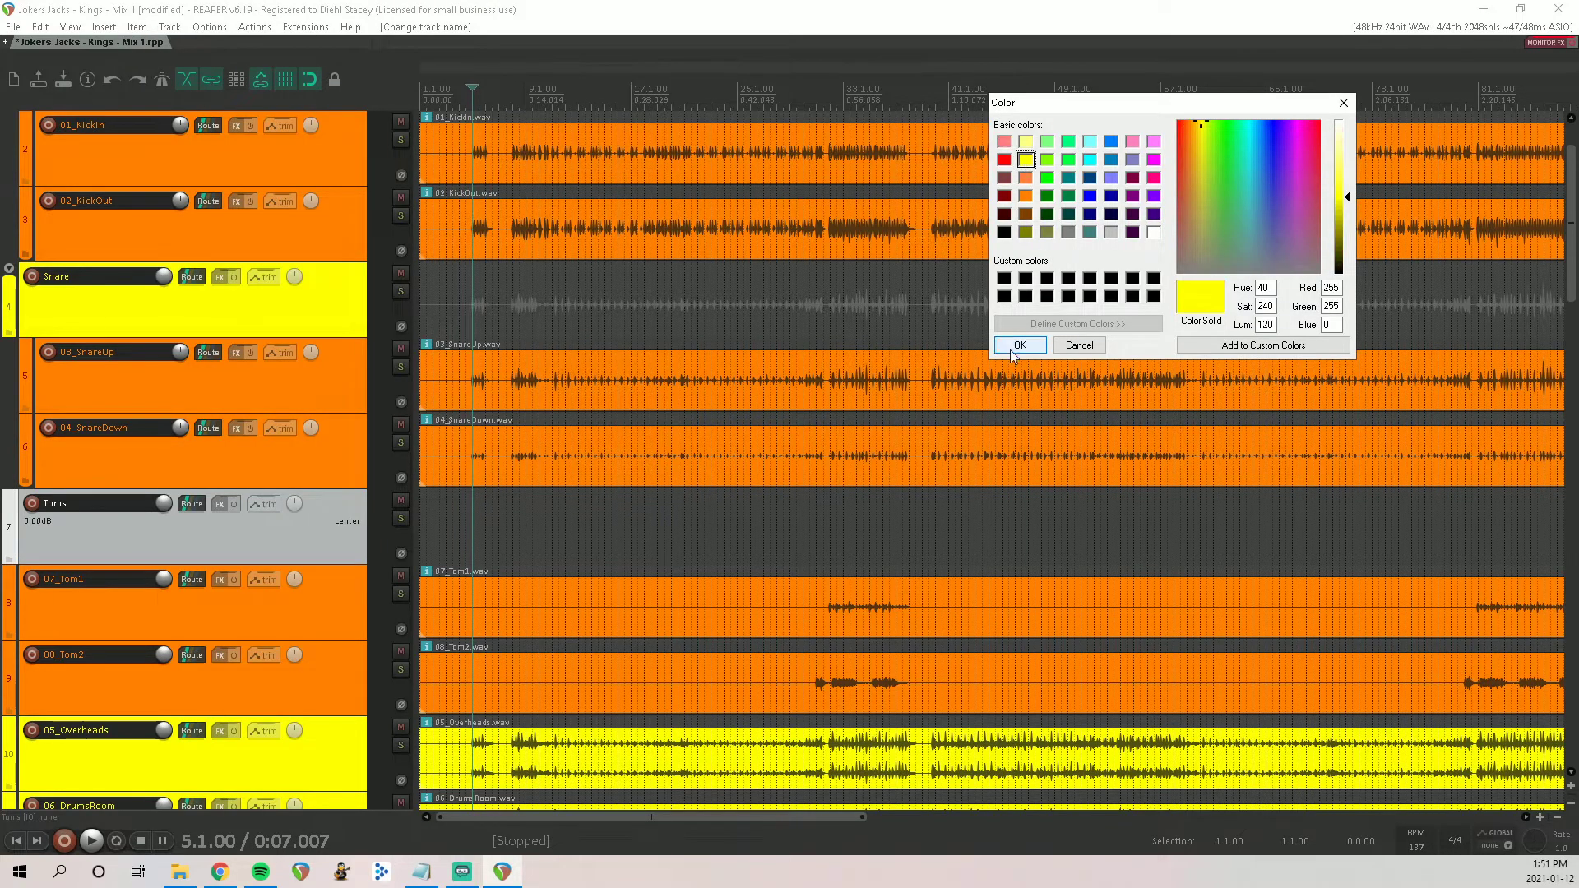
left_click(1020, 345)
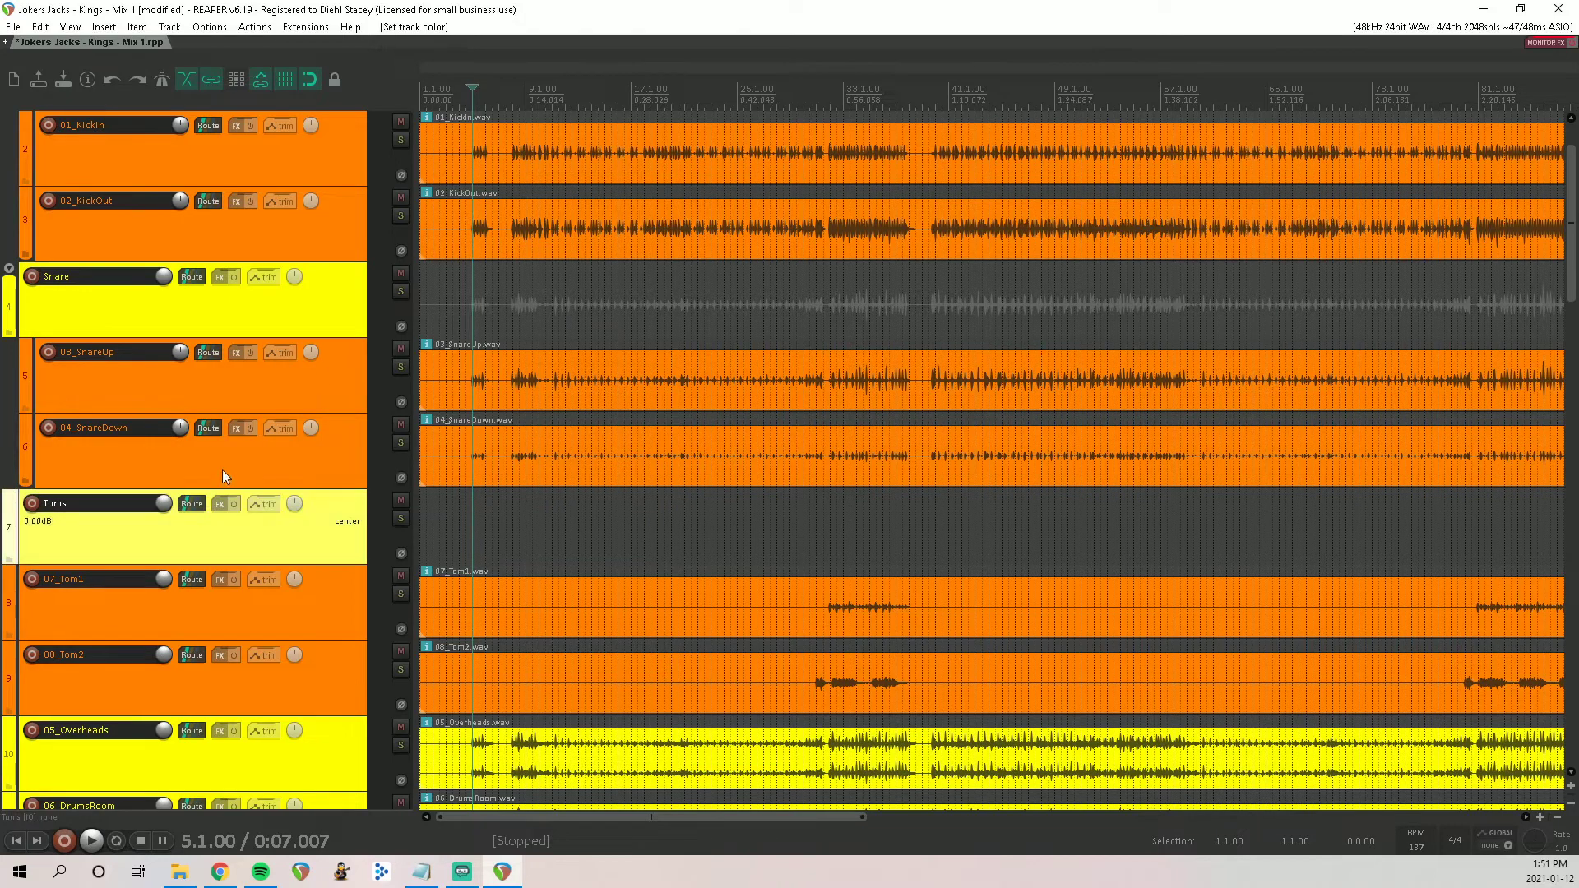
Step: Nest the 07_Tom1 and 08_Tom2 tracks inside the Toms track as a folder
left_click(249, 623)
left_click(234, 679, "shift")
left_click_drag(199, 609, 209, 516)
scroll(208, 516, "down", 4)
left_click(170, 466)
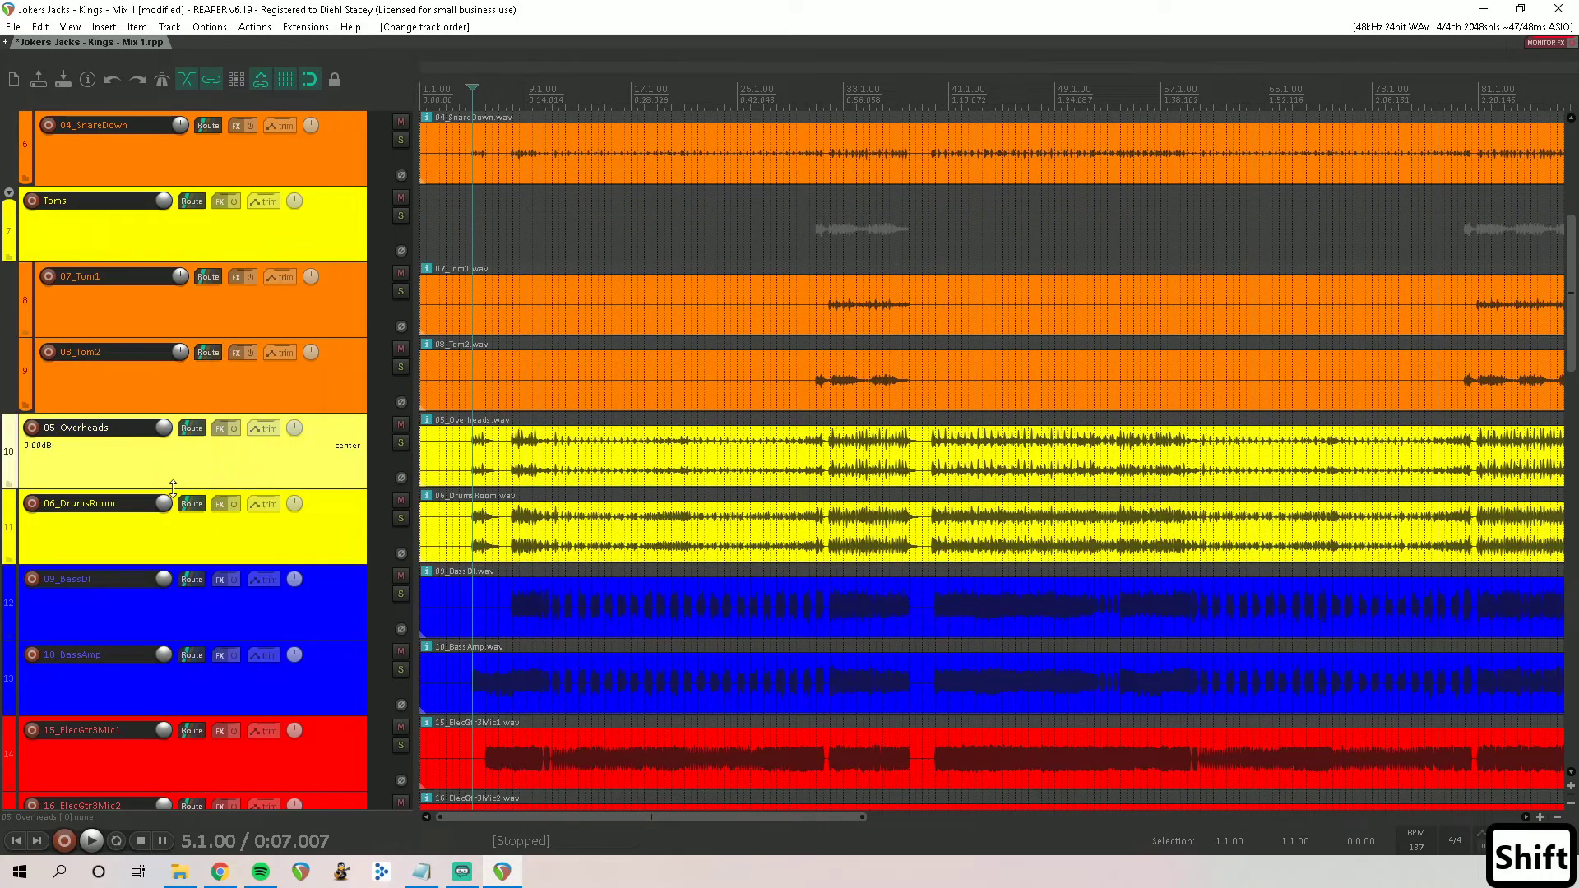
key("ctrl+t")
left_click_drag(143, 443, 136, 499)
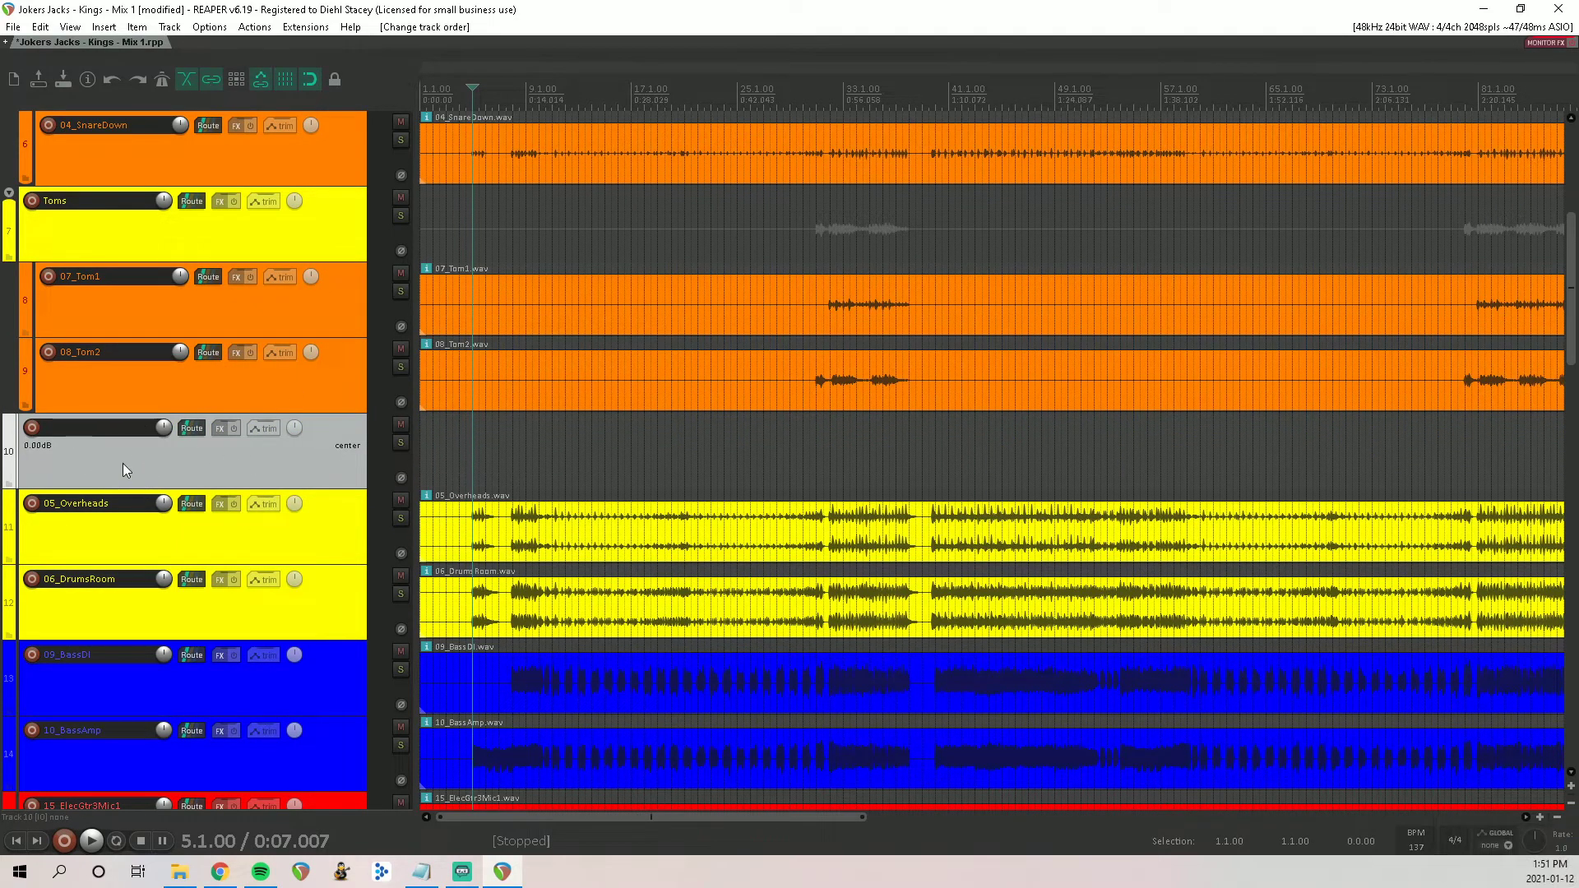
left_click(100, 514)
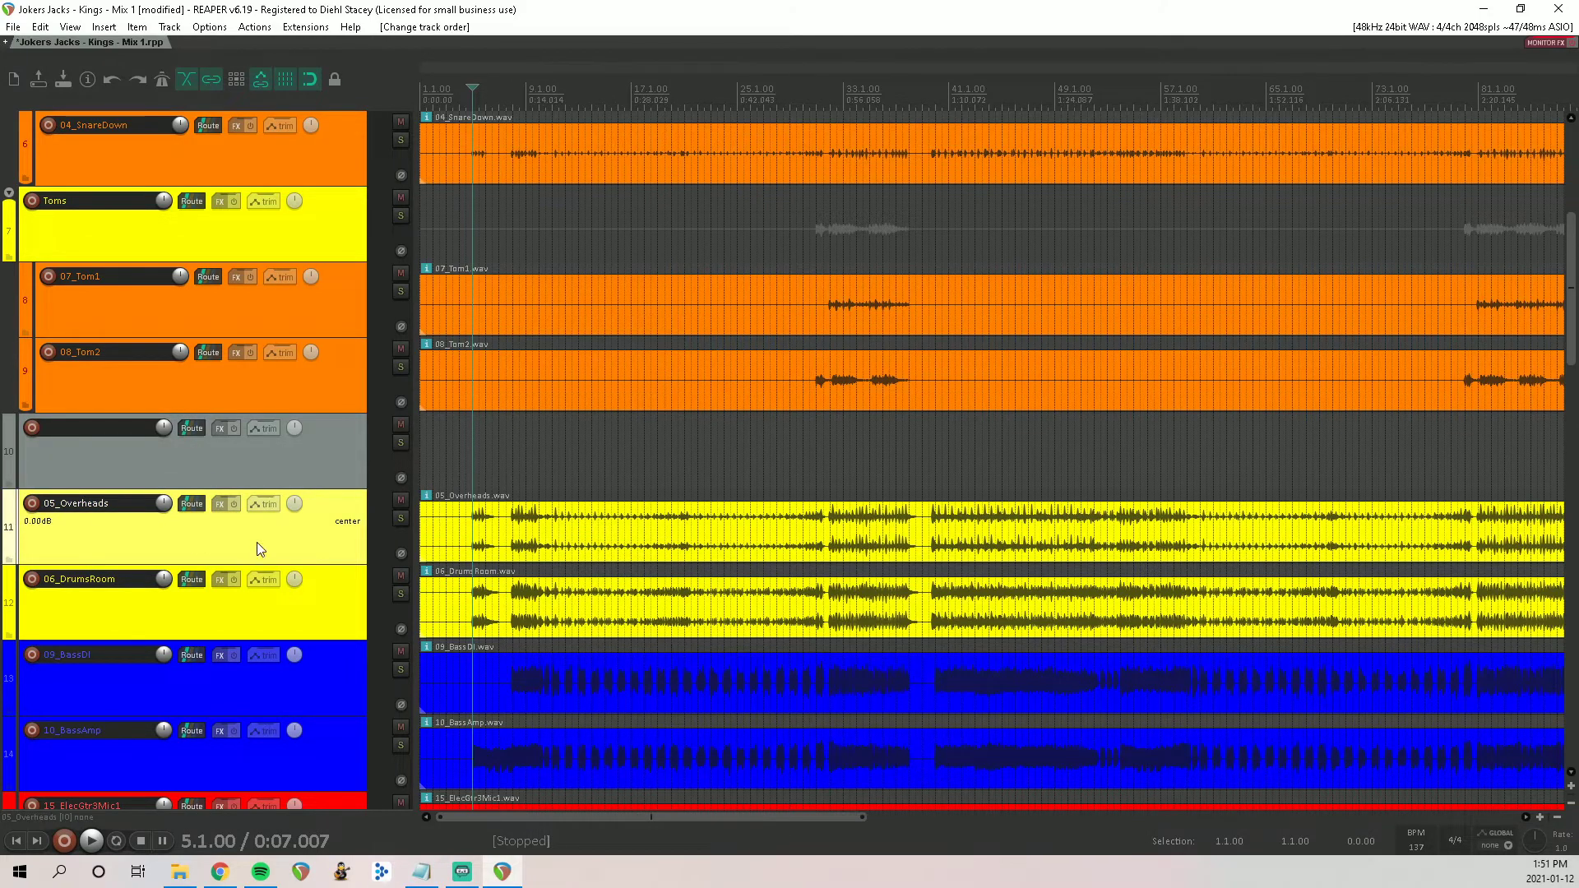
left_click(212, 470)
key("Delete")
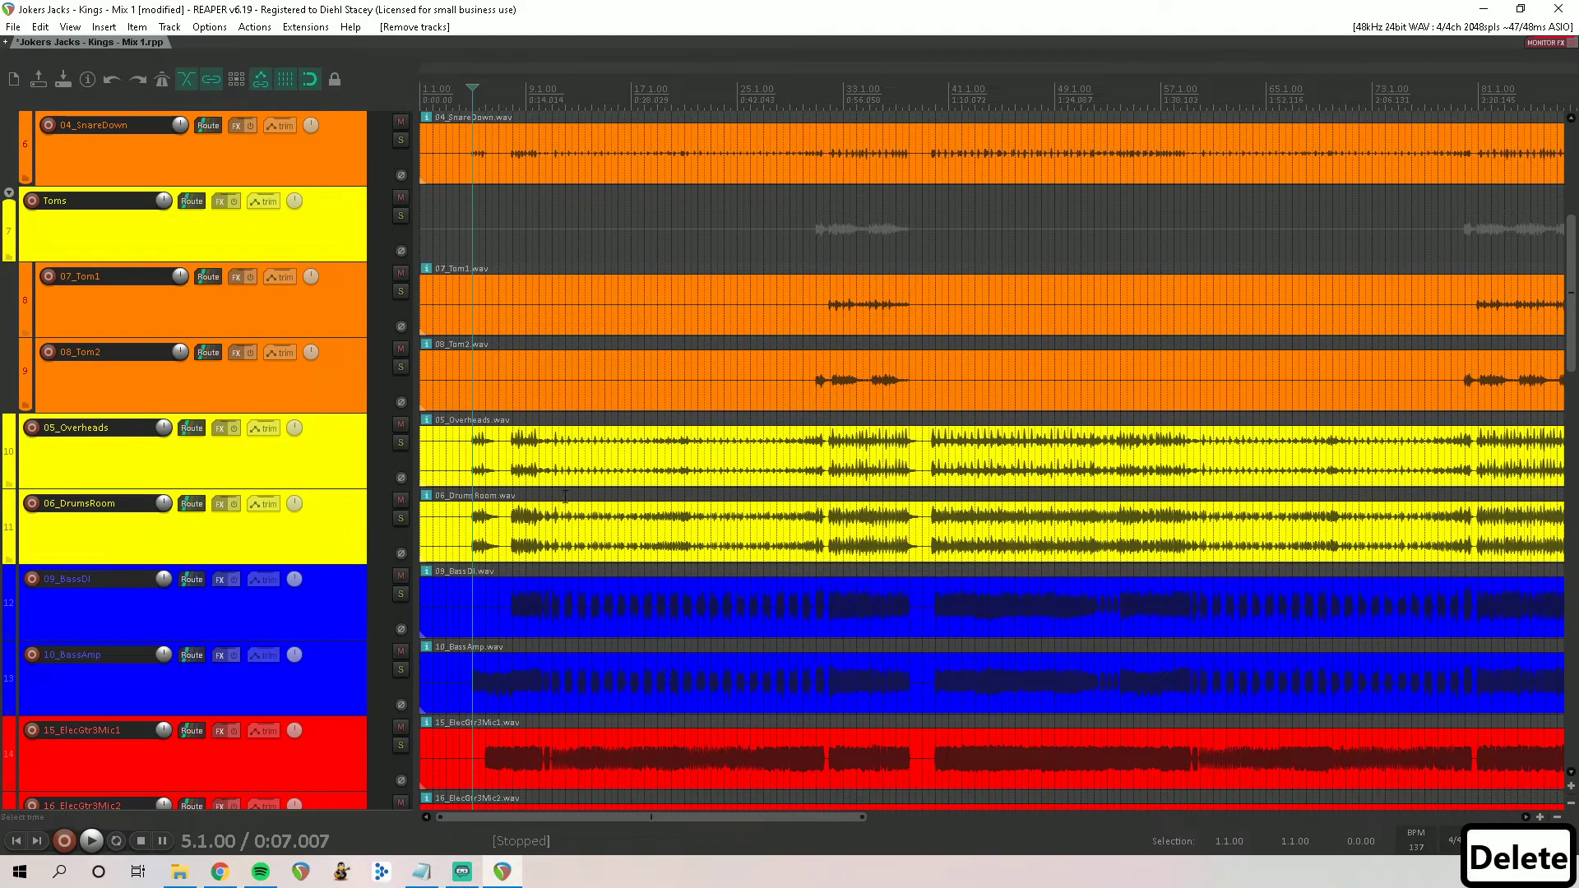
Step: Insert a new track directly above 09_BassDI and name it BASS
scroll(658, 493, "down", 5)
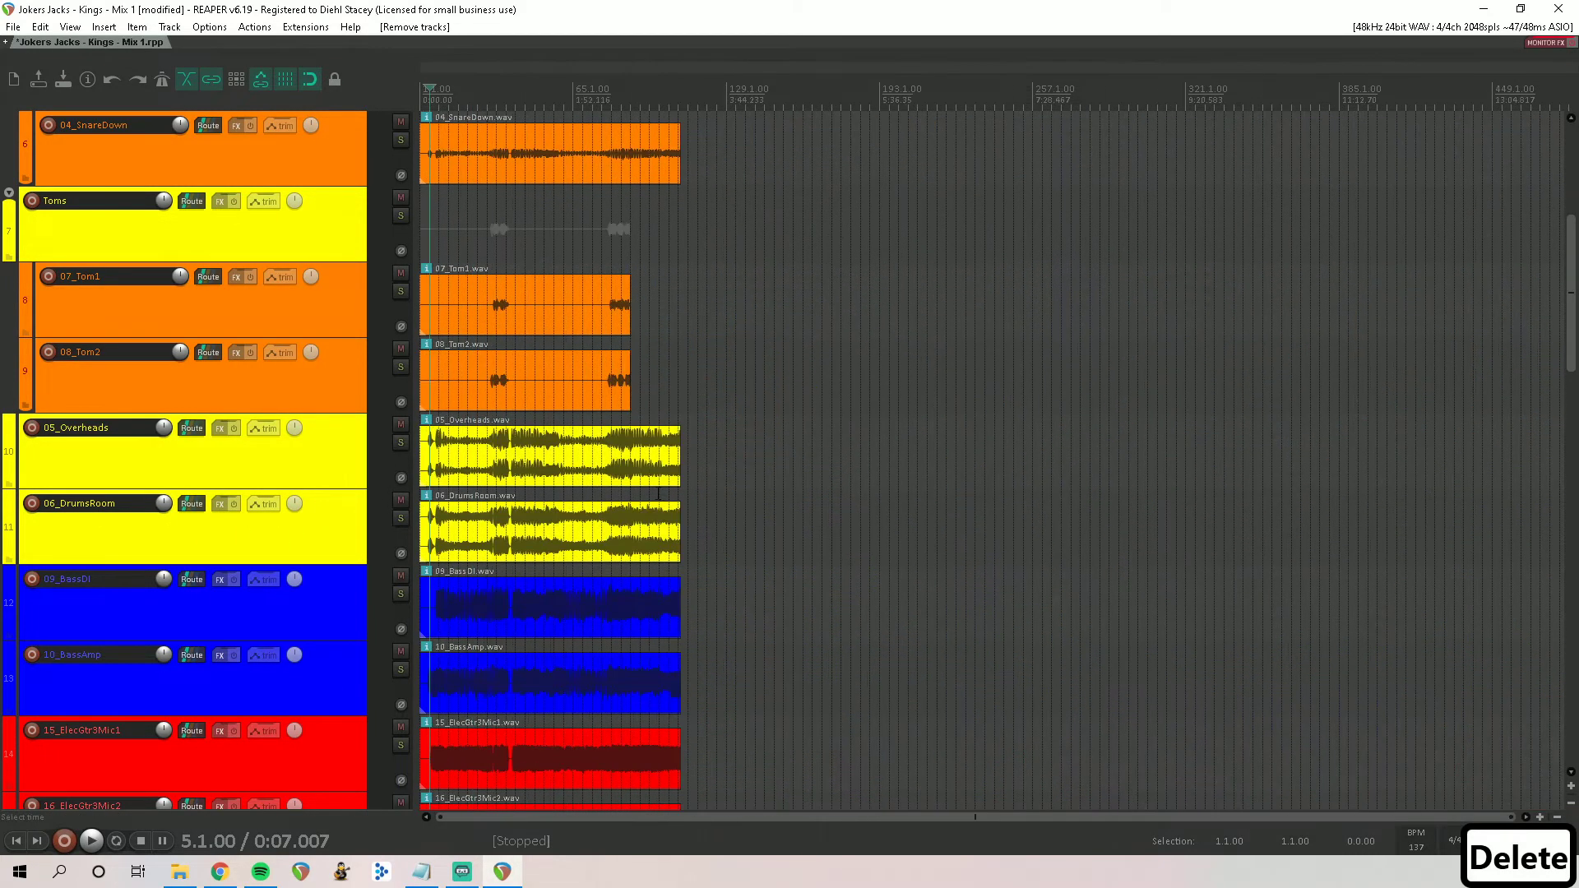
scroll(652, 498, "up", 5)
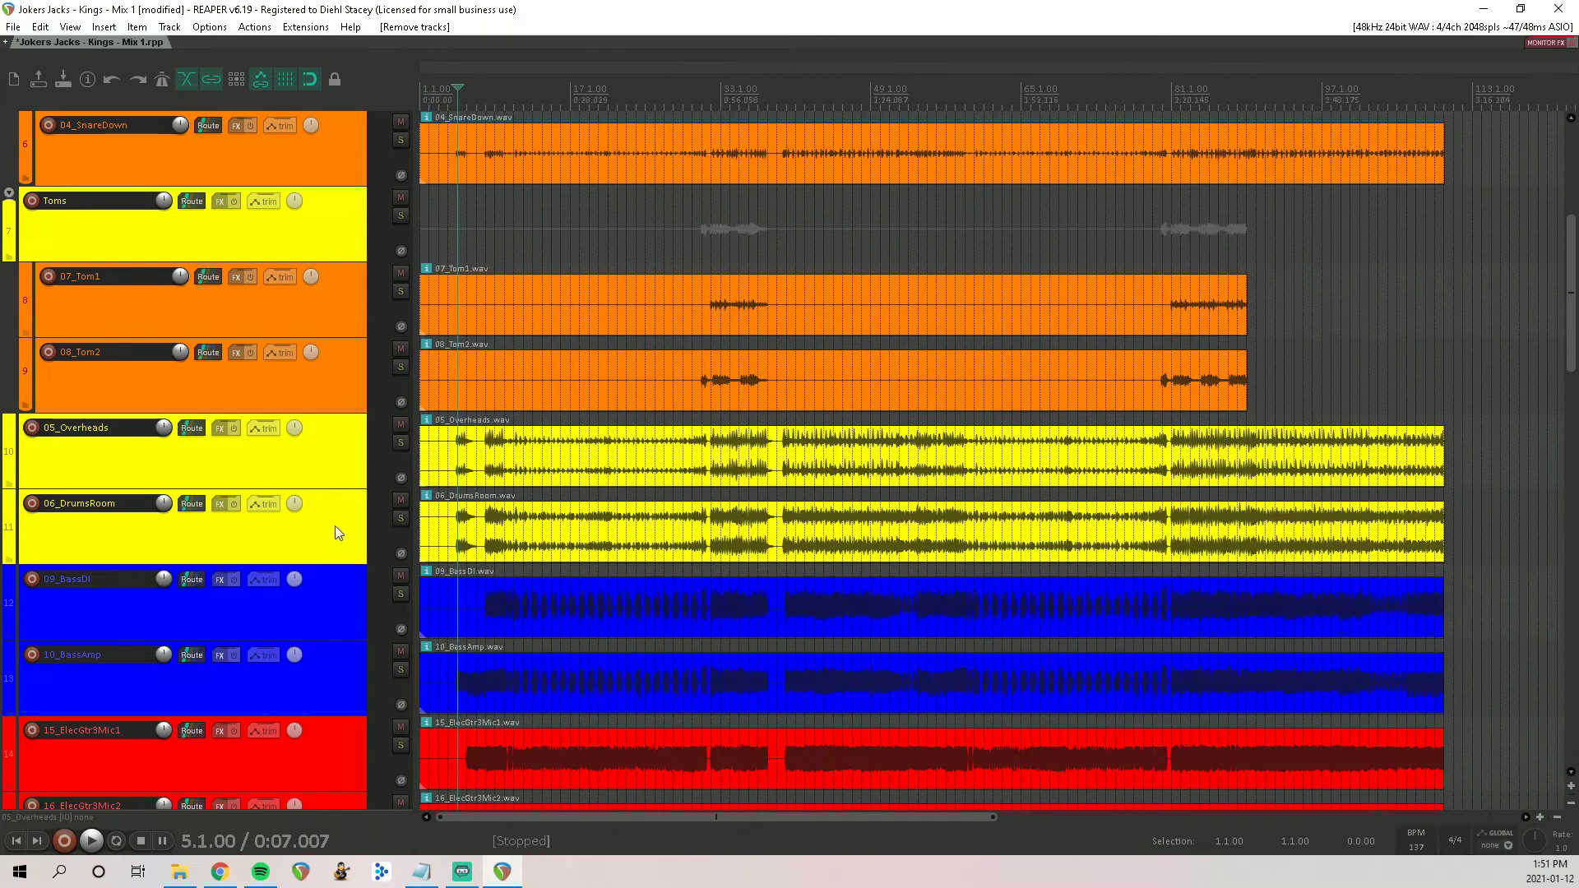
left_click(230, 610)
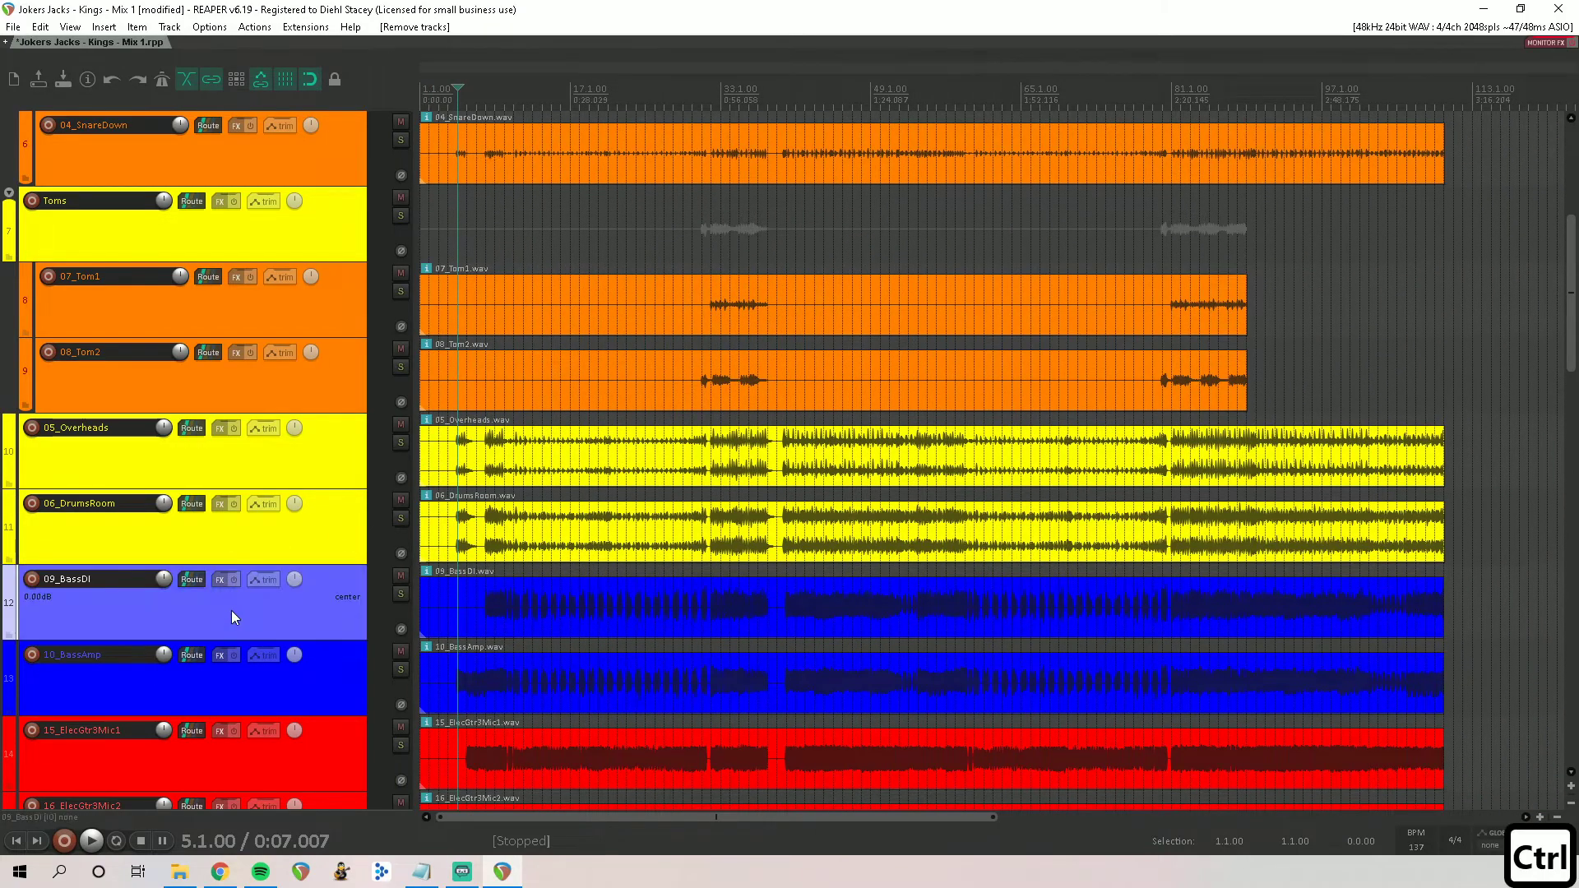
key("ctrl+t")
left_click_drag(214, 674, 112, 573)
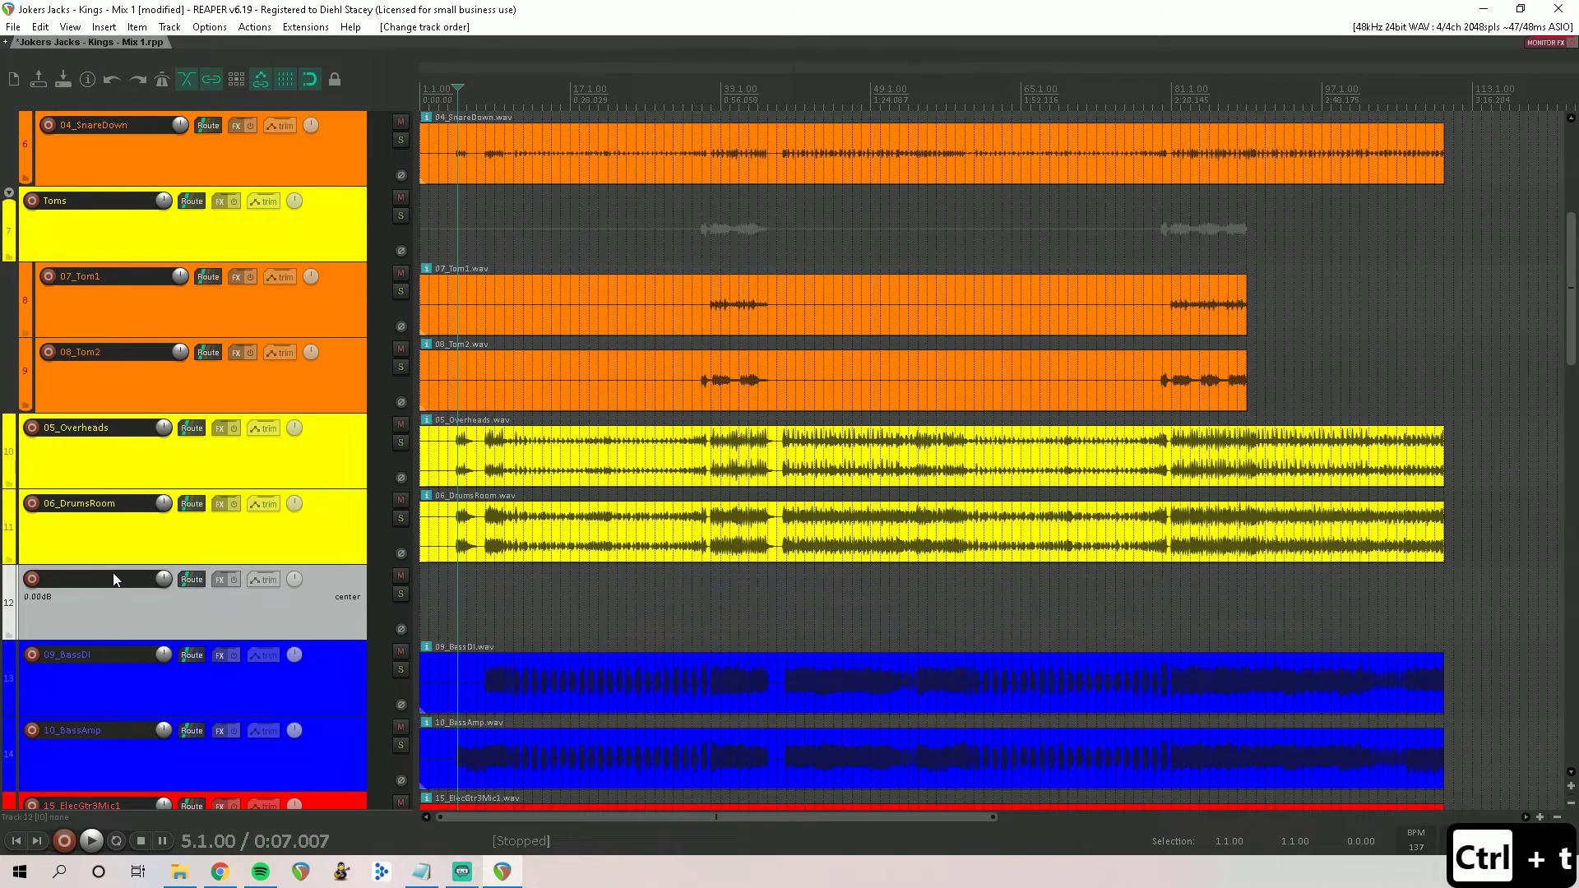
double_click(112, 572)
type("BASS")
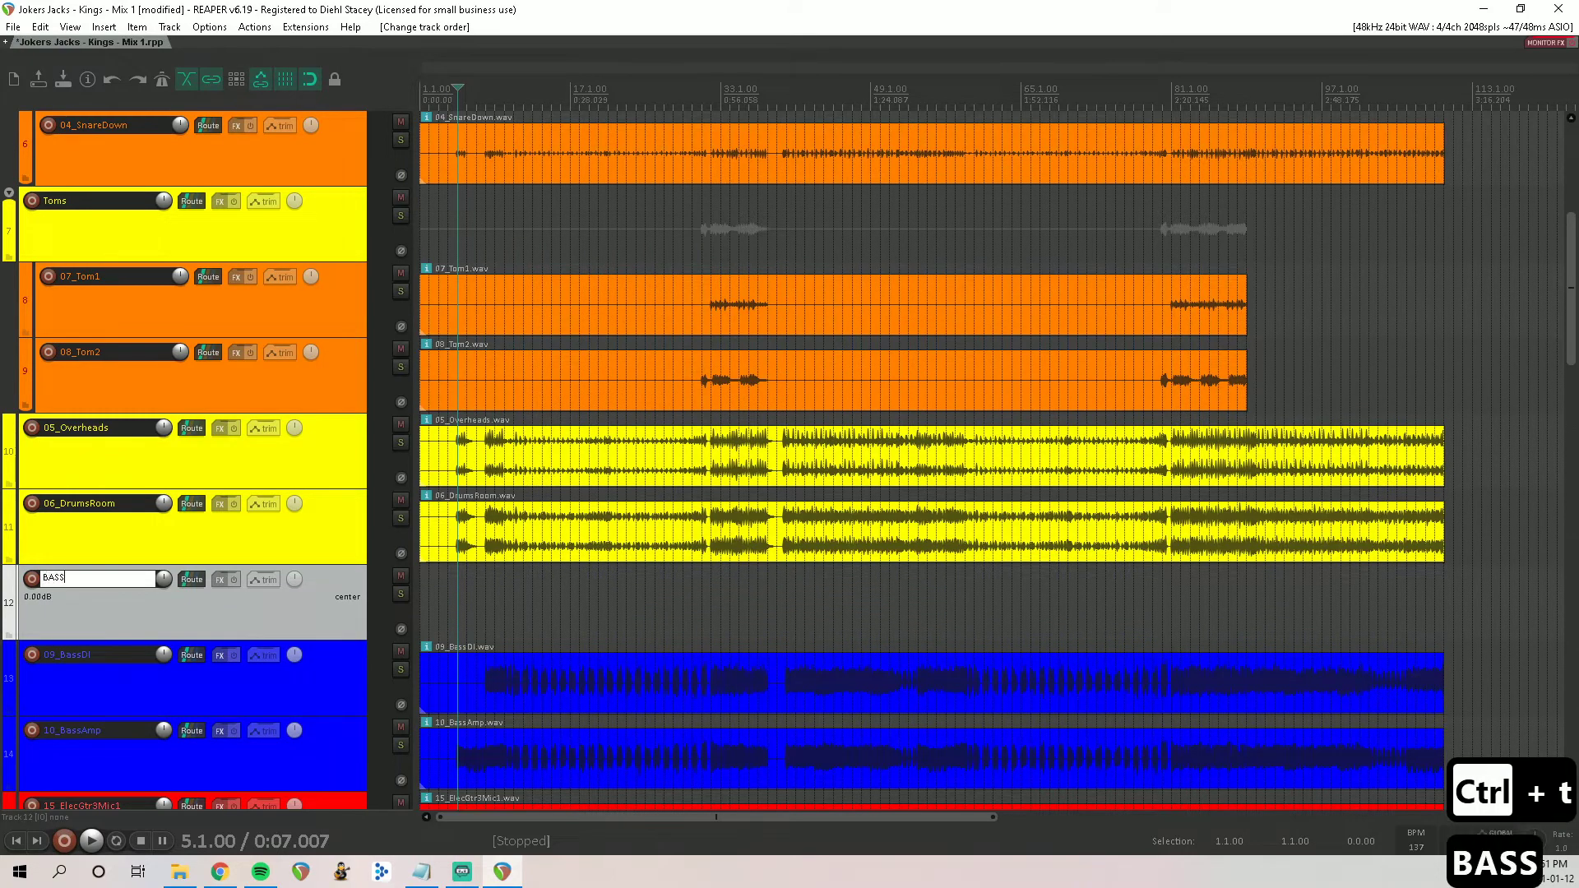
key("Return")
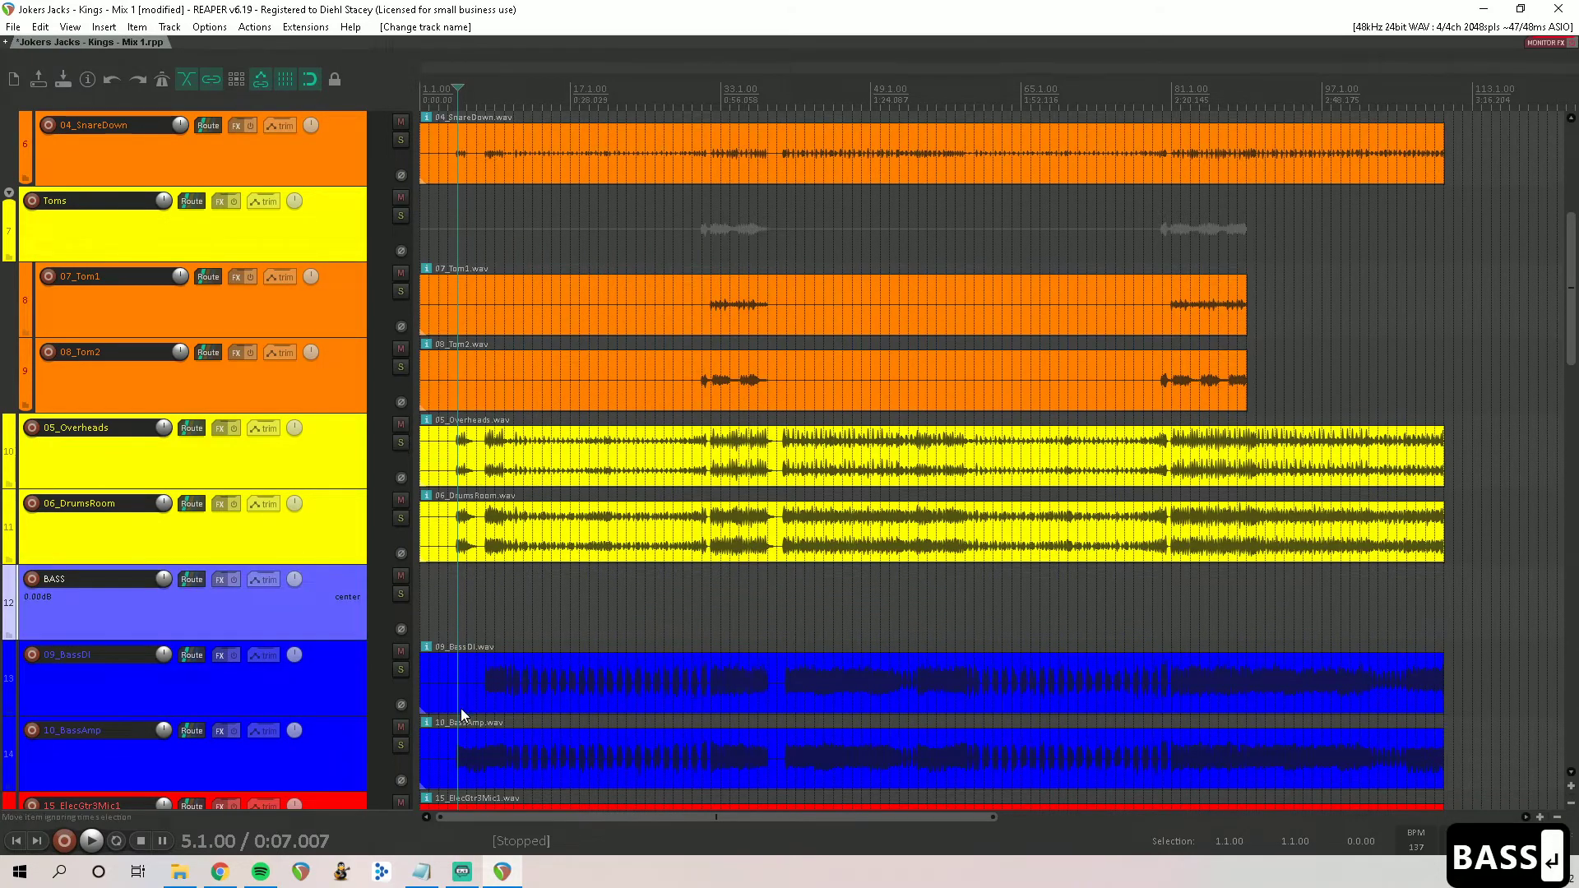
Step: Nest the 09_BassDI and 10_BassAmp tracks inside the BASS track as a folder
scroll(343, 606, "down", 2)
left_click(217, 544)
left_click(229, 600, "shift")
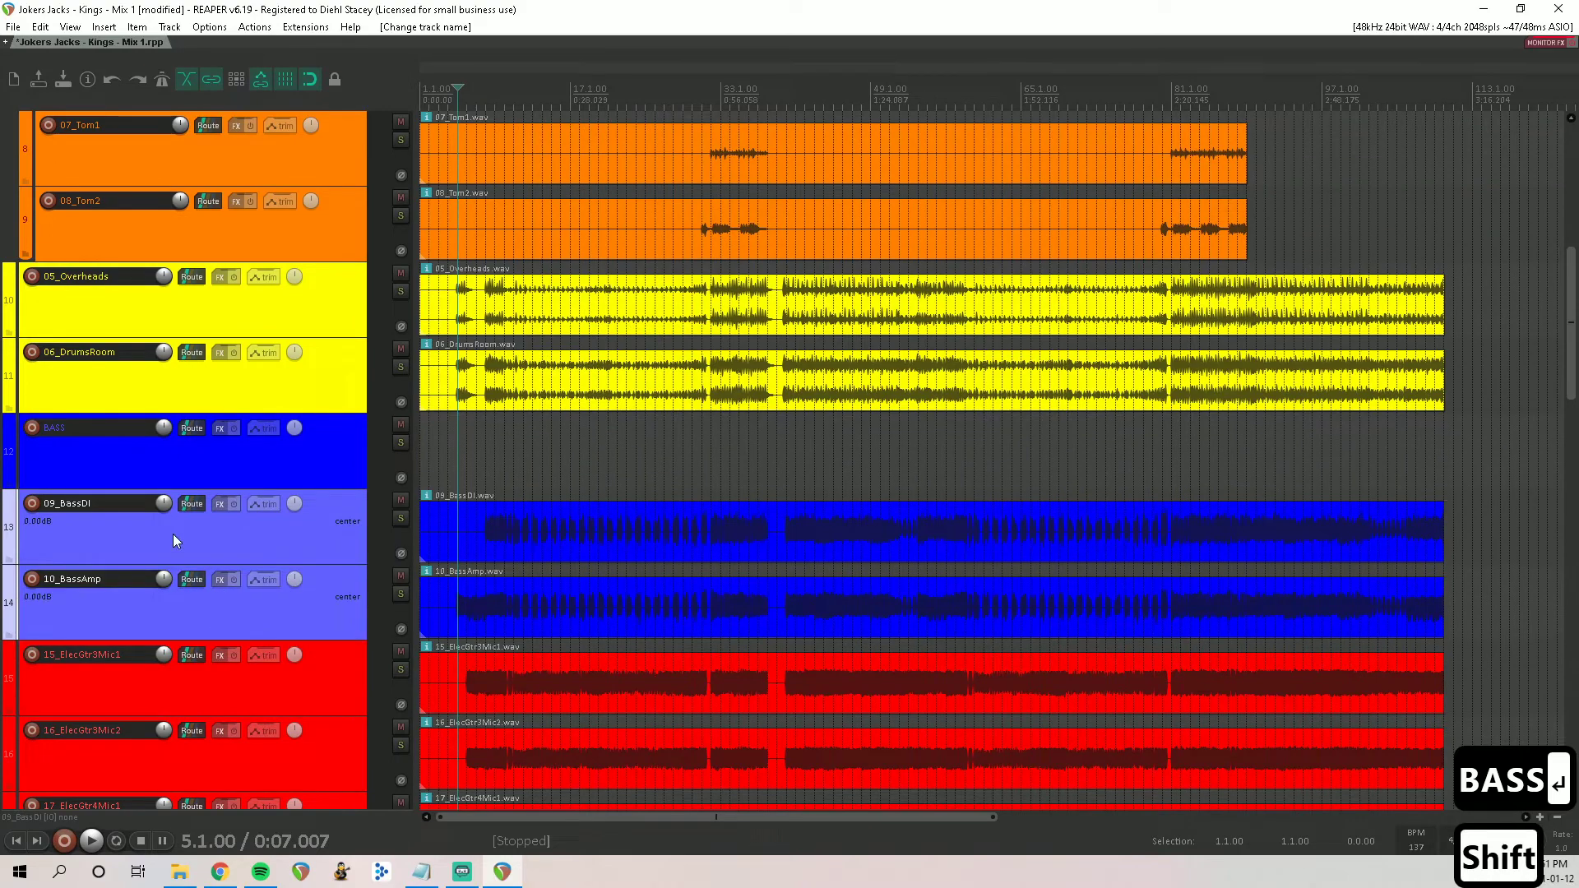
left_click_drag(163, 530, 197, 459)
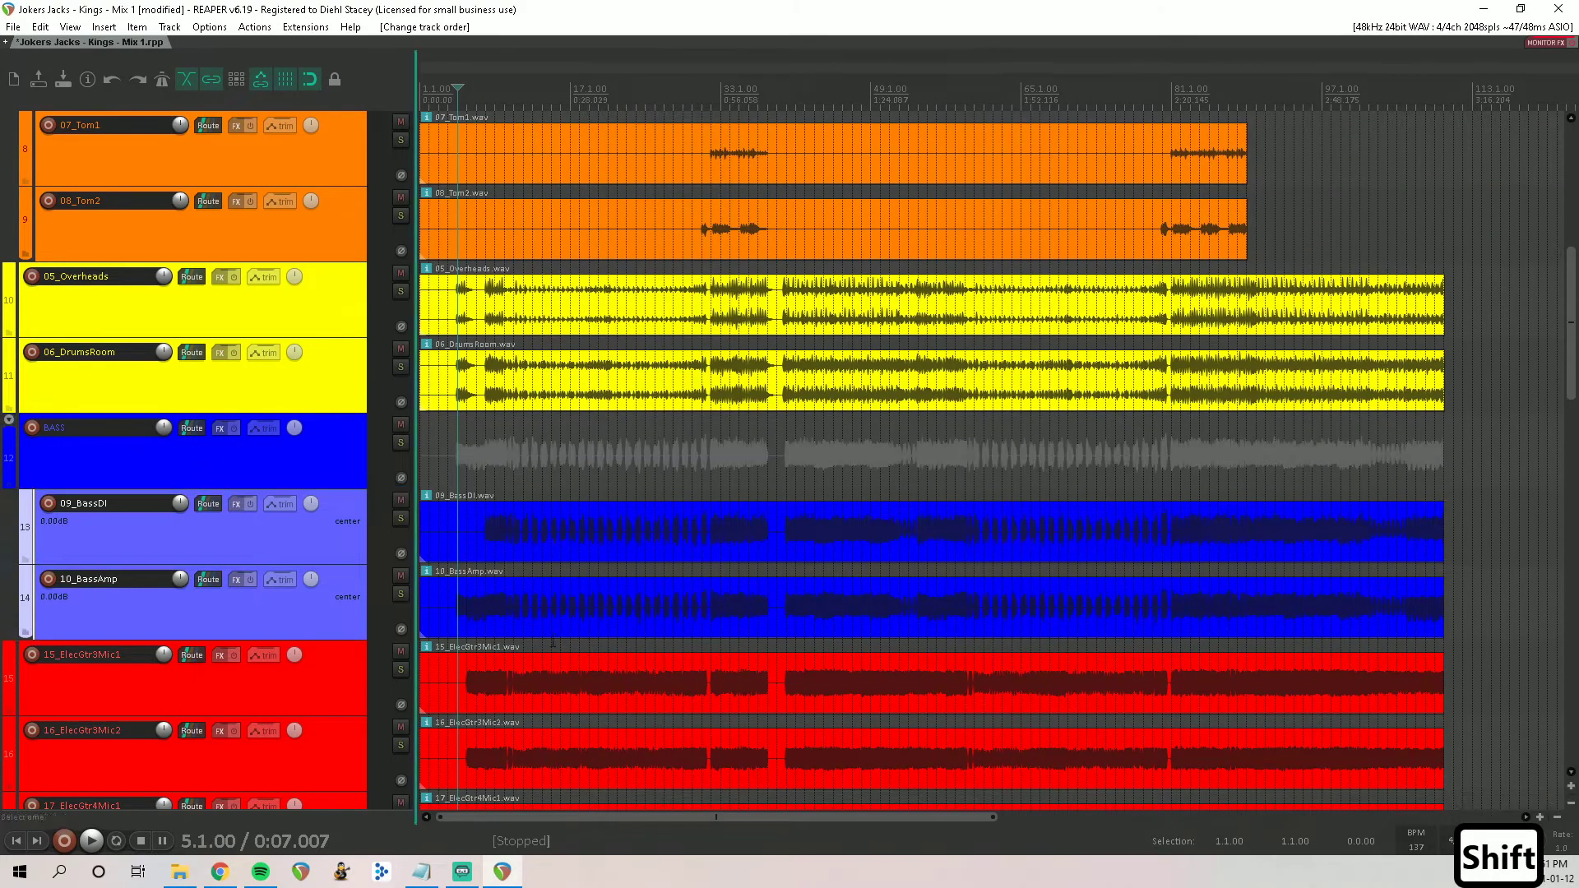
Step: Audition the 09_BassDI and 10_BassAmp tracks together in solo from bar 5, stop playback and clear the solos
scroll(783, 592, "up", 3)
scroll(903, 630, "up", 3)
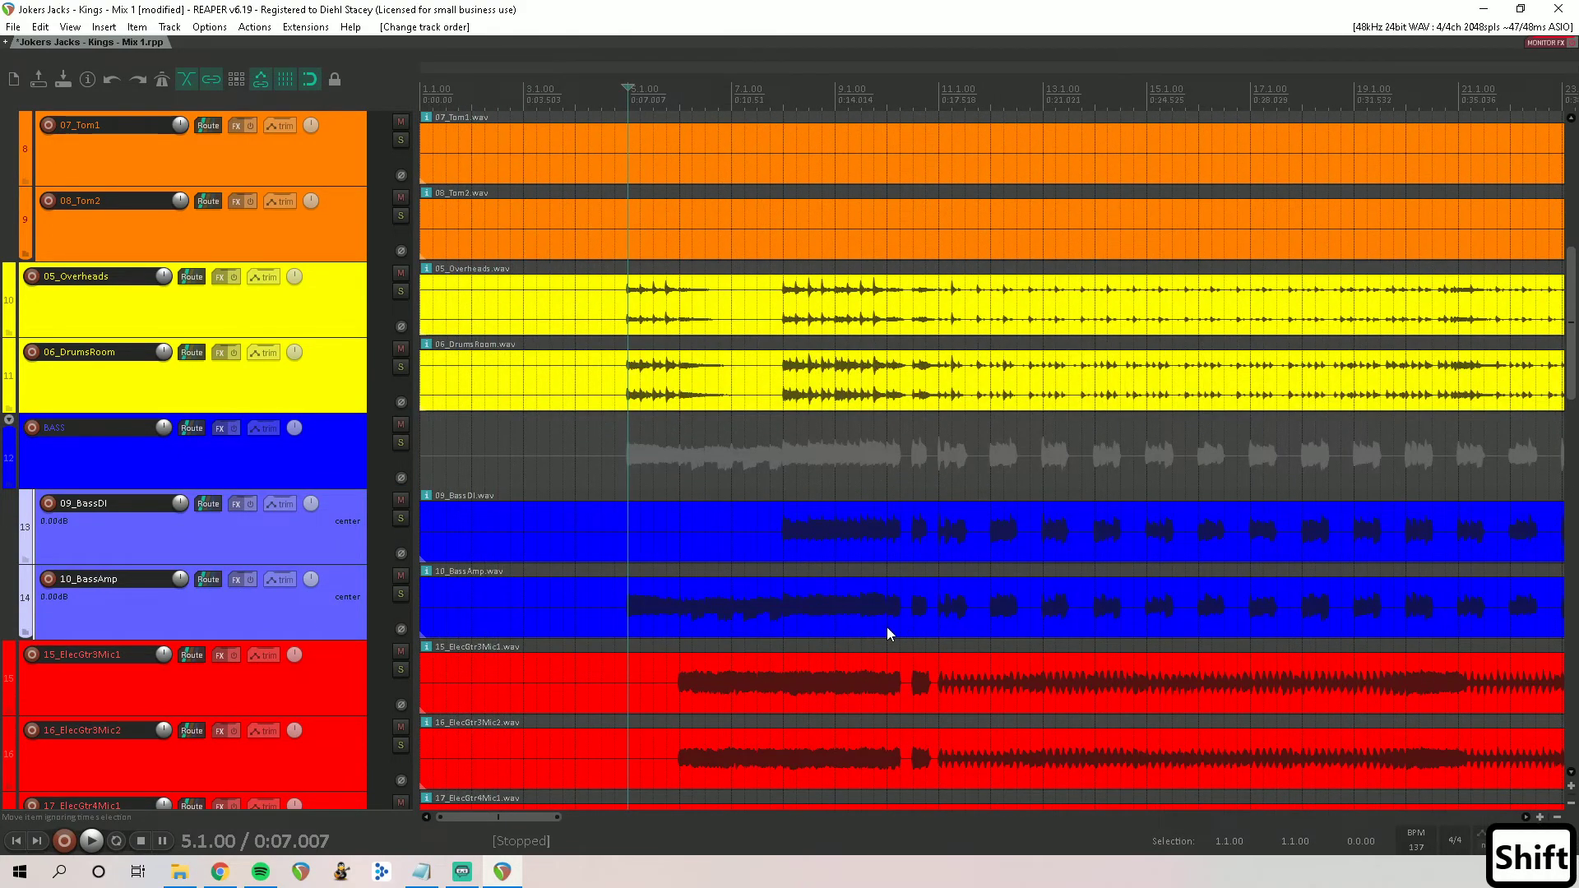
left_click(401, 593)
key("space")
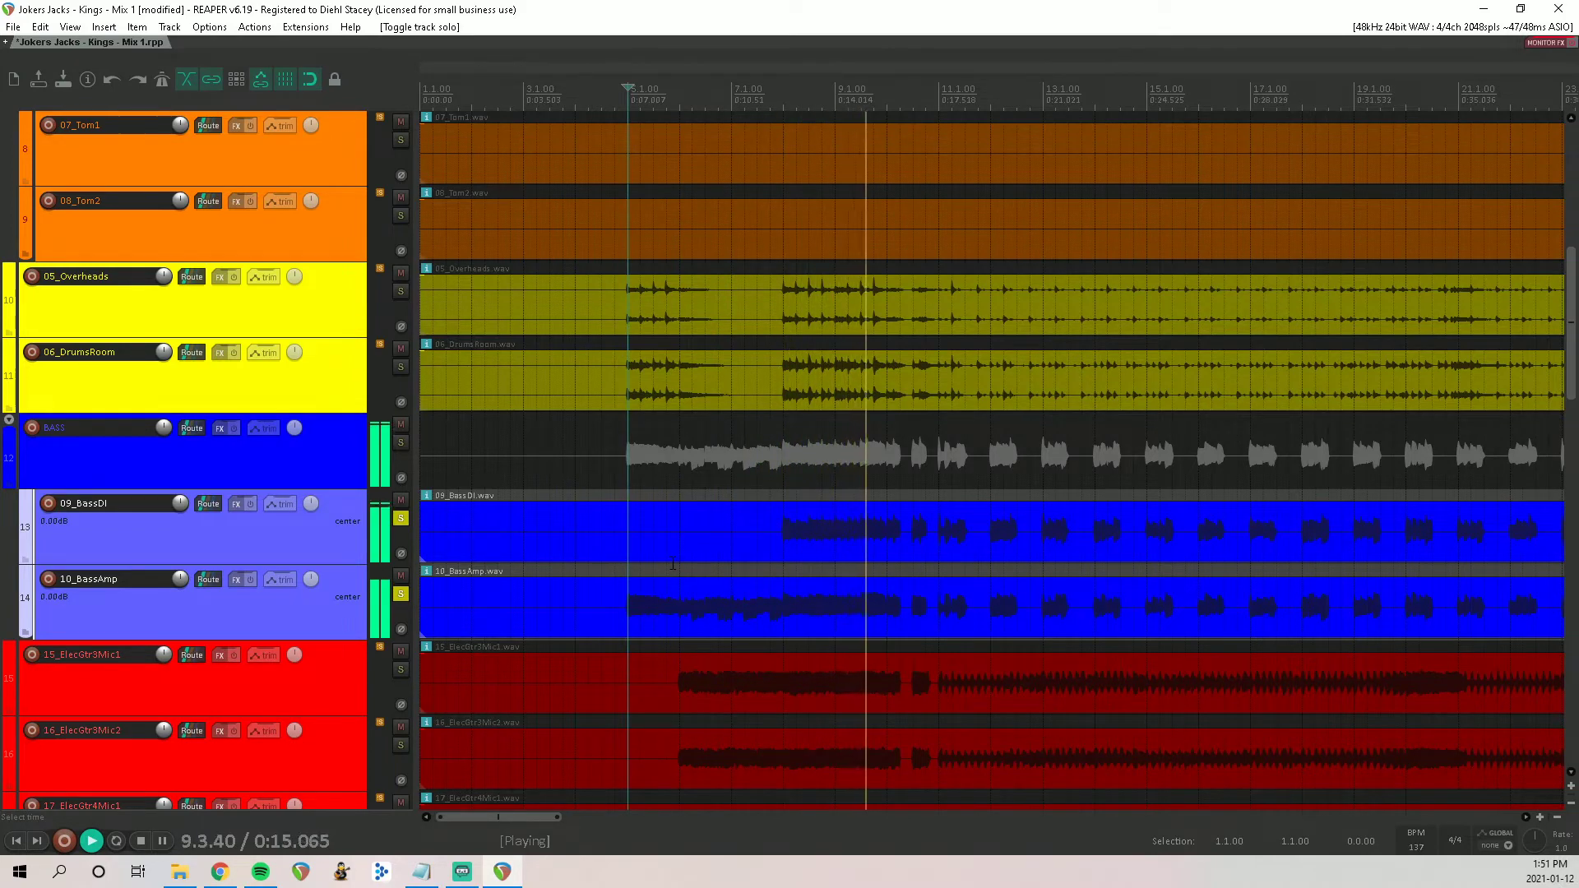
scroll(1045, 549, "down", 4)
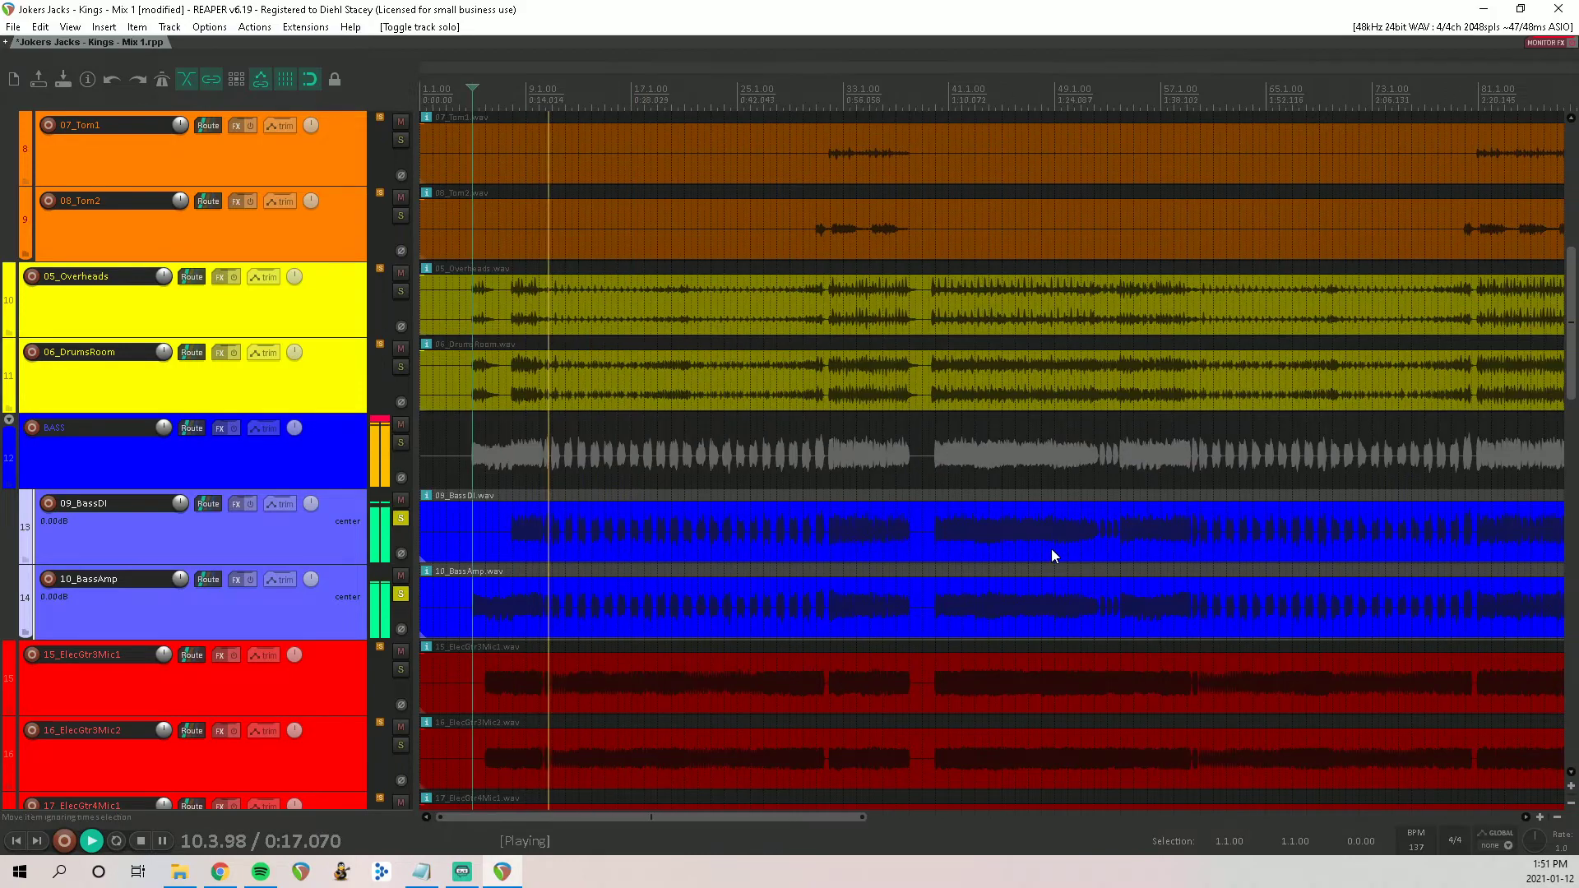
scroll(1046, 551, "down", 2)
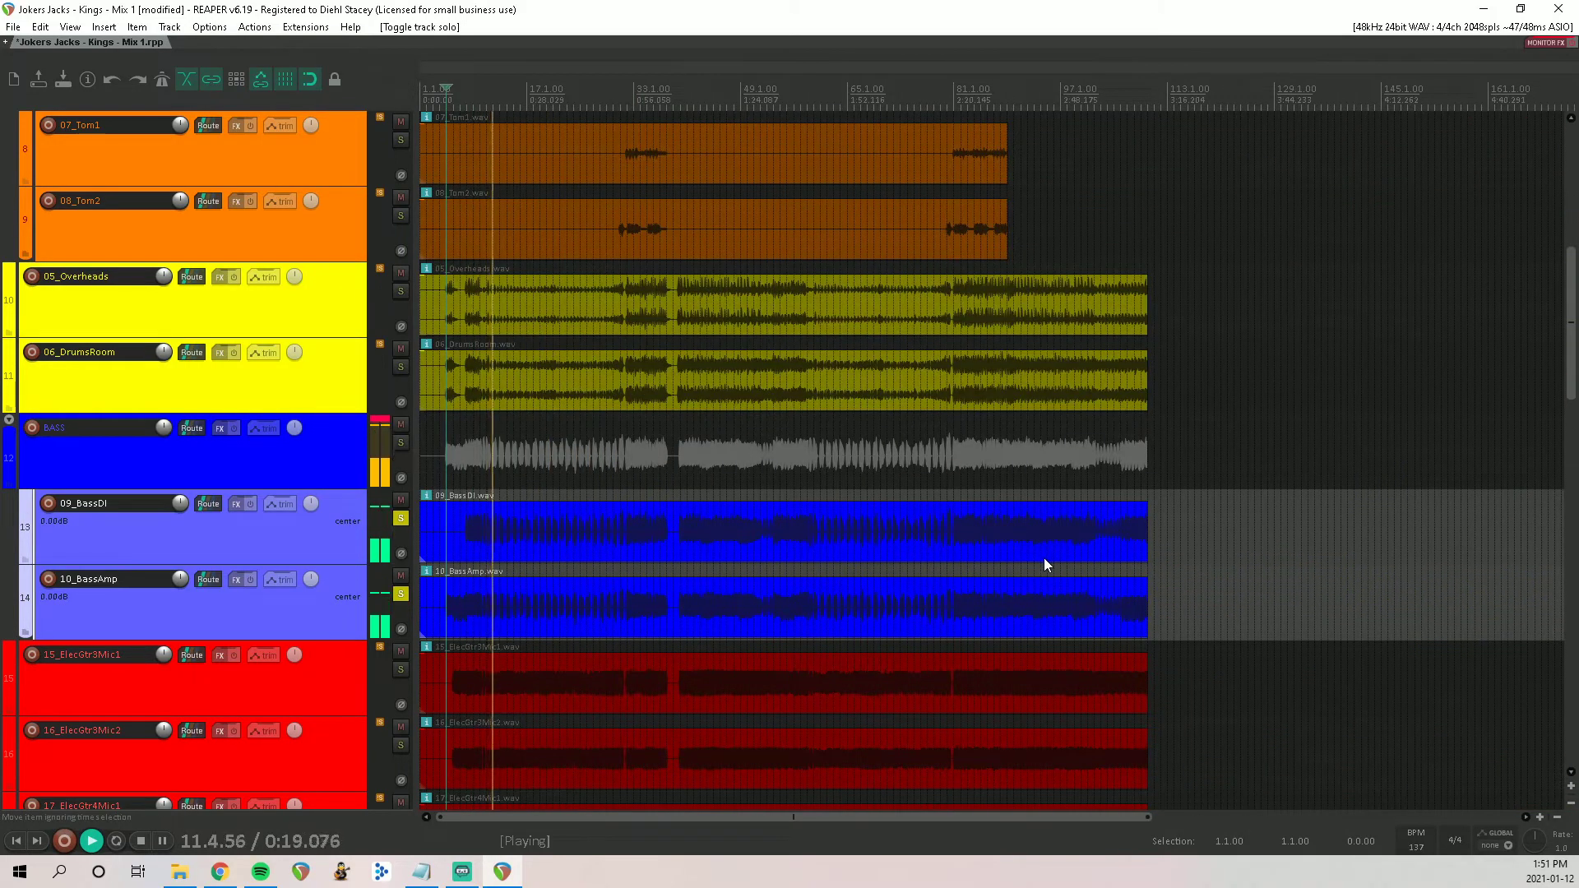
scroll(1044, 557, "up", 4)
key("space")
left_click(528, 483)
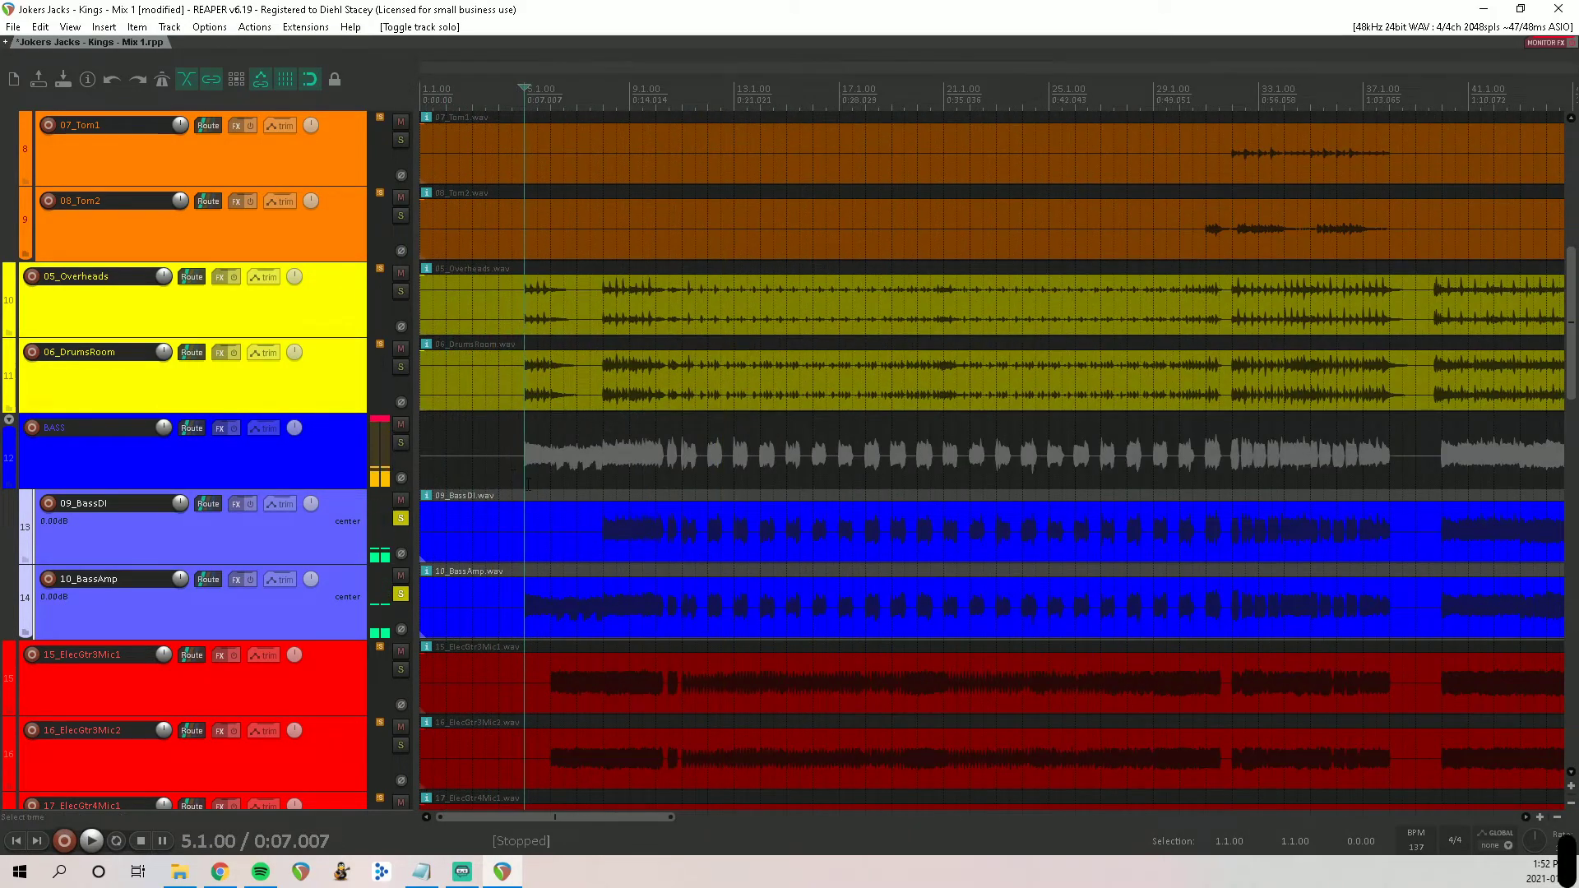
scroll(946, 481, "up", 4)
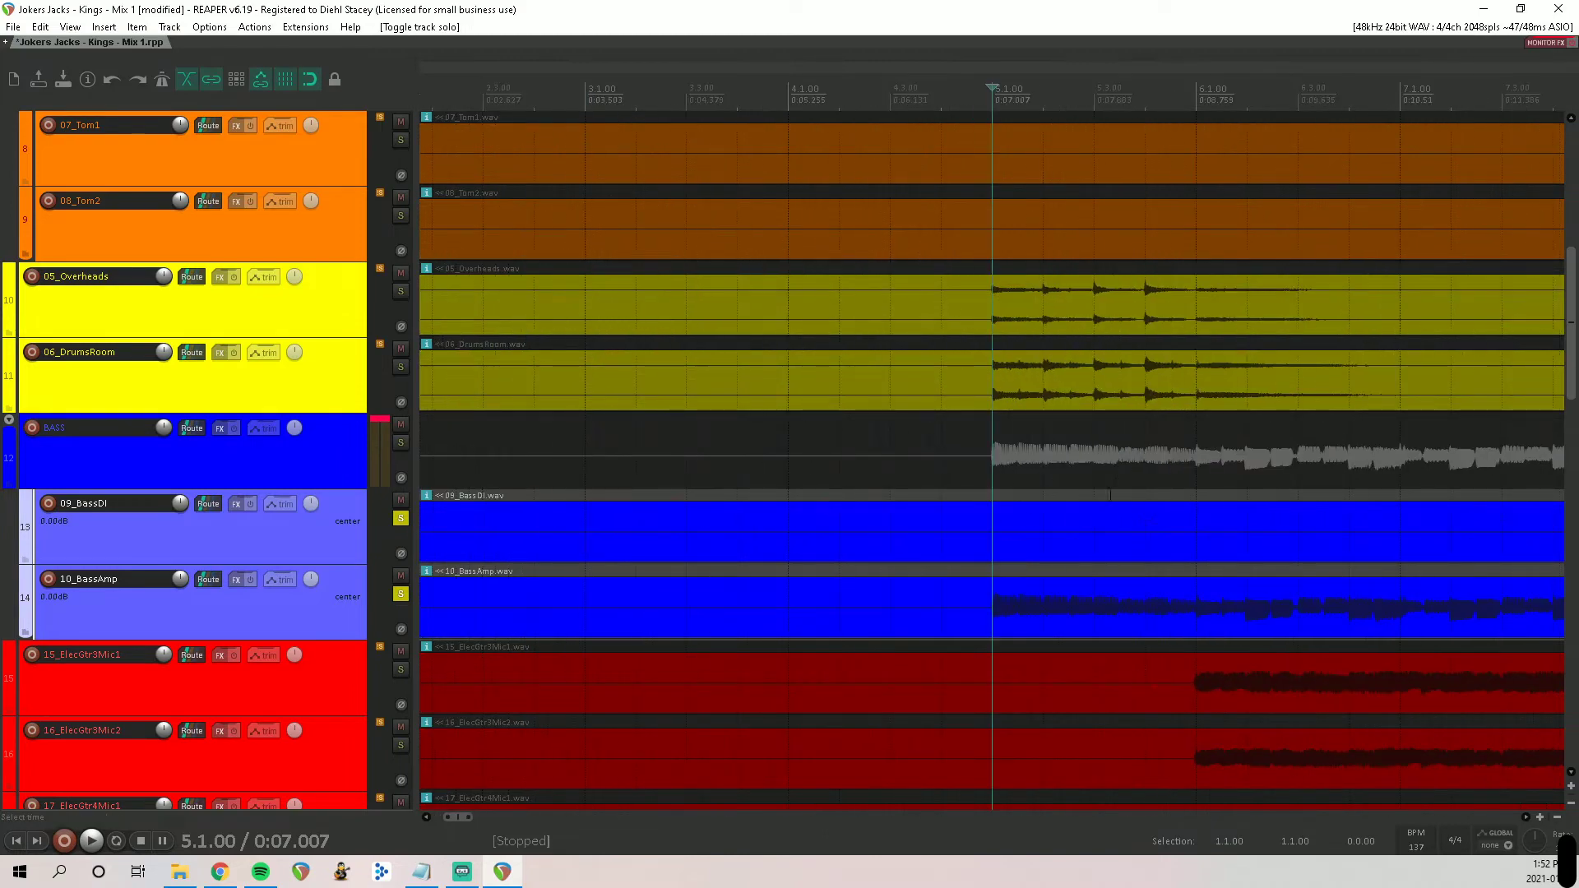
scroll(946, 481, "down", 2)
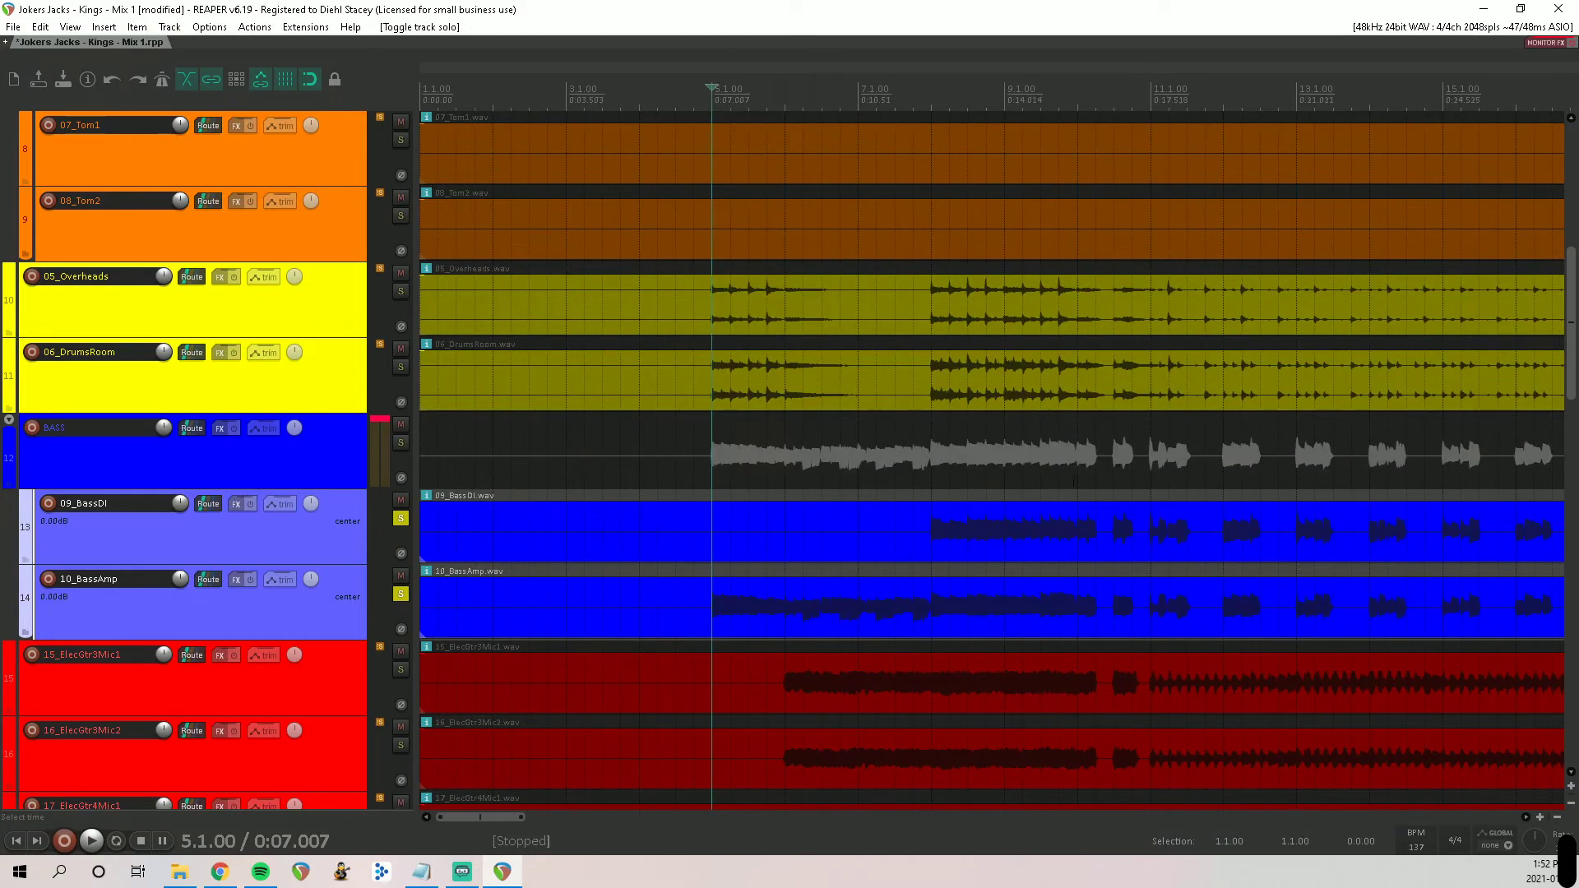
left_click(396, 518, "ctrl")
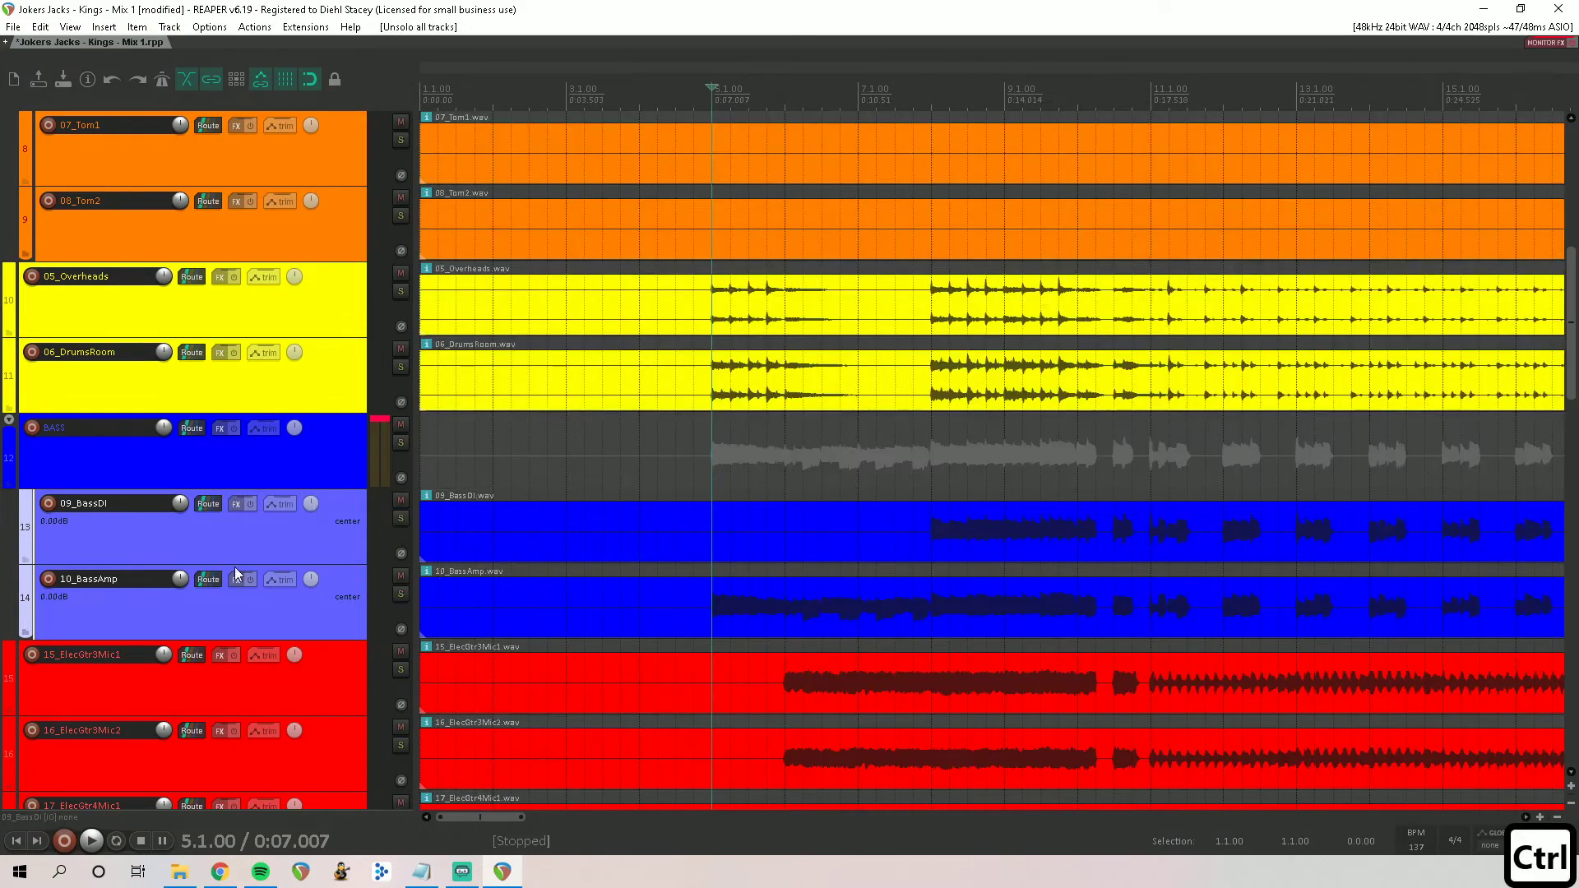
Step: Insert a new track directly above 15_ElecGtr3Mic1 and name it R1
scroll(234, 568, "down", 3)
left_click(305, 465)
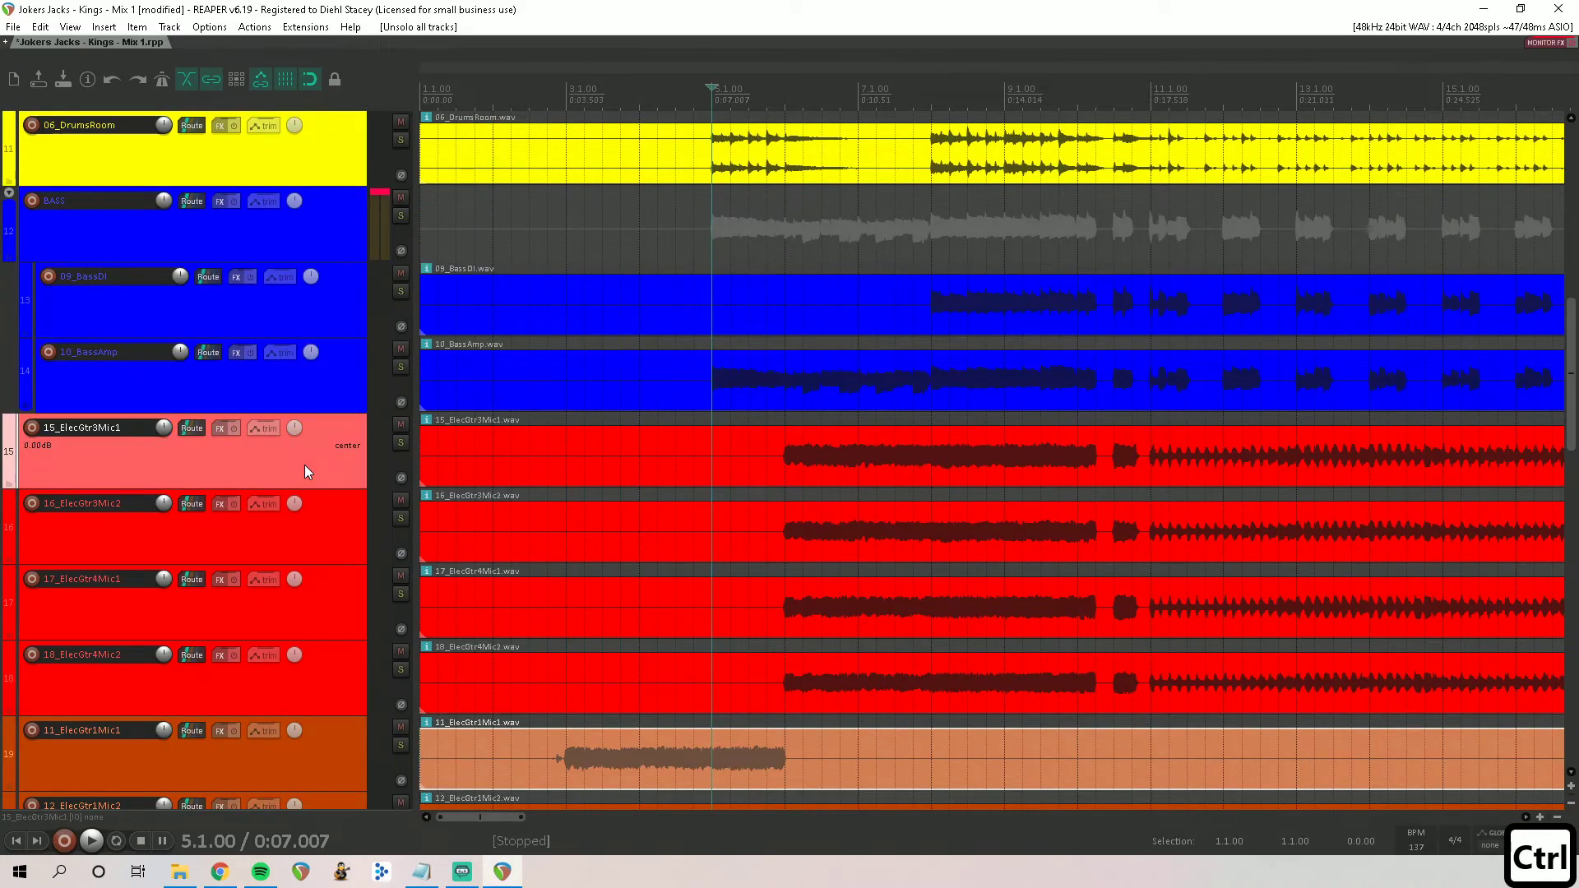
key("ctrl+t")
left_click_drag(247, 531, 48, 431)
double_click(48, 429)
key("shift")
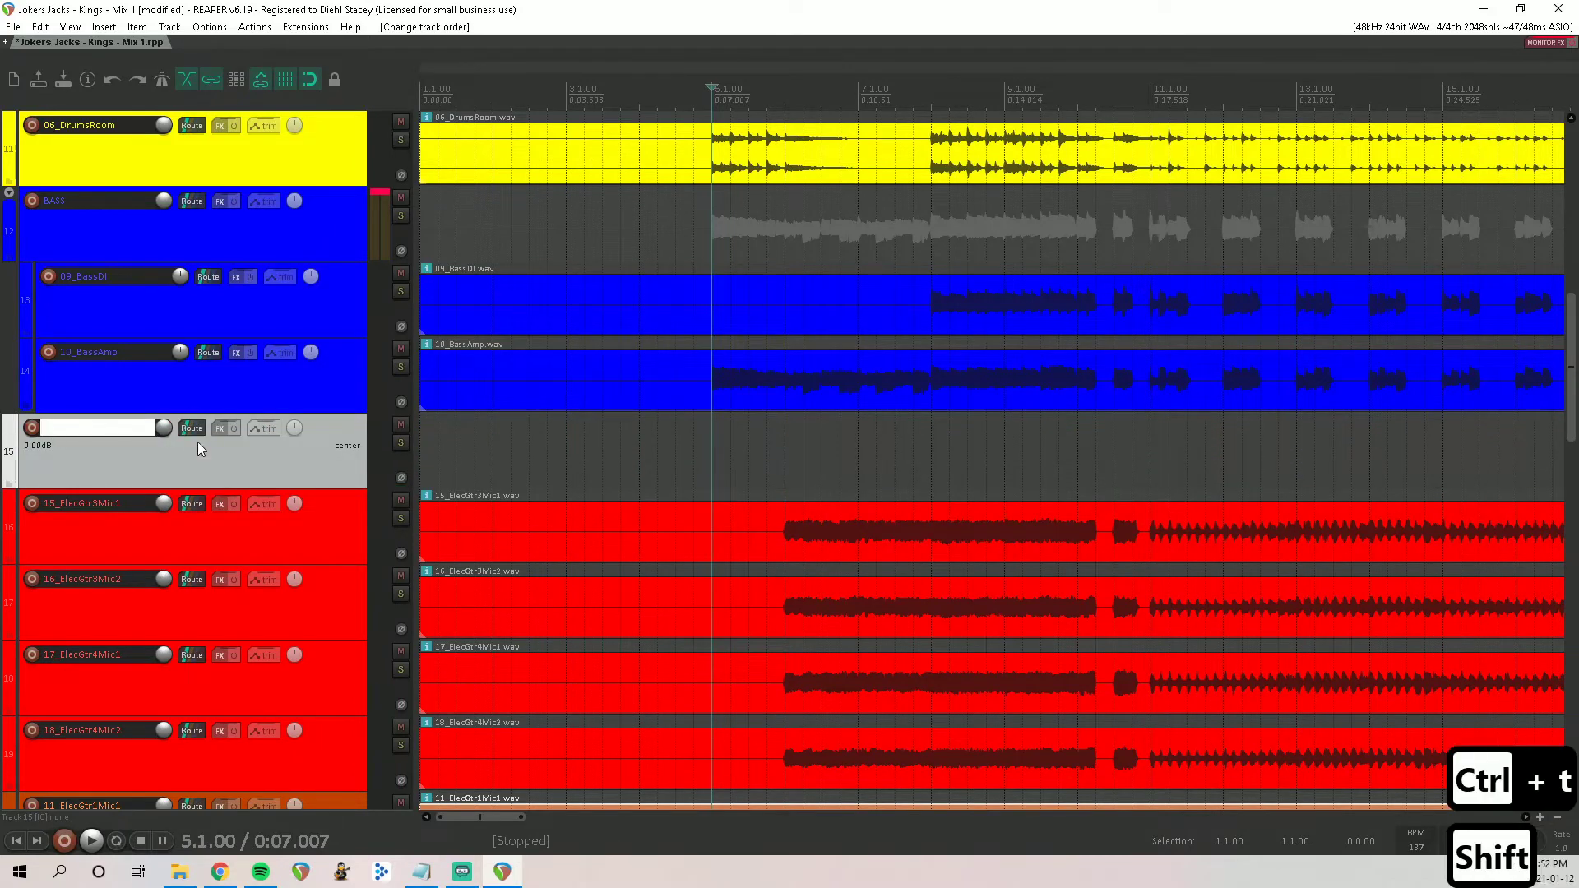
type("r1")
key("BackSpace")
key("BackSpace")
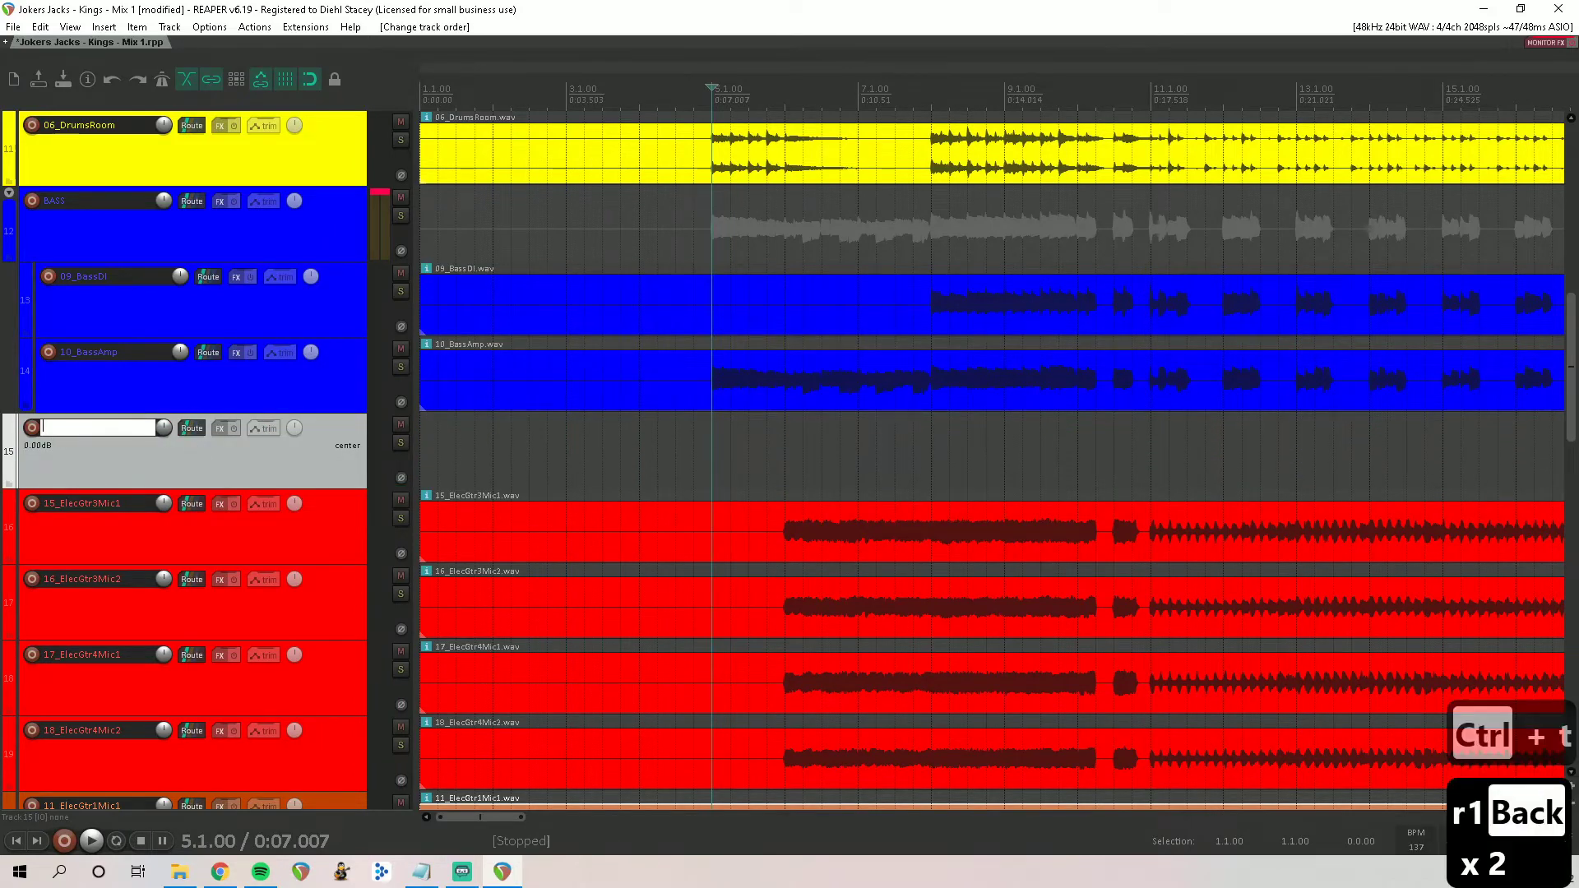
type("R1")
key("Return")
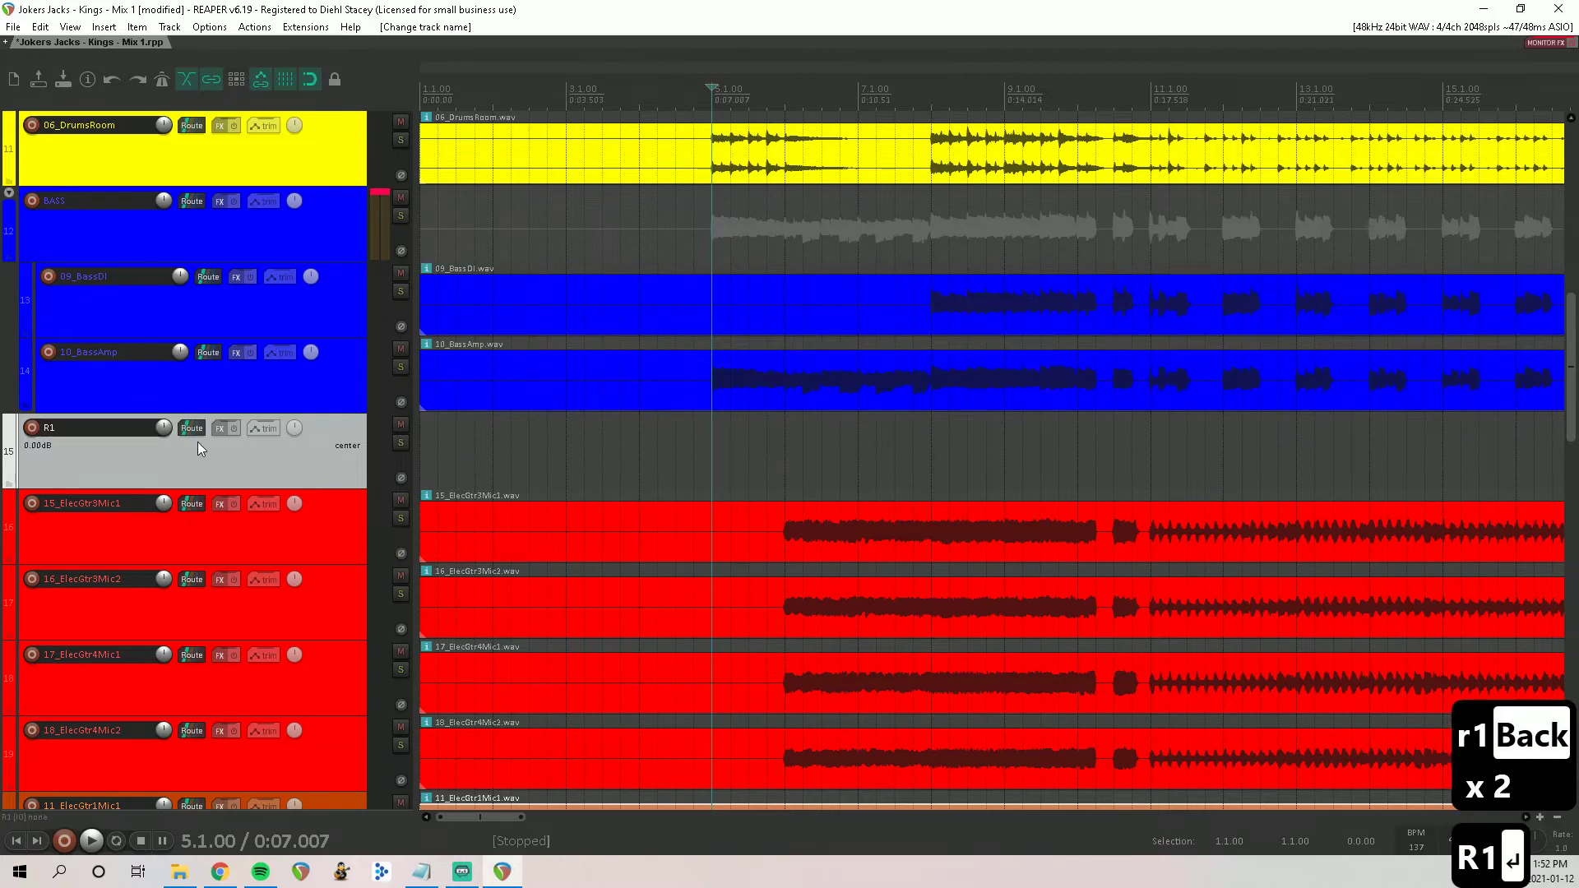
Step: Nest the four tracks from 15_ElecGtr3Mic1 through 18_ElecGtr4Mic2 inside the R1 track as a folder
left_click(134, 514)
left_click(151, 765, "shift")
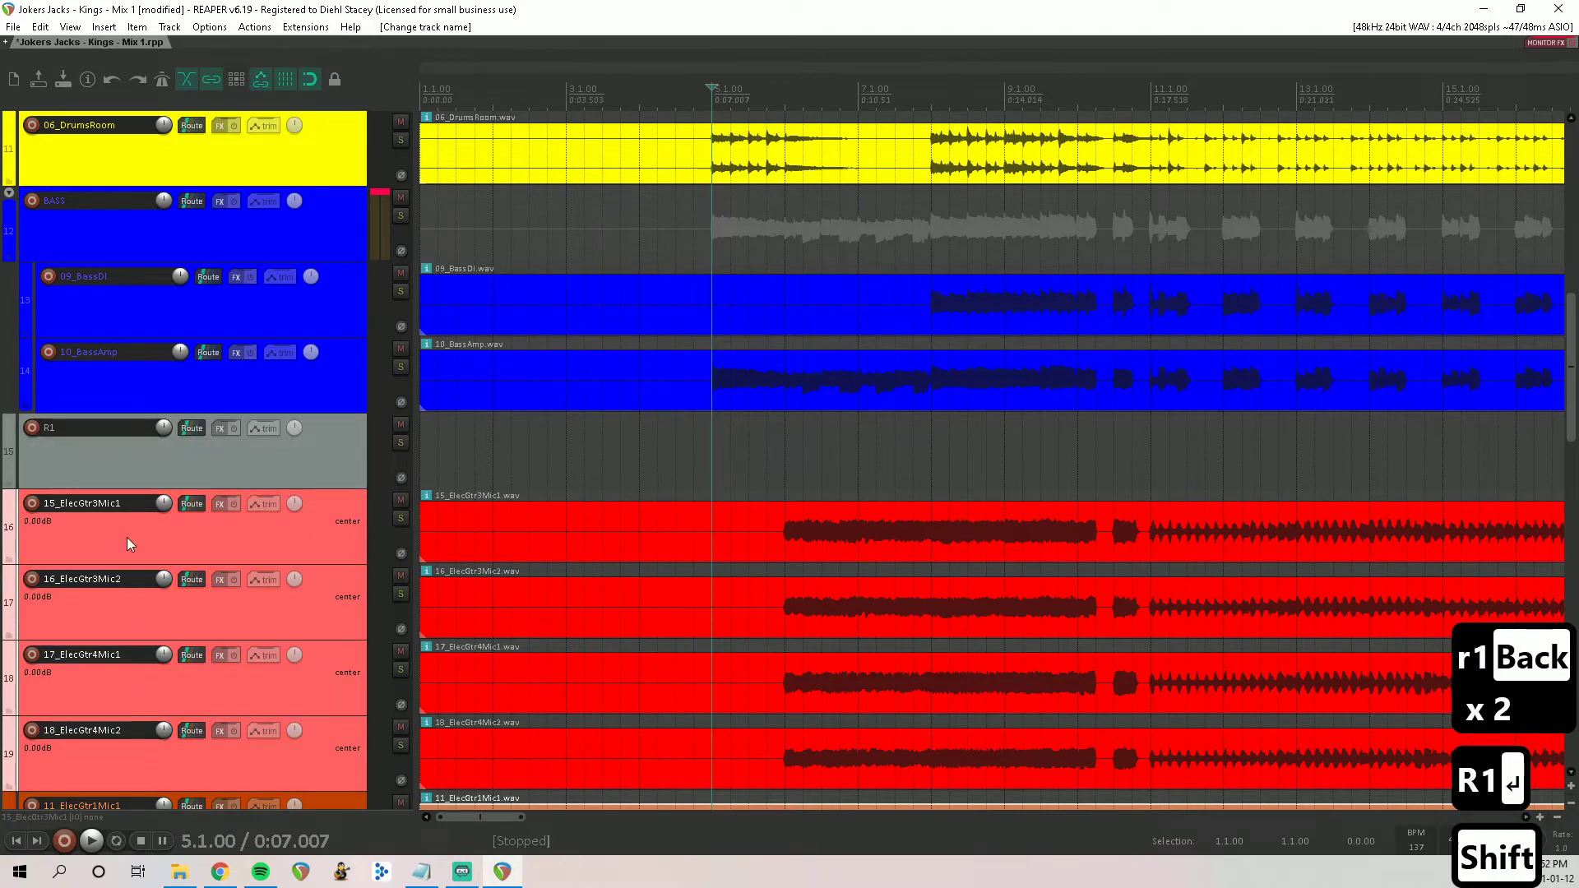
left_click_drag(129, 540, 186, 451)
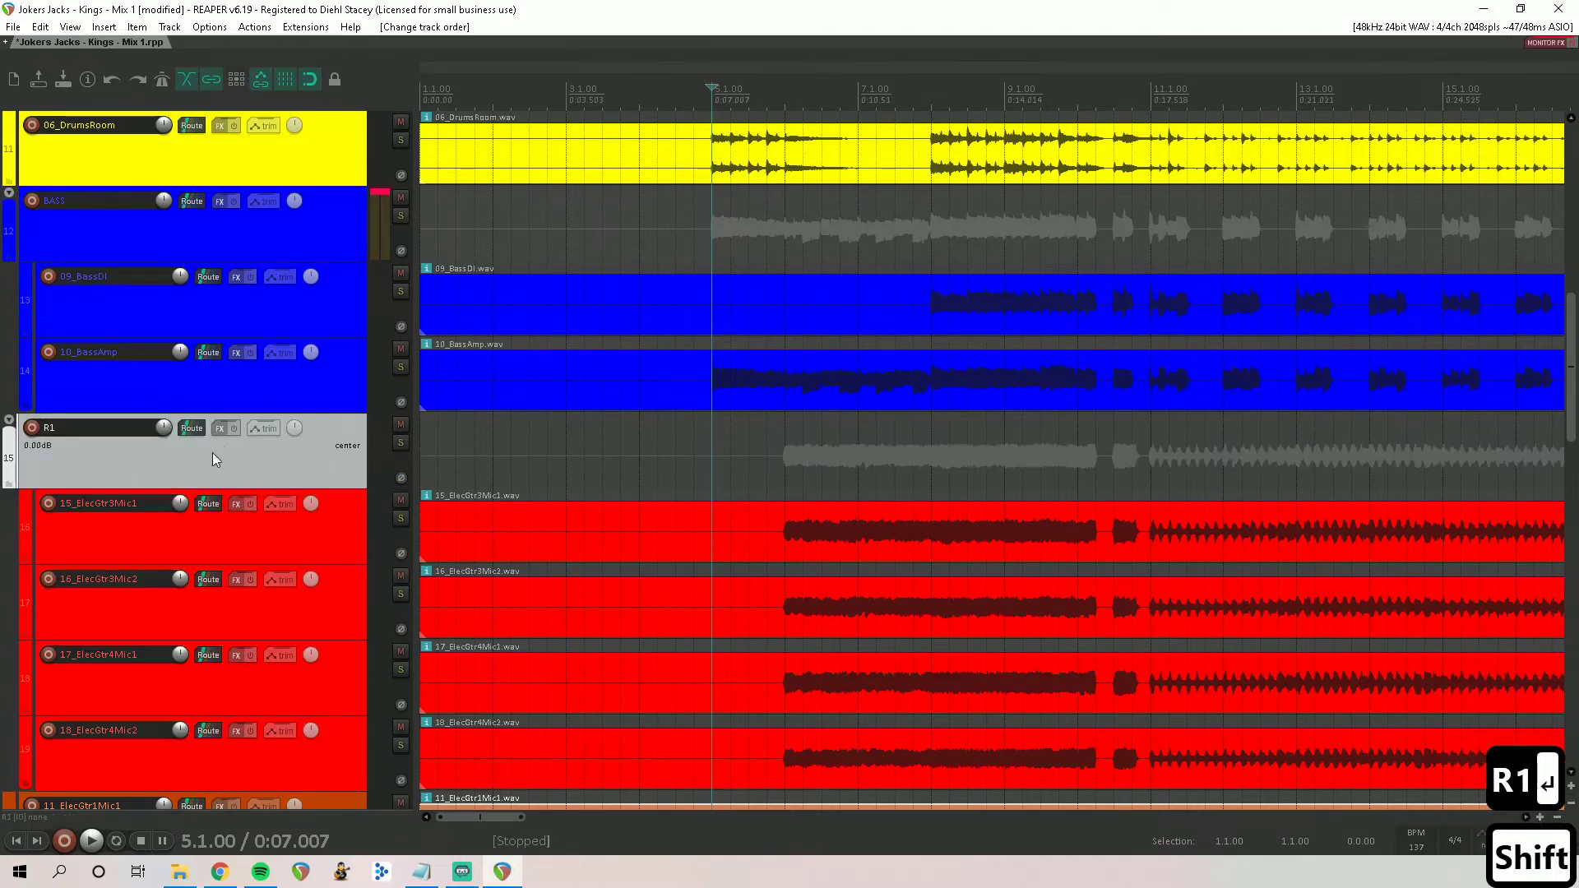
Step: Give the R1 folder track a custom pure red track color matching its child tracks
right_click(212, 459)
mouse_move(372, 673)
left_click(570, 663)
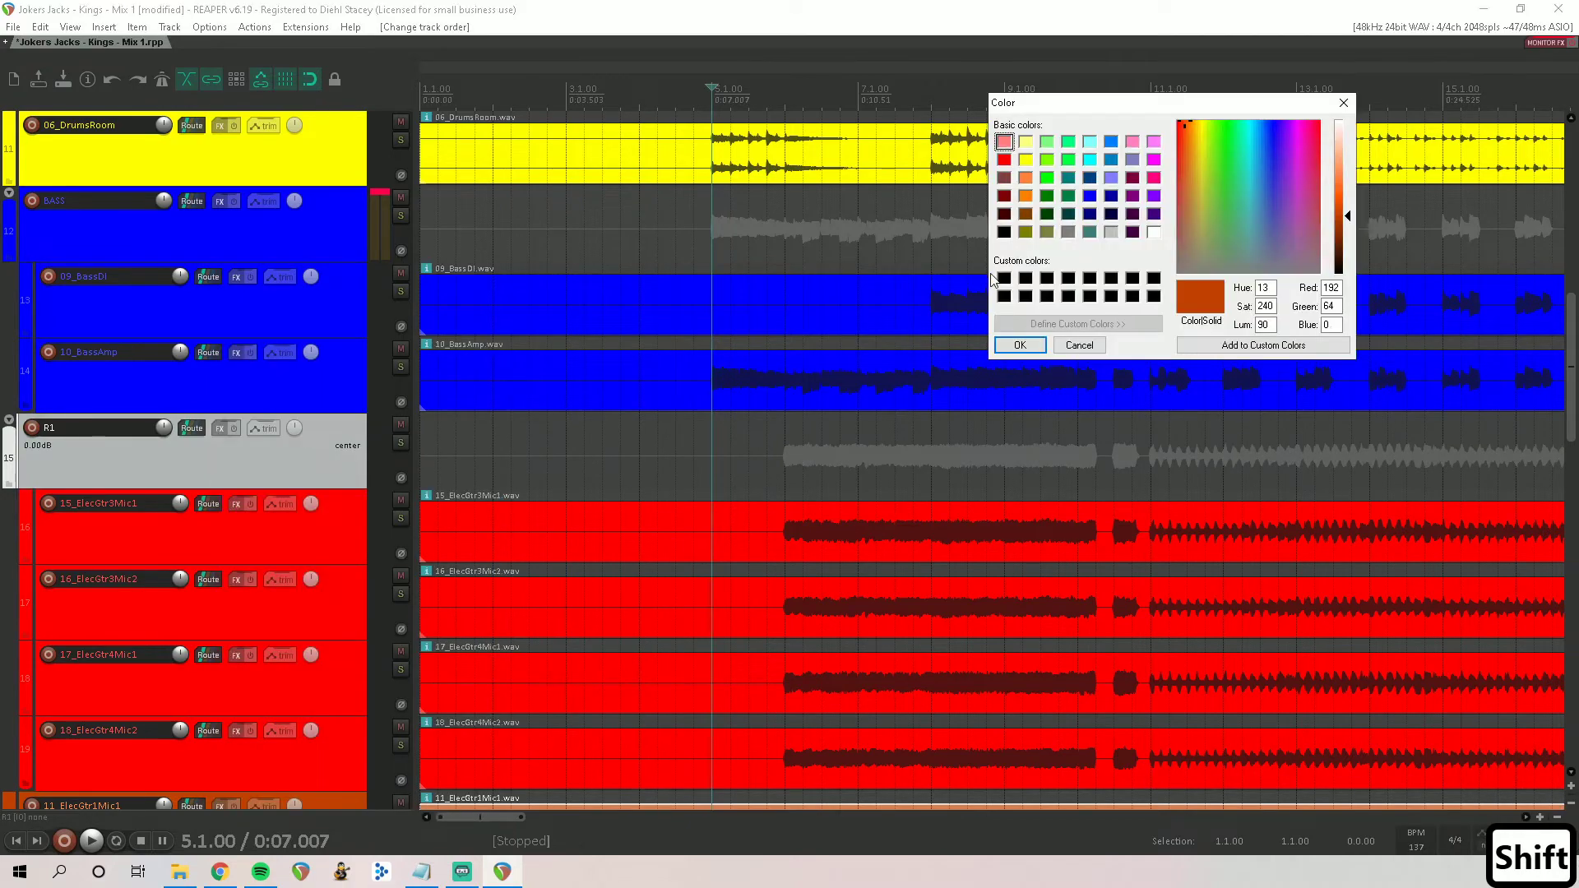
left_click(1004, 160)
left_click(1020, 344)
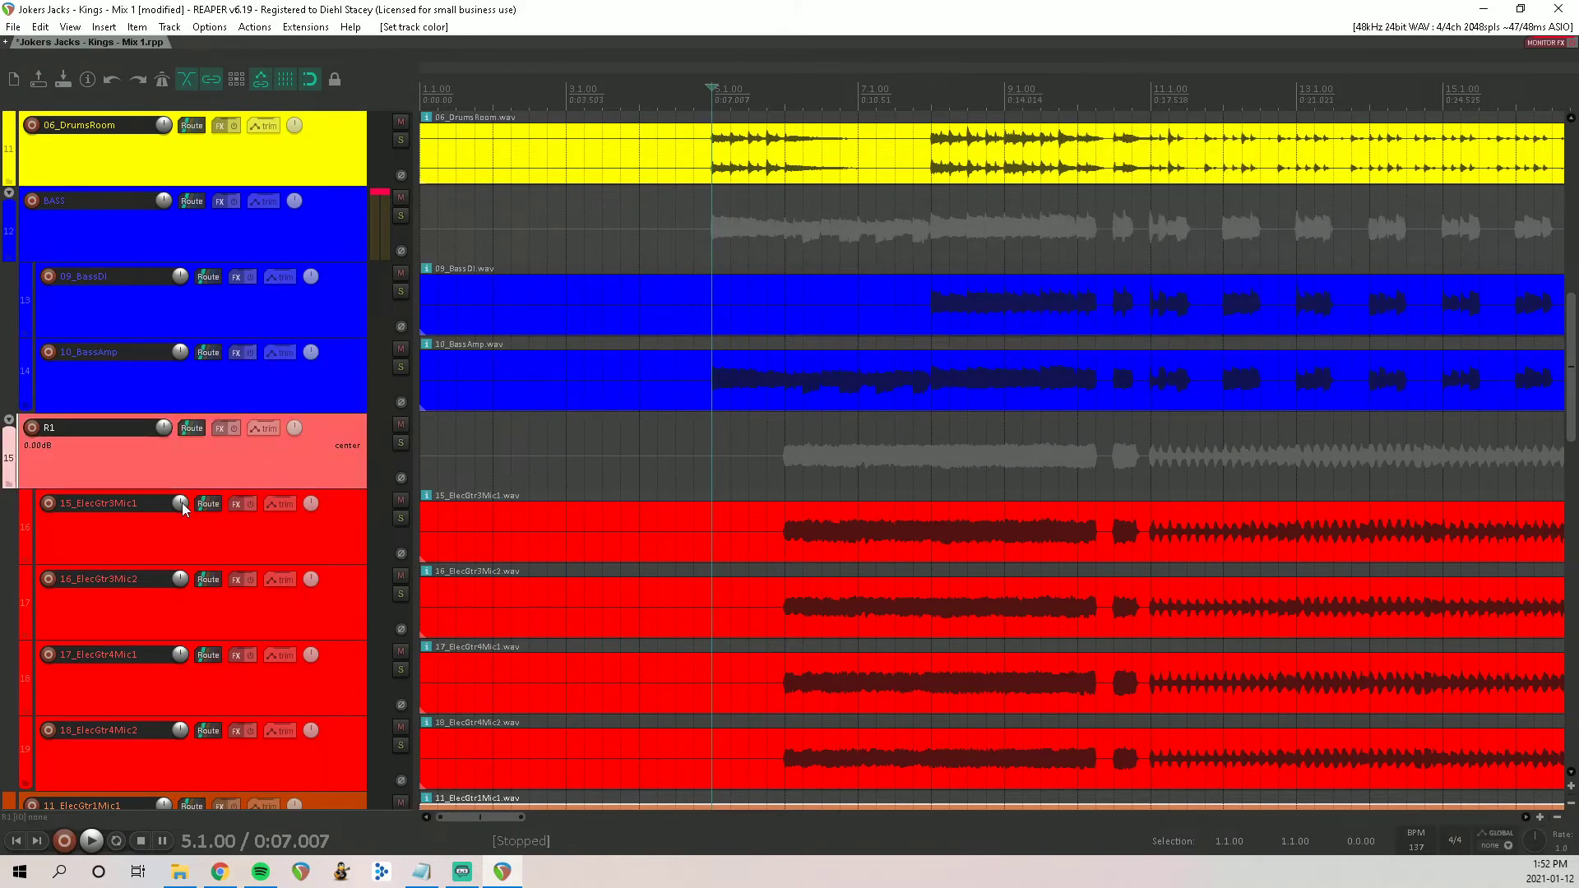
Step: Insert a new track directly above 11_ElecGtr1Mic1, outside the R1 folder
scroll(181, 501, "down", 4)
left_click(171, 544)
key("ctrl+t")
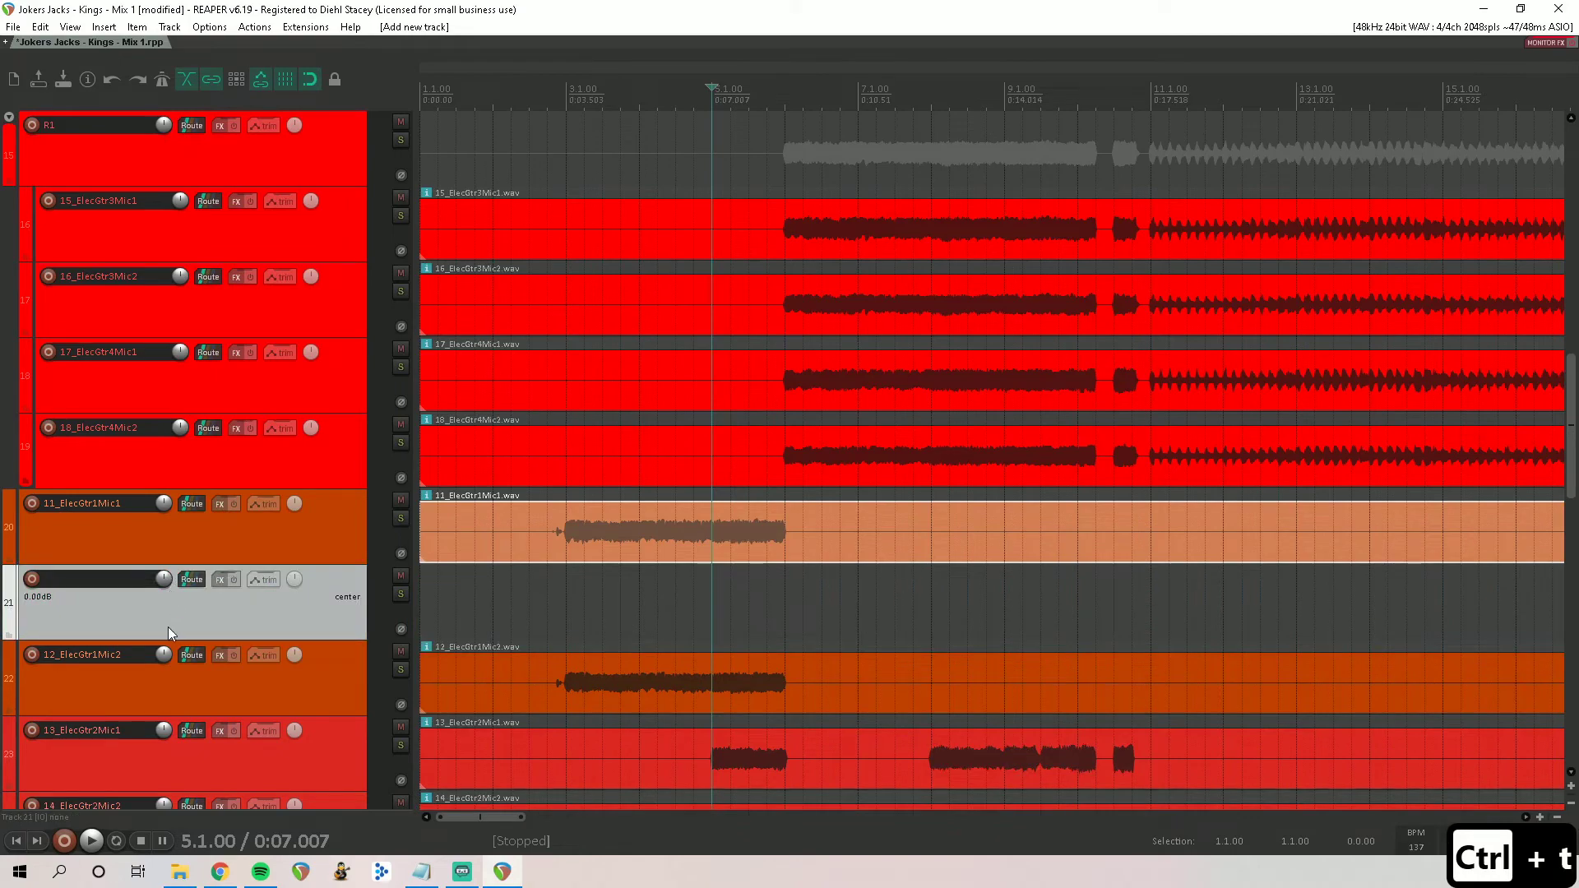
left_click_drag(168, 627, 124, 504)
double_click(88, 505)
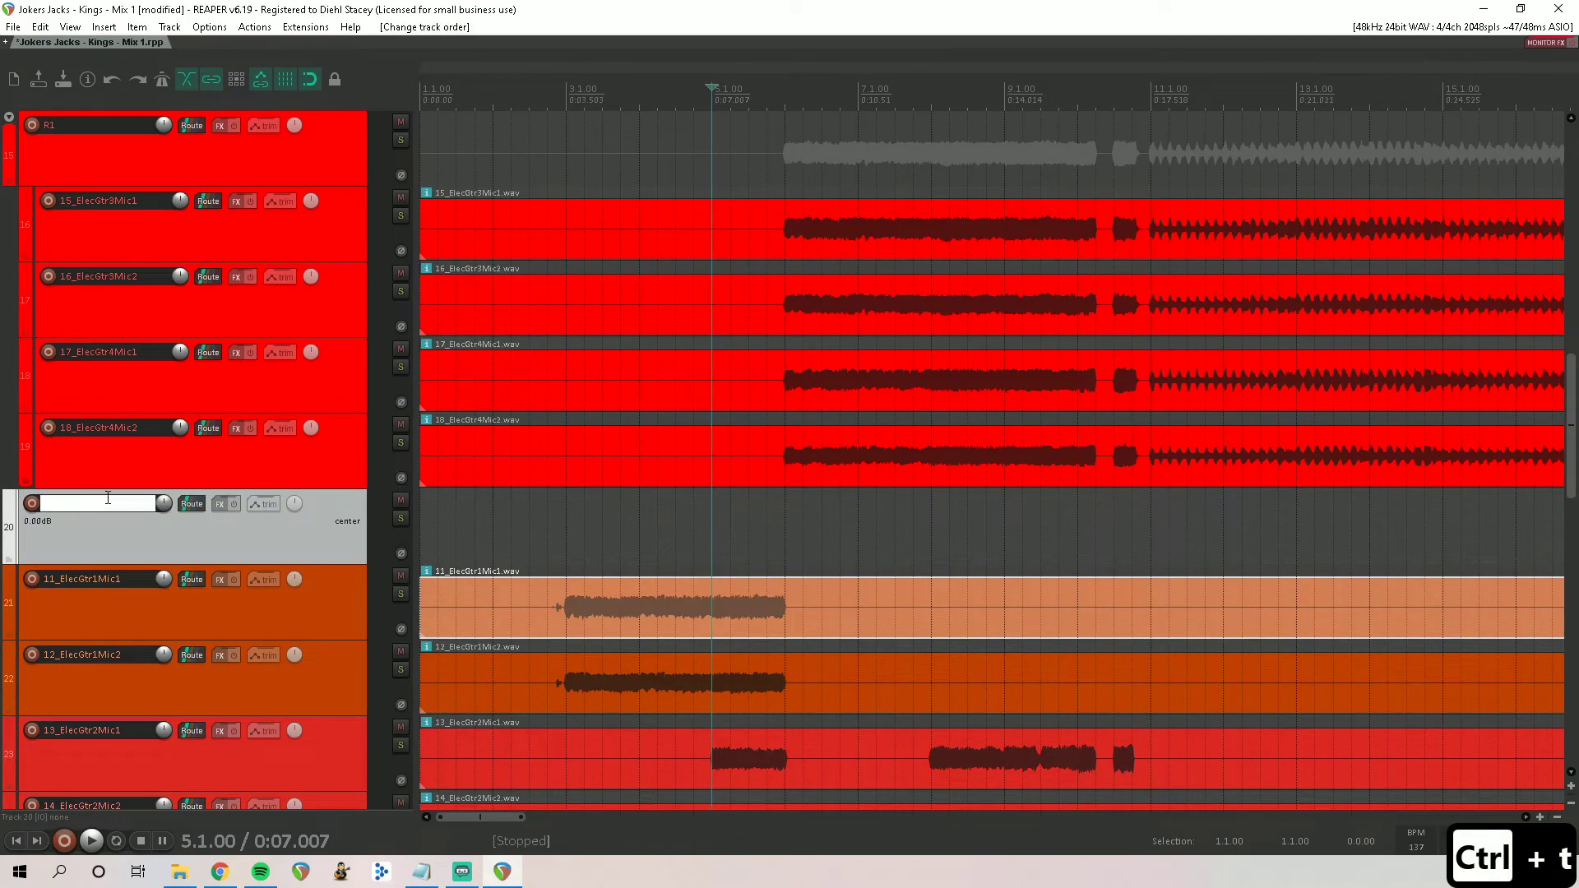
Step: Audition the 11_ElecGtr1Mic1 track briefly in solo, stop playback and clear its solo
scroll(851, 605, "down", 5)
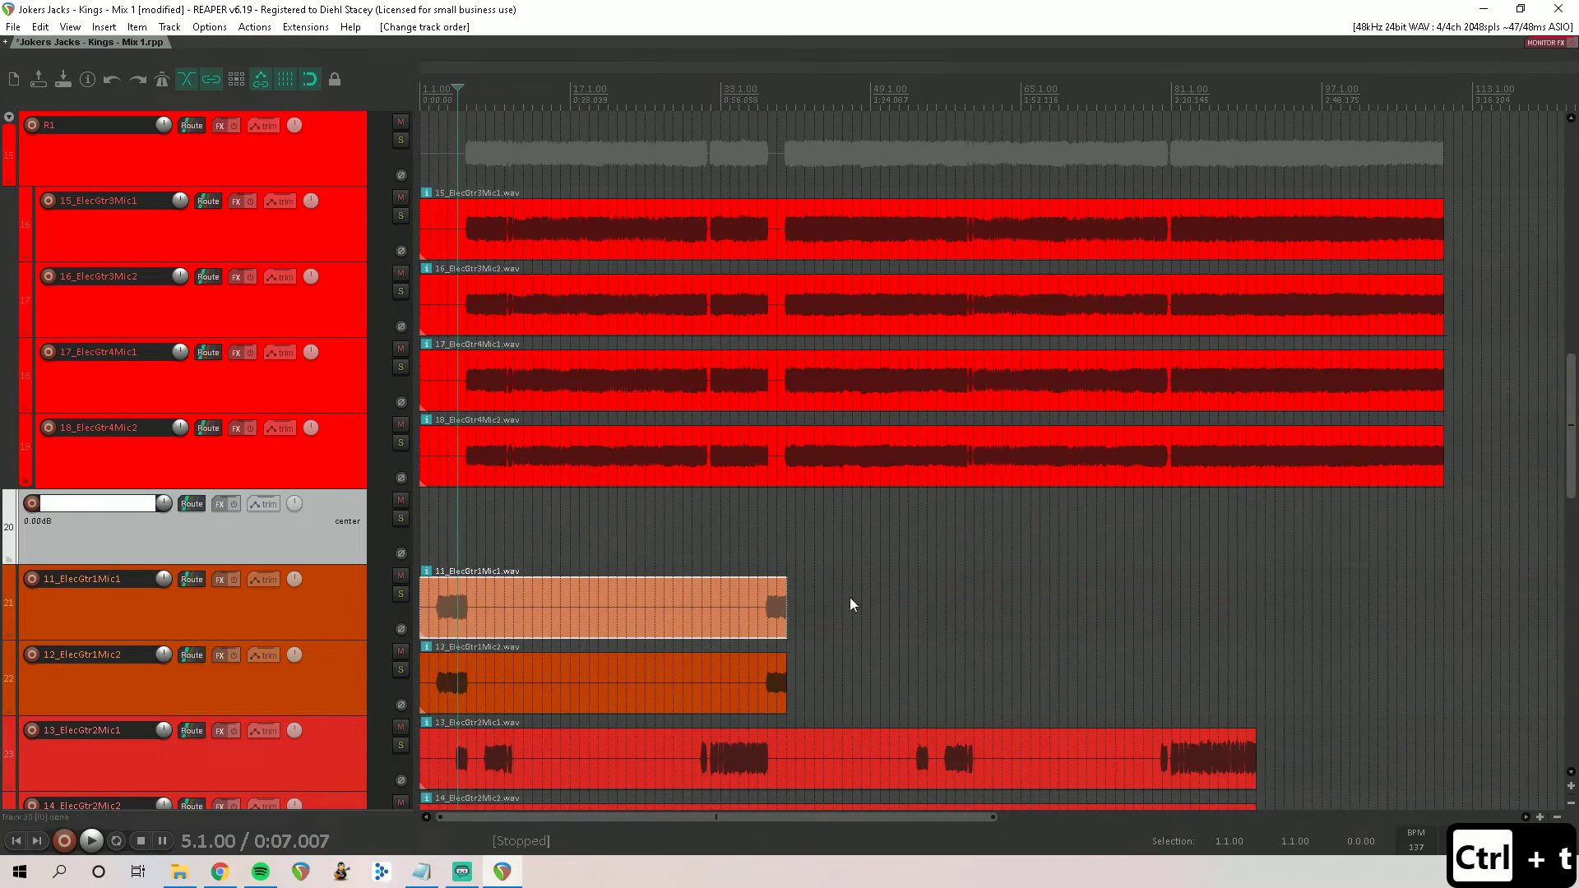
left_click(402, 594)
key("space")
key("space")
left_click(401, 594)
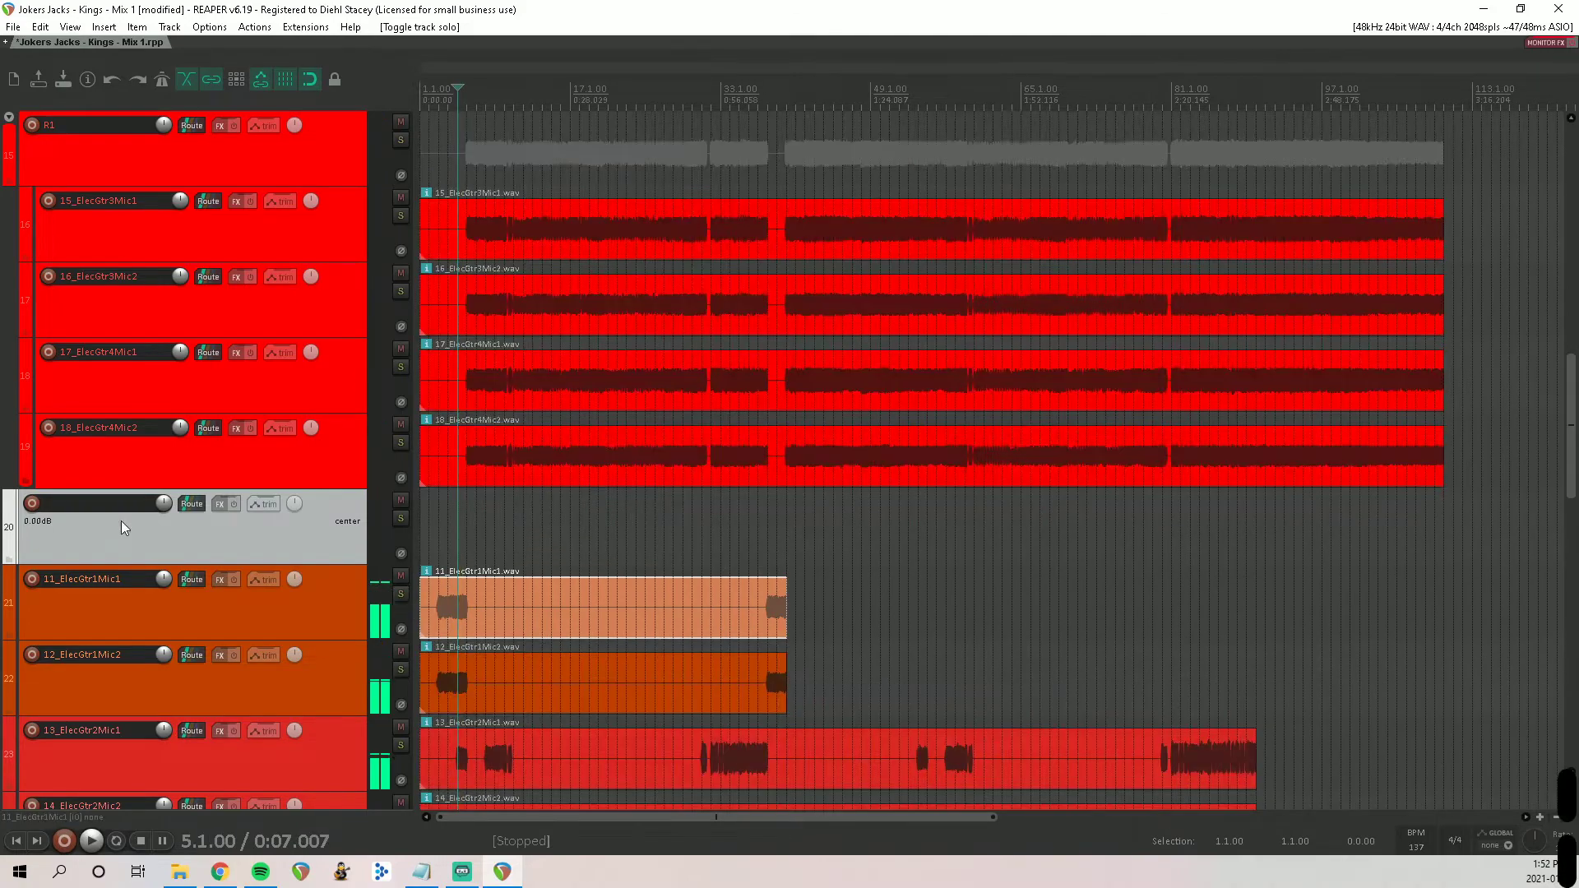
Step: Name the new track R2 and nest 11_ElecGtr1Mic1 and 12_ElecGtr1Mic2 inside it as a folder
double_click(123, 503)
type("R")
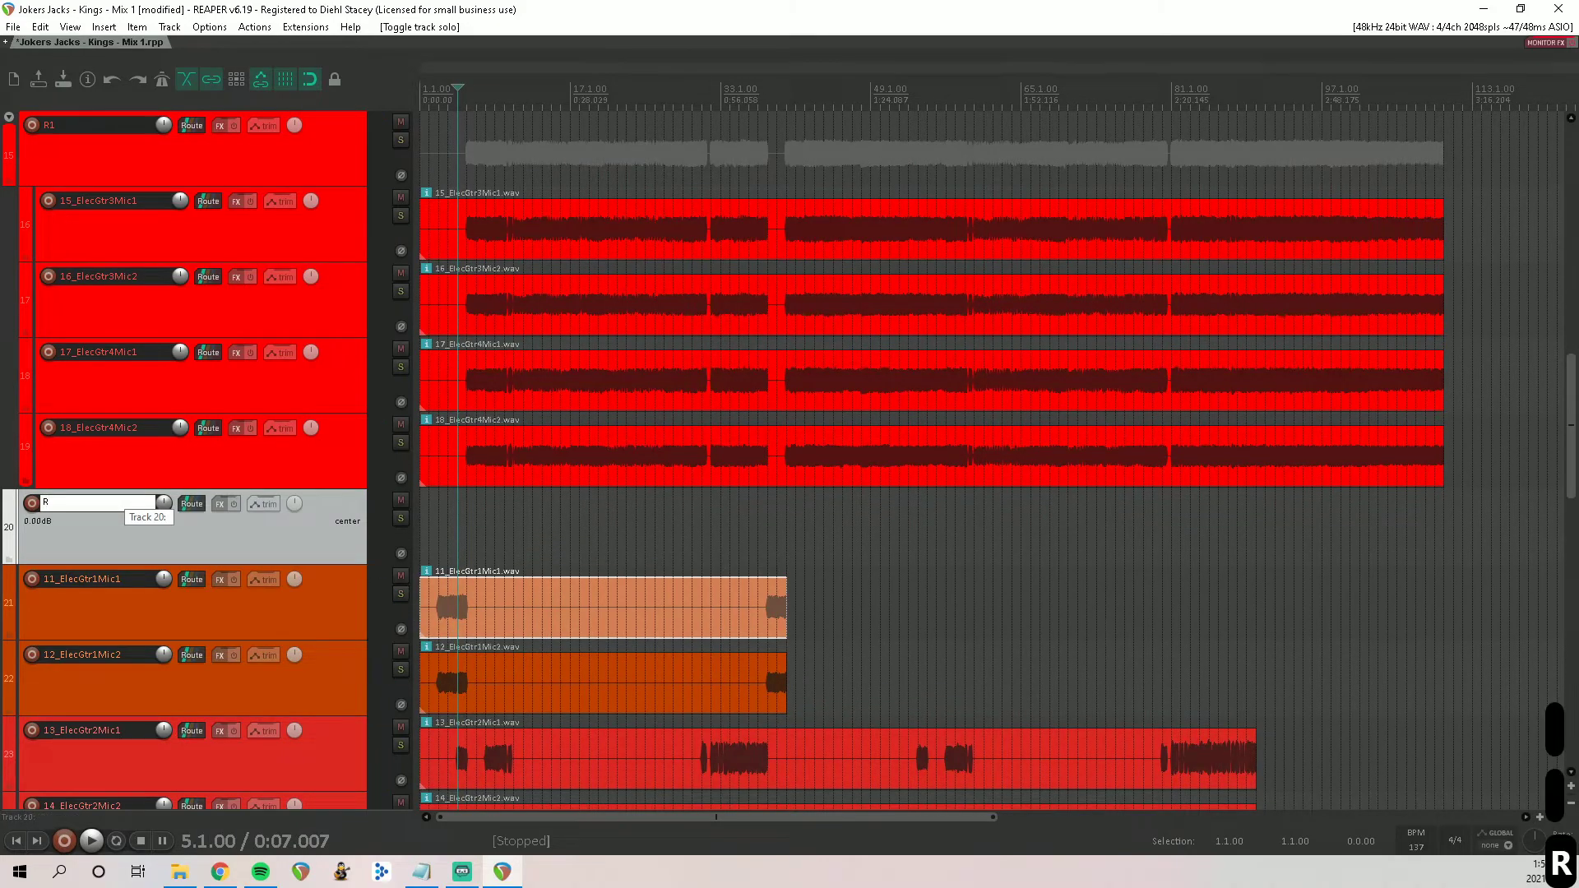
type("2")
key("Return")
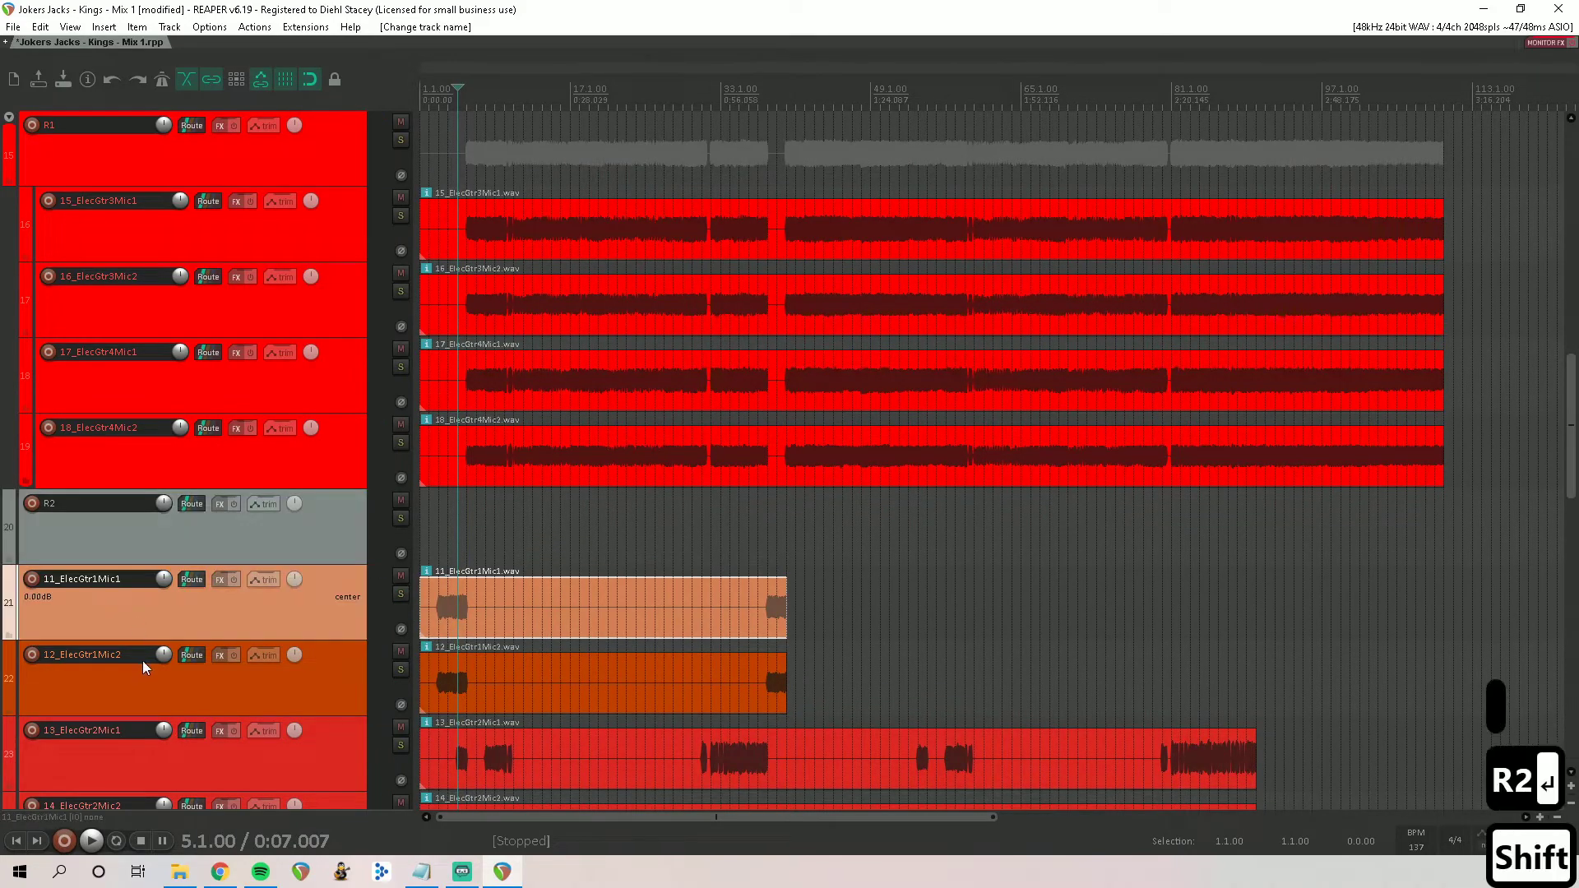
left_click_drag(143, 668, 151, 542)
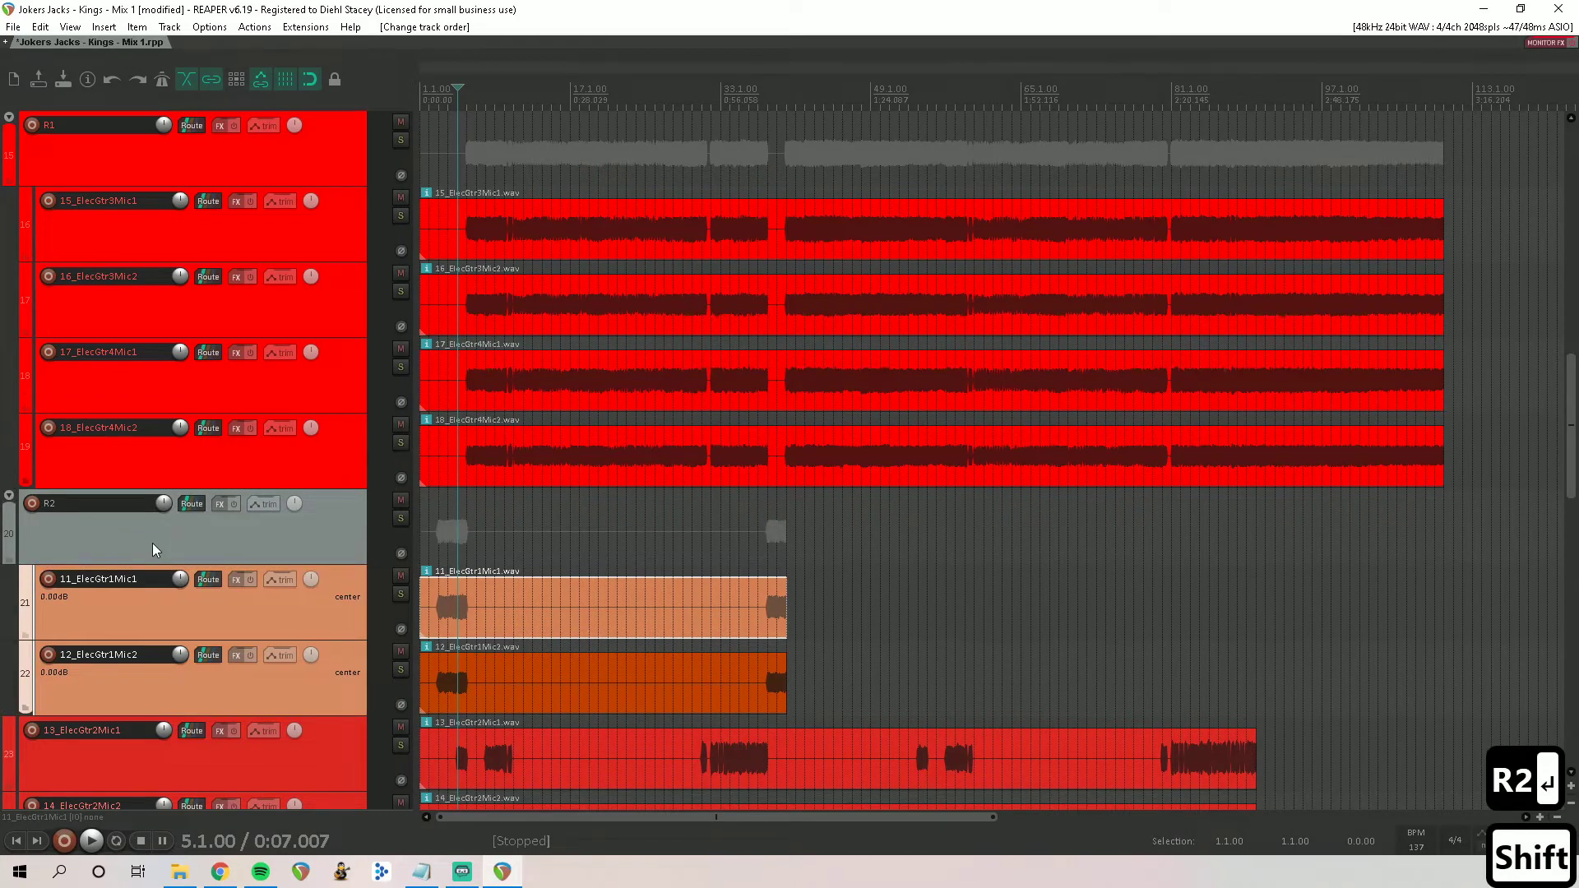
Step: Give the R2 folder track a custom pure red track color
right_click(151, 543)
mouse_move(249, 351)
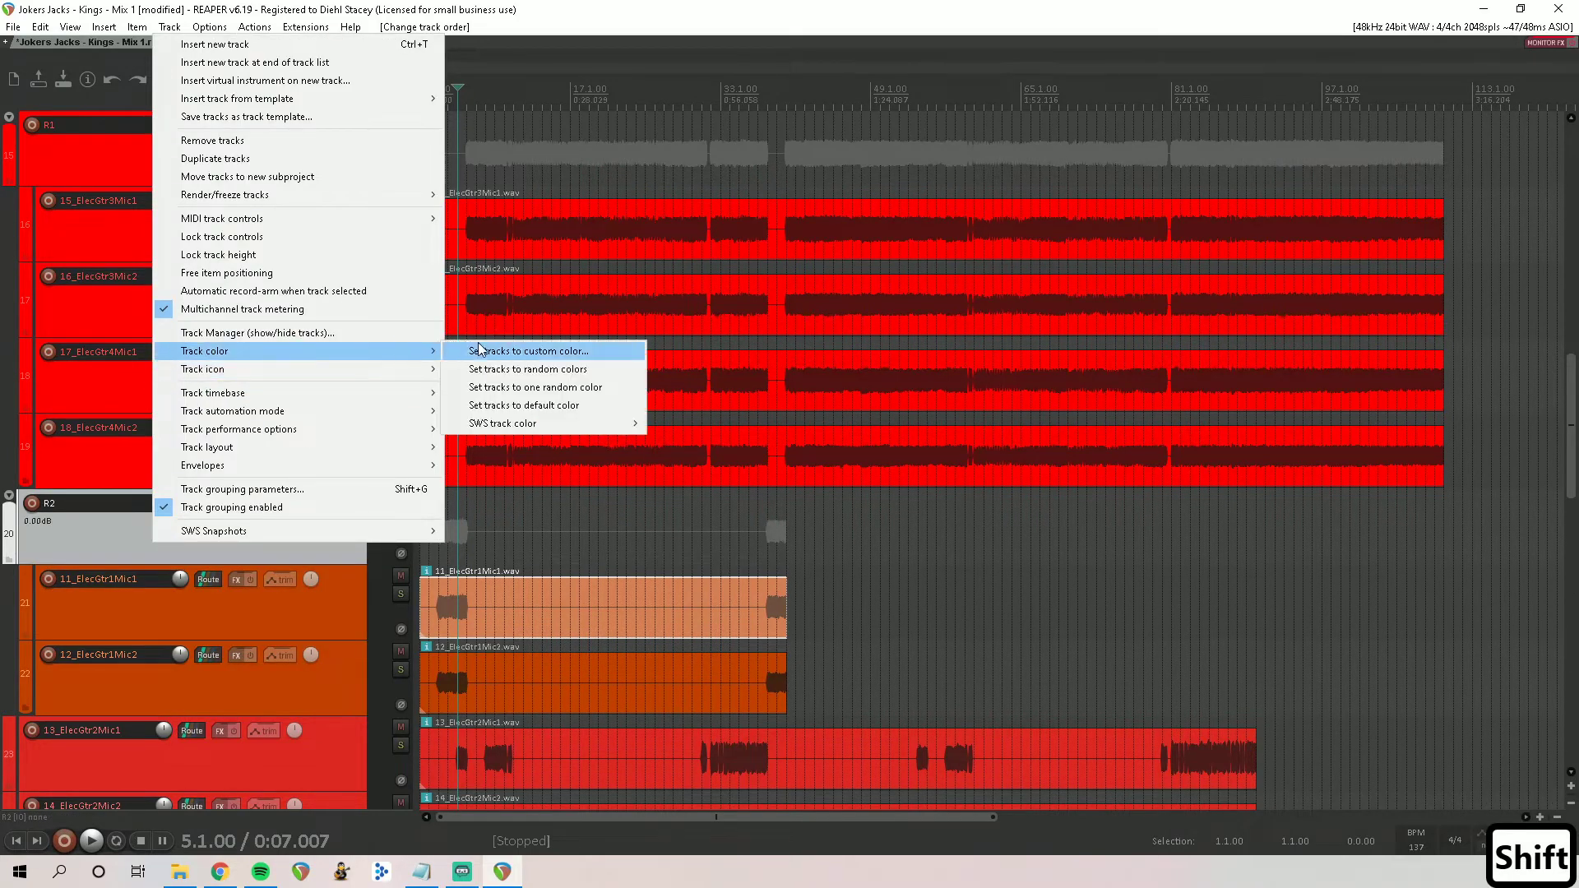
left_click(489, 351)
left_click(1004, 160)
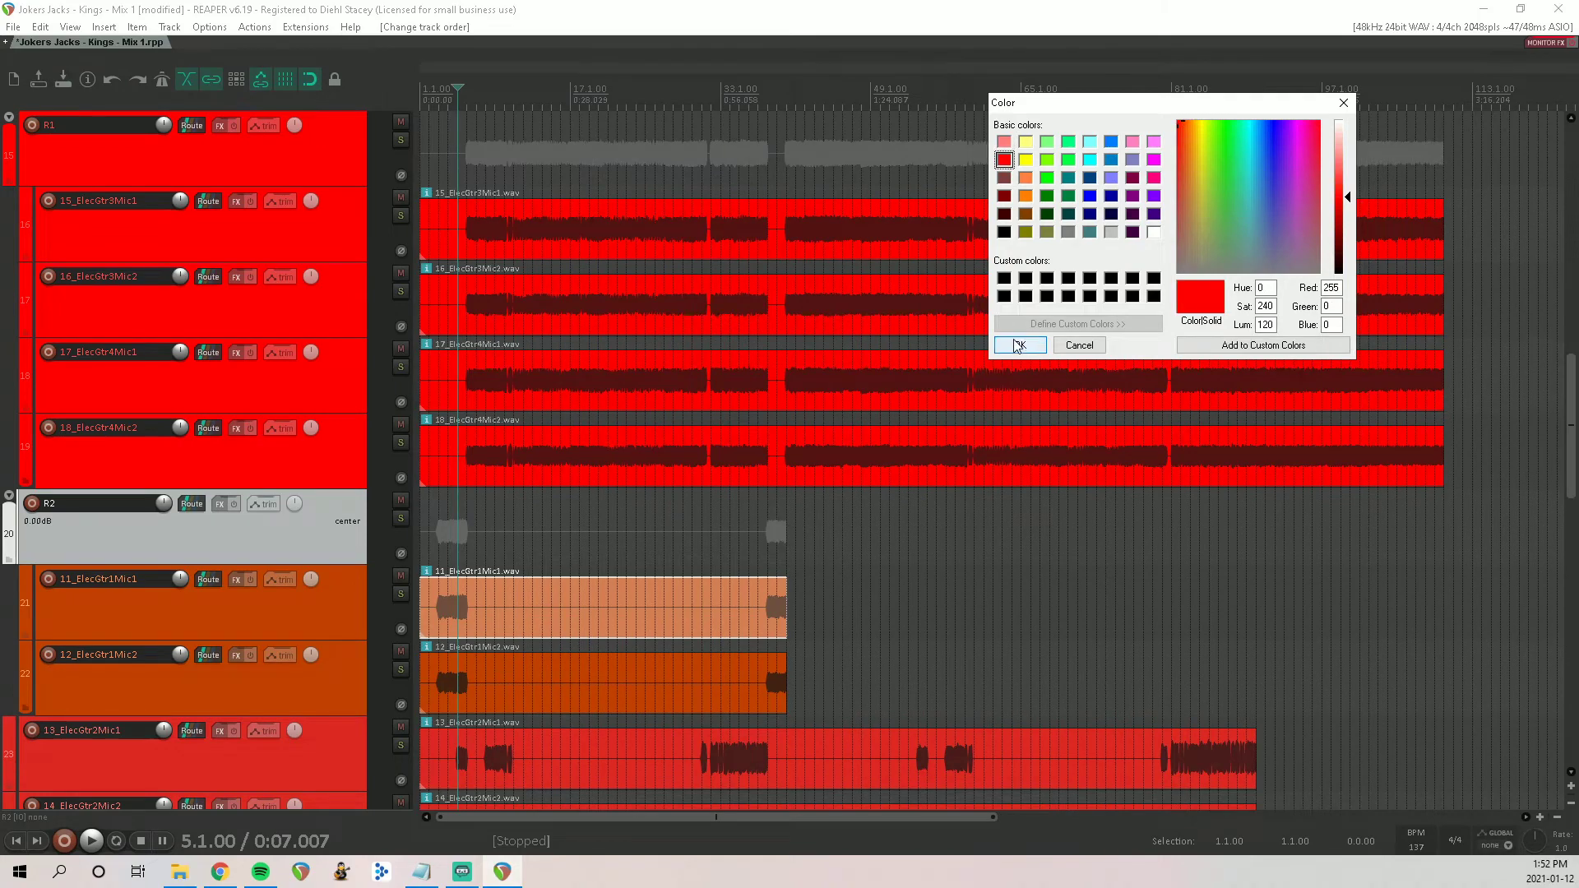
left_click(1018, 345)
Step: Insert a new track directly above 13_ElecGtr2Mic1, outside the R2 folder, and name it R3
scroll(145, 567, "down", 3)
left_click(213, 474)
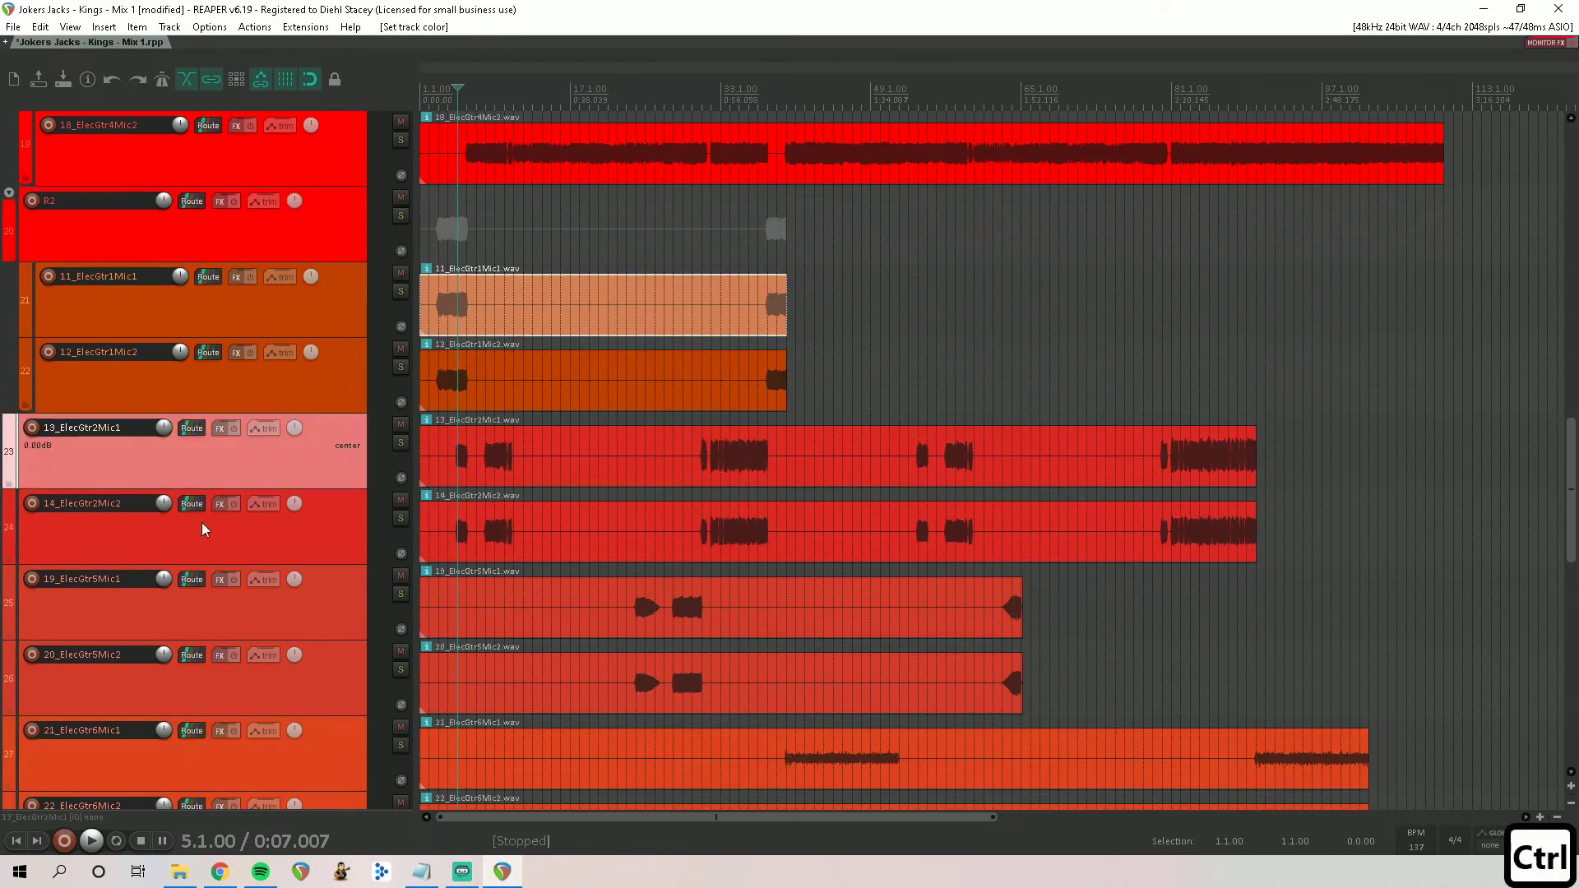
key("ctrl+t")
left_click_drag(183, 539, 183, 428)
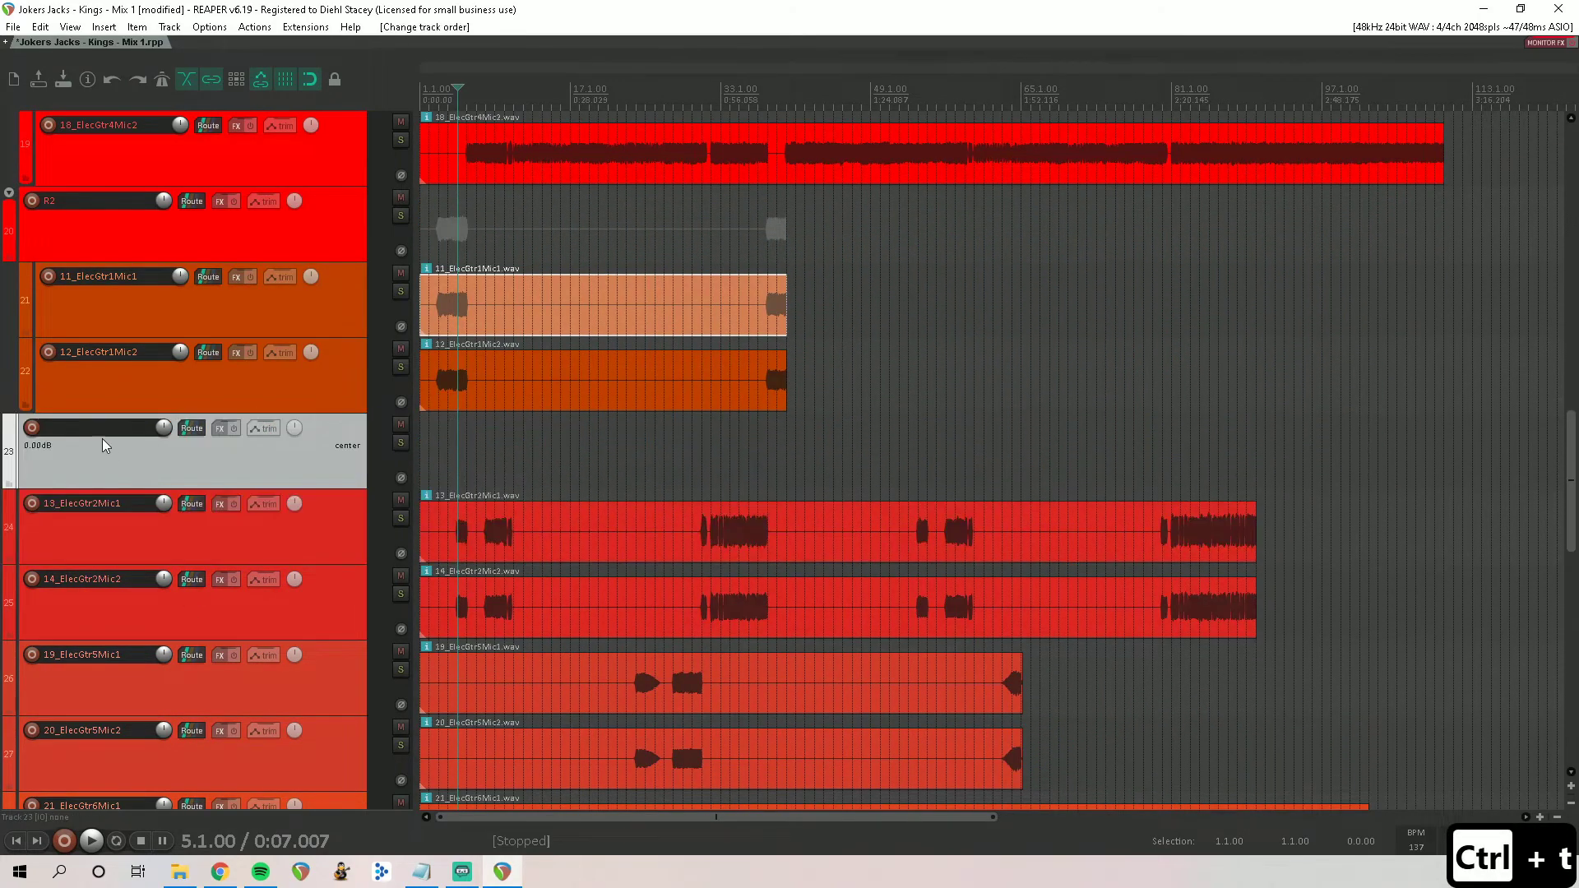
double_click(97, 428)
type("R3")
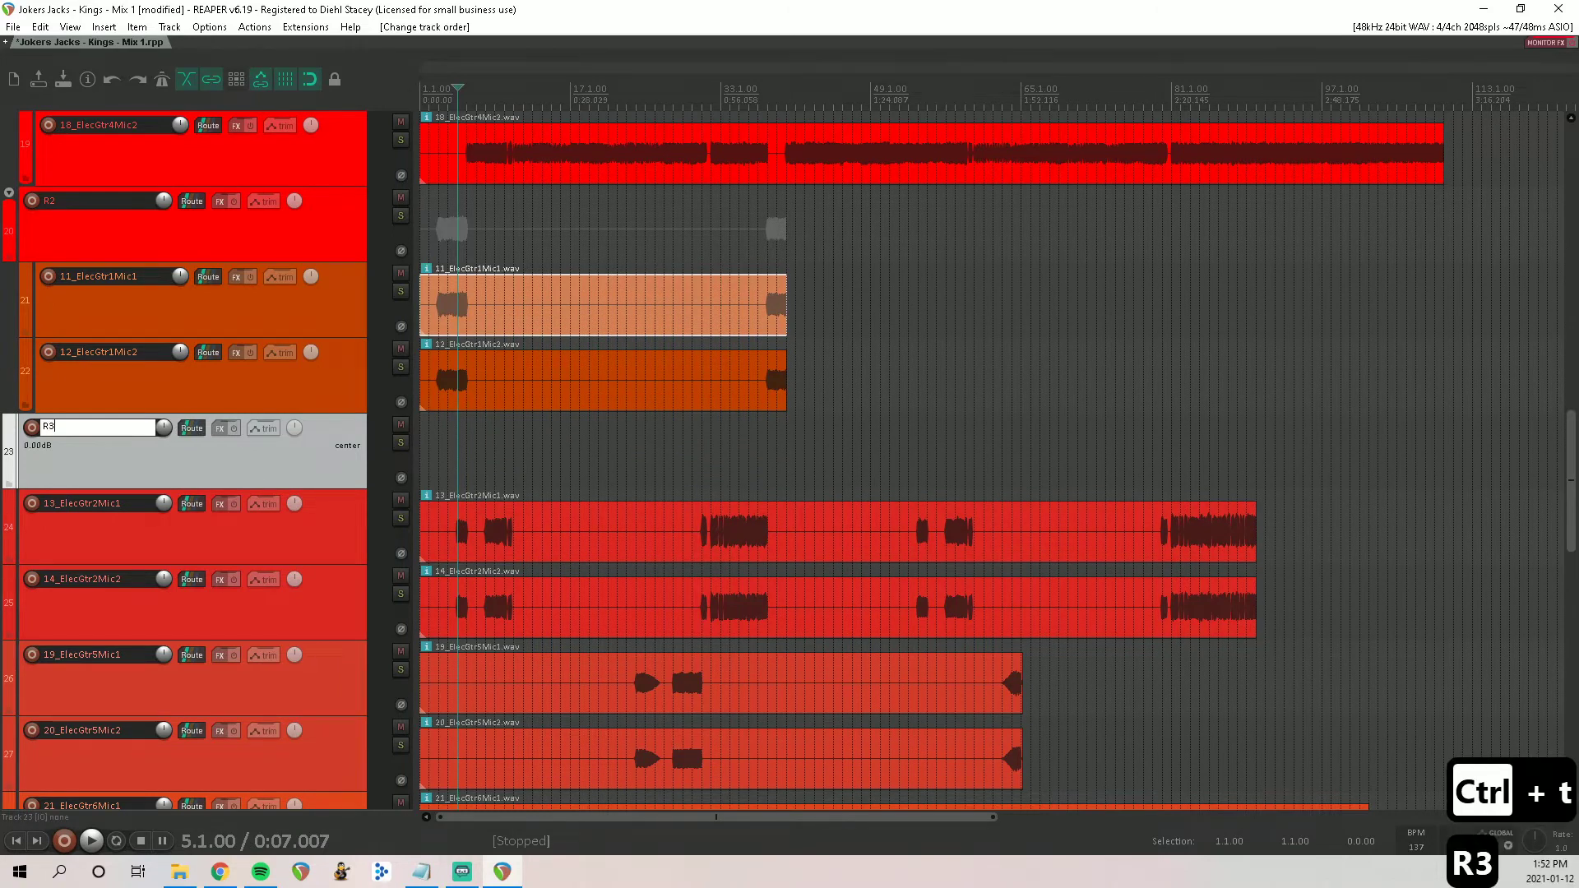
key("Return")
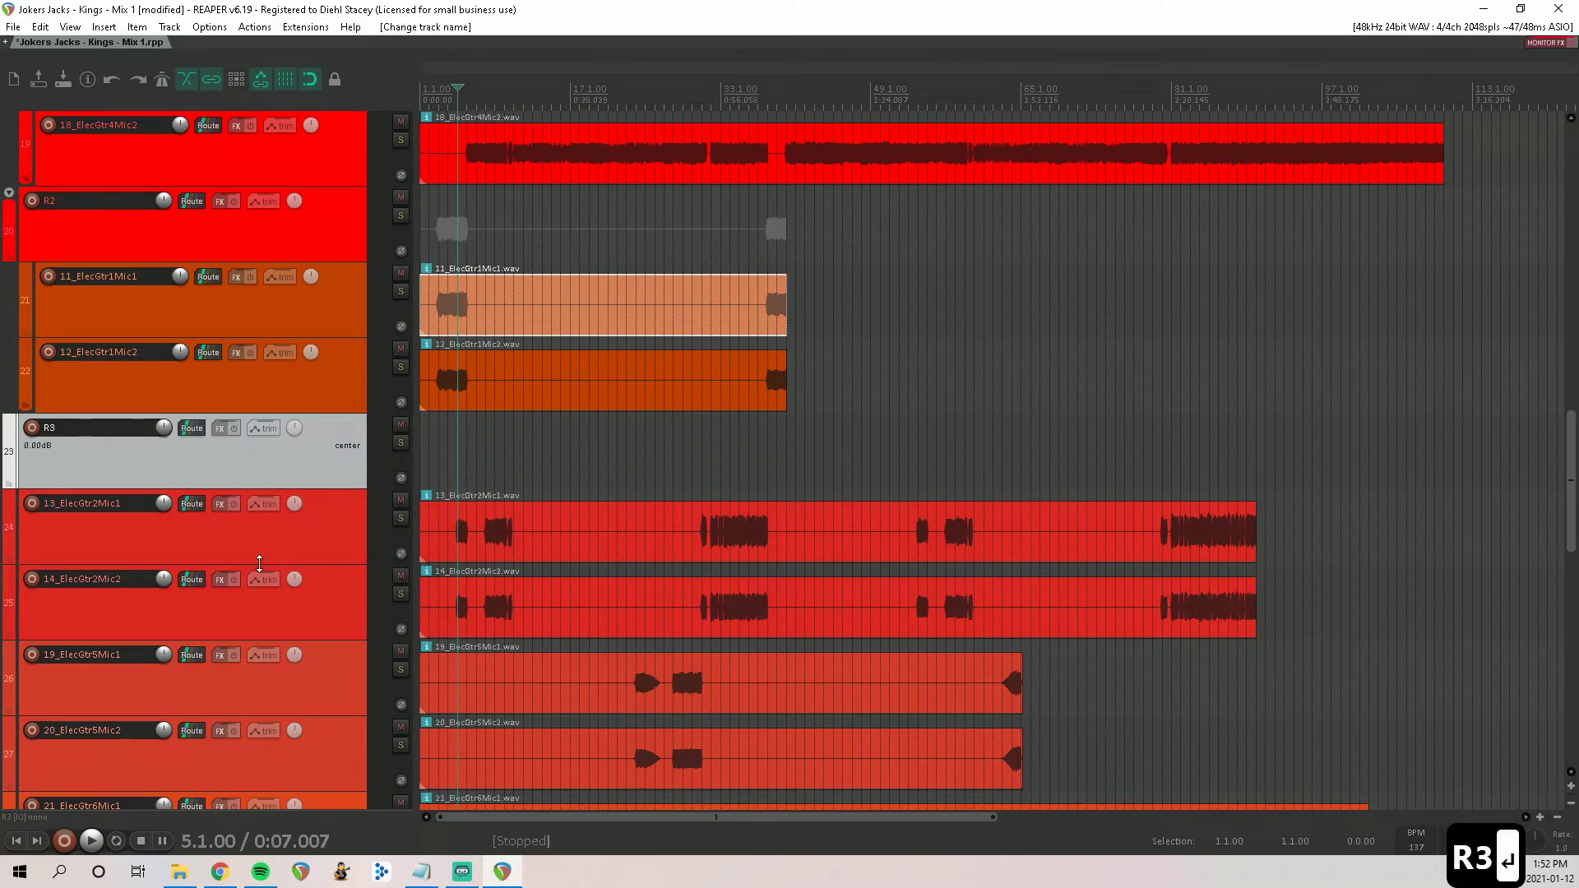
Step: Nest 13_ElecGtr2Mic1 and 14_ElecGtr2Mic2 inside R3 as a folder and give R3 a custom pure red track color
left_click(259, 559)
left_click(246, 599, "shift")
left_click_drag(247, 599, 247, 470)
right_click(231, 470)
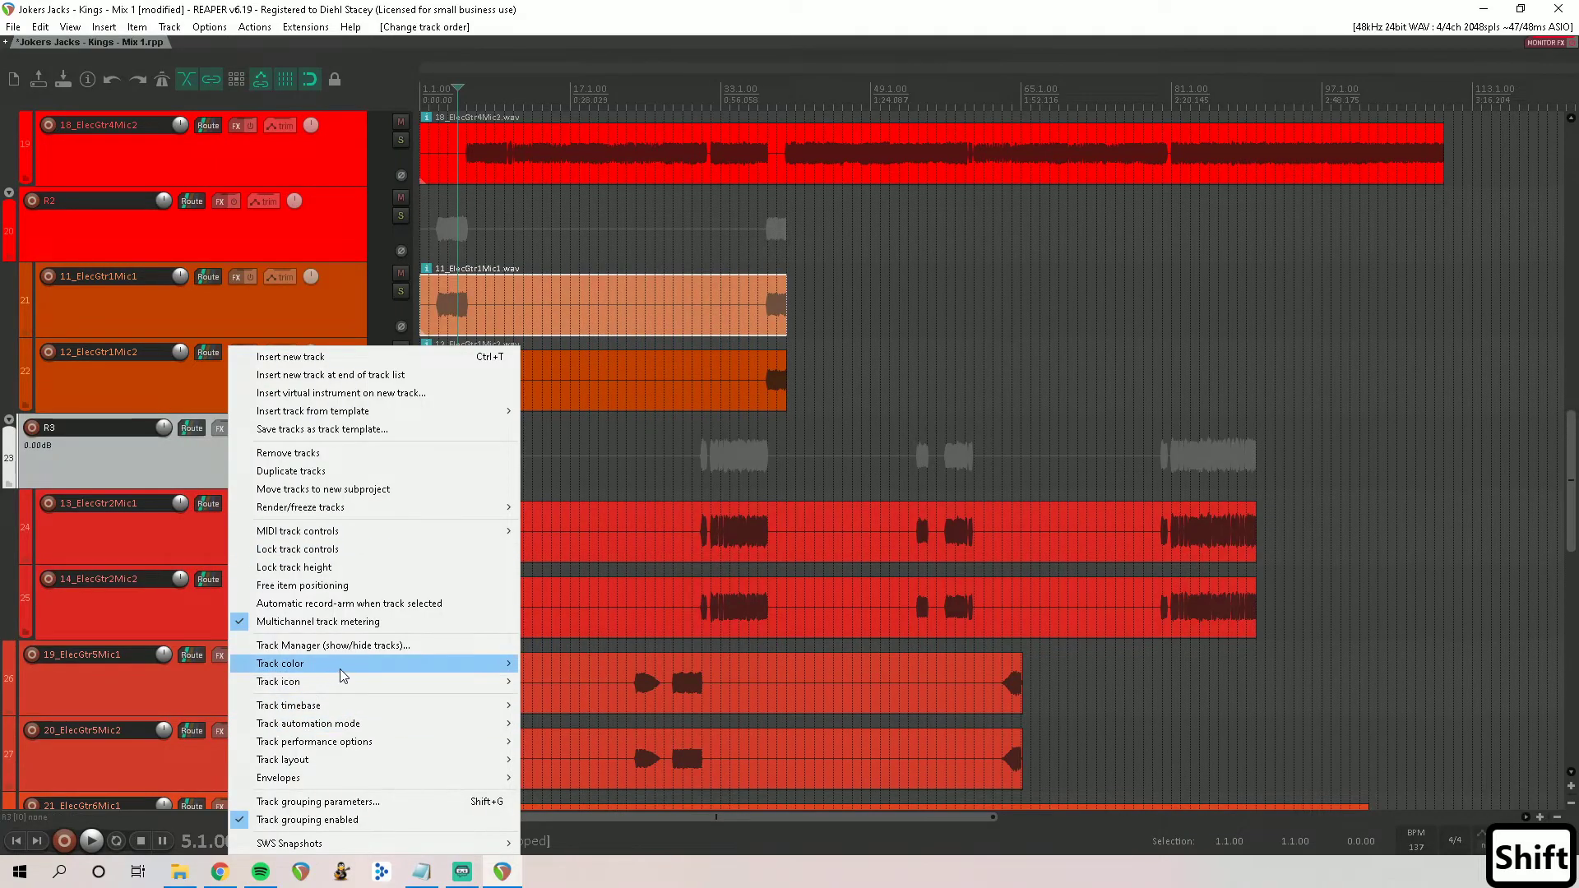
mouse_move(344, 676)
left_click(592, 663)
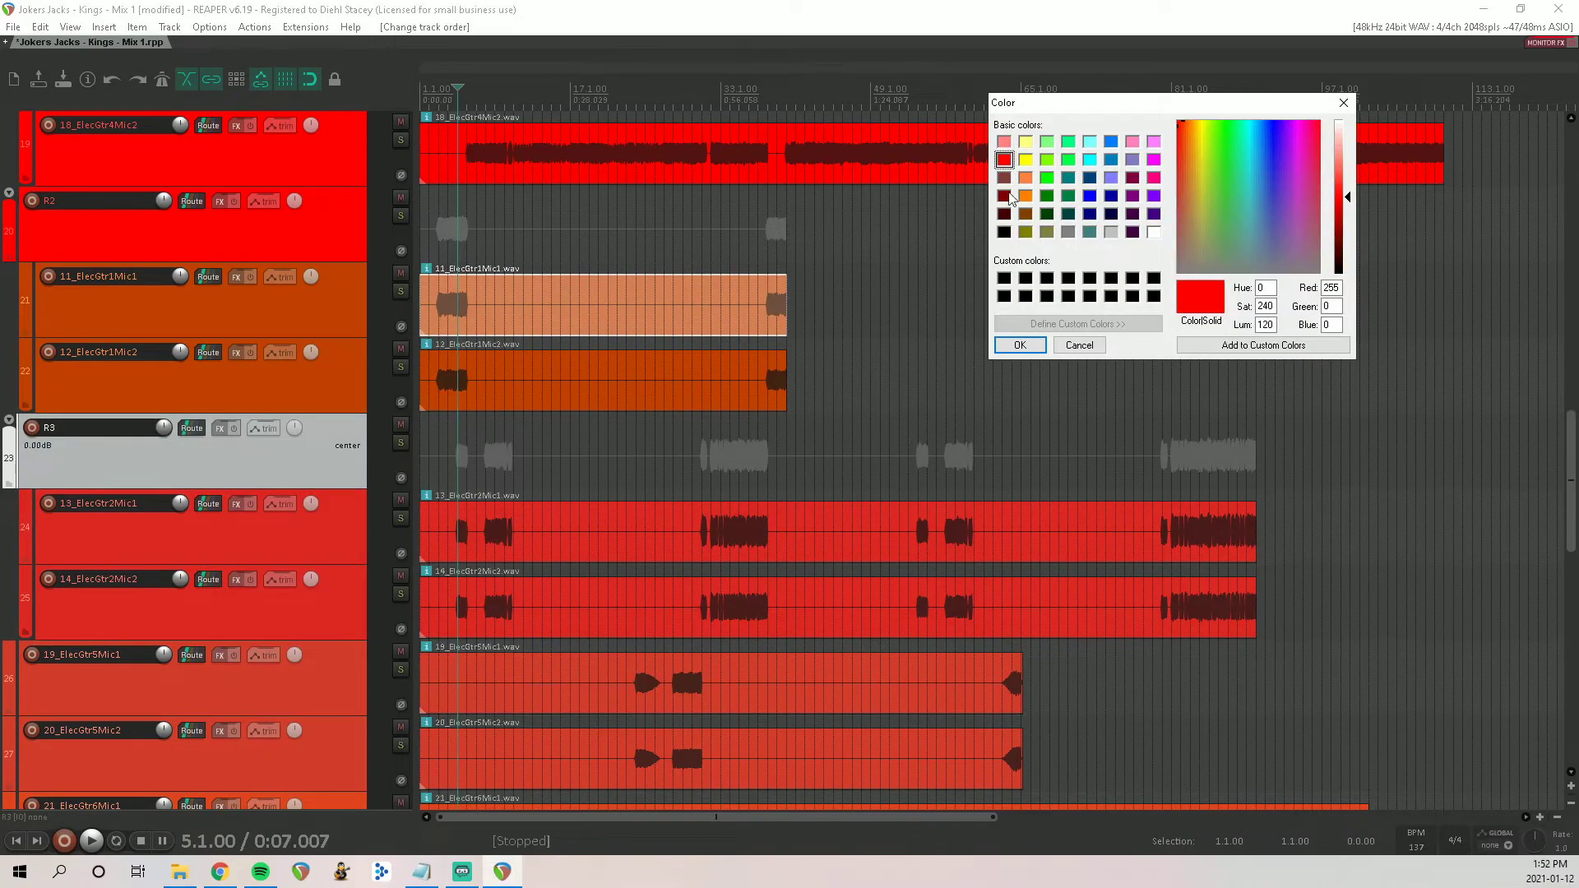
left_click(1020, 344)
Step: Insert a new track directly above 19_ElecGtr5Mic1, outside the R3 folder, and name it R4
left_click(238, 478)
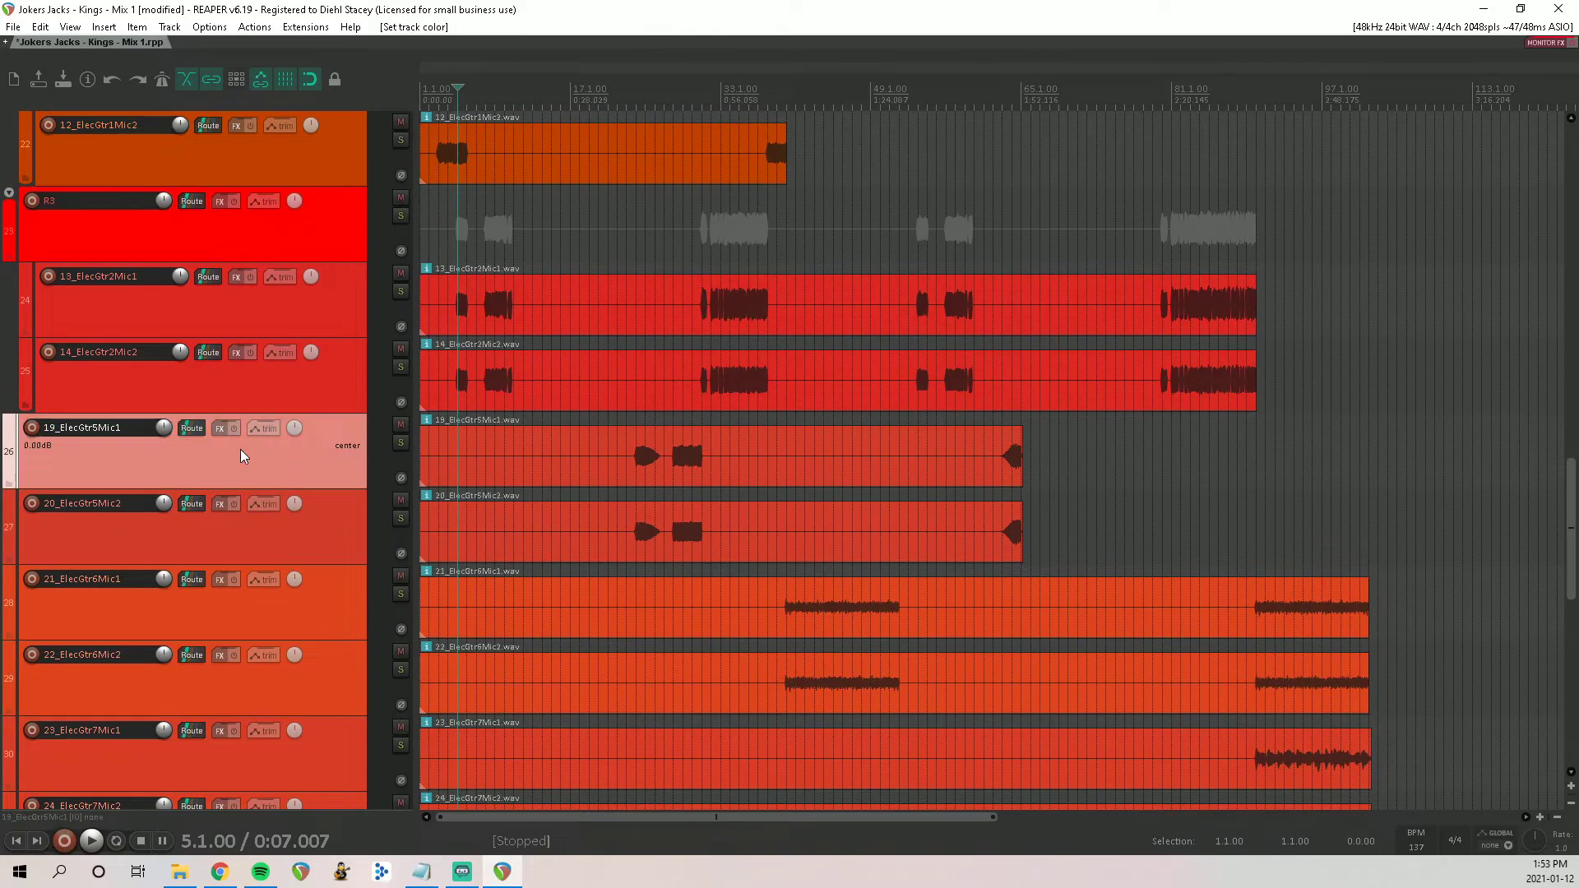
key("ctrl+t")
left_click_drag(240, 532, 99, 444)
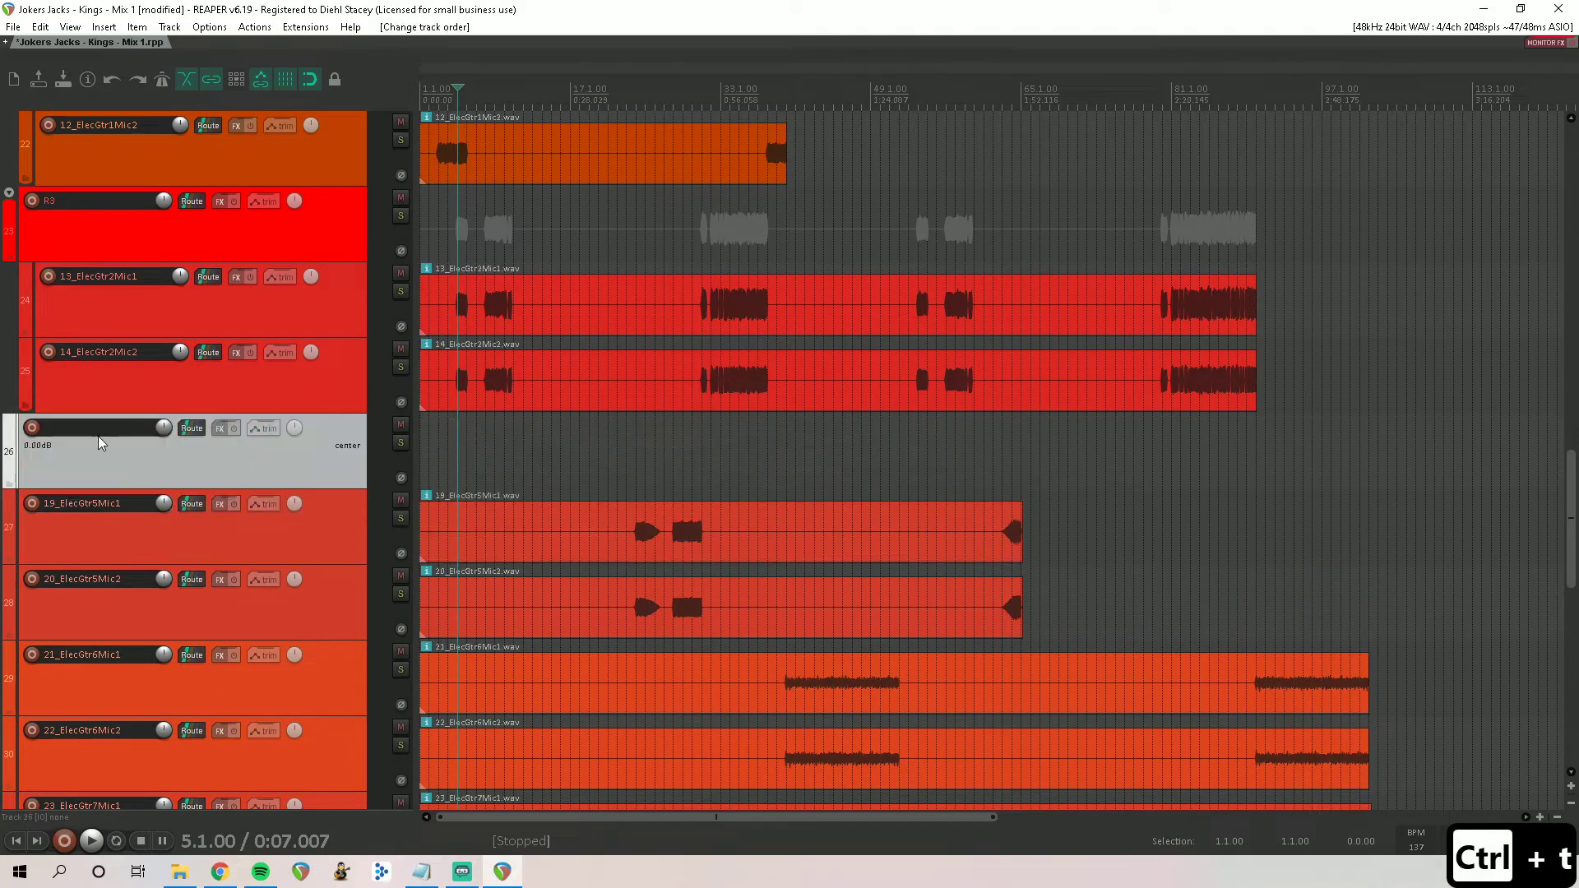
double_click(95, 436)
type("R4")
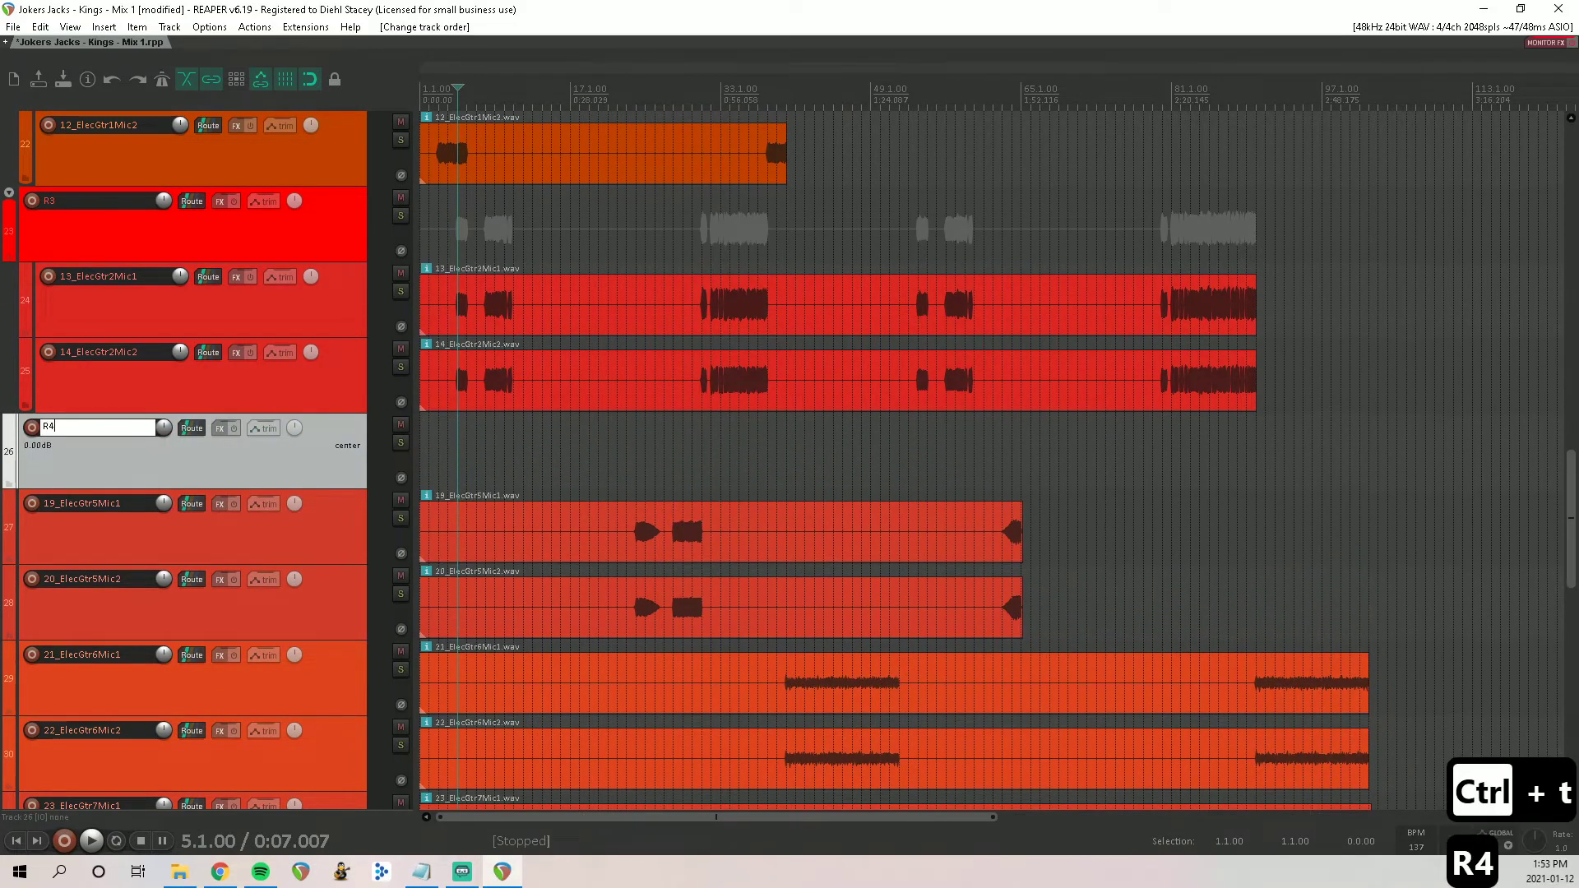
key("Return")
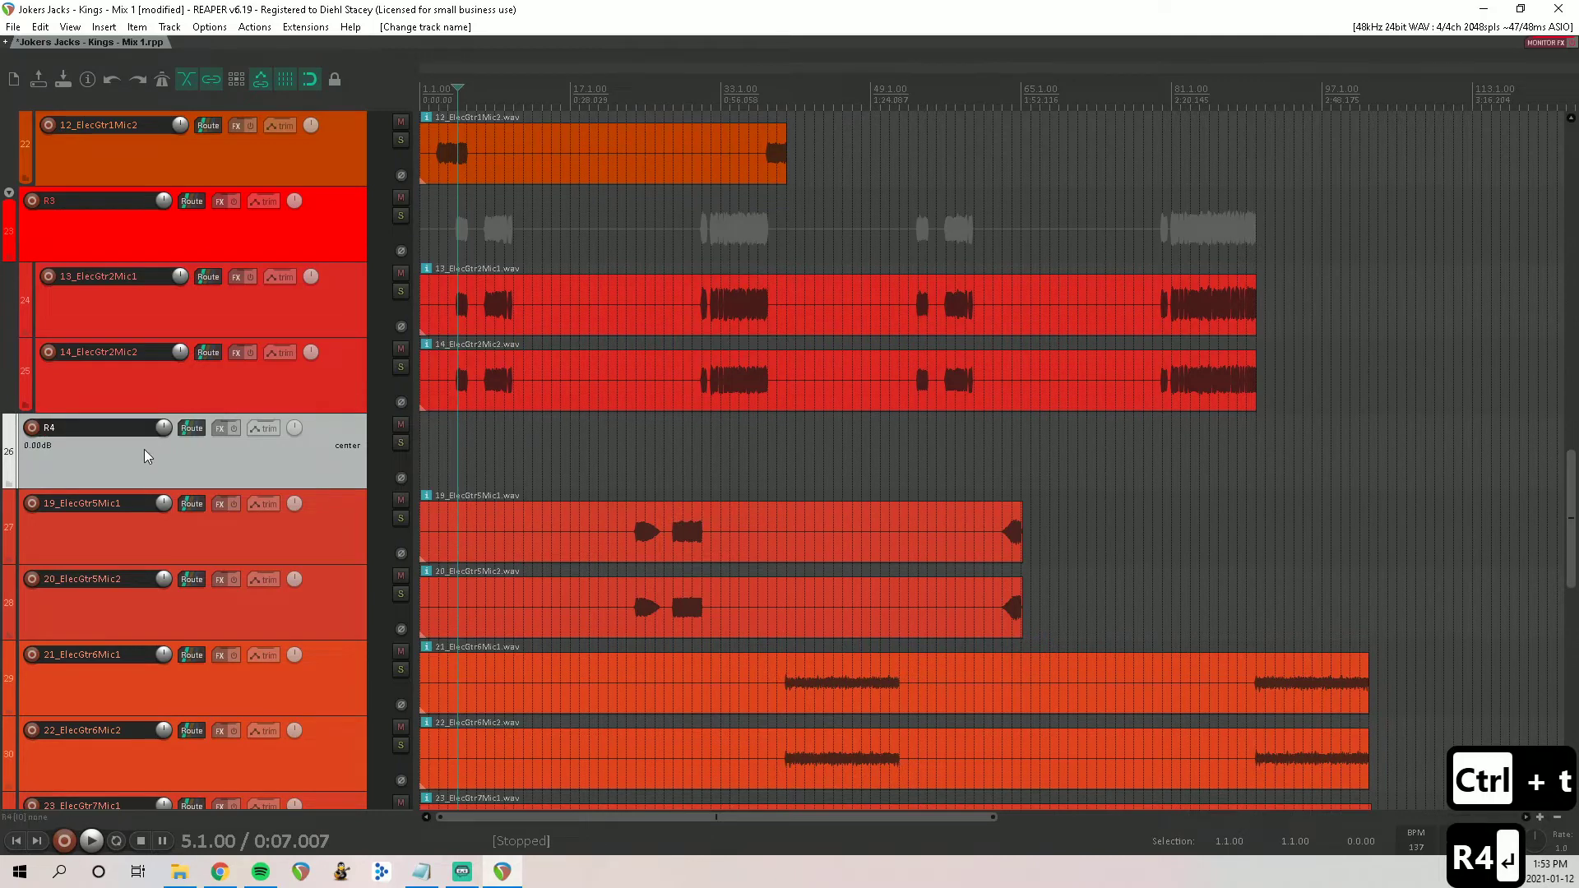
Step: Nest 19_ElecGtr5Mic1 and 20_ElecGtr5Mic2 inside R4 as a folder and give R4 a custom pure red track color
left_click(131, 531)
left_click(131, 627, "shift")
left_click_drag(145, 535, 155, 458)
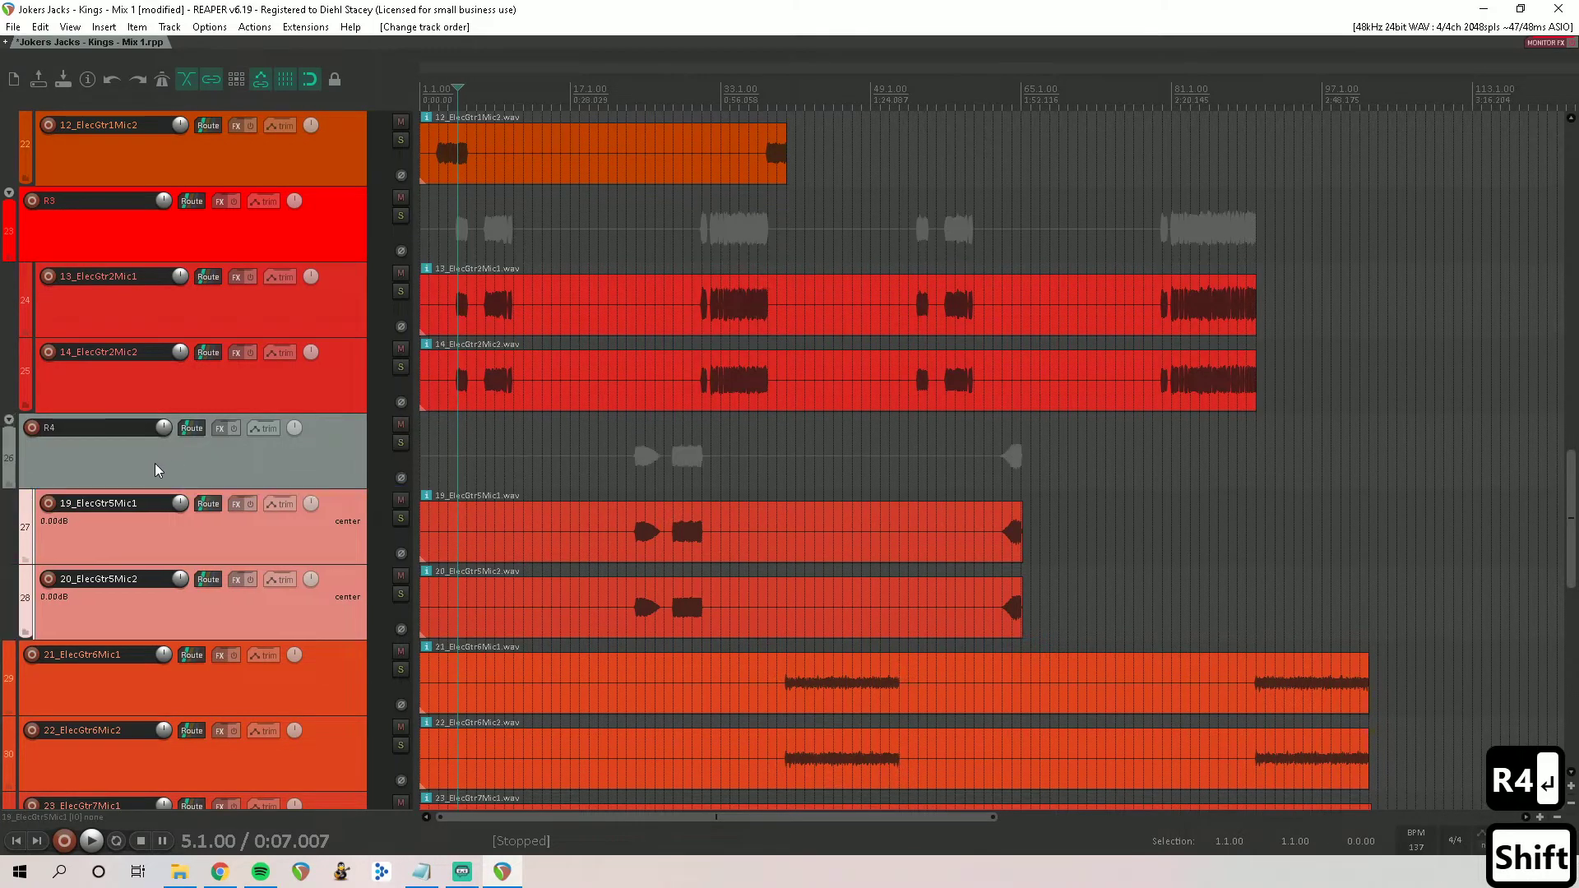
left_click(156, 459)
right_click(155, 458)
mouse_move(239, 664)
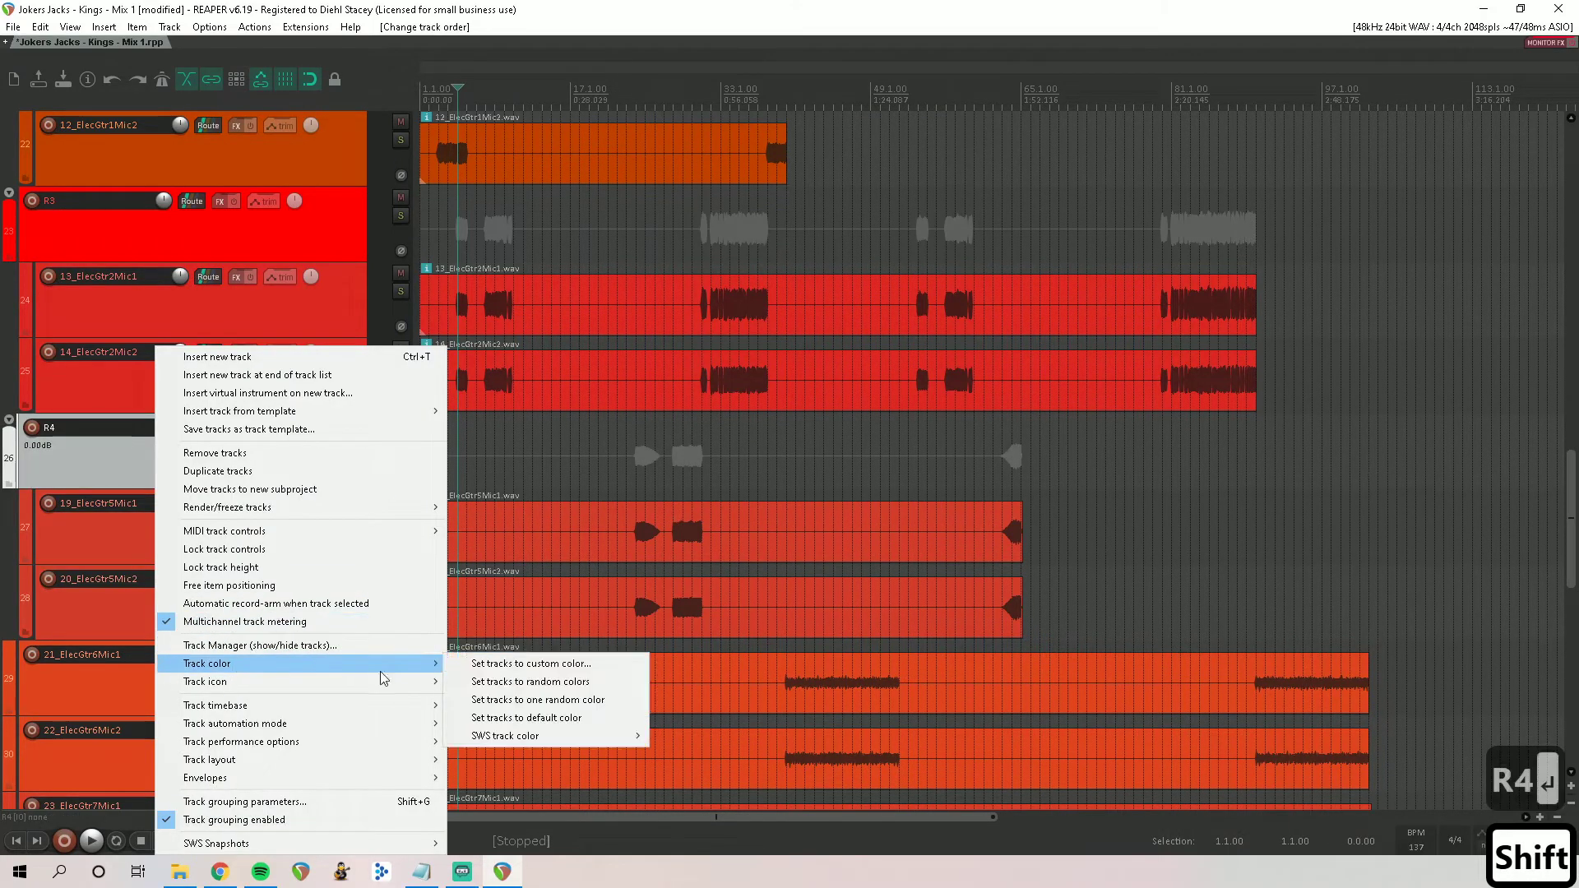
left_click(526, 663)
left_click(1004, 160)
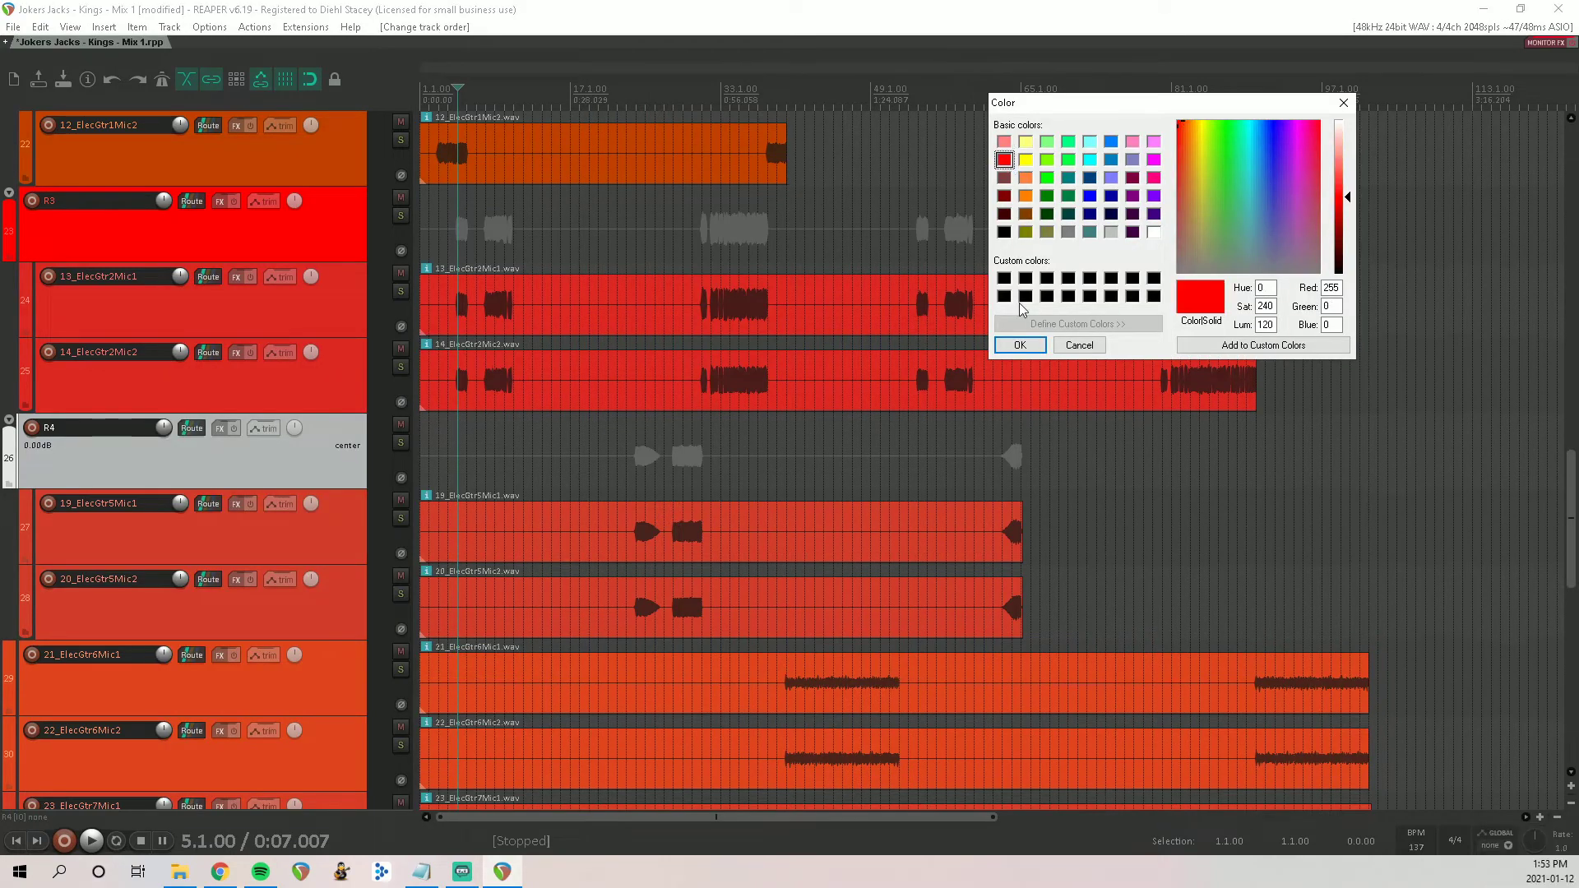
left_click(1020, 345)
Step: Insert a new track directly above 21_ElecGtr6Mic1, outside the R4 folder, and name it R5
scroll(172, 486, "down", 4)
left_click(175, 400)
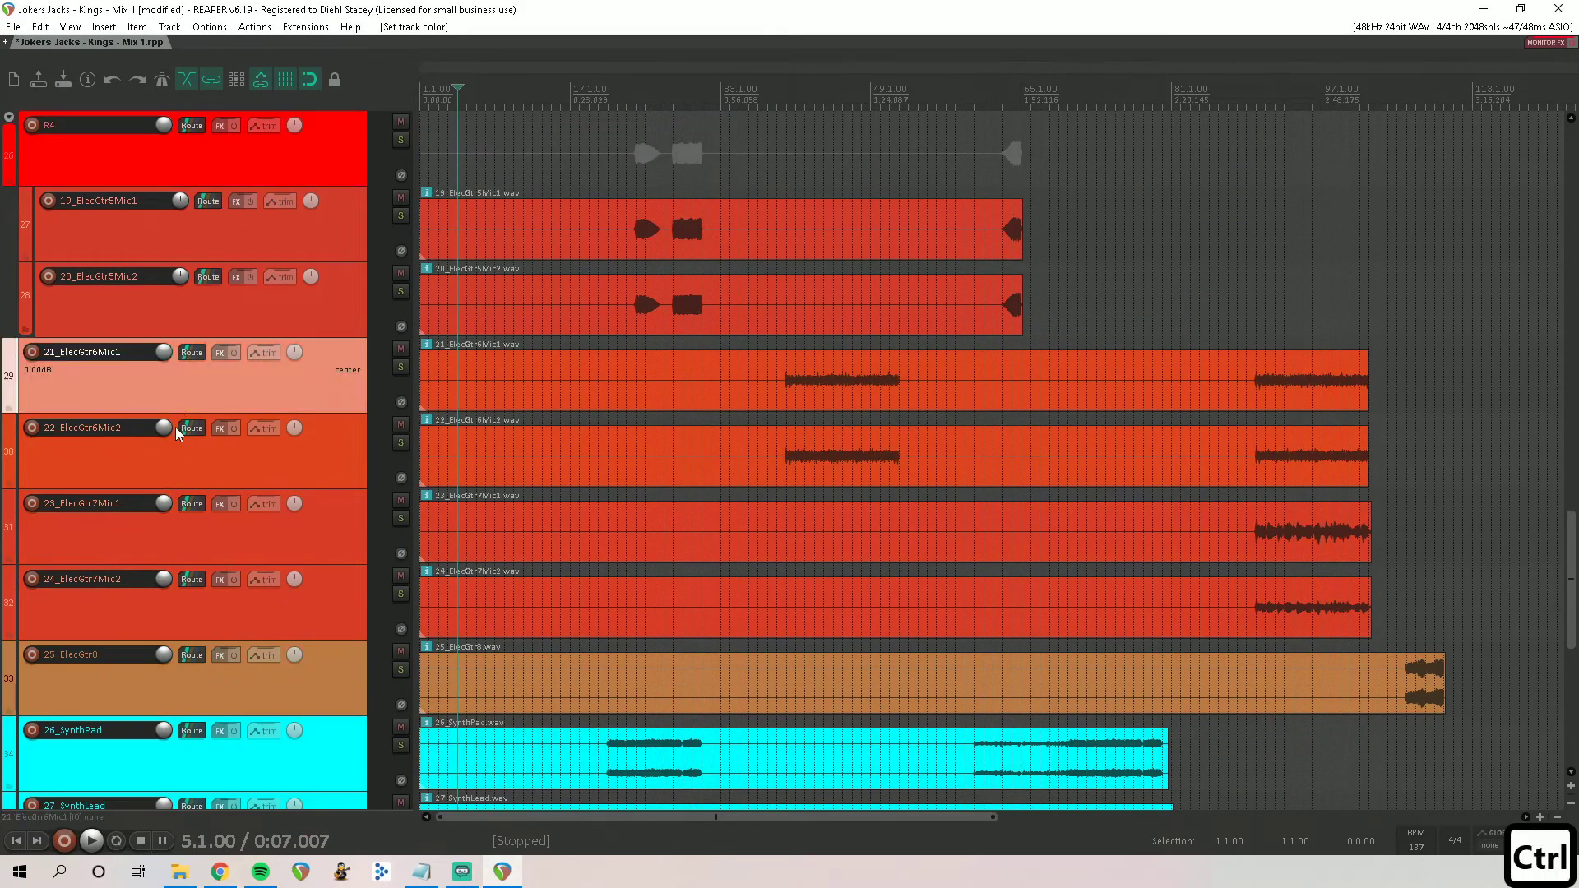
key("ctrl+t")
left_click_drag(156, 459, 99, 356)
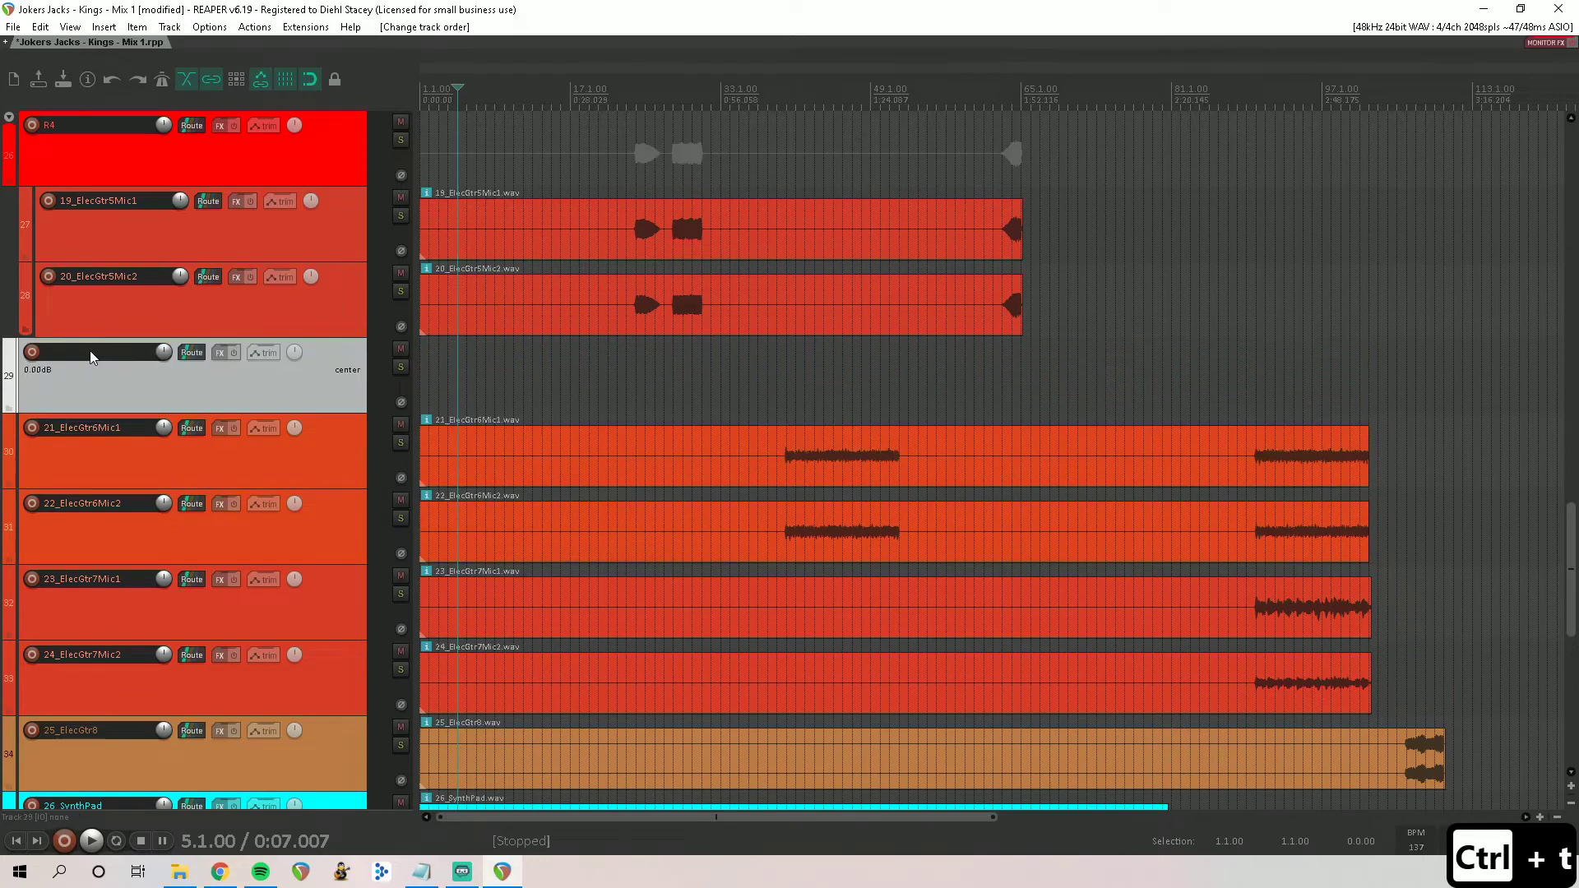
double_click(95, 352)
type("R5")
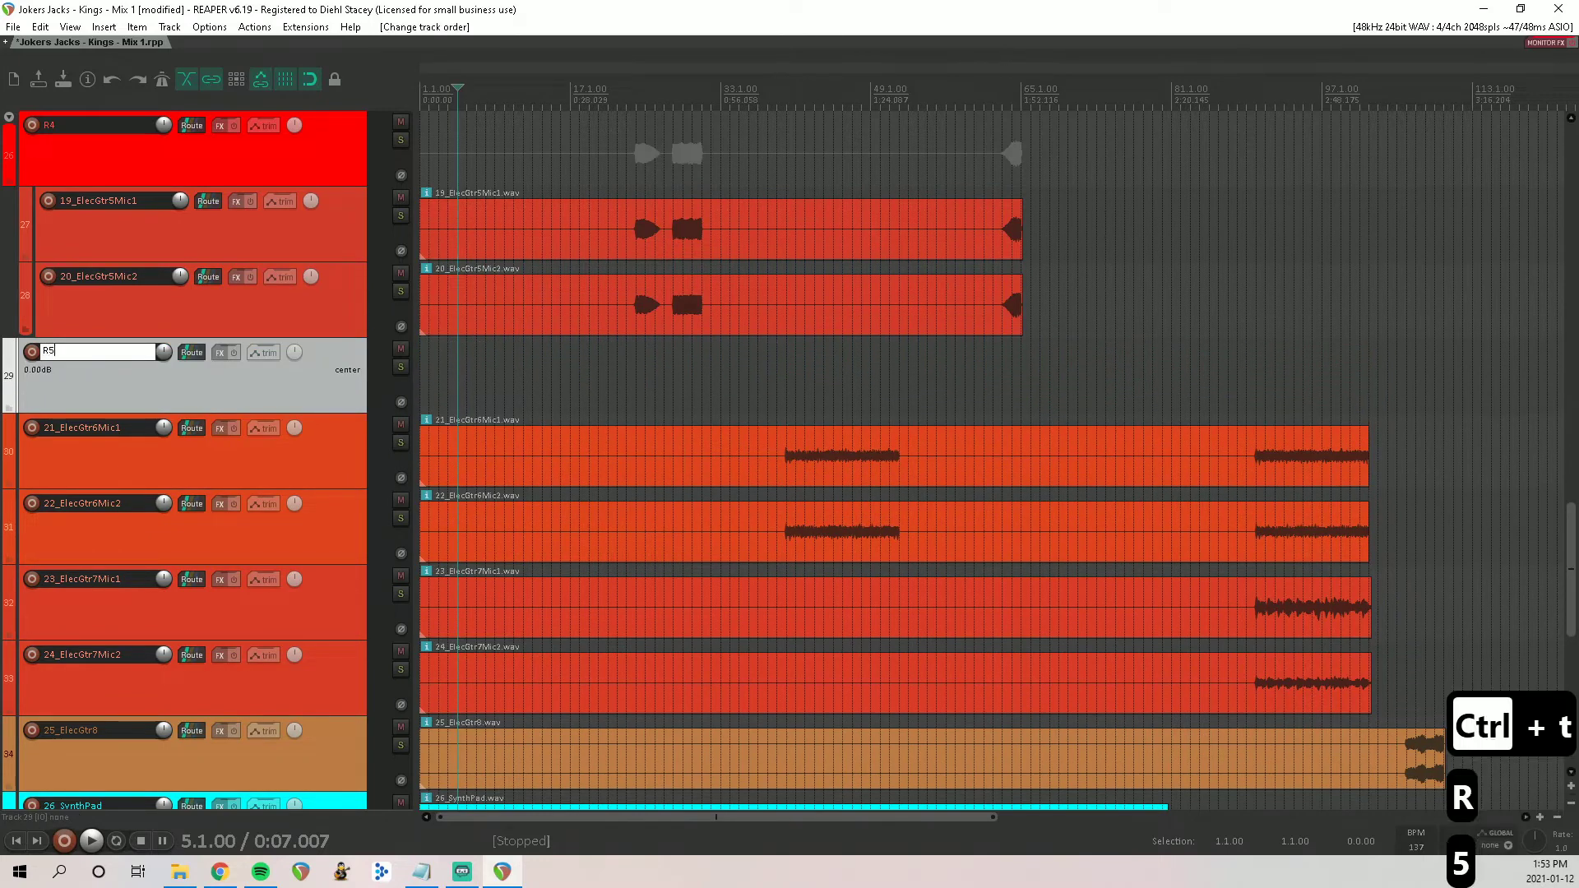
key("Return")
Step: Nest 21_ElecGtr6Mic1 and 22_ElecGtr6Mic2 inside the R5 track as a folder
left_click(119, 459)
left_click(112, 542, "shift")
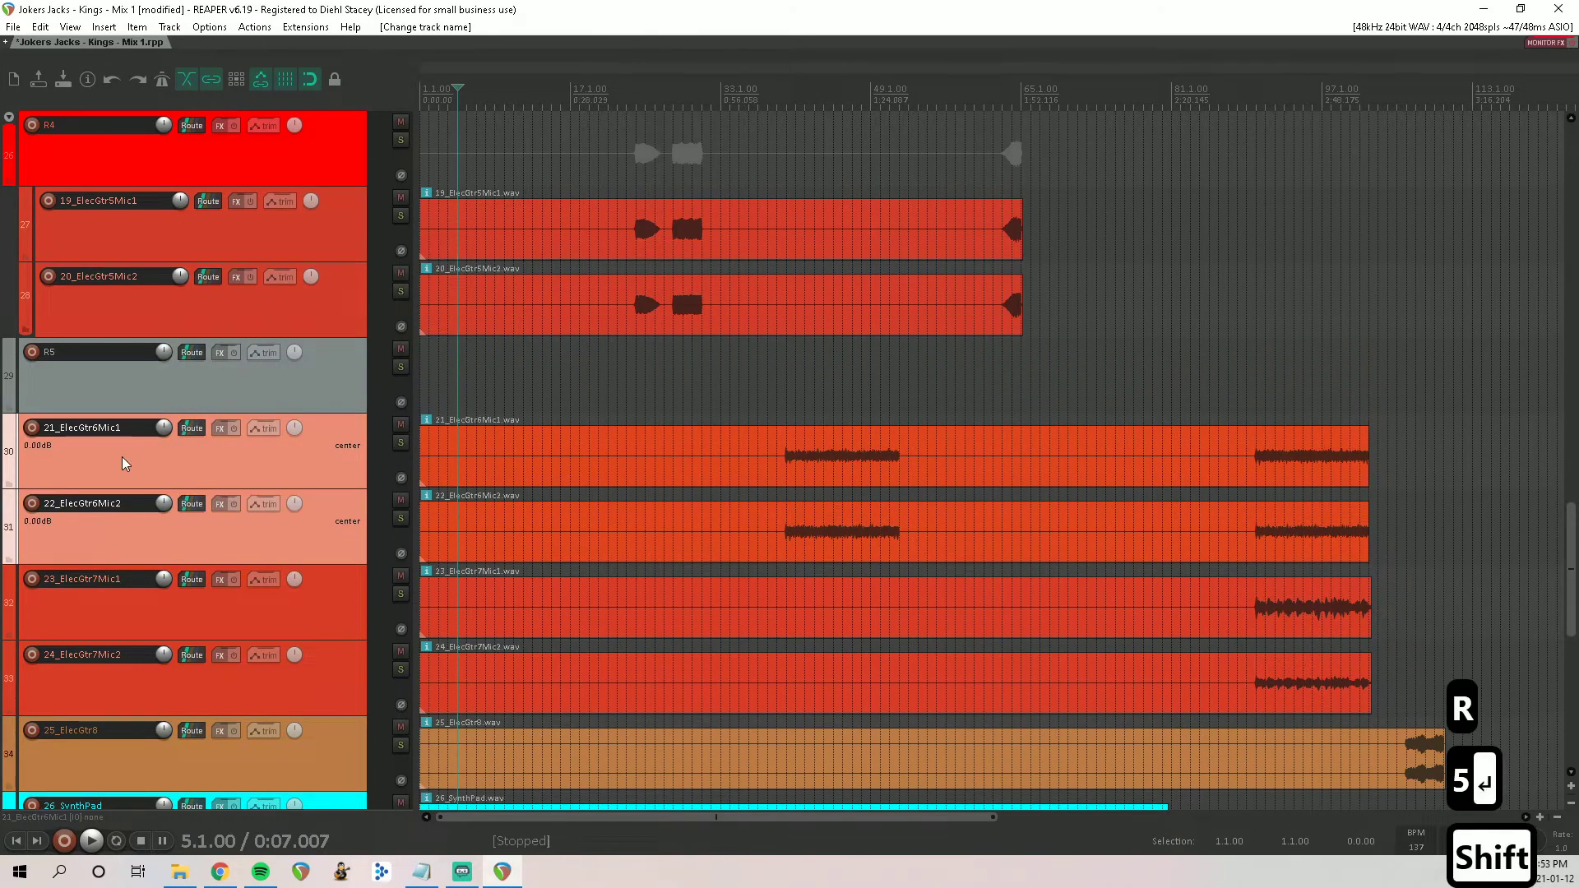
left_click_drag(127, 462, 157, 384)
Step: Try to apply a custom track color to the R5 folder track
right_click(155, 382)
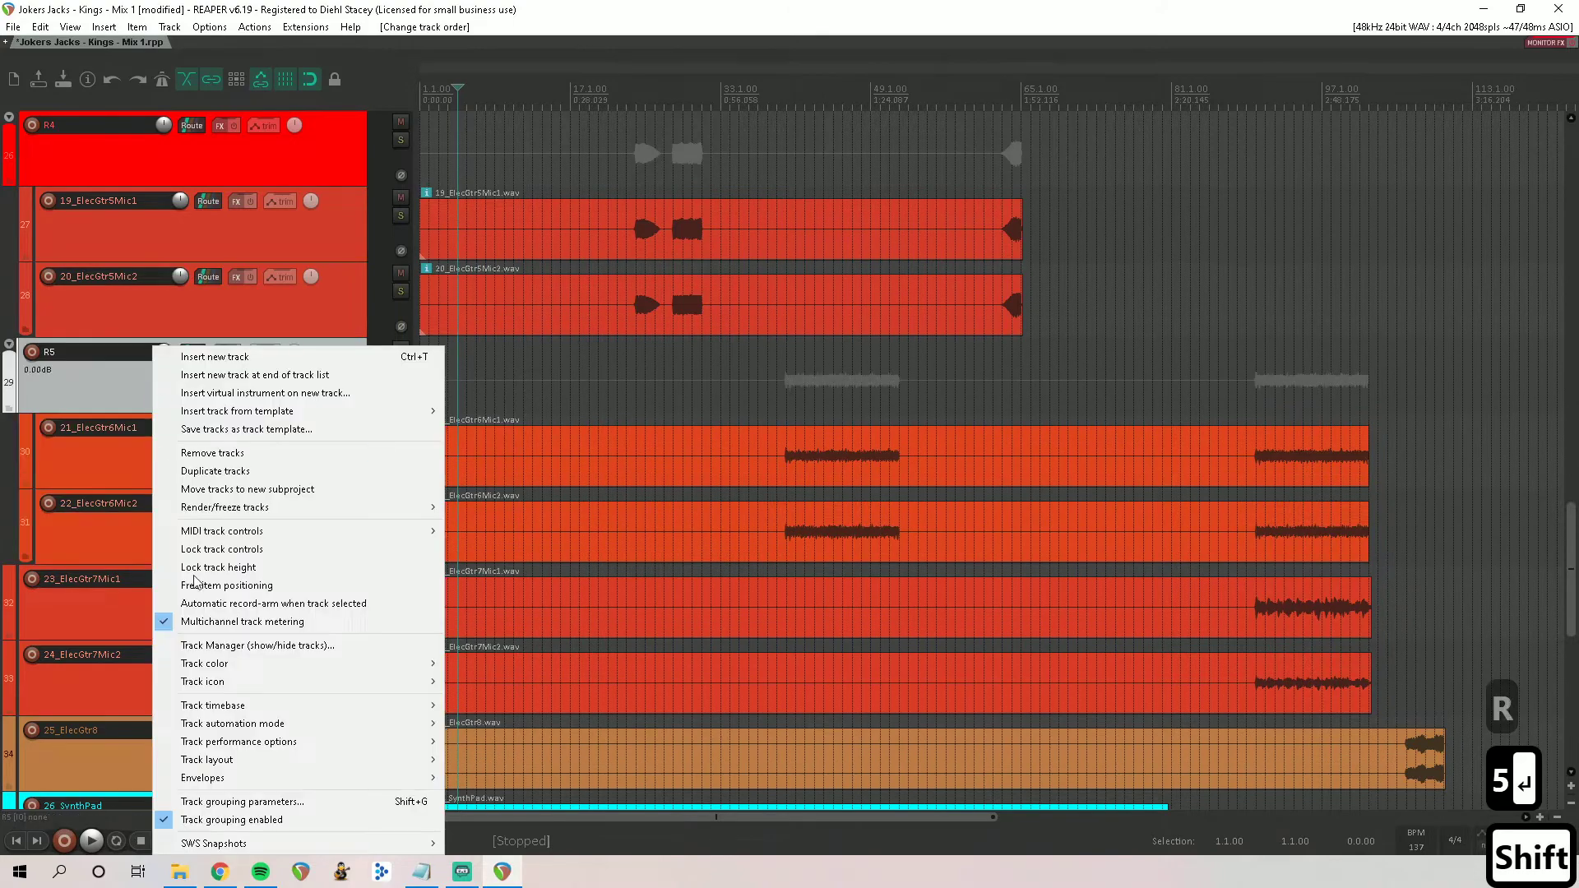
mouse_move(265, 675)
left_click(506, 662)
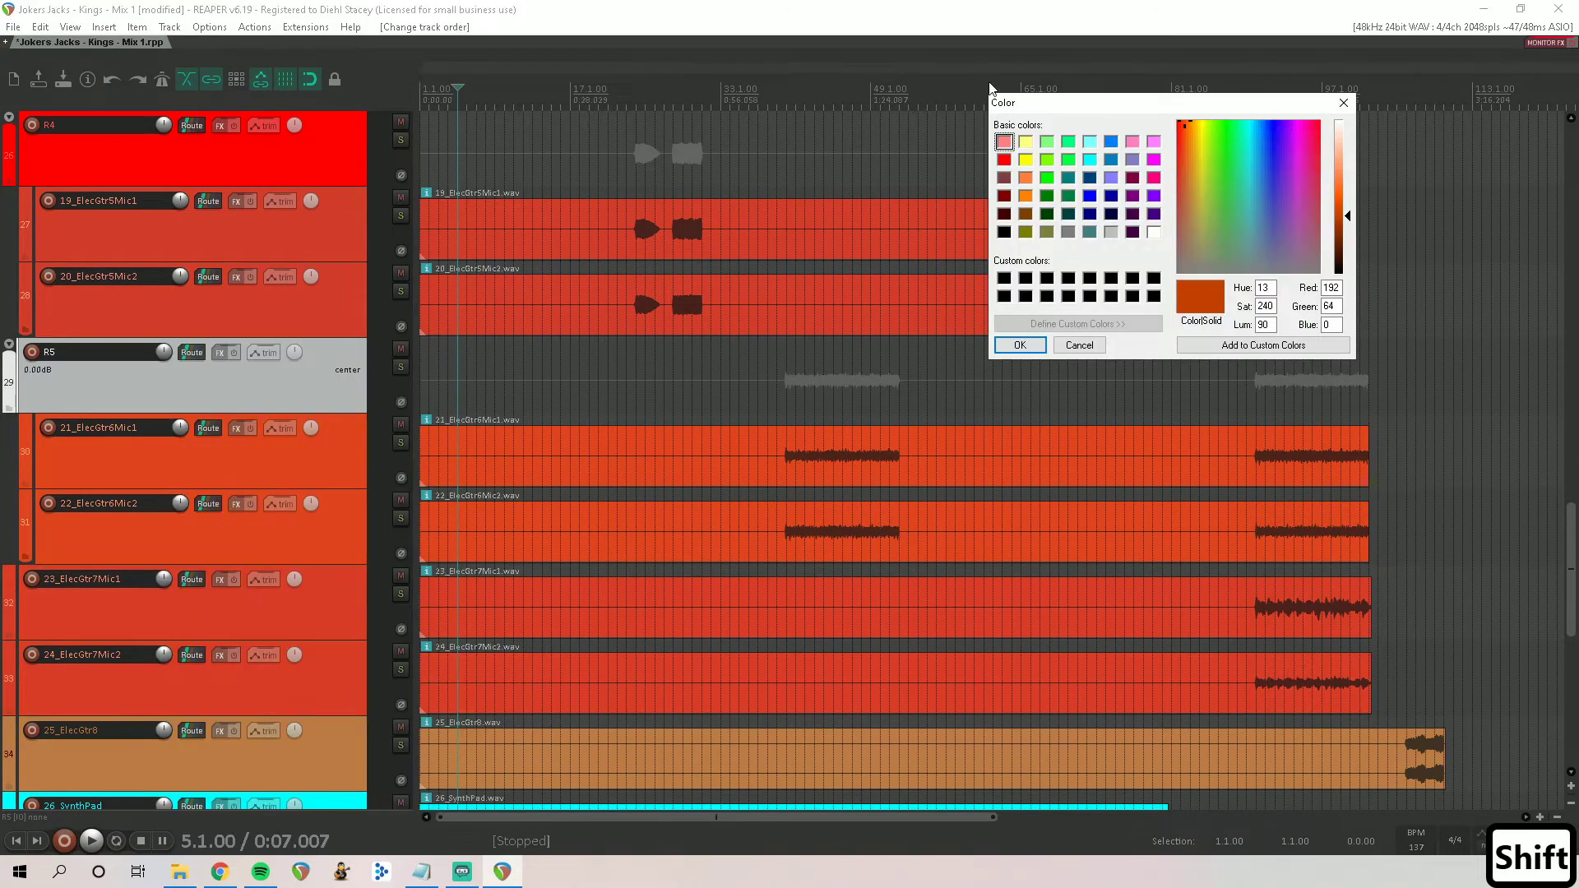
left_click(1019, 345)
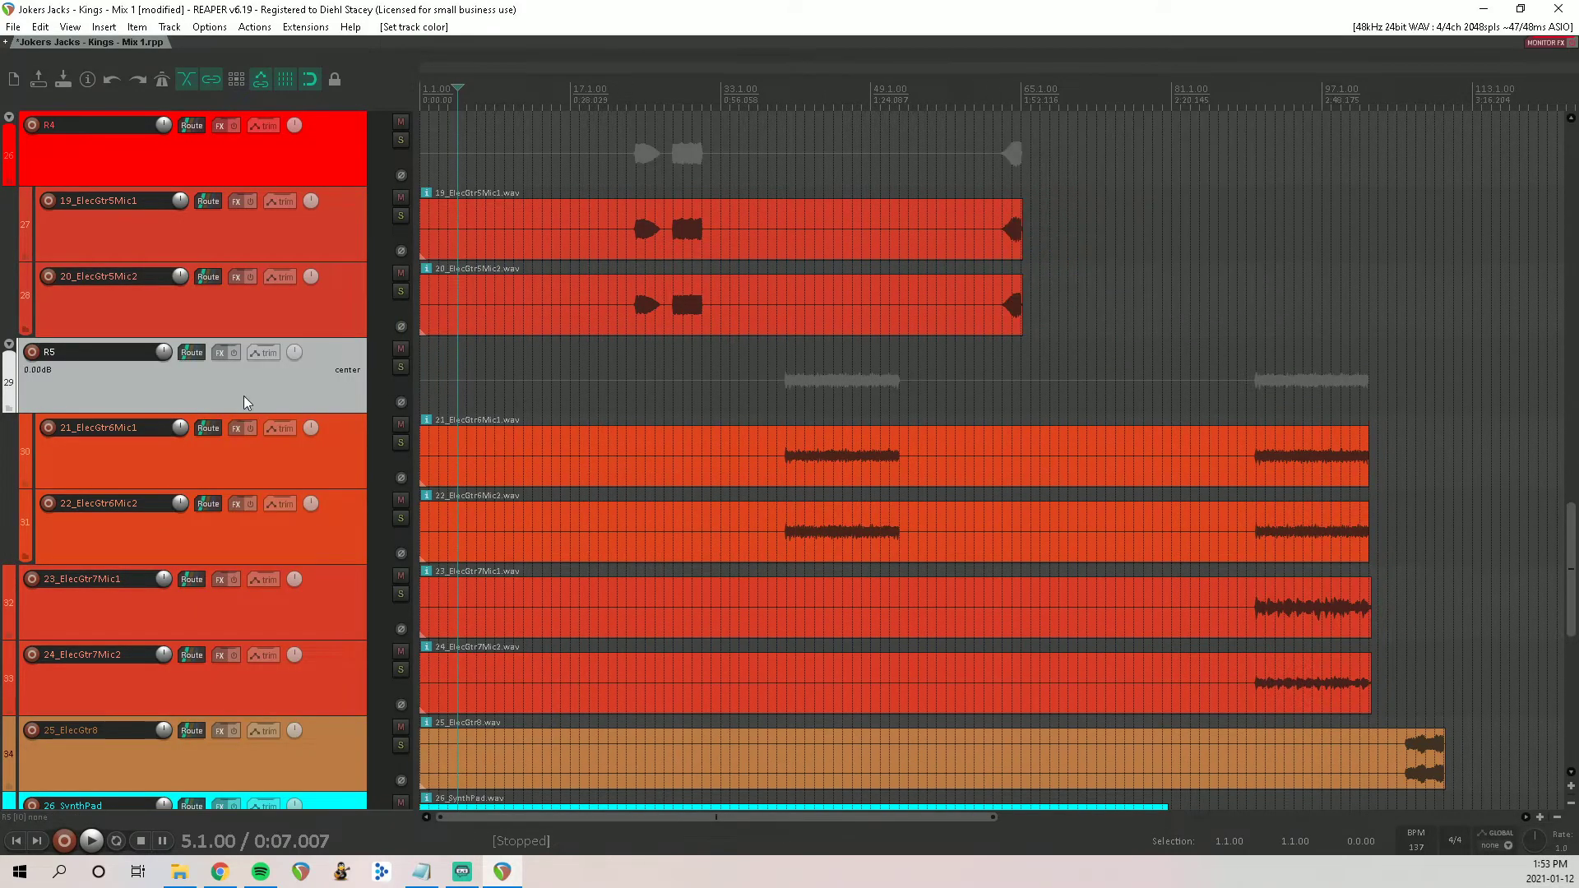
Step: Give the R5 folder track a custom pure red track color
right_click(161, 401)
mouse_move(263, 668)
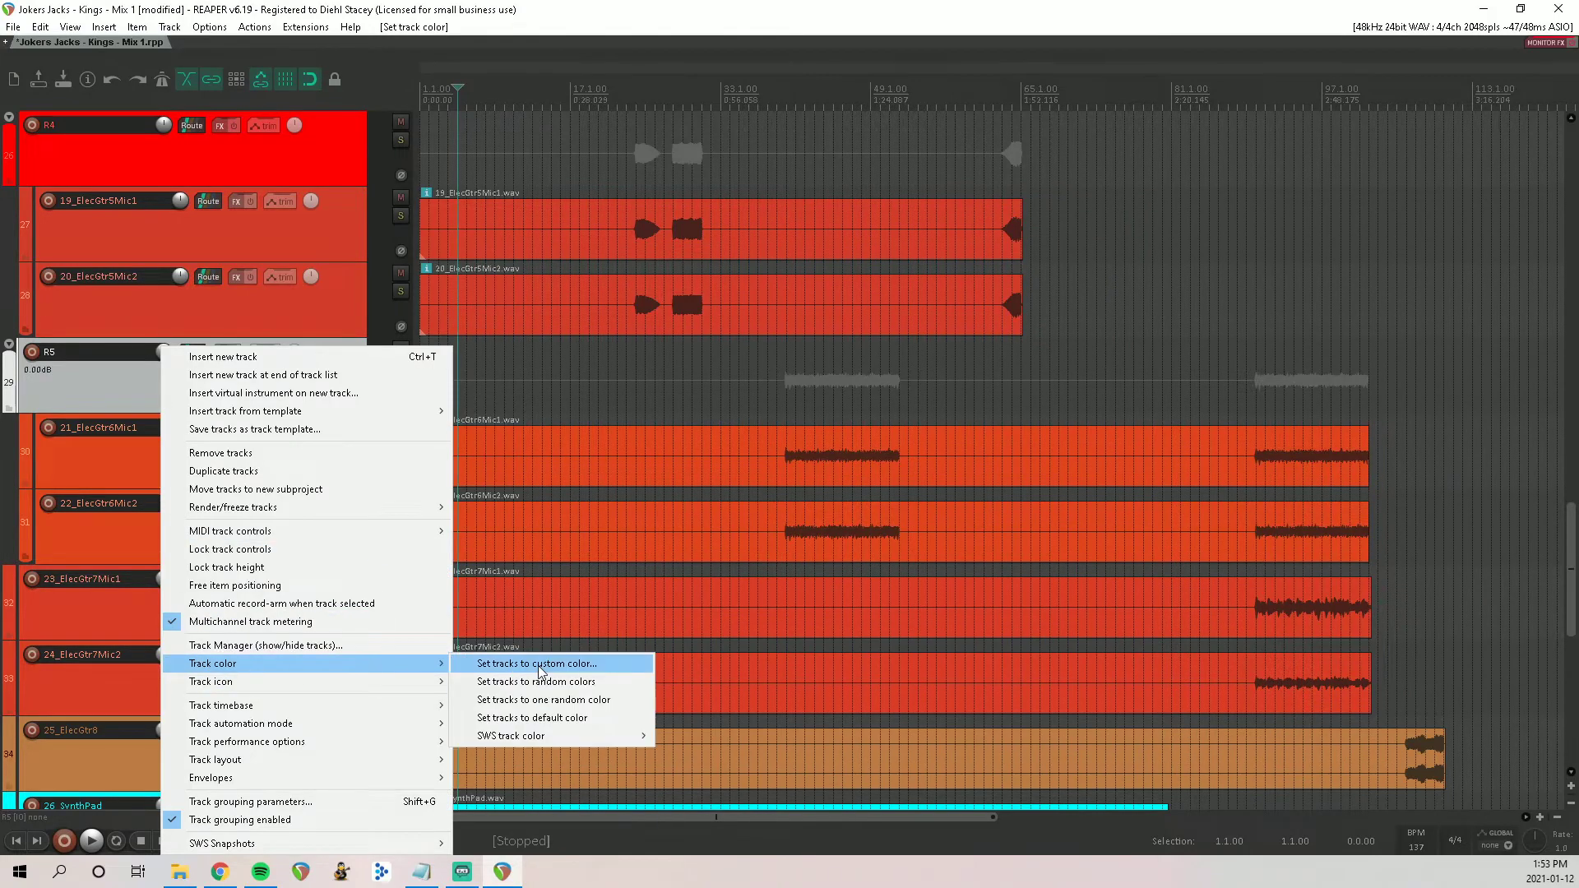
left_click(506, 663)
left_click(1005, 160)
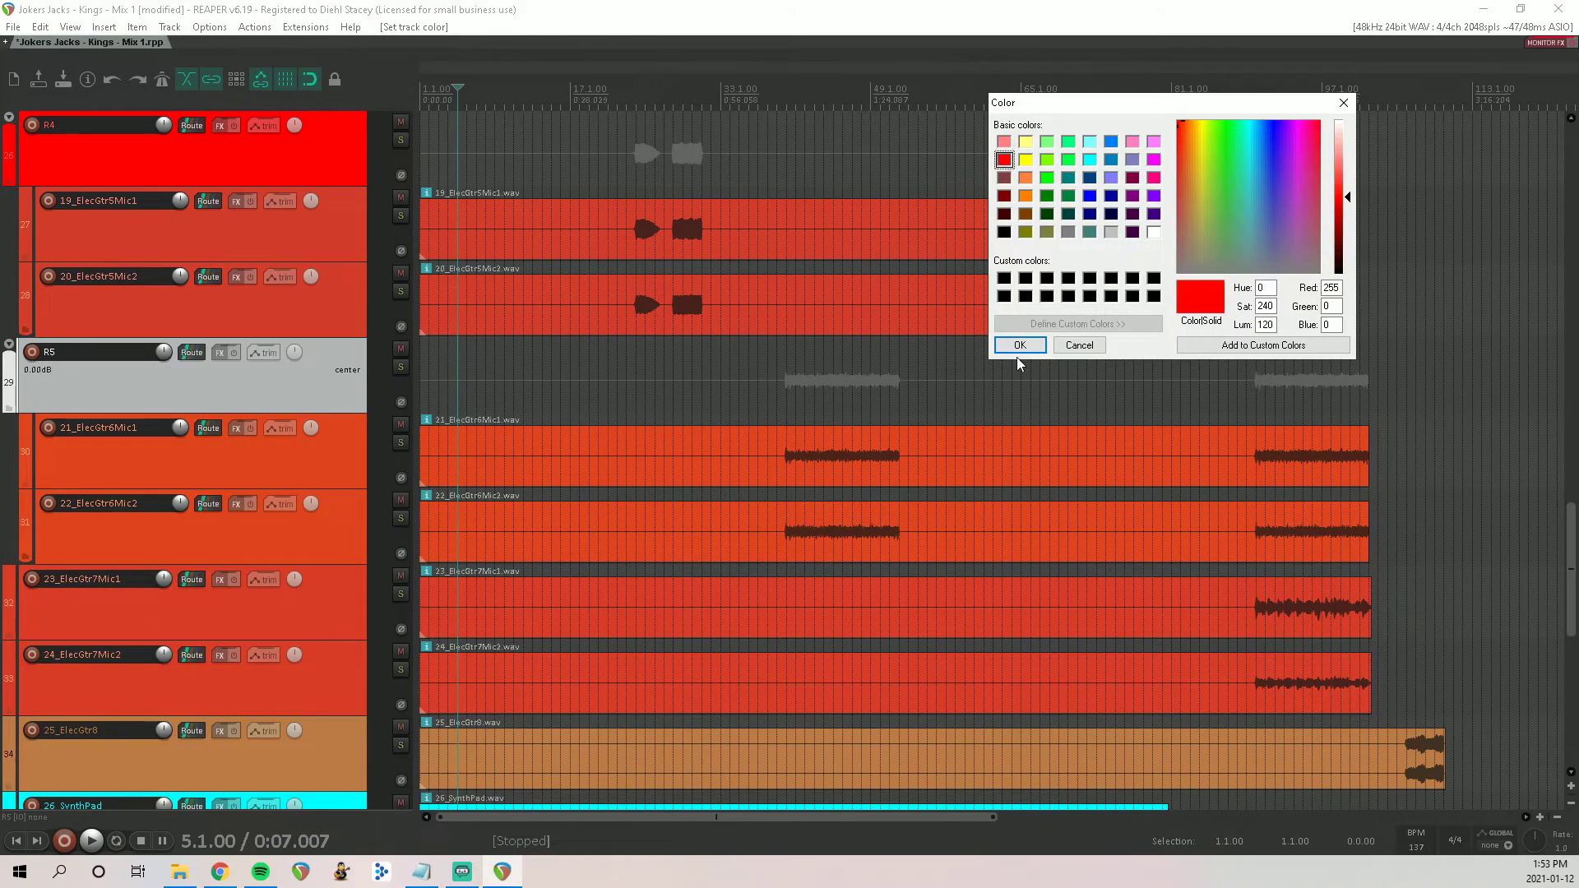
left_click(1019, 344)
Step: Insert a new track directly above 23_ElecGtr7Mic1, outside the R5 folder, and nest 23_ElecGtr7Mic1 and 24_ElecGtr7Mic2 inside it
scroll(134, 422, "down", 3)
left_click(148, 383)
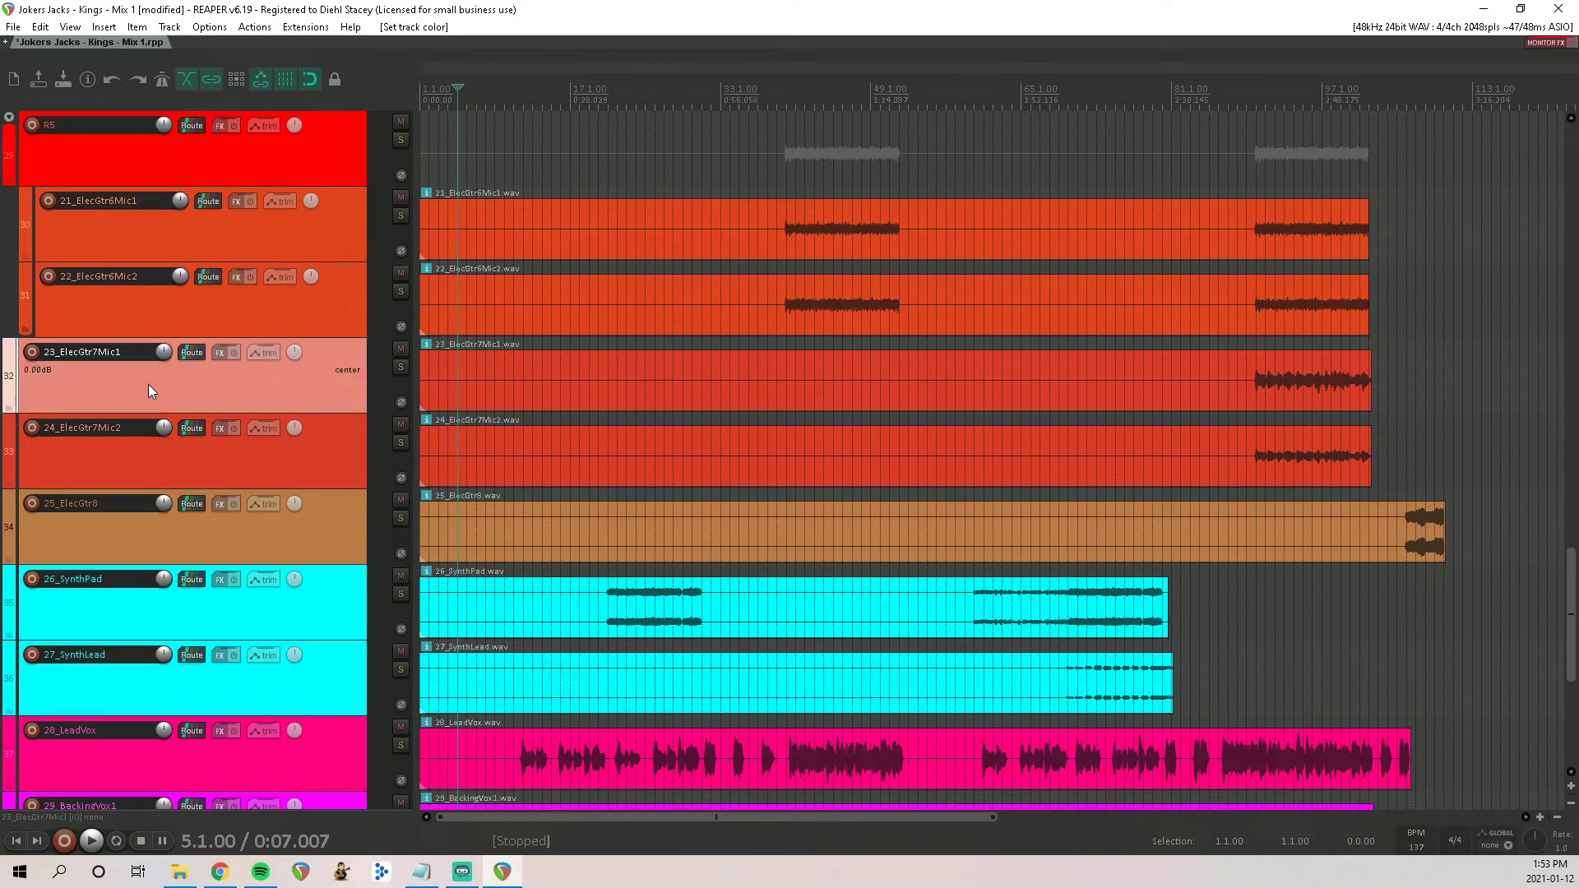
key("ctrl+t")
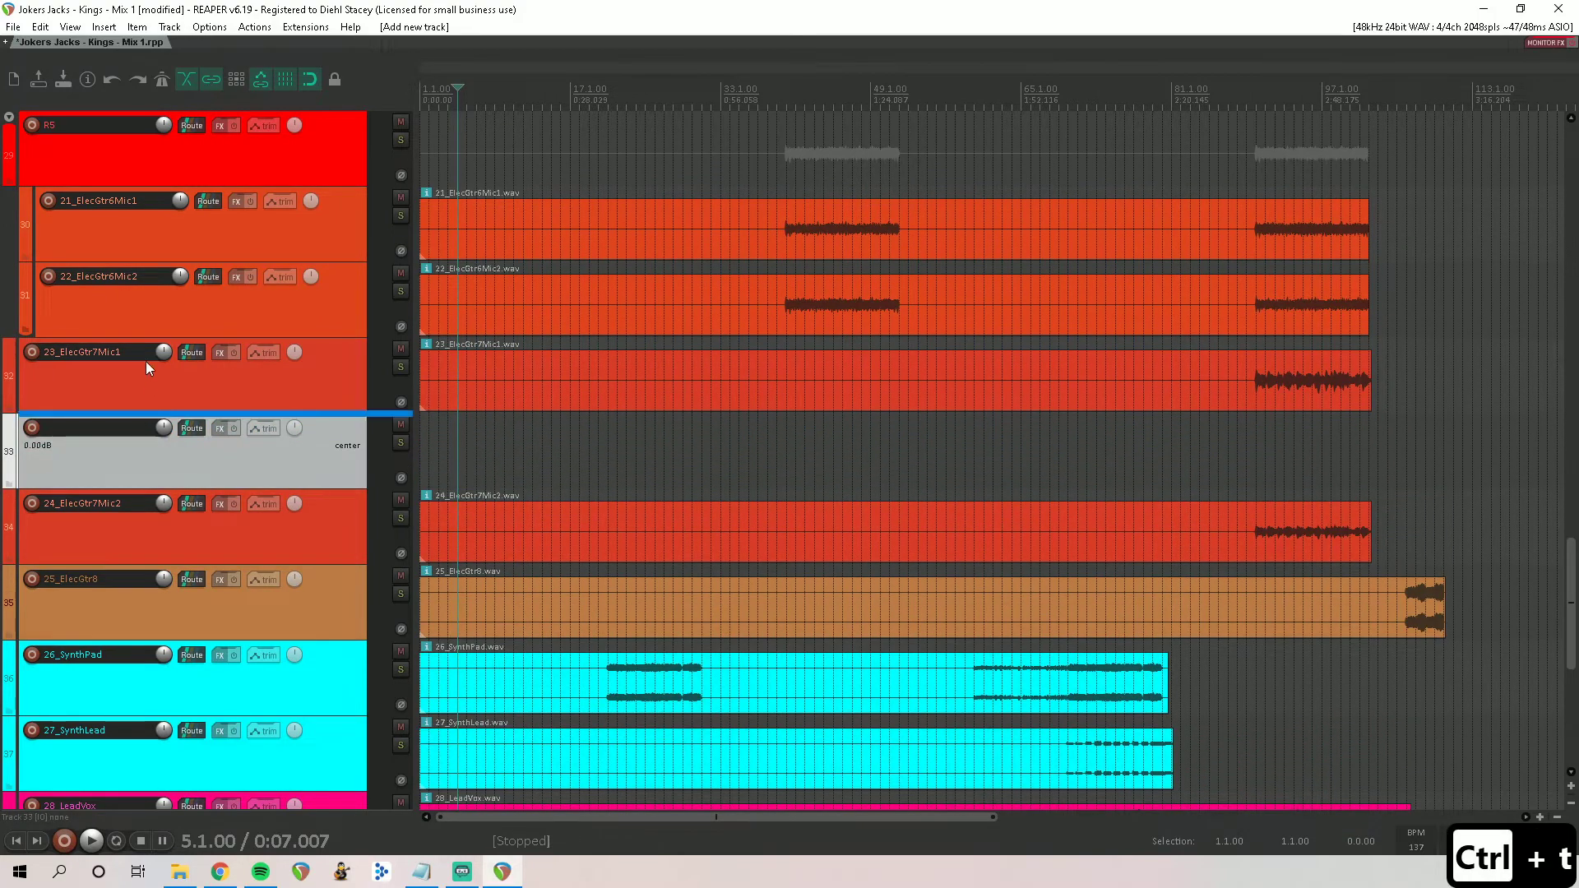
left_click_drag(148, 368, 265, 408)
left_click(228, 461)
left_click(230, 535, "shift")
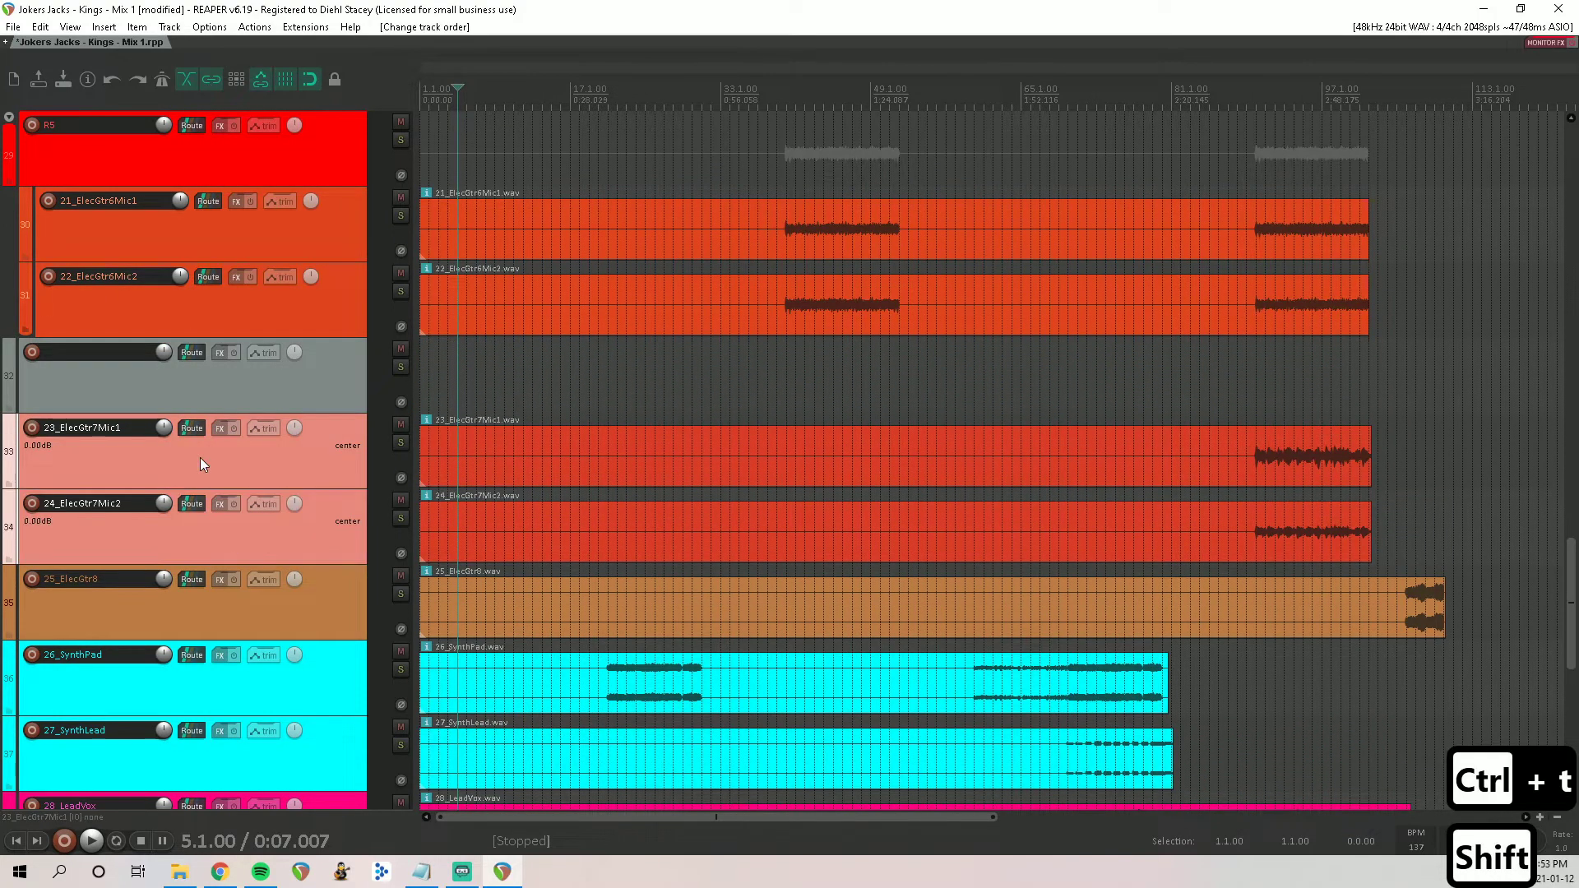
left_click_drag(200, 457, 232, 391)
Step: Audition the new unnamed folder track in solo from where its audio begins, stop playback and clear its solo
left_click(232, 395)
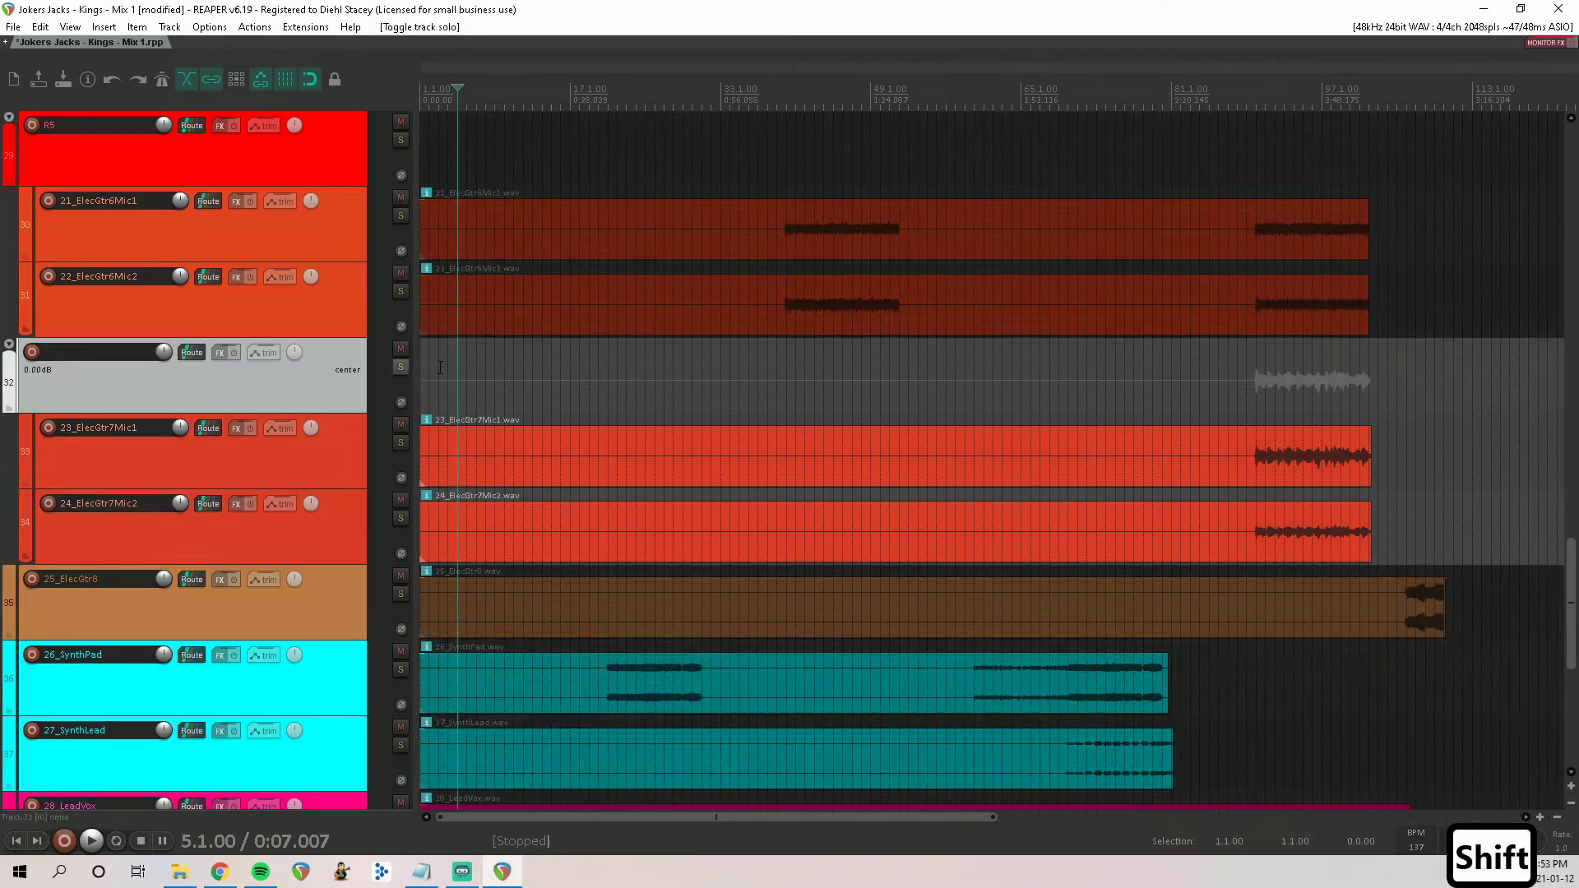
left_click(401, 367)
left_click(1253, 380)
key("space")
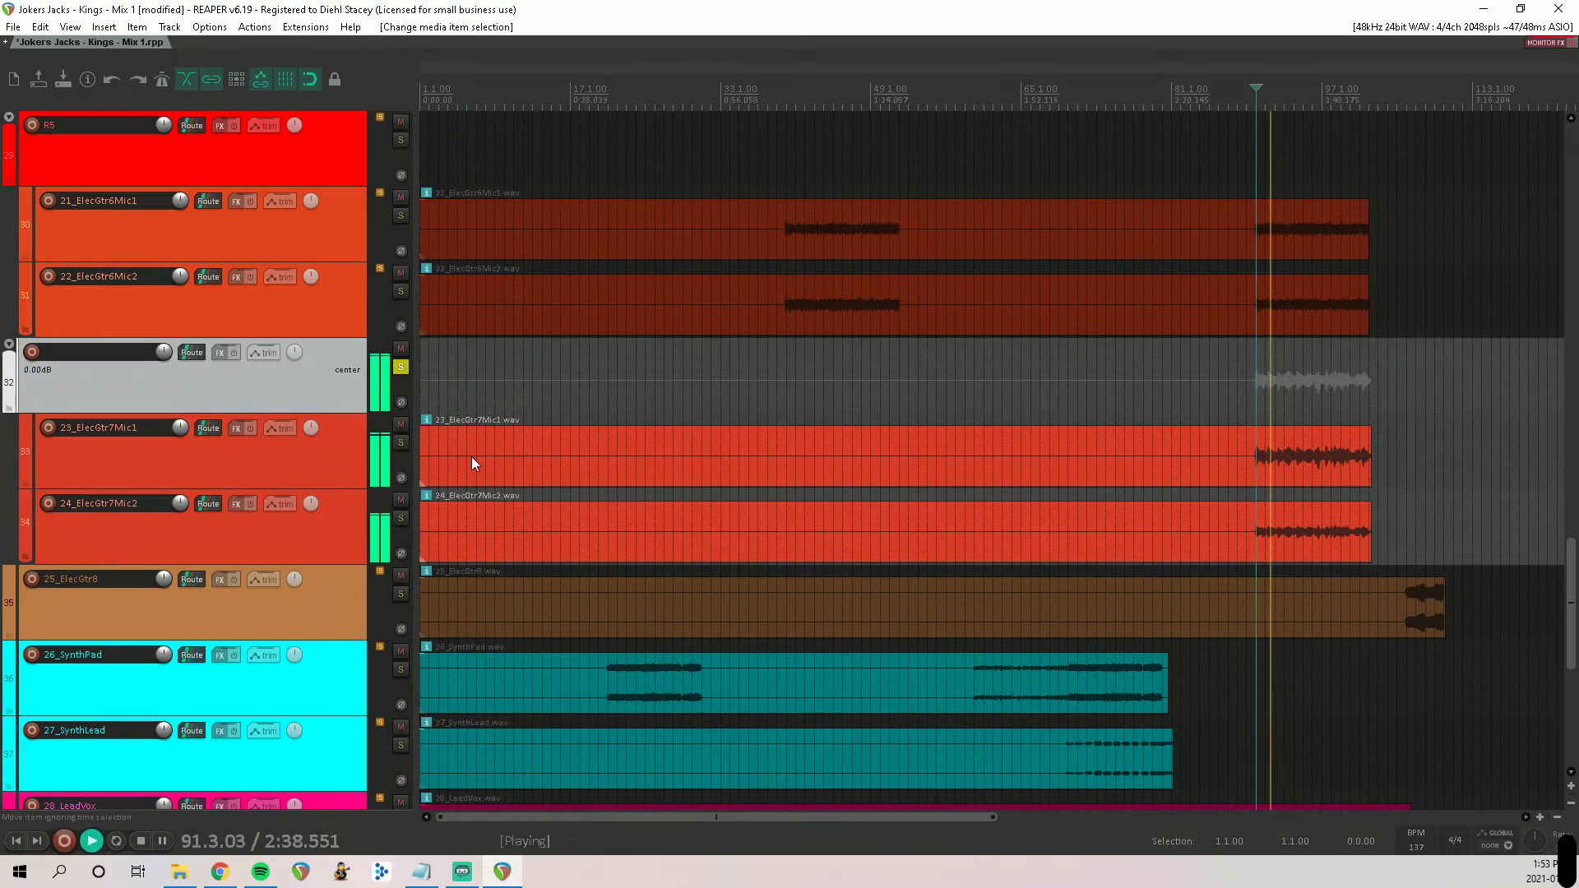
key("space")
left_click(400, 366)
left_click(400, 366)
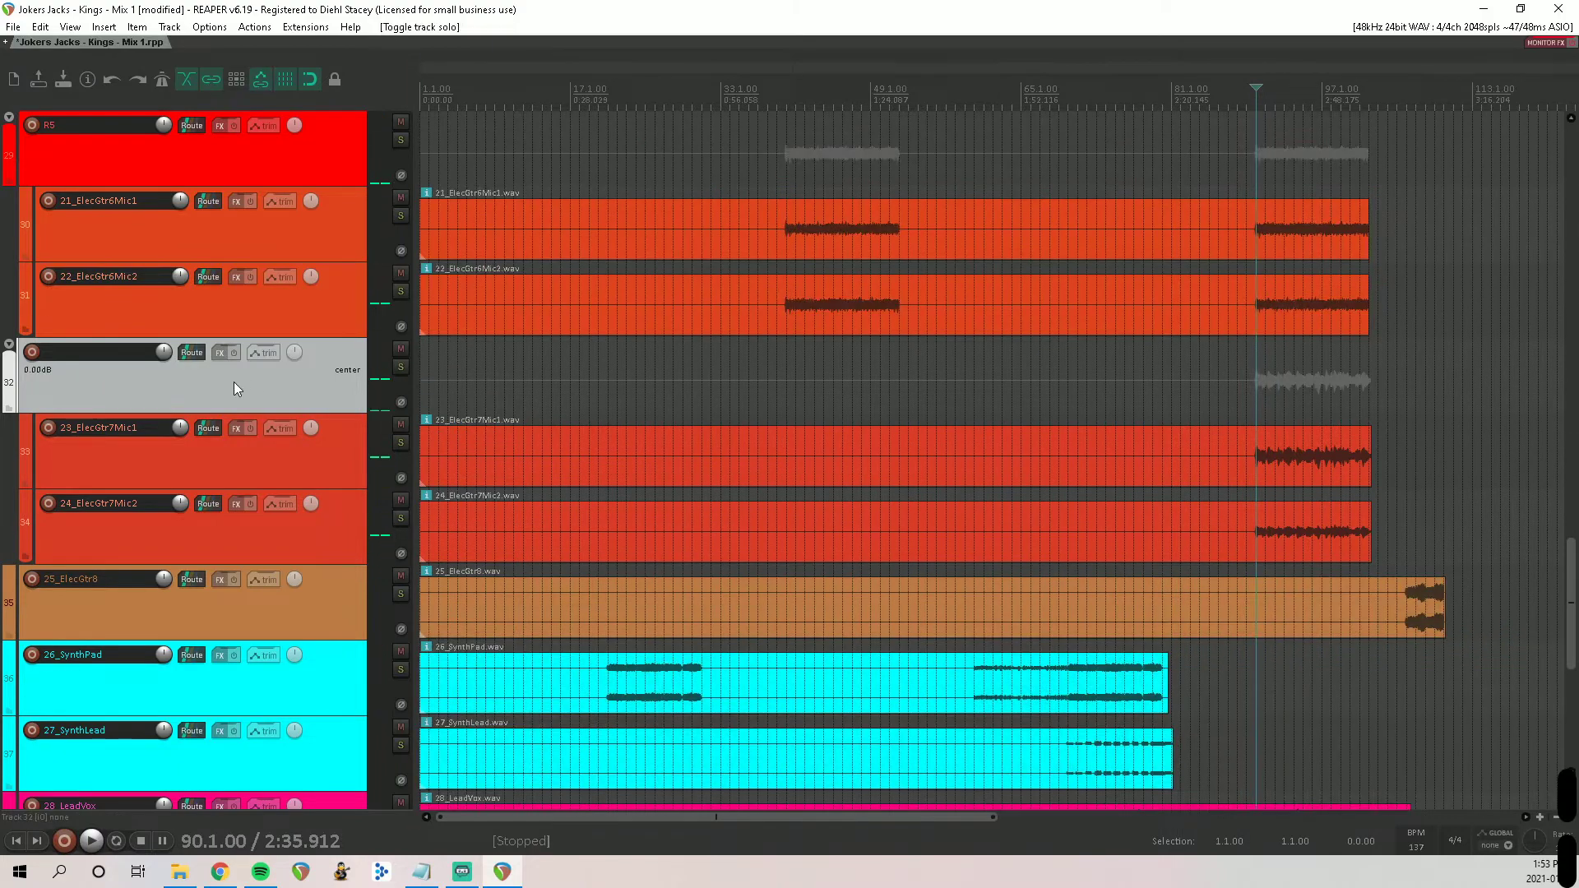
Step: Name the folder track above 23_ElecGtr7Mic1 Cleans
double_click(90, 351)
type("Cl")
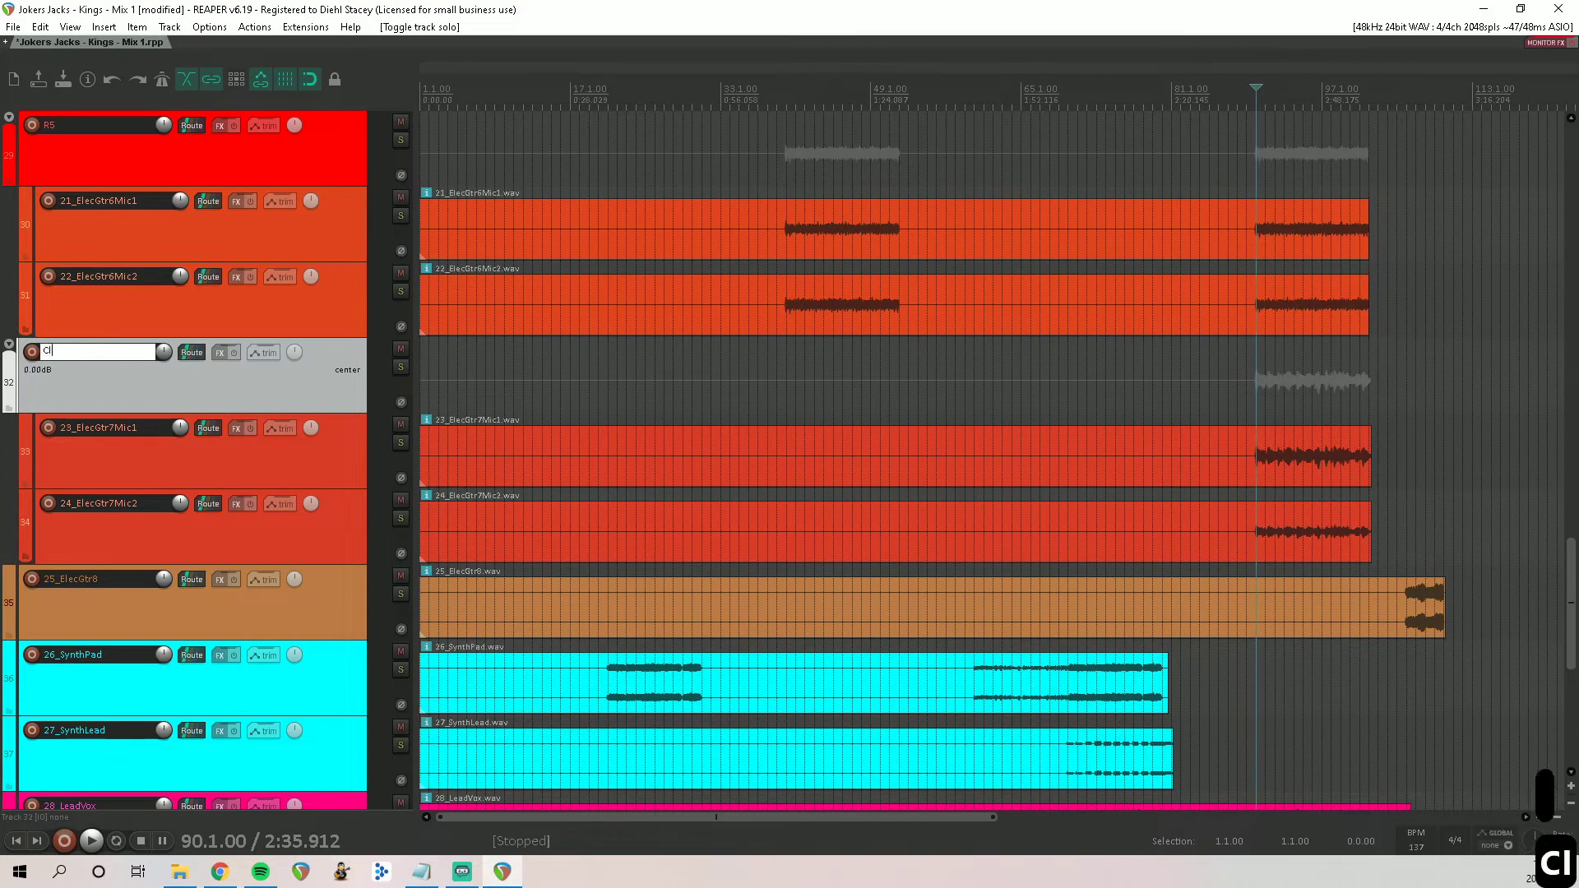
type("eans")
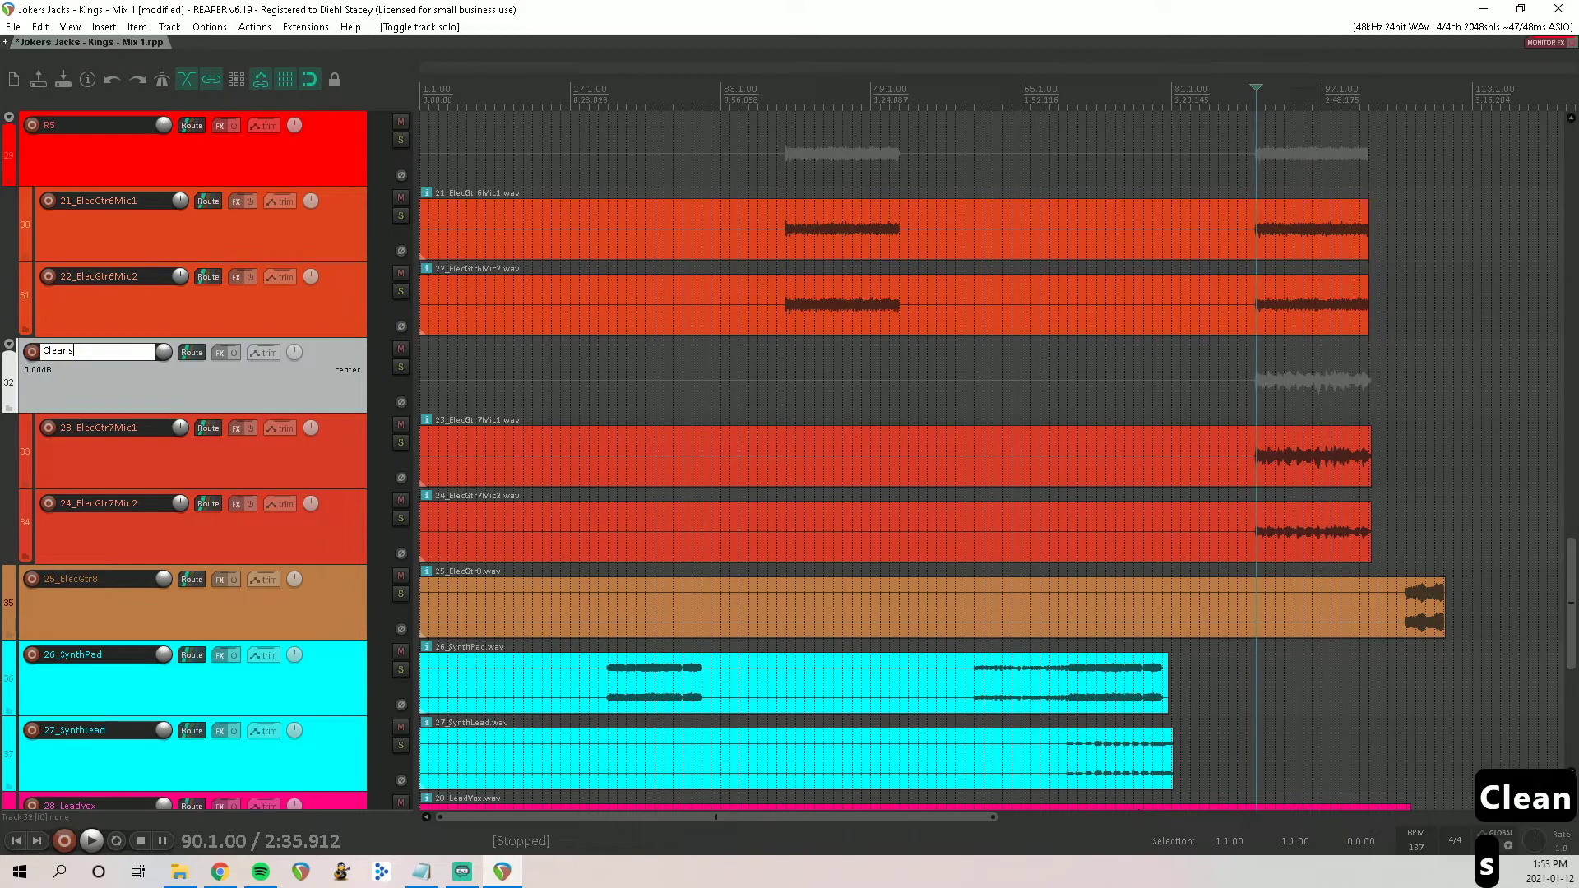
key("Return")
Step: Give the Cleans folder track a custom pure red track color
right_click(137, 394)
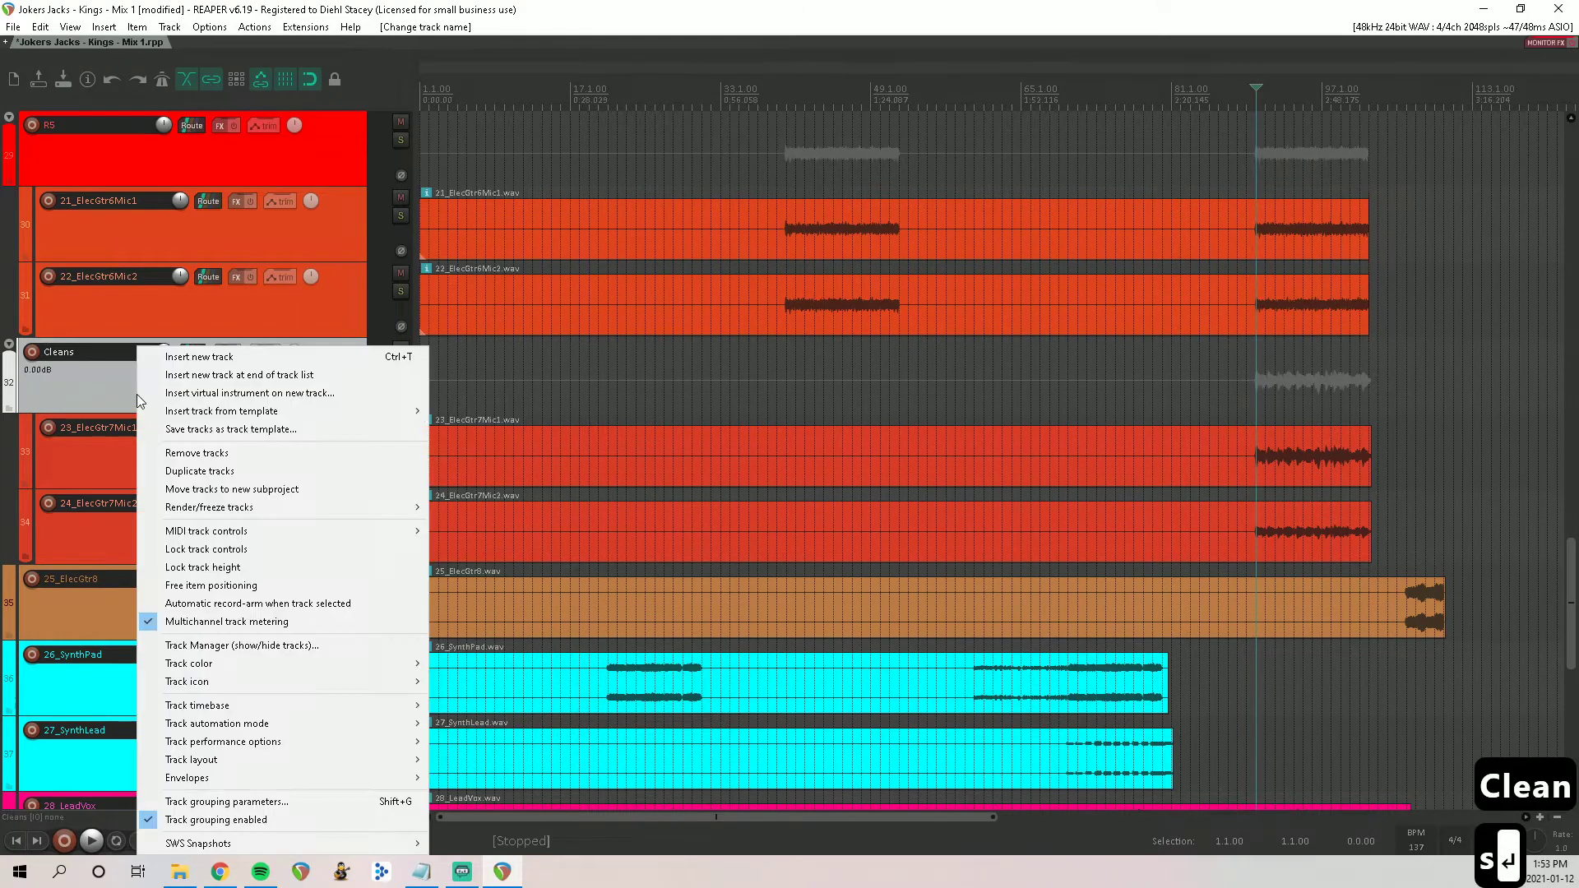
mouse_move(288, 664)
left_click(510, 662)
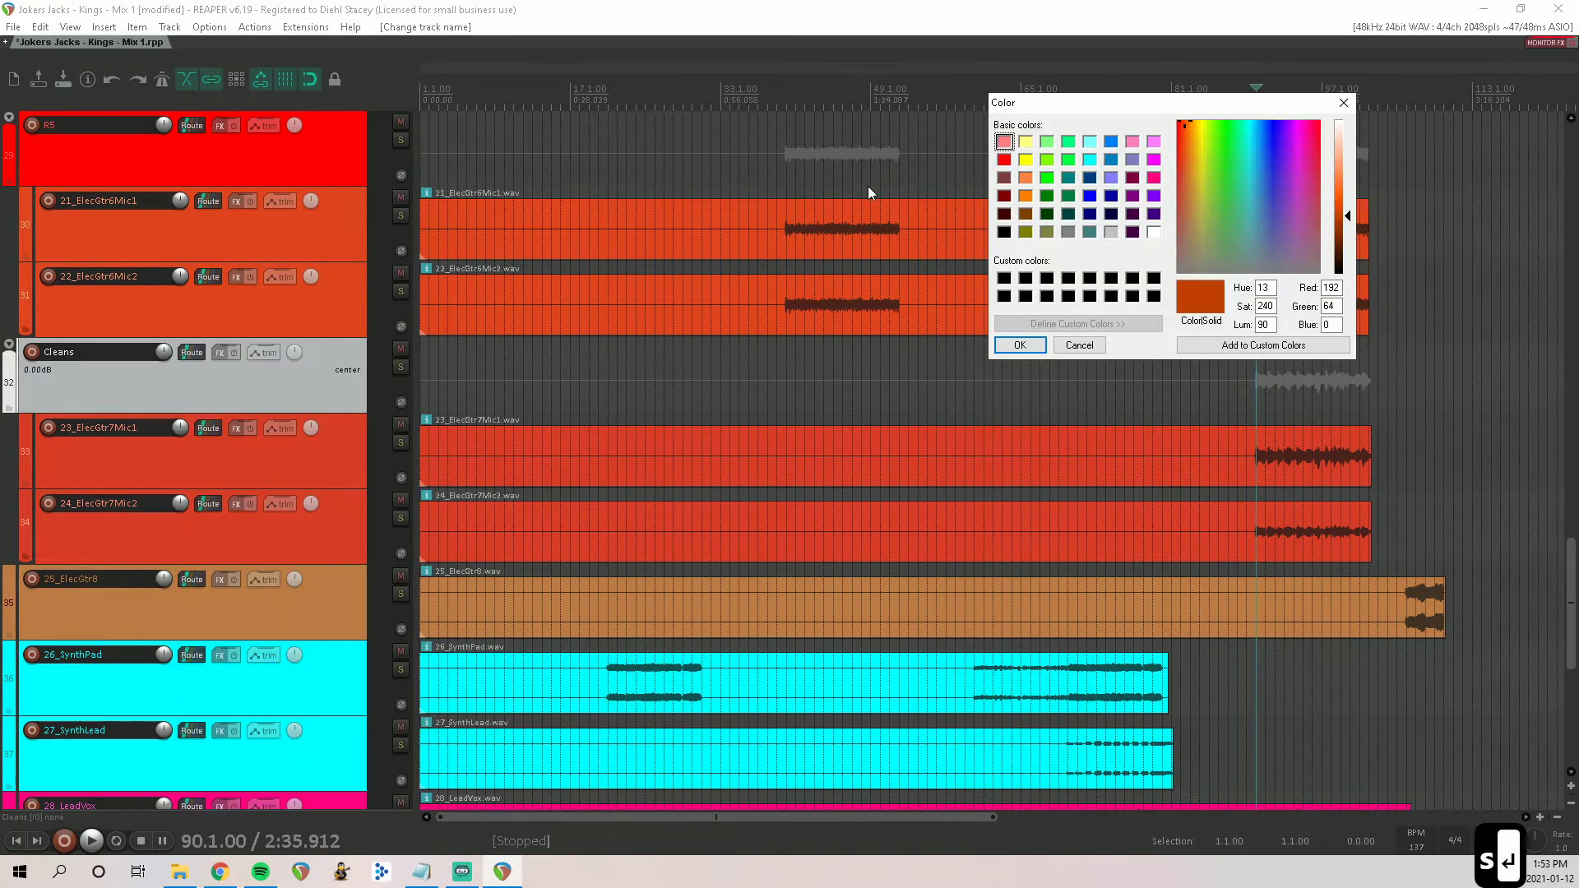
left_click(1004, 158)
left_click(1020, 346)
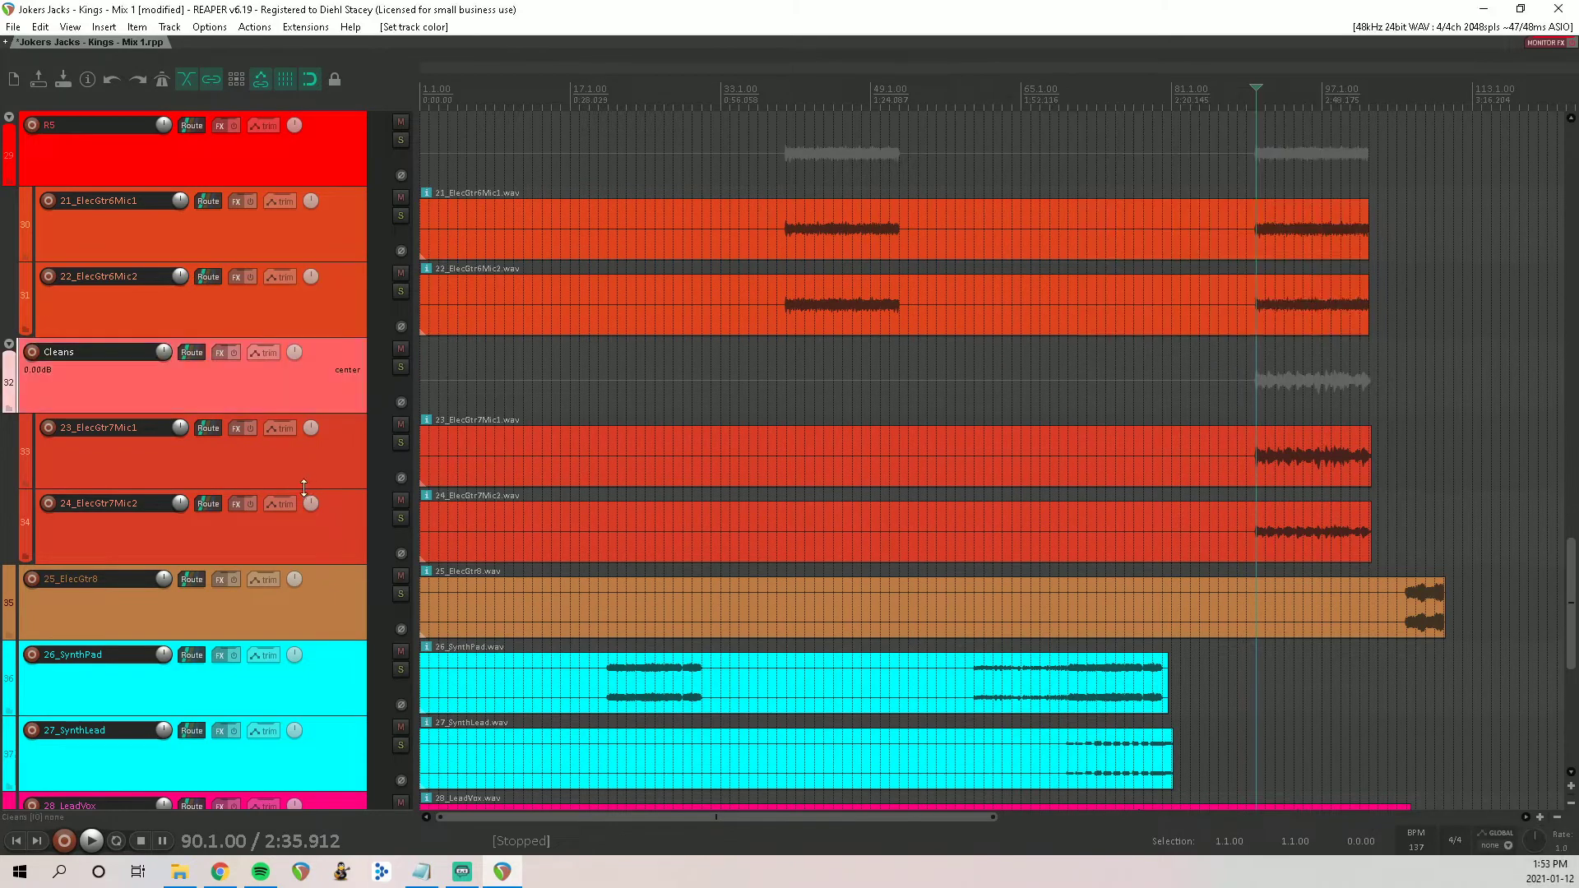
Step: Audition the R4 folder track in solo from where its audio begins, stop playback and clear its solo
scroll(240, 442, "down", 1)
left_click(249, 368)
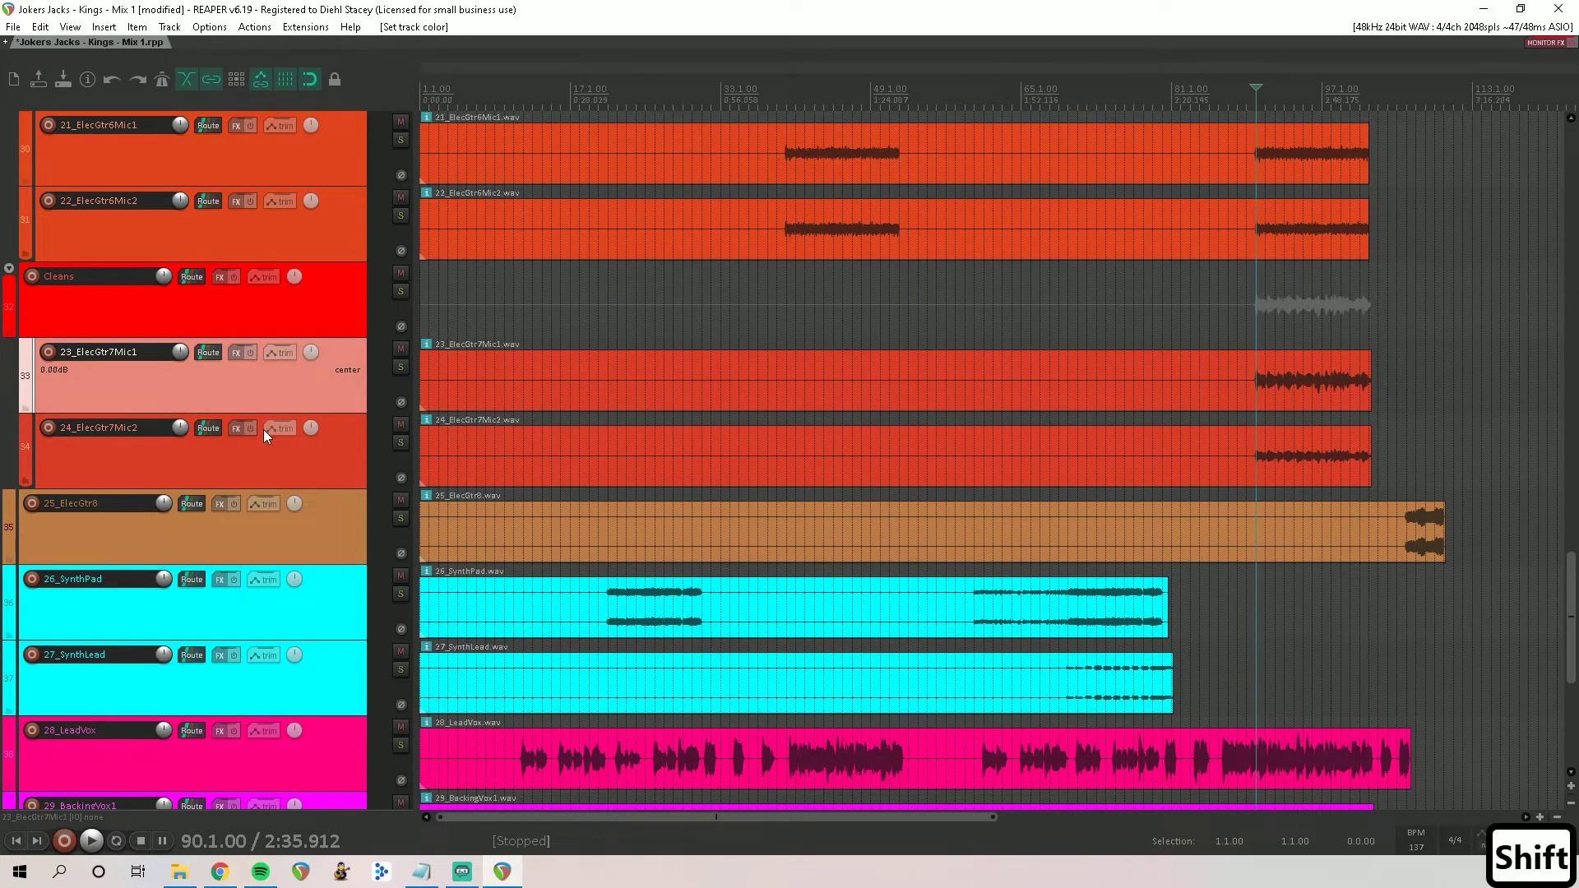
scroll(246, 411, "up", 4)
scroll(284, 362, "up", 6)
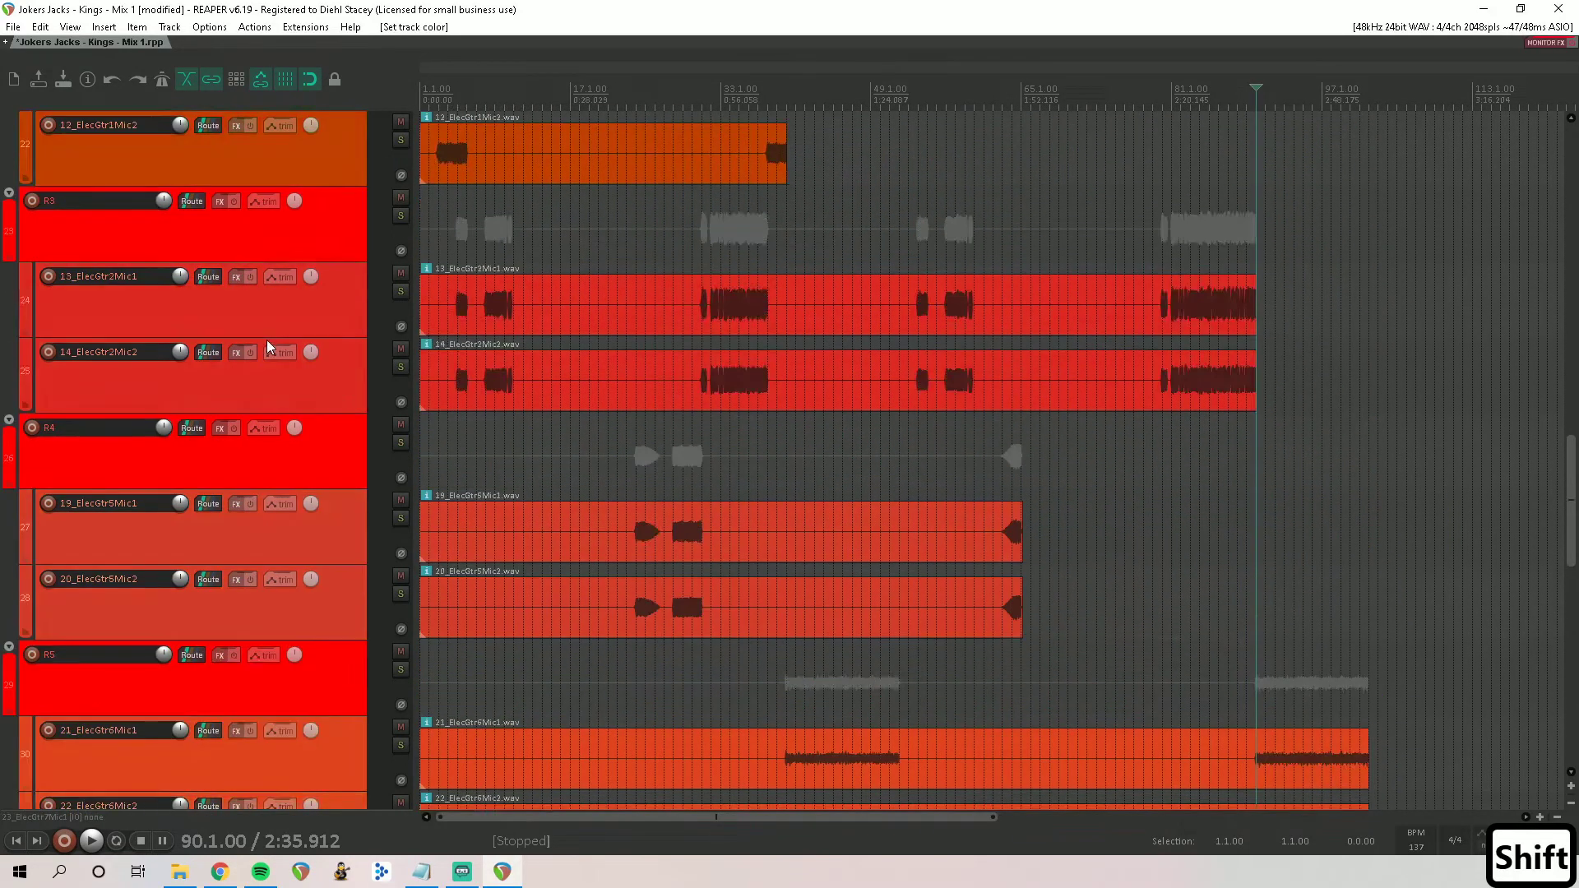
scroll(279, 378, "down", 2)
left_click(367, 448)
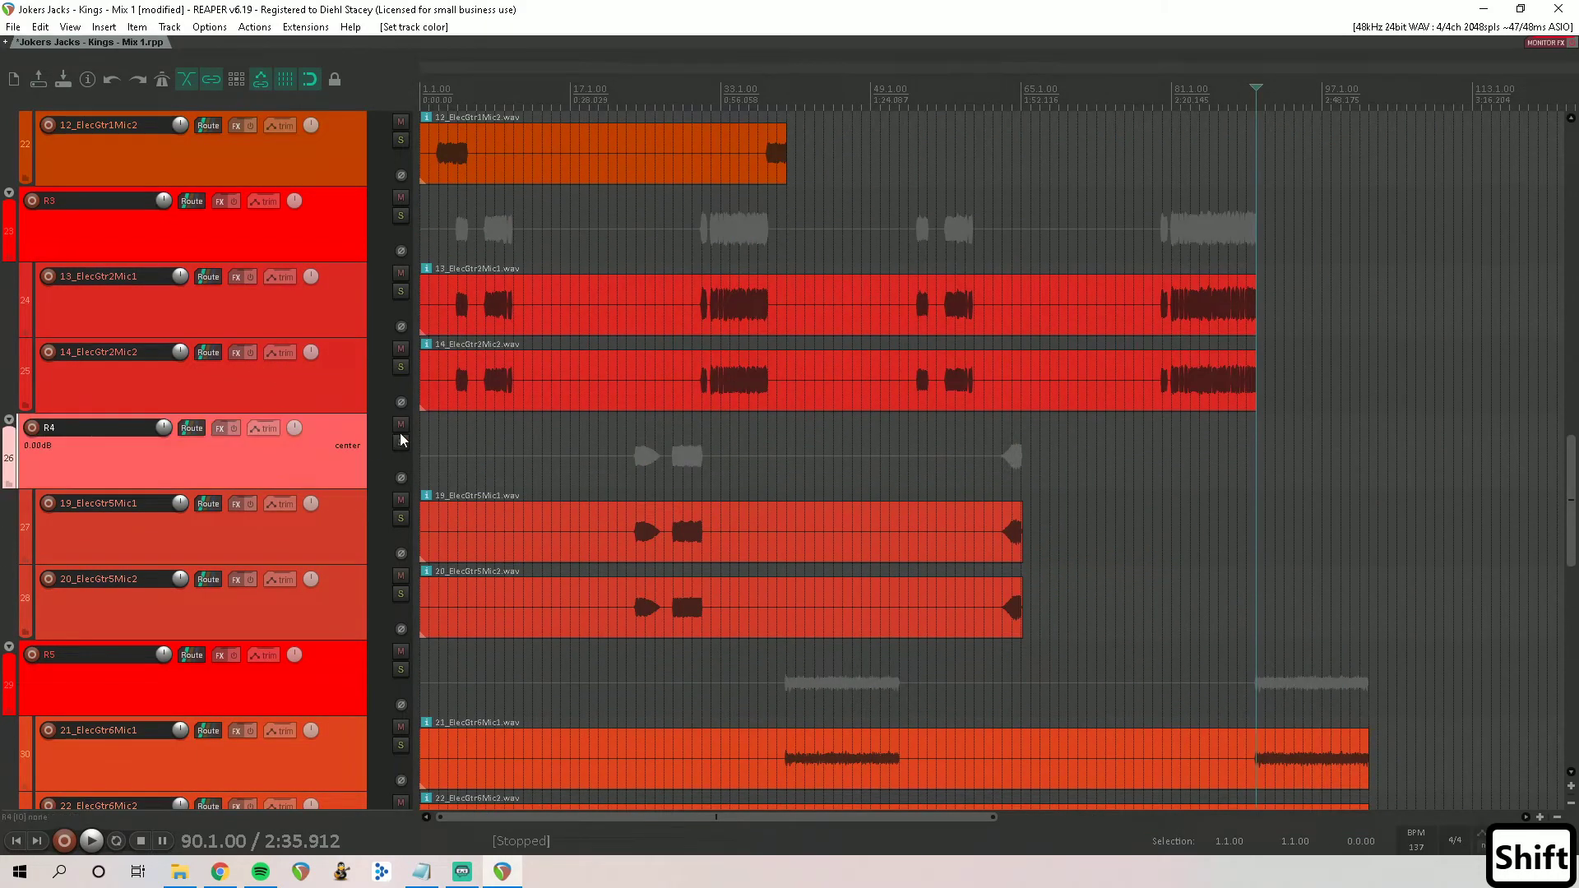
left_click(401, 443)
left_click(637, 453)
key("space")
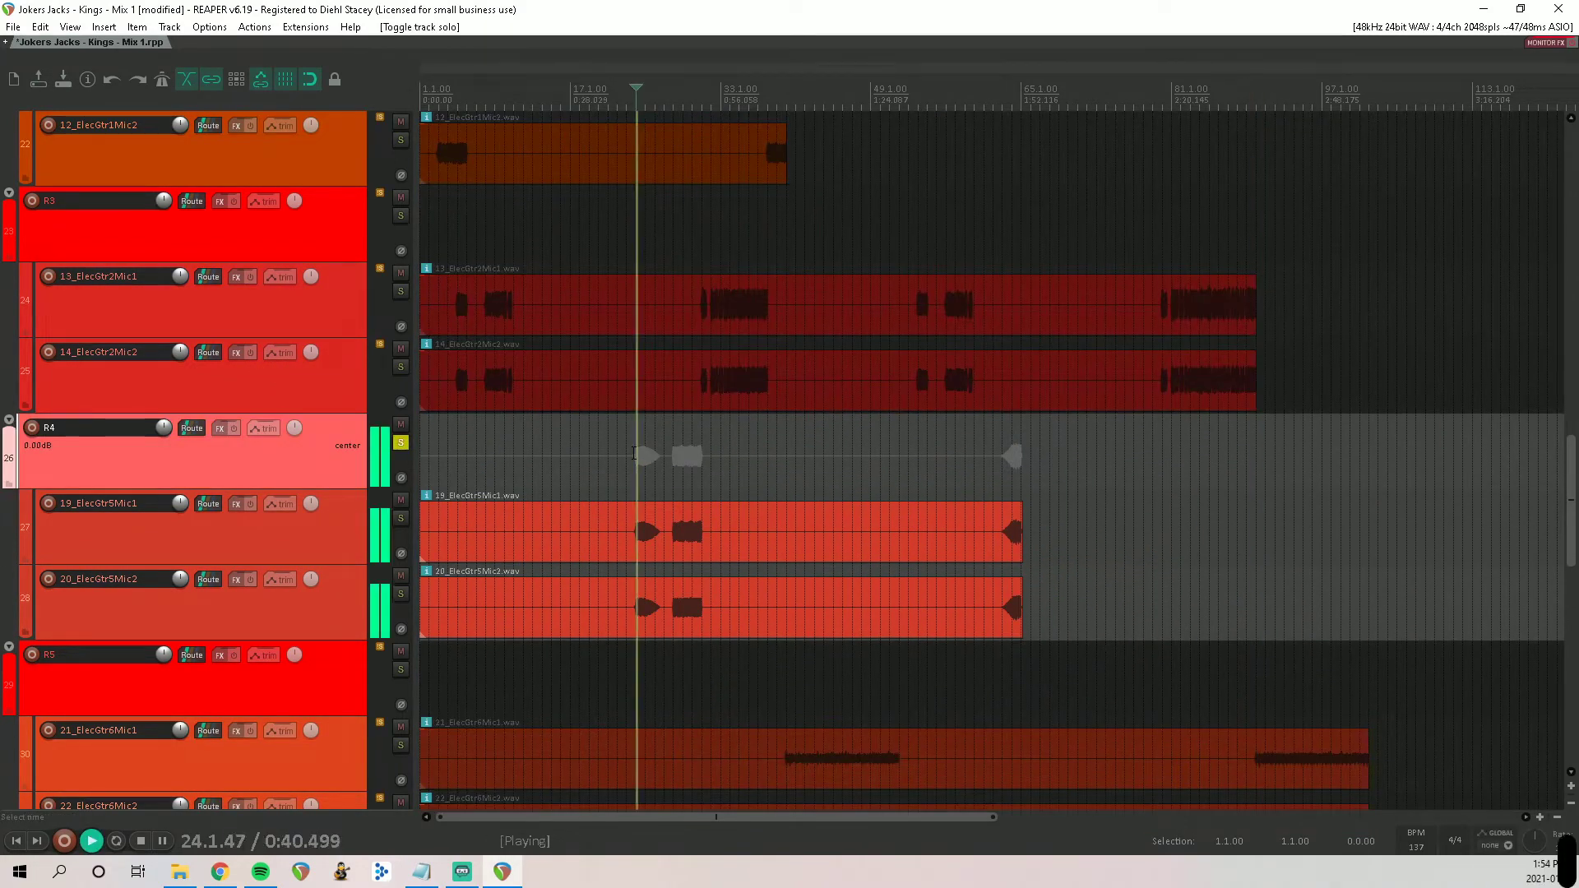
key("space")
left_click(401, 442)
Step: Audition the R3 folder track in solo from the start of its second long section, clear its solo and stop playback
left_click(402, 216)
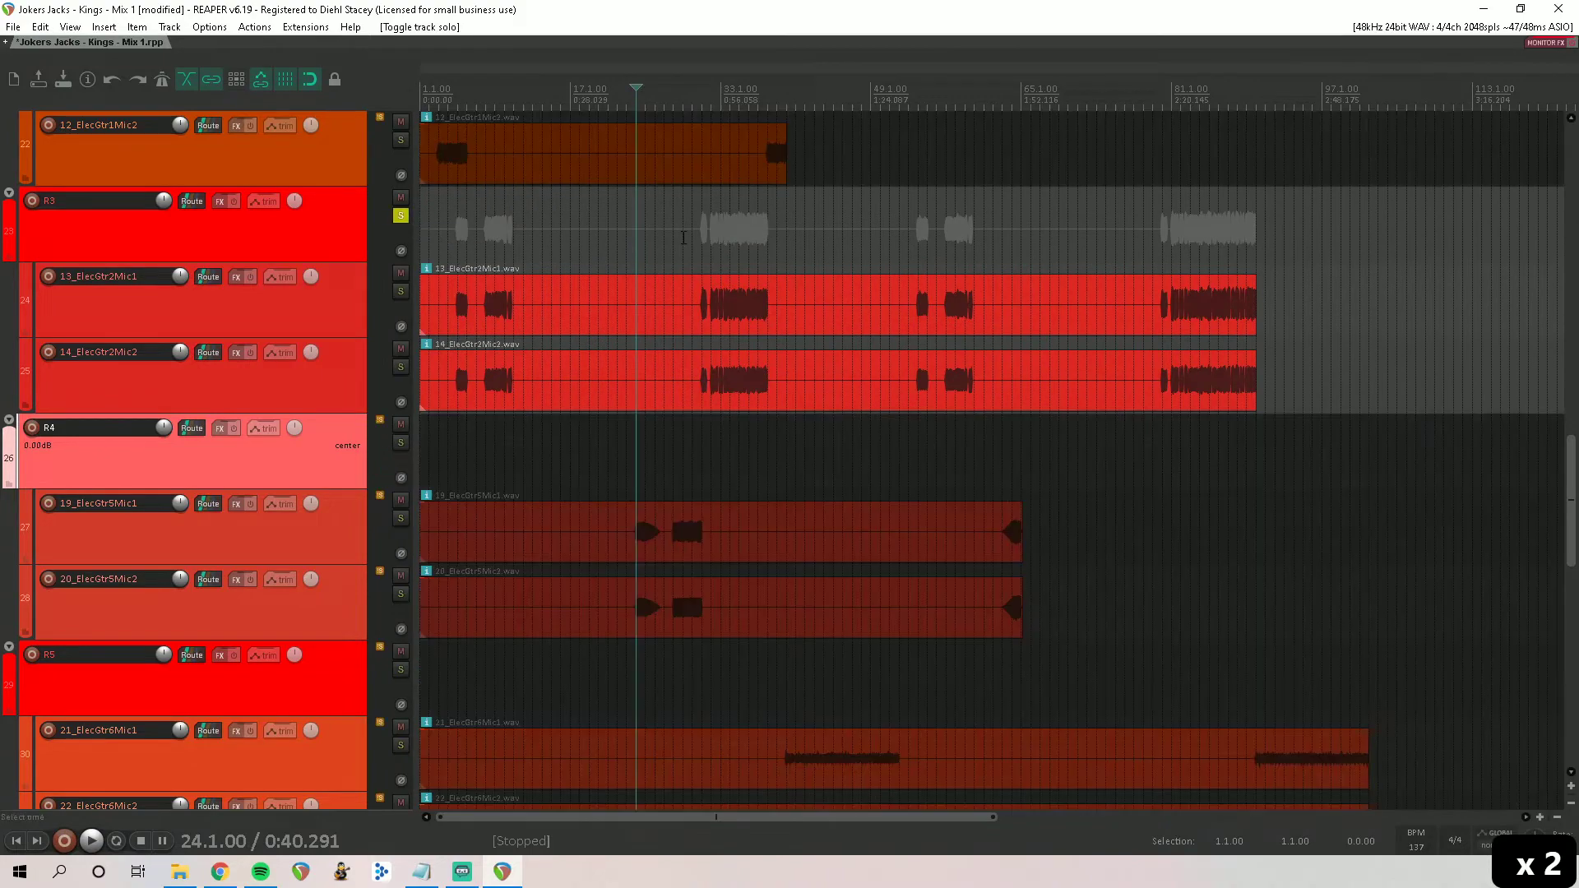
left_click(711, 230)
key("space")
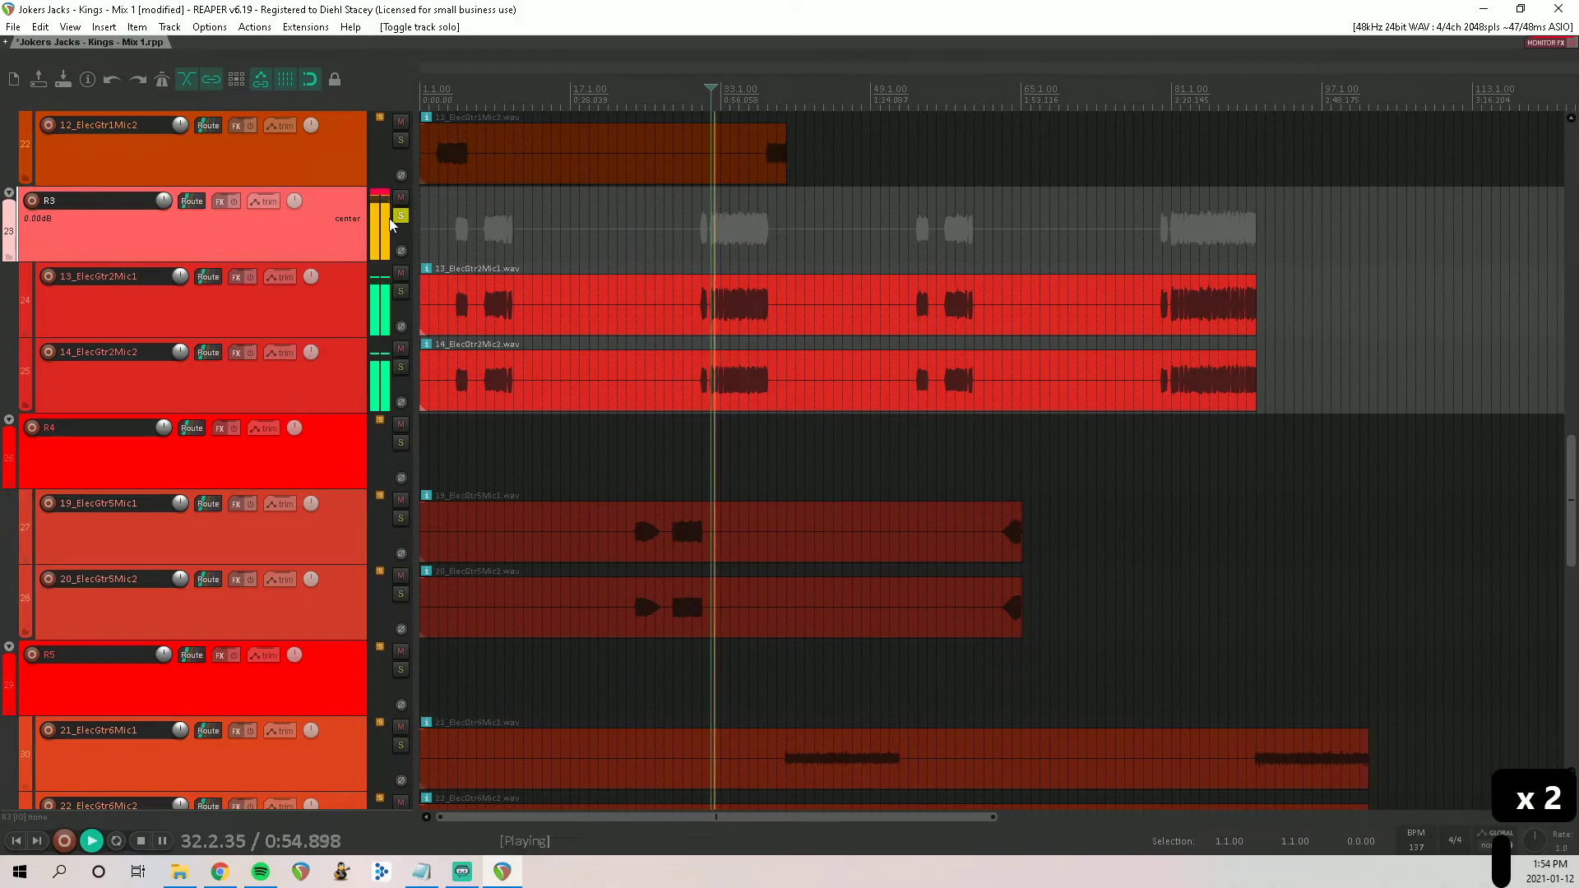
left_click(400, 216)
key("space")
Step: Solo the Cleans folder track and audition it from where its audio begins at bar 90
scroll(302, 245, "up", 3)
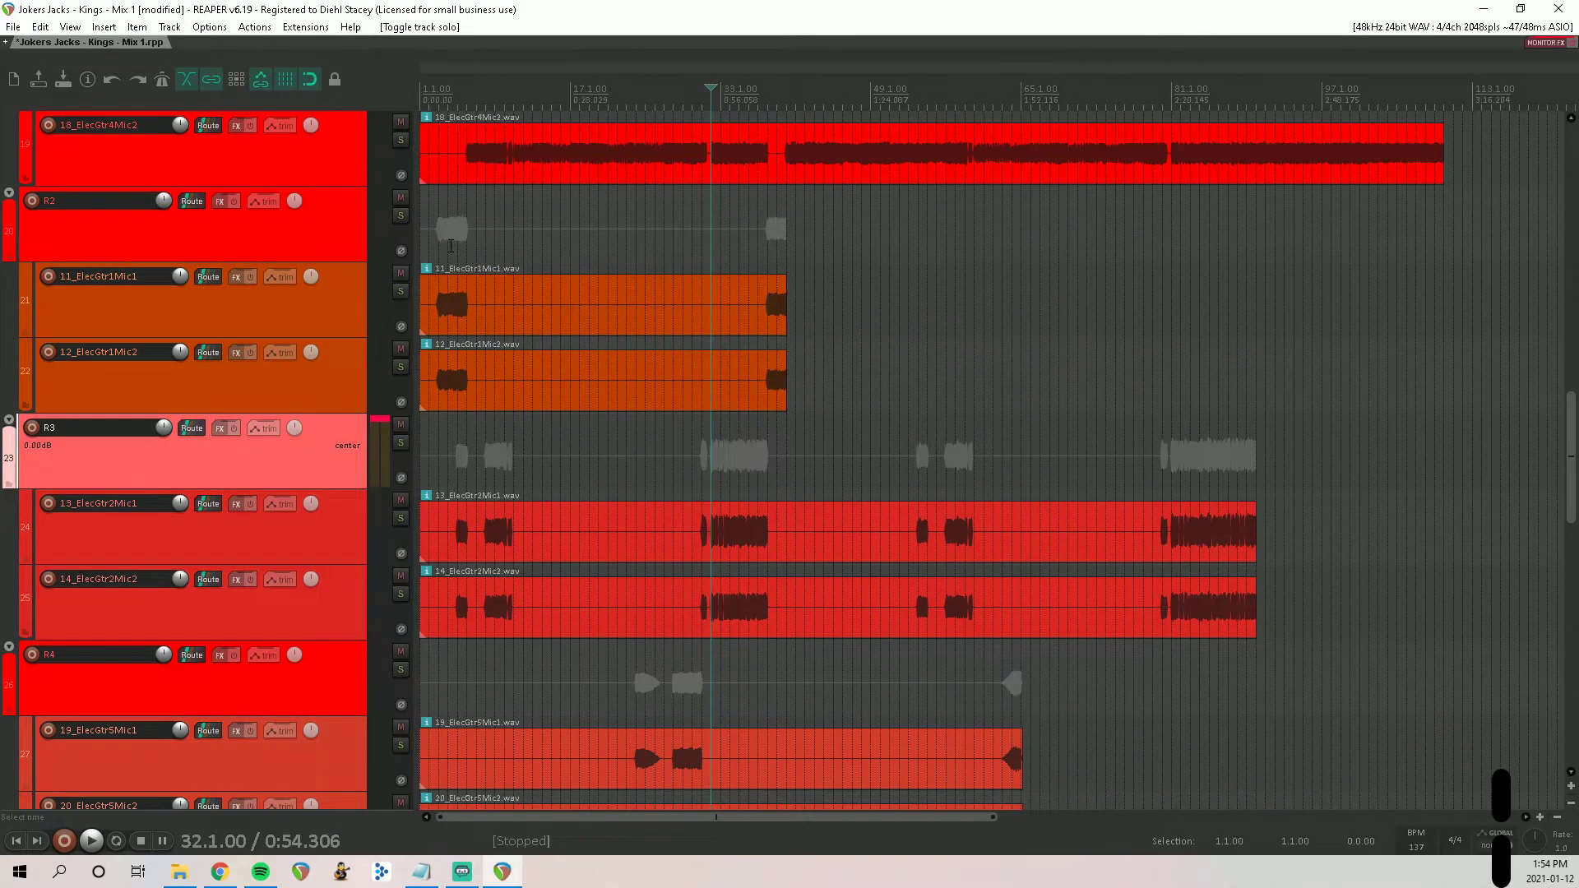
scroll(115, 375, "up", 5)
scroll(117, 378, "down", 4)
scroll(118, 378, "down", 10)
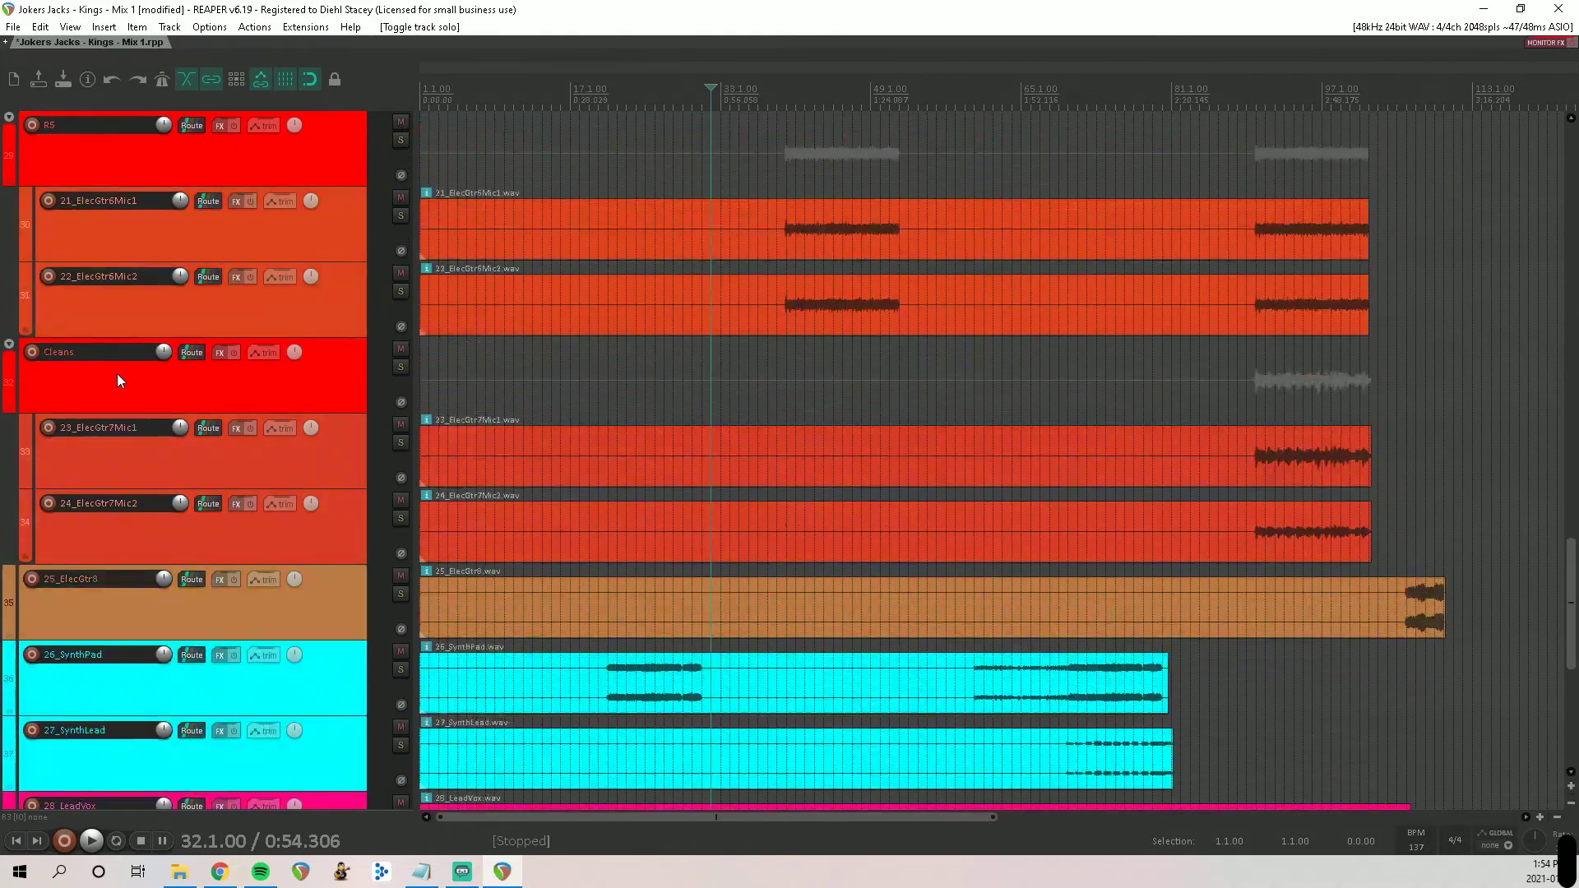
left_click(399, 367)
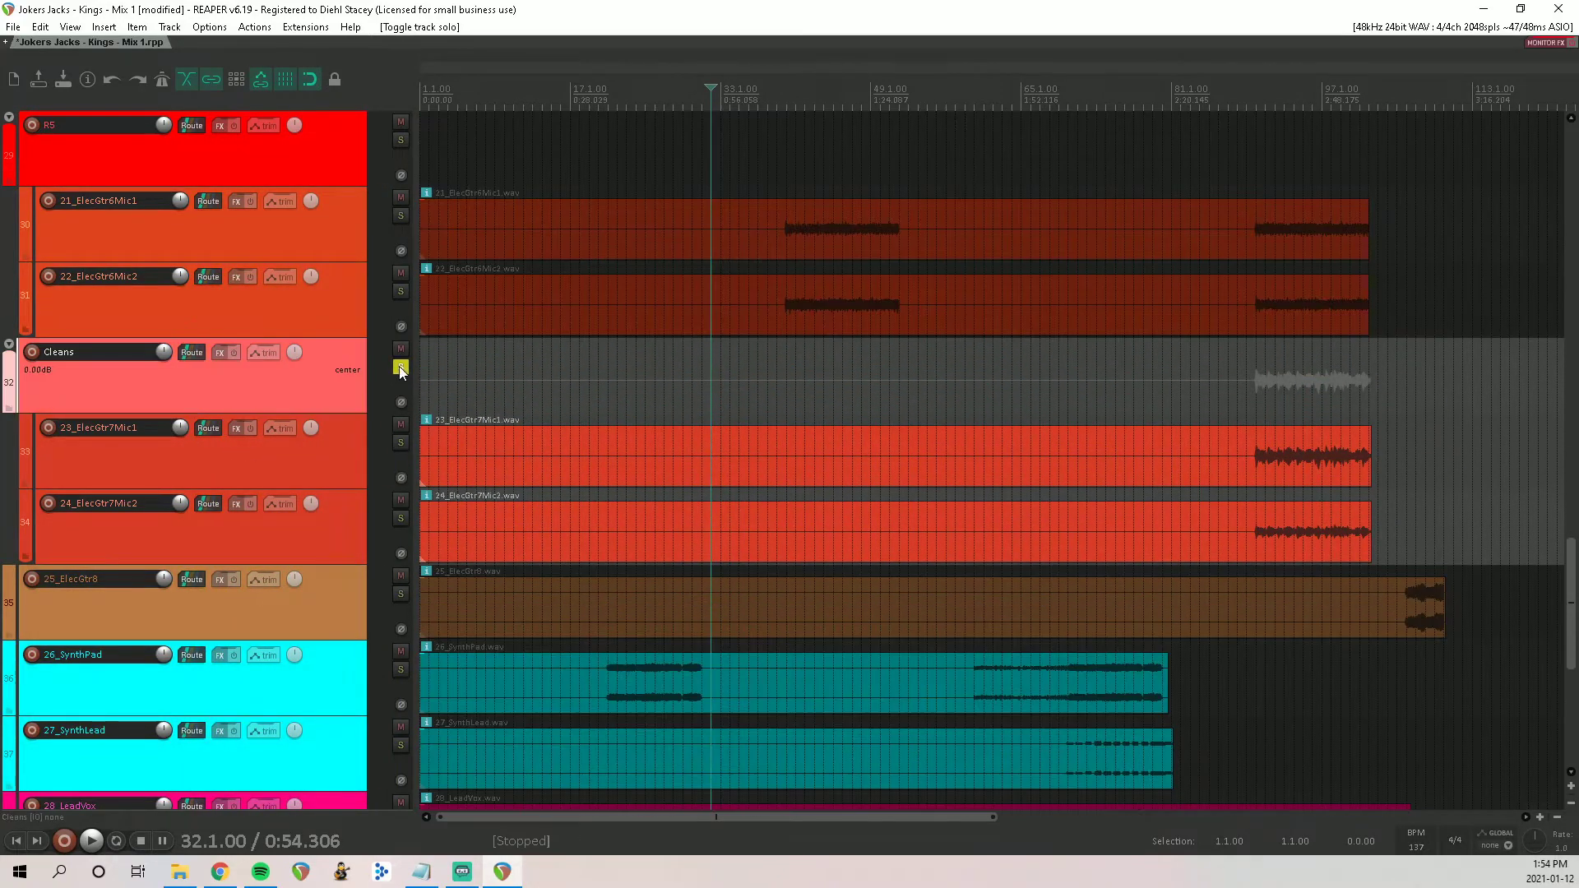
left_click(1256, 387)
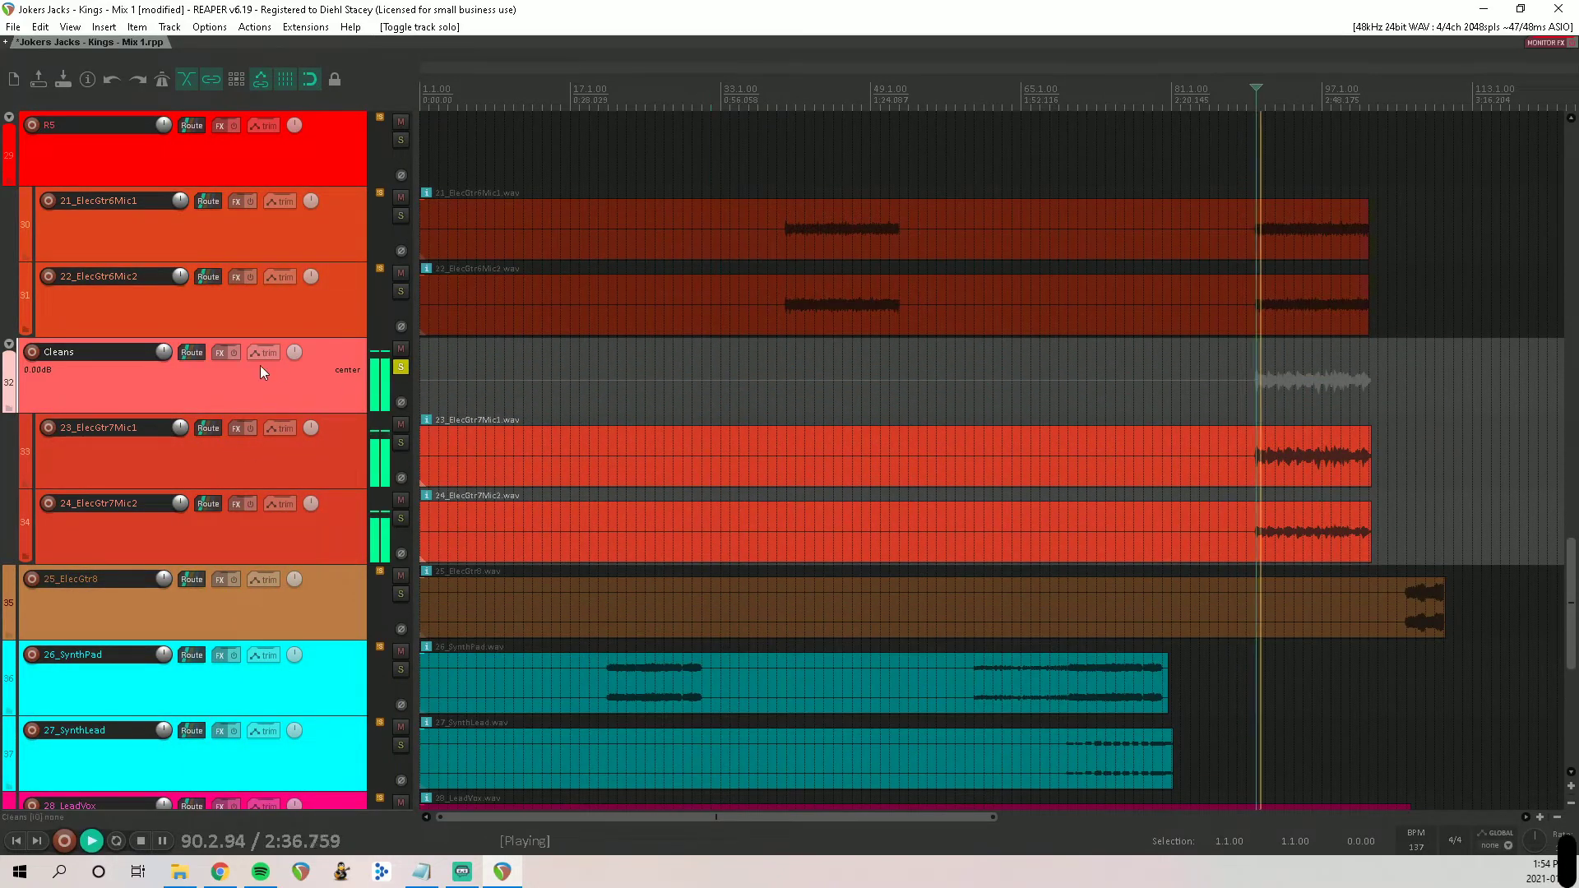
Step: Recolor the Cleans folder track a custom pale greyish pink with red 201, green 182 and blue 182
right_click(216, 383)
mouse_move(319, 661)
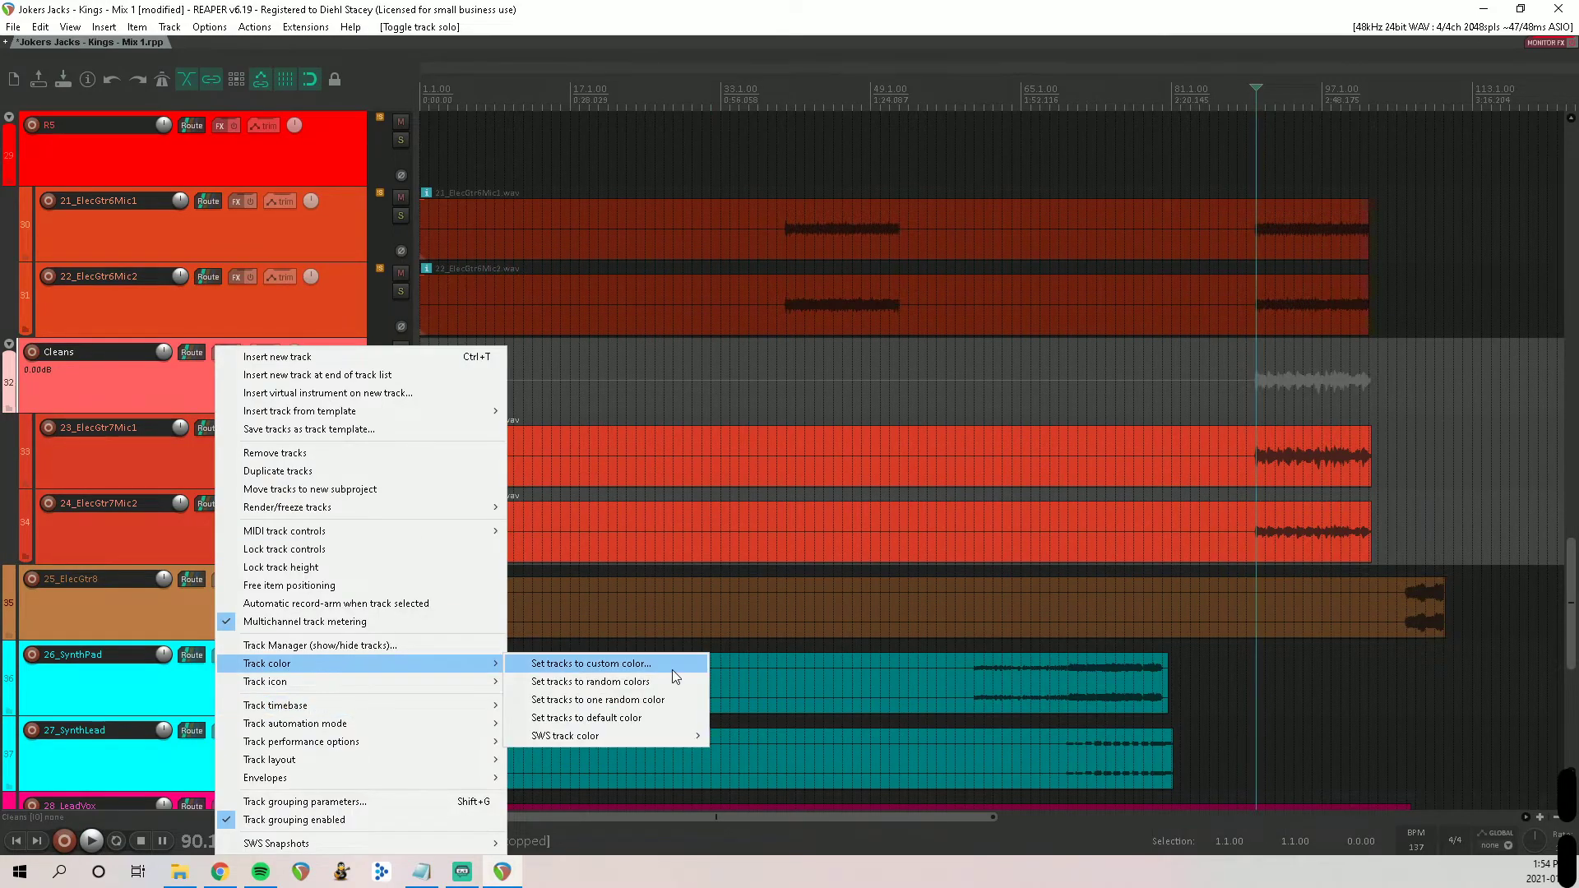
left_click(673, 665)
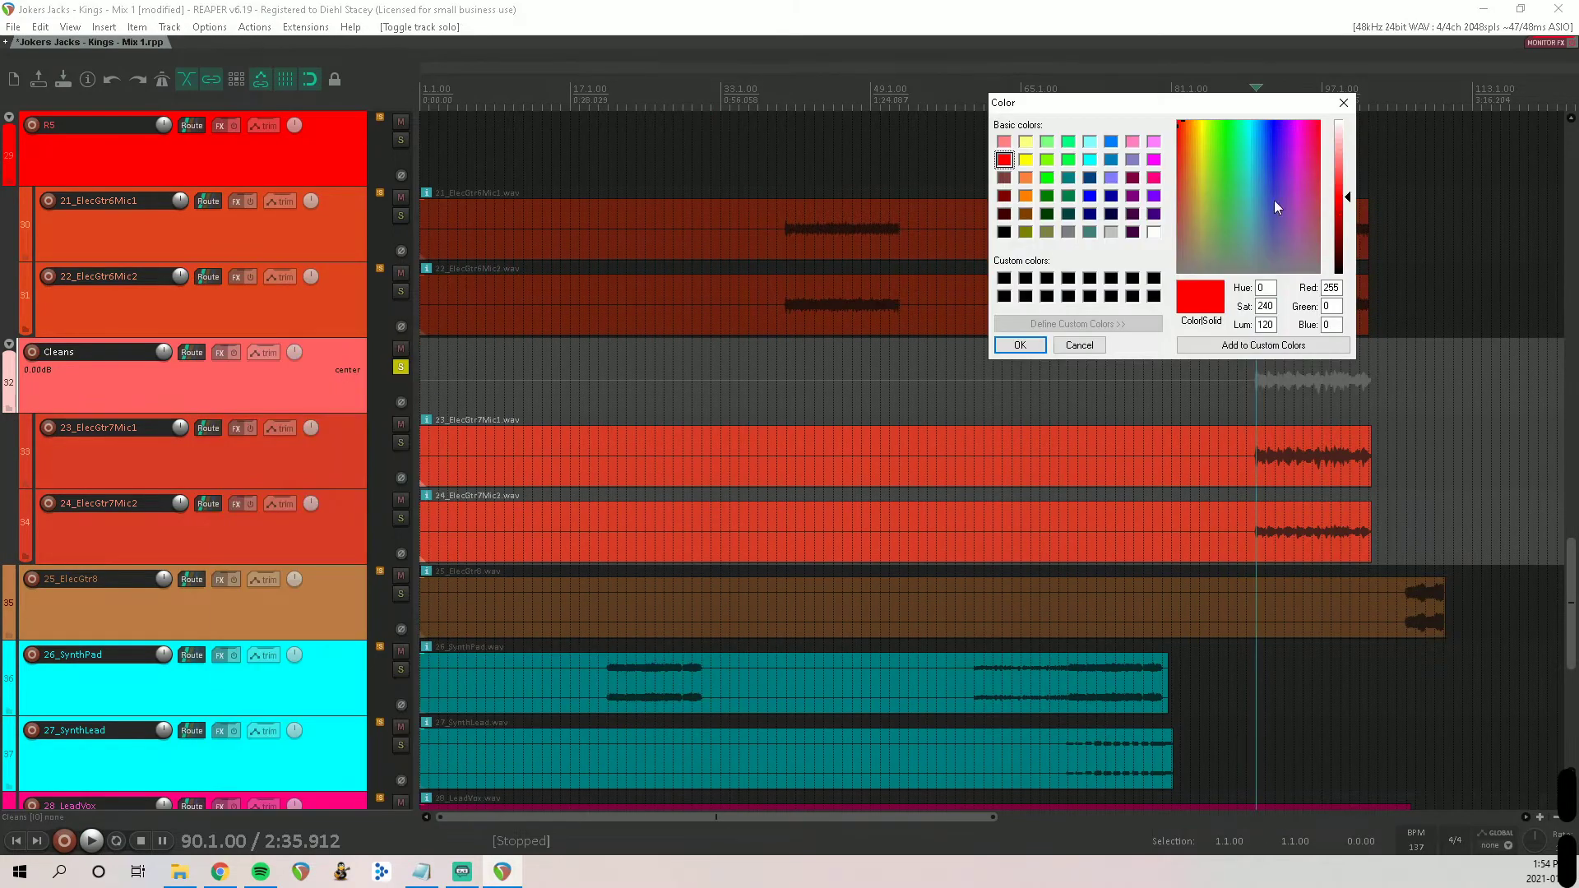
left_click(1005, 143)
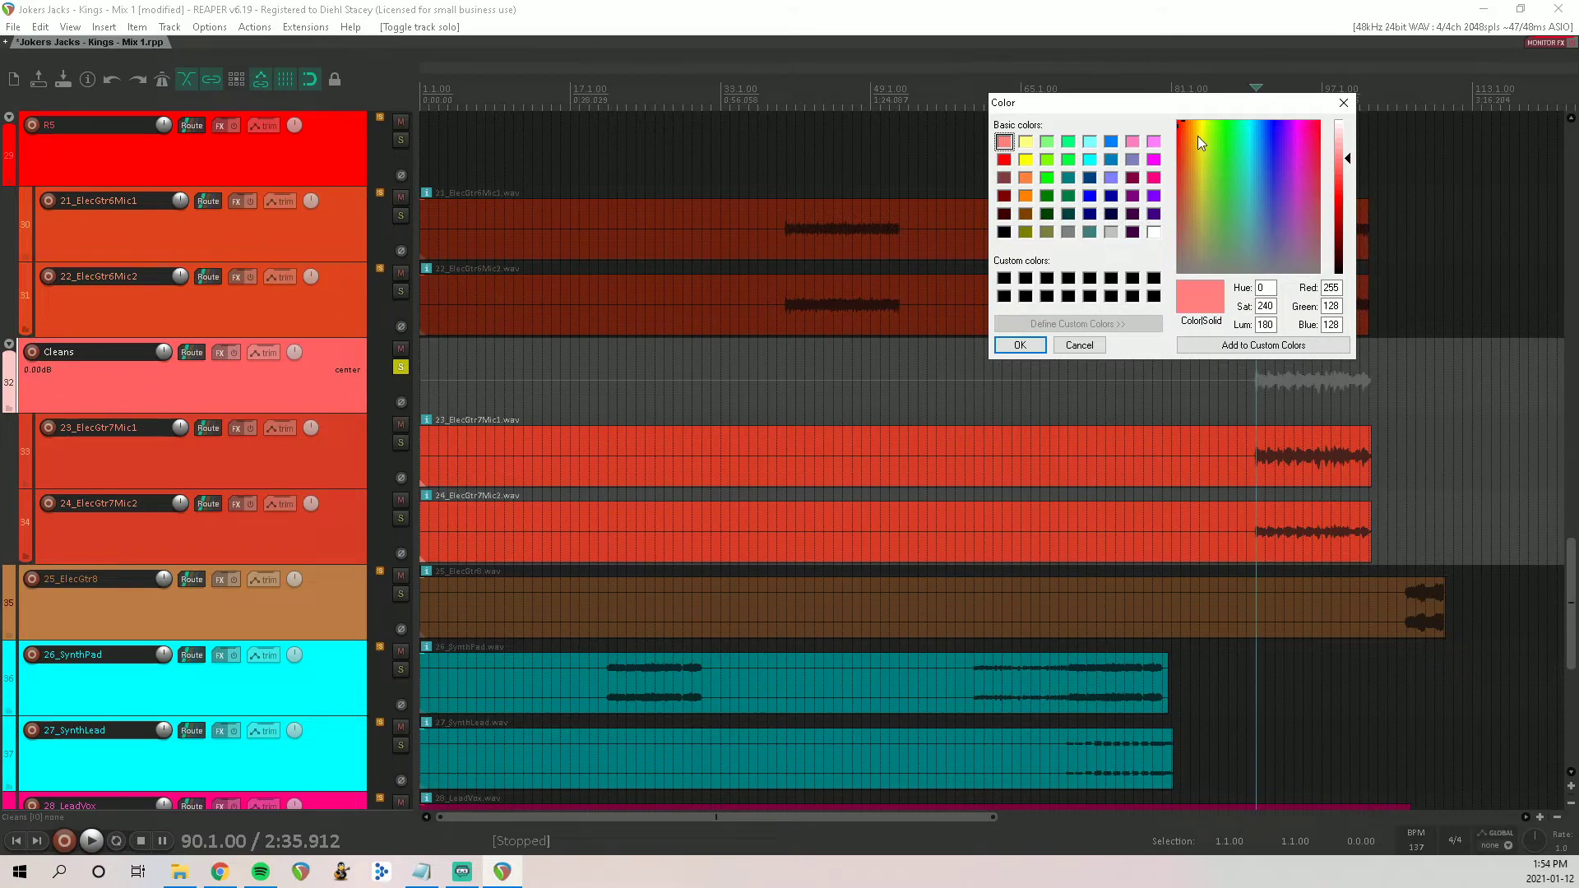
left_click_drag(1197, 136, 1178, 250)
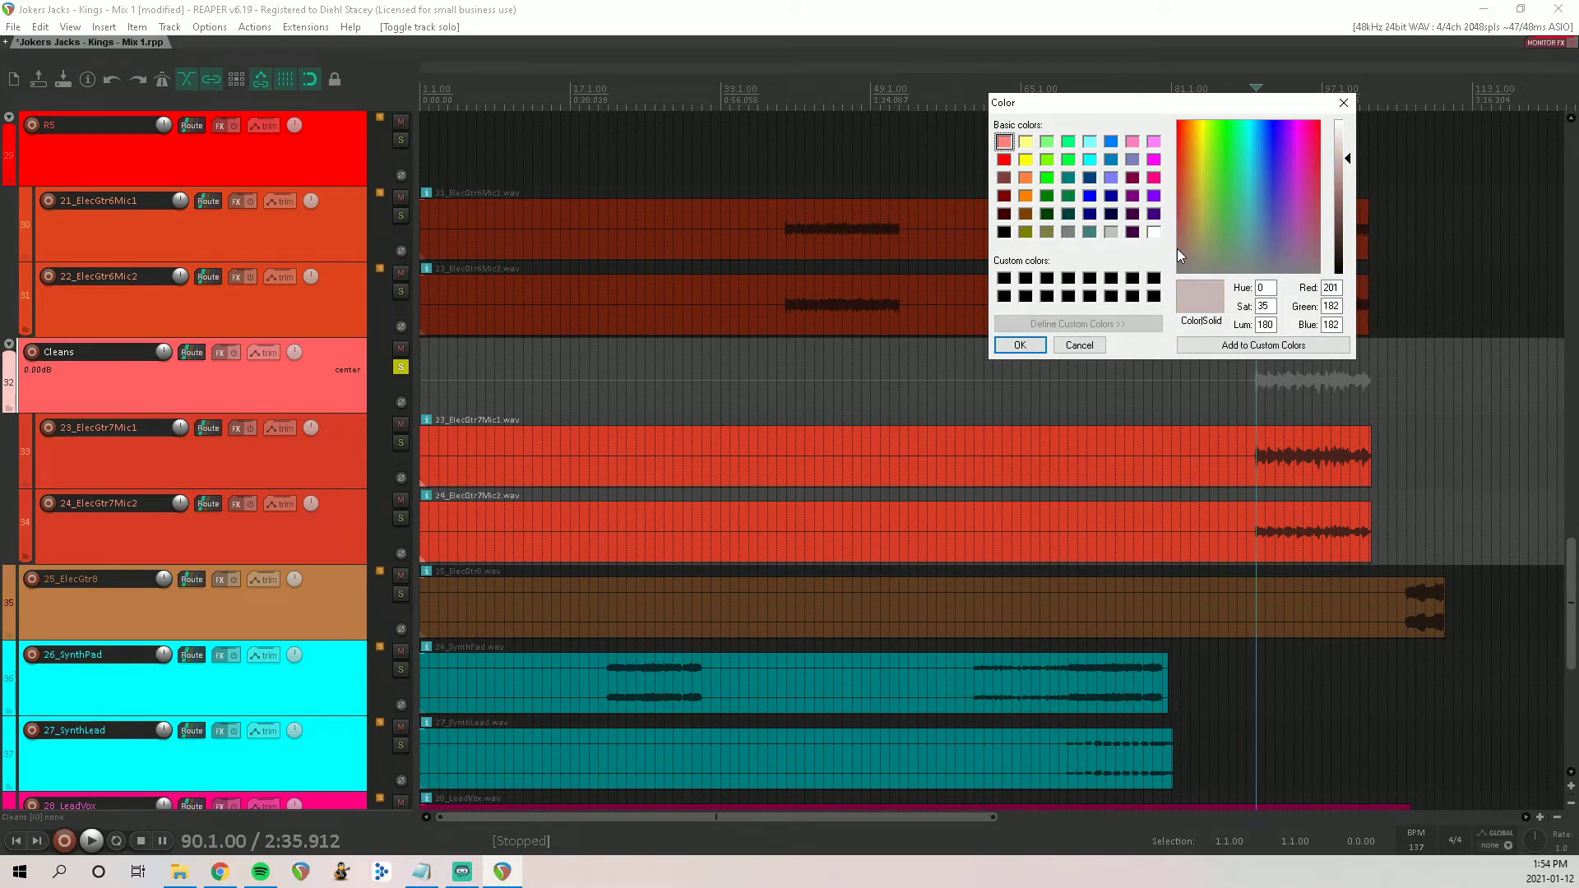
left_click(1019, 345)
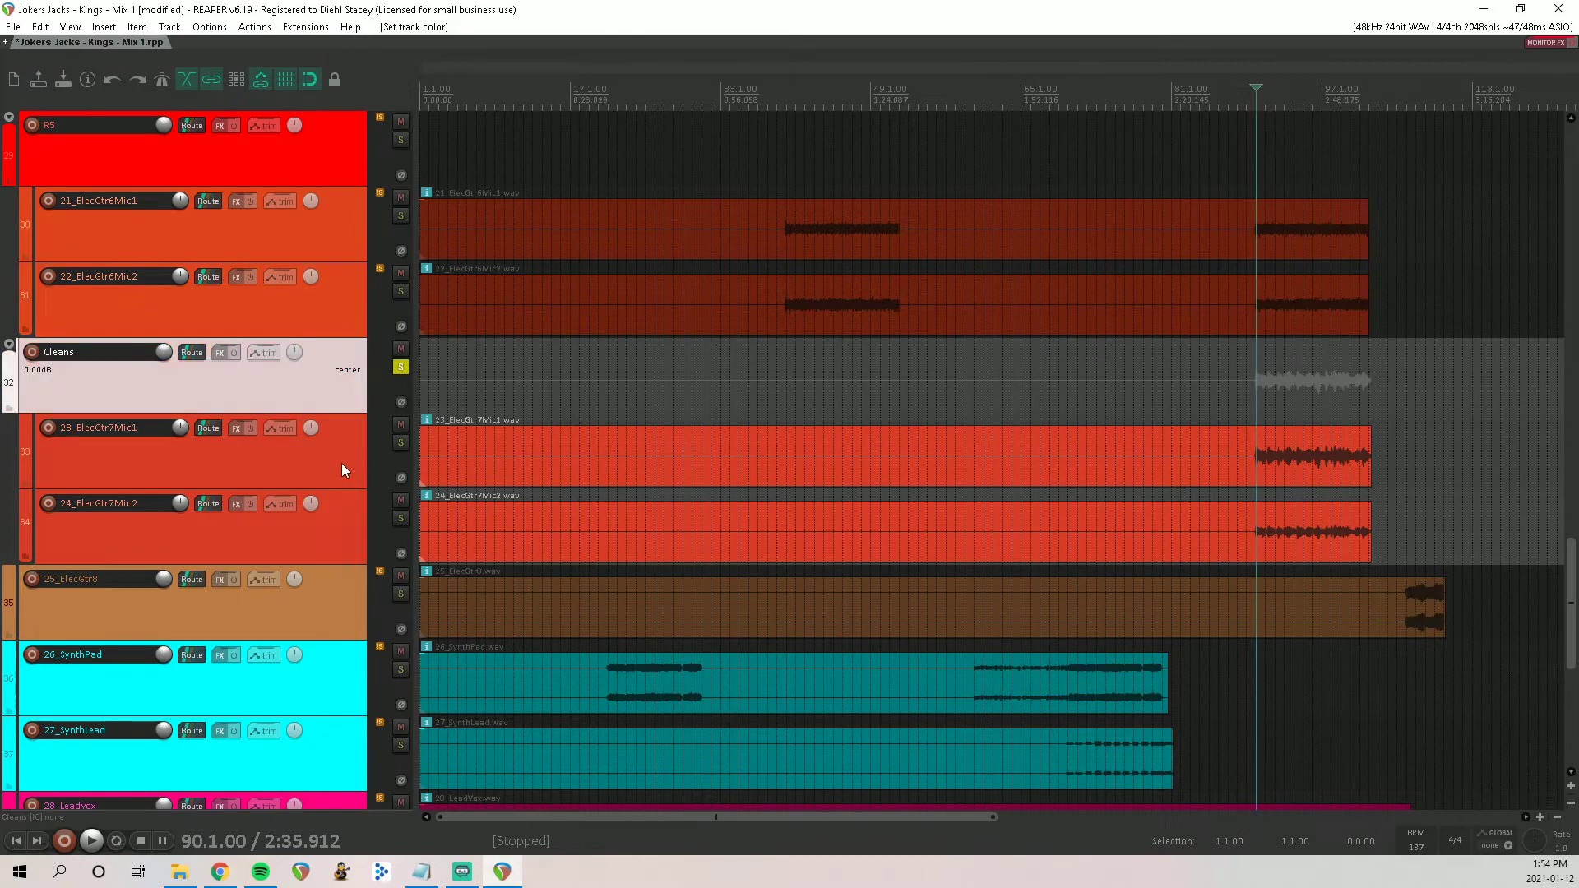
Step: Insert a new track directly above 26_SynthPad and name it Synths
scroll(238, 381, "down", 4)
left_click(141, 309)
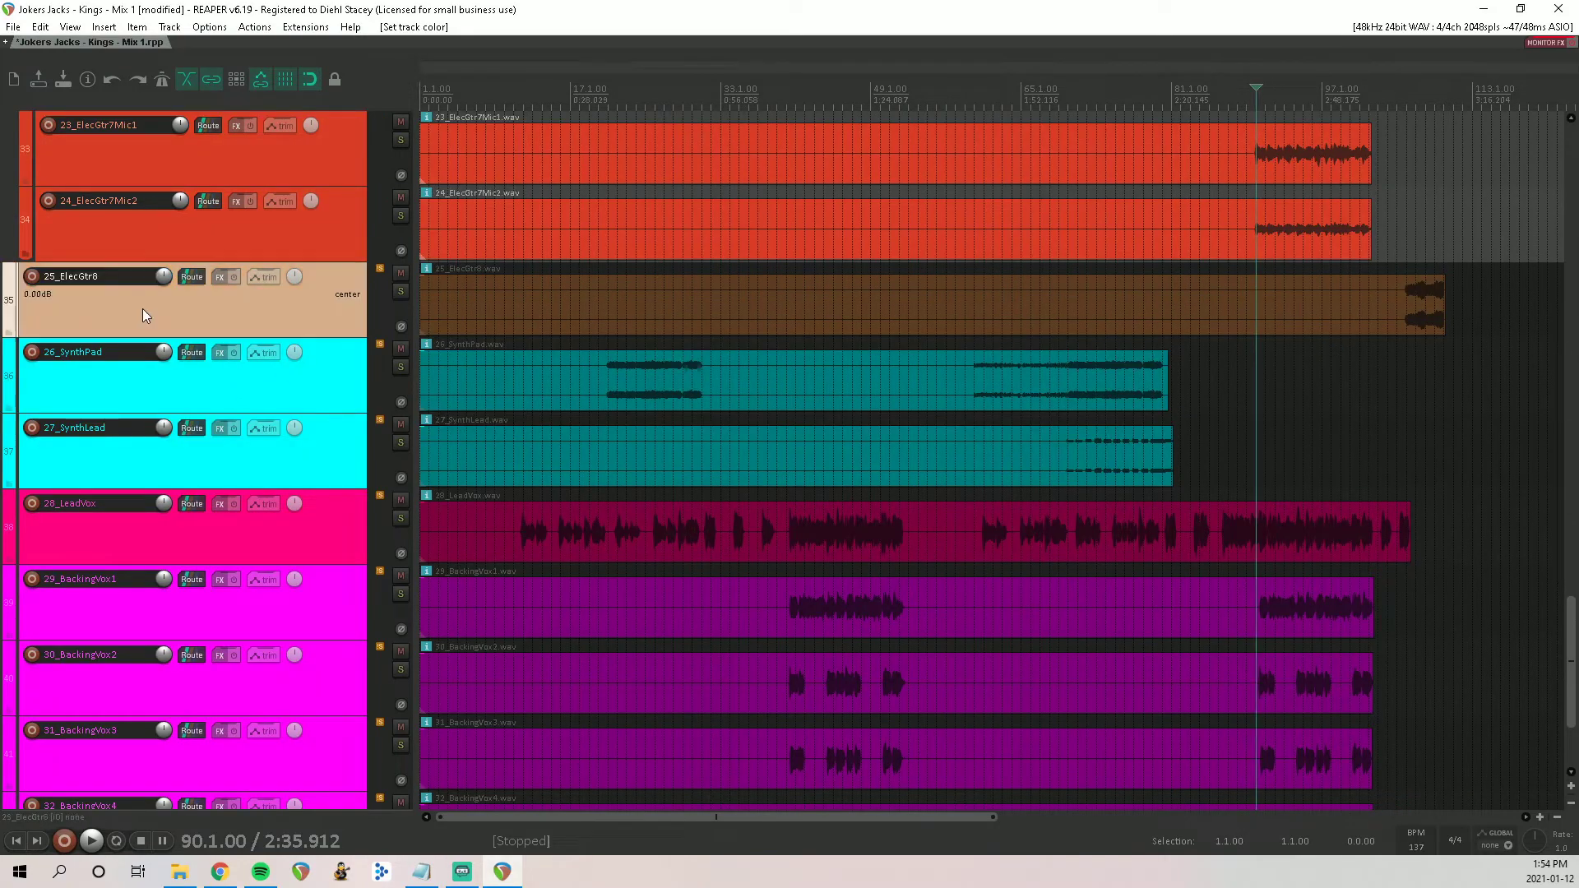
scroll(777, 299, "down", 3)
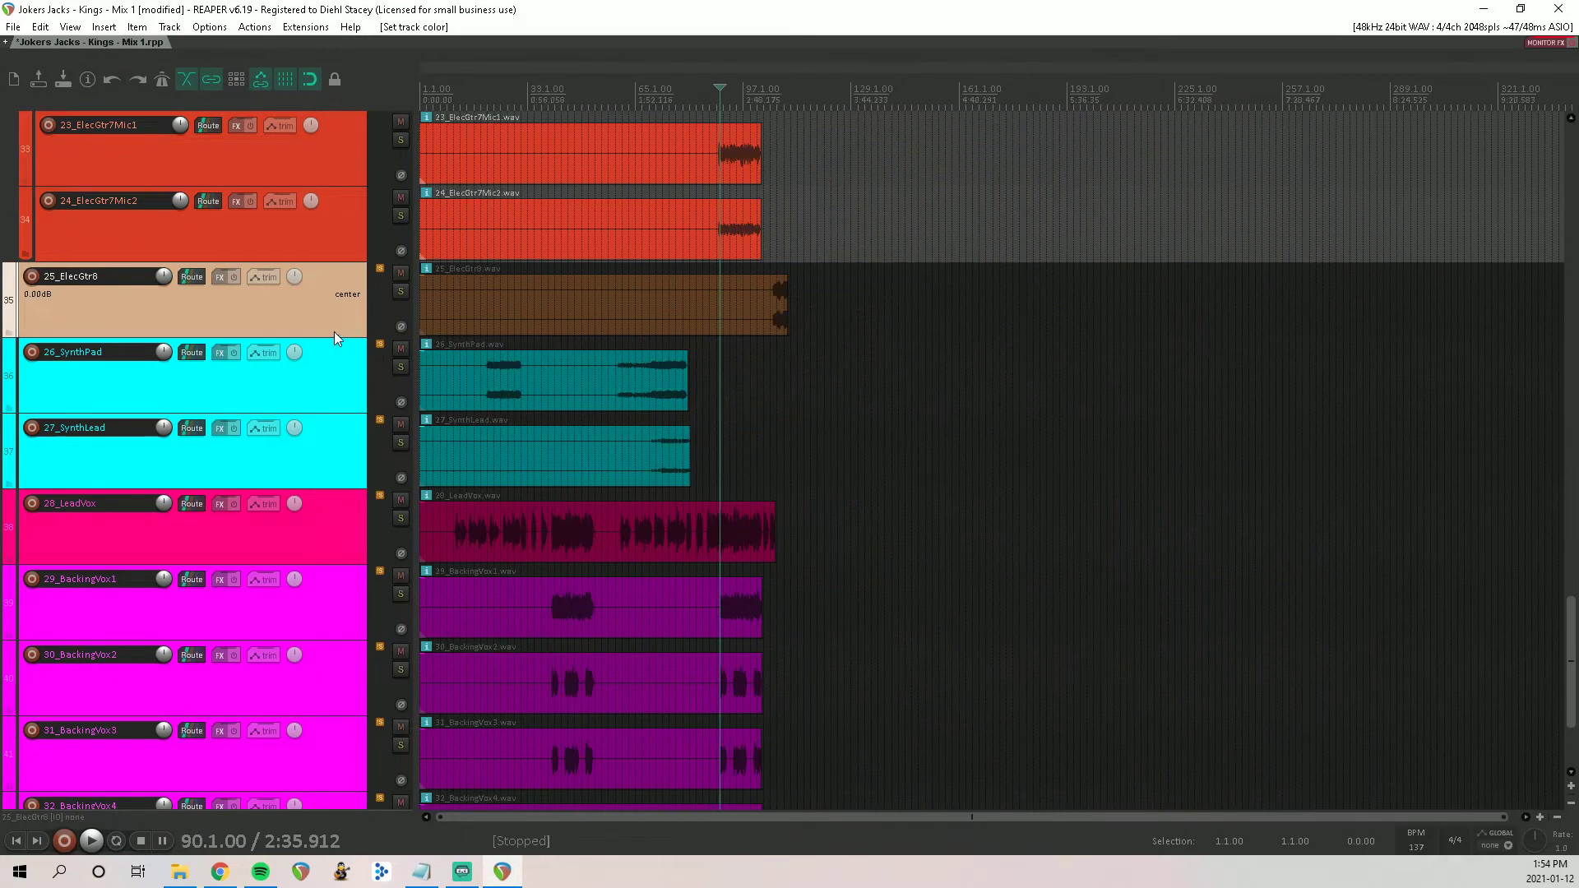
left_click(191, 388)
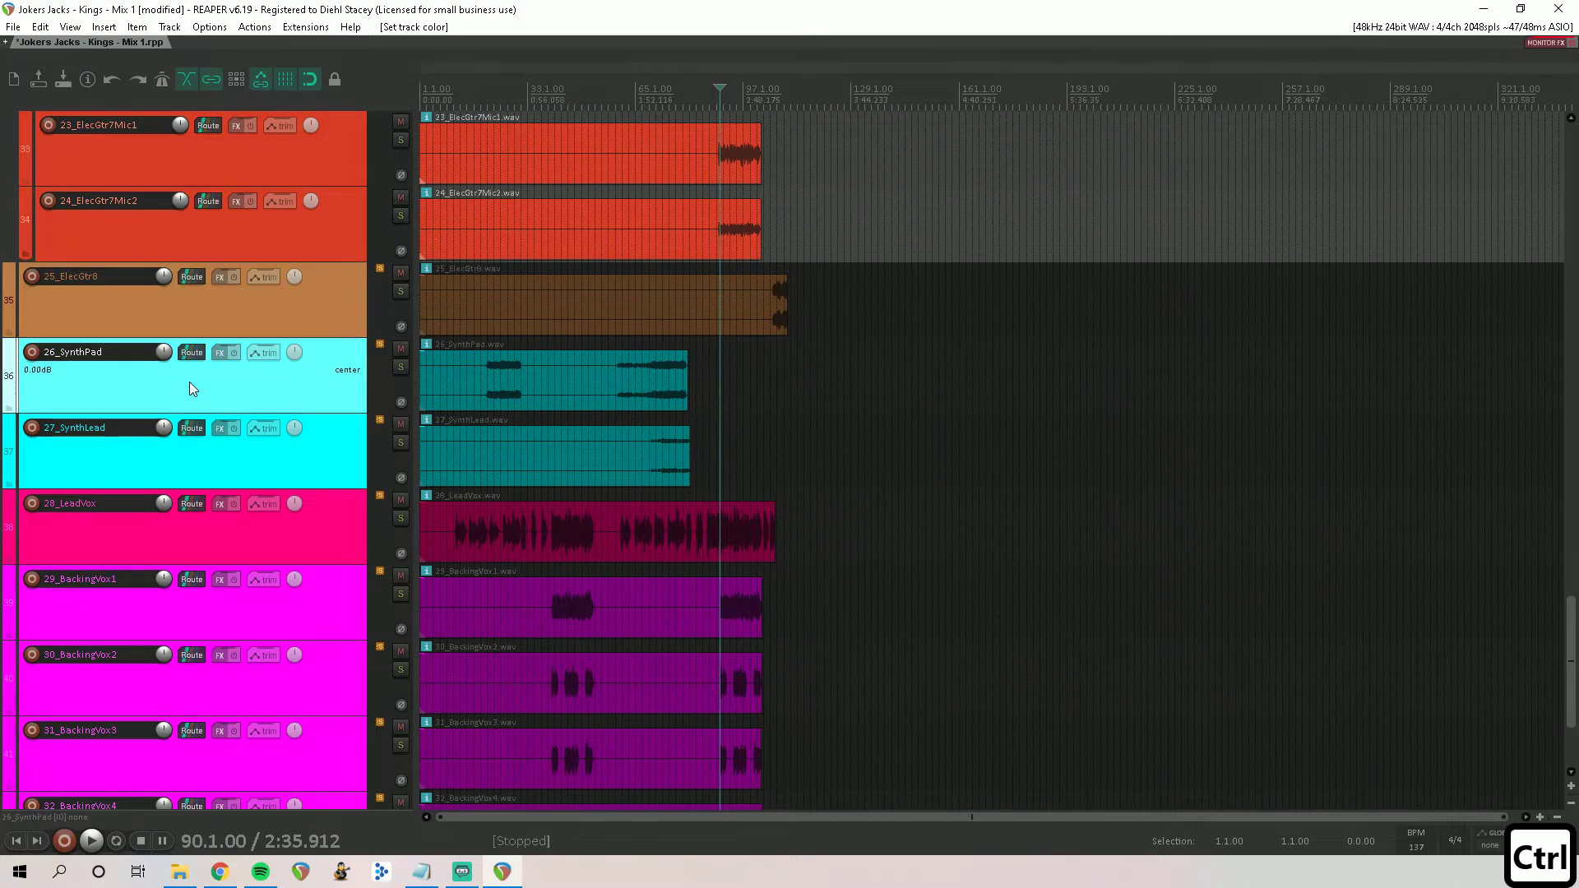
key("ctrl+t")
left_click_drag(190, 433, 151, 358)
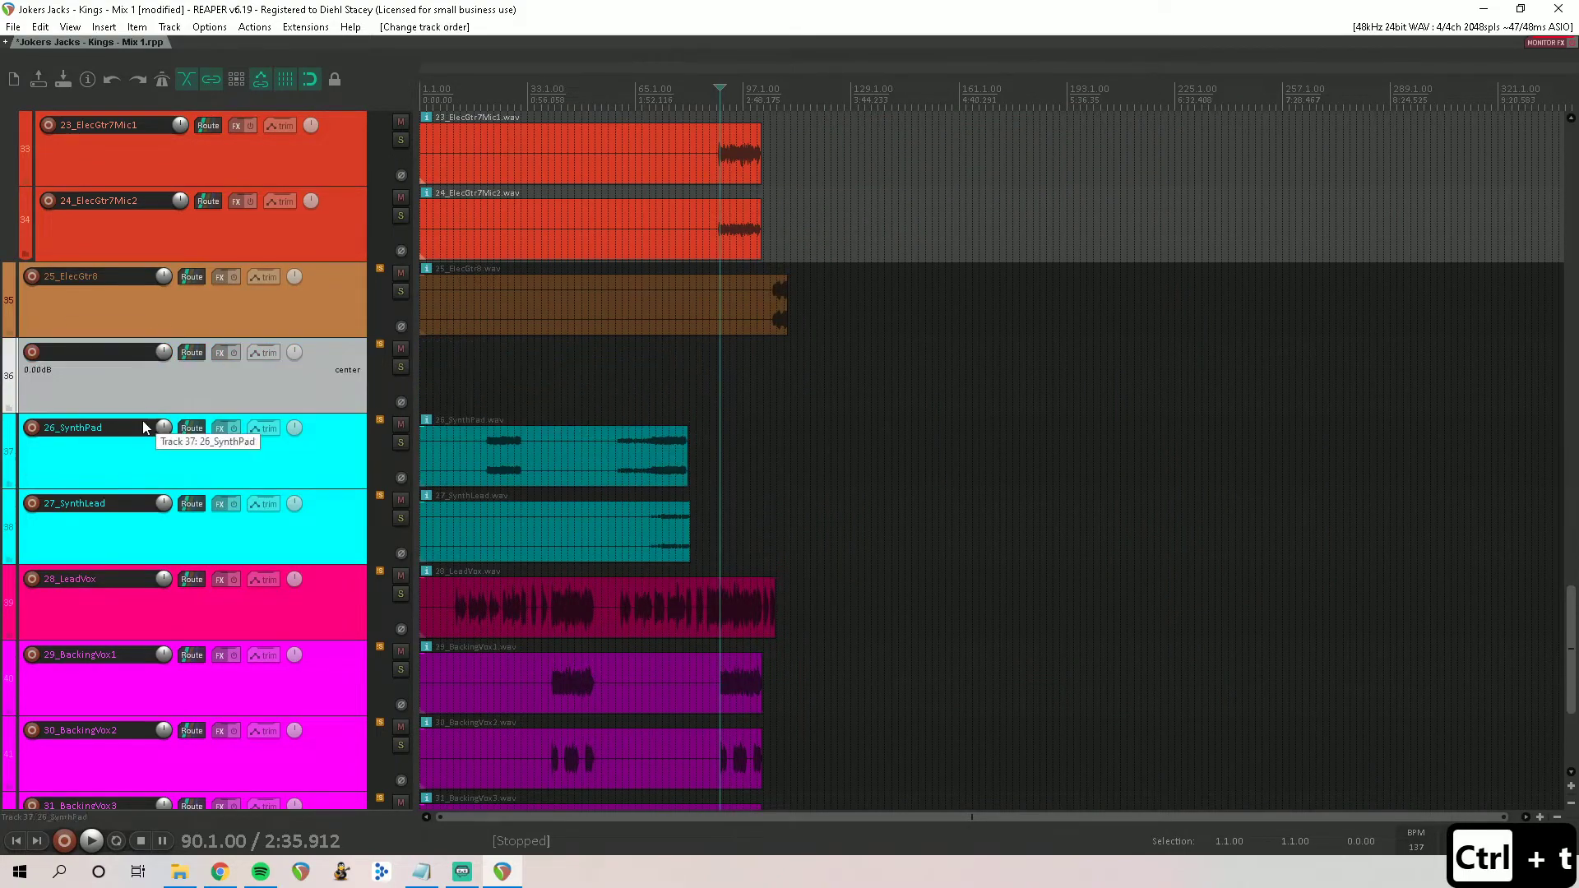
double_click(76, 354)
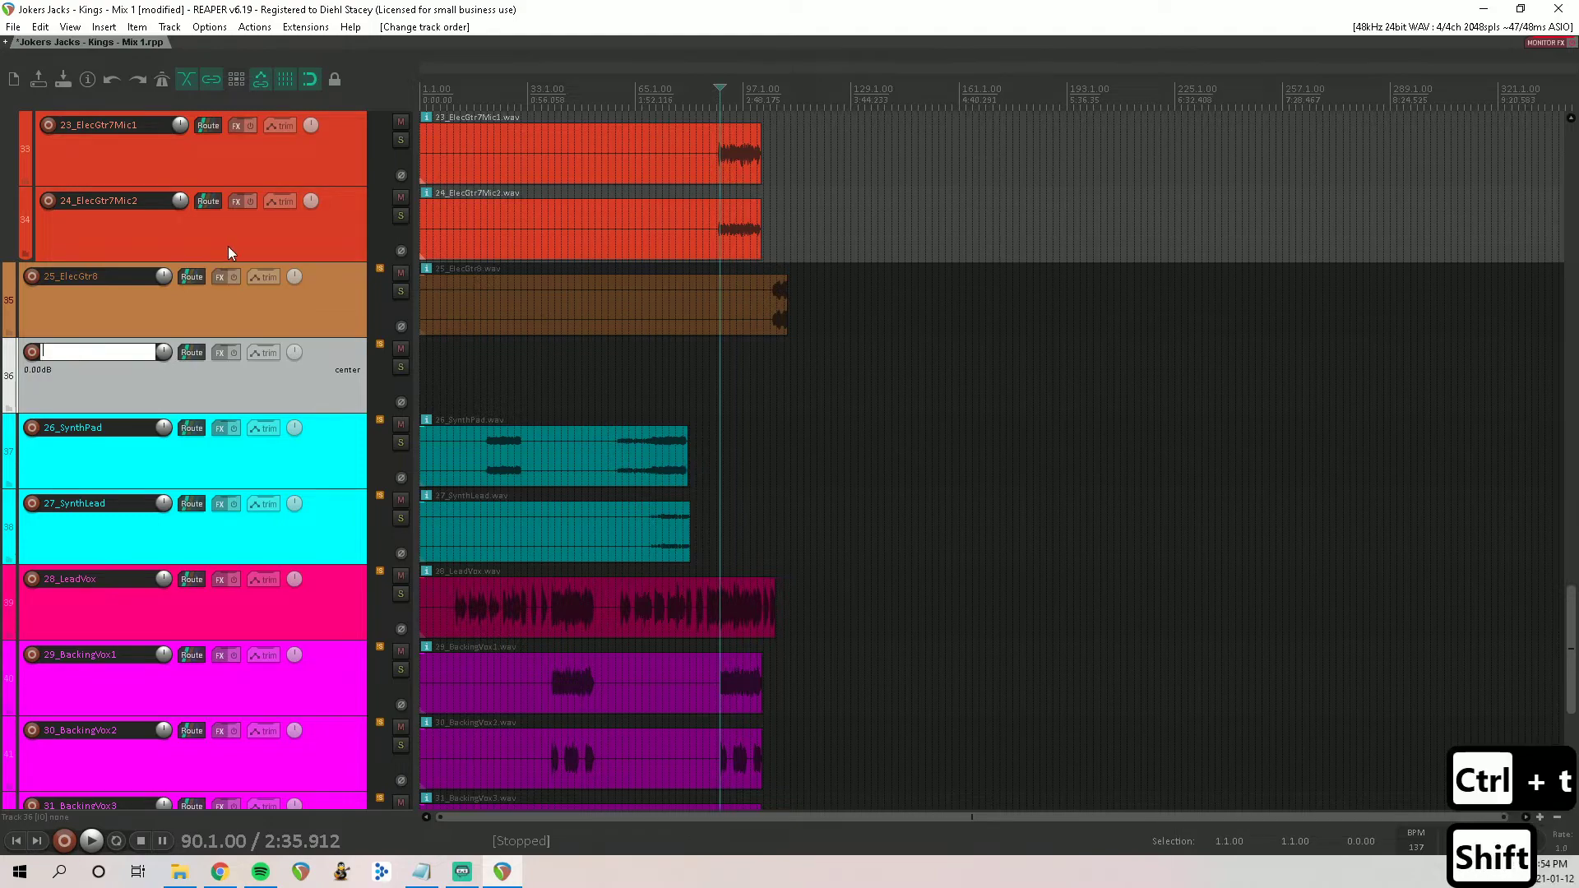
type("Synths")
key("Return")
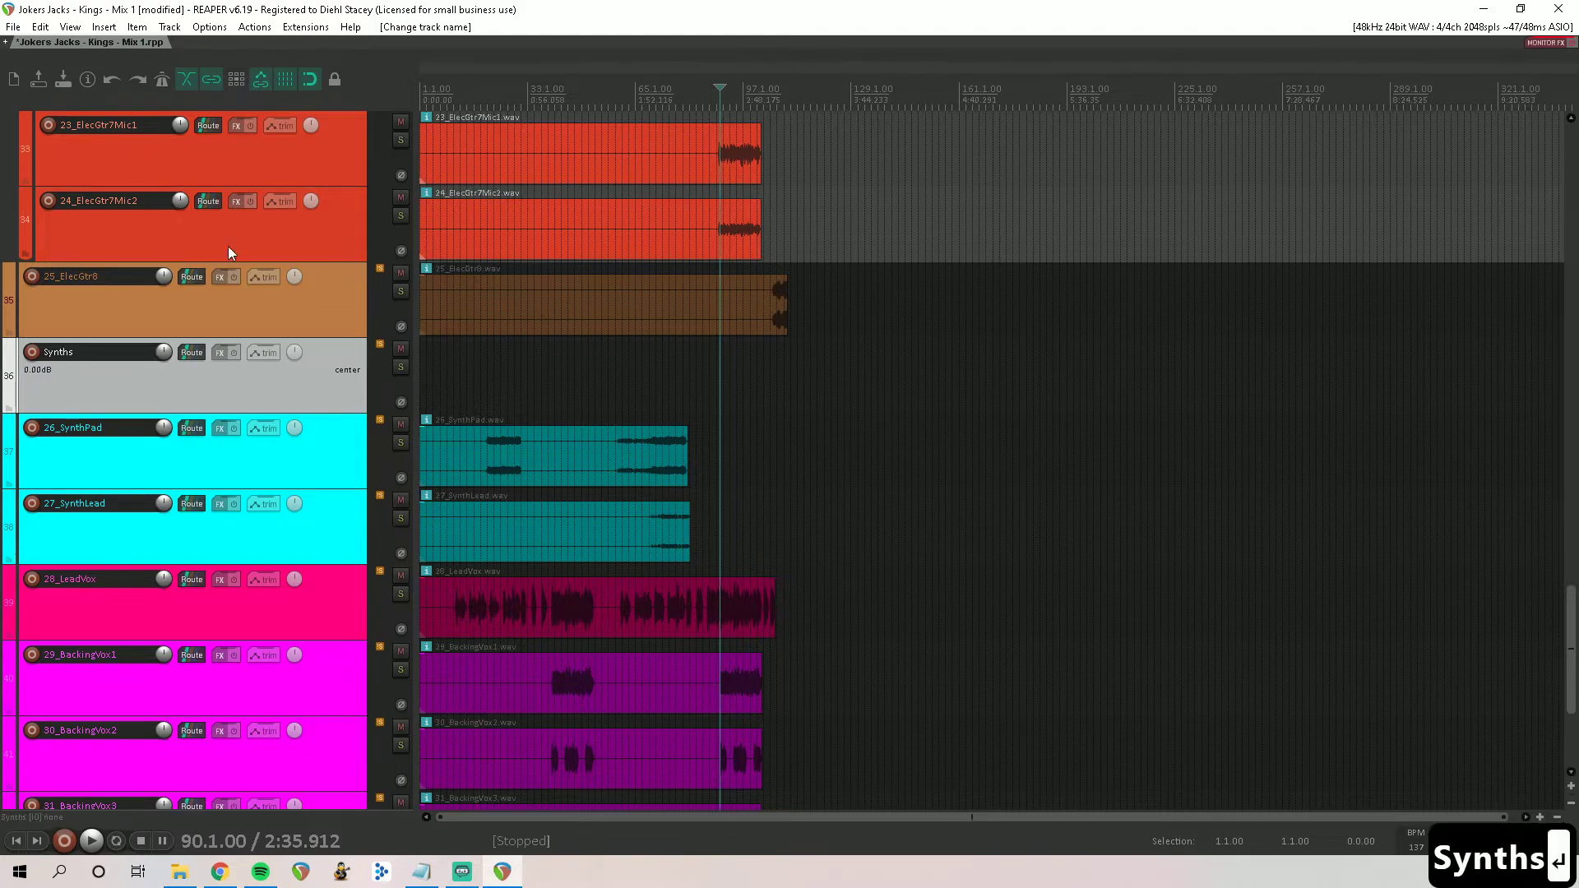
Step: Nest 26_SynthPad and 27_SynthLead together inside the Synths track as its folder children
left_click(249, 471)
left_click(217, 454, "shift")
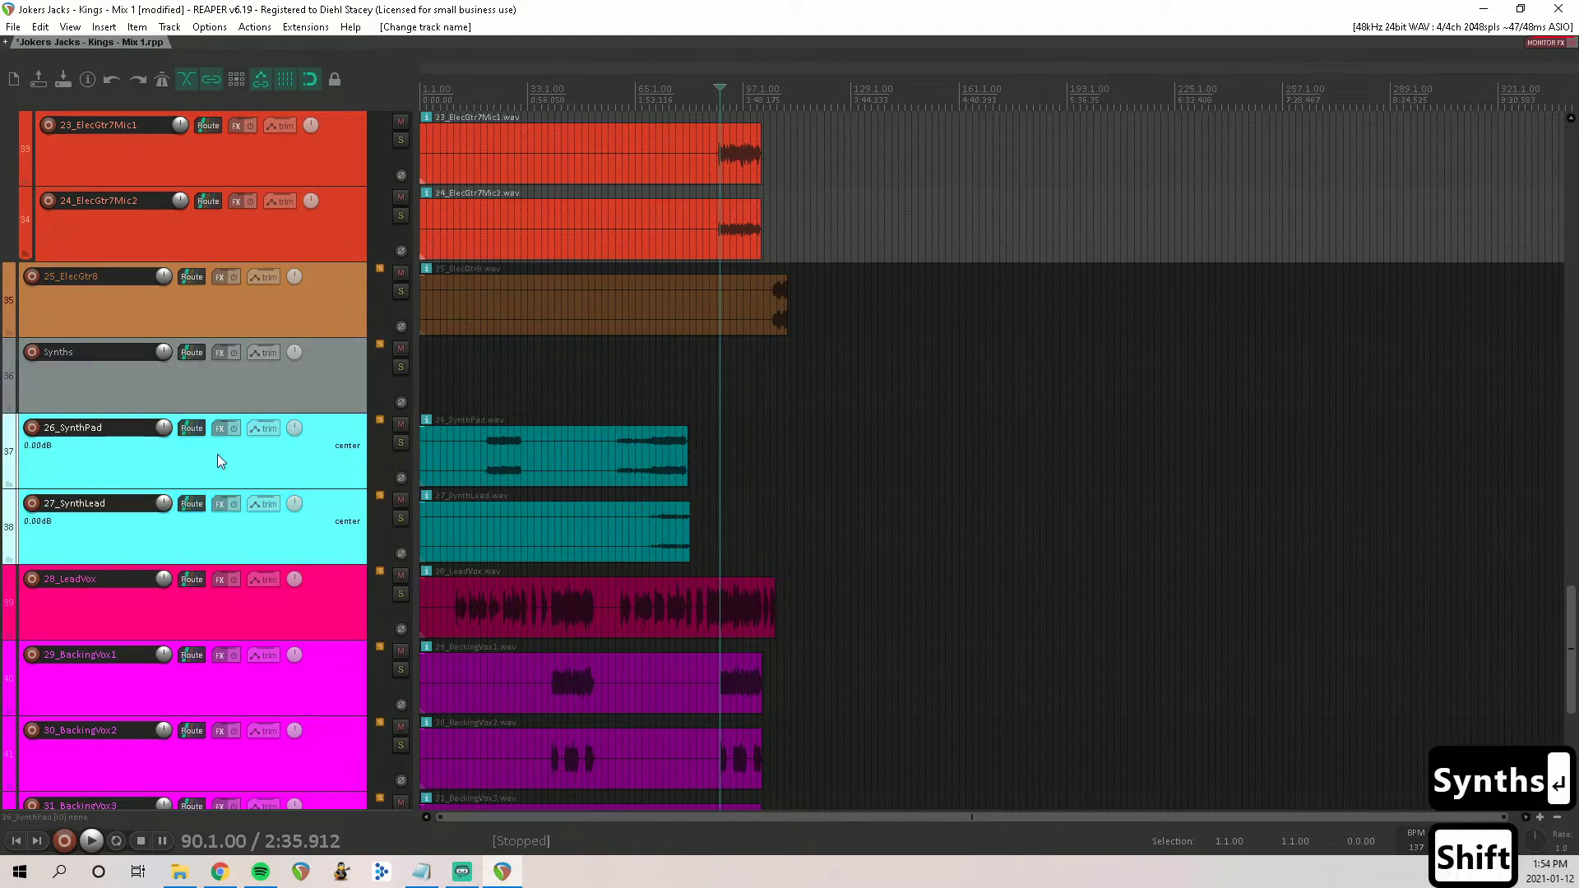
left_click_drag(217, 454, 185, 385)
Step: Give the Synths folder track a custom cyan track color to match its synth tracks
right_click(184, 383)
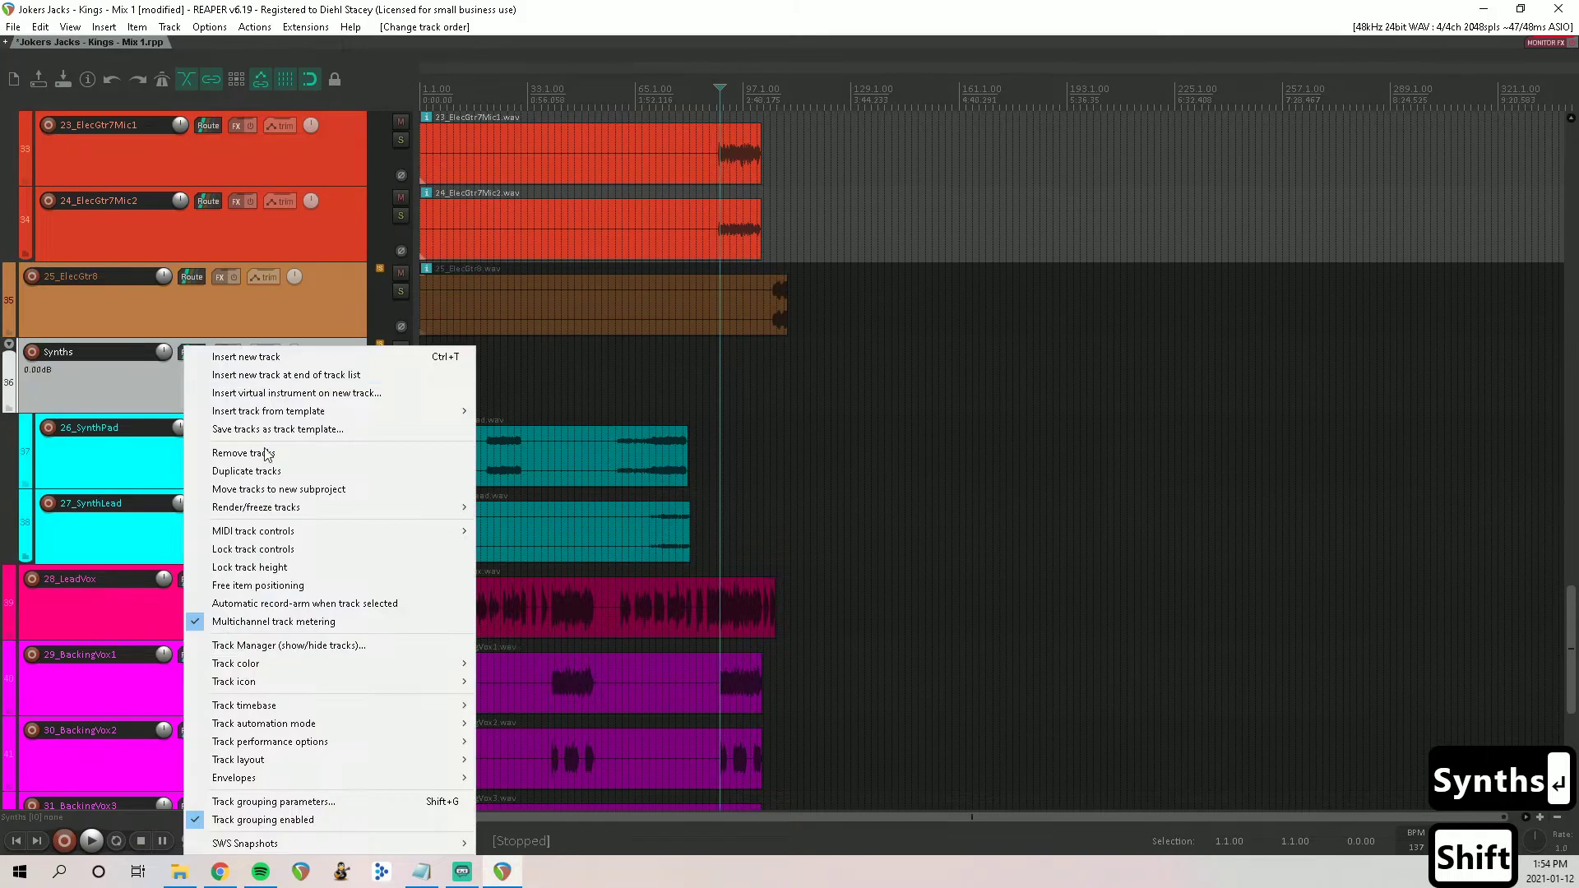
mouse_move(323, 667)
left_click(535, 664)
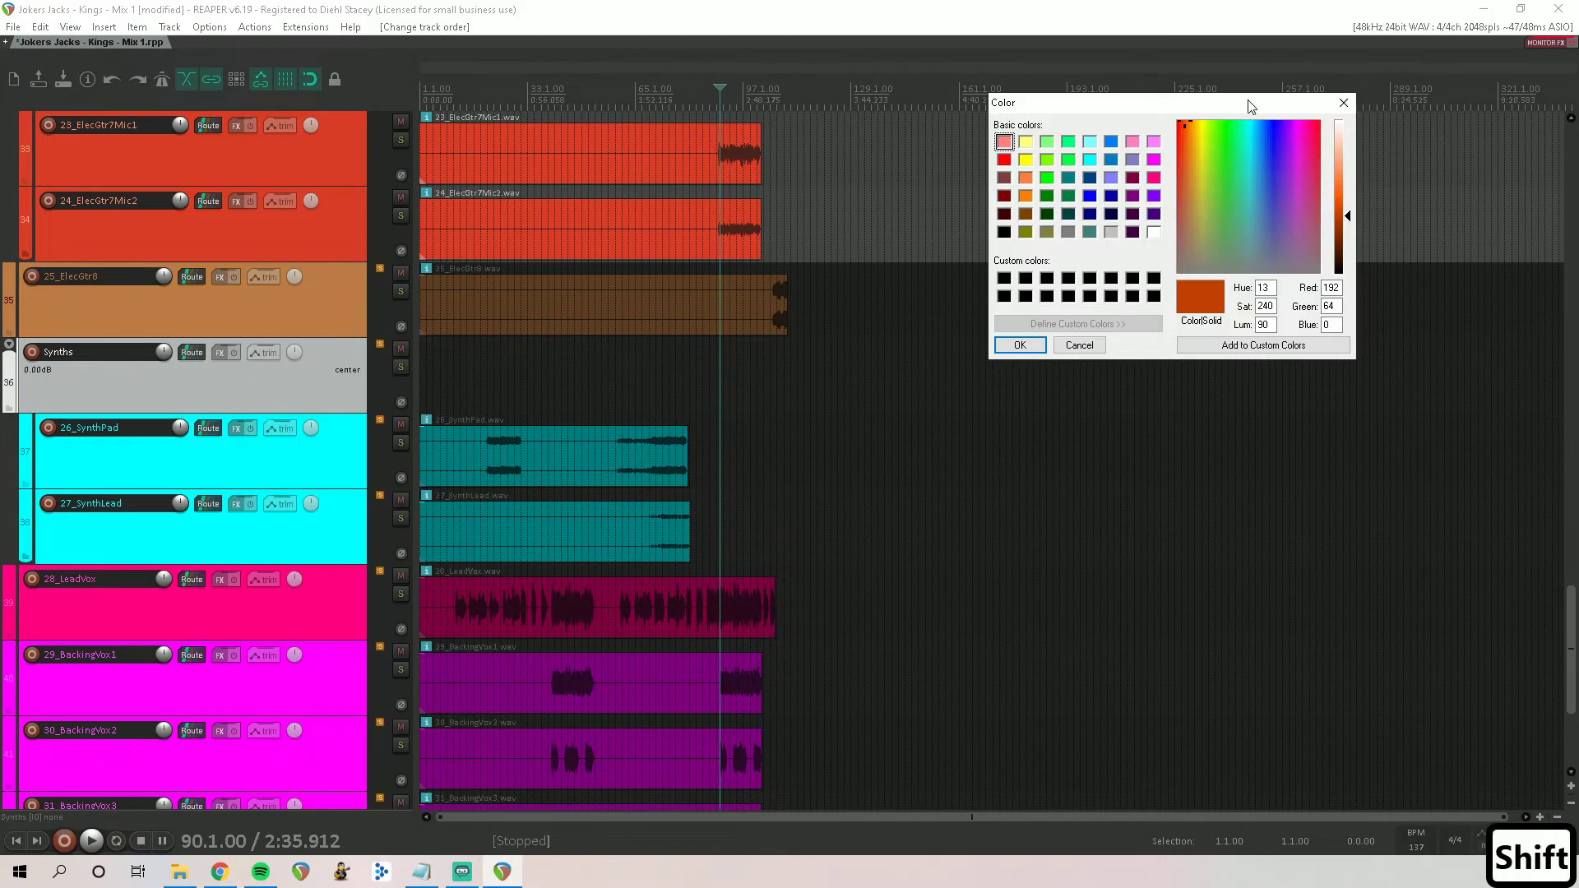
left_click(1090, 160)
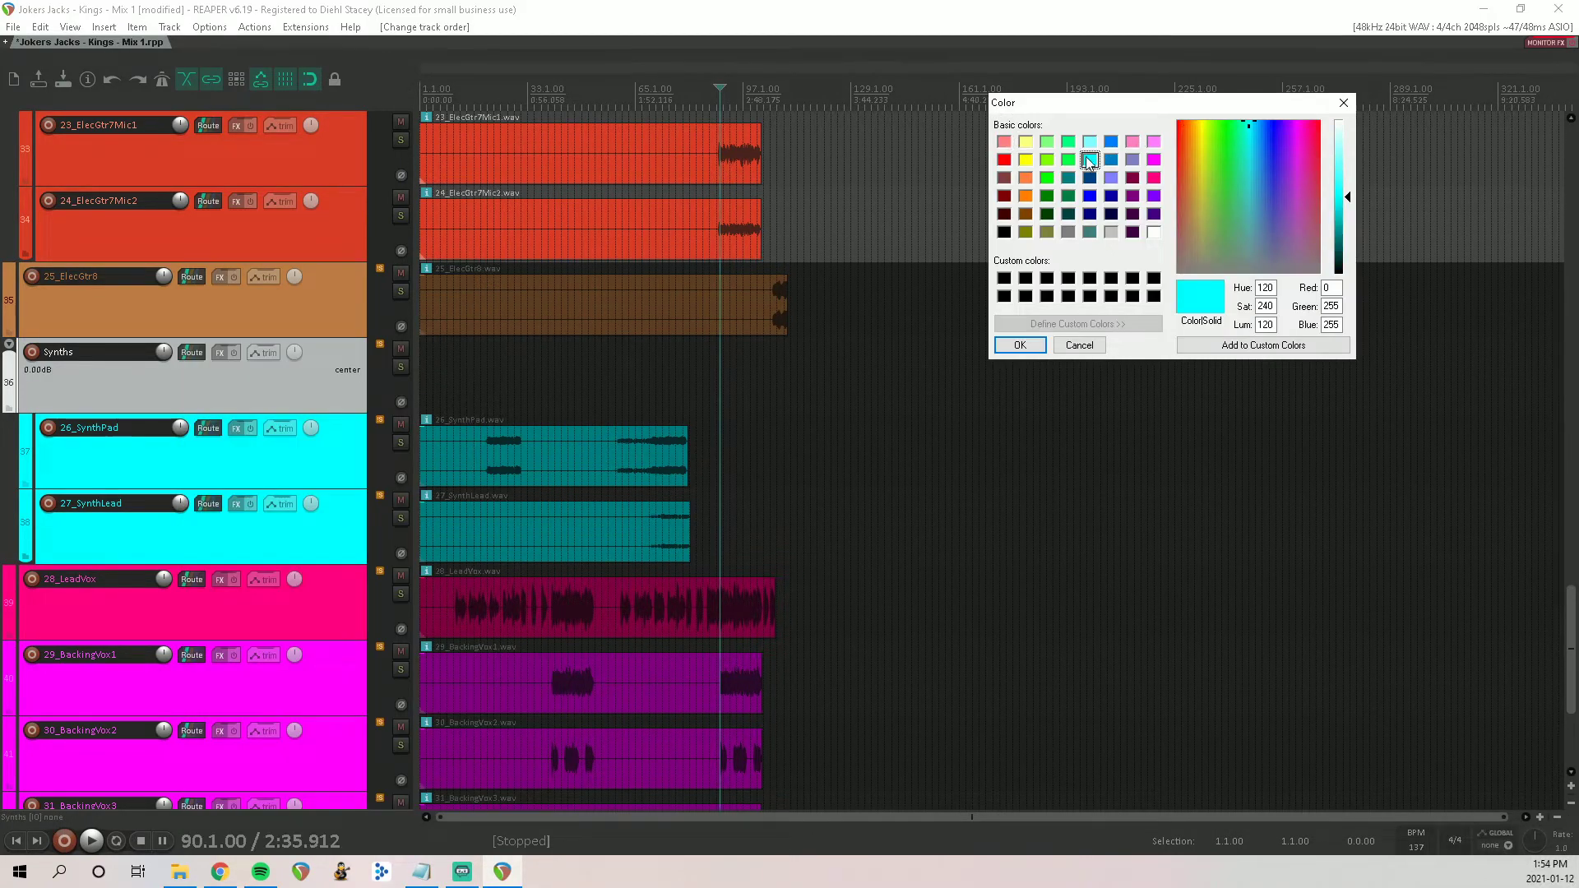
left_click(1020, 345)
Step: Insert a new track, place it between 28_LeadVox and 29_BackingVox1, and name it Backing VOX
left_click(140, 604)
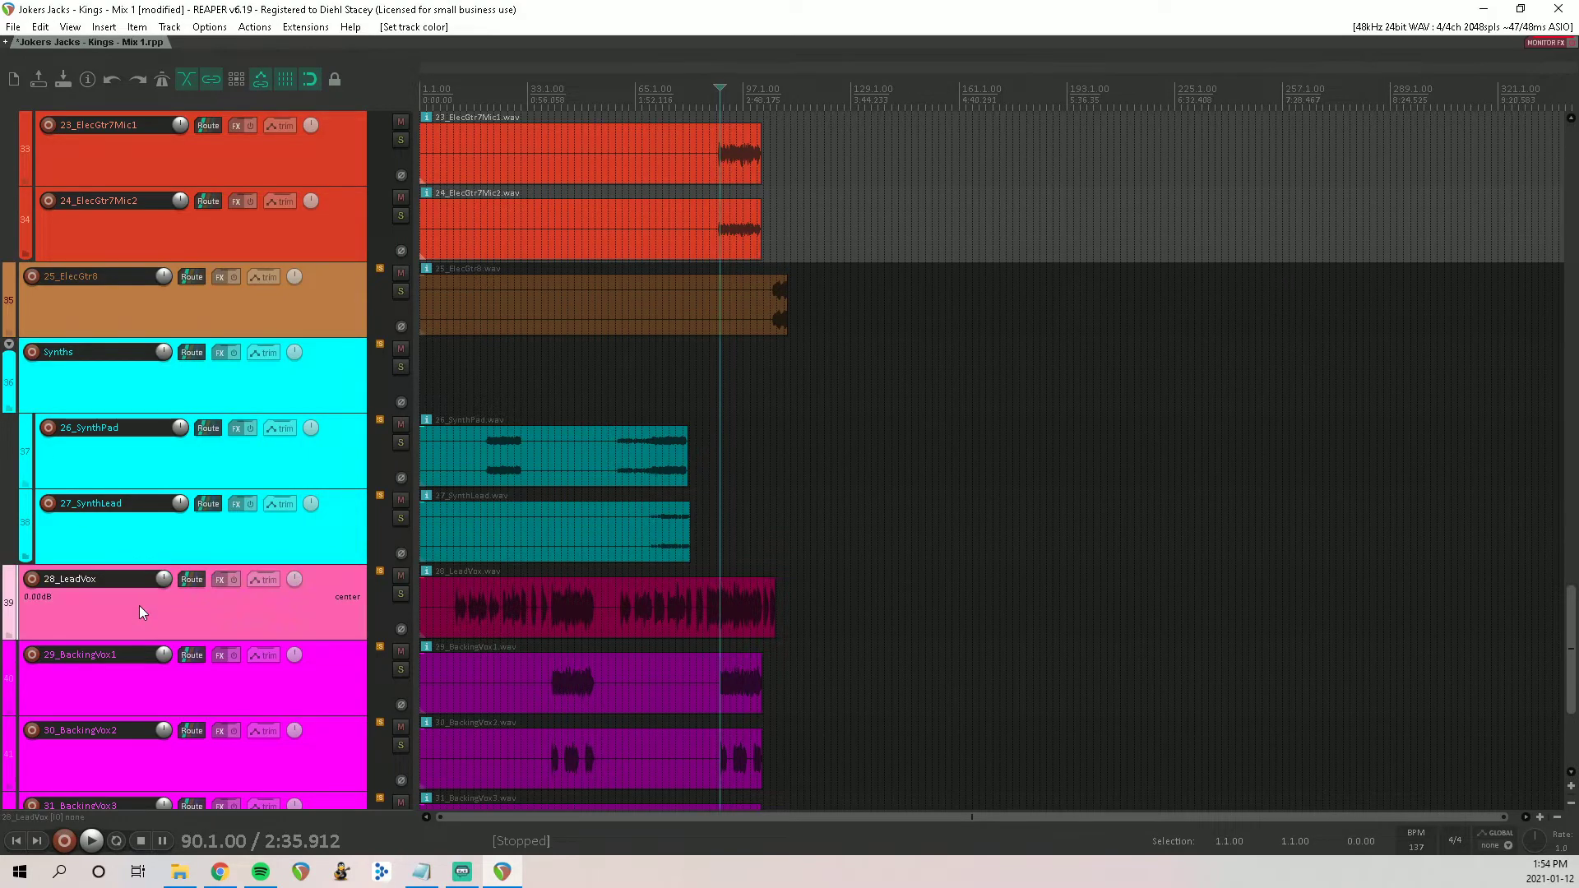
key("ctrl+t")
left_click_drag(146, 668, 106, 599)
scroll(149, 586, "down", 4)
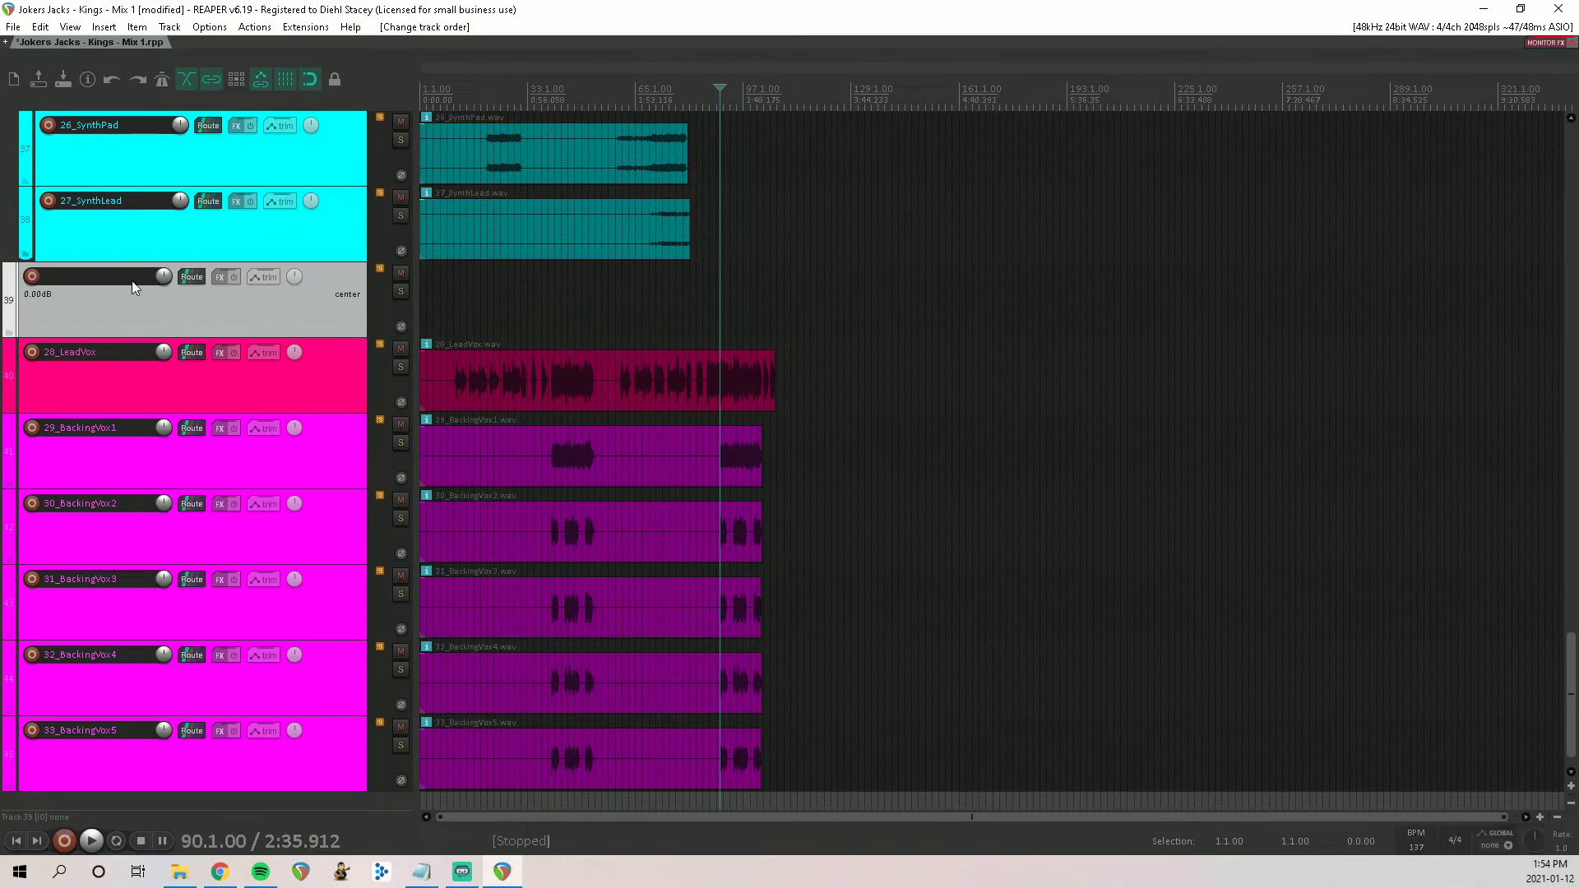
left_click_drag(131, 280, 82, 392)
double_click(79, 357)
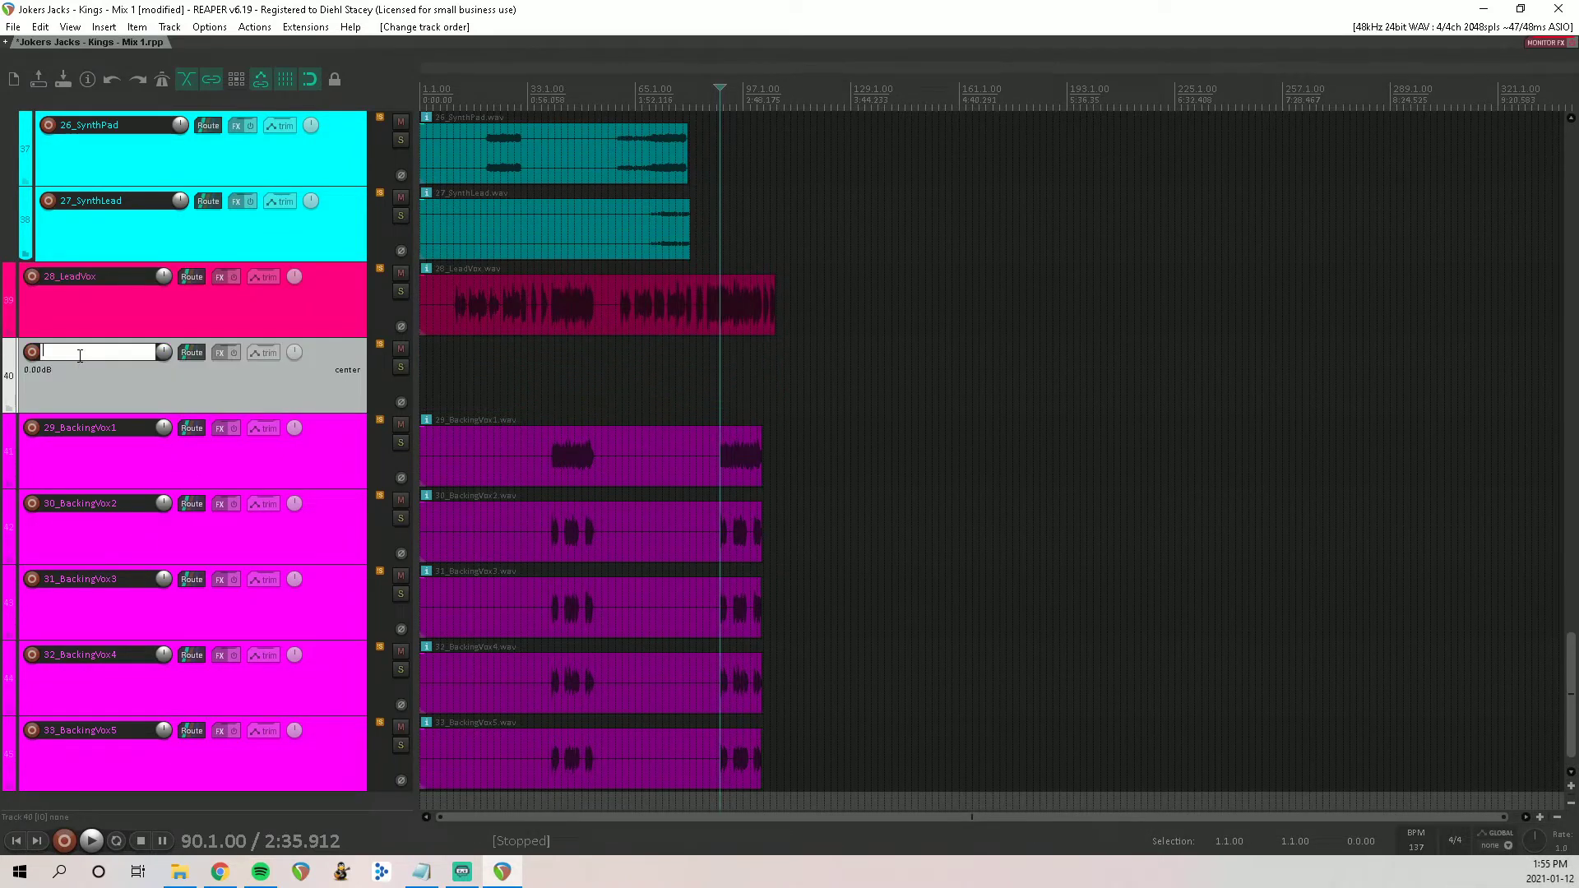
type("Backing")
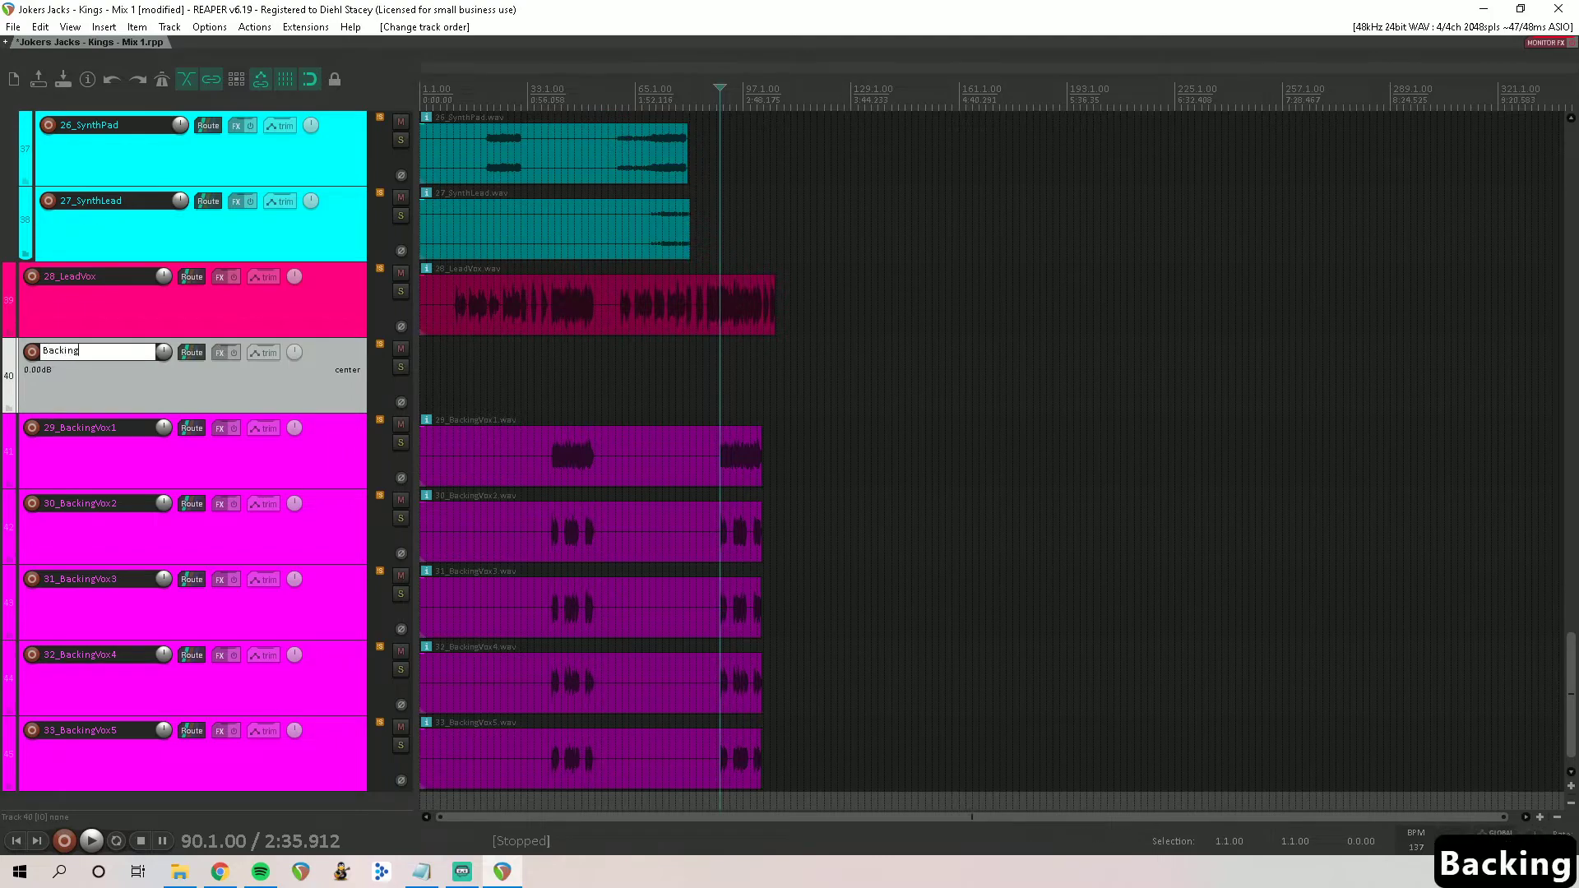
type(" VOX")
key("Return")
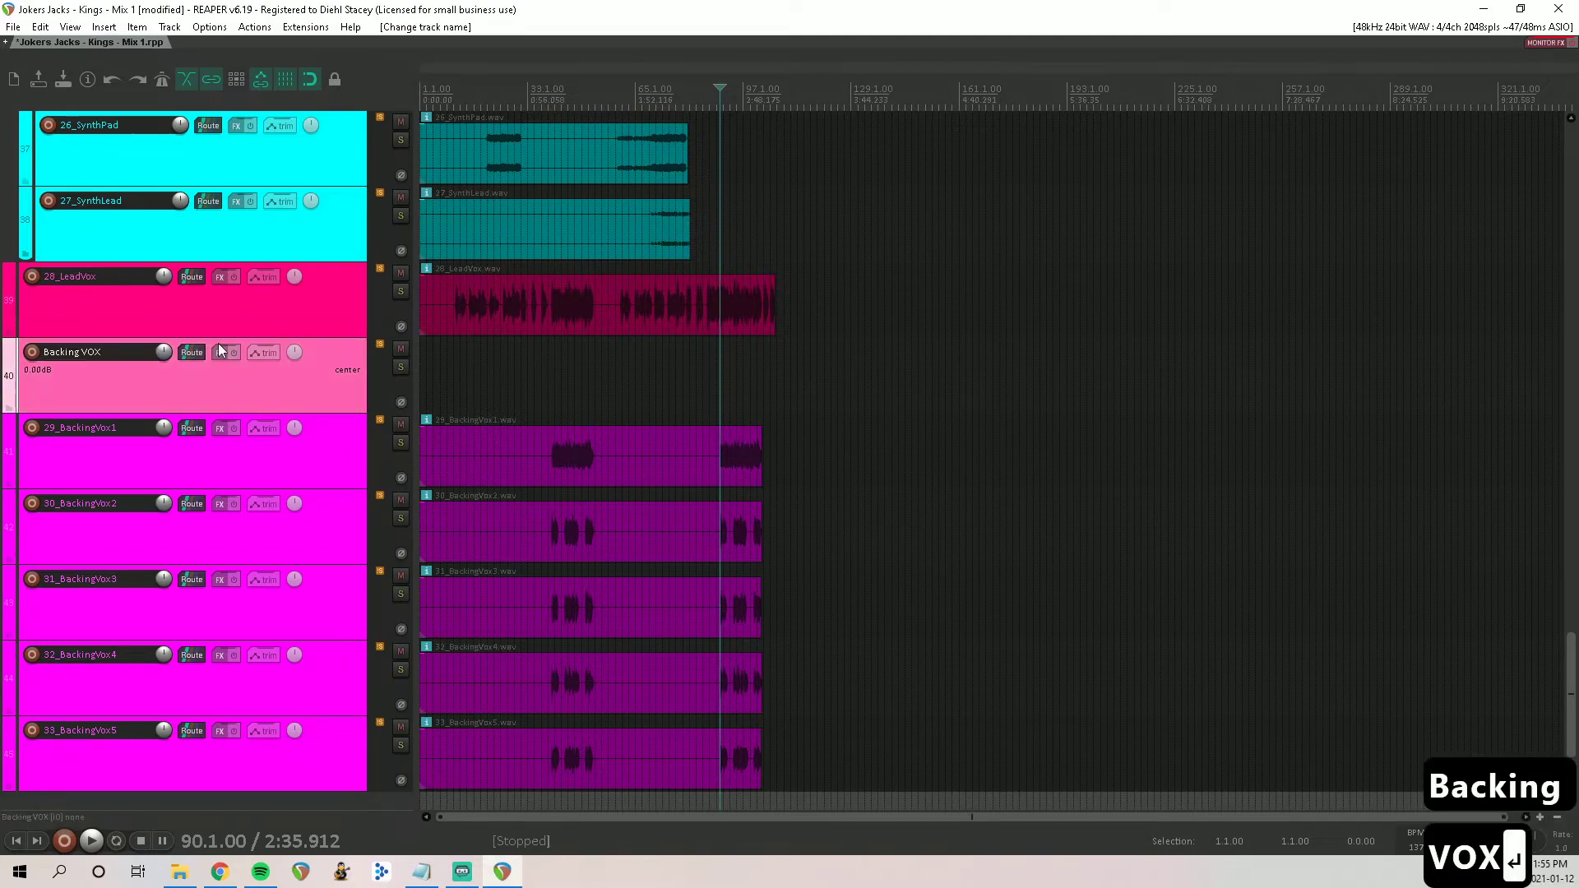
Step: Nest tracks 29_BackingVox1 through 33_BackingVox5 inside the Backing VOX track as its folder children
left_click(129, 472)
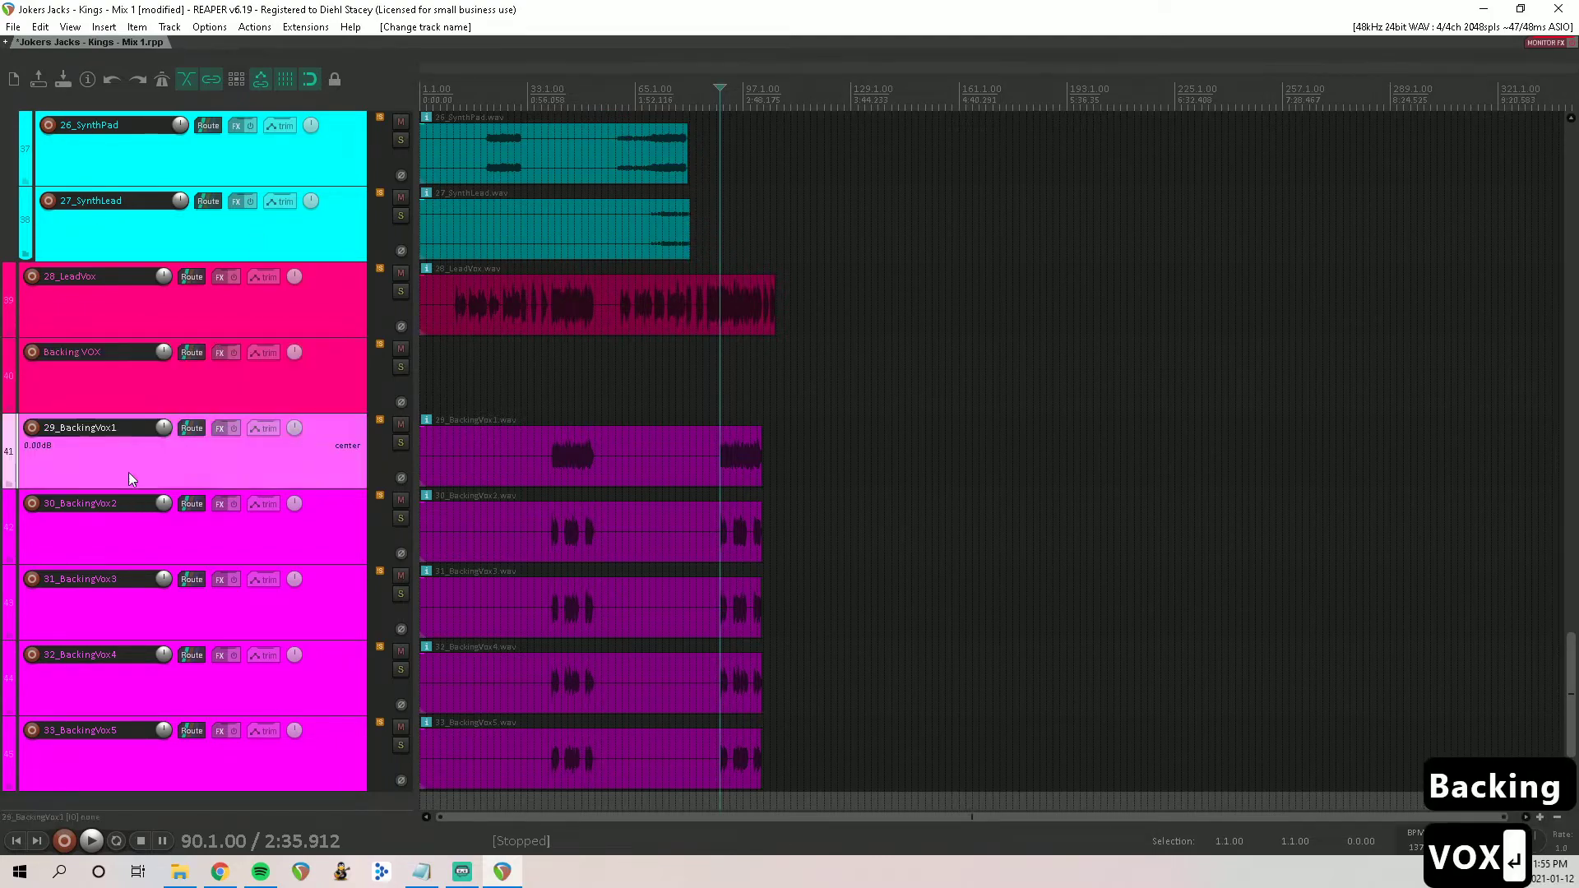
left_click(140, 751, "shift")
left_click_drag(152, 508, 134, 383)
Step: Give the Backing VOX folder track a custom magenta track color to match its backing vocal tracks
right_click(104, 392)
mouse_move(315, 666)
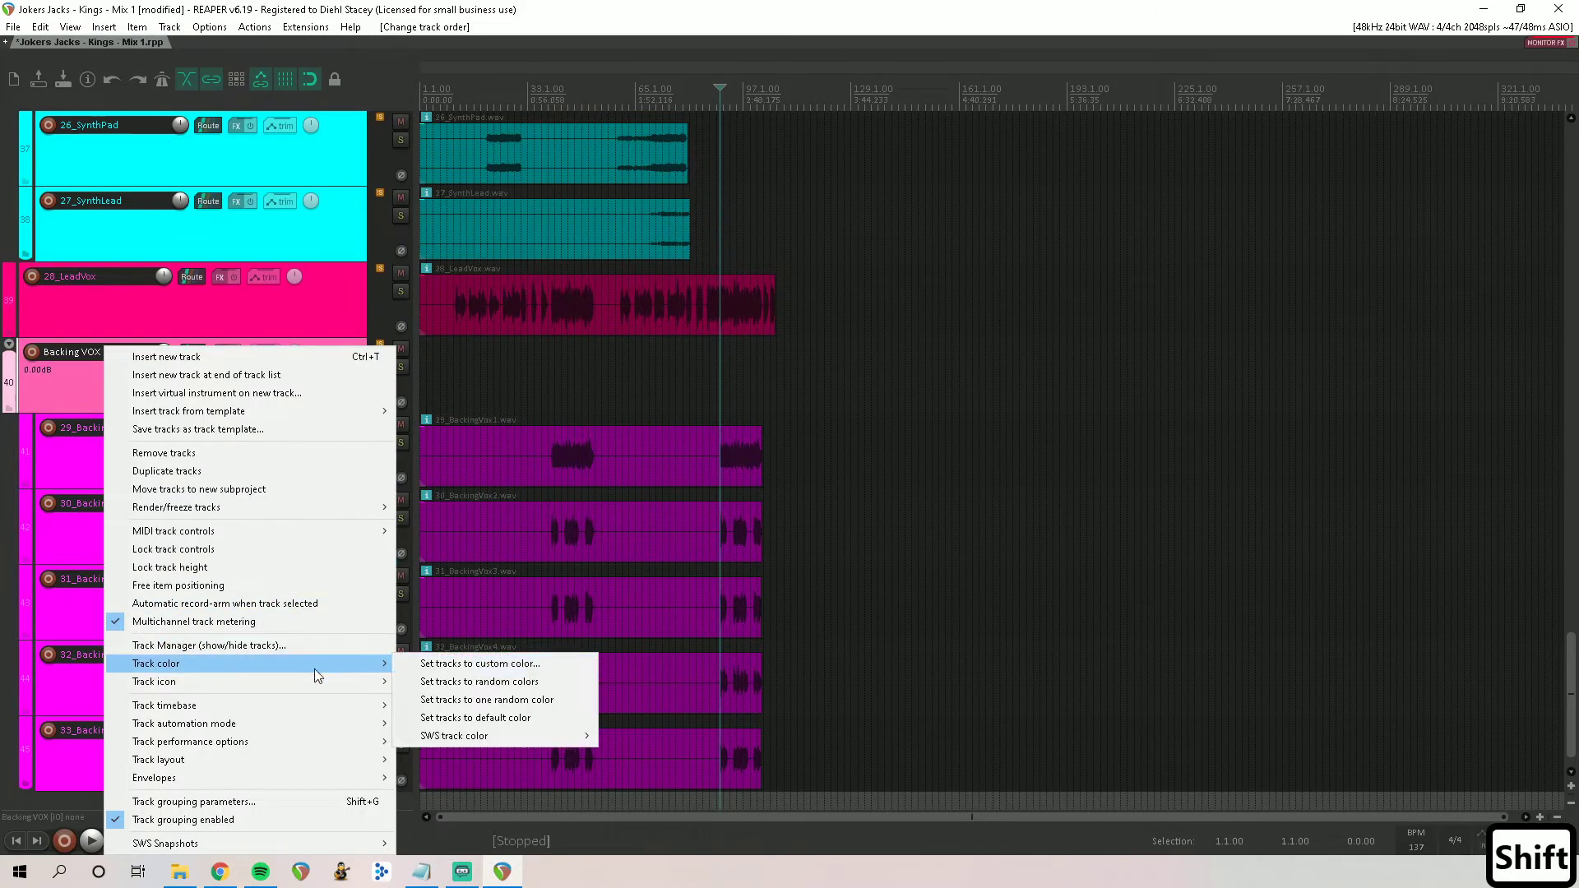
left_click(425, 668)
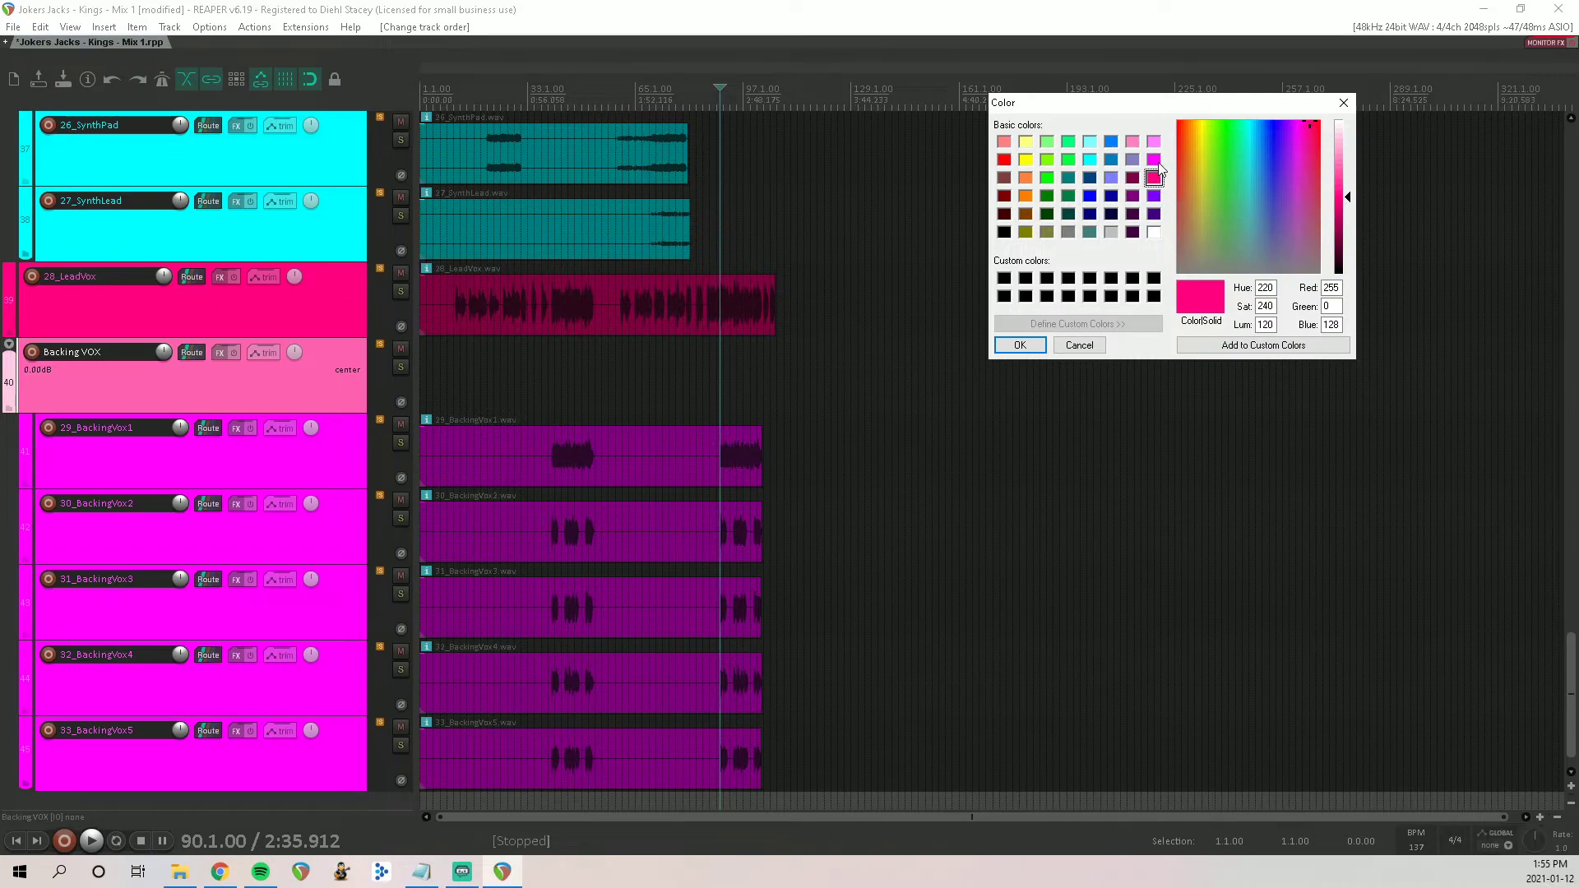
left_click(1153, 159)
left_click(1020, 345)
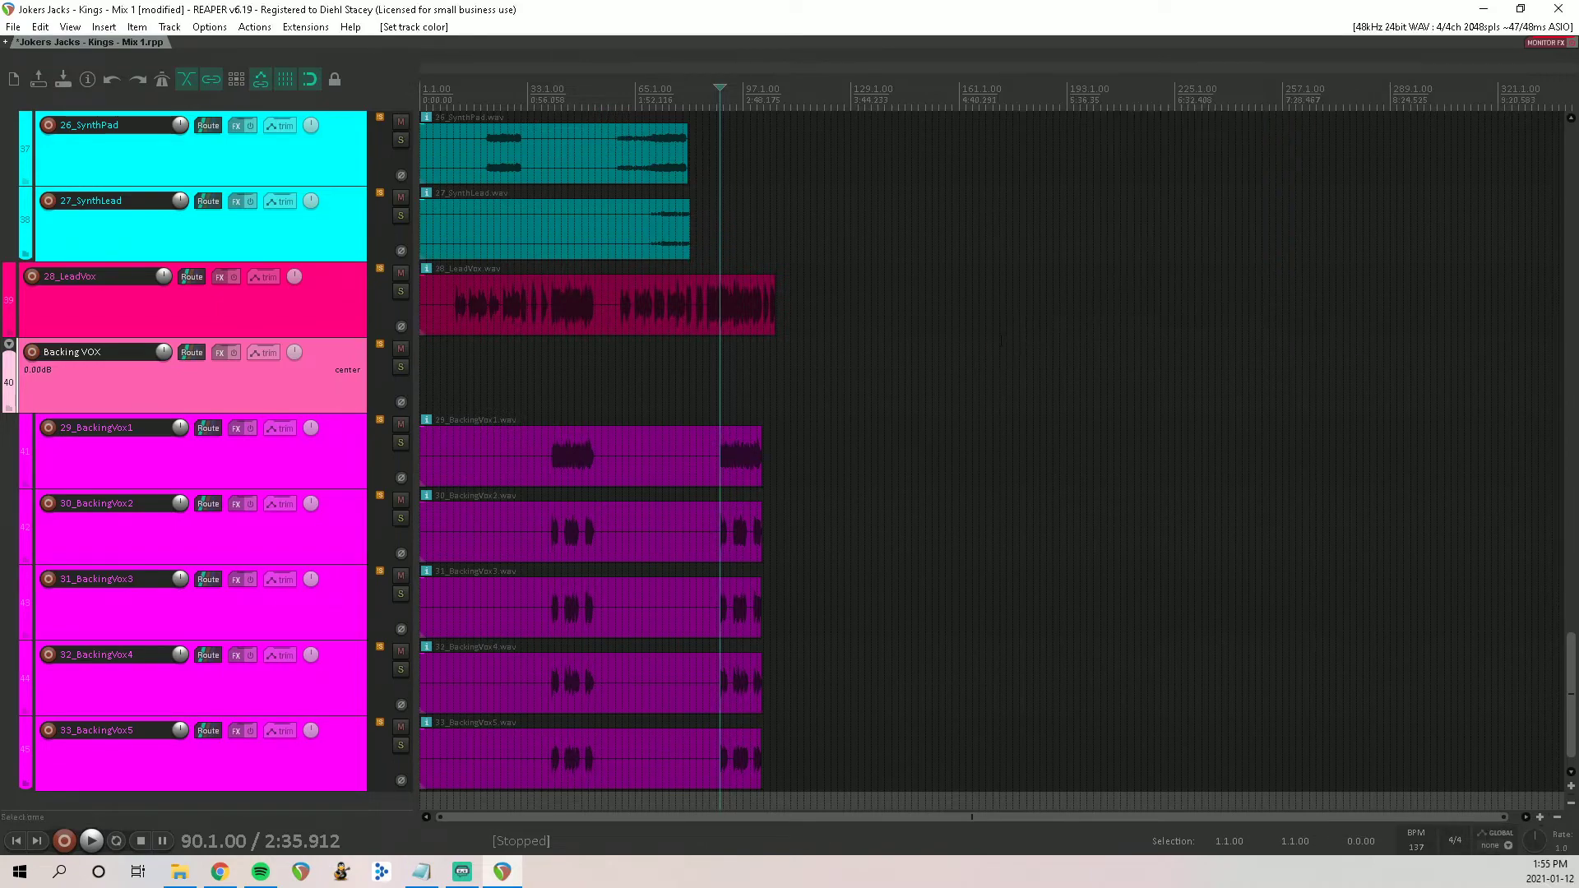
left_click(206, 474)
left_click(182, 324)
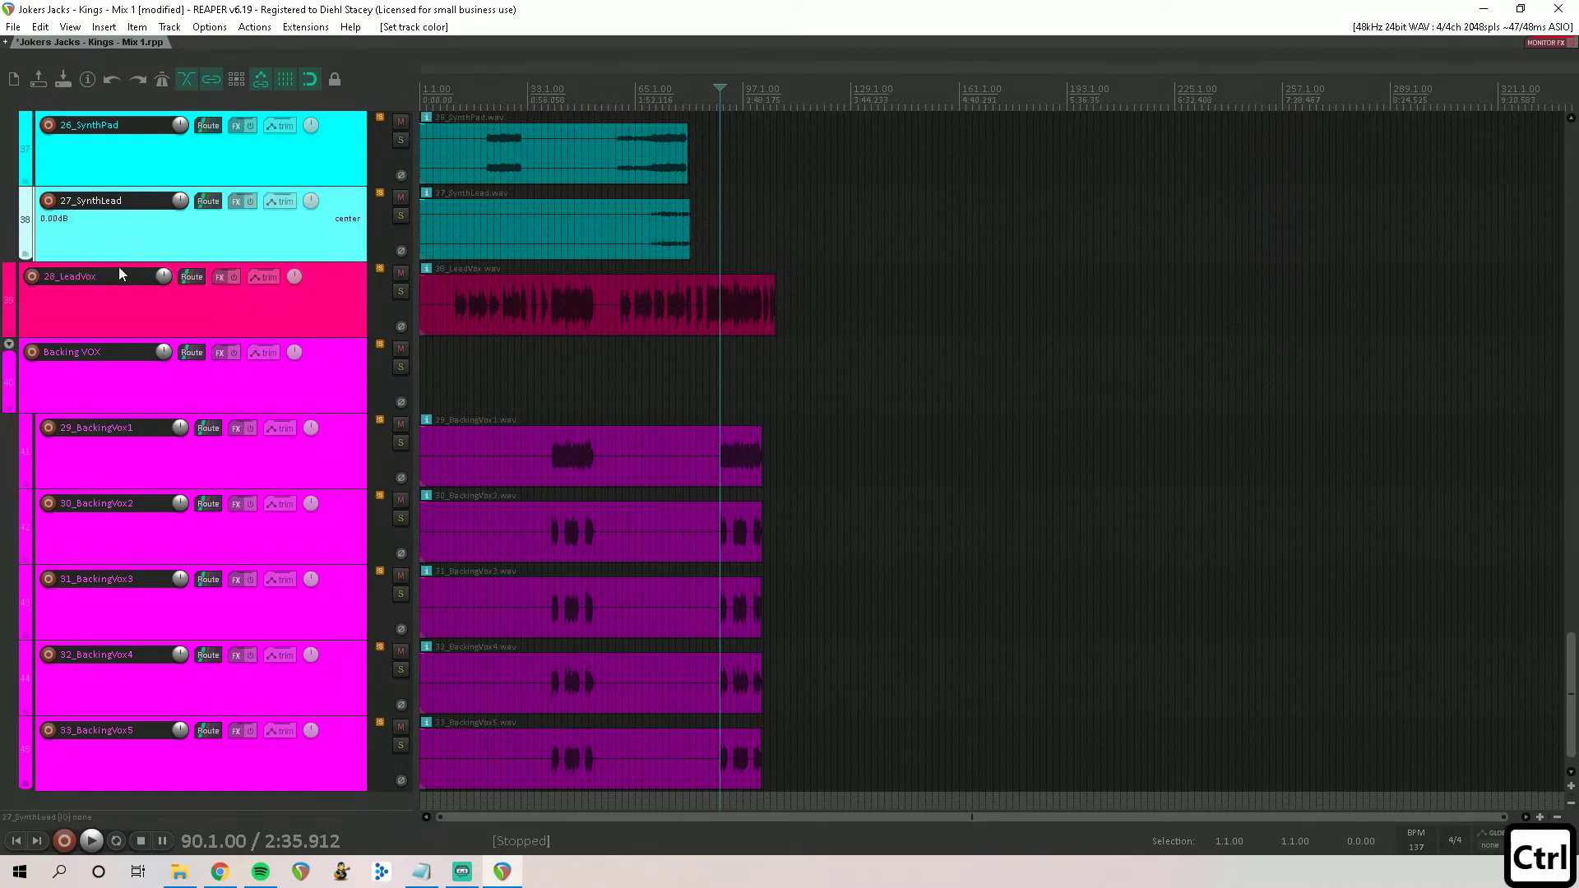
Step: Insert a new track between 27_SynthLead and 28_LeadVox and name it VOCAL OUT
key("ctrl+t")
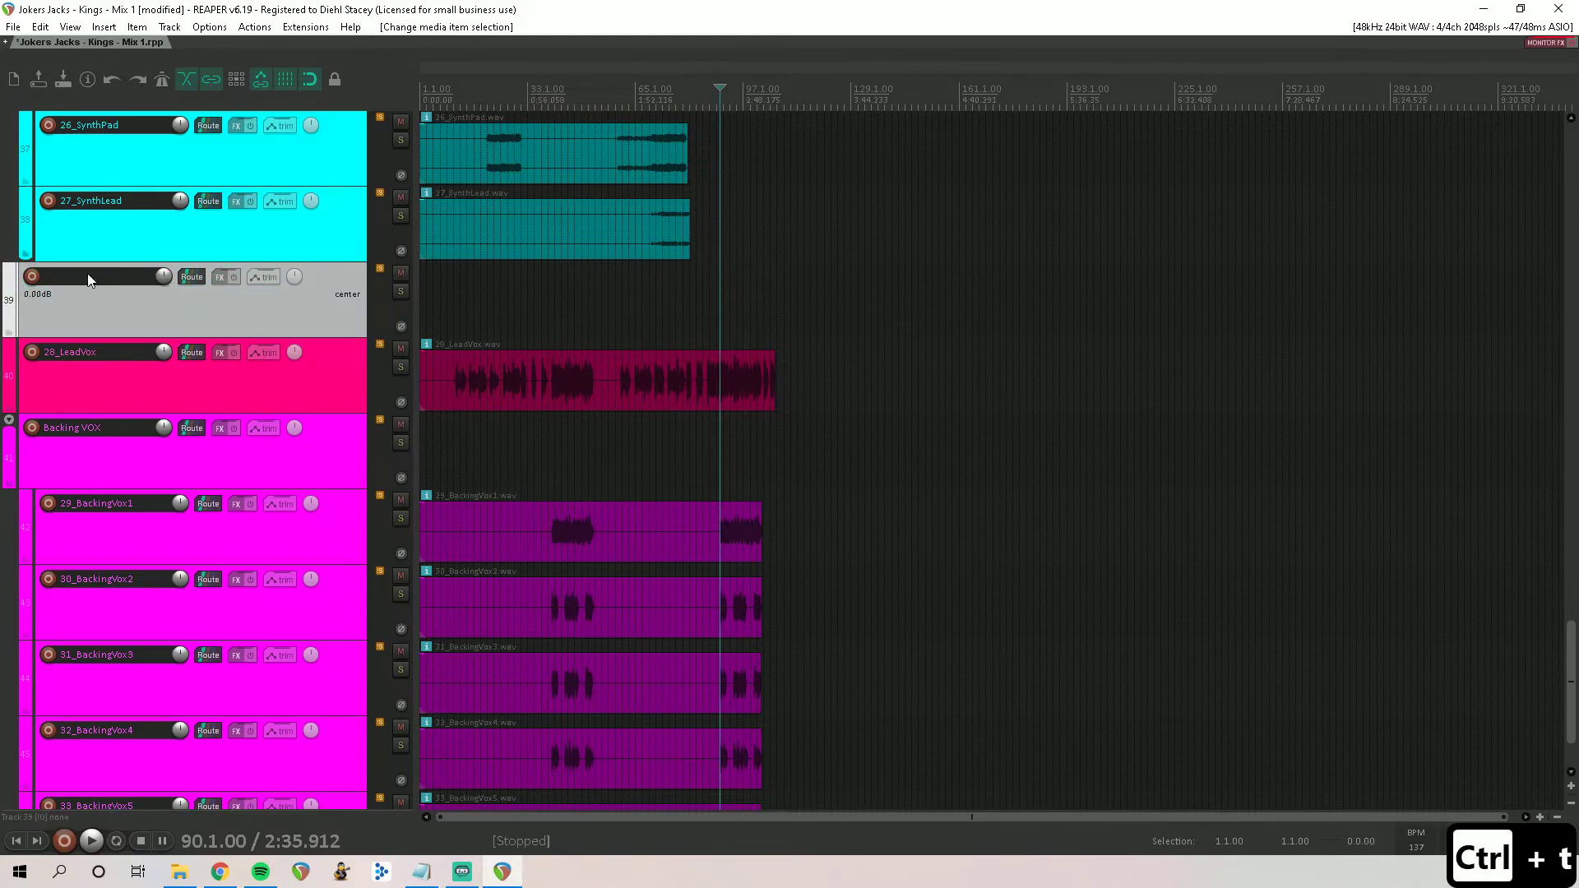
double_click(86, 277)
type("V")
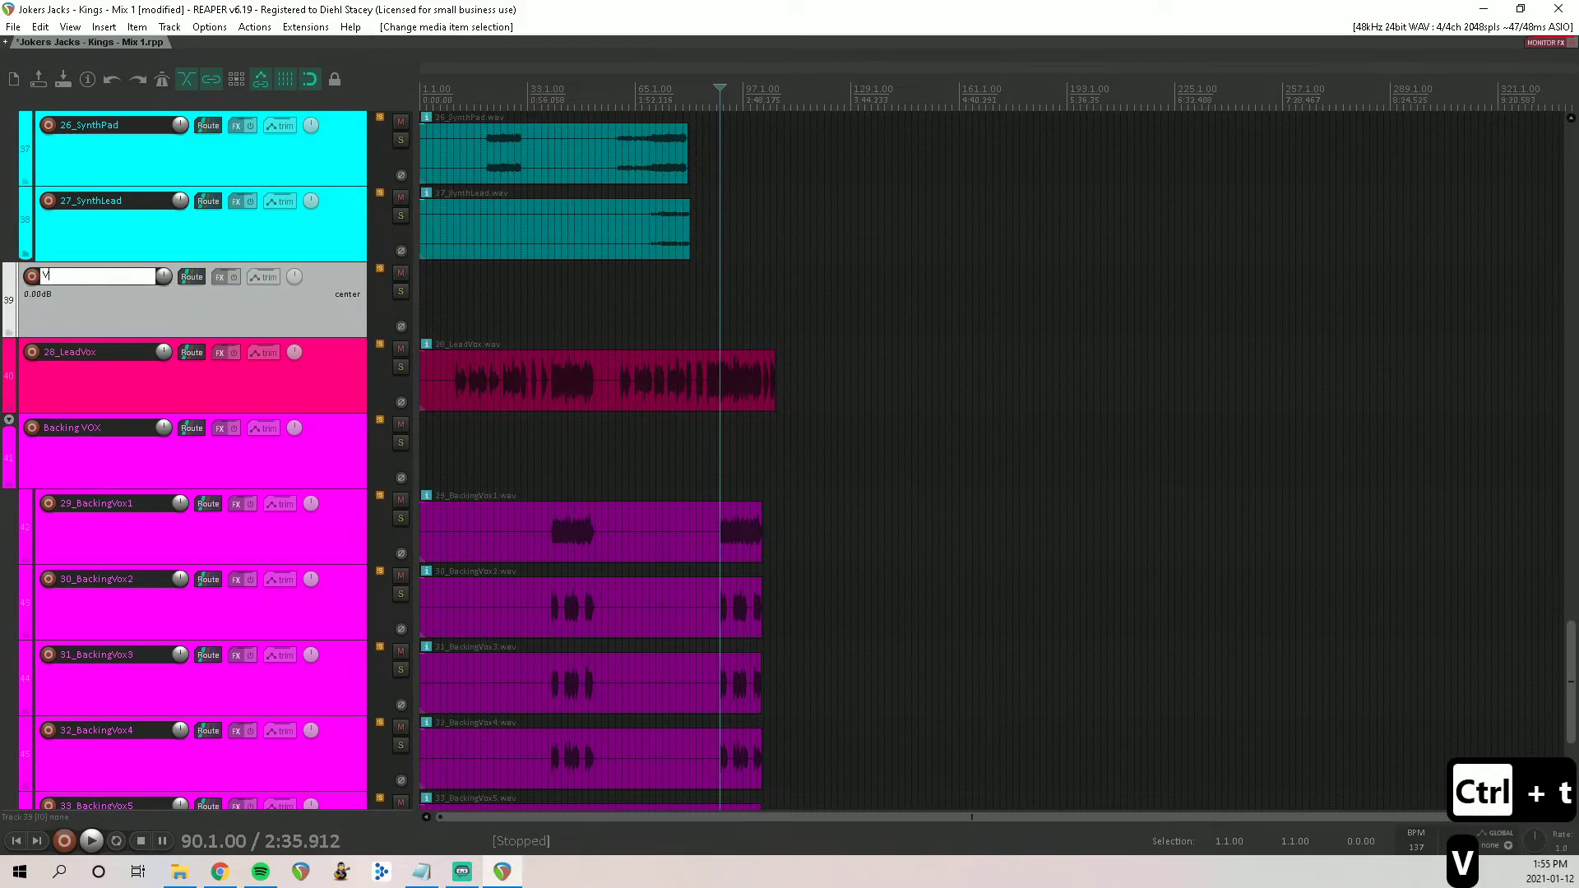
type("OCAL OUR")
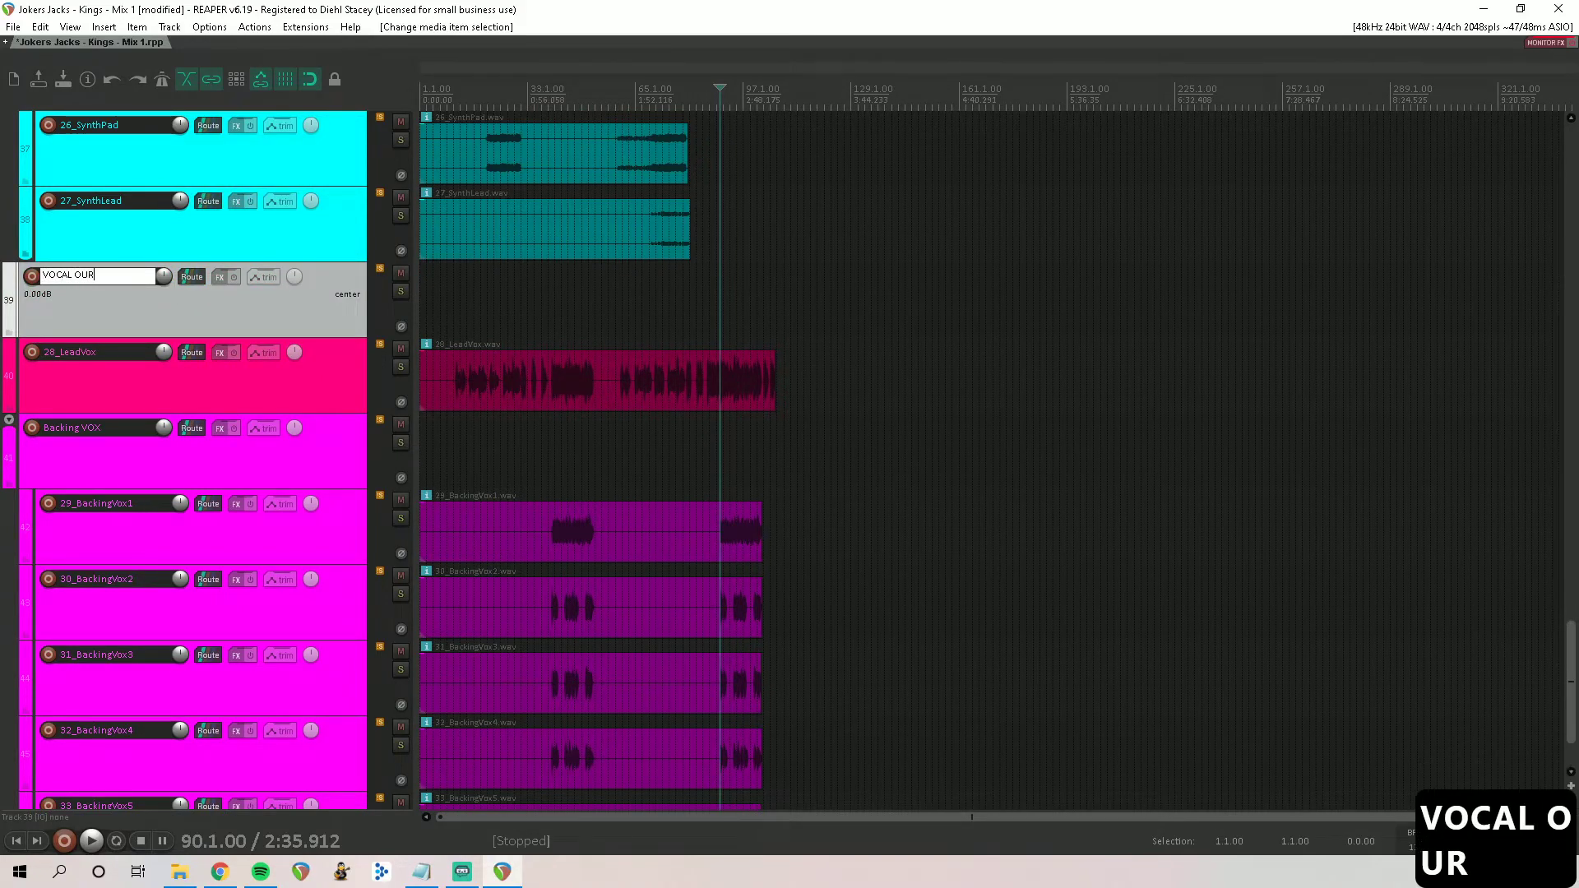
key("BackSpace")
type("T")
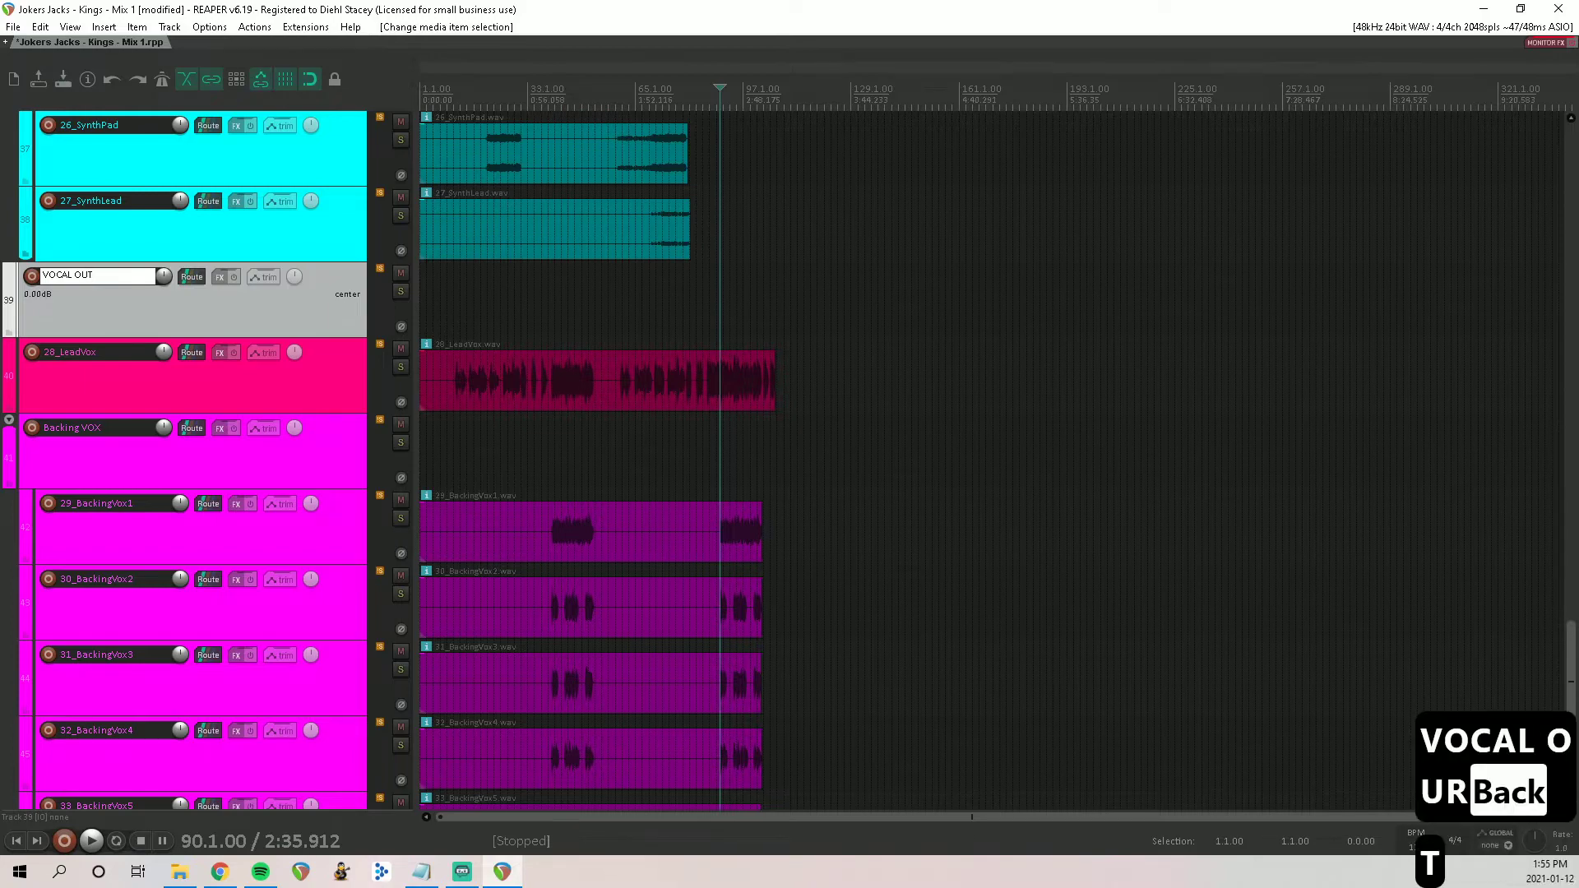
key("Return")
Step: Nest 28_LeadVox and the Backing VOX folder inside the VOCAL OUT track as its folder children
left_click(75, 369)
left_click(94, 451, "shift")
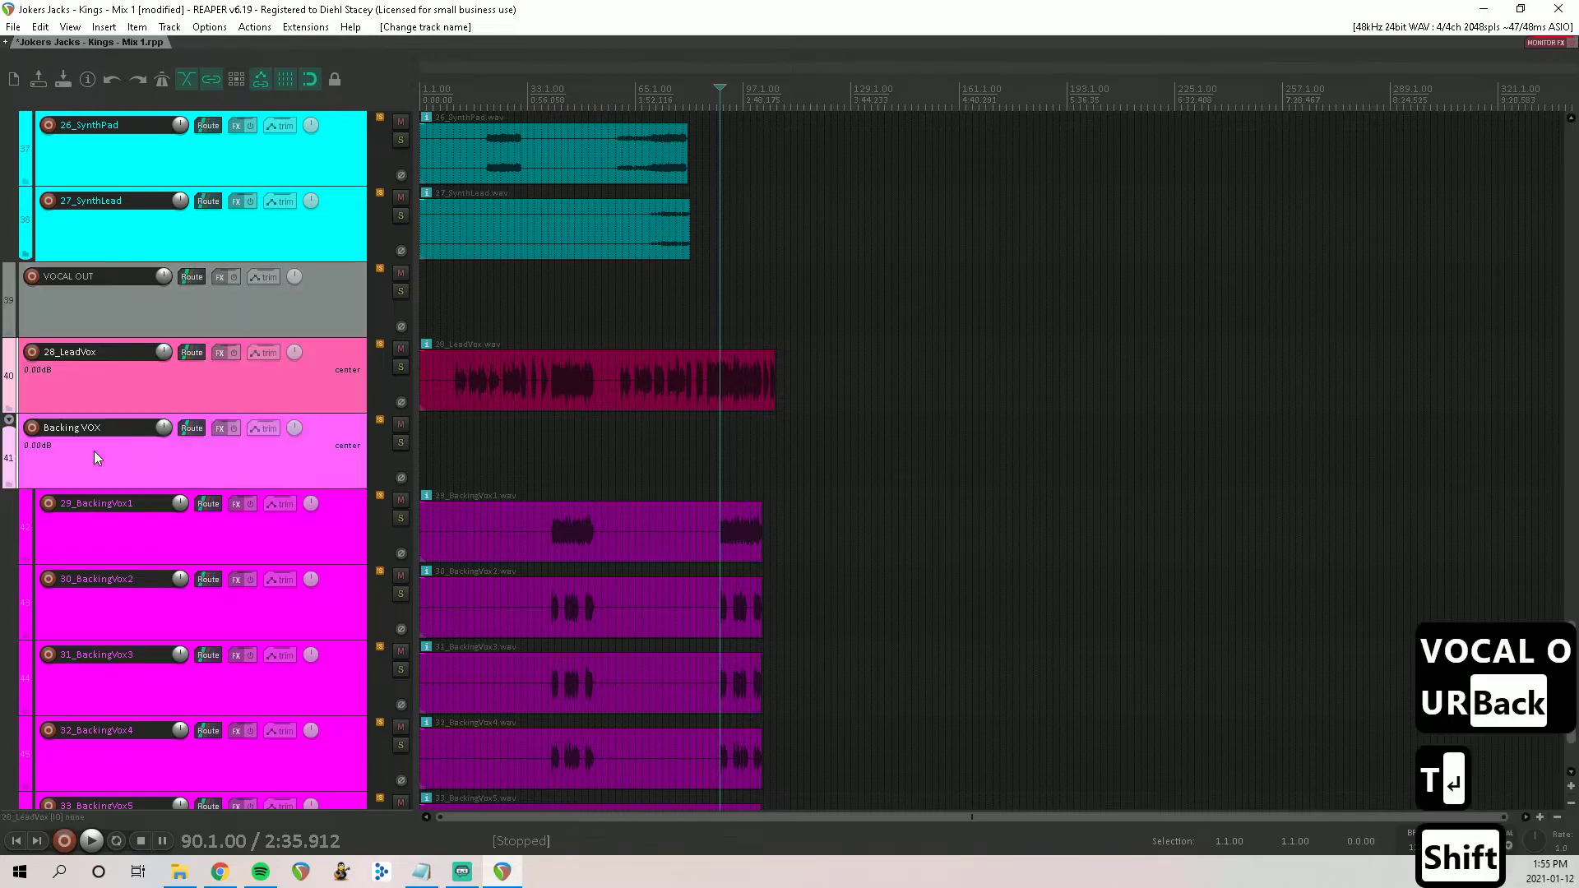
left_click_drag(94, 451, 101, 308)
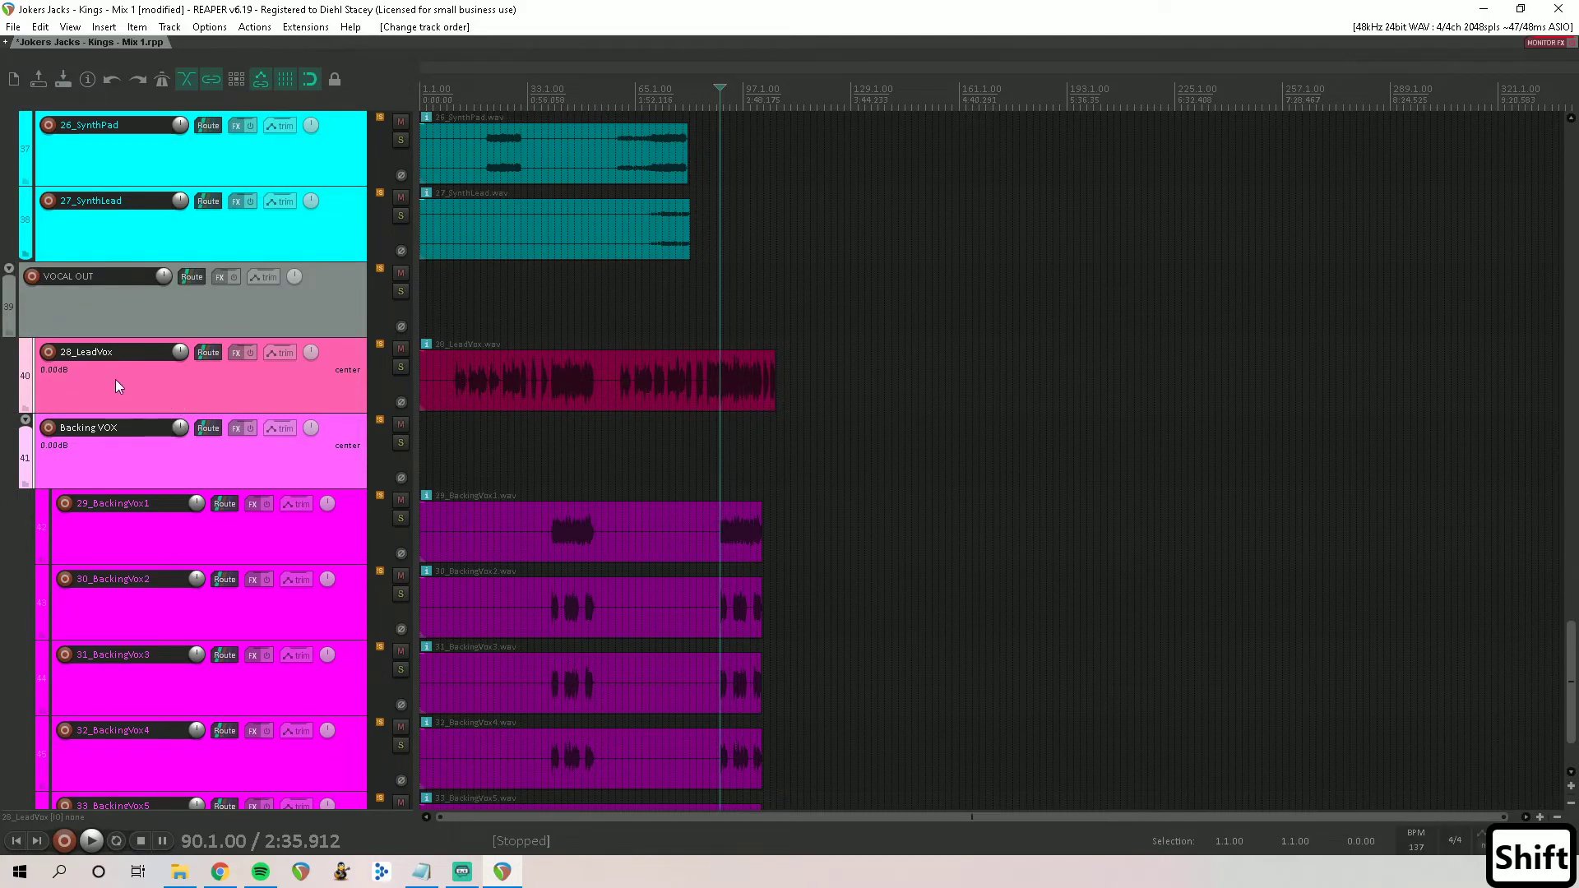
Step: Try out the VOCAL OUT folder track's volume control and reset it to 0.00 dB
left_click(333, 329)
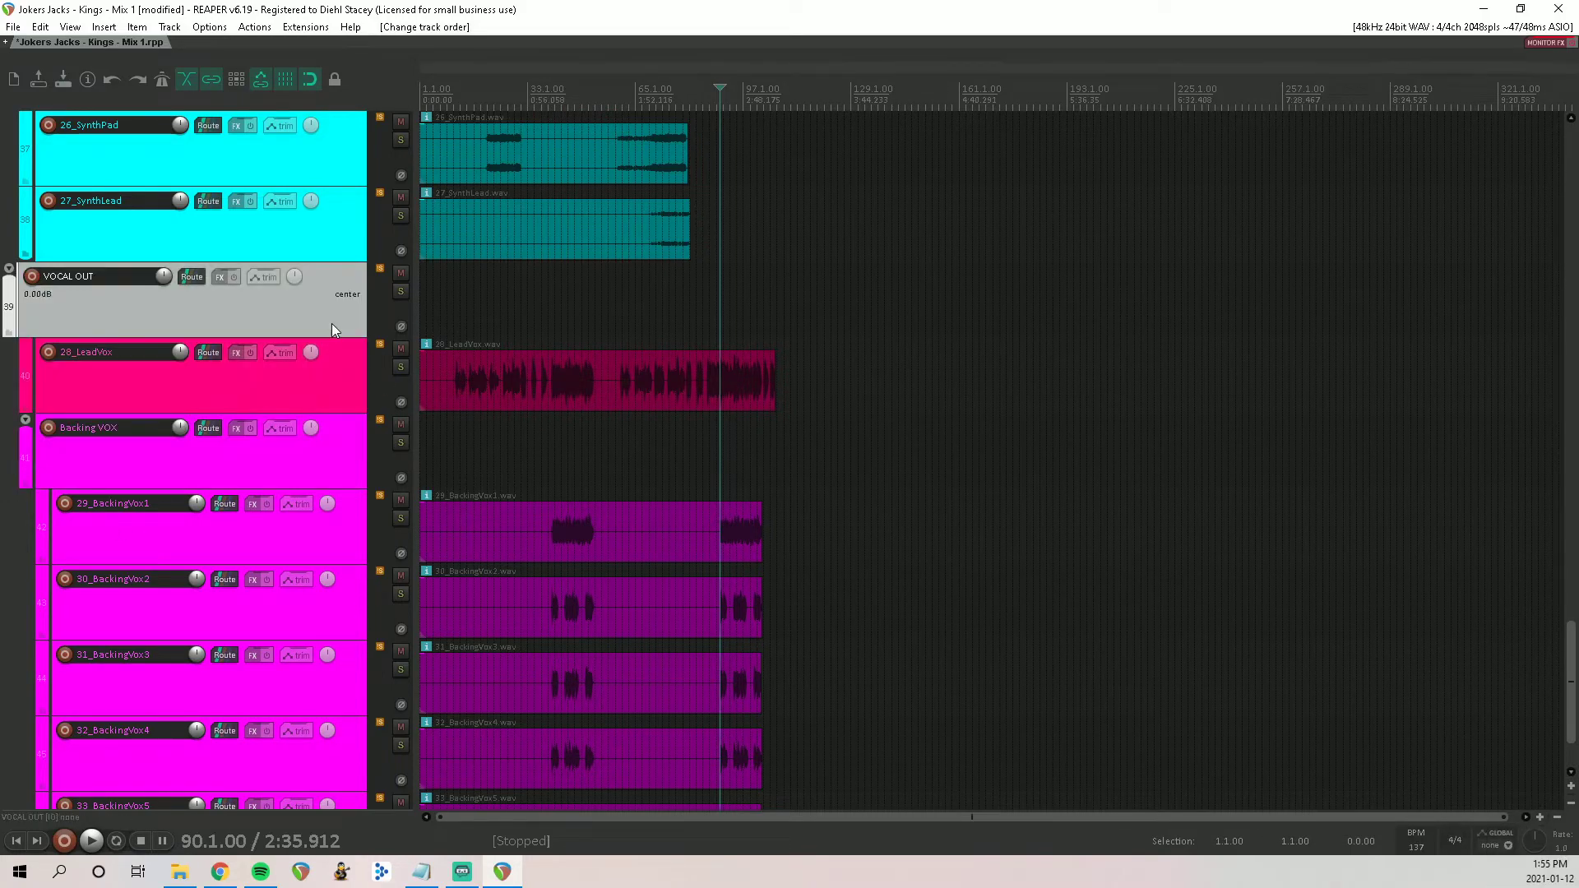
left_click_drag(160, 281, 161, 304)
double_click(163, 277)
Step: Unsolo all tracks and give the VOCAL OUT folder track a custom pink color (red 255, green 0, blue 128)
scroll(231, 409, "up", 4)
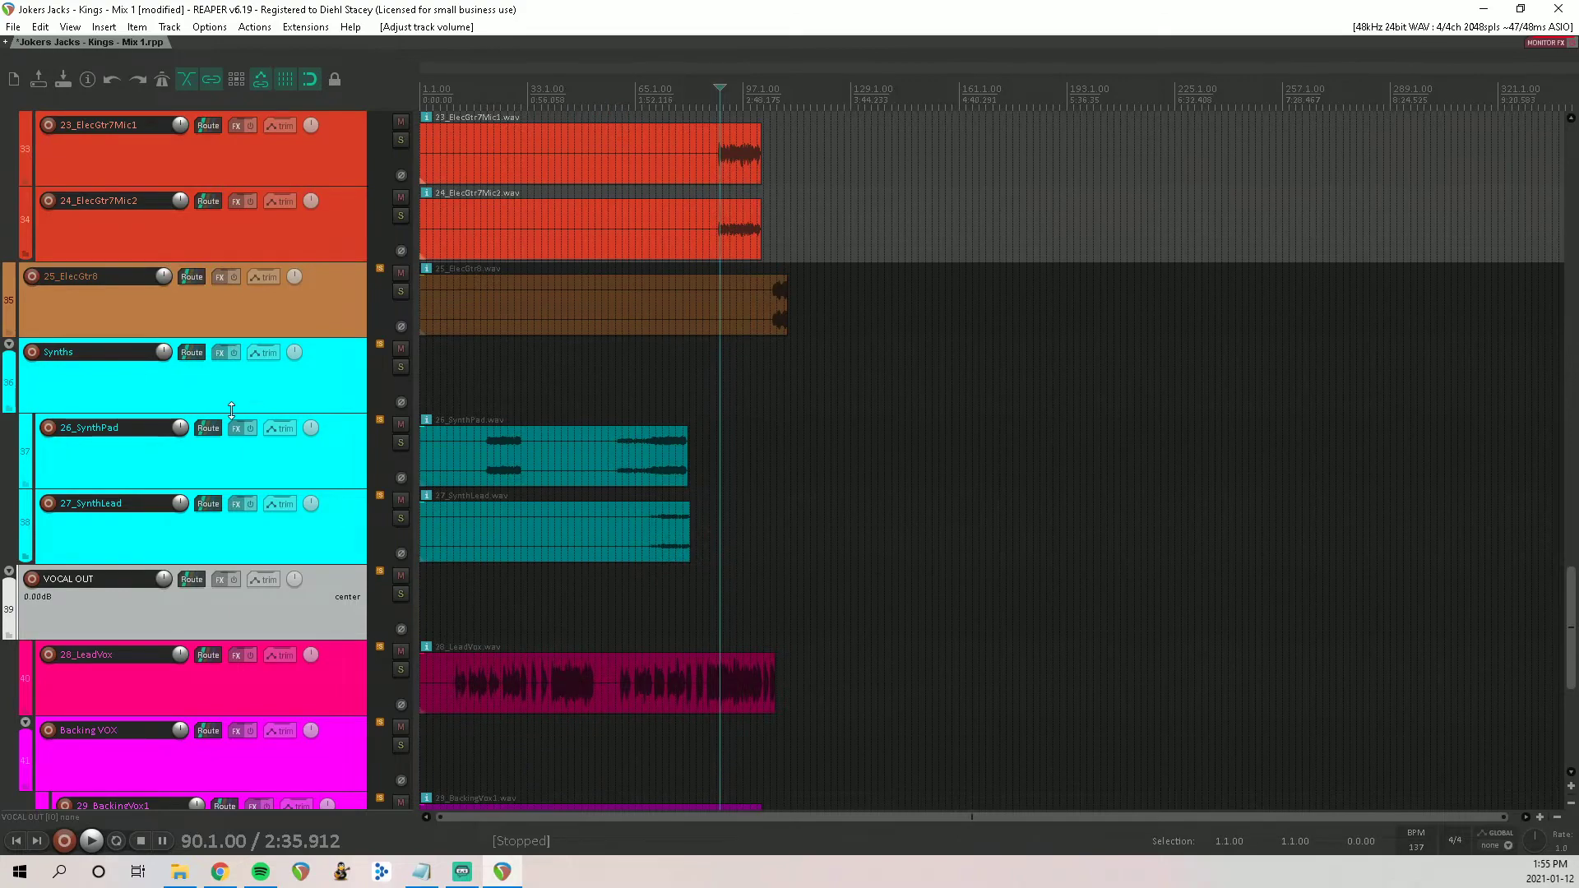
key("ctrl+a")
scroll(208, 694, "up", 1)
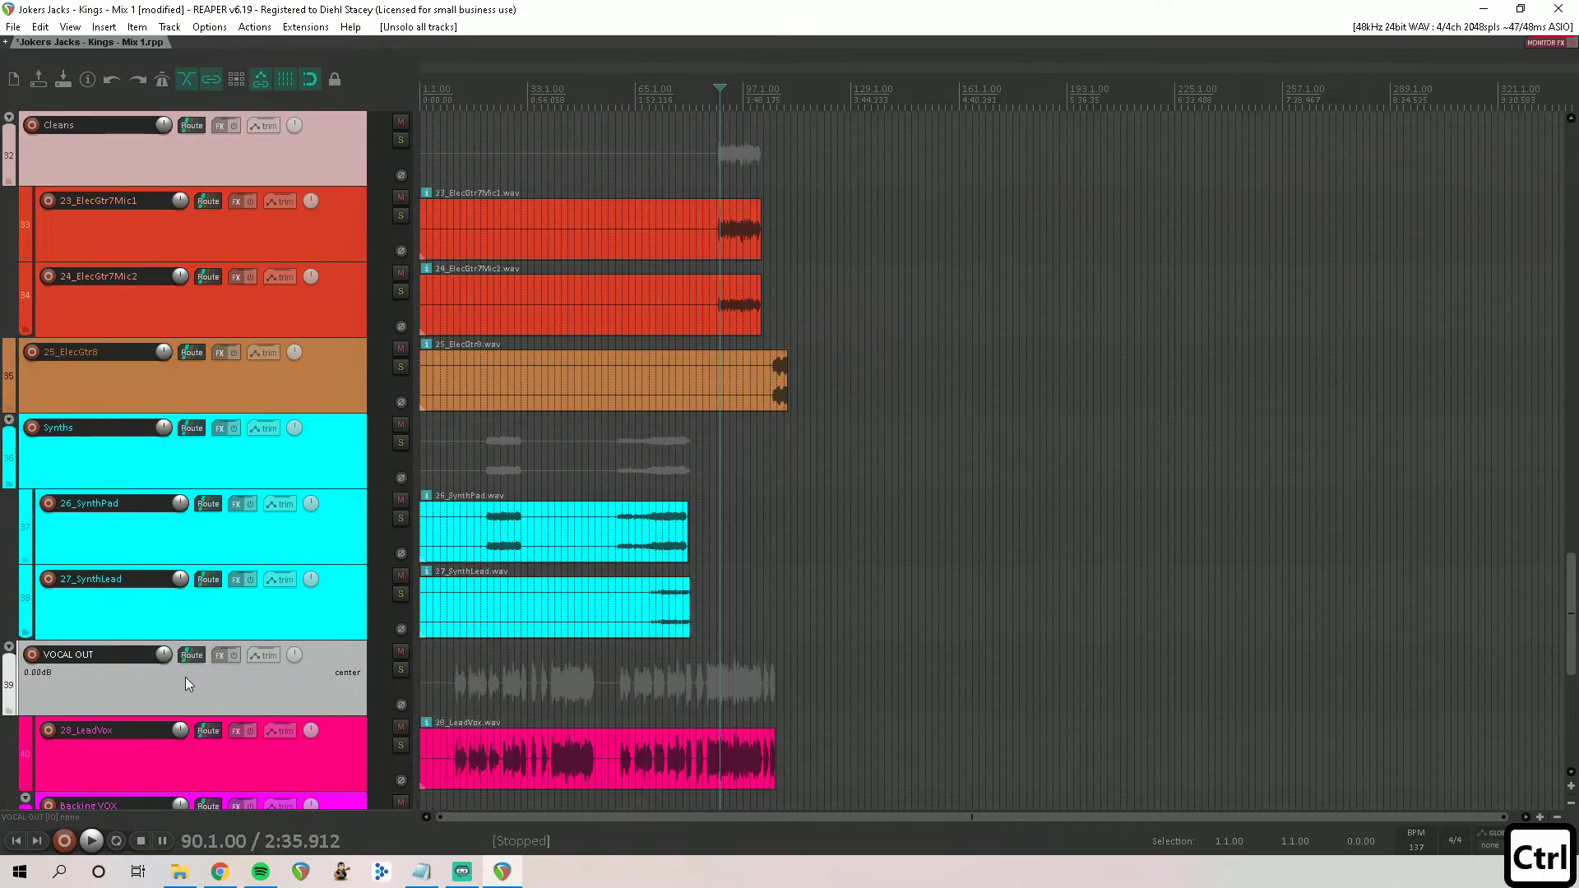
right_click(185, 678)
mouse_move(279, 497)
left_click(534, 483)
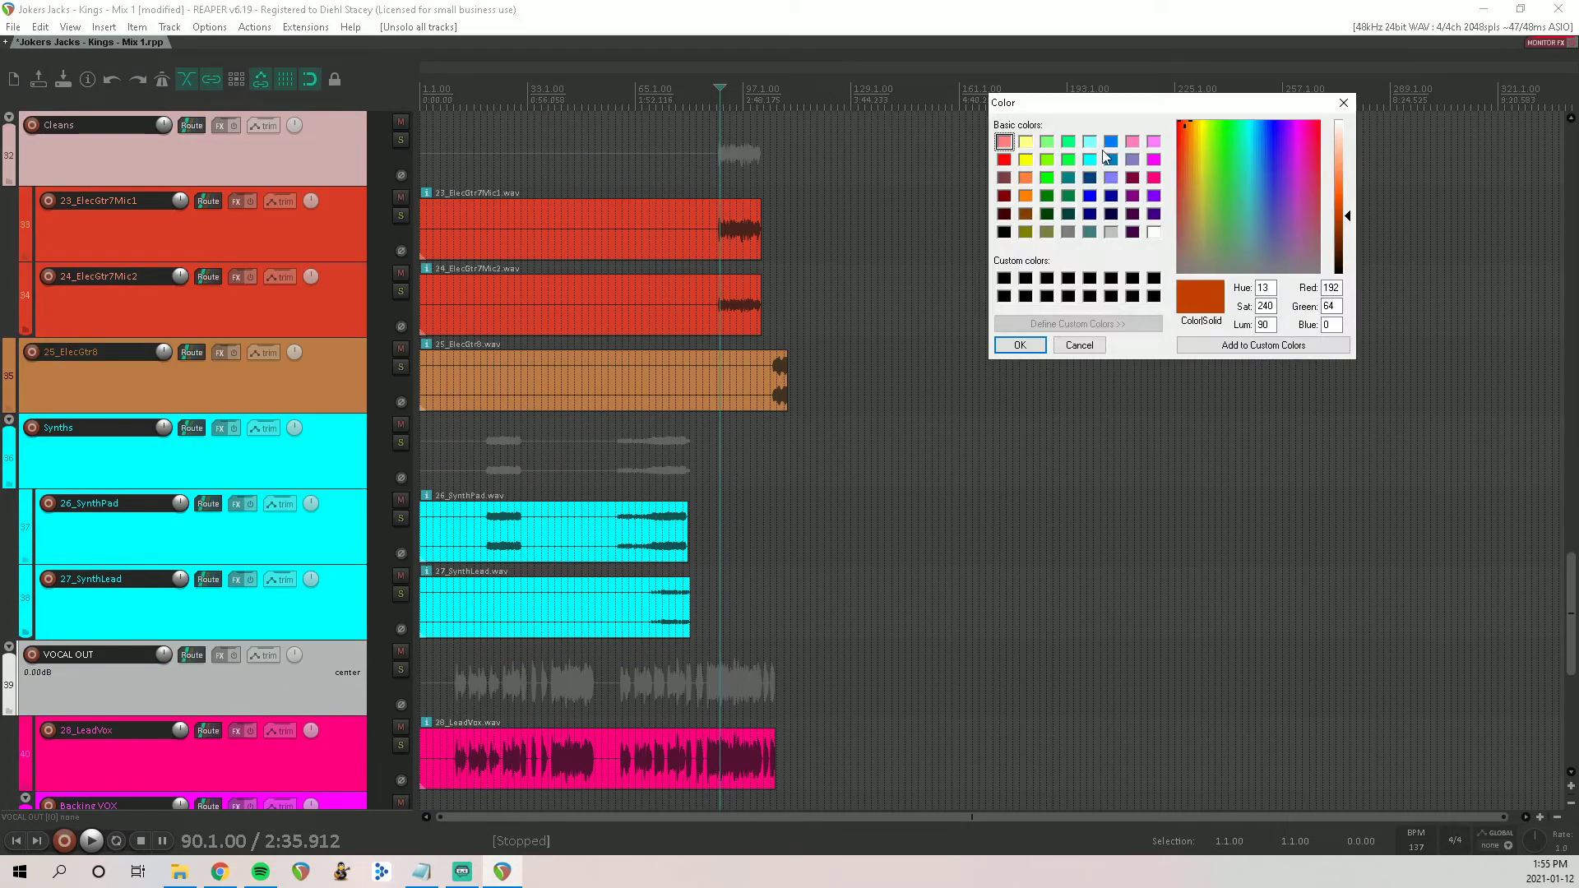
left_click(1154, 165)
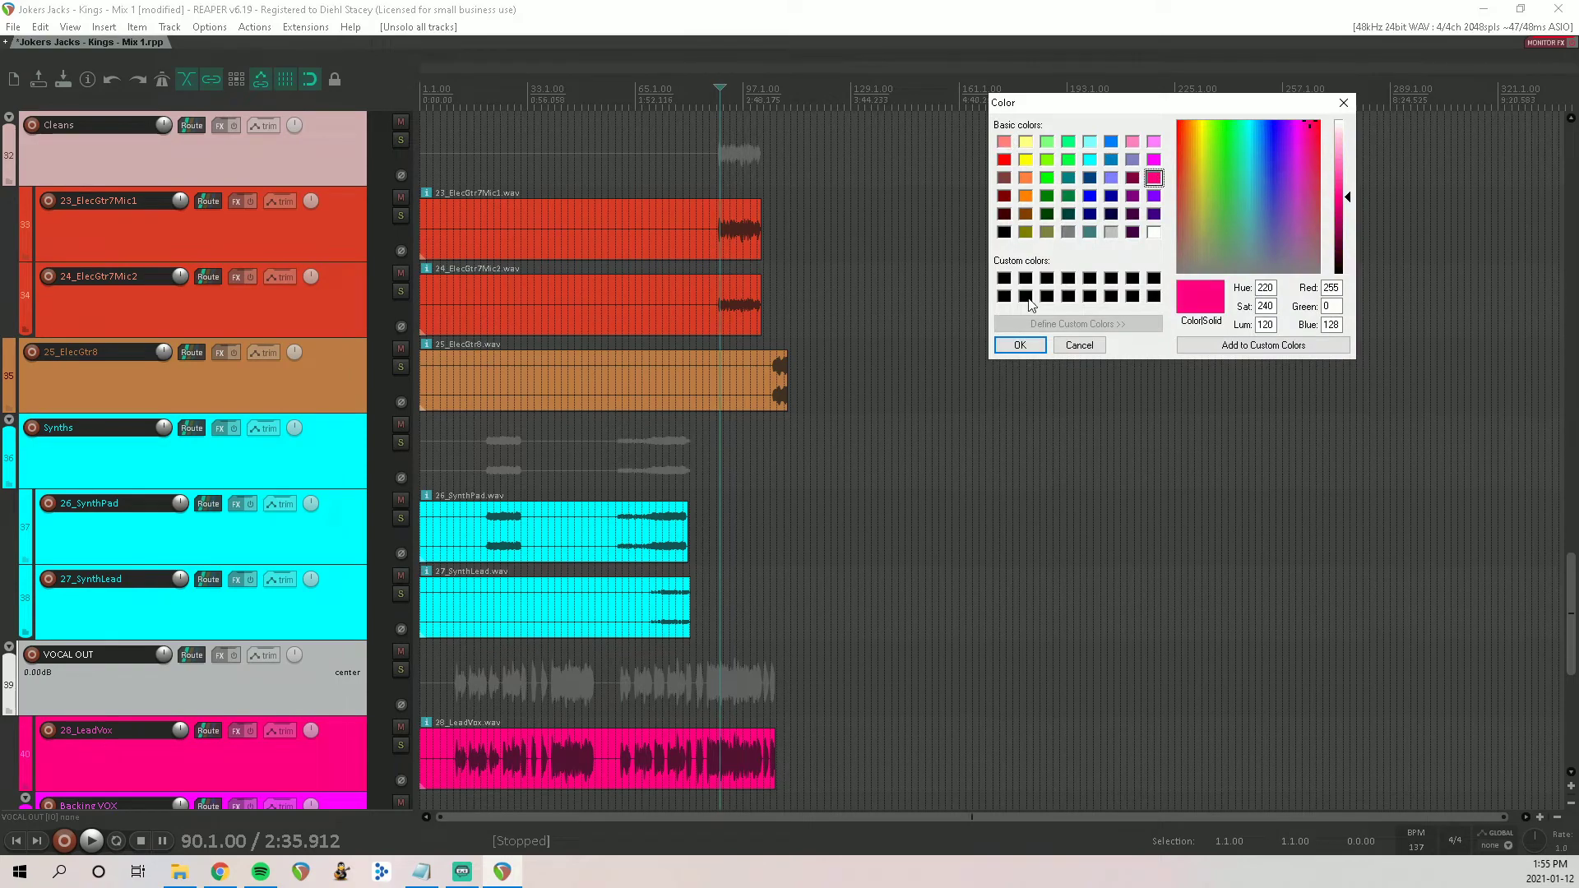
left_click(1020, 344)
Step: Insert a new track, place it above the Kick folder at the start of the track list, and name it Instruments
scroll(224, 483, "up", 3)
scroll(225, 491, "up", 4)
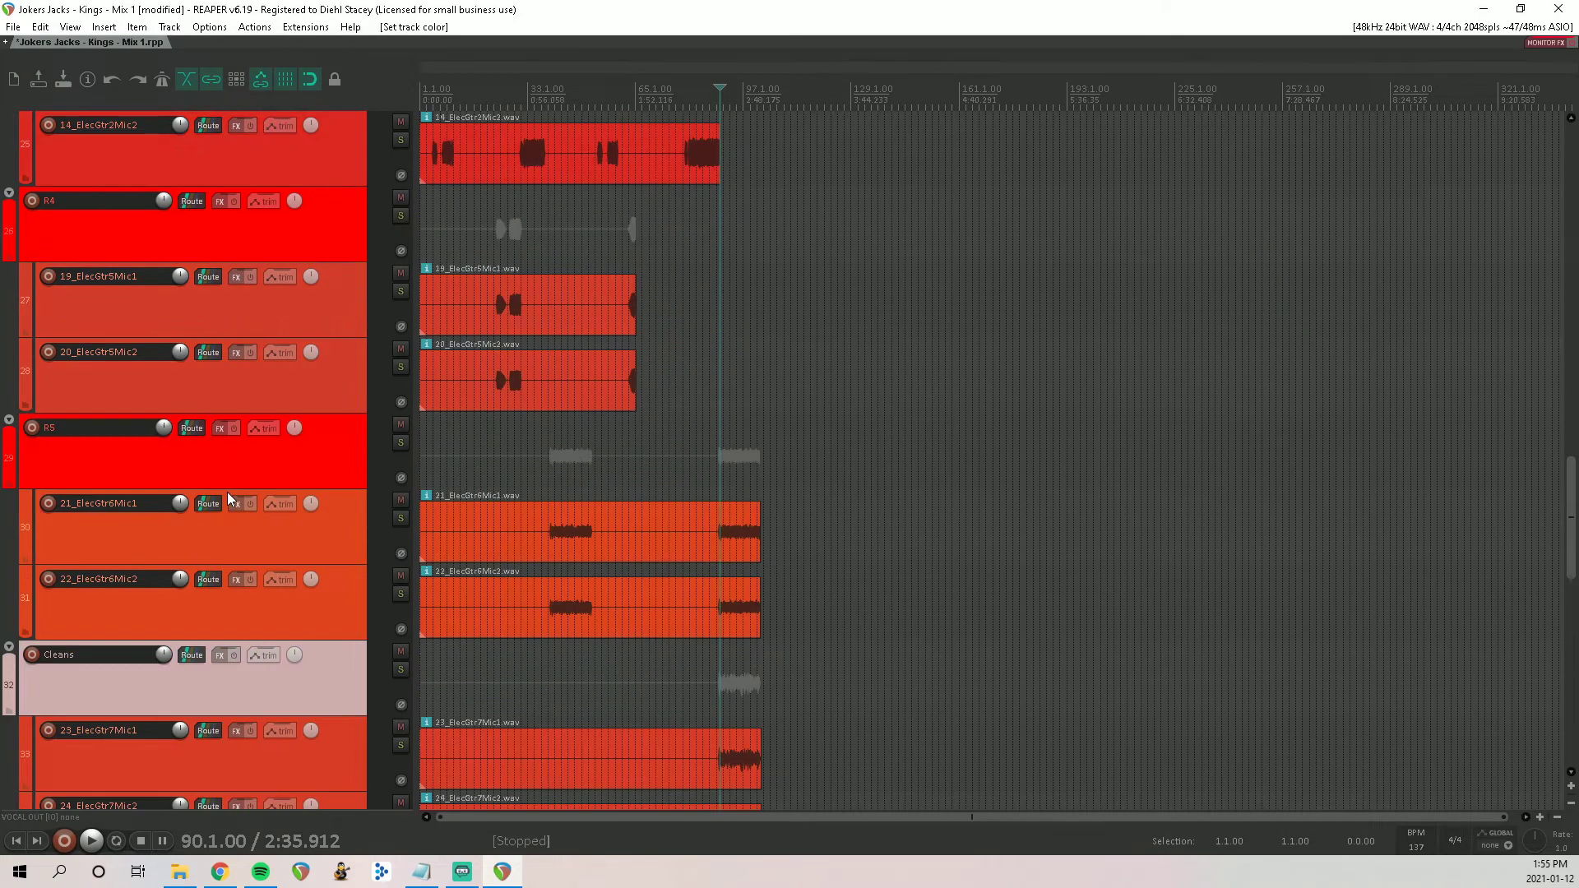
scroll(228, 493, "up", 12)
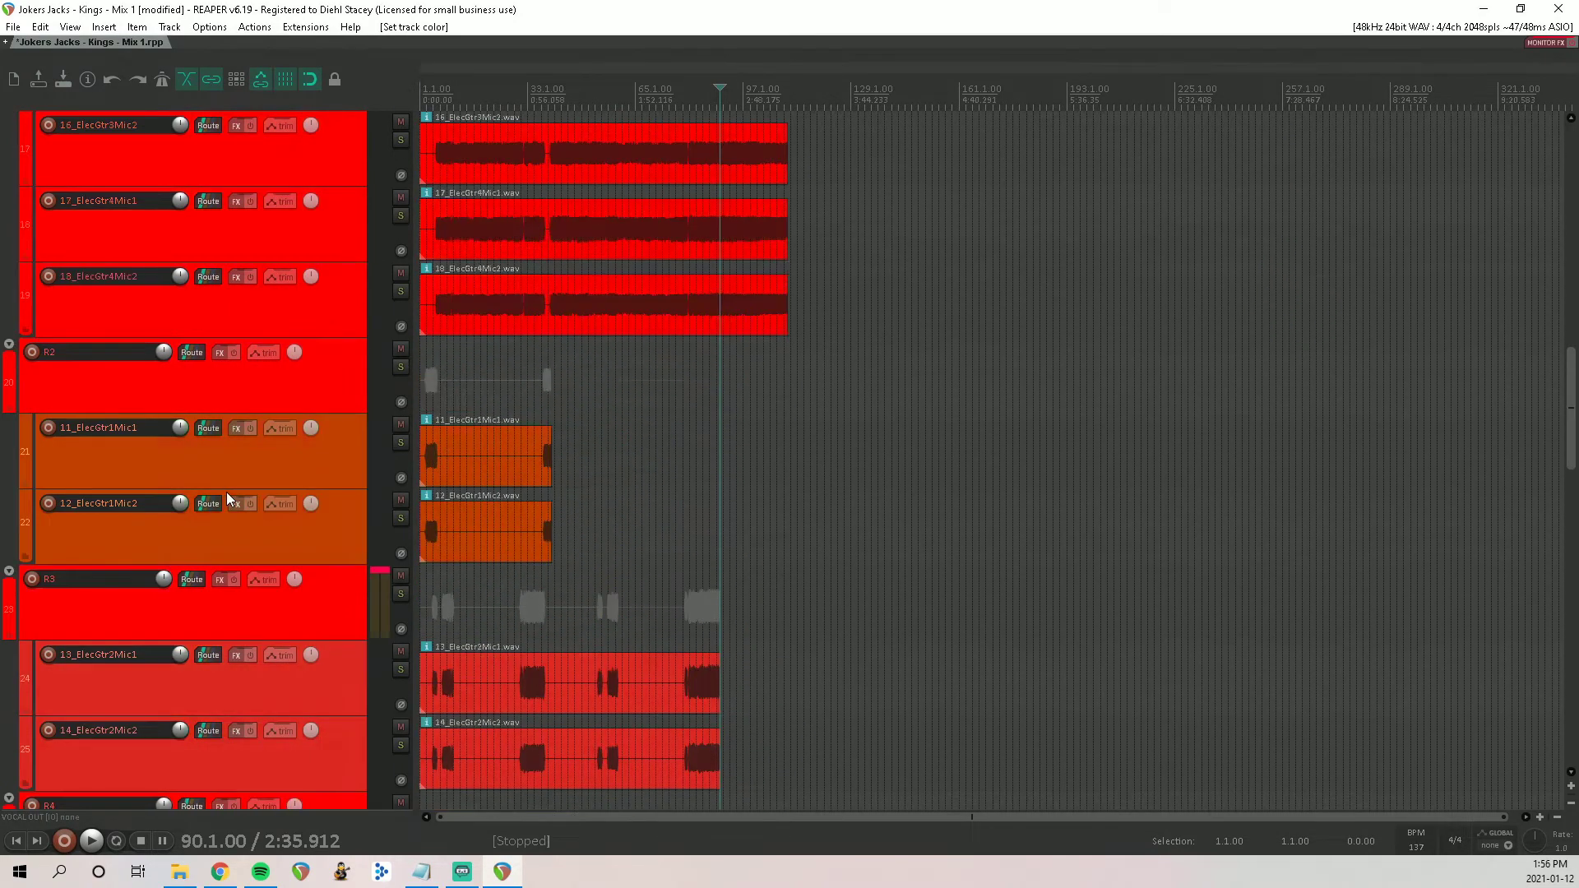
scroll(226, 492, "up", 5)
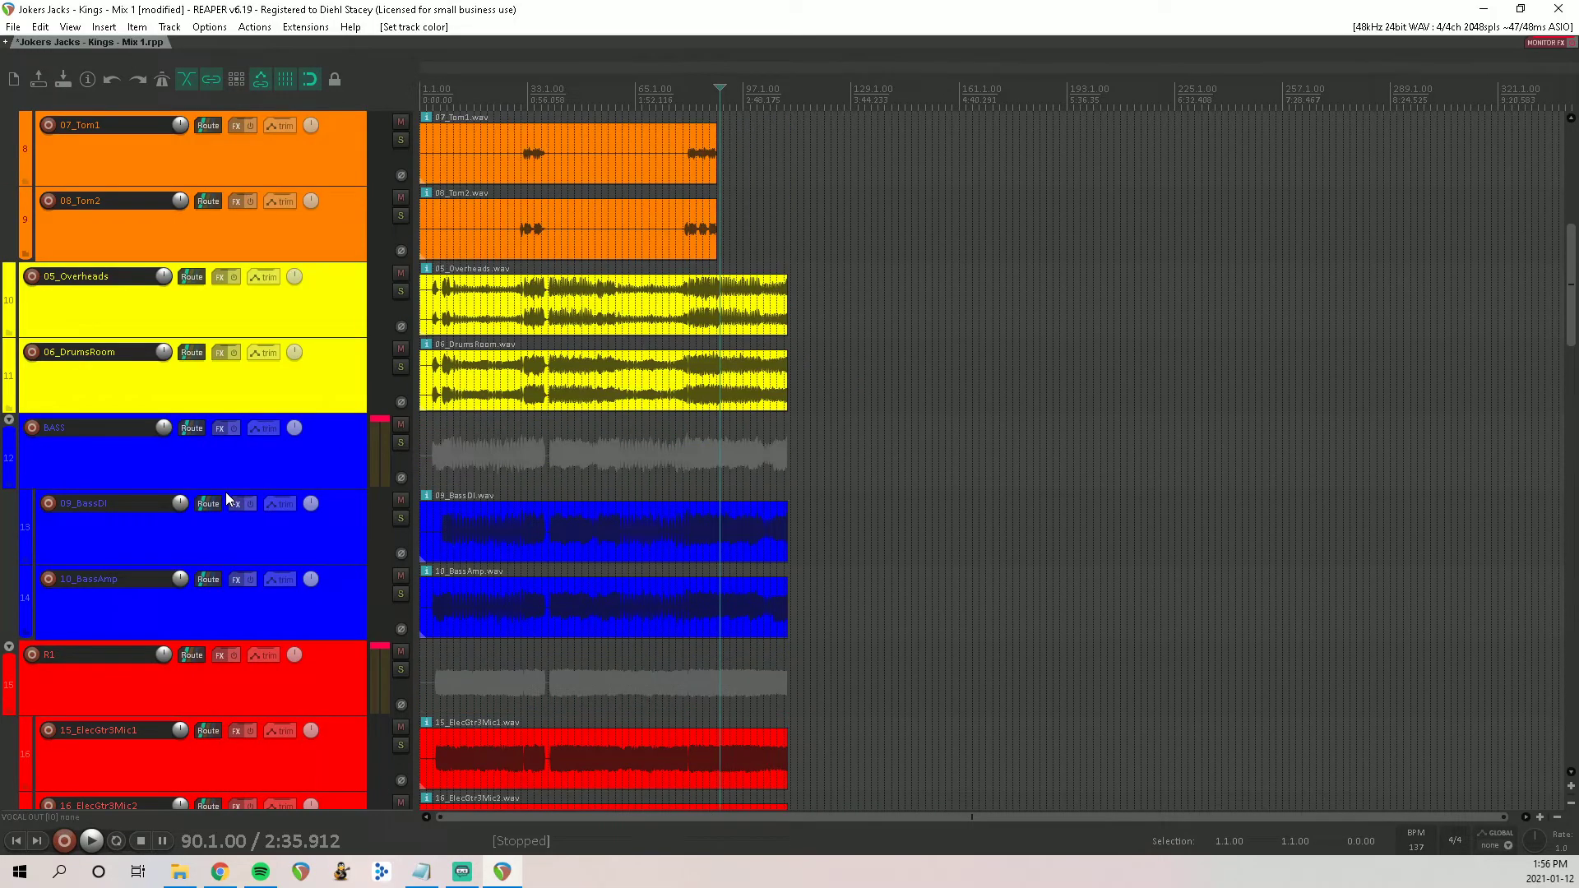
scroll(226, 492, "up", 7)
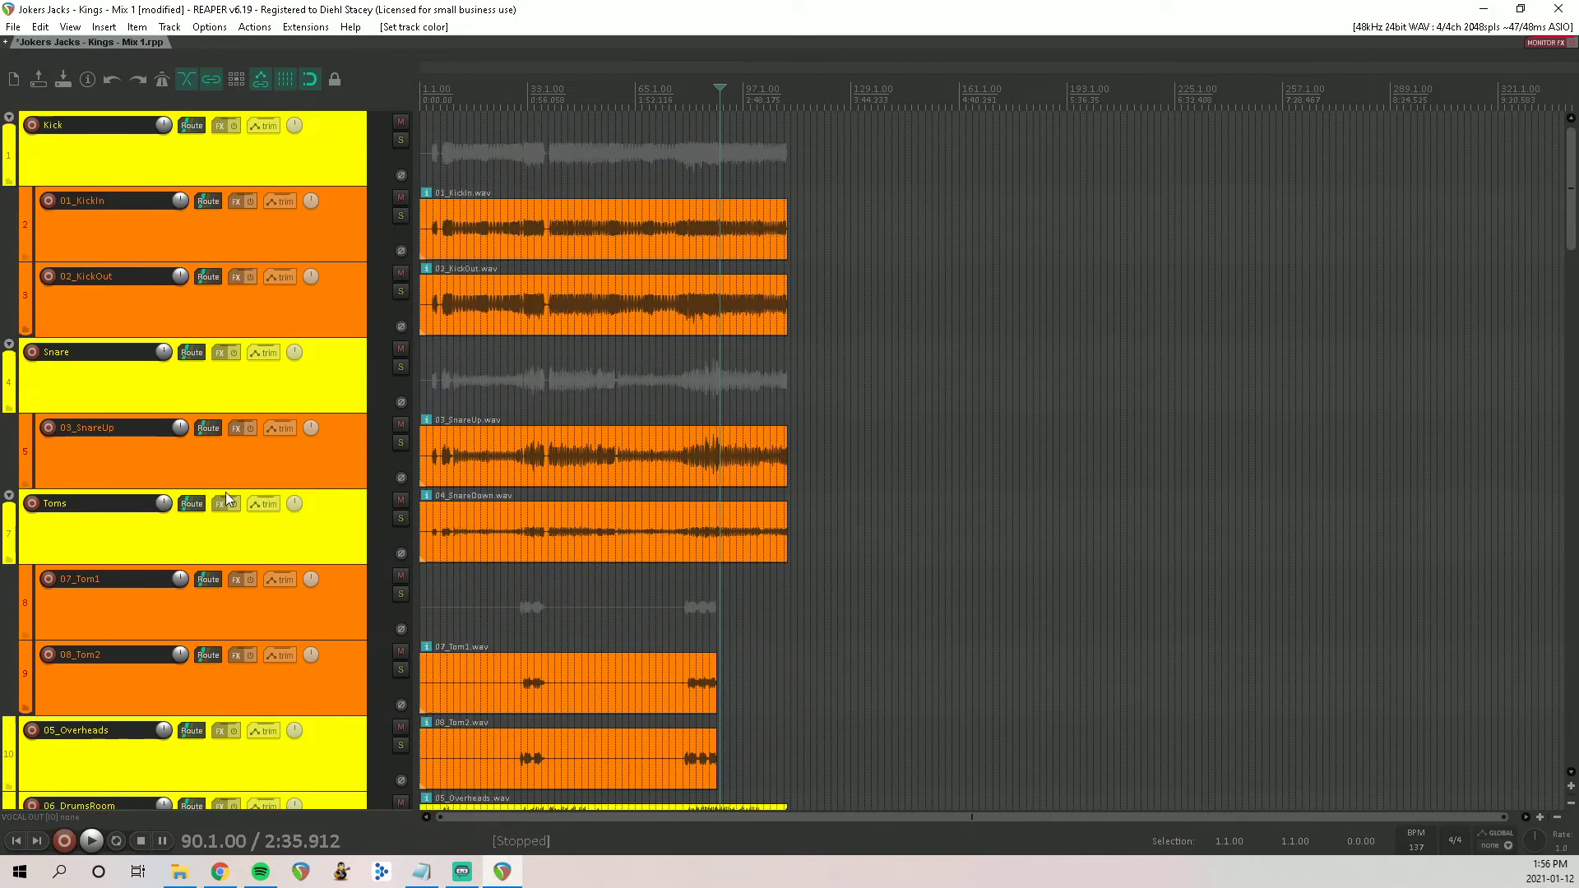
left_click(145, 164)
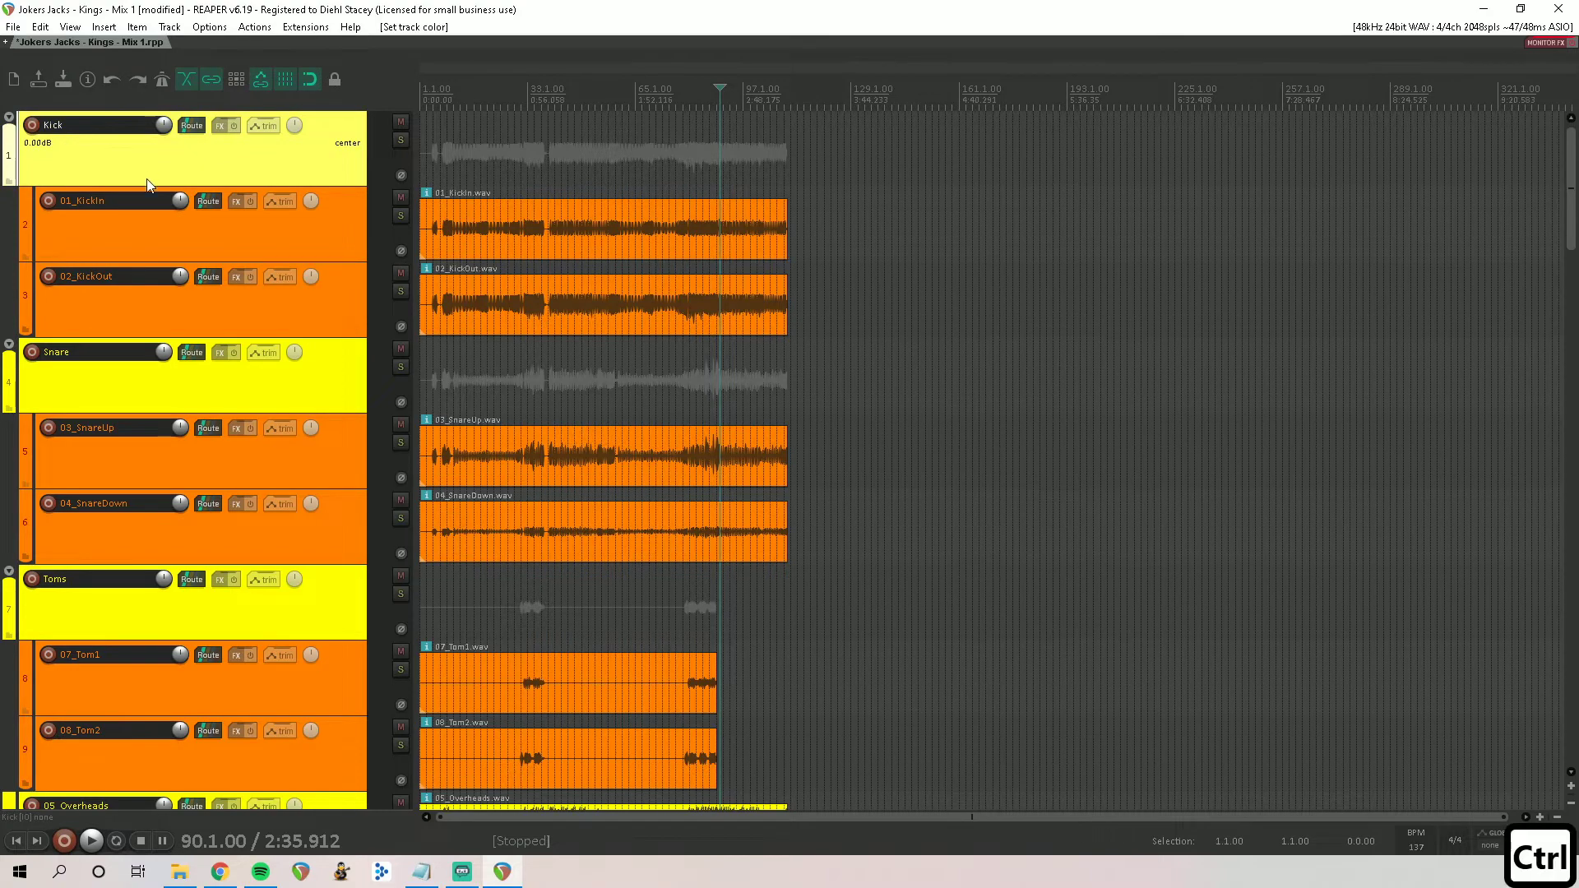
key("ctrl+t")
left_click_drag(125, 105, 123, 121)
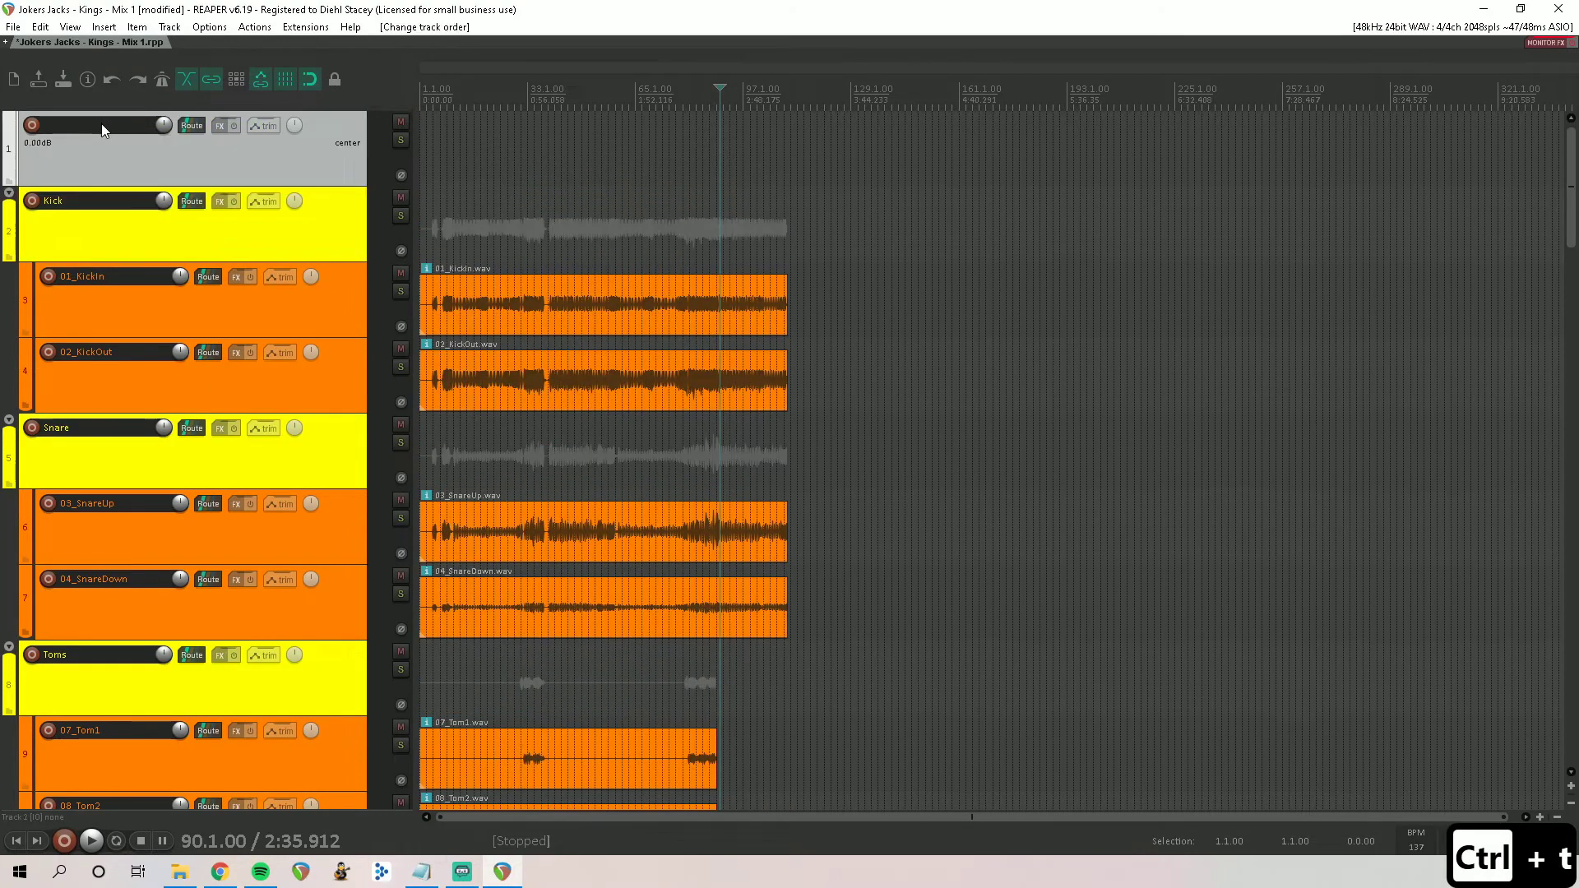
double_click(101, 124)
type("I")
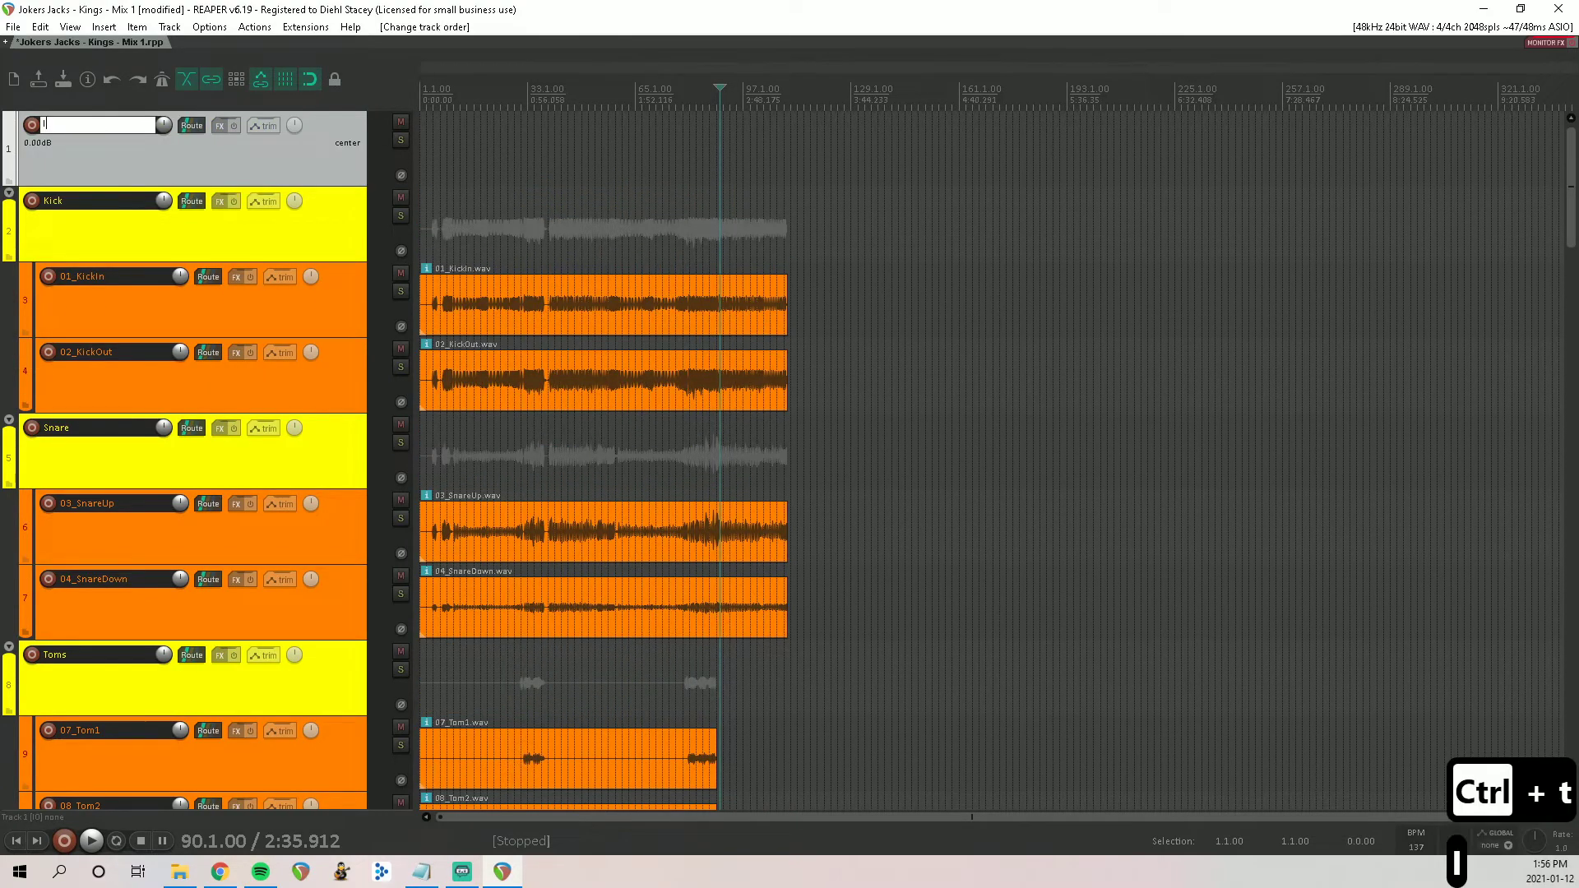
type("nstr")
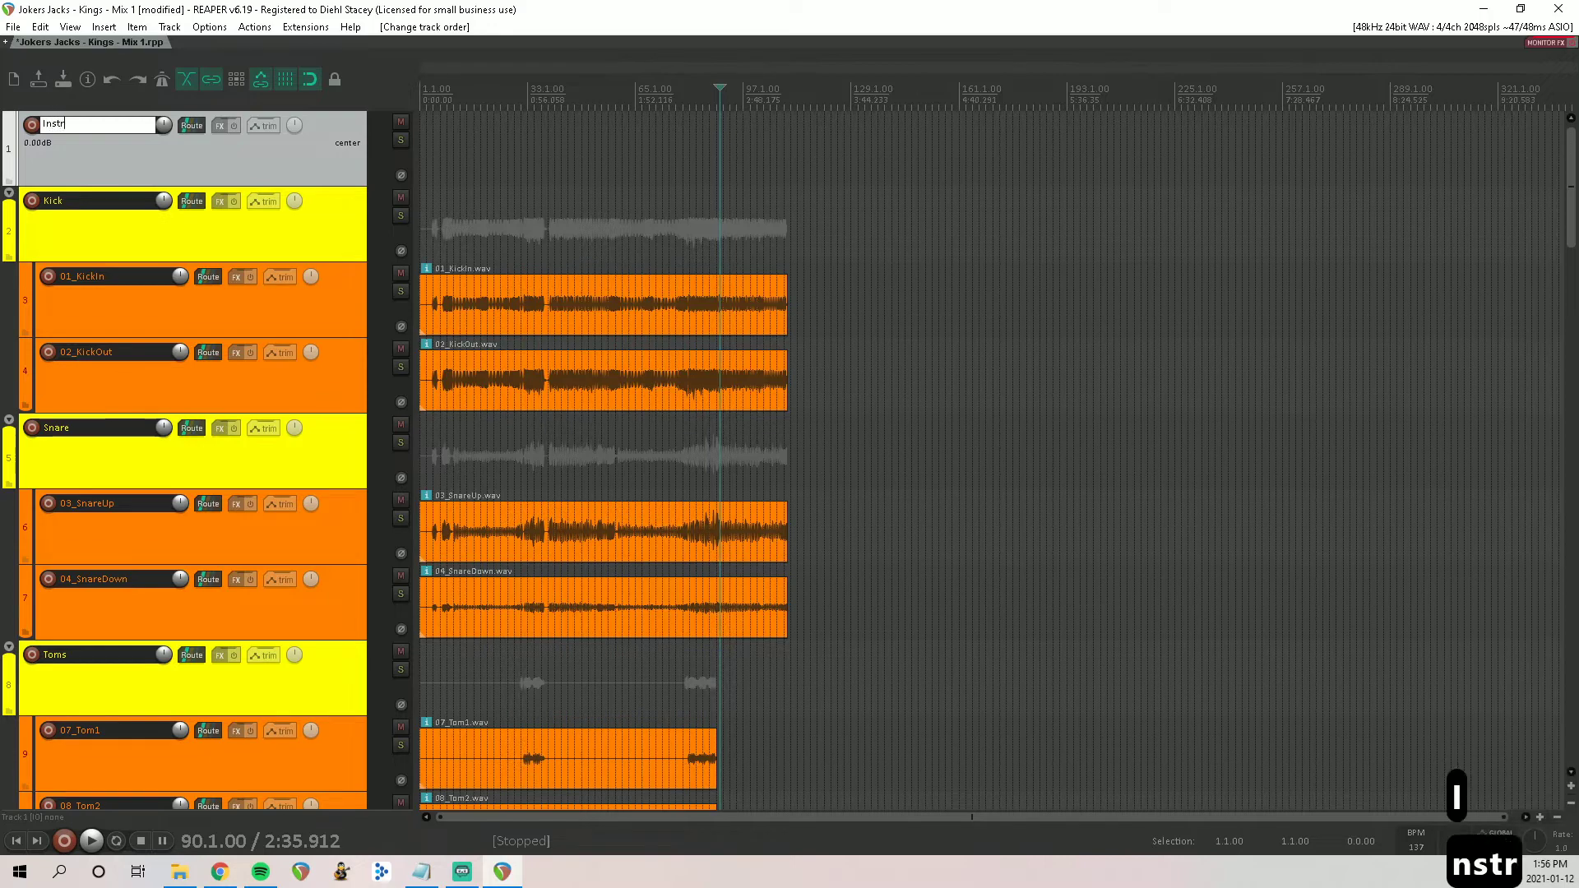
type("uments")
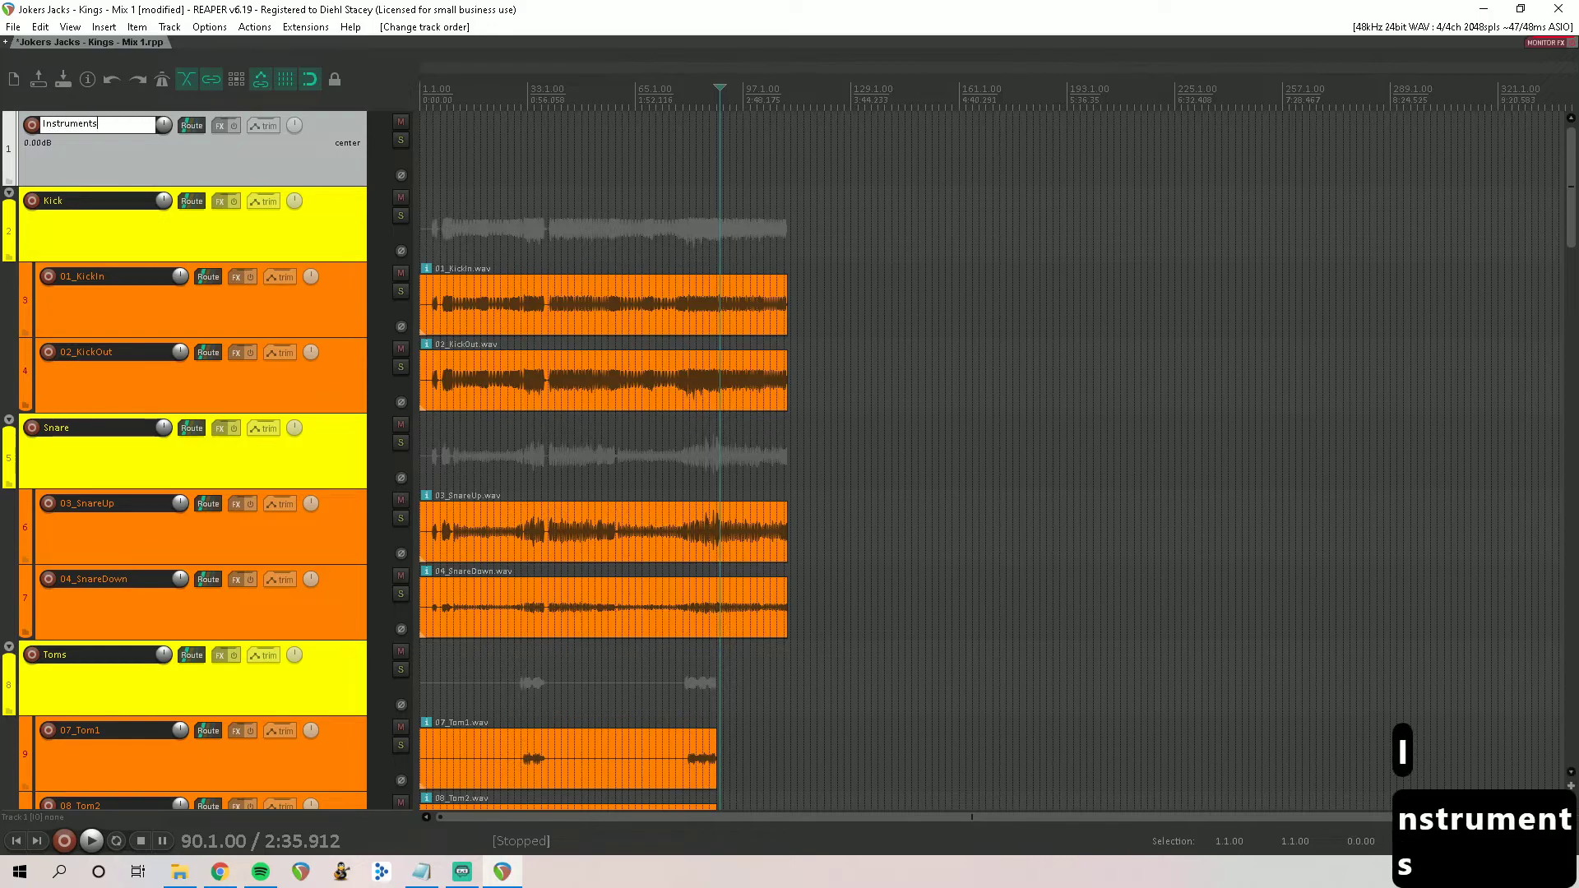
key("Return")
Step: Nest all tracks from the Kick folder through 27_SynthLead inside the Instruments track as its folder children
left_click(73, 251)
scroll(177, 364, "down", 8)
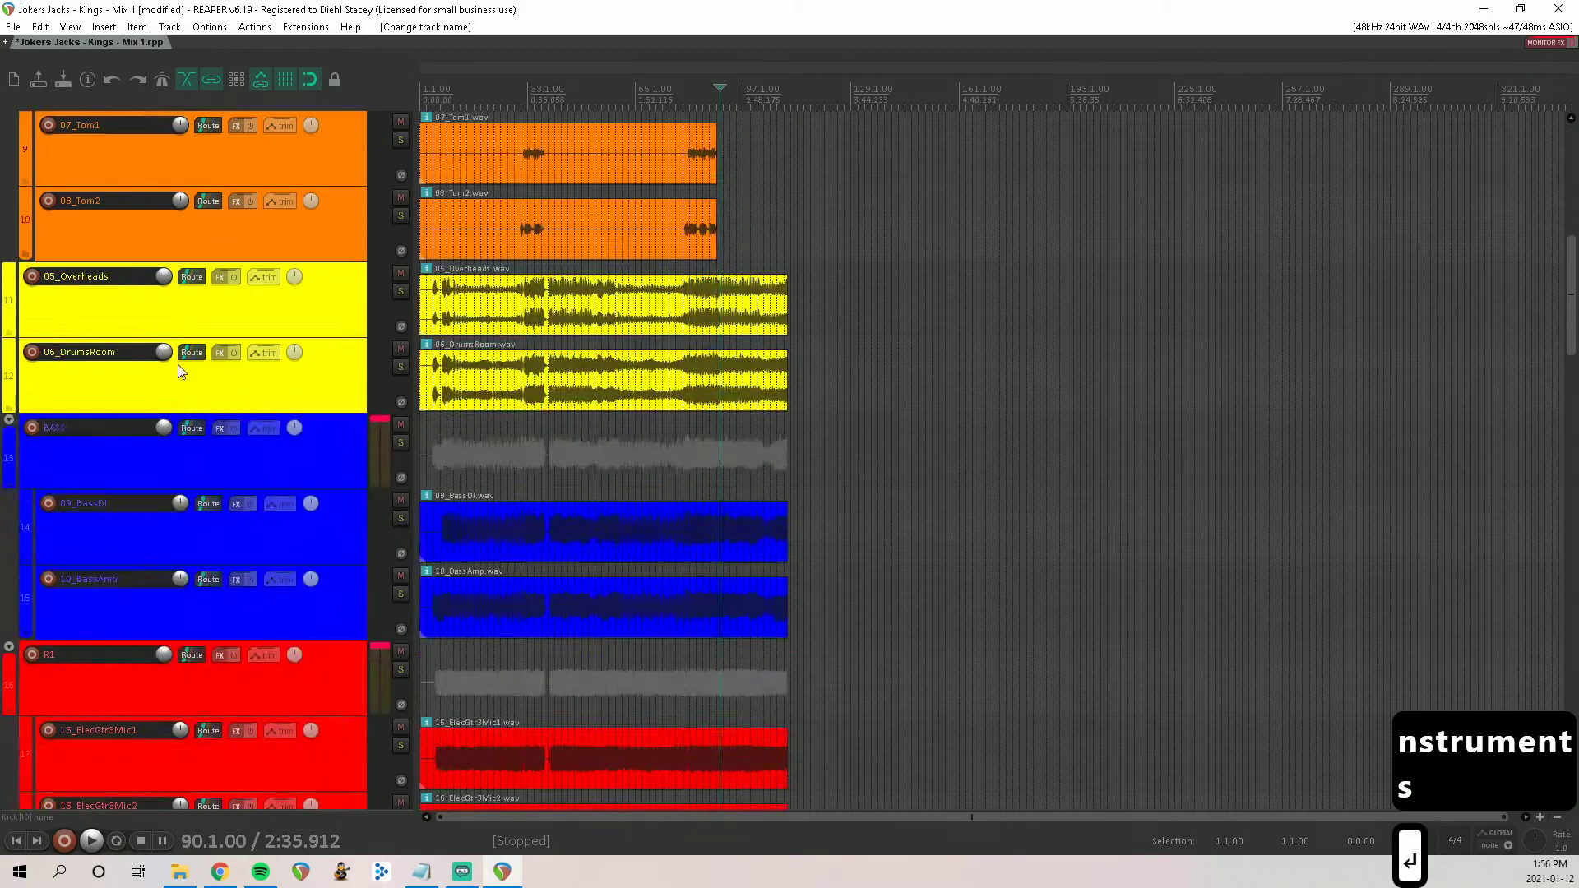
scroll(214, 441, "down", 20)
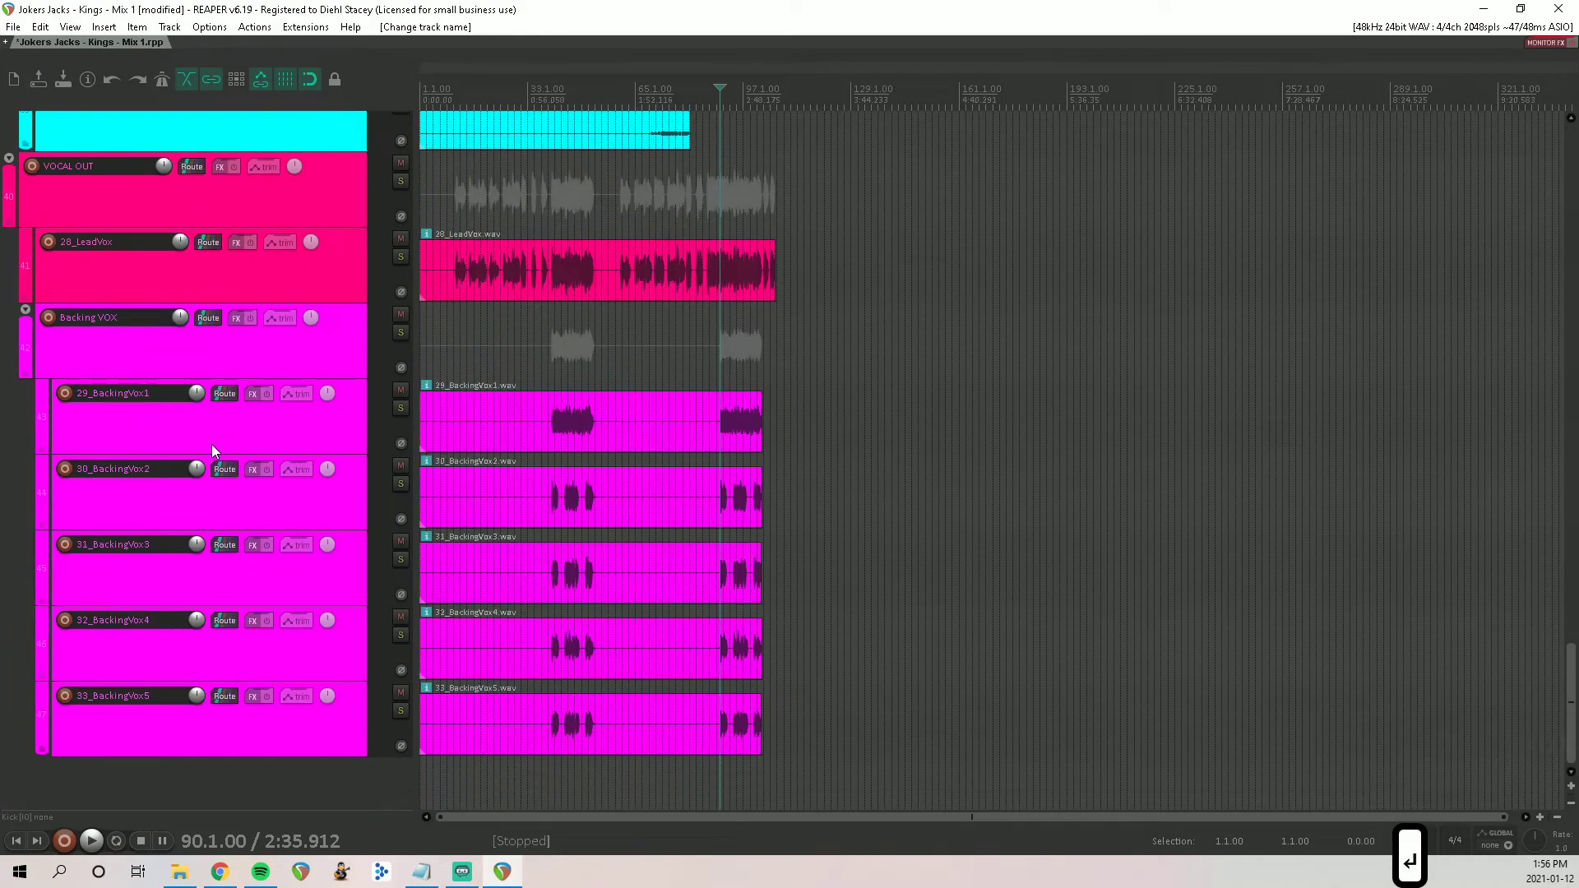
scroll(207, 441, "up", 14)
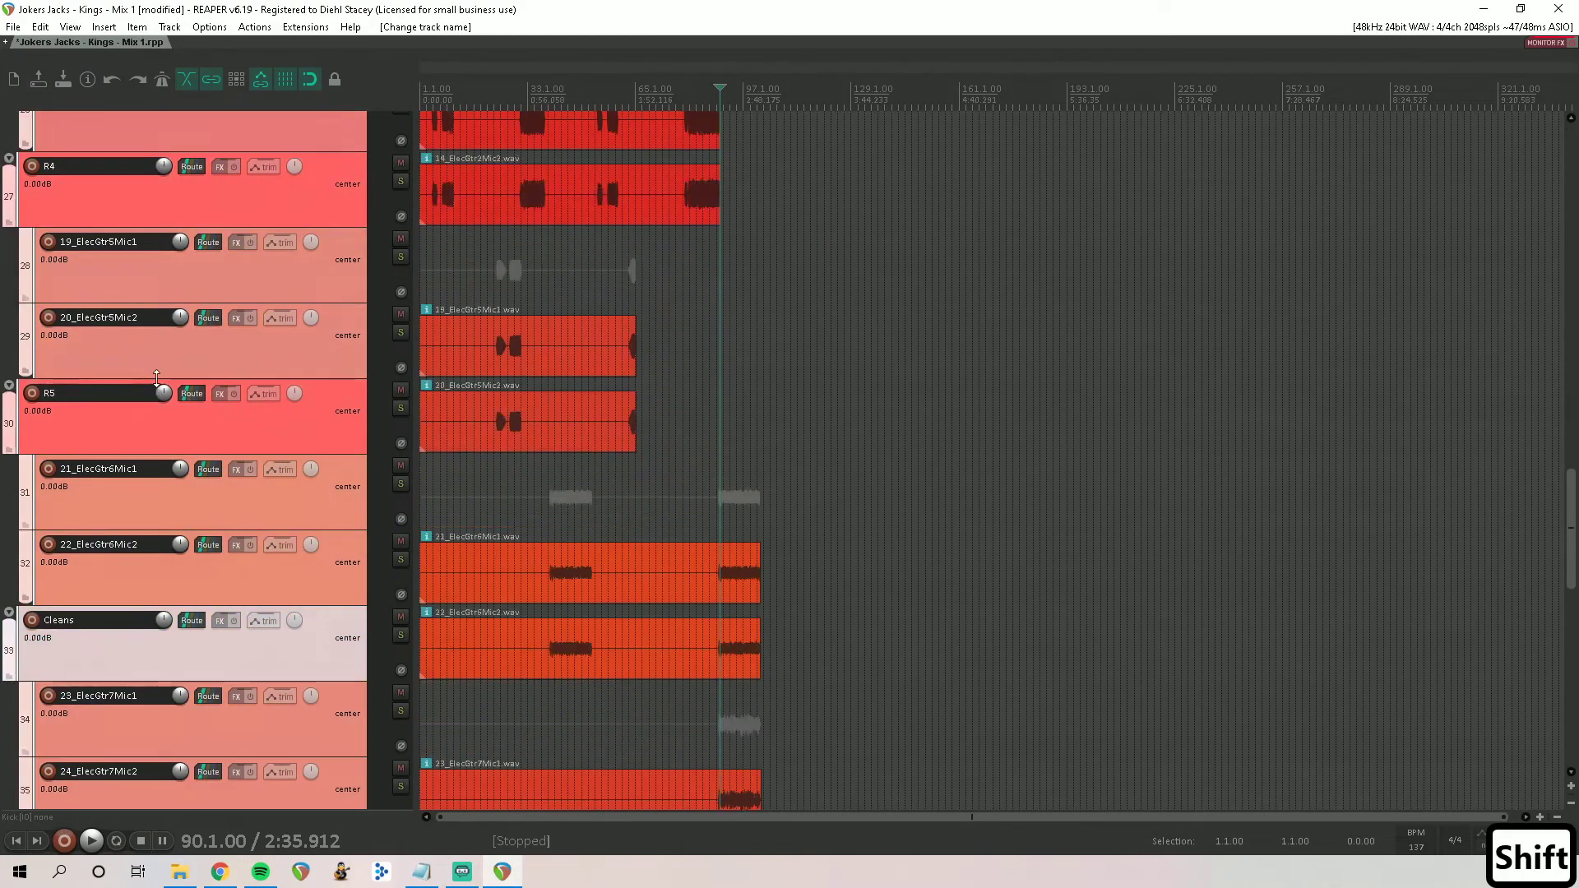
scroll(169, 341, "up", 20)
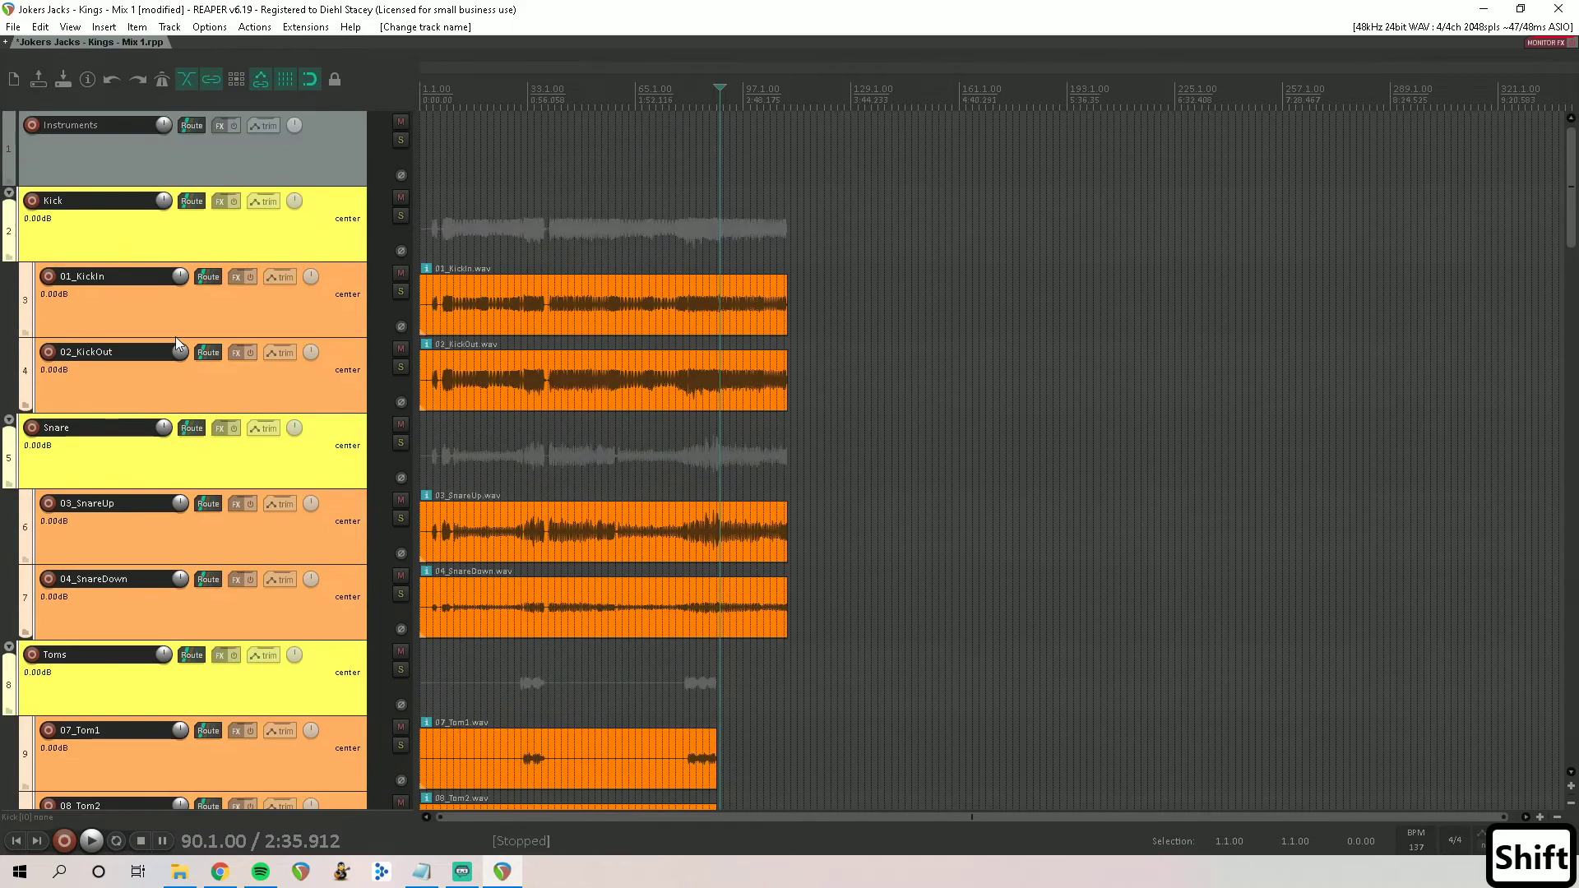
left_click_drag(175, 337, 127, 157)
Step: Give the Instruments folder track a custom bright green color (red 0, green 255, blue 0)
right_click(127, 156)
mouse_move(228, 476)
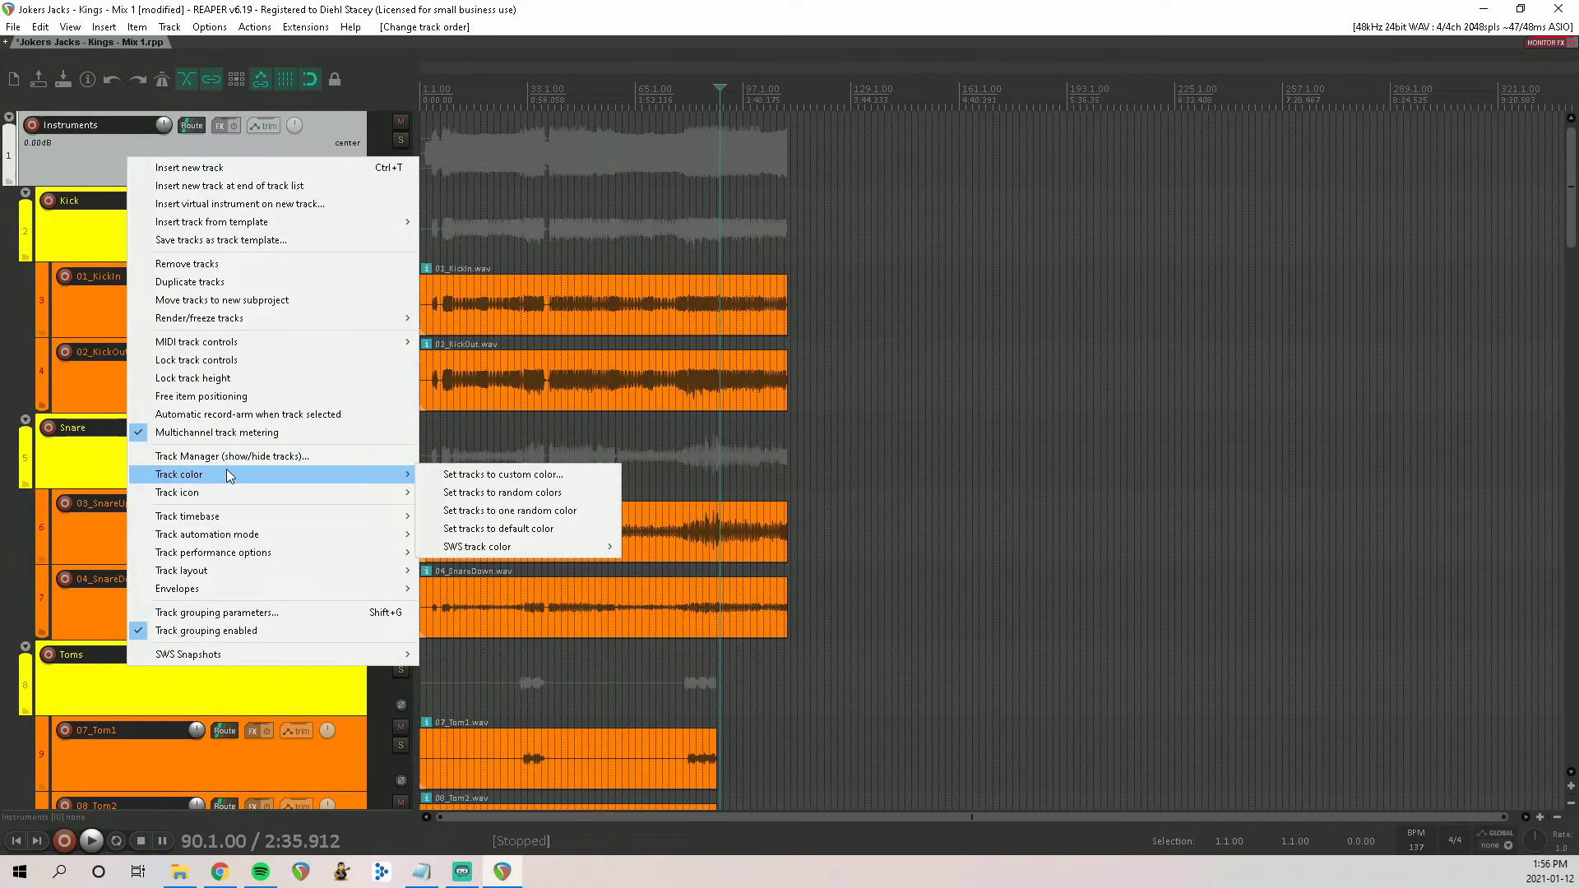
left_click(511, 474)
left_click(1052, 181)
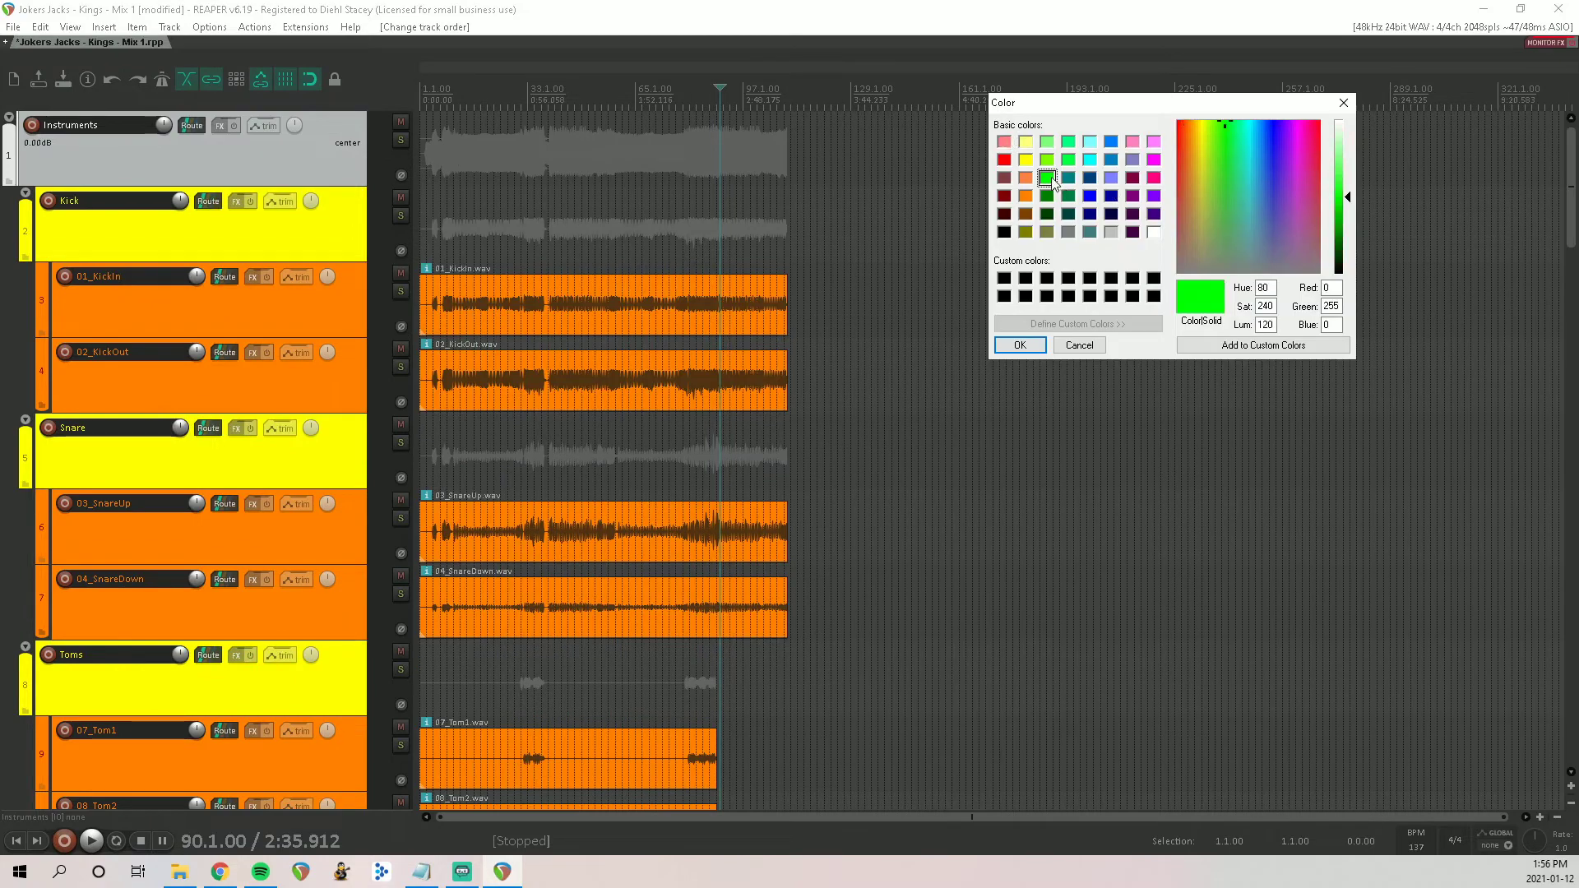
left_click(1020, 345)
Step: Insert a new track, place it between 06_DrumsRoom and the BASS folder, and name it Sustained Instruments
scroll(232, 317, "down", 15)
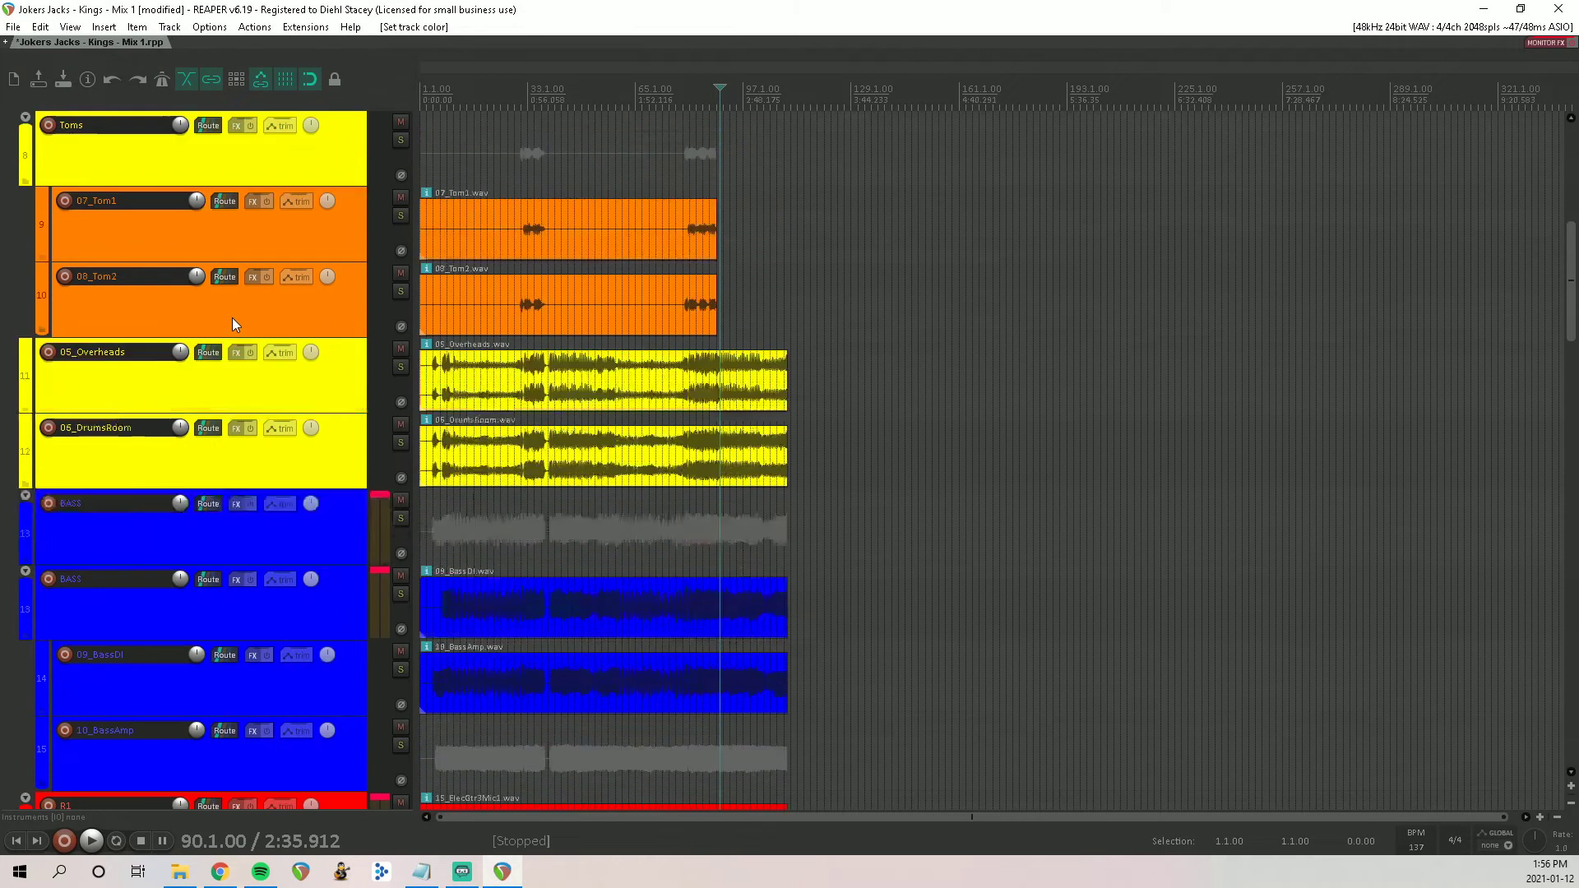
scroll(232, 319, "down", 3)
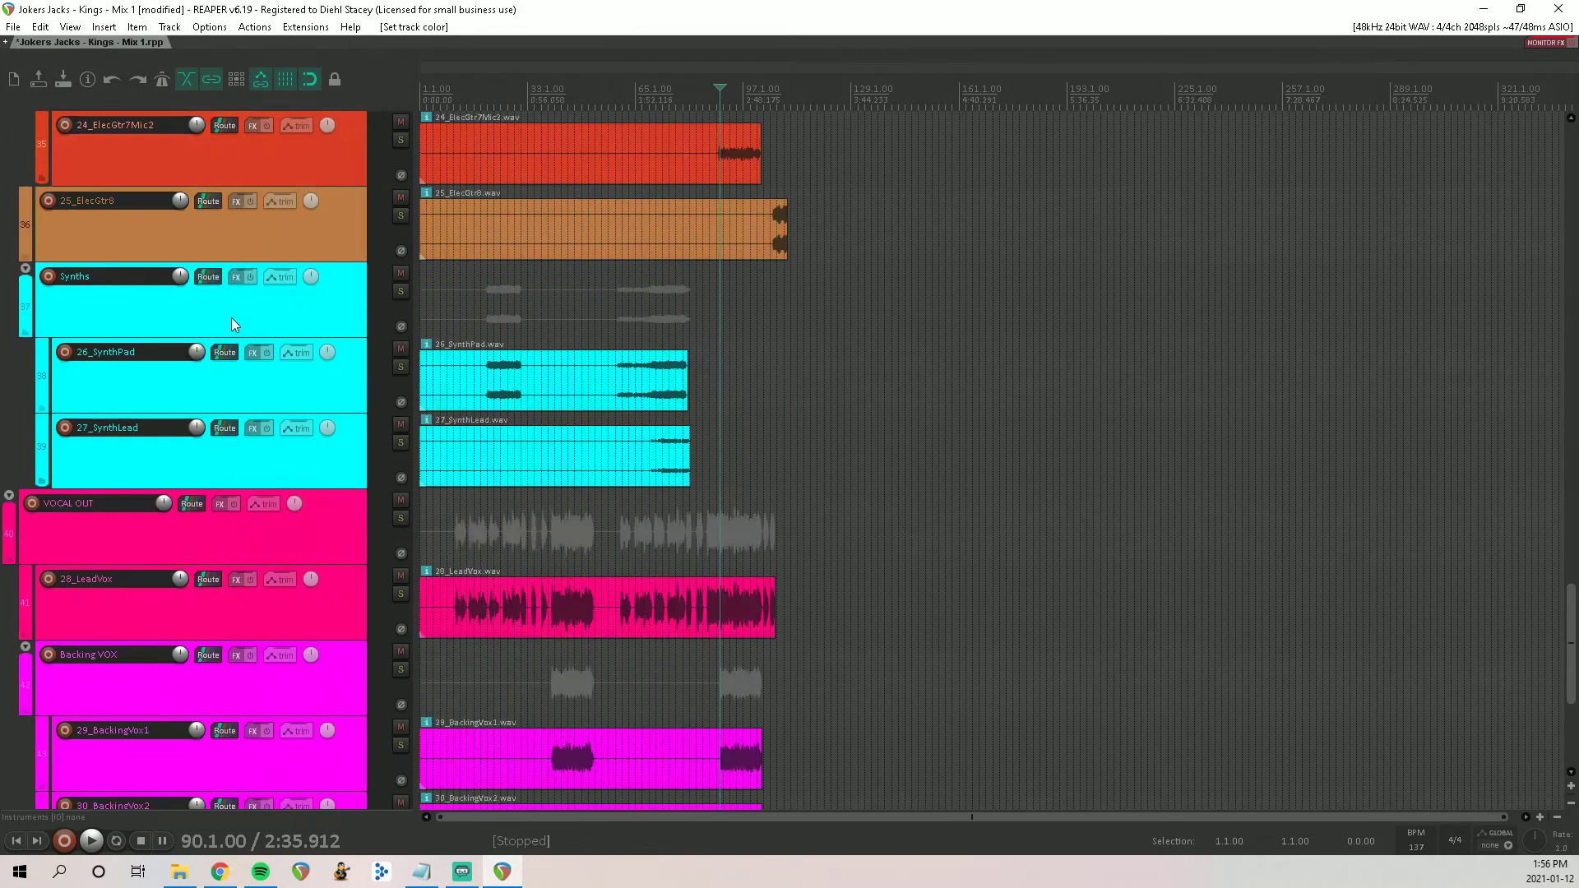
scroll(232, 318, "up", 8)
scroll(230, 317, "up", 5)
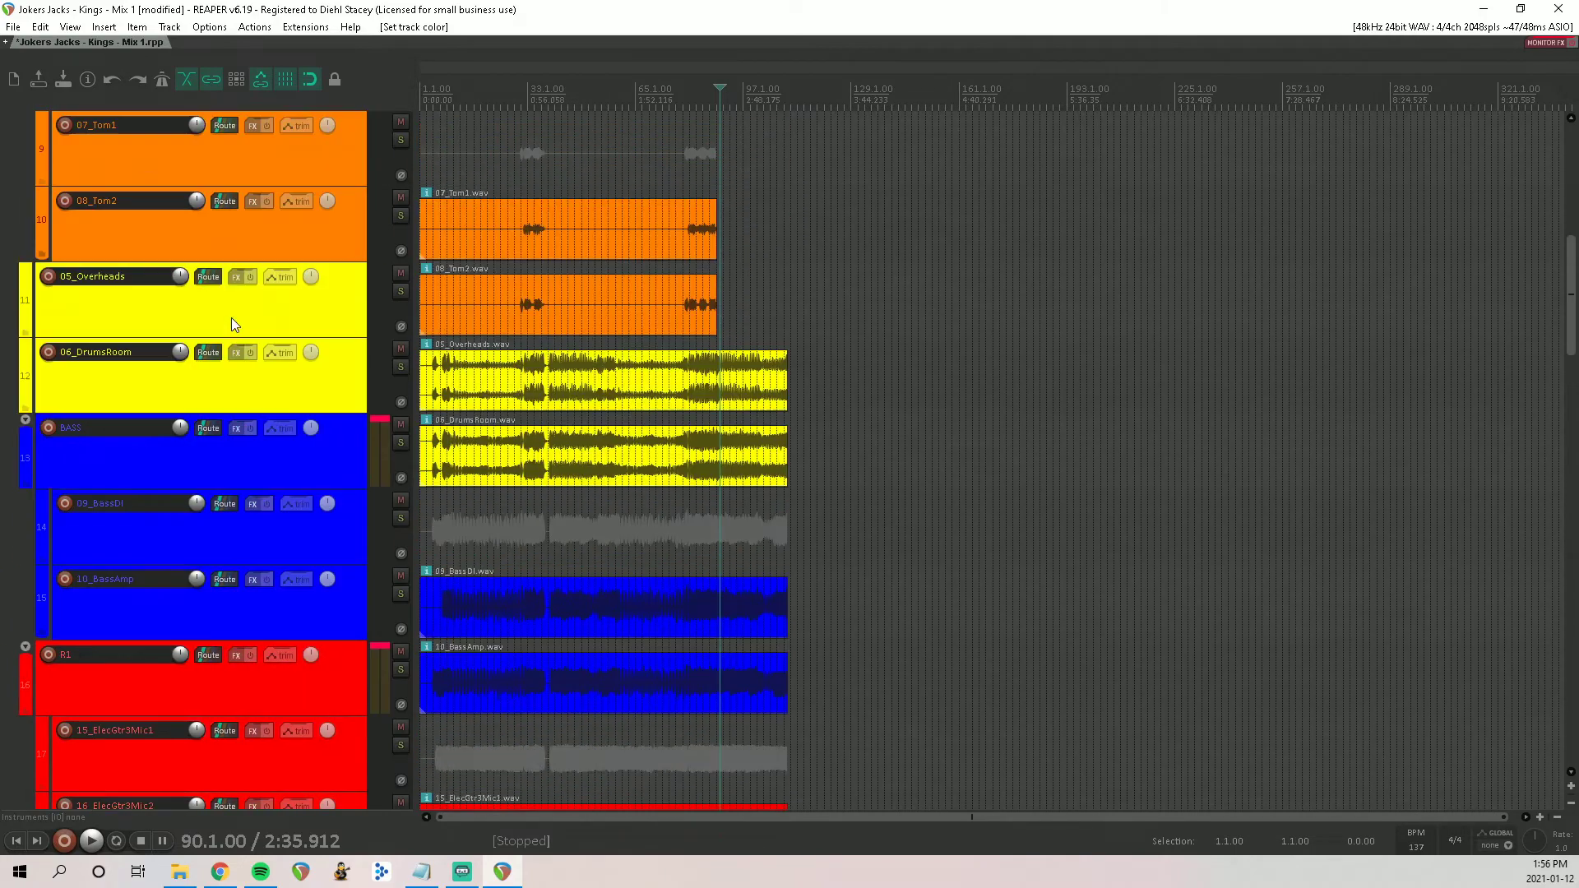
left_click(139, 518)
key("ctrl+t")
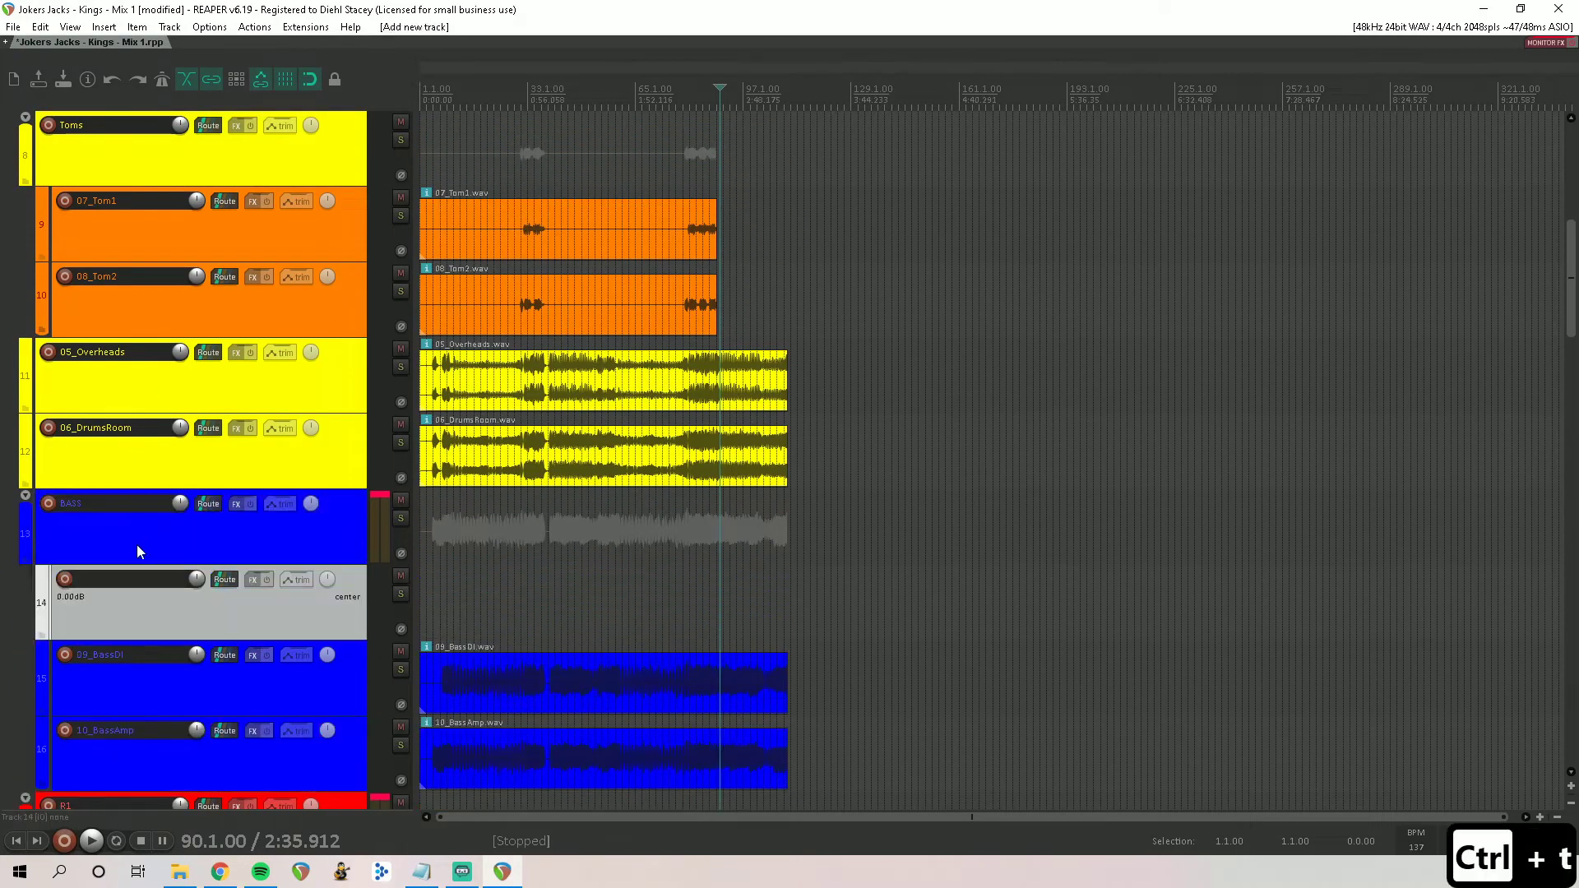
left_click_drag(120, 594, 91, 512)
double_click(90, 507)
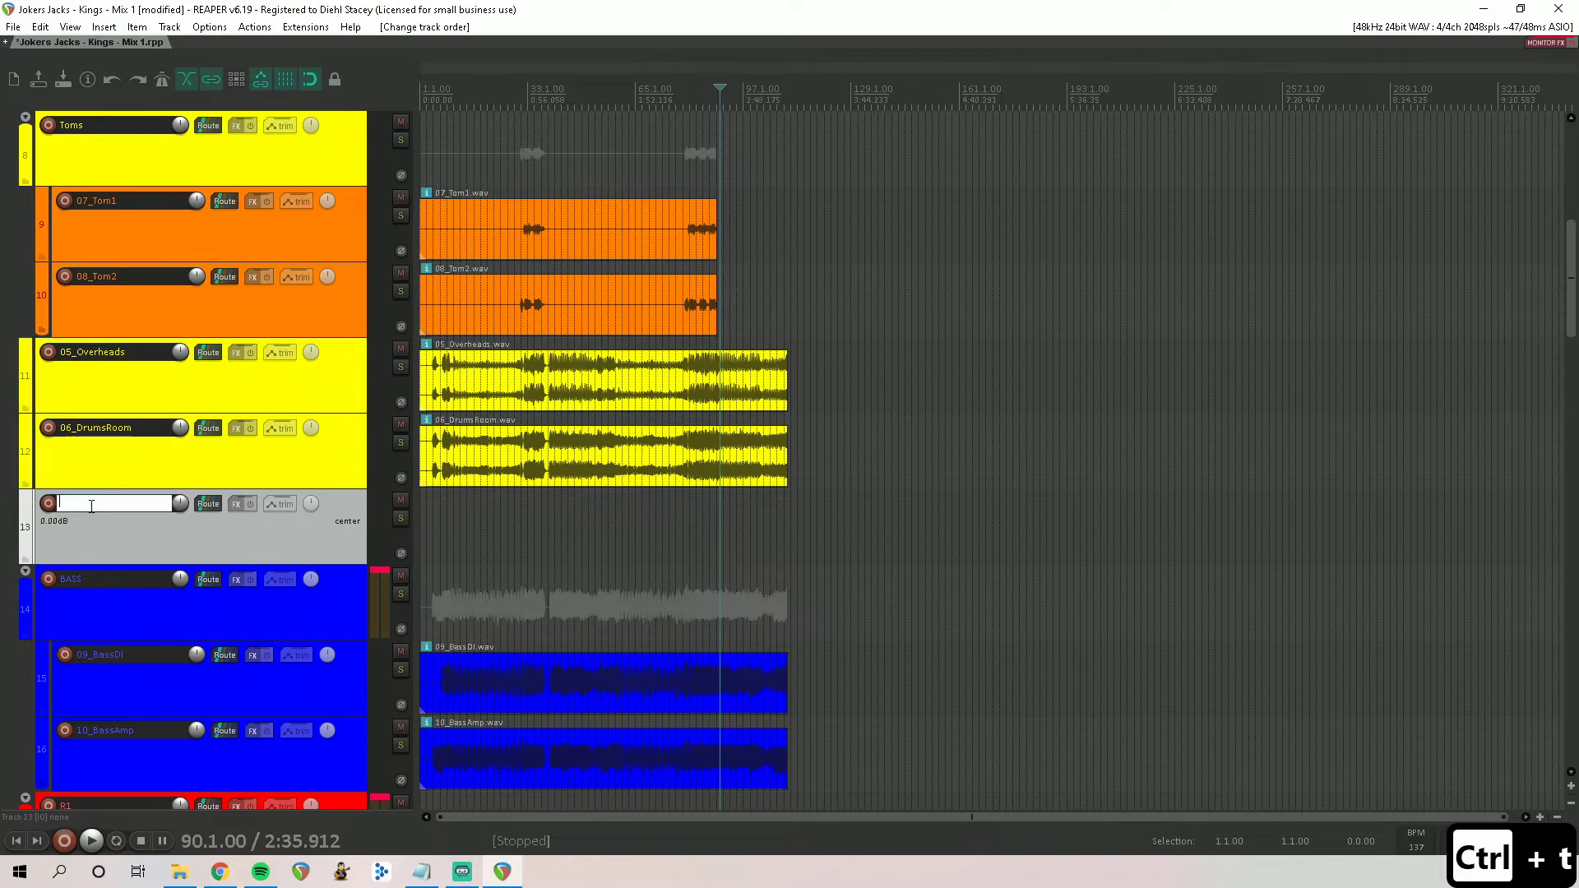
type("Sustai")
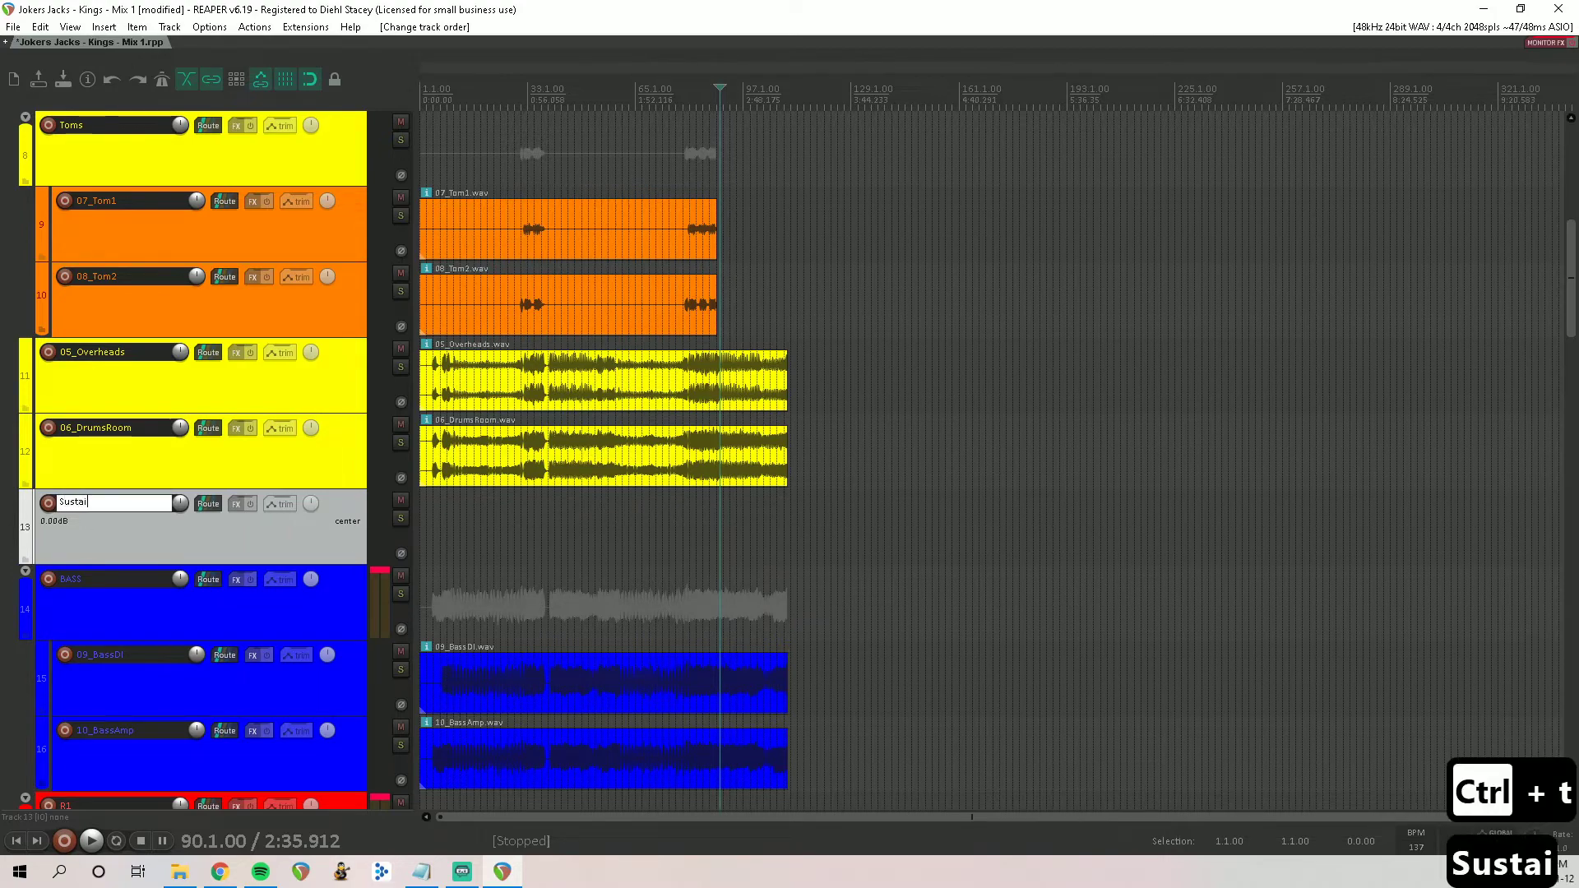
type("ned I")
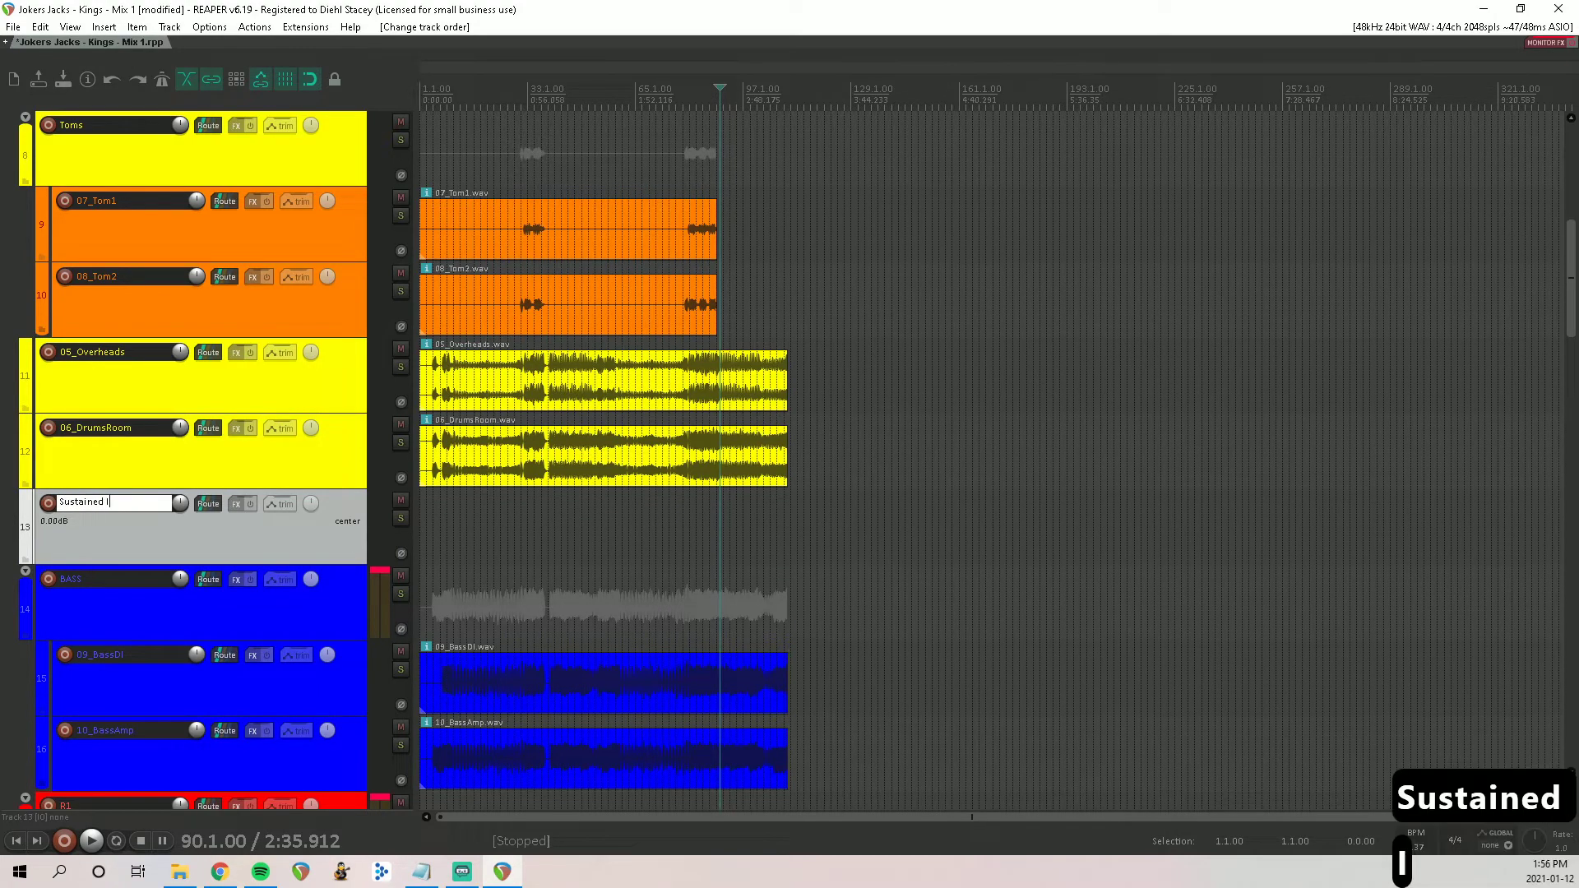
type("nstruments")
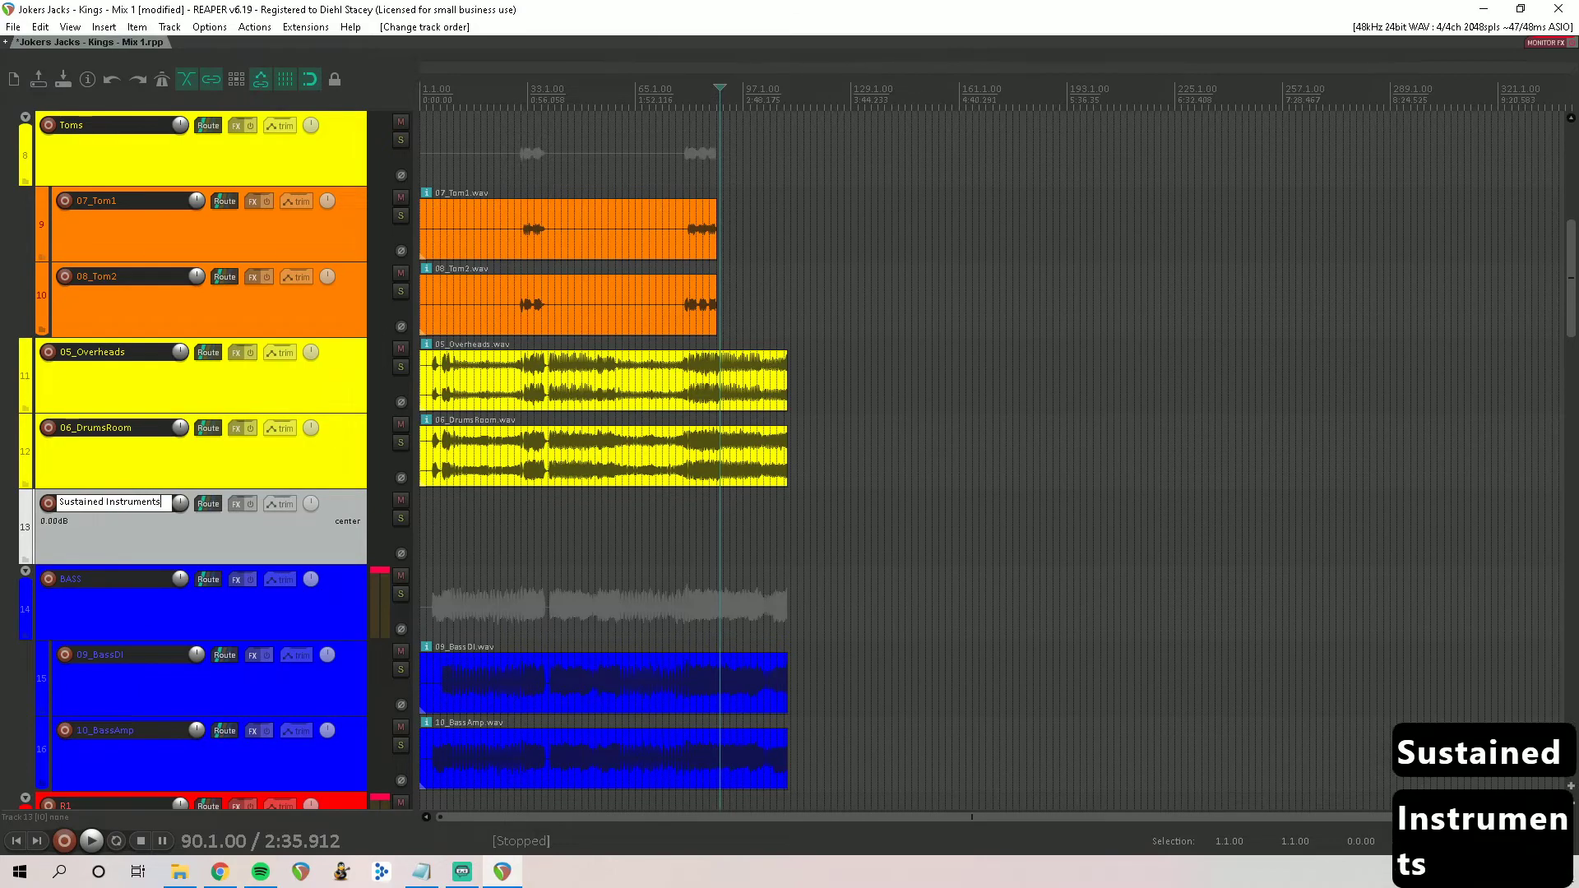
key("Return")
Step: Nest all tracks from the BASS folder through 27_SynthLead inside the Sustained Instruments track as its folder children
left_click(131, 623)
scroll(140, 613, "down", 15)
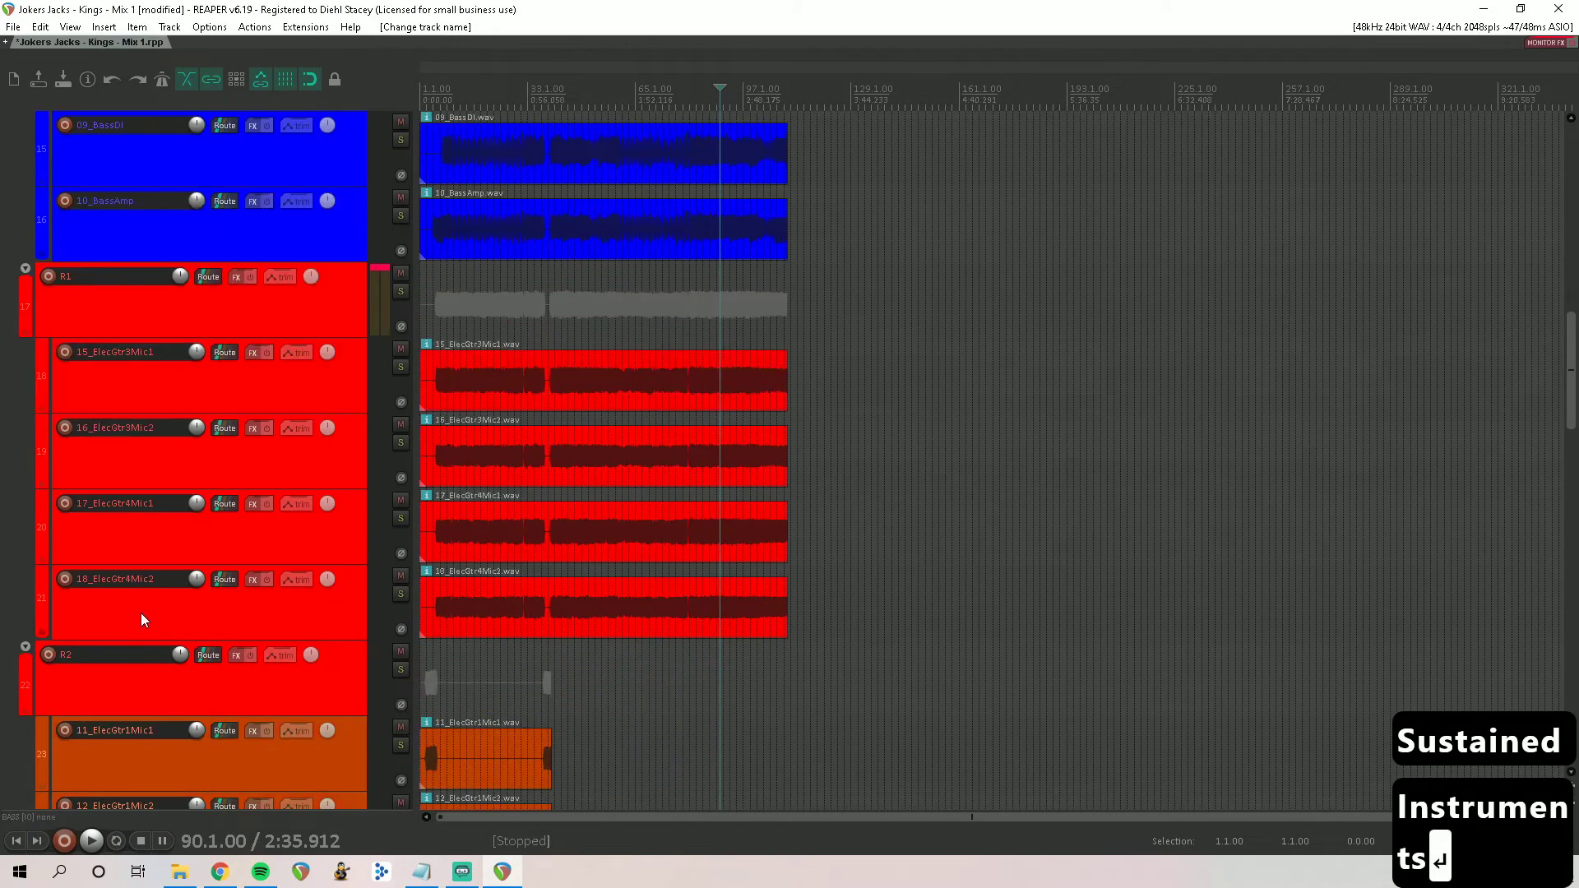
scroll(141, 612, "up", 1)
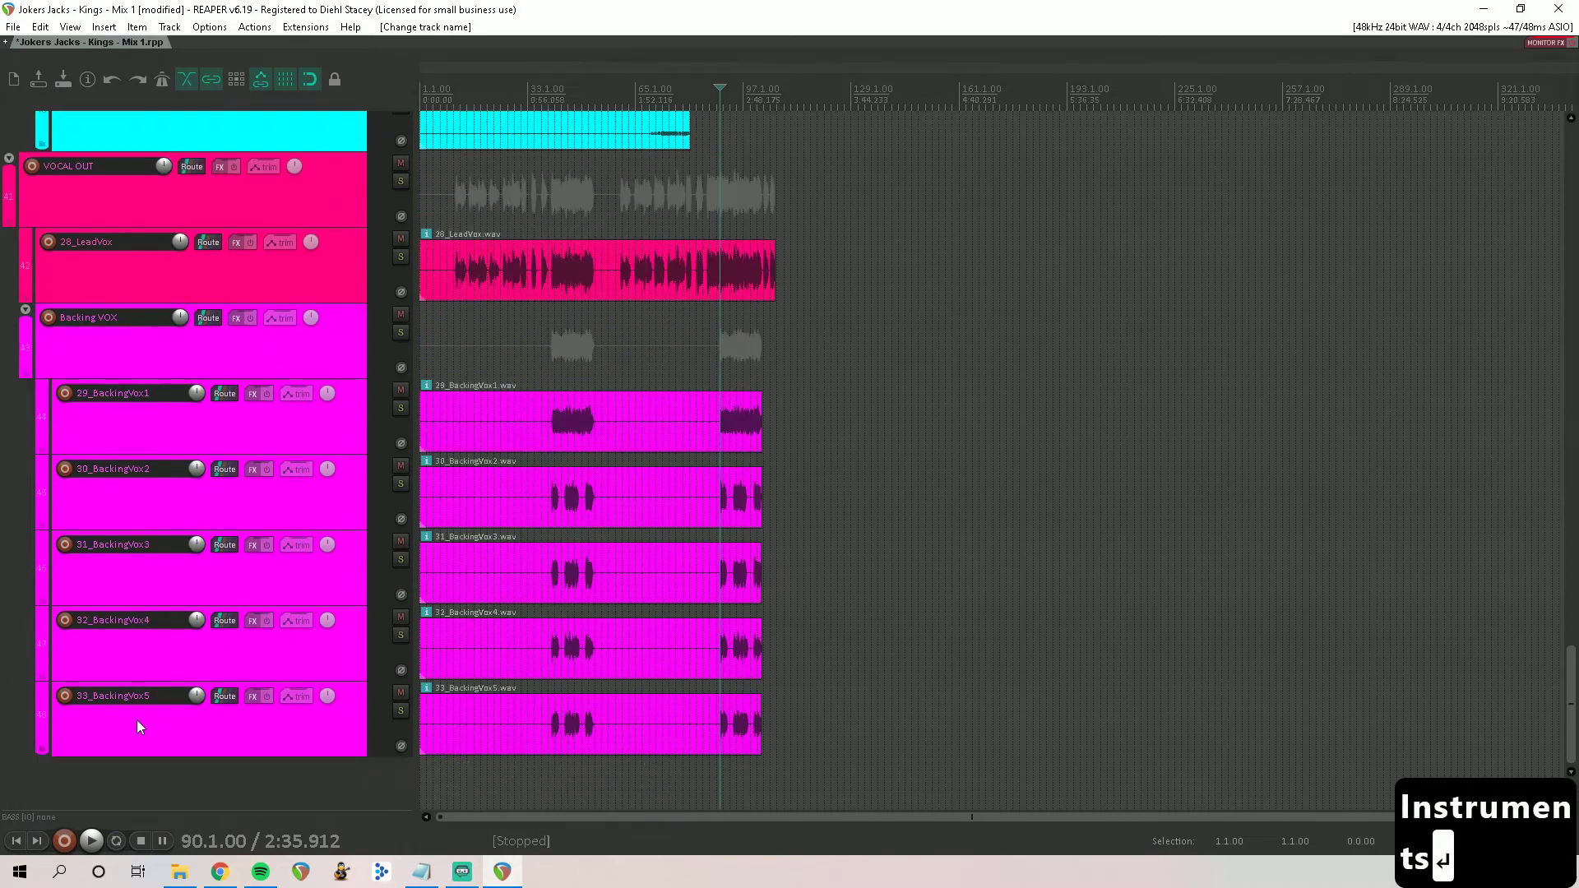
scroll(150, 563, "up", 3)
scroll(149, 564, "up", 13)
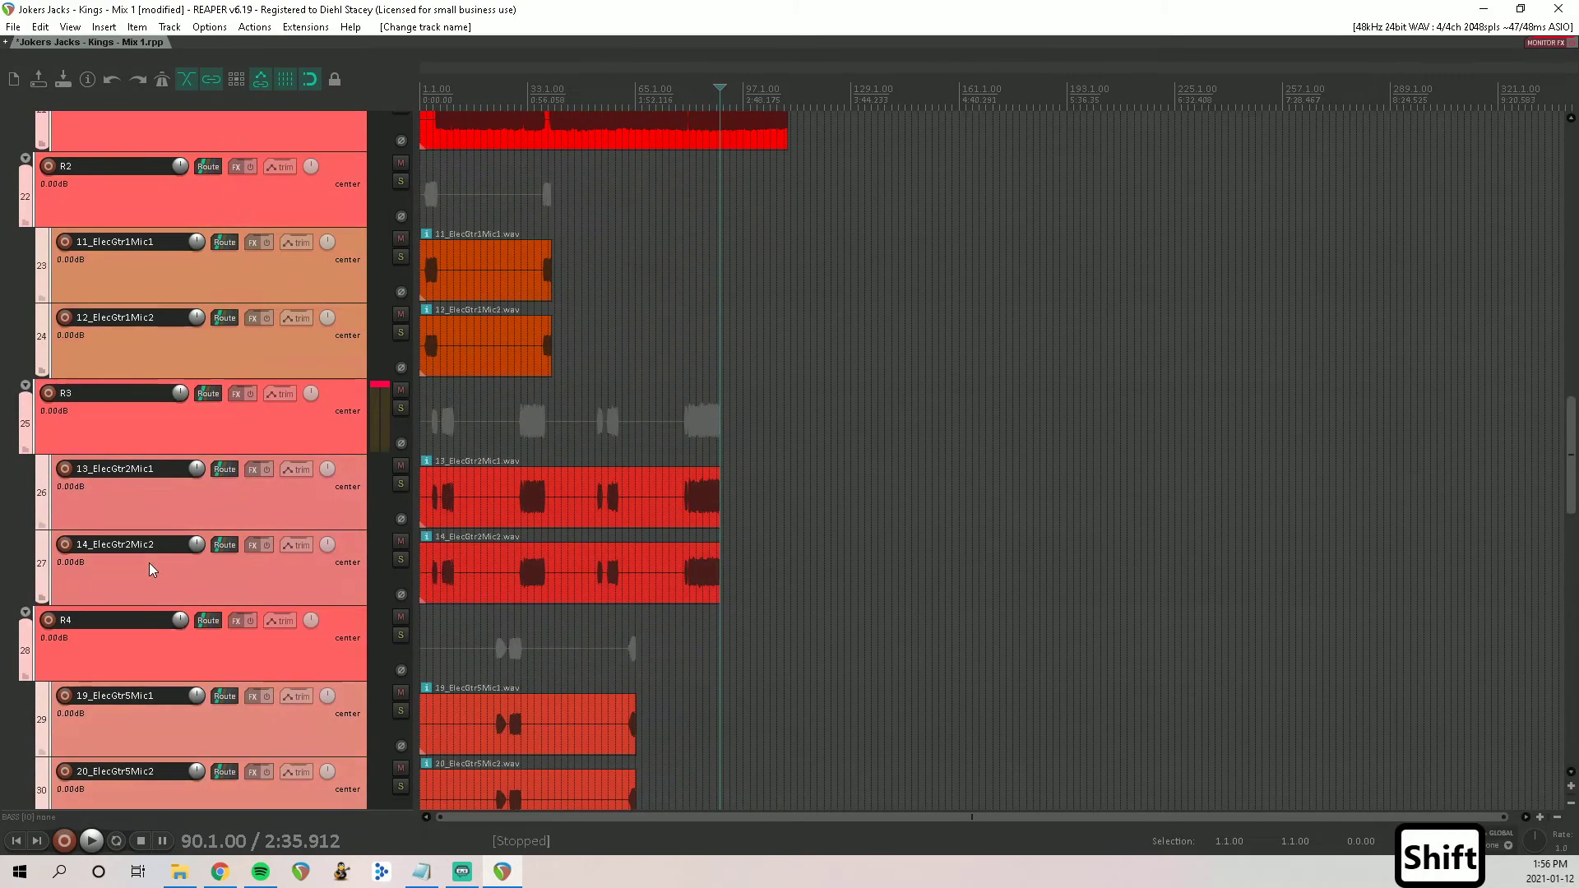
left_click_drag(149, 563, 150, 500)
Step: Give the Sustained Instruments folder track a custom purple color (red 128, green 0, blue 255)
right_click(150, 500)
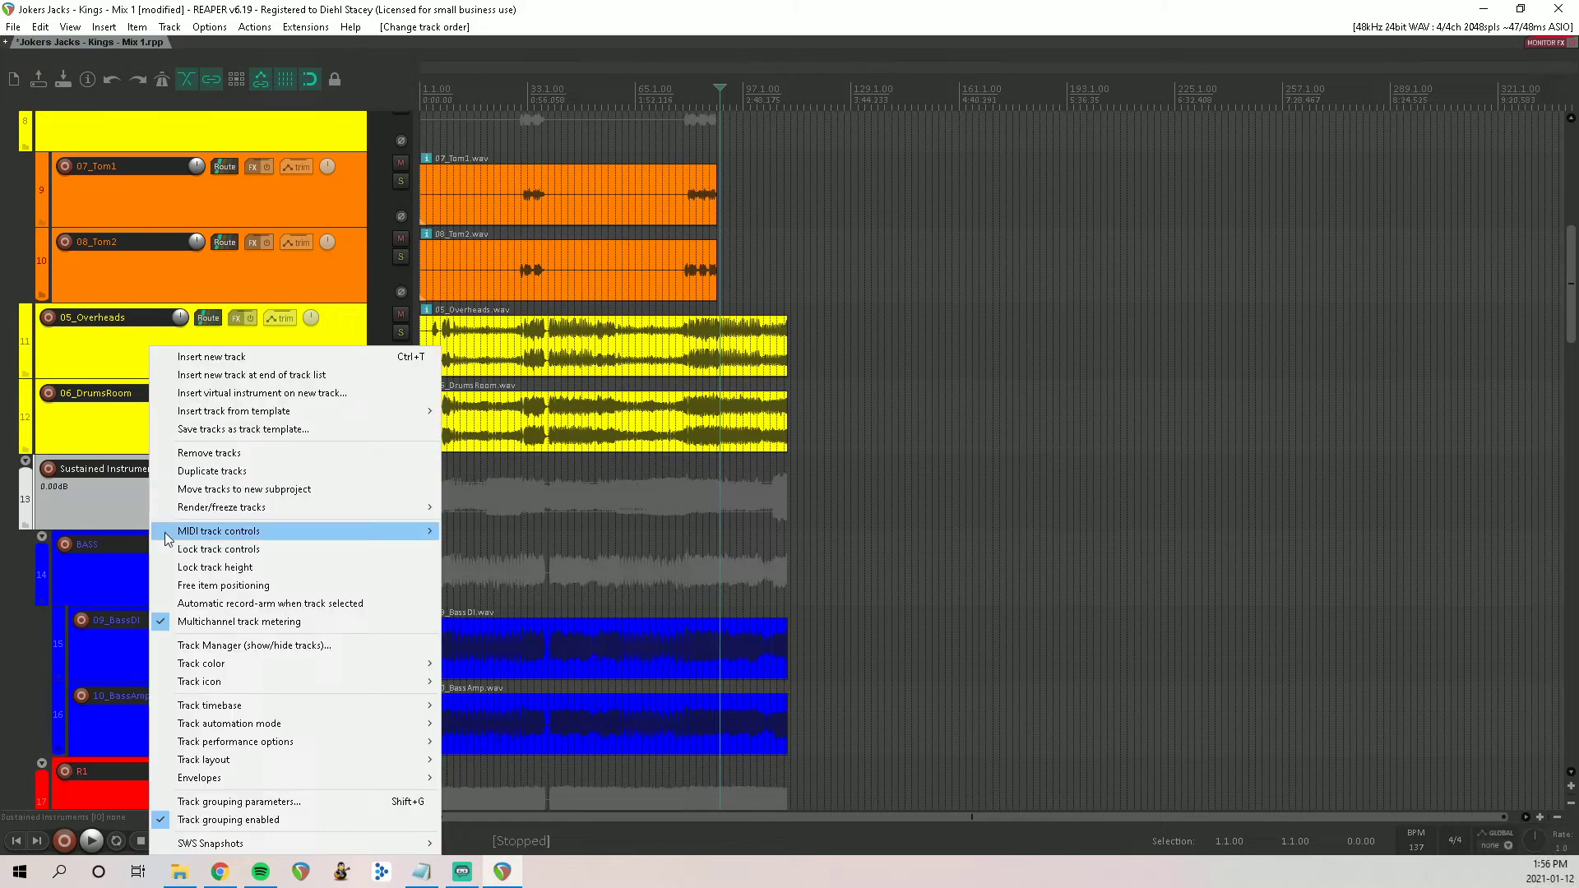
mouse_move(394, 663)
left_click(580, 663)
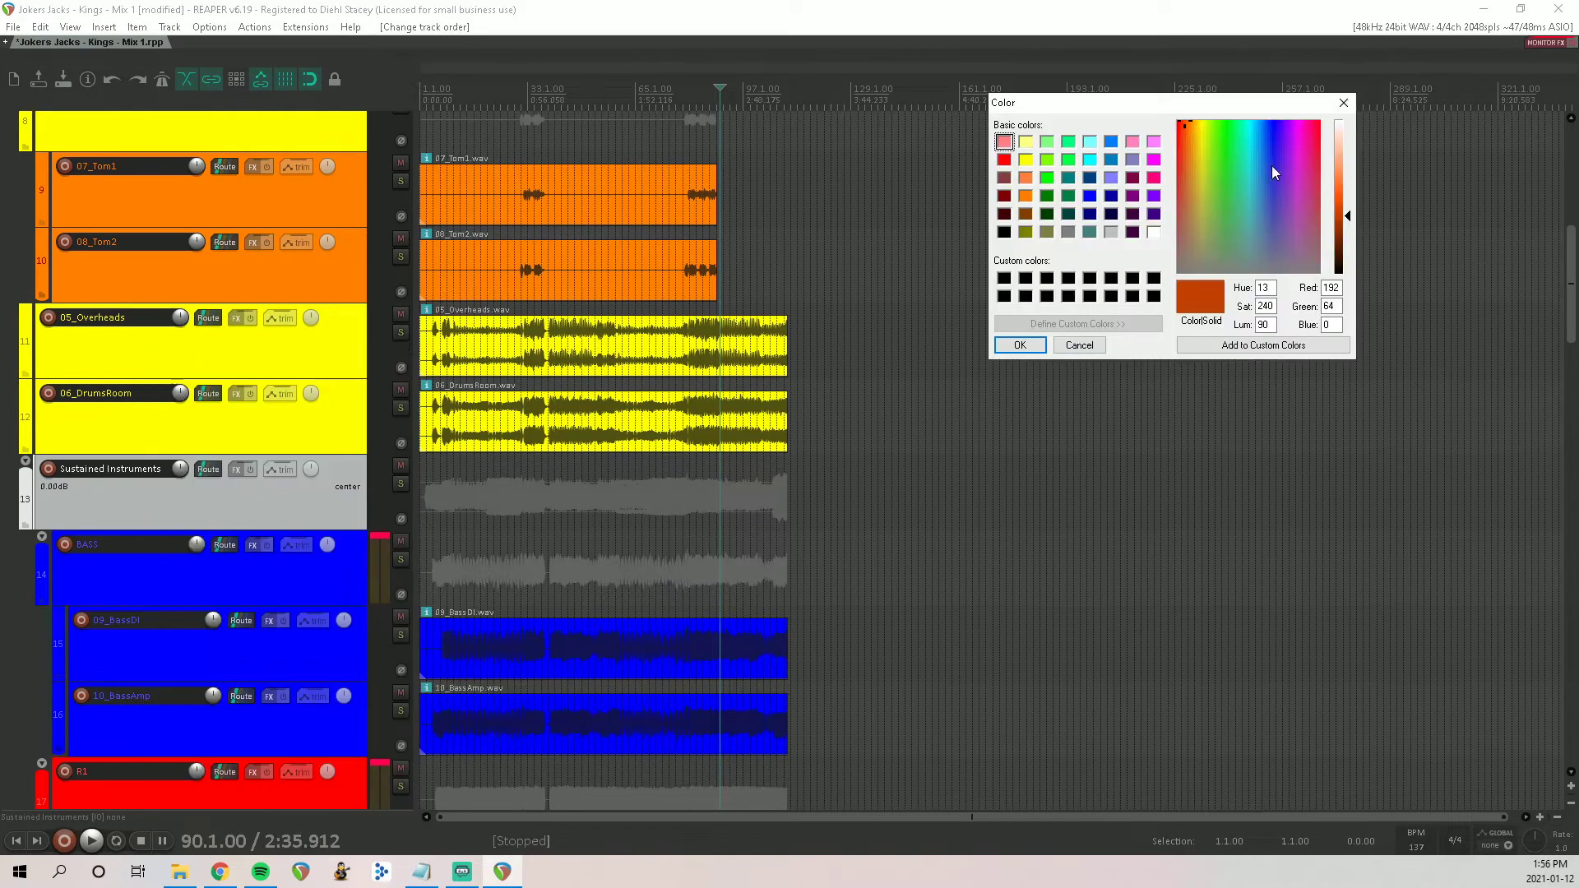
left_click(1153, 195)
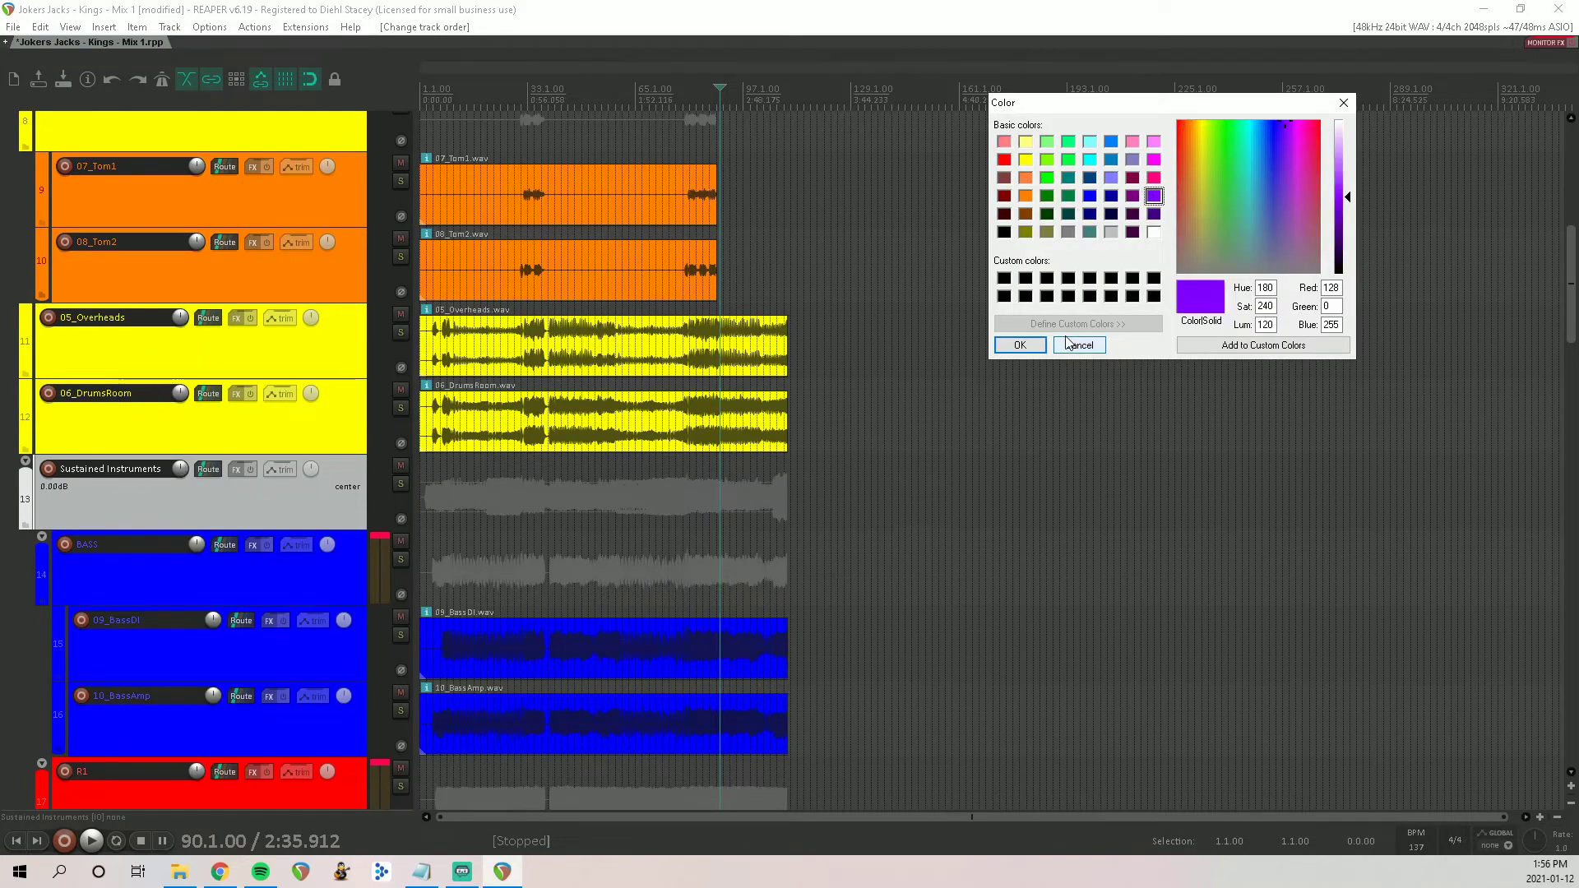
left_click(1020, 345)
left_click(280, 412)
Step: Insert a new track directly below the Instruments folder track, above Kick, and name it Drum Buss
scroll(281, 416, "up", 7)
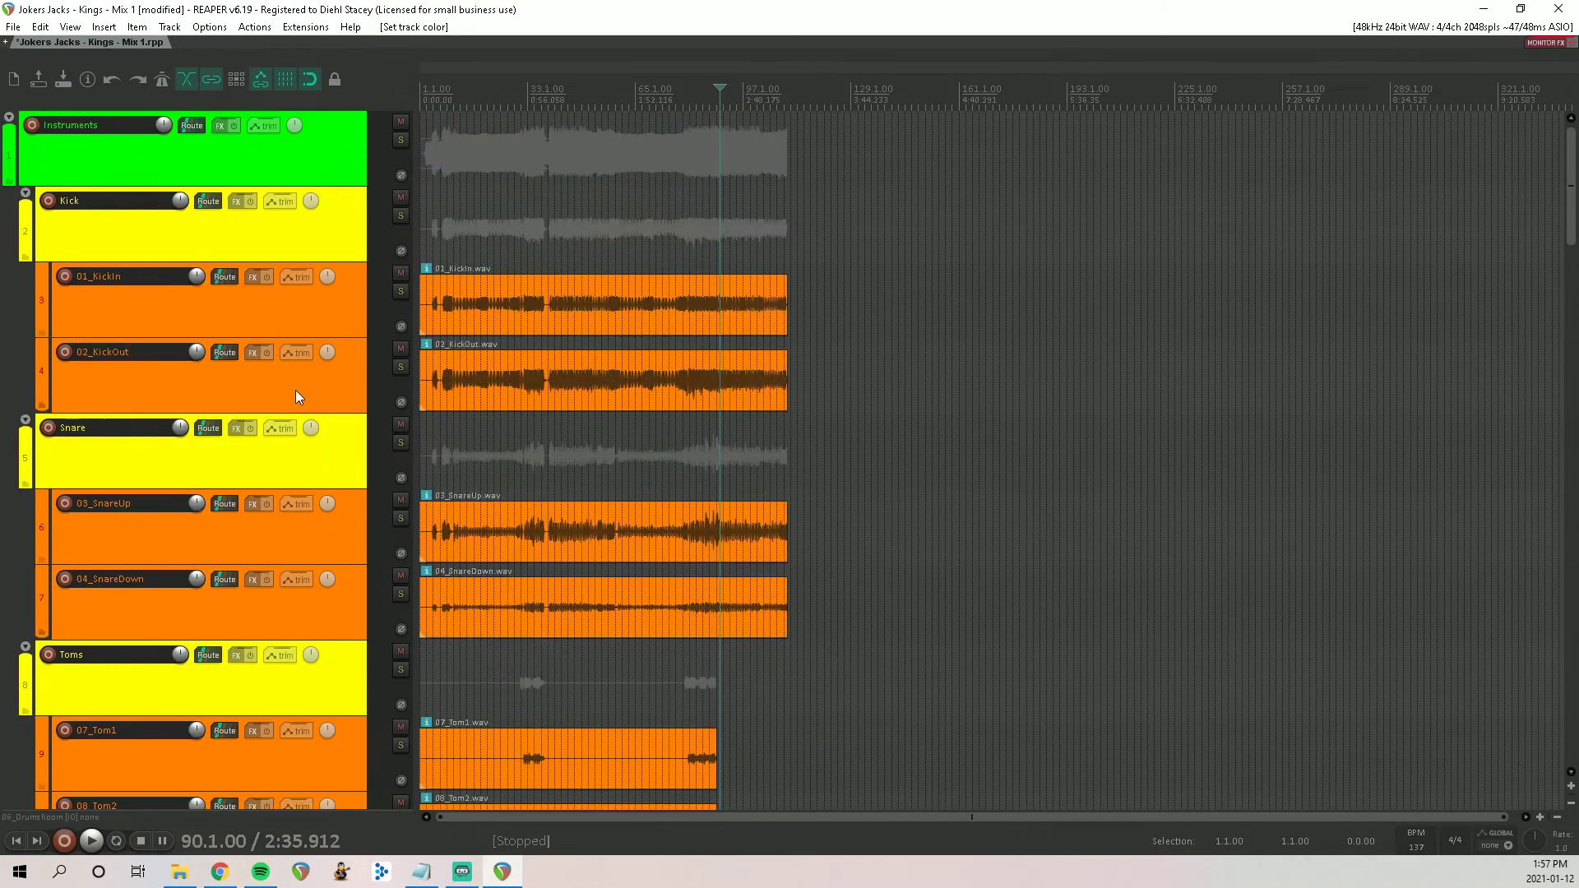
left_click(106, 154)
key("ctrl+t")
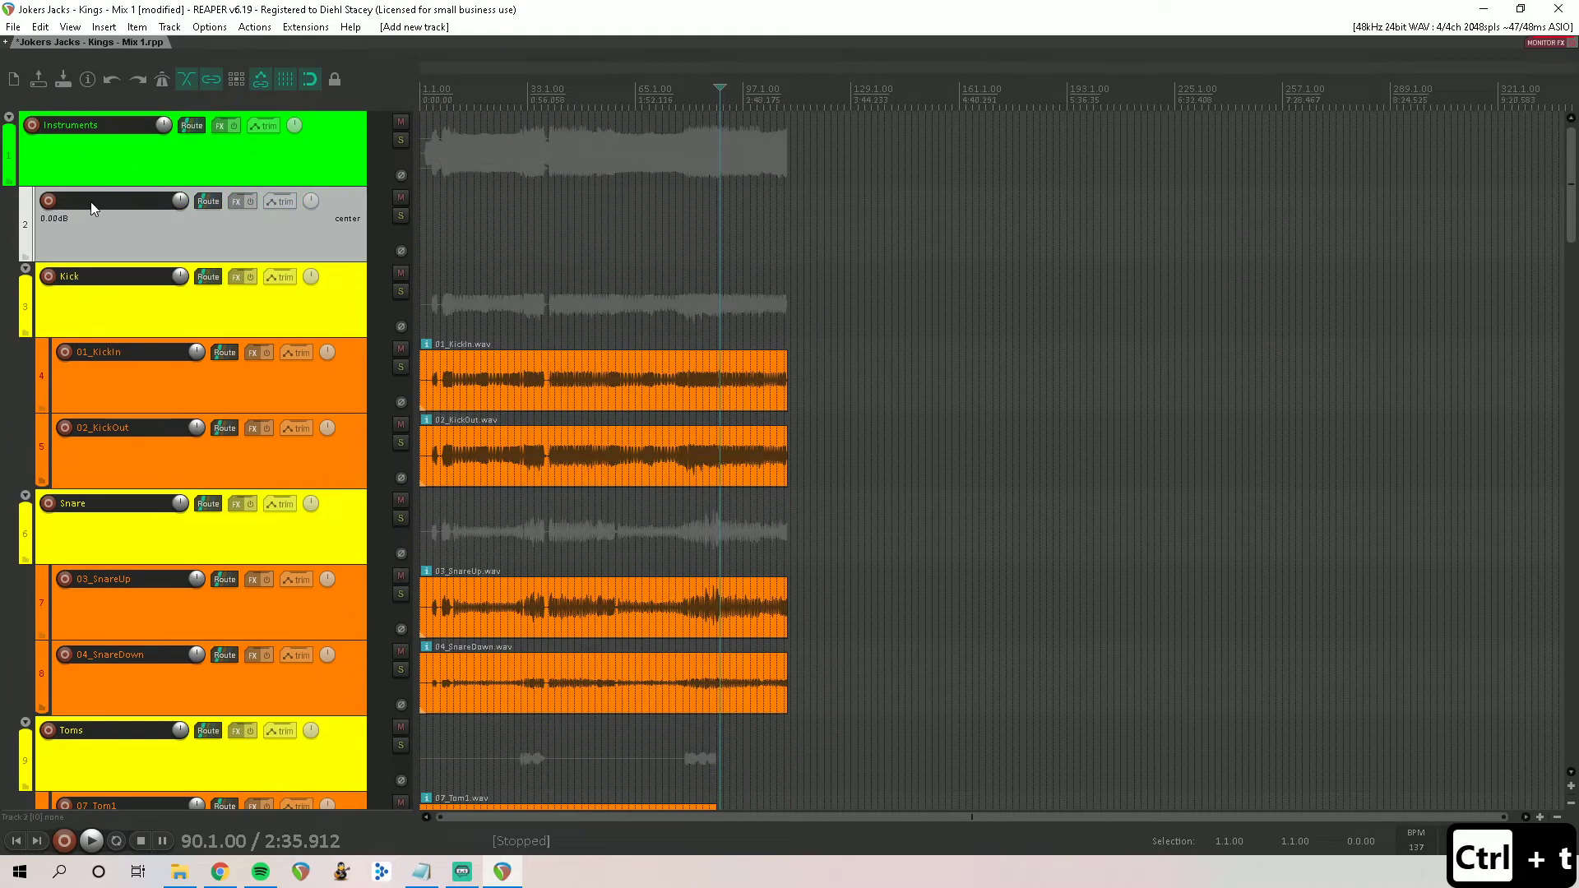
double_click(117, 197)
type("Dr")
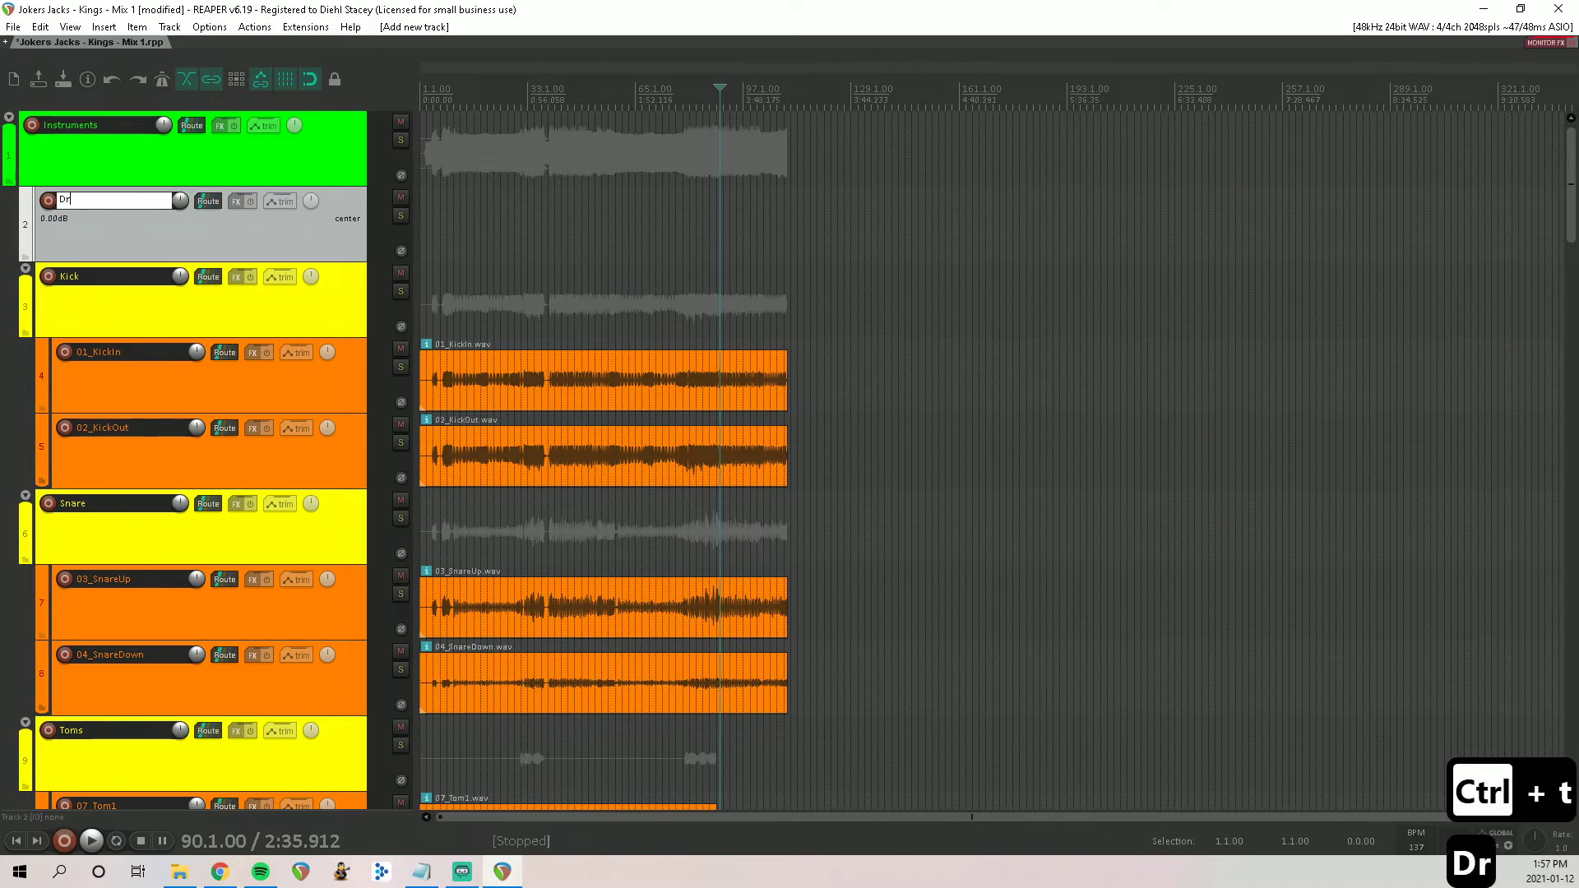
type("um Buss")
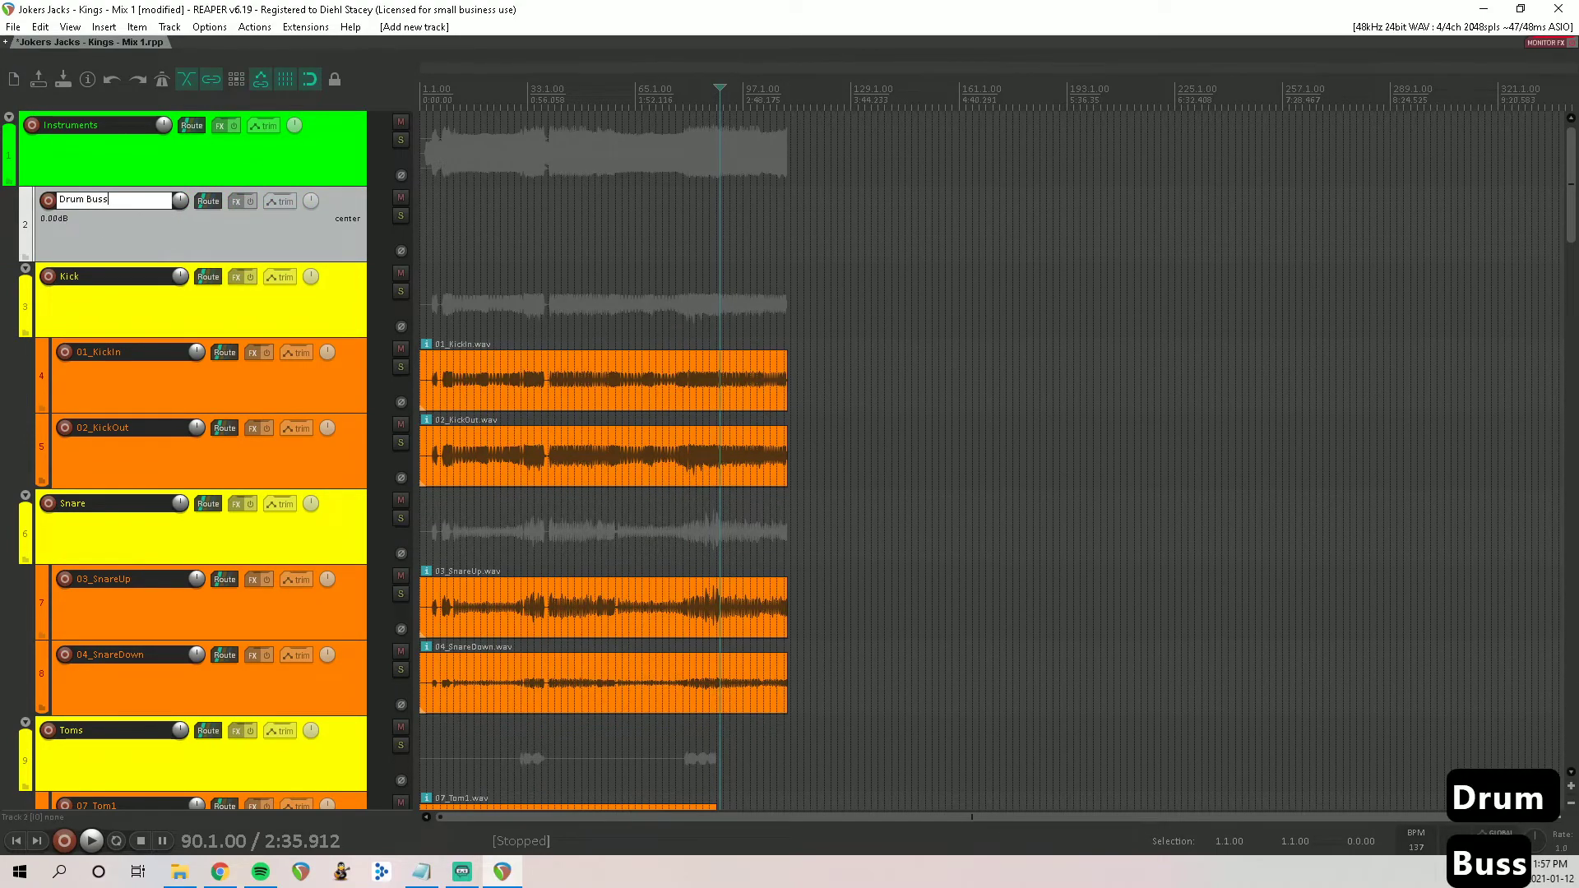
key("Return")
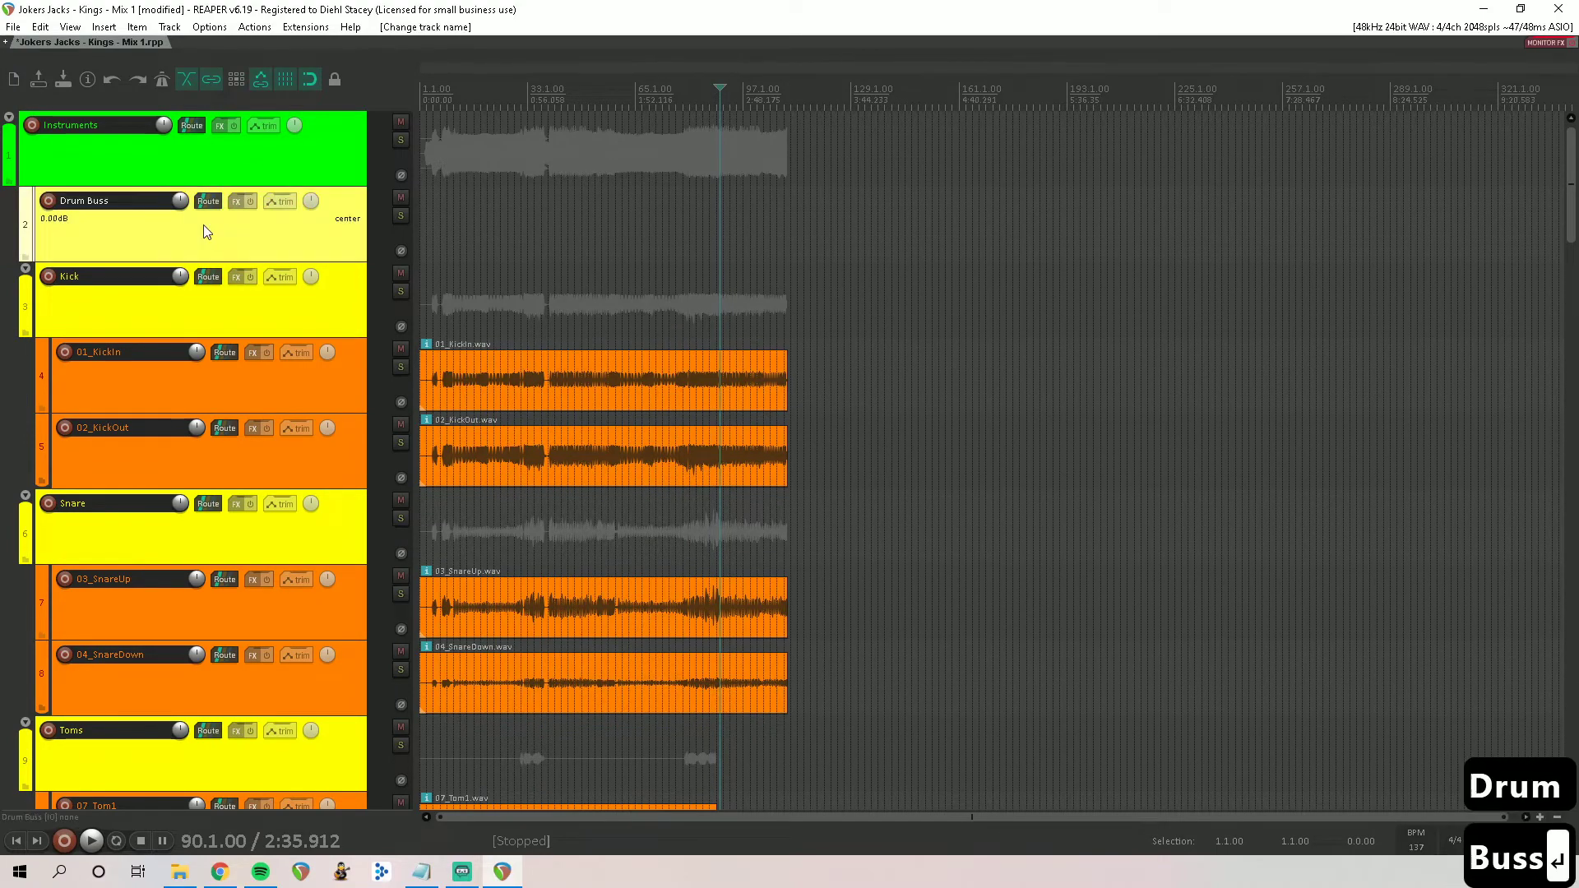
Step: Nest all drum tracks from the Kick folder through 06_DrumsRoom inside the Drum Buss track as its folder children
left_click(235, 306)
scroll(309, 319, "down", 5)
scroll(311, 345, "up", 3)
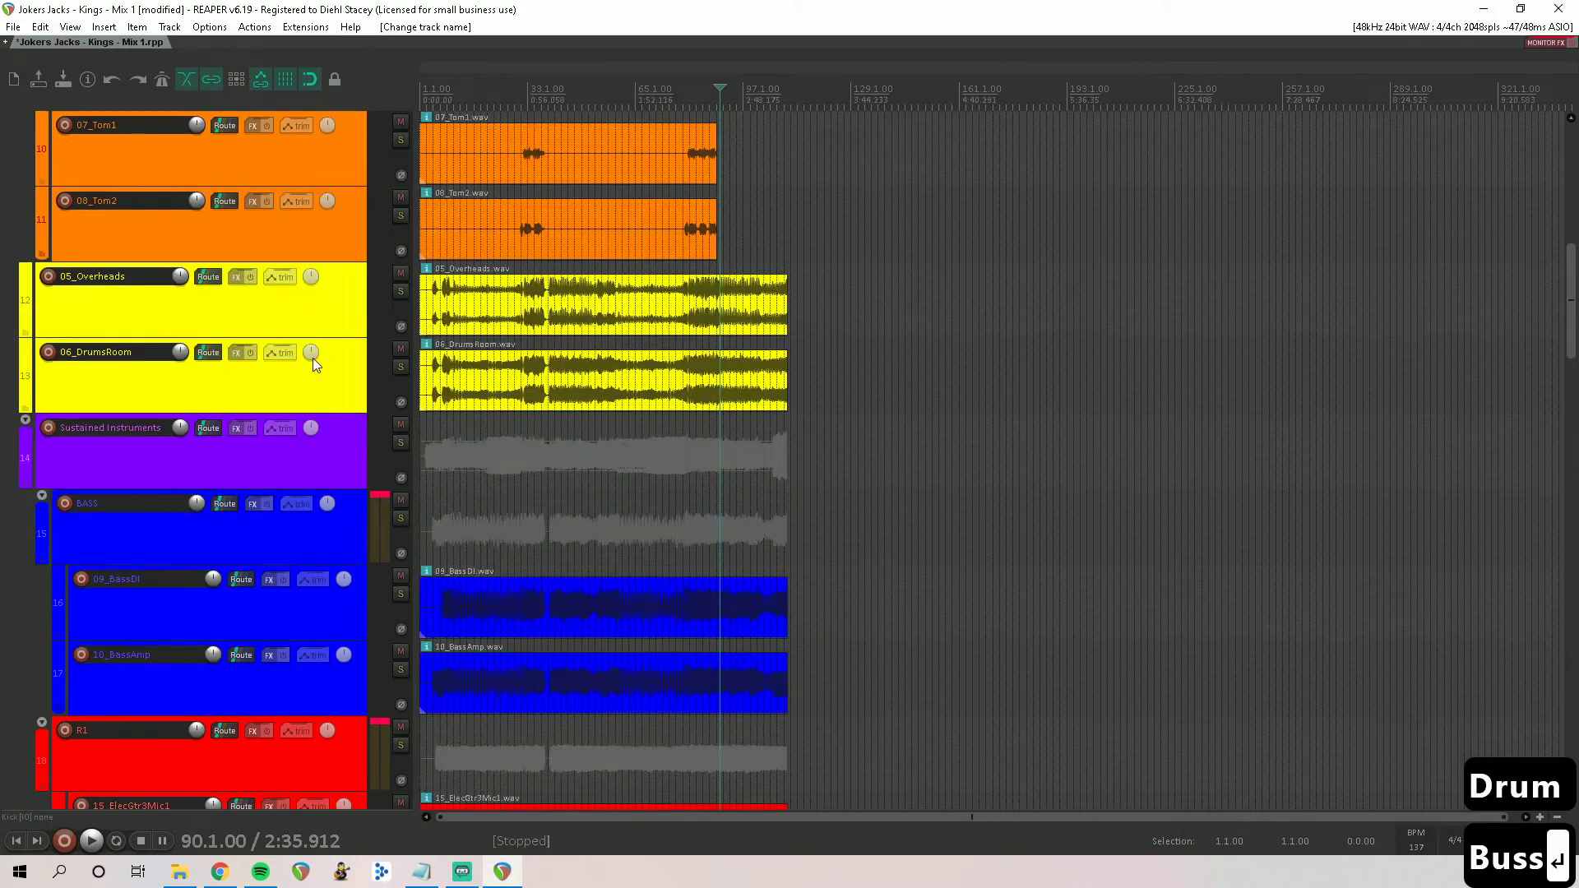
left_click(209, 398, "shift")
scroll(232, 377, "up", 5)
left_click_drag(232, 377, 195, 247)
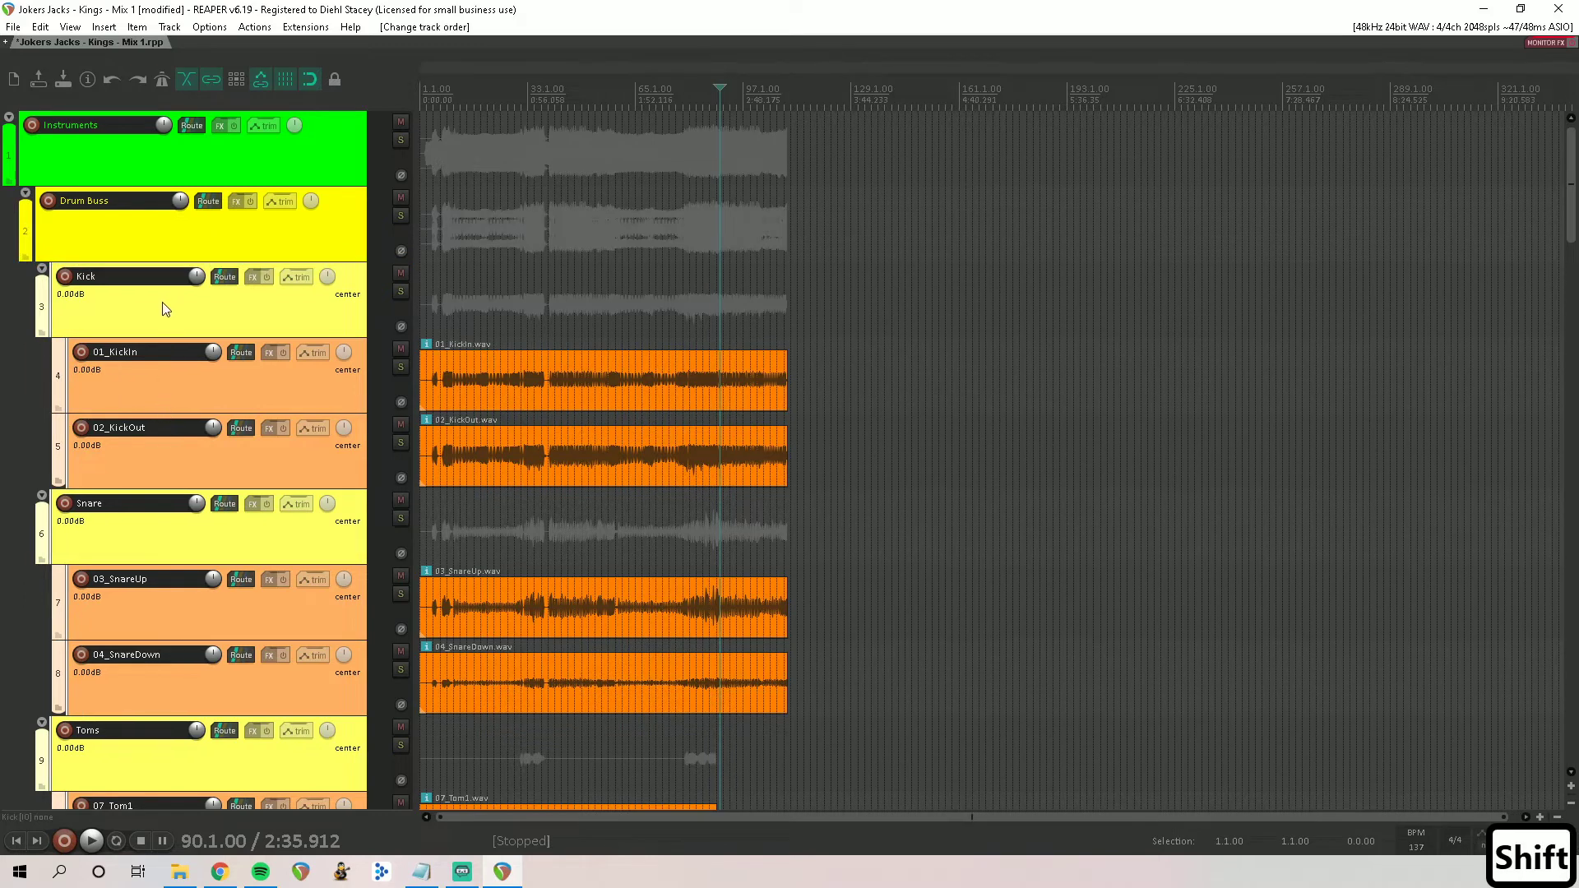
Step: Insert a new track, place it between Drum Buss and the Kick folder, and name it Shells
left_click(147, 323)
key("ctrl+t")
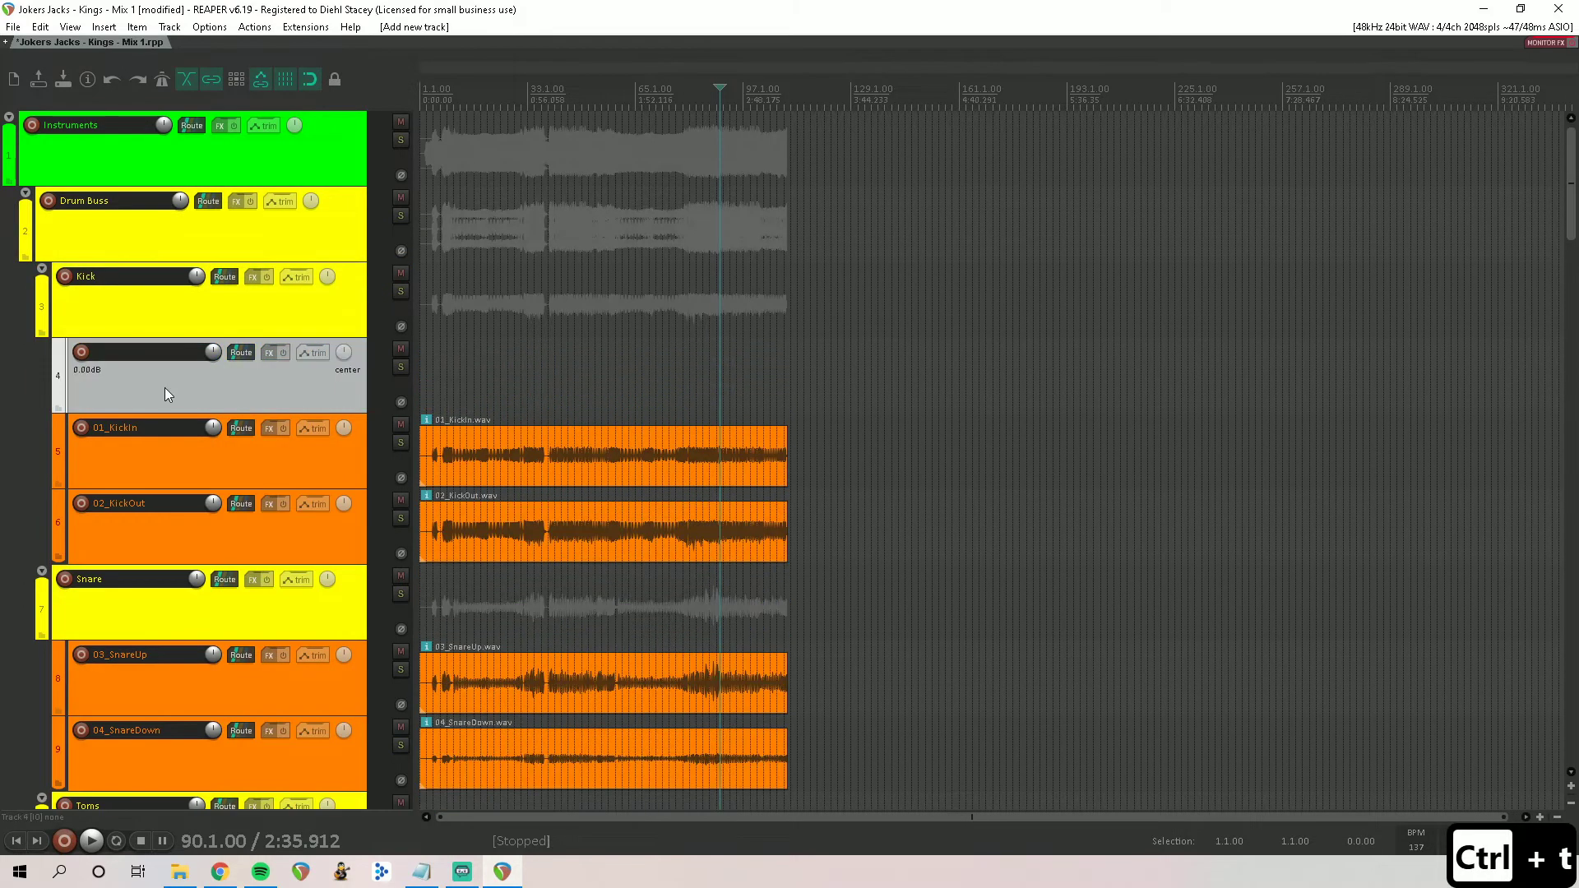
left_click_drag(145, 296, 116, 273)
double_click(116, 274)
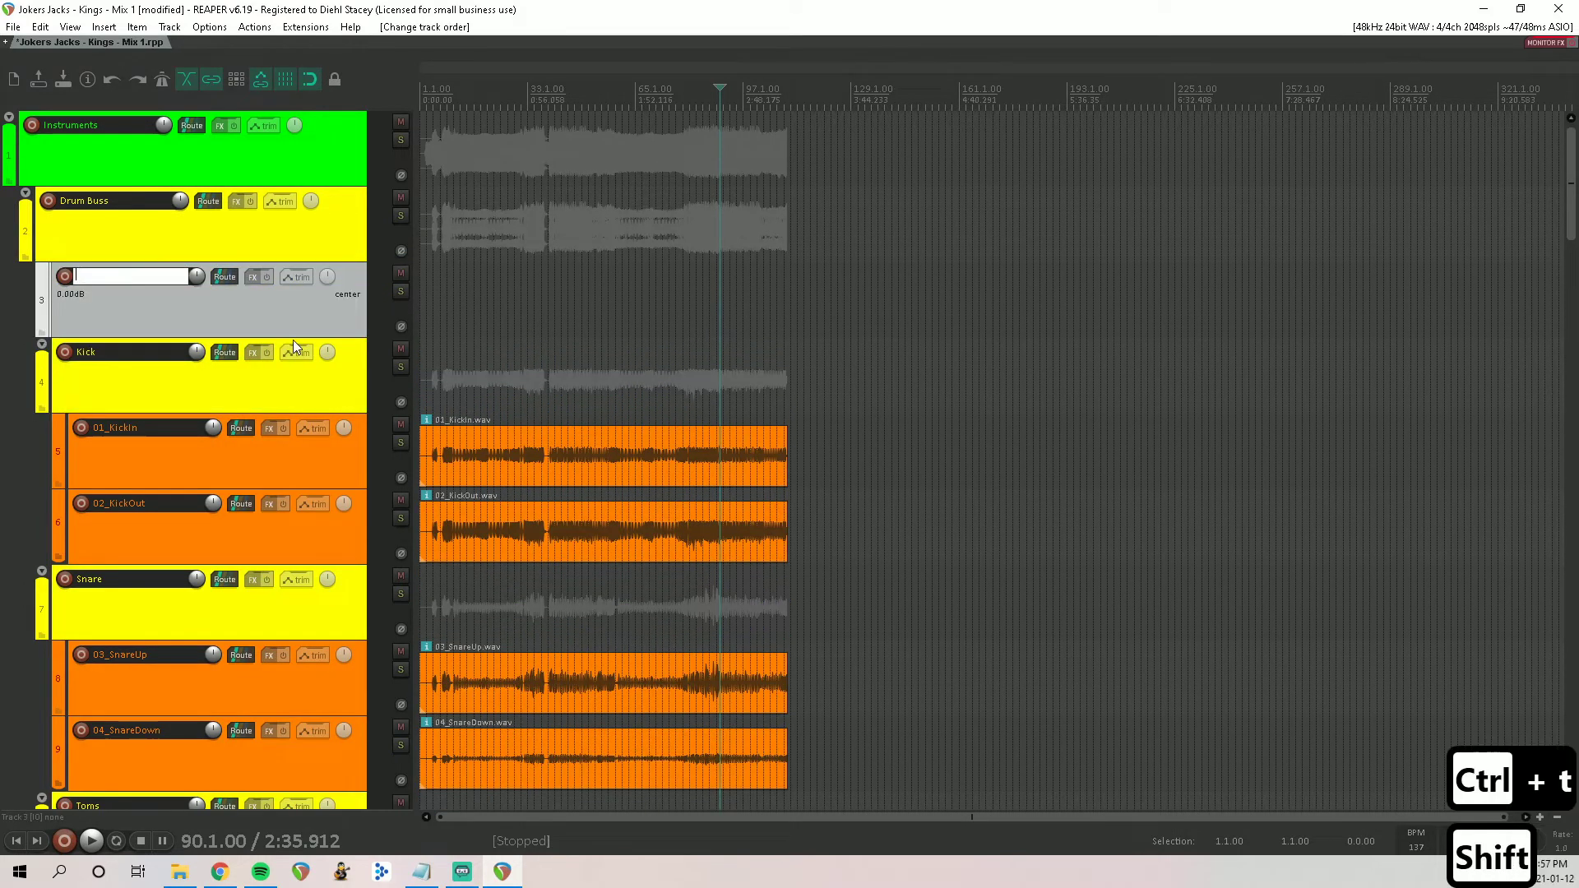
type("Shells")
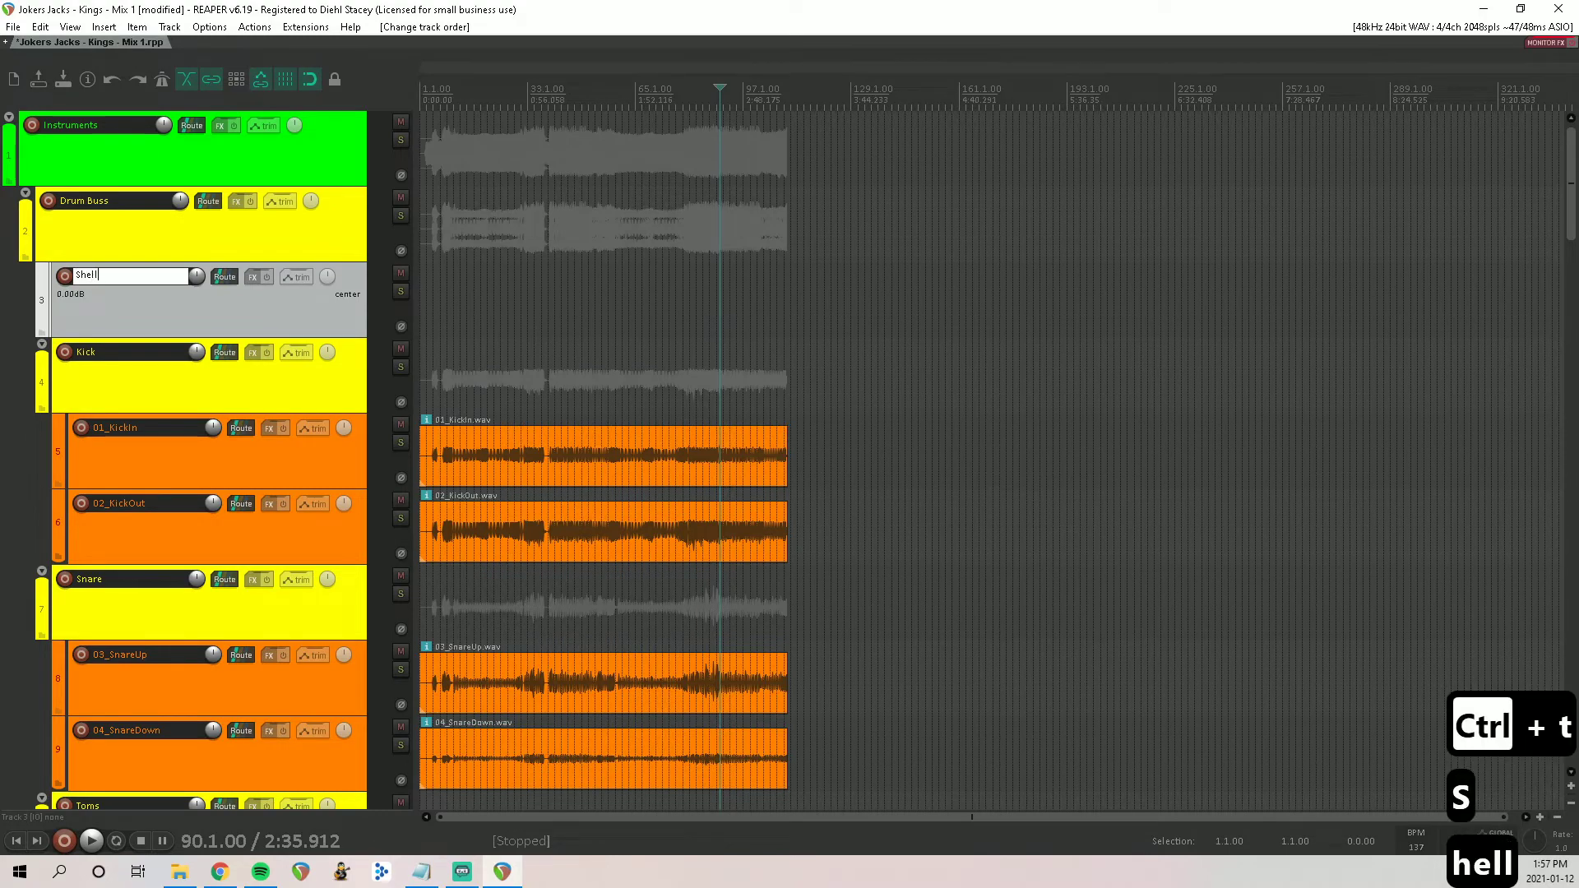
key("Return")
Step: Nest the Kick, Snare and Toms folders with their tracks inside the Shells track as its folder children
left_click(240, 387, "shift")
scroll(240, 393, "down", 5)
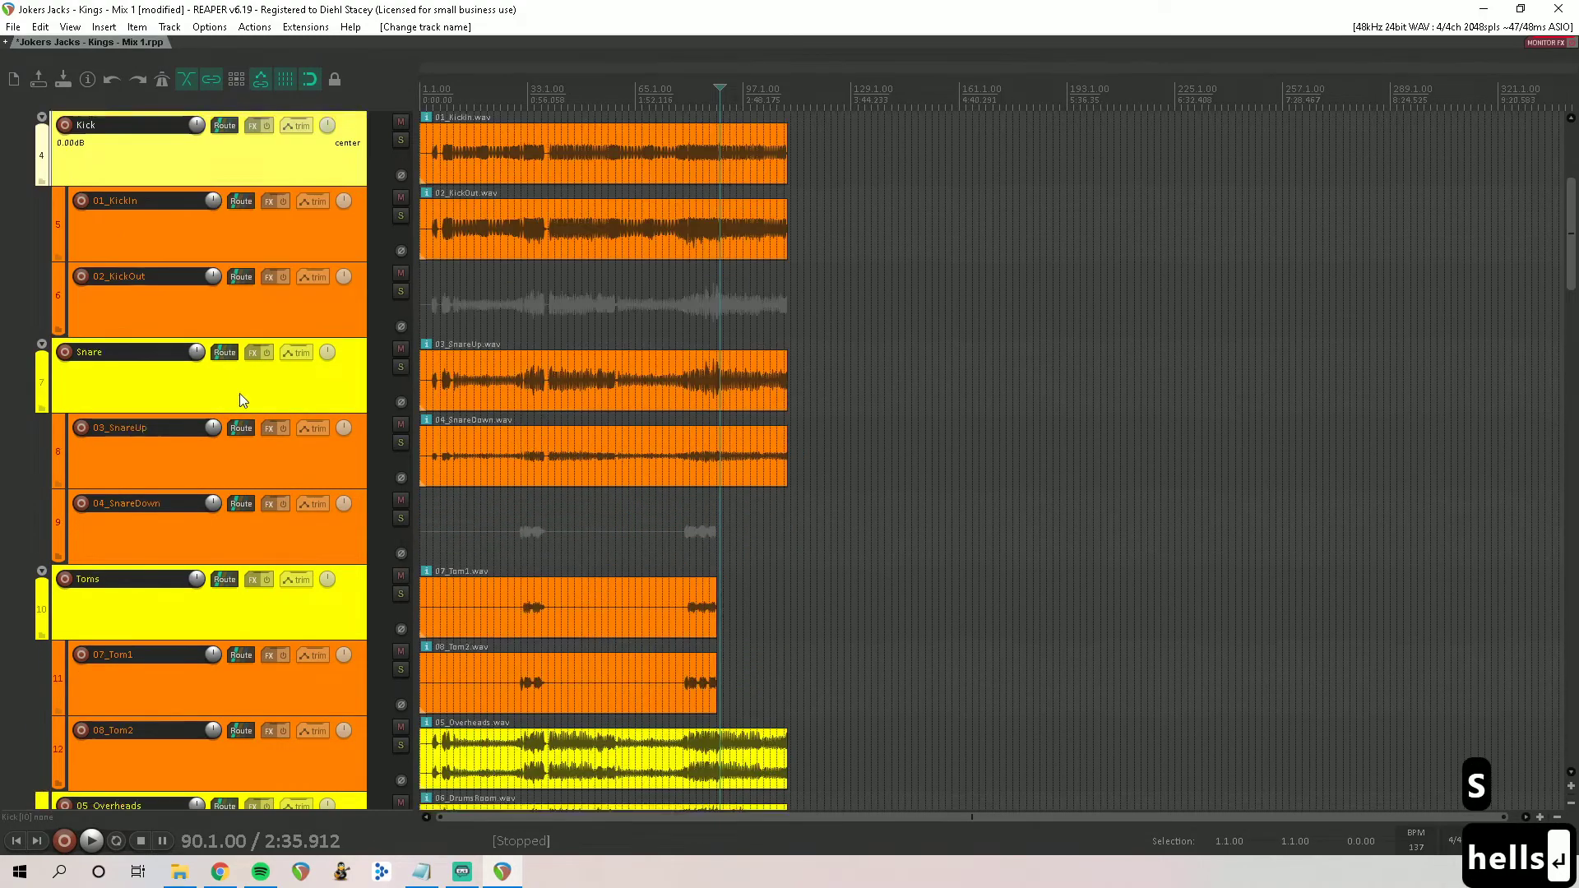
scroll(220, 603, "up", 4)
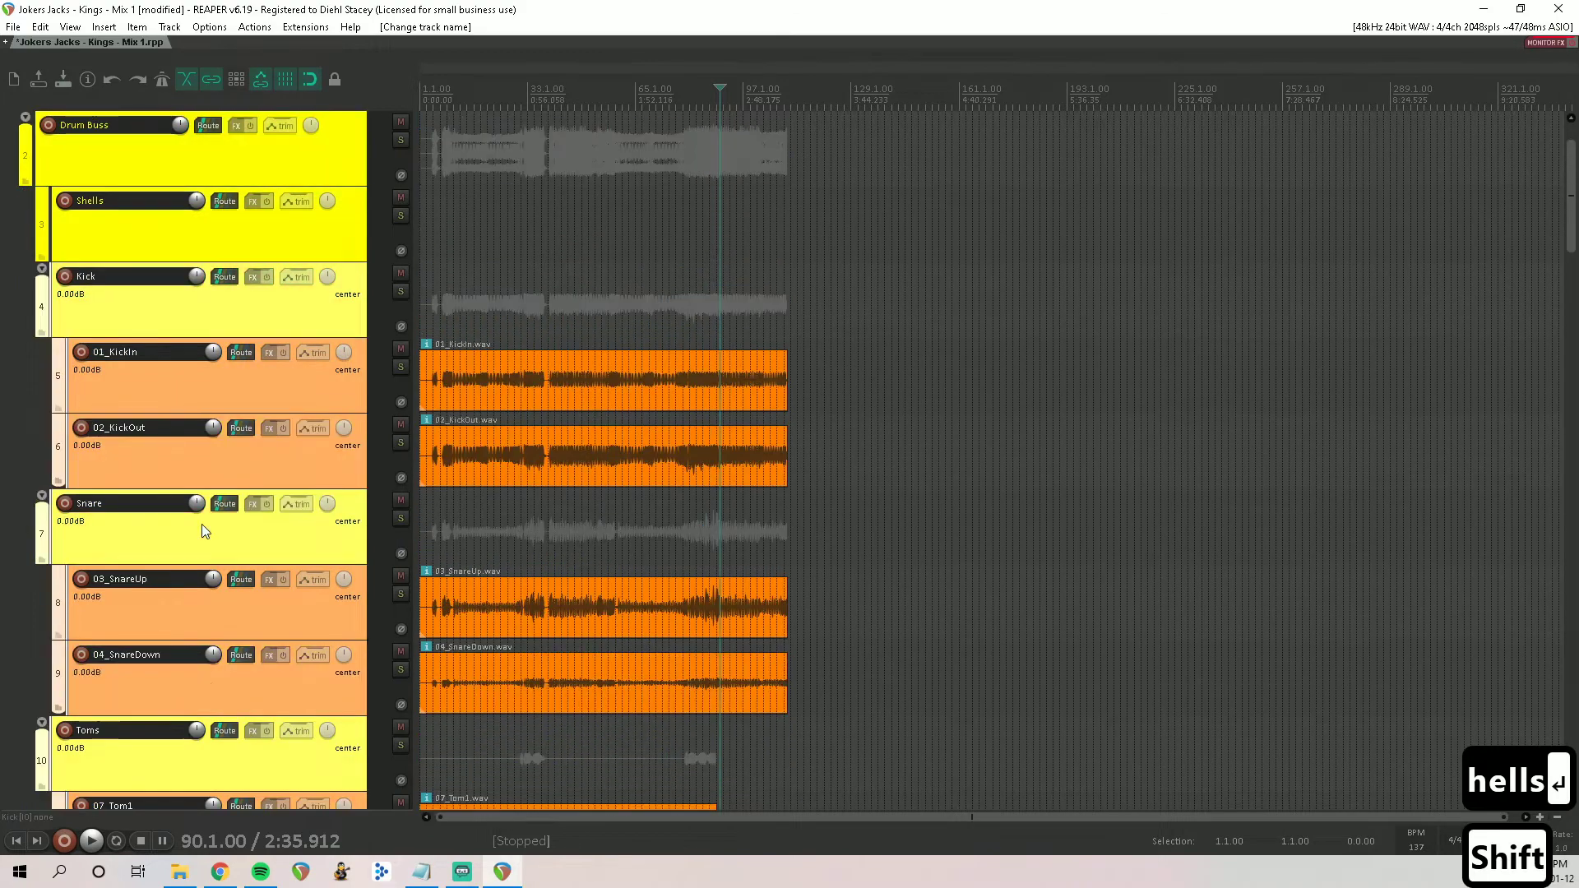
left_click_drag(132, 289, 161, 235)
left_click(165, 217)
Step: Review the nested folder structure from Drum Buss and Shells down to the Sustained Instruments folder
left_click(156, 165)
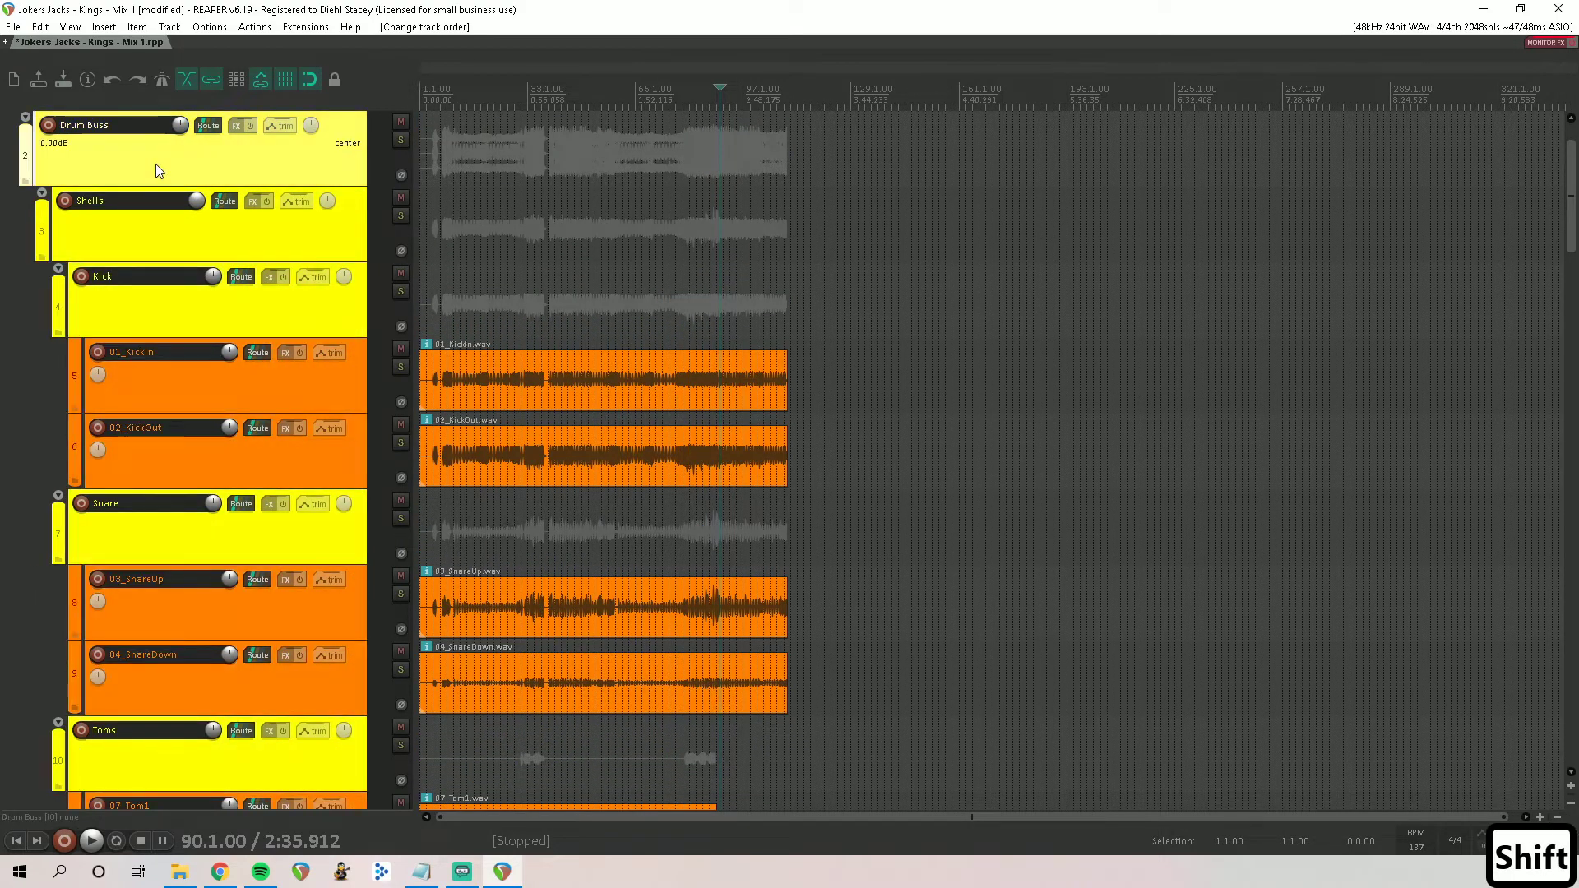
scroll(161, 342, "down", 4)
scroll(162, 352, "down", 5)
scroll(163, 354, "up", 10)
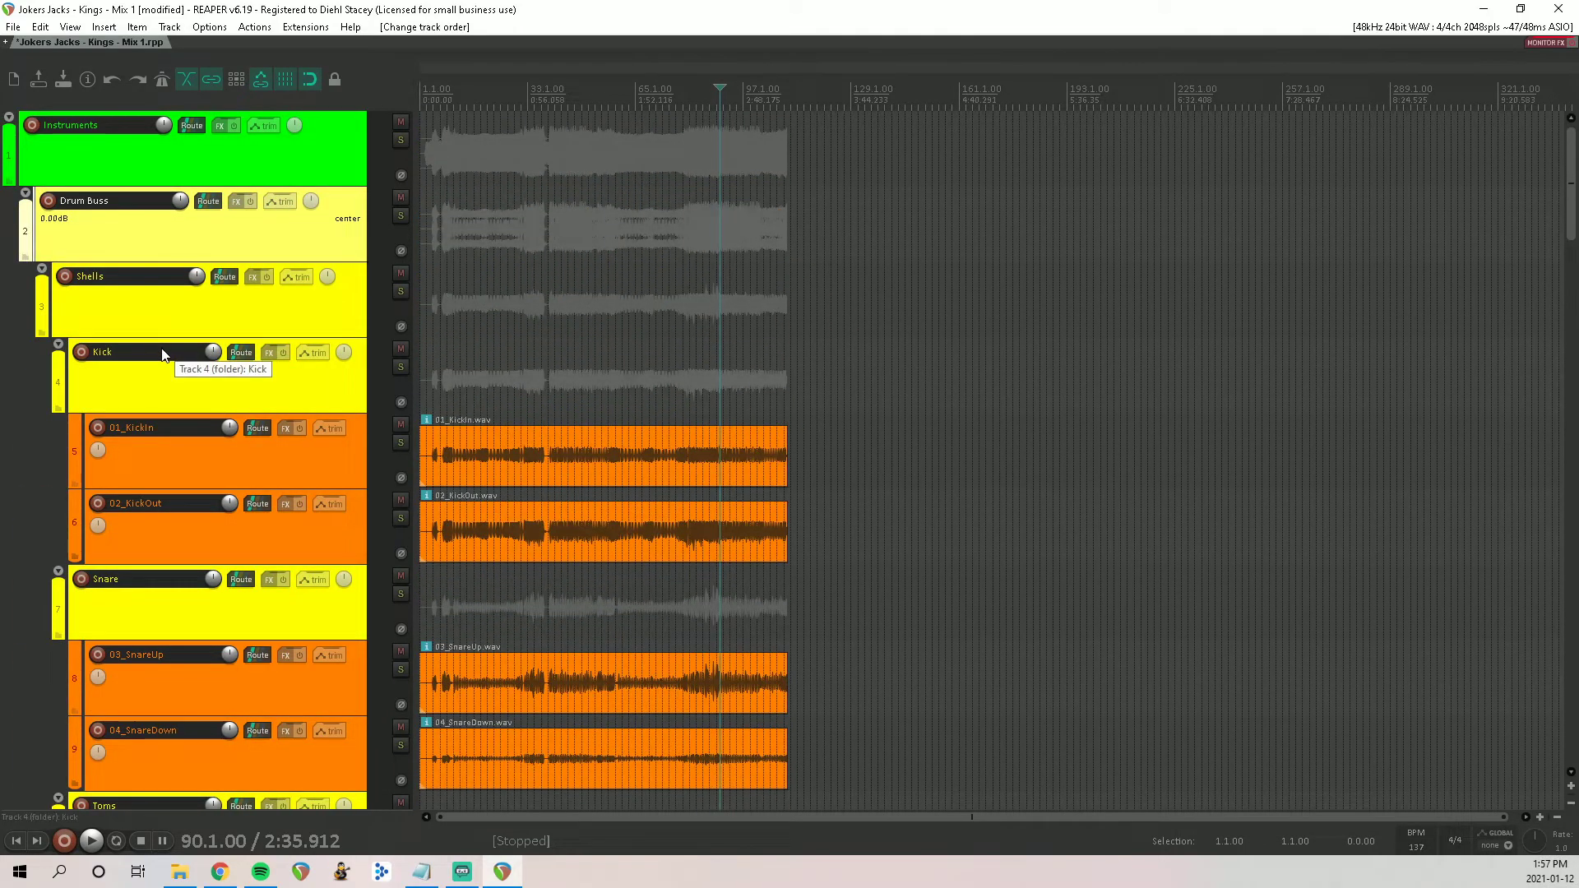
scroll(164, 354, "down", 2)
scroll(164, 355, "down", 8)
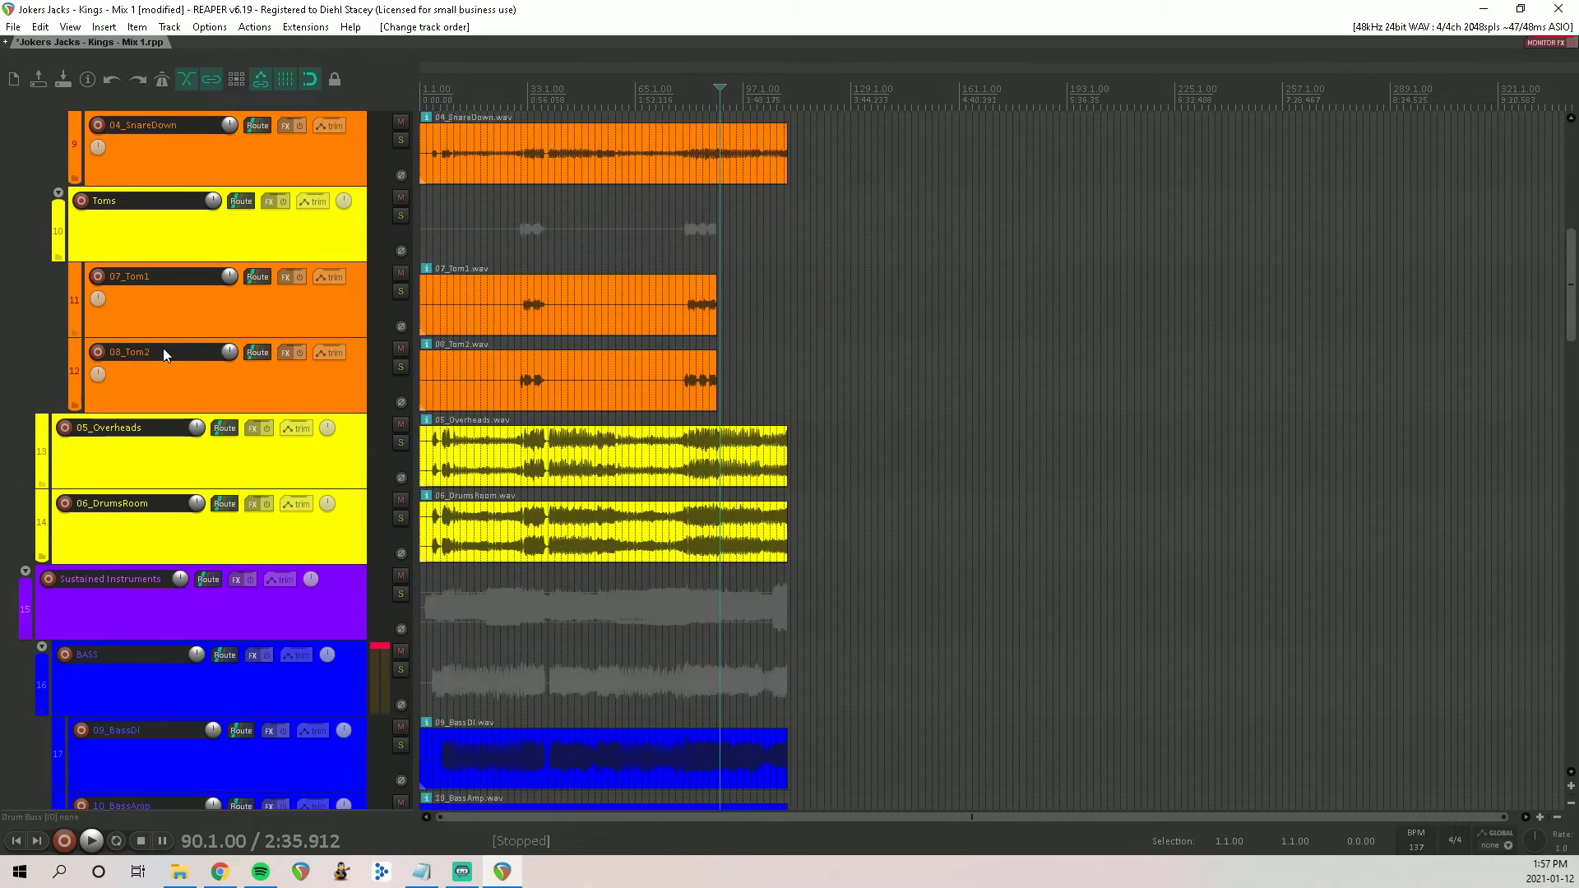
scroll(164, 355, "down", 4)
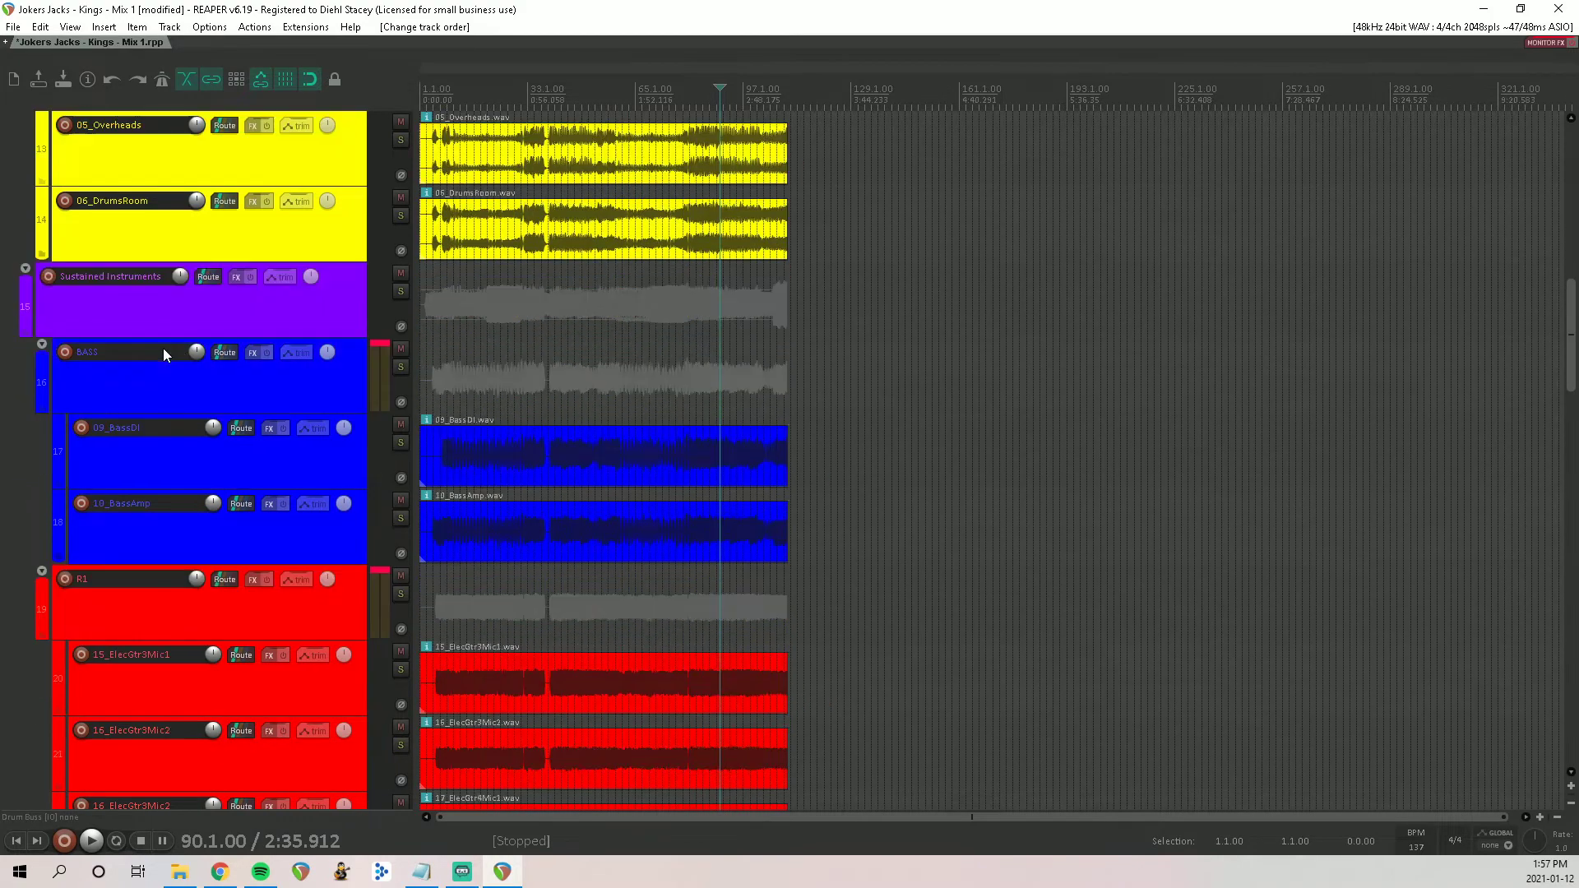
Step: Insert a new track, place it between 10_BassAmp and the R1 folder, and name it Guitars
scroll(144, 401, "up", 1)
left_click(122, 538)
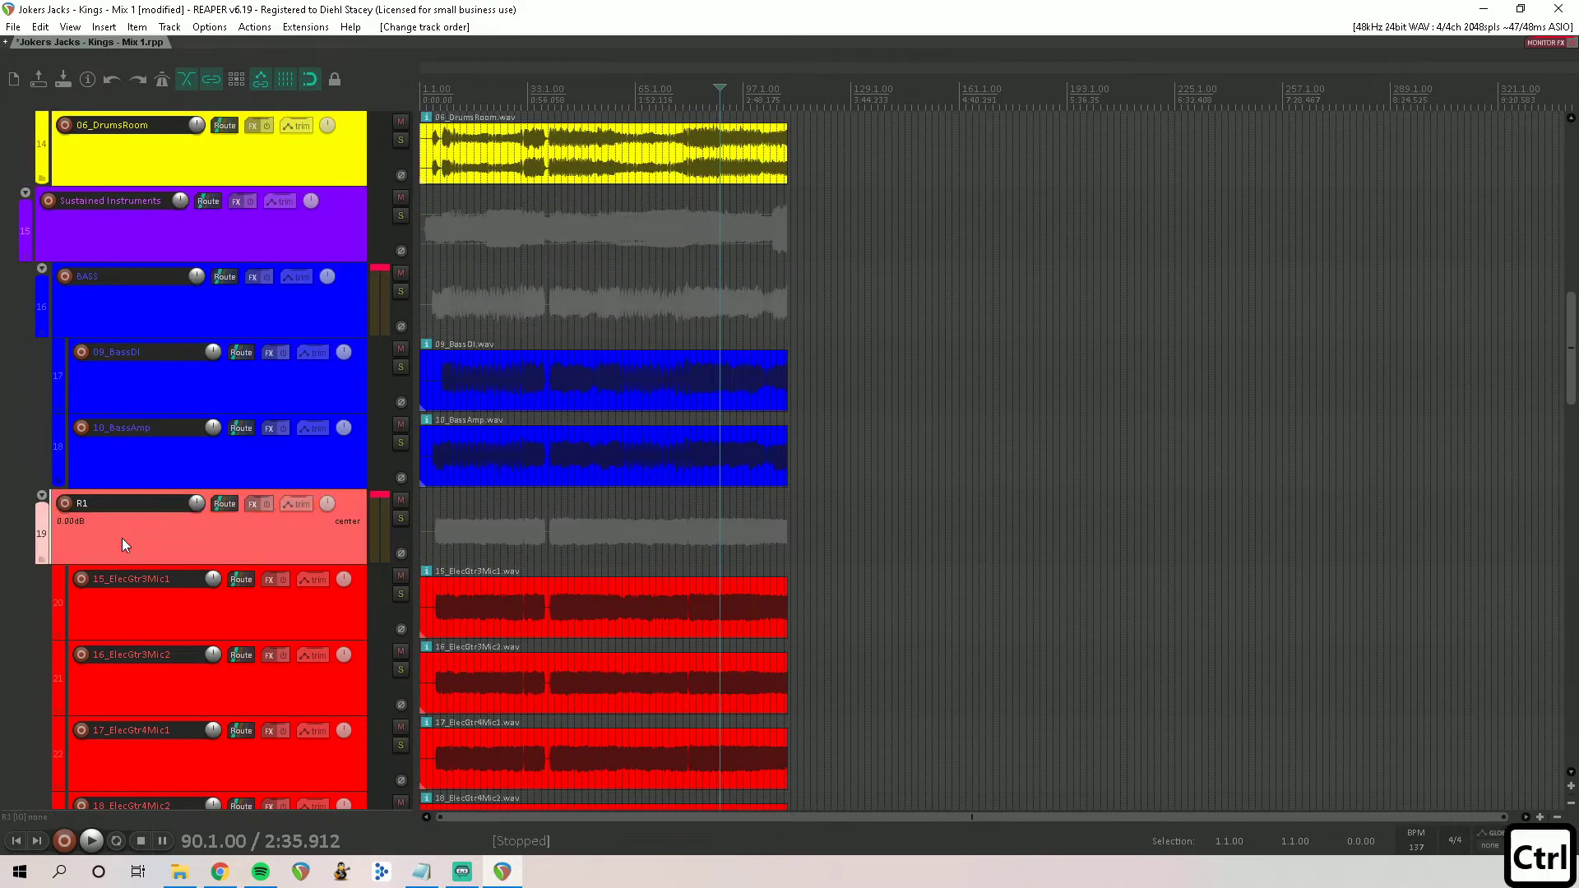
key("ctrl+t")
left_click_drag(112, 633, 71, 580)
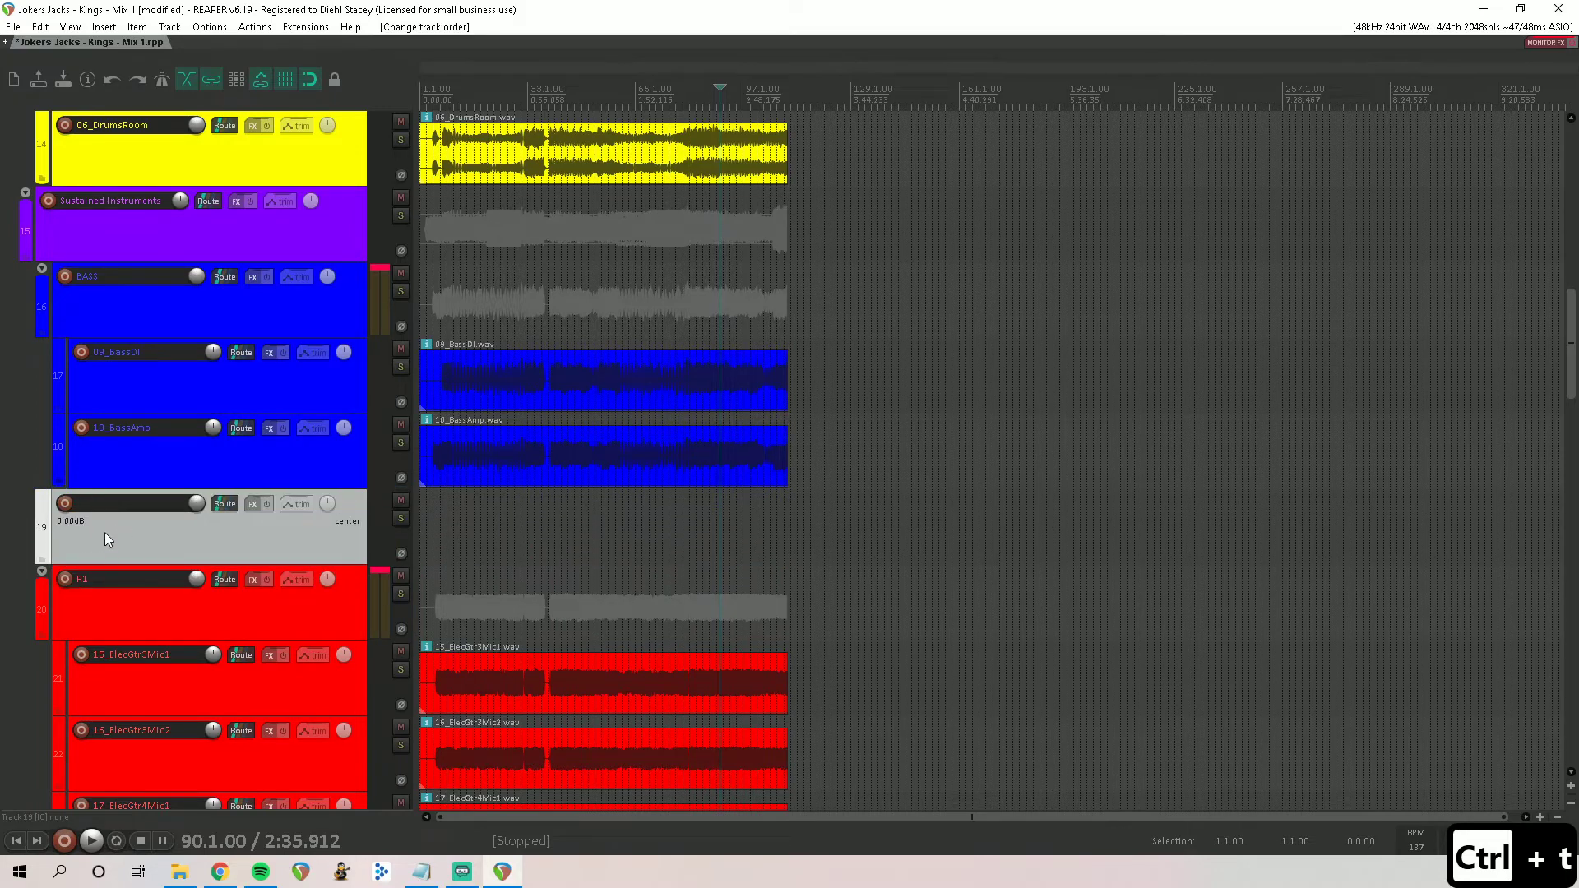
double_click(122, 502)
type("Guitart")
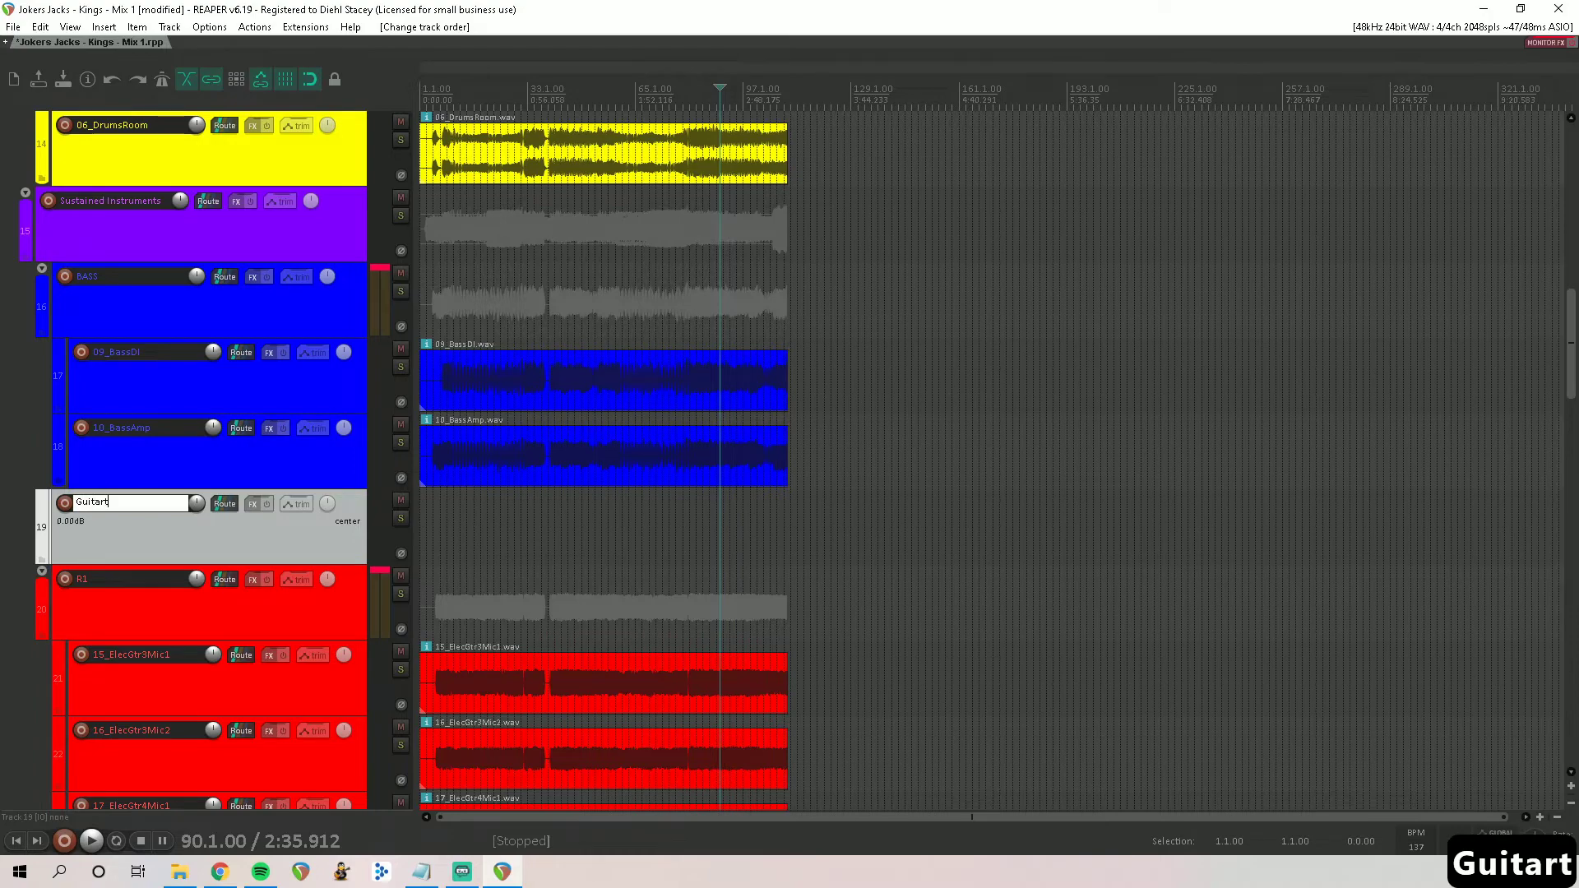
key("BackSpace")
type("s")
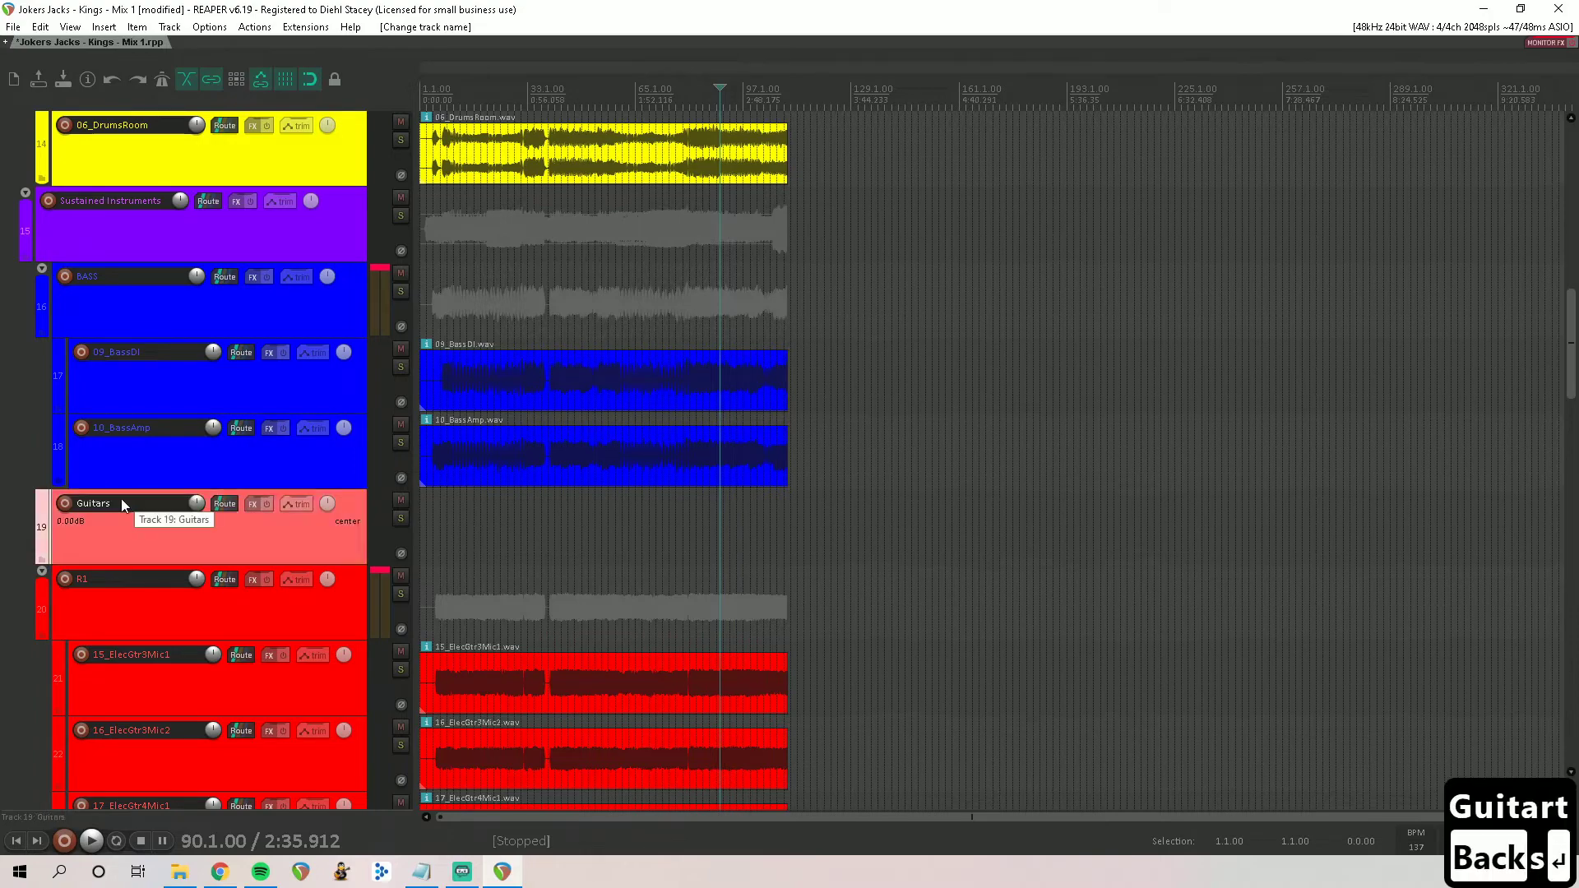
key("Return")
Step: Nest all guitar tracks from the R1 folder through 25_ElecGtr8 inside the Guitars track as its folder children
left_click(161, 619)
scroll(160, 617, "down", 12)
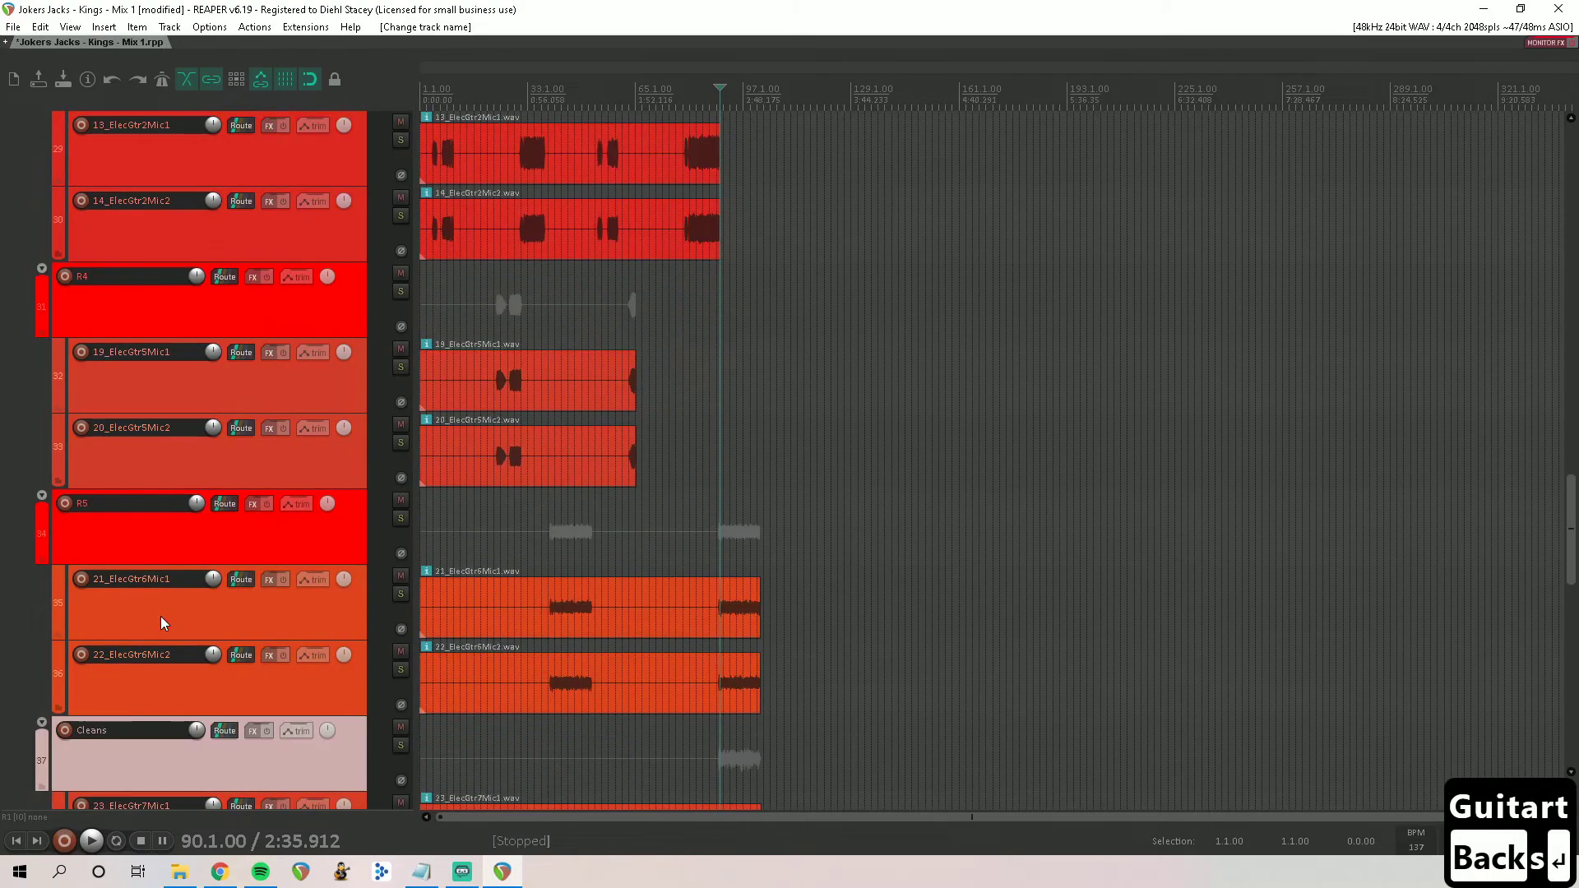
left_click(143, 463, "shift")
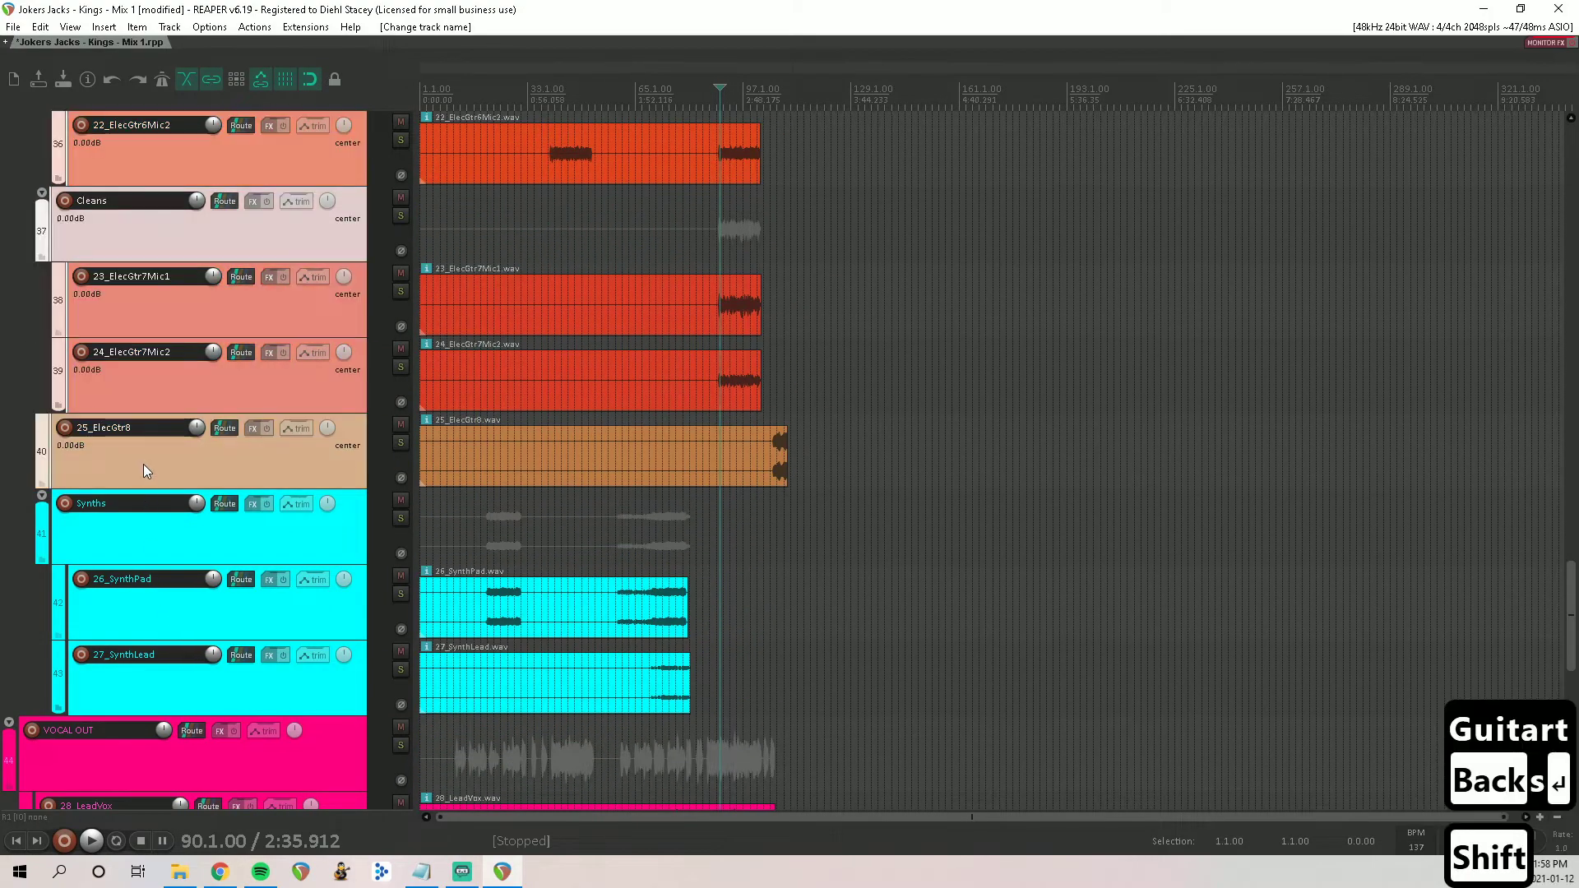
scroll(143, 464, "up", 11)
scroll(143, 464, "up", 1)
left_click_drag(130, 535, 171, 451)
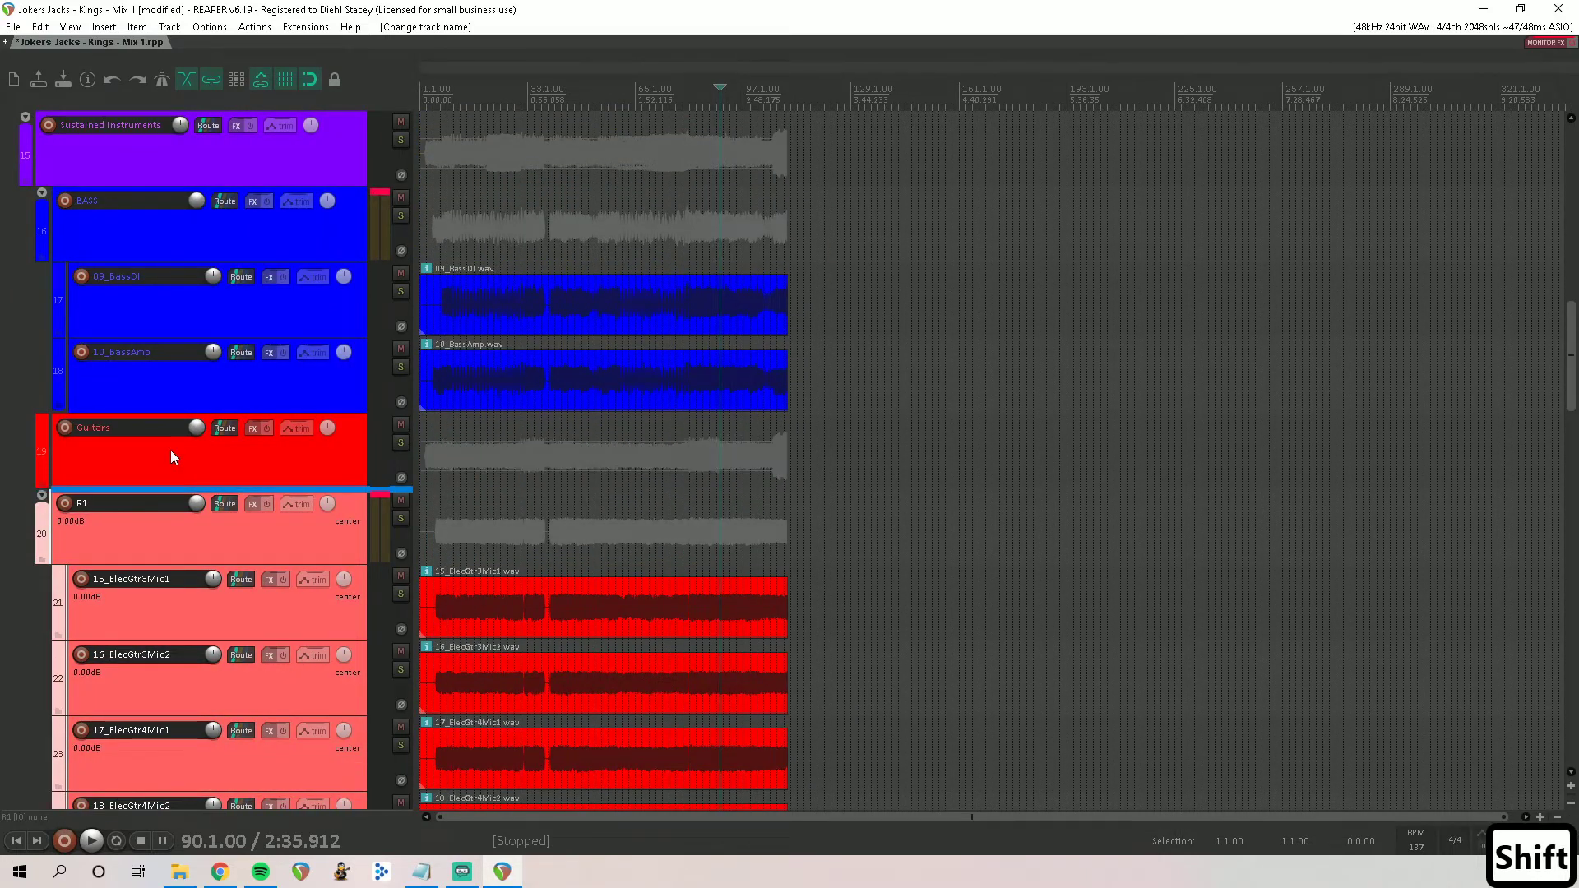
Step: Review the complete folder hierarchy from the guitars down to the backing vocals and back up to Drum Buss and Shells
scroll(141, 515, "down", 3)
scroll(141, 515, "down", 20)
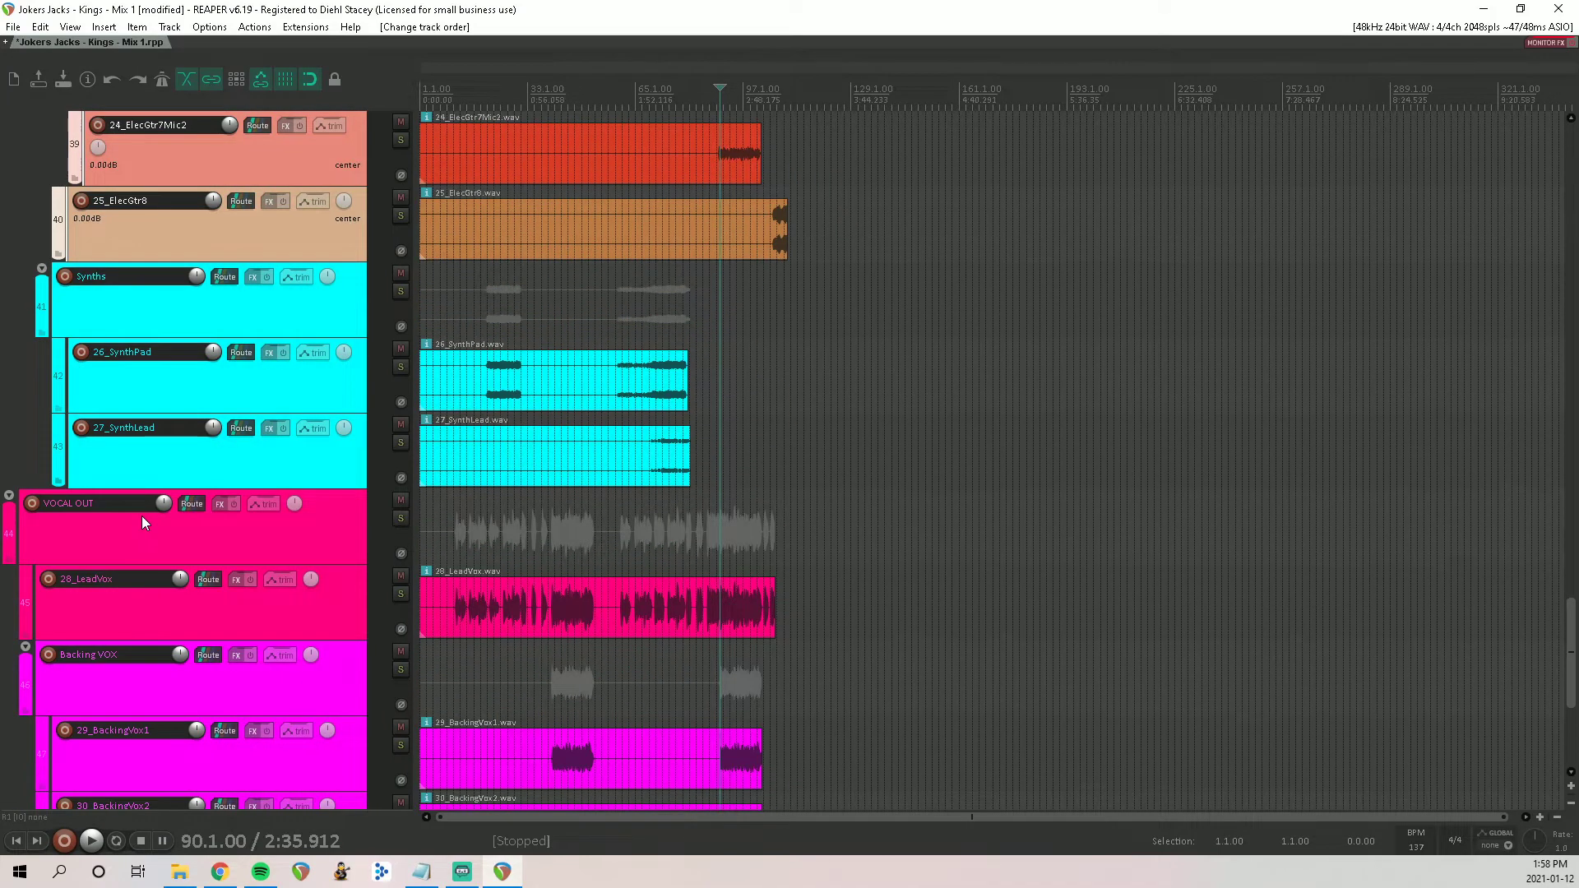
scroll(141, 515, "down", 3)
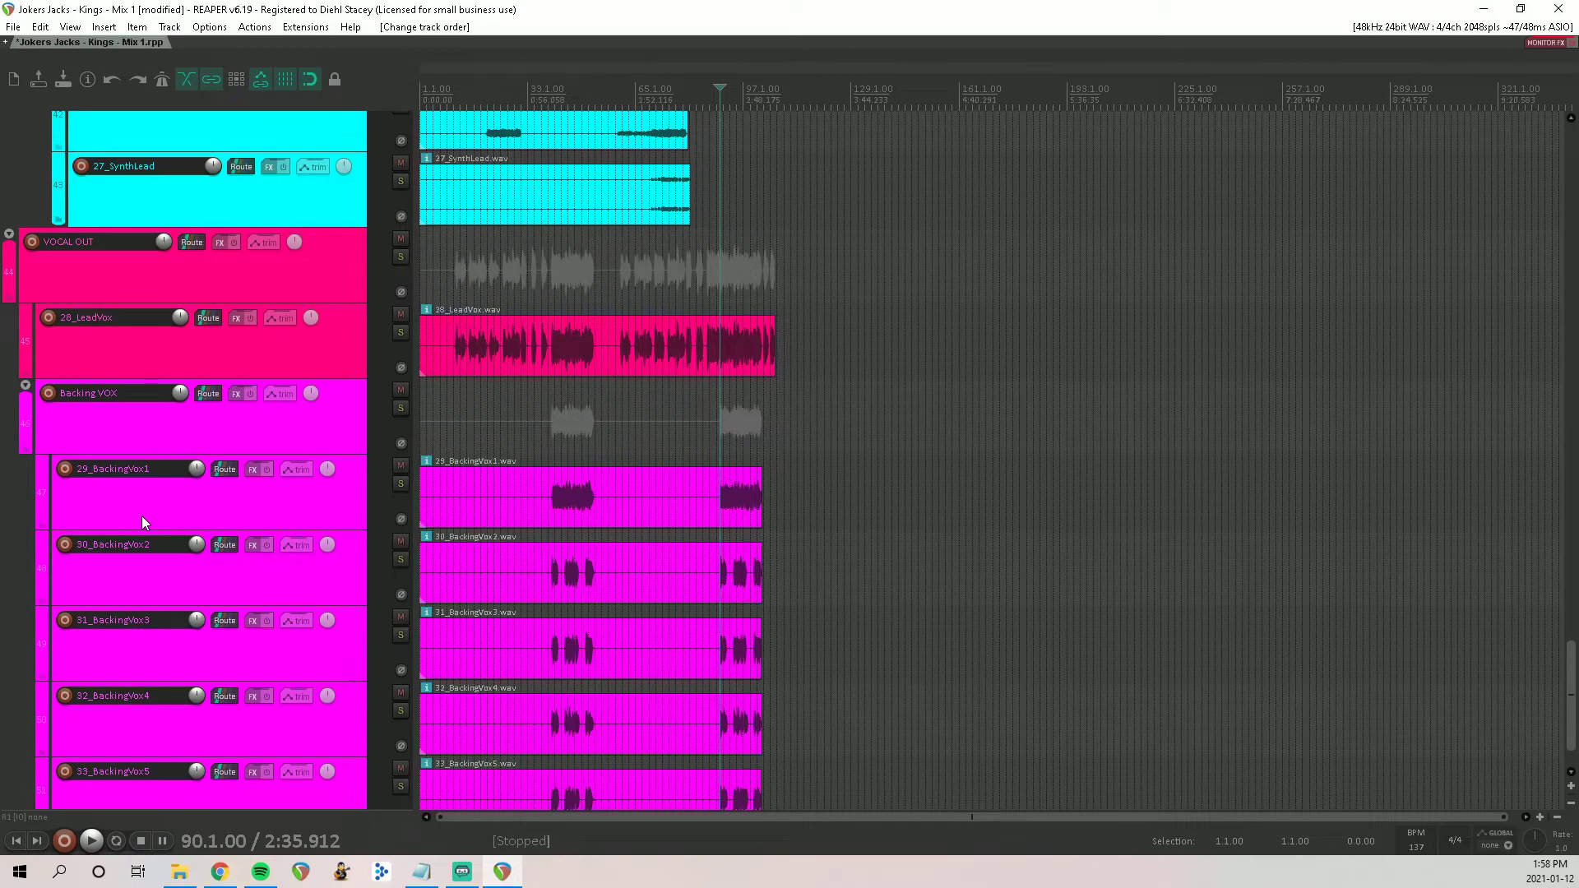
scroll(141, 516, "down", 1)
scroll(141, 515, "up", 9)
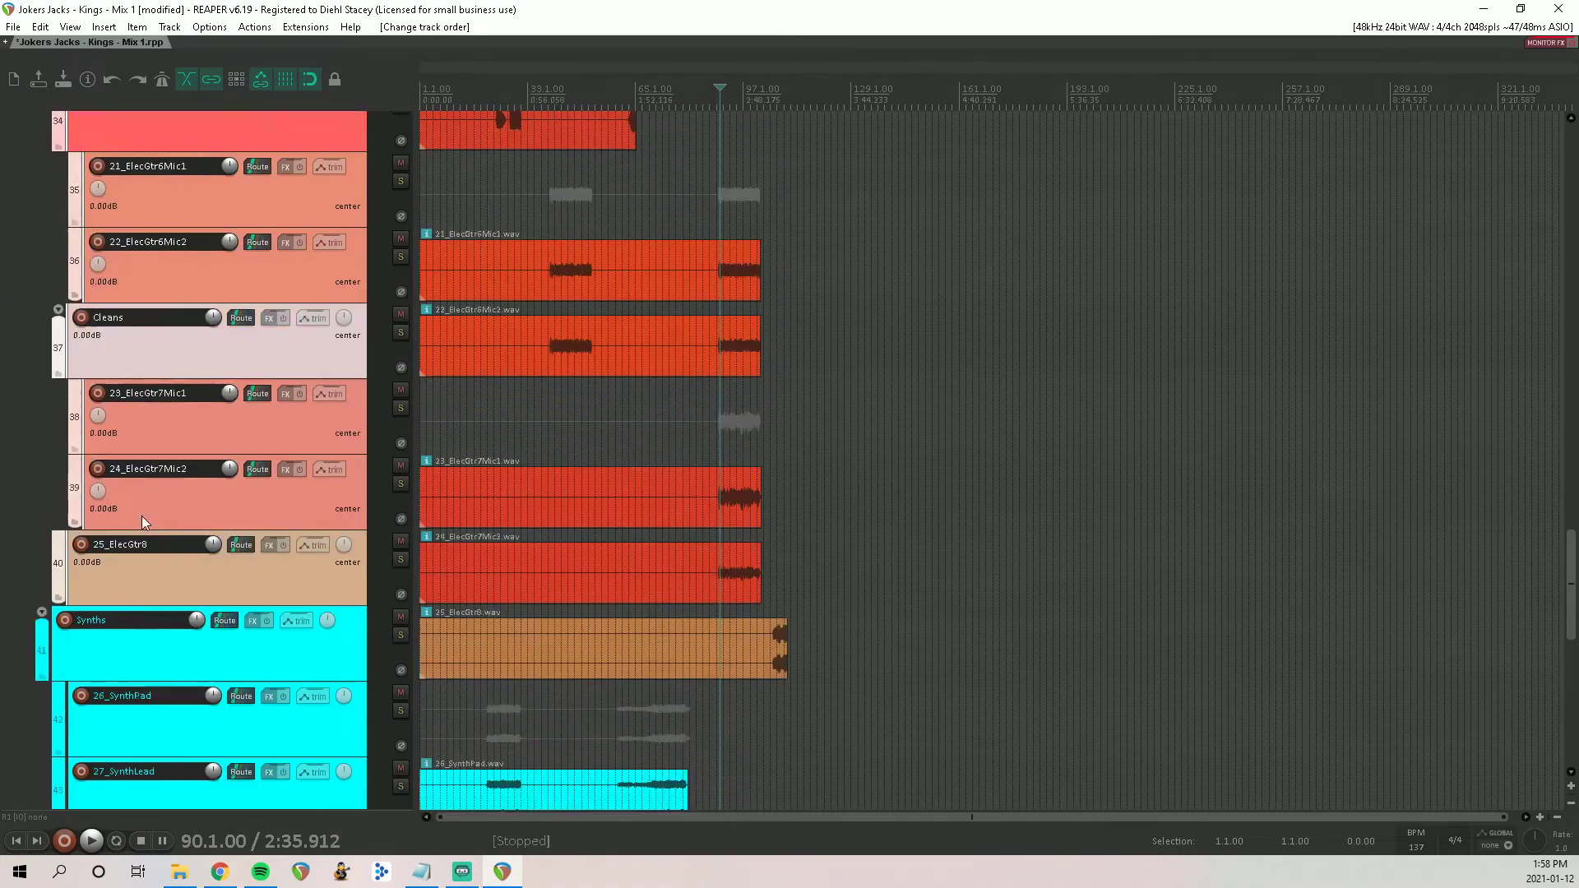
scroll(141, 515, "up", 20)
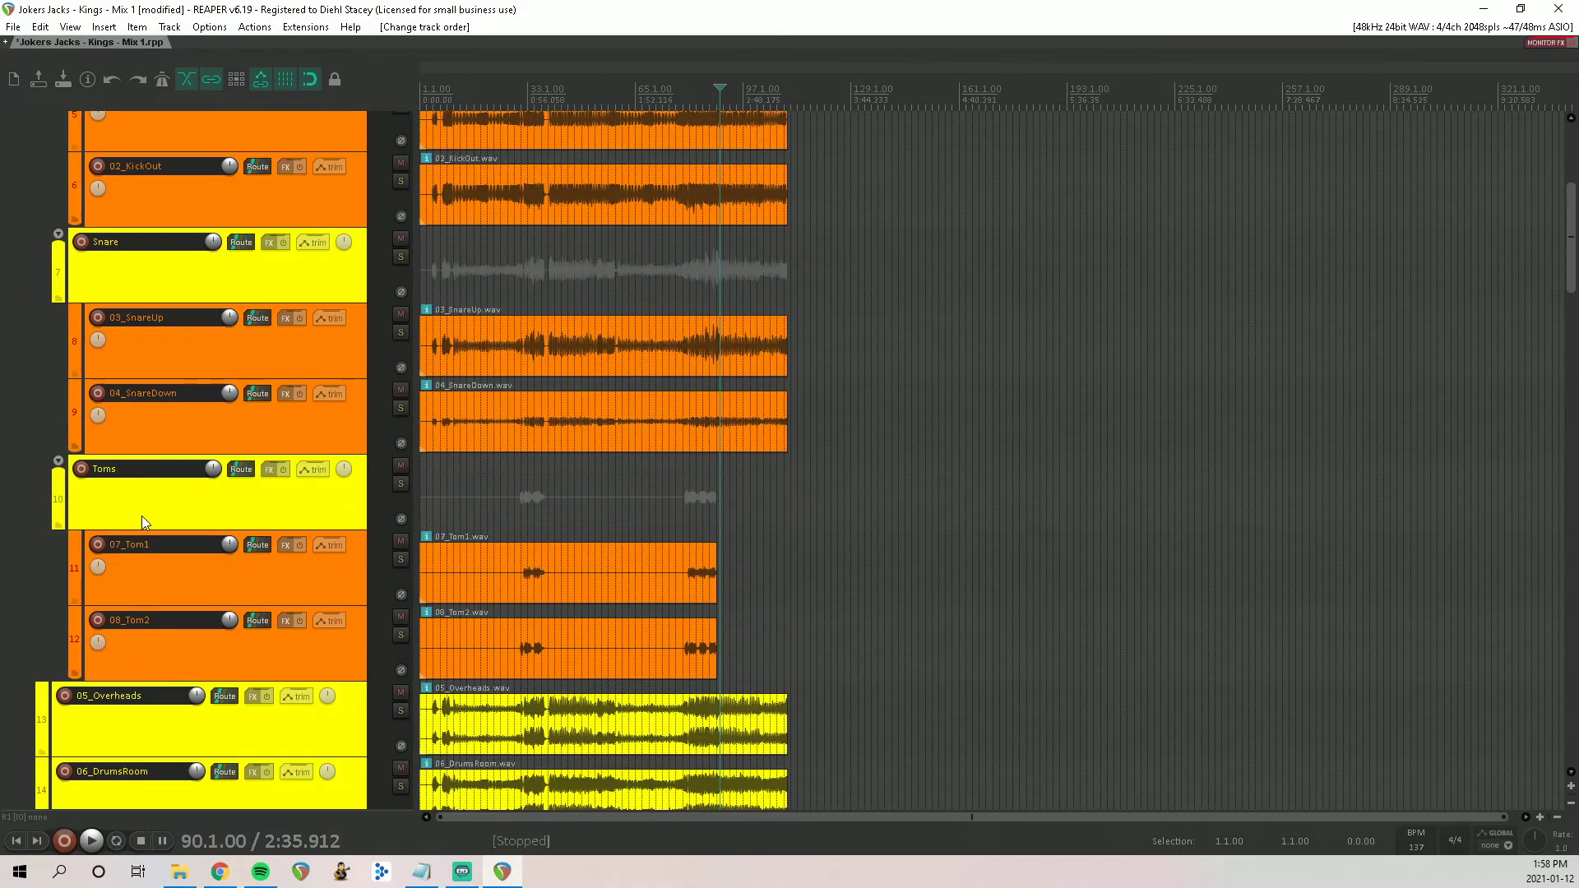
scroll(141, 516, "up", 5)
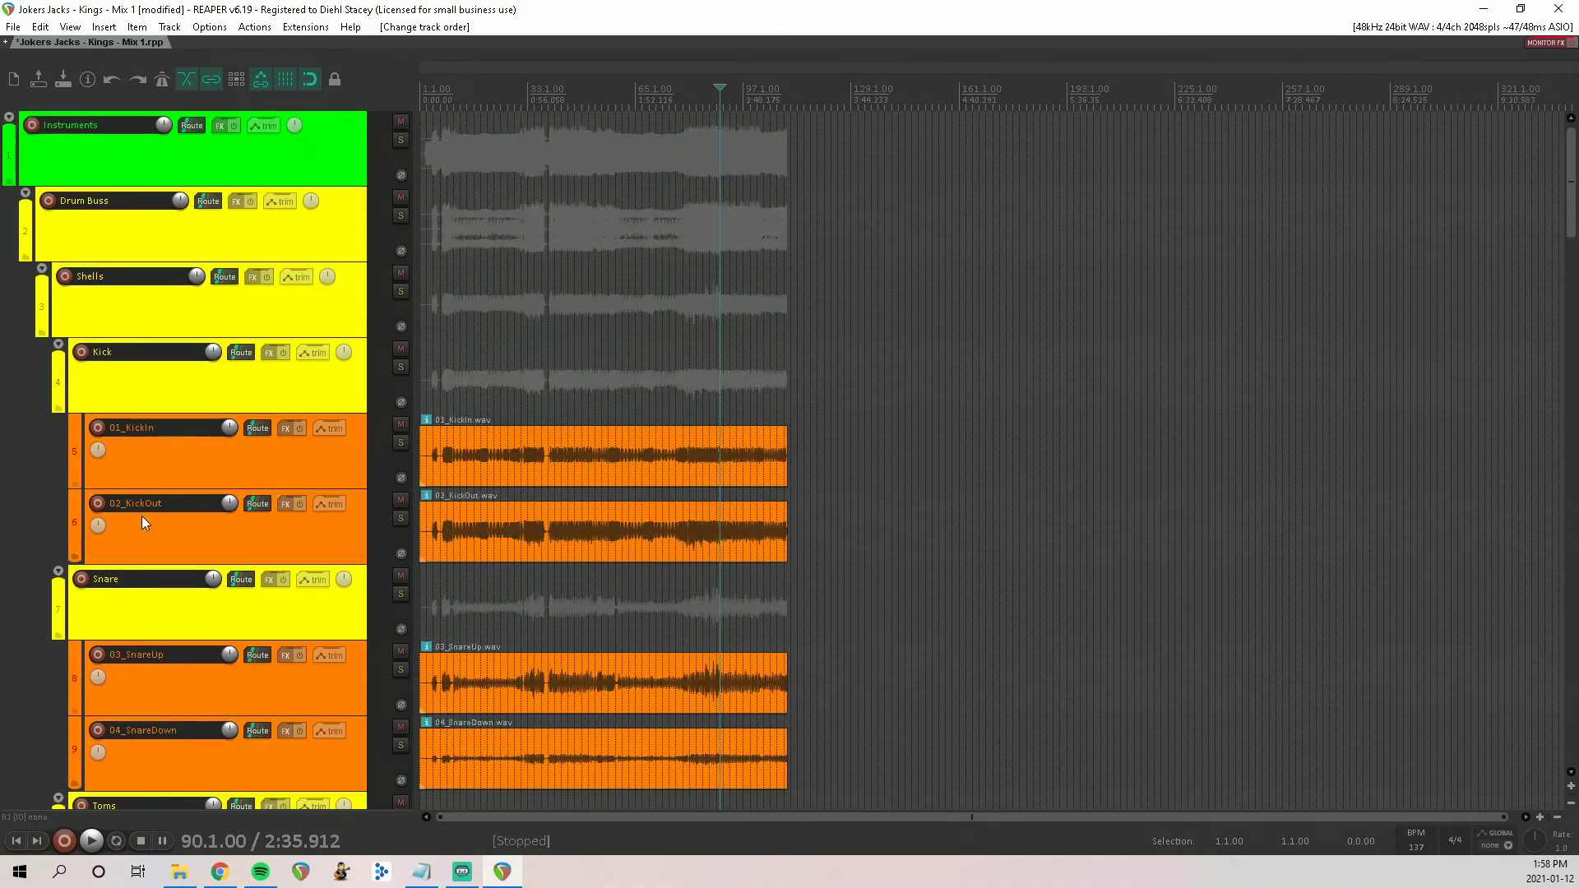
left_click(154, 256)
left_click(151, 319)
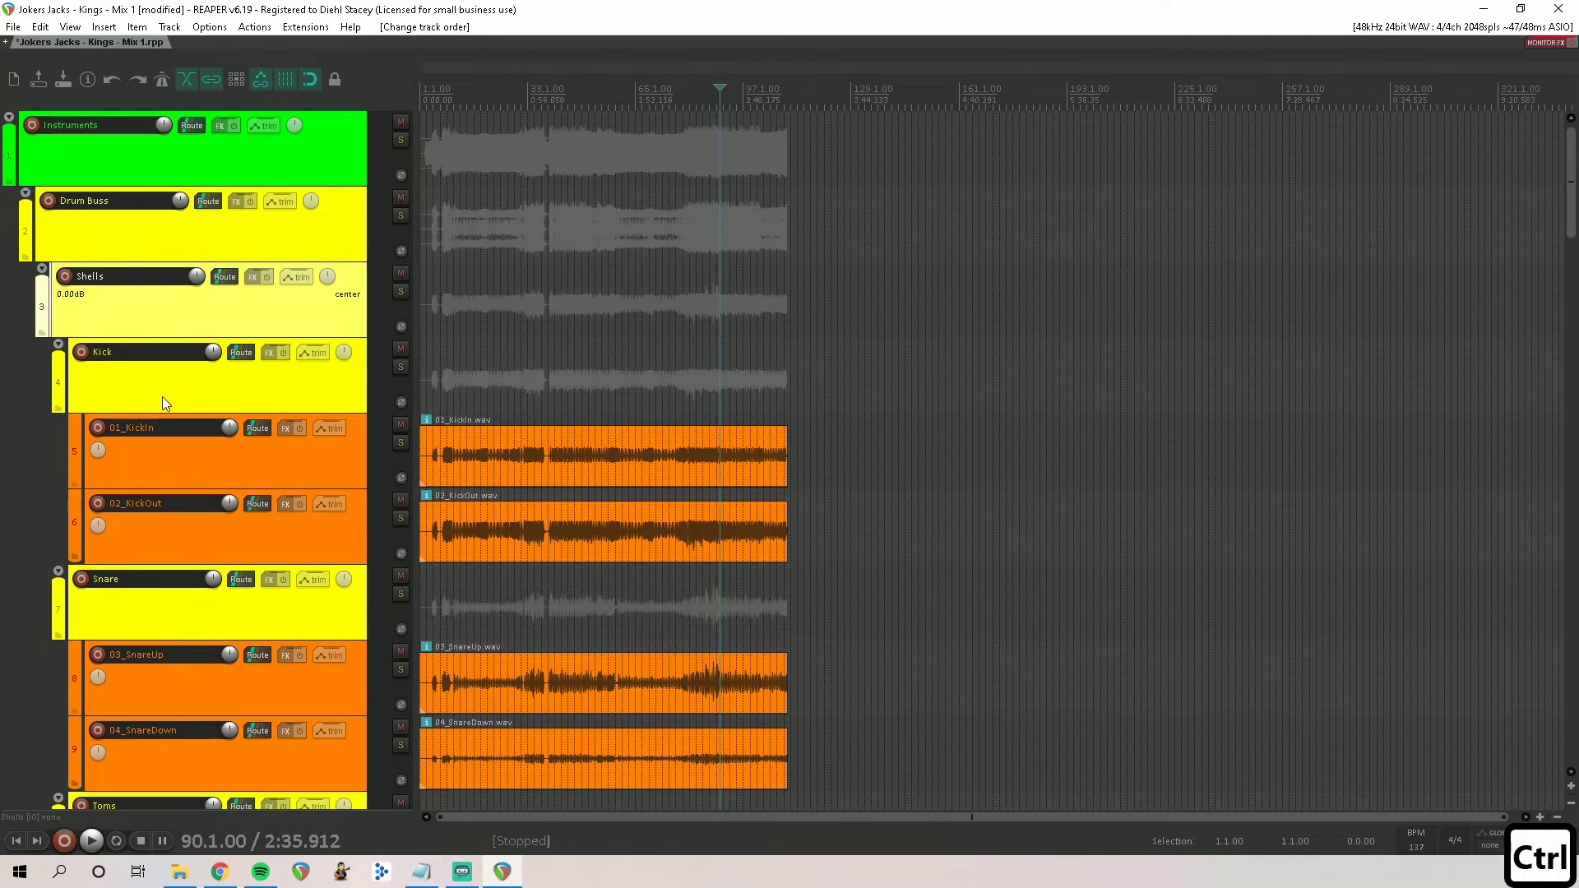
Step: Save the project
key("ctrl+s")
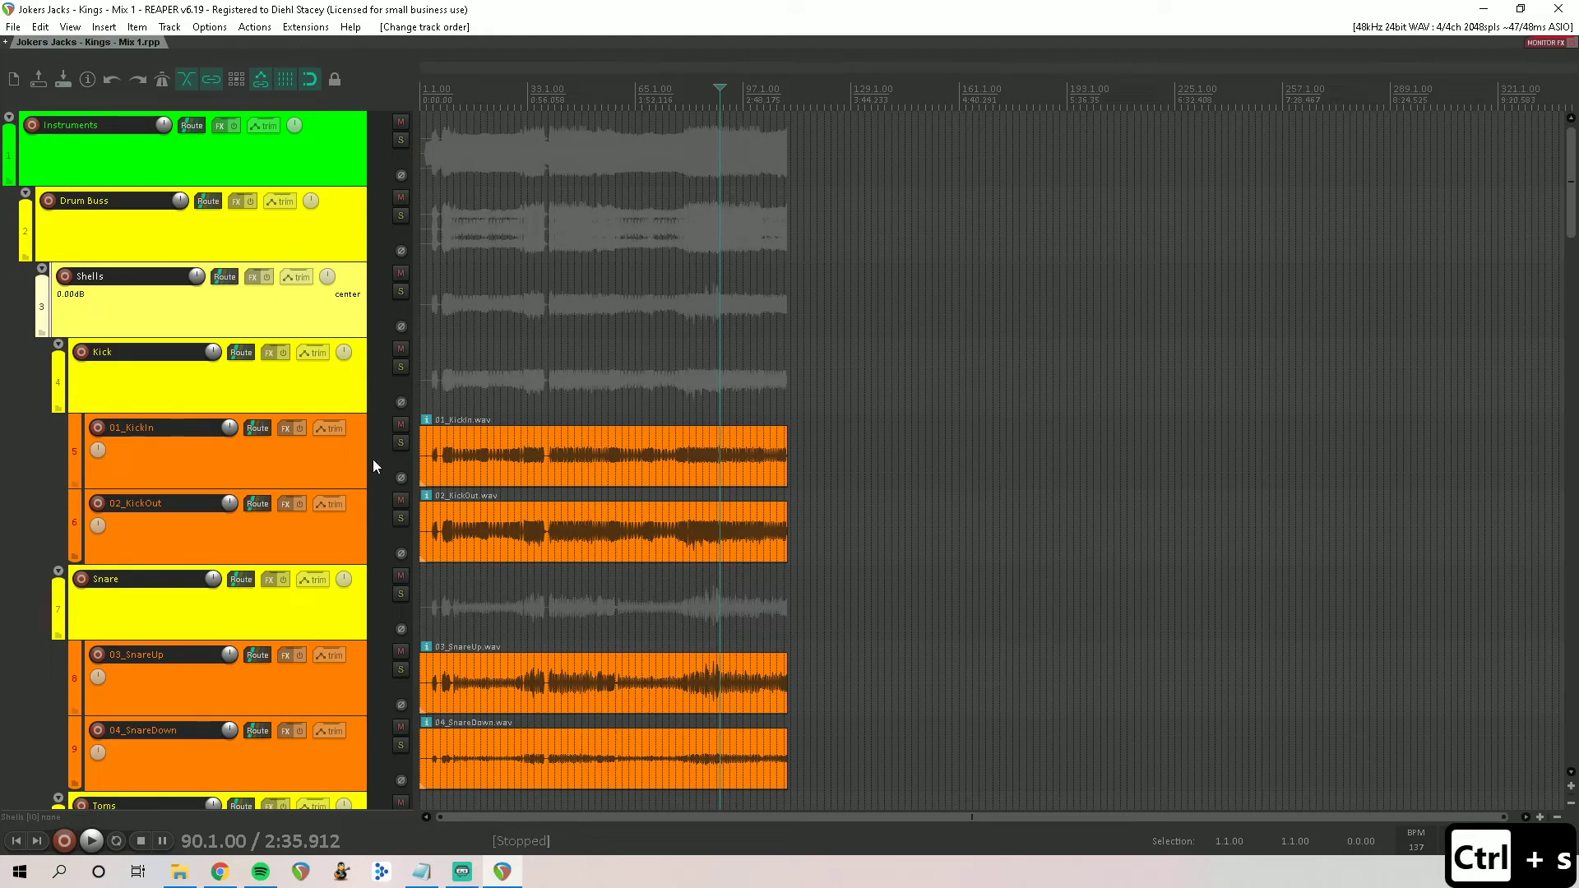
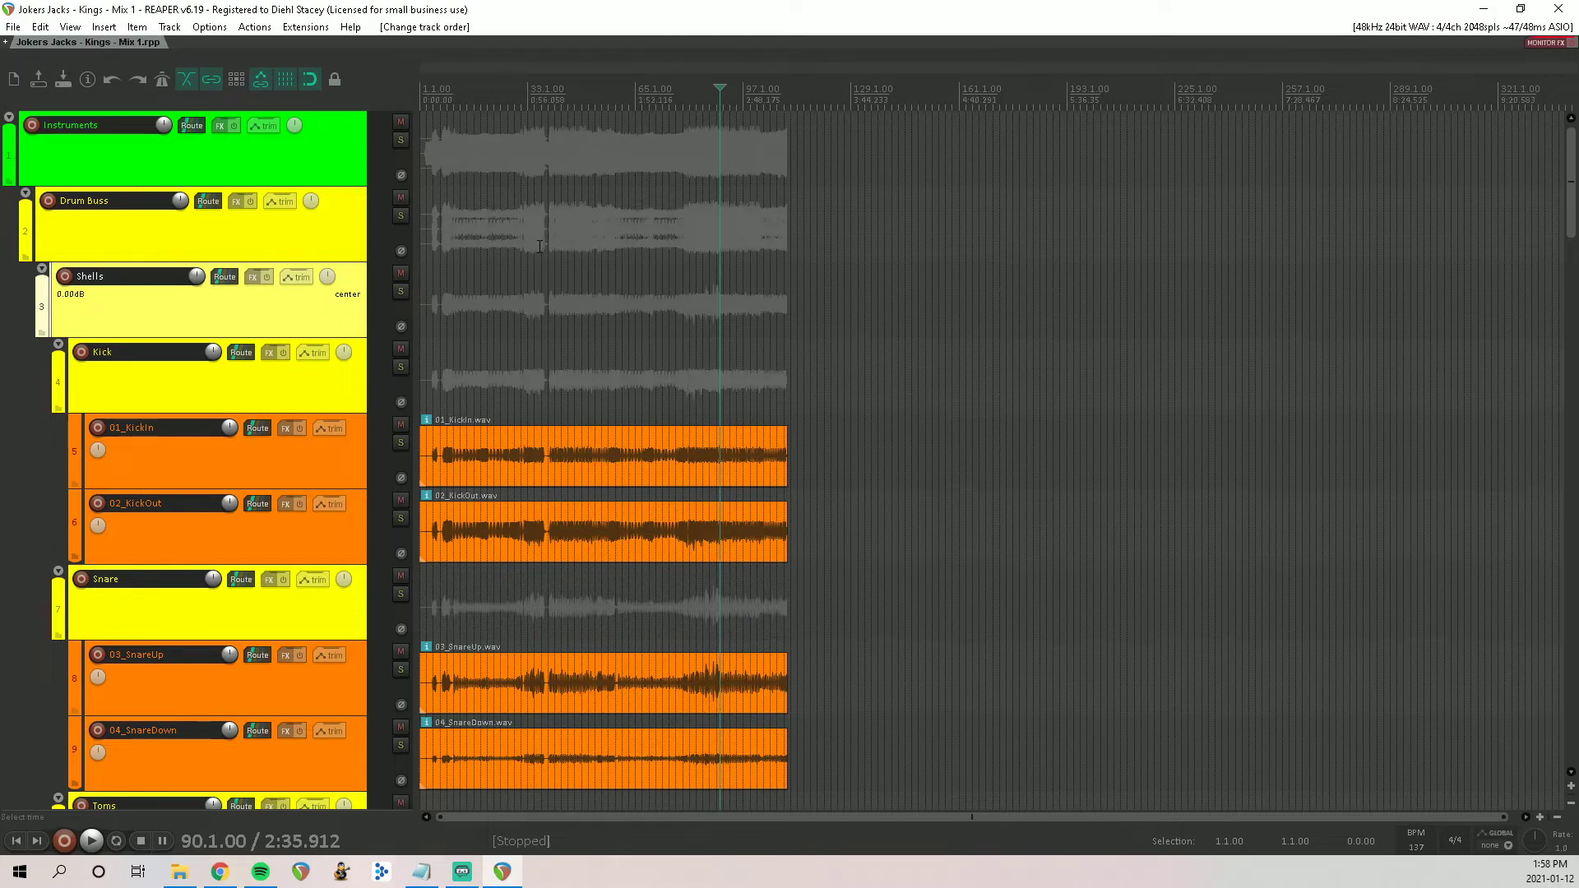
Step: Compact the Instruments folder's child tracks to review the VOCAL OUT and Backing VOX folders, and restore them to full size
left_click(10, 119)
left_click(10, 119)
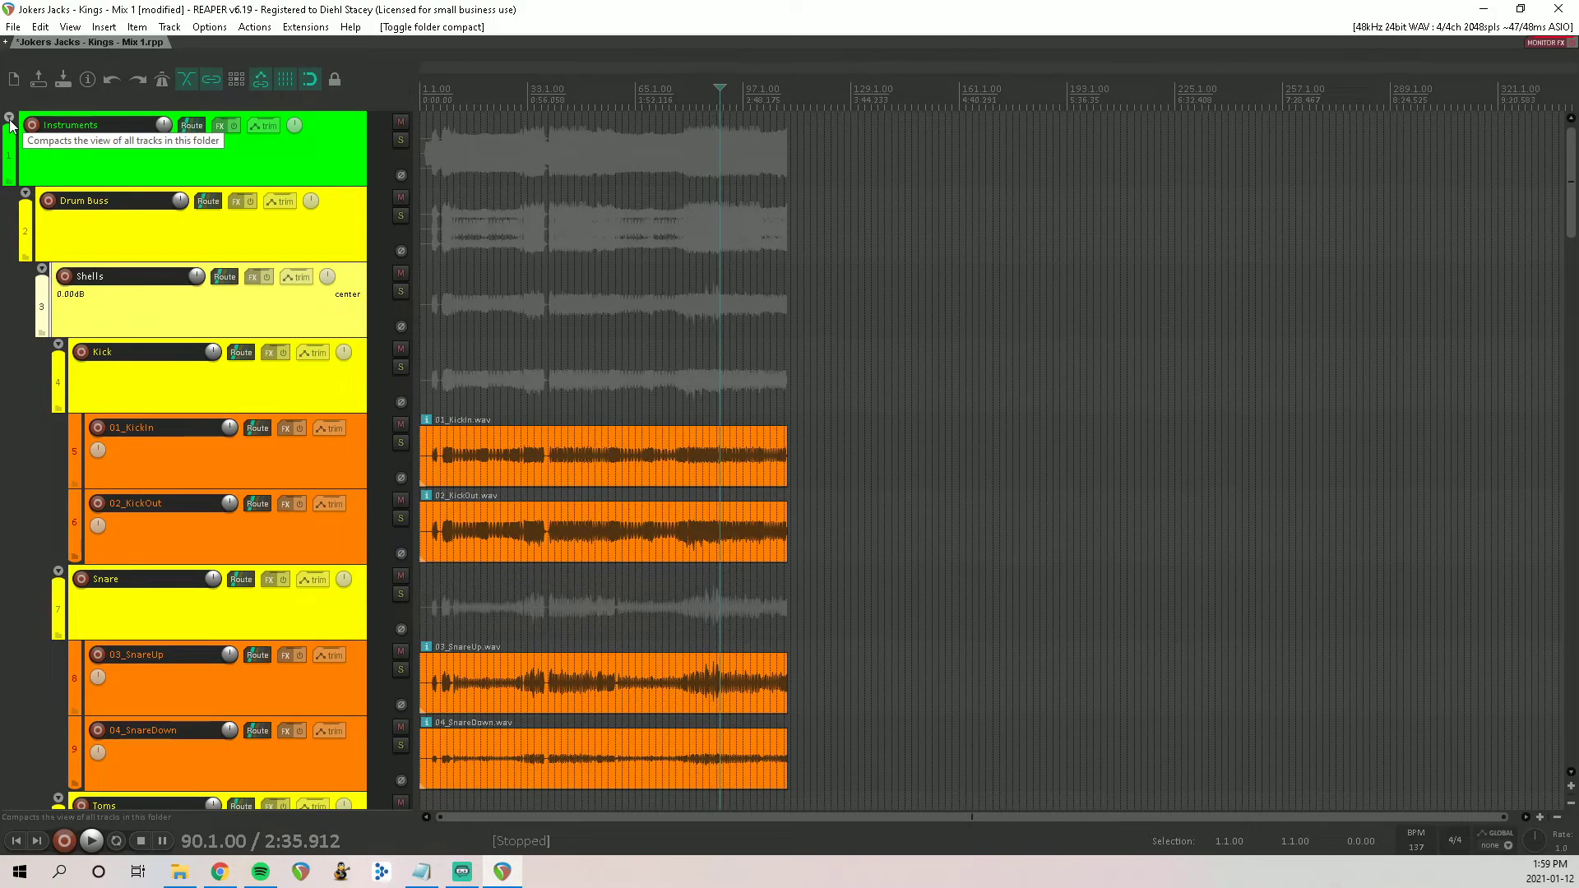
left_click(10, 119)
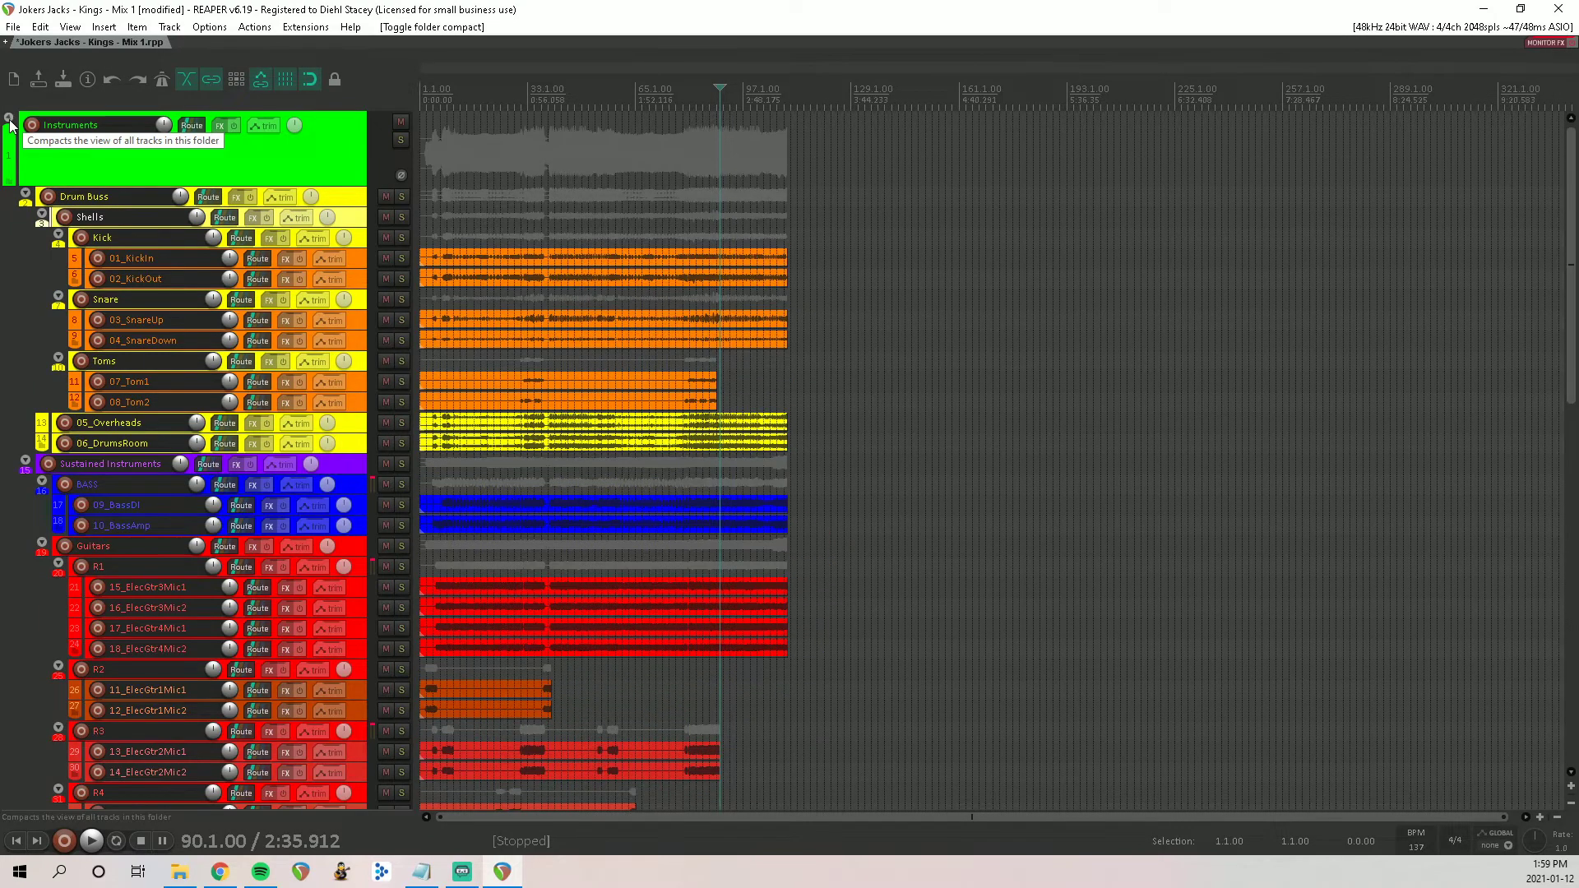
left_click(10, 119)
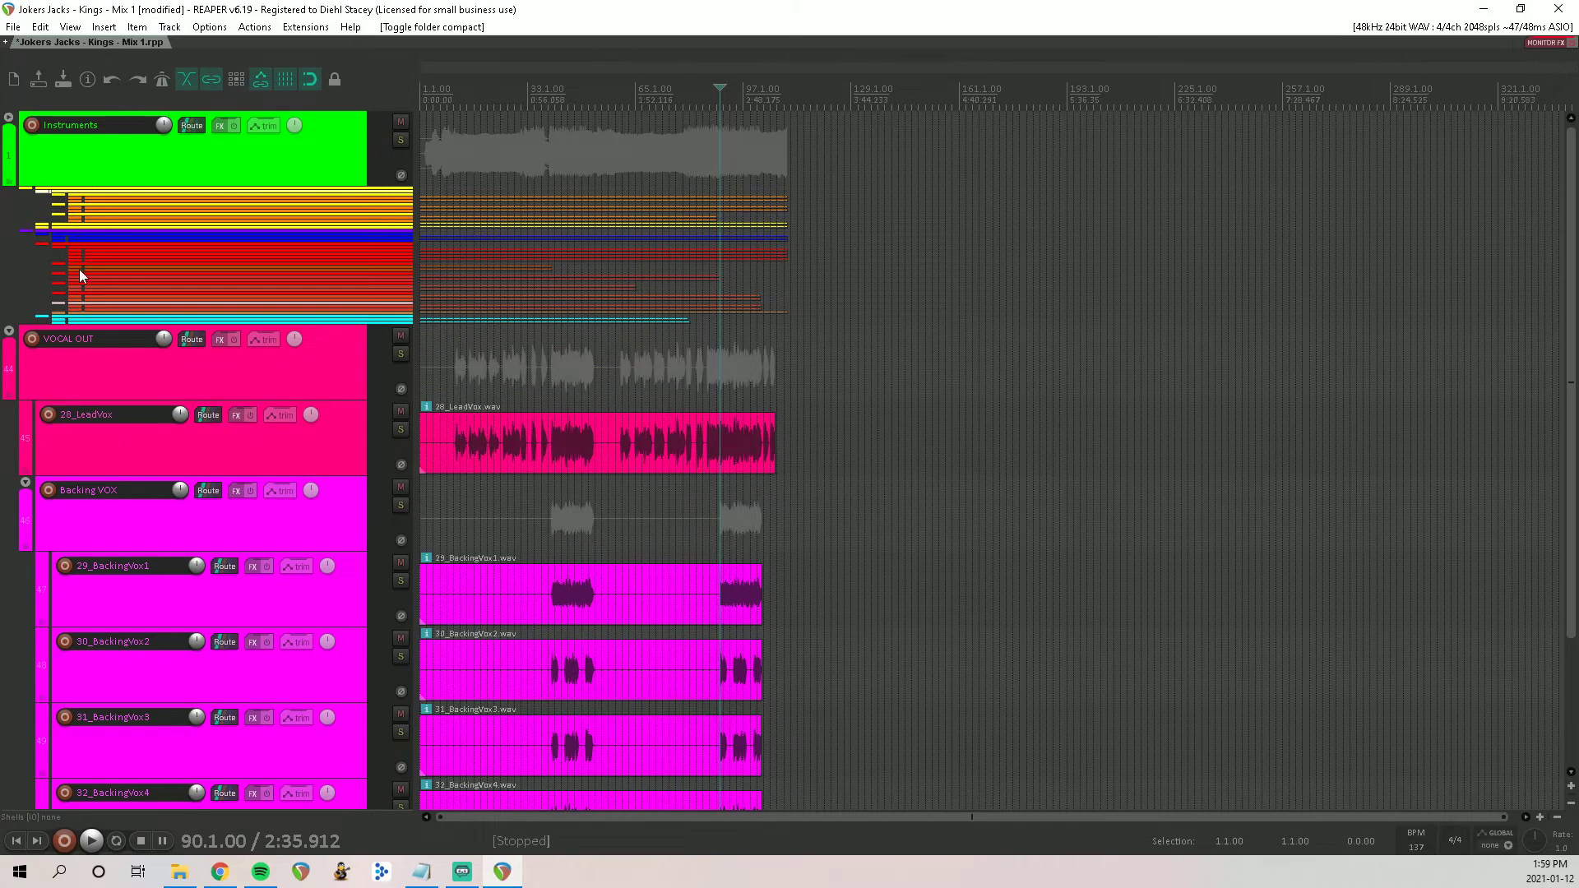
scroll(121, 370, "down", 3)
scroll(121, 371, "up", 3)
scroll(272, 386, "down", 3)
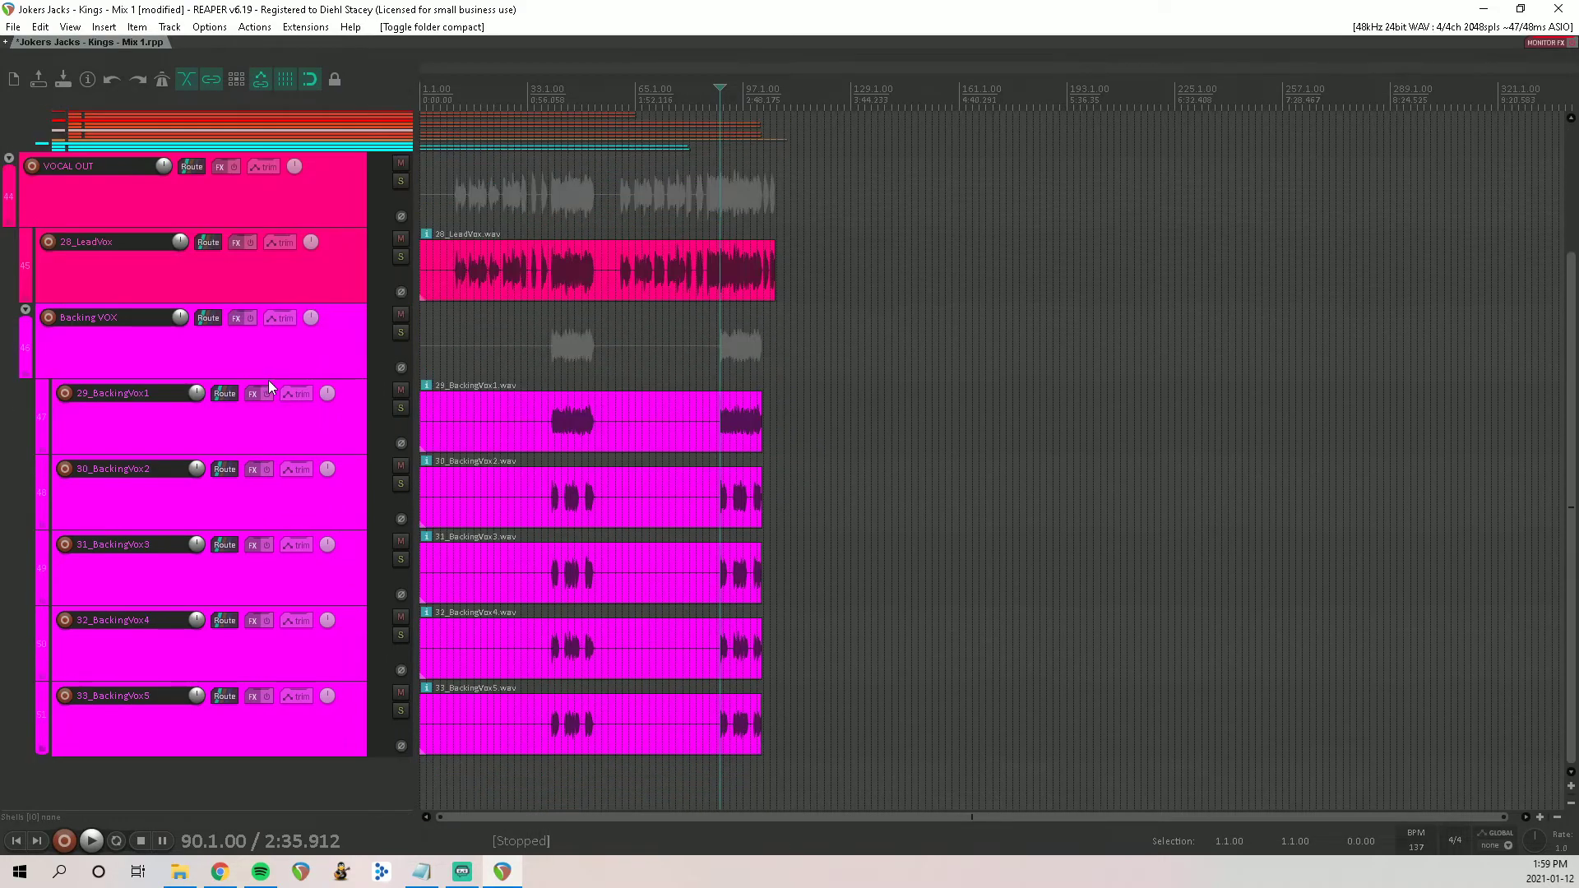
scroll(268, 380, "up", 3)
scroll(265, 380, "down", 3)
scroll(263, 384, "up", 2)
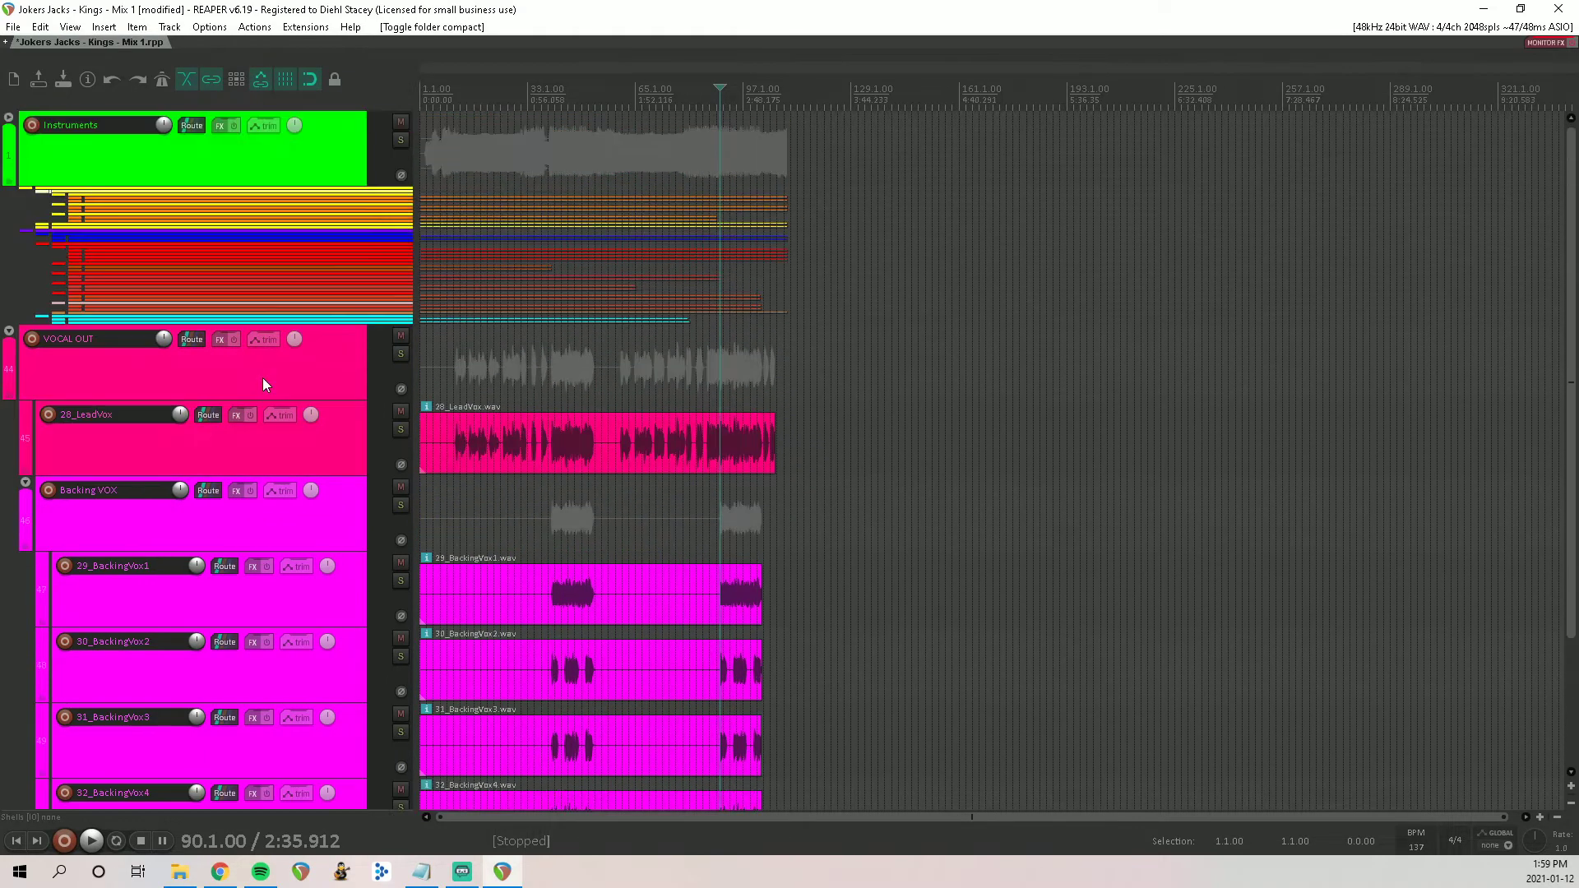
left_click(9, 118)
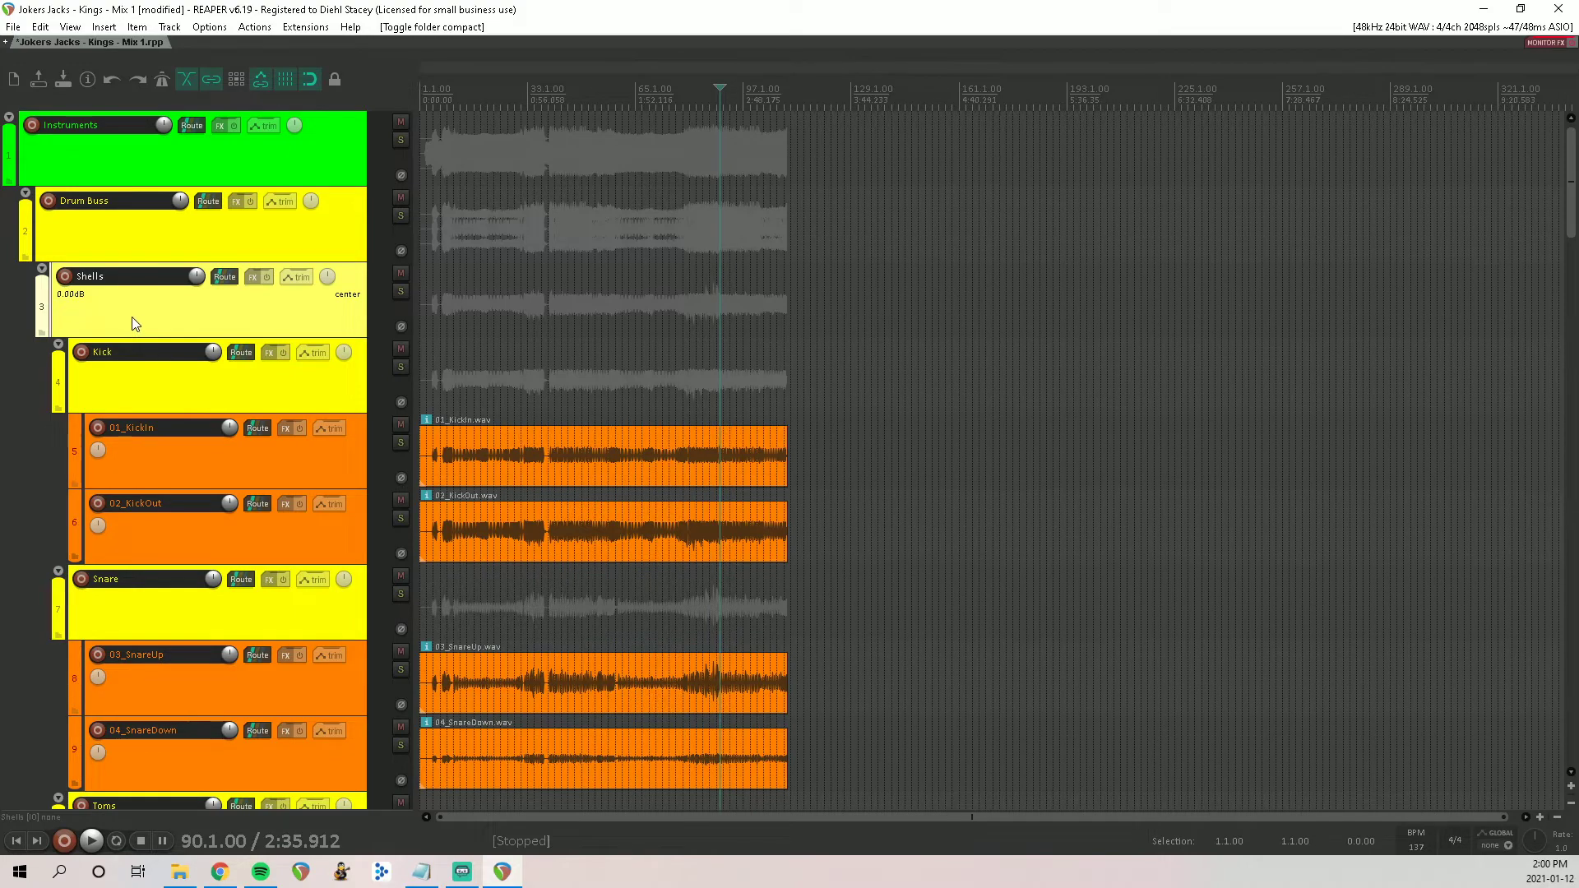
Step: Insert a new track directly below Shells, inside its folder, and name it PCOMP
key("ctrl+t")
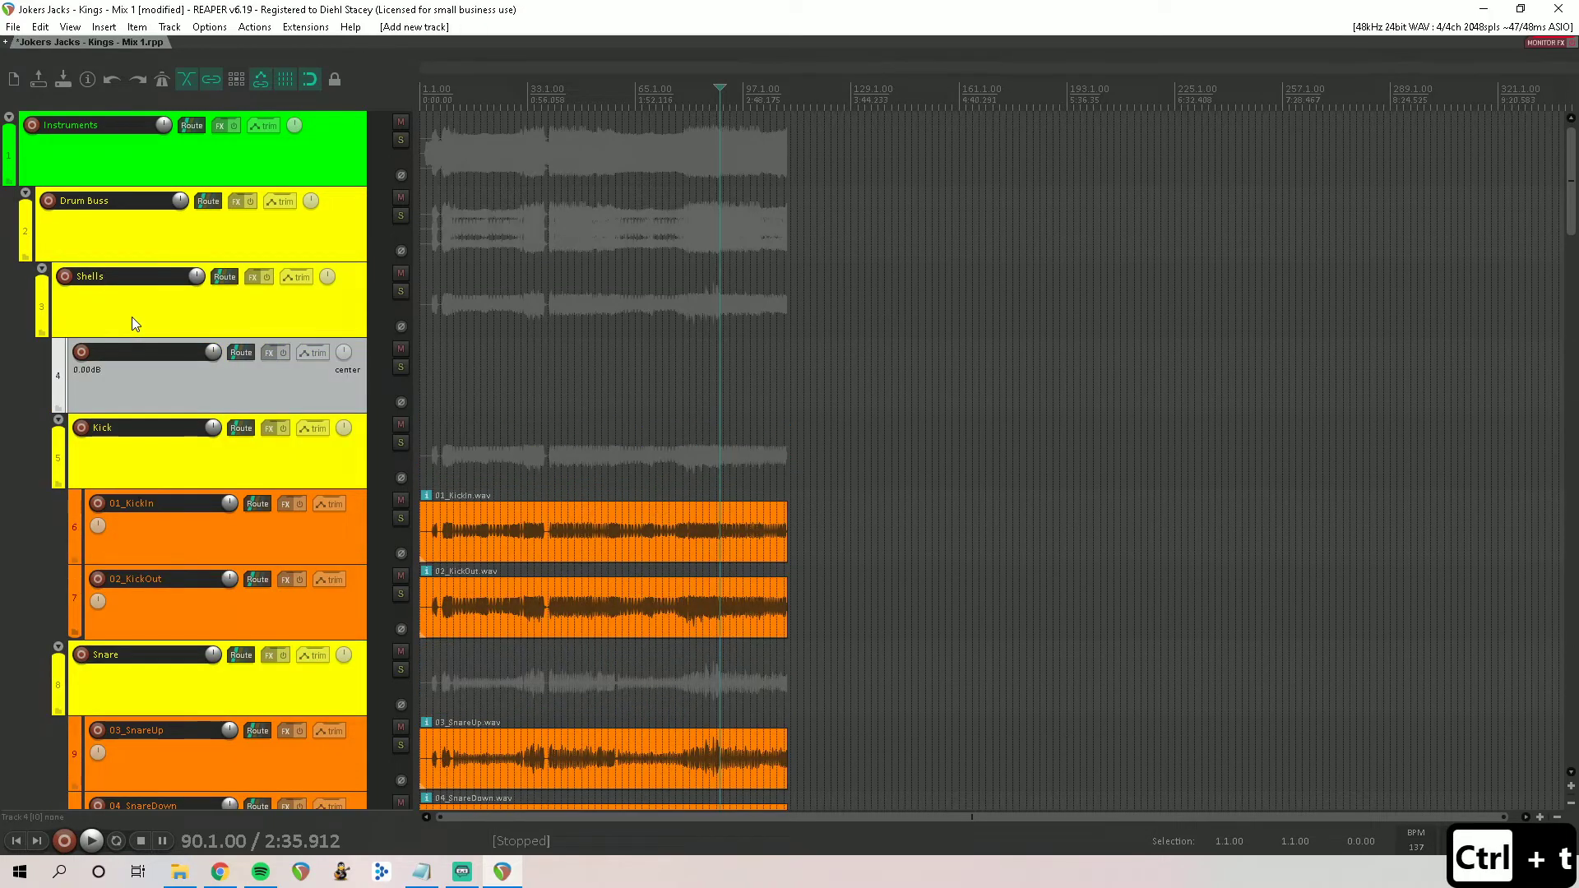
double_click(152, 355)
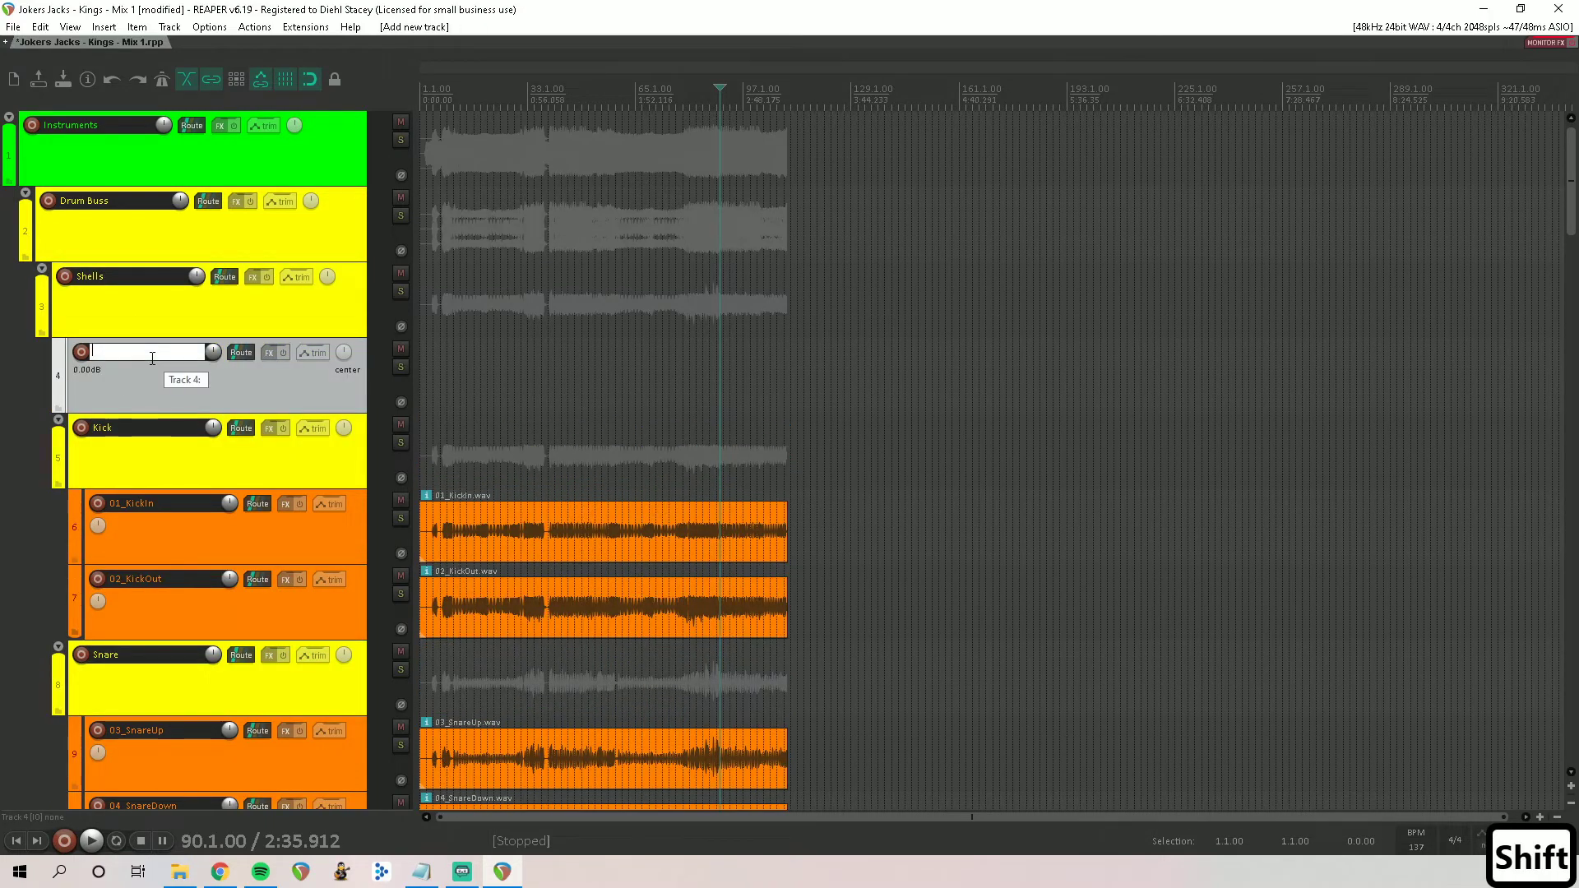
type("PCOM")
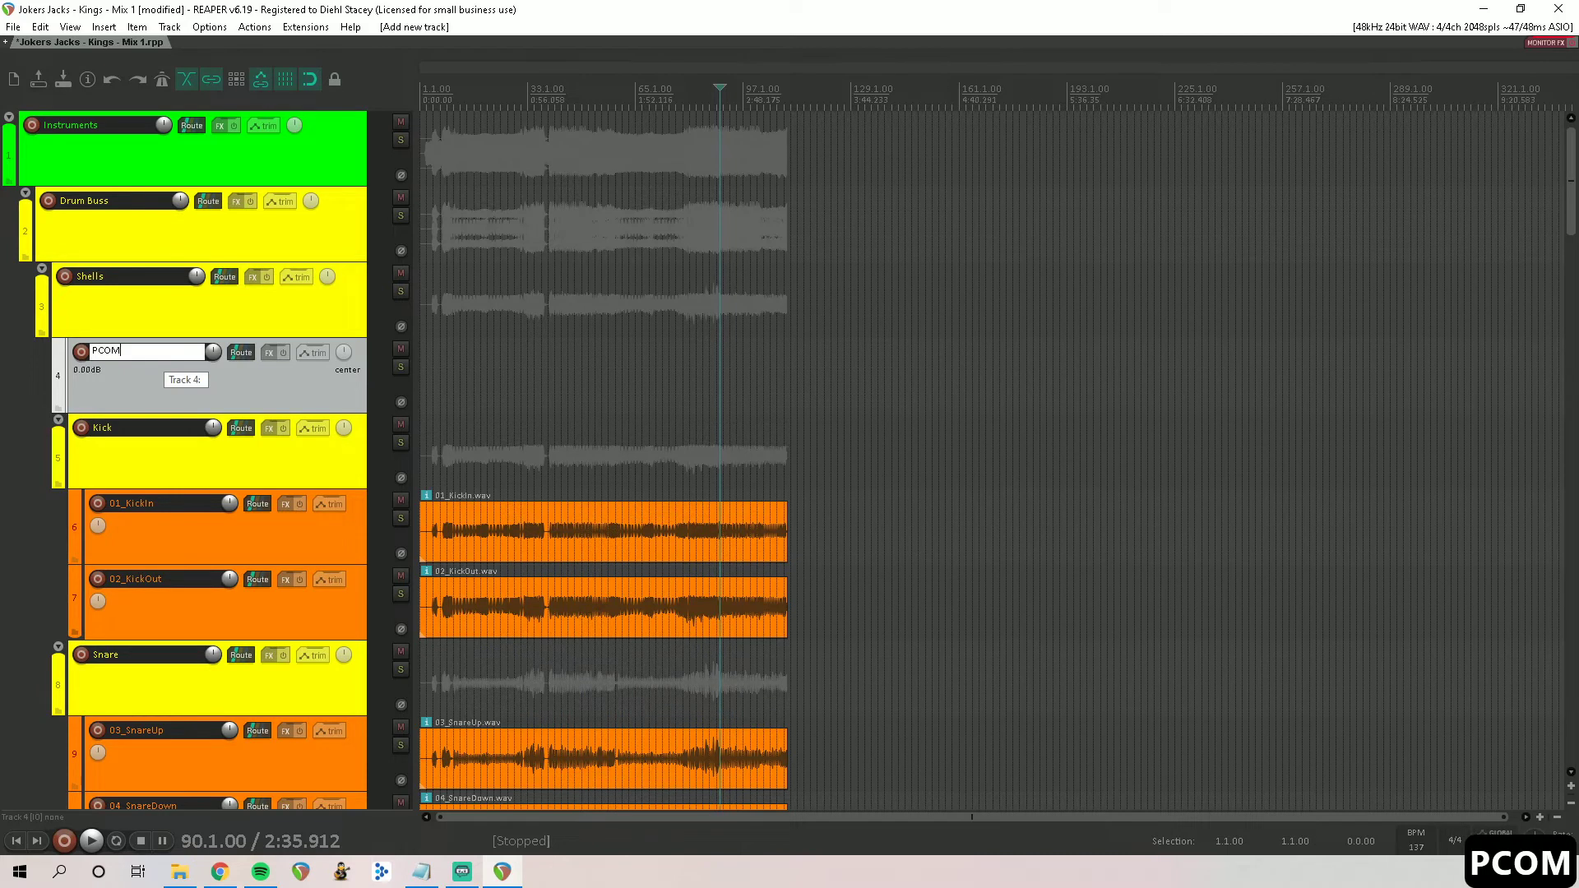
type("P")
key("Return")
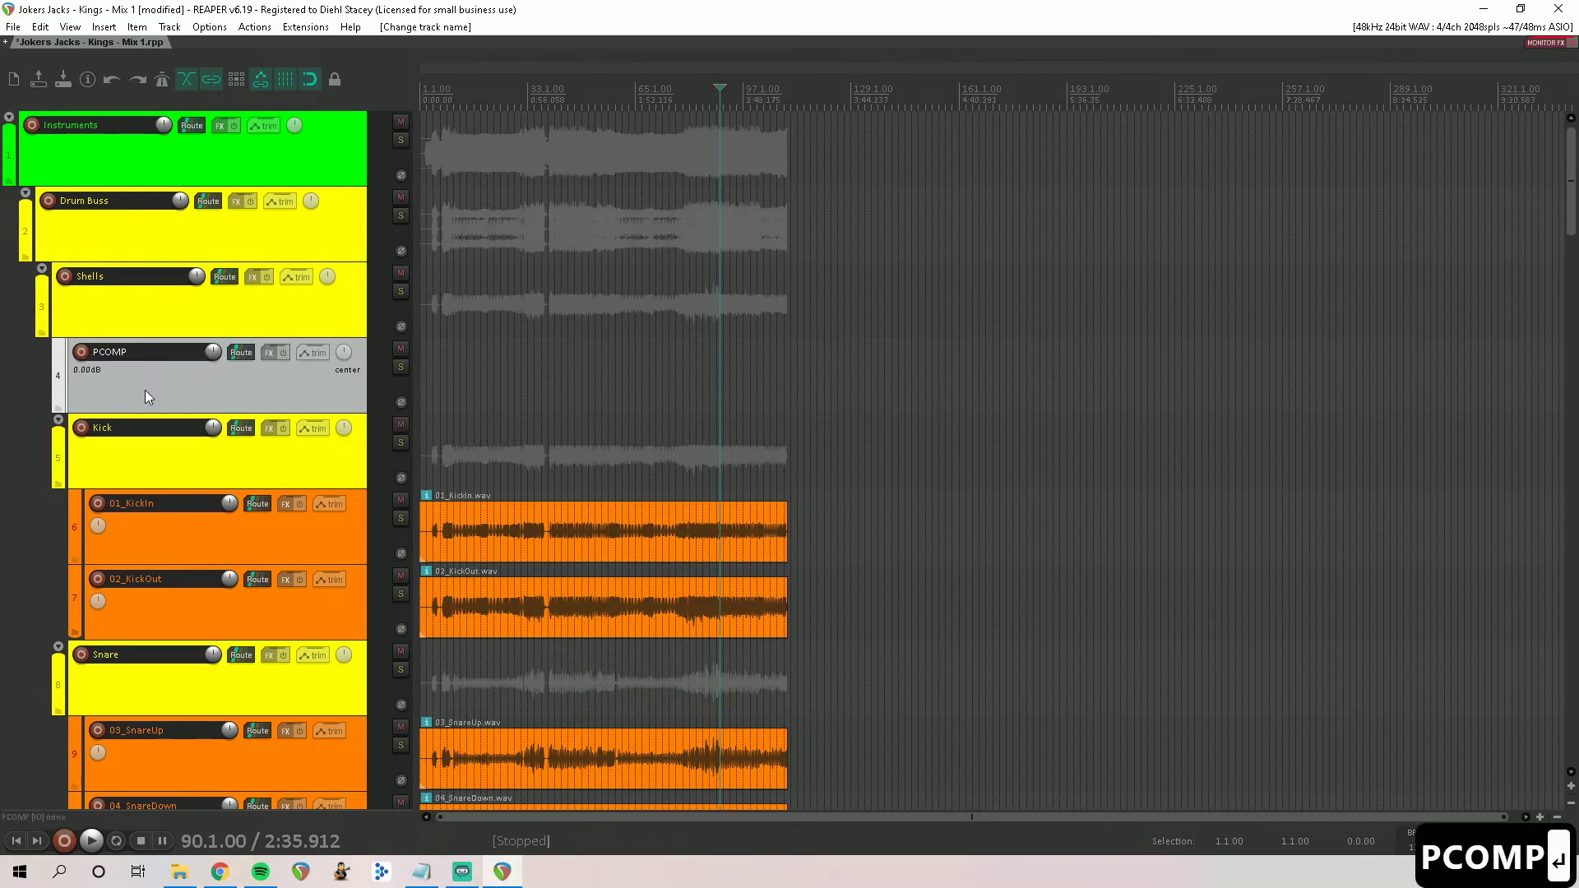
Step: Color the PCOMP track bright blue using a custom track color
right_click(145, 390)
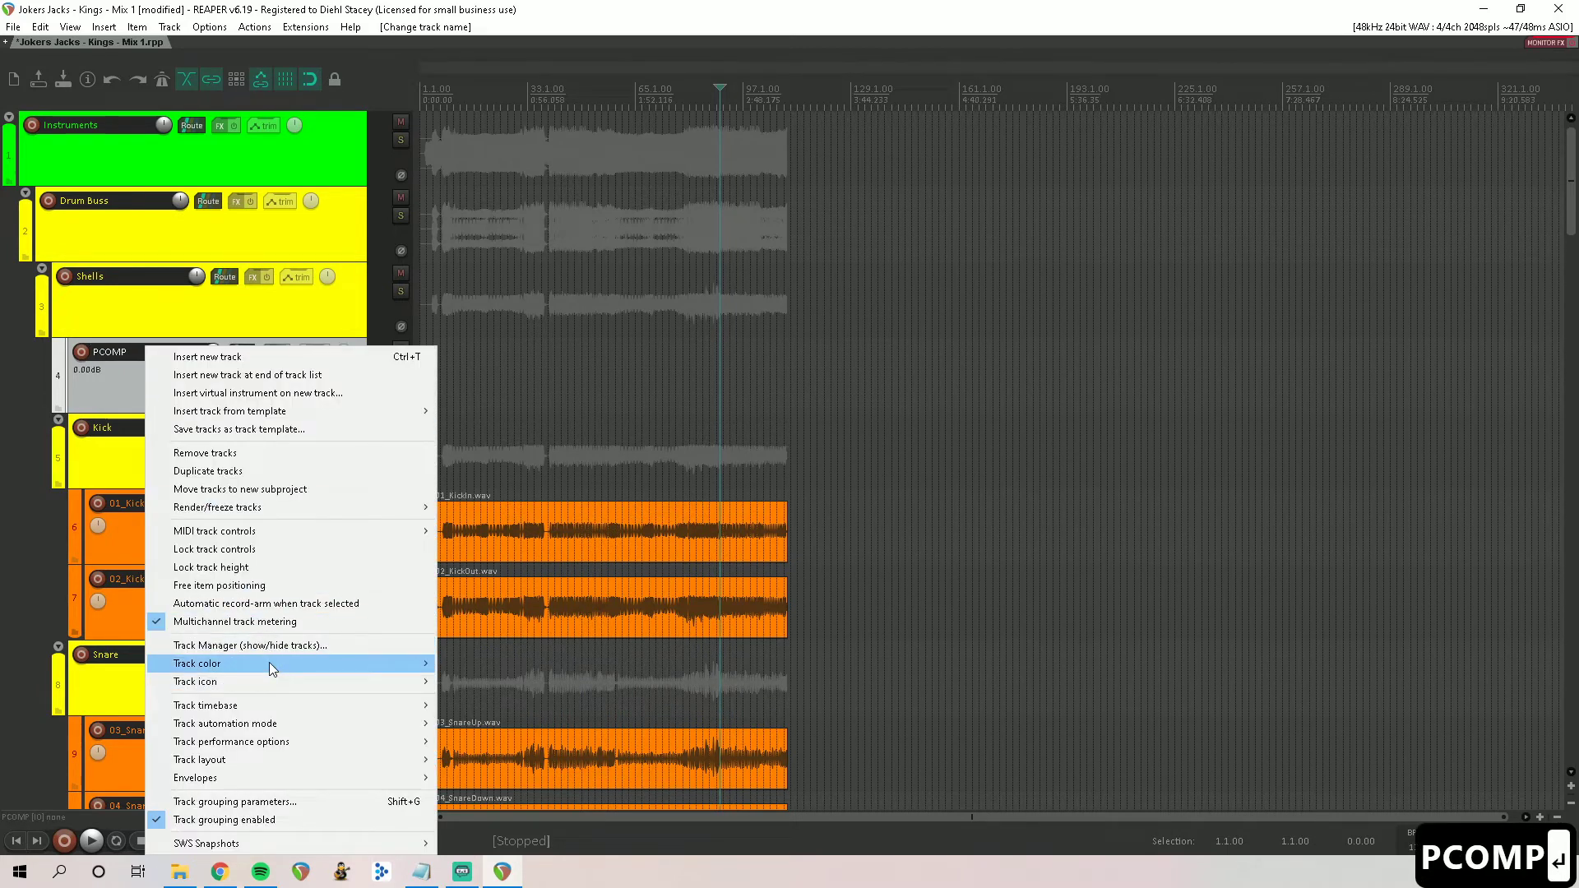
mouse_move(269, 663)
left_click(543, 657)
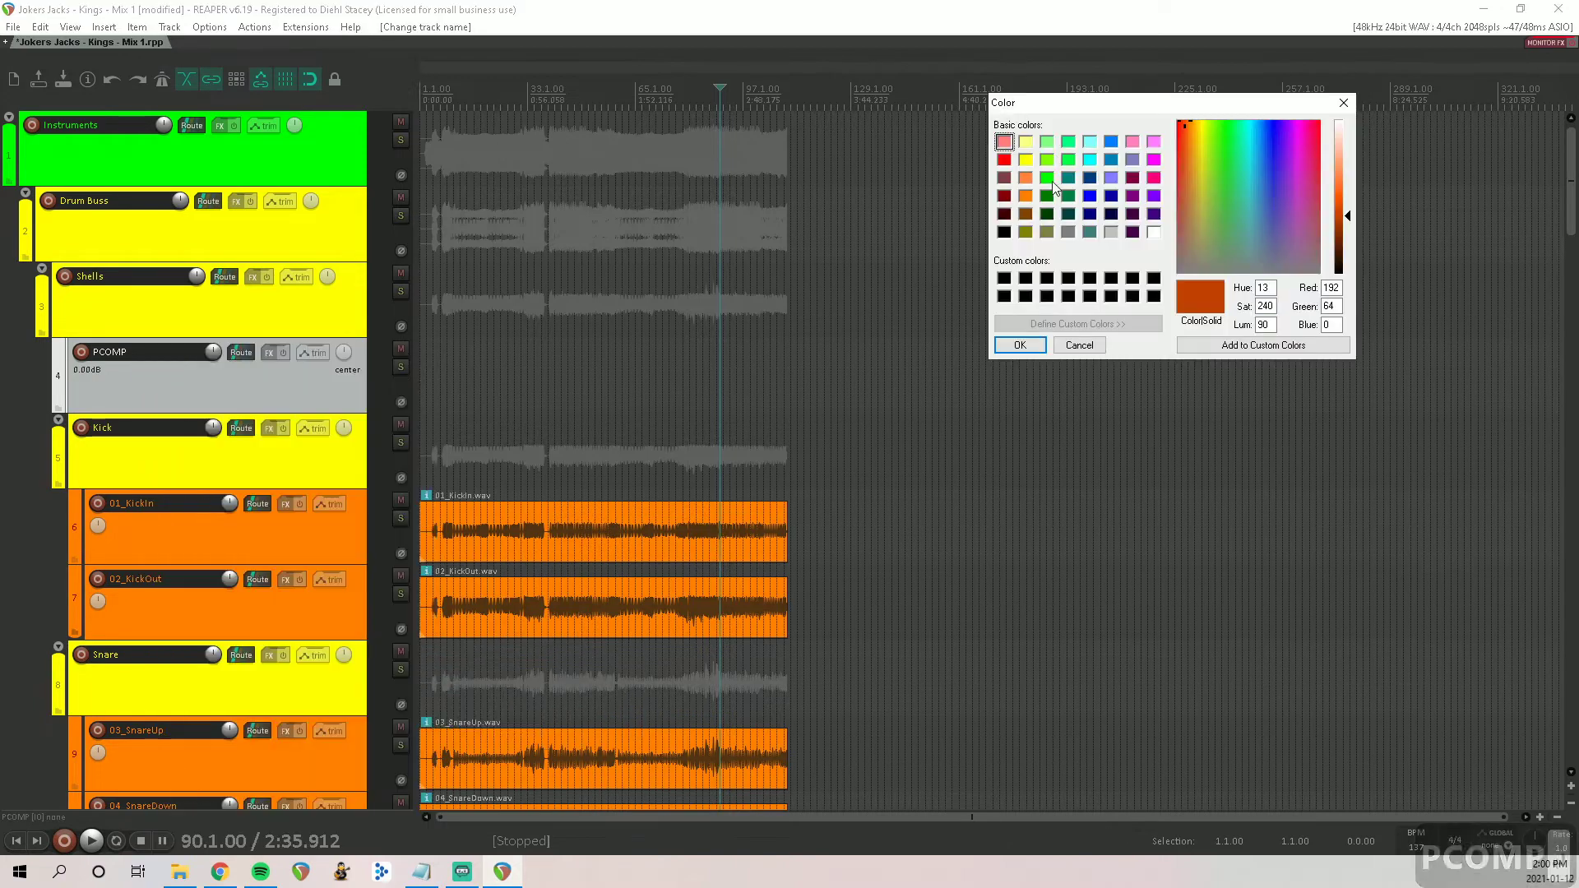
left_click(1110, 145)
left_click(1020, 344)
Step: Insert a new track directly below PCOMP and give it a darker blue custom color
left_click(189, 319)
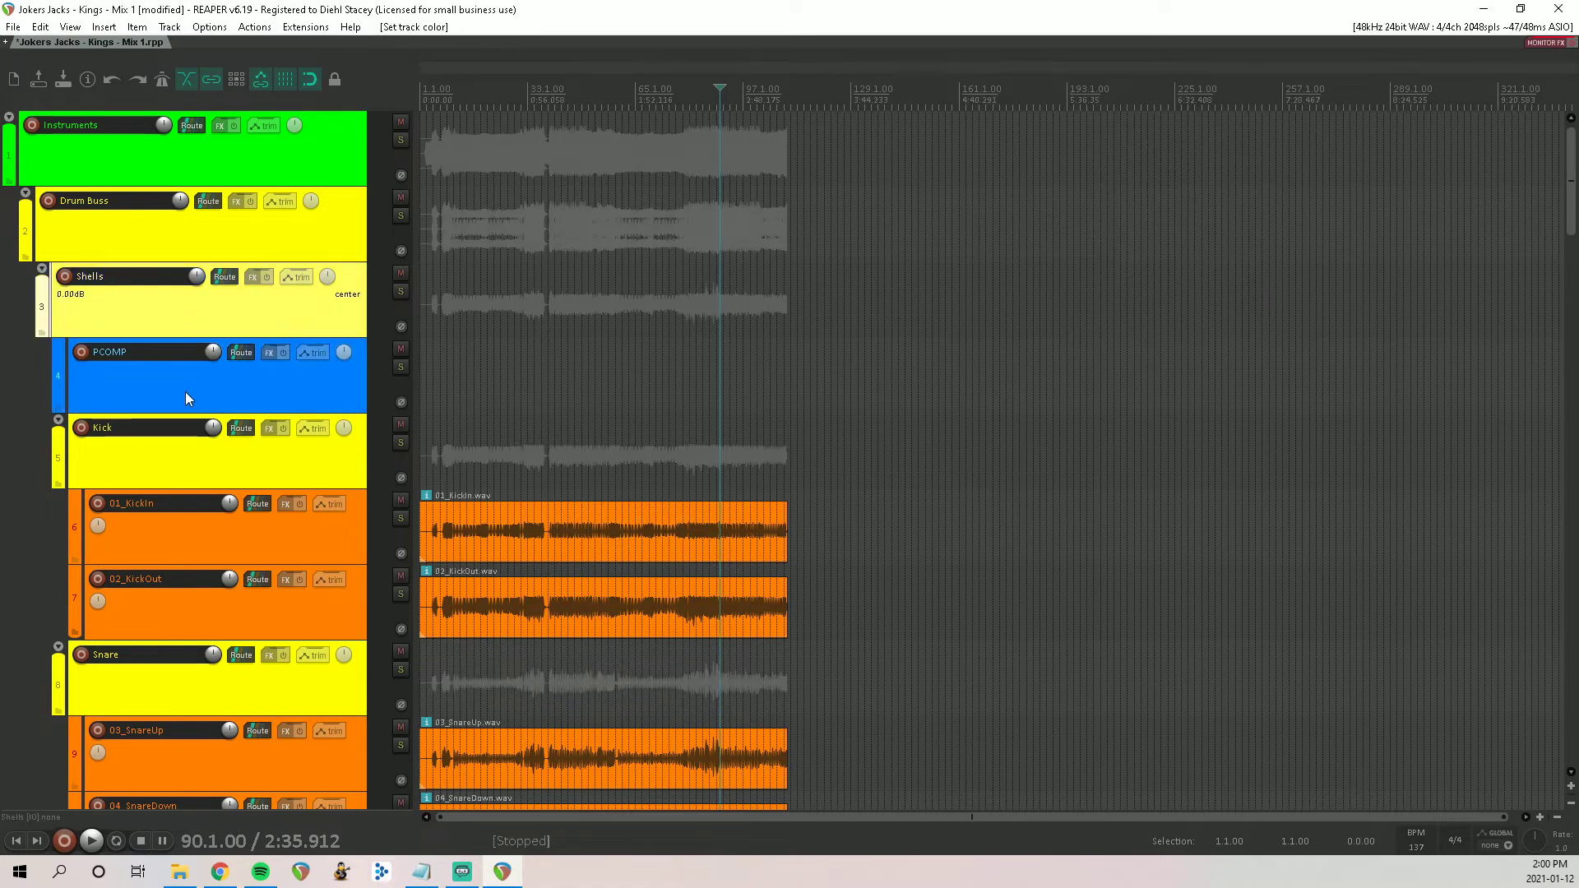
left_click(185, 398)
key("ctrl+t")
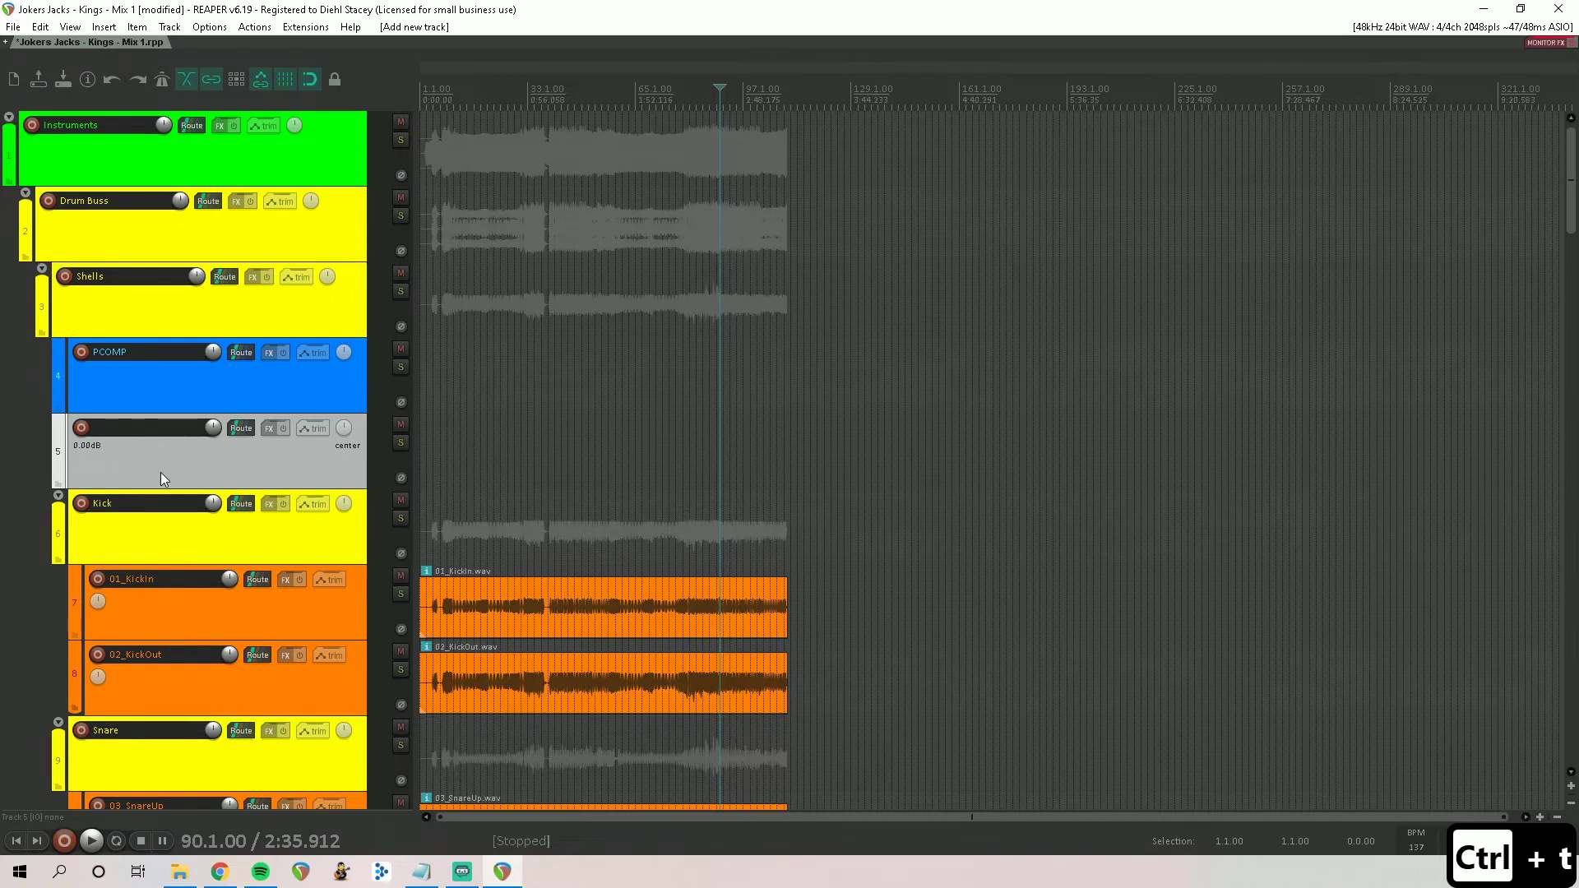
right_click(160, 467)
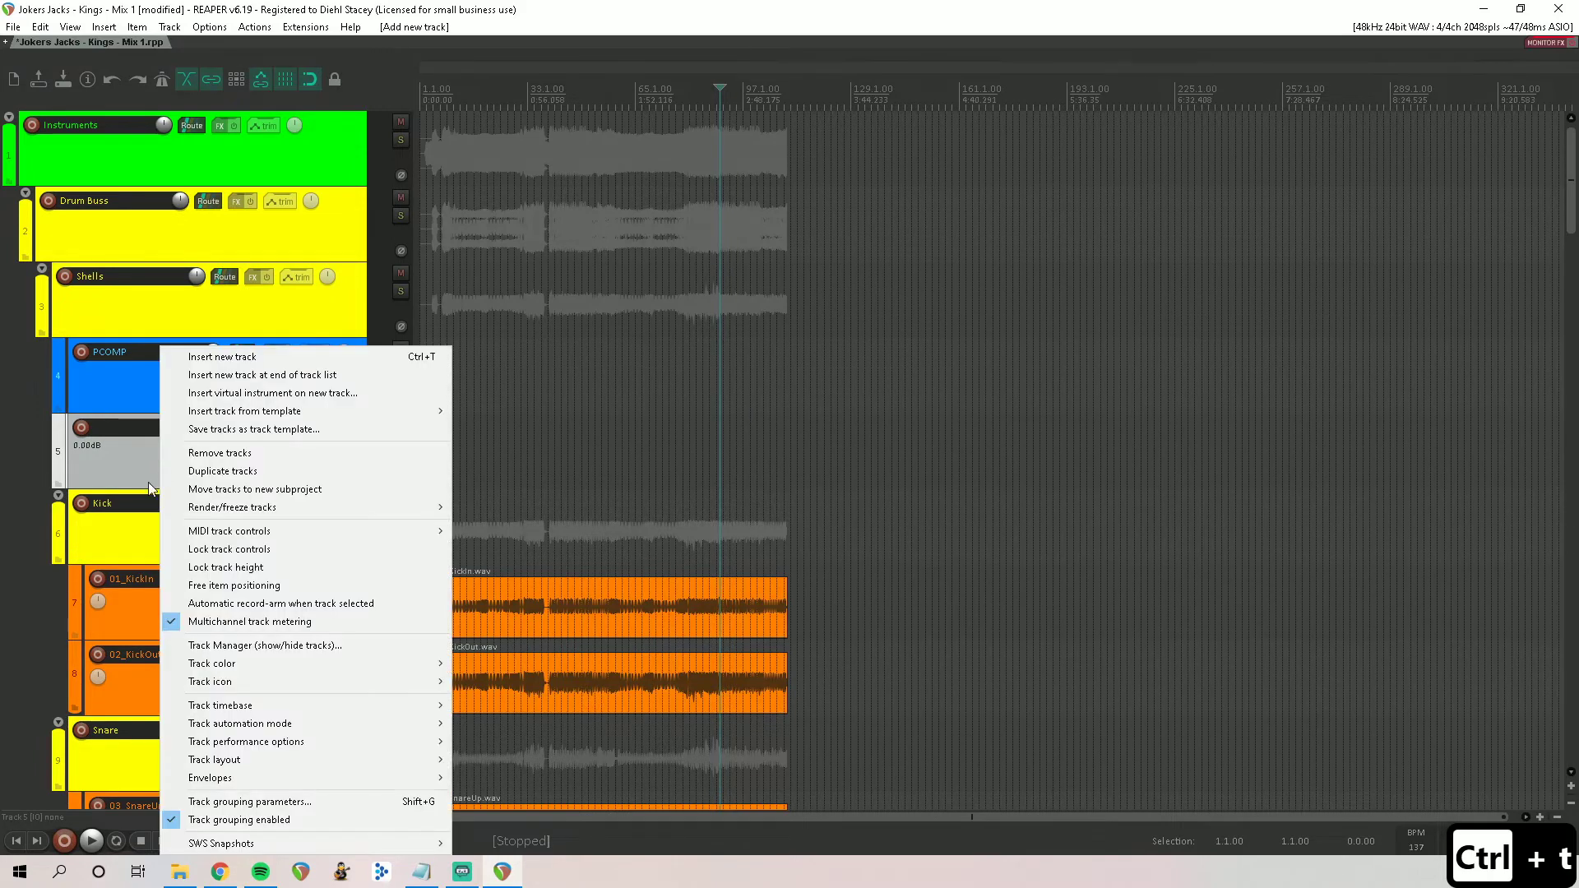
mouse_move(242, 663)
left_click(606, 665)
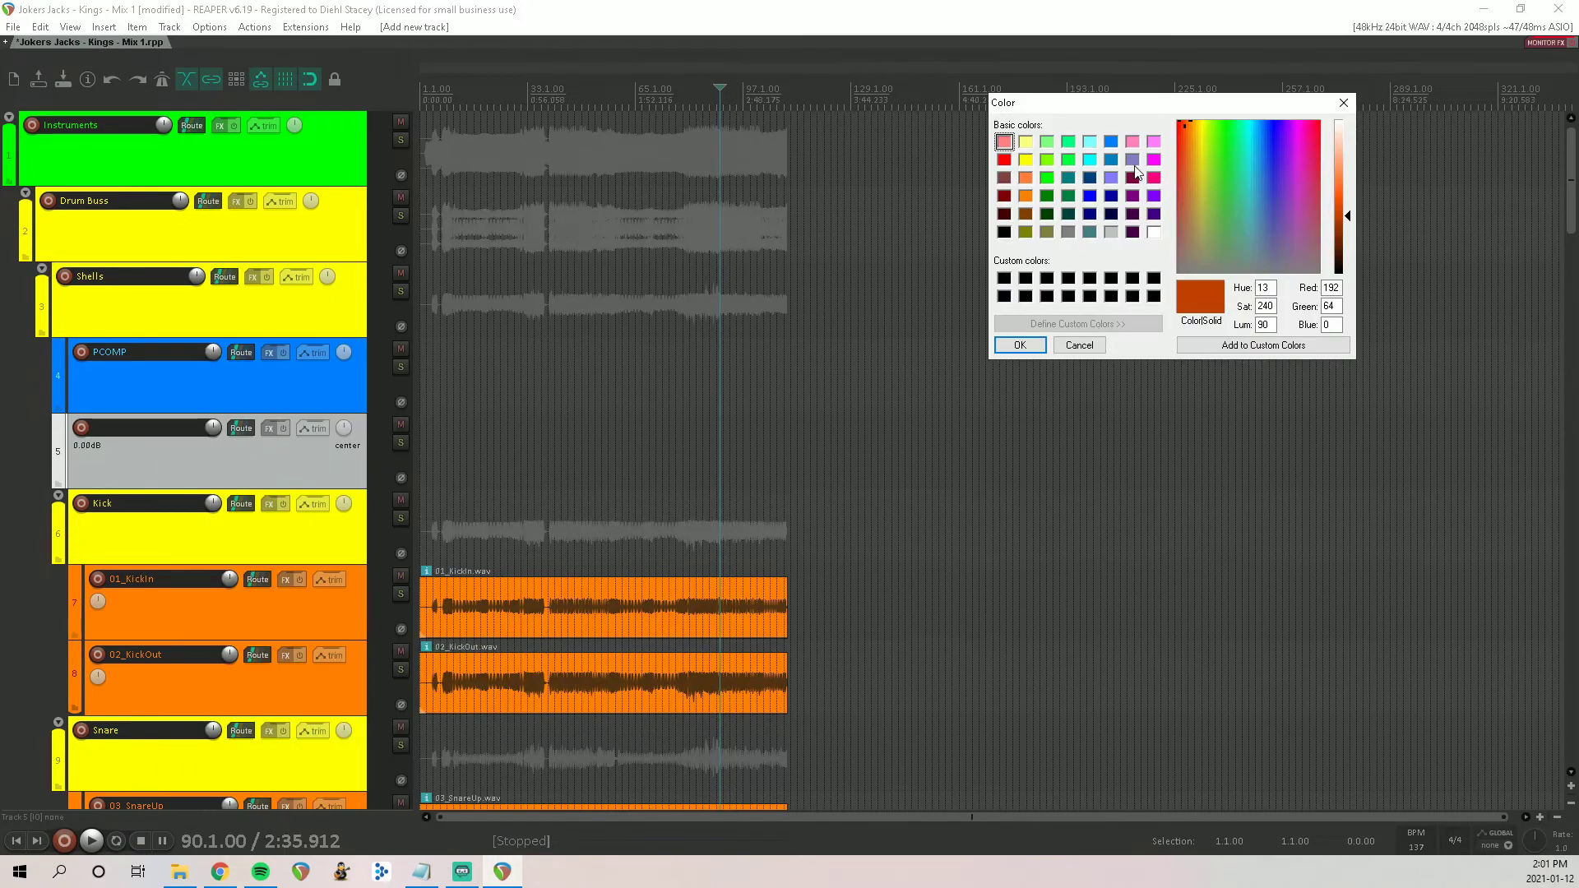
left_click(1110, 159)
left_click(1020, 345)
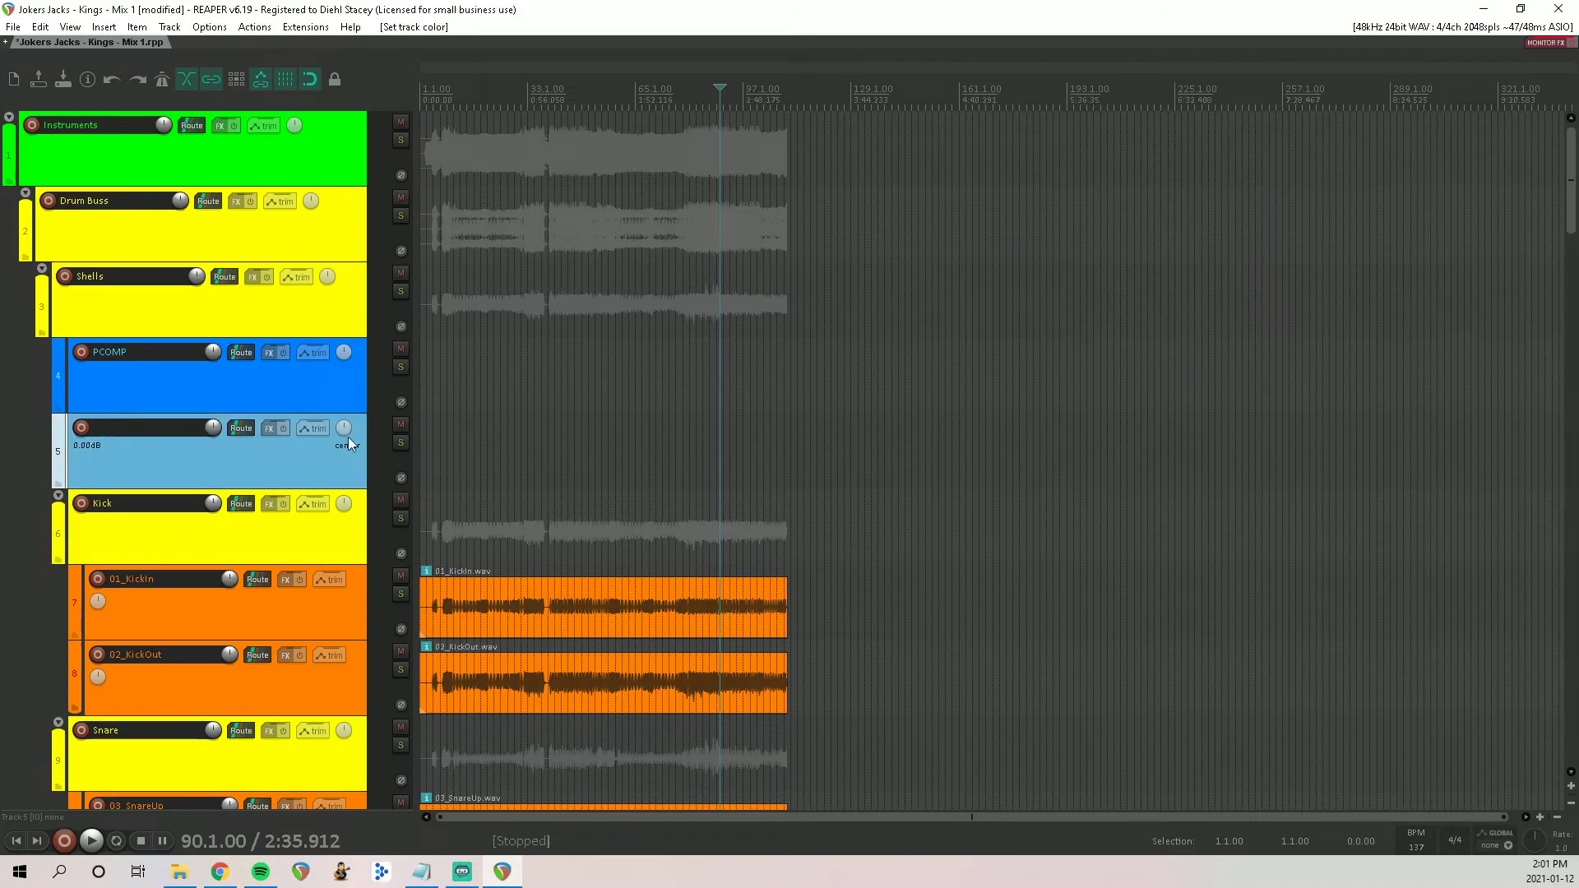
Step: Name the new darker blue track below PCOMP Shell Verb
double_click(129, 427)
key("shift")
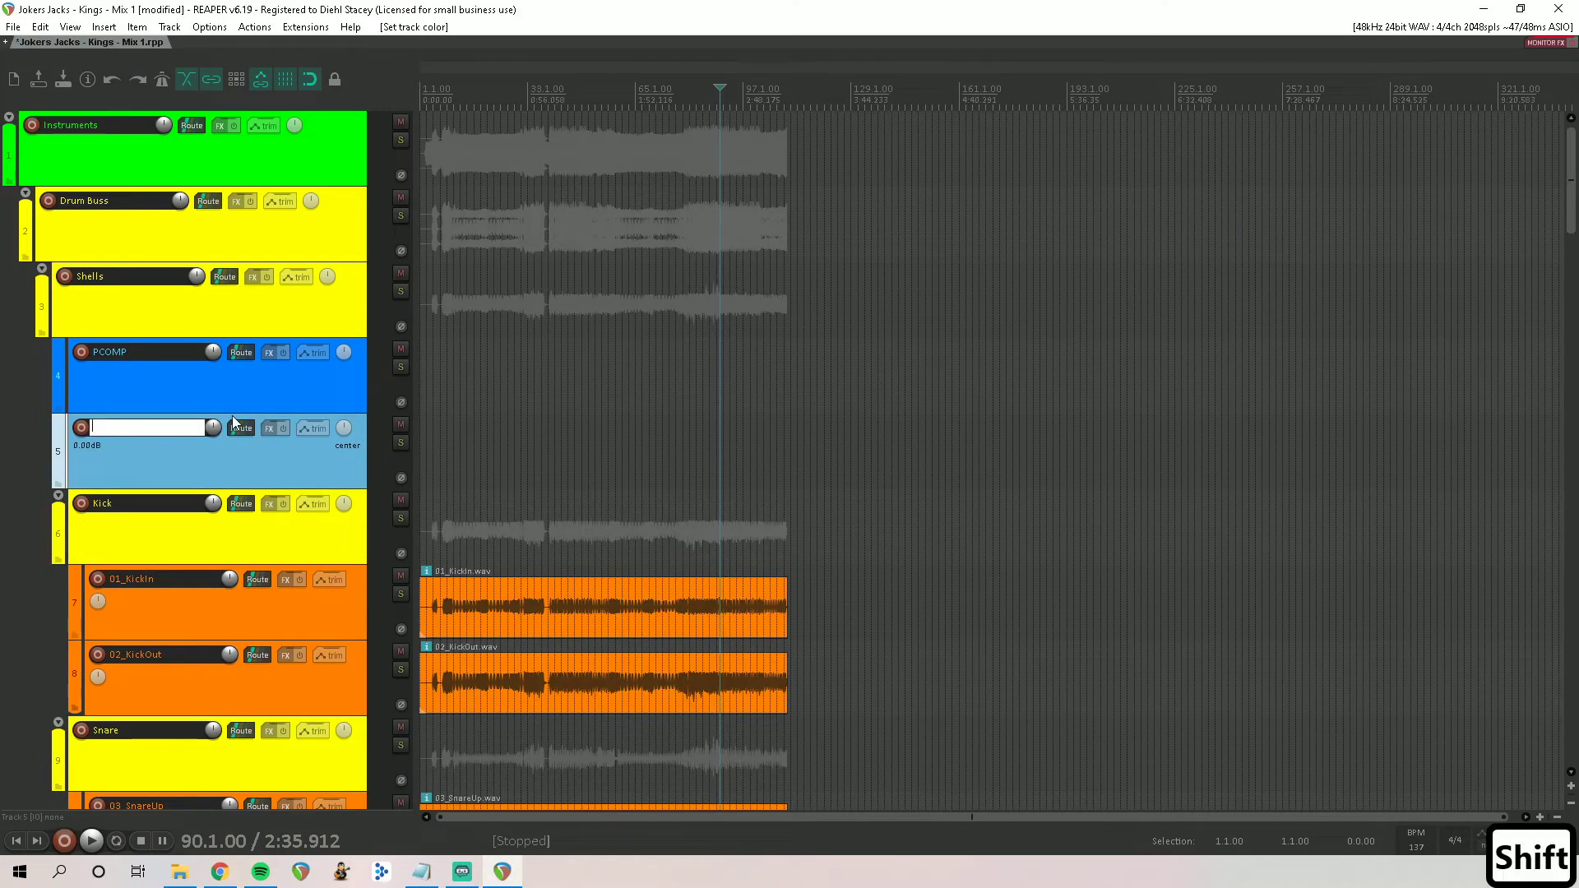
type("SH")
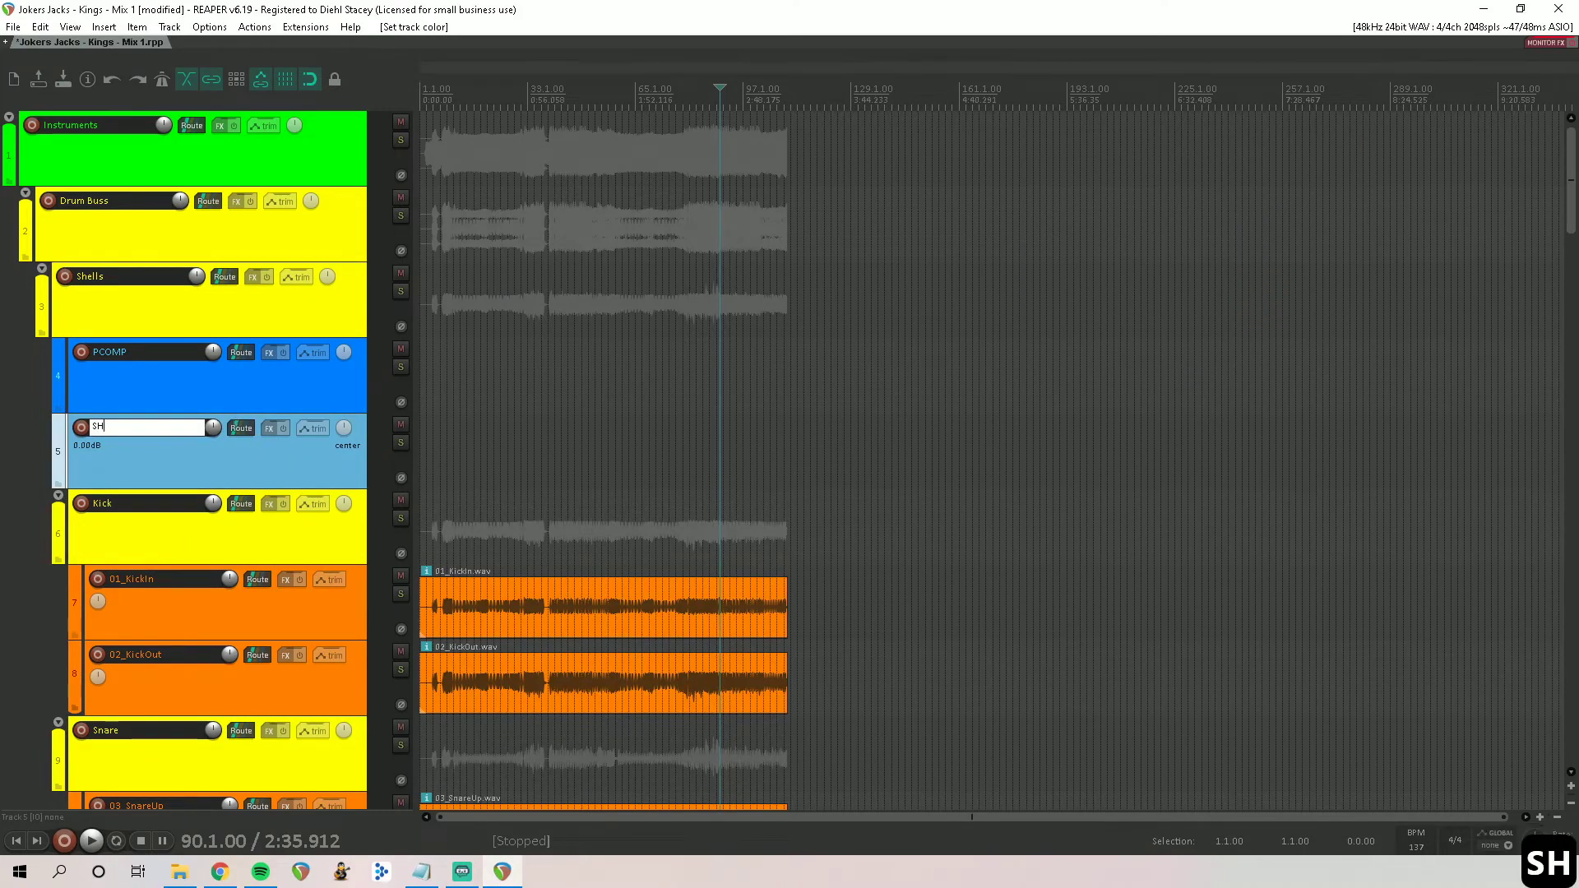
type("e")
key("BackSpace")
key("BackSpace")
type("e;")
key("BackSpace")
key("BackSpace")
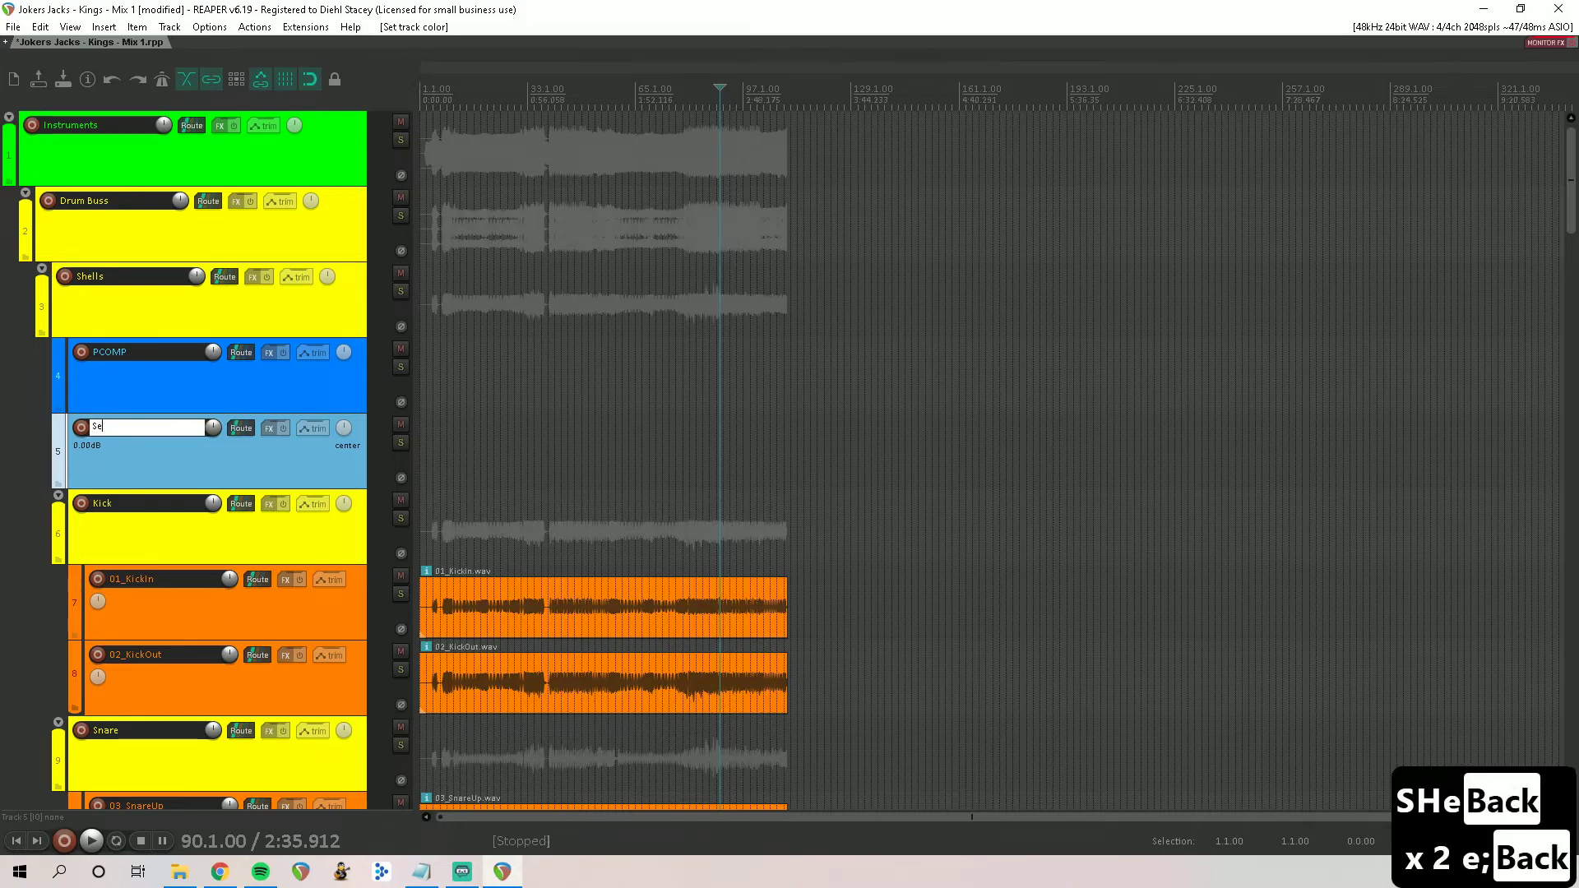
type("e")
key("BackSpace")
type("hell")
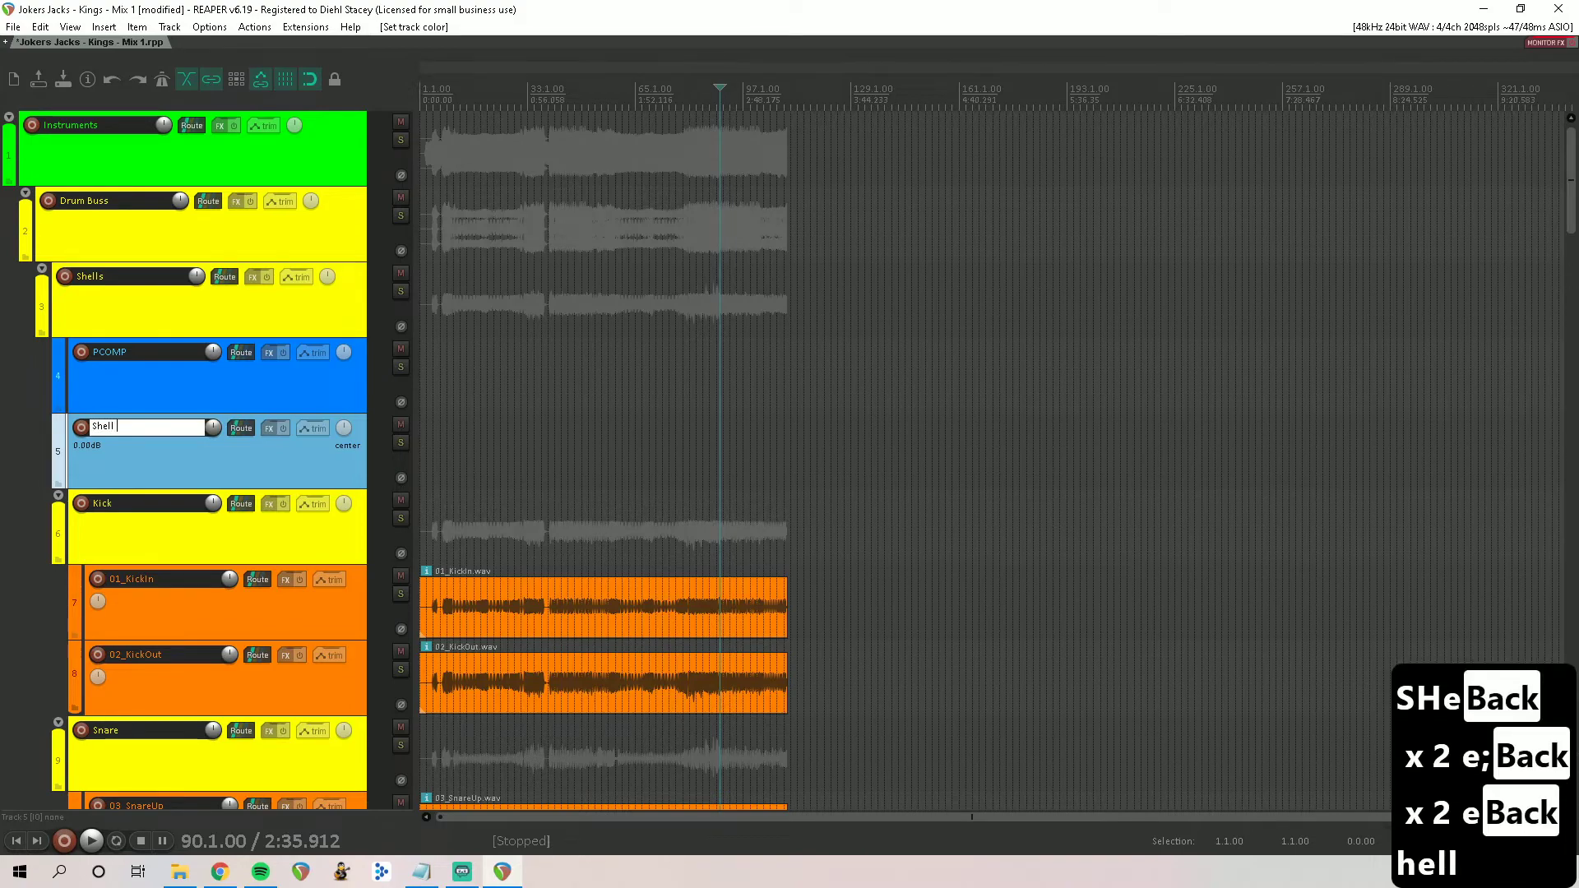
type(" Verb")
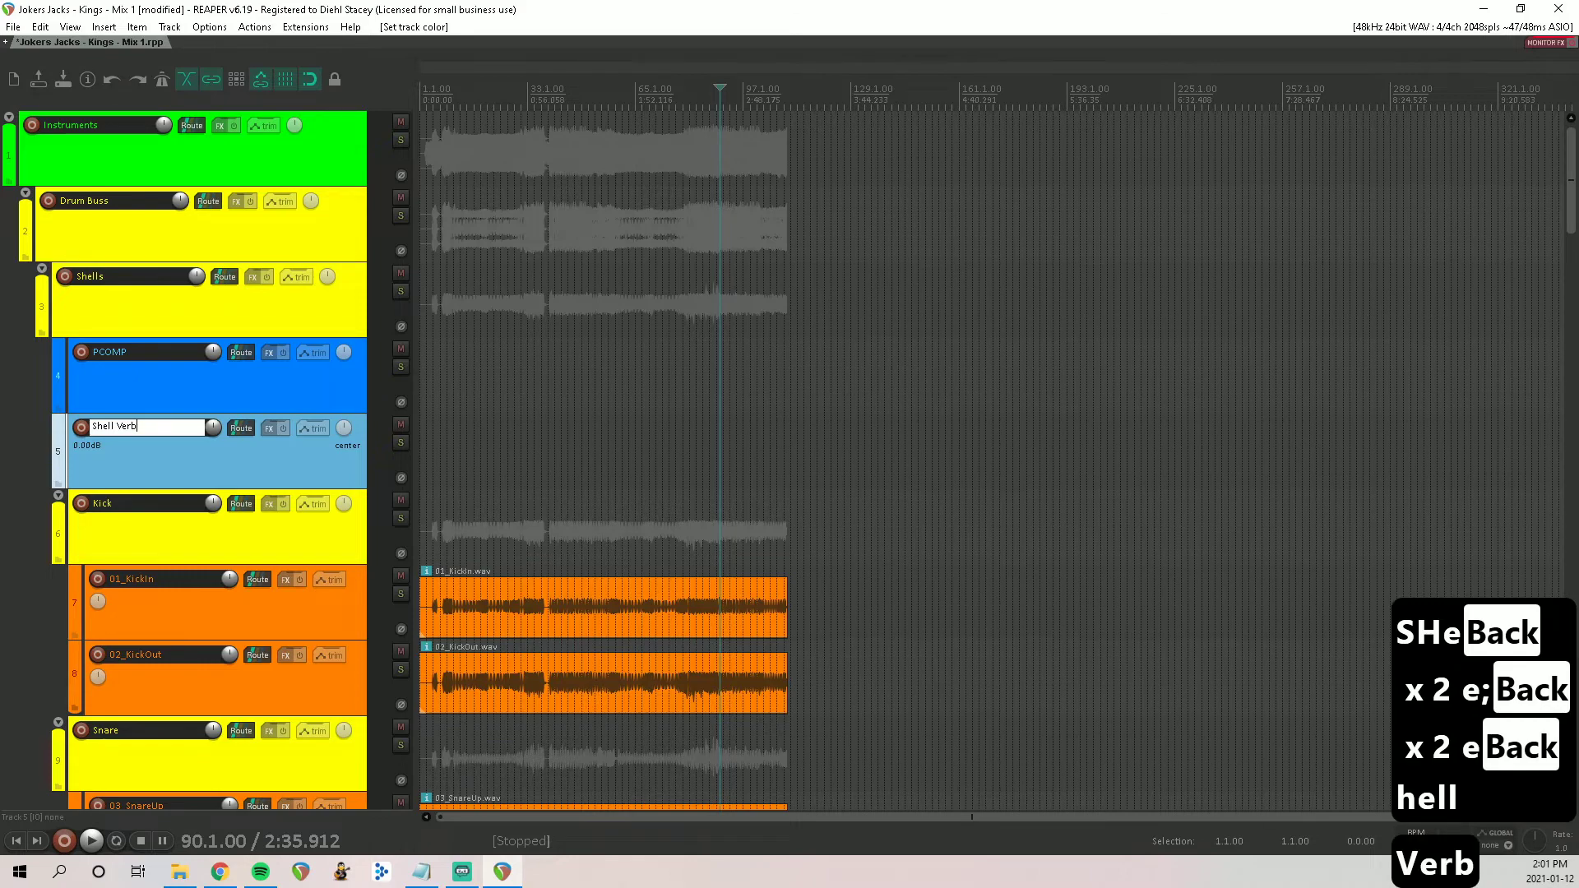
key("Return")
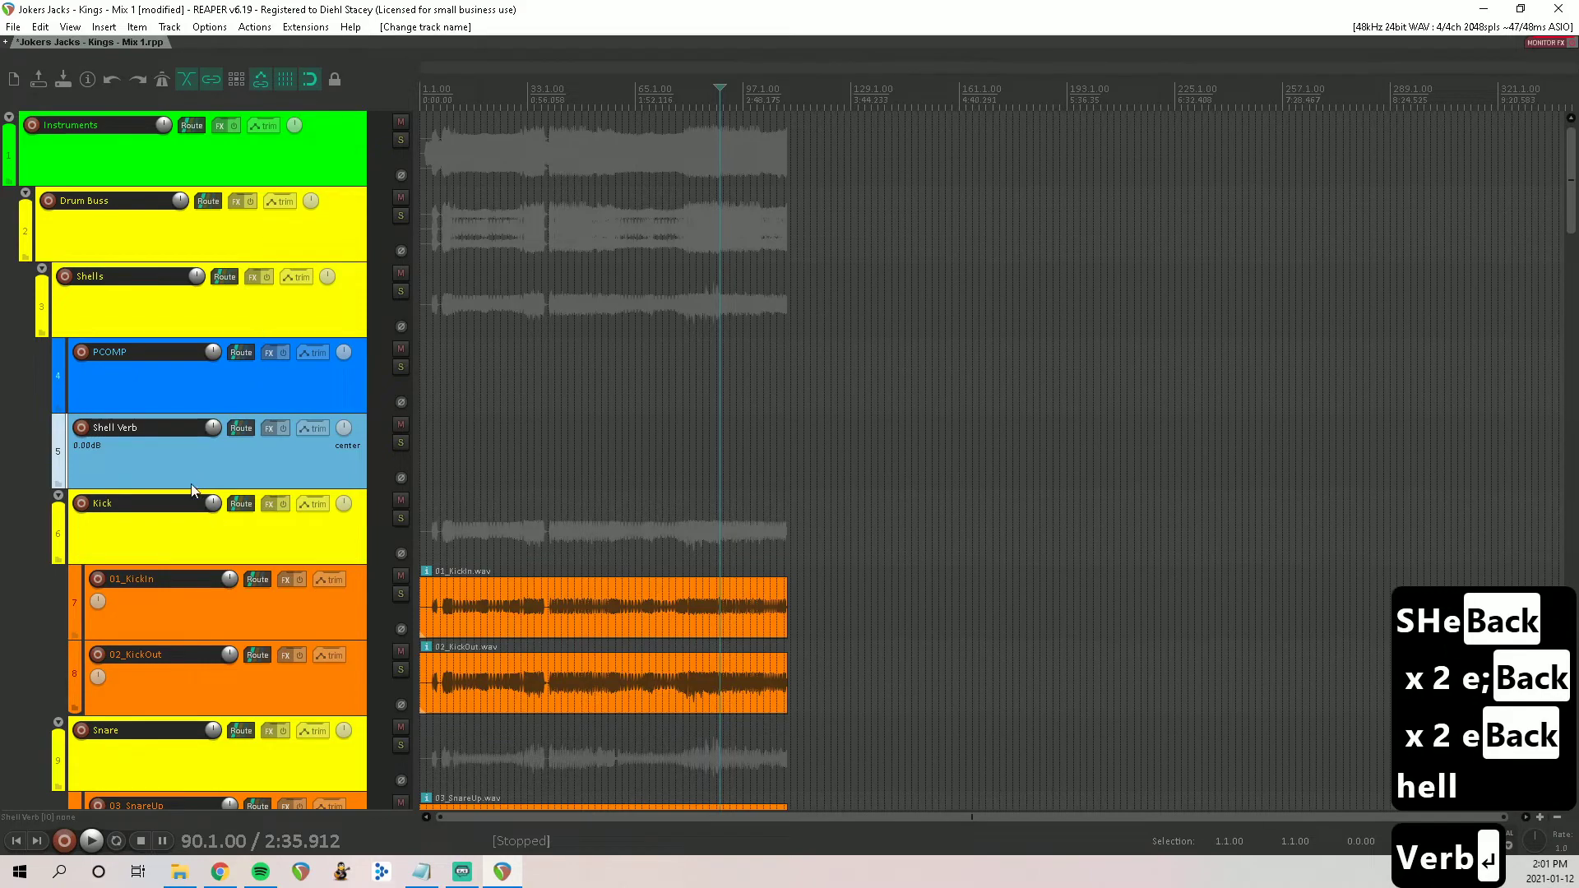
Step: Move the PCOMP and Shell Verb tracks together out of the Shells folder, placing them between Drum Buss and Shells
left_click(156, 385)
left_click(149, 435, "shift")
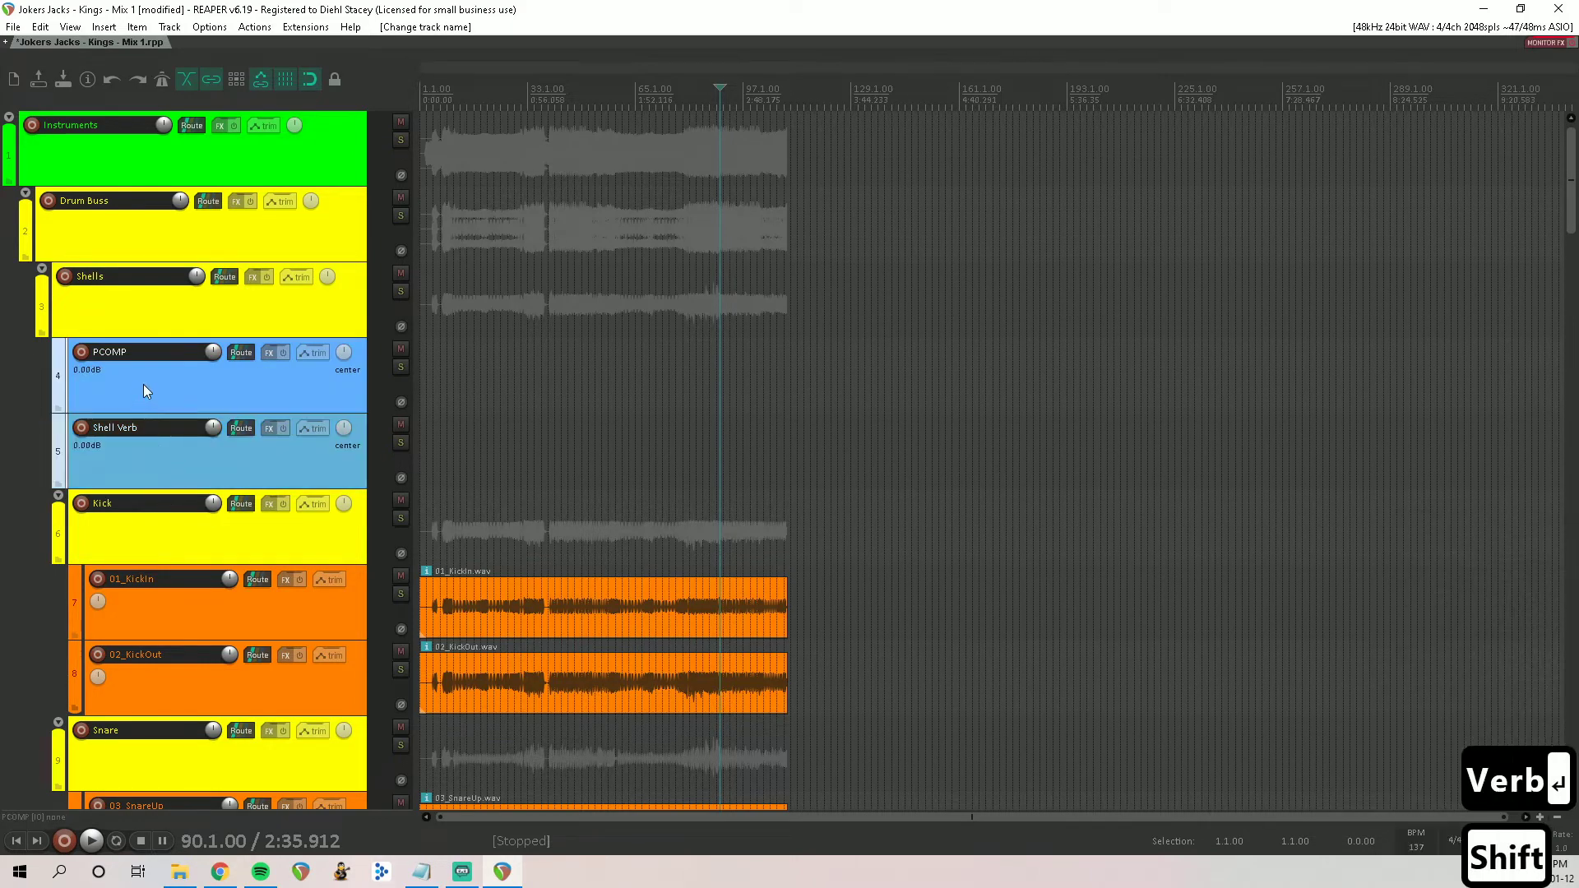
left_click_drag(143, 383, 143, 260)
left_click(149, 452)
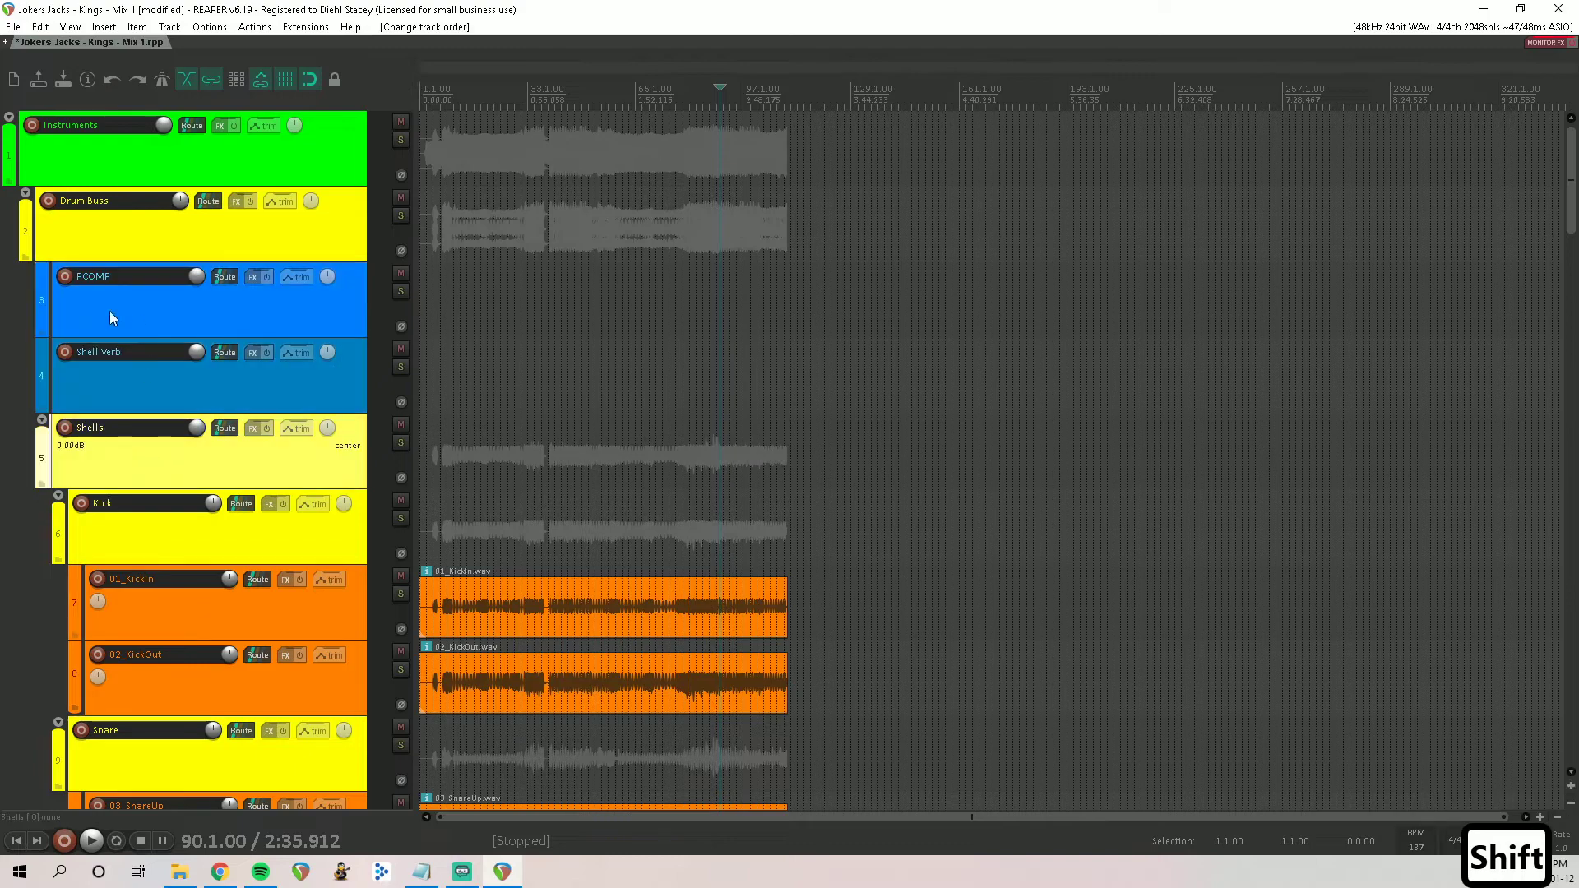
Step: Insert a track named Drums inside the Drum Buss folder and place it between Shell Verb and Shells
left_click(155, 246)
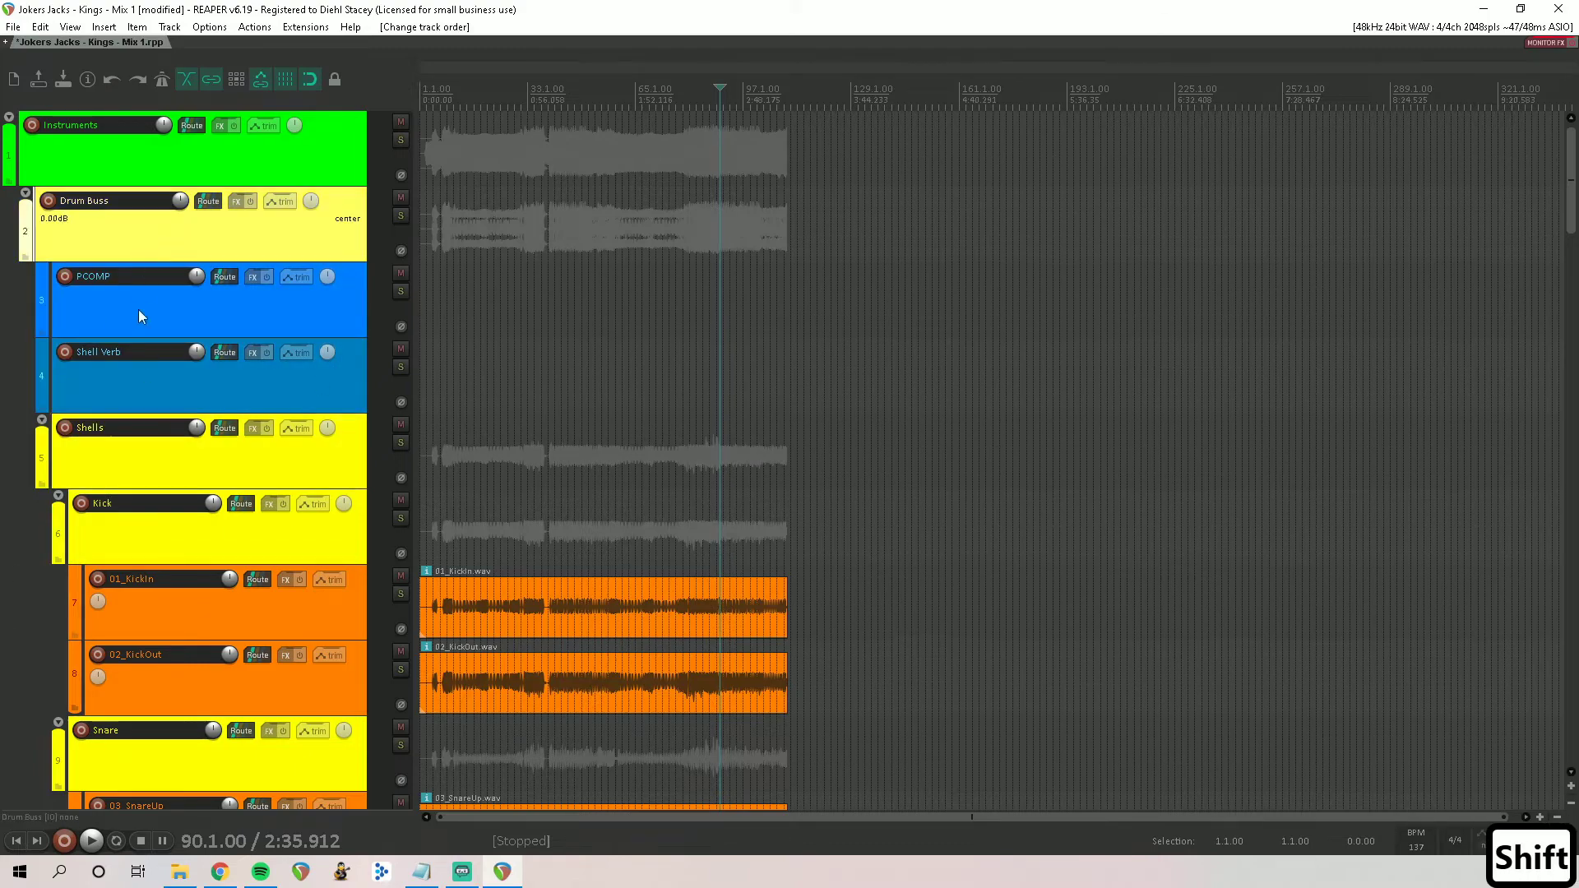
key("ctrl+t")
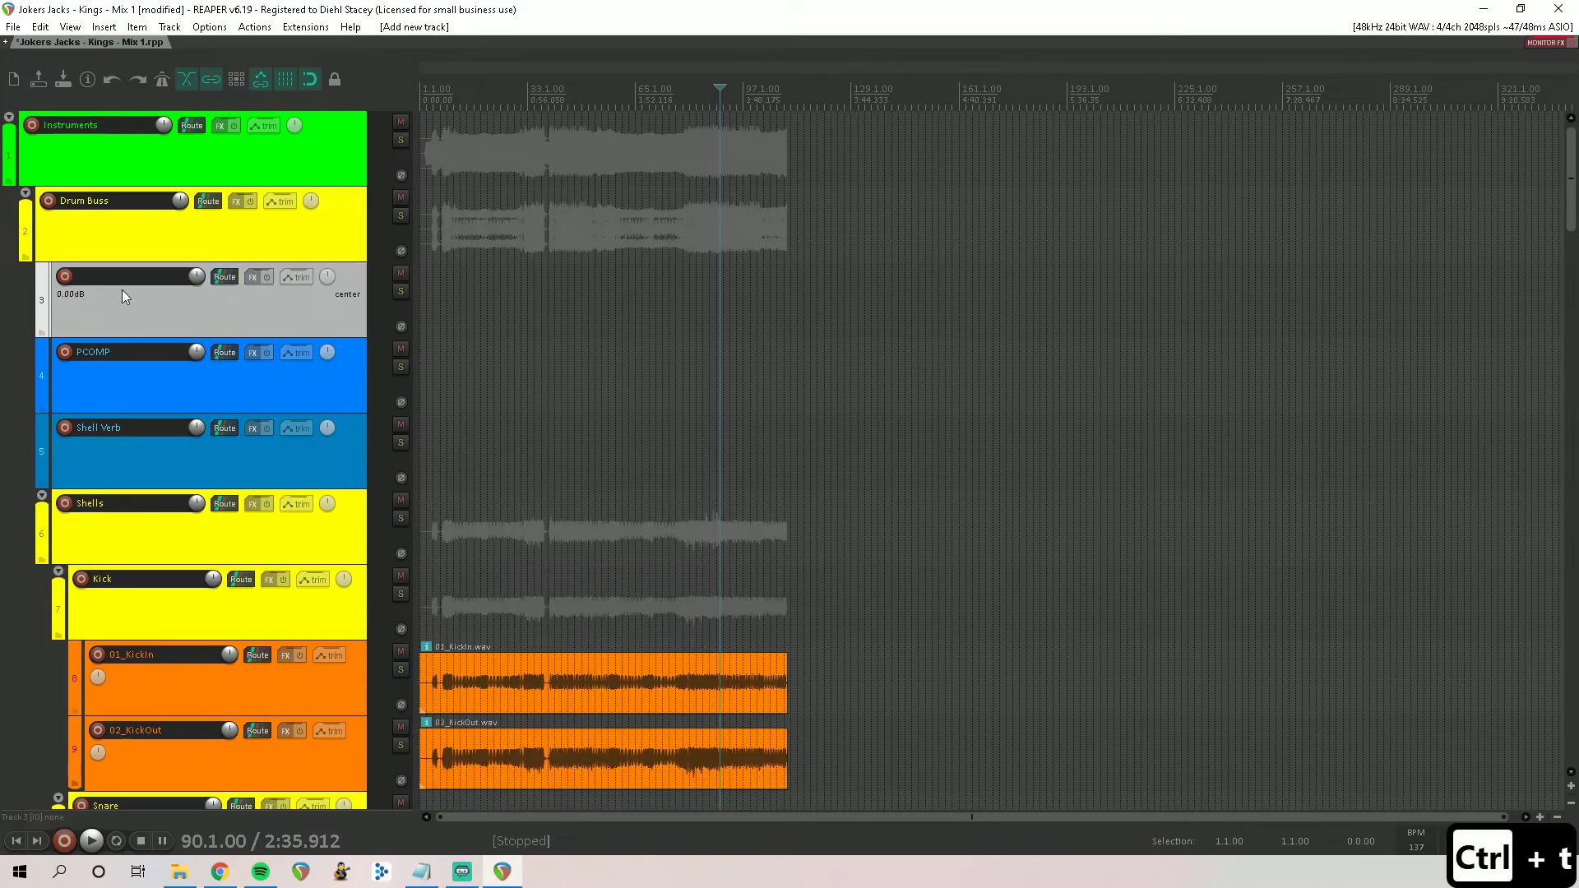
type("D")
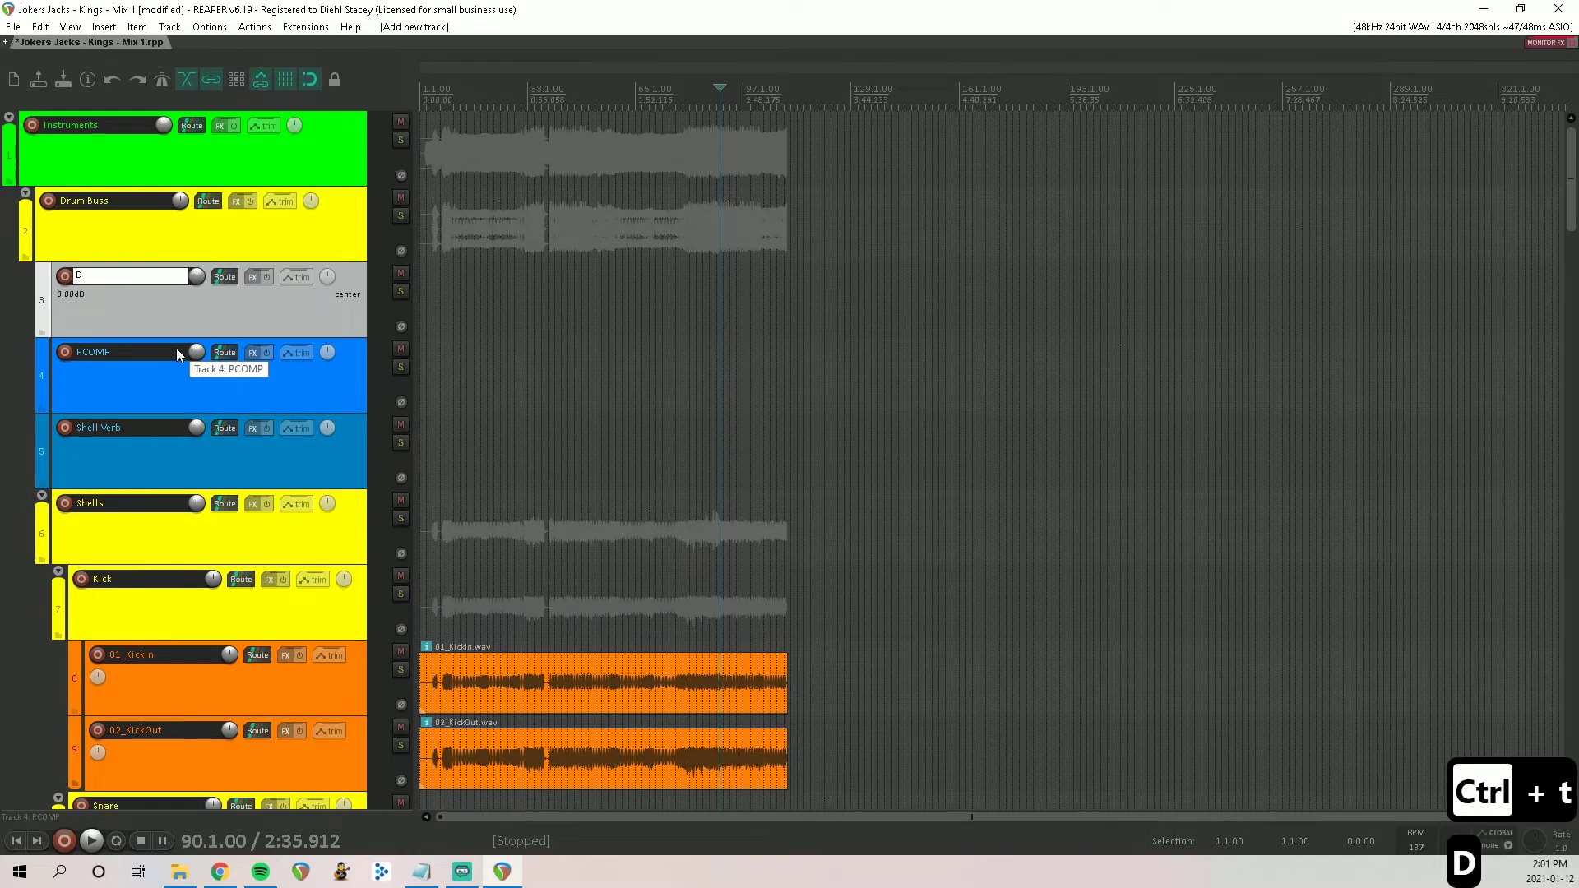
type("r")
type("um")
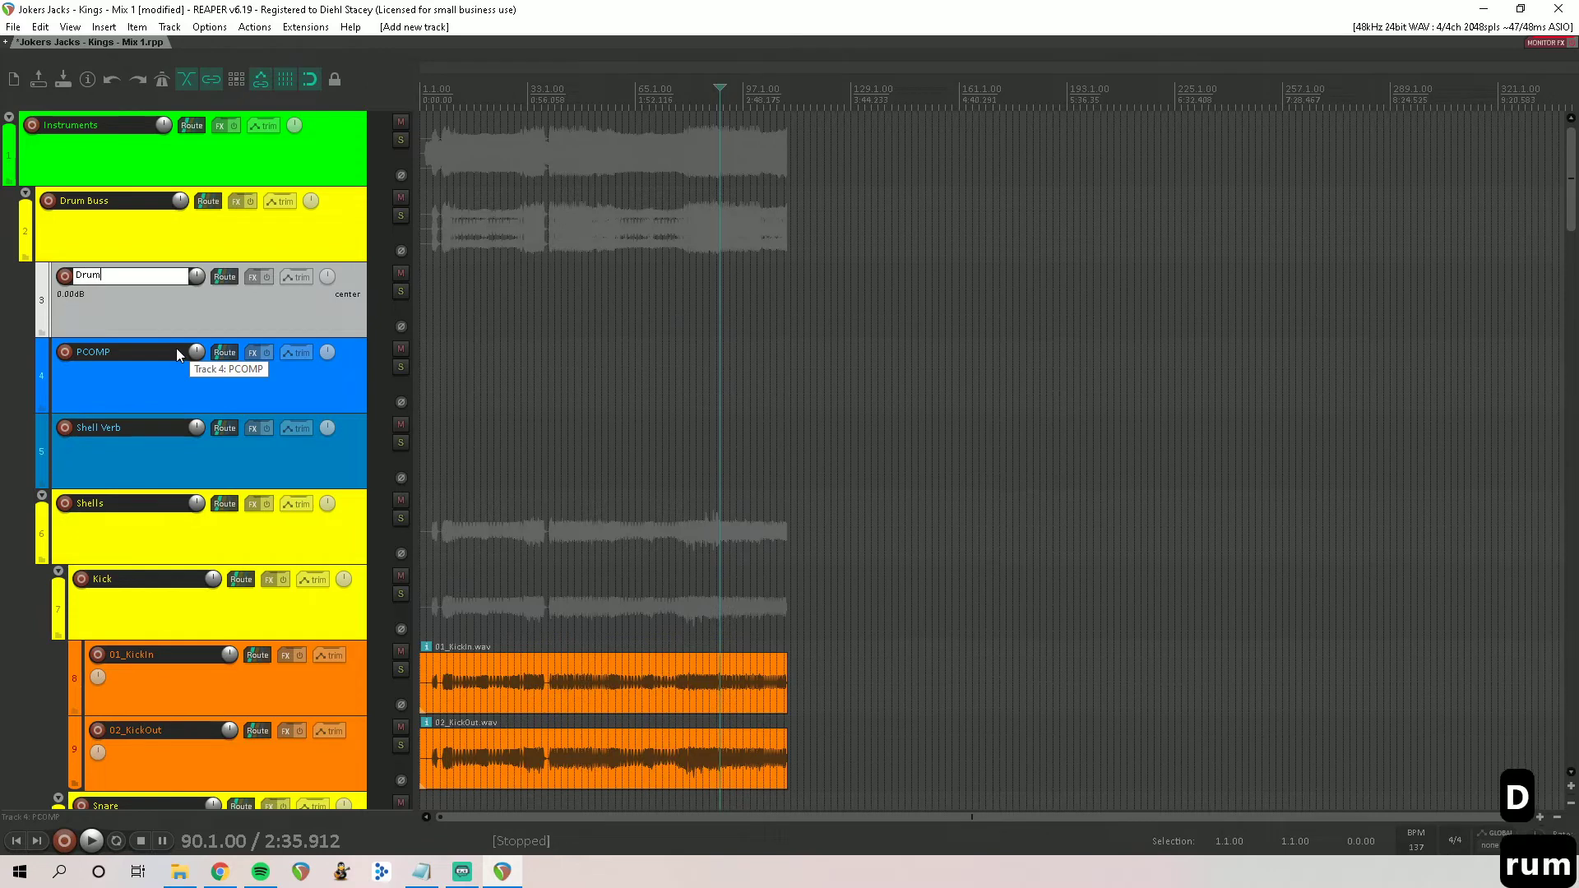
type("s")
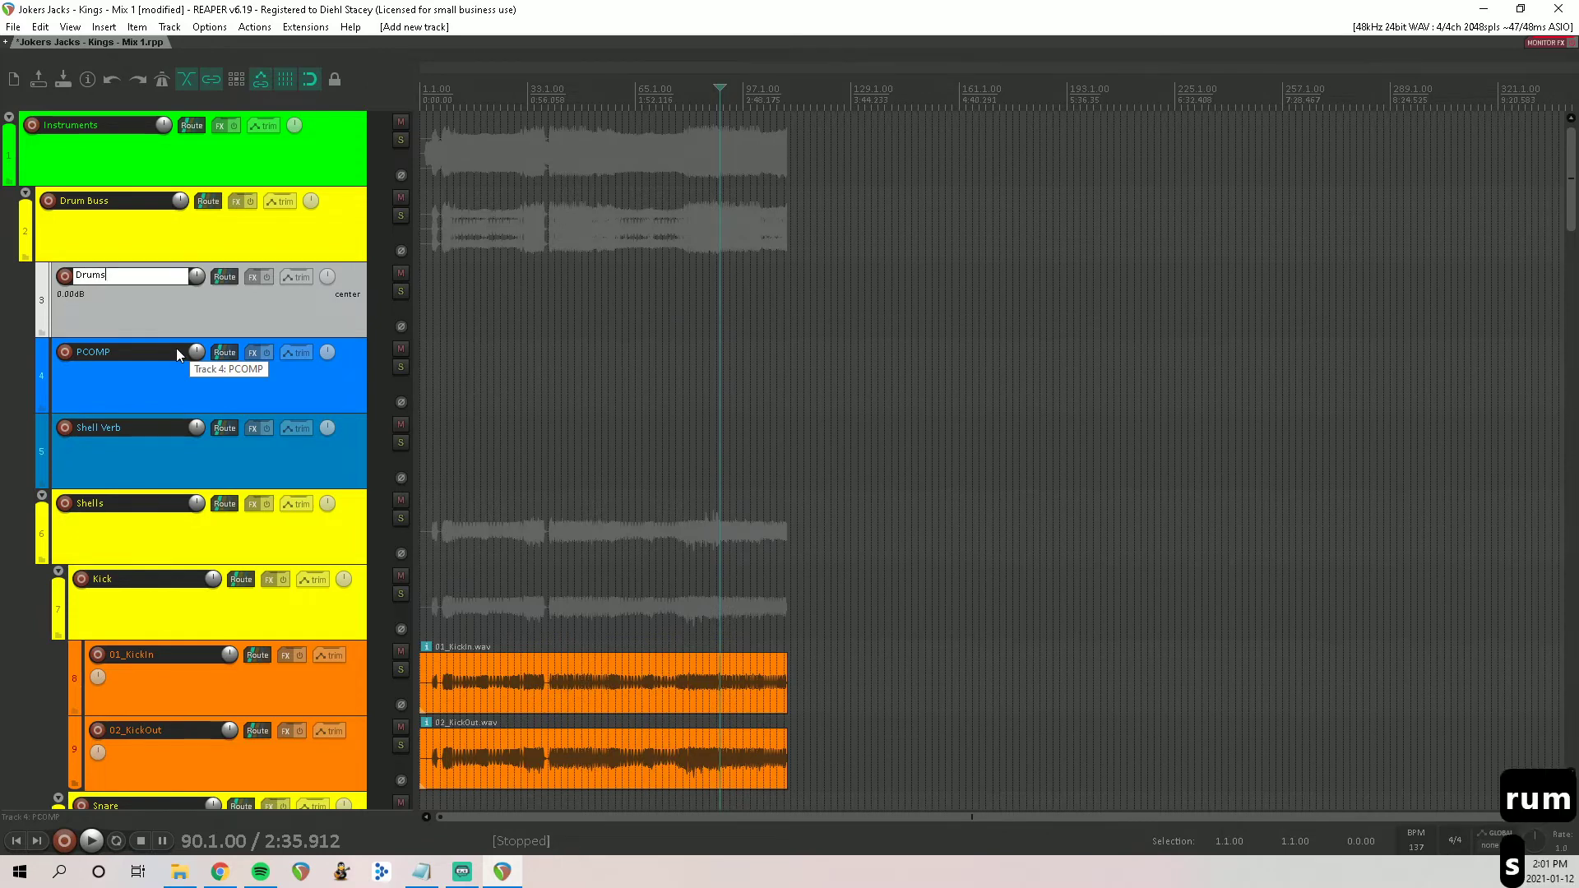
key("Return")
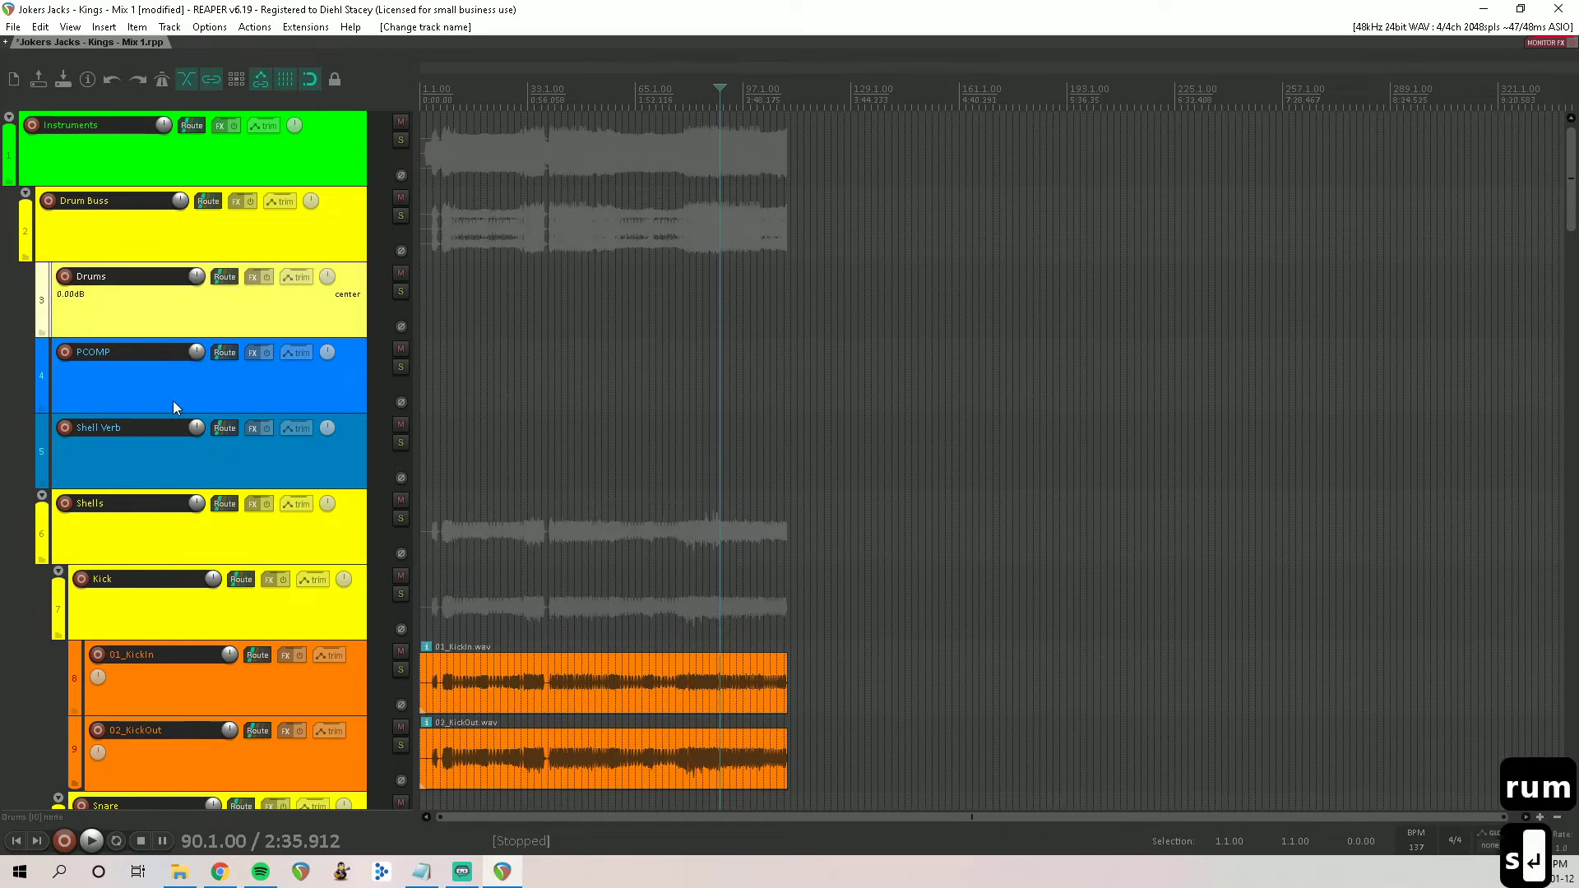
left_click_drag(171, 317, 136, 418)
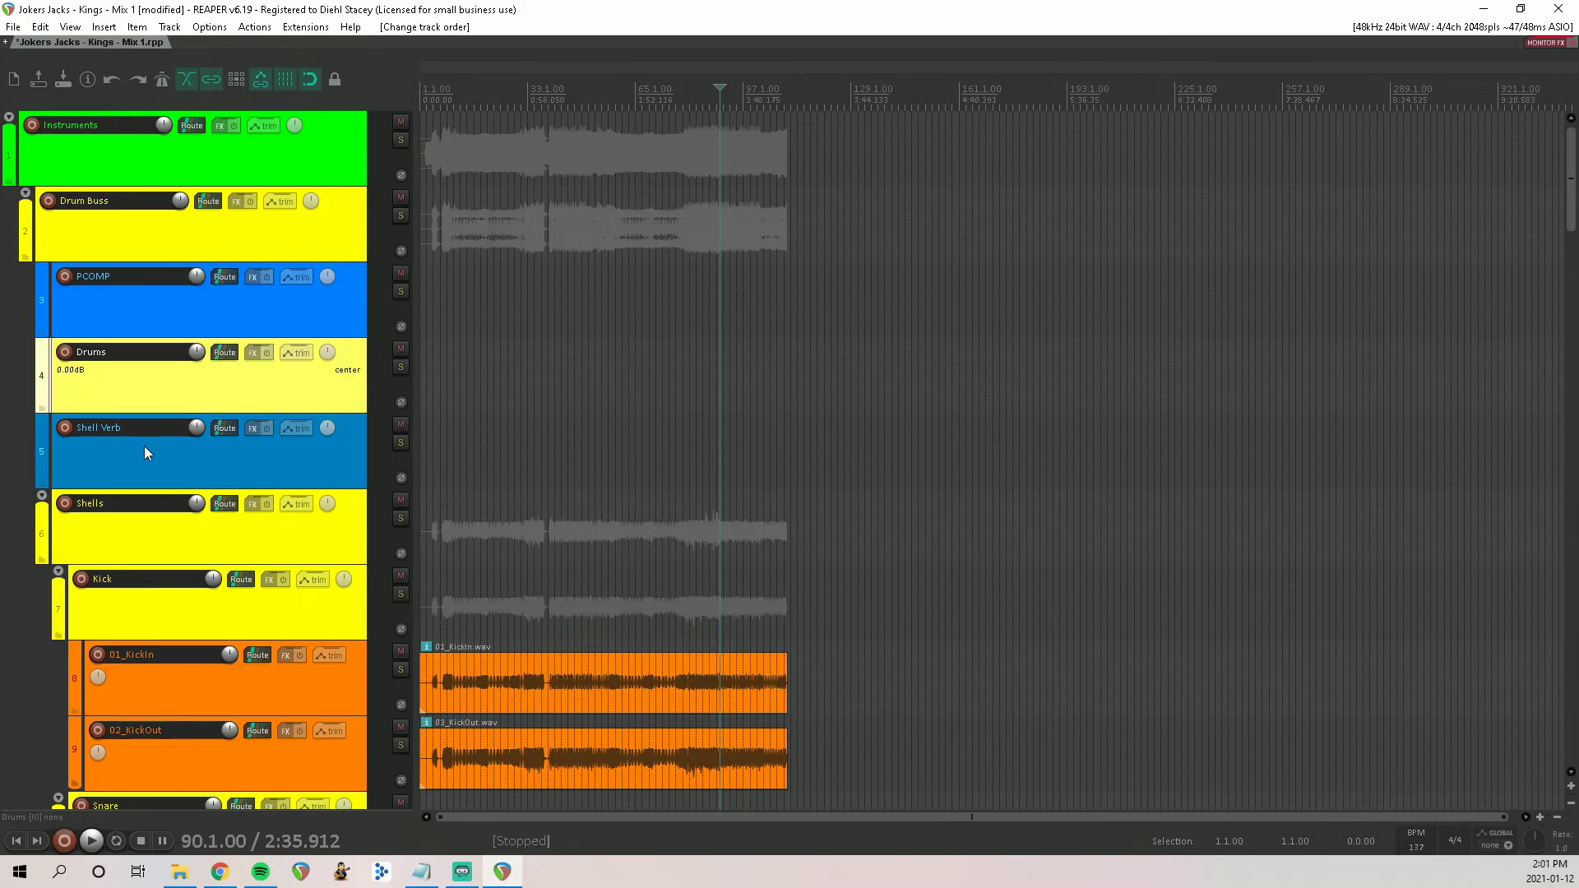
left_click_drag(130, 455, 127, 341)
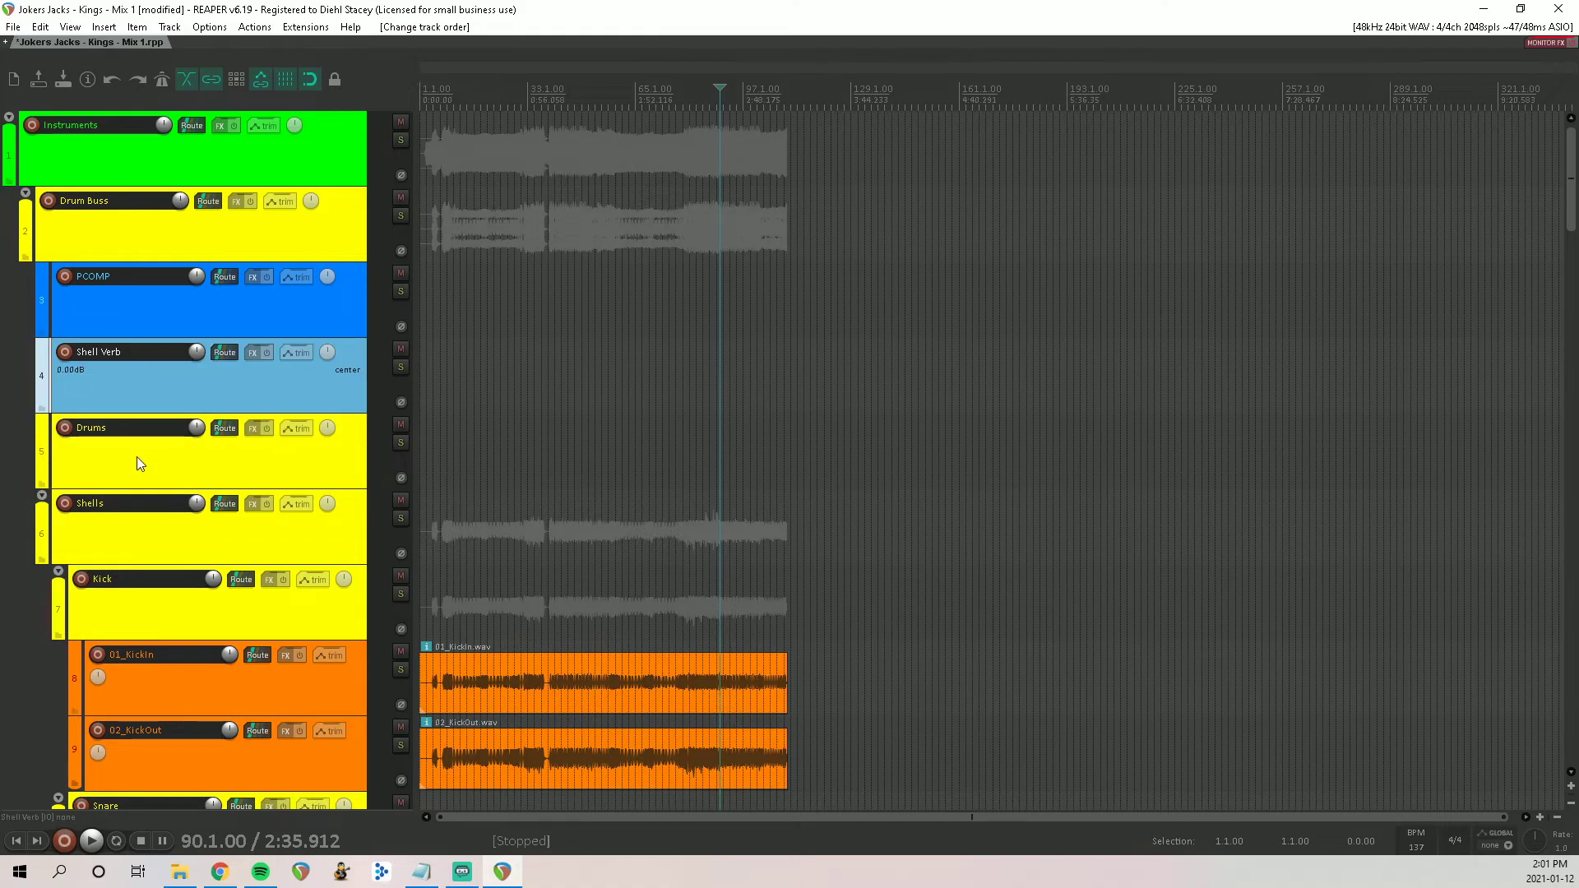
Step: Nest the Shells folder with its contents, 05_Overheads and 06_DrumsRoom inside the Drums track
left_click(137, 457)
left_click(160, 523)
scroll(158, 522, "down", 10)
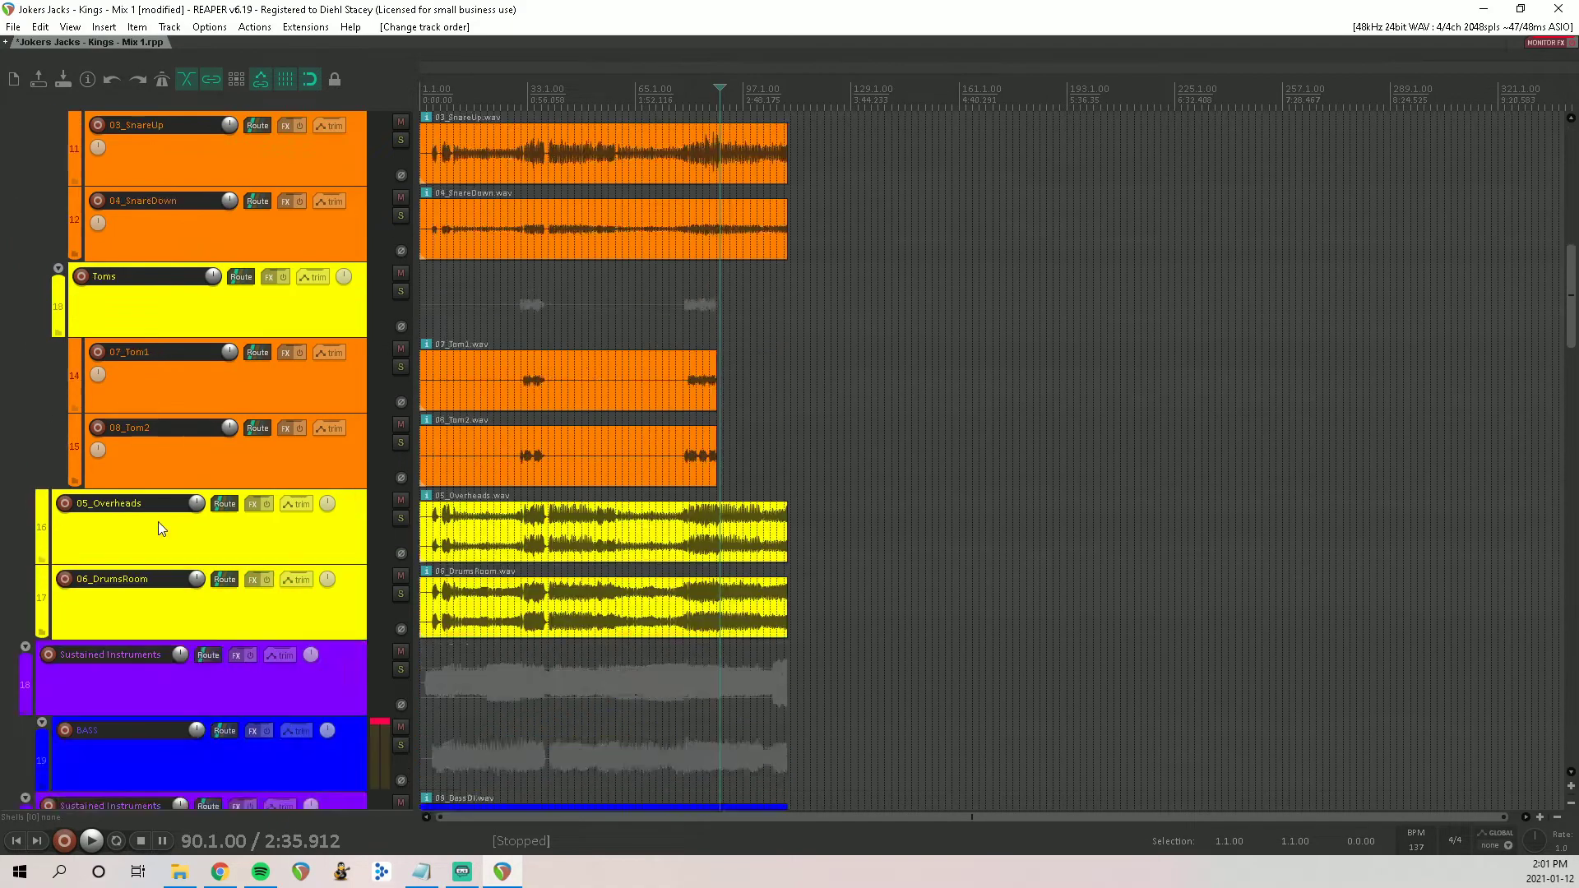
left_click(155, 297, "shift")
scroll(154, 298, "up", 8)
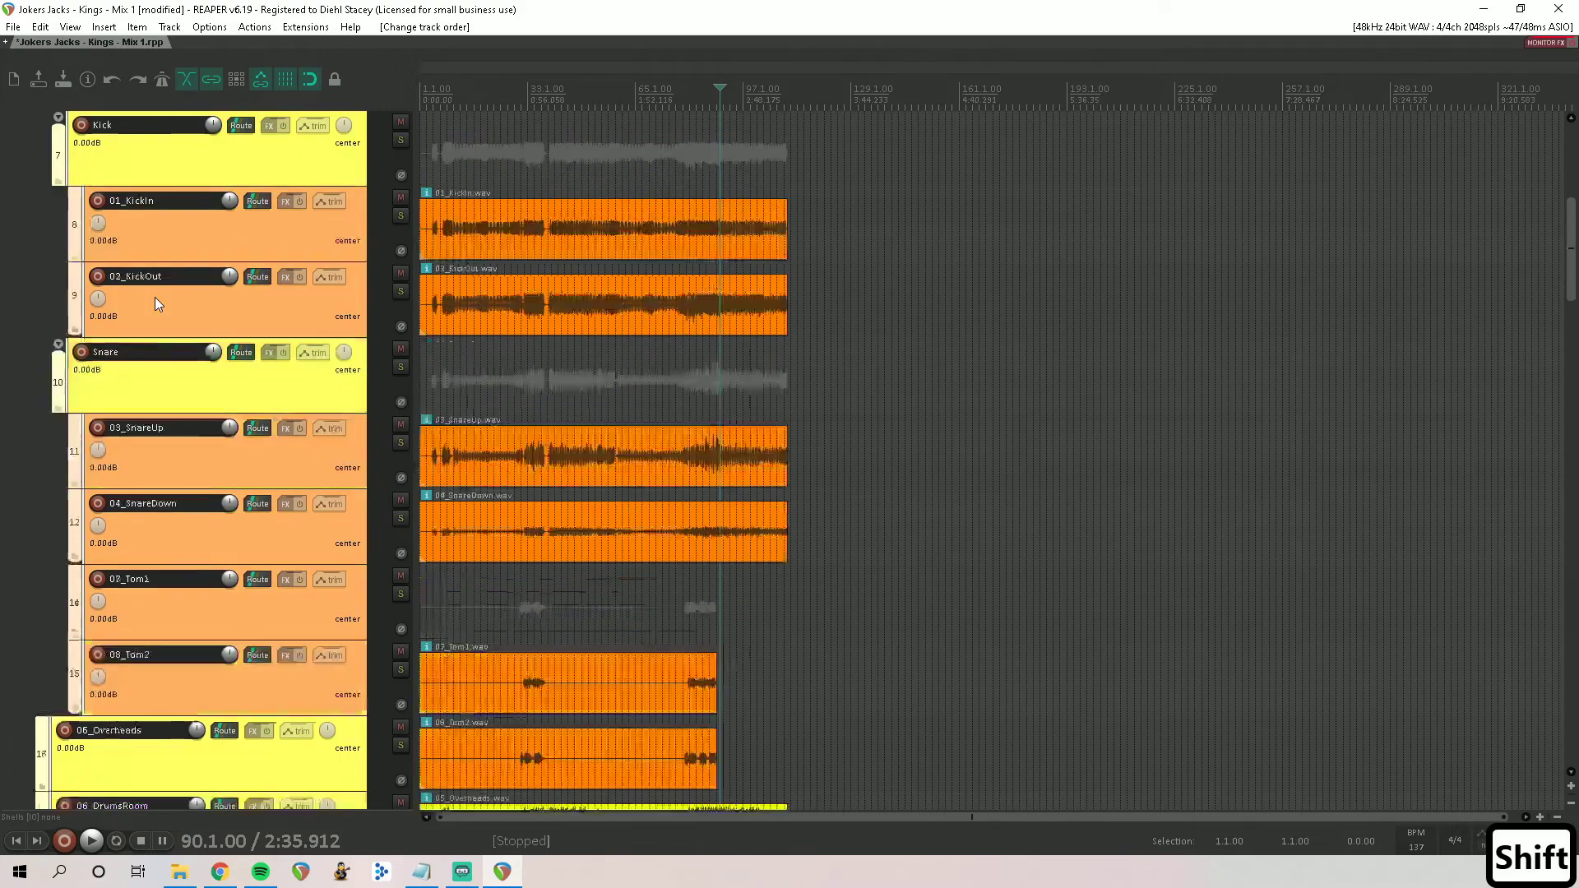
left_click_drag(155, 298, 180, 234)
scroll(150, 329, "up", 3)
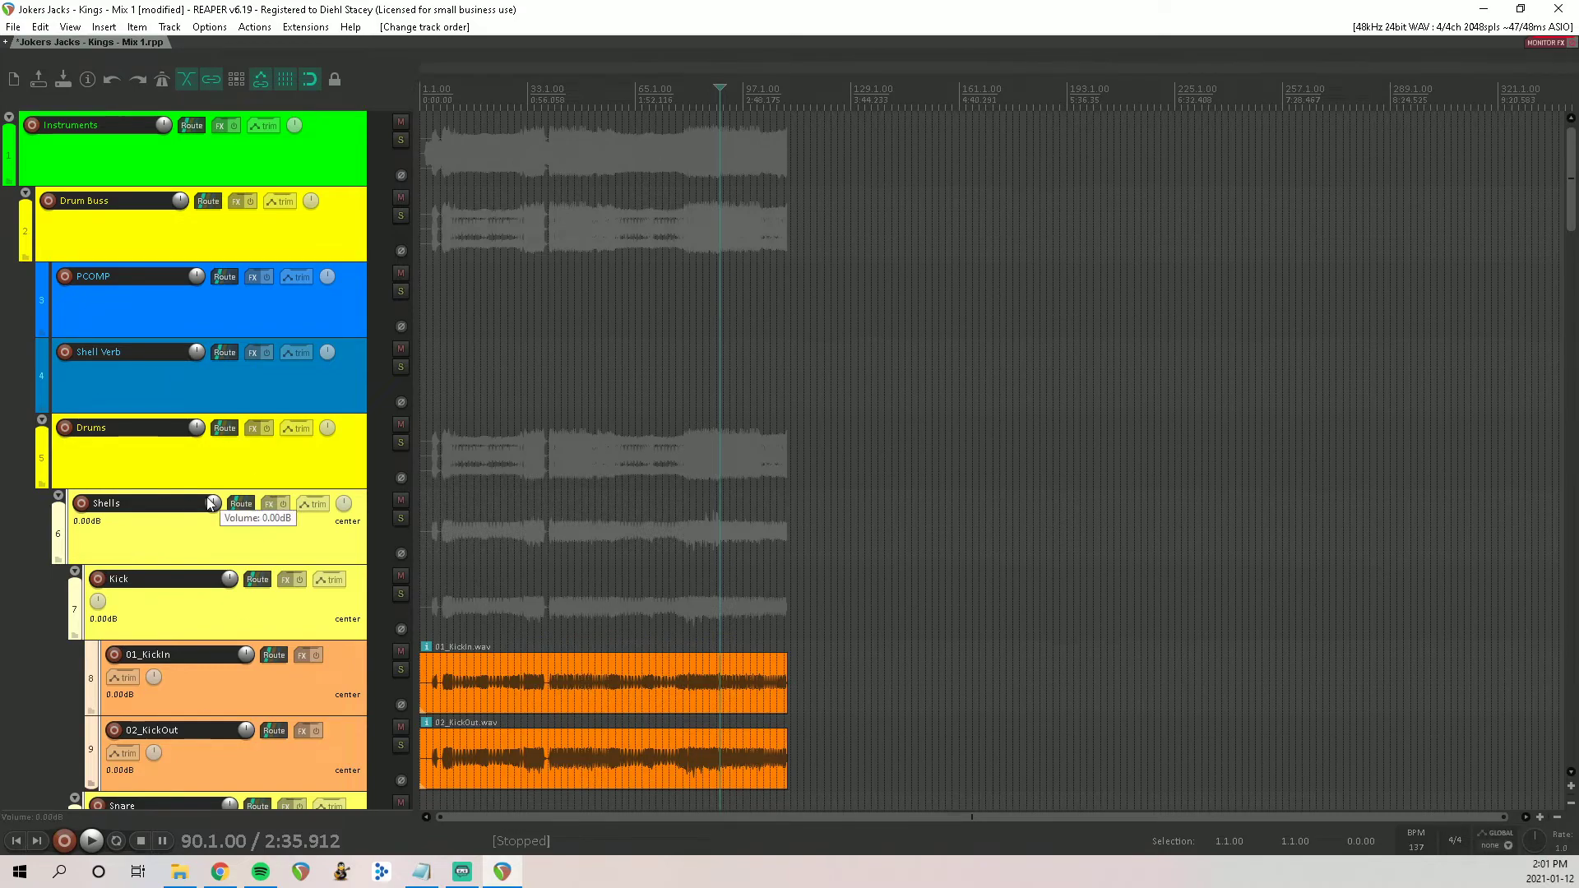
Step: Insert a new track directly below VOCAL OUT, above 28_LeadVox
scroll(205, 497, "down", 8)
scroll(195, 539, "down", 12)
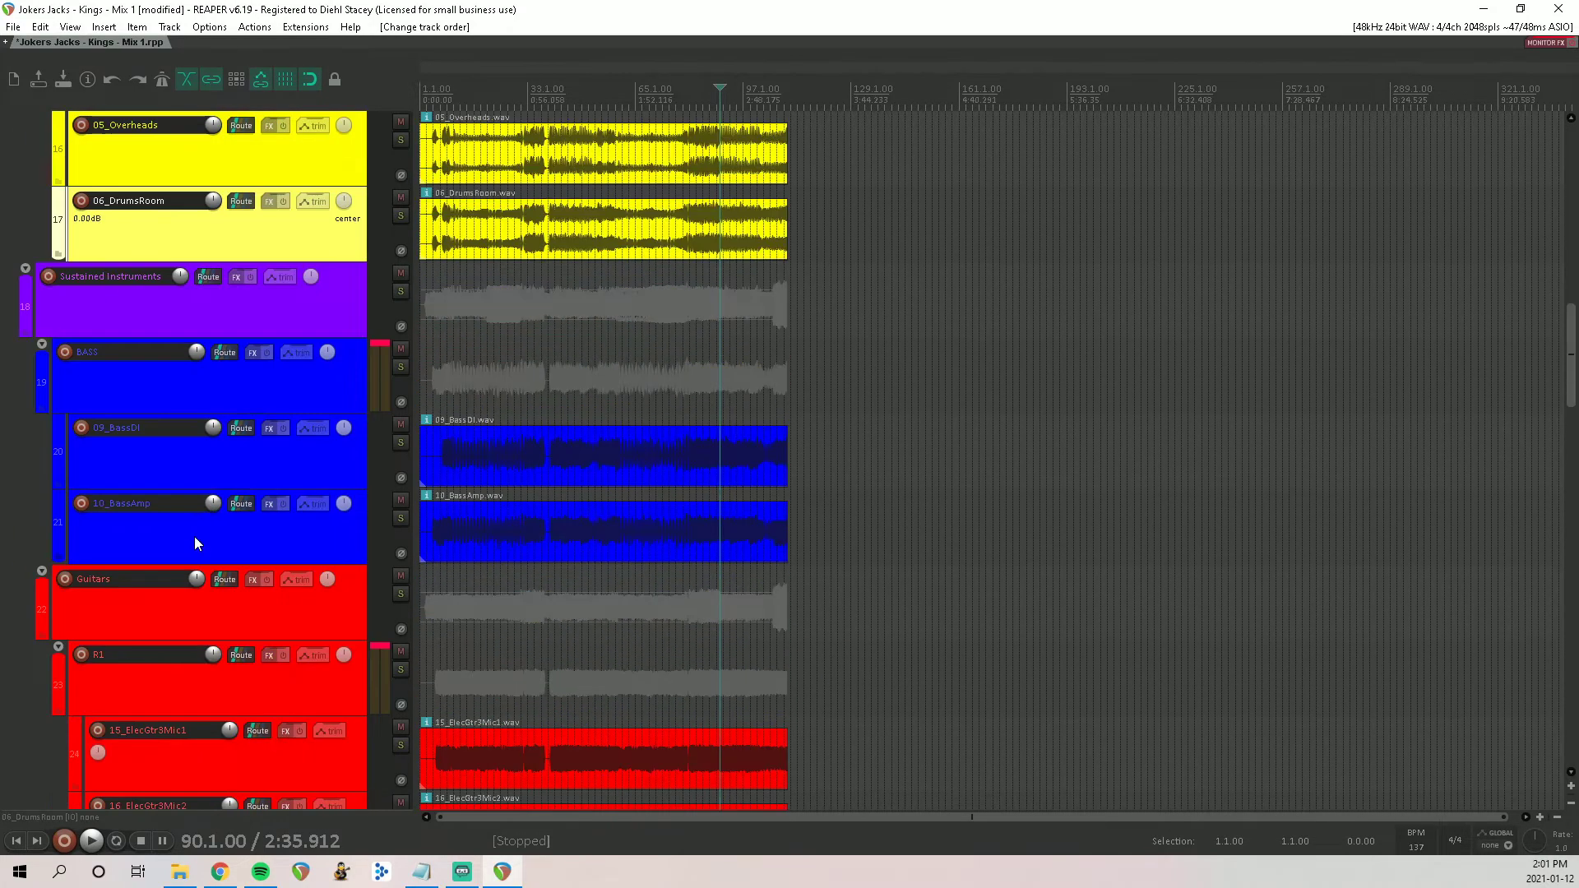
scroll(195, 542, "down", 12)
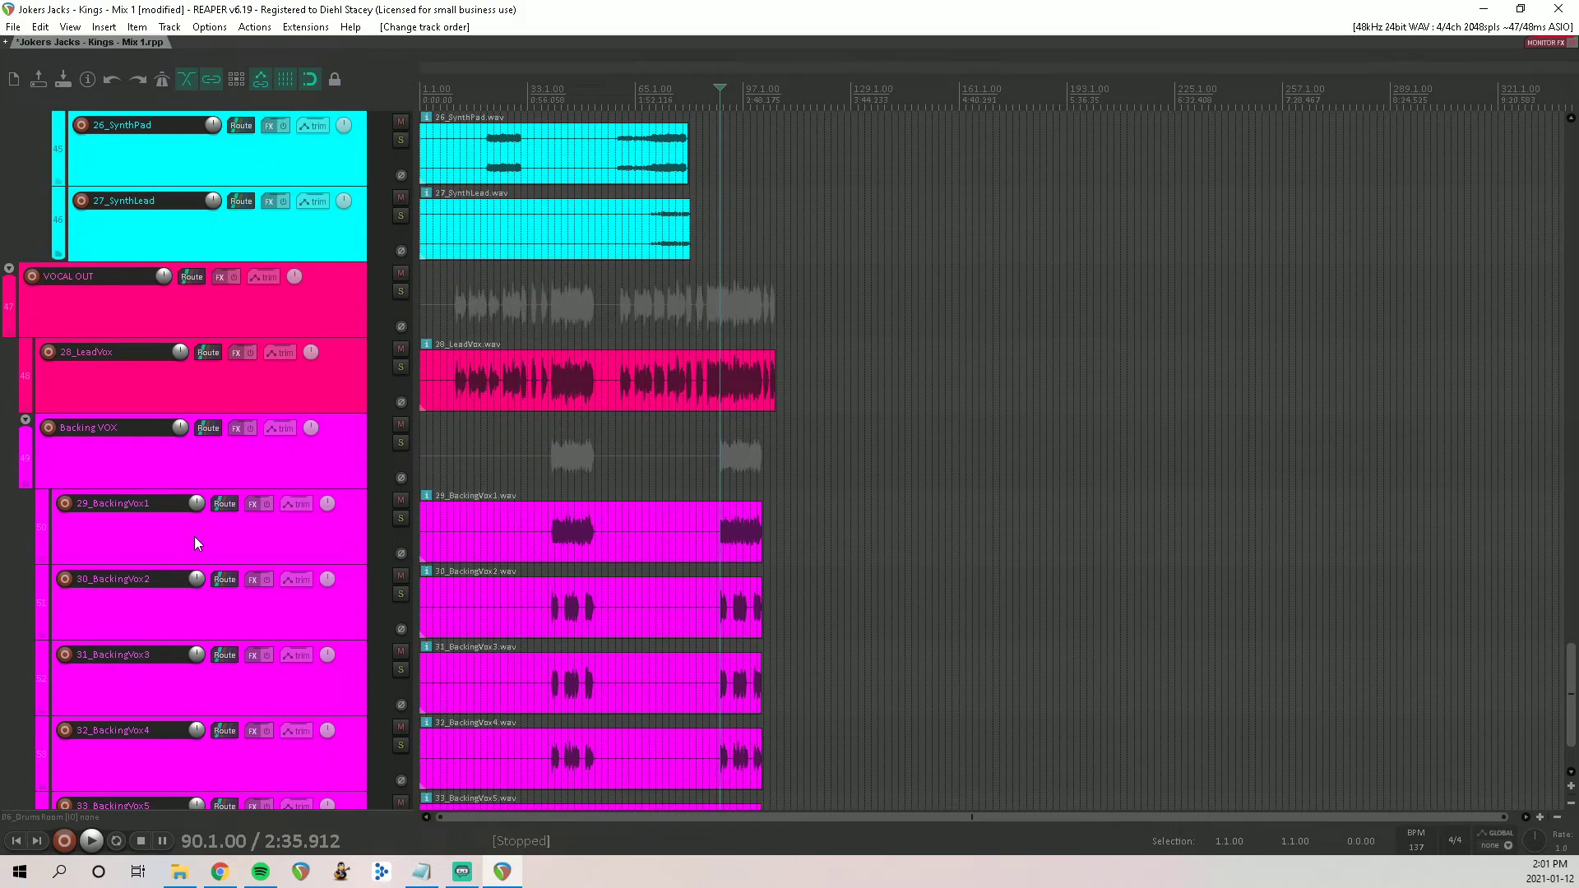
scroll(194, 536, "down", 1)
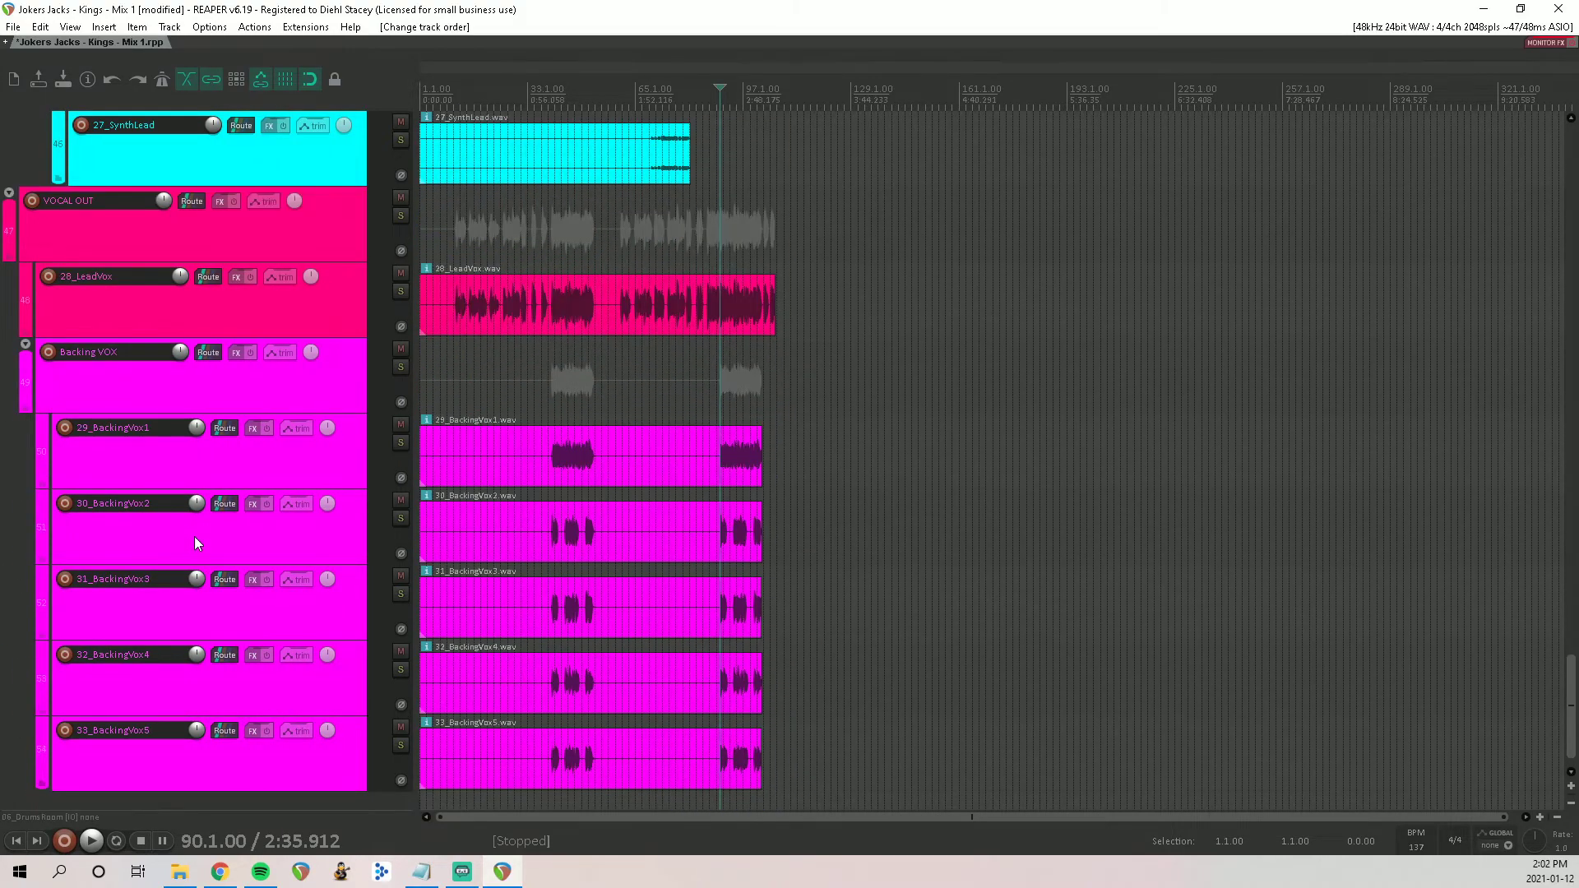
left_click(132, 237)
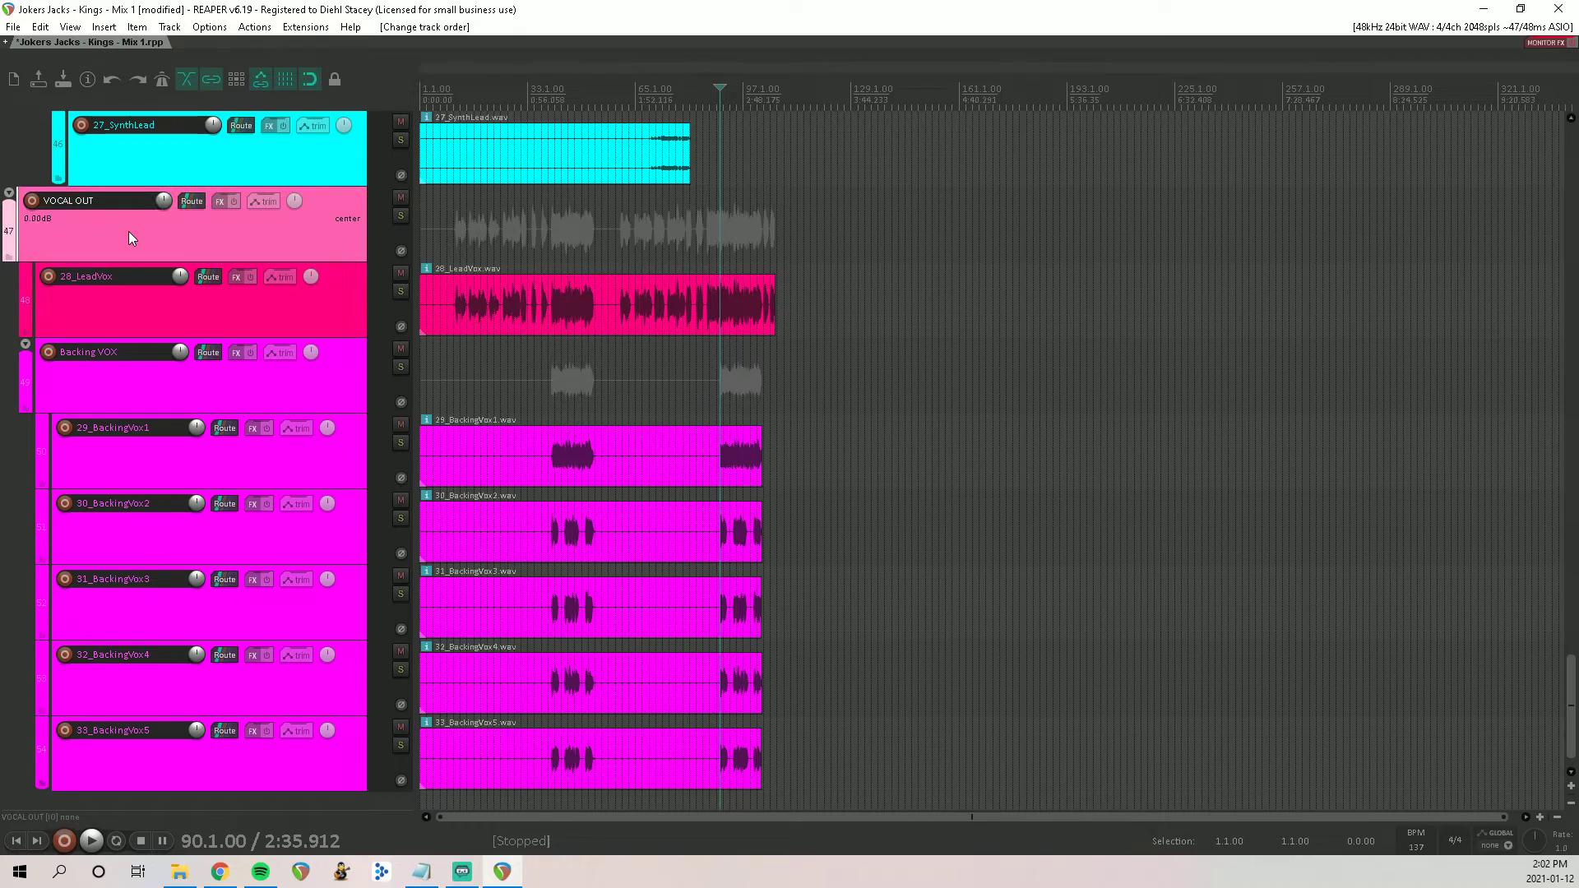
key("ctrl+t")
Step: Name the new track below VOCAL OUT Delay 1/4
double_click(110, 277)
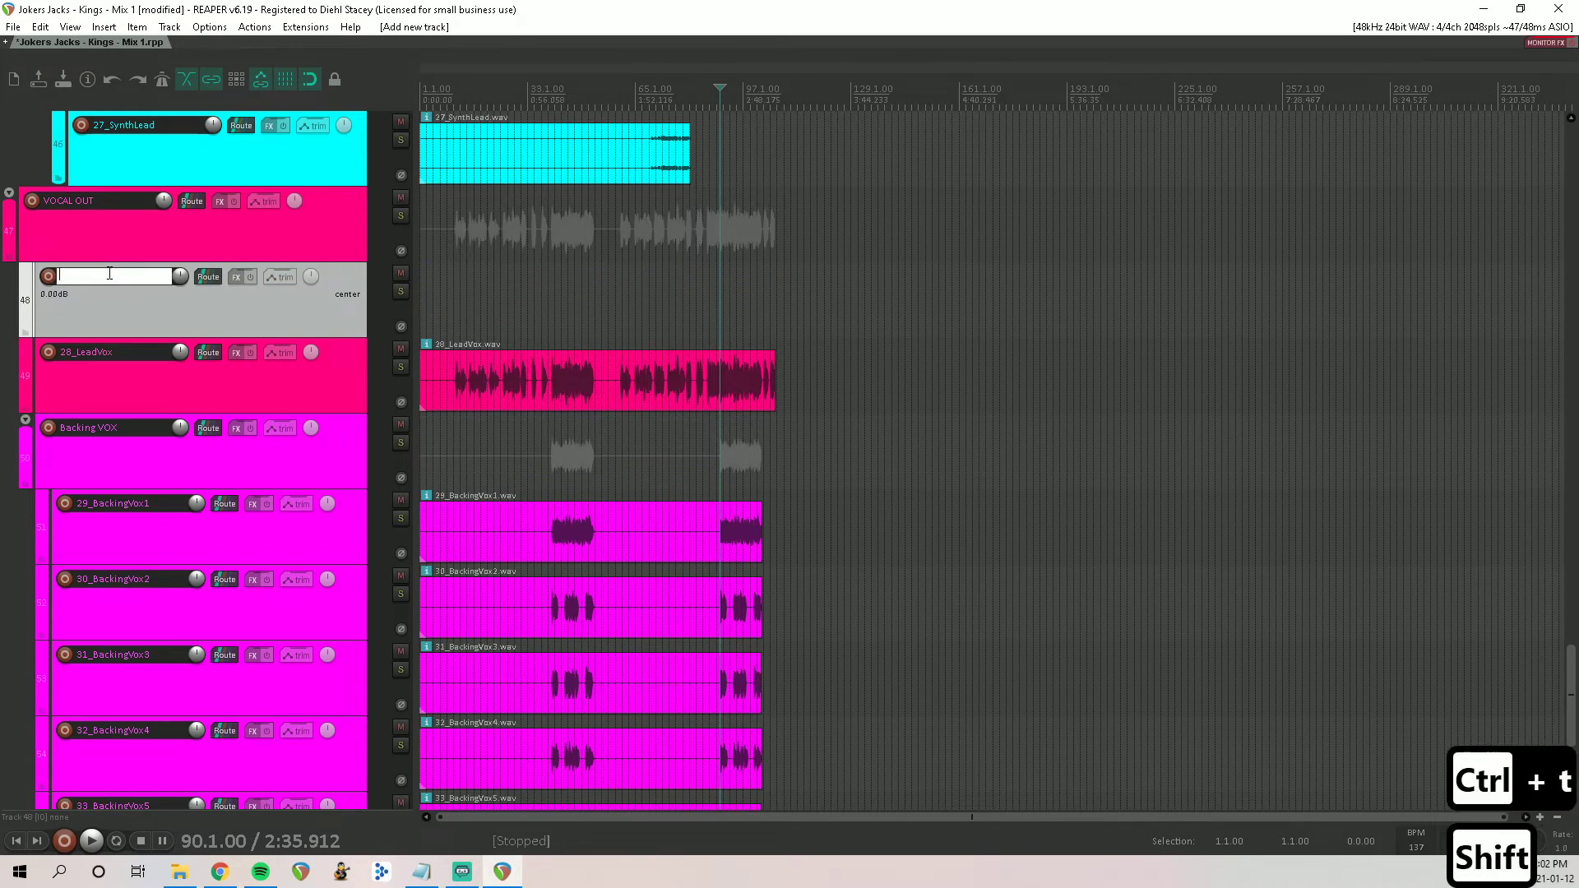
type("Delat")
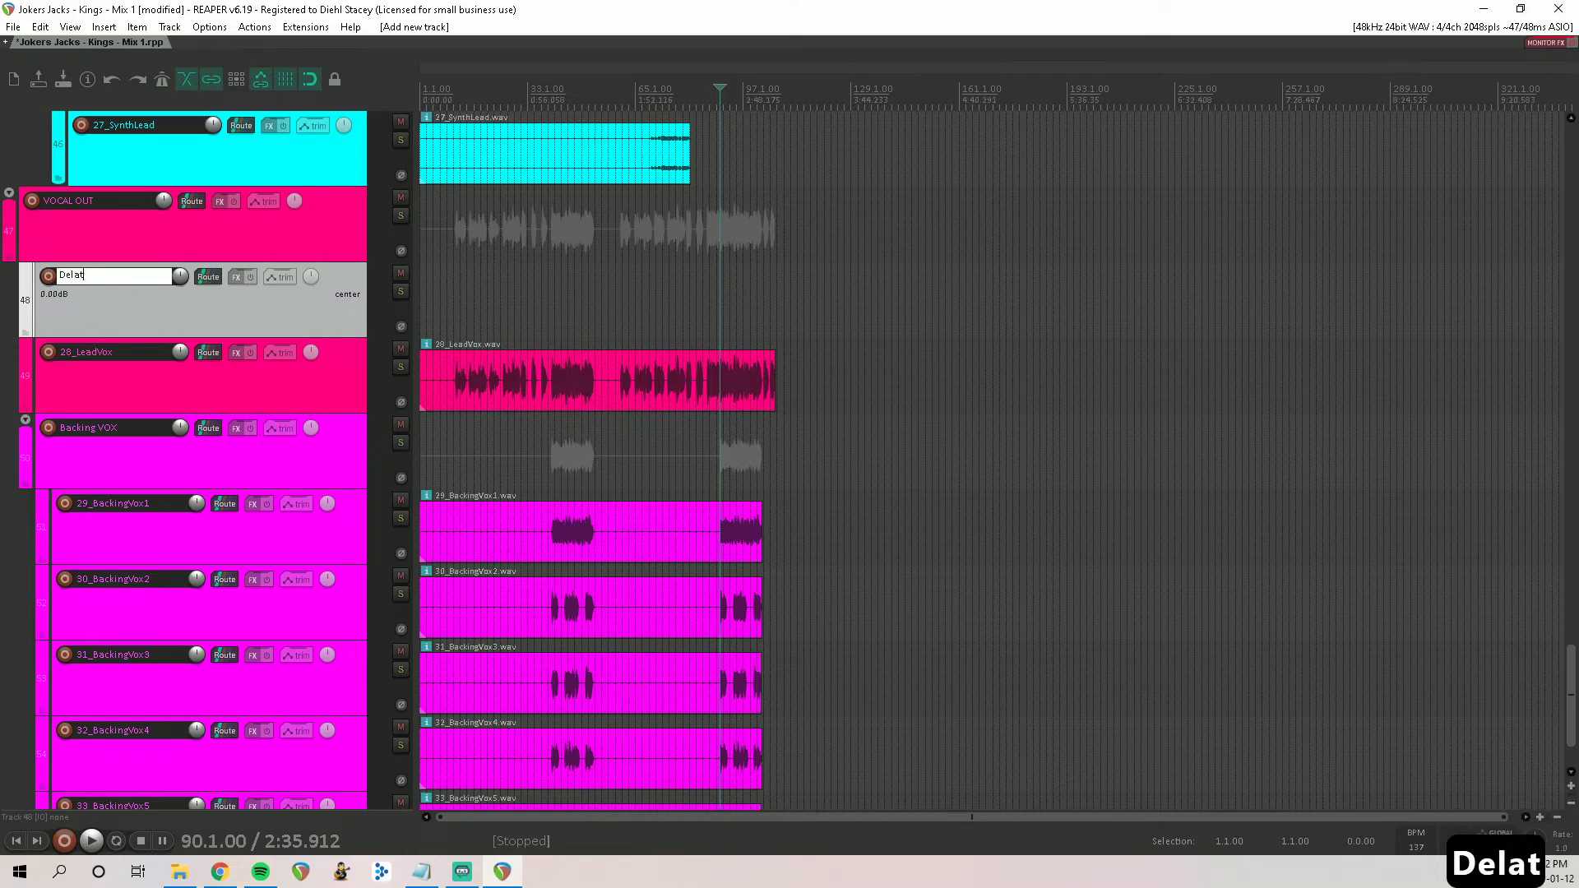
key("BackSpace")
type("y")
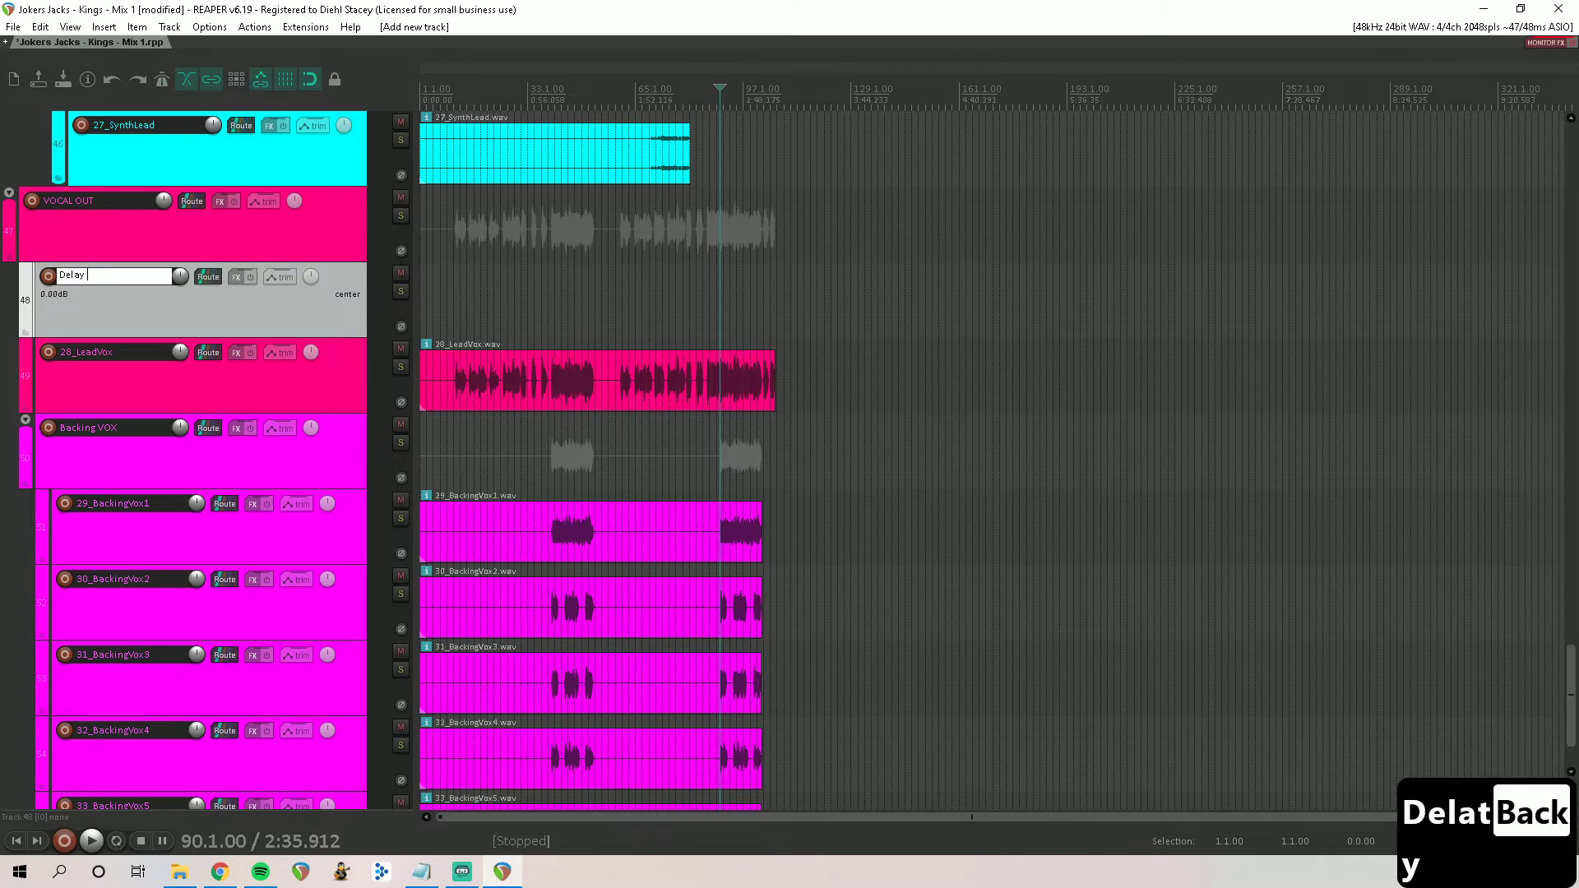
type("1/")
key("BackSpace")
key("BackSpace")
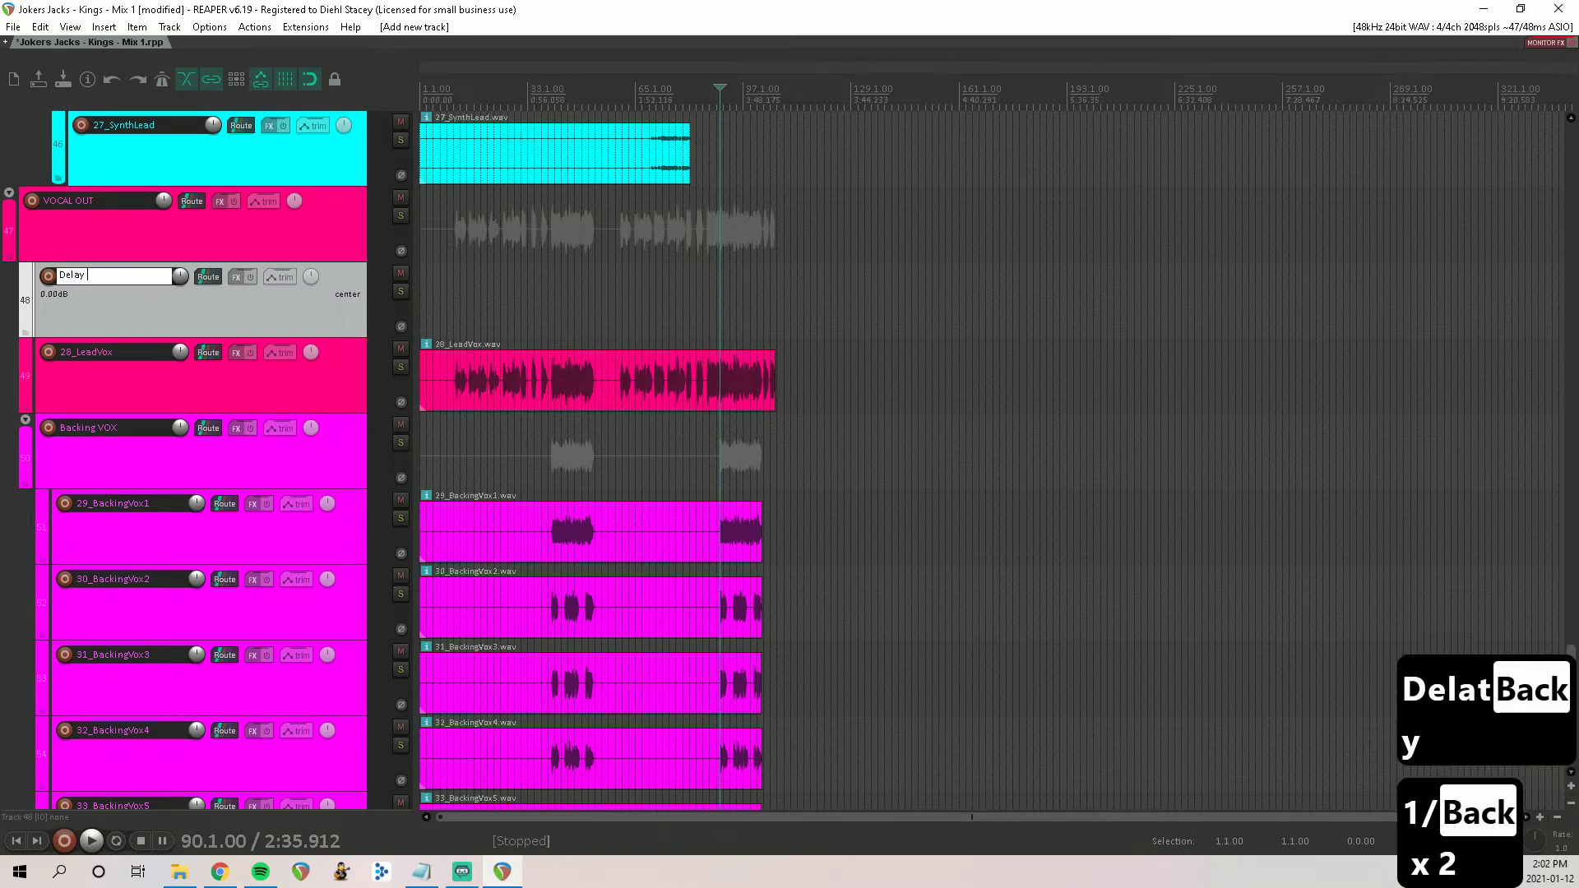
type("1/4")
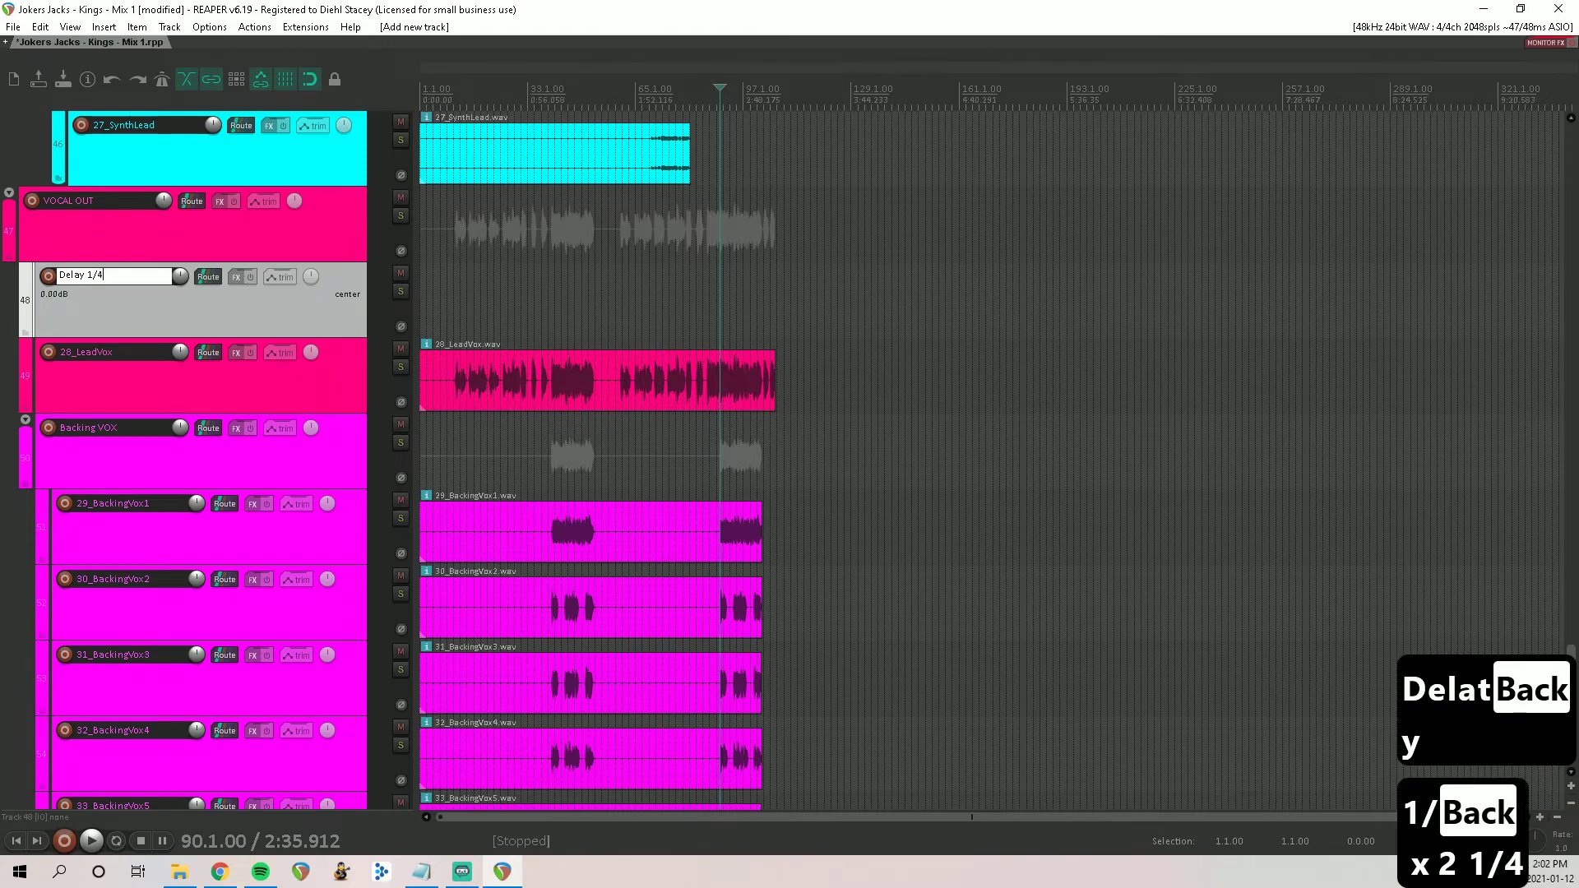
key("Return")
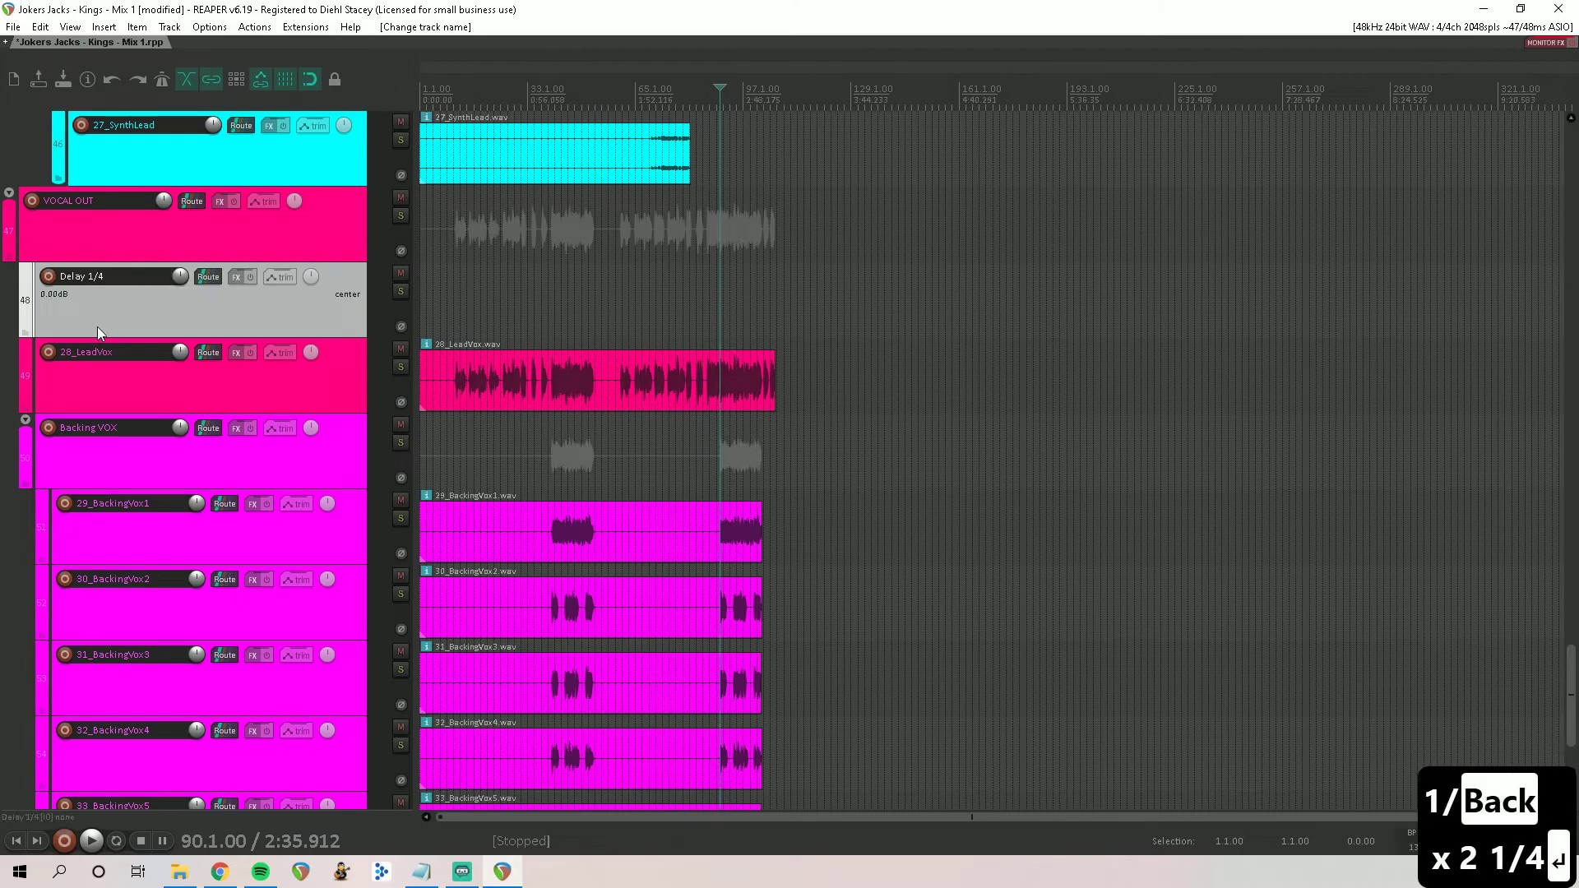
Step: Insert six more blank tracks between Delay 1/4 and 28_LeadVox
key("ctrl+t")
key("ctrl+t")
key("ctrl+t")
key("ctrl+t")
key("ctrl+t")
key("ctrl+t")
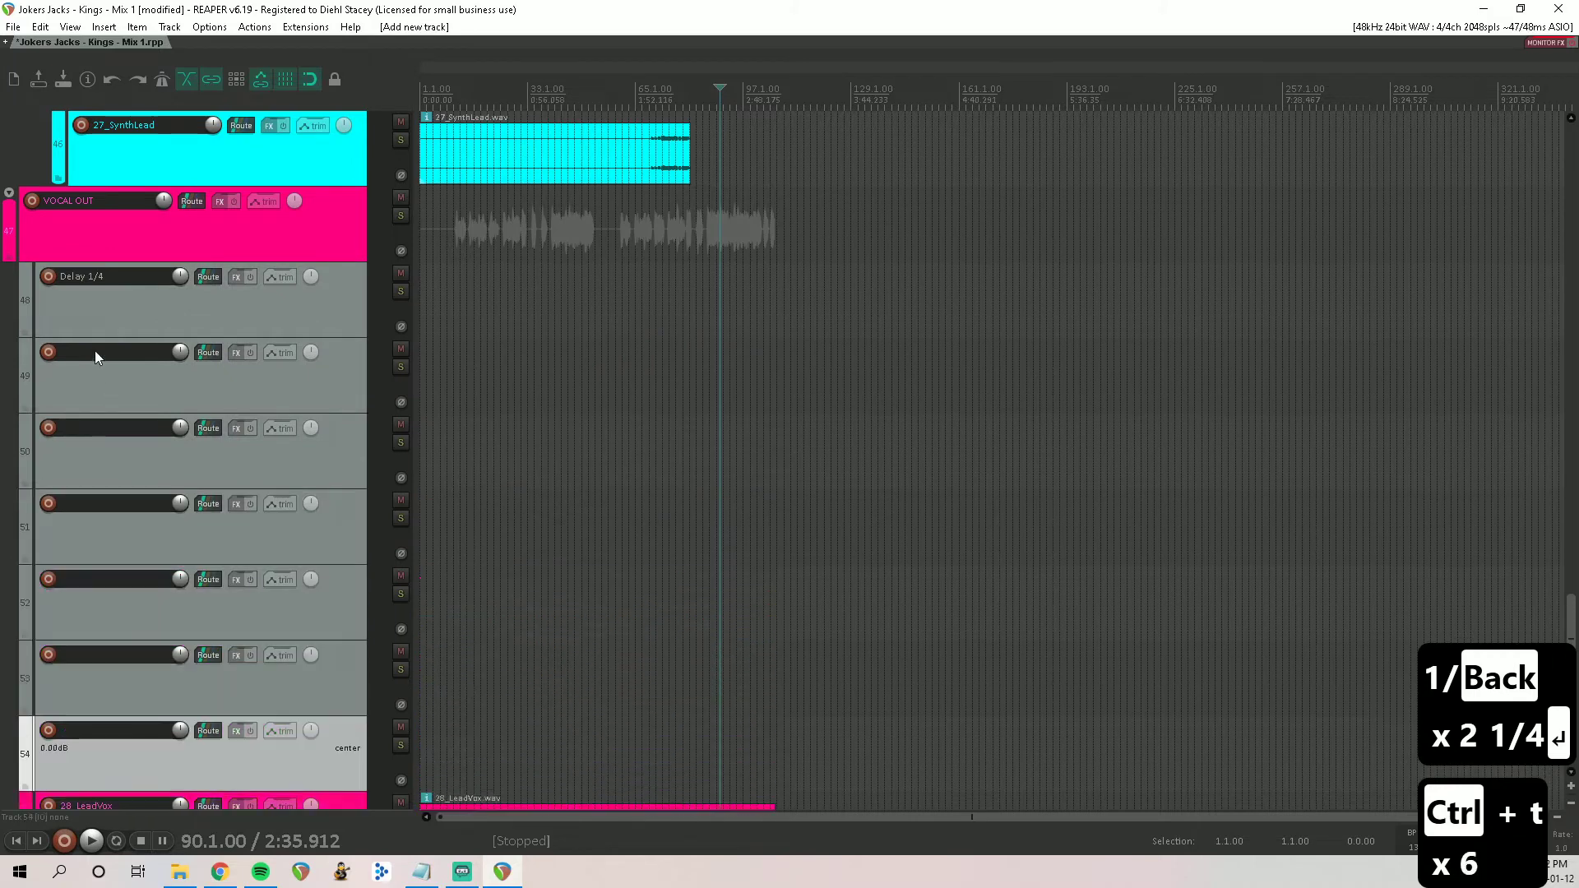
Step: Name the first two blank tracks below Delay 1/4 Delay 1/8 and Delay 1/16
type("Delay")
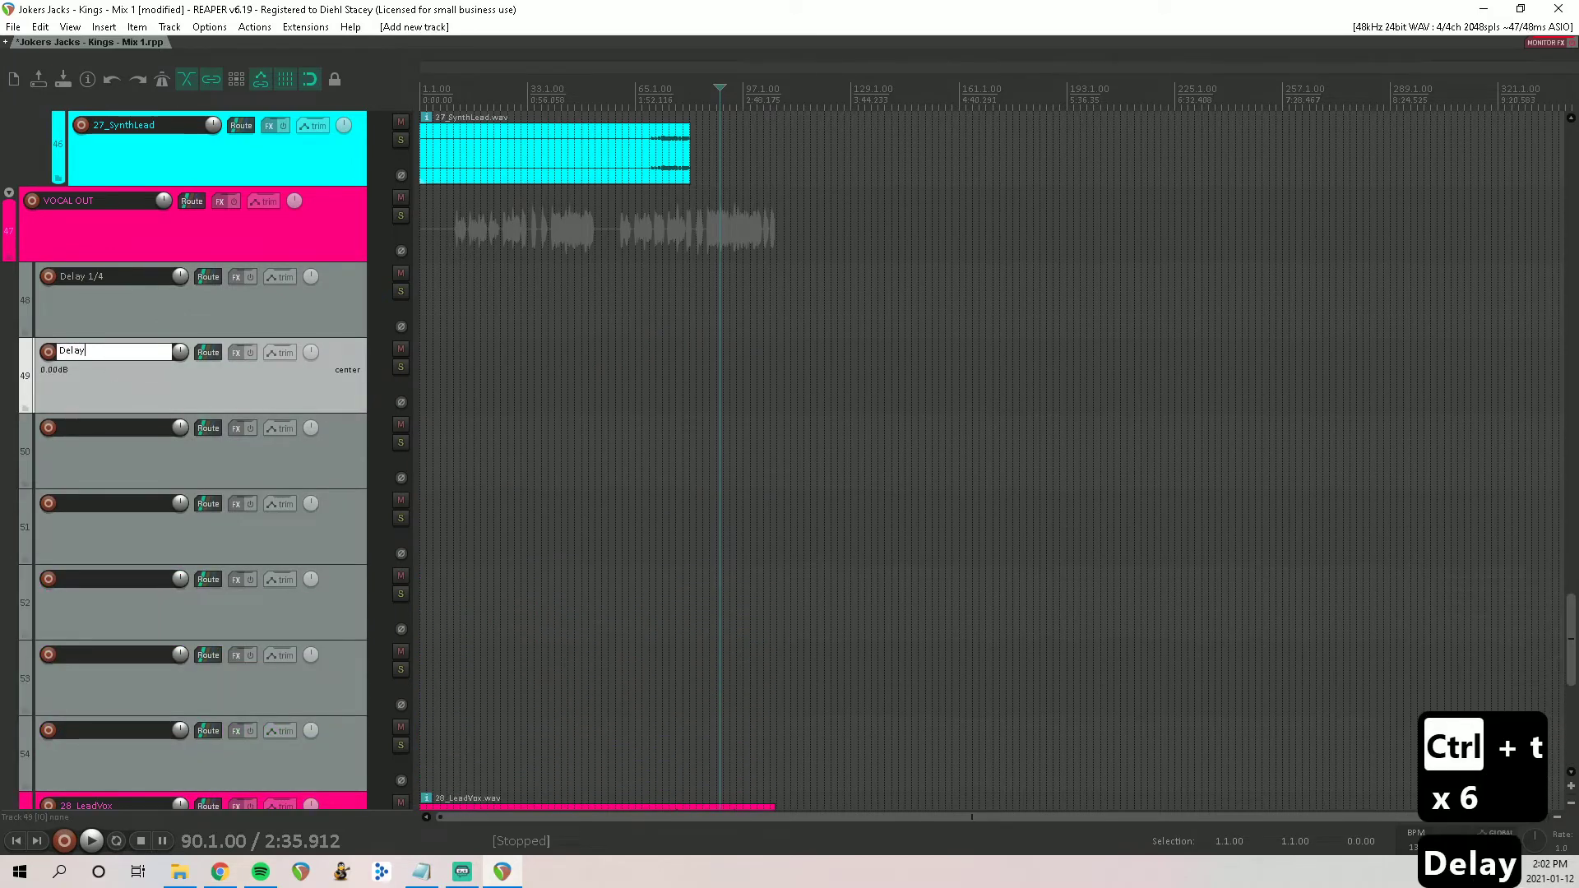
type(" 1/8")
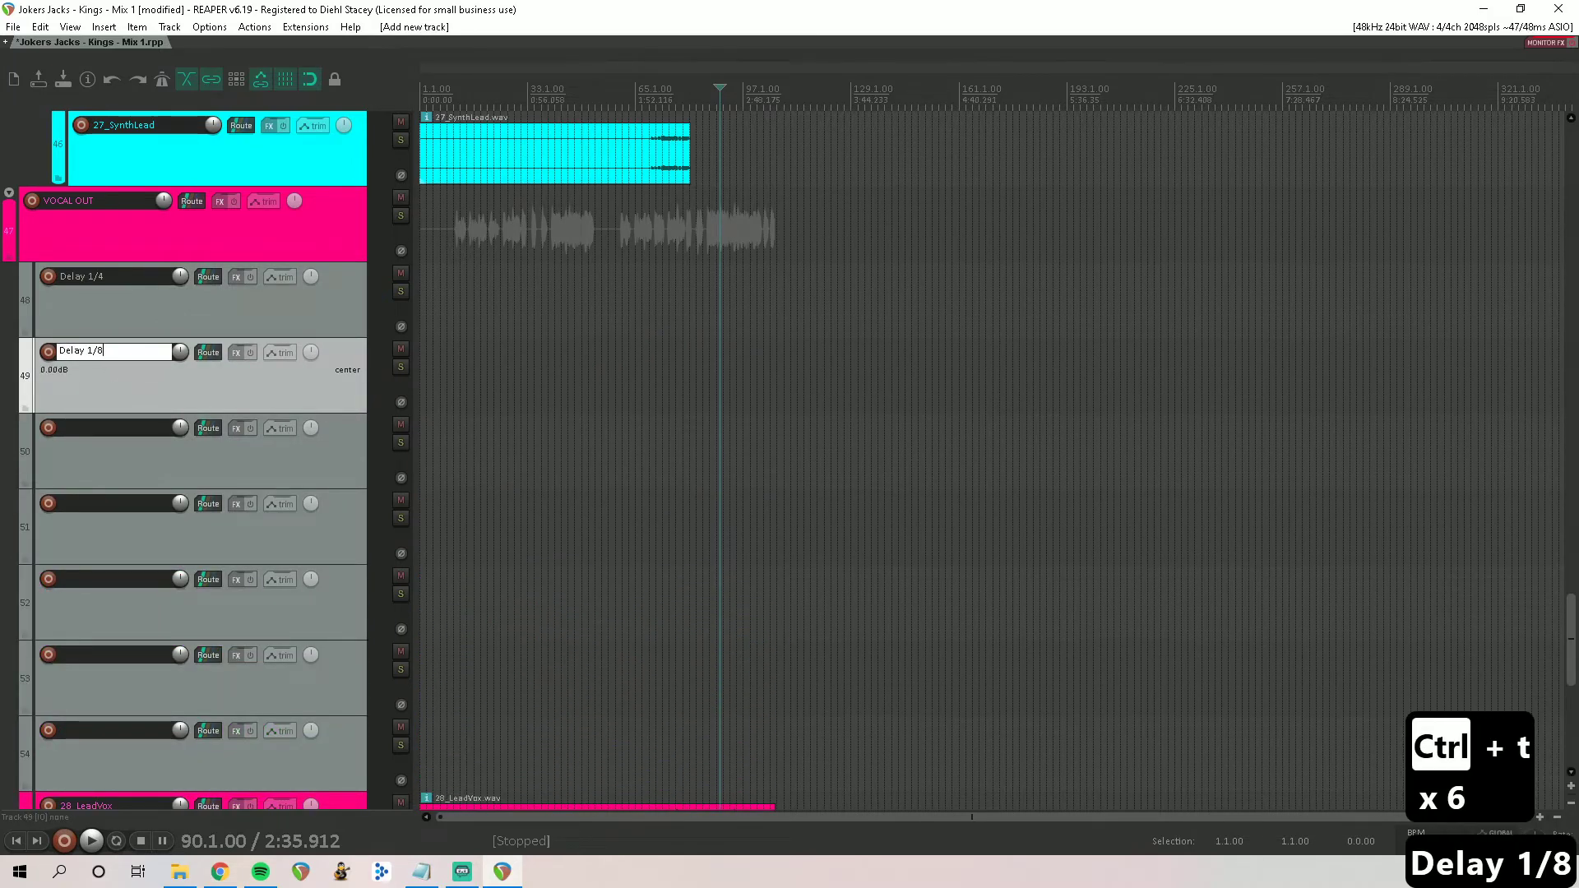
key("Tab")
type("Delay")
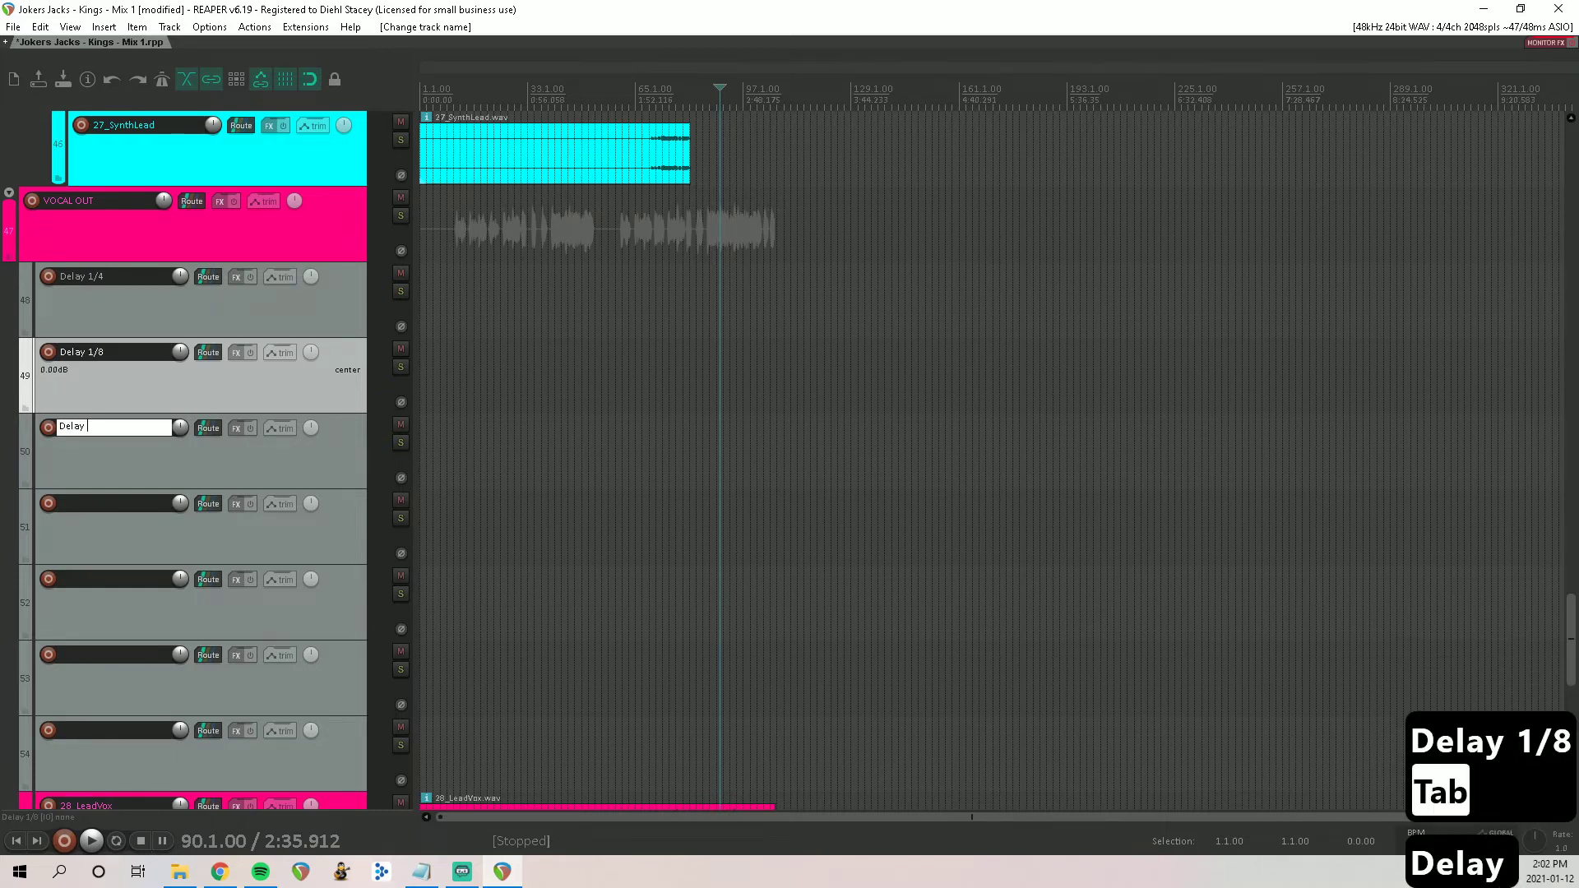
type(" 1/")
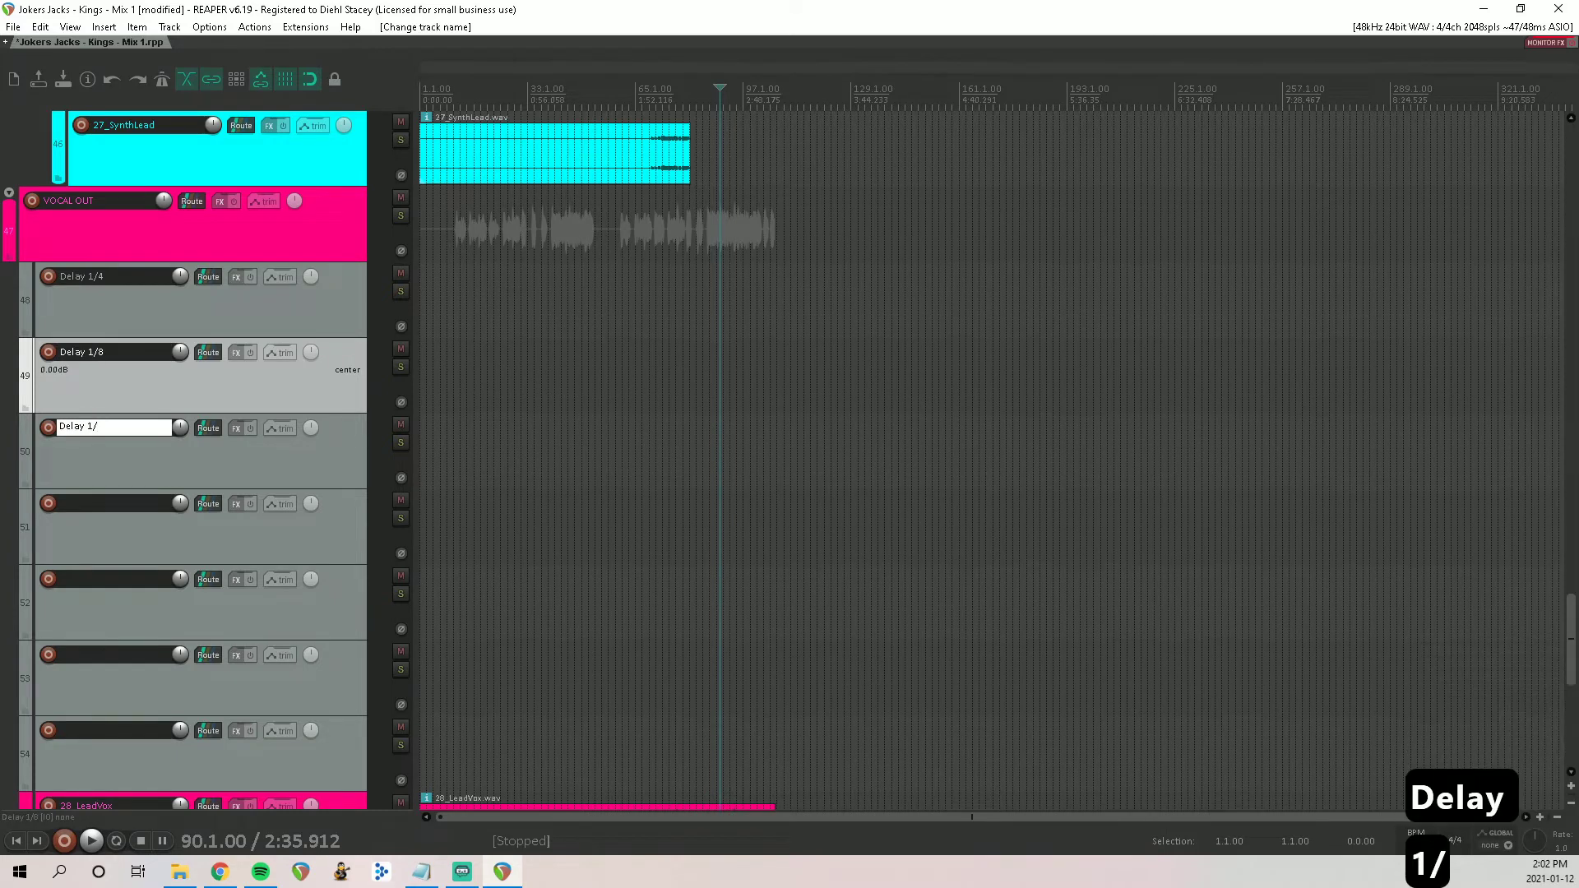
type("16")
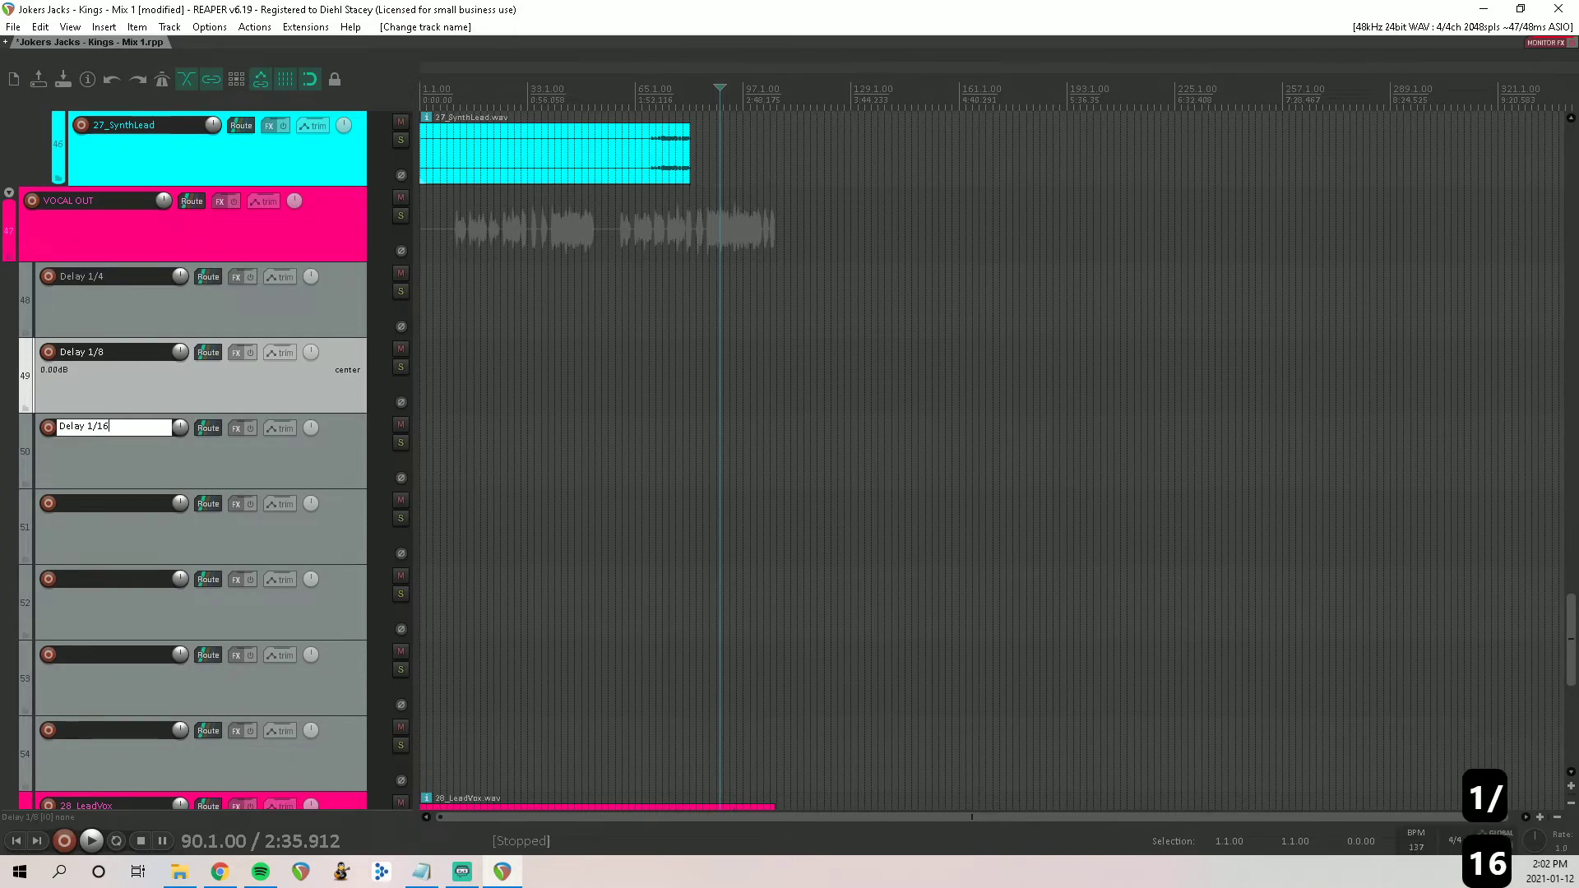
key("Return")
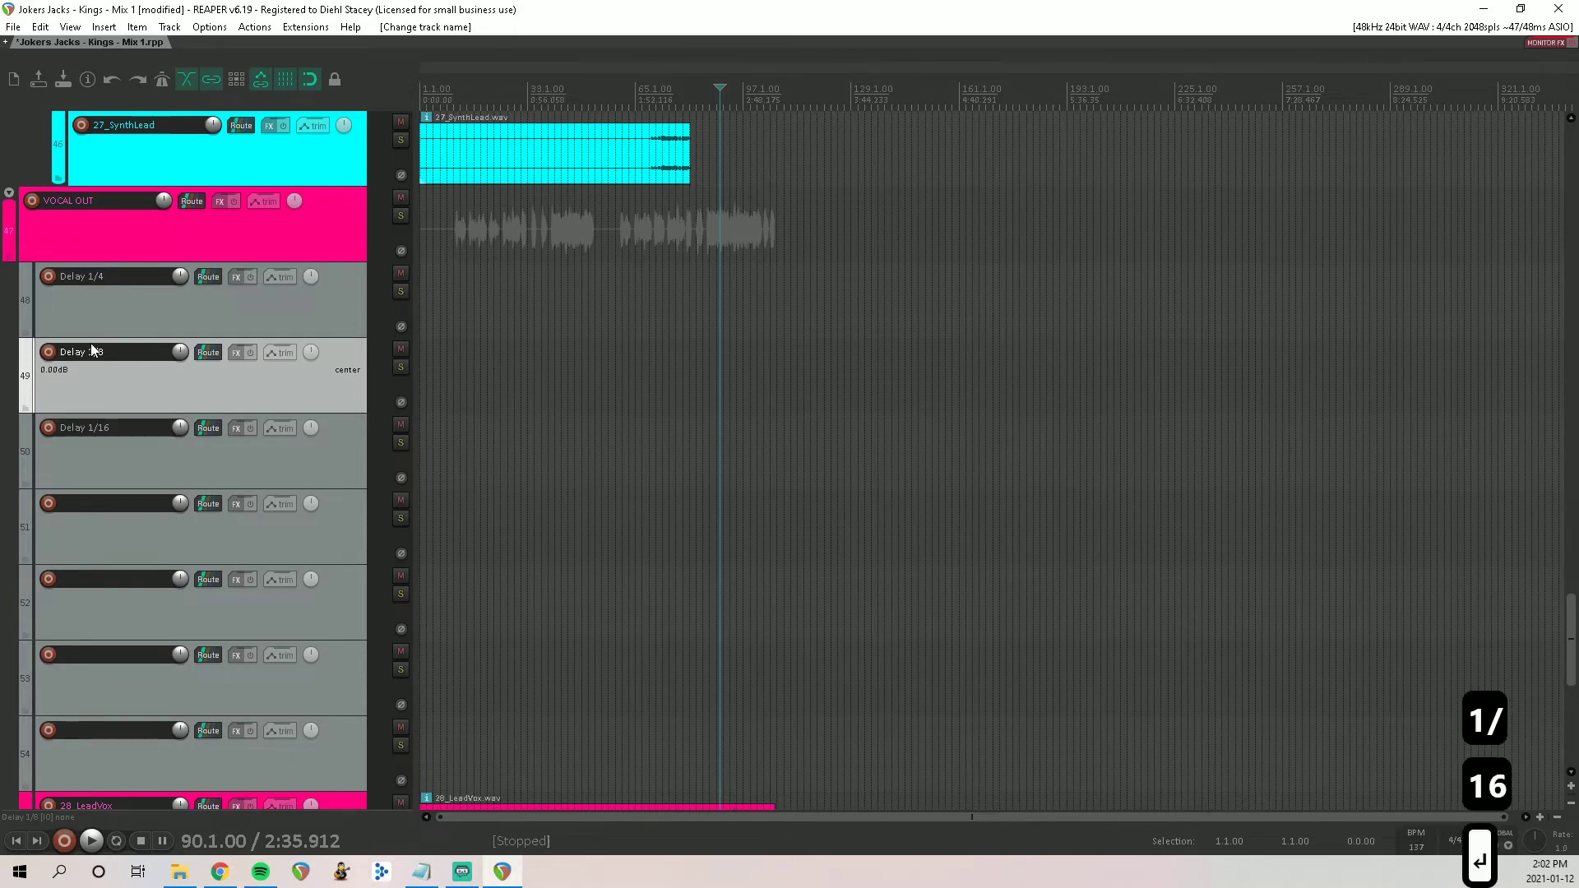
Step: Name the two blank tracks below Delay 1/16 Delay Slap and Verb Hall
double_click(94, 502)
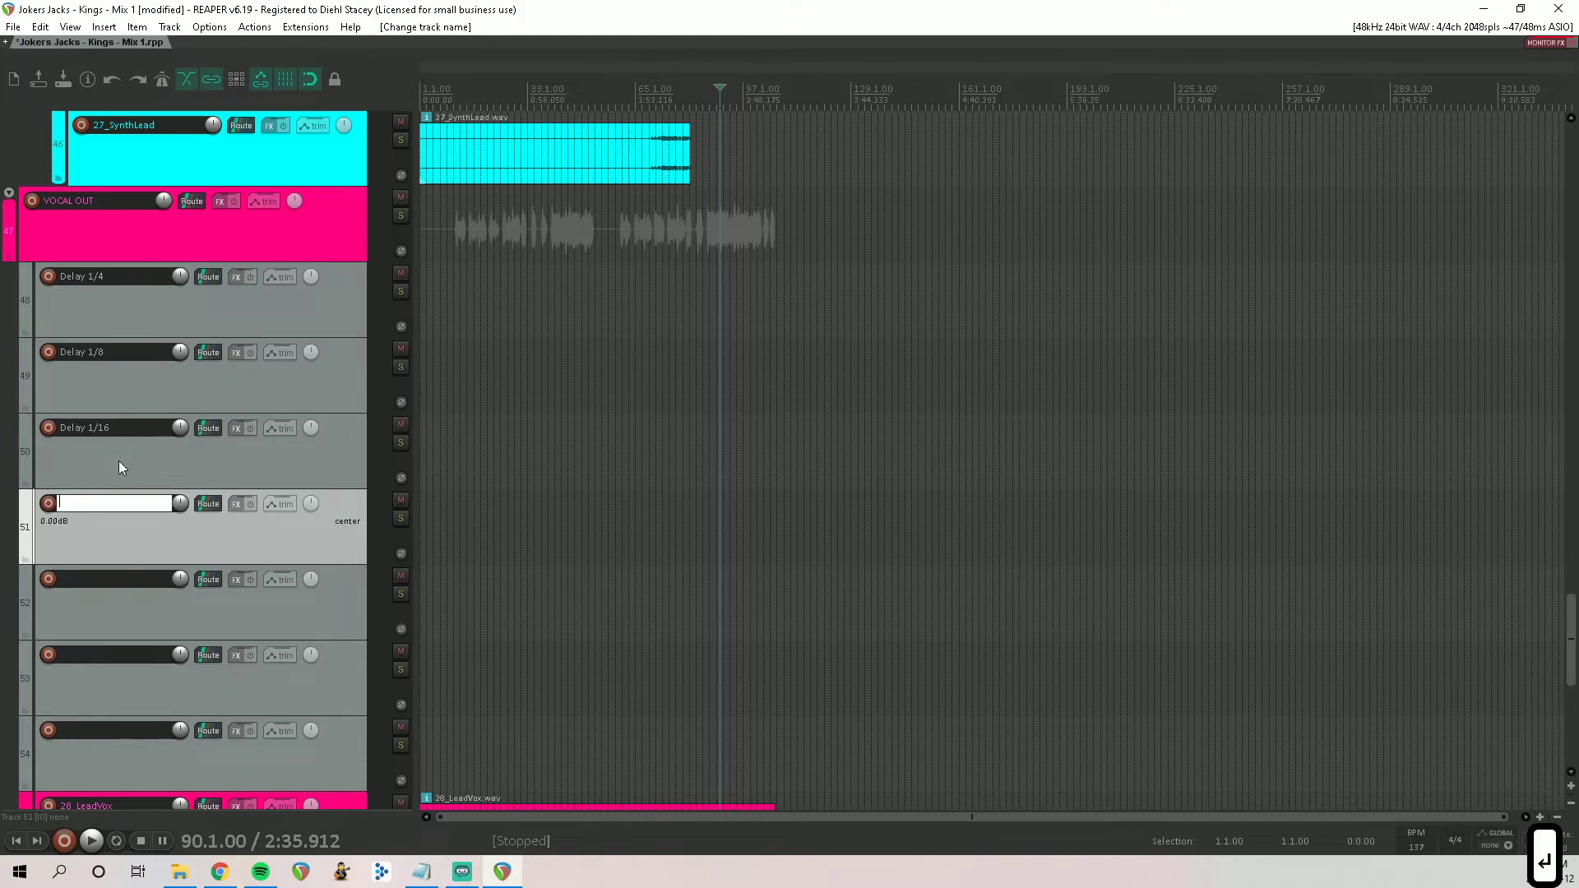
type("Delayt")
key("BackSpace")
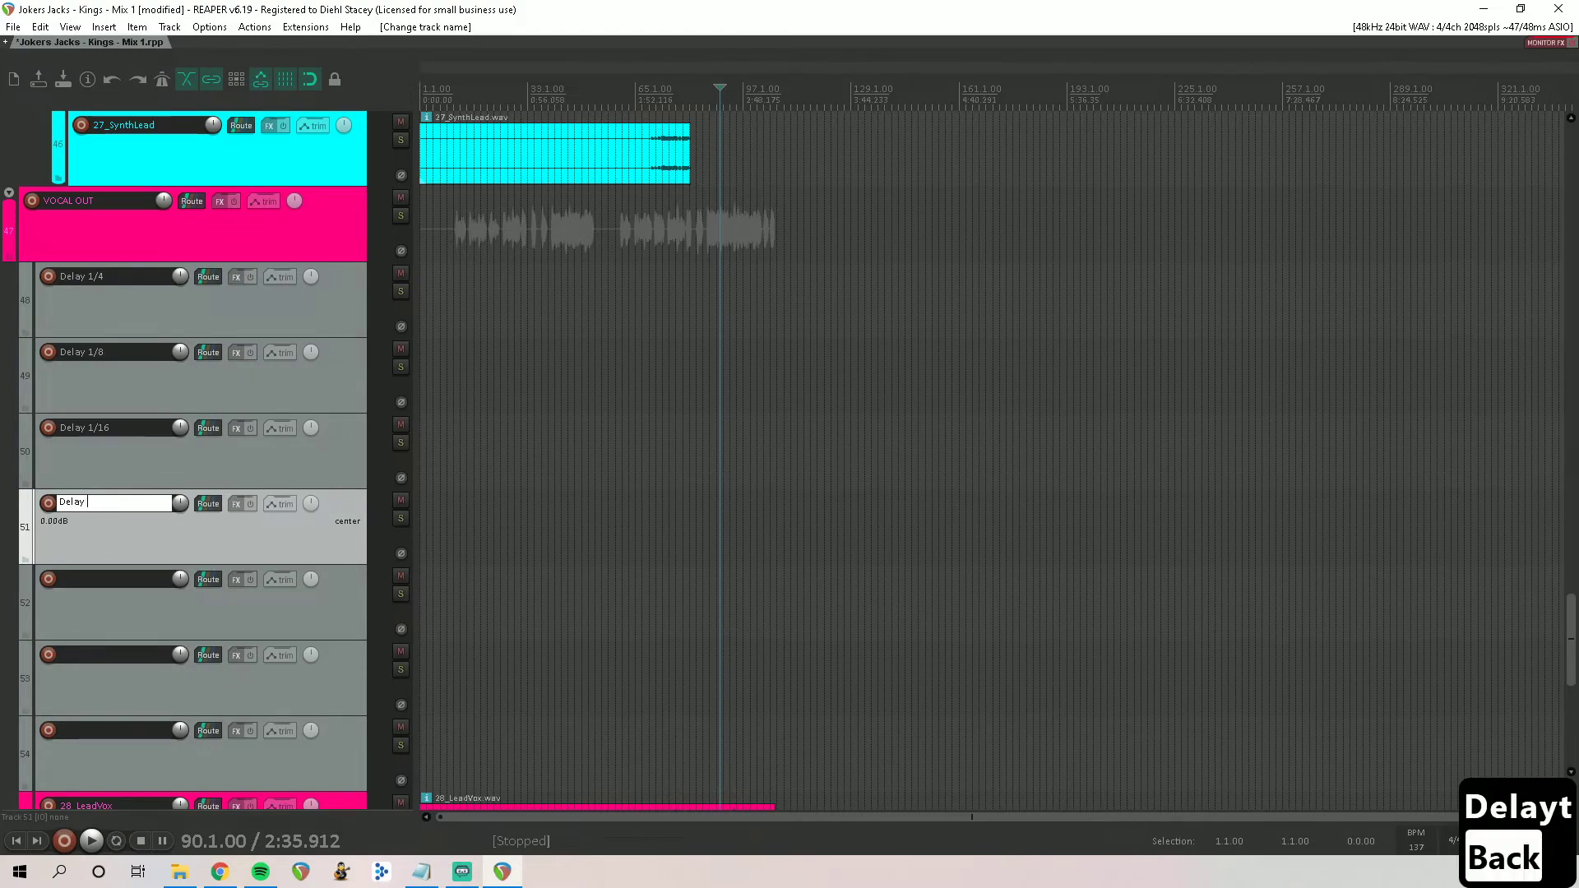
type("Slap")
key("Tab")
key("shift")
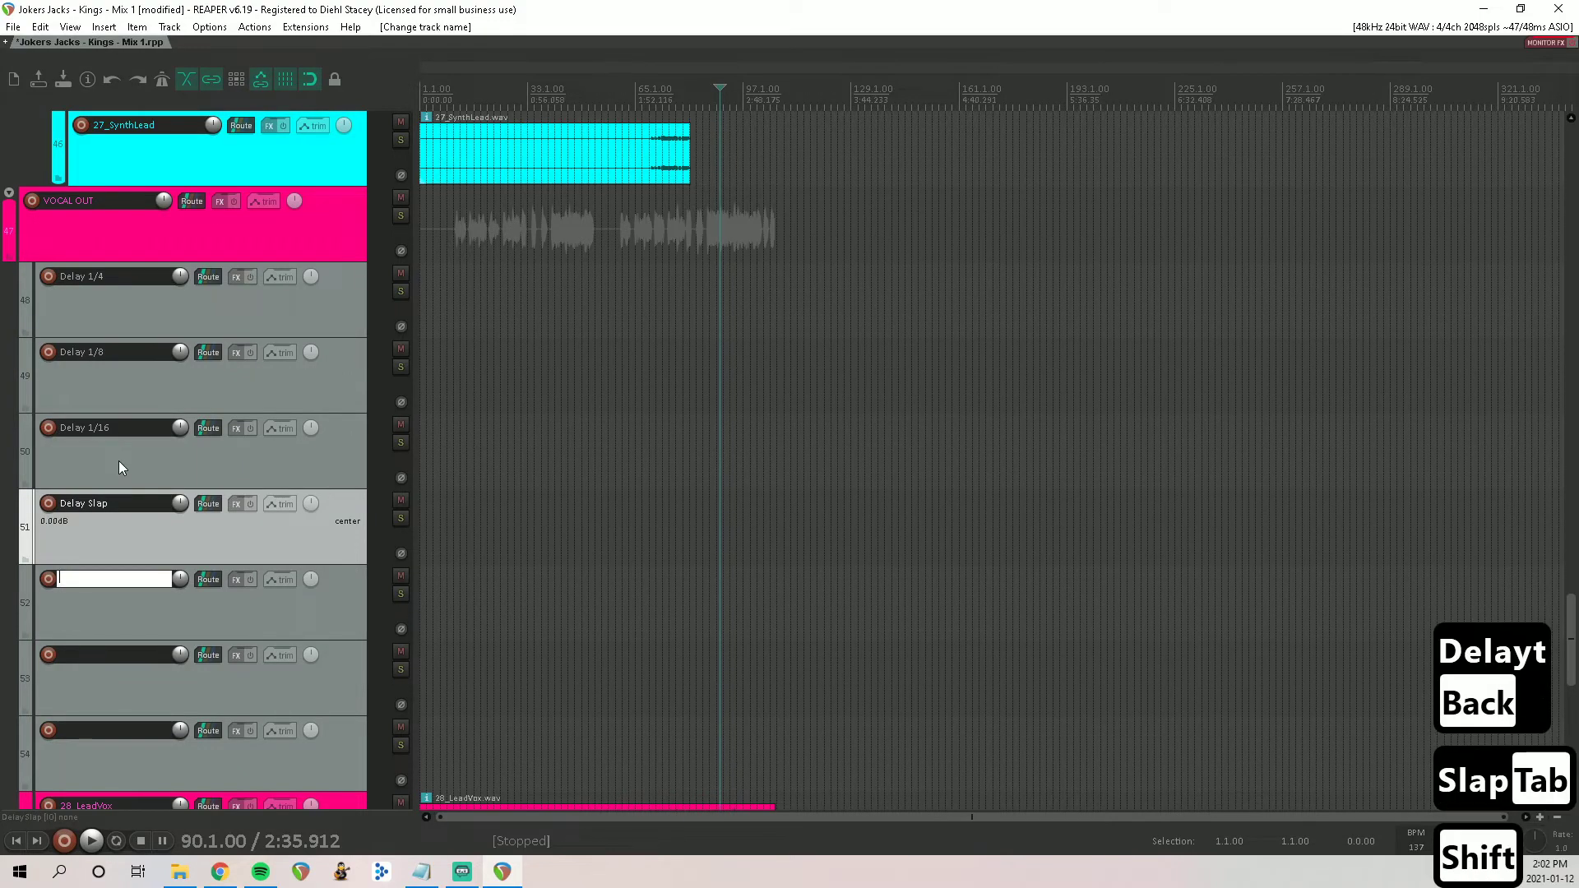
type("Verb Ha;")
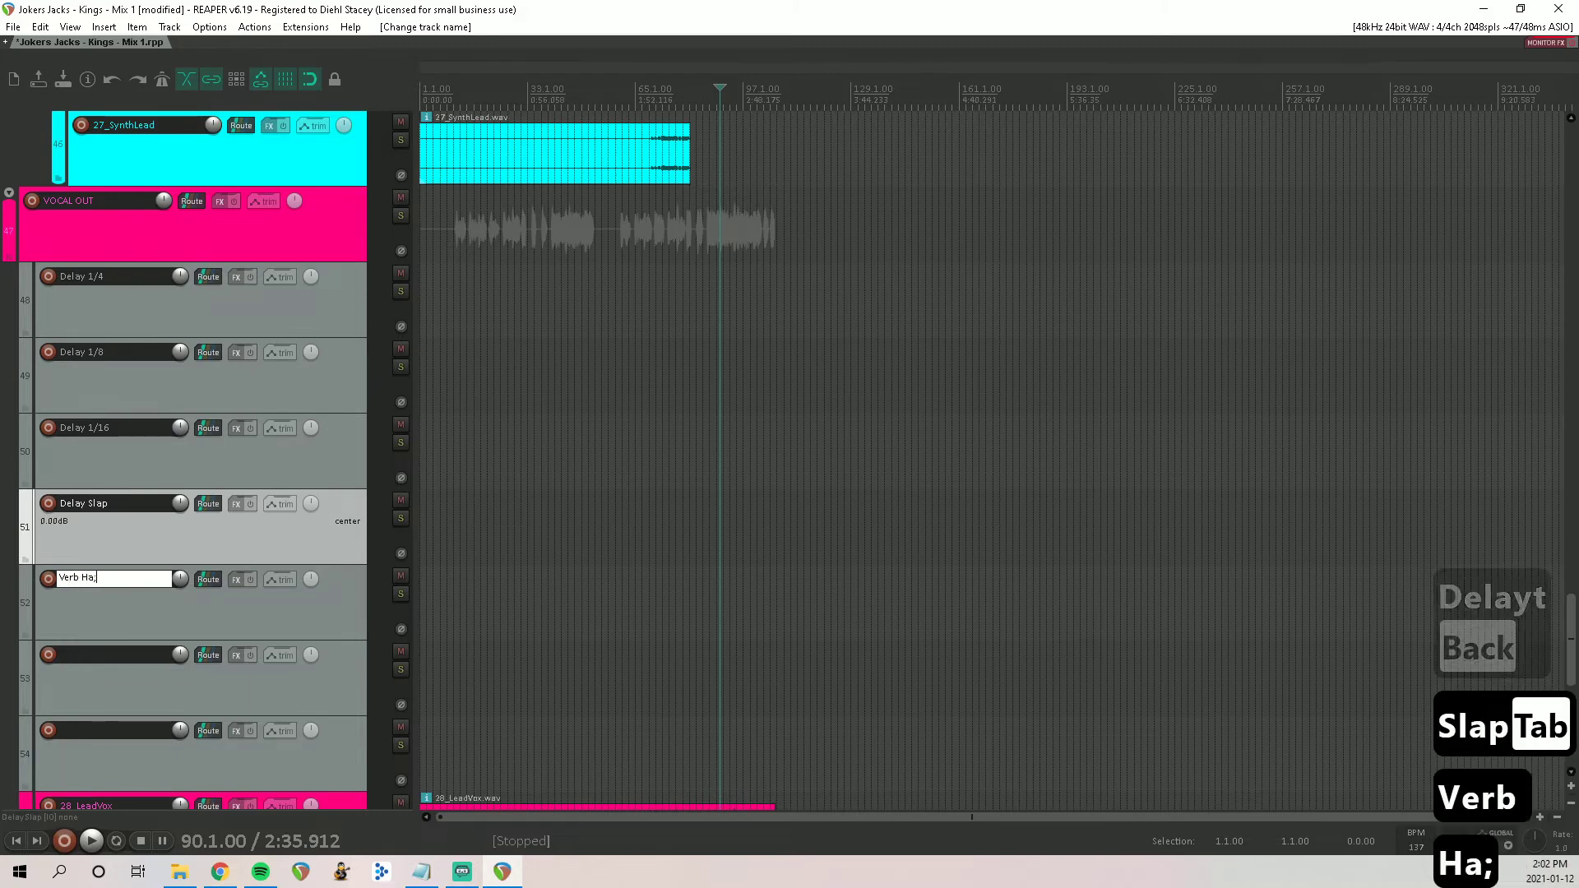
key("BackSpace")
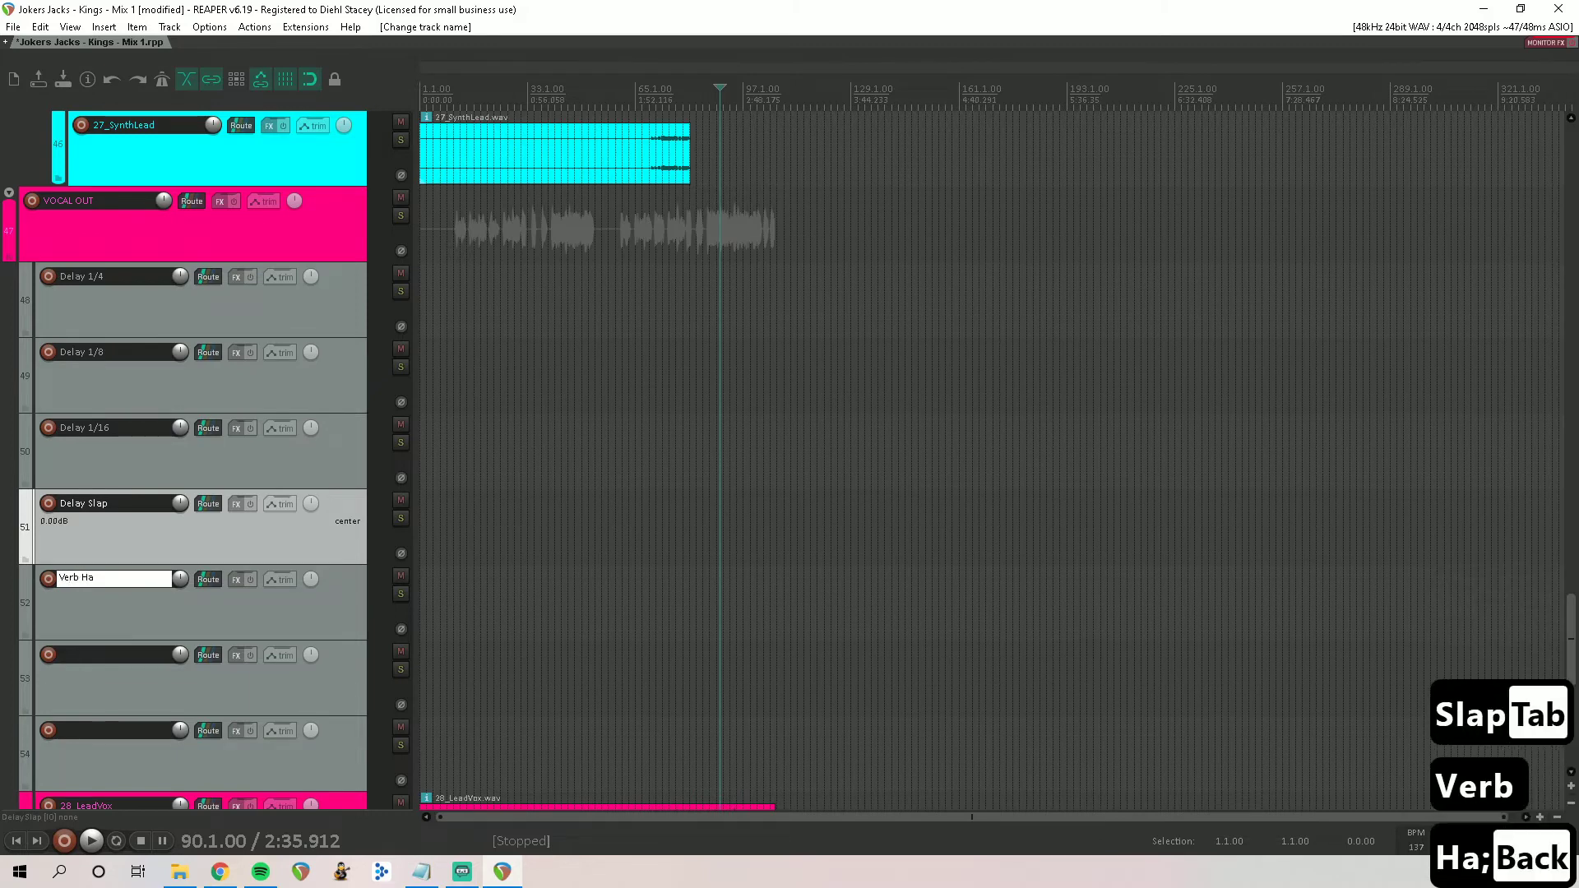
type("ll")
key("Tab")
Step: Name the blank track below Verb Hall Verb Room
type("B")
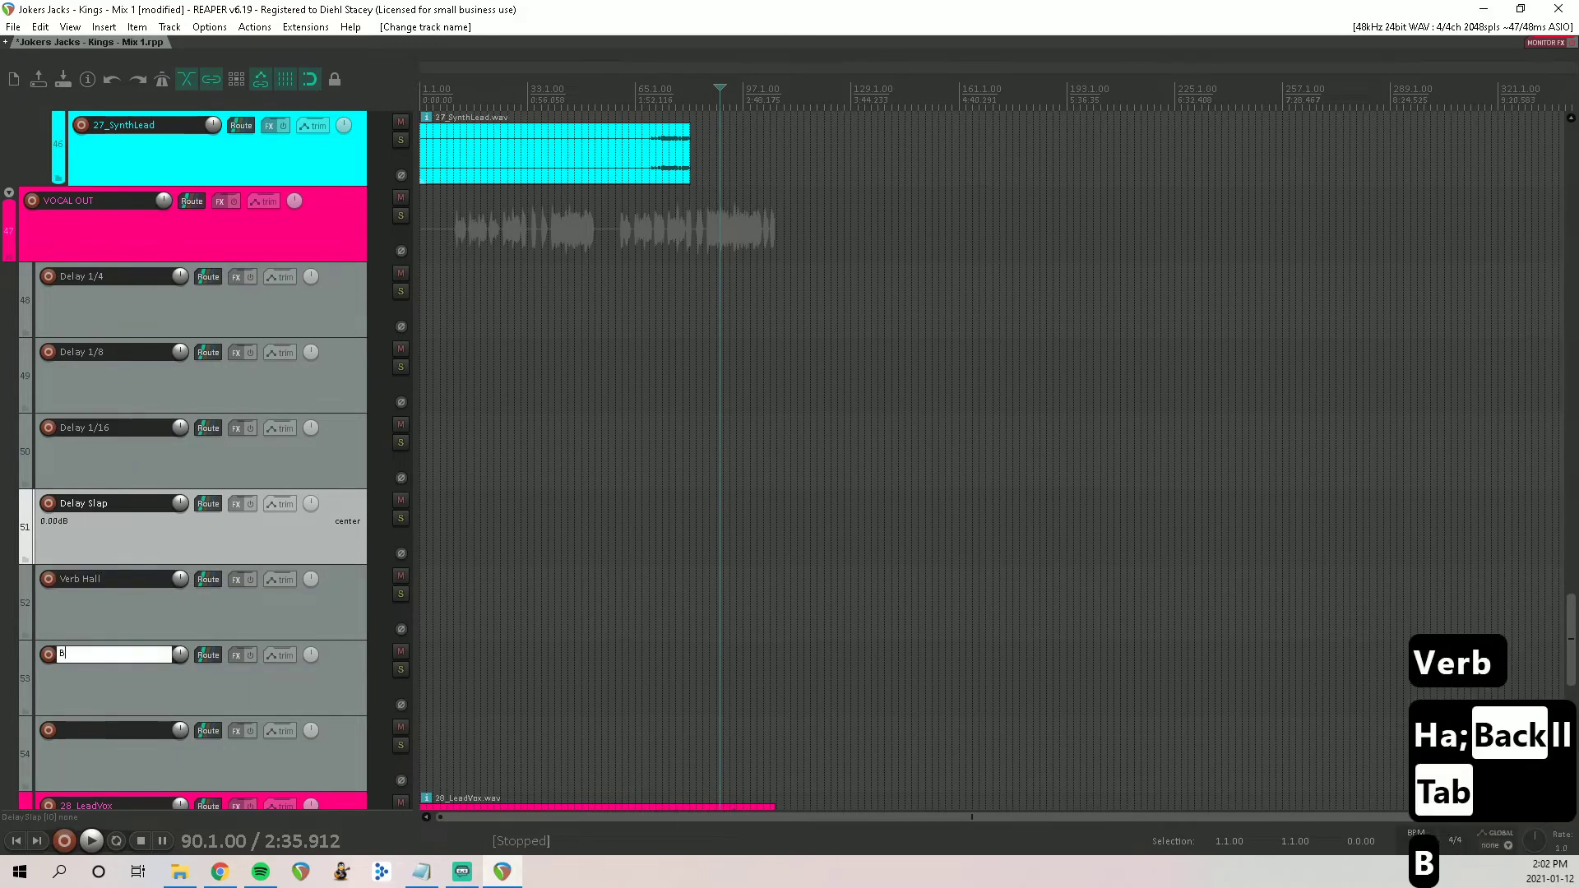
type("er")
key("BackSpace")
key("BackSpace")
key("BackSpace")
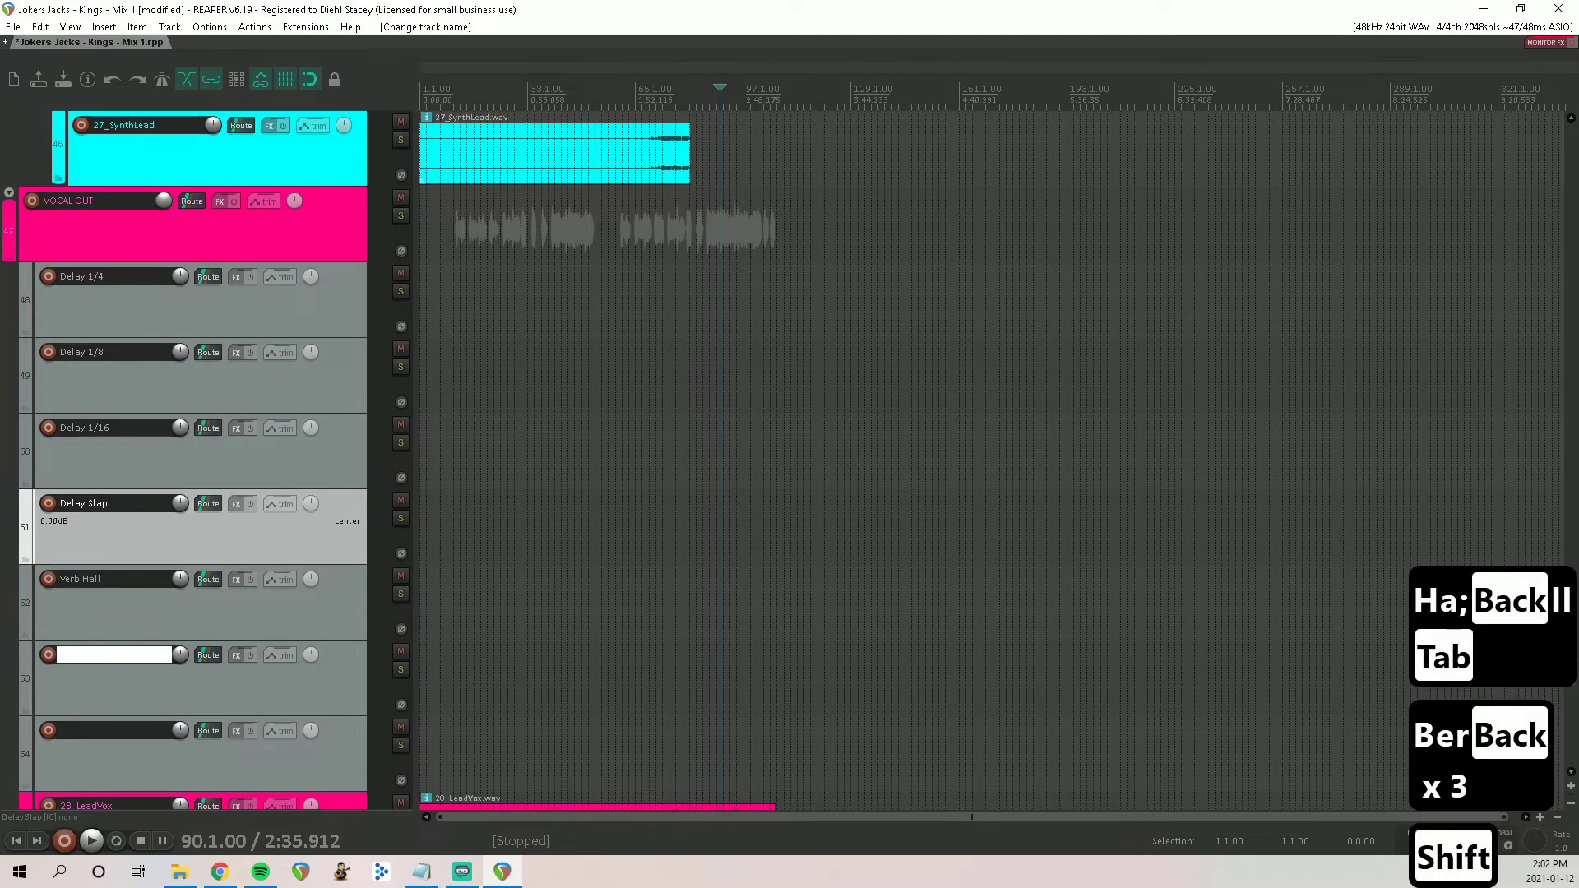
type("Verb")
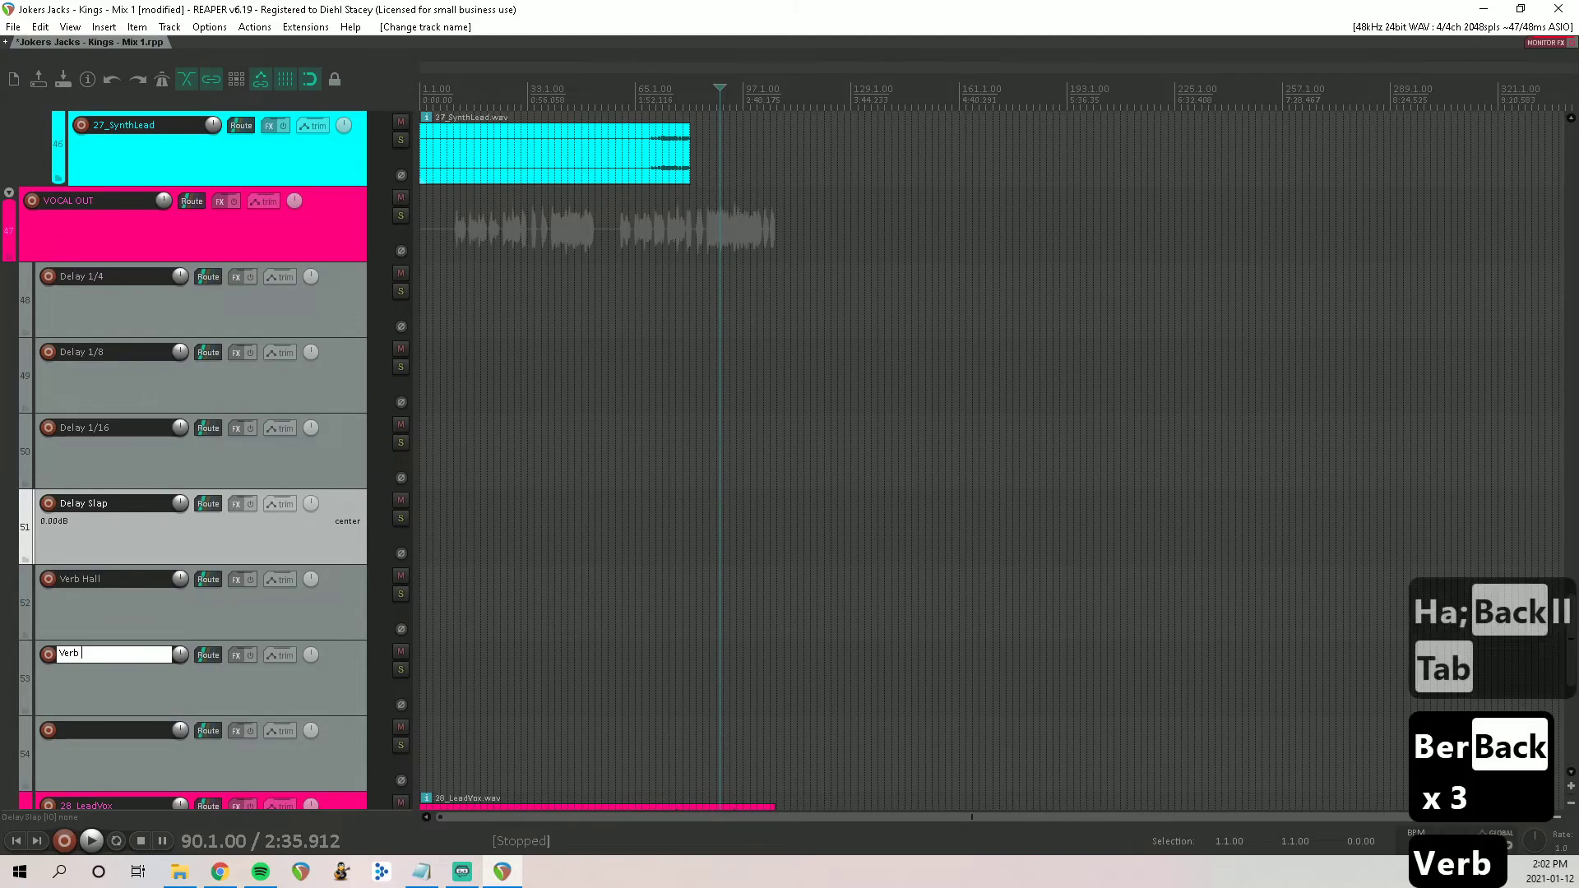
type(" Room")
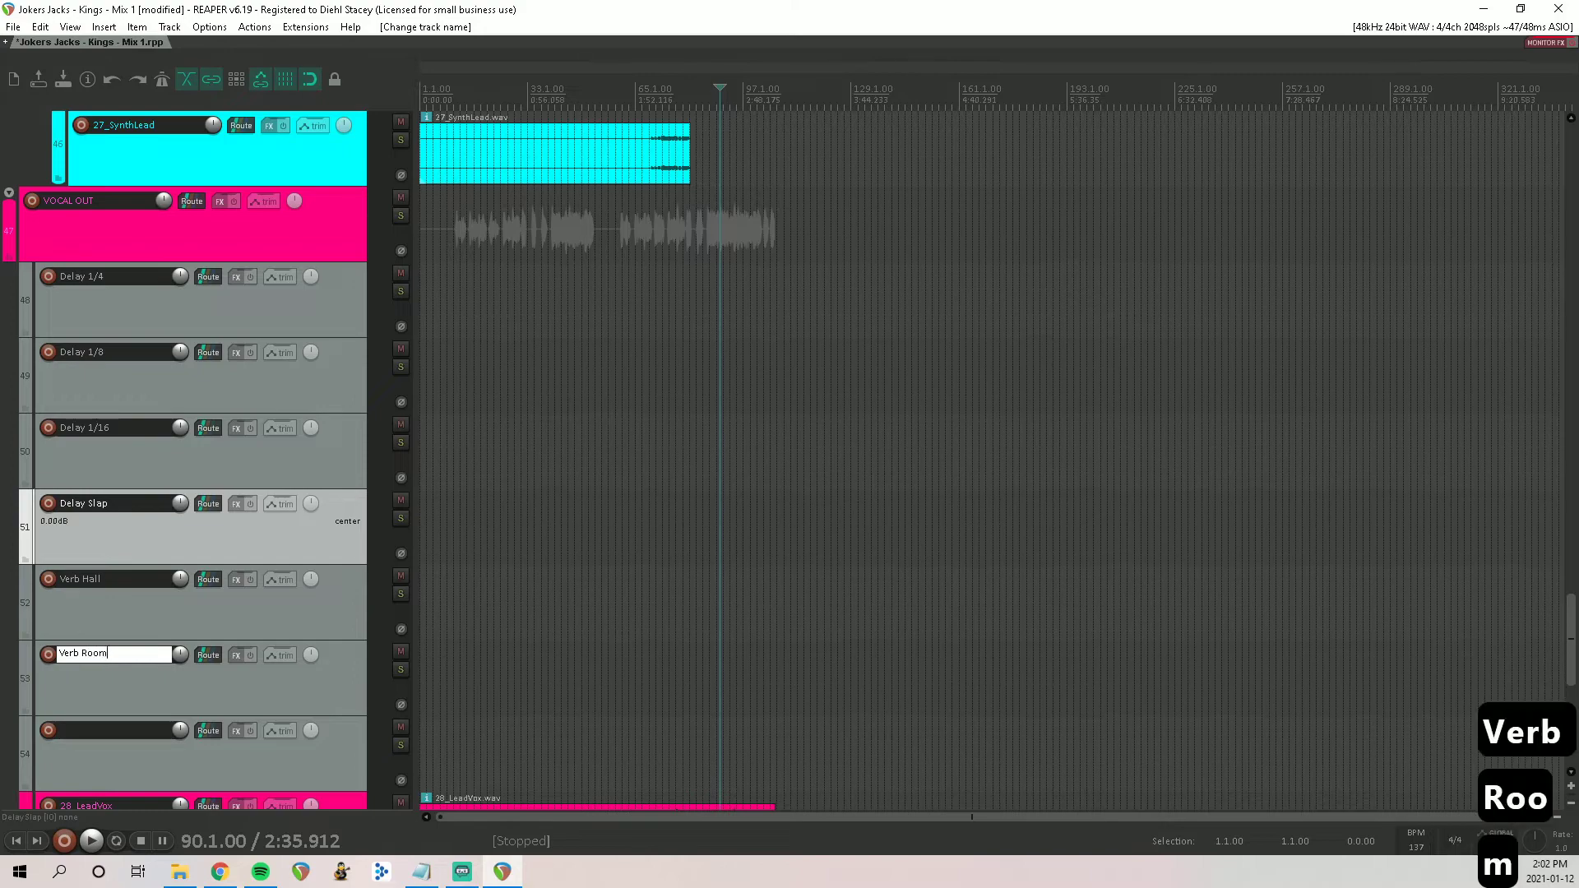
key("Return")
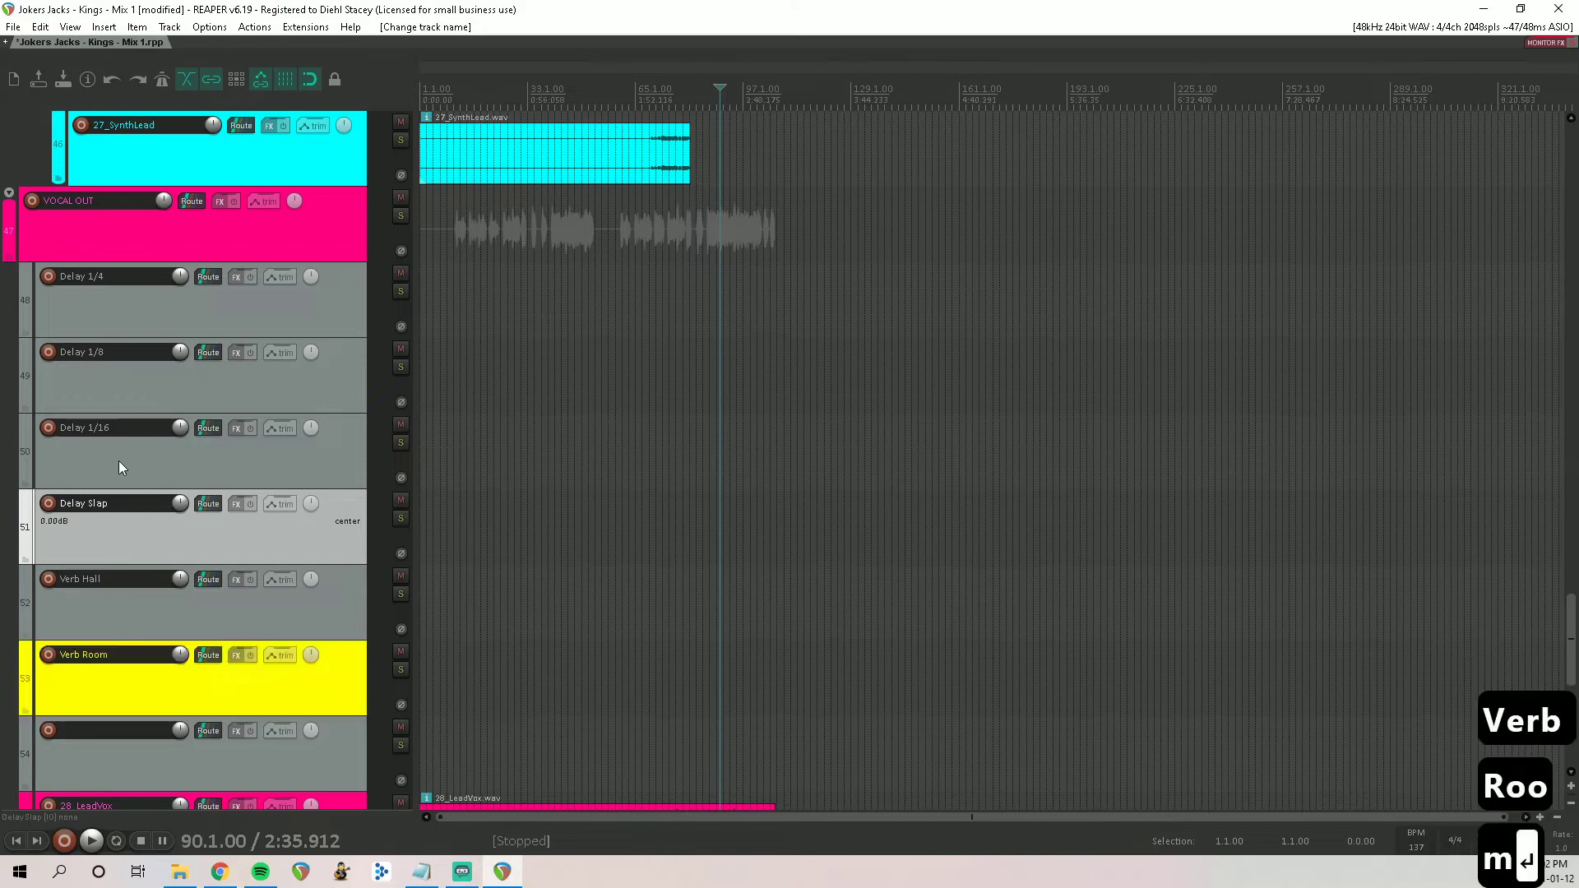
Step: Name the last blank track, between Verb Room and 28_LeadVox, WIDE
scroll(152, 628, "down", 2)
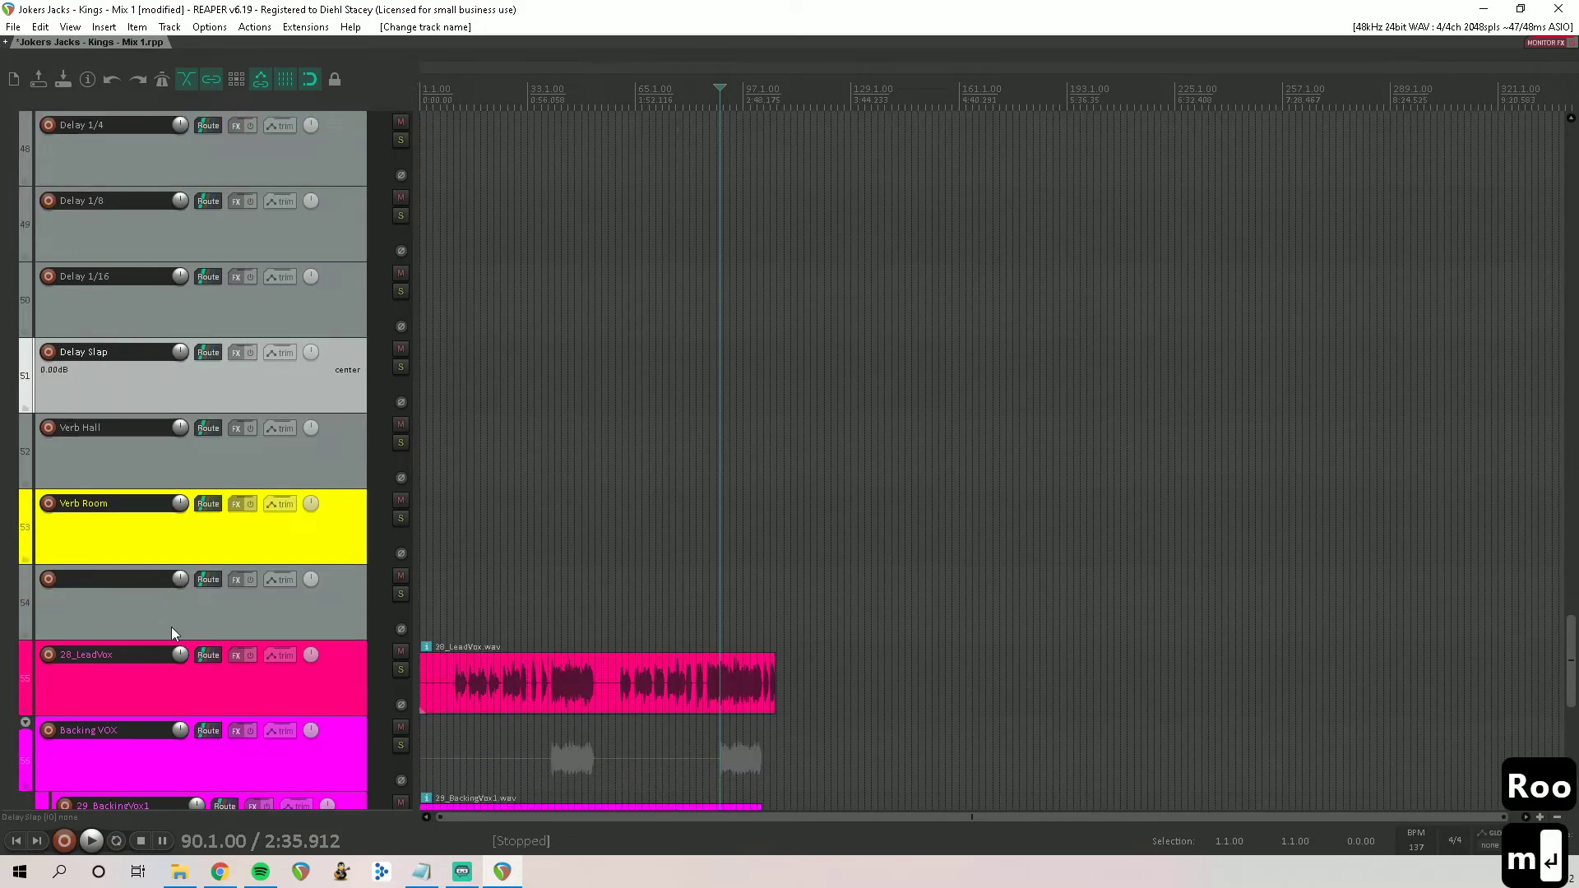
left_click(125, 579)
double_click(125, 579)
type("W")
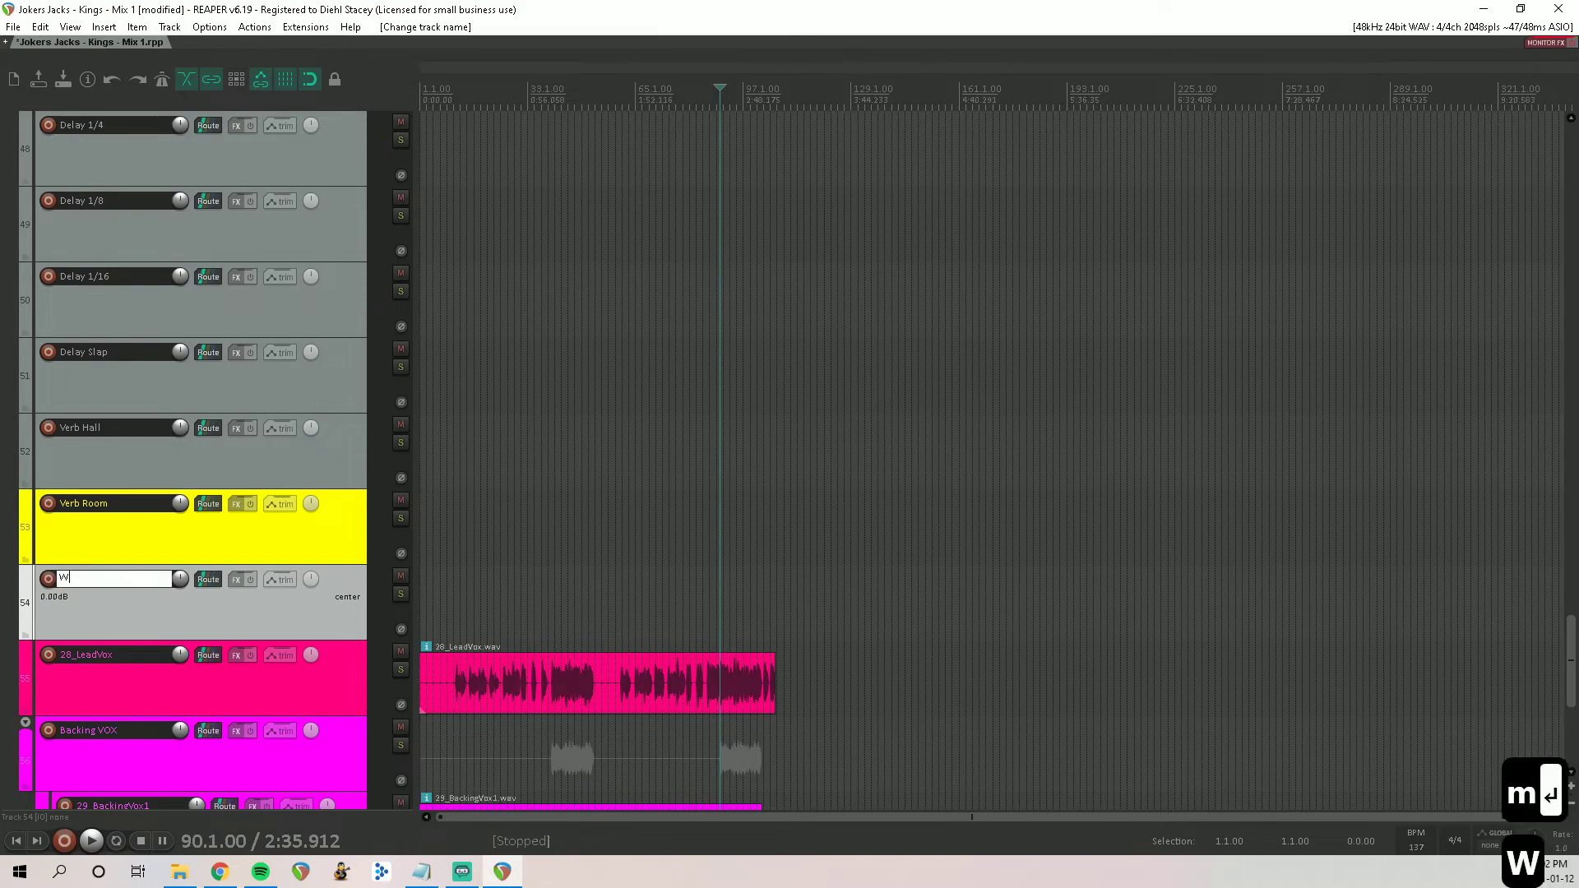
type("IDE")
key("Return")
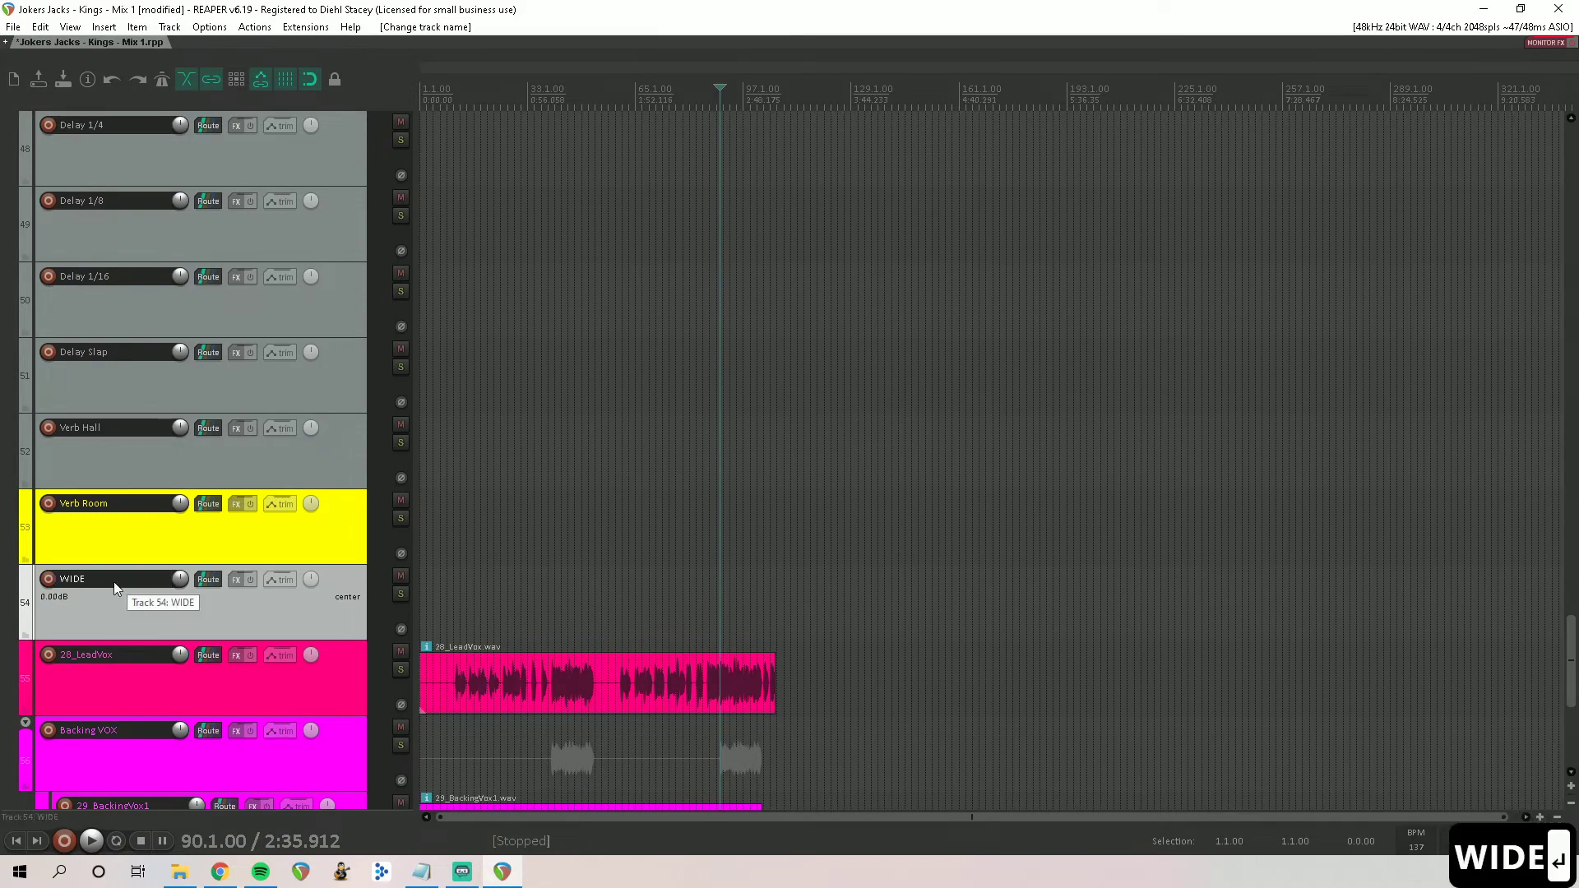
Step: Set the seven vocal effect tracks from Delay 1/4 through WIDE to random colors
scroll(283, 303, "up", 2)
left_click(283, 309)
scroll(222, 312, "down", 5)
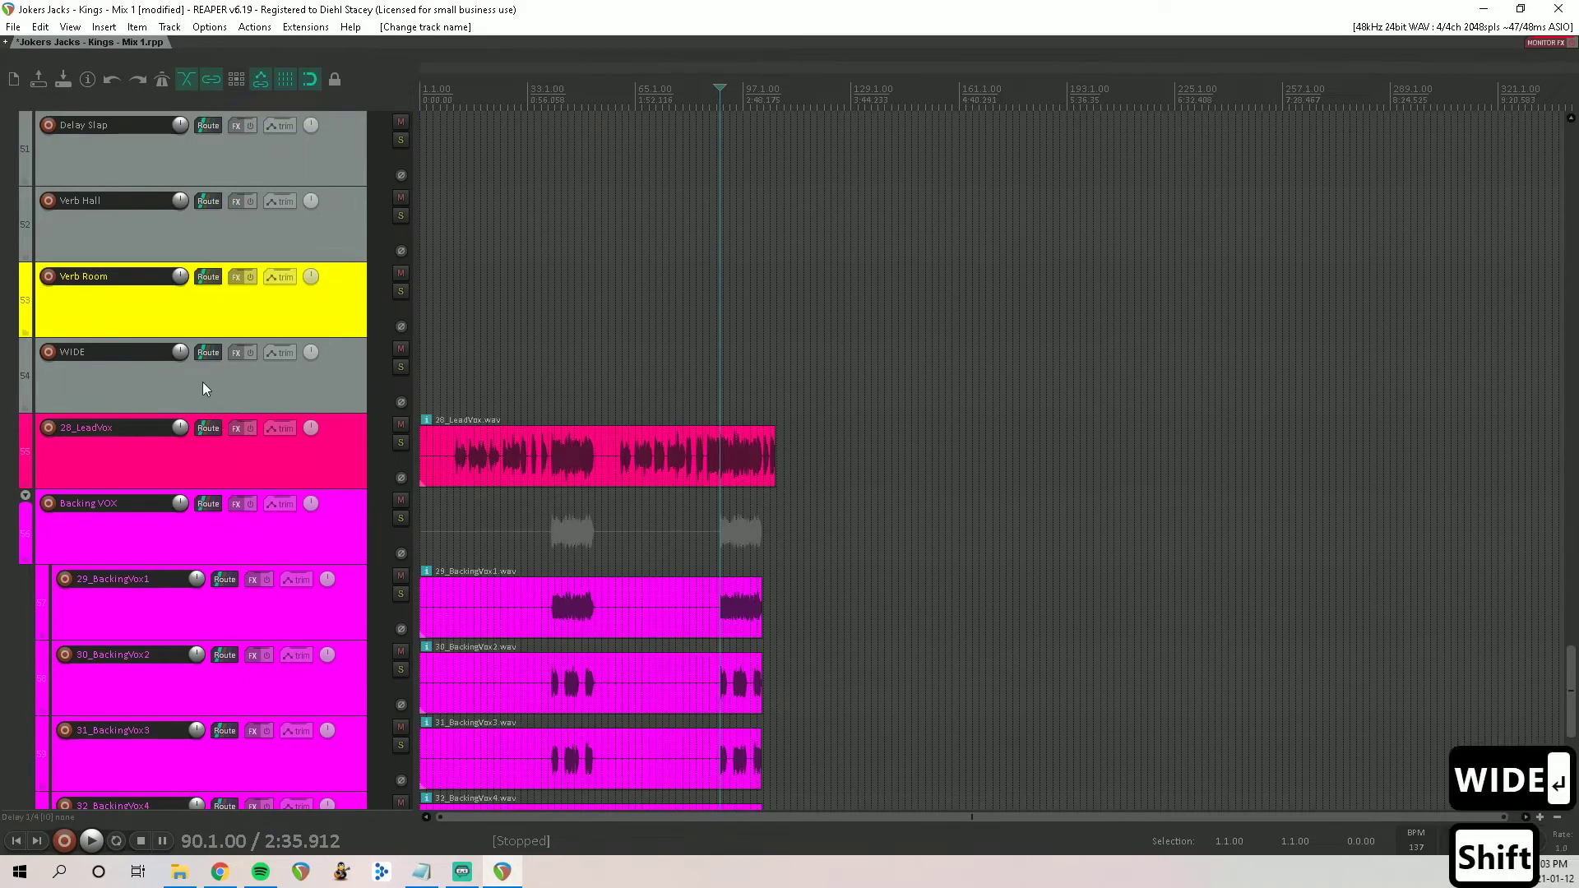
left_click(204, 382, "shift")
right_click(202, 380)
mouse_move(437, 662)
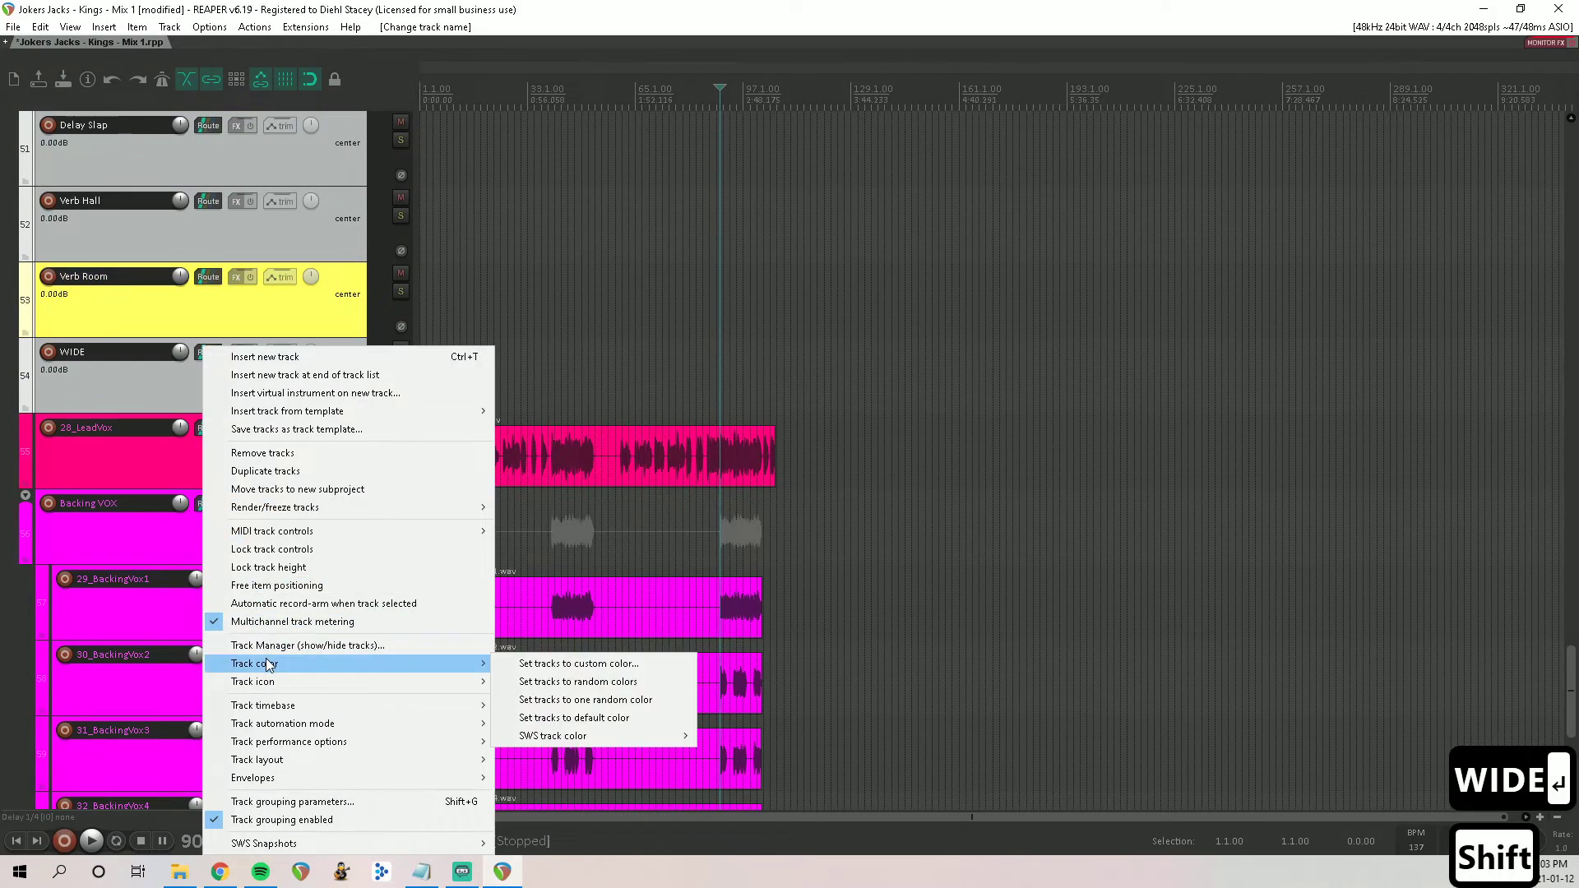
left_click(598, 691)
Step: Insert a new track directly below VOCAL OUT and name it Vox FX
scroll(229, 458, "up", 5)
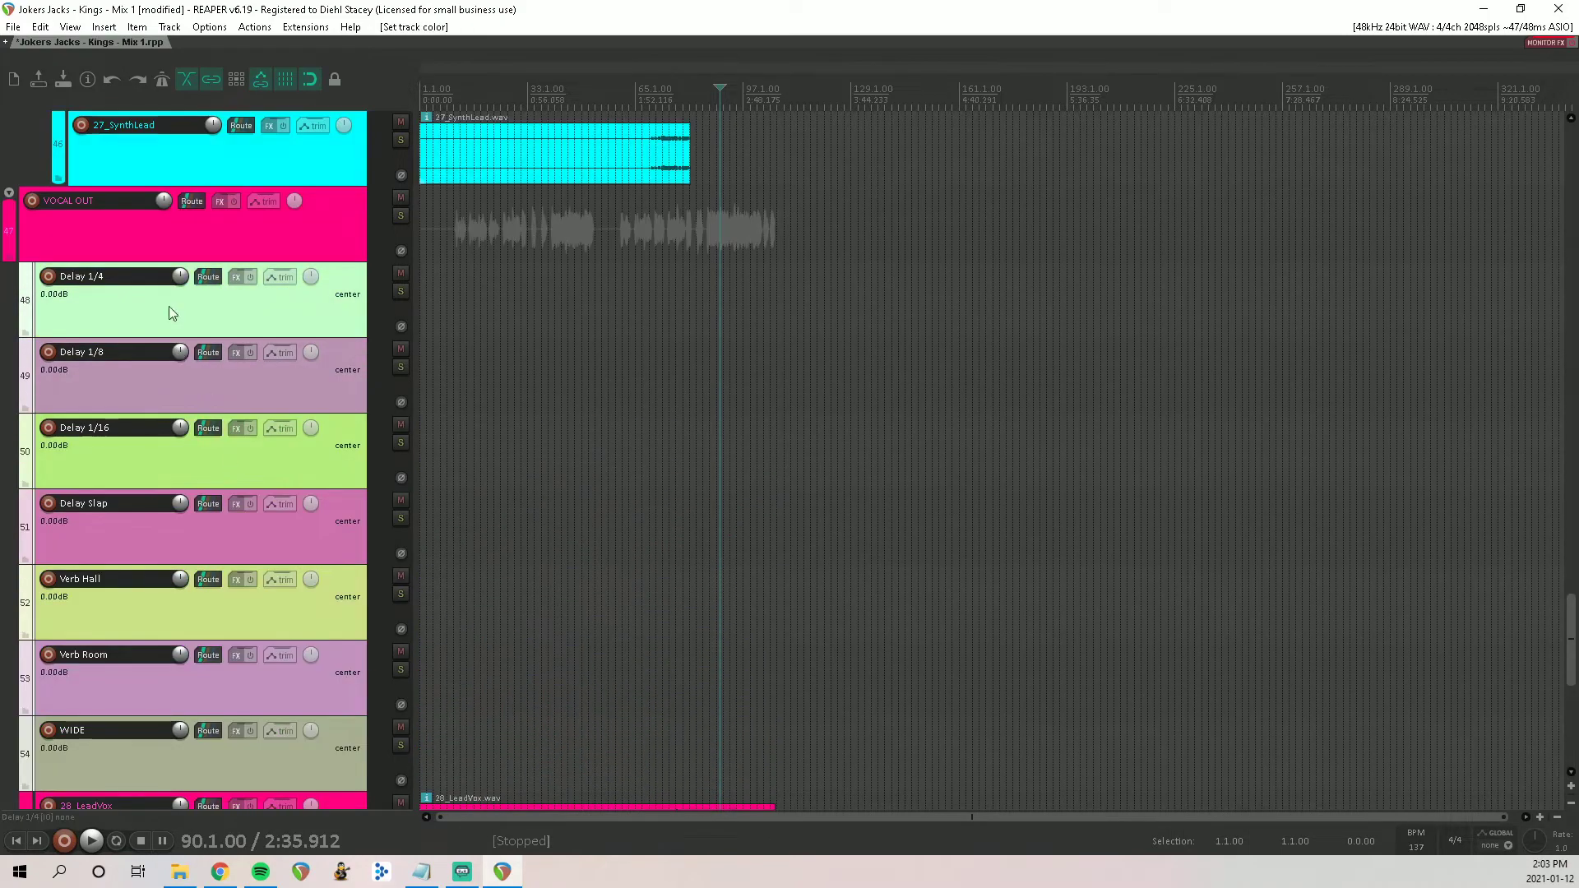
left_click(145, 249)
key("ctrl+t")
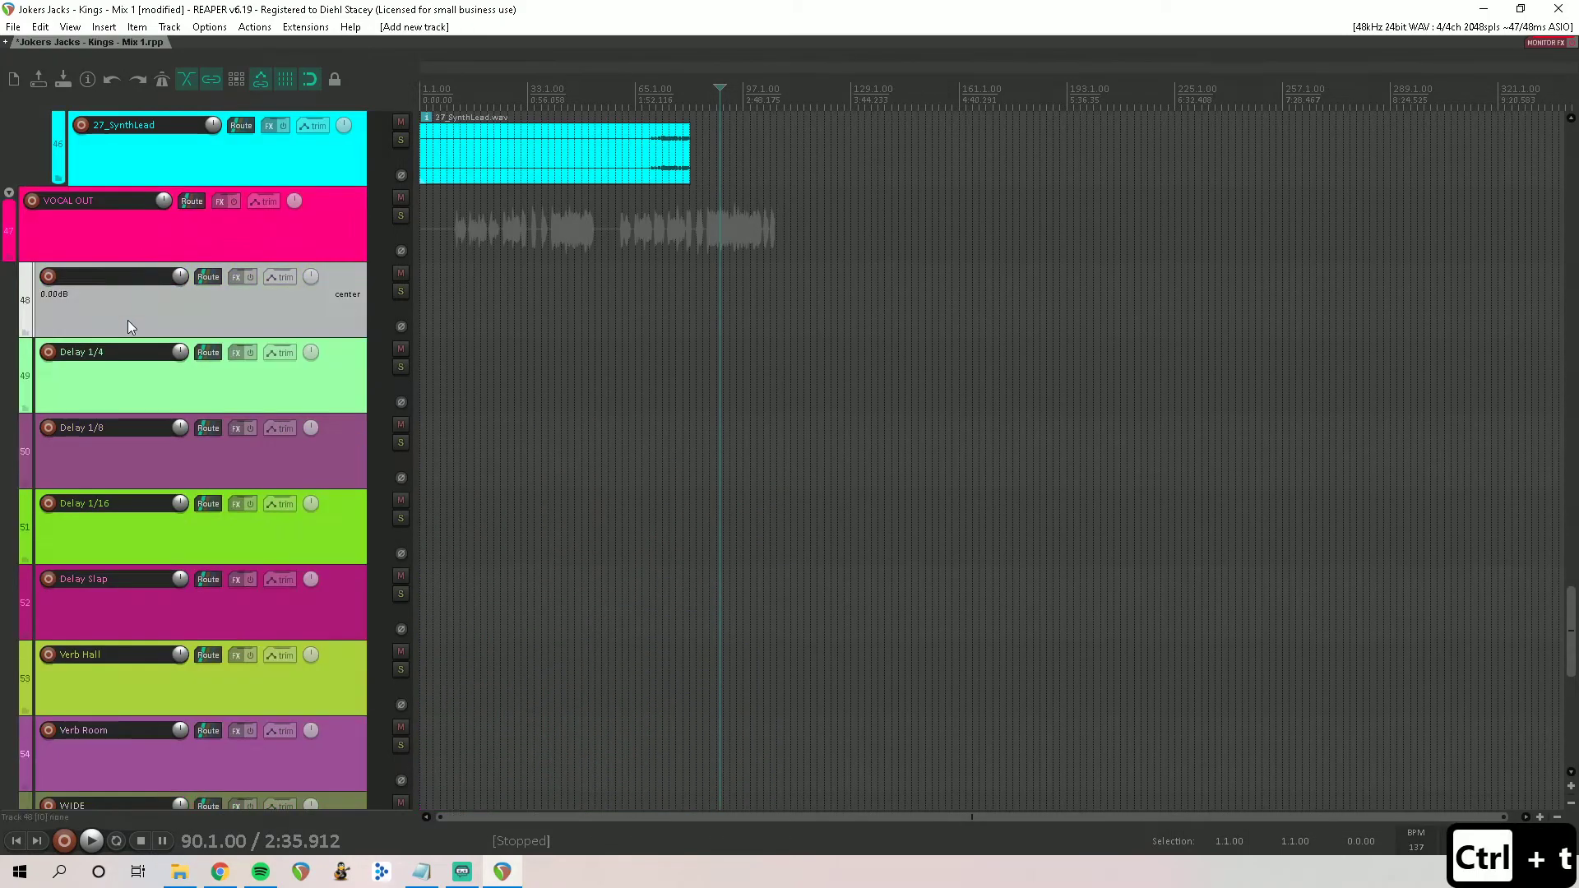
double_click(100, 273)
type("V")
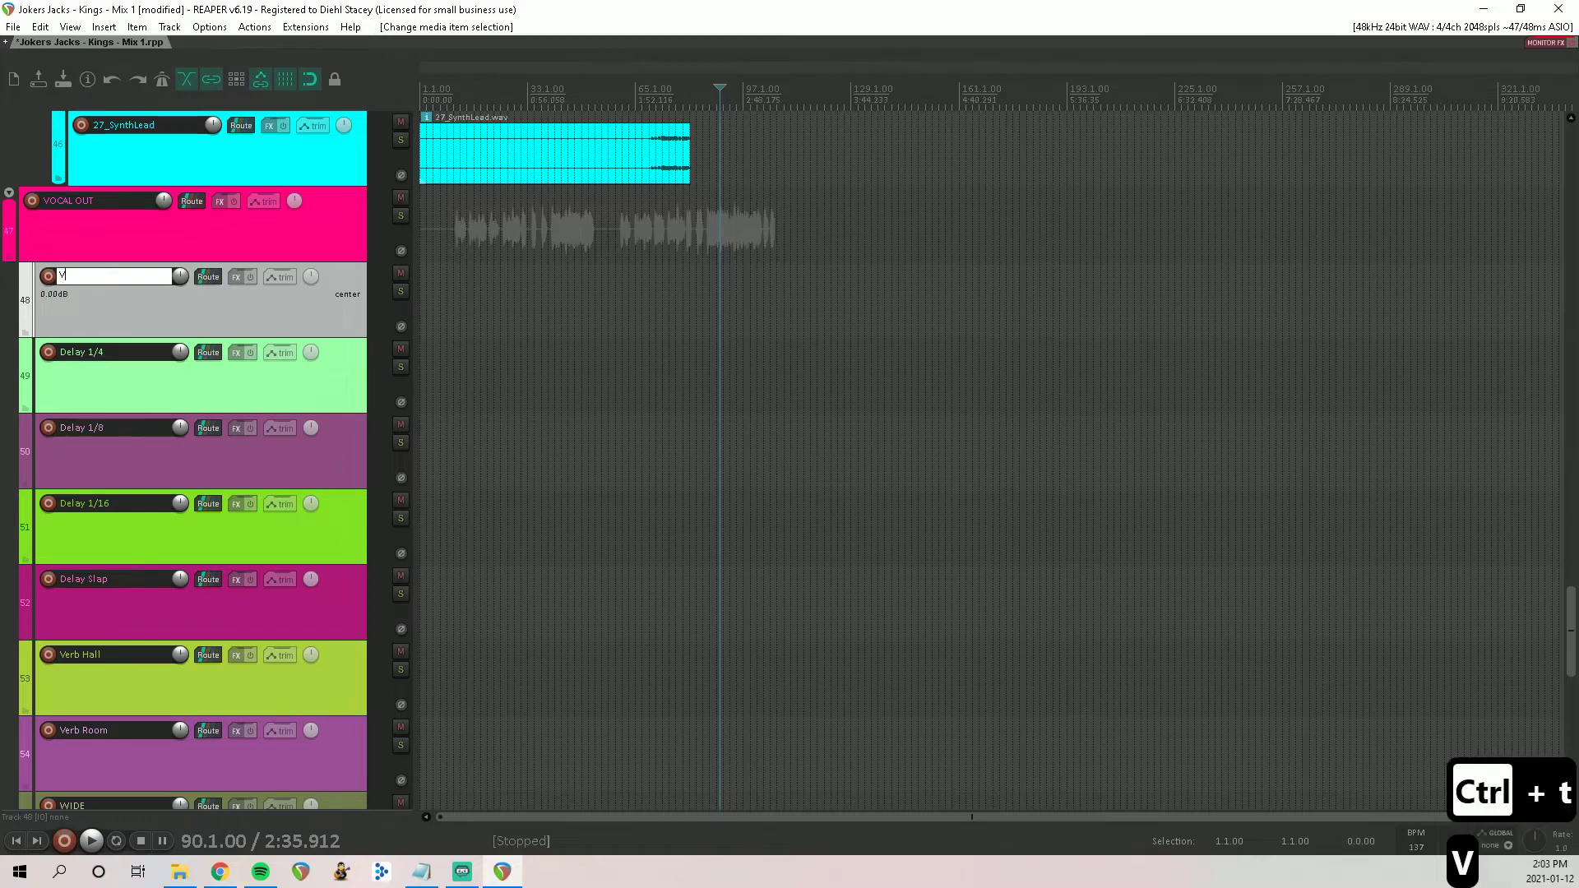
type("ox FX")
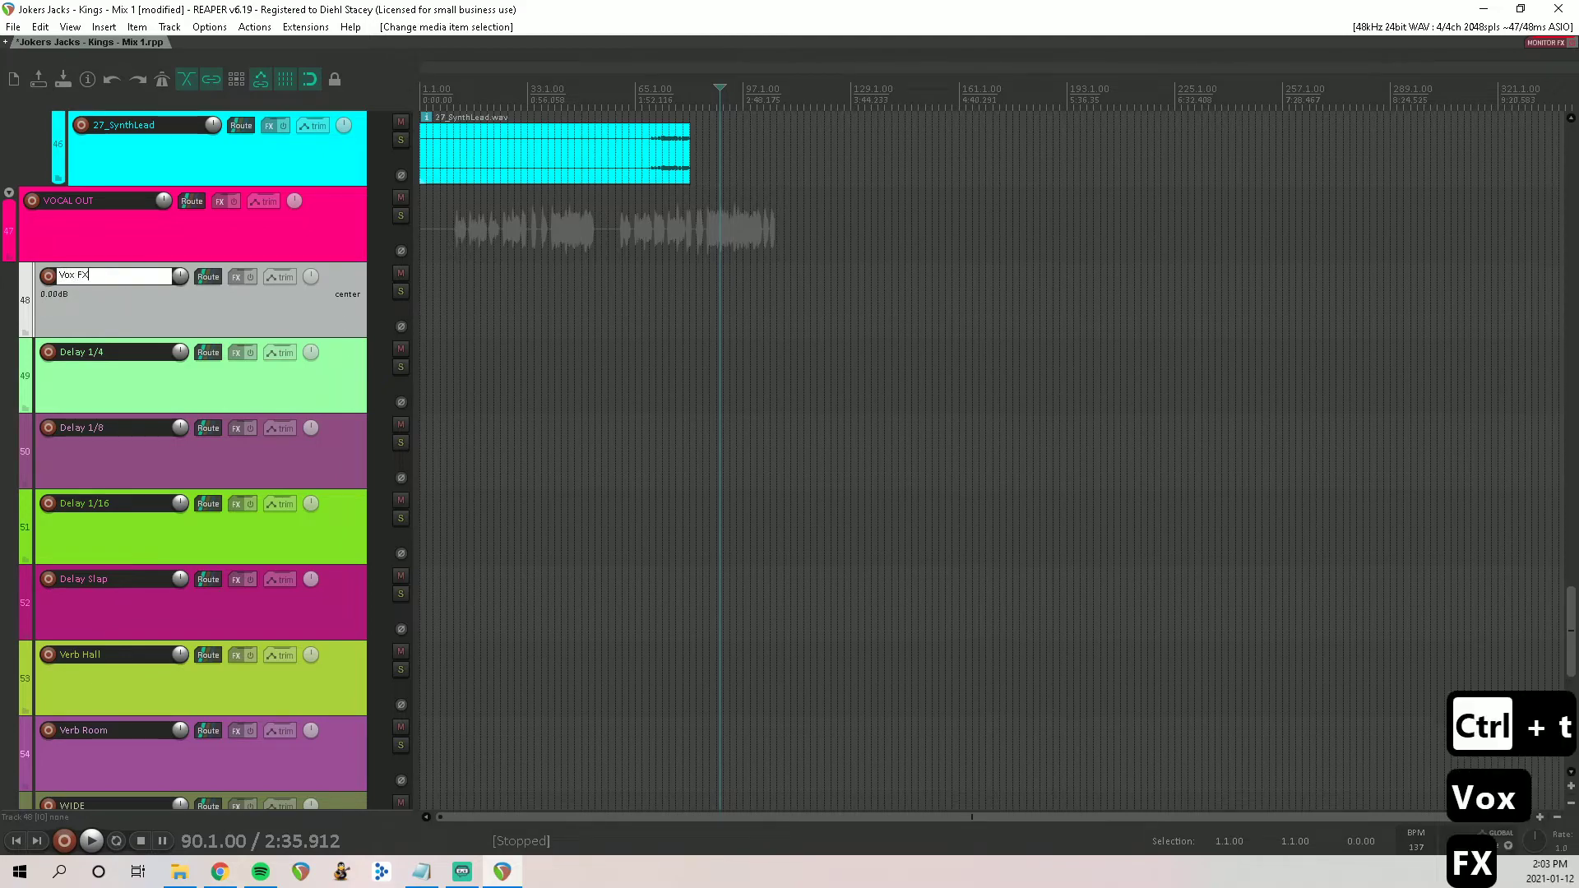
key("Return")
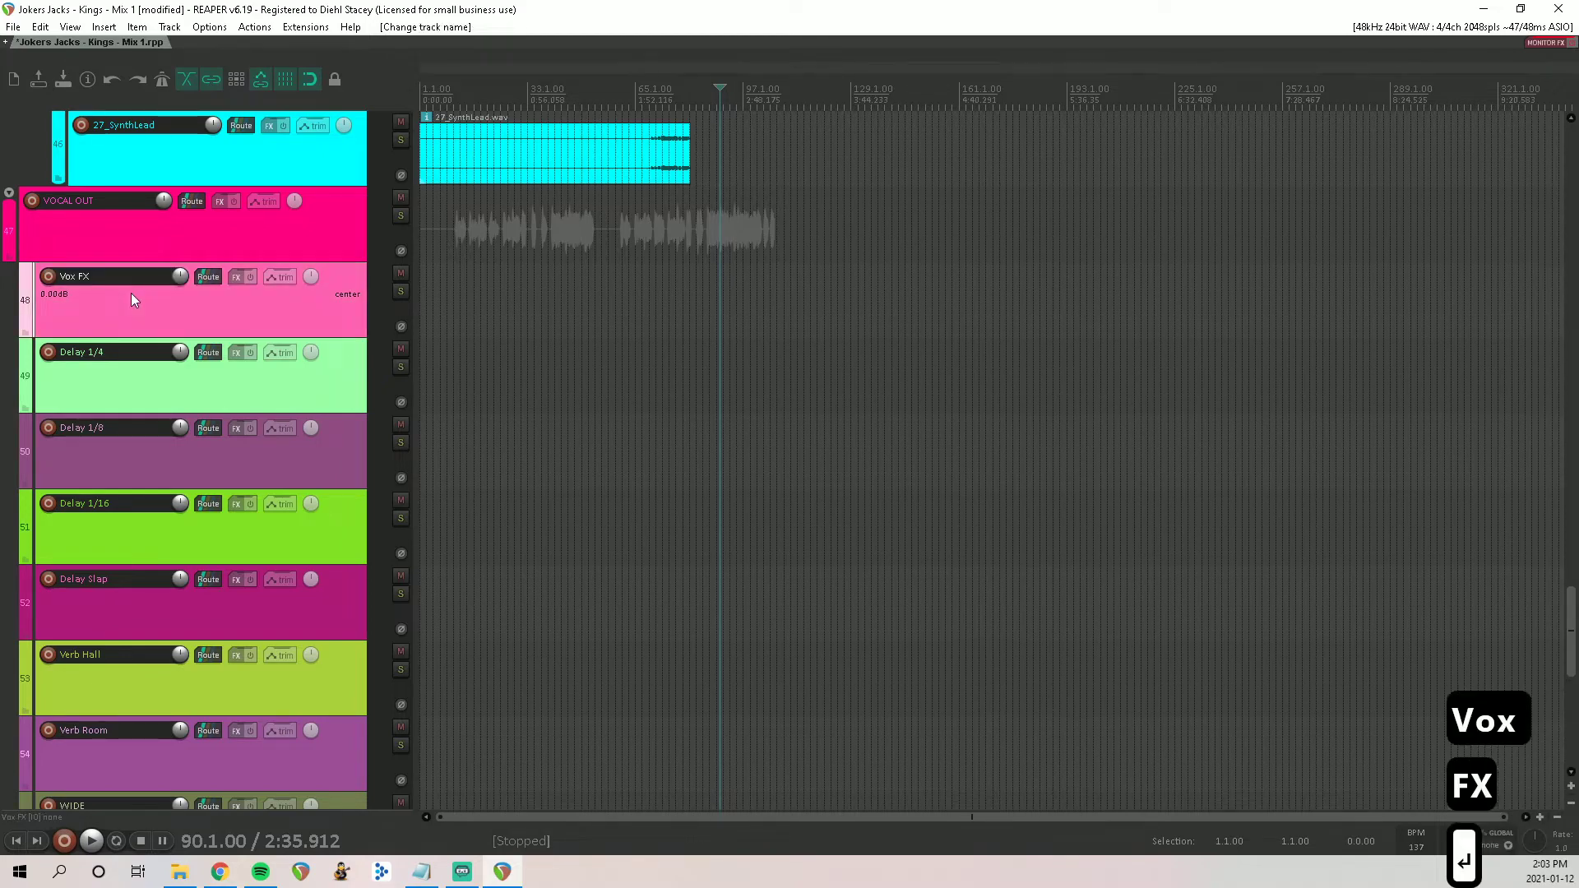
Step: Nest the tracks from Delay 1/4 through WIDE inside Vox FX, making it their folder
left_click(220, 342)
scroll(173, 387, "down", 4)
left_click(135, 521, "shift")
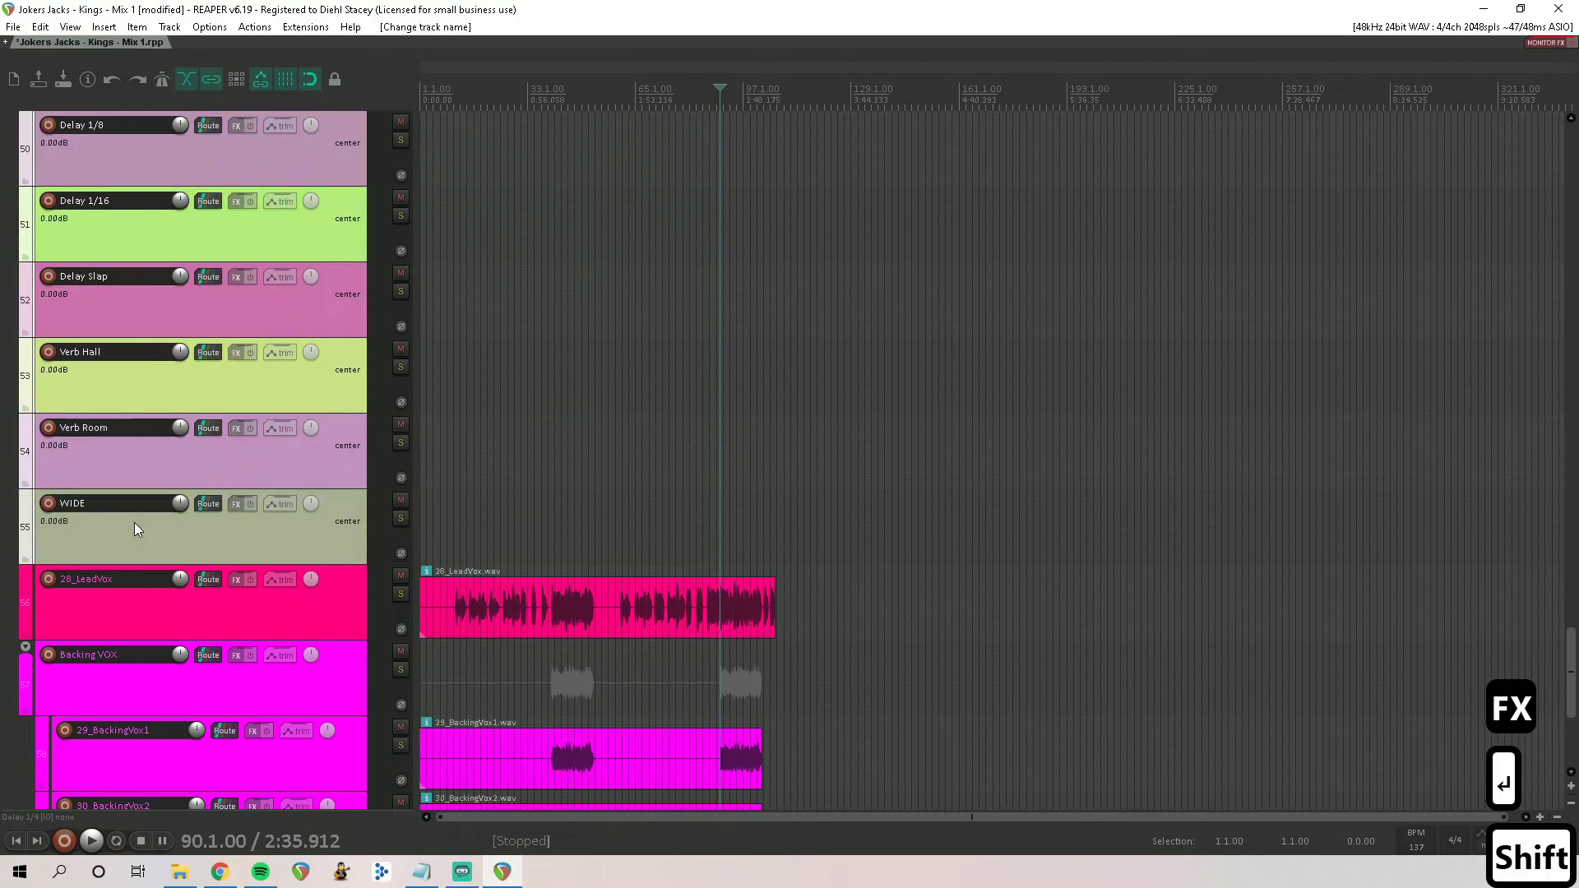
scroll(135, 522, "up", 3)
left_click_drag(123, 308, 151, 237)
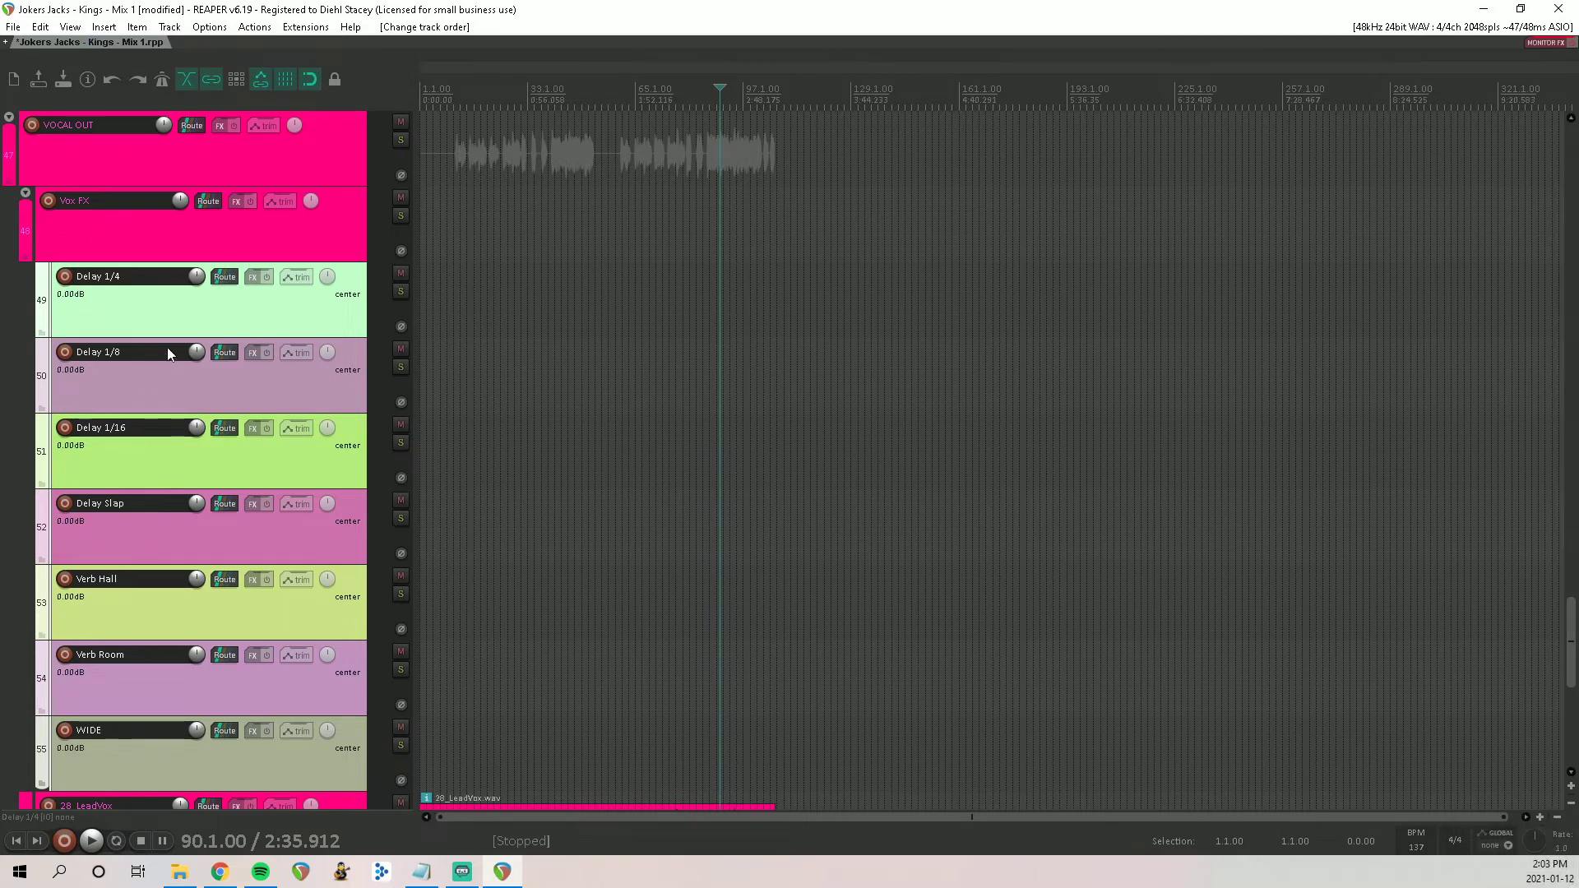
scroll(176, 214, "down", 4)
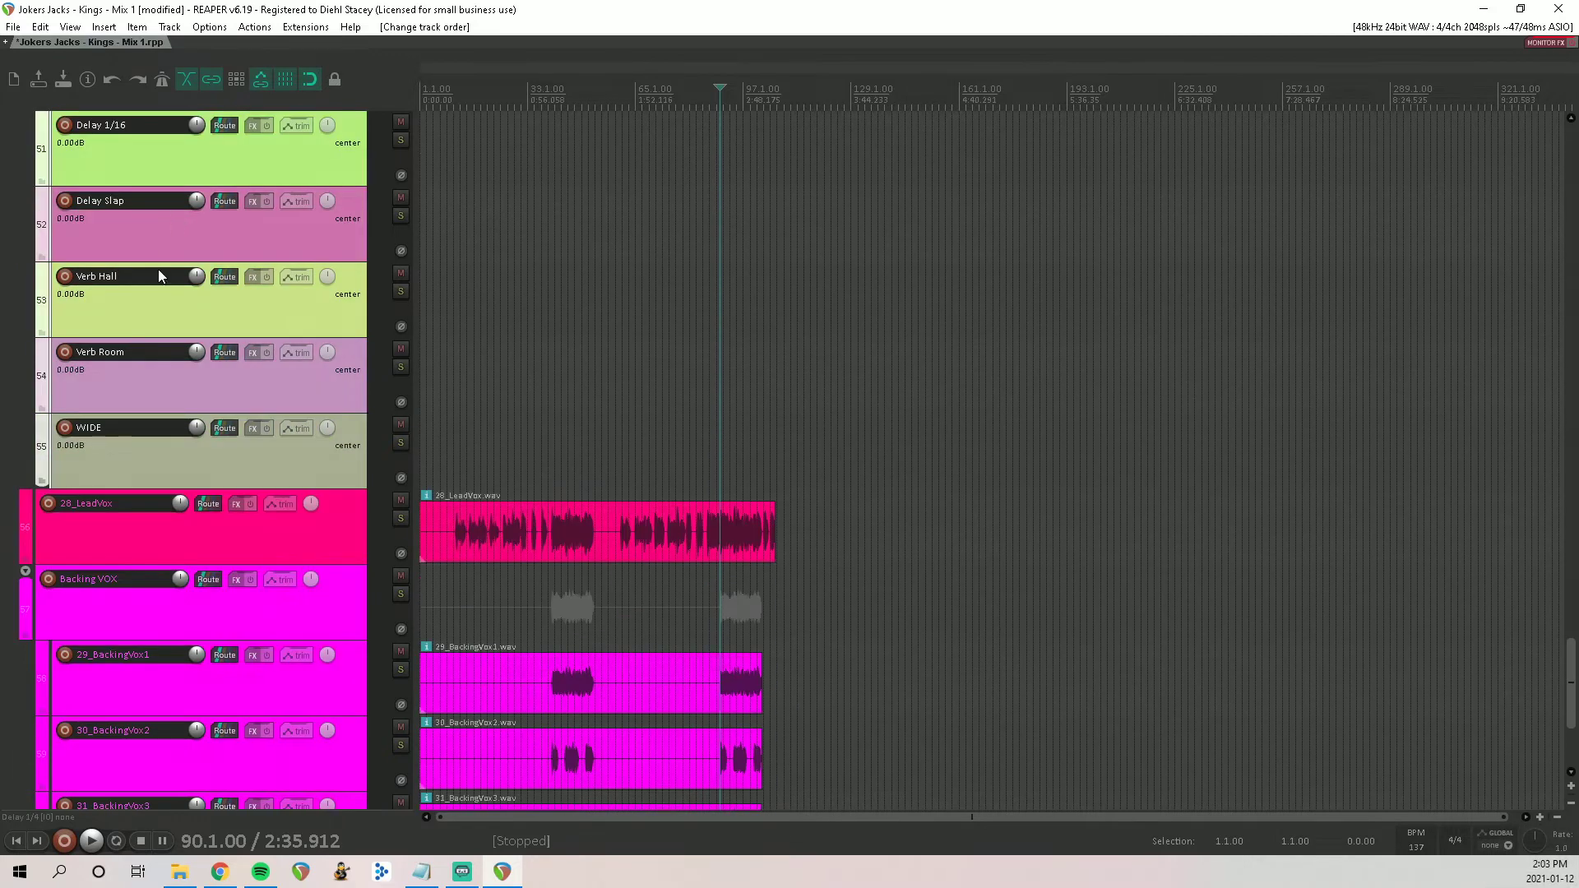
Step: Insert a new track just above 28_LeadVox, after the Vox FX folder, and name it Vox Dry
left_click(155, 532)
scroll(130, 472, "up", 3)
scroll(130, 472, "up", 4)
scroll(130, 472, "down", 2)
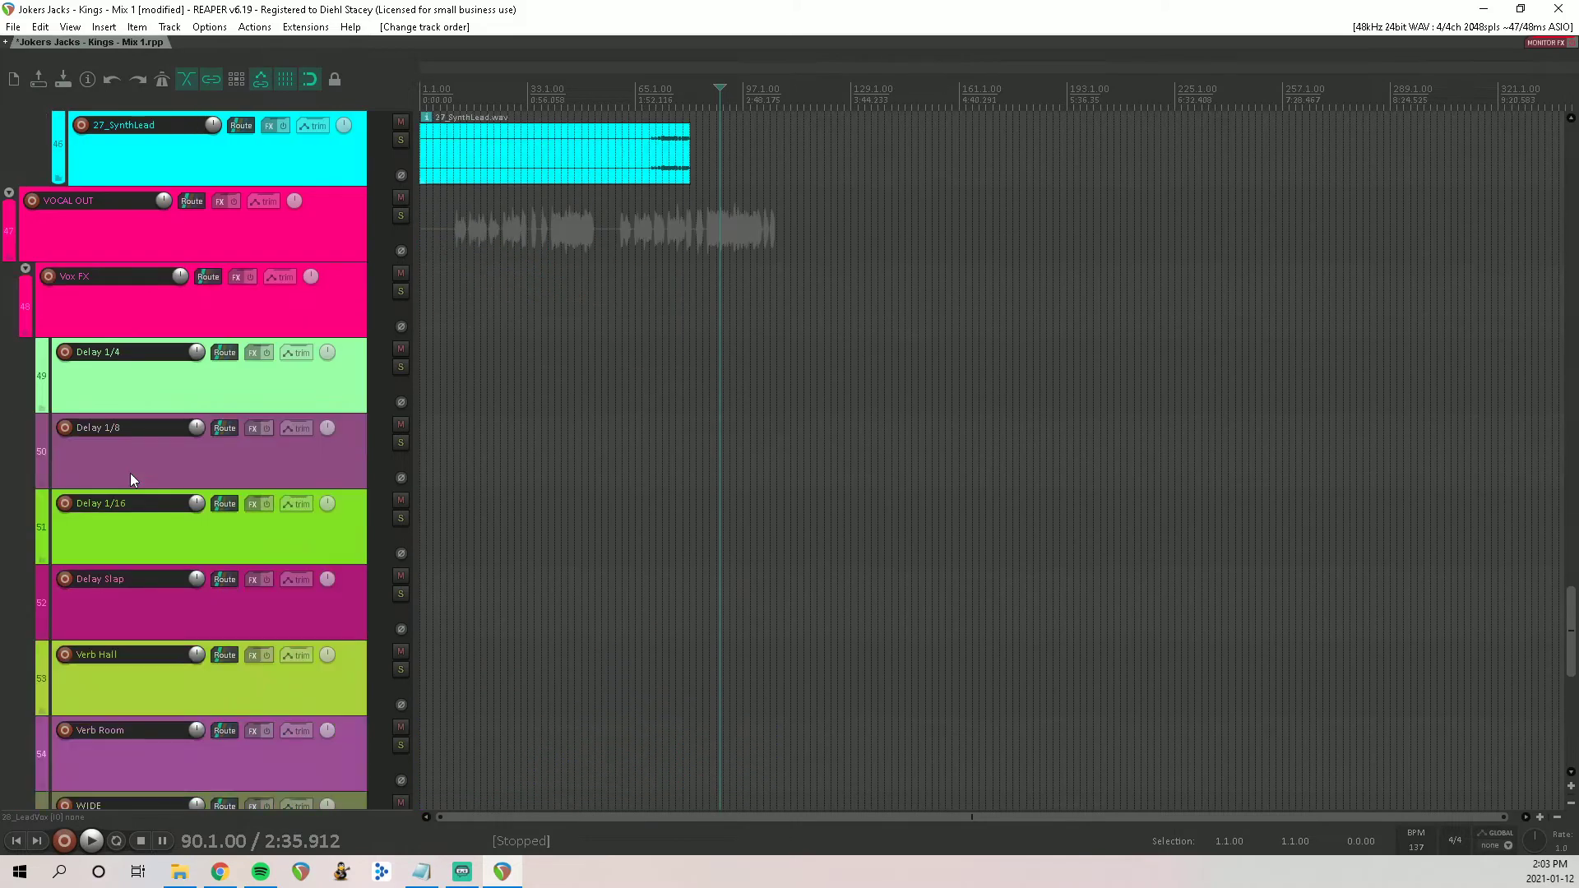
scroll(130, 480, "down", 5)
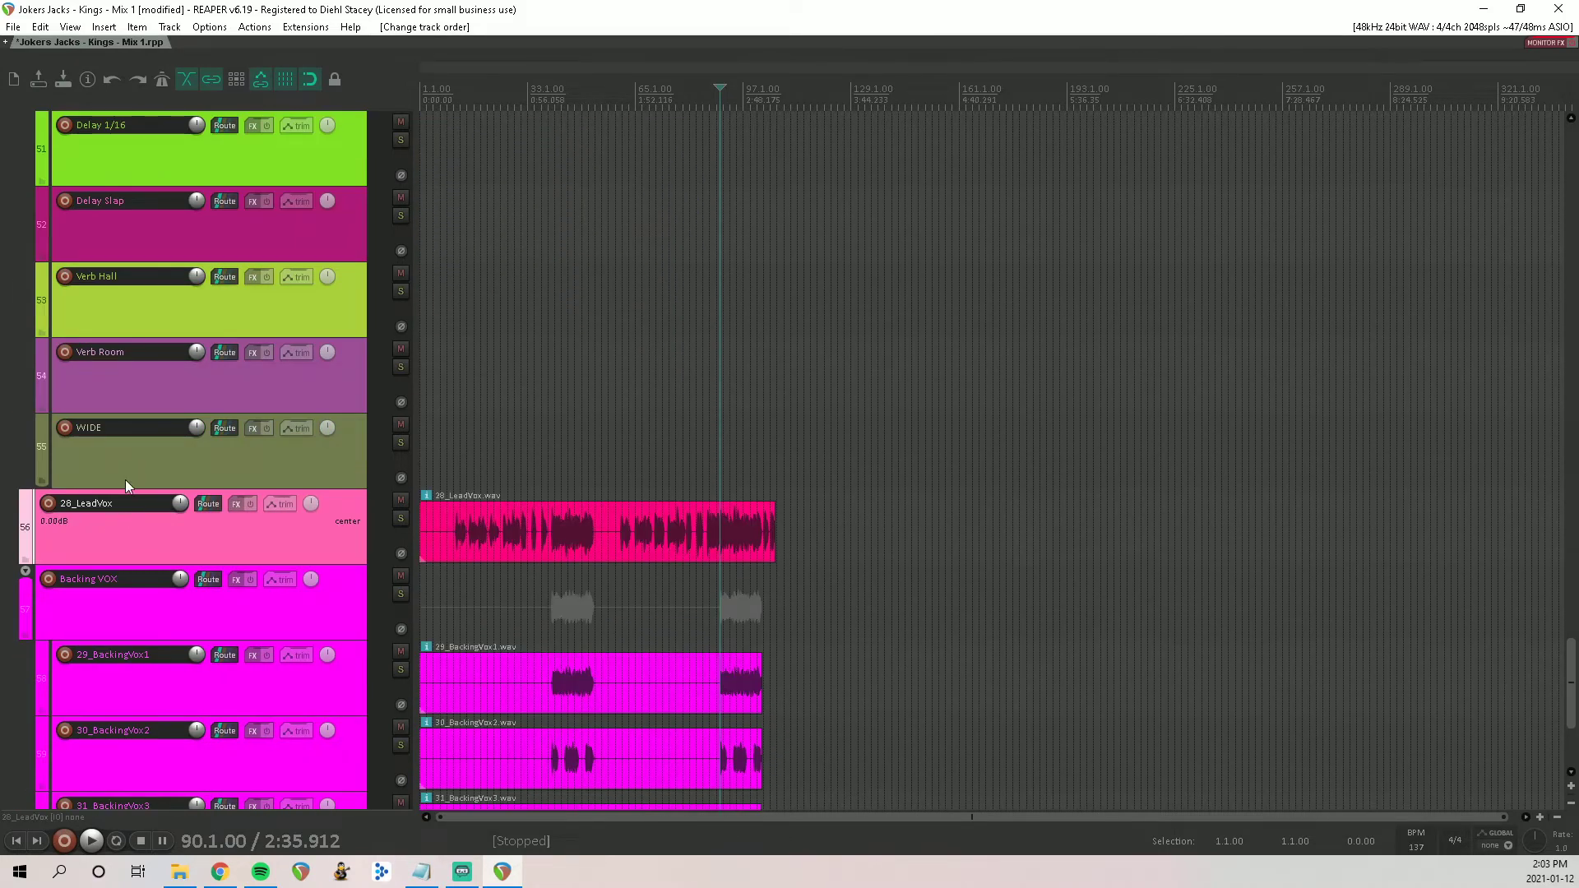
key("ctrl+t")
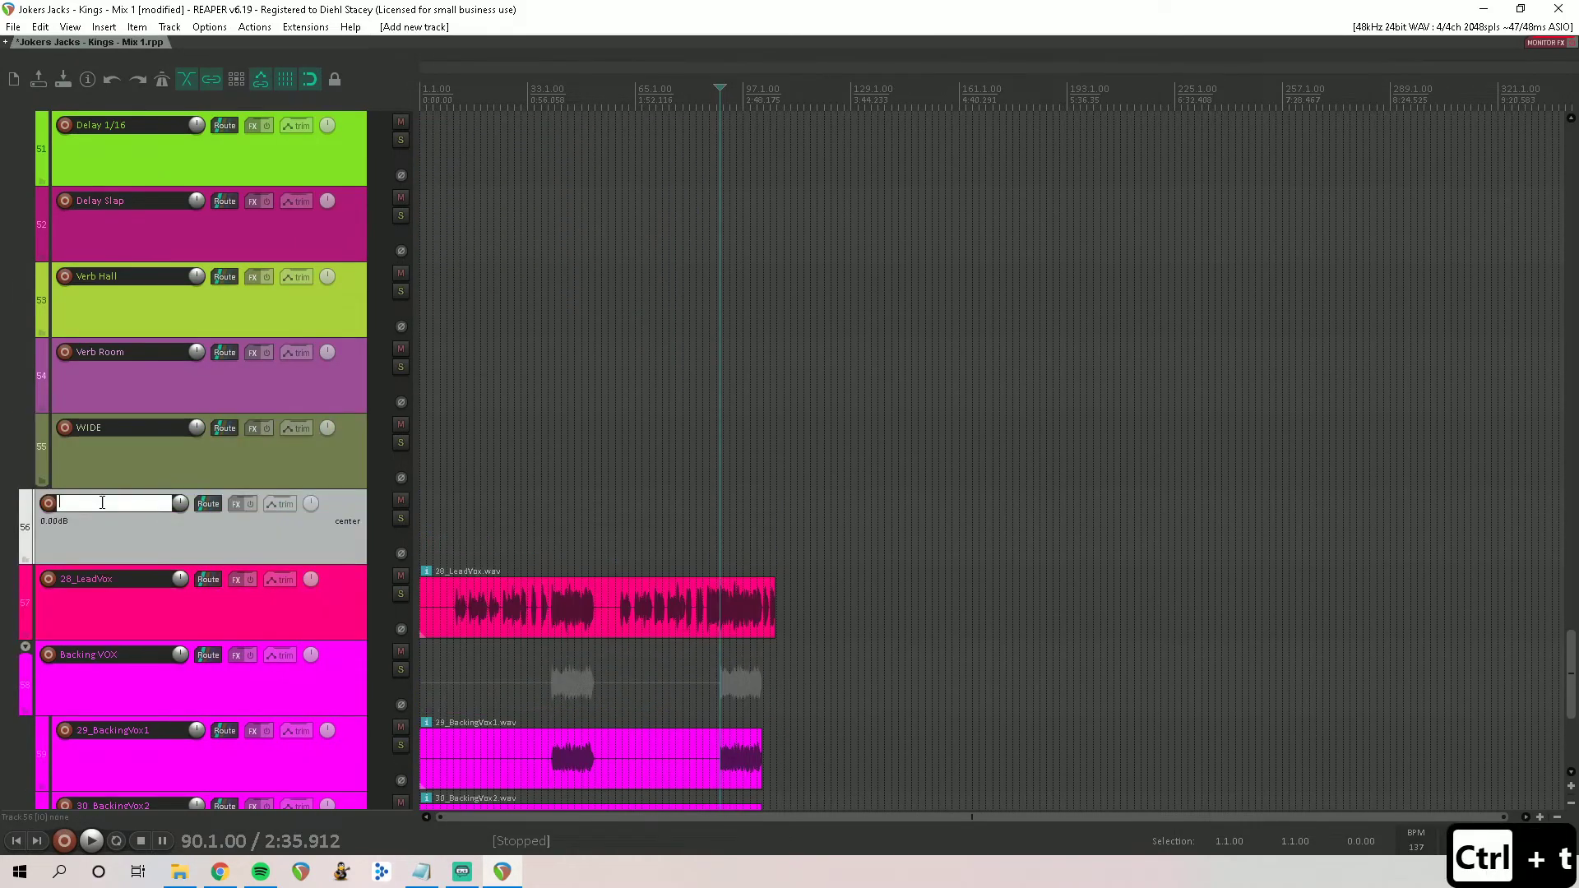
type("Vox D")
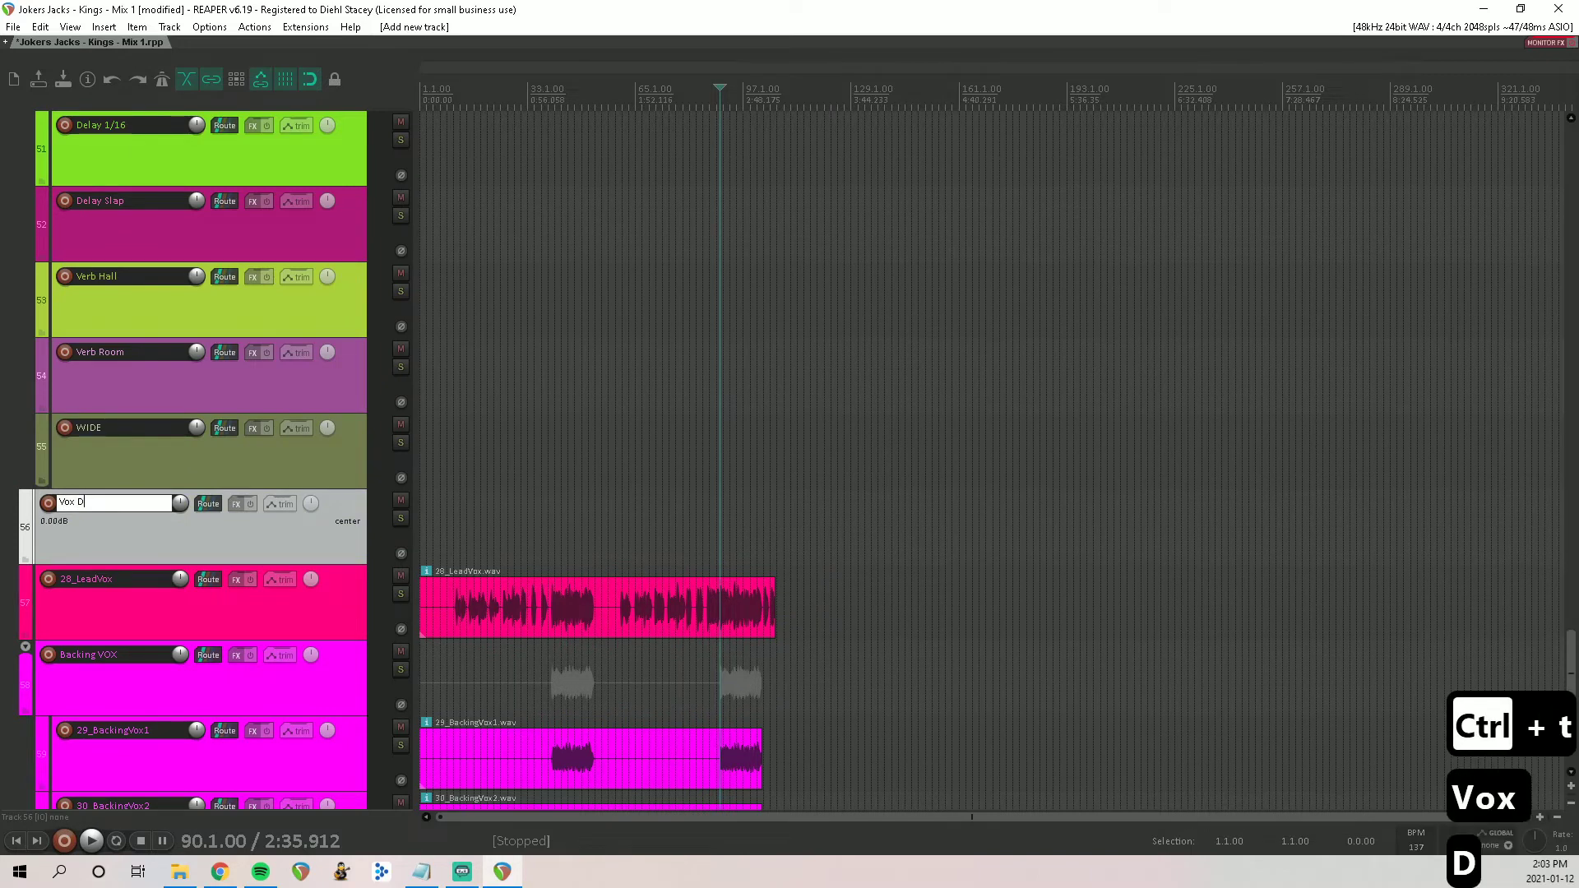
type("ry")
key("Return")
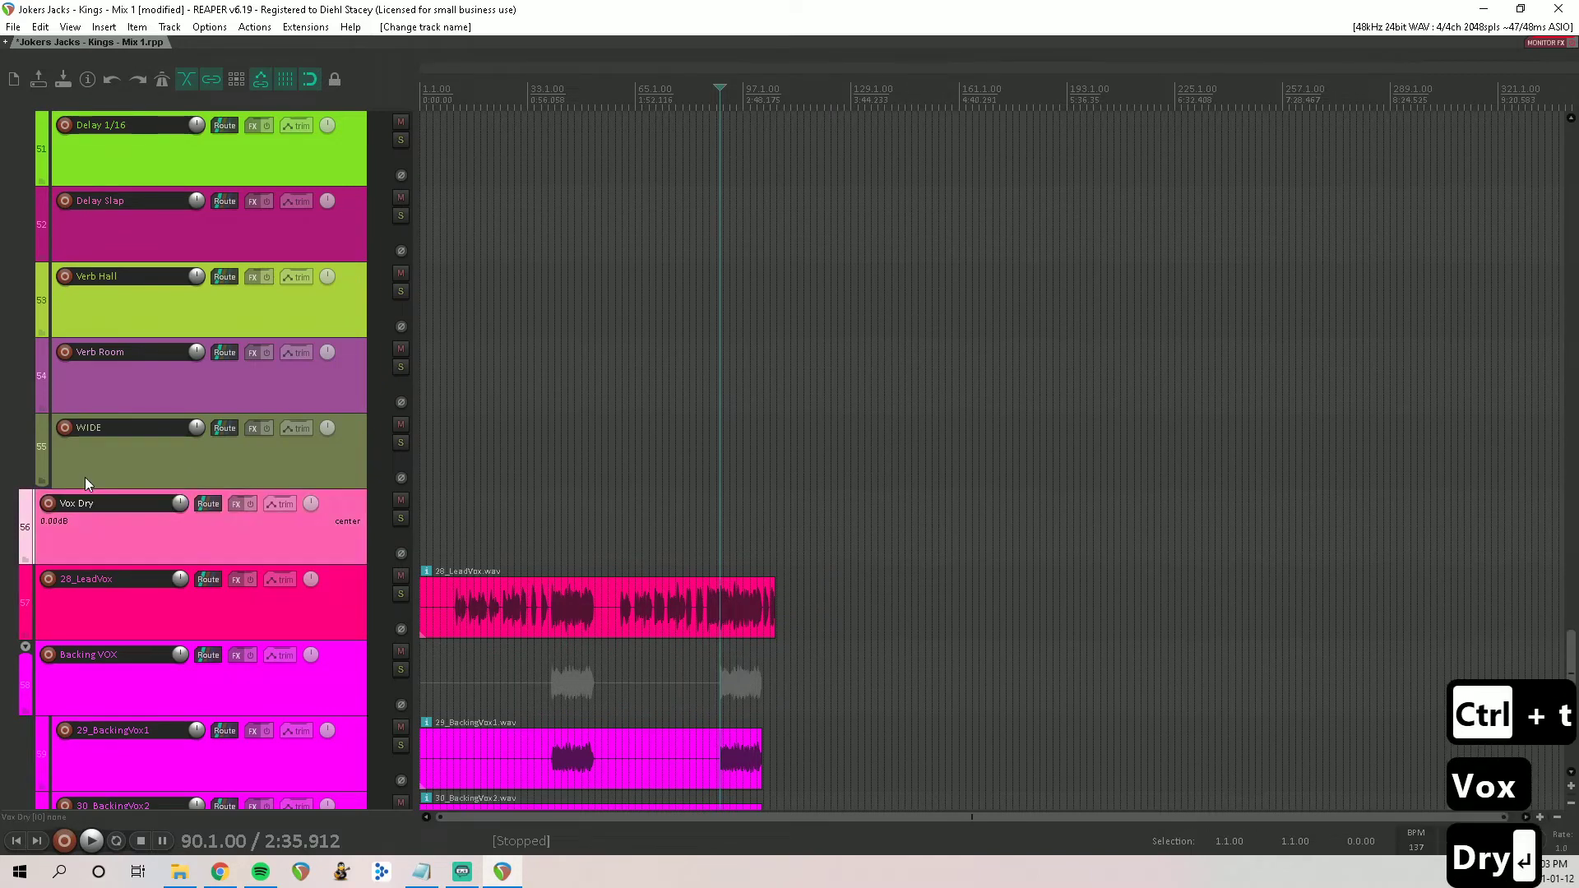
Step: Move the tracks from 28_LeadVox through 33_BackingVox5 into Vox Dry as its child tracks
left_click(108, 617)
scroll(111, 612, "down", 5)
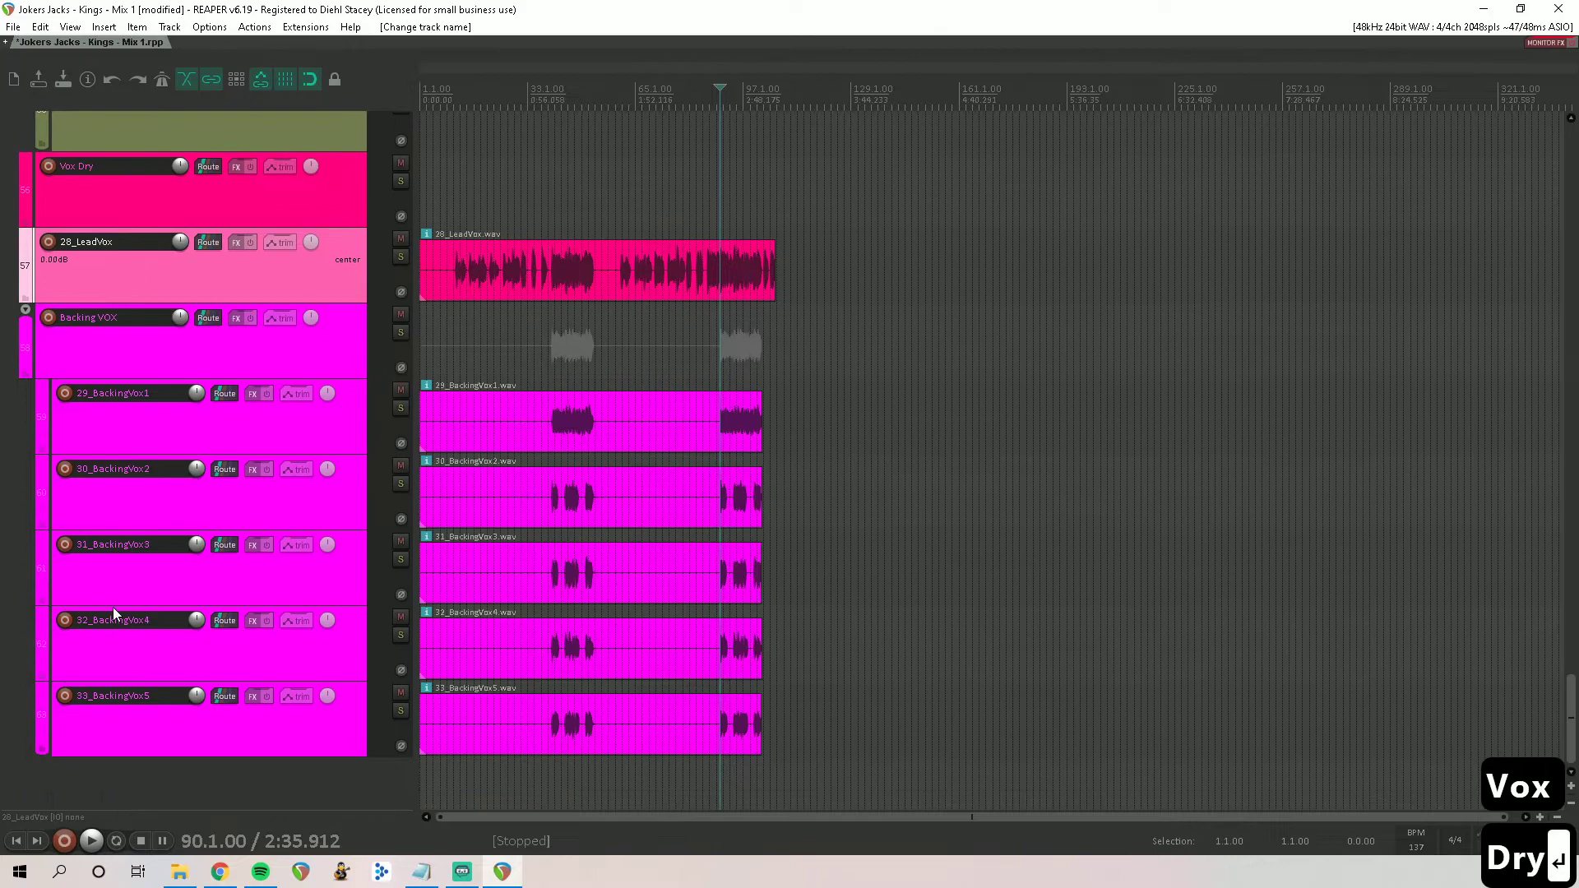
left_click(148, 725, "shift")
scroll(149, 495, "up", 5)
left_click_drag(125, 650, 157, 573)
scroll(132, 642, "up", 7)
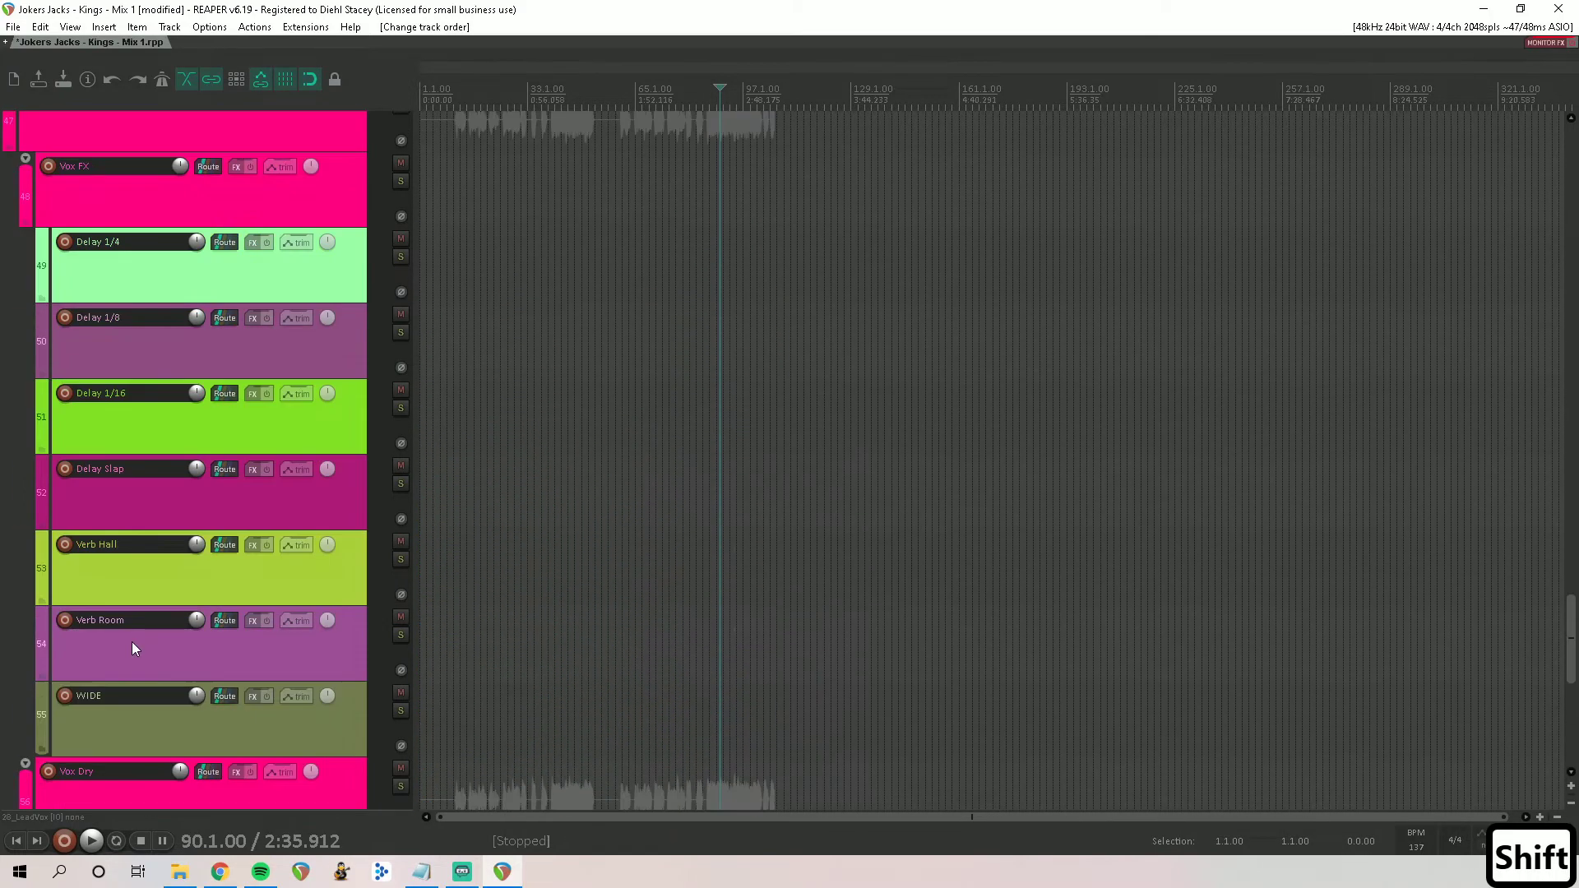
Step: Insert two new tracks at the start of the BASS folder, above 09_BassDI
scroll(132, 641, "up", 15)
left_click(118, 609)
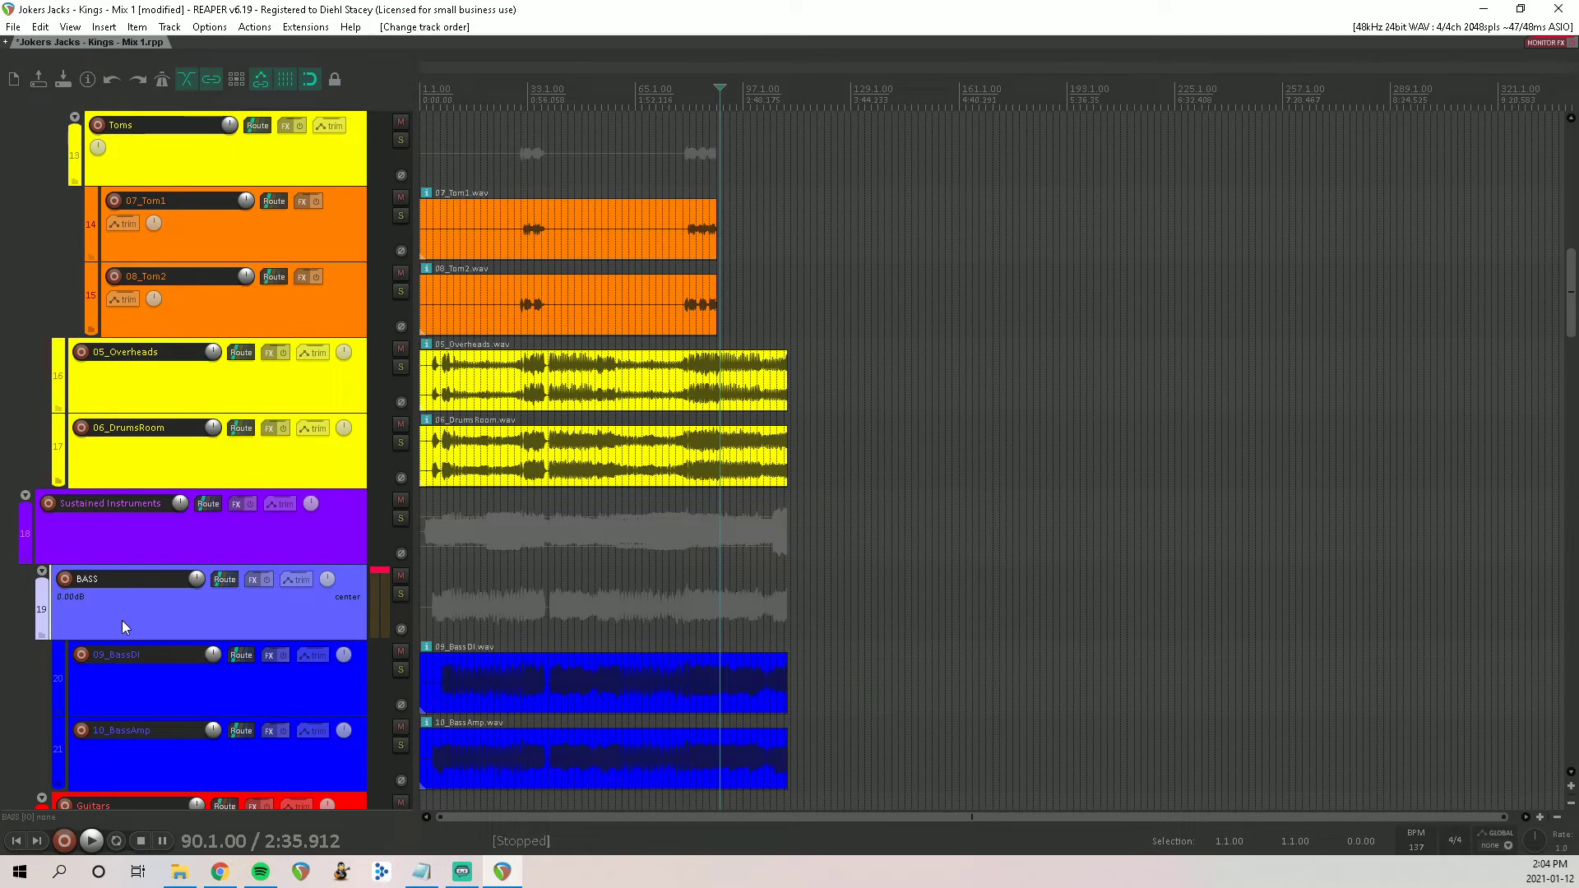
key("ctrl")
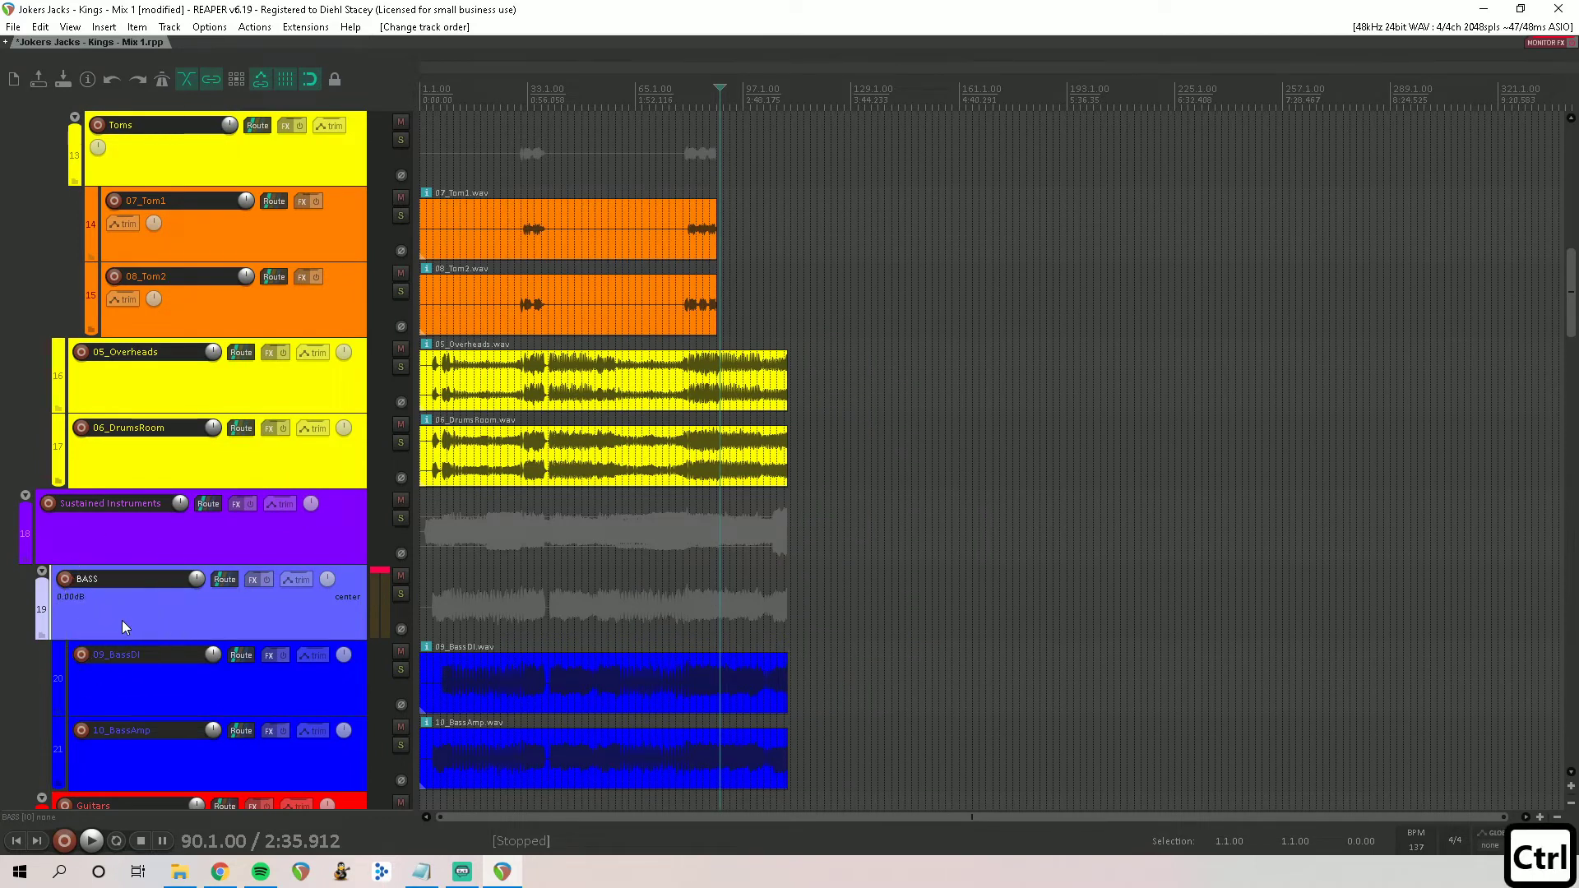
key("ctrl+t")
key("ctrl+t")
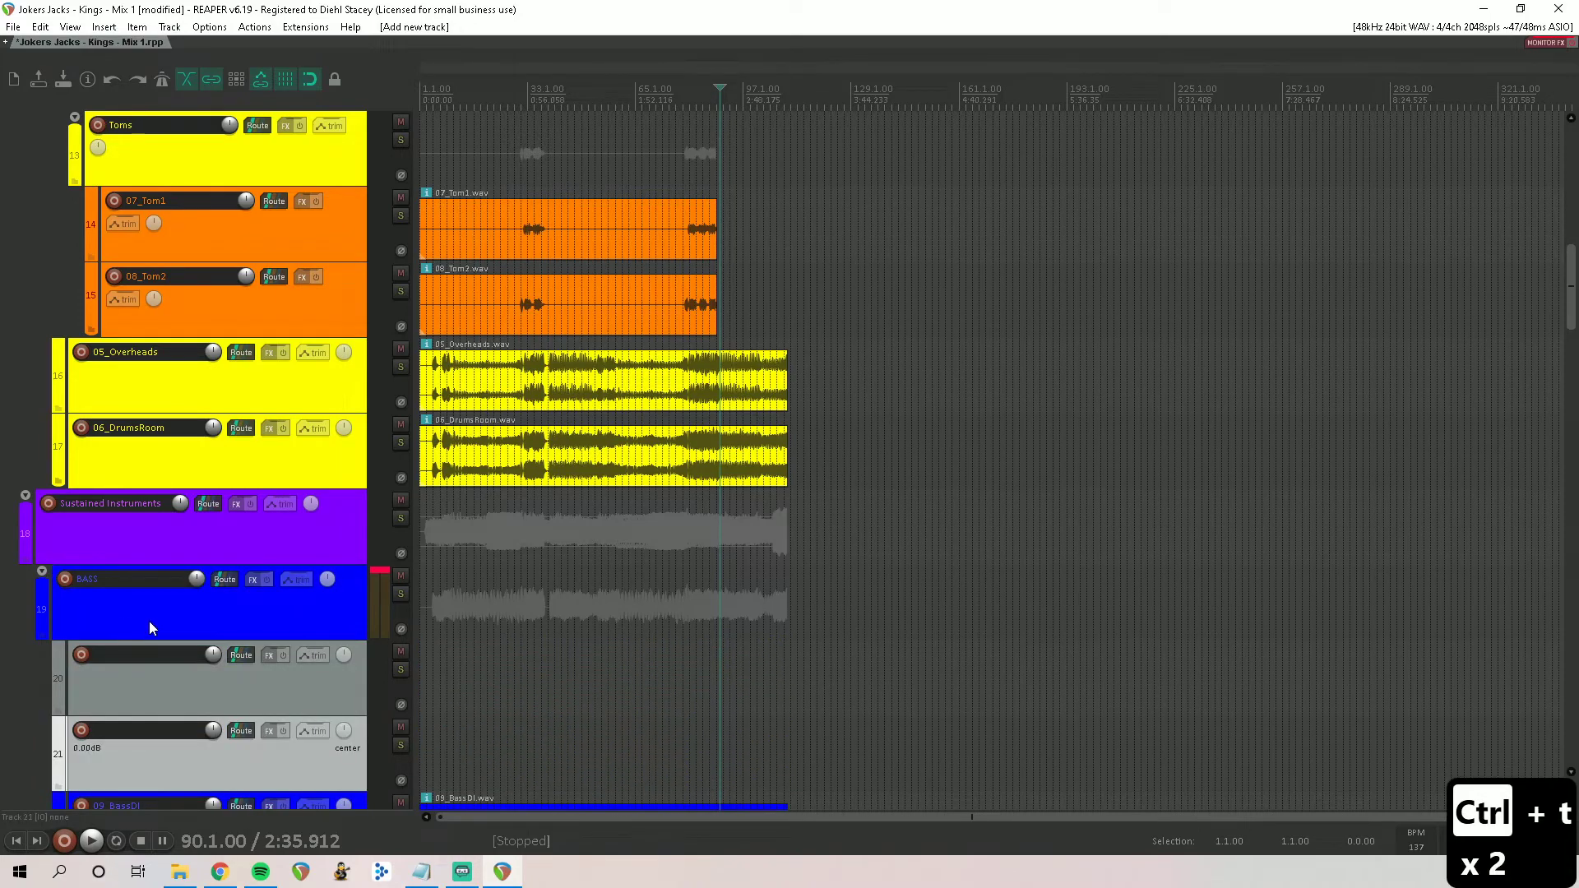
Step: Name the two blank tracks in the BASS folder Bass HI and Bass LO, in that order
scroll(150, 620, "down", 3)
double_click(140, 427)
type("B")
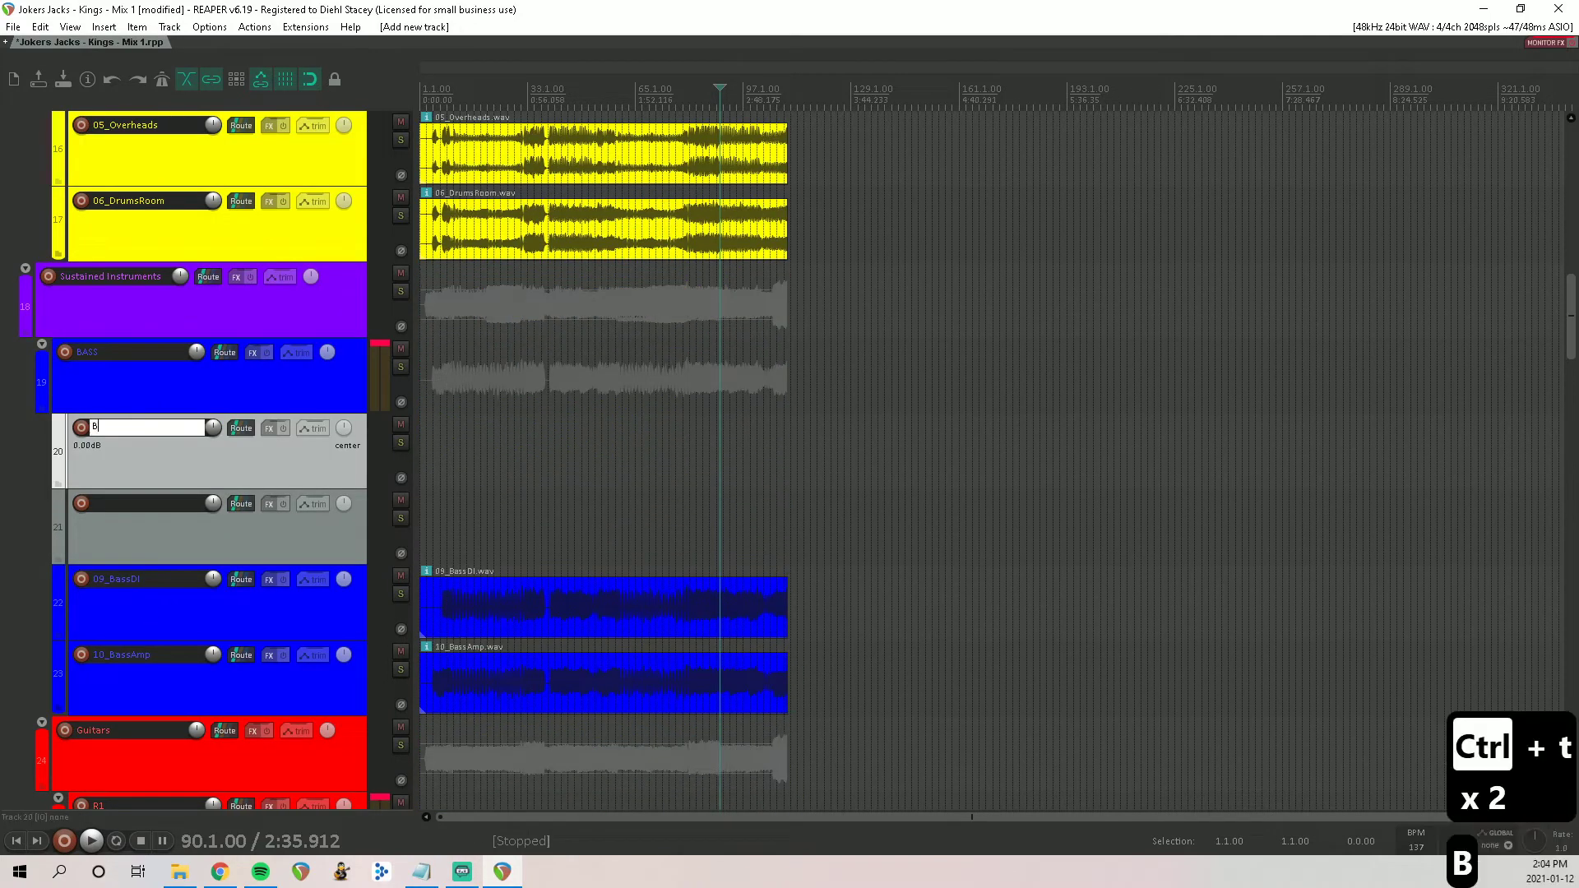
type("ass")
key("ctrl")
type("HI")
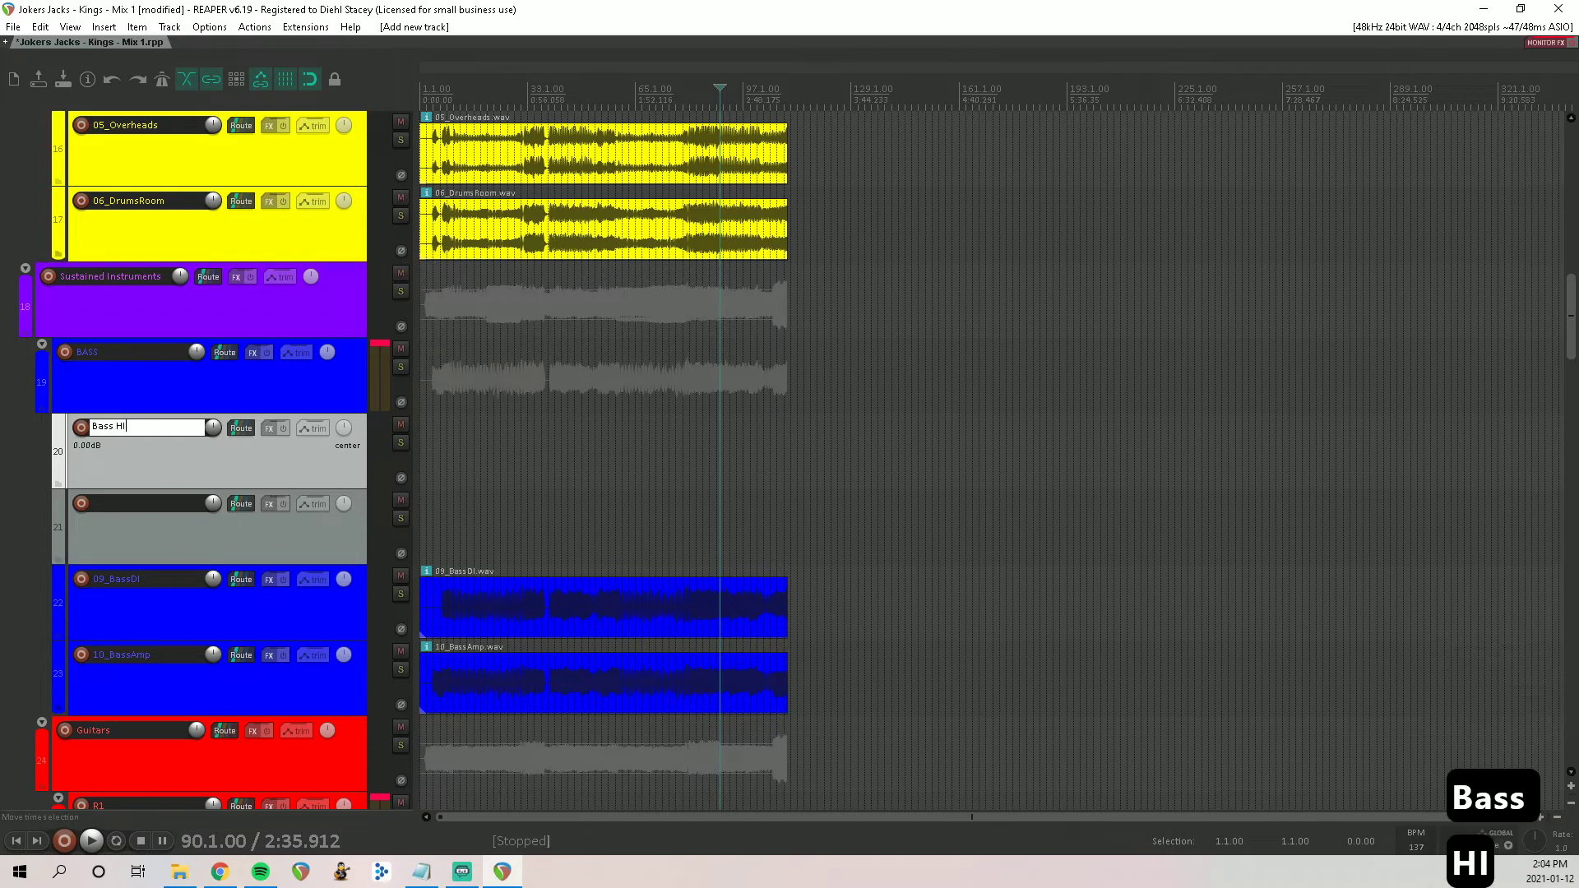
key("Tab")
type("B")
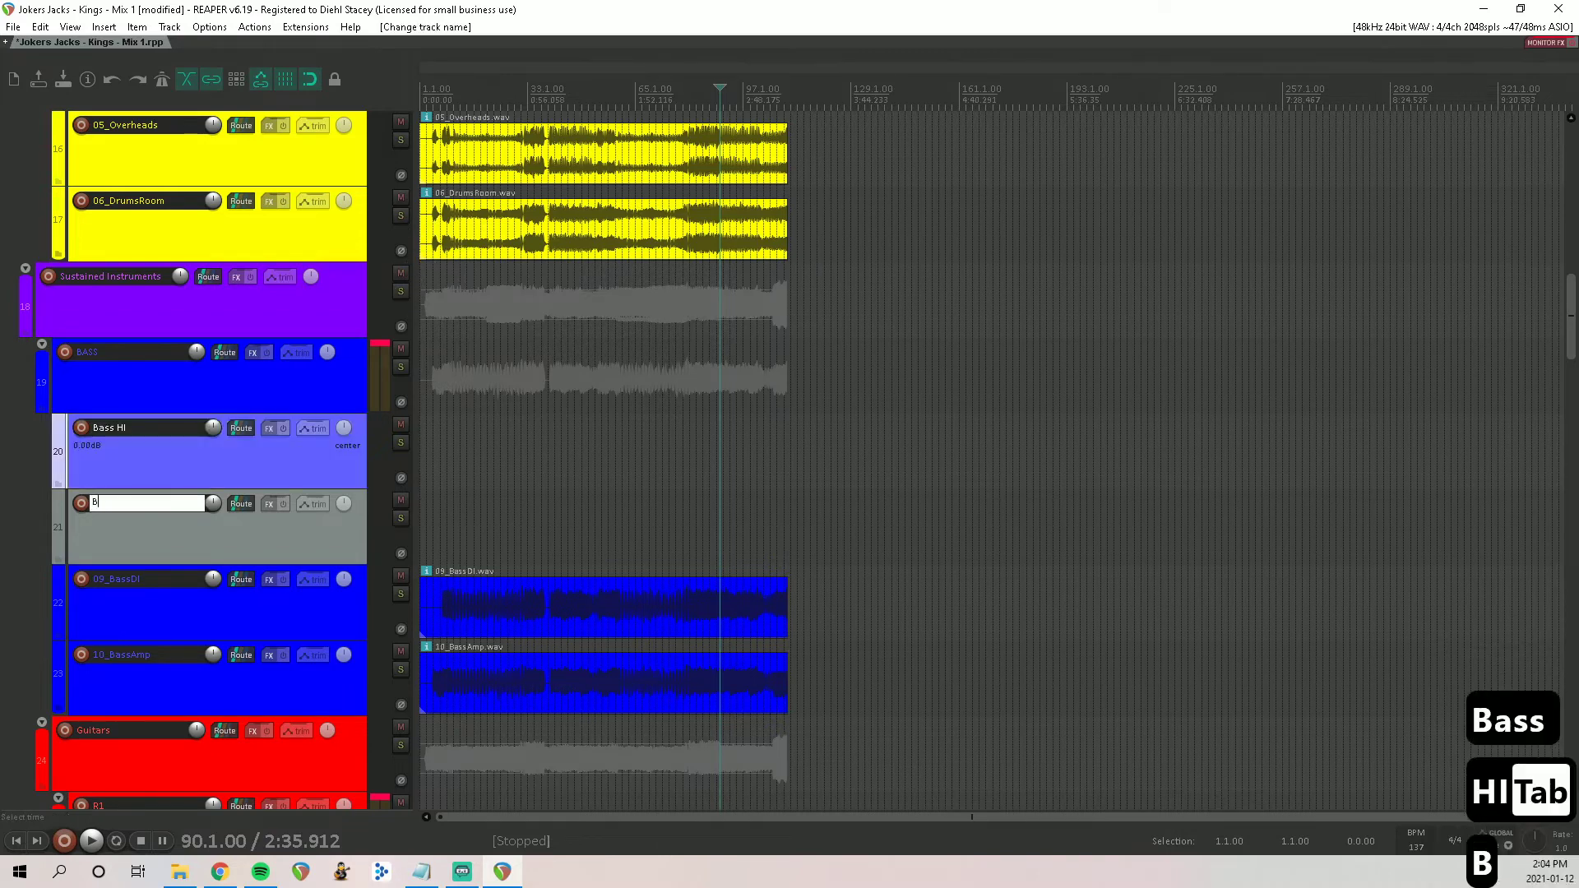
type("ass LO")
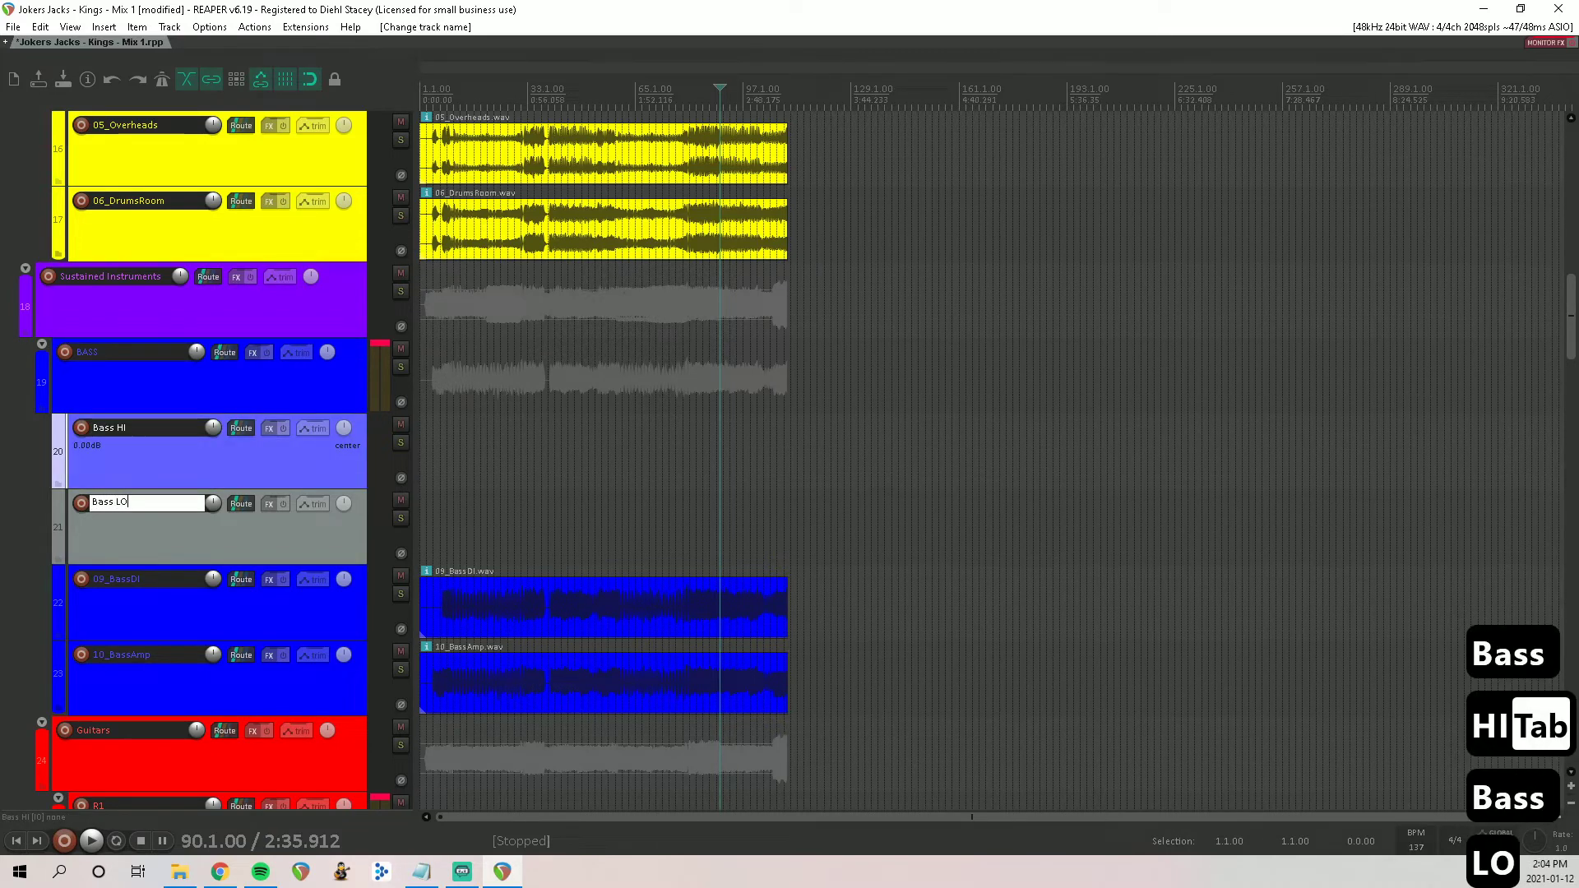
key("Return")
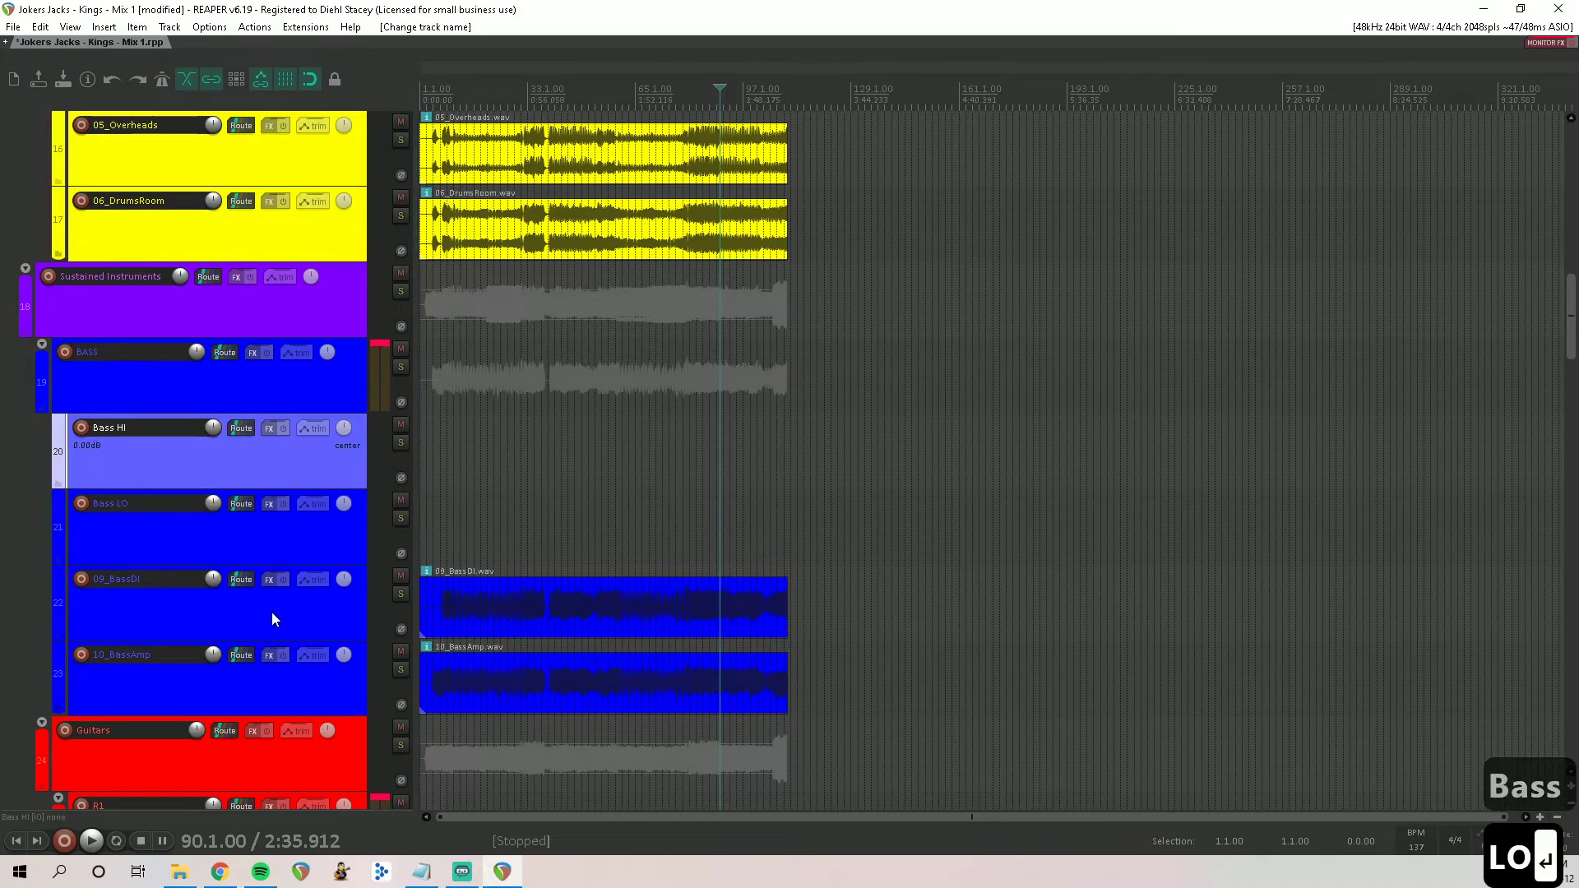
Step: Split the 09_BassDI and 10_BassAmp items at 8.1.00, where the DI signal begins
scroll(271, 612, "down", 2)
scroll(655, 422, "up", 3)
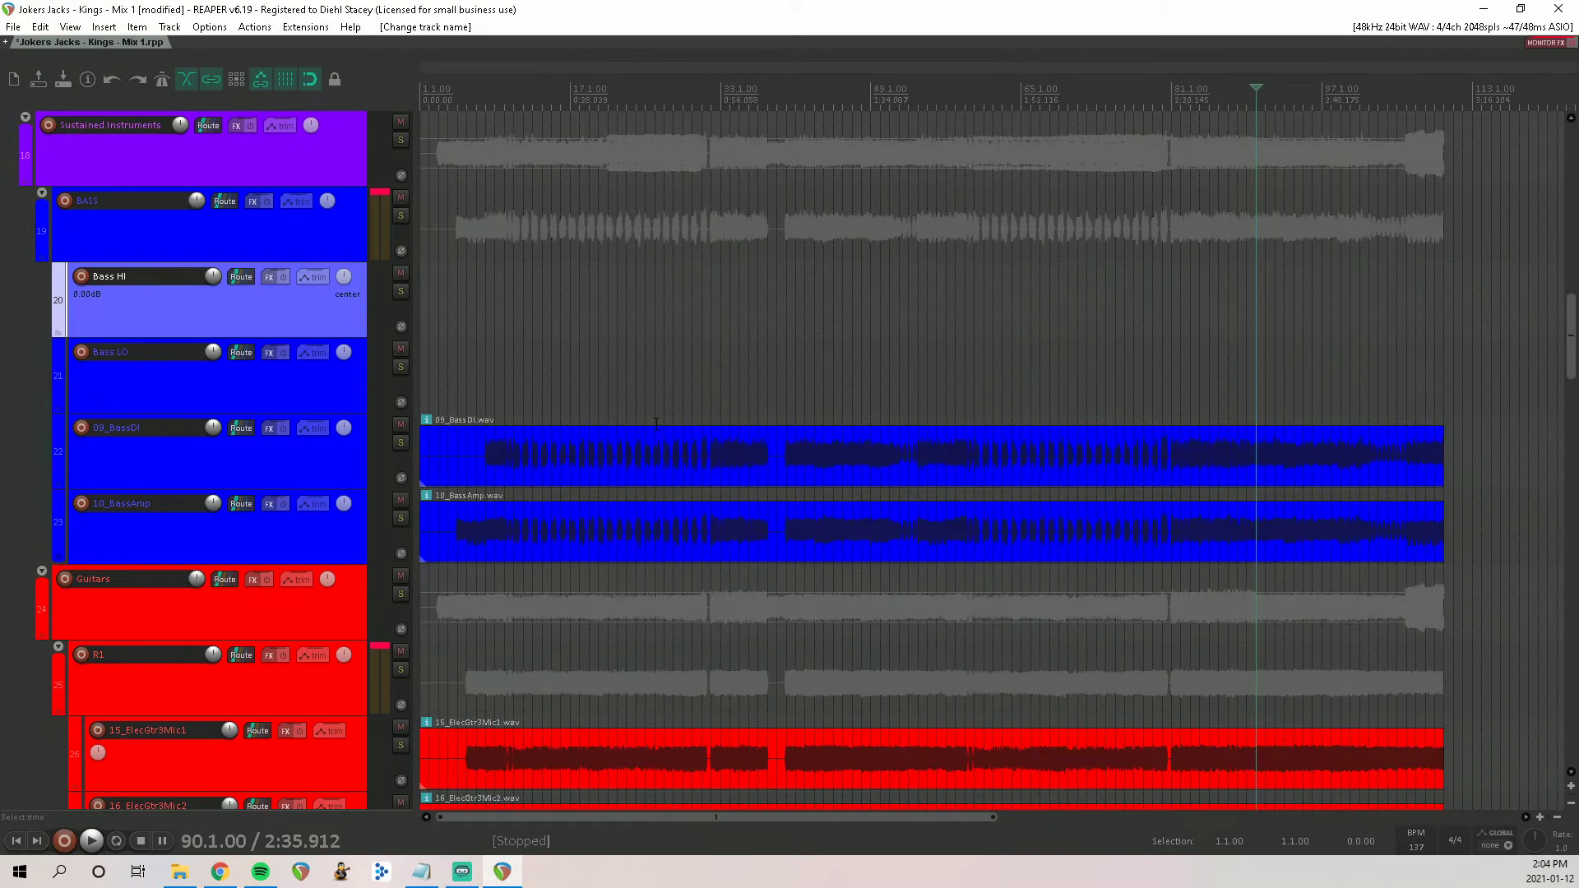
left_click(464, 393)
key("w")
scroll(467, 396, "up", 6)
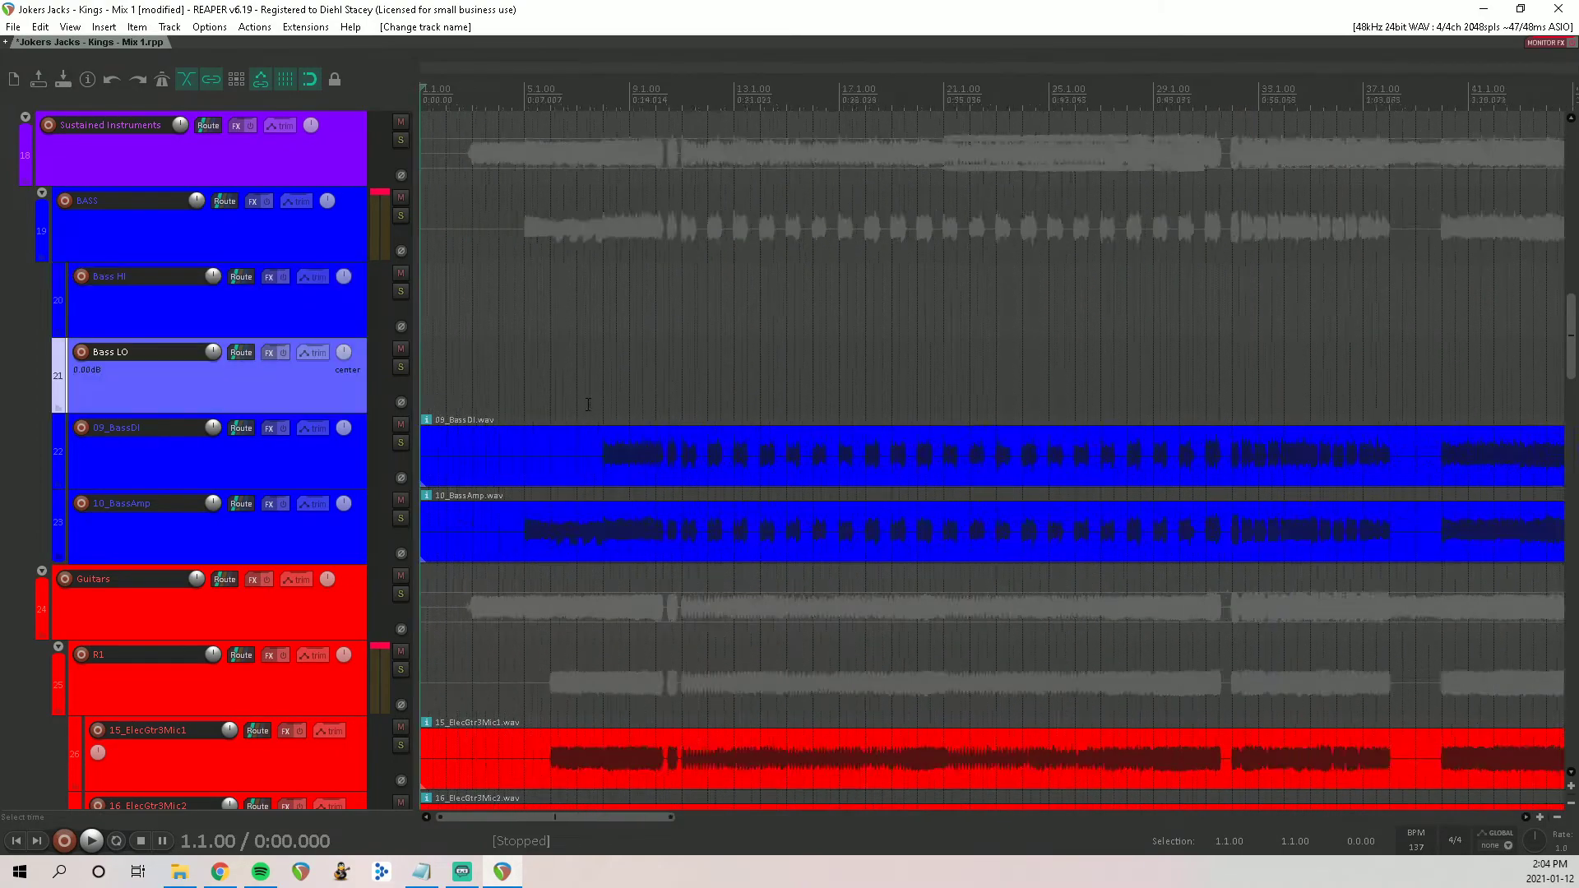
scroll(848, 491, "up", 3)
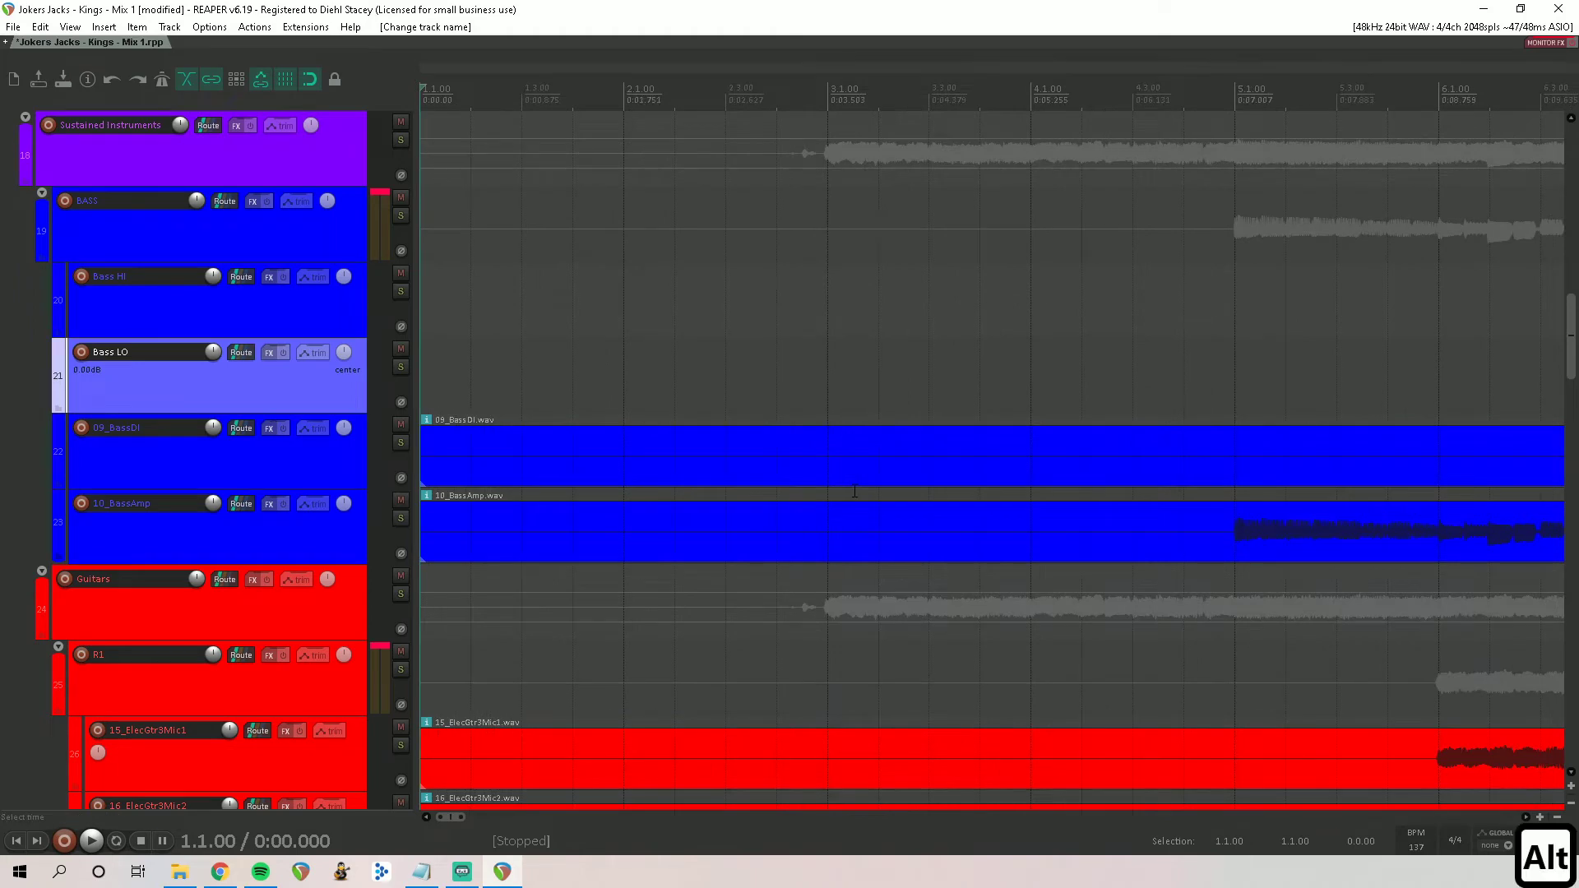
scroll(855, 491, "right", 4)
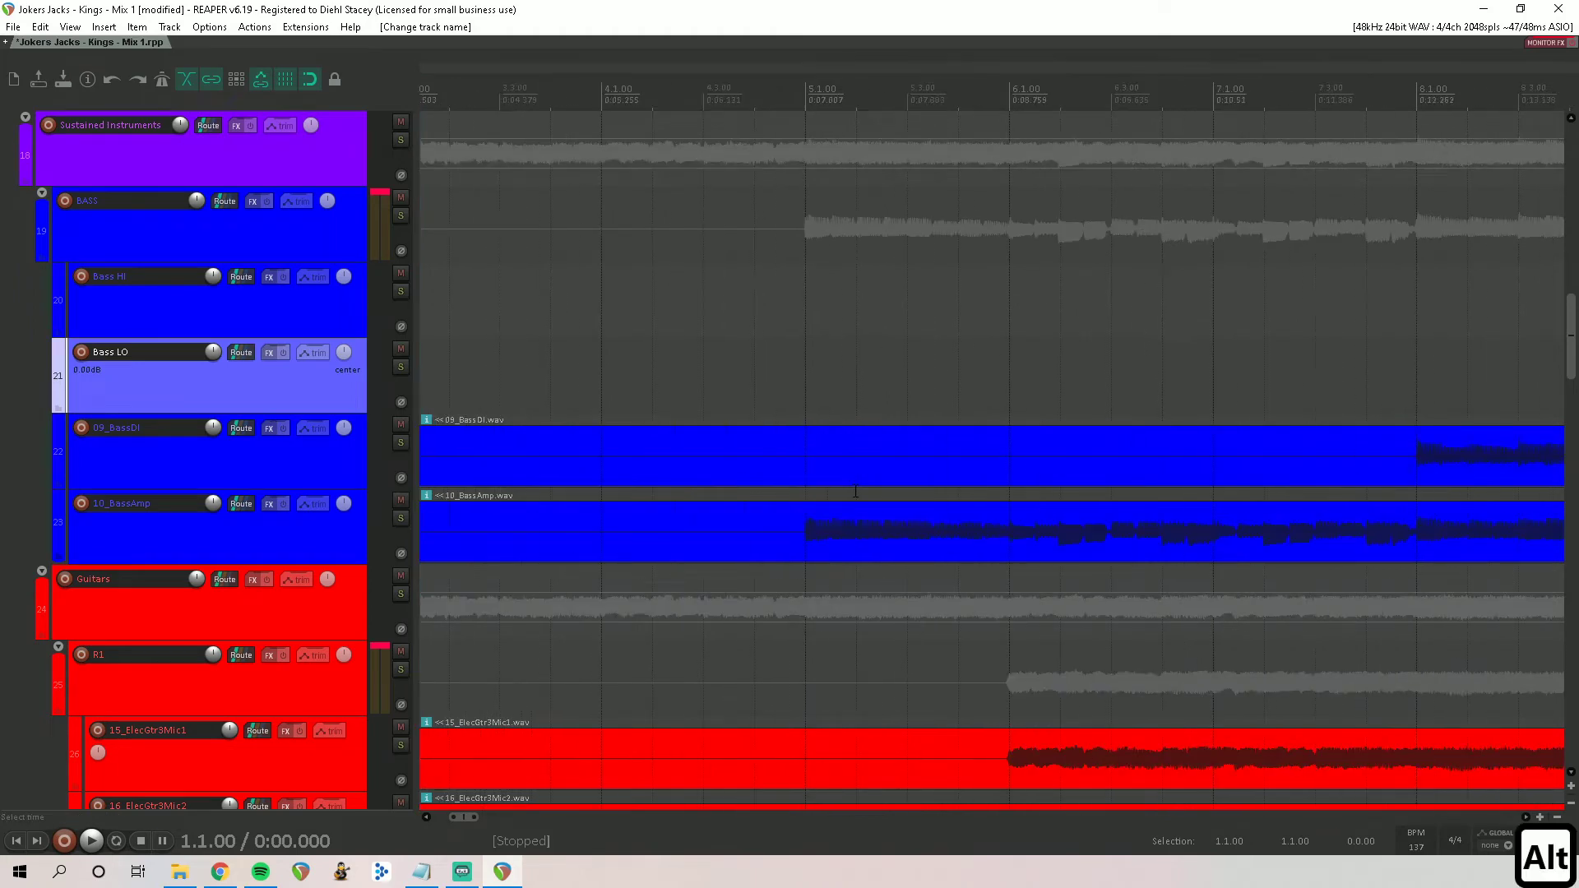
left_click(983, 468)
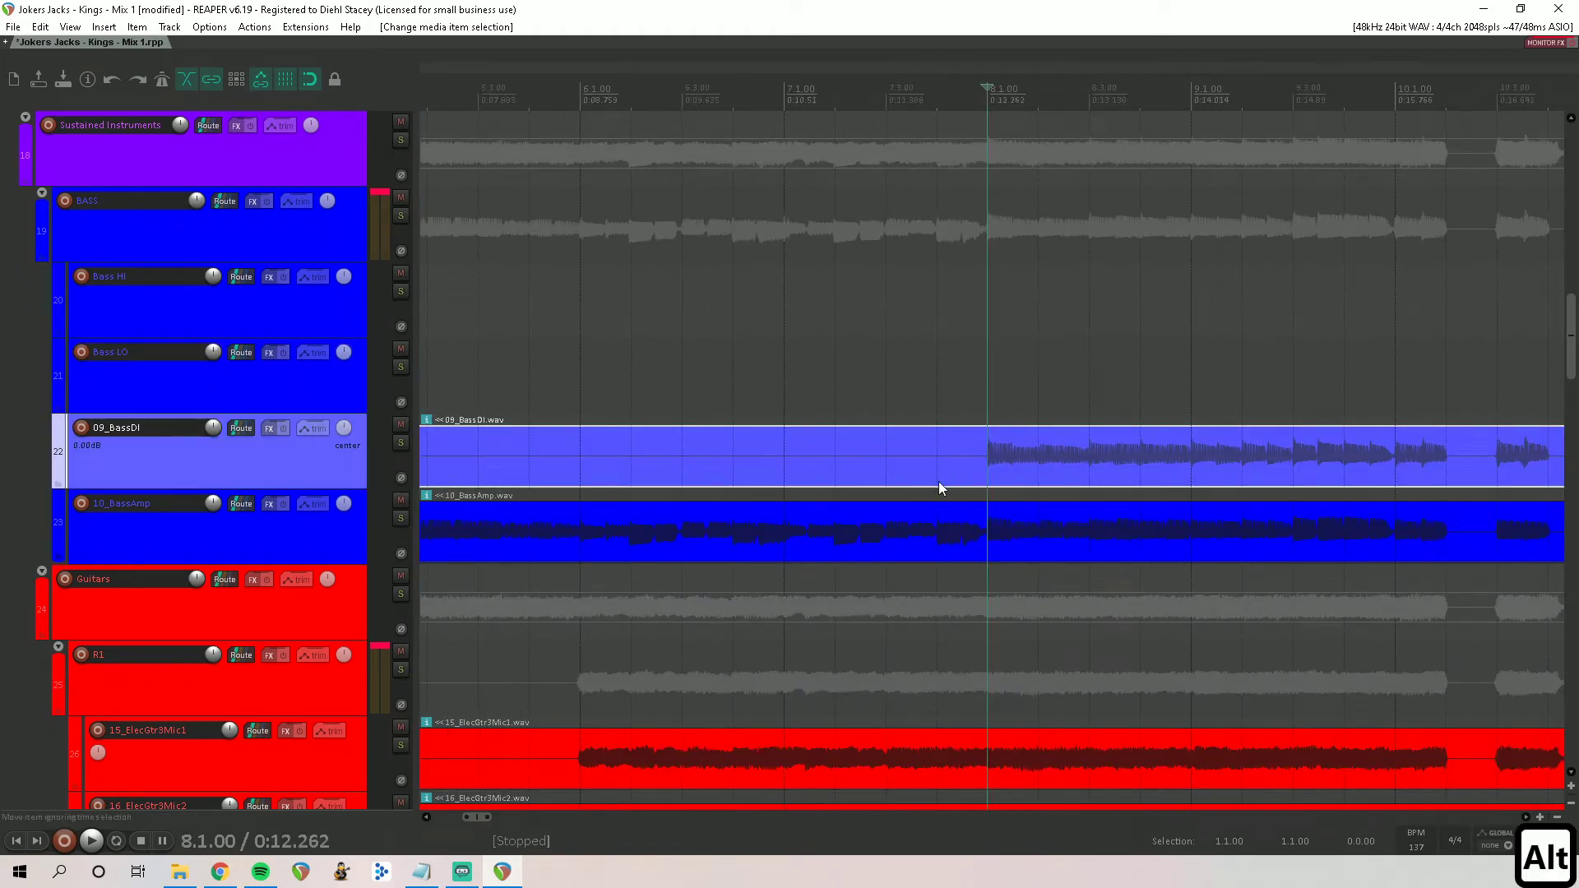
scroll(967, 480, "up", 10)
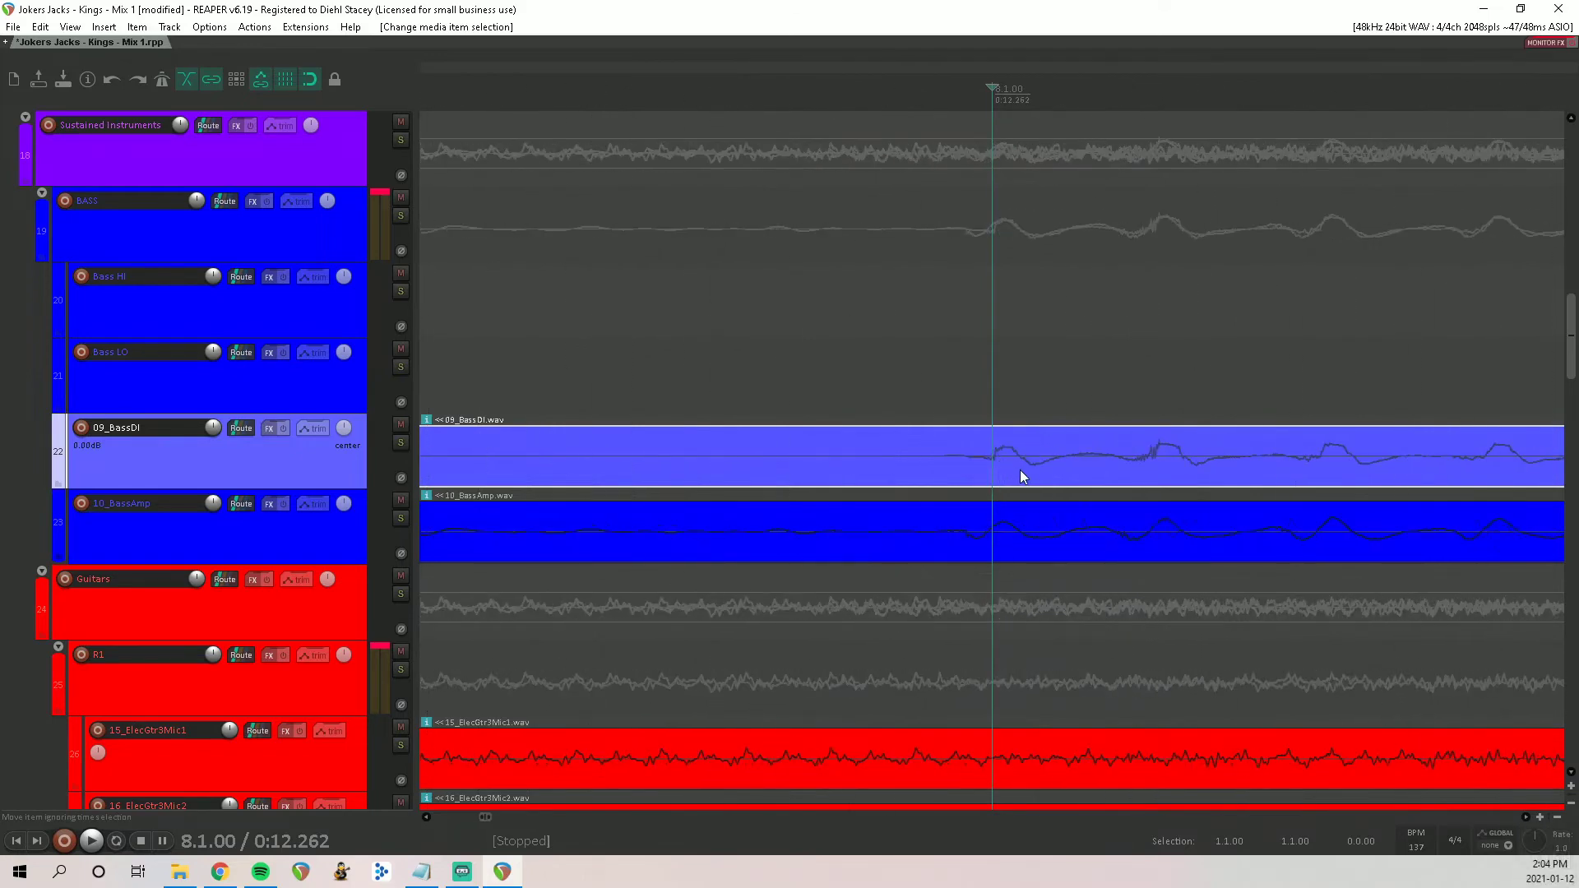
scroll(990, 452, "down", 3)
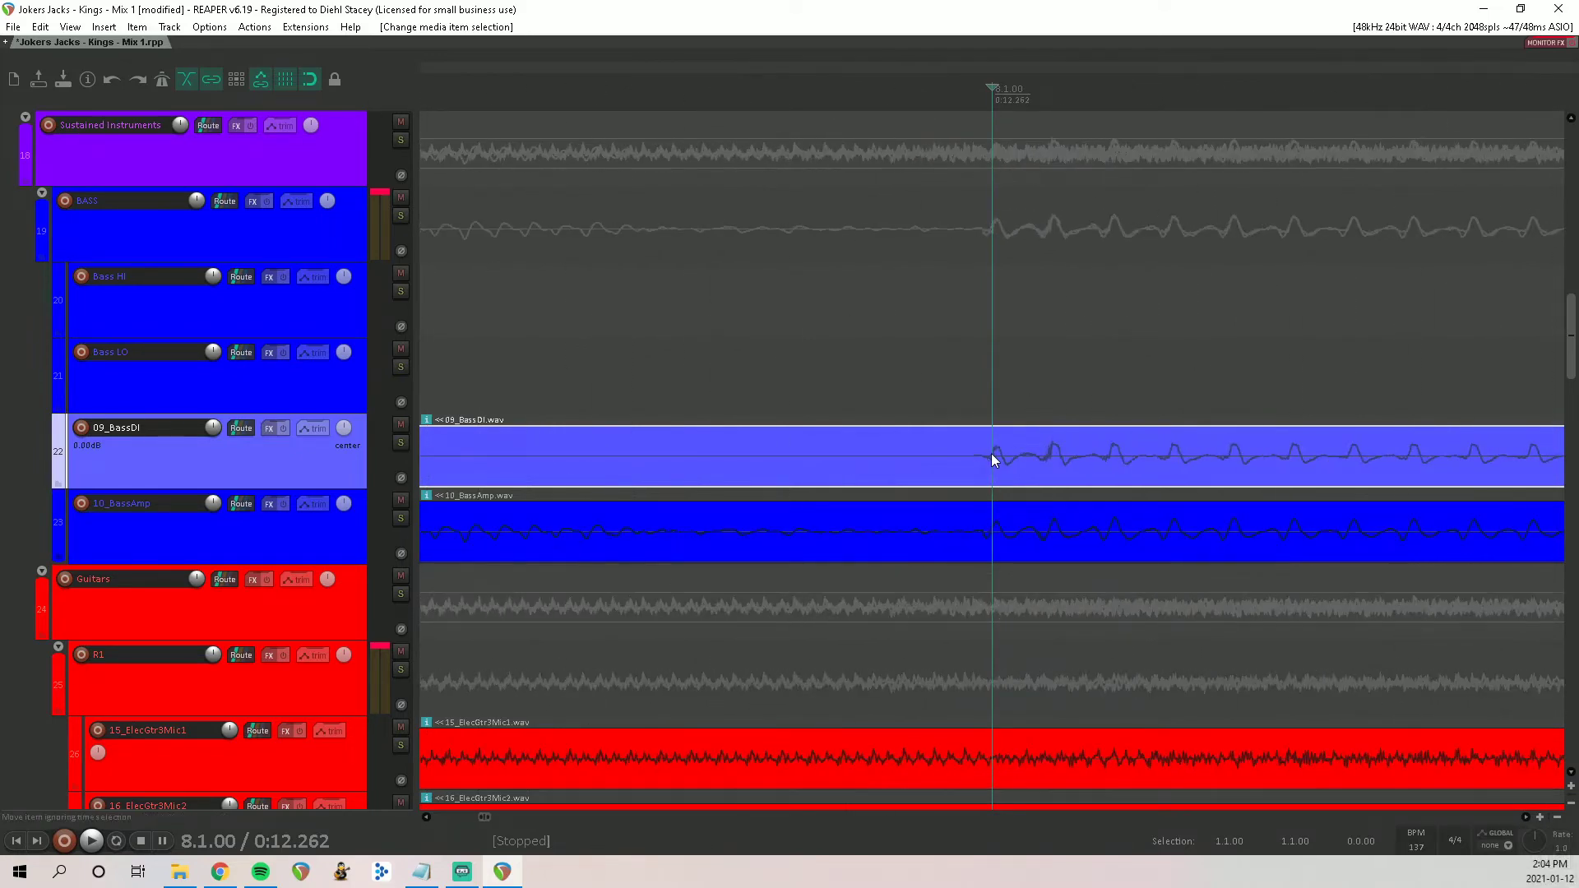
key("s")
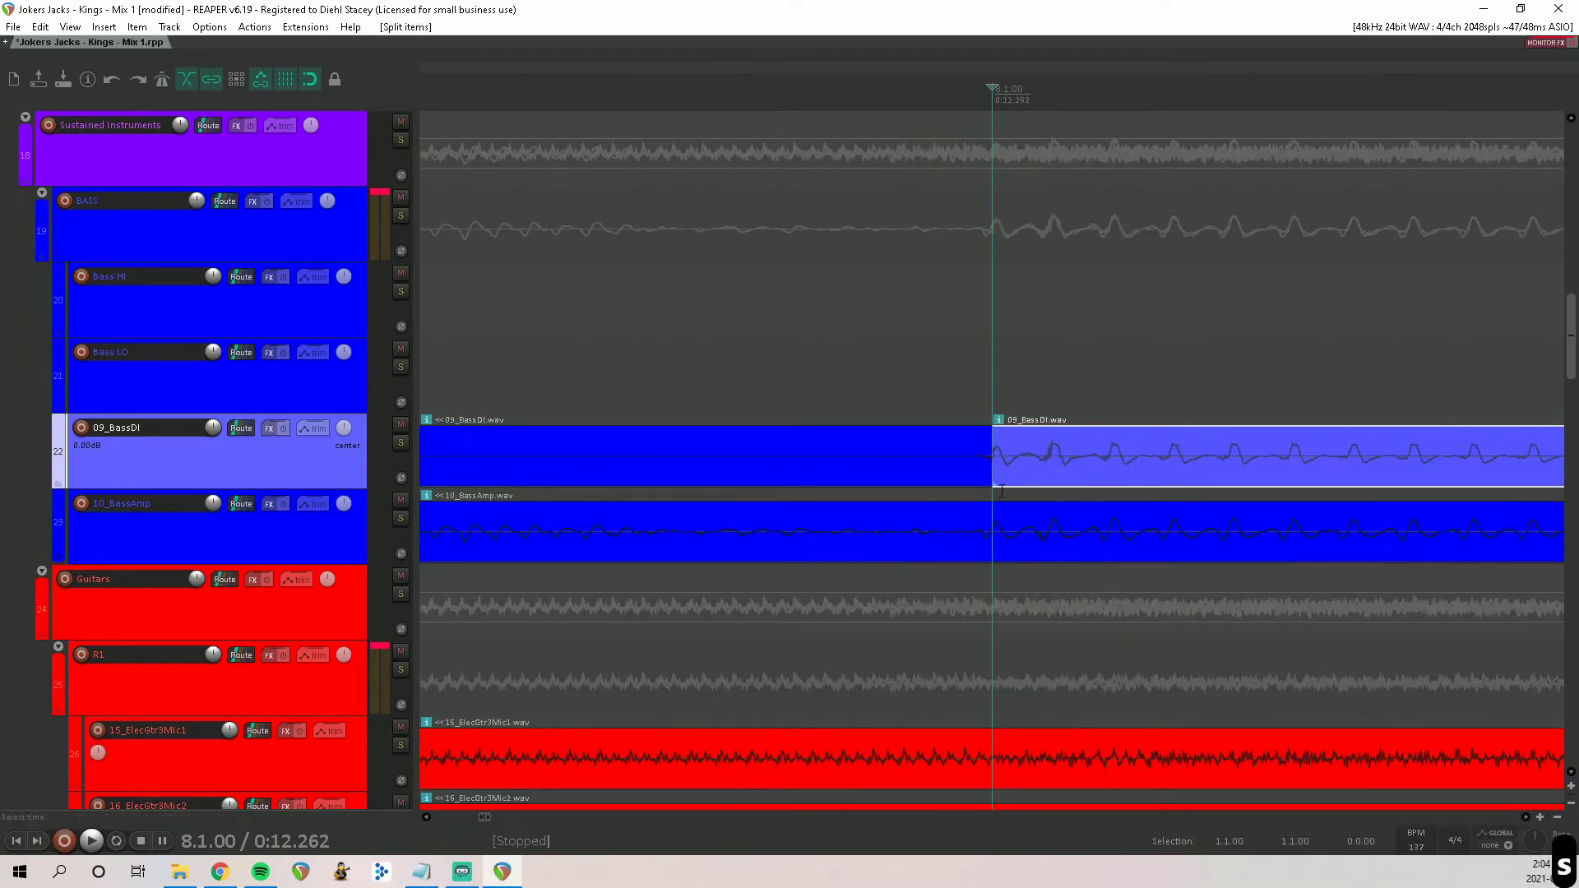
left_click(990, 545)
key("s")
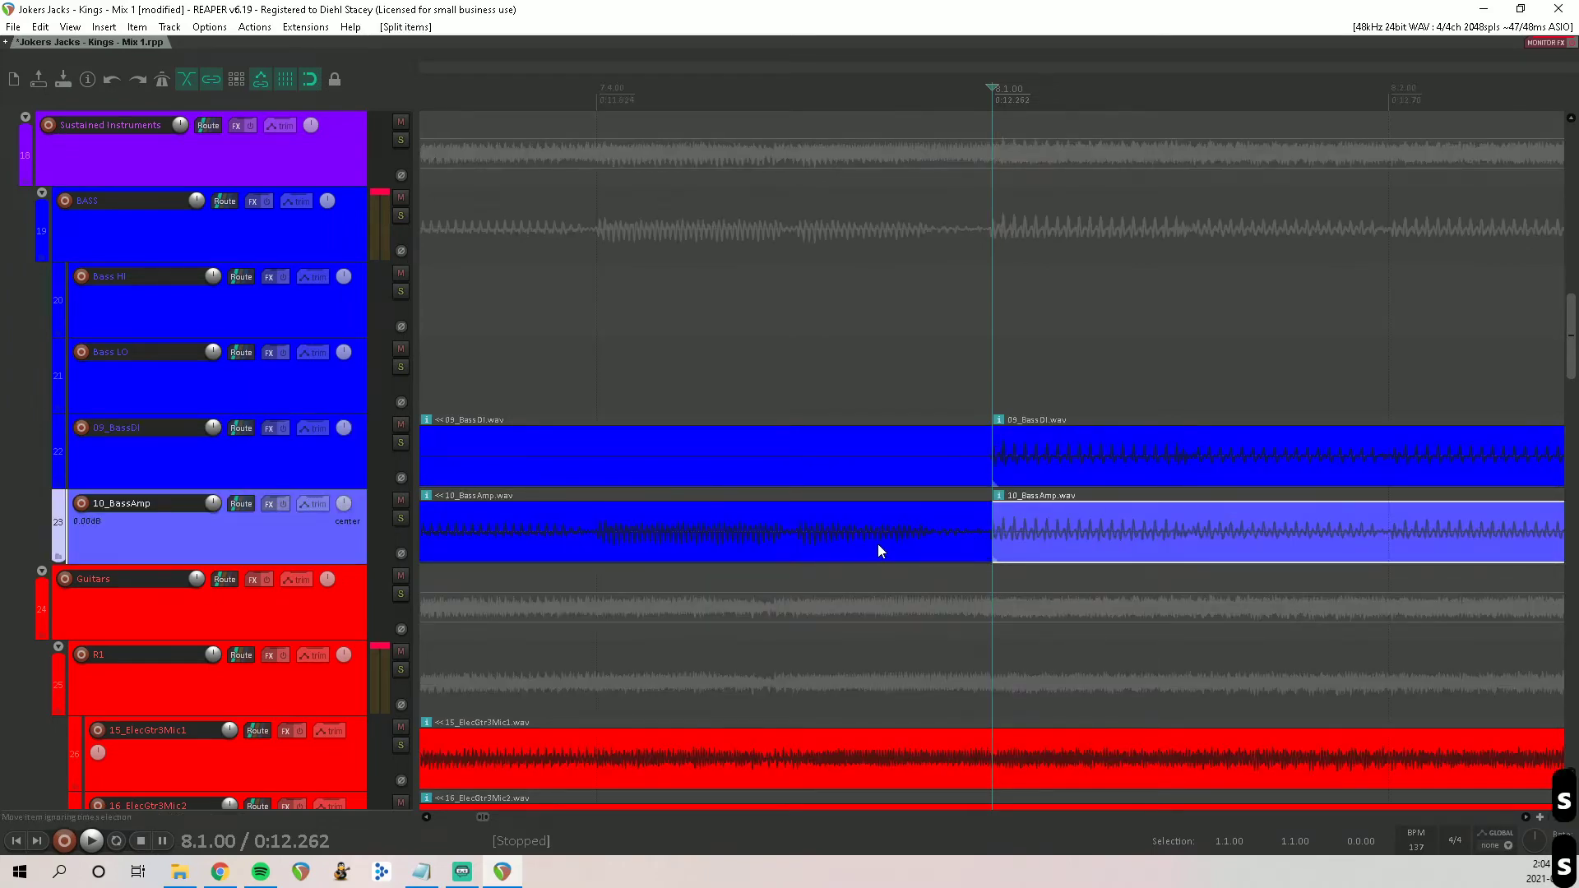
Step: Replace the silent first section of the 09_BassDI track with a copy of the 10_BassAmp intro item at the same position
scroll(722, 467, "down", 10)
left_click(666, 468)
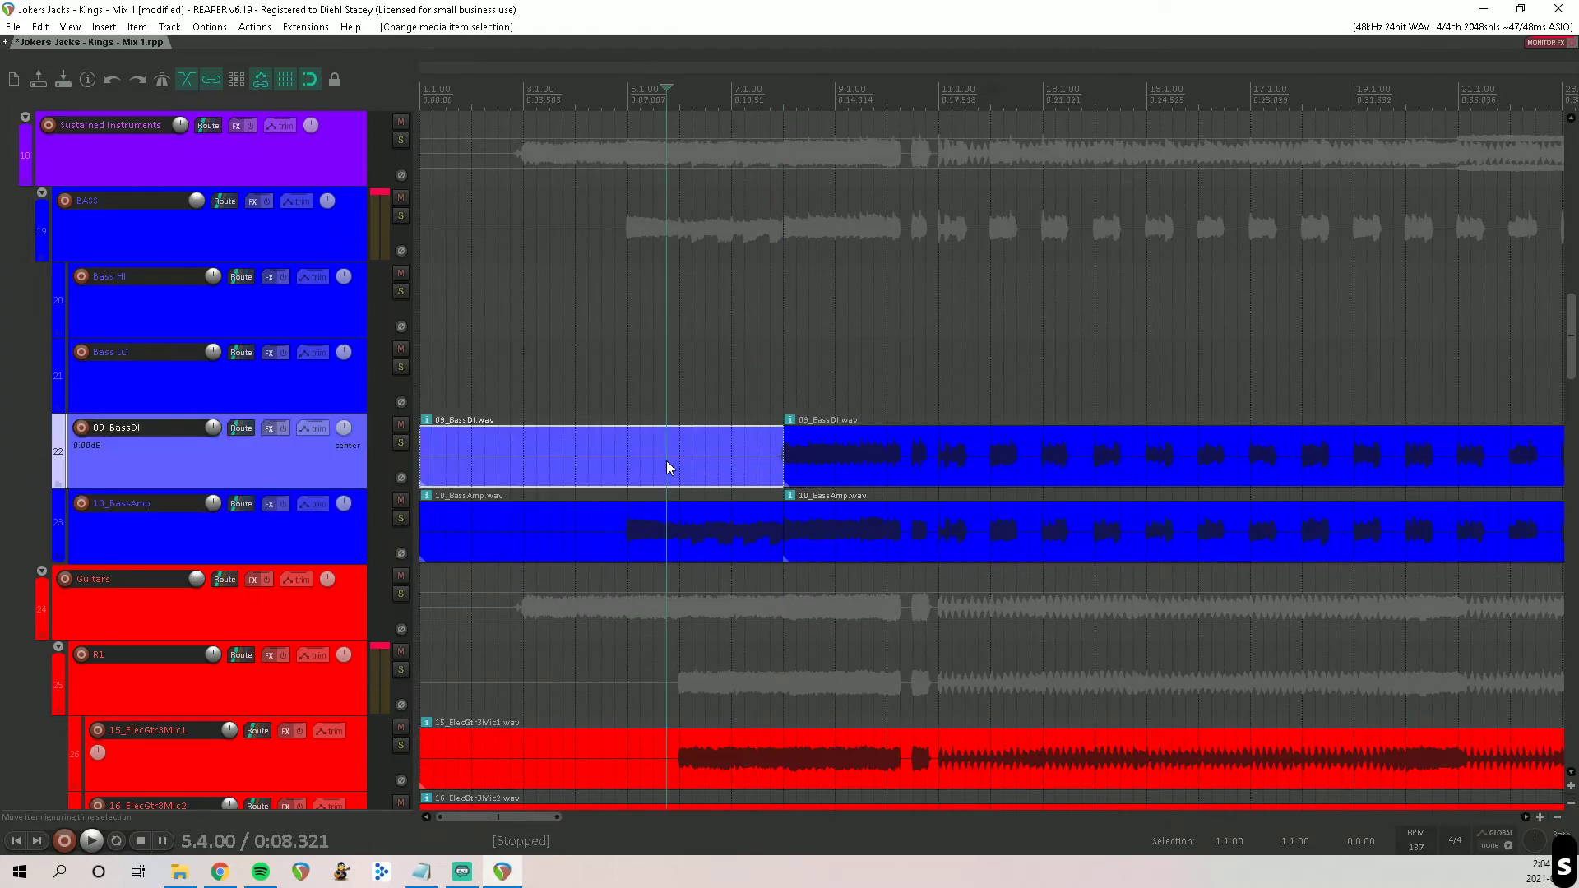
key("Delete")
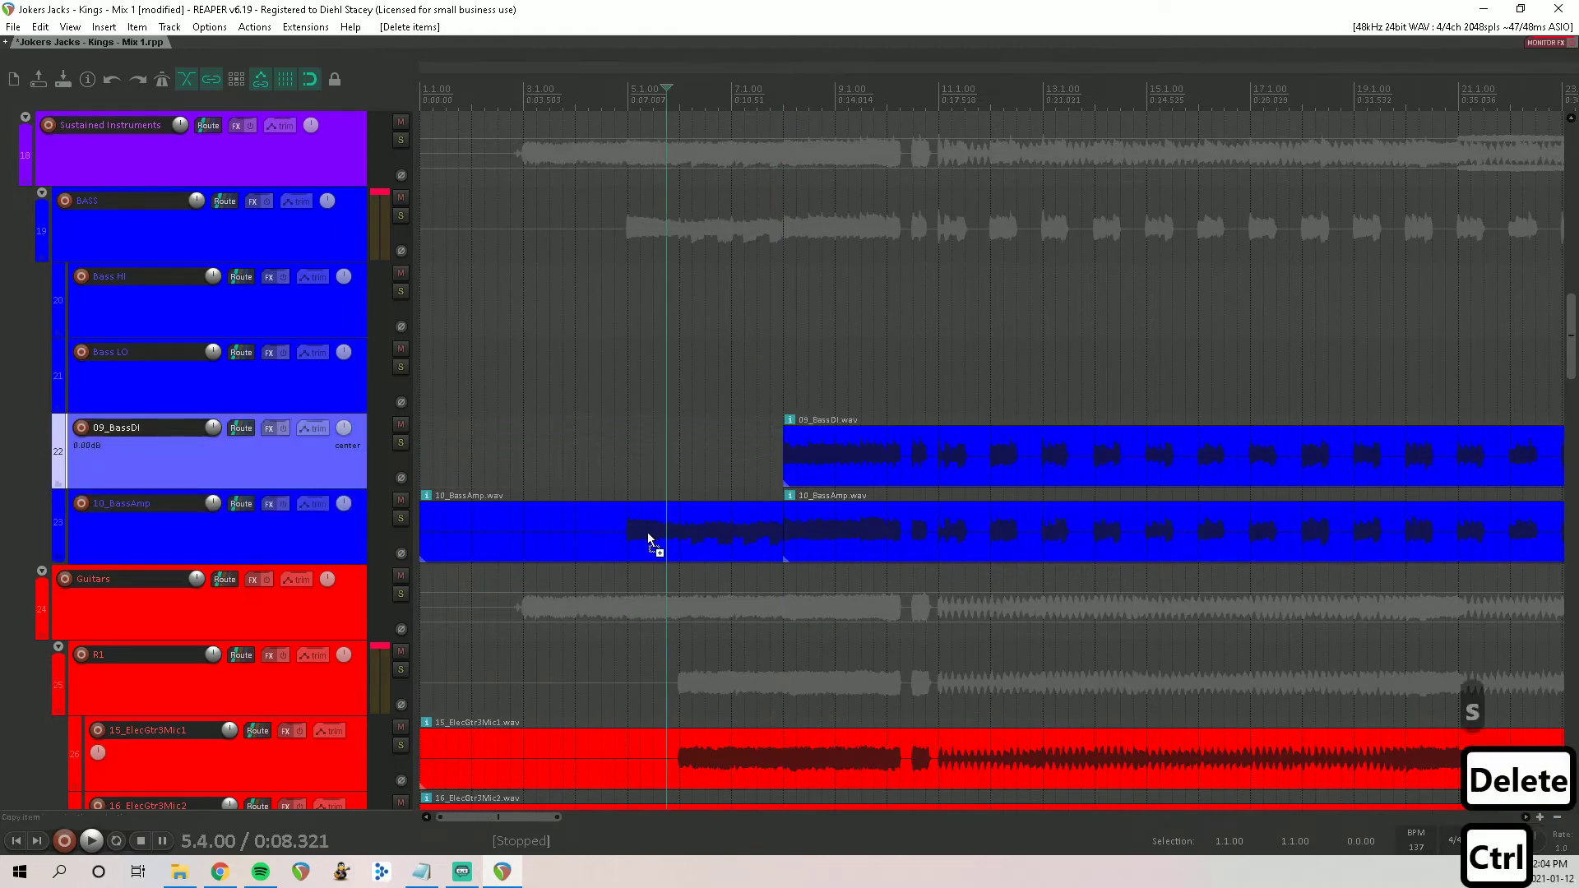
left_click_drag(649, 533, 648, 458)
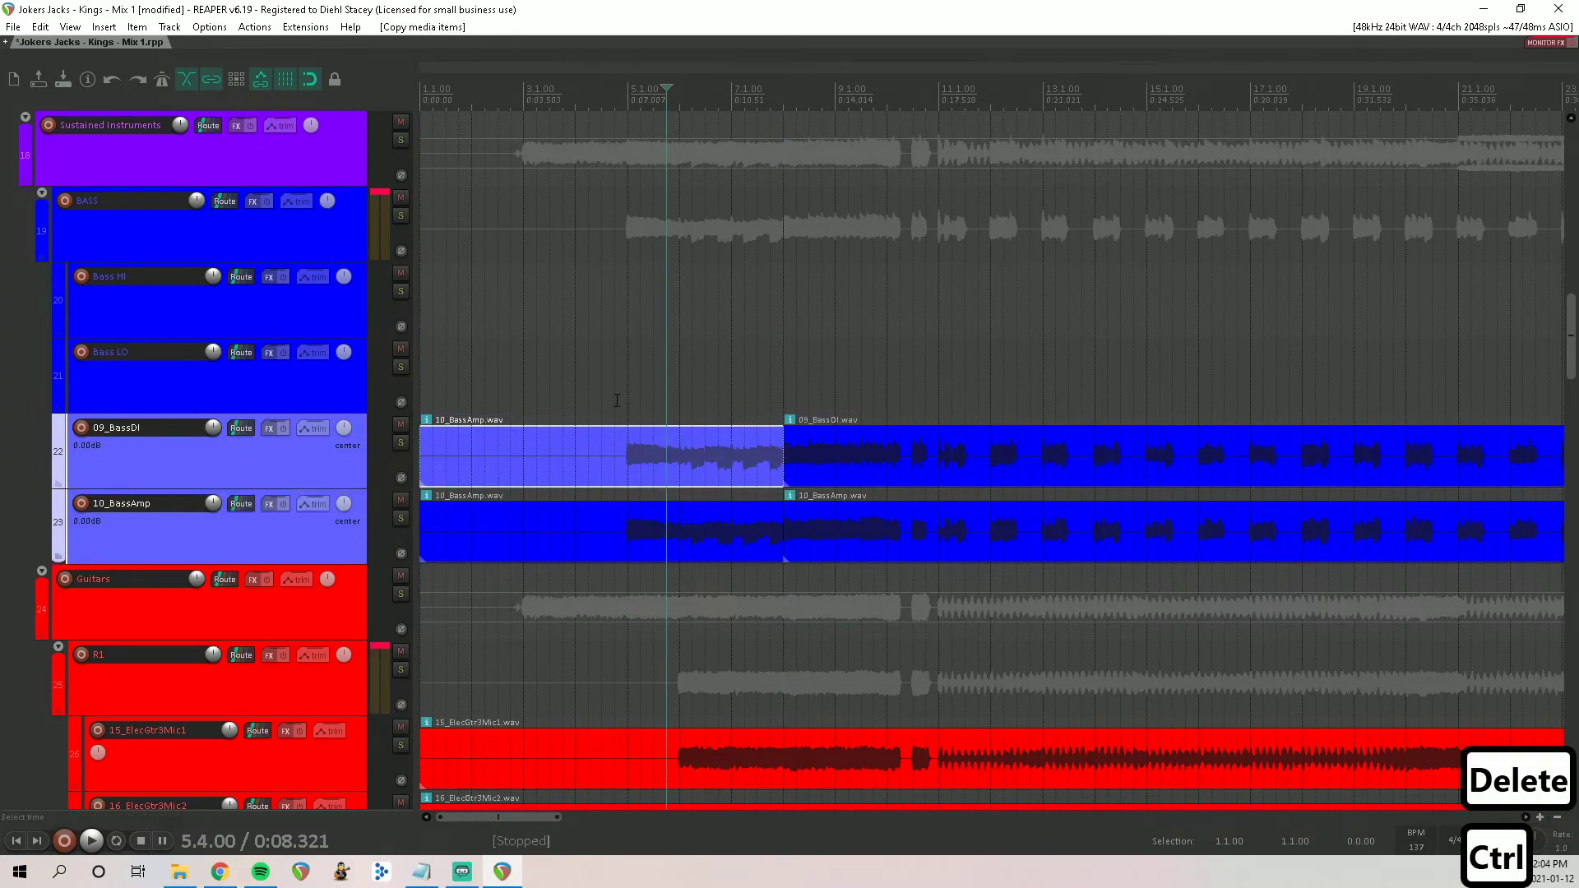
Step: Audition the 09_BassDI track soloed from 4.4.00 through the splice, and unsolo it when playback ends
left_click(616, 401)
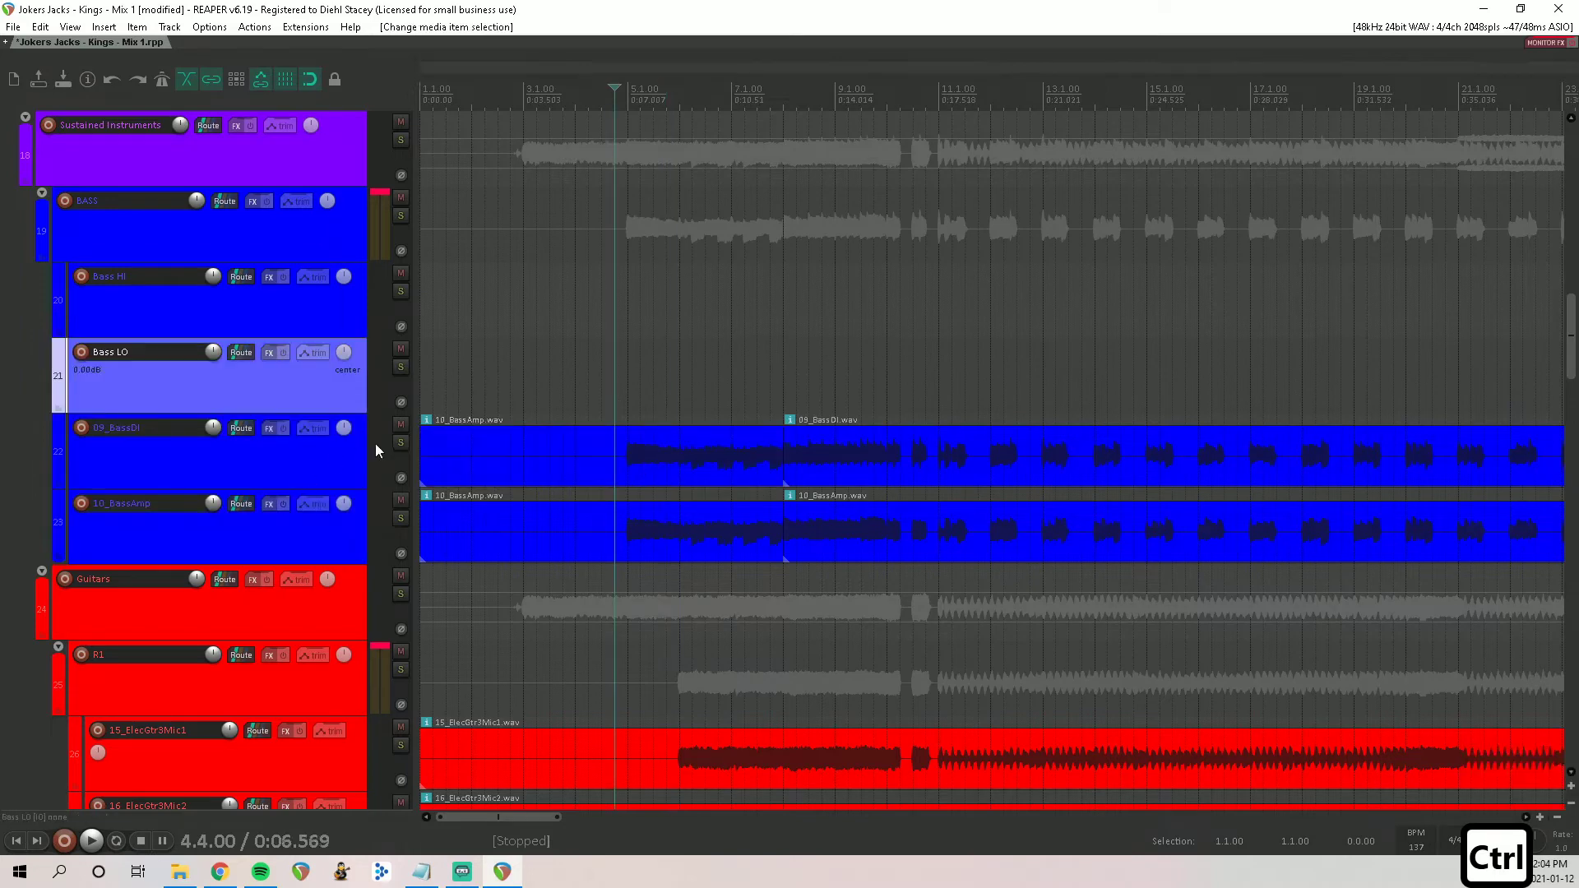
left_click(401, 442)
key("space")
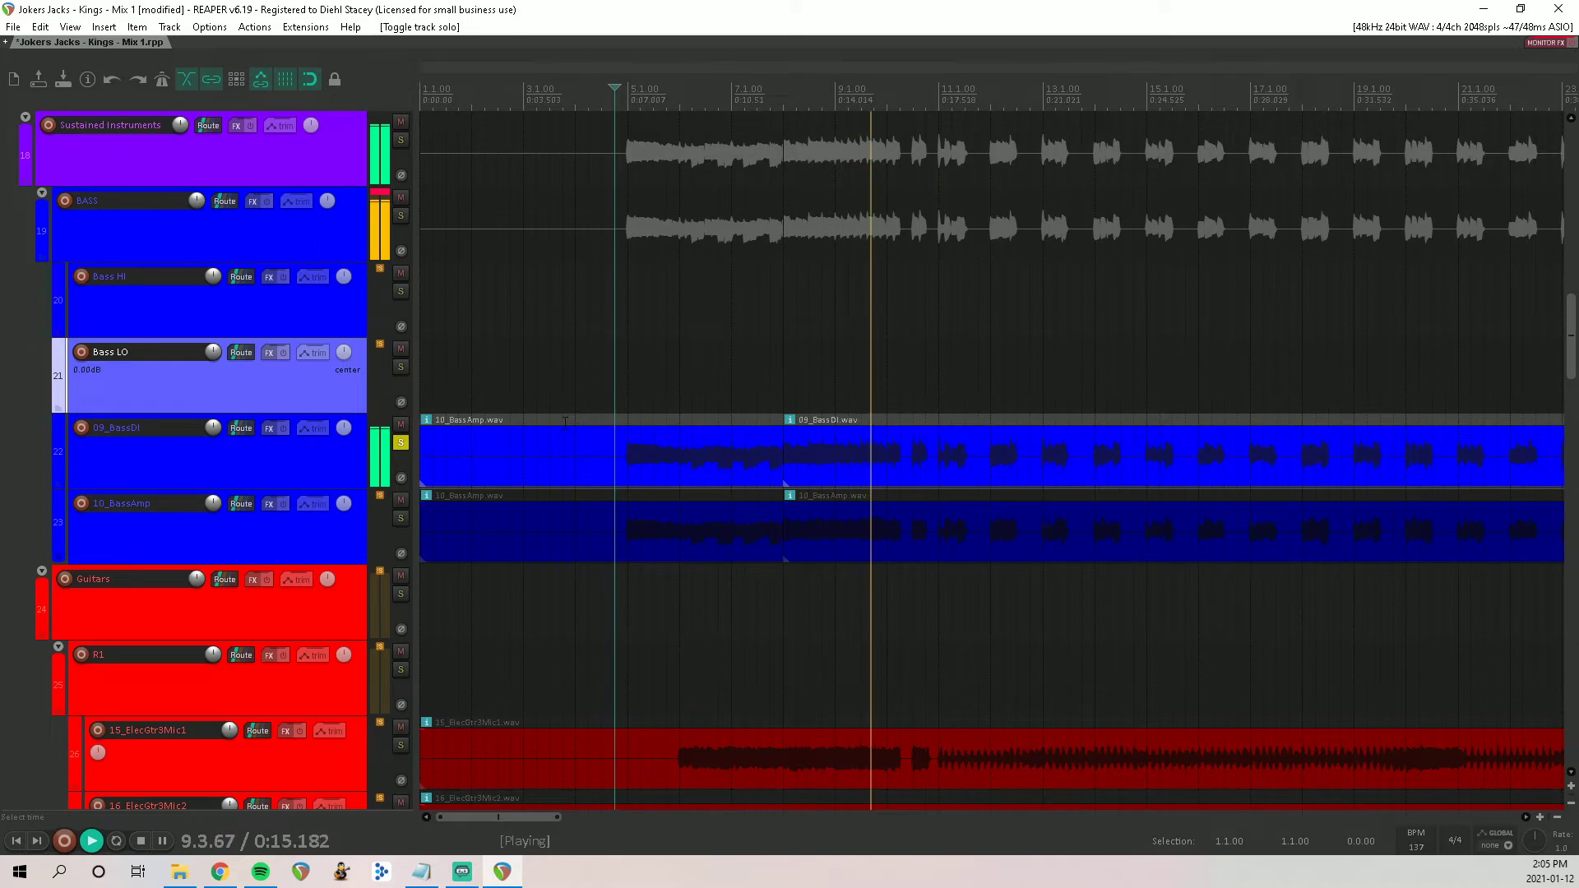
left_click(403, 444)
key("space")
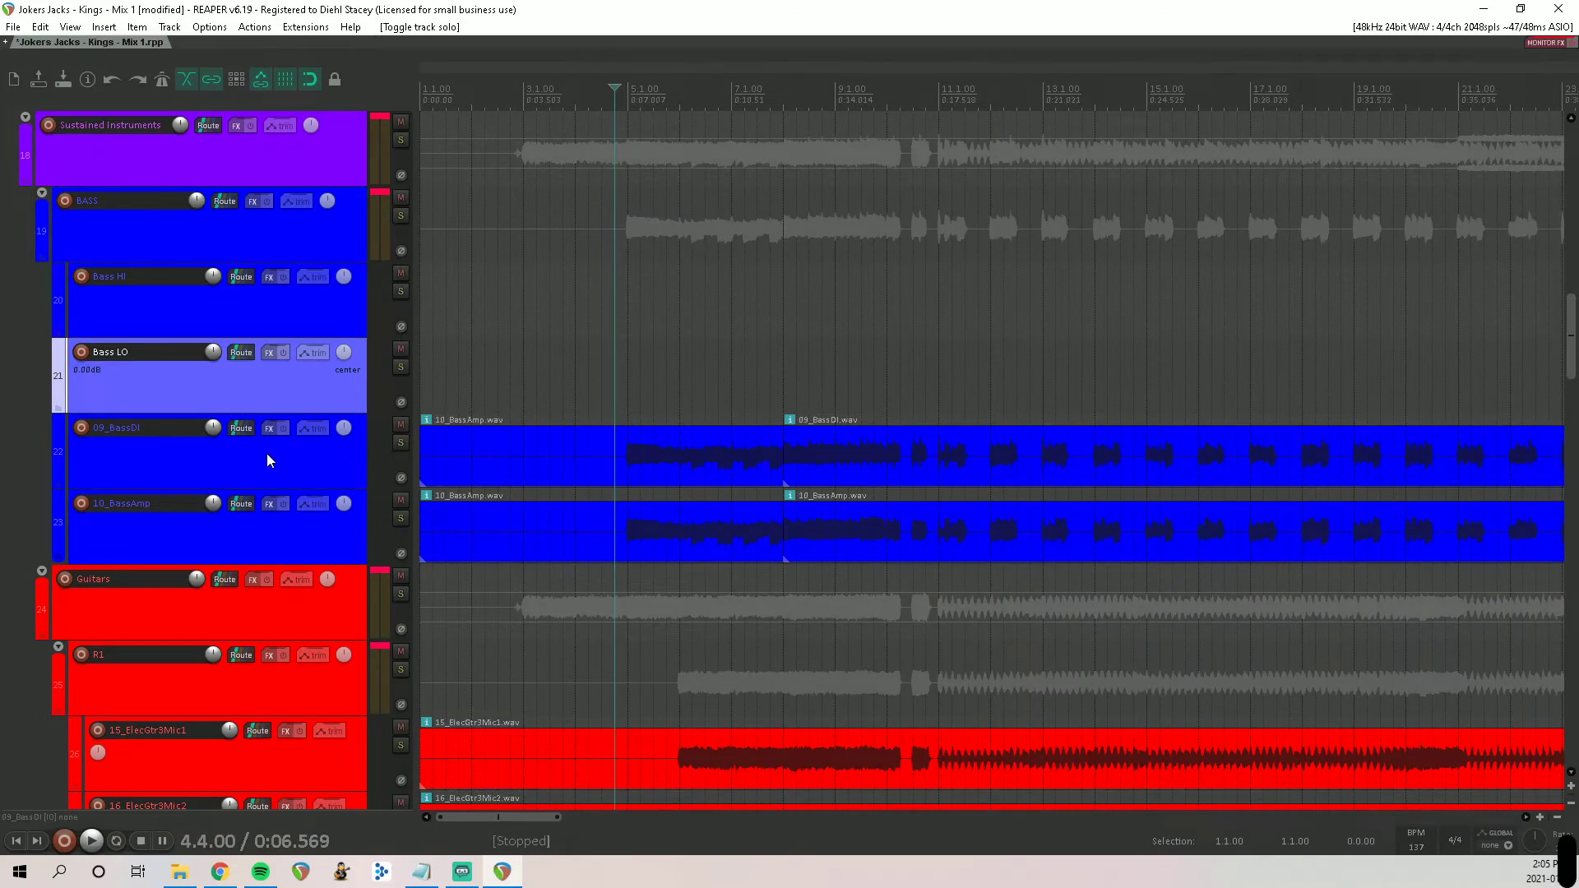
Step: Copy both items of the 09_BassDI track onto the Bass LO and Bass HI tracks at the same timeline position
scroll(587, 348, "down", 5)
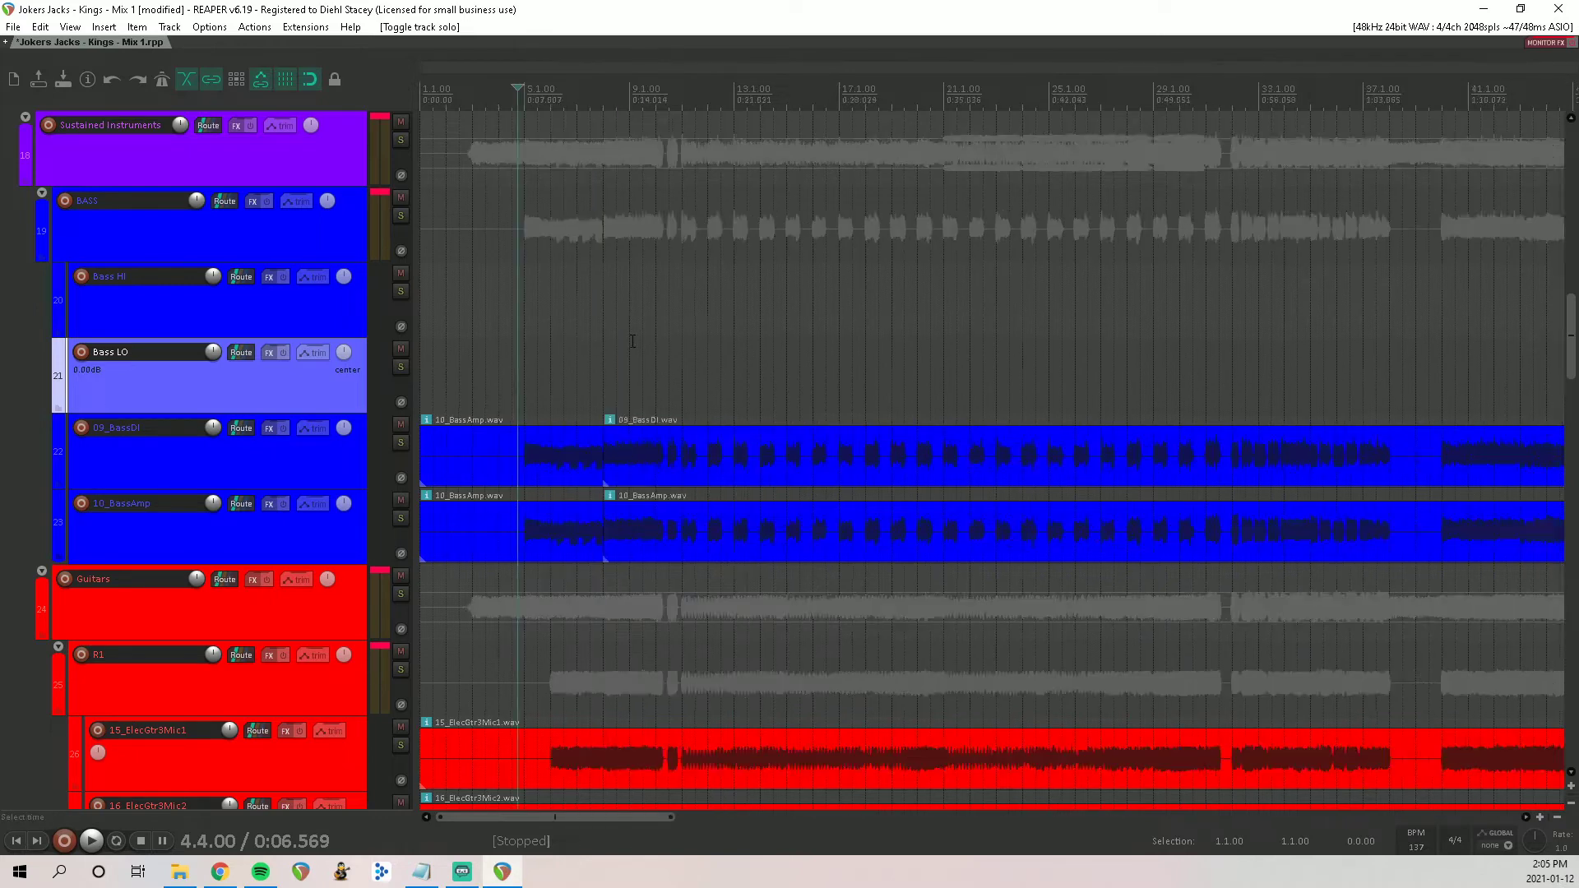
left_click_drag(1437, 436, 457, 324)
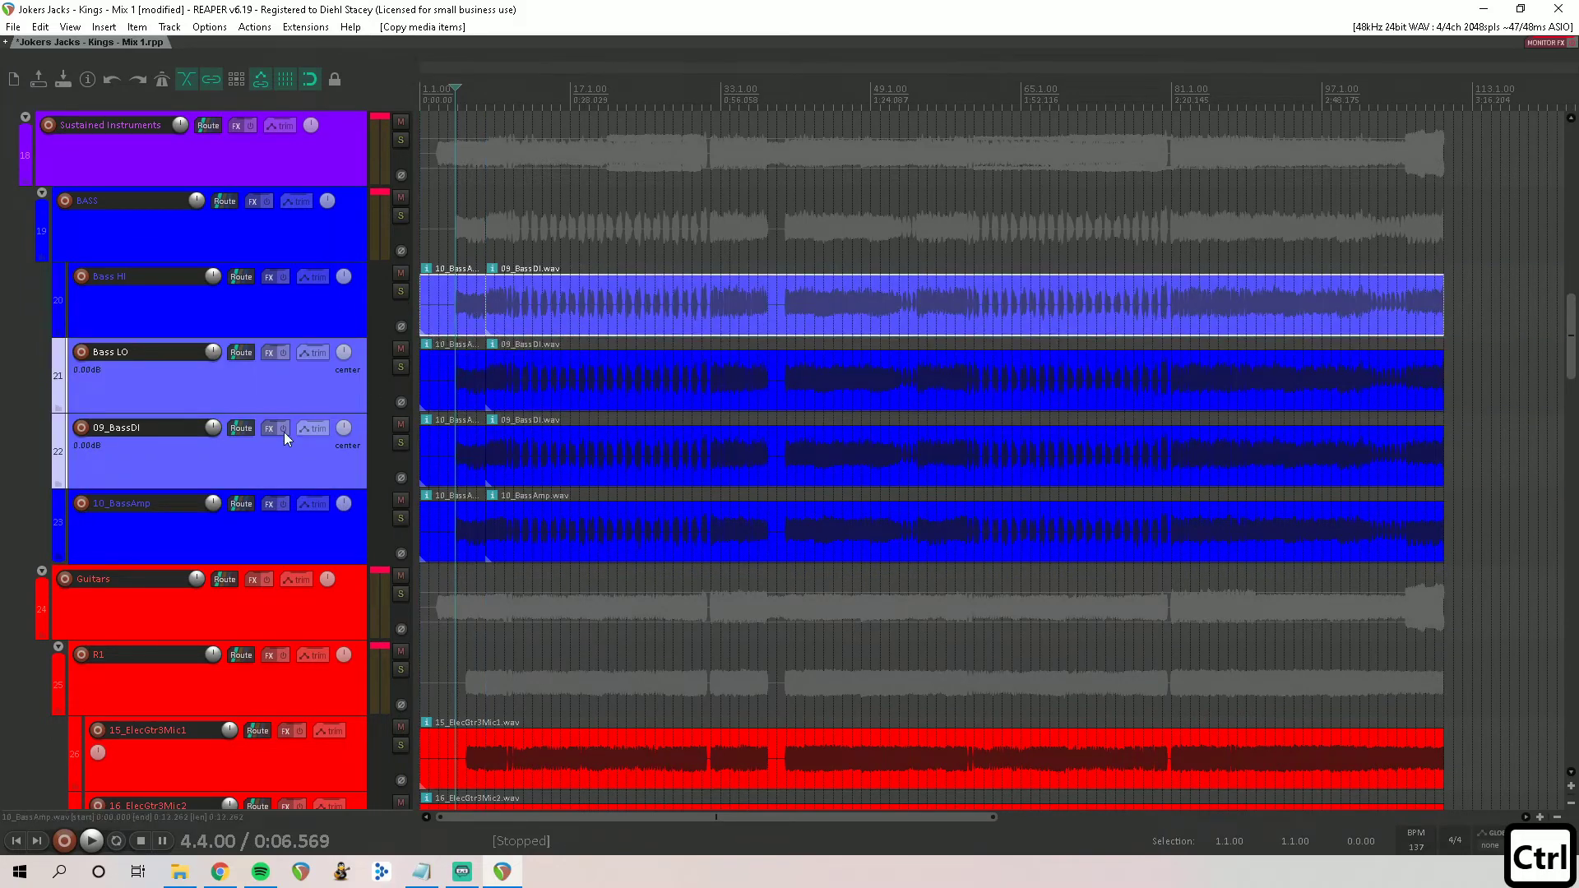
left_click(214, 445)
left_click(235, 520)
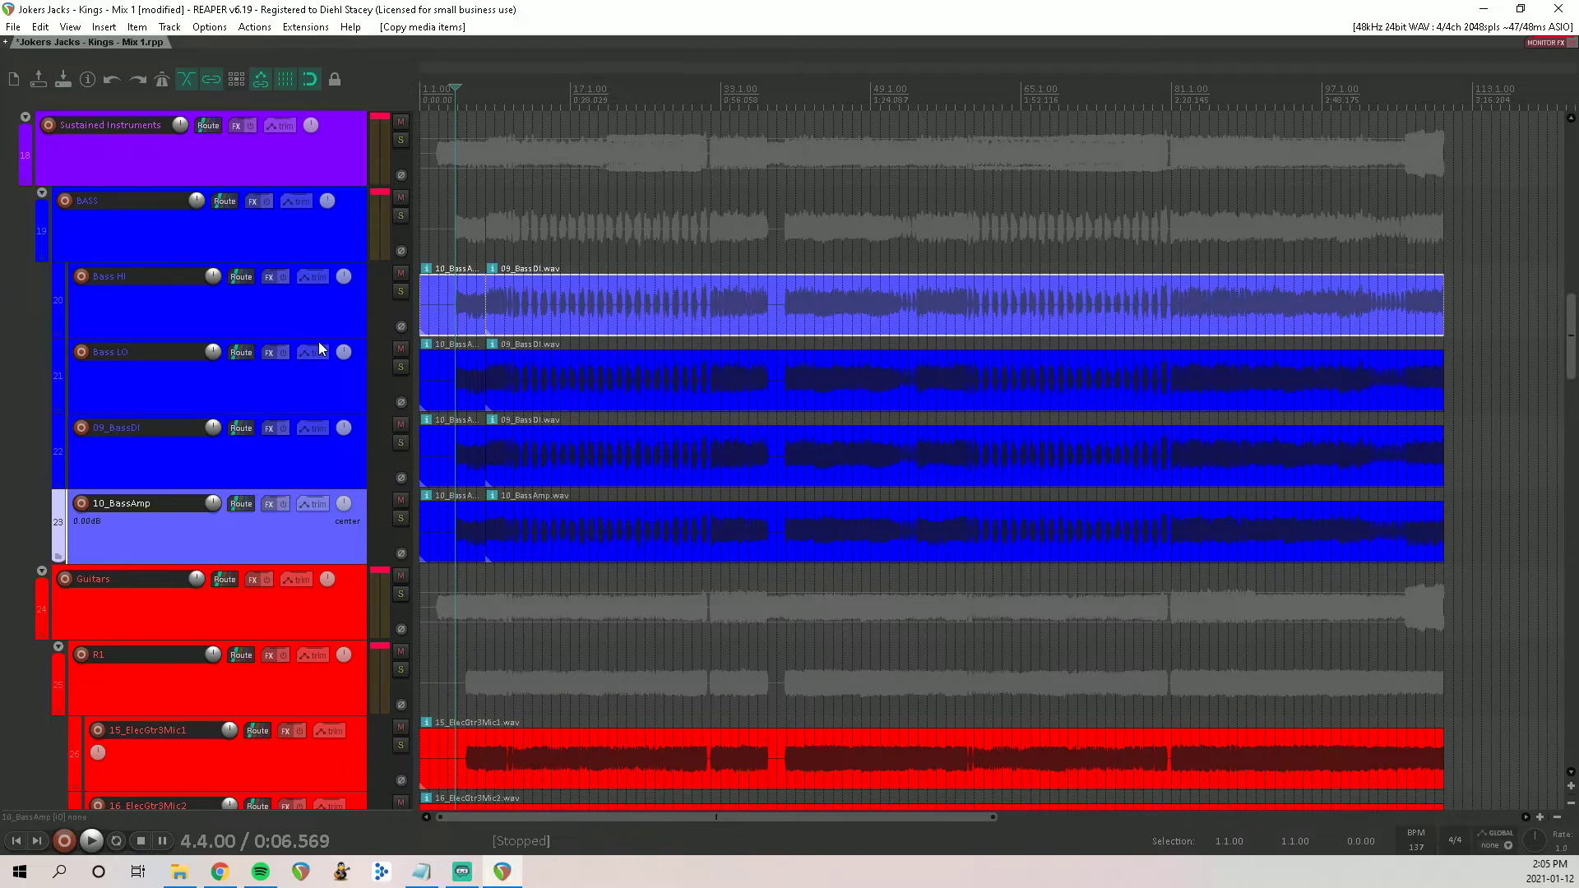
Step: Return to the drum tracks and toggle the mixer view
scroll(319, 342, "down", 4)
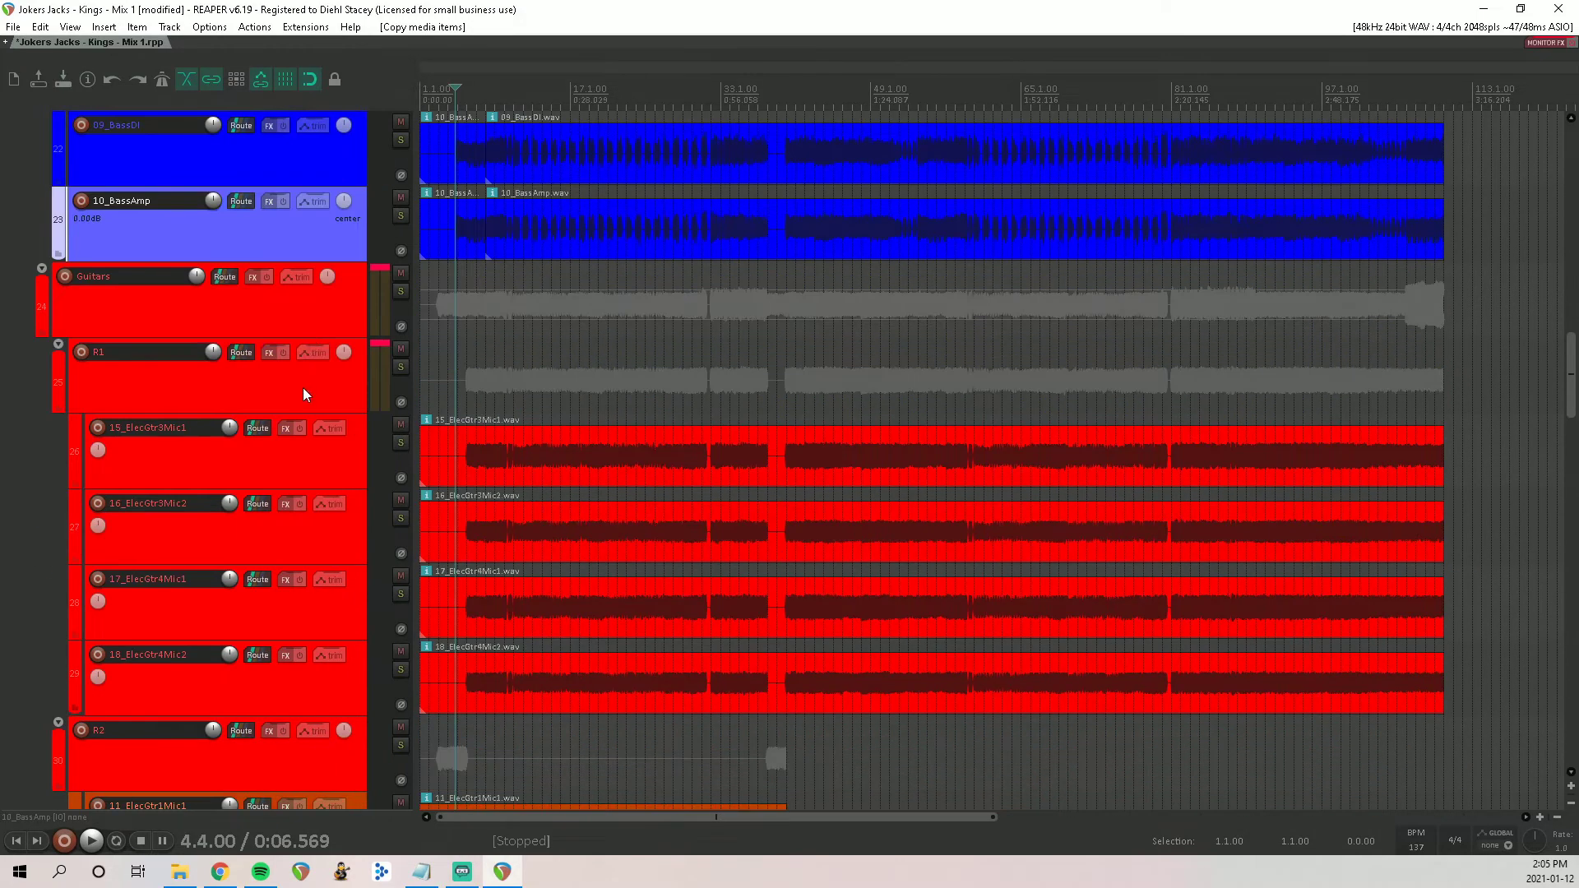
scroll(302, 388, "up", 15)
key("ctrl+m")
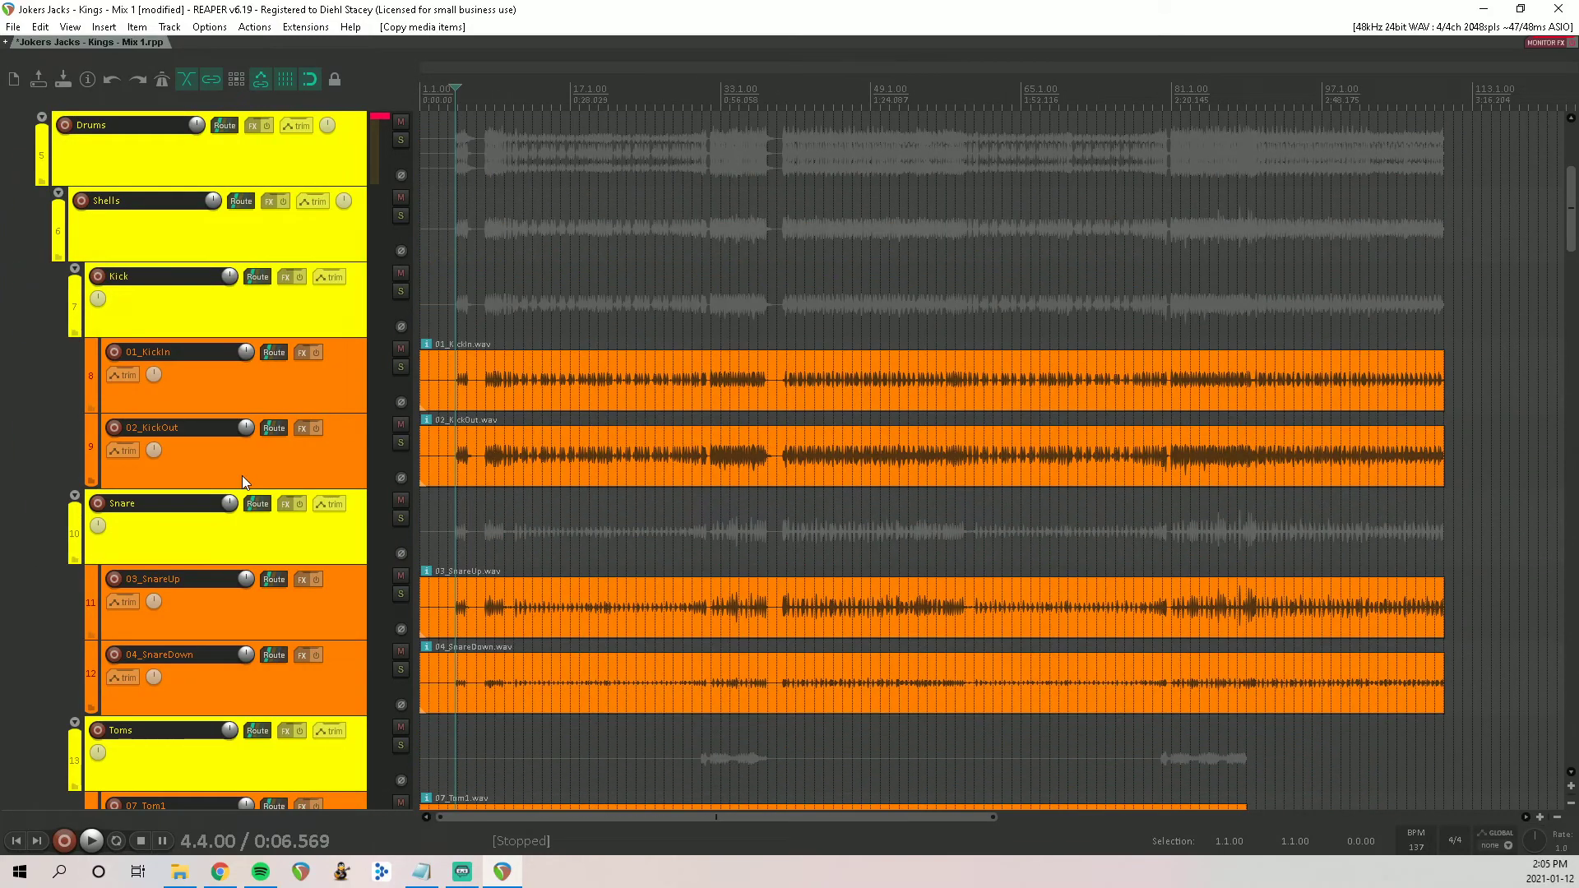
Step: Insert the ReaEQ plug-in on the Bass HI track
scroll(242, 482, "down", 2)
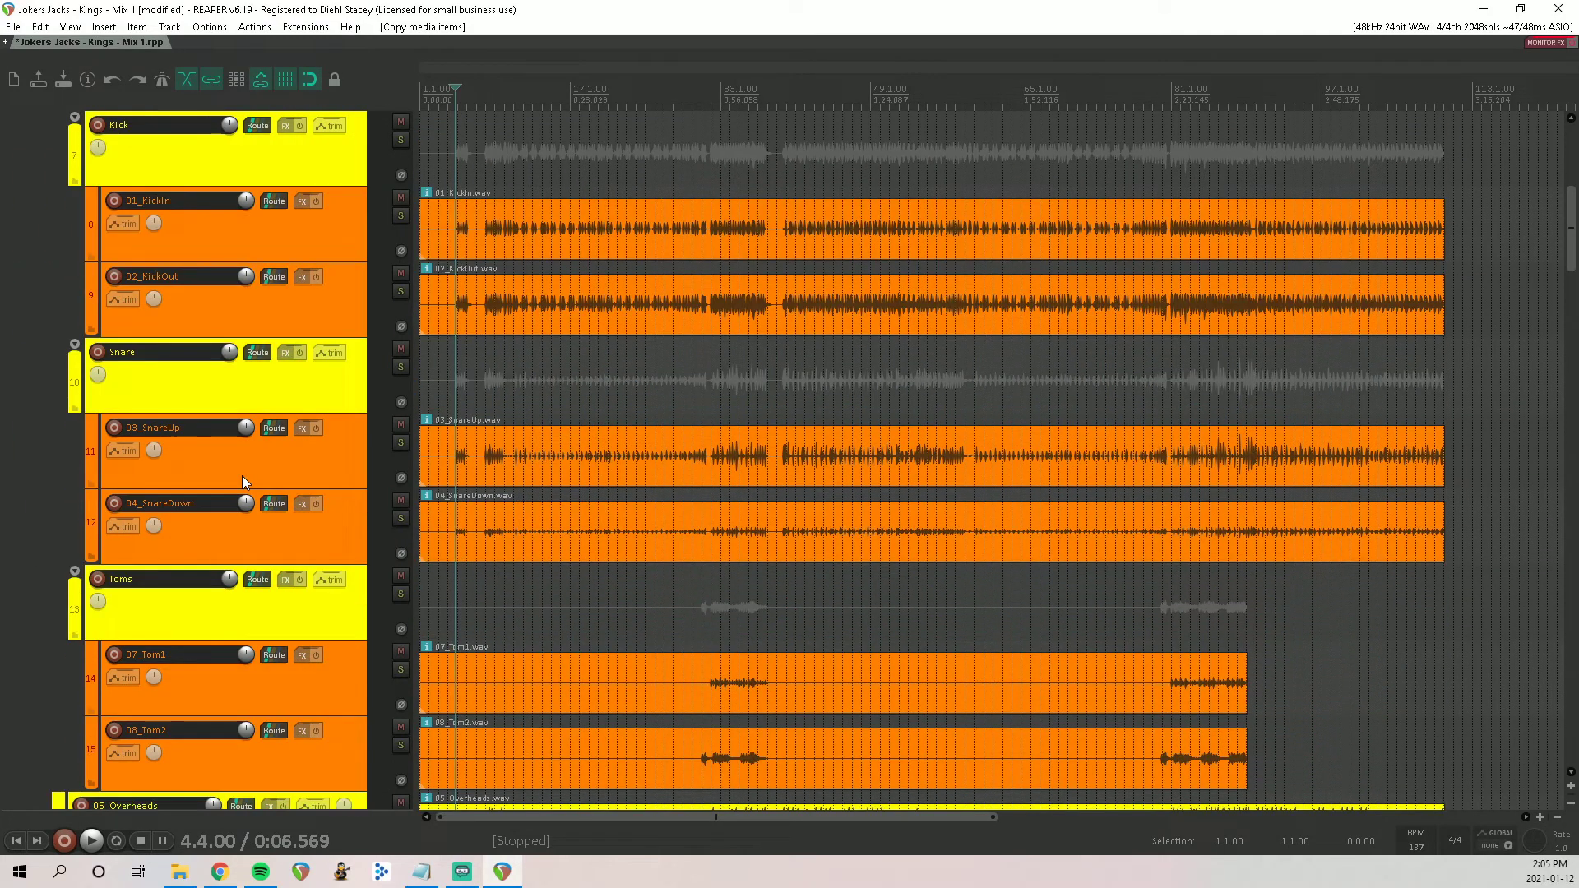
scroll(242, 475, "down", 9)
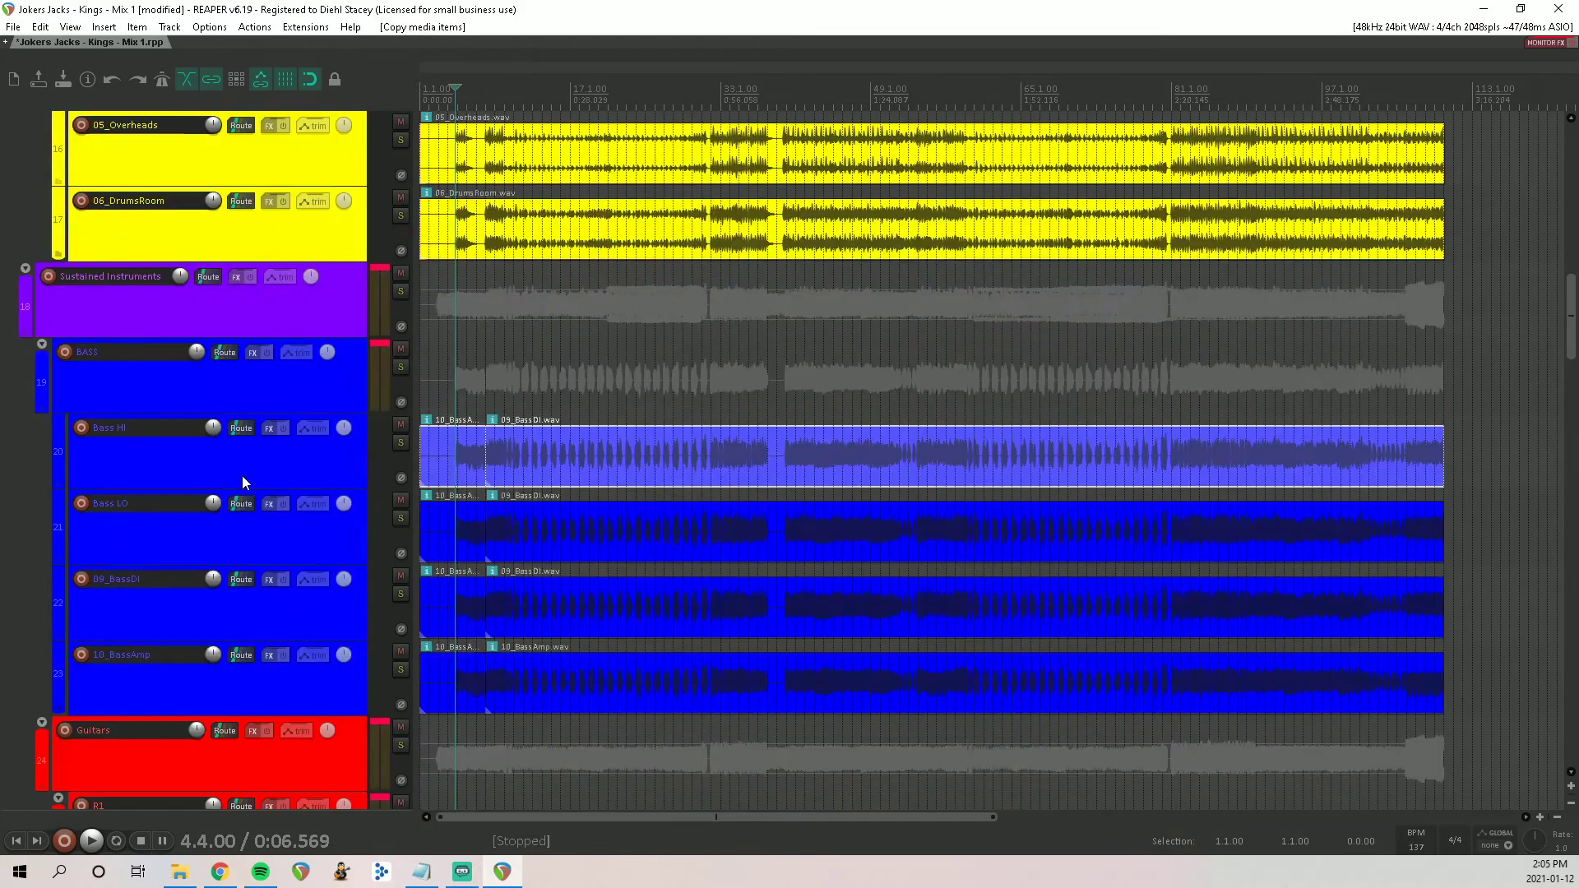
left_click(268, 429)
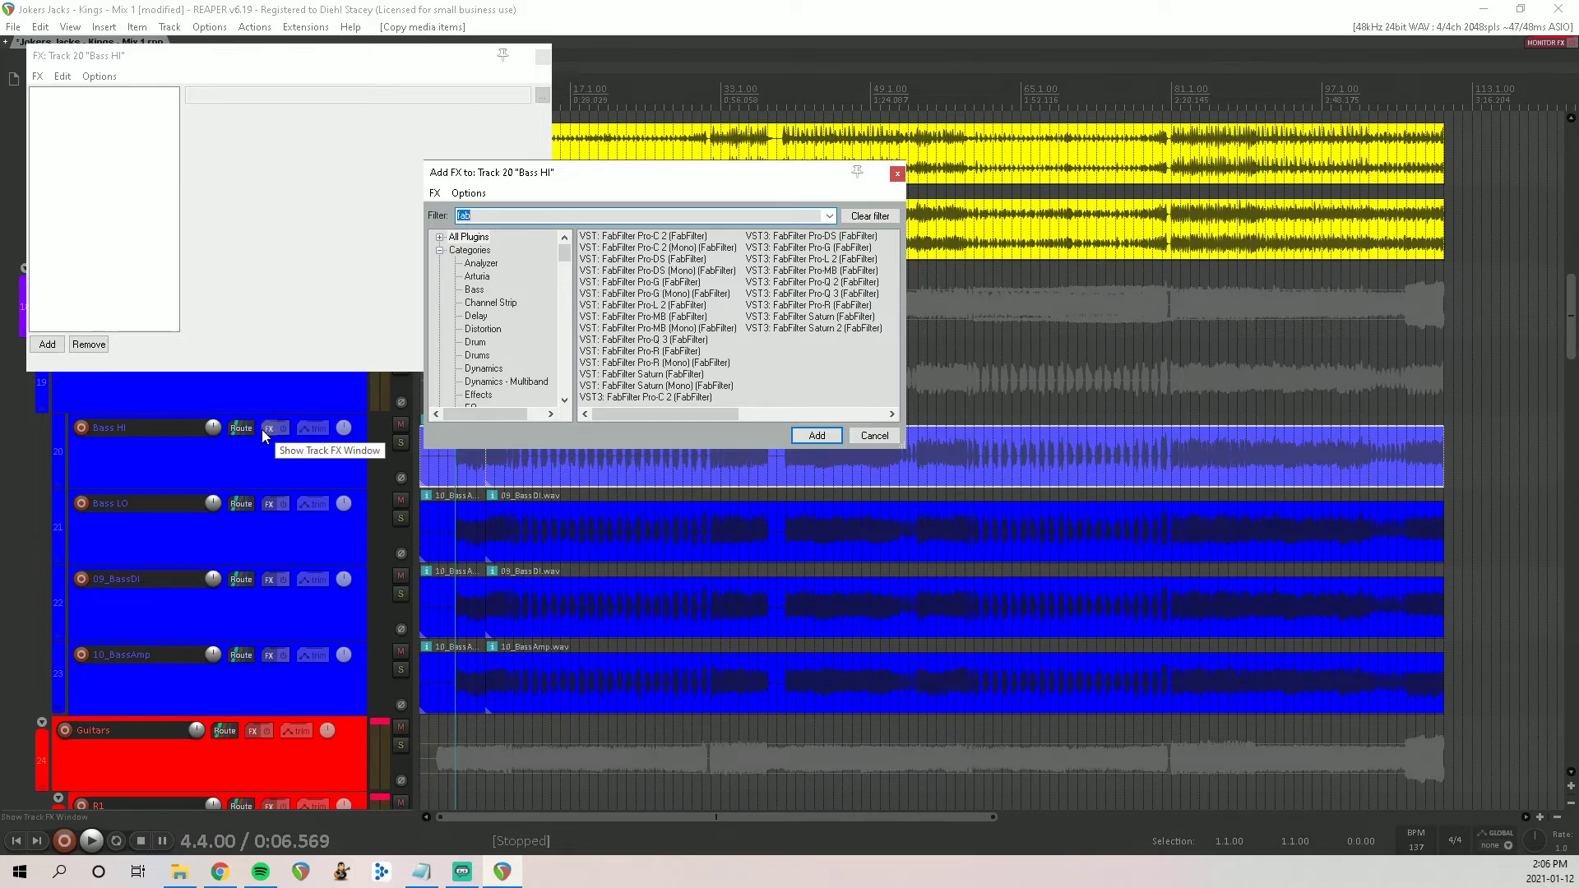
type("reaq")
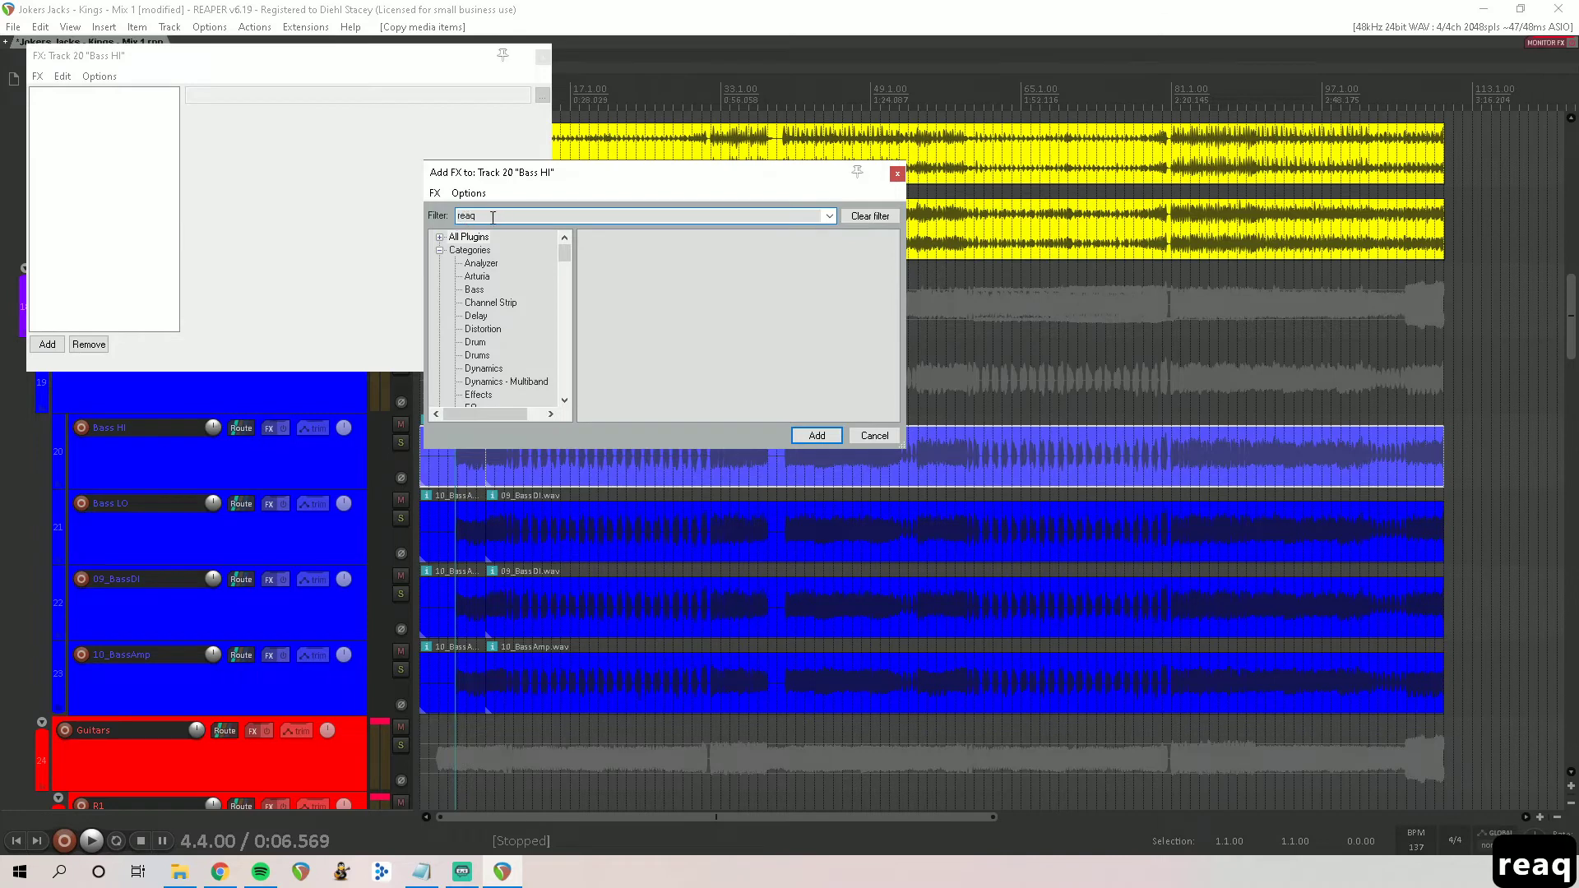
key("BackSpace")
type("eq")
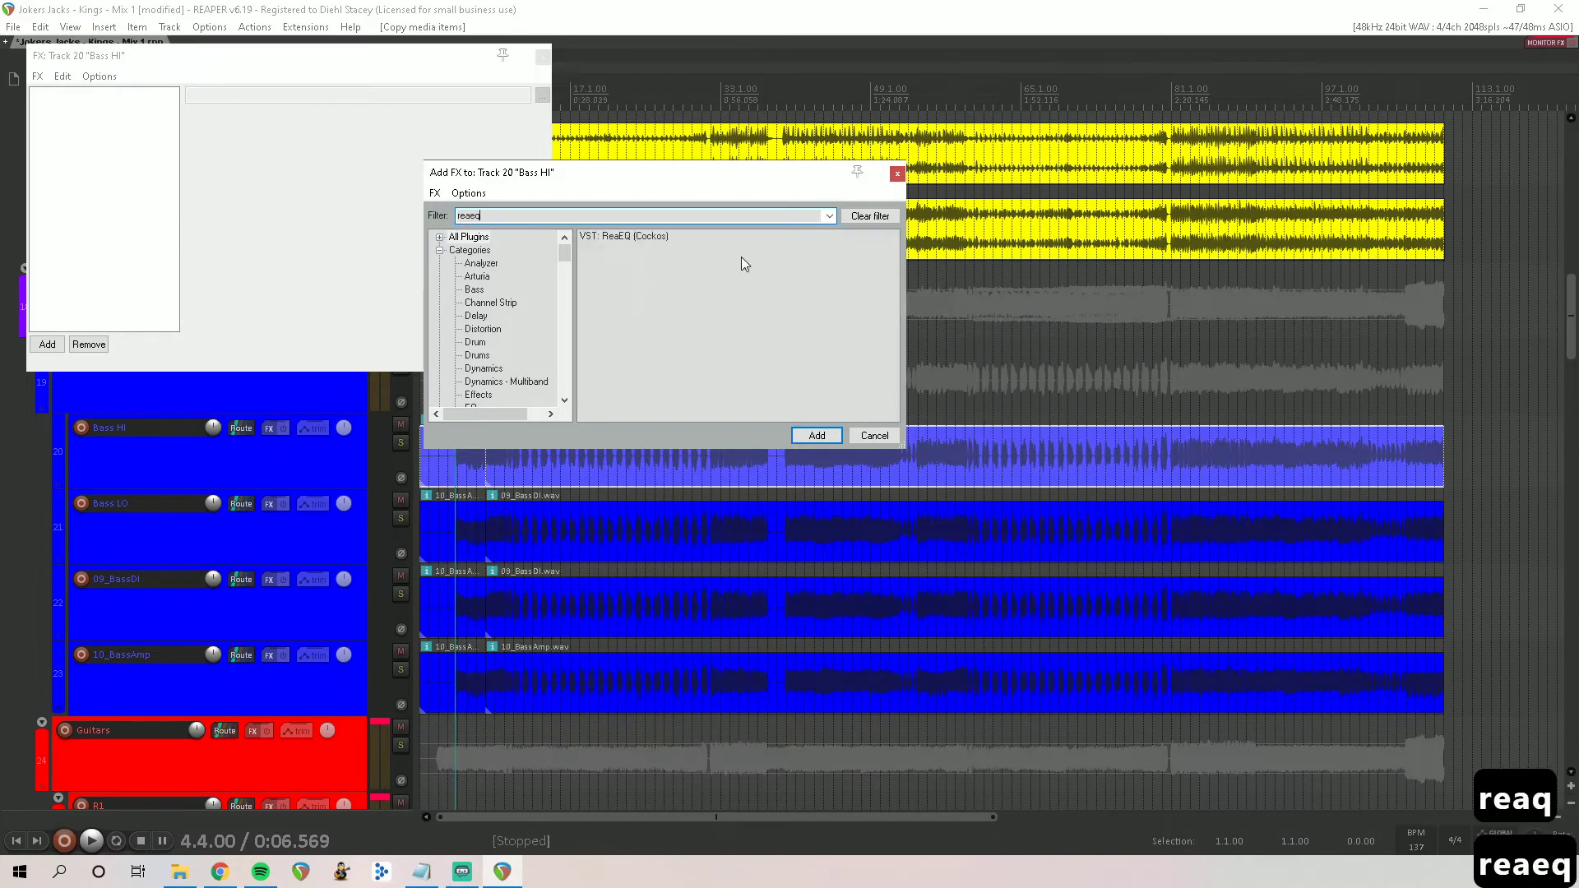
key("Return")
Step: Set band 4 of ReaEQ on Bass HI to a Low Pass filter at 175 Hz
left_click(384, 284)
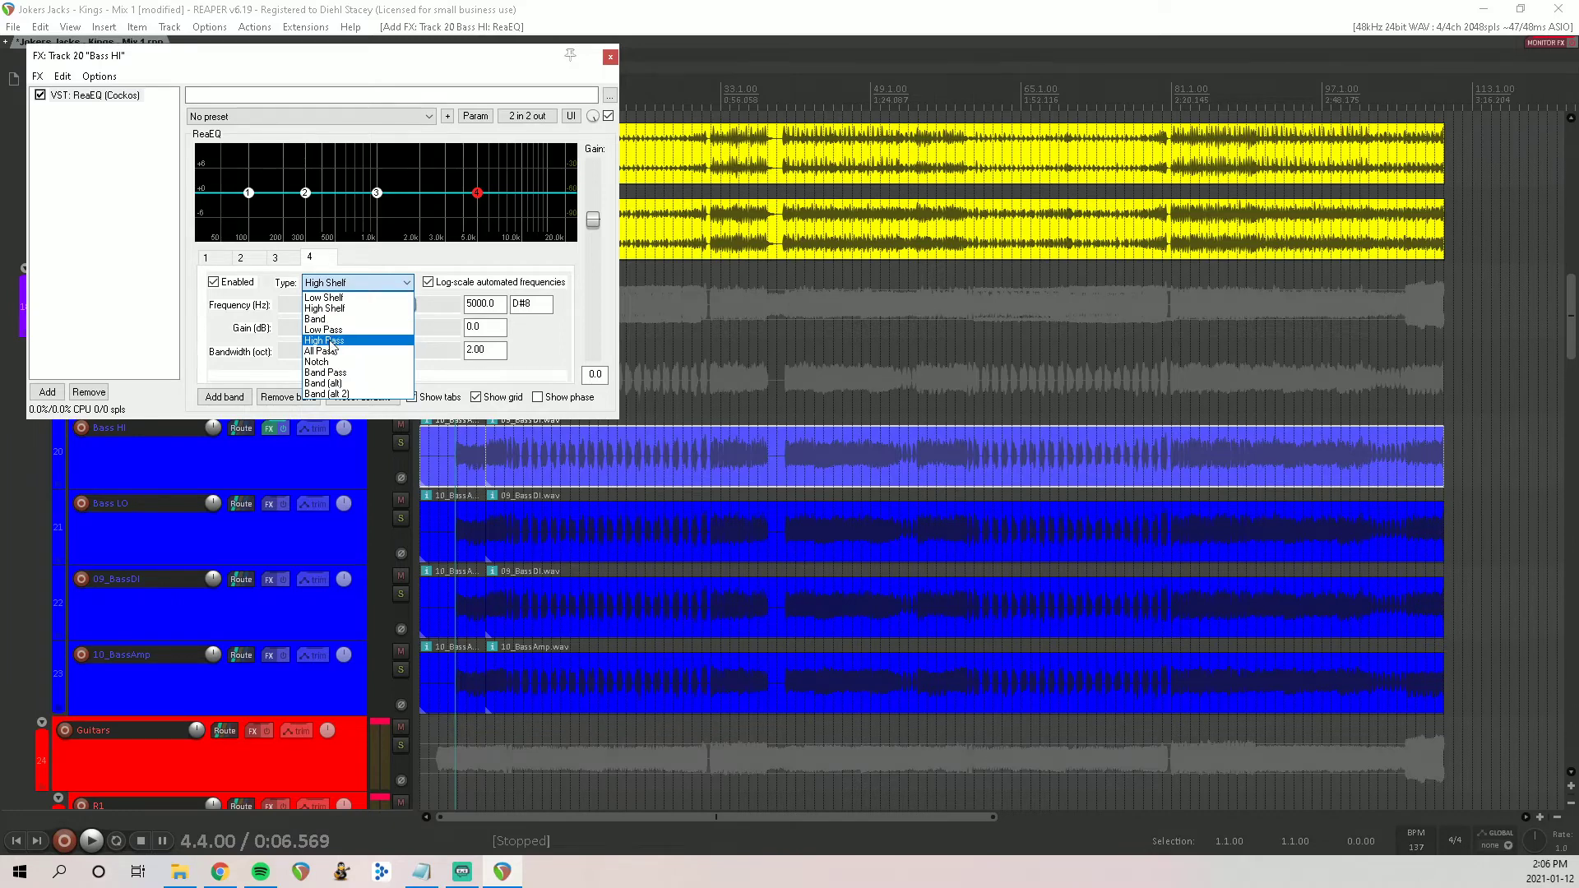
left_click(329, 328)
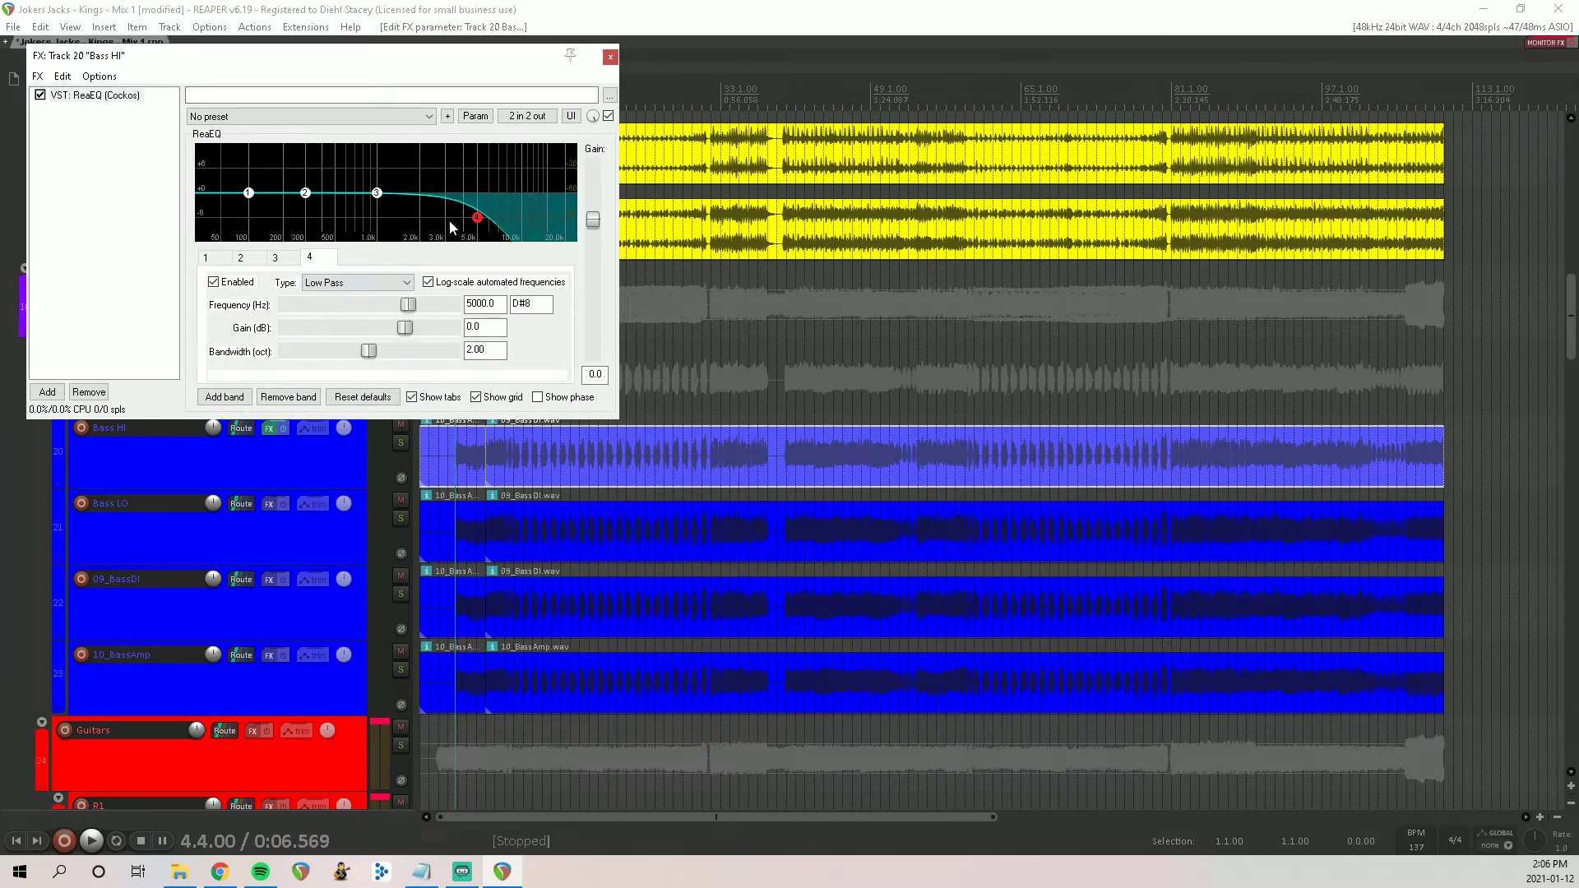
left_click_drag(445, 222, 273, 224)
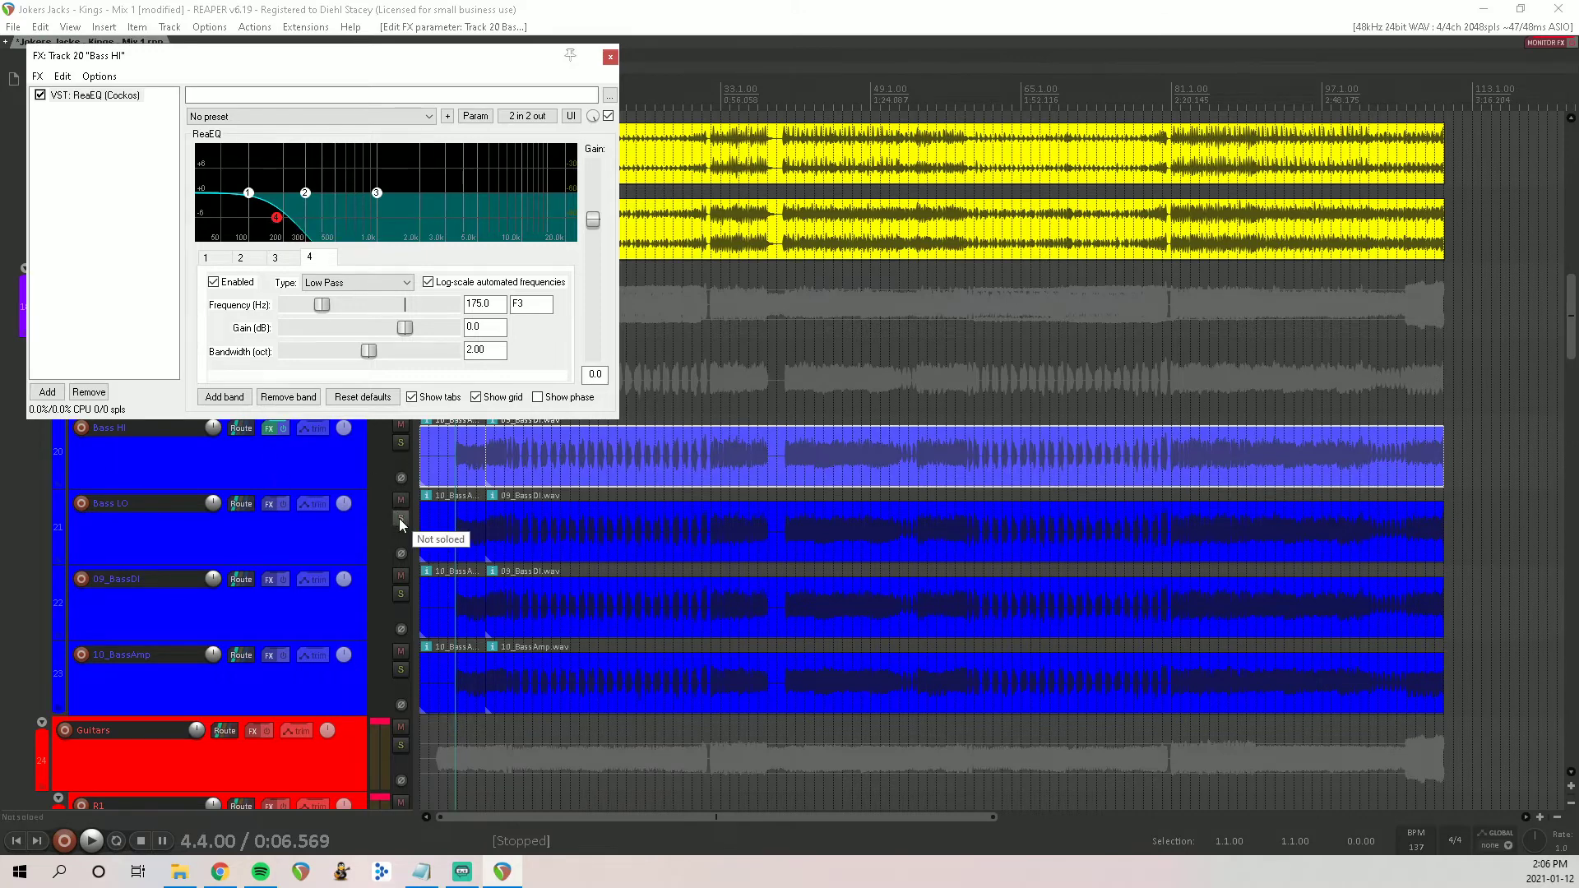
mouse_move(277, 222)
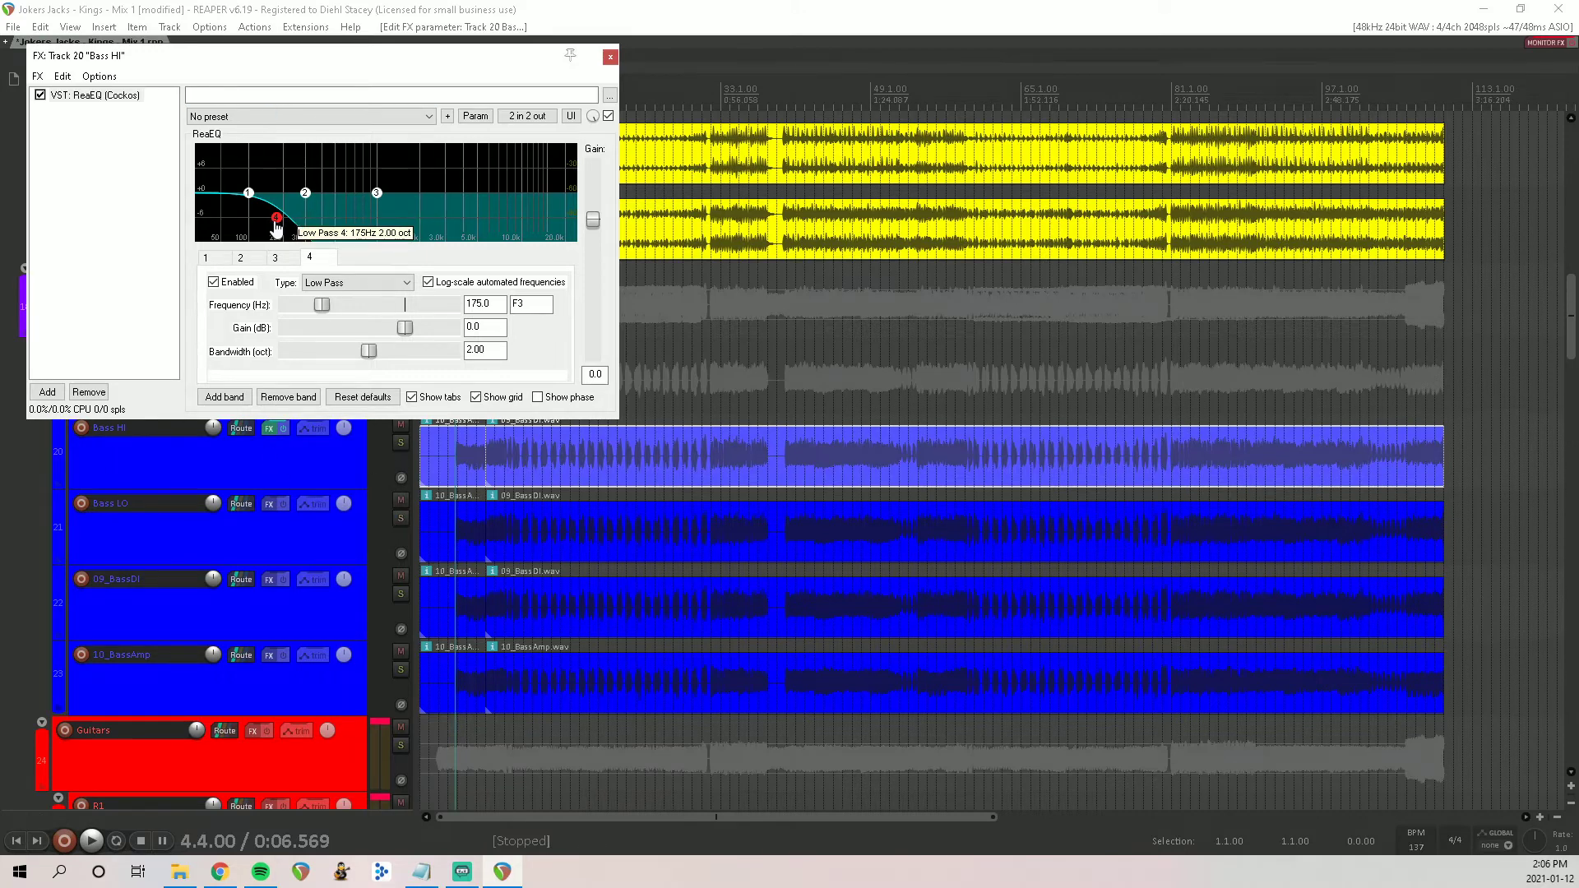
Step: Change band 4 of ReaEQ on Bass HI to High Pass and close the effects window
left_click(355, 282)
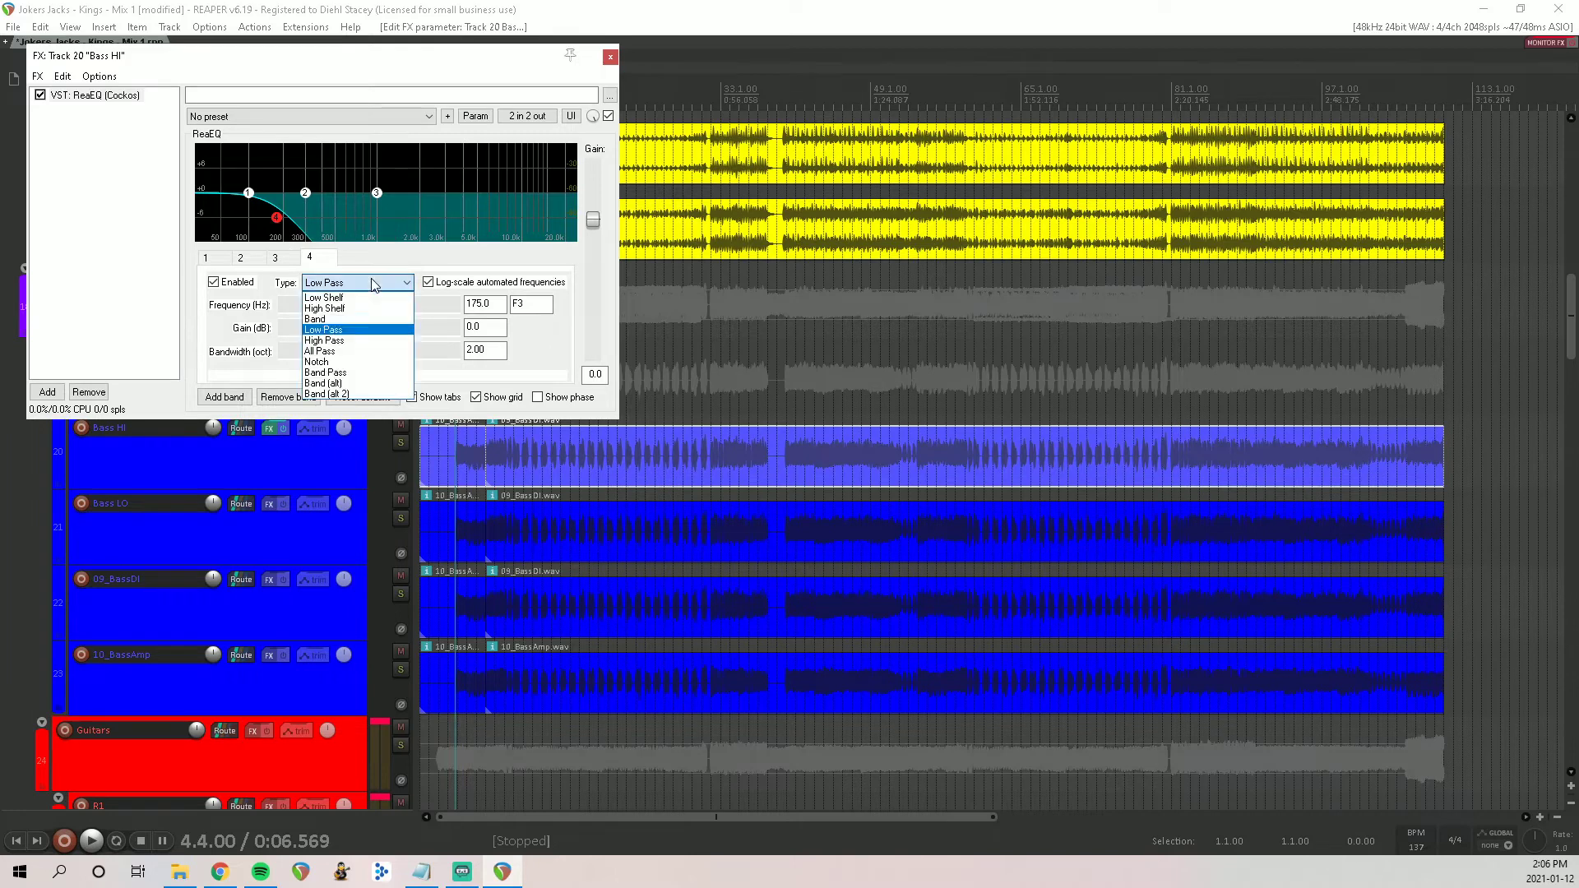
left_click(329, 332)
left_click(326, 285)
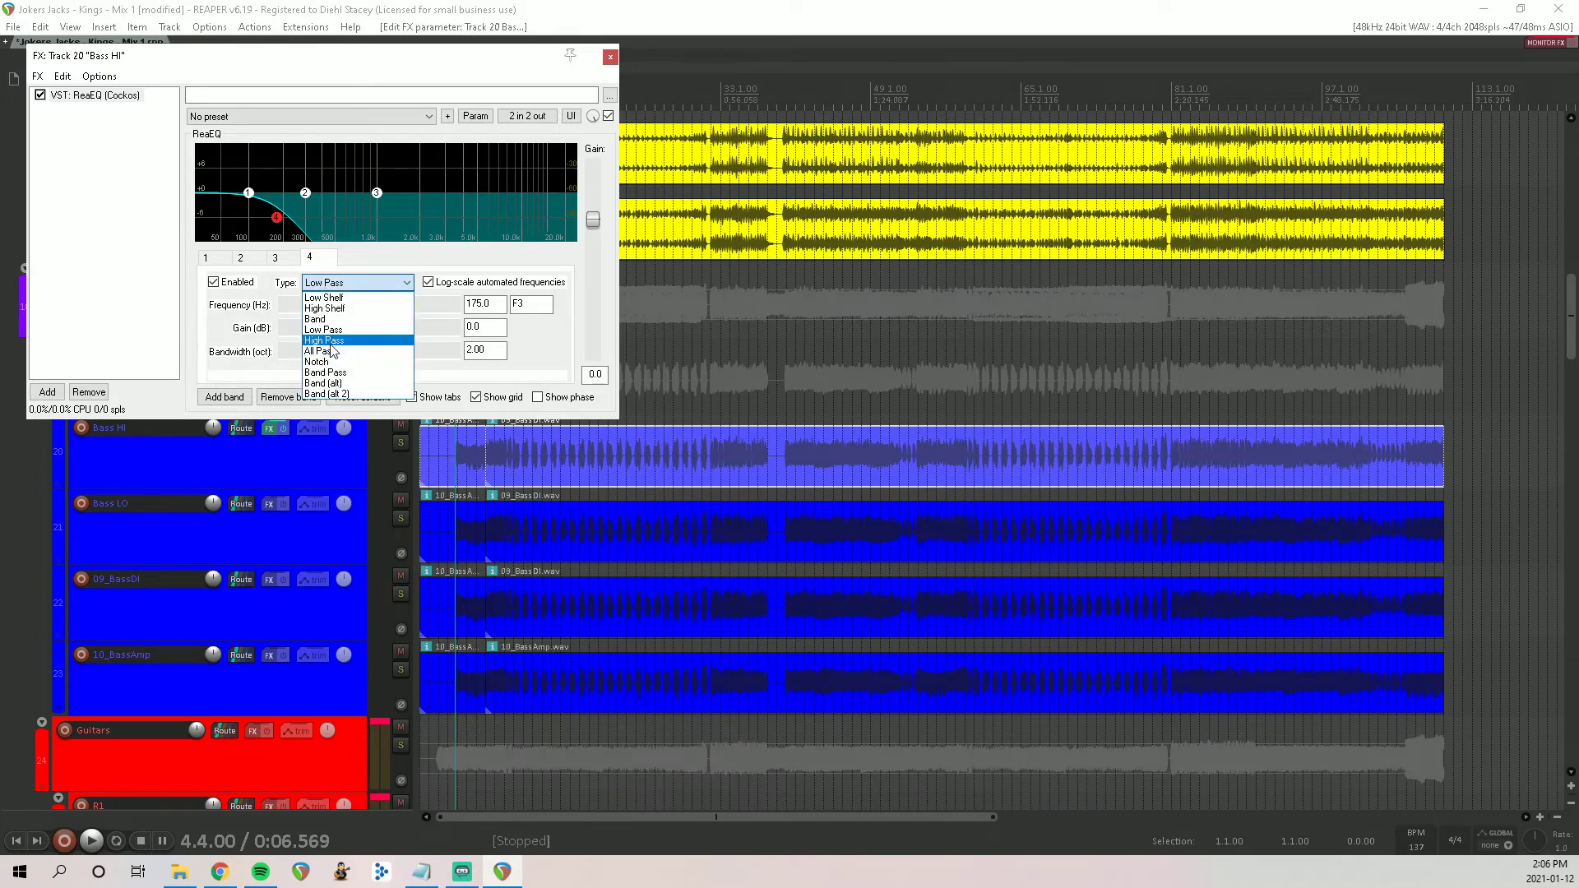
left_click(329, 340)
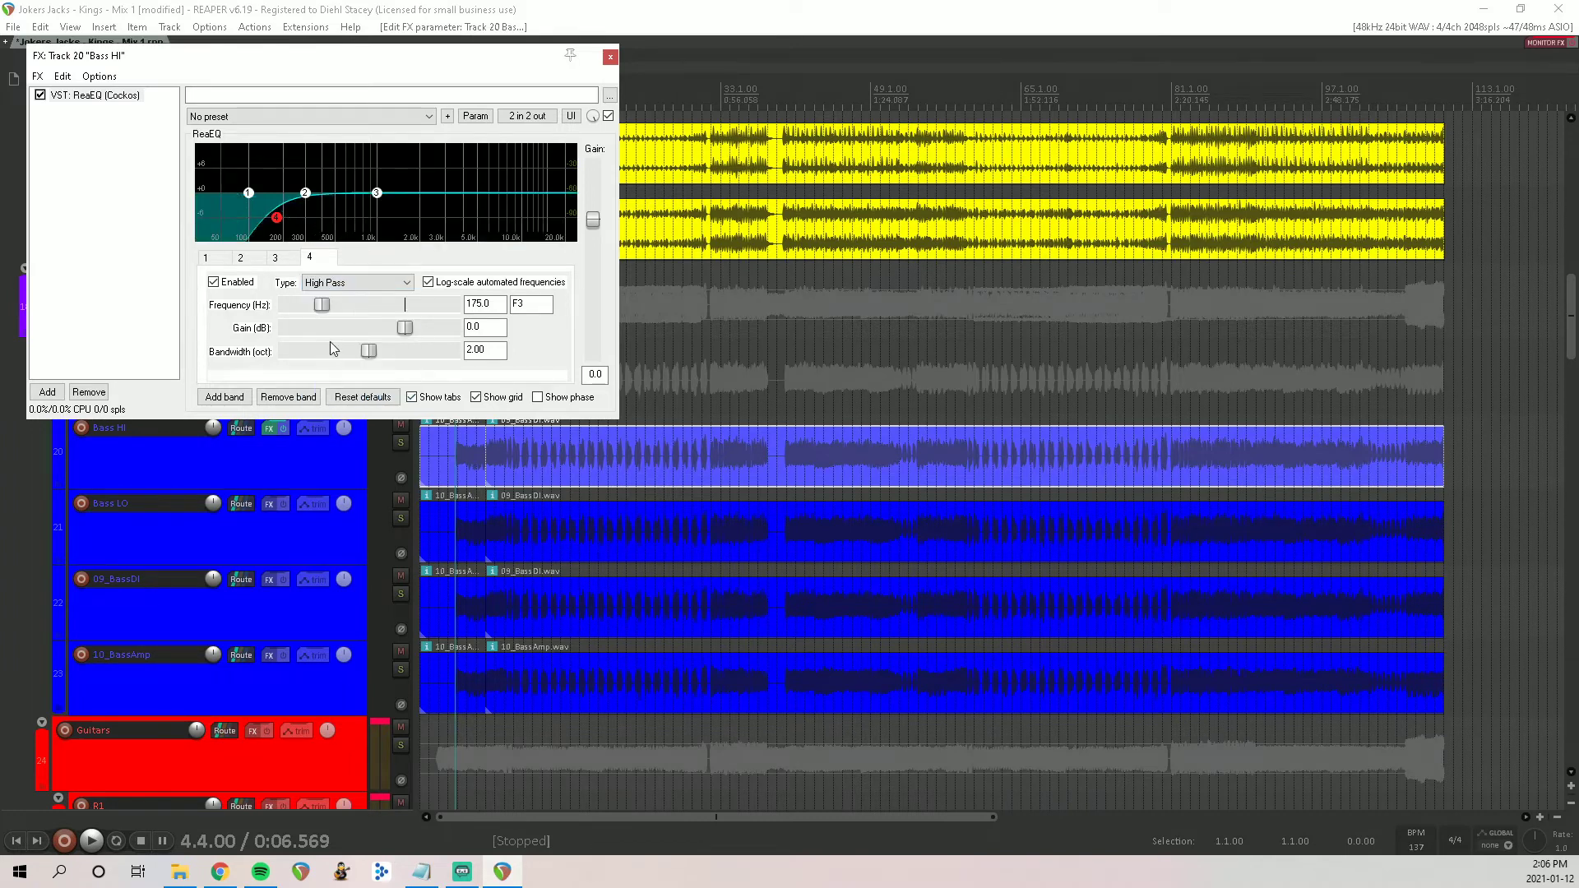
left_click(609, 56)
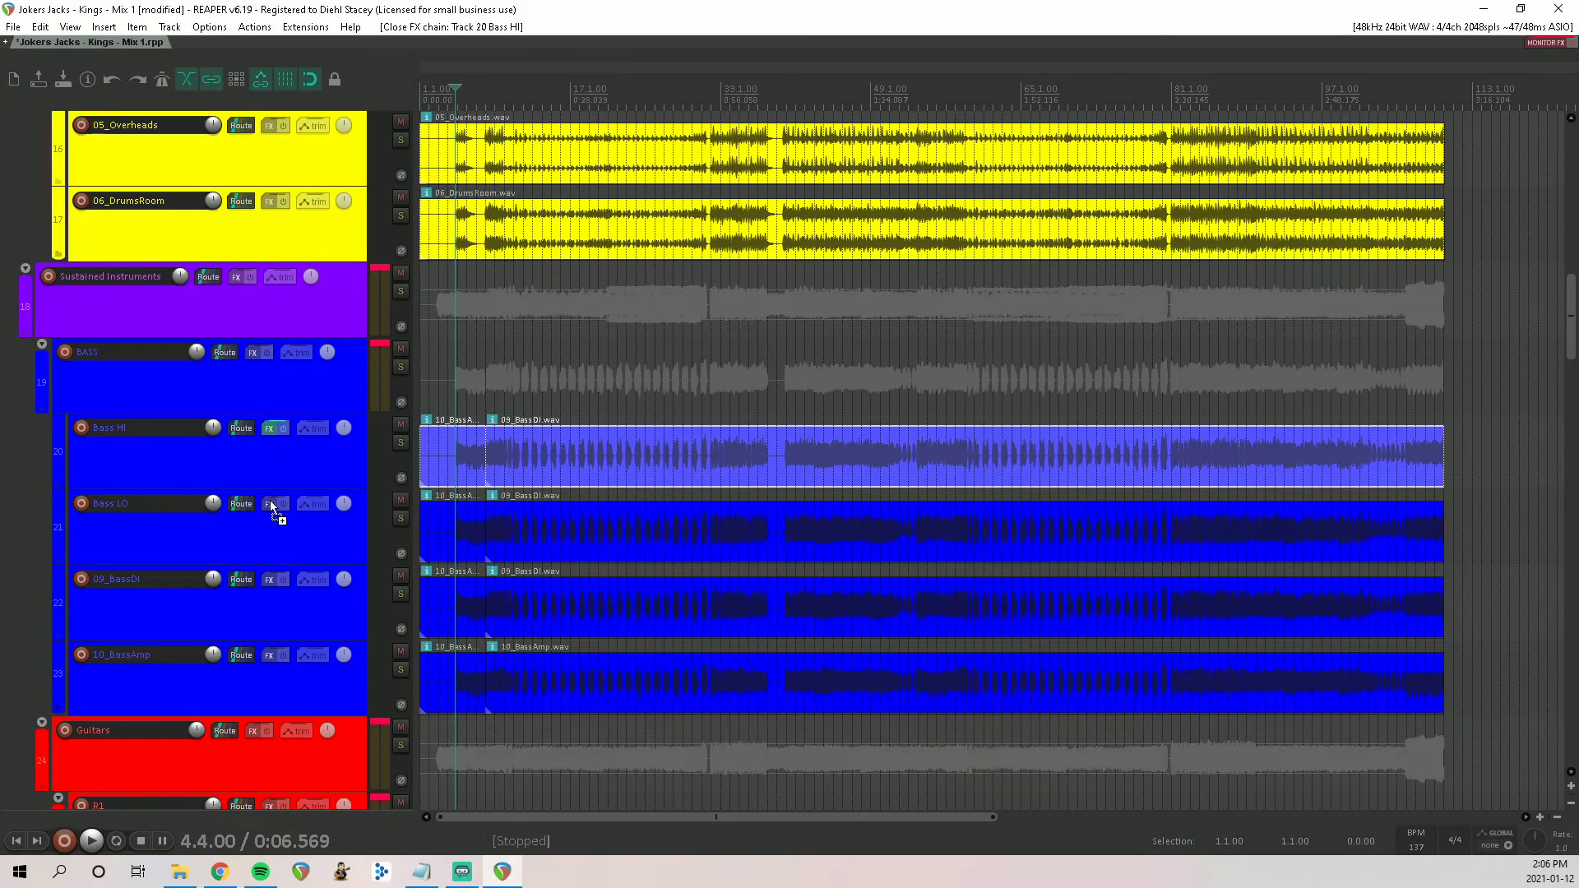
Step: Copy ReaEQ from Bass HI onto the Bass LO track and change its band 4 to Low Pass
left_click_drag(271, 505, 270, 501)
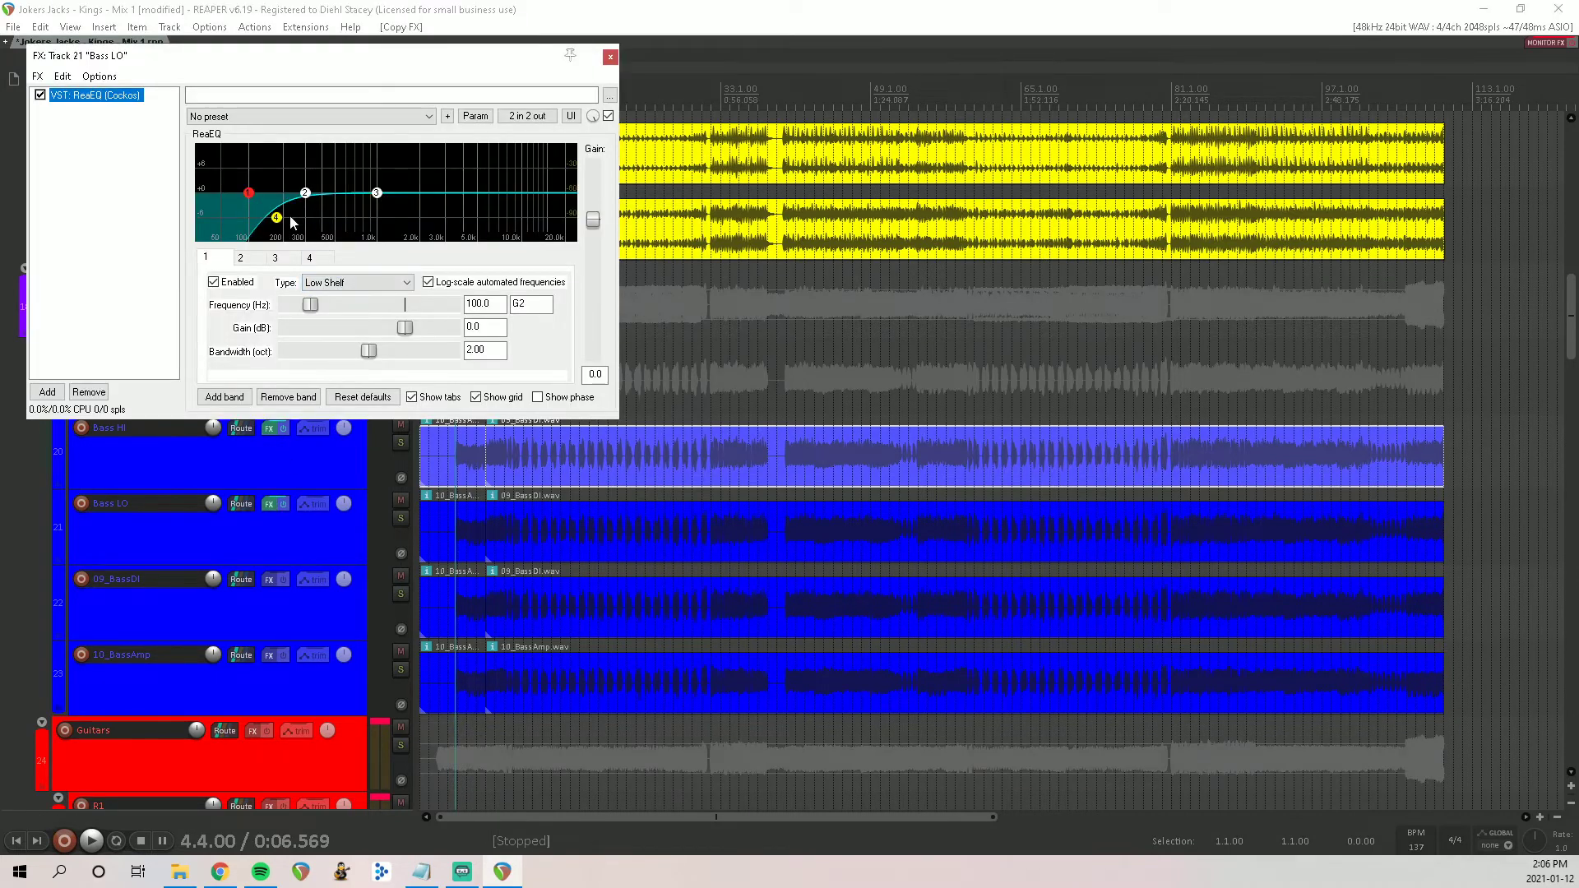
left_click(277, 218)
left_click(357, 282)
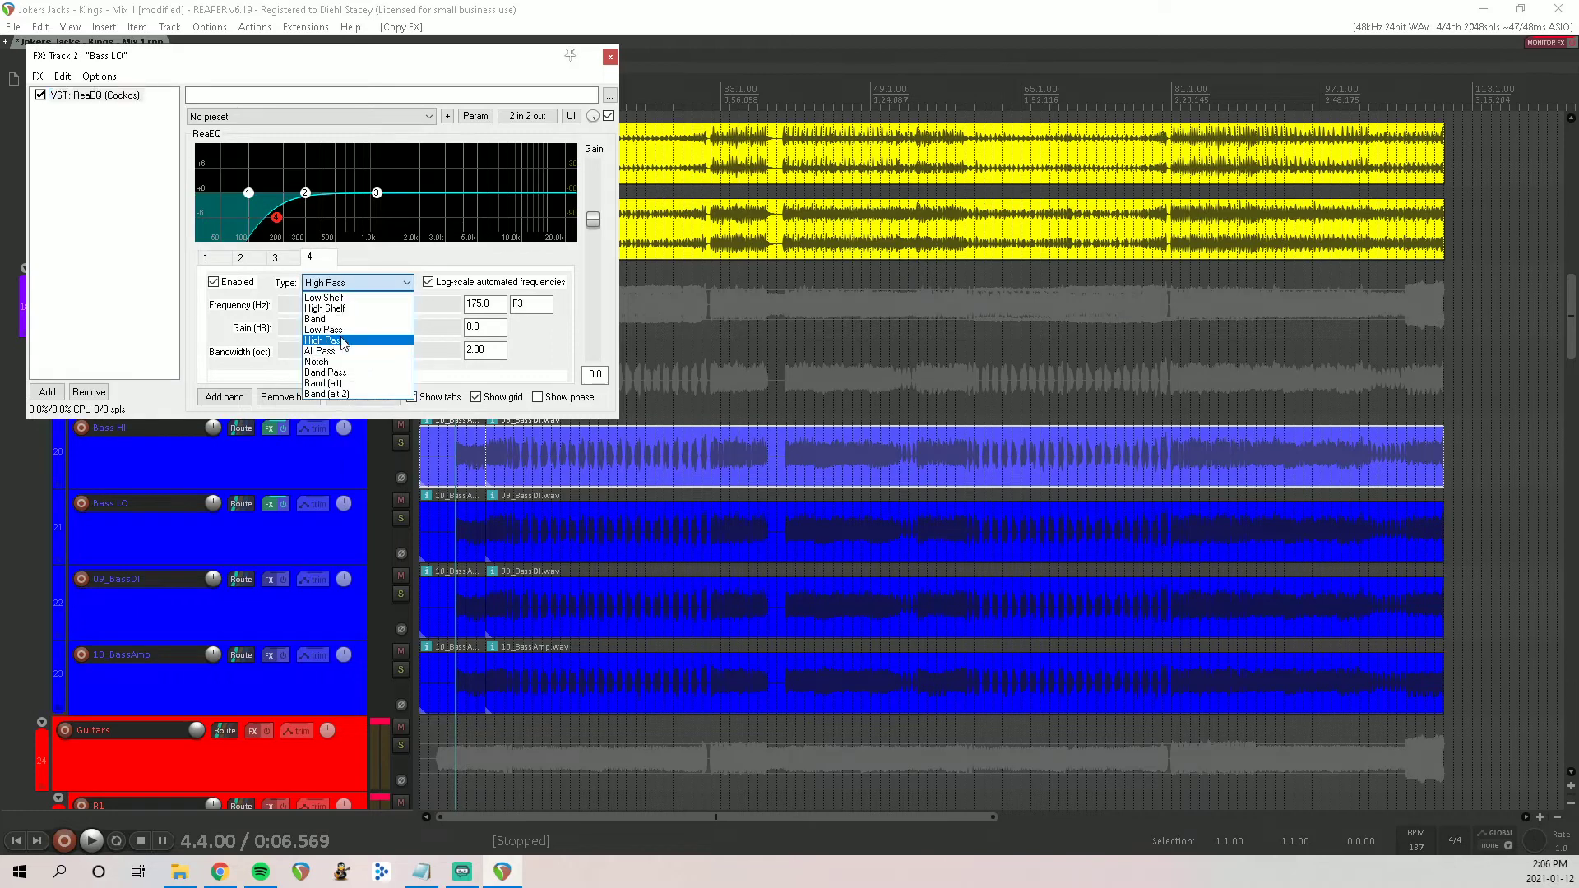
left_click(342, 330)
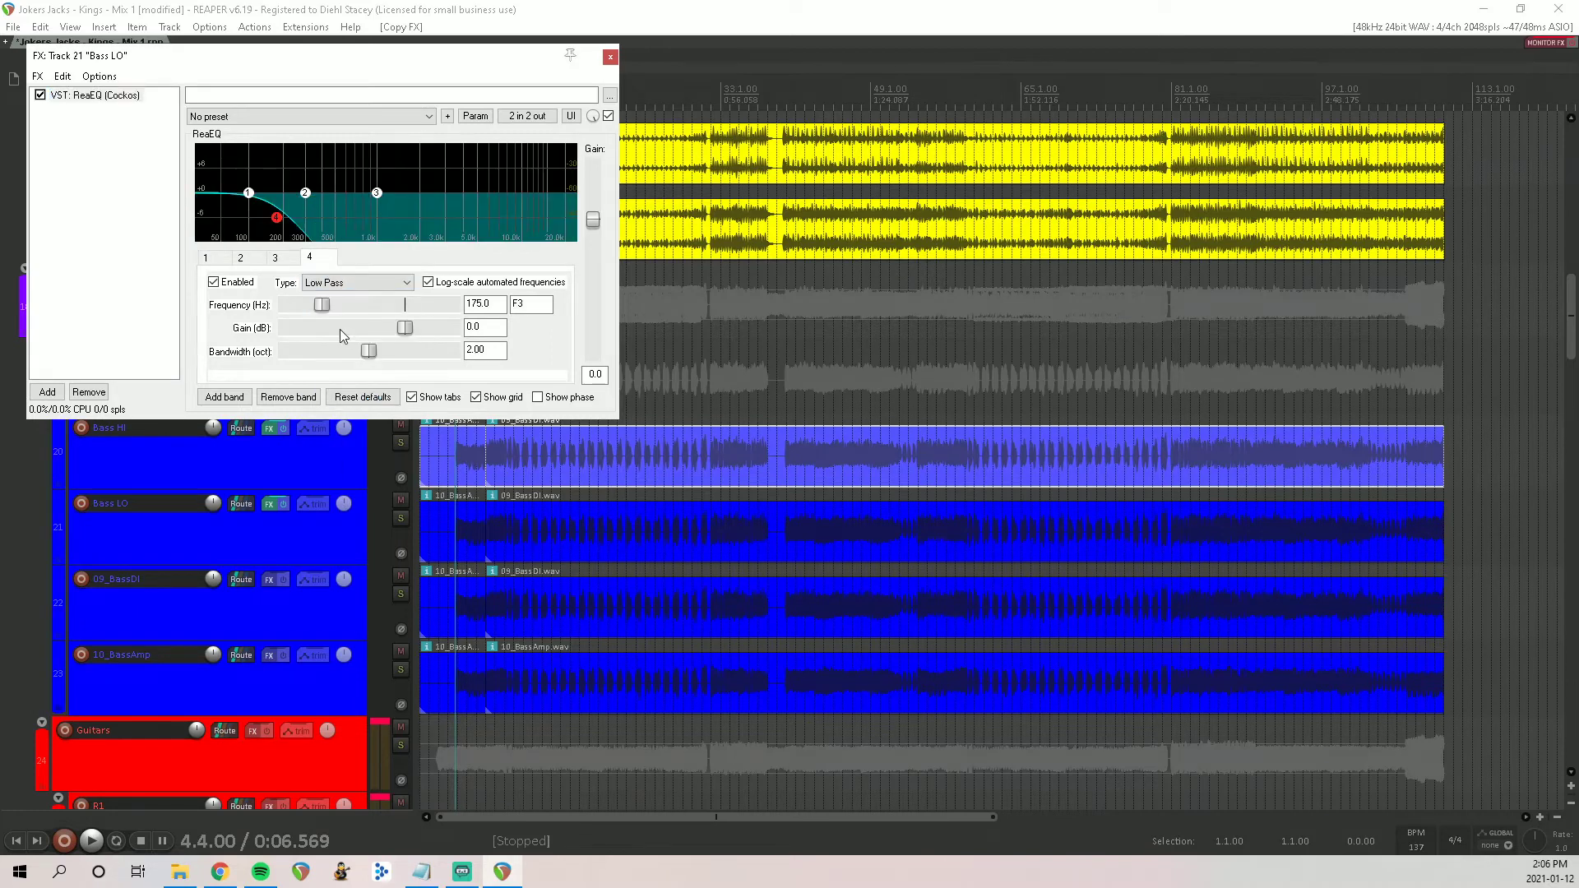
left_click(609, 58)
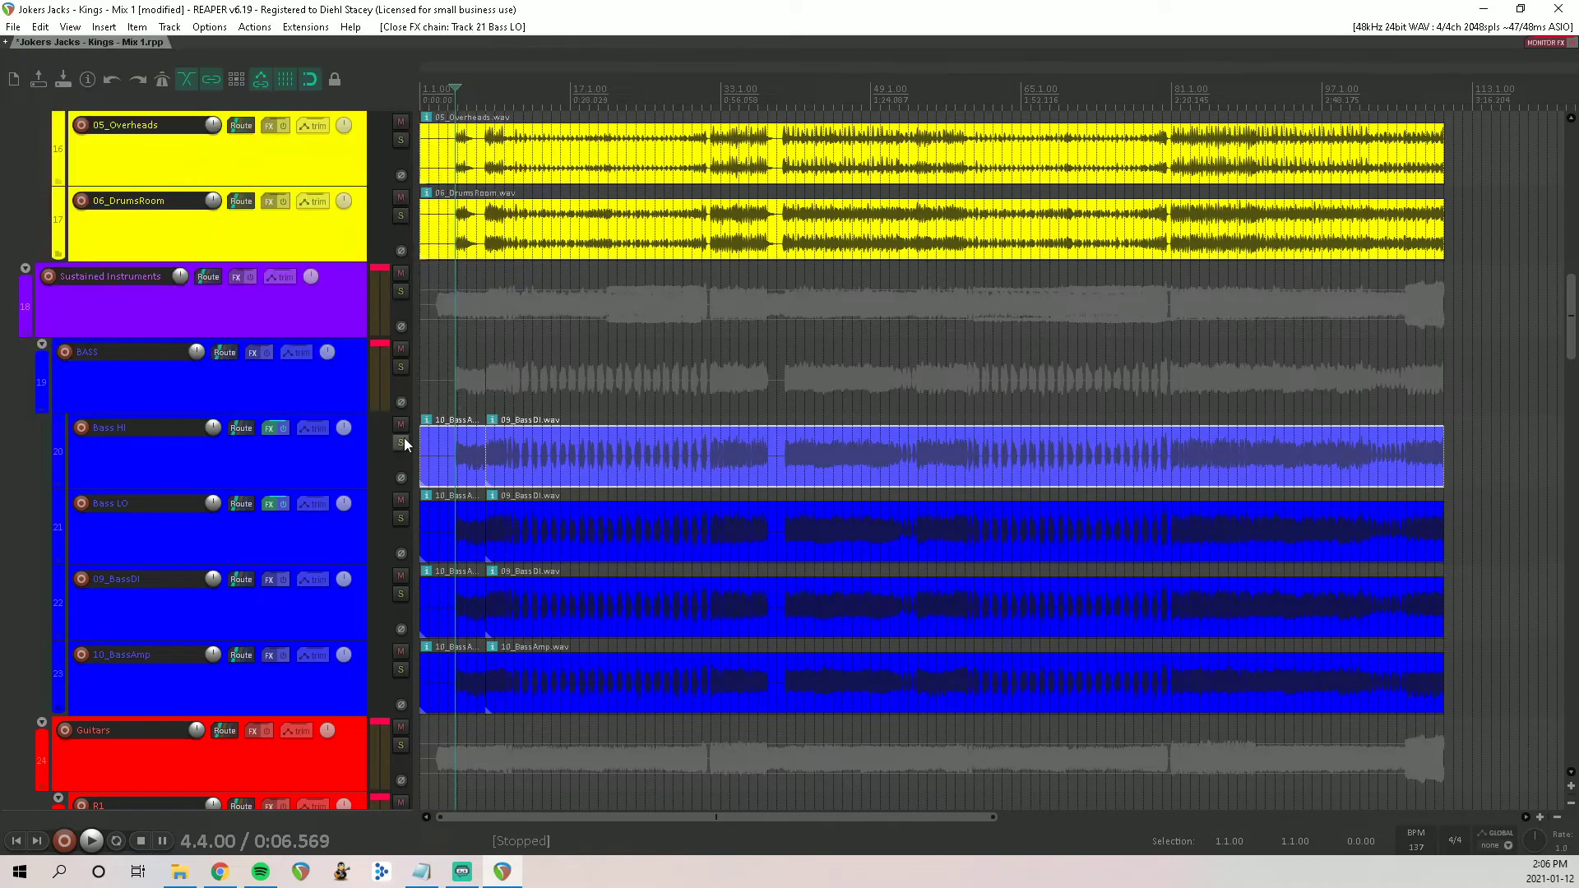
Step: Solo Bass HI and Bass LO together and audition them from 4.4.00, then from 8.1.00
left_click(401, 443)
left_click(401, 518)
key("space")
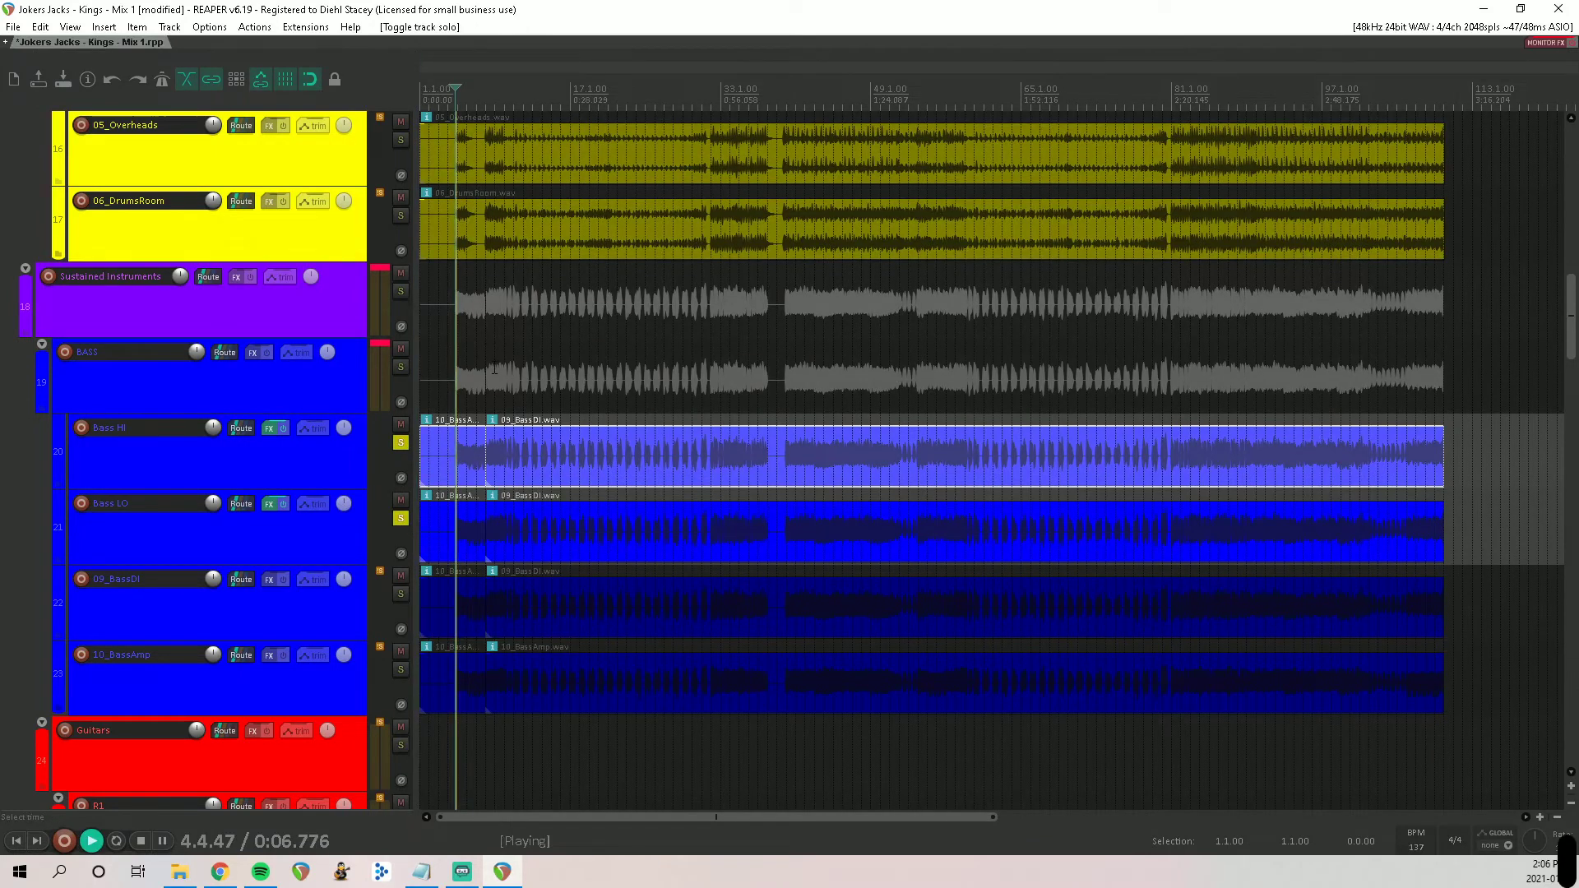
left_click(494, 369)
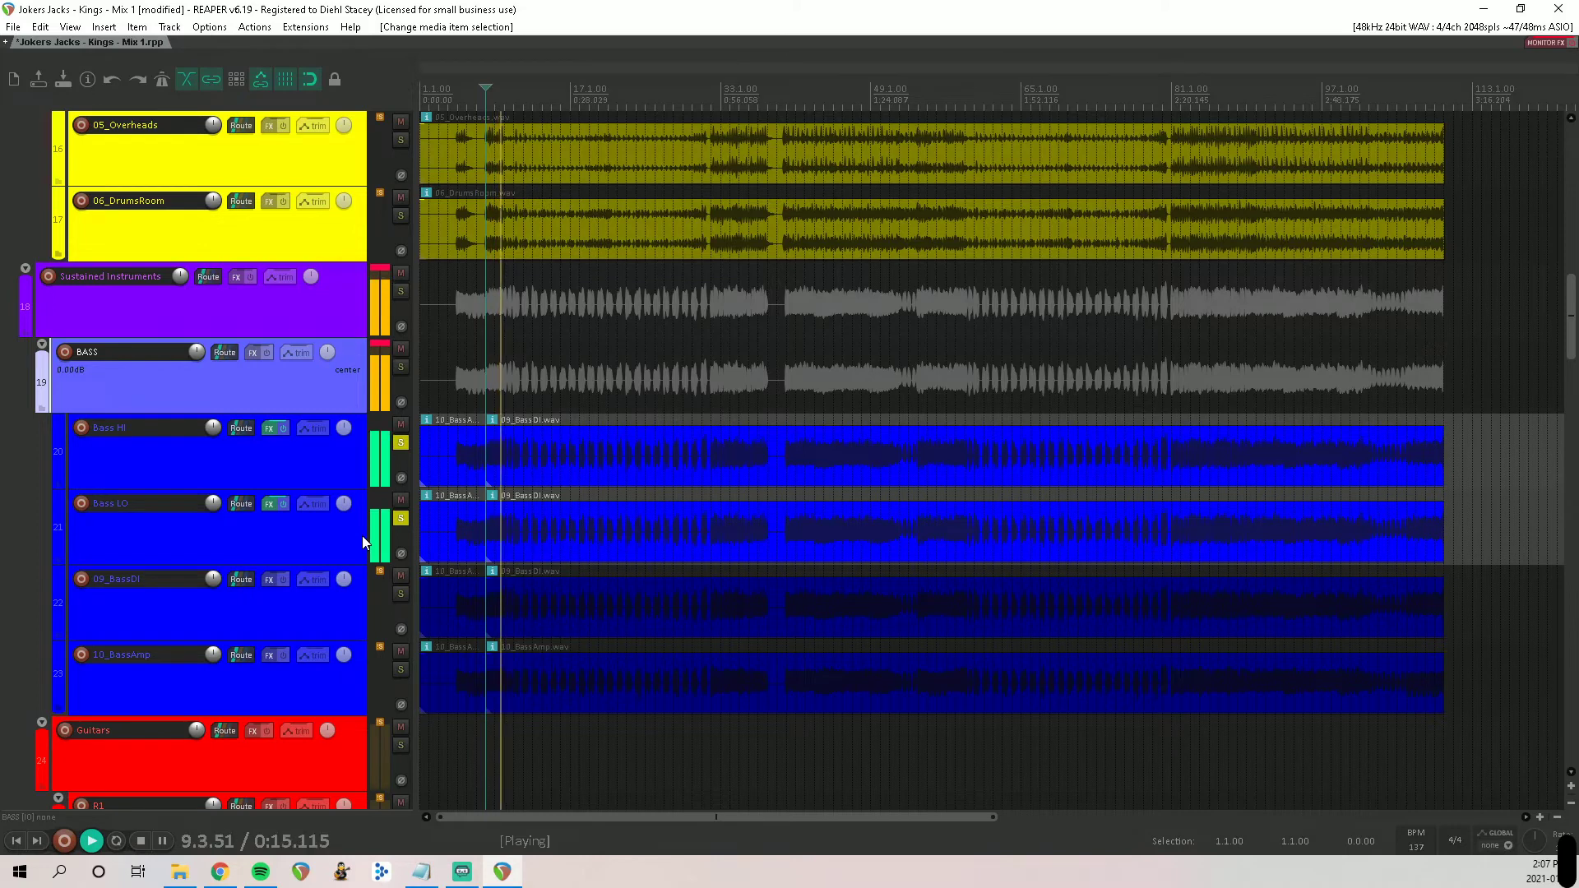
key("space")
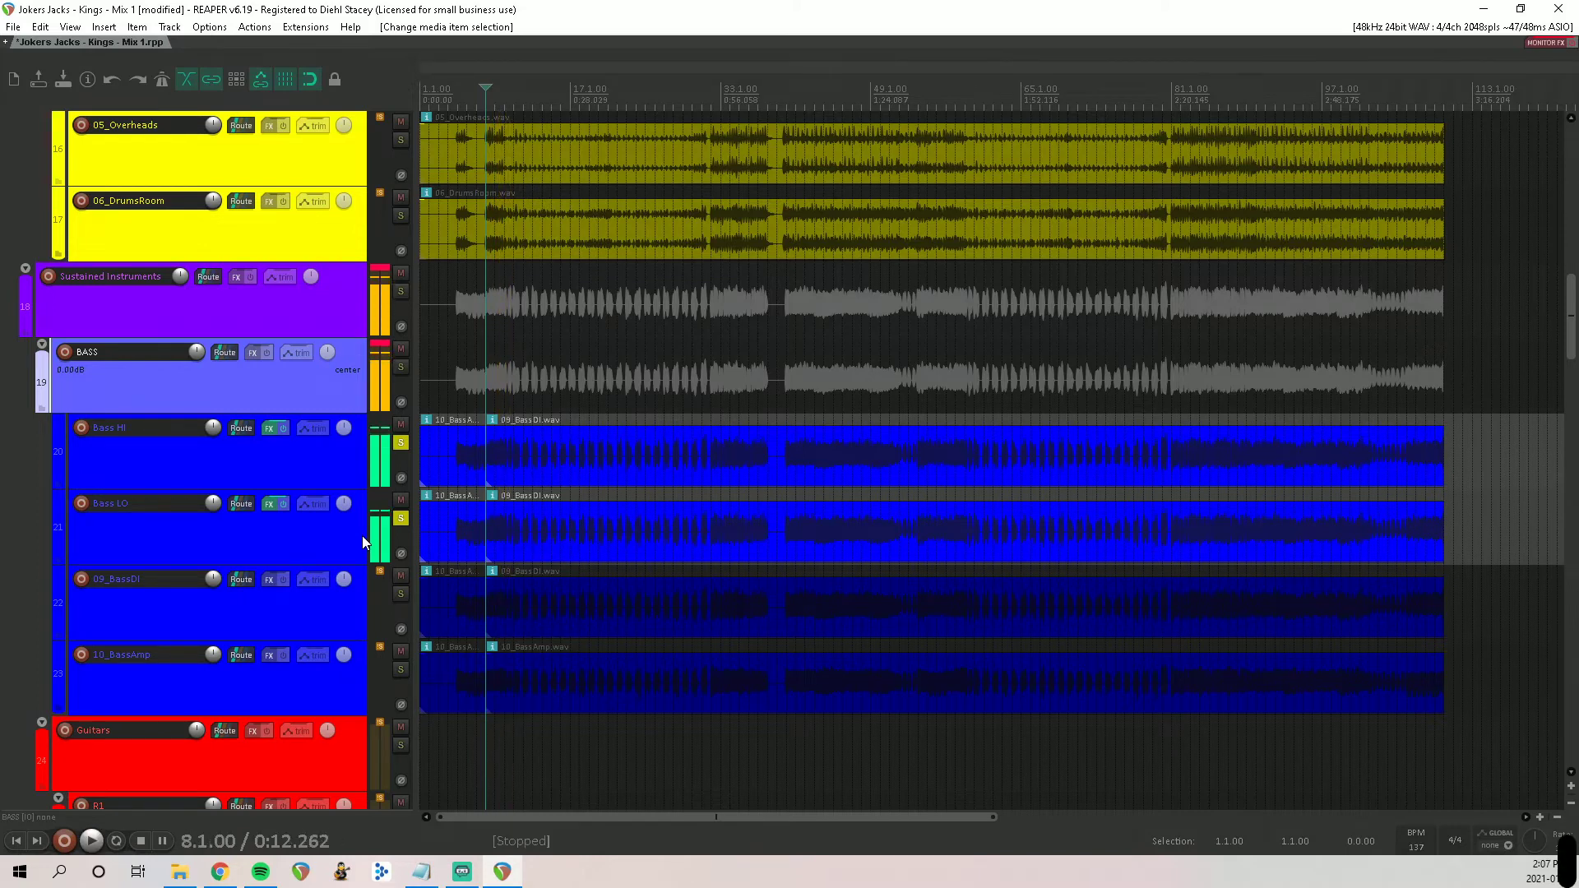
Step: Invert the phase of the Bass LO track and audition it soloed with Bass HI from 8.1.00, ending with both unsoloed
left_click(401, 553)
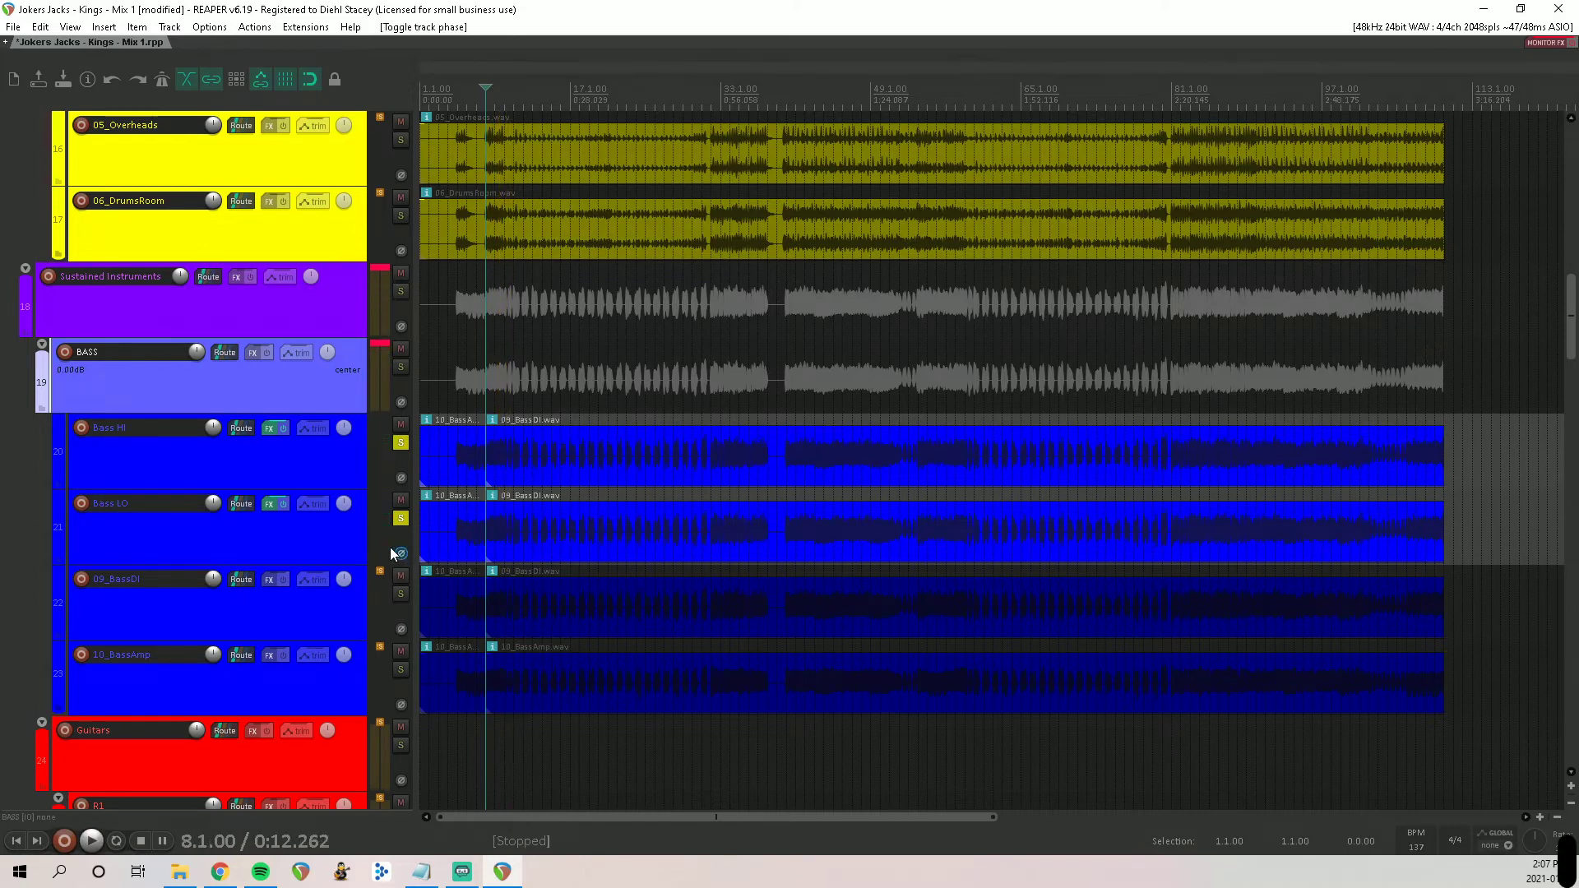
key("space")
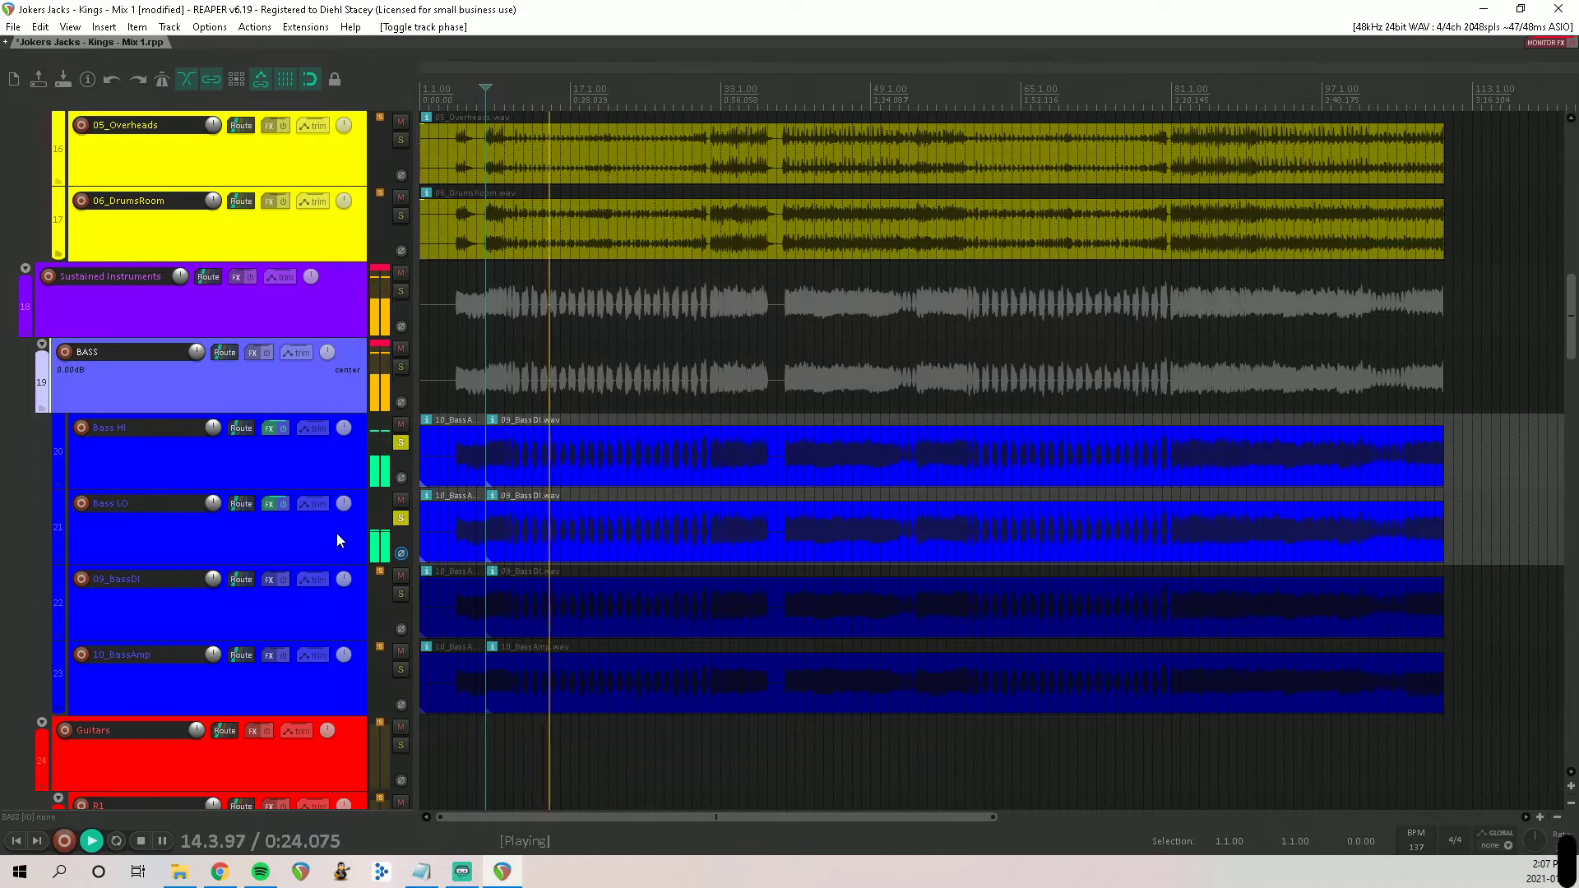
key("space")
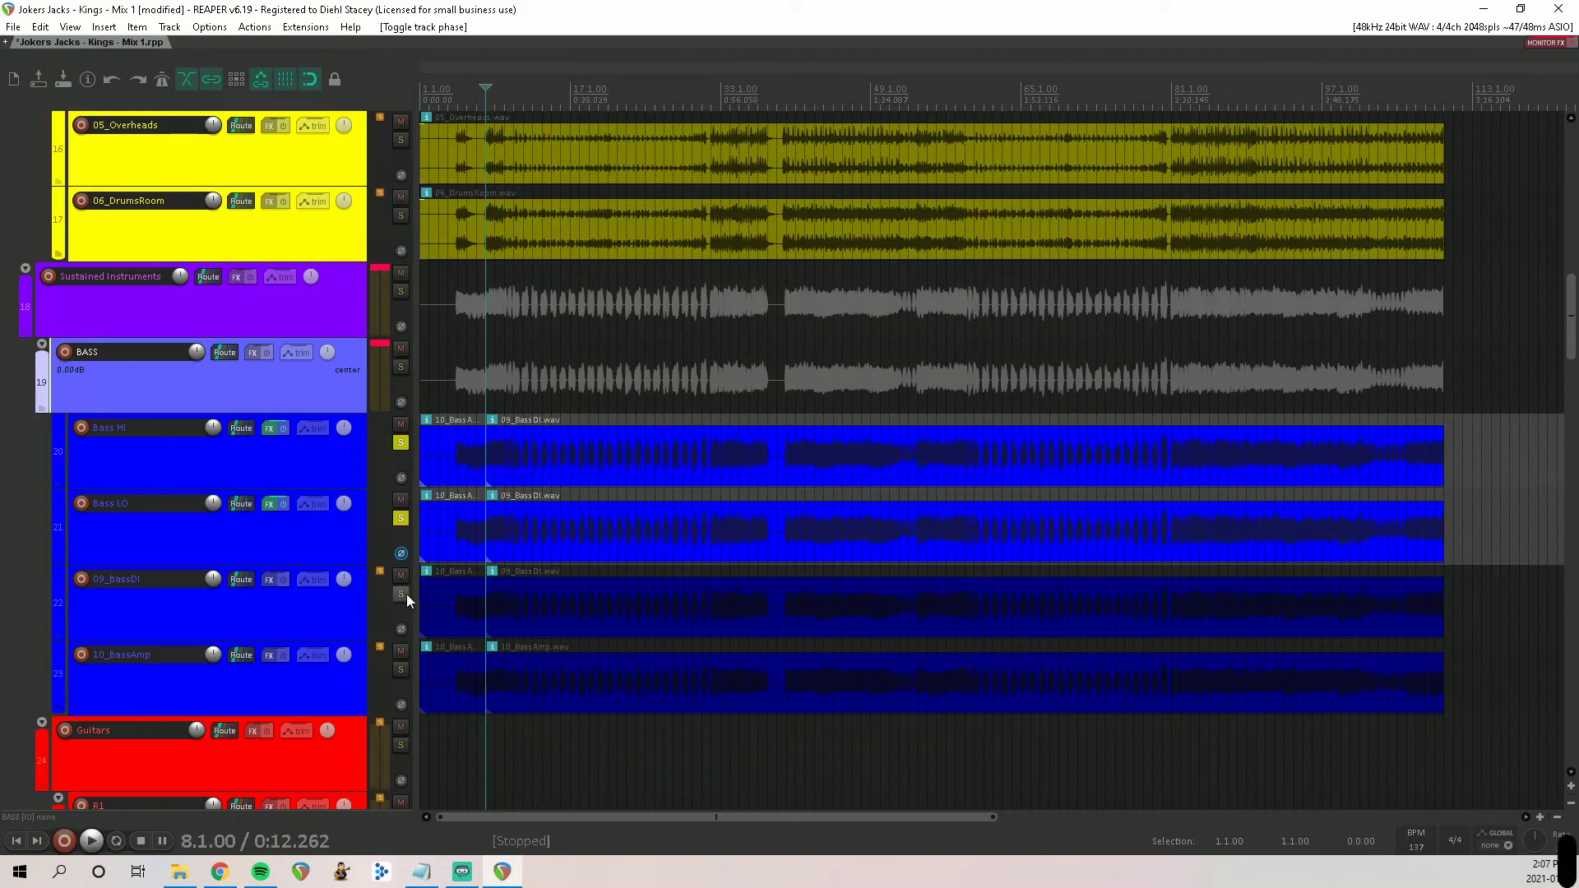
left_click(400, 518)
left_click(401, 443)
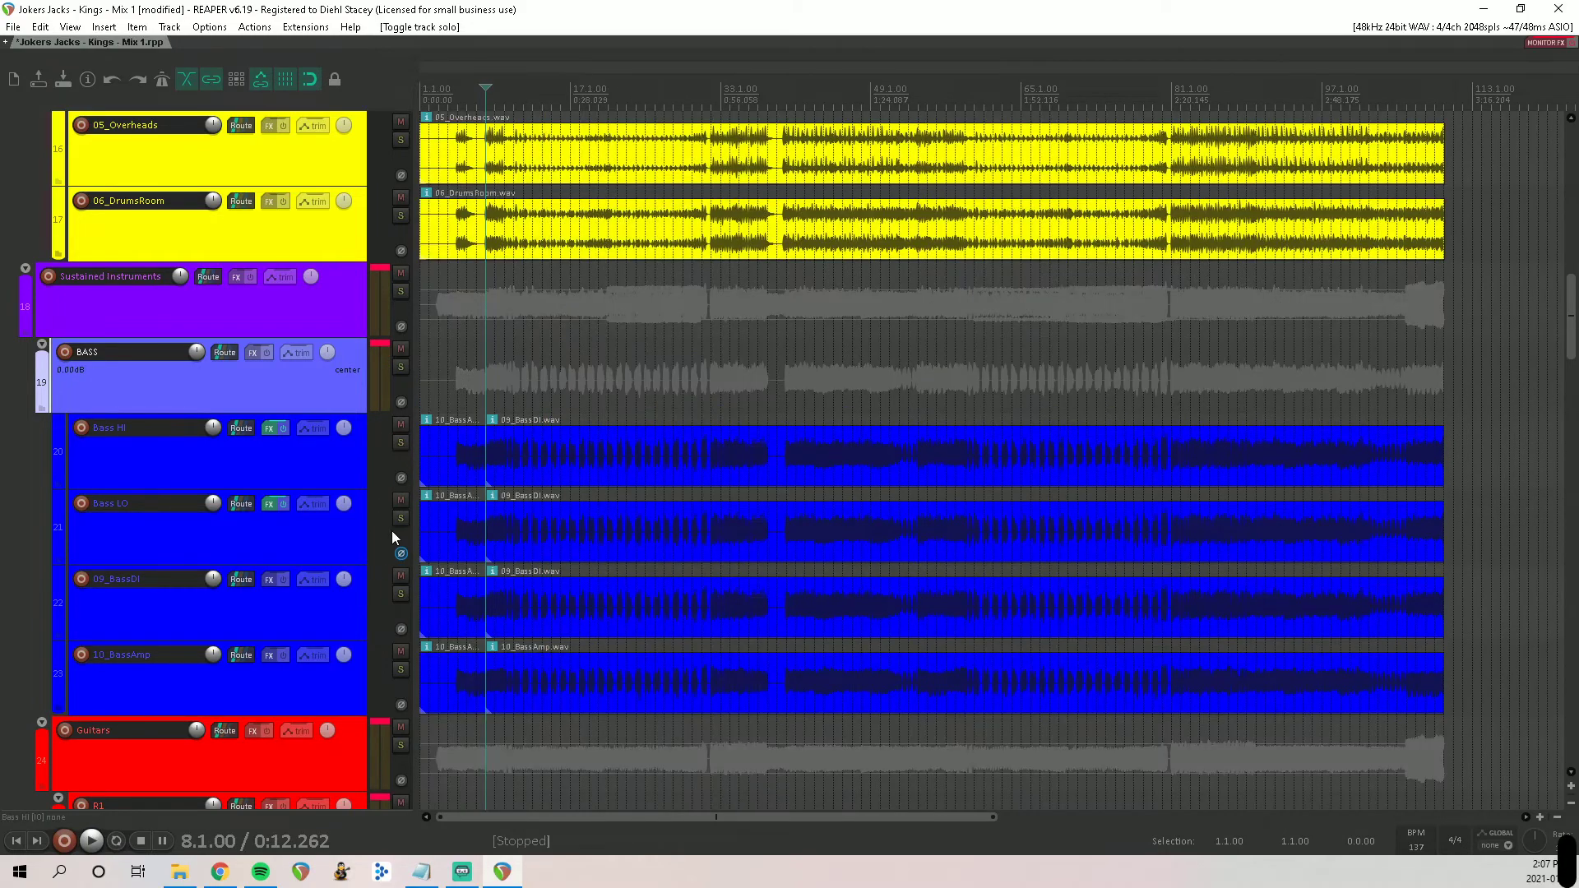
Step: Audition the BASS folder soloed from 8.1.00 with the Bass HI and Bass LO tracks muted
left_click(401, 500)
left_click(401, 424)
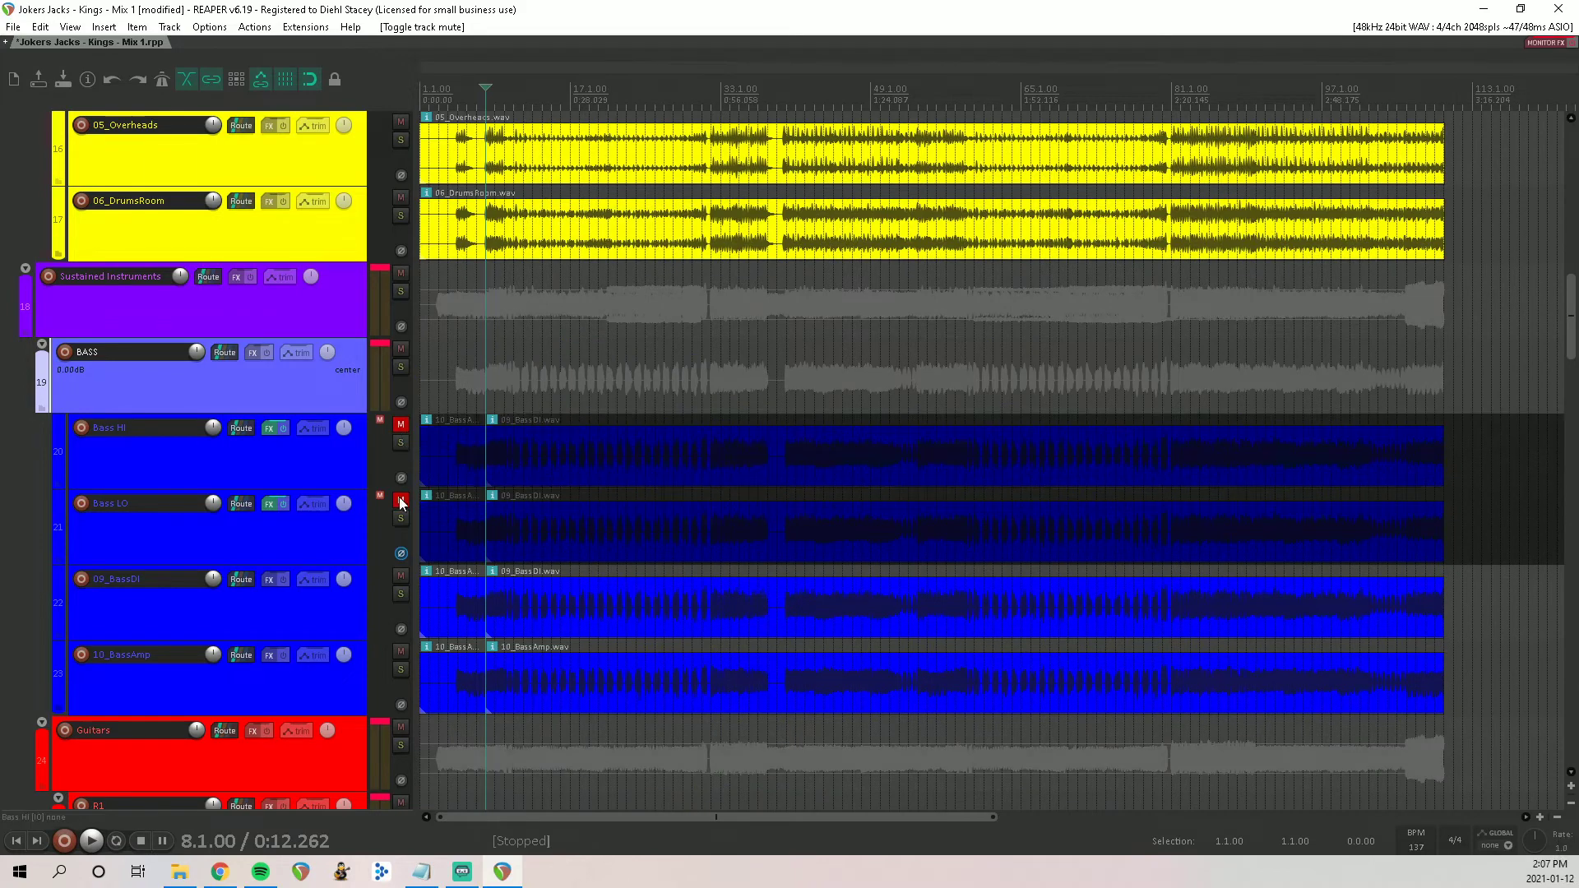
left_click(402, 371)
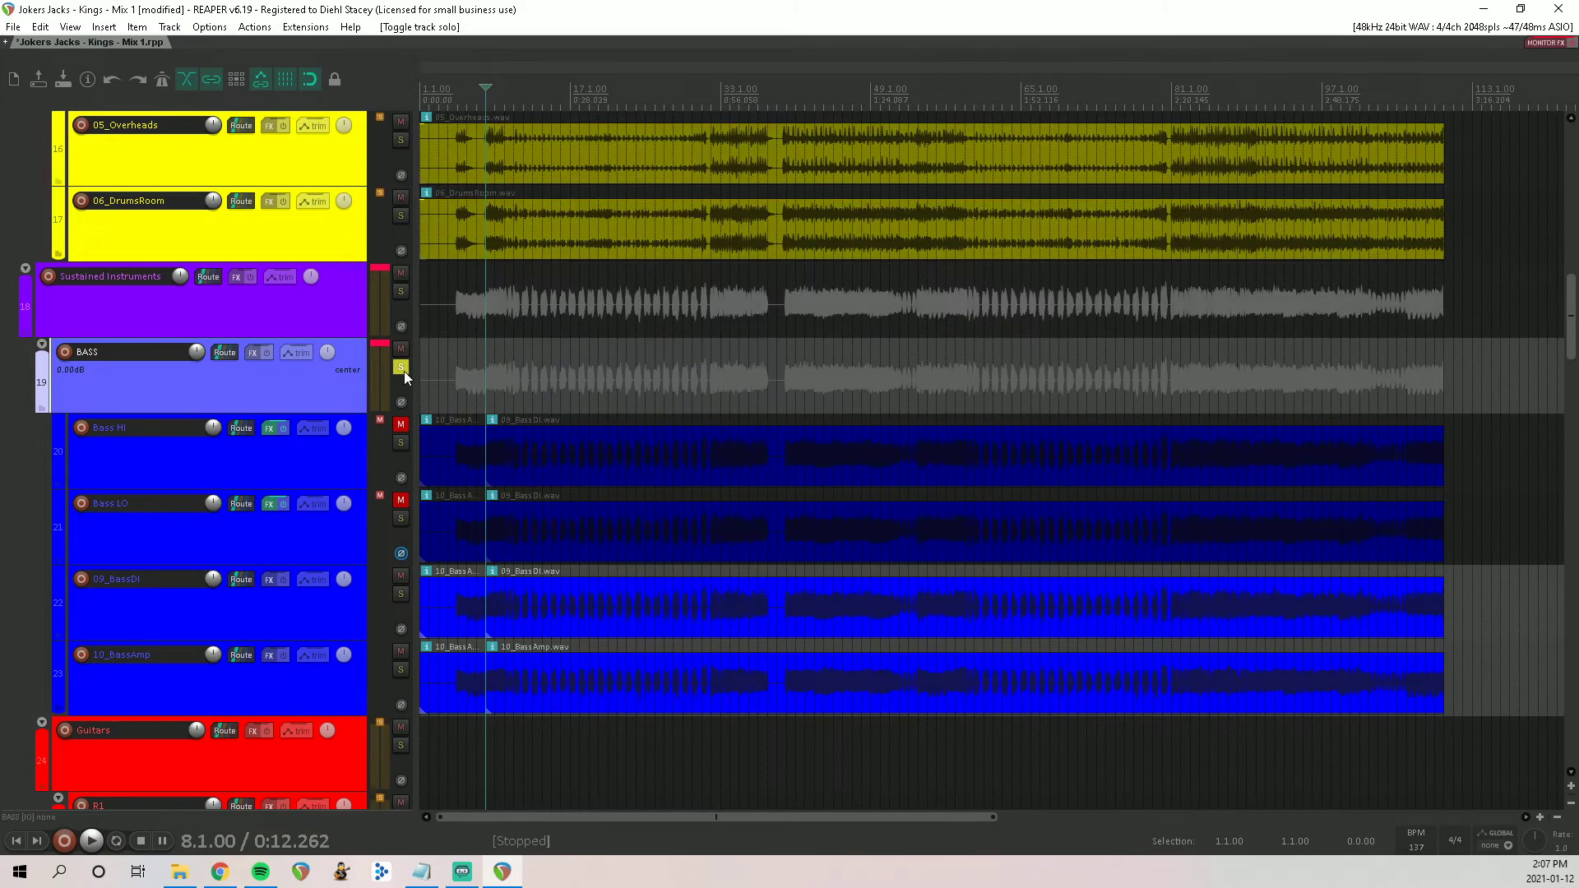
key("space")
key("space")
left_click(401, 367)
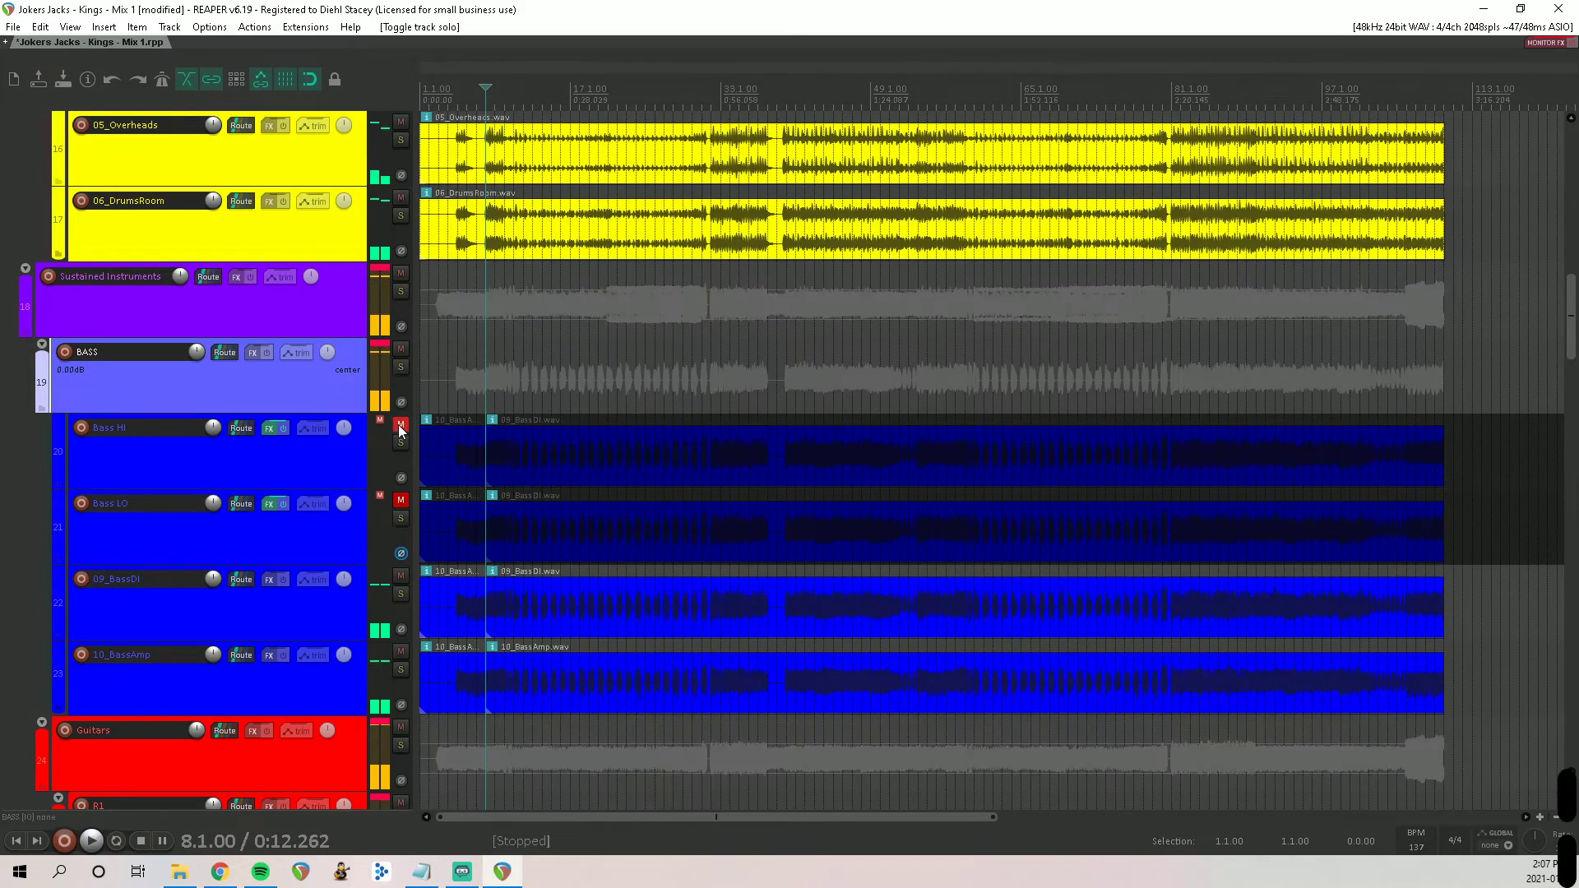
Step: Audition Bass HI and Bass LO with 09_BassDI and 10_BassAmp muted, and finish with only 10_BassAmp unmuted among the bass tracks
left_click(401, 423)
left_click(401, 499)
left_click(401, 575)
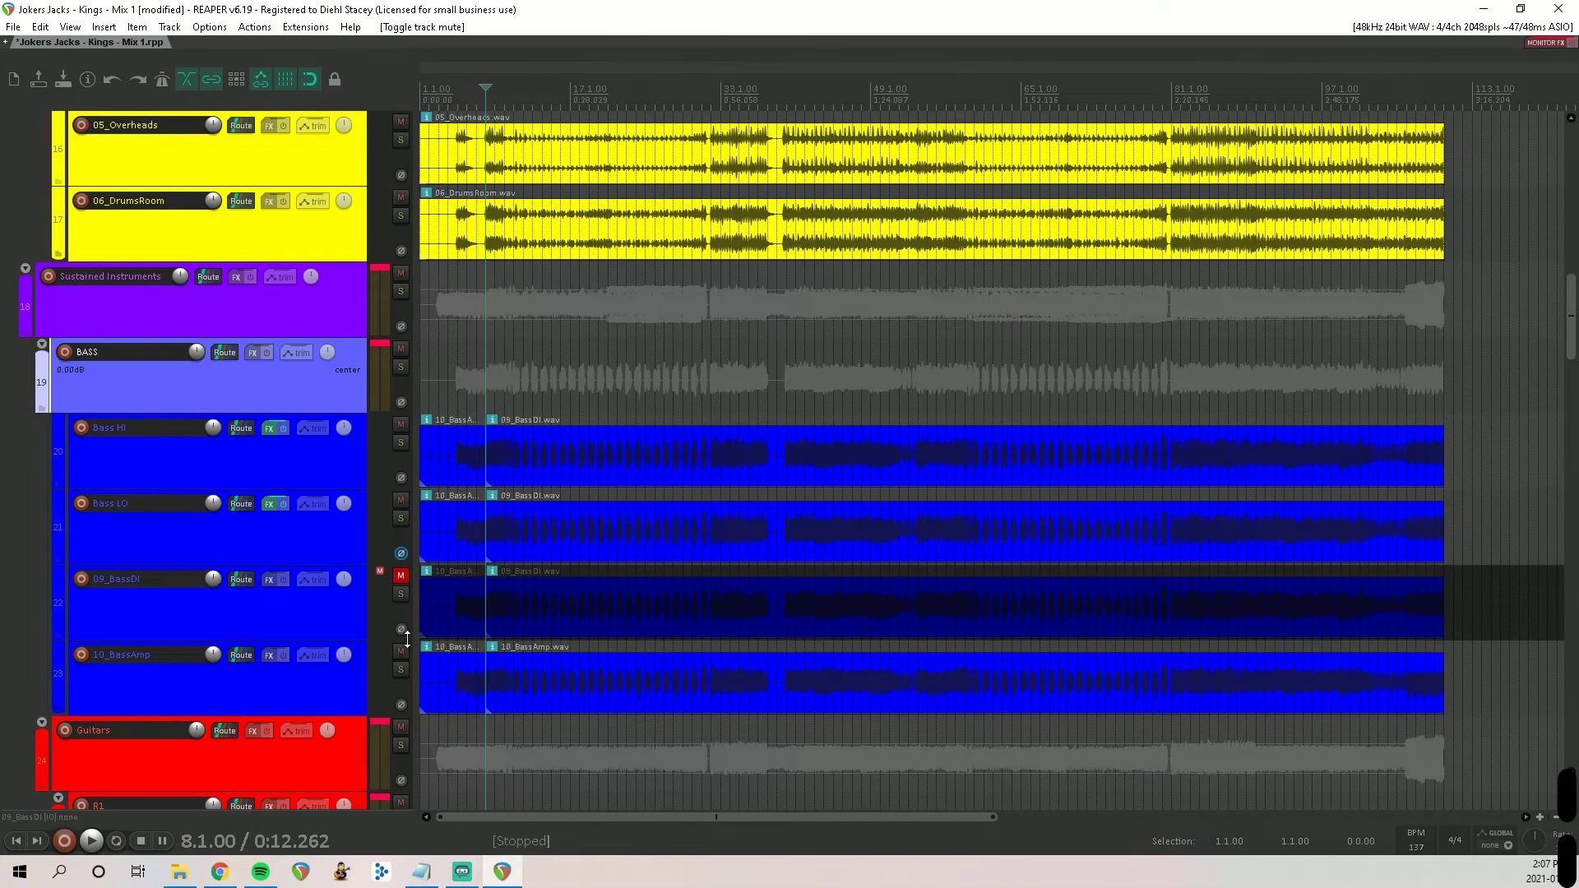
left_click(401, 652)
key("space")
left_click(397, 510)
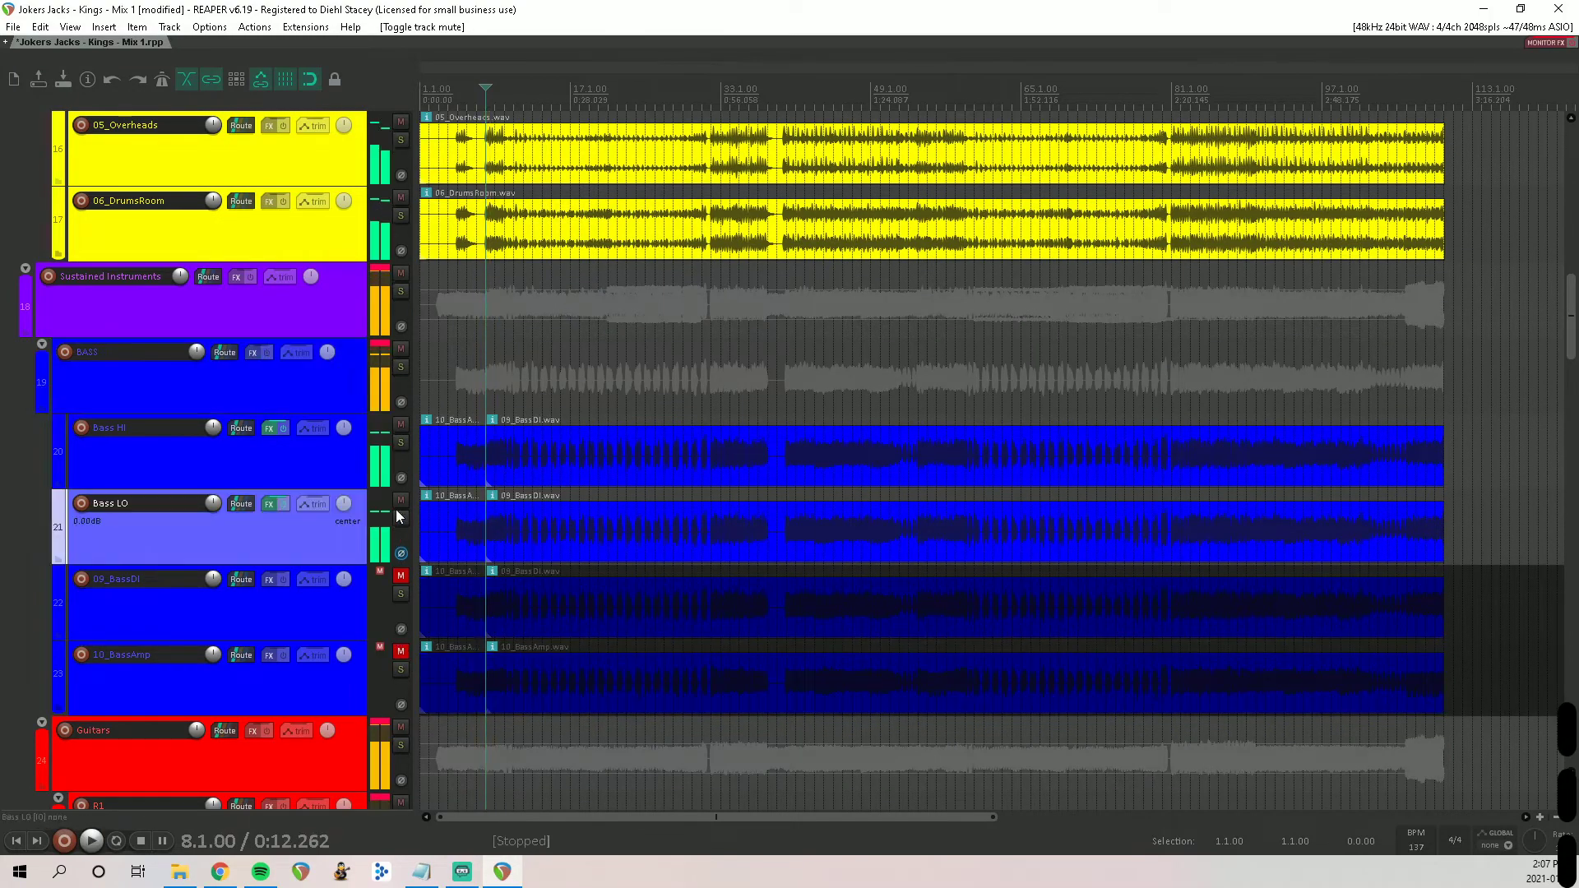
left_click(401, 518)
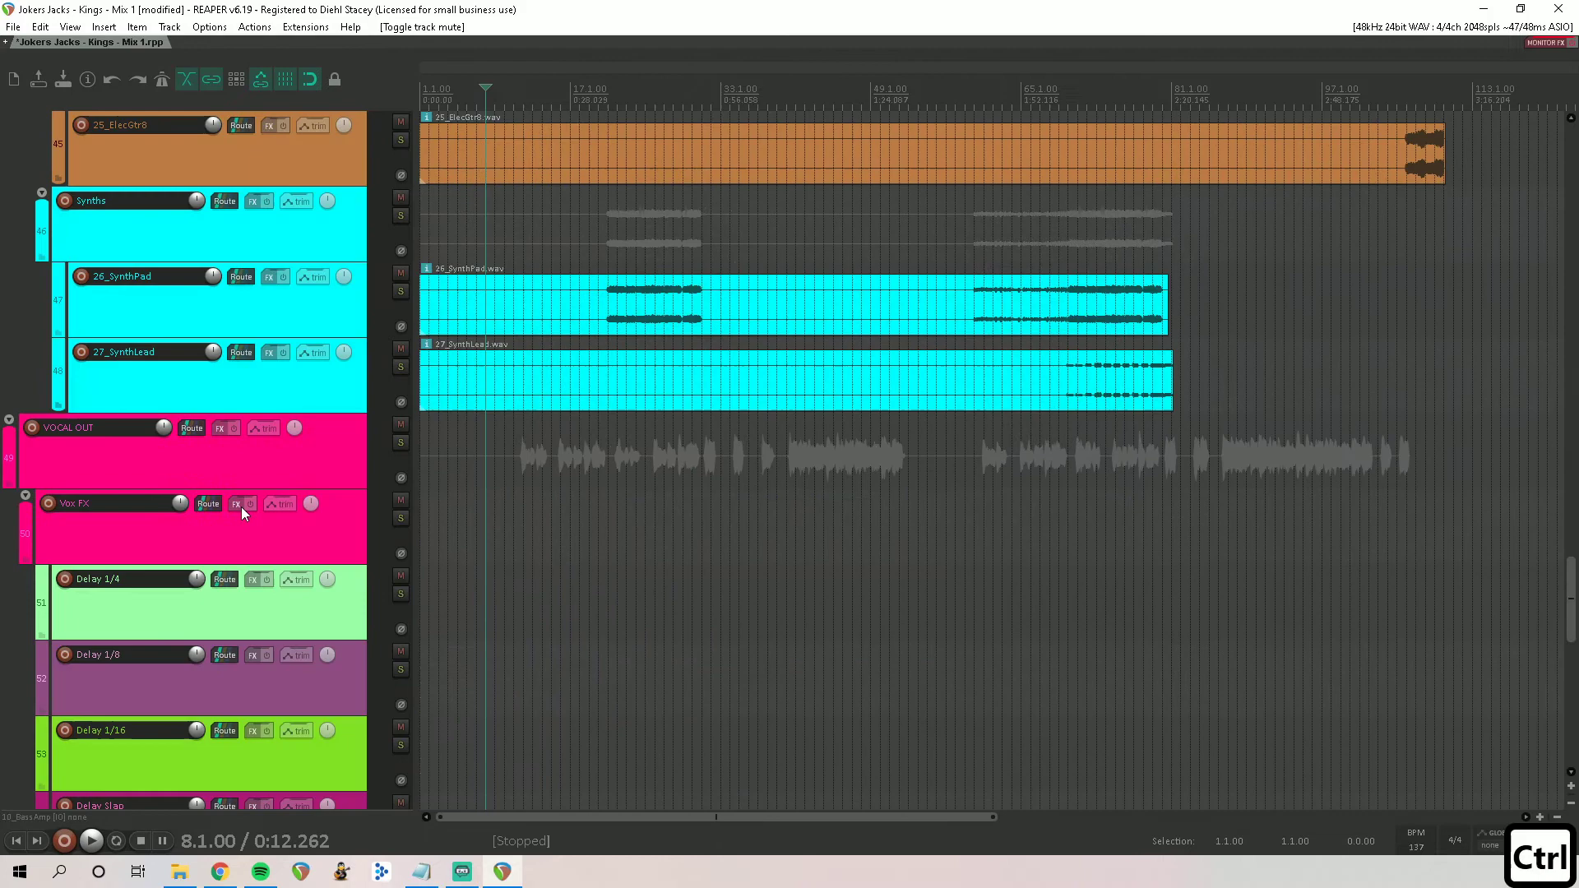
Step: Add the Waves VST3 SSLComp Stereo compressor to the PCOMP track in the mixer and close its plug-in window
key("ctrl+m")
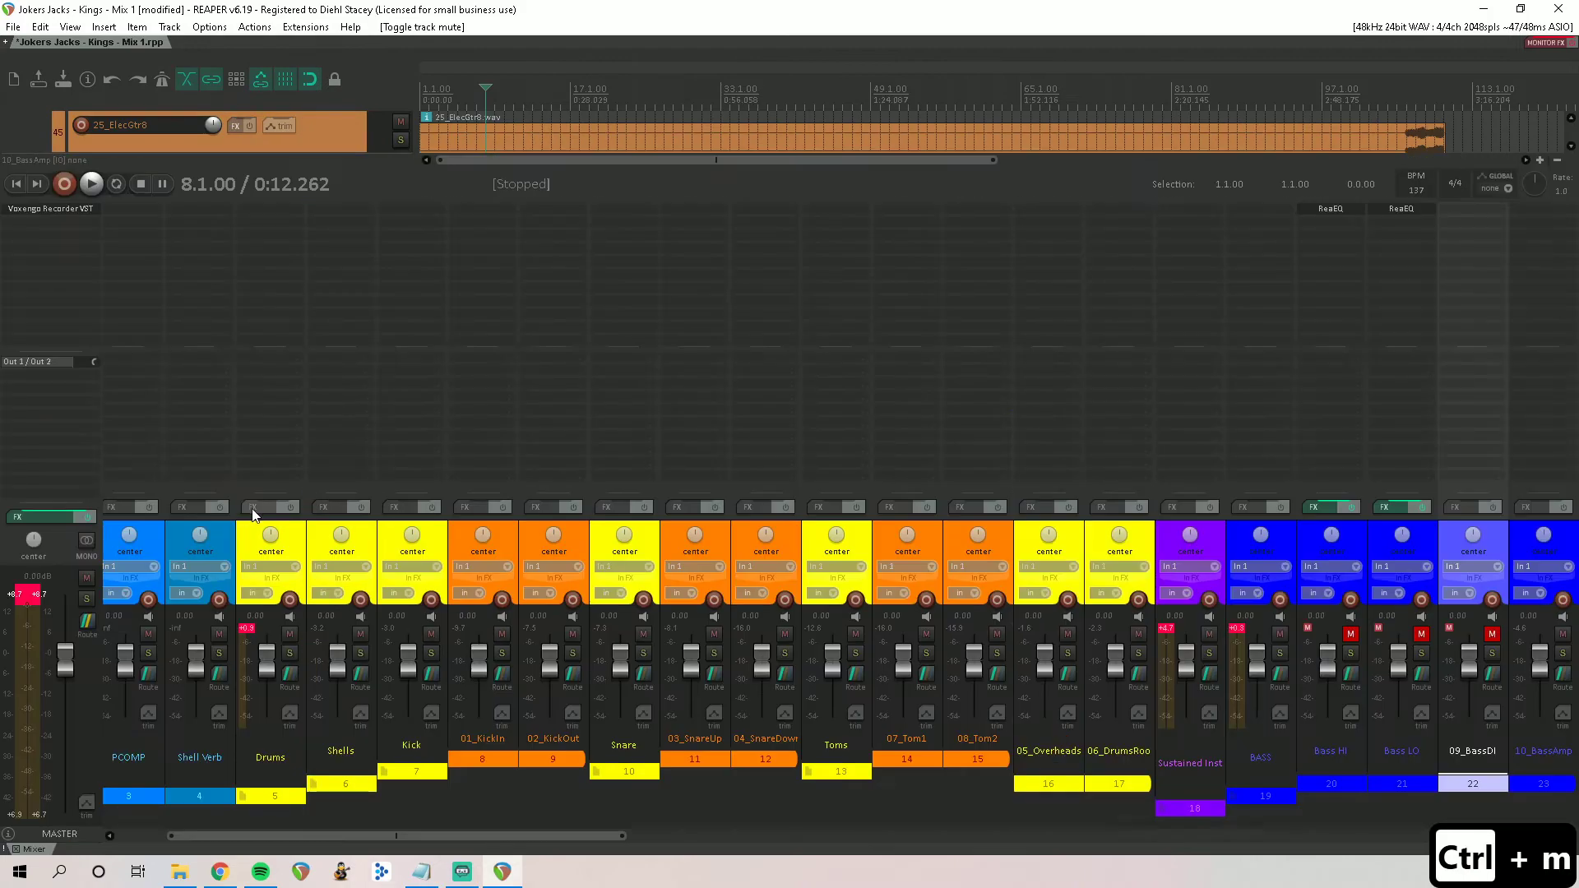
left_click_drag(458, 835, 200, 778)
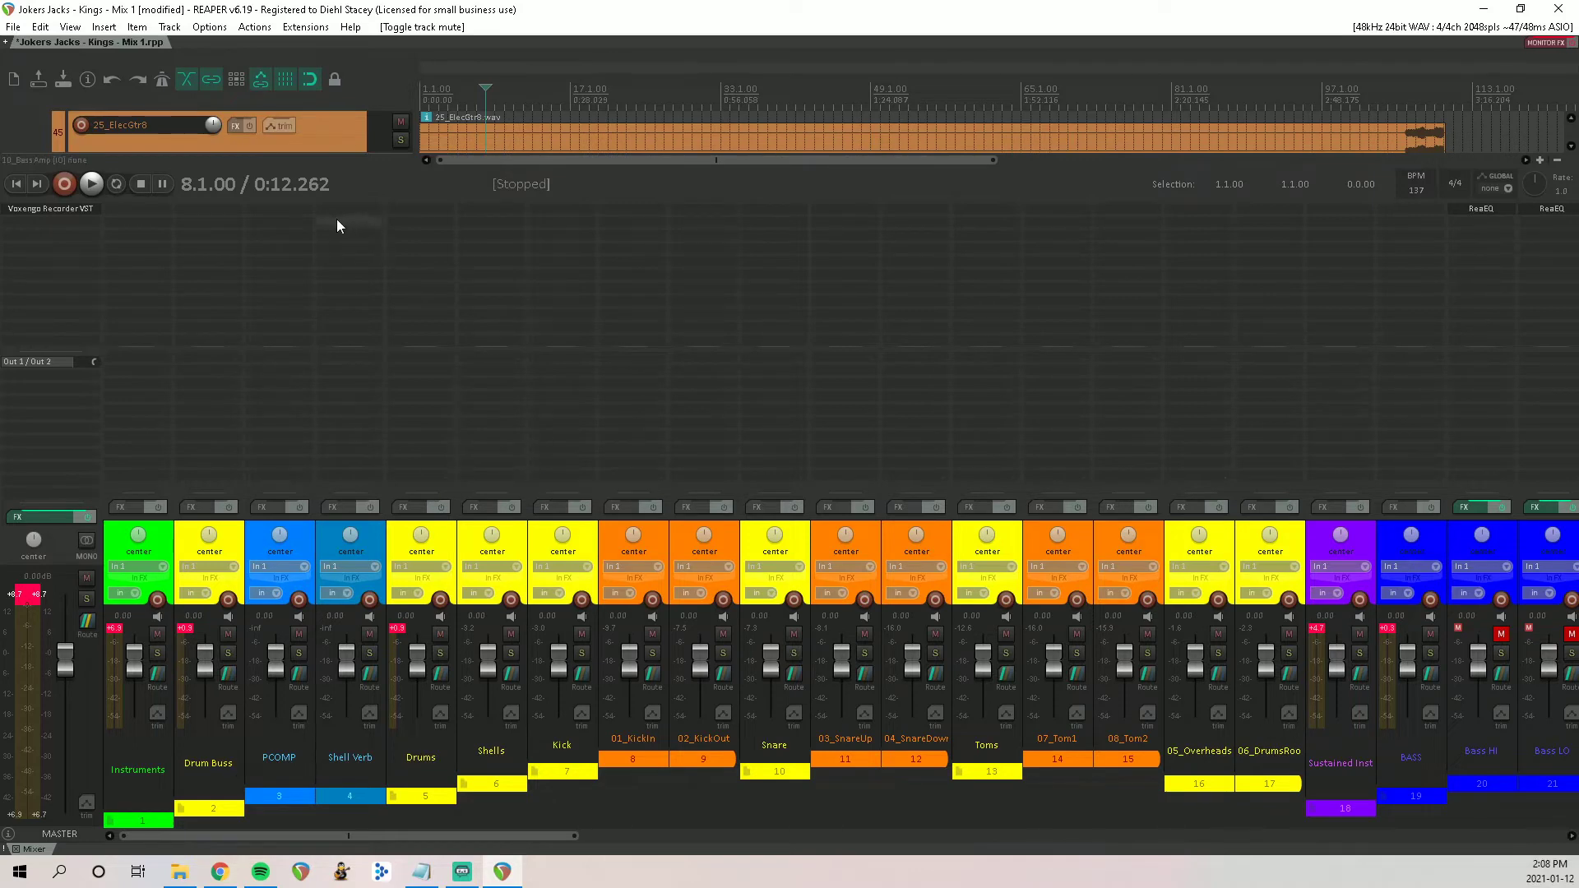
double_click(278, 221)
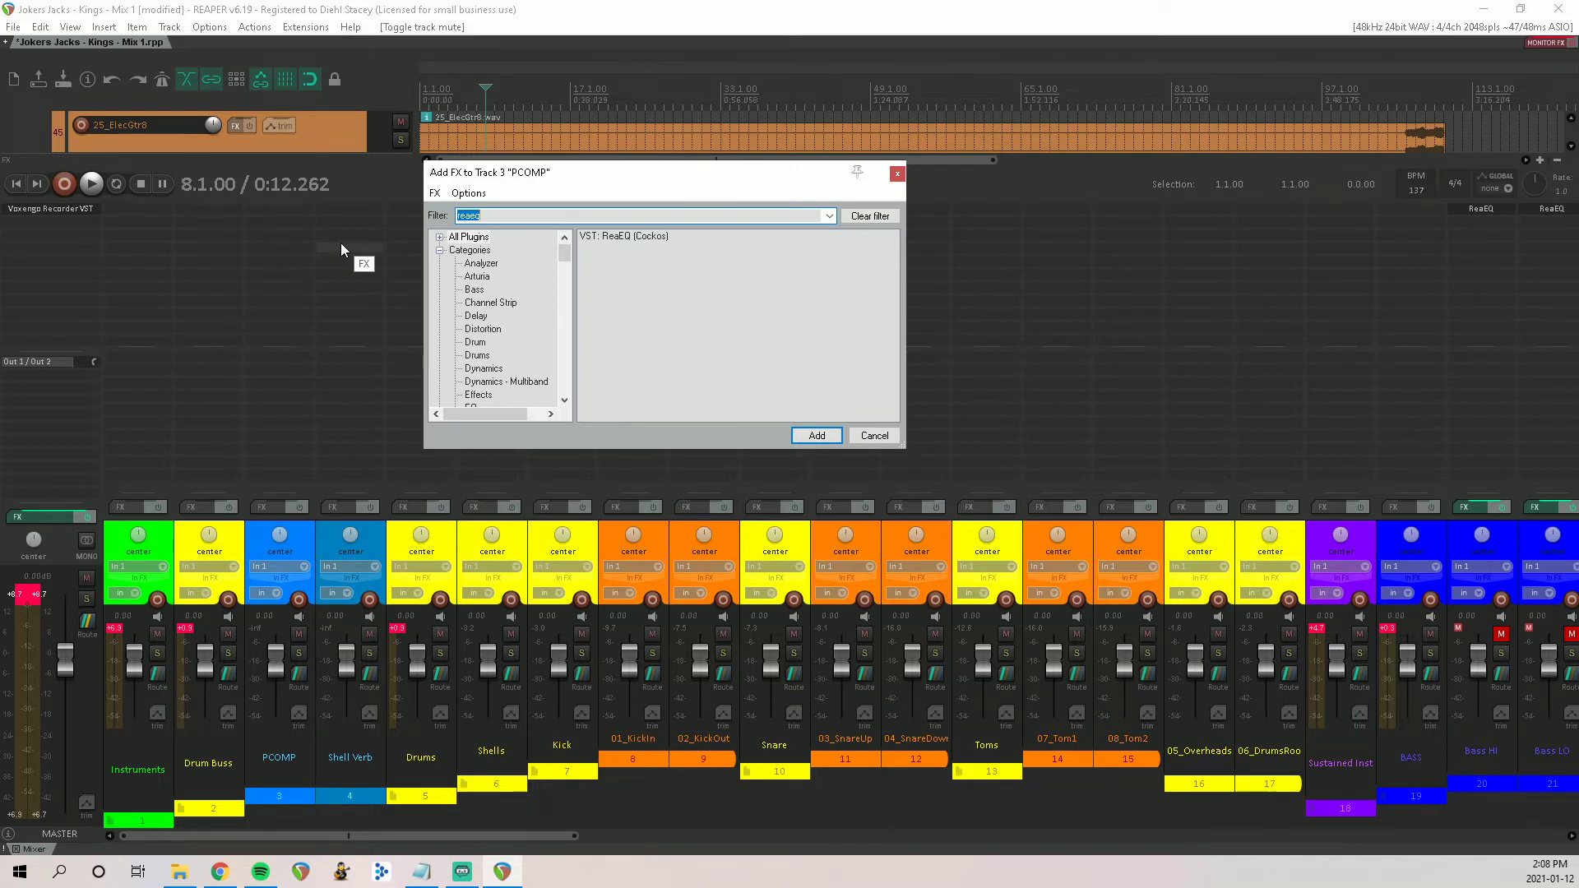
left_click(876, 436)
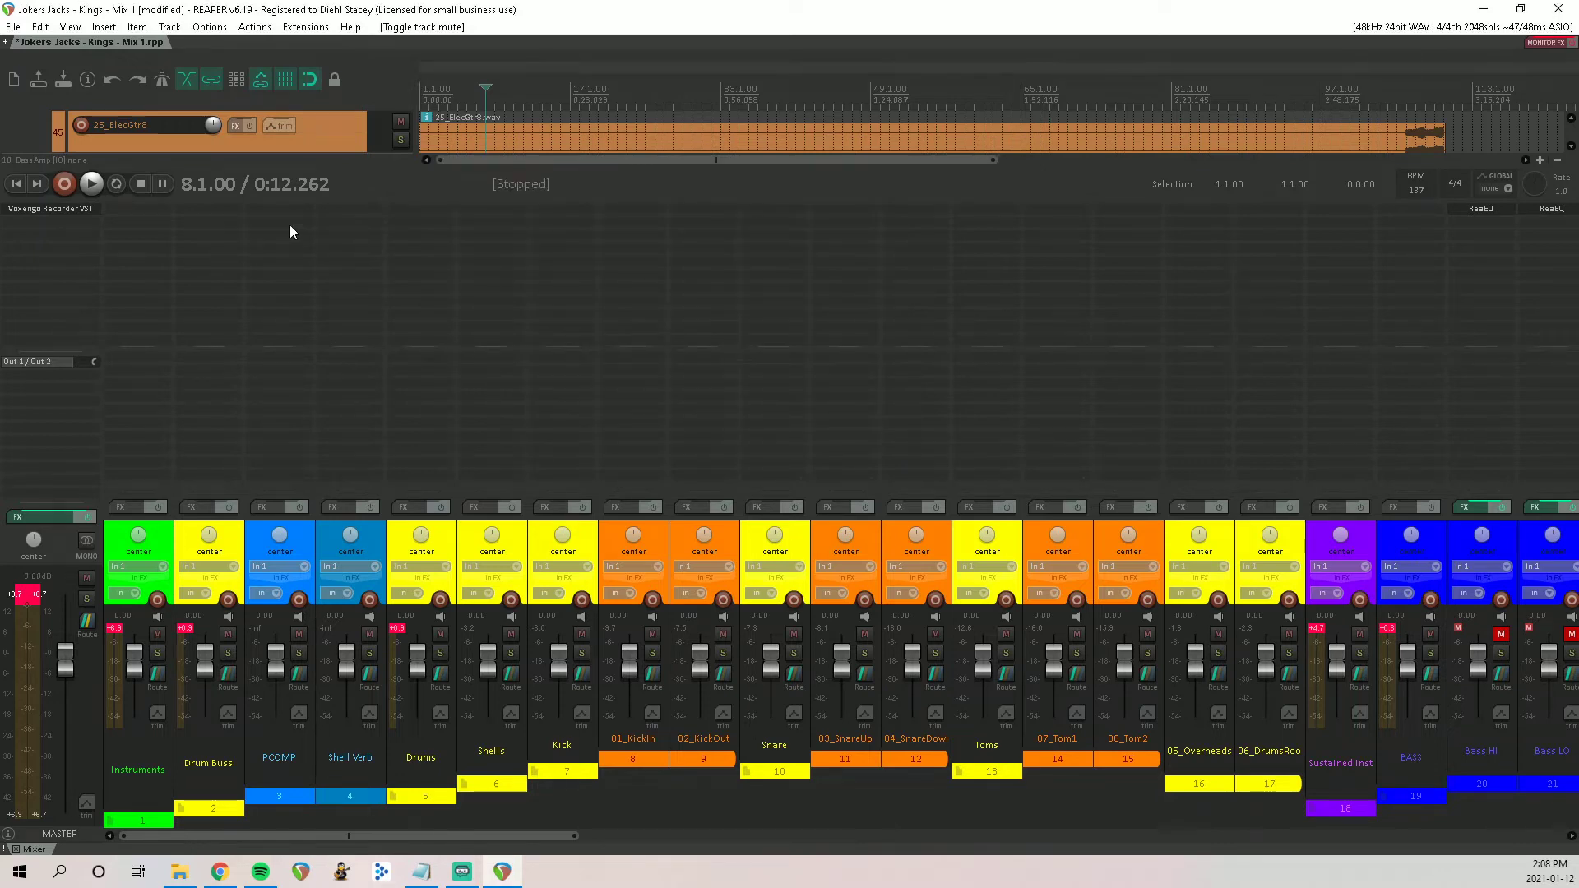
left_click(289, 230)
type("ssl")
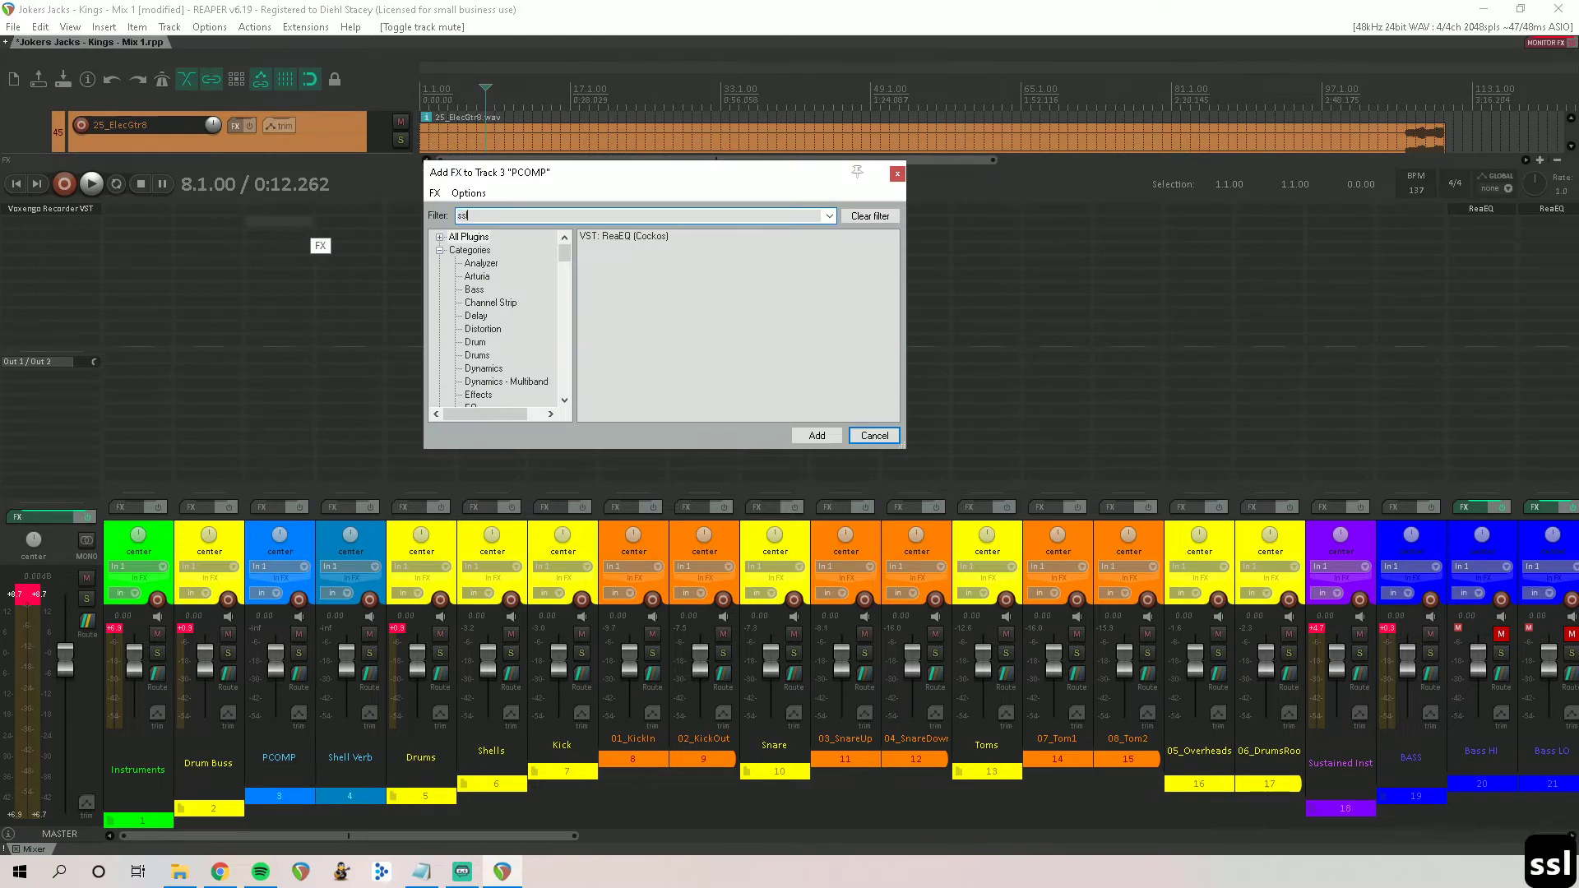
left_click(691, 398)
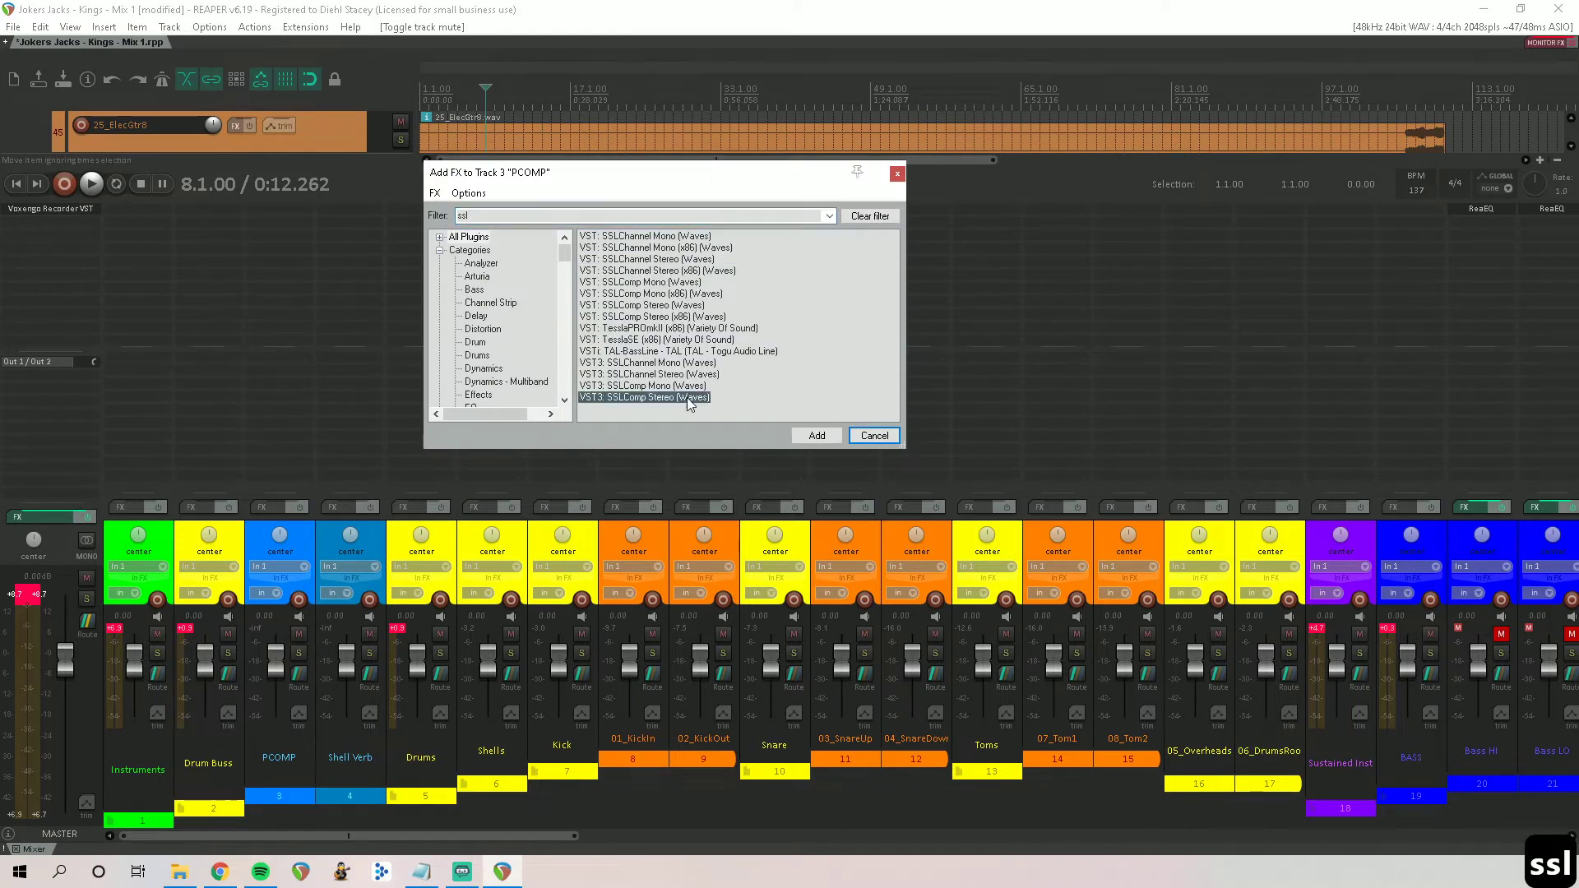
left_click(814, 435)
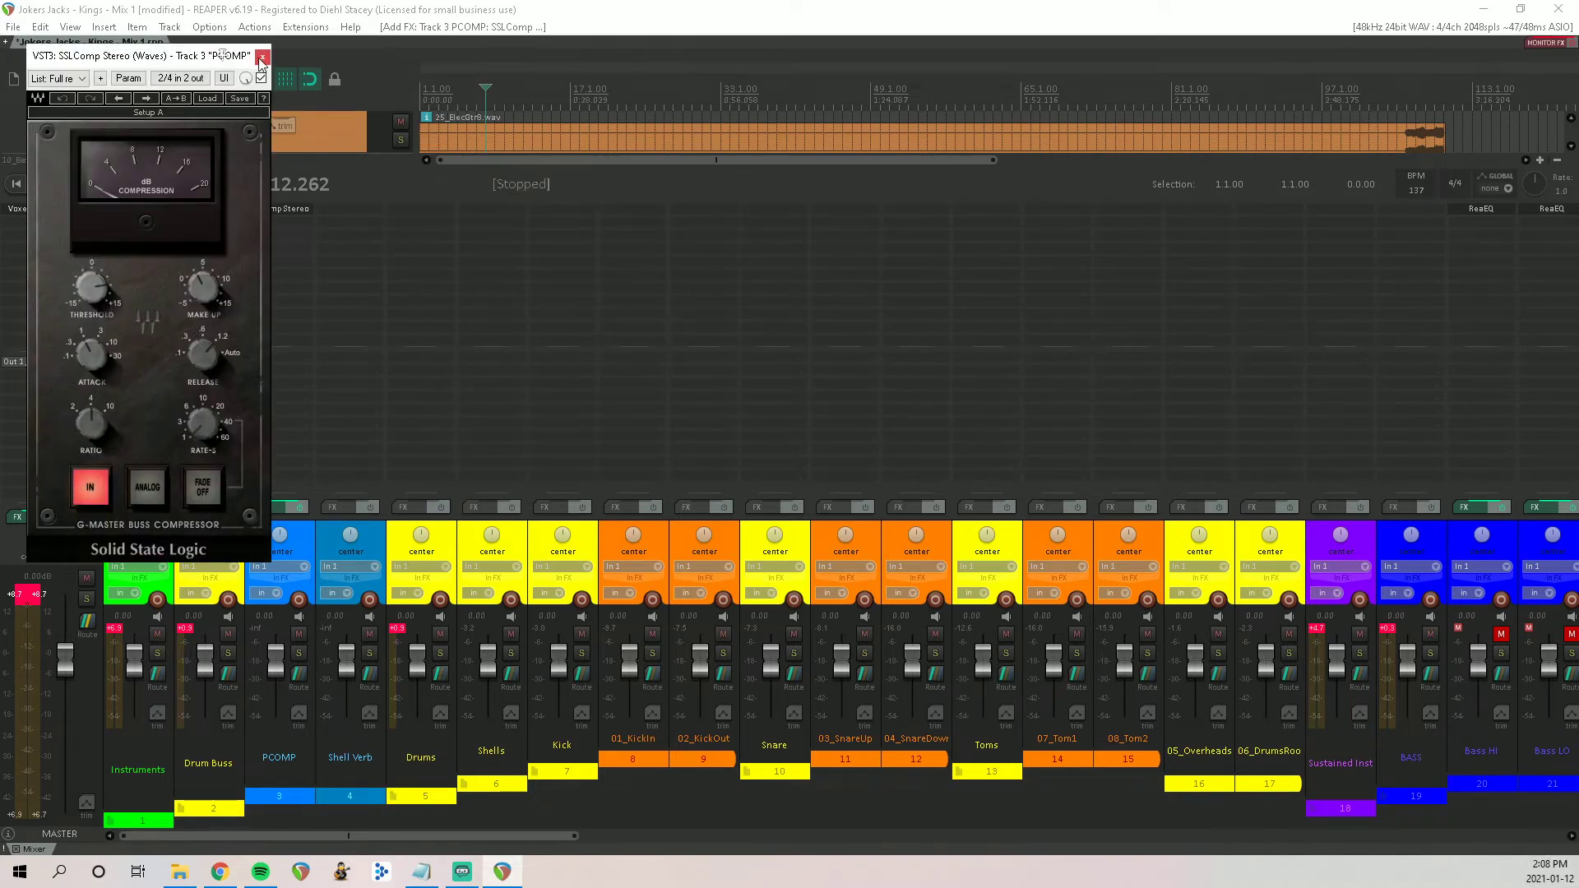
left_click(261, 62)
double_click(343, 219)
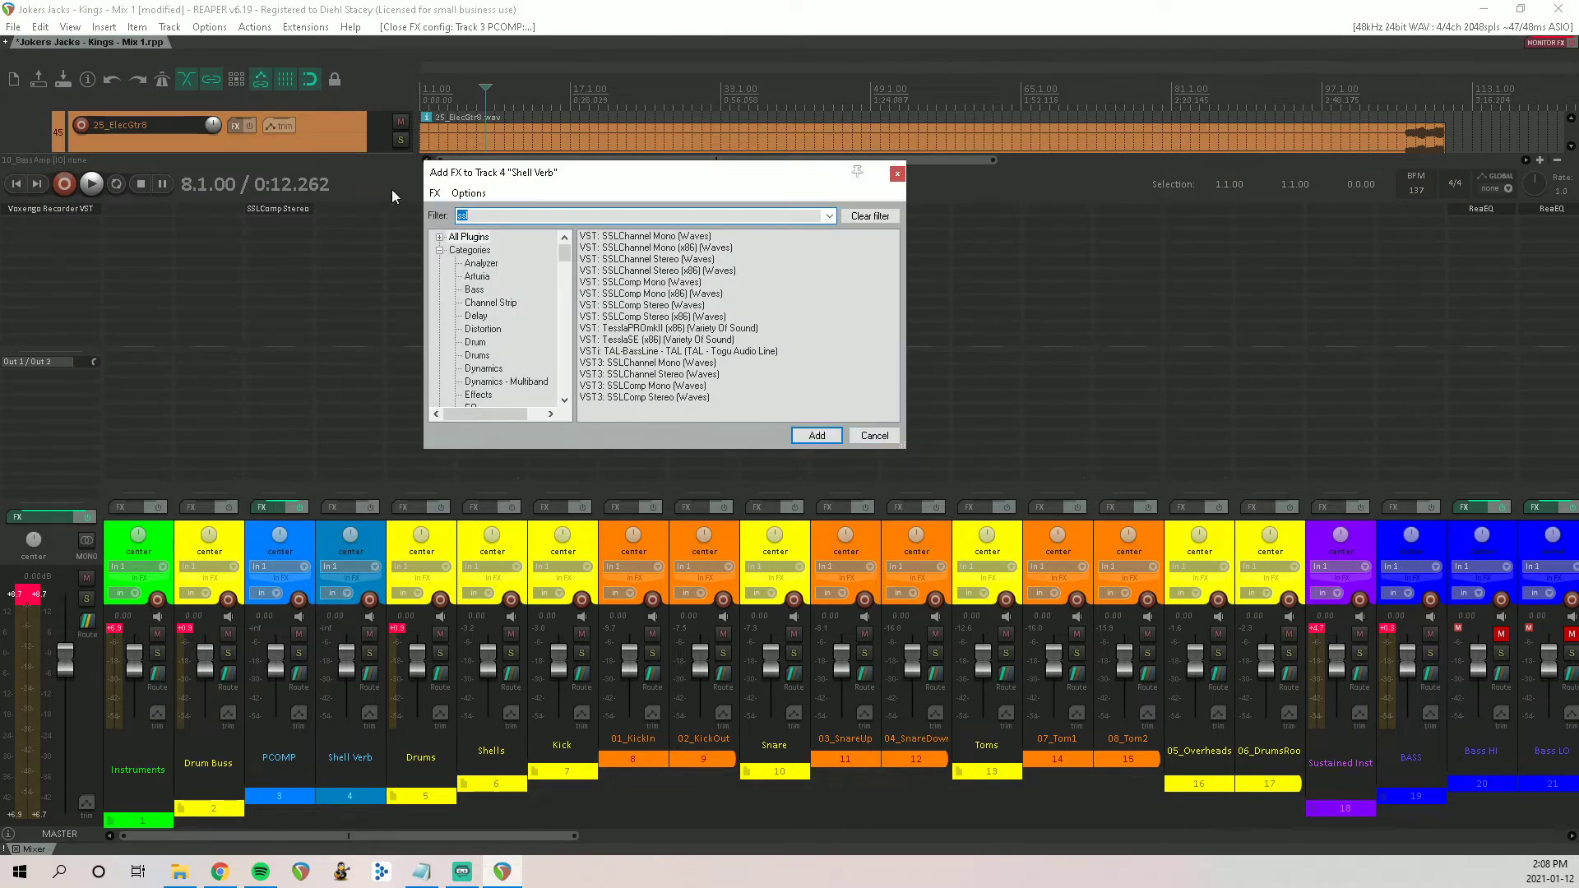
left_click(434, 192)
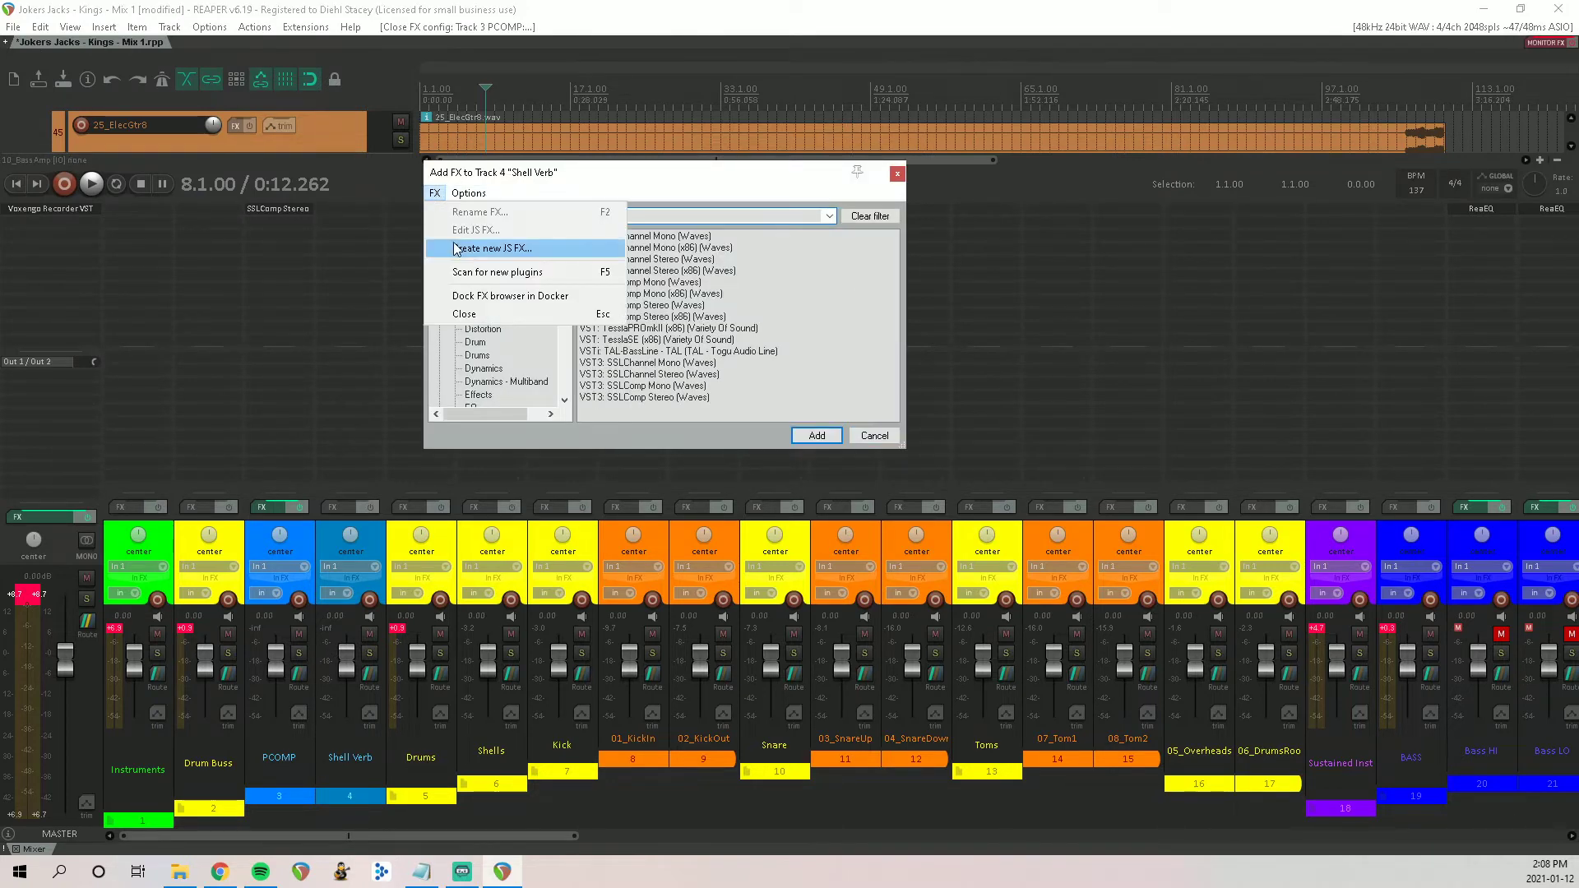
left_click(885, 440)
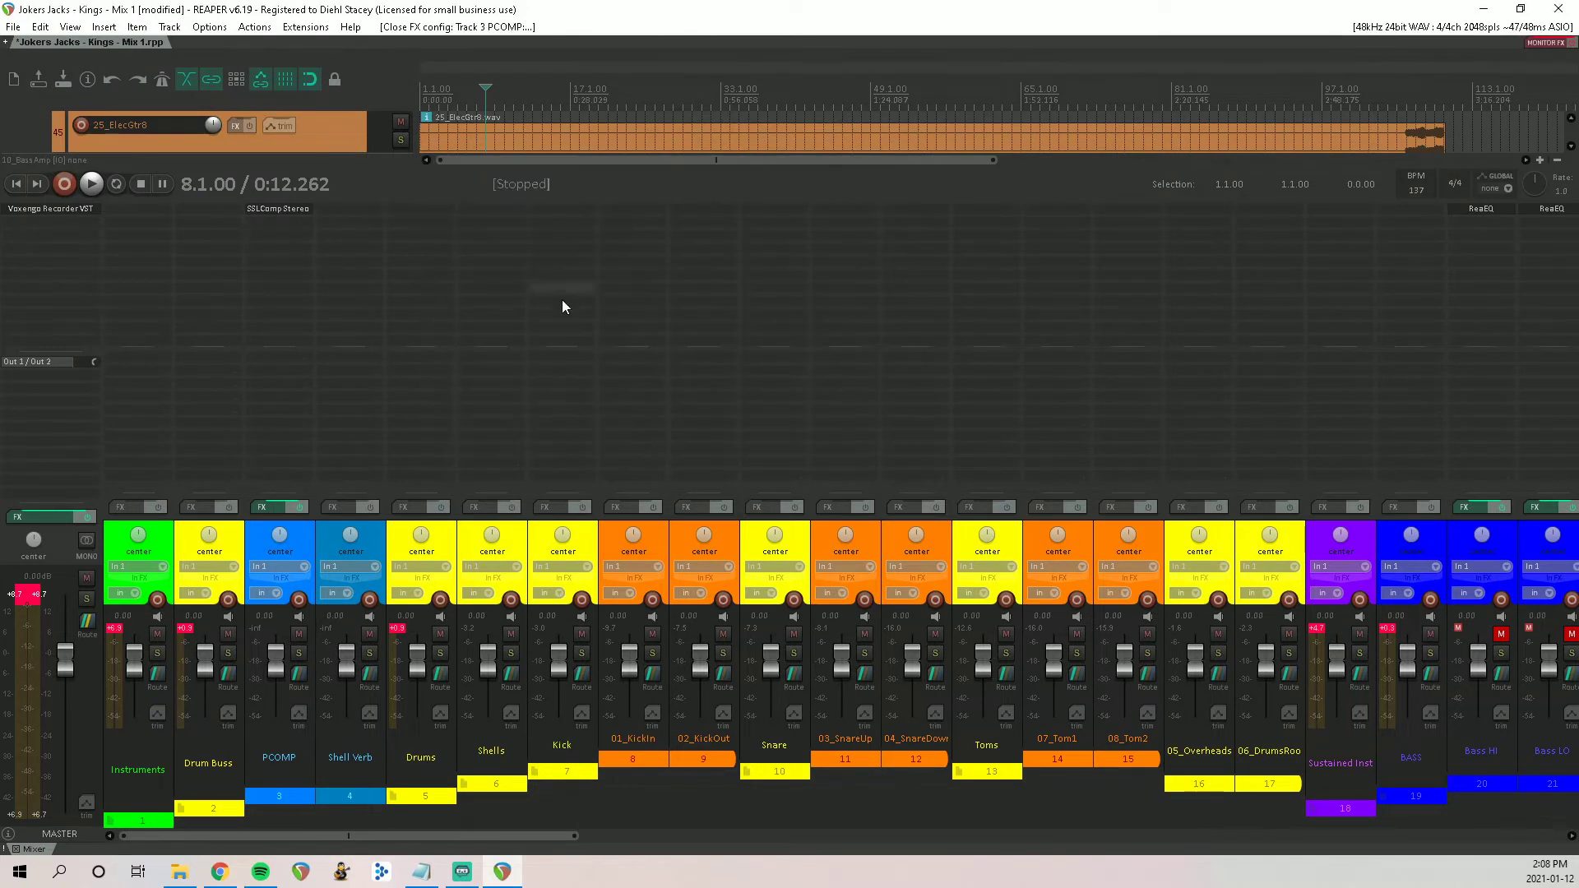
left_click(369, 675)
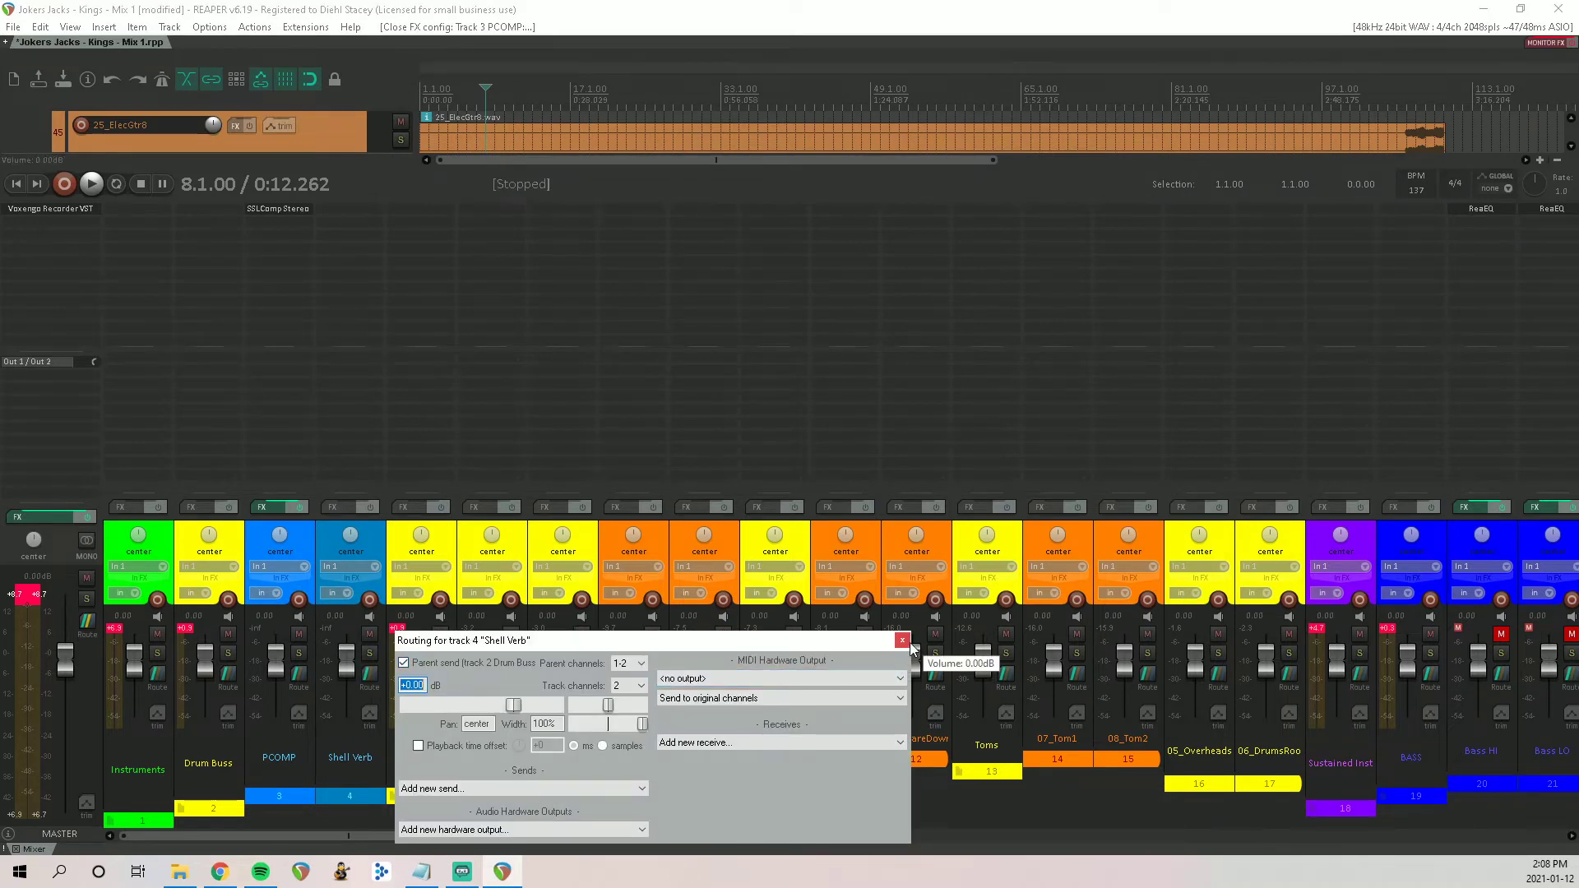
Step: Load the Nolly Snare verb FX chain onto the Shell Verb track and inspect its Verbiage reverb settings
left_click(334, 506)
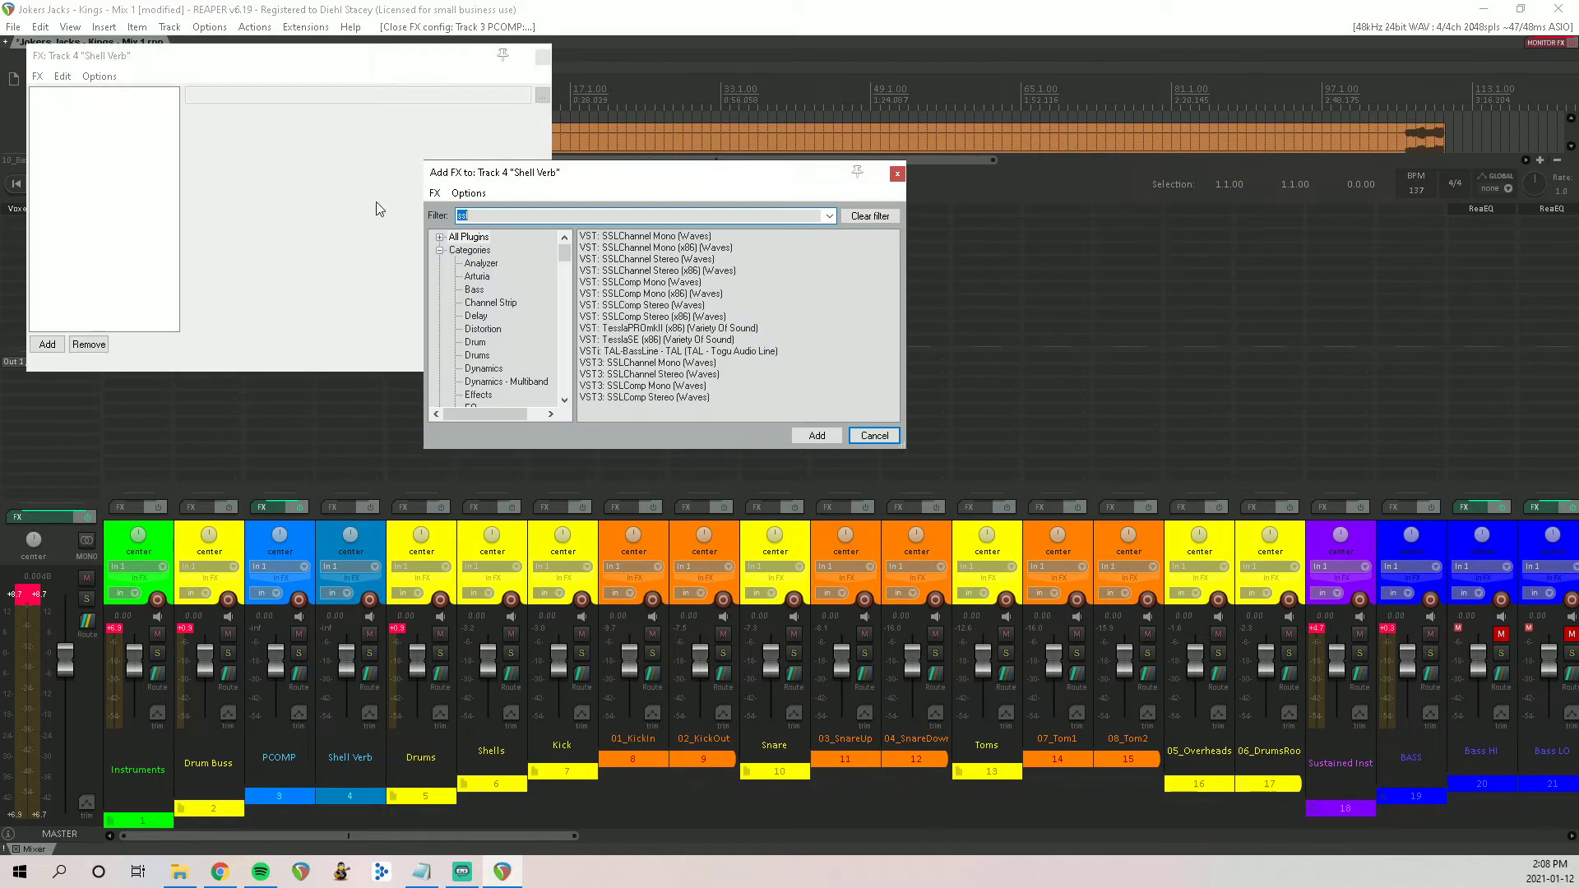
left_click(897, 176)
left_click(38, 76)
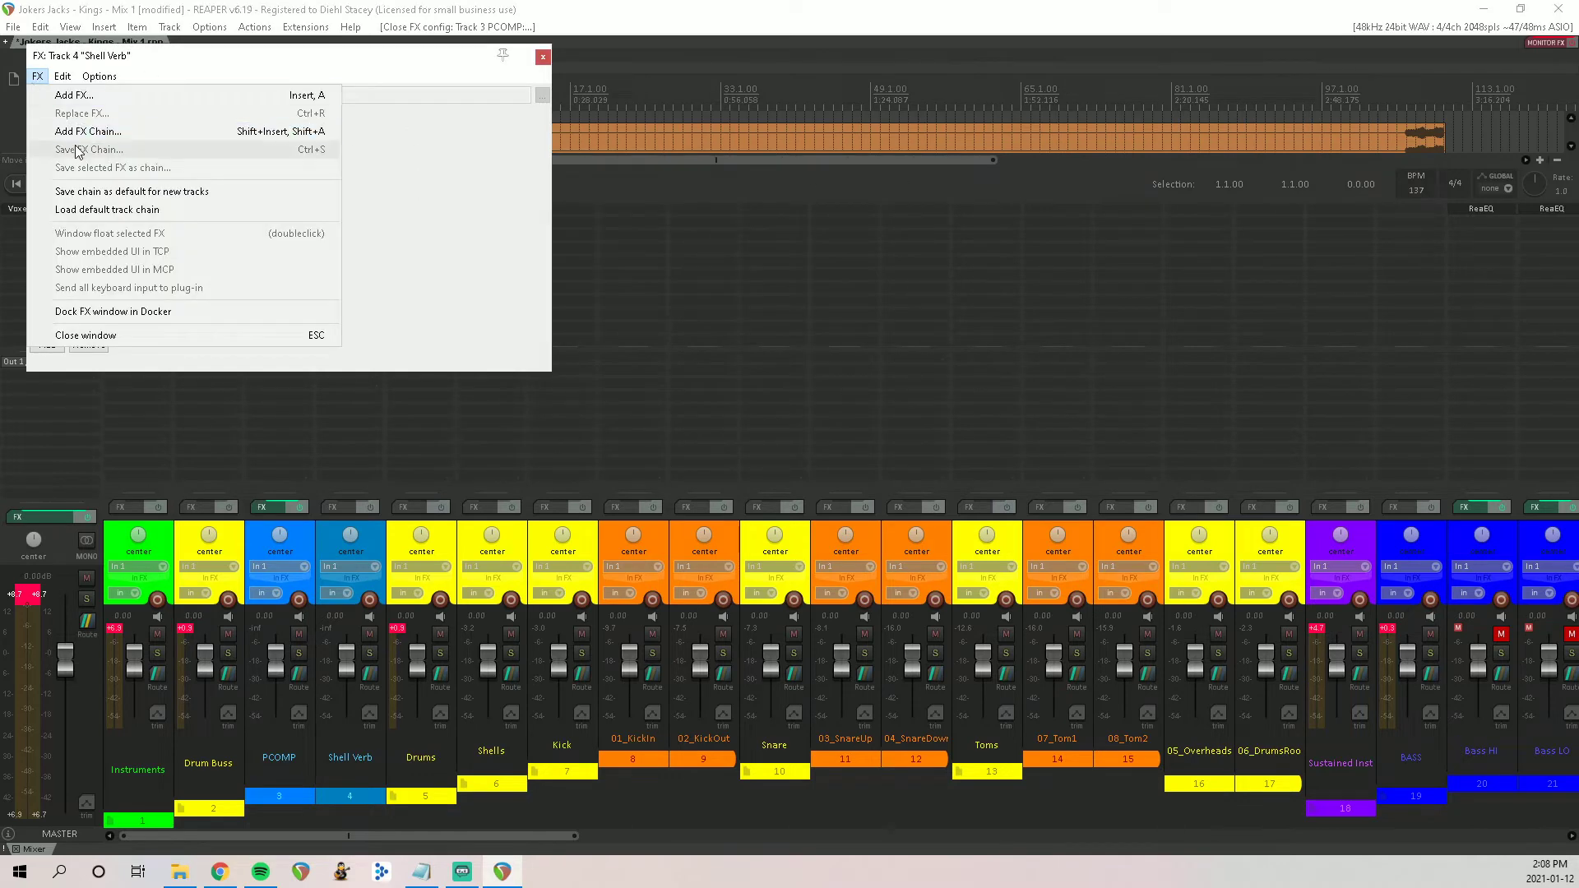
left_click(351, 250)
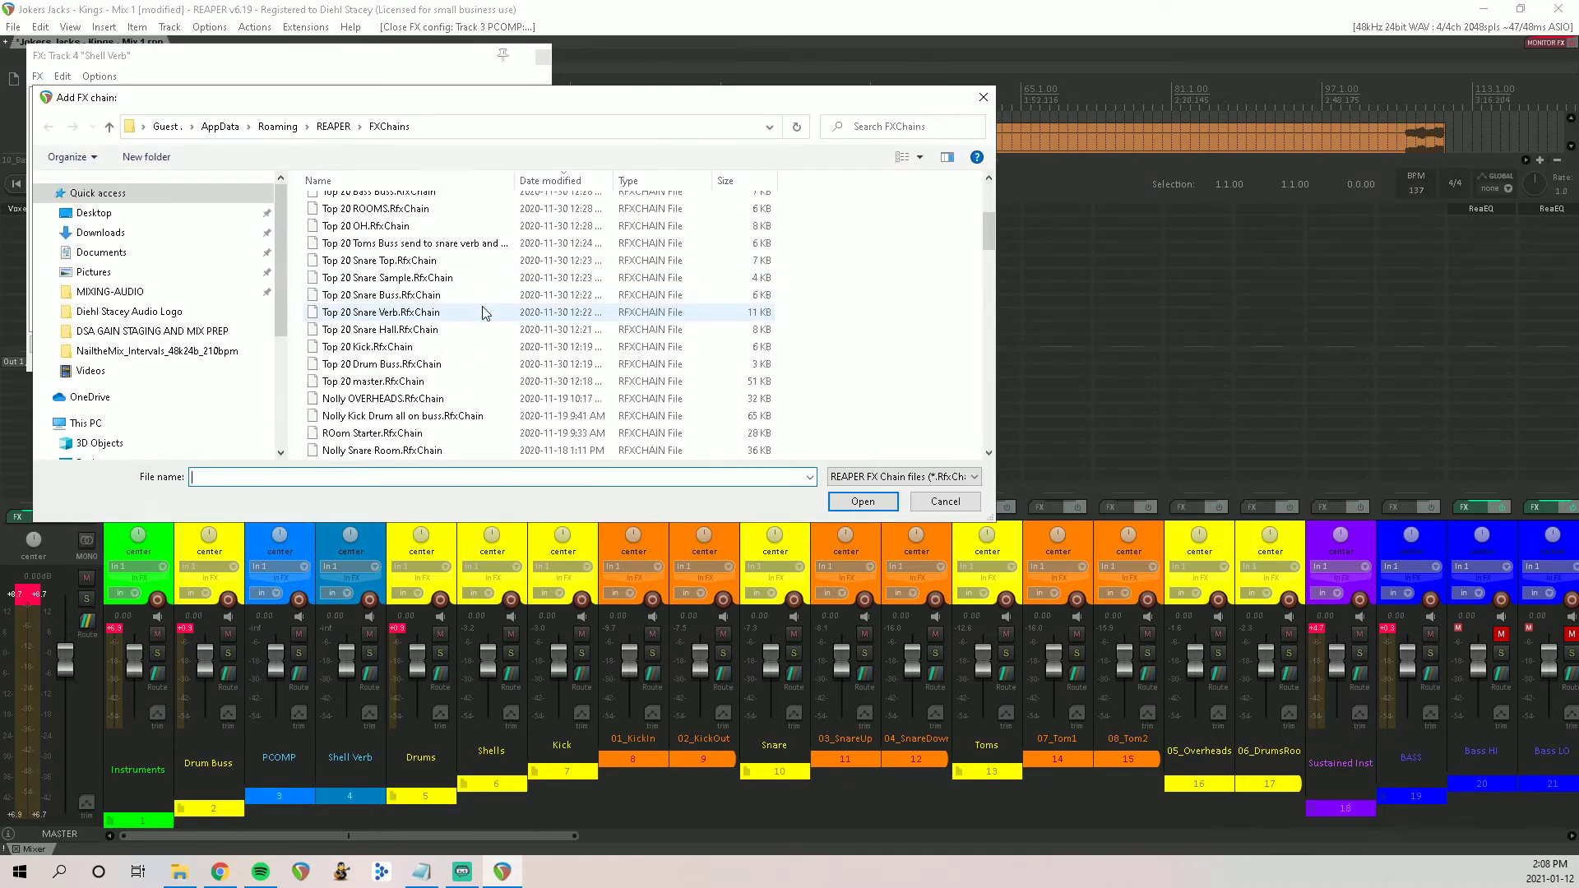
scroll(483, 313, "up", 4)
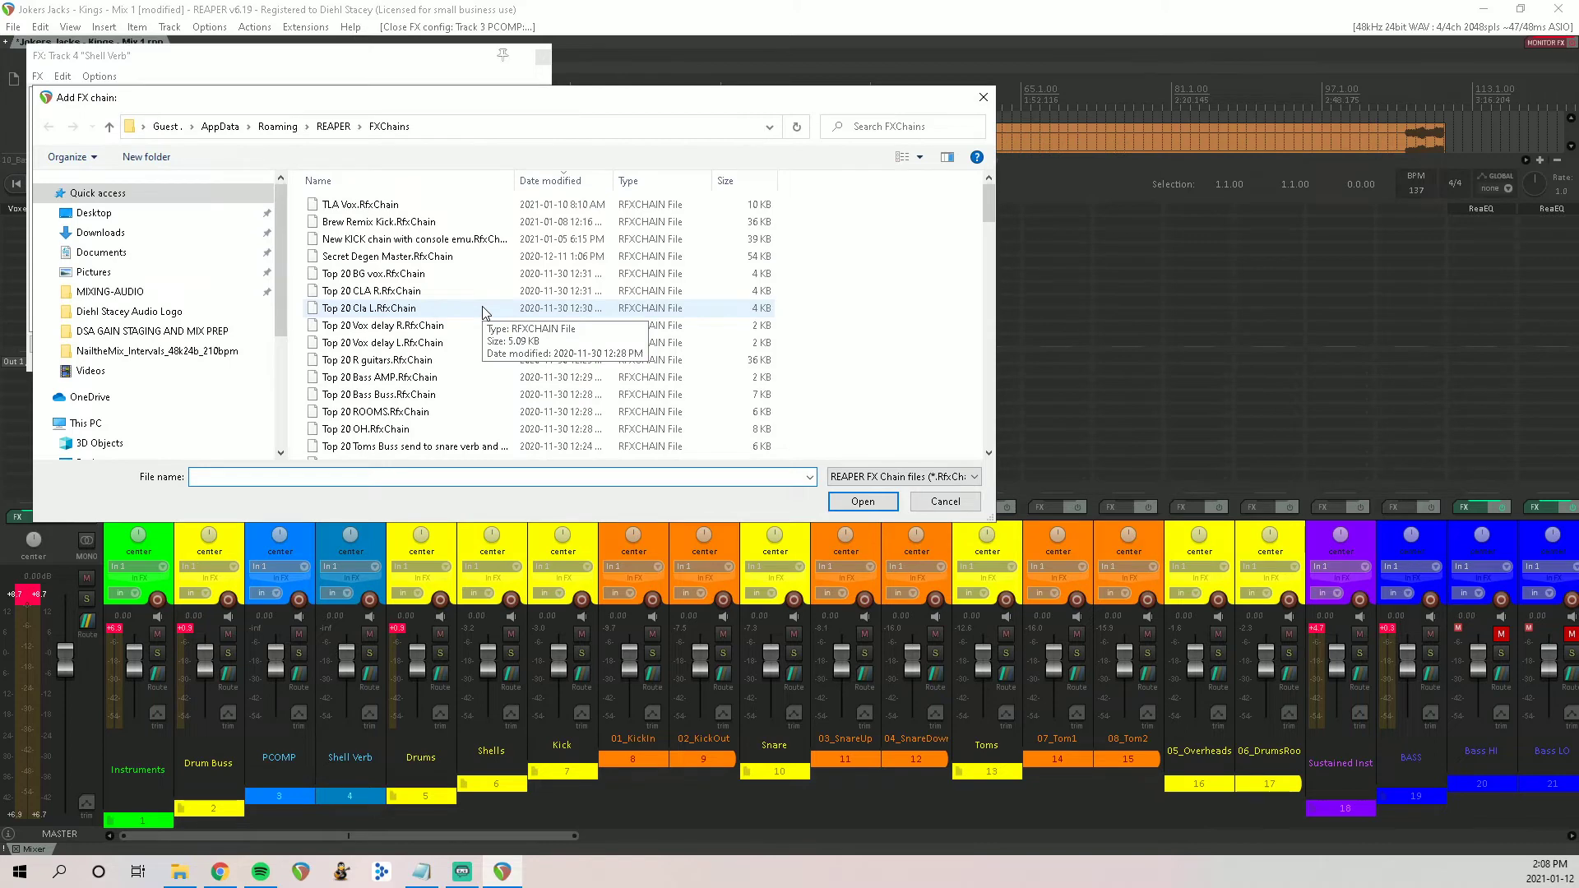
scroll(484, 312, "down", 5)
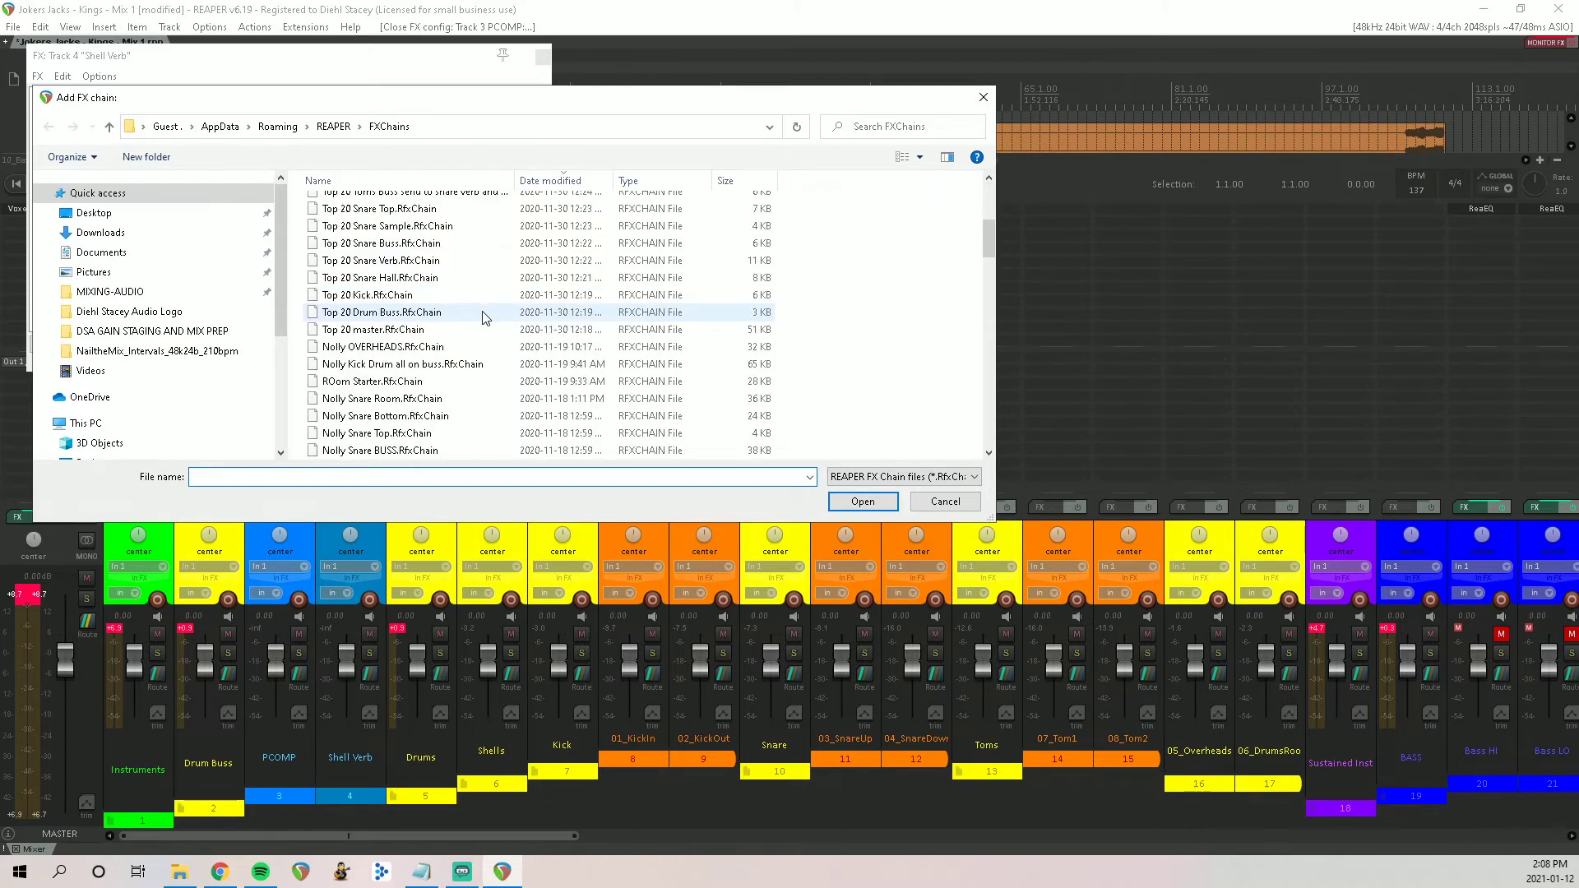
scroll(483, 318, "down", 2)
scroll(484, 316, "down", 1)
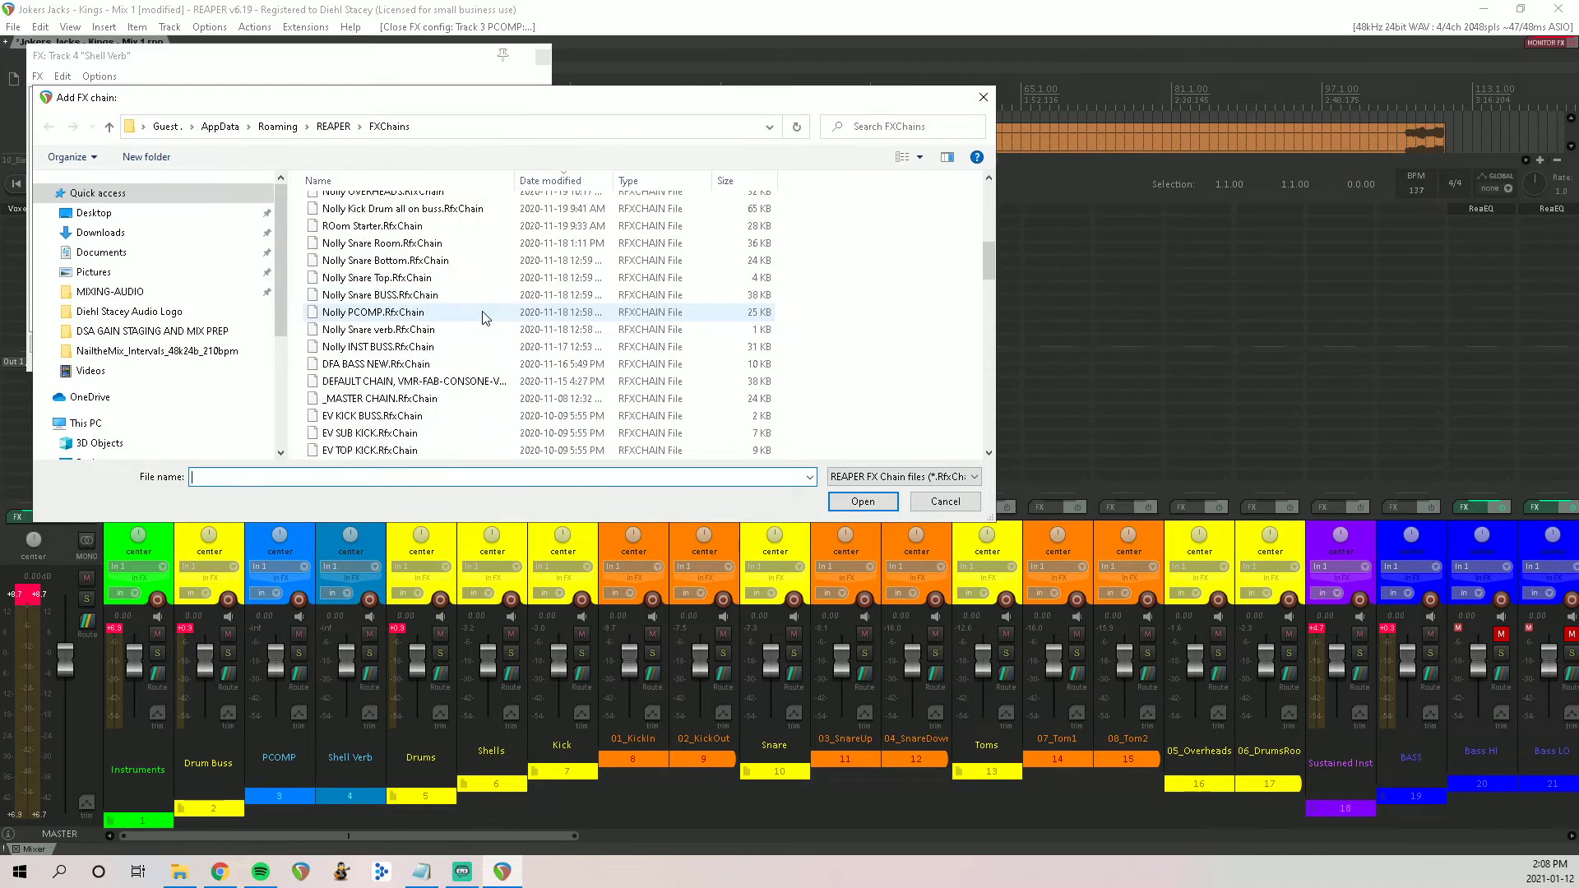
left_click(482, 330)
left_click(863, 502)
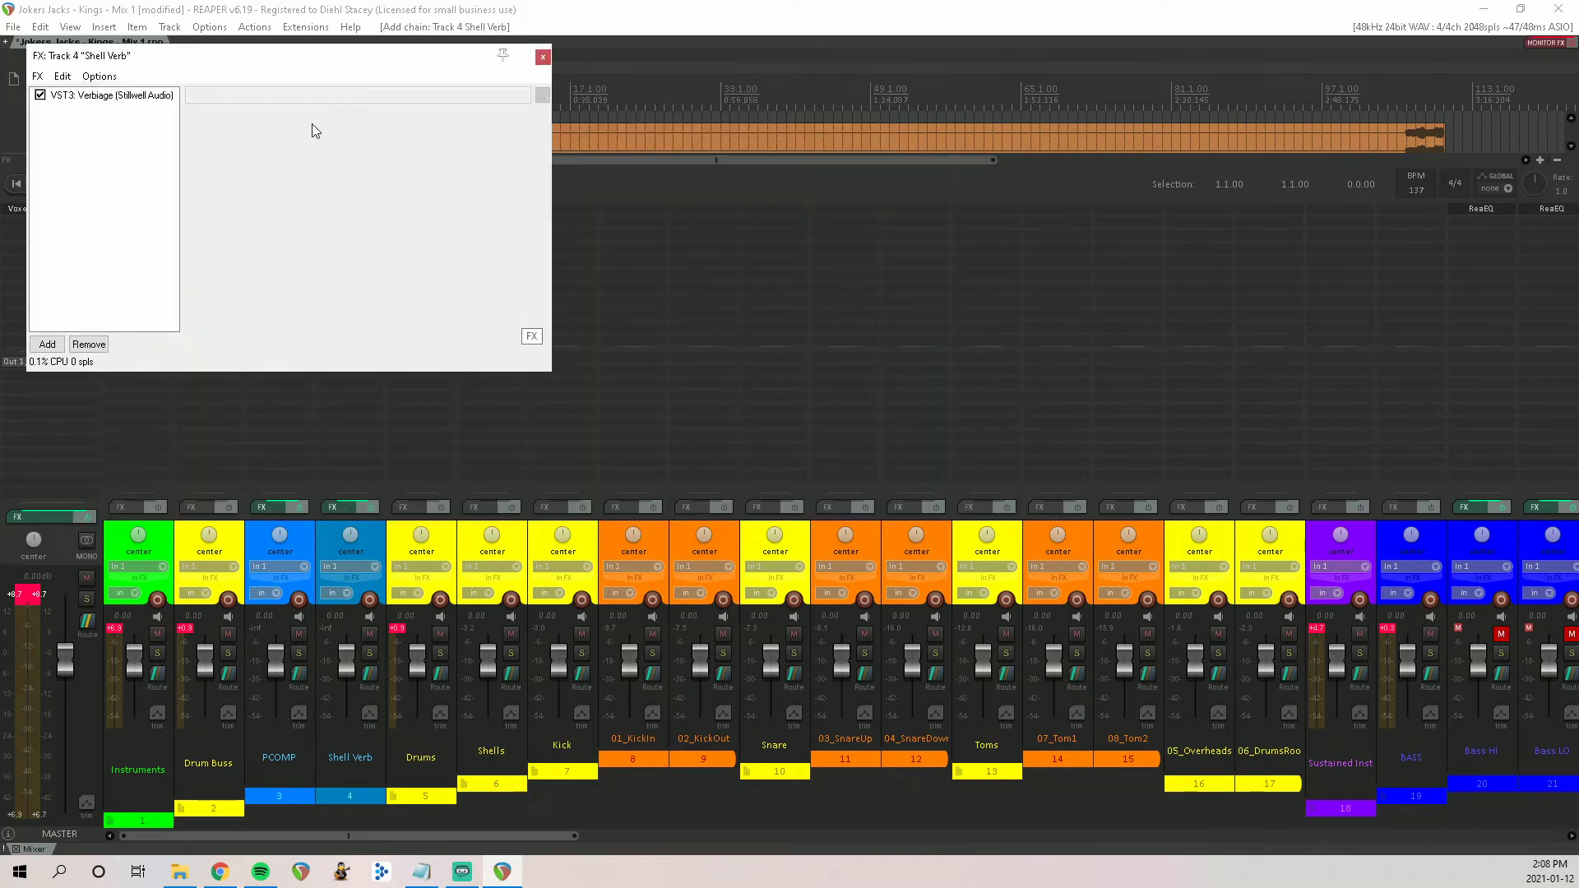
left_click(108, 96)
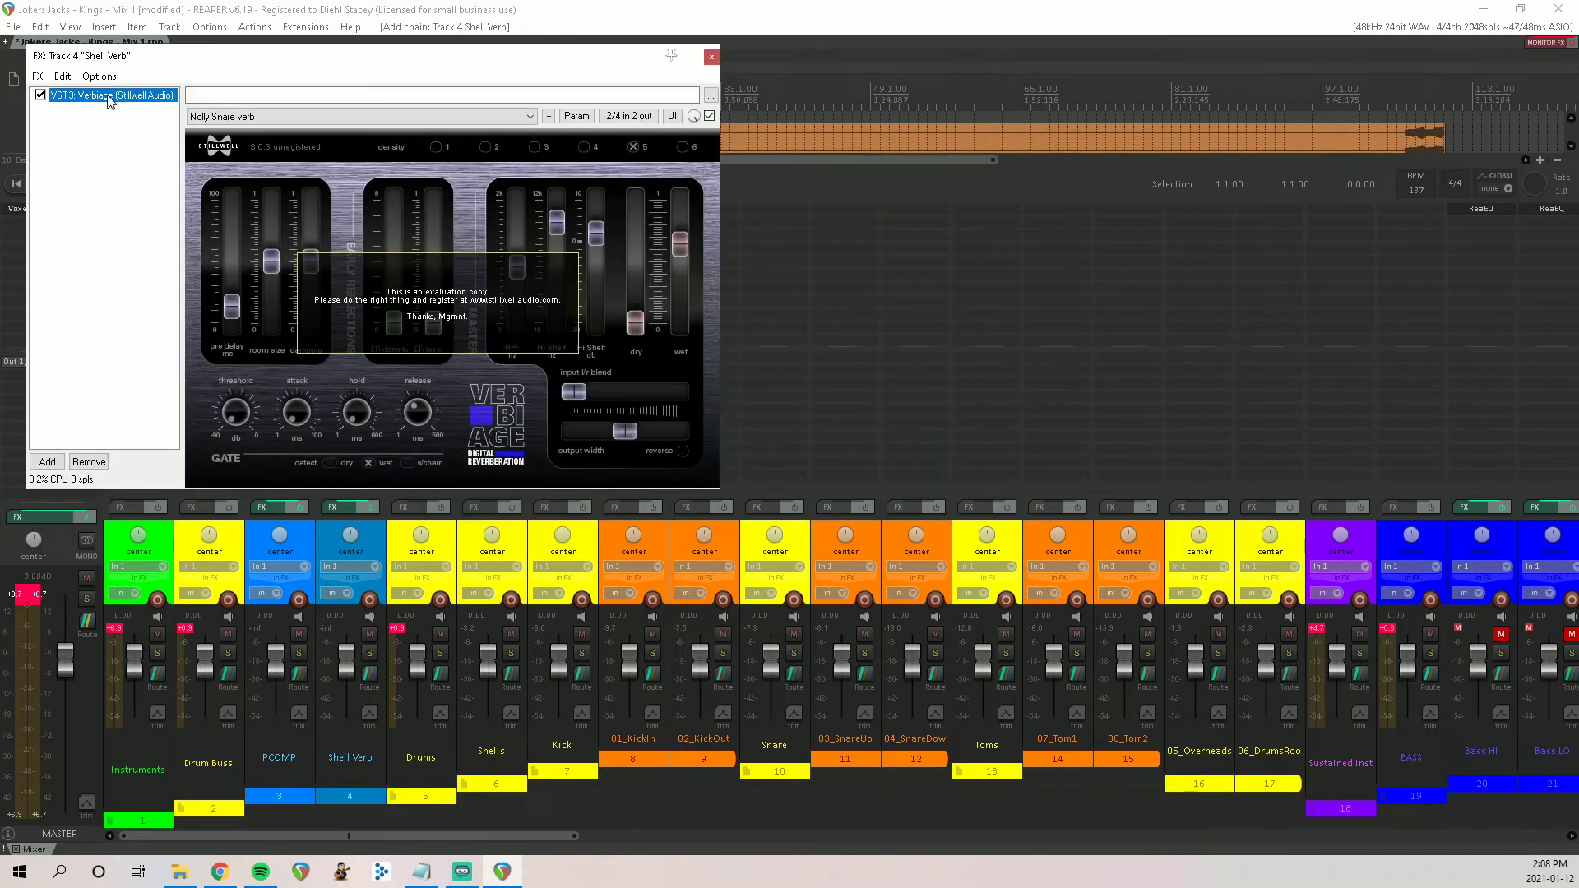
left_click(465, 332)
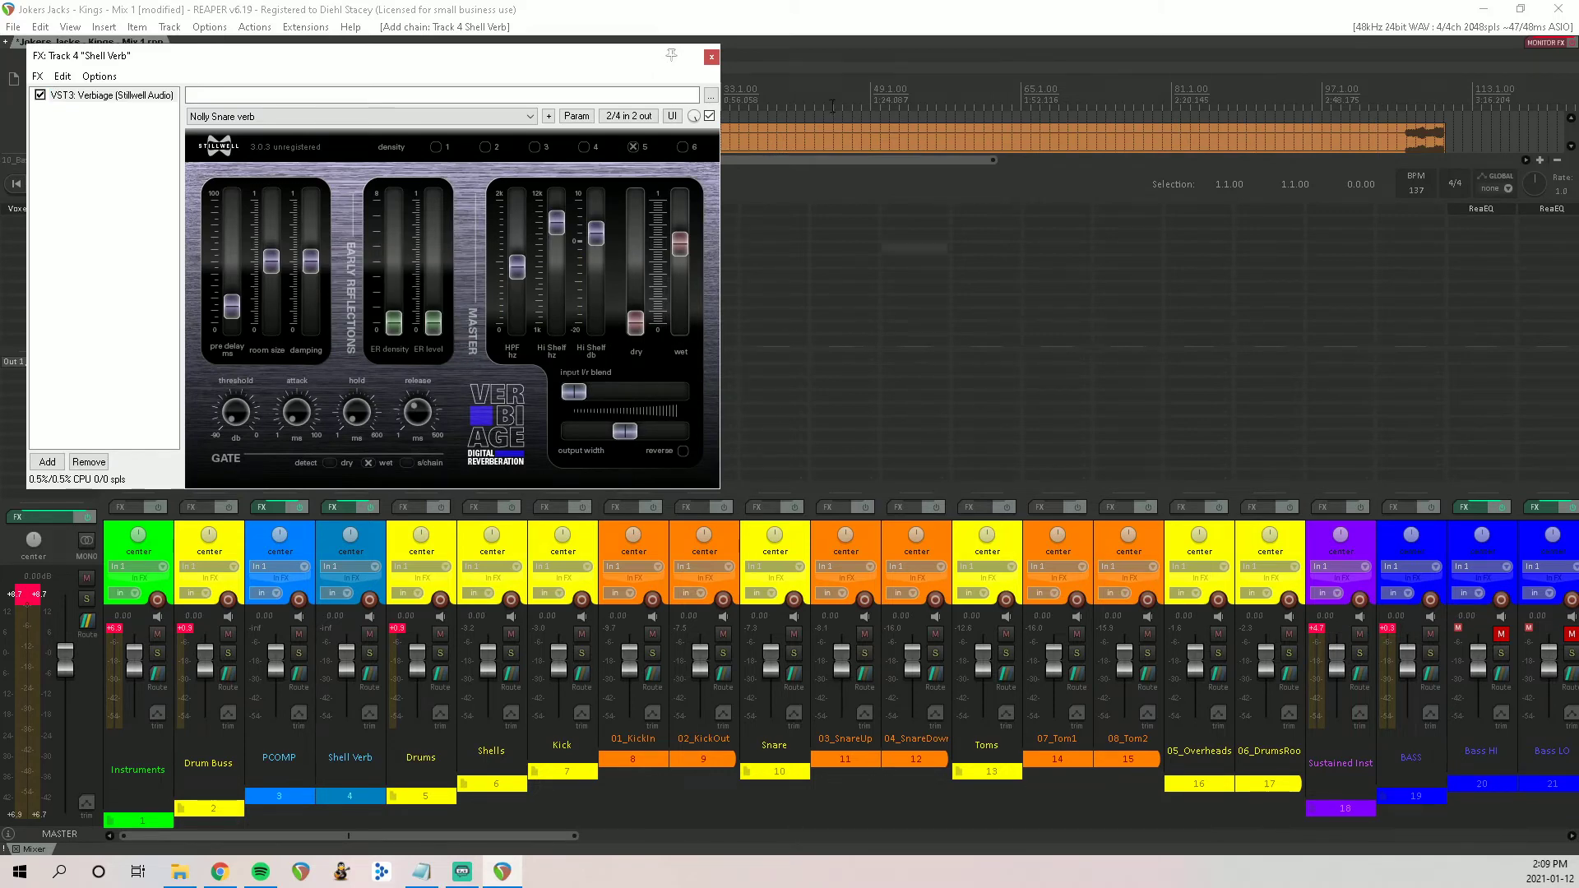
left_click(711, 57)
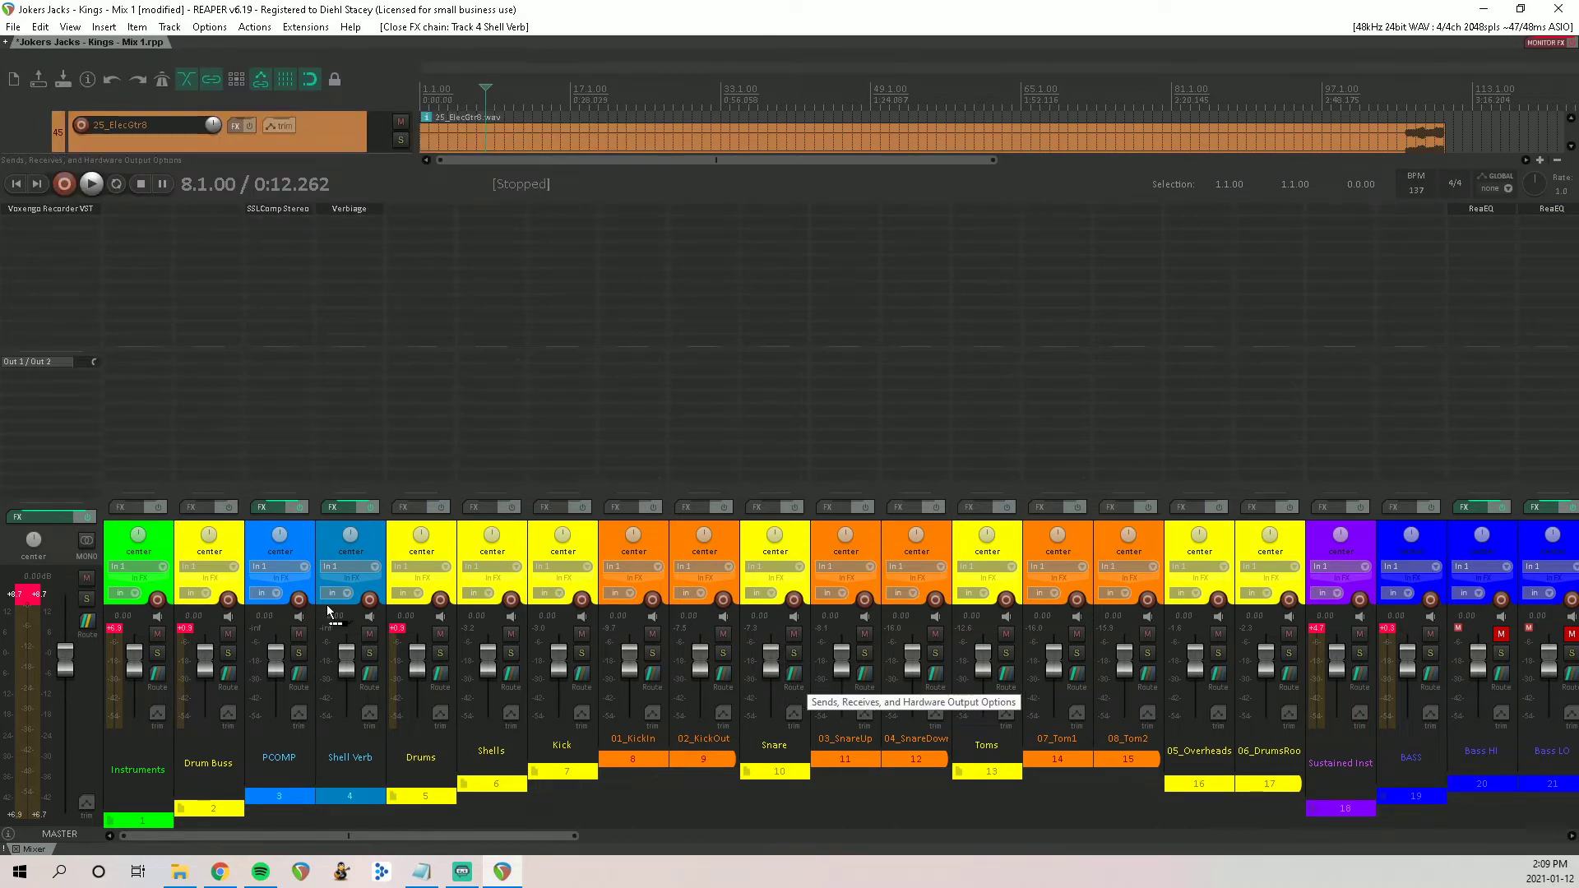
Step: Create a send from the Snare folder to Shell Verb and audition Snare soloed from 8.1.00
left_click_drag(357, 581, 359, 583)
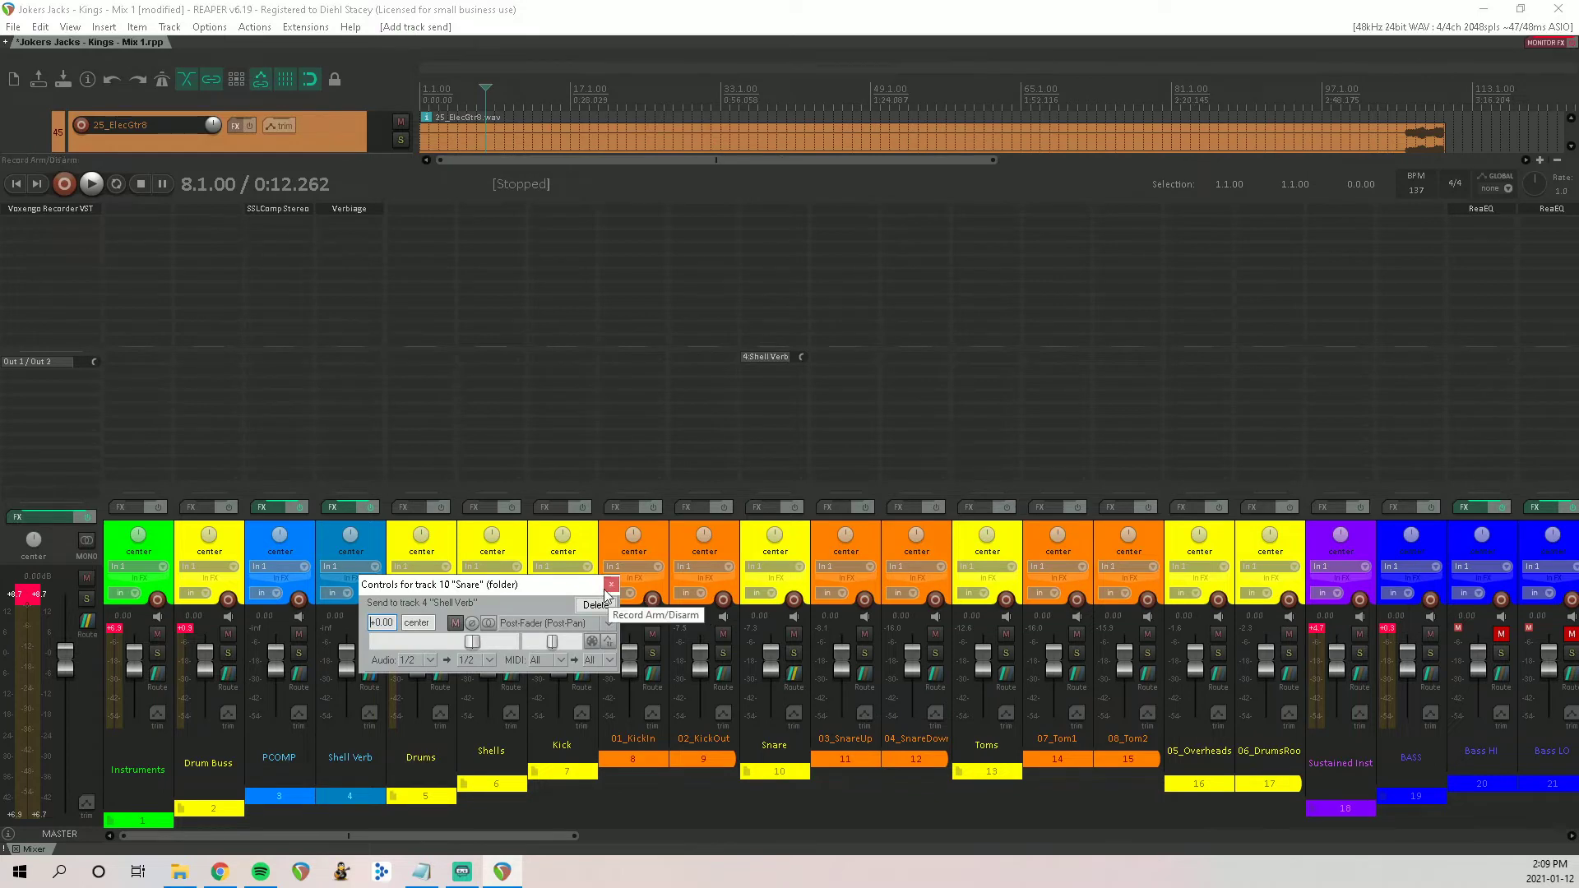
left_click(794, 652)
key("space")
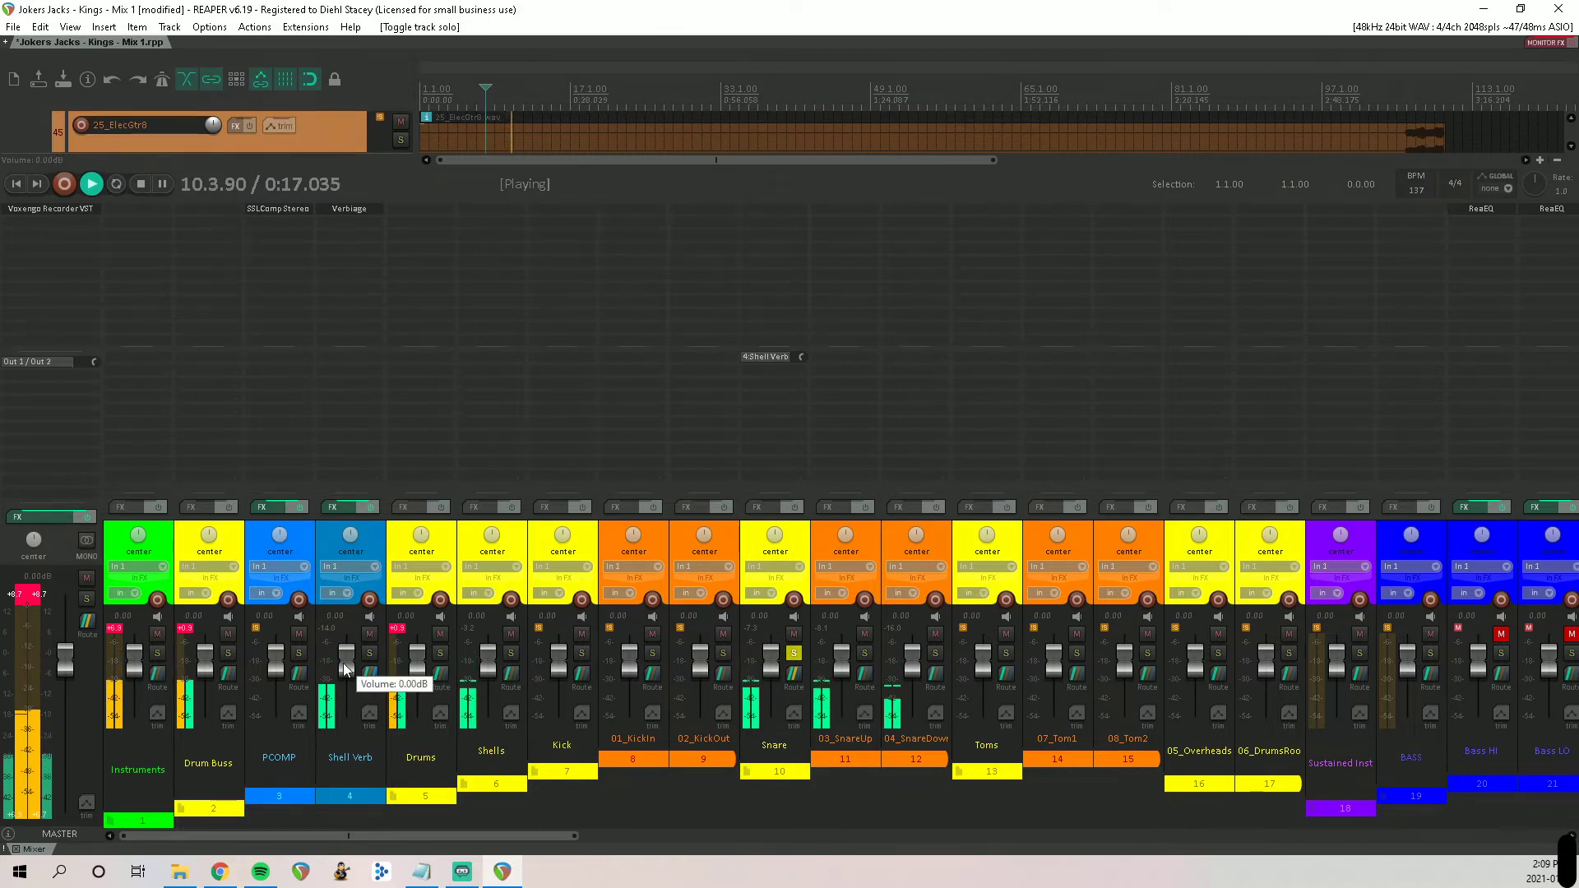
Step: Lower the Shell Verb volume to about -13.7 dB by ear, and remove the unsoloed Snare folder's send to it
mouse_move(346, 662)
left_mouse_down()
mouse_move(348, 717)
mouse_move(346, 693)
left_mouse_up()
left_click_drag(344, 688, 348, 687)
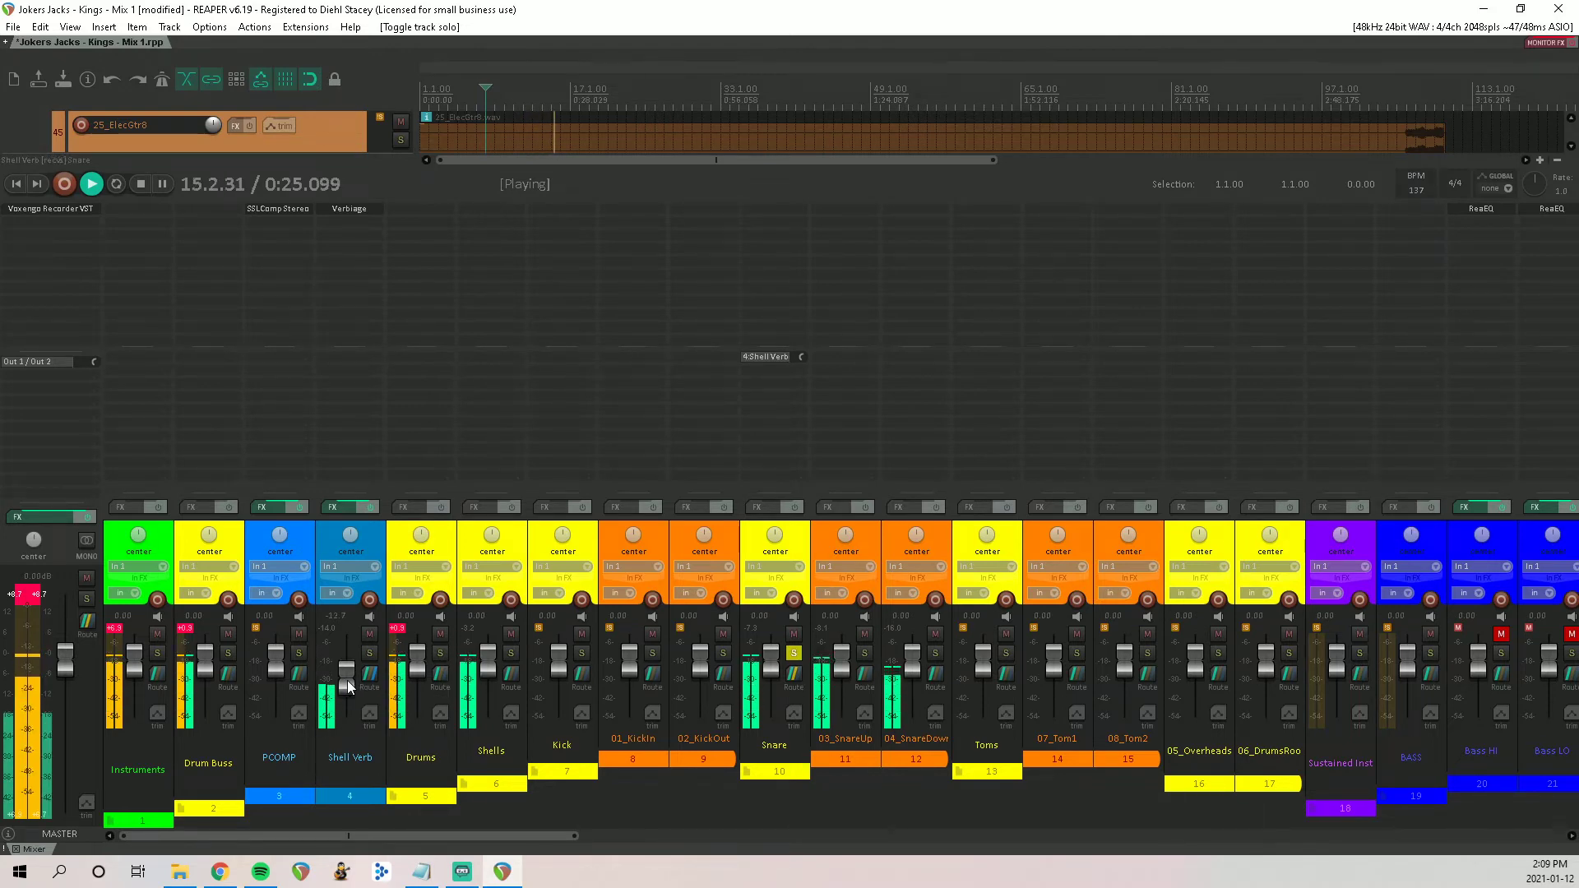
key("space")
left_click(795, 654)
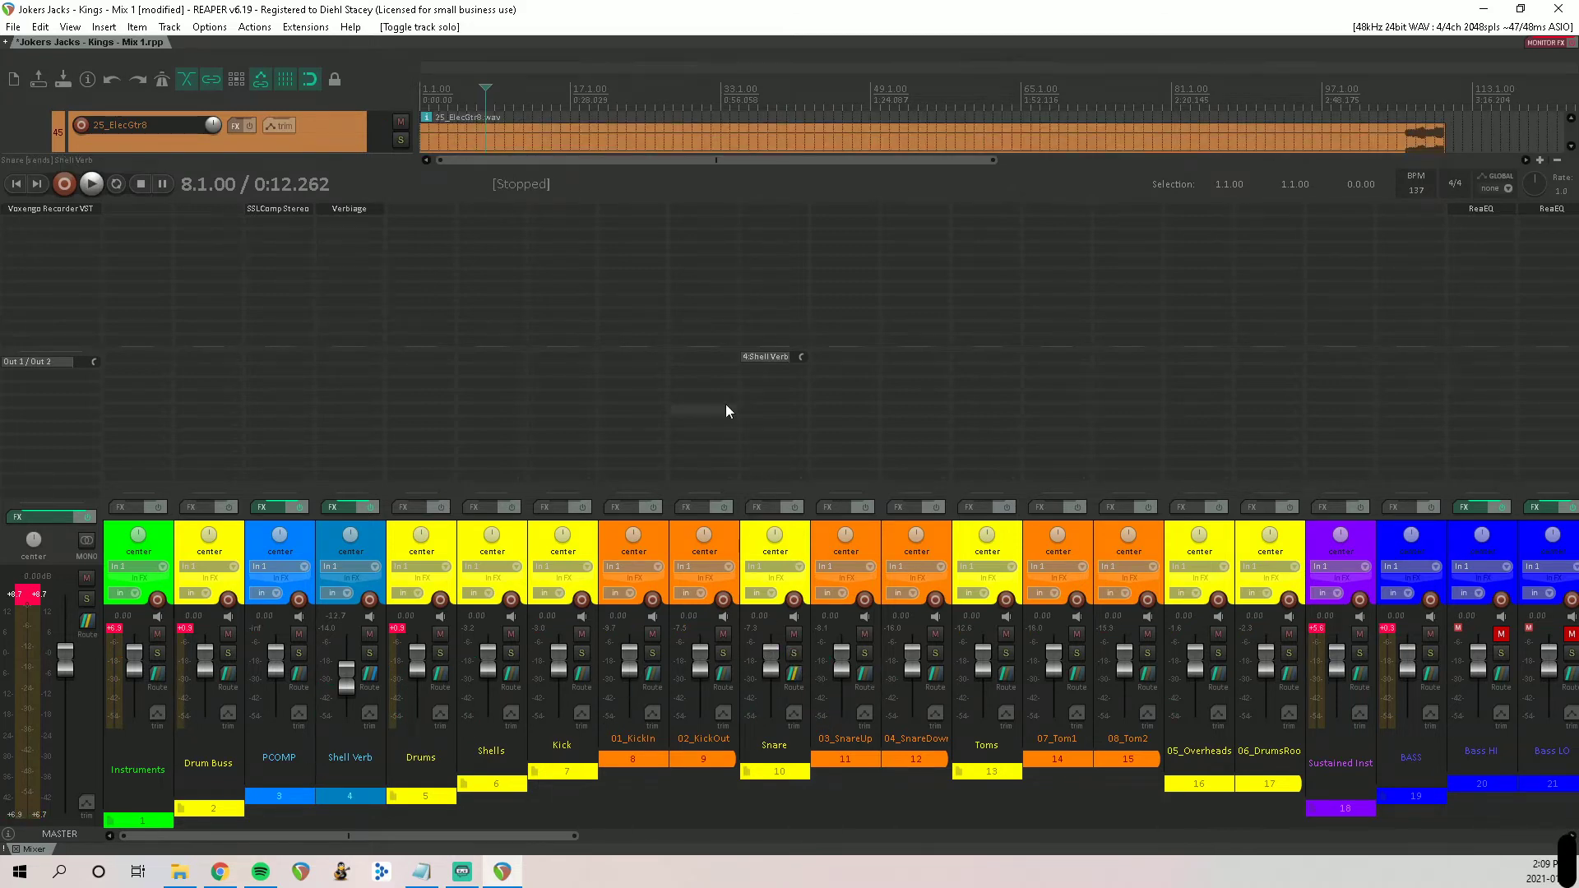
left_click(757, 356, "alt")
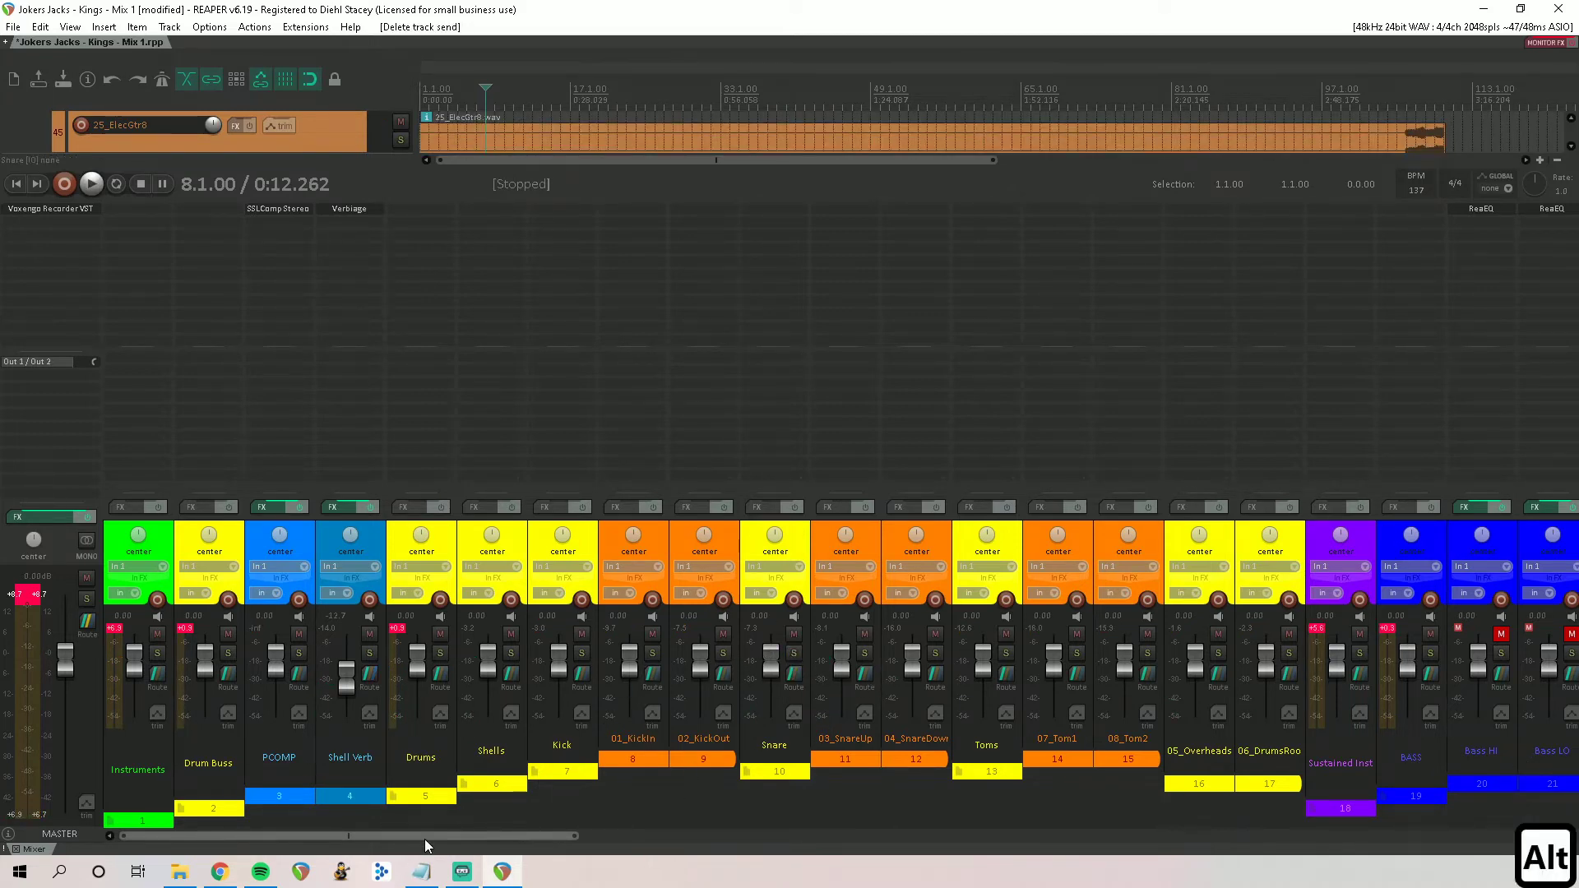
Step: Add the Waves VST3 H-Delay Stereo plug-in to the Delay 1/4 track
left_click_drag(420, 838, 1403, 832)
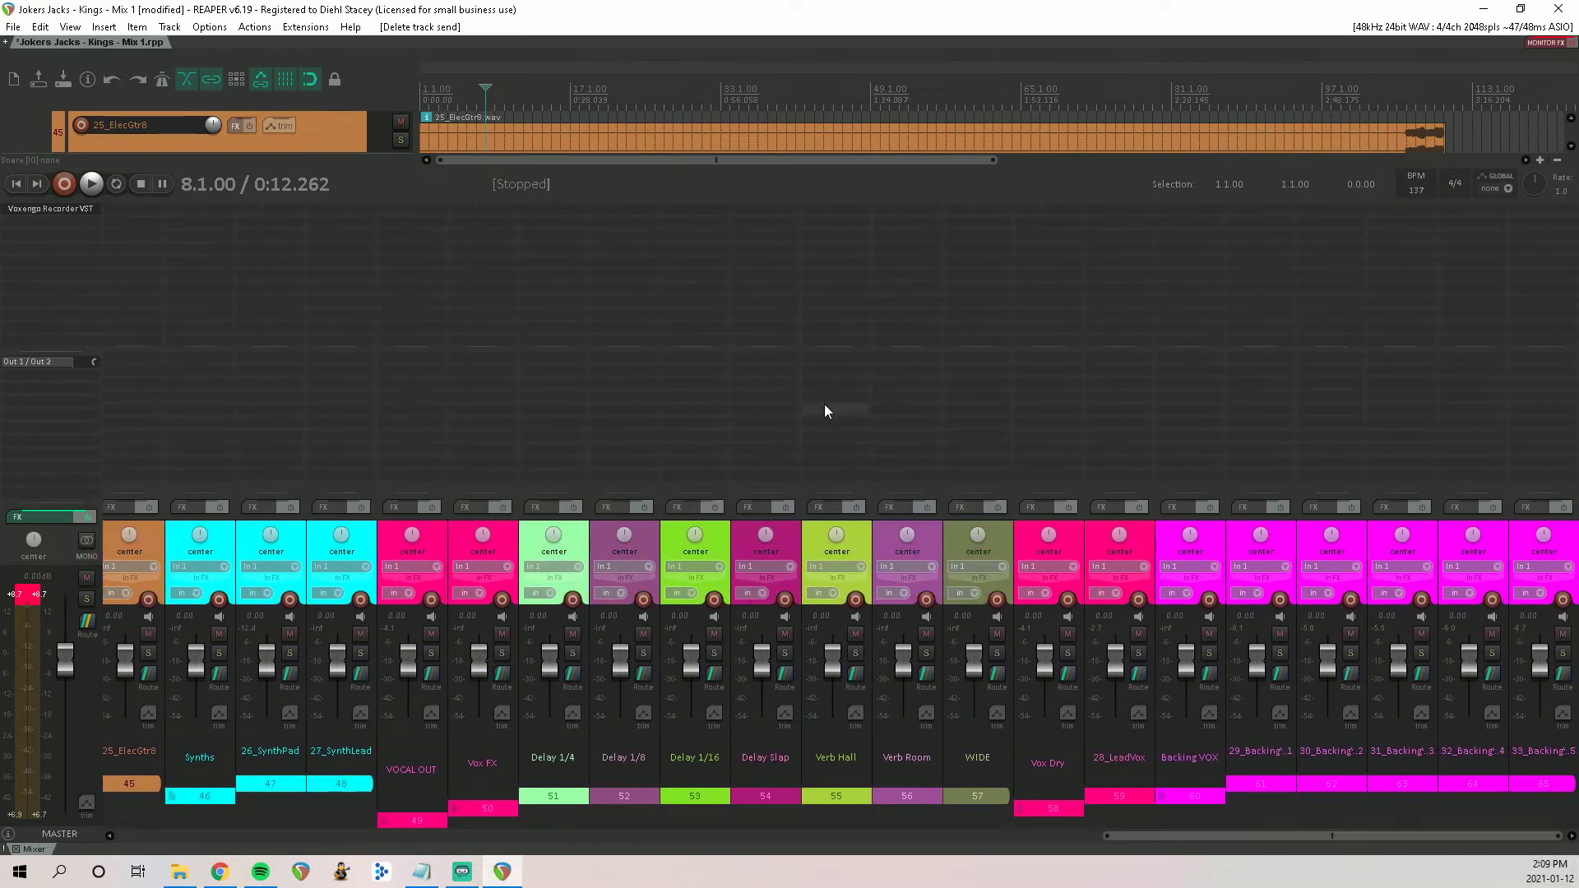
double_click(556, 218)
type("del")
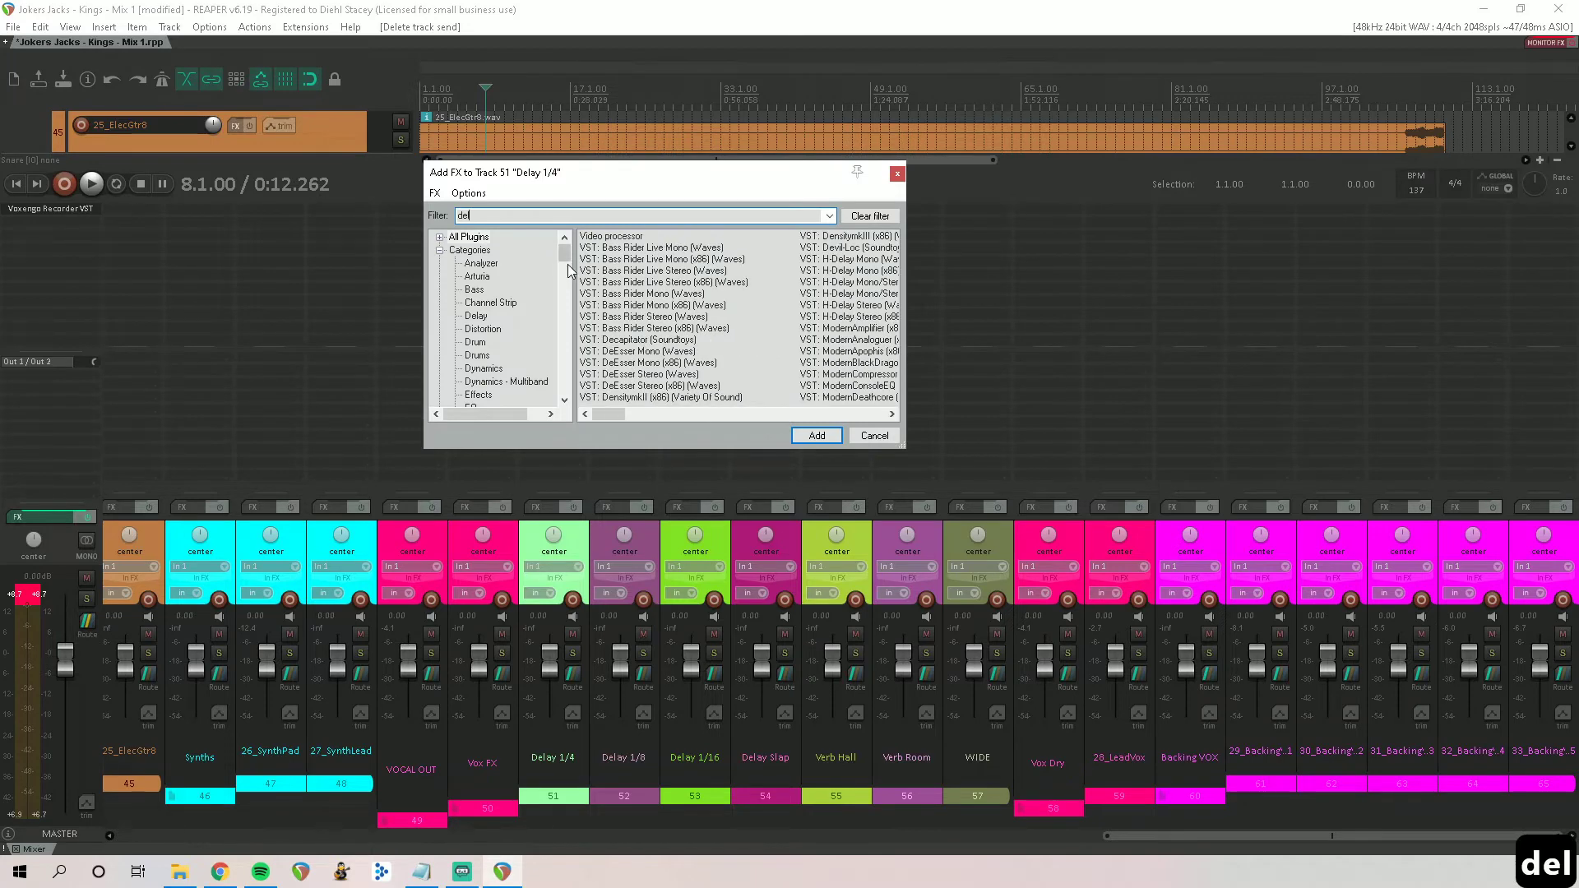
type("ay")
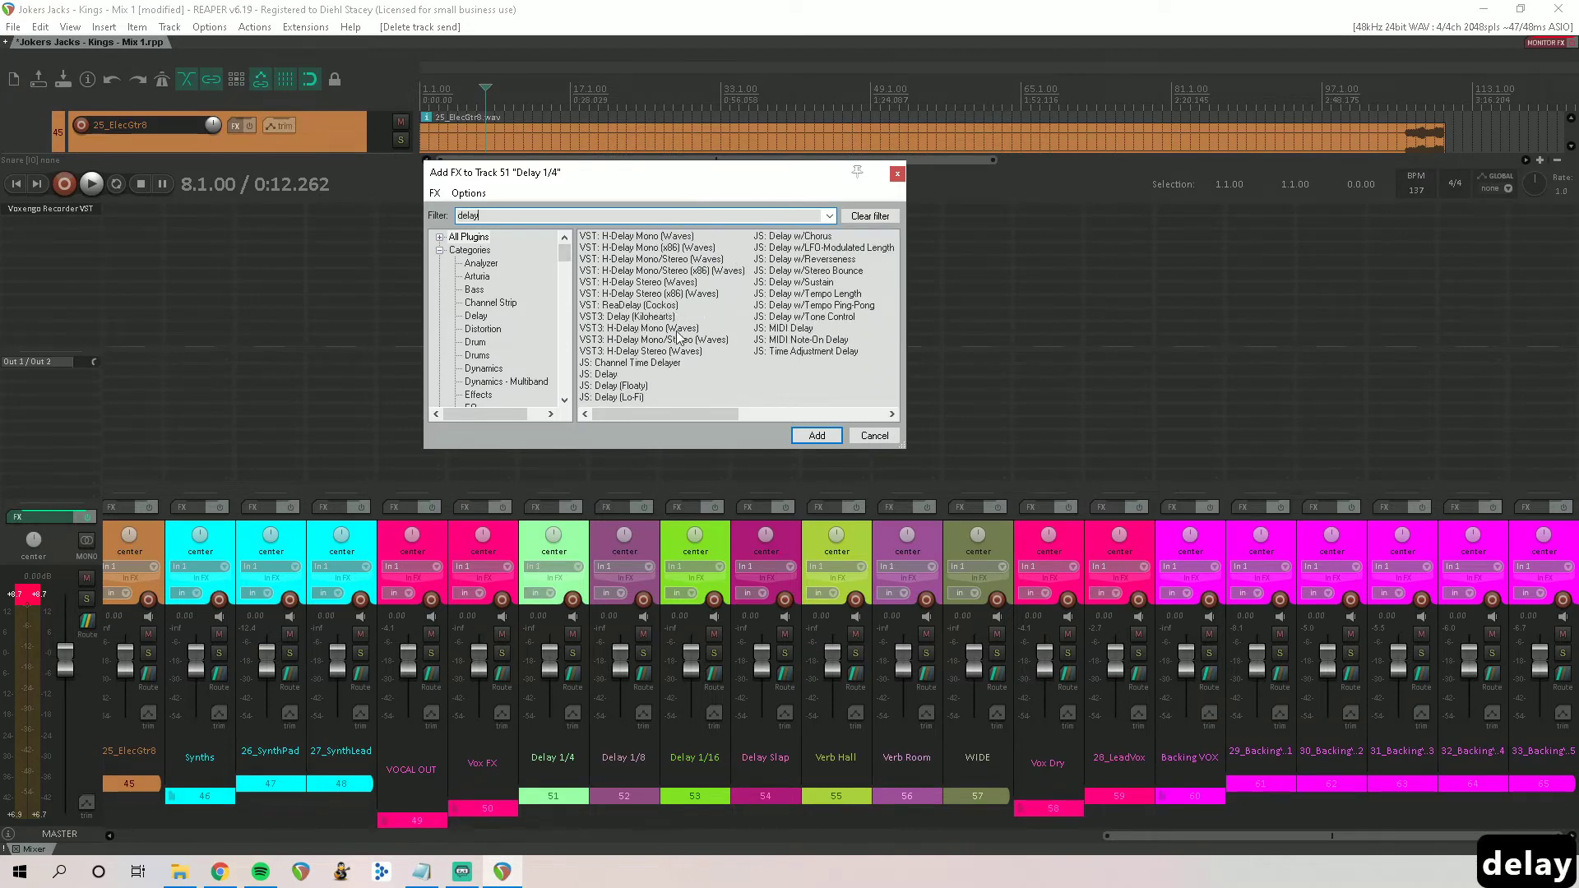
left_click(668, 351)
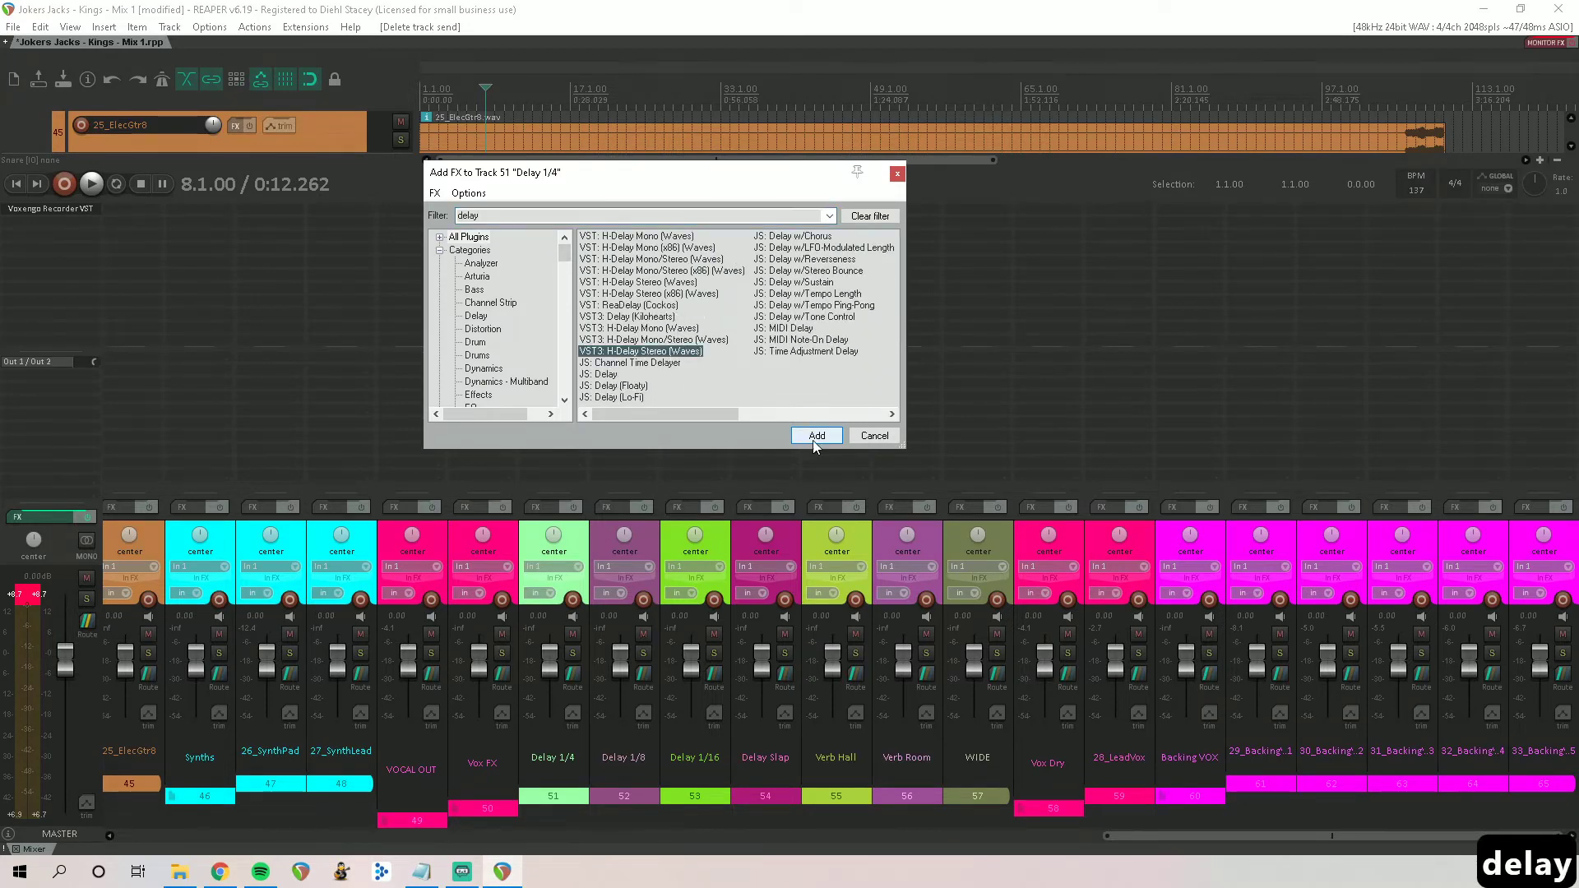
left_click(817, 437)
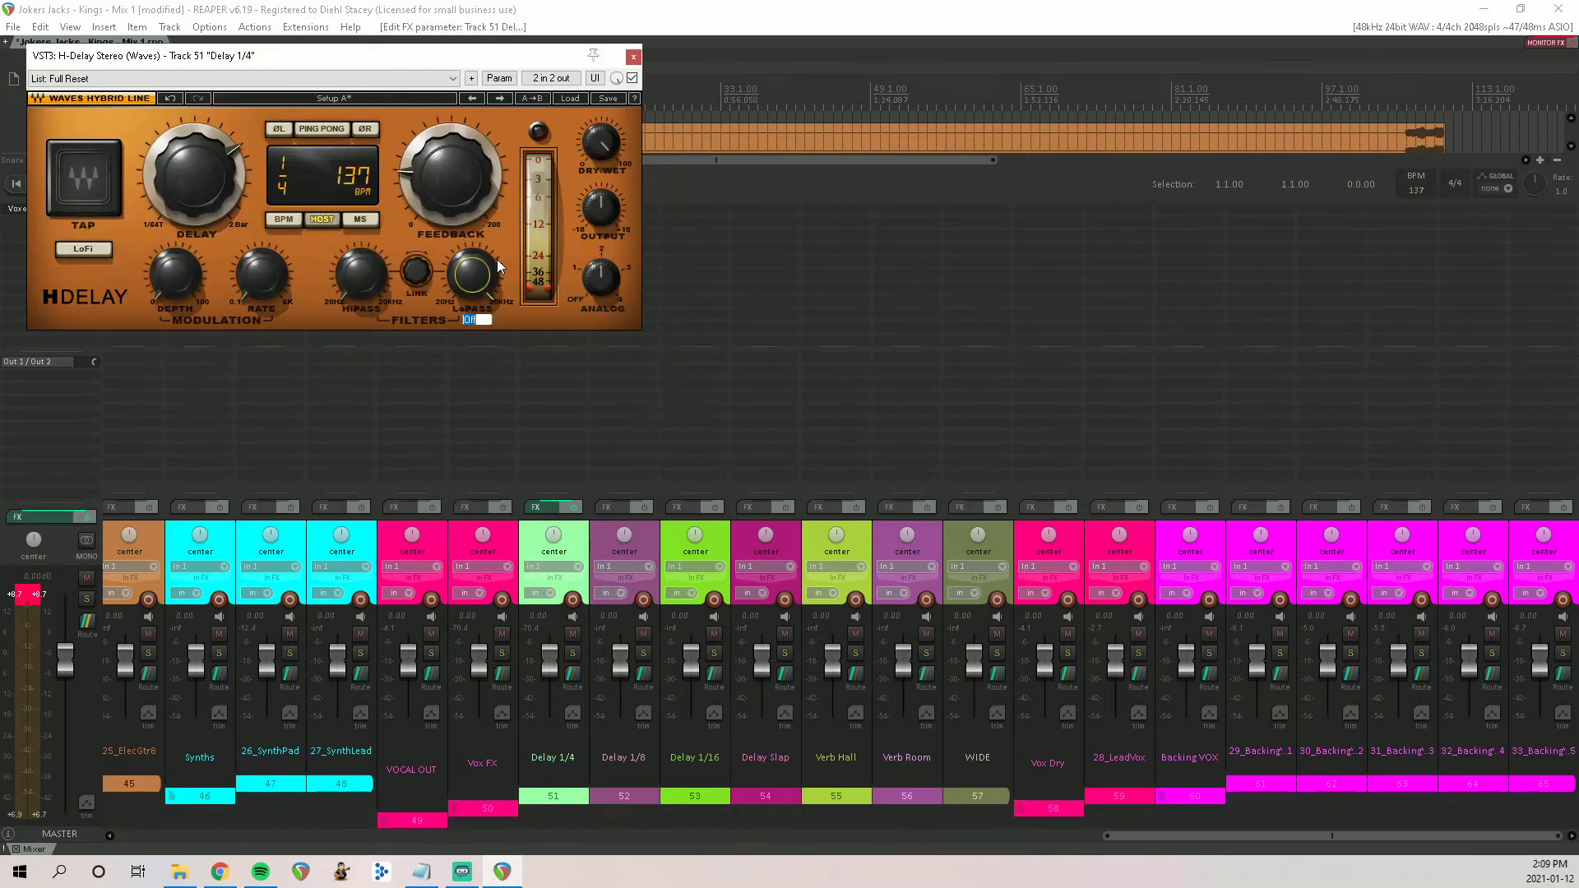
Step: On the Delay 1/4 H-Delay, set the low-pass to 5000 Hz and high-pass to 500 Hz, with Analog off and Ping Pong on
type("5")
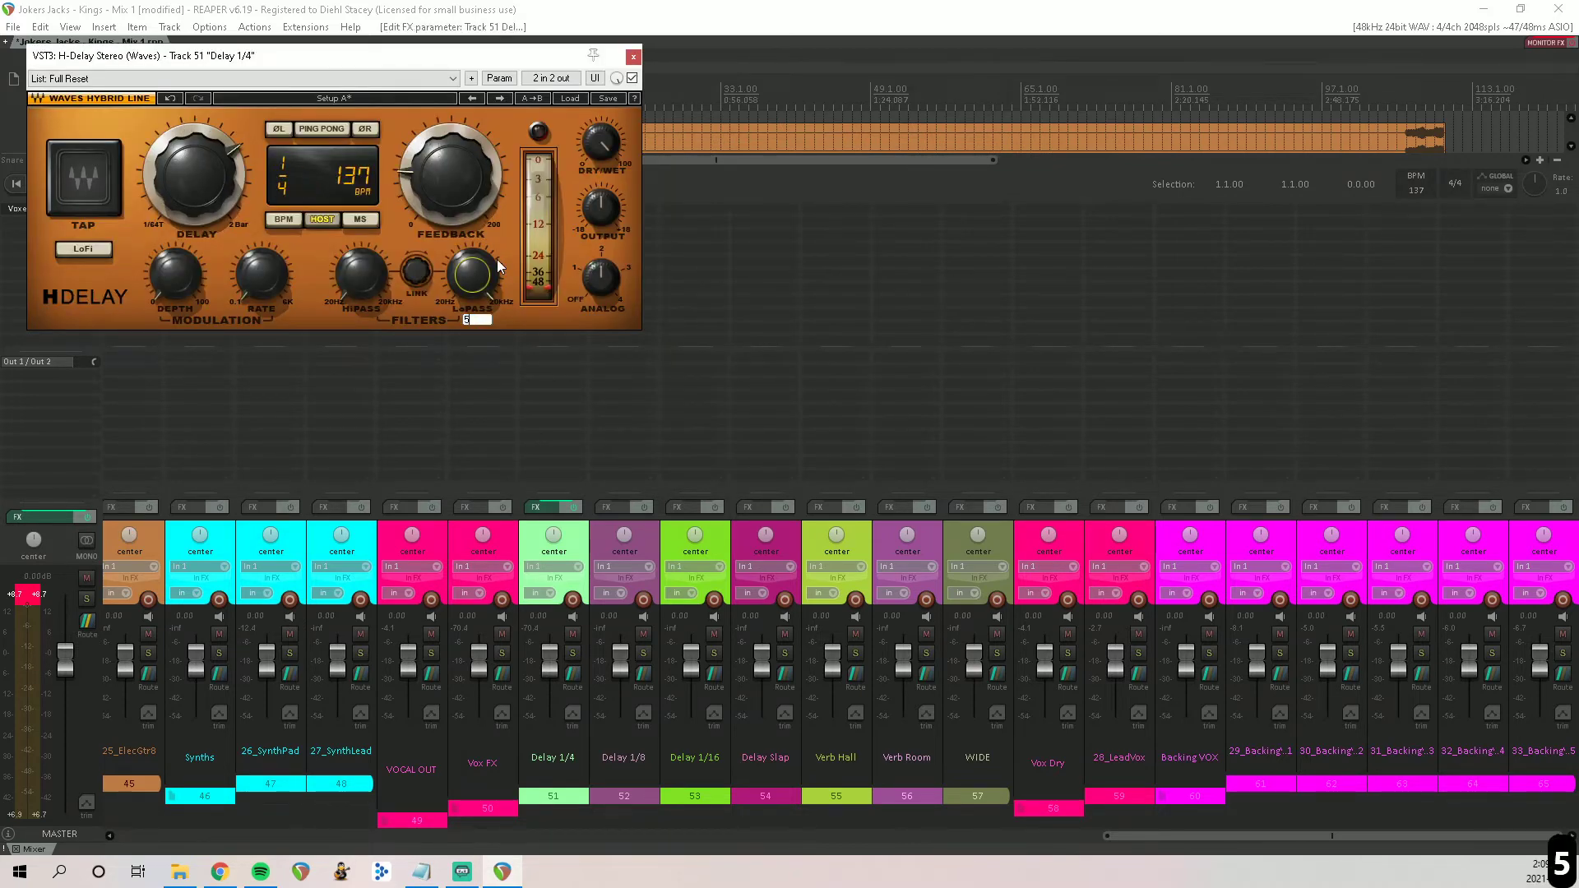
type("000")
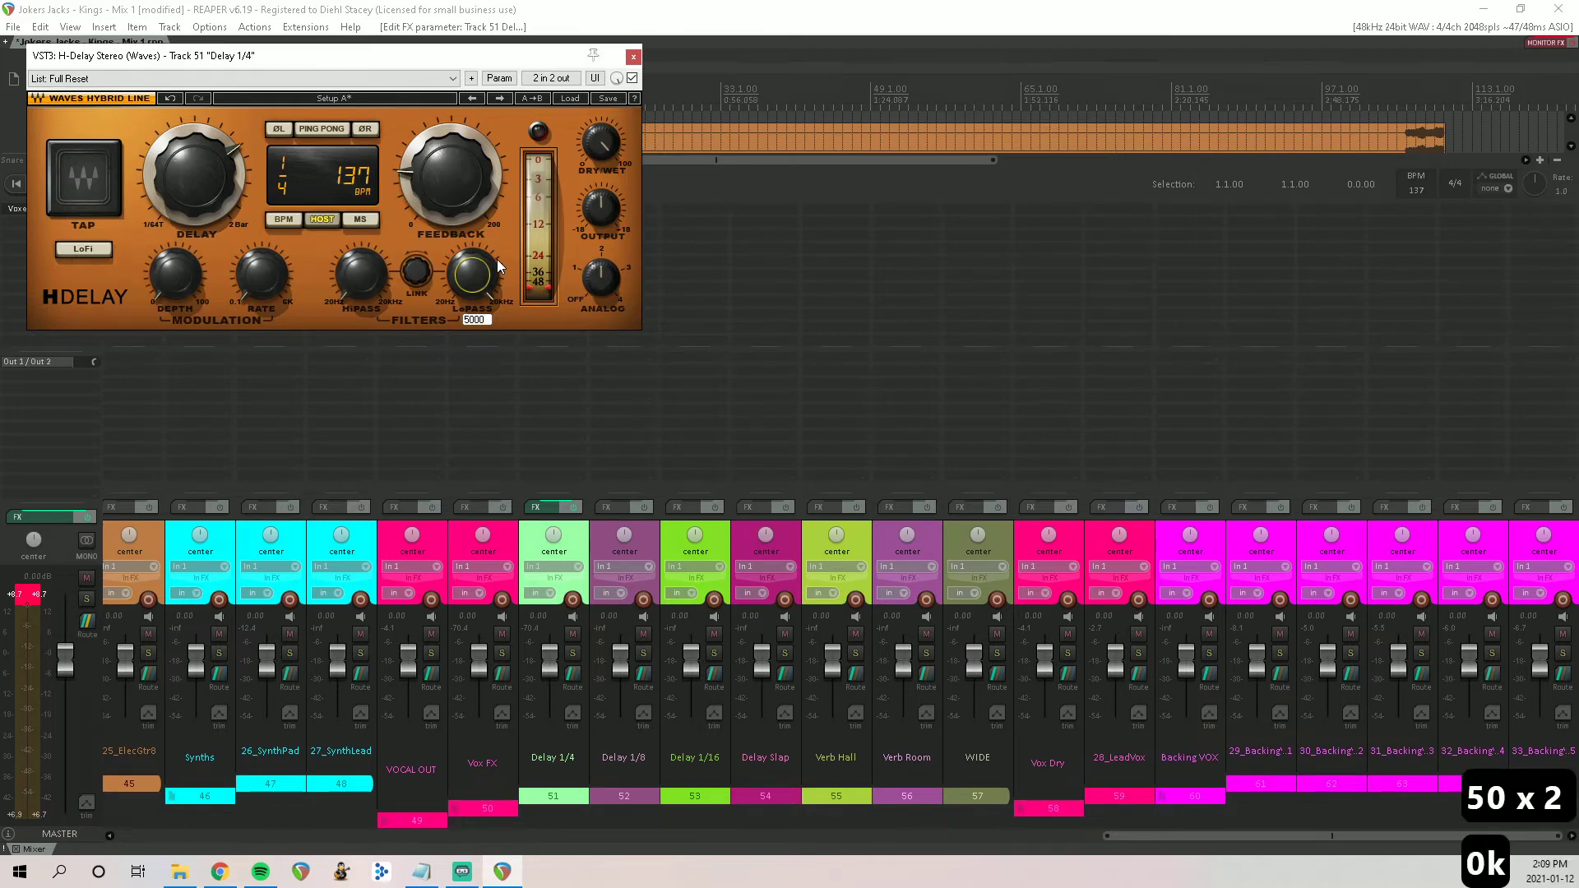
key("Return")
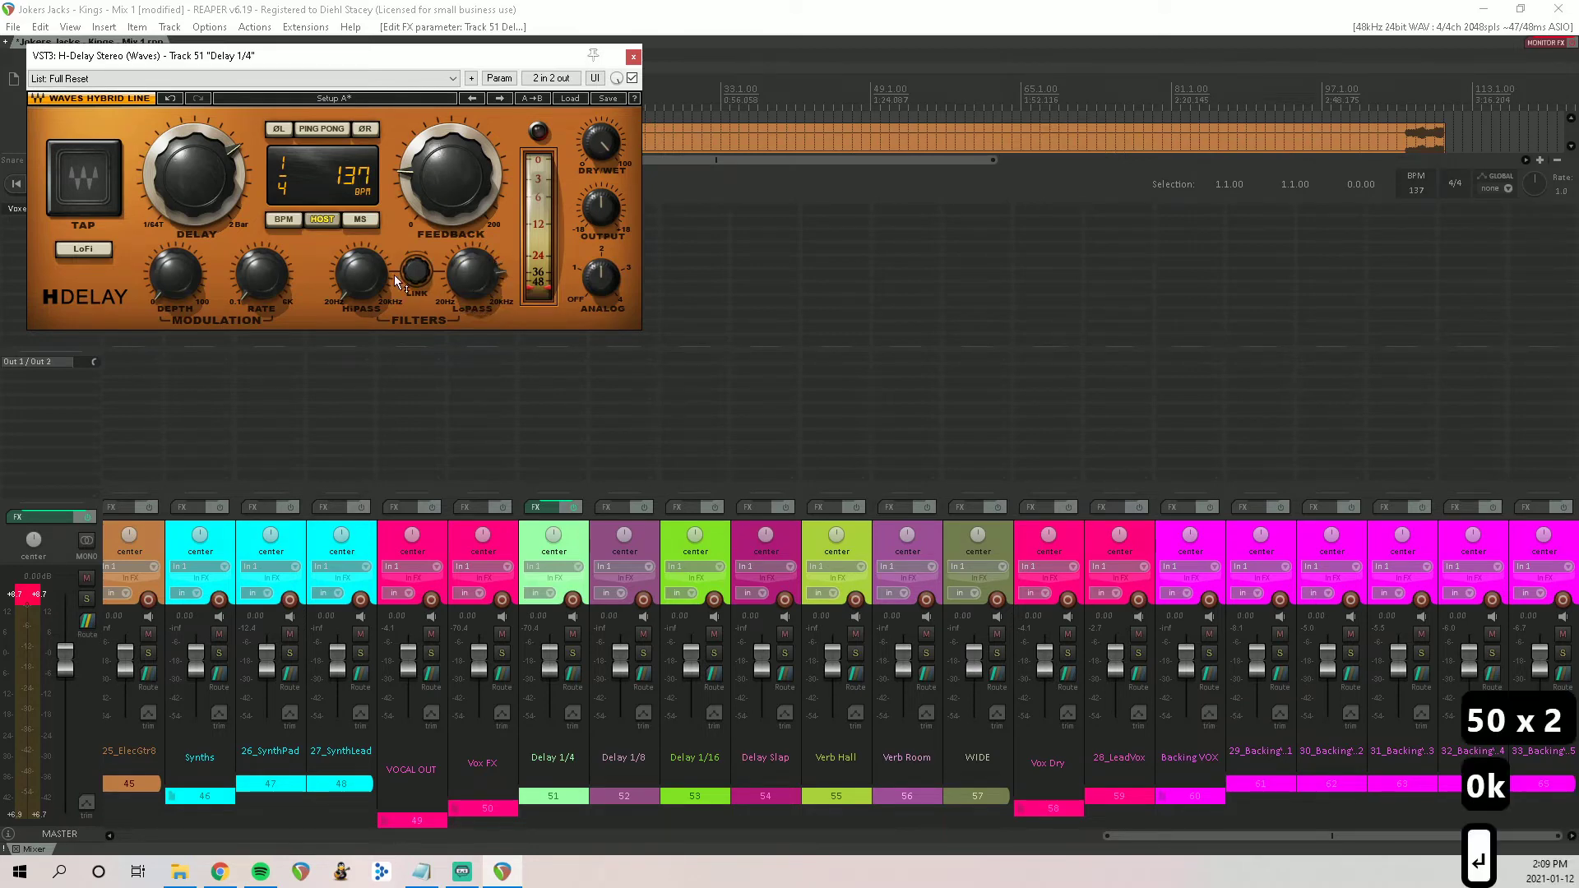
left_click(359, 319)
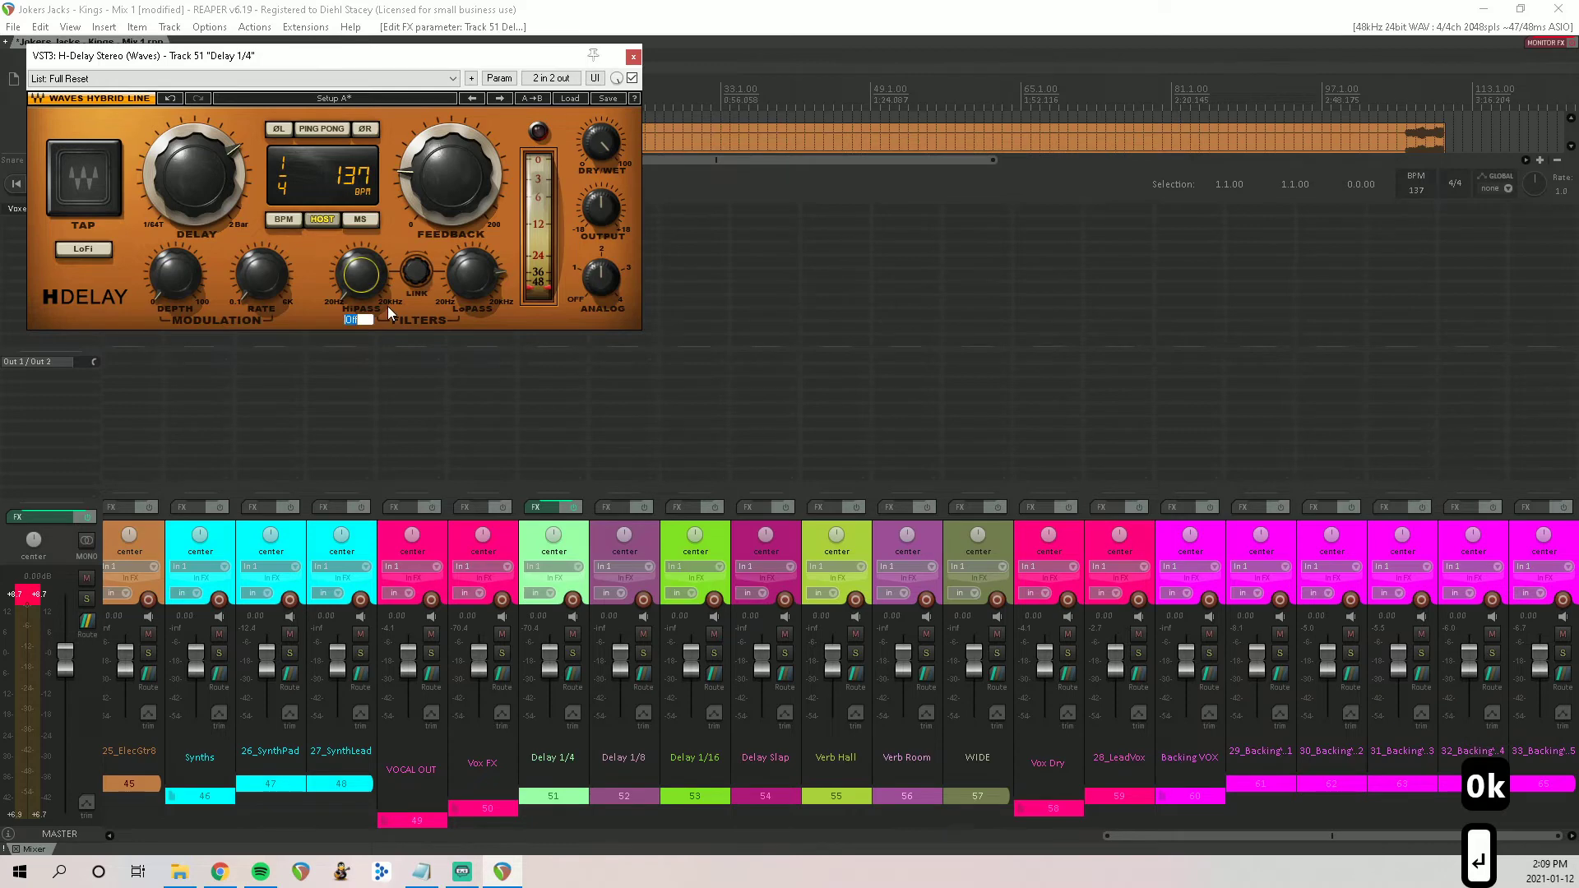
type("500")
key("Return")
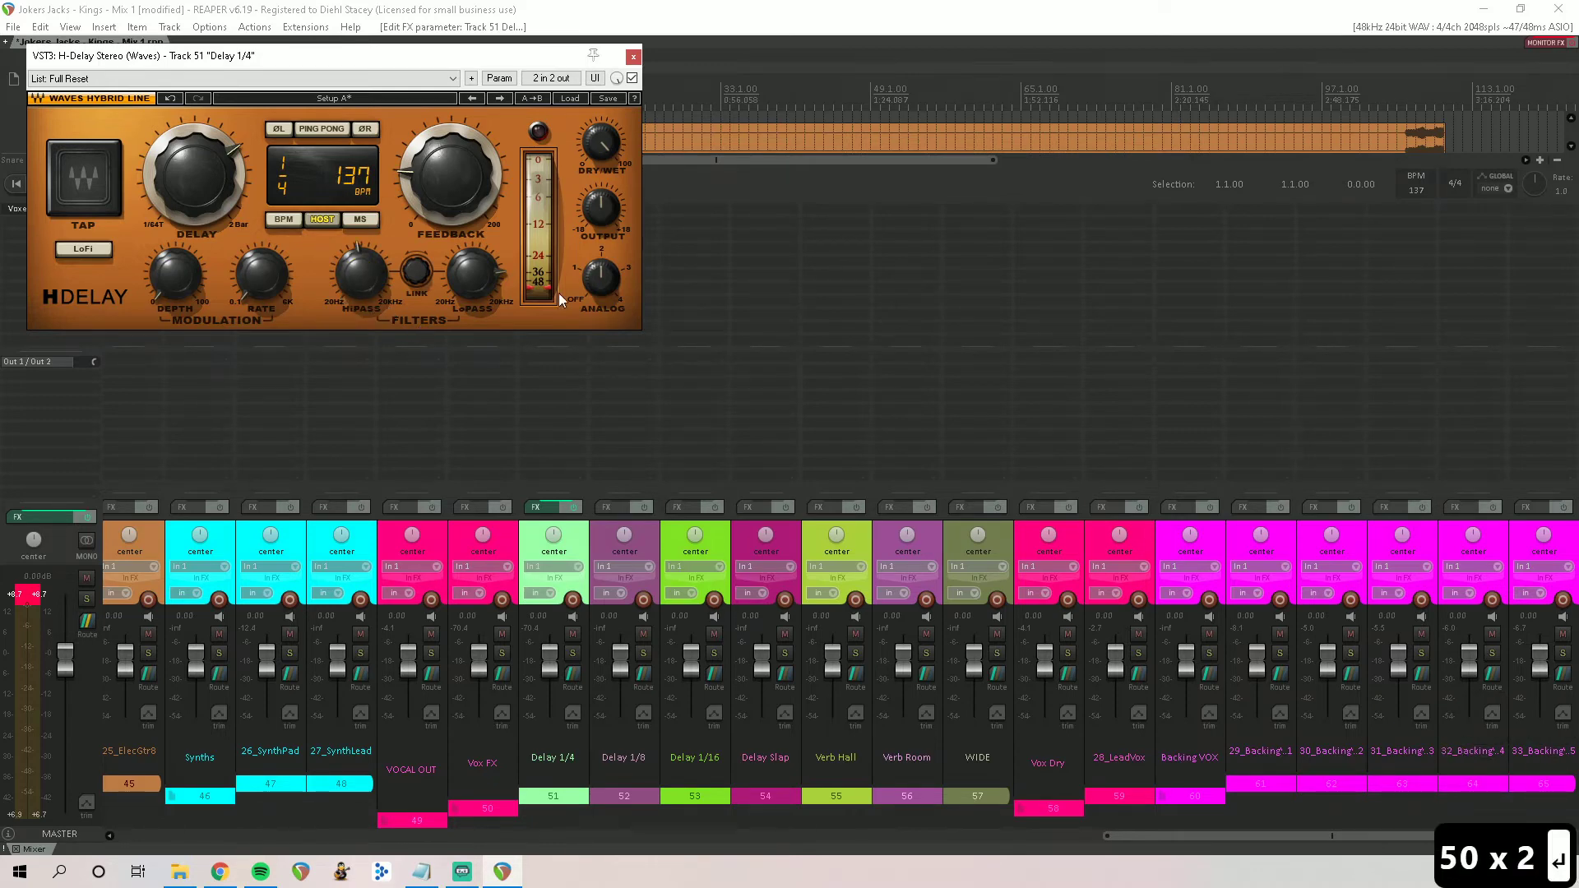
left_click_drag(595, 277, 593, 301)
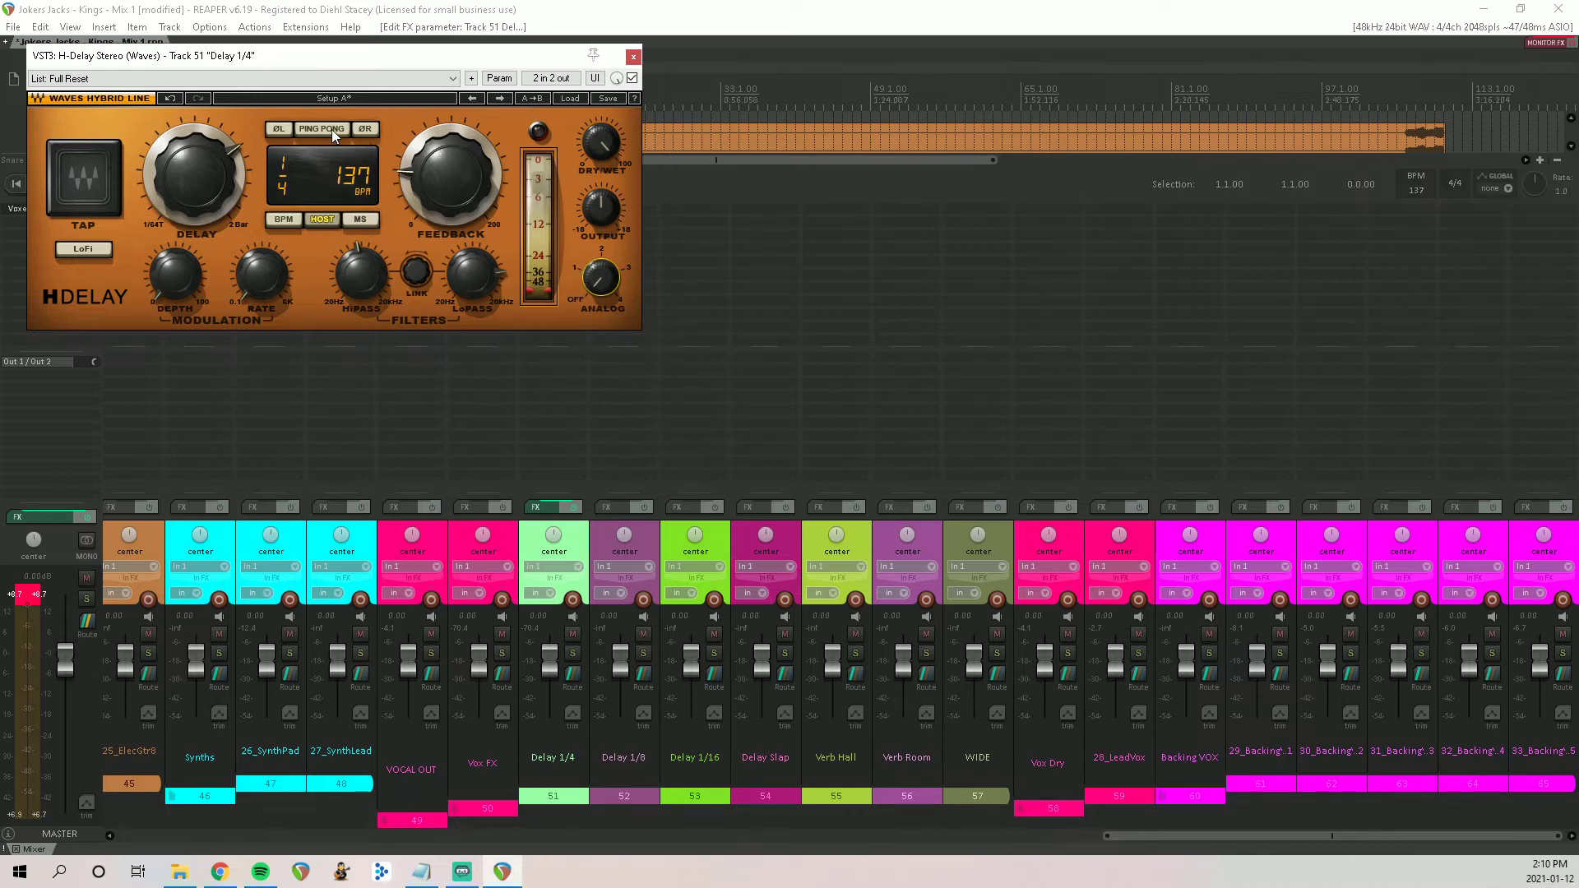
left_click(633, 56)
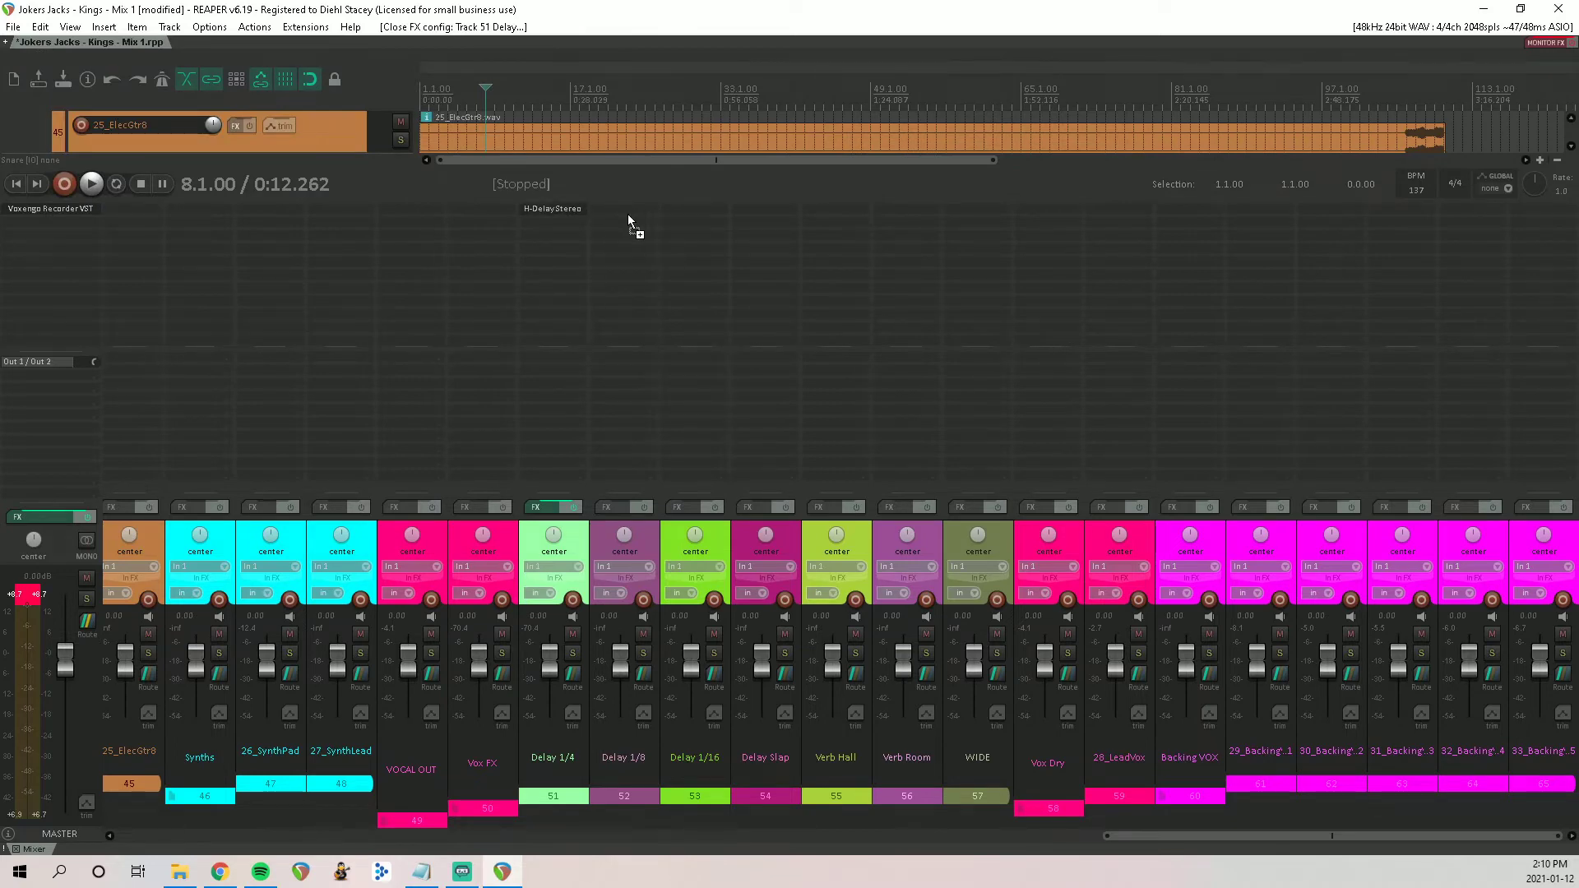
Step: Copy the H-Delay from Delay 1/4 to the Delay 1/8 track and set its delay time to 1/8
left_click_drag(628, 214, 619, 206)
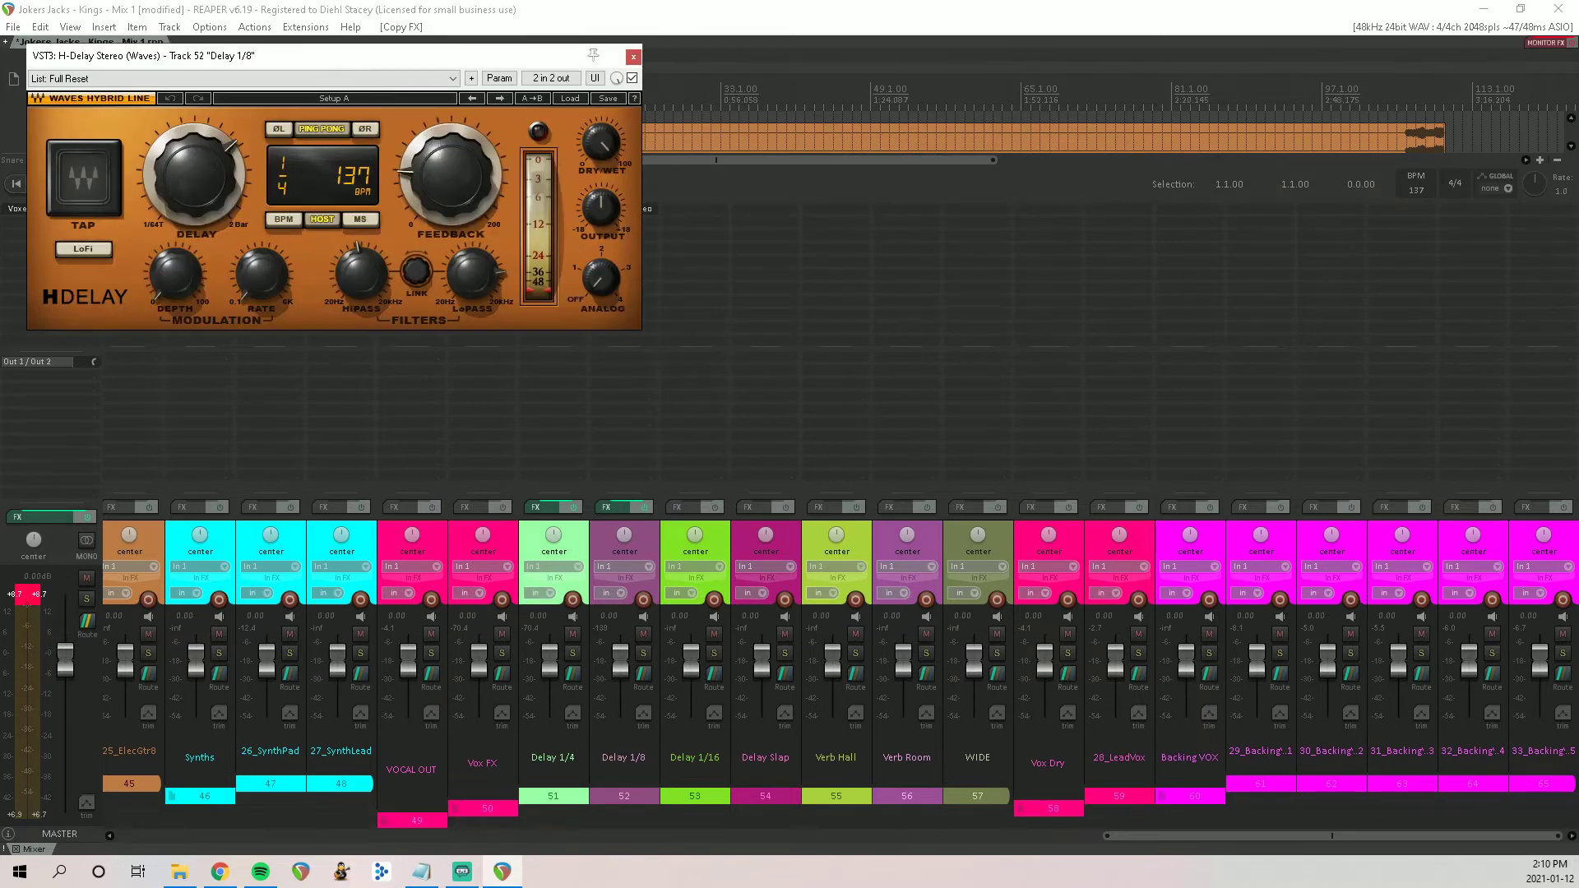
left_click_drag(195, 169, 195, 182)
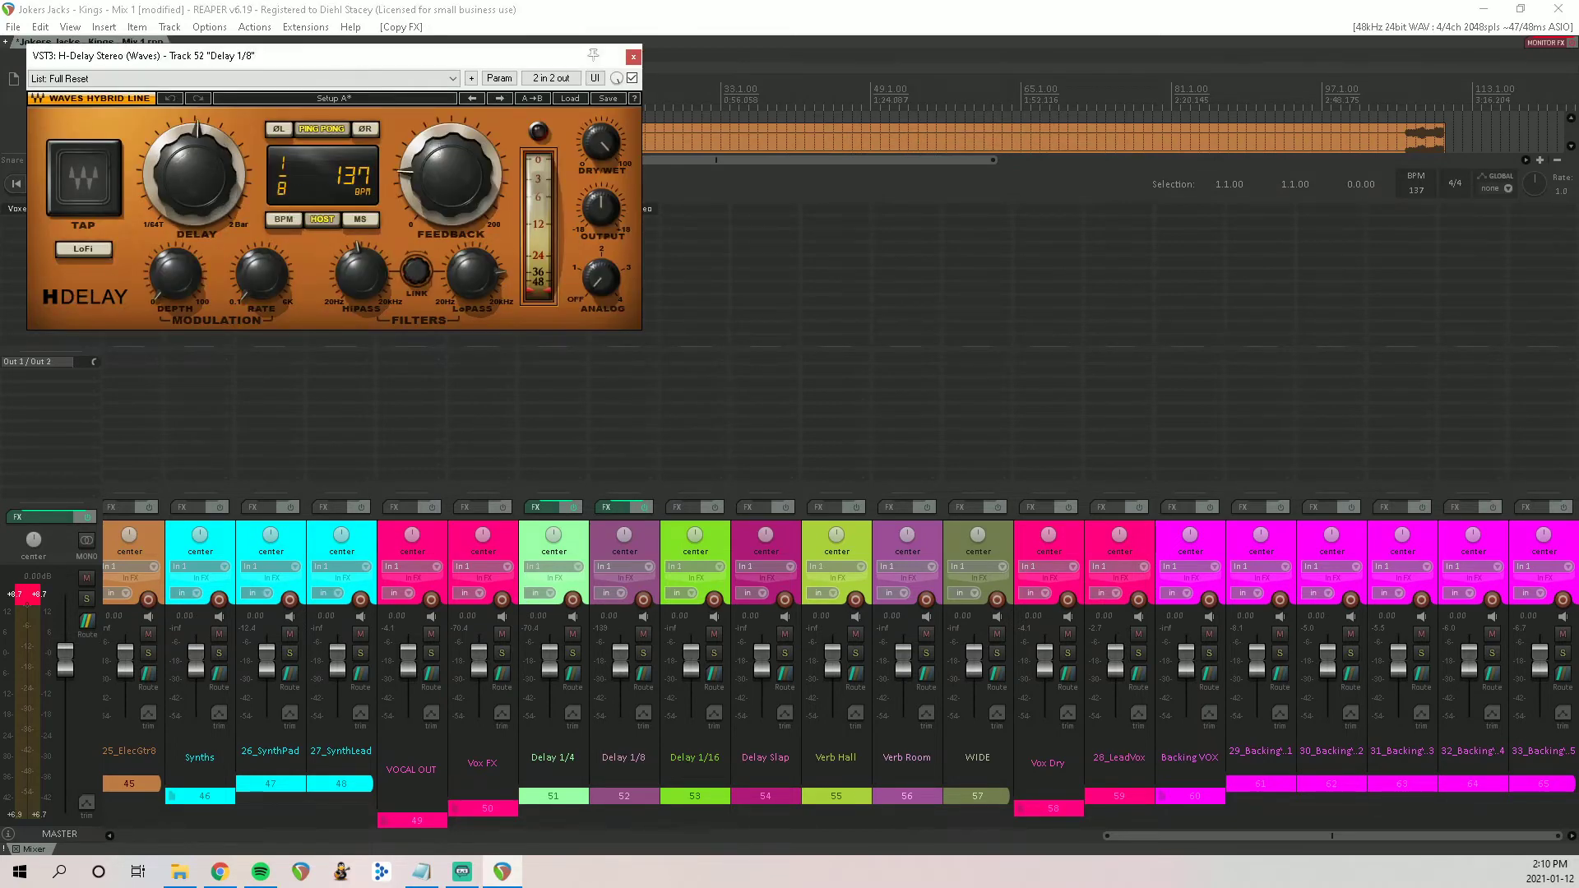
left_click(634, 58)
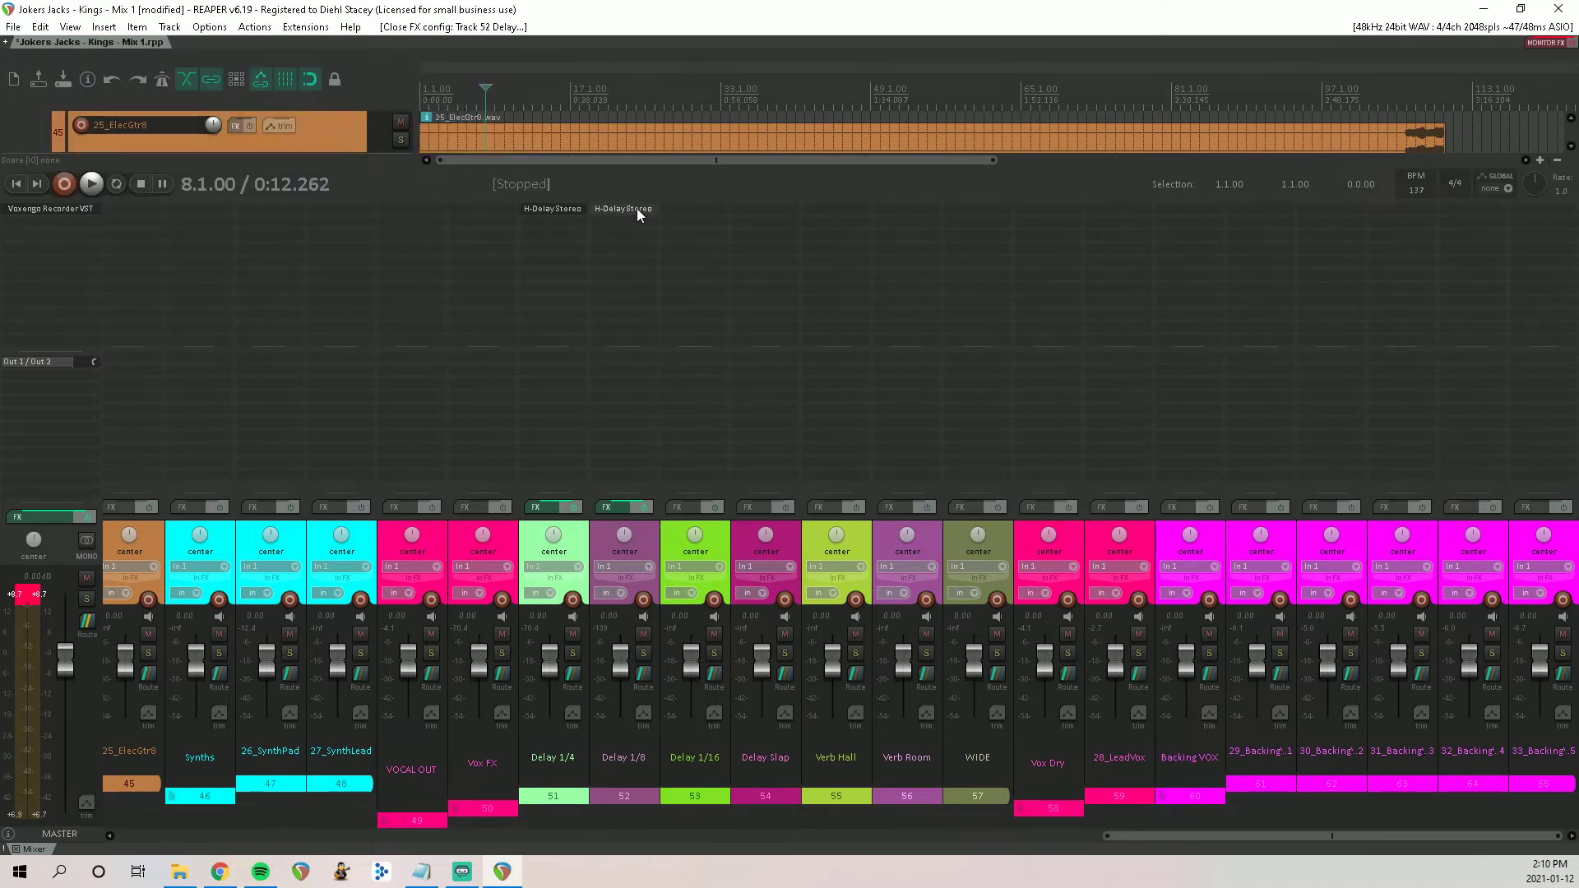
Step: Copy the H-Delay from Delay 1/8 to the Delay 1/16 track and set its delay time to 1/16
left_click_drag(637, 209, 707, 209)
double_click(707, 210)
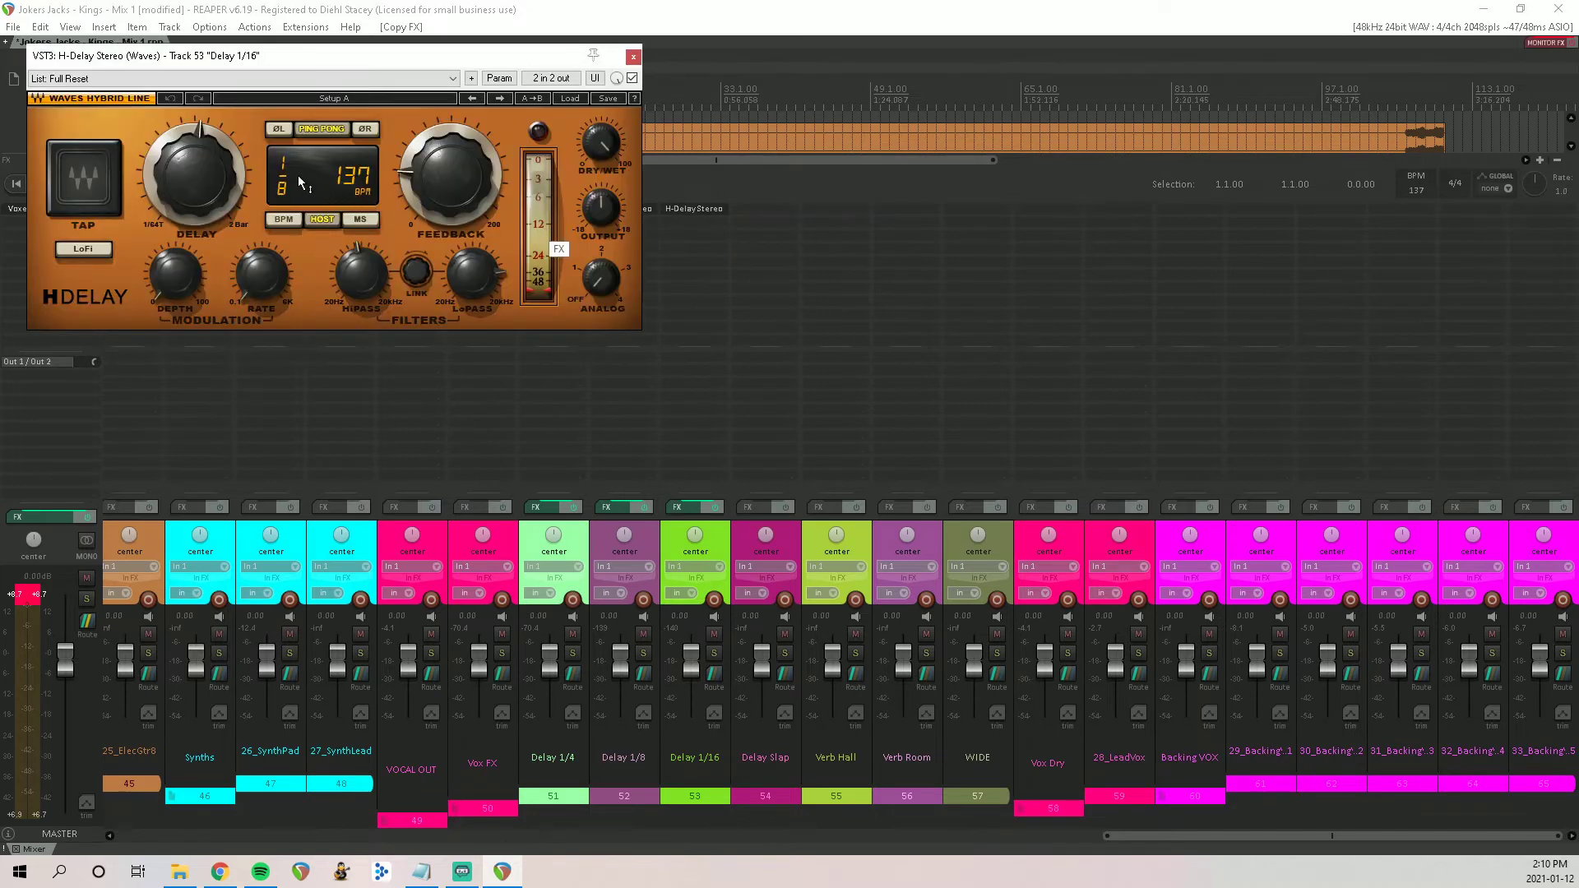
left_click_drag(298, 175, 297, 201)
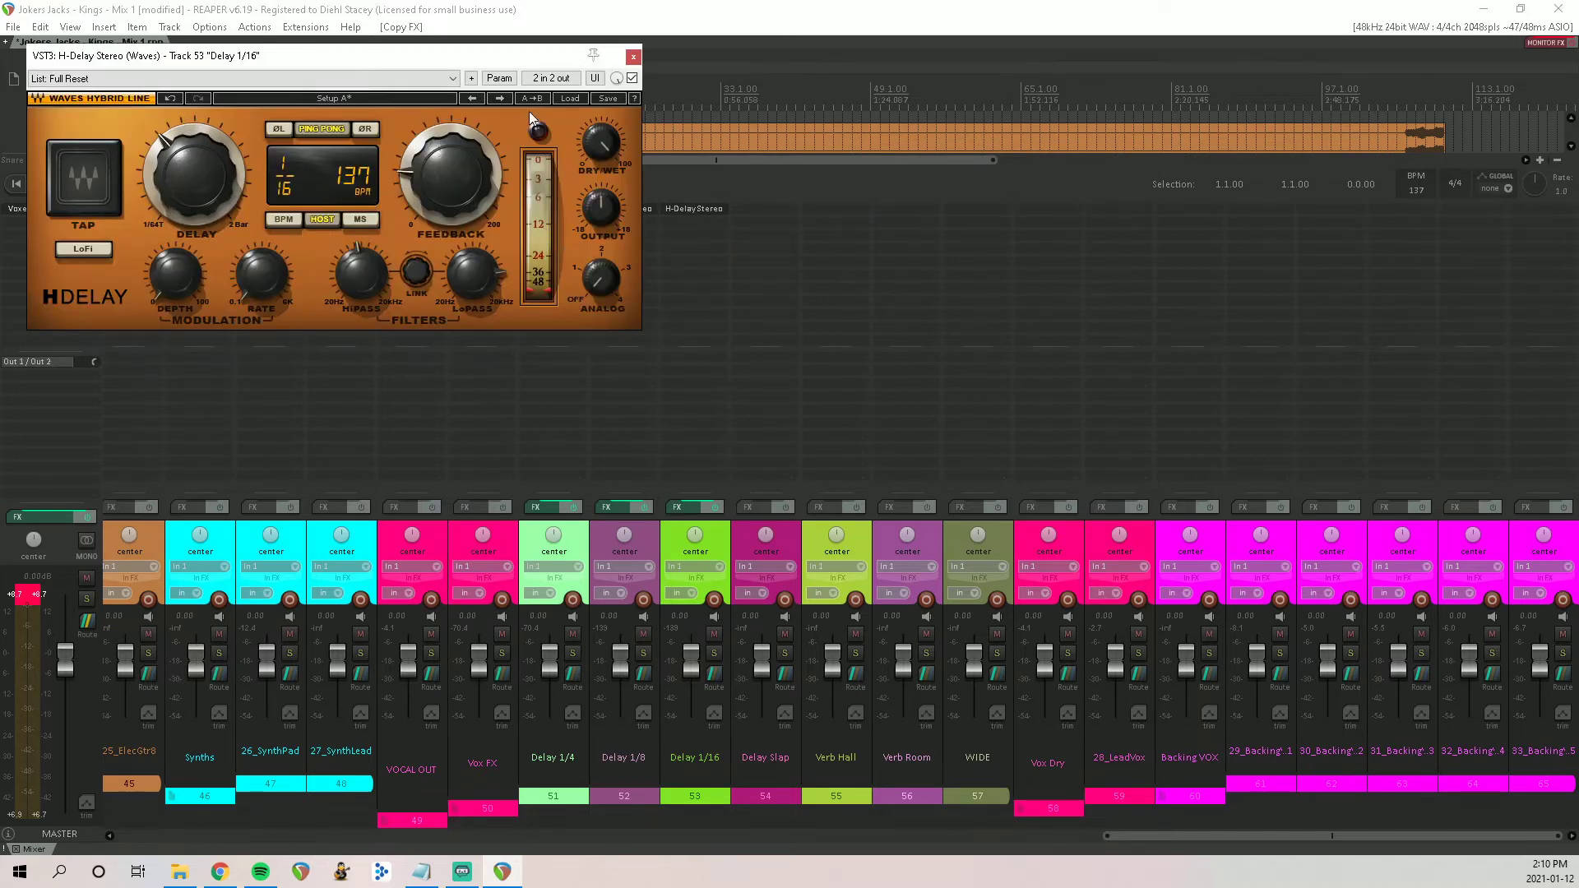
left_click(633, 57)
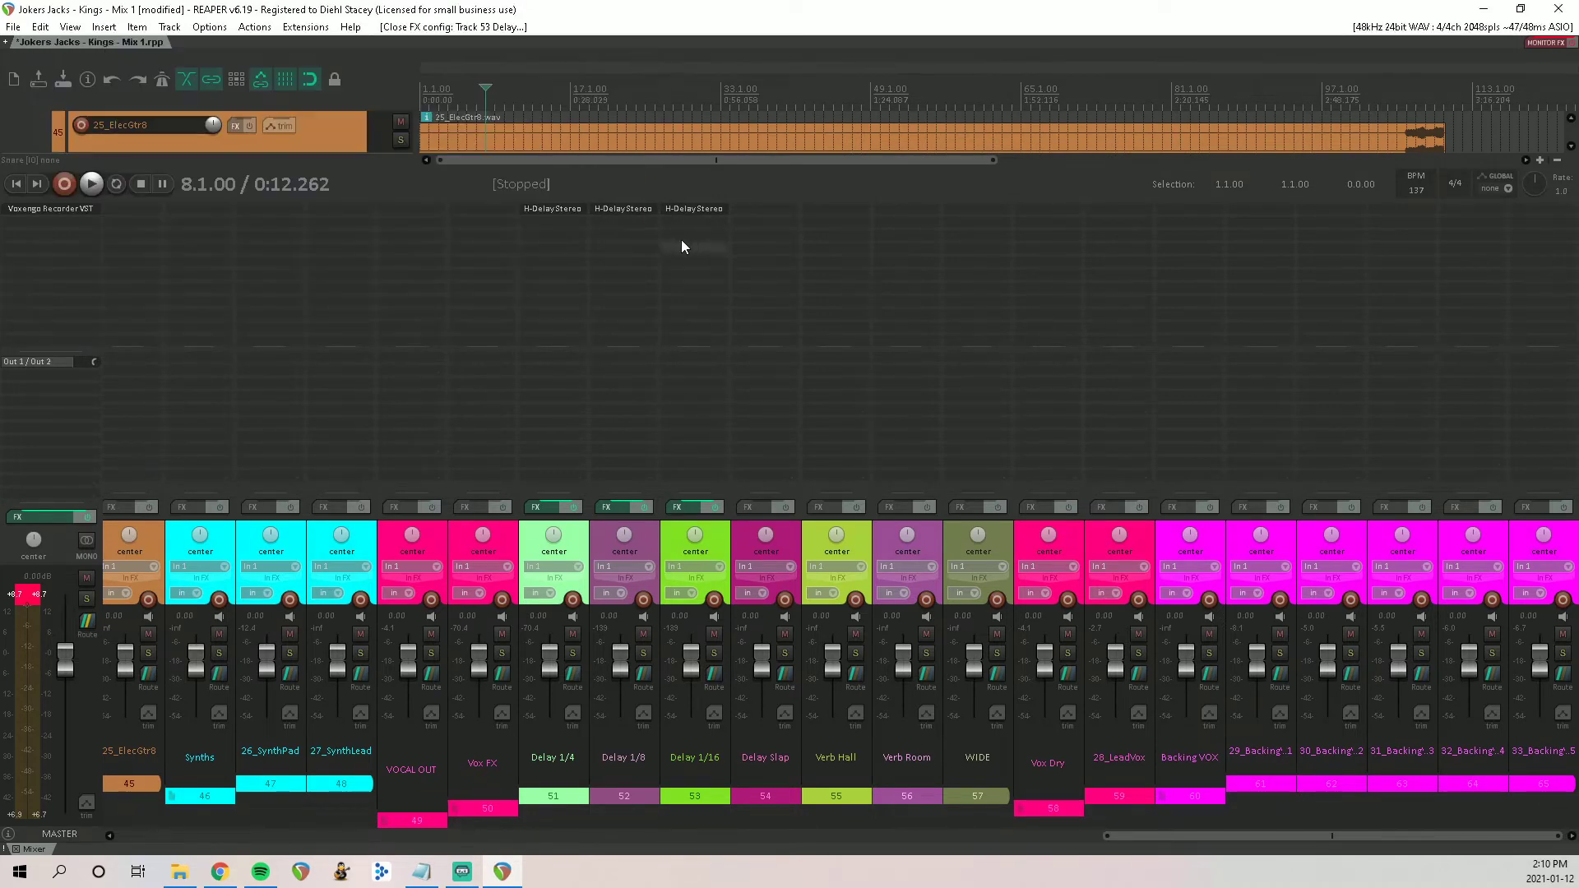
Step: Copy the H-Delay from Delay 1/16 to the Delay Slap track and set its delay time to dotted 1/32
left_click_drag(742, 210, 763, 212)
left_click(748, 211)
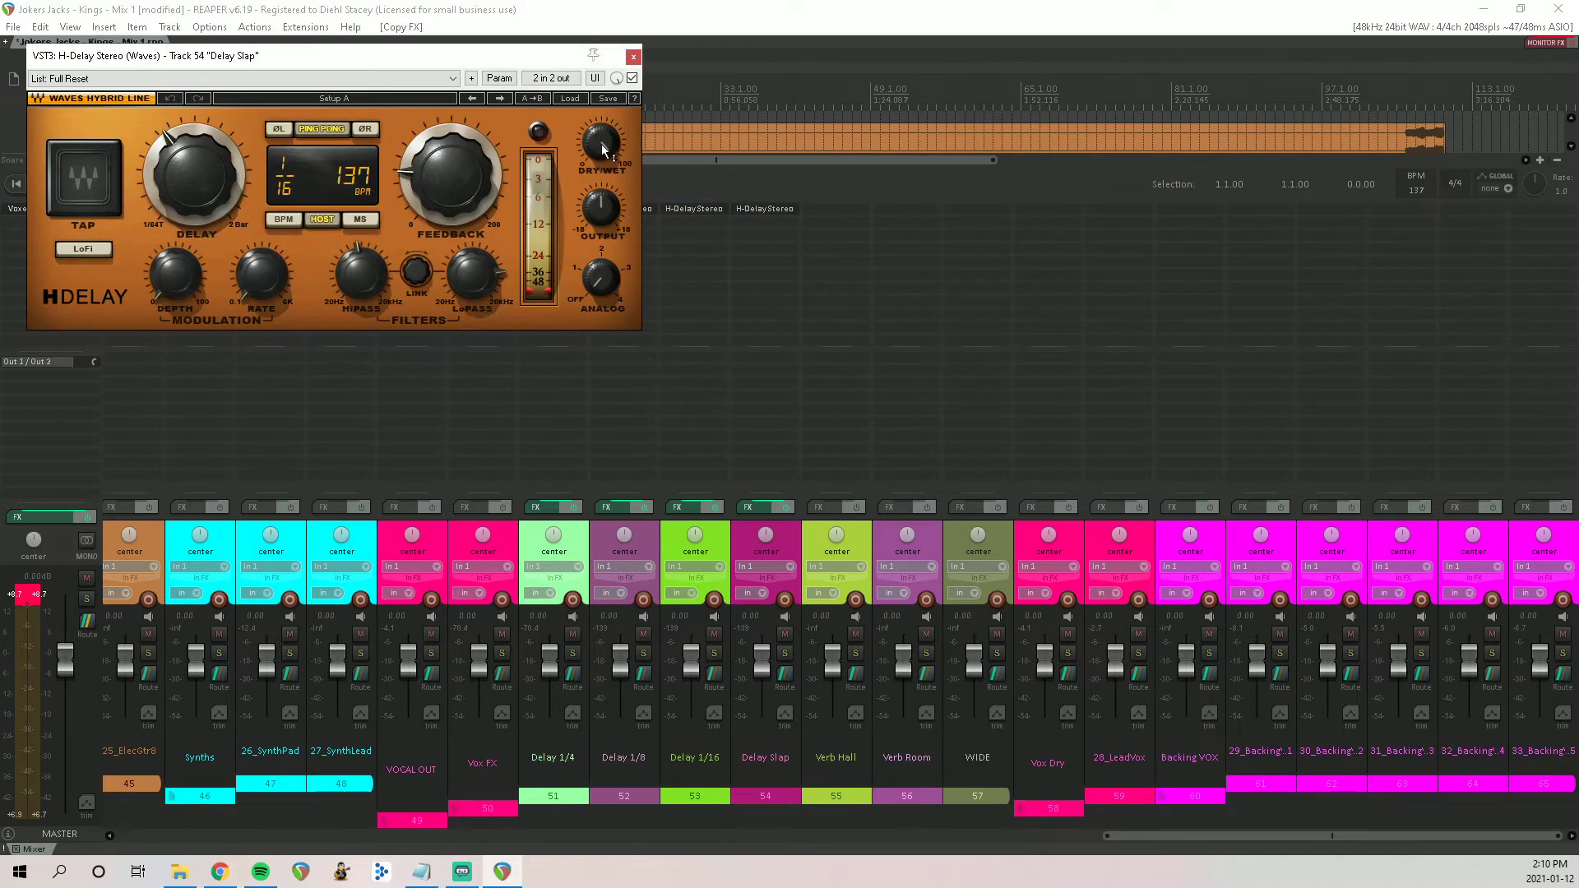
mouse_move(605, 157)
scroll(393, 199, "down", 1)
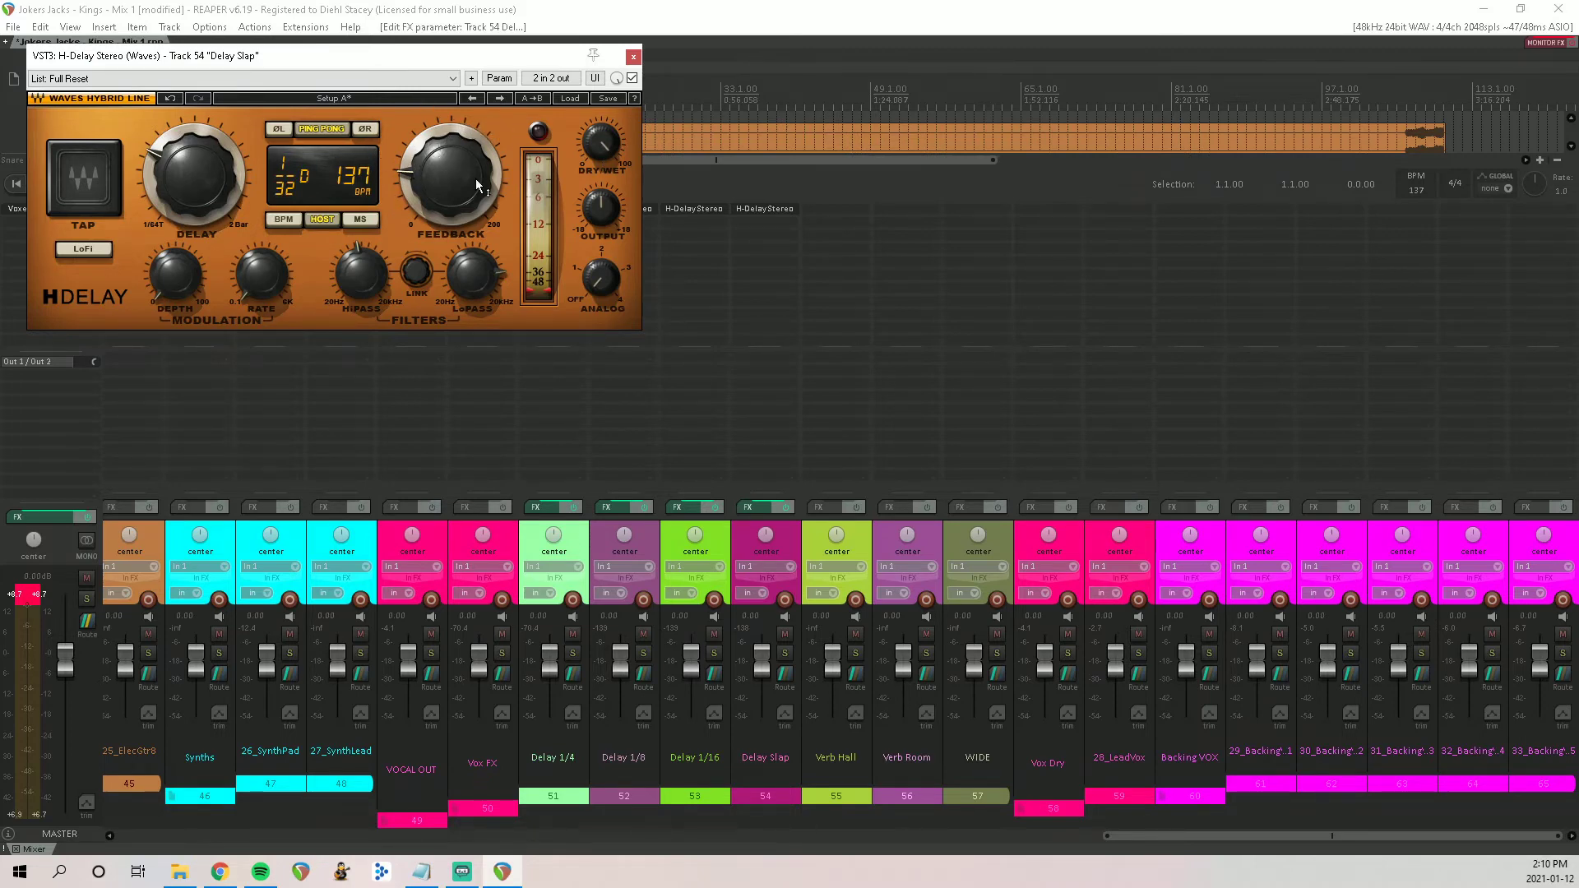
left_click(634, 58)
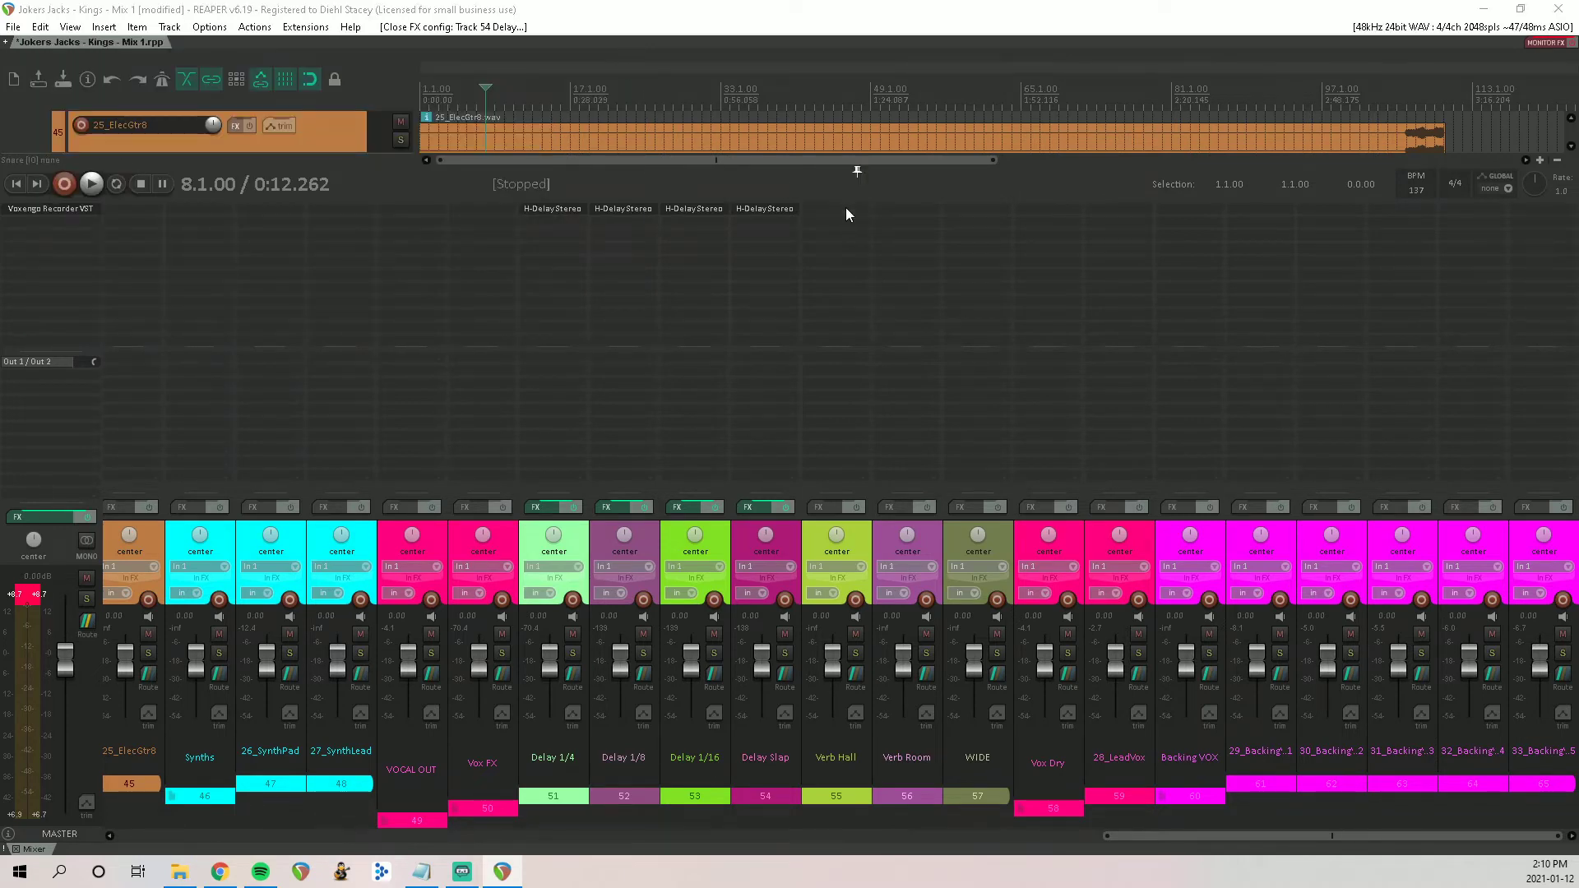
Step: Add the Waves VST3 RVerb Stereo to the Verb Hall track and set its low EQ band to -5.0 dB at 151 Hz
double_click(845, 207)
type("rverb")
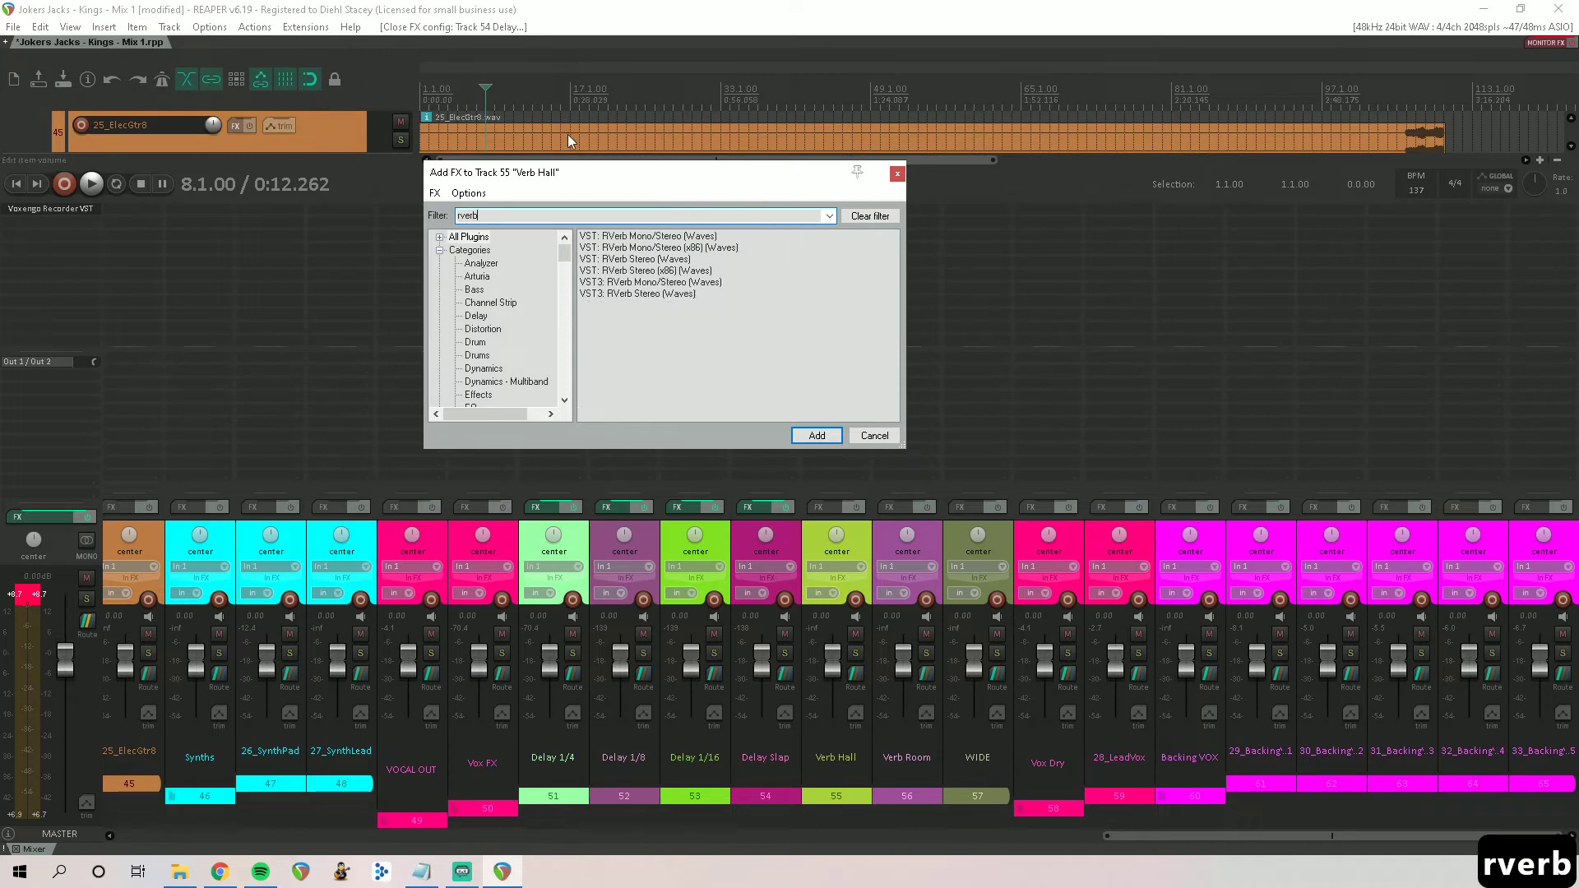
left_click(656, 293)
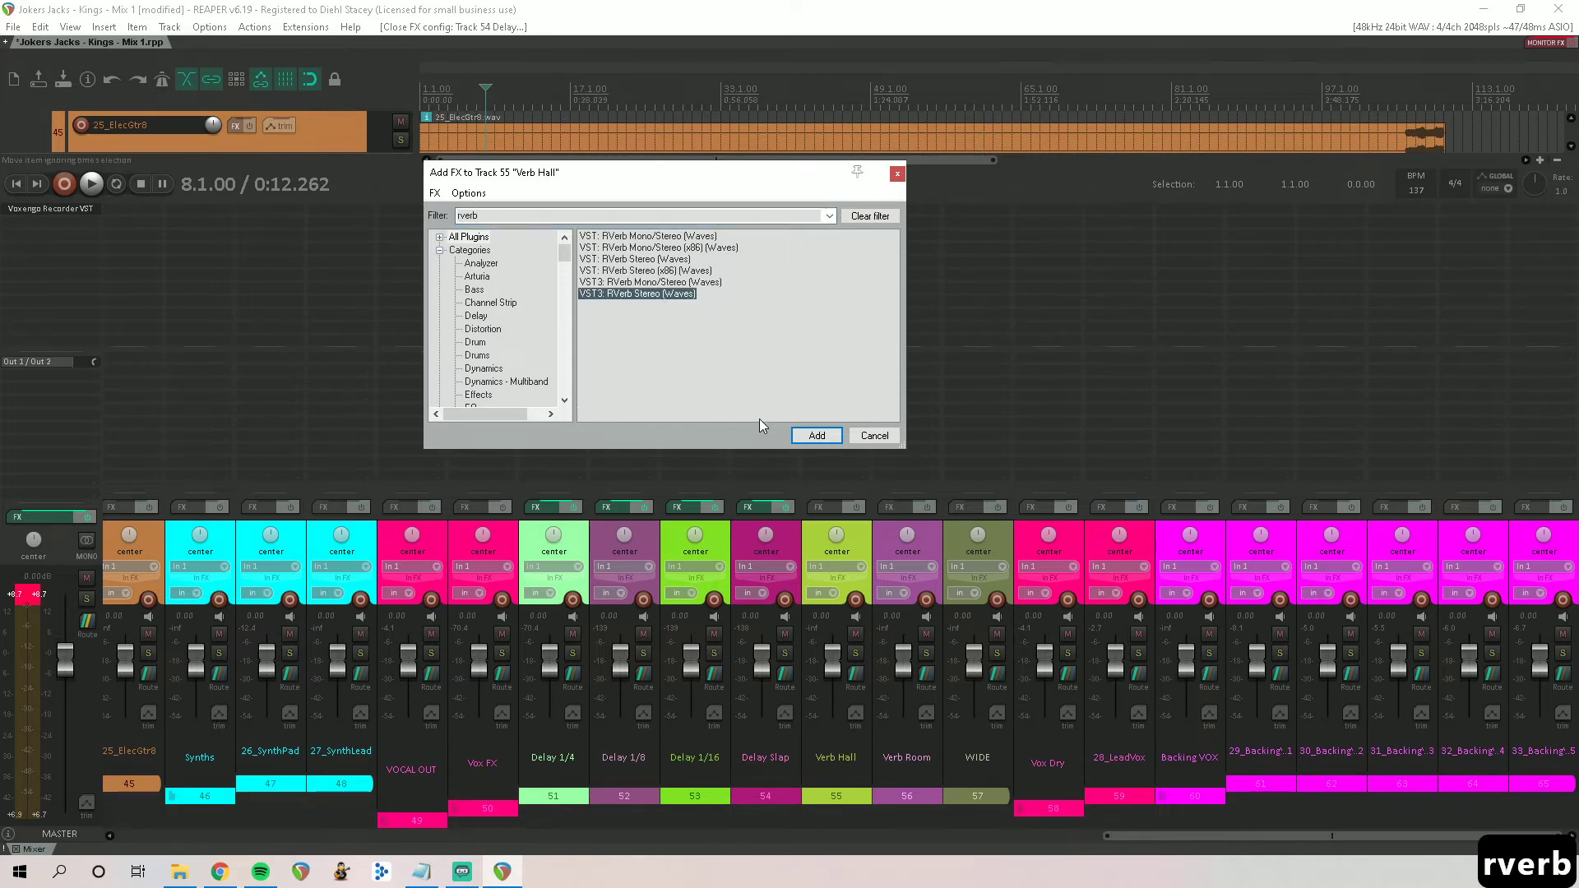
left_click(818, 436)
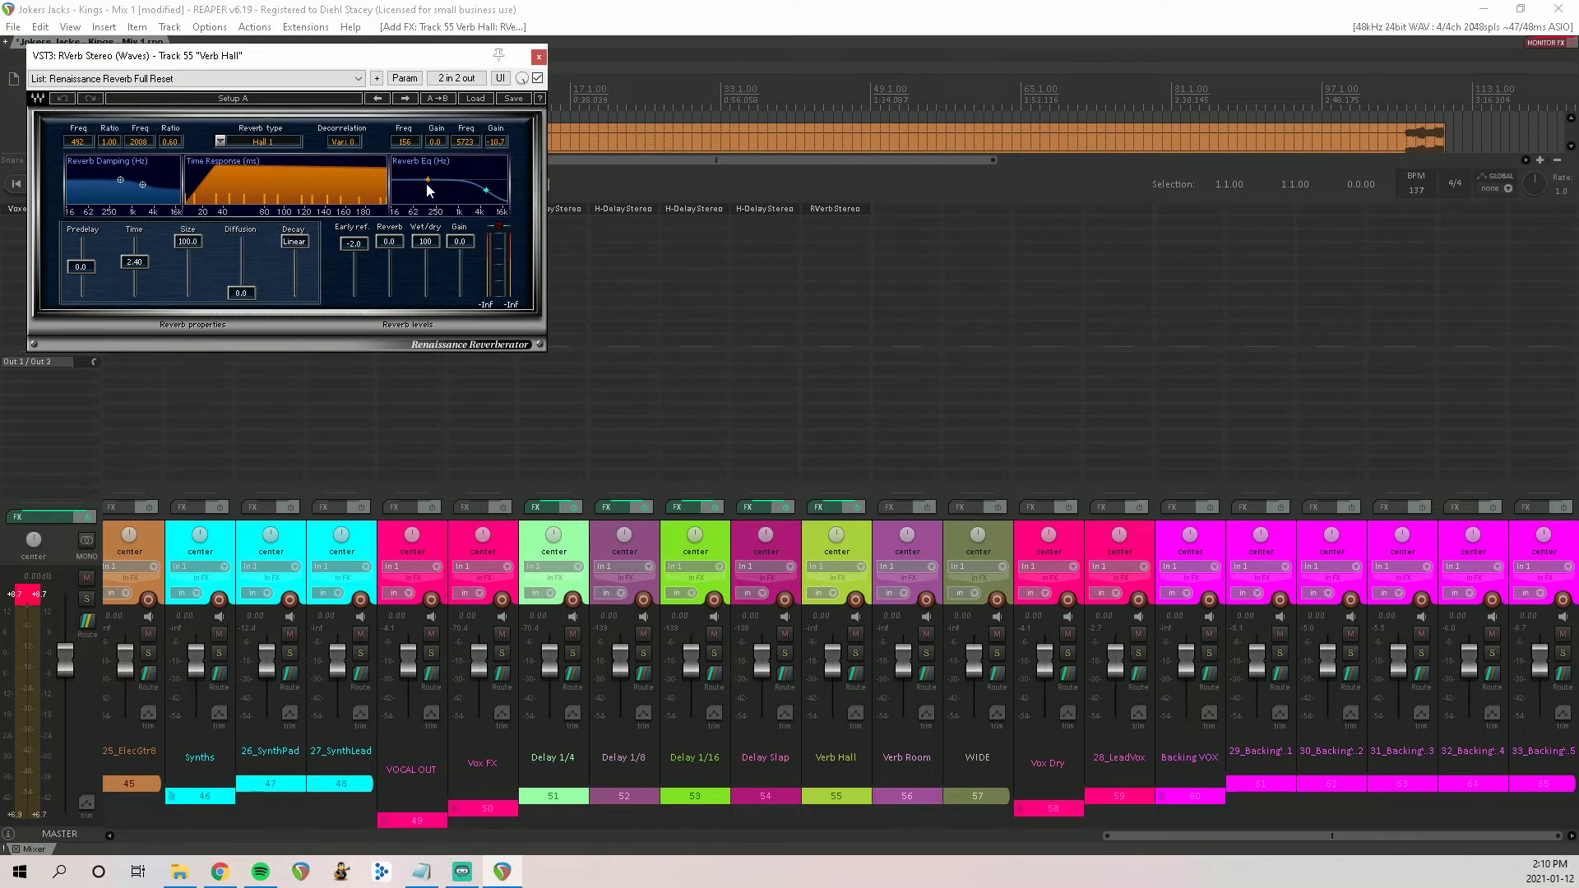
left_click_drag(427, 186, 428, 187)
left_click(539, 57)
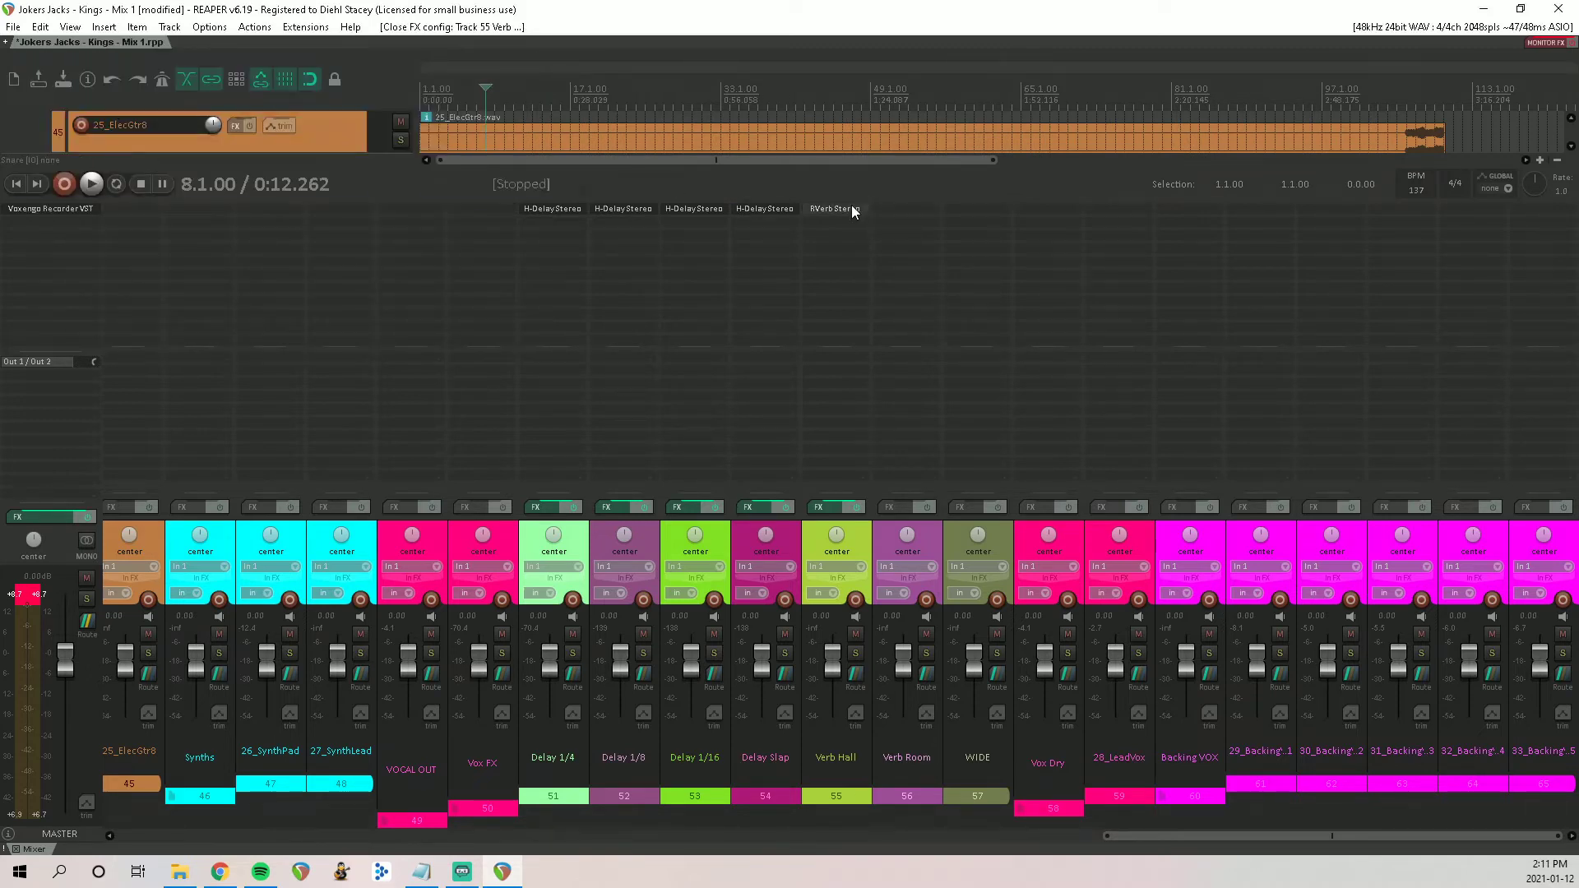
Step: Copy the RVerb from Verb Hall to the Verb Room track and load its Medium Room preset
left_click_drag(938, 209, 909, 210)
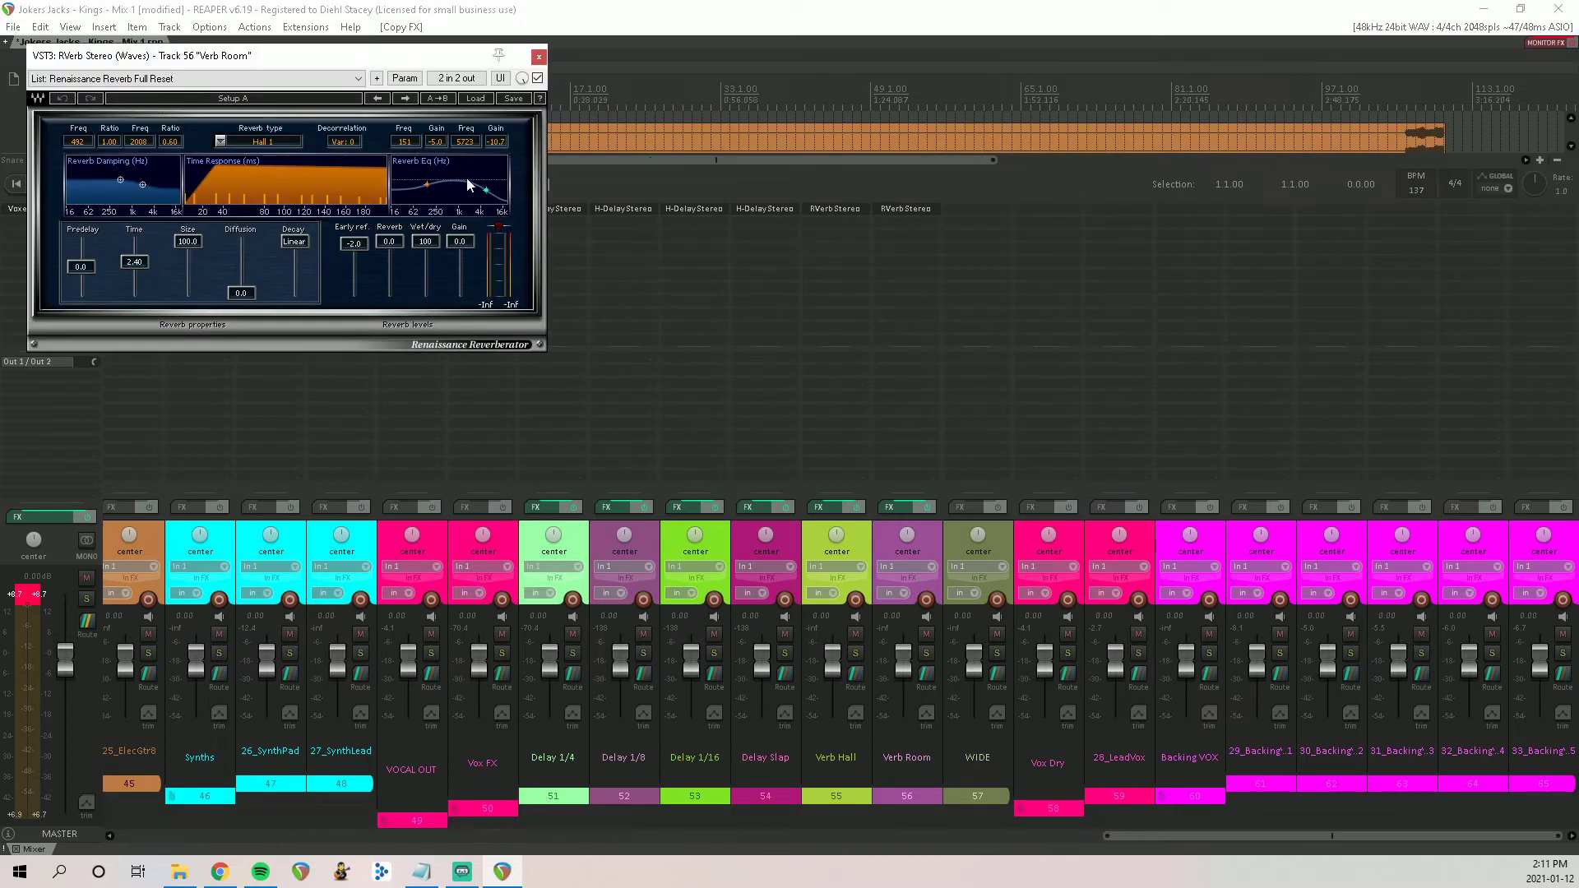
left_click(235, 79)
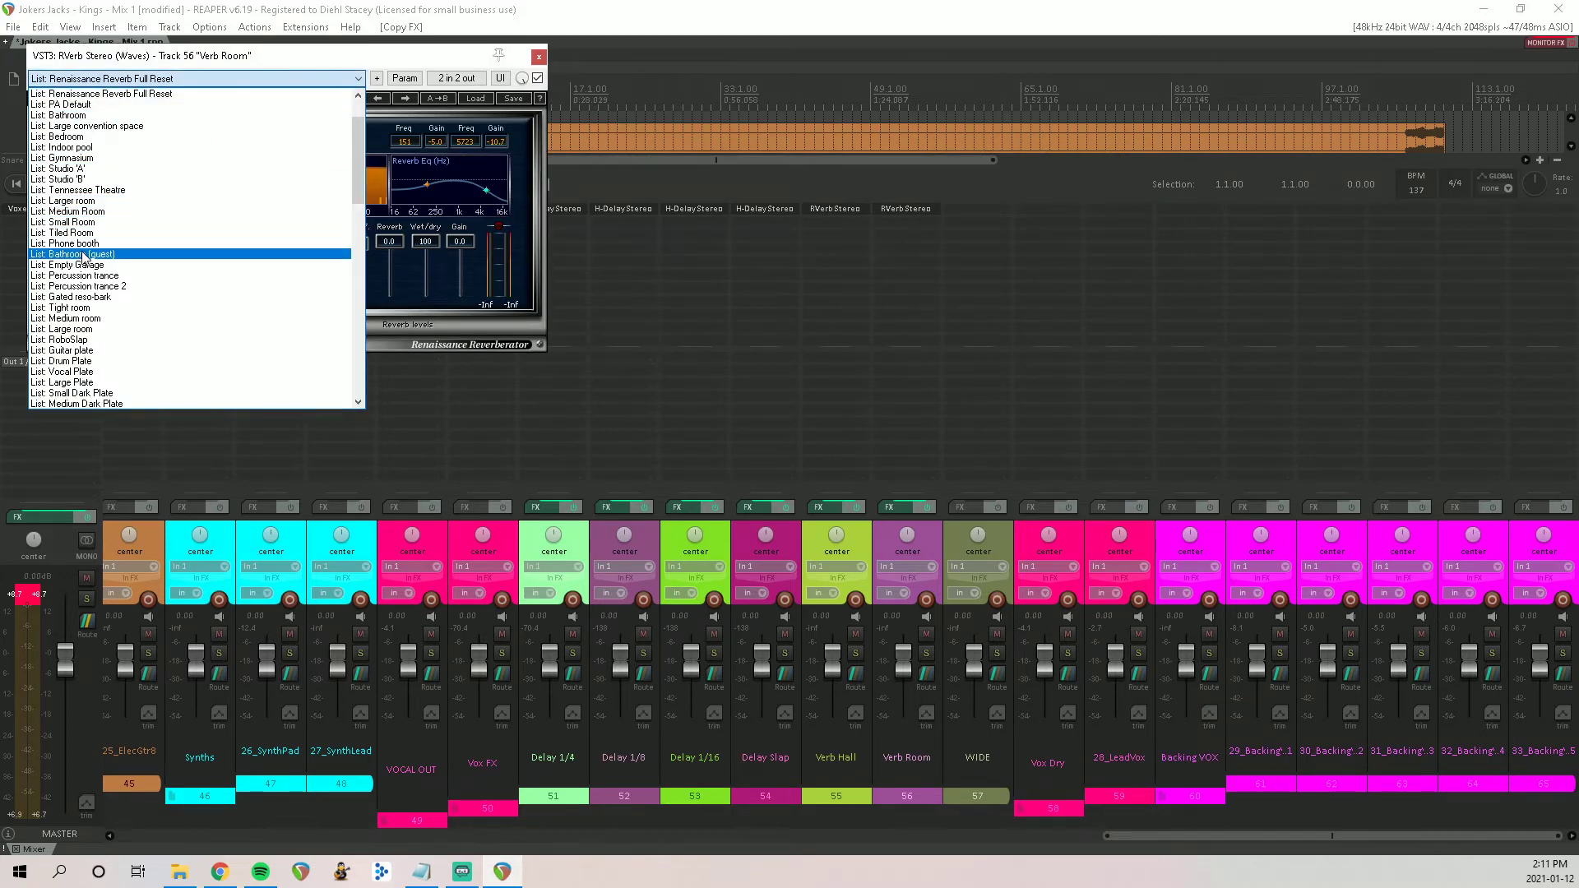
left_click(69, 212)
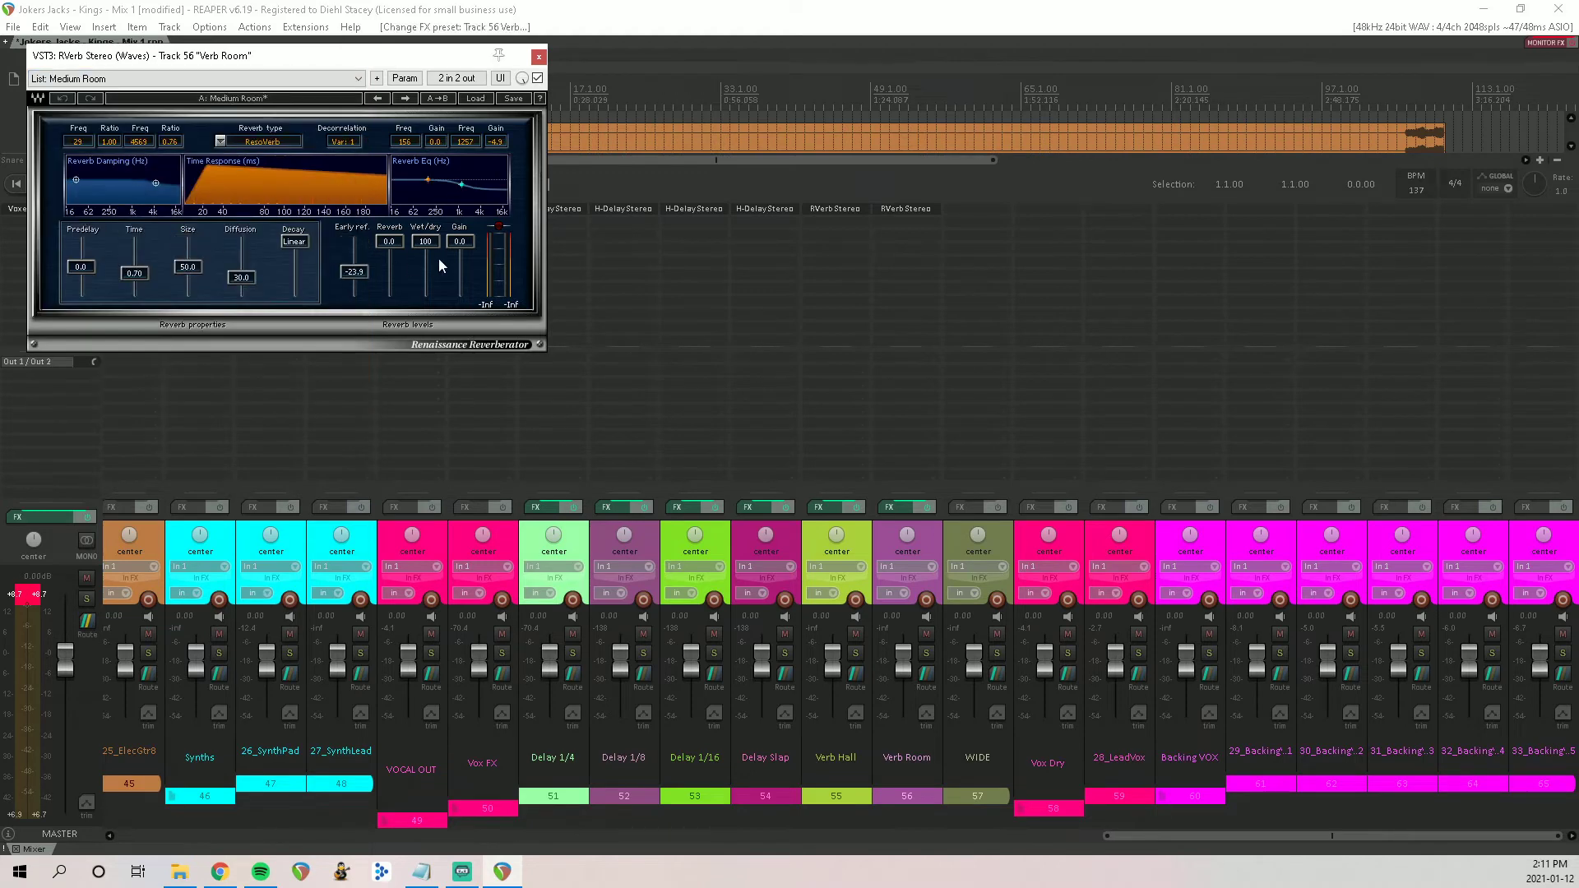
left_click(539, 56)
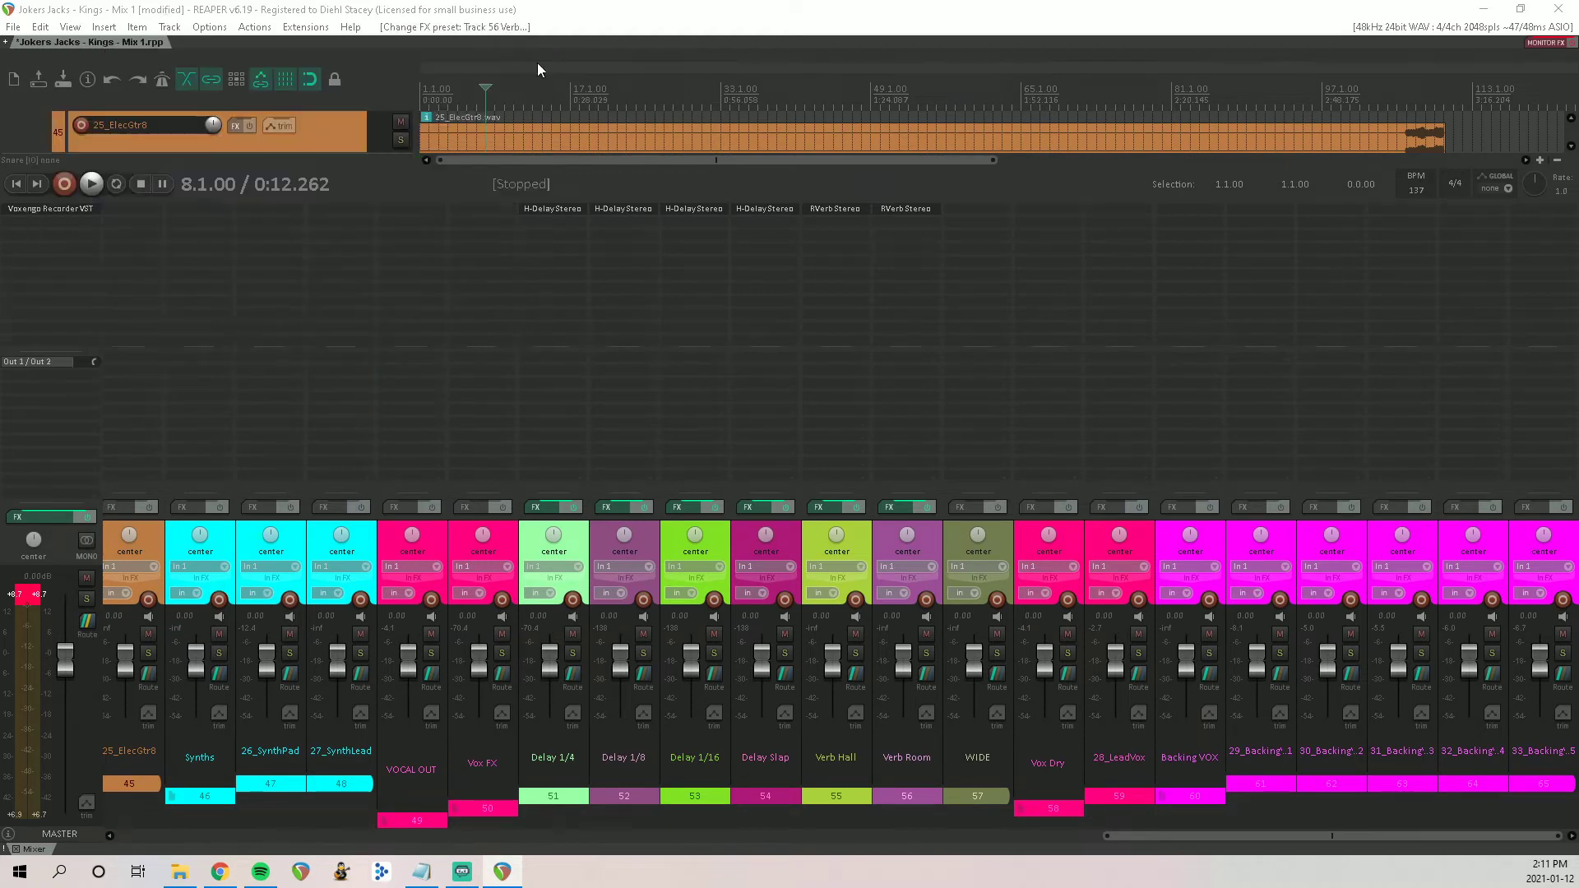
Step: Add the Soundtoys EffectRack plug-in to the WIDE track
double_click(978, 221)
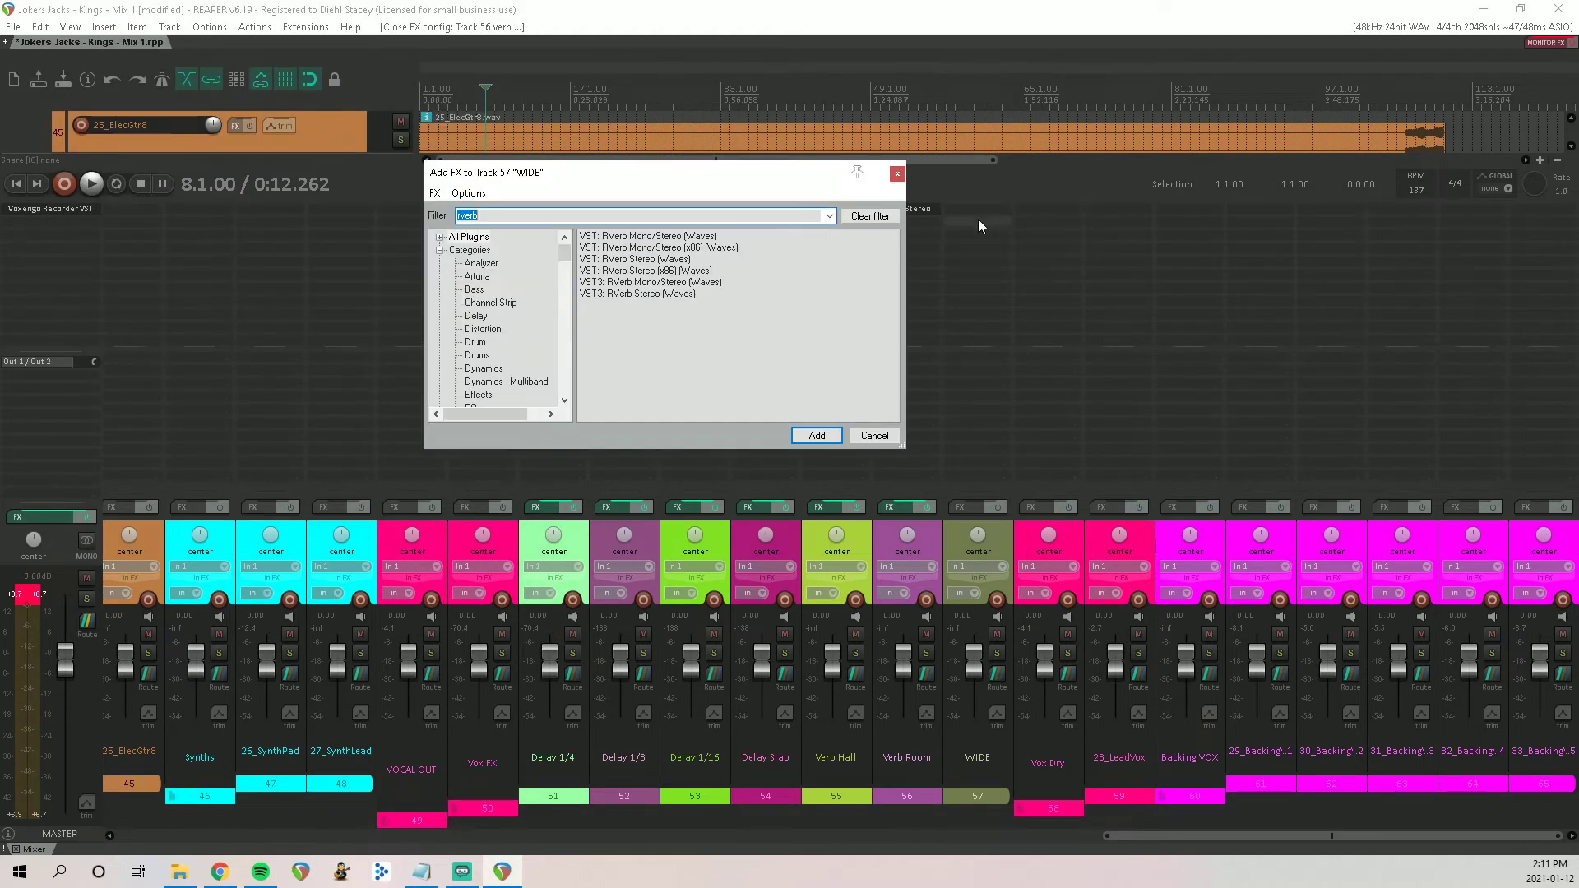
type("effec")
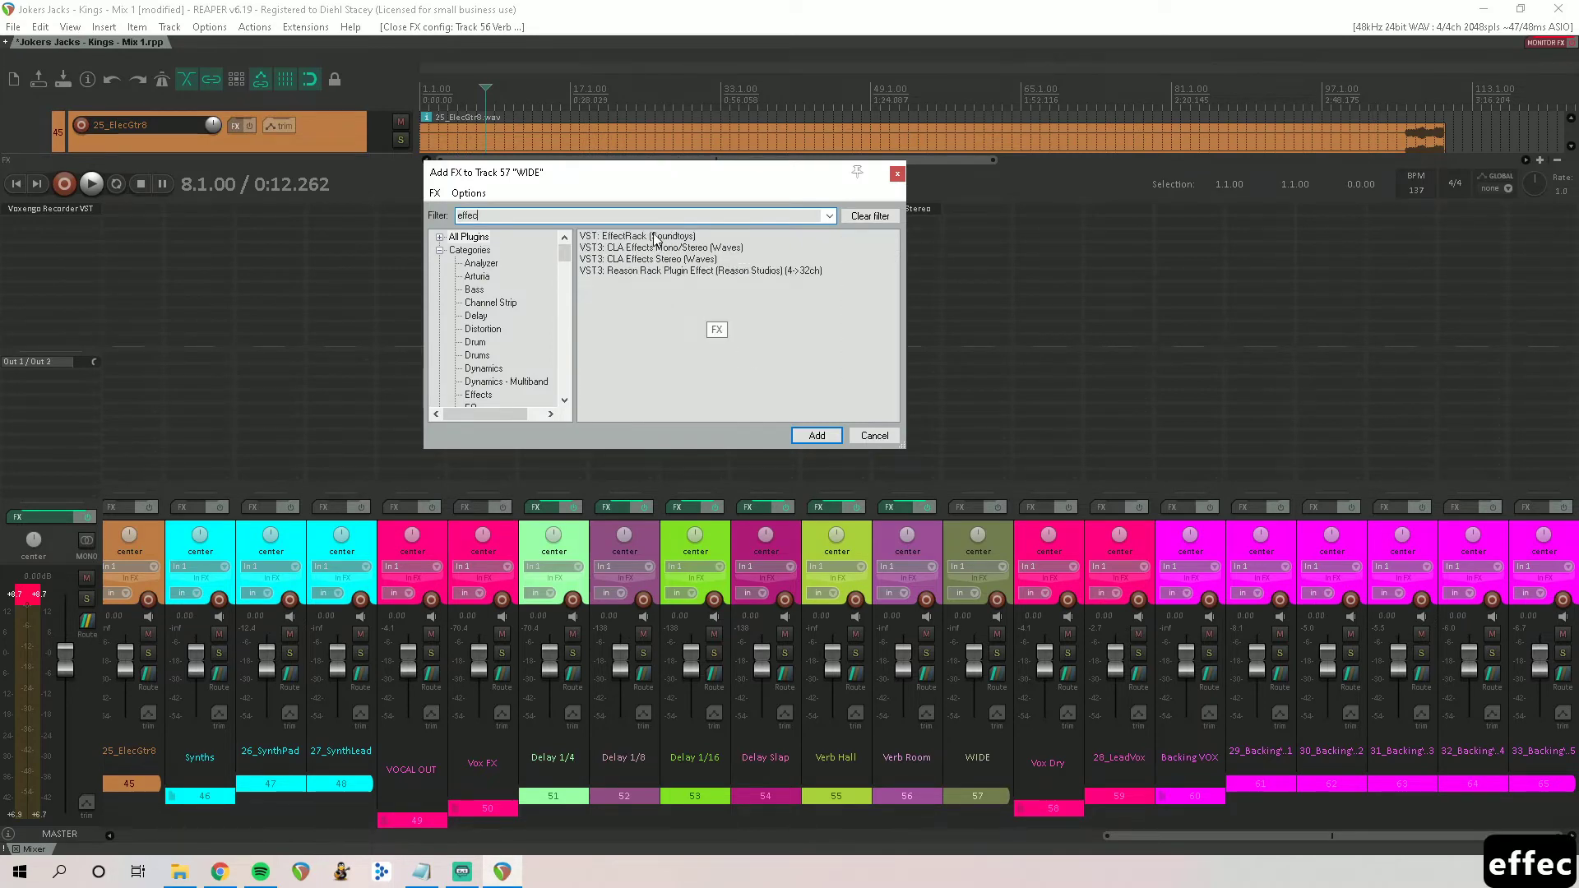
key("Down")
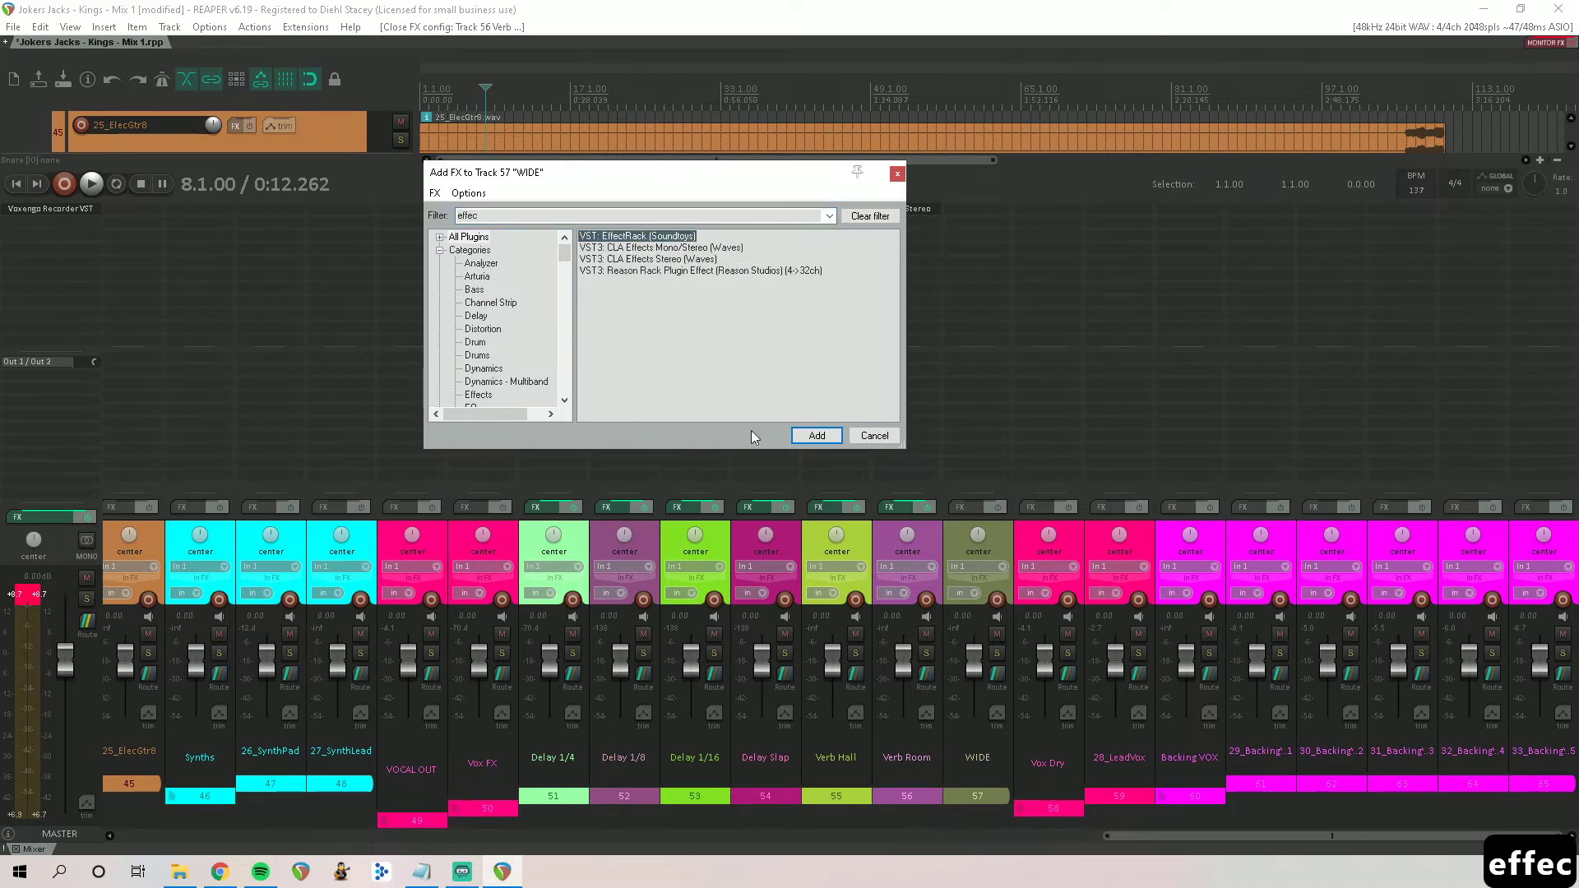
left_click(832, 440)
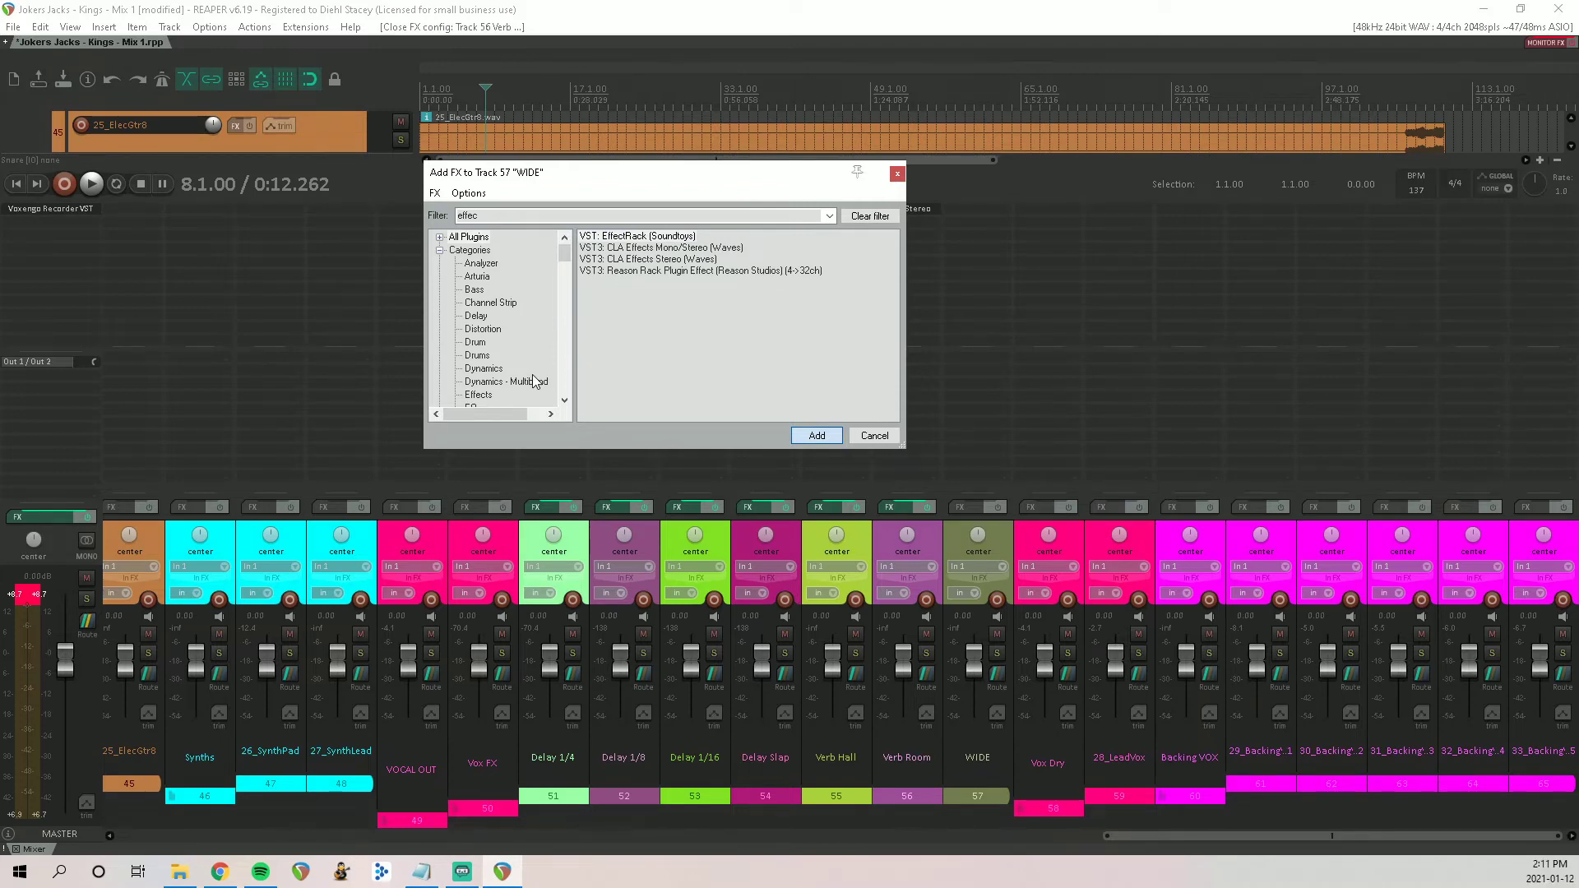
key("Return")
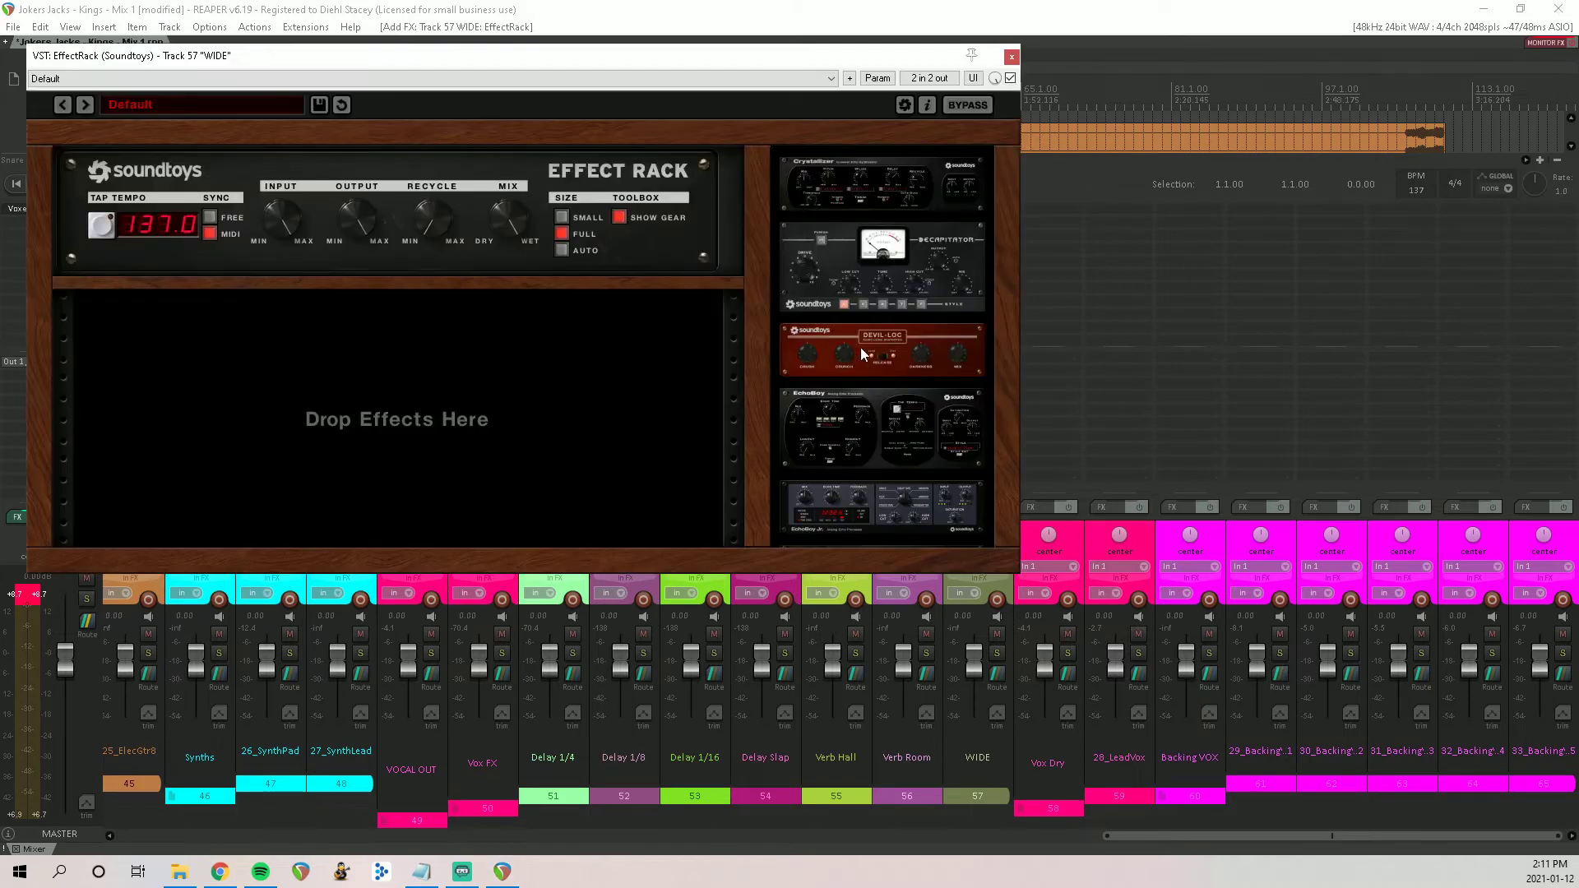
Step: Place the MicroShift effect in the WIDE track's EffectRack and close the plug-in window
scroll(860, 347, "down", 10)
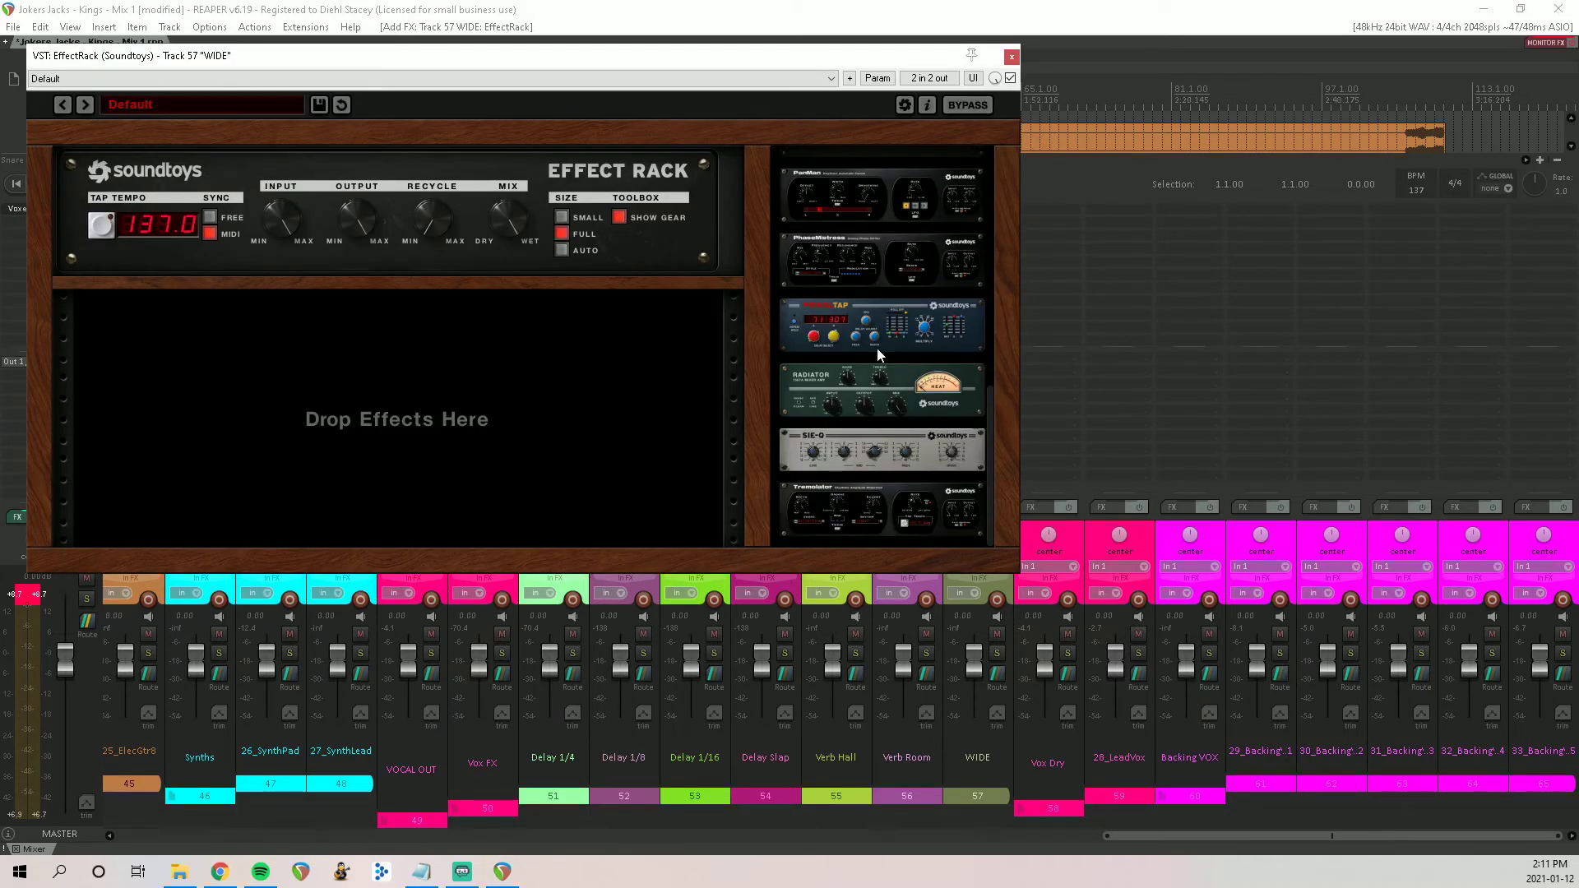
scroll(877, 354, "up", 5)
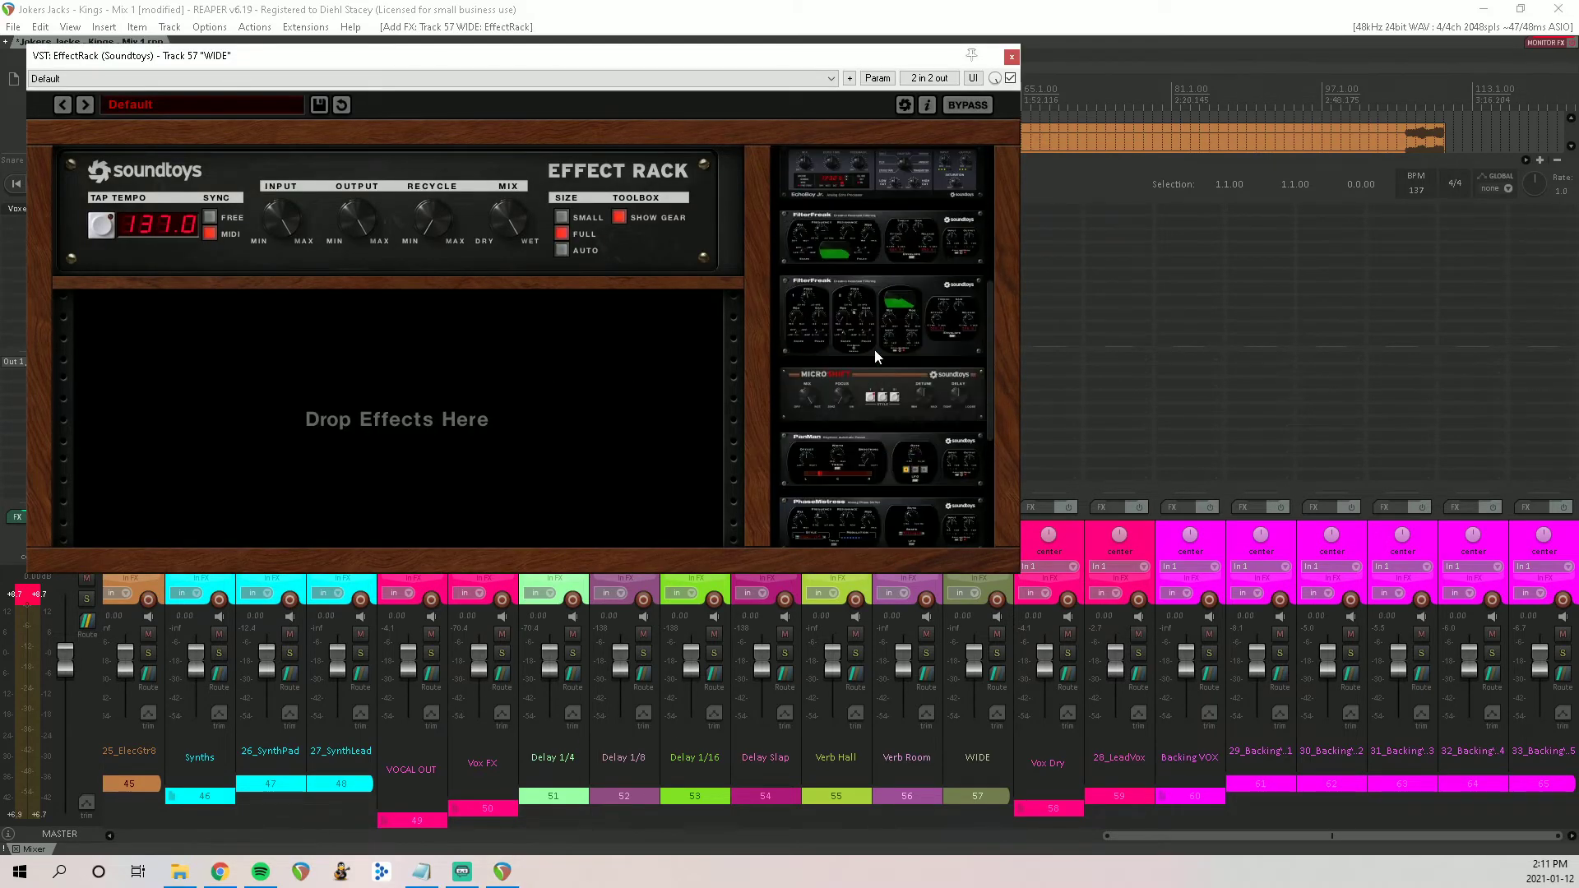
scroll(874, 356, "down", 3)
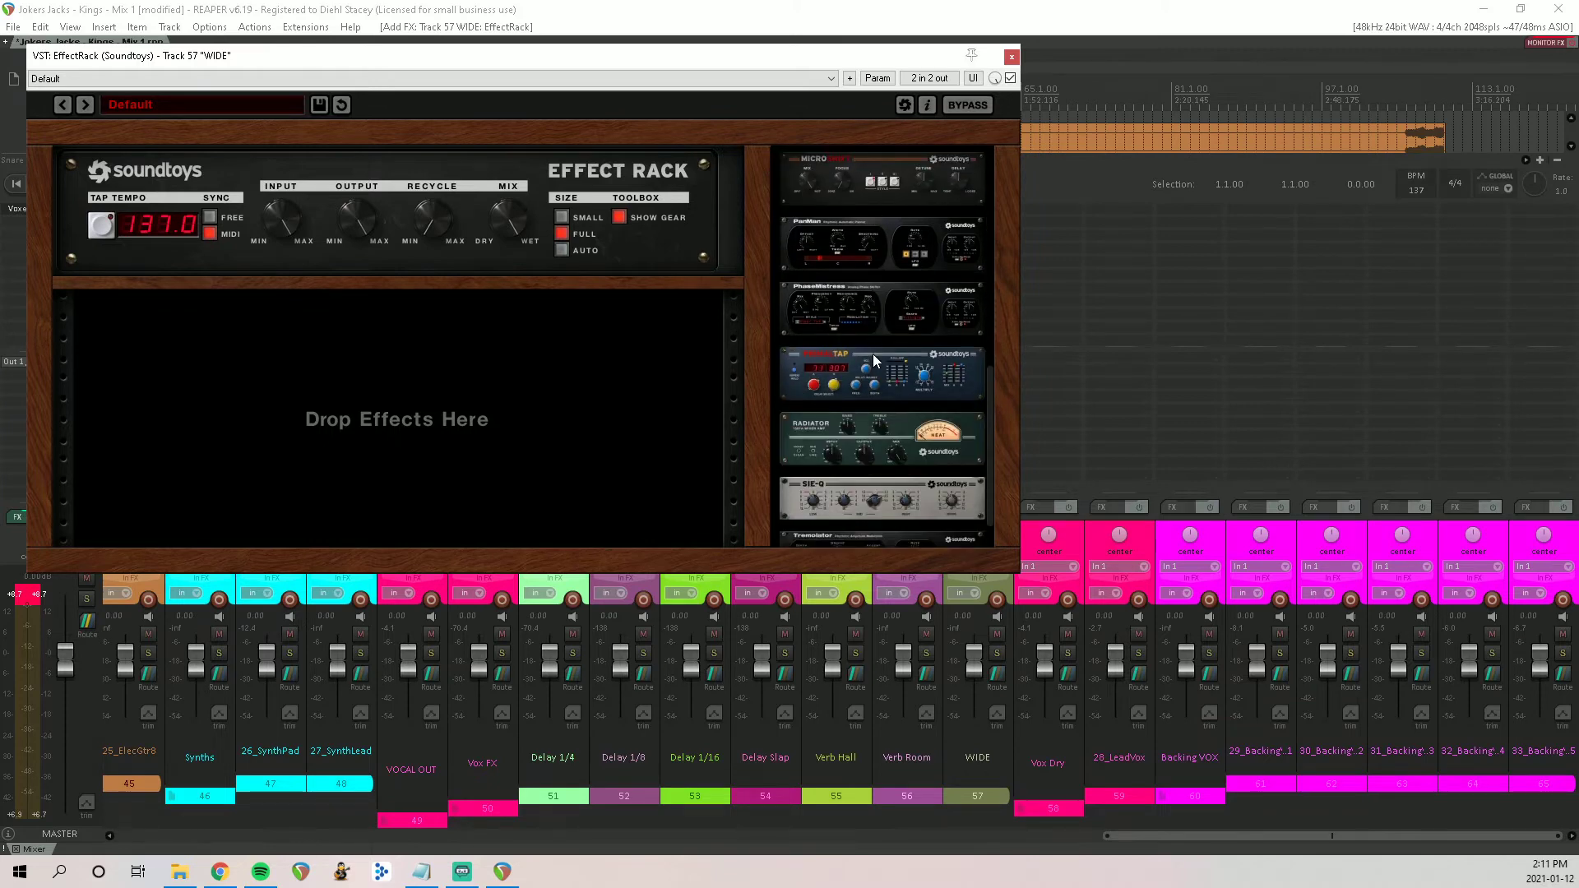
scroll(873, 356, "up", 3)
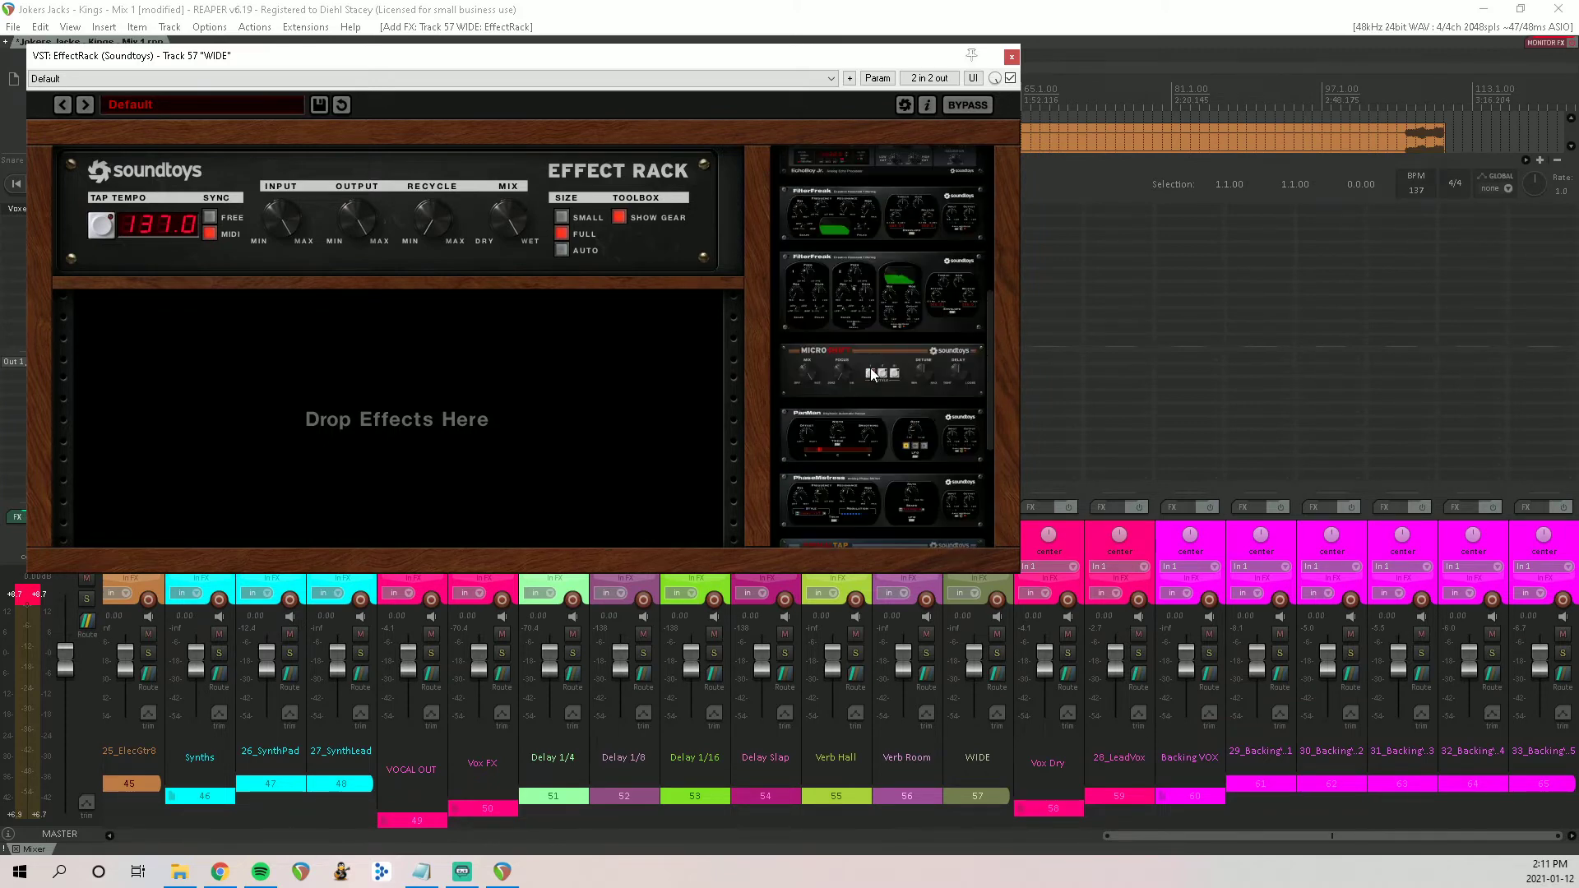
left_click_drag(874, 374, 487, 383)
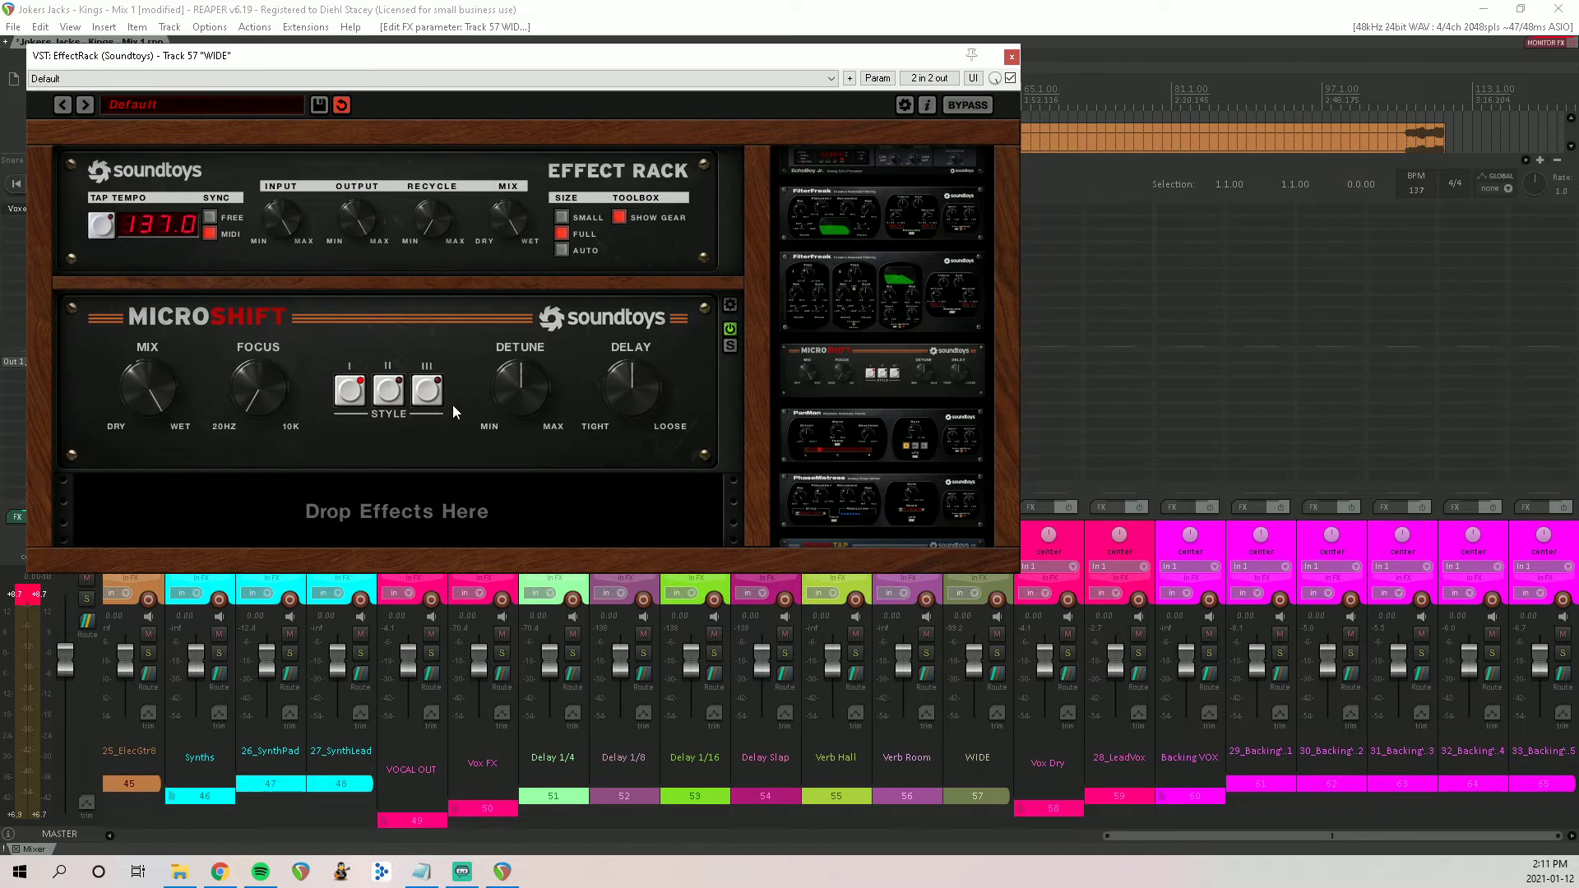
left_click(1011, 56)
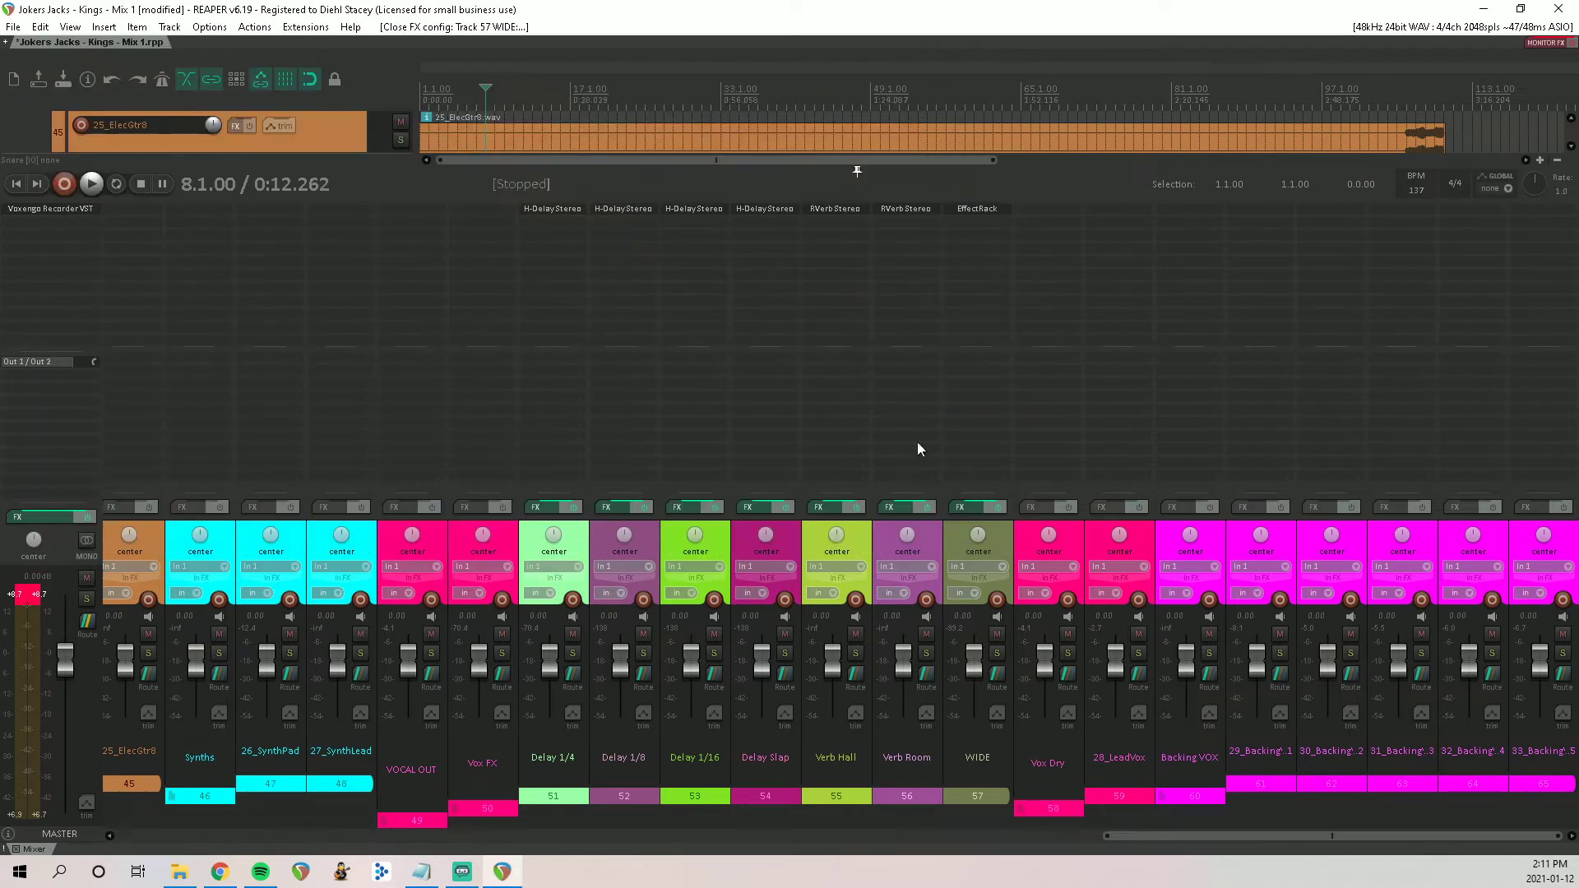
Step: Add the Kjaerhus Audio Classic Chorus to the WIDE track and adjust its output level and modulation depth
double_click(981, 236)
type("chorus")
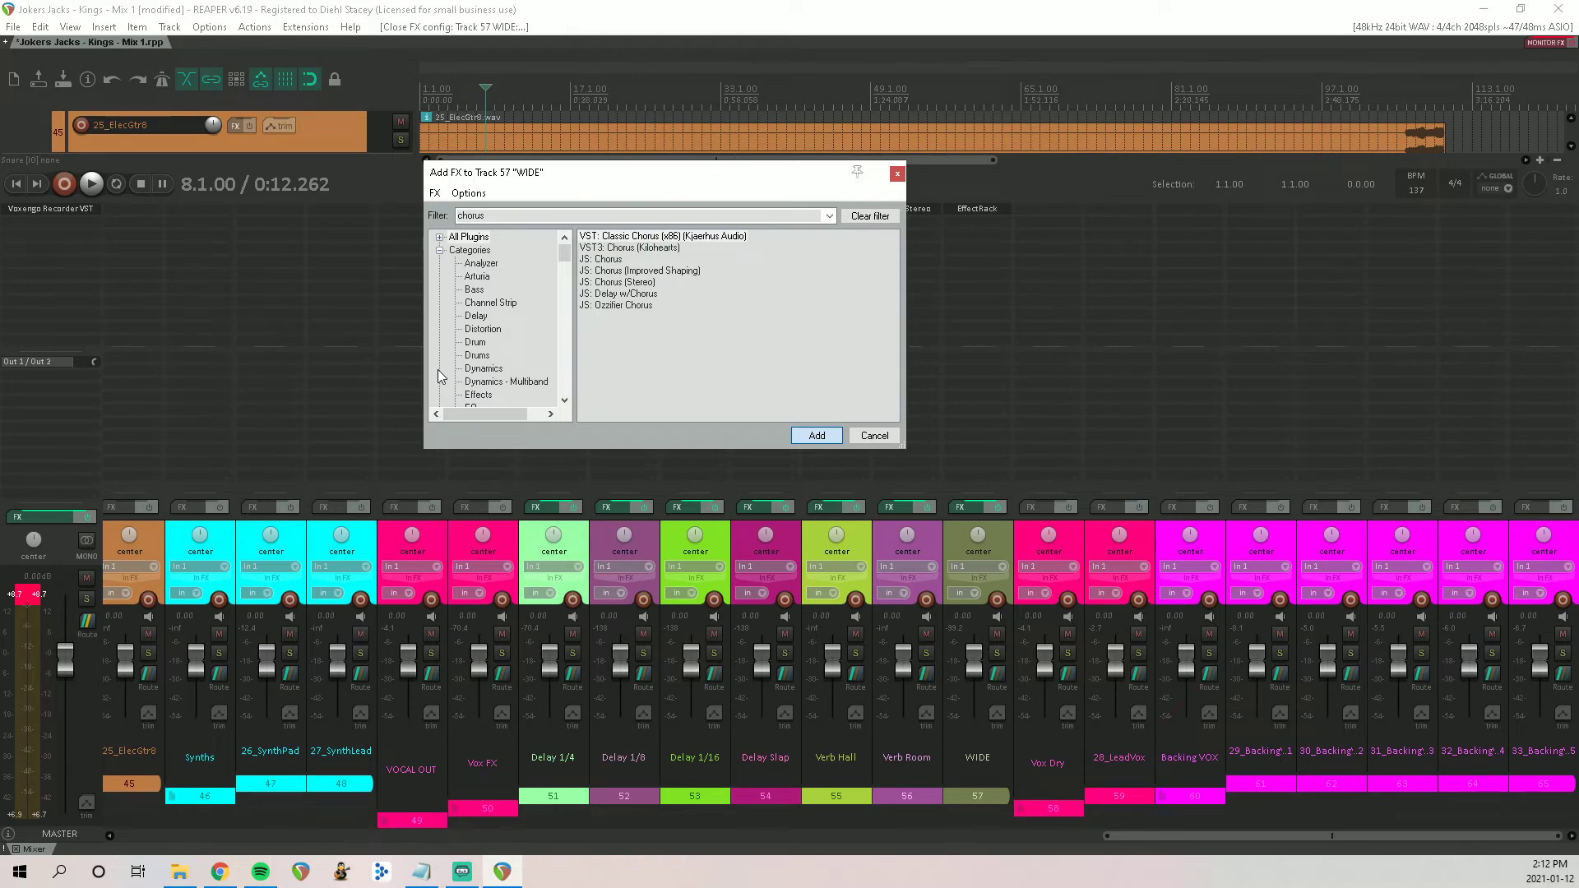
key("Return")
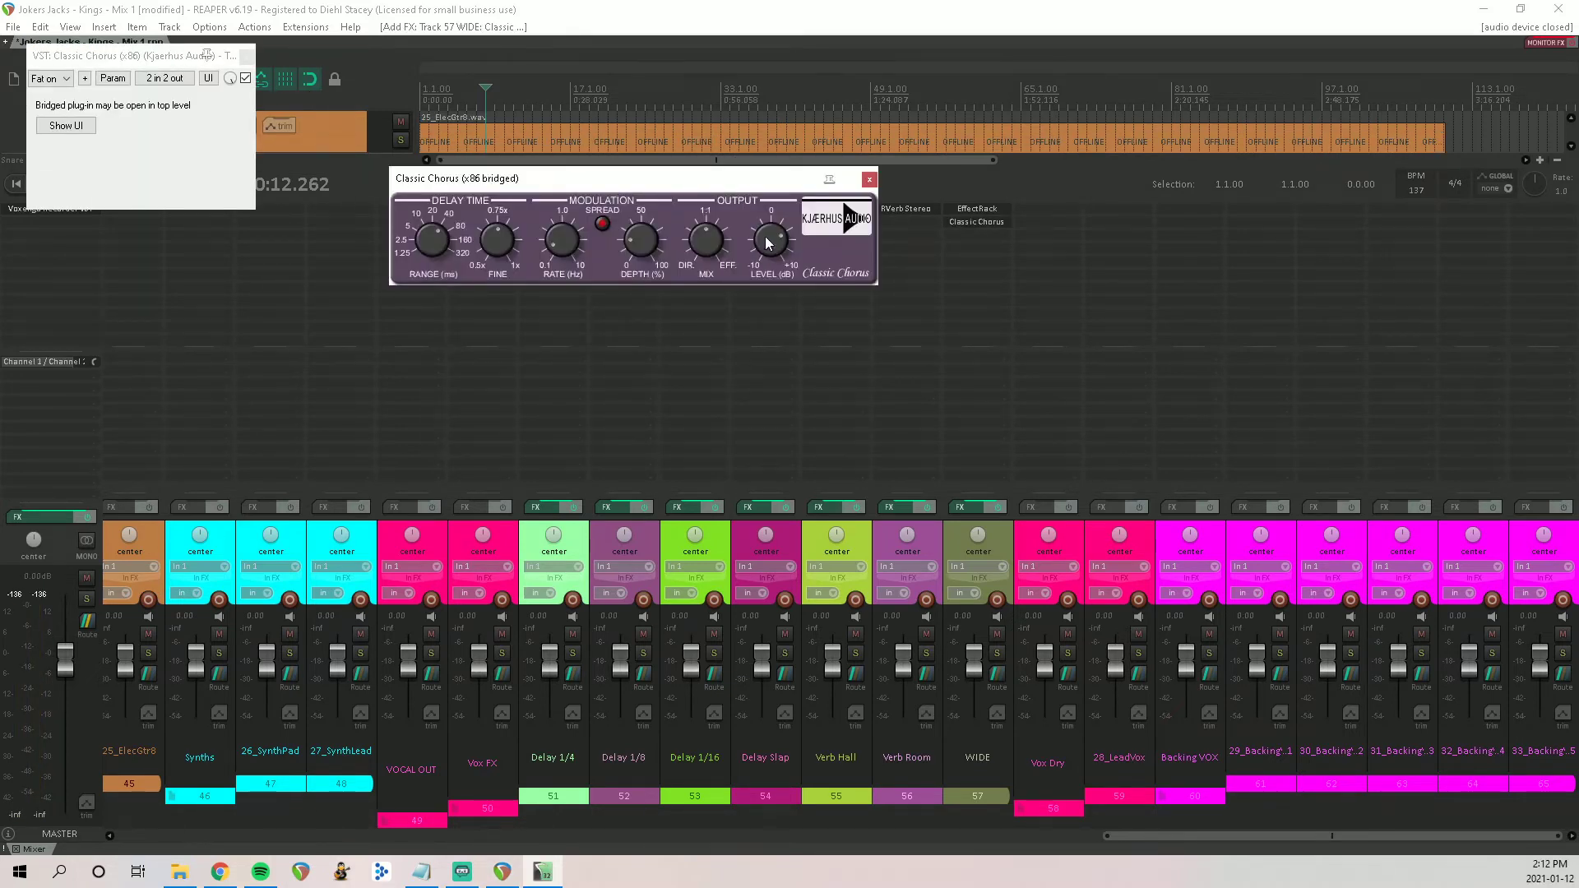
left_click_drag(766, 238, 772, 264)
left_click_drag(634, 251, 639, 245)
left_click(869, 180)
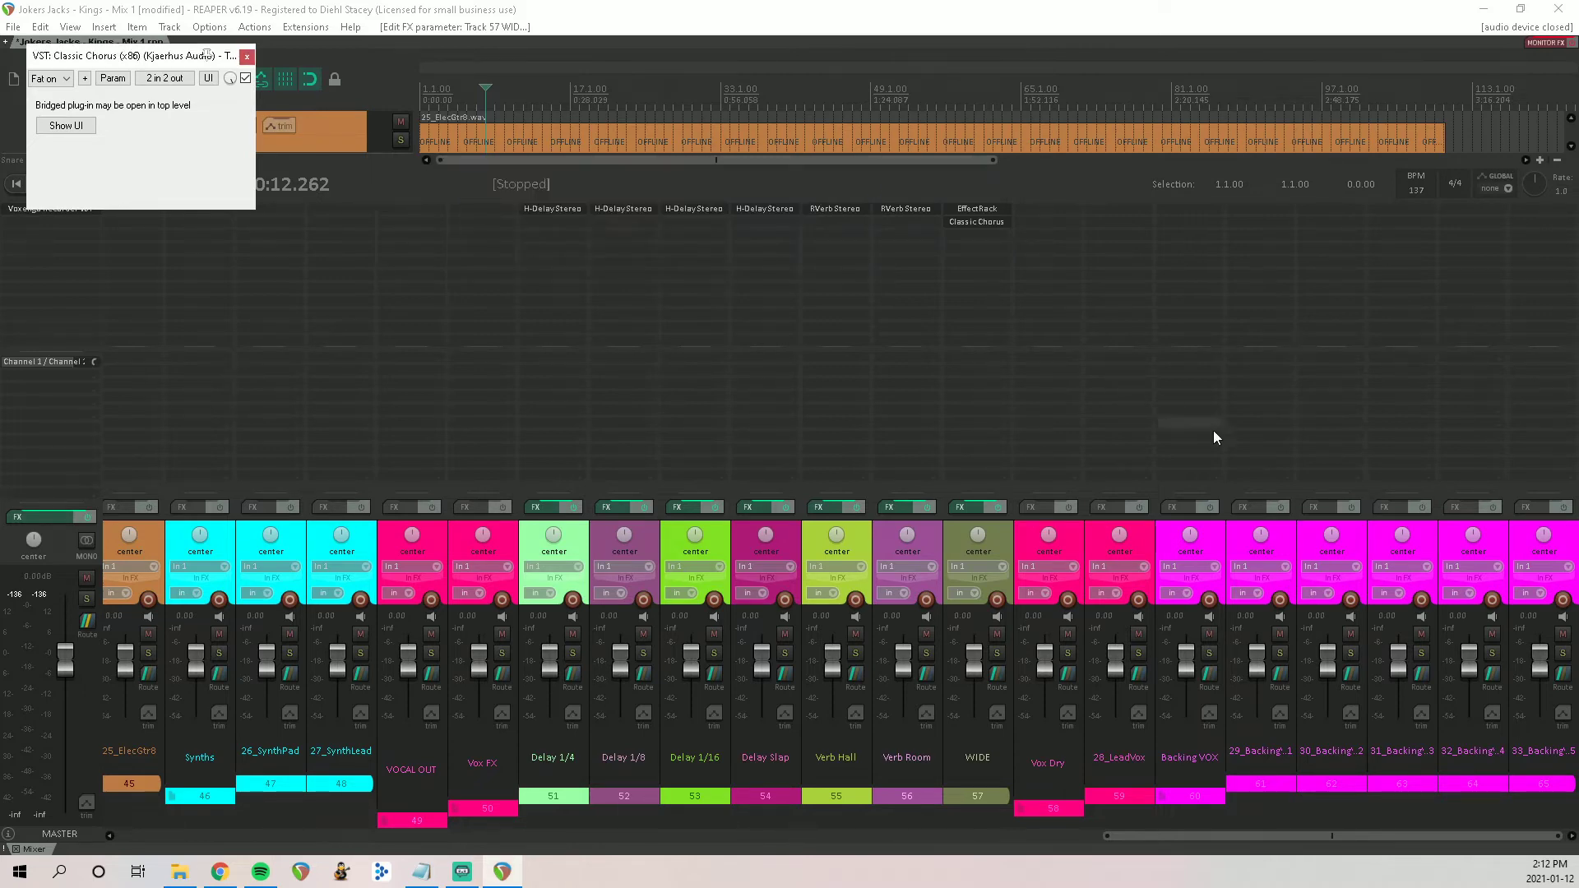
Step: Bypass the EffectRack on the WIDE track and add a send from 28_LeadVox to WIDE
left_click(974, 208, "shift")
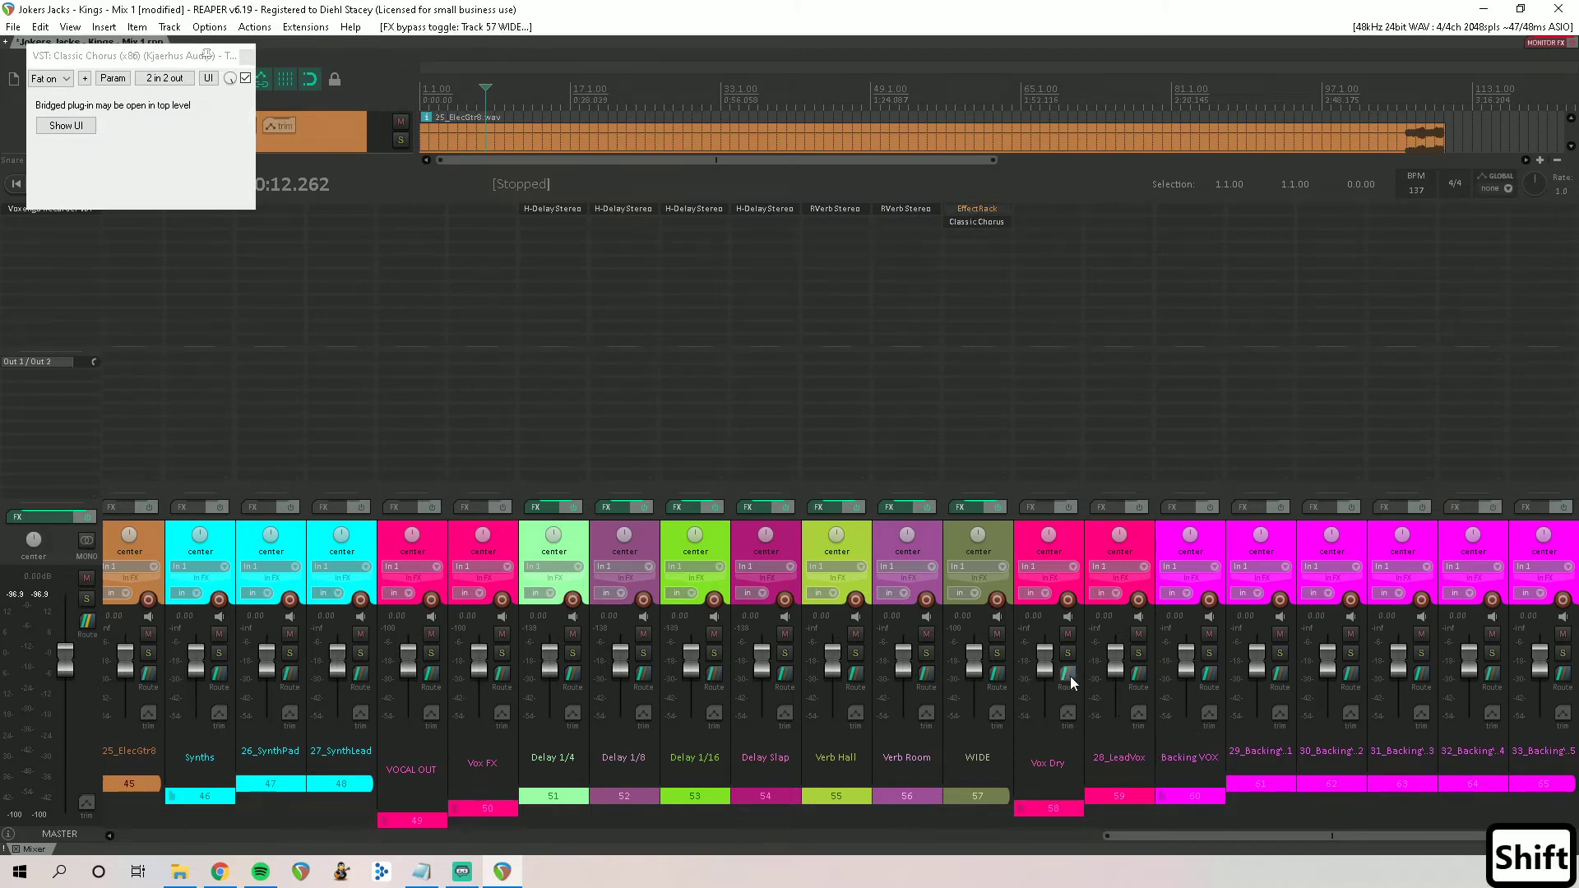
left_click_drag(1139, 675, 979, 549)
left_click(1234, 560)
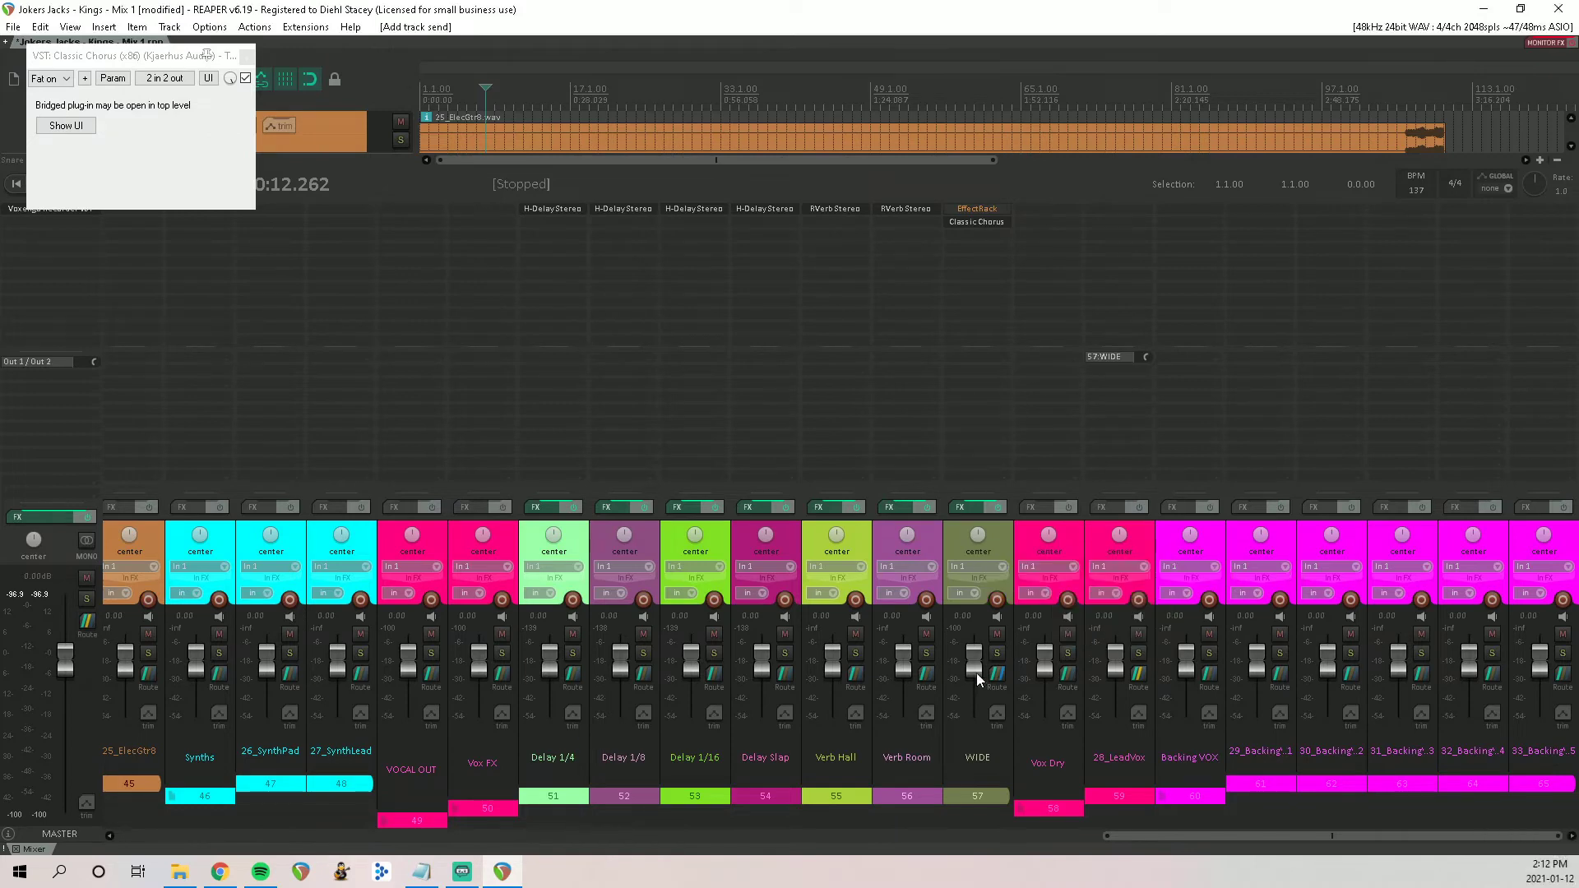
Step: Pull the WIDE fader all the way down and turn the Classic Chorus mix fully to effect
left_click_drag(972, 661, 973, 713)
left_click(970, 227)
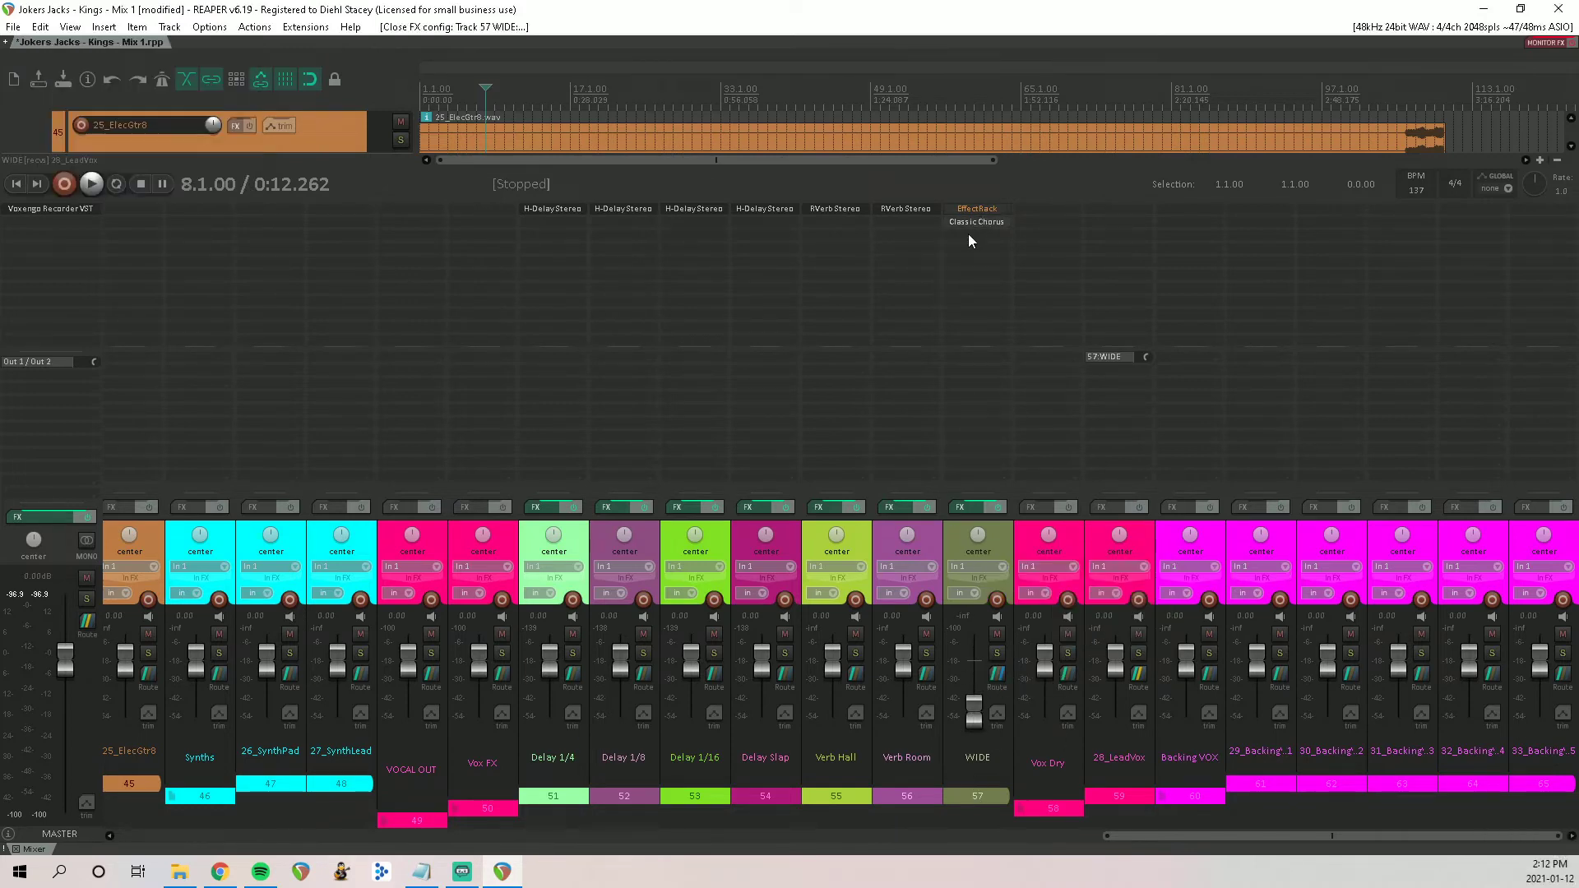
left_click(1006, 221)
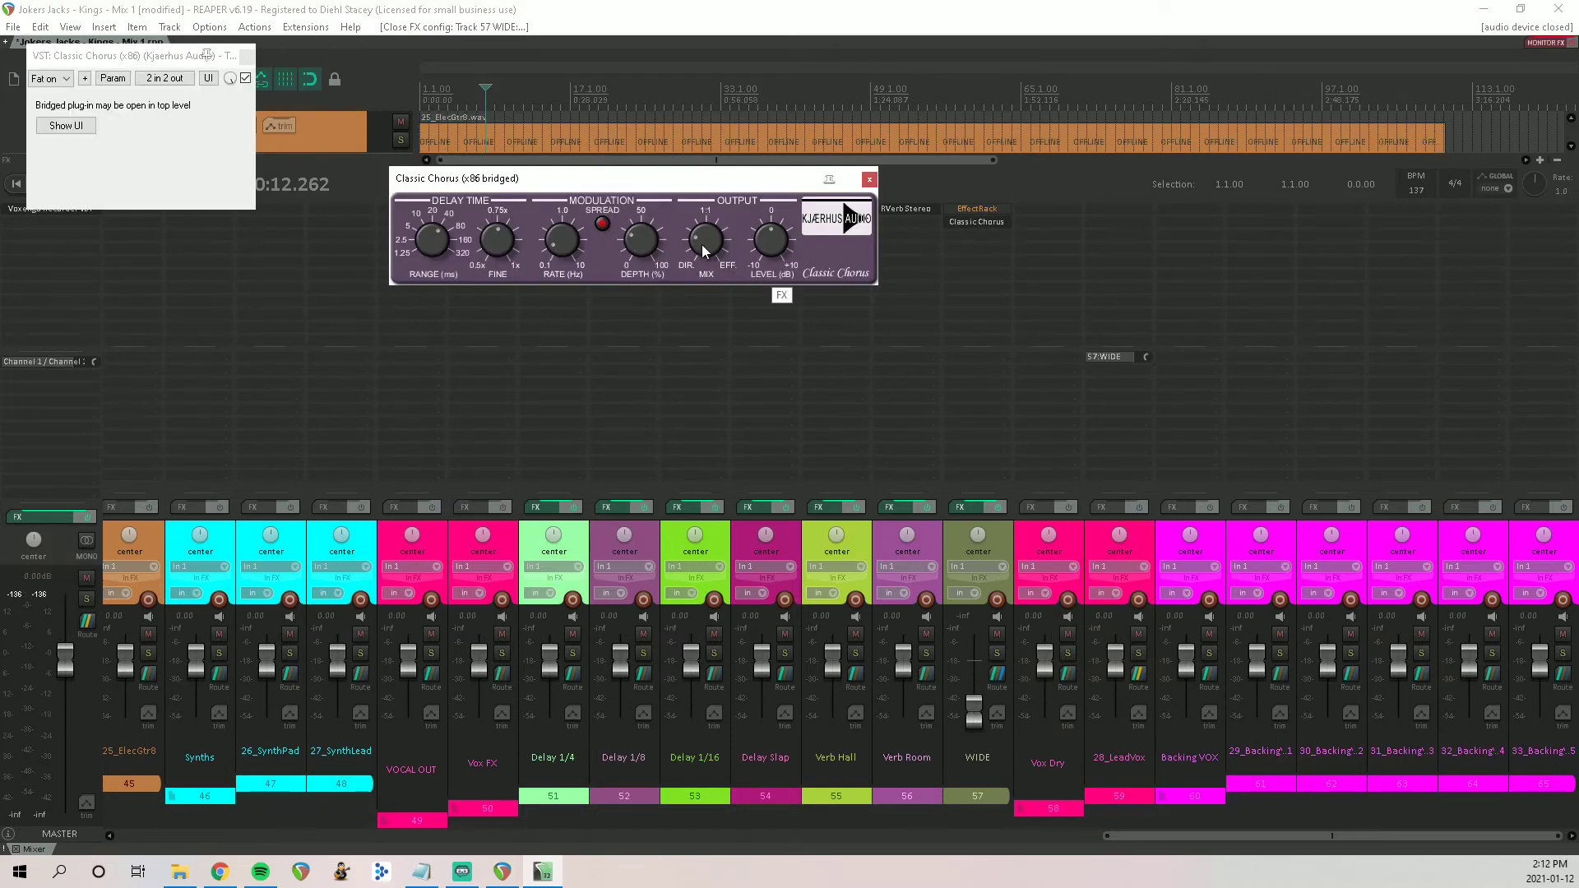
left_click(869, 179)
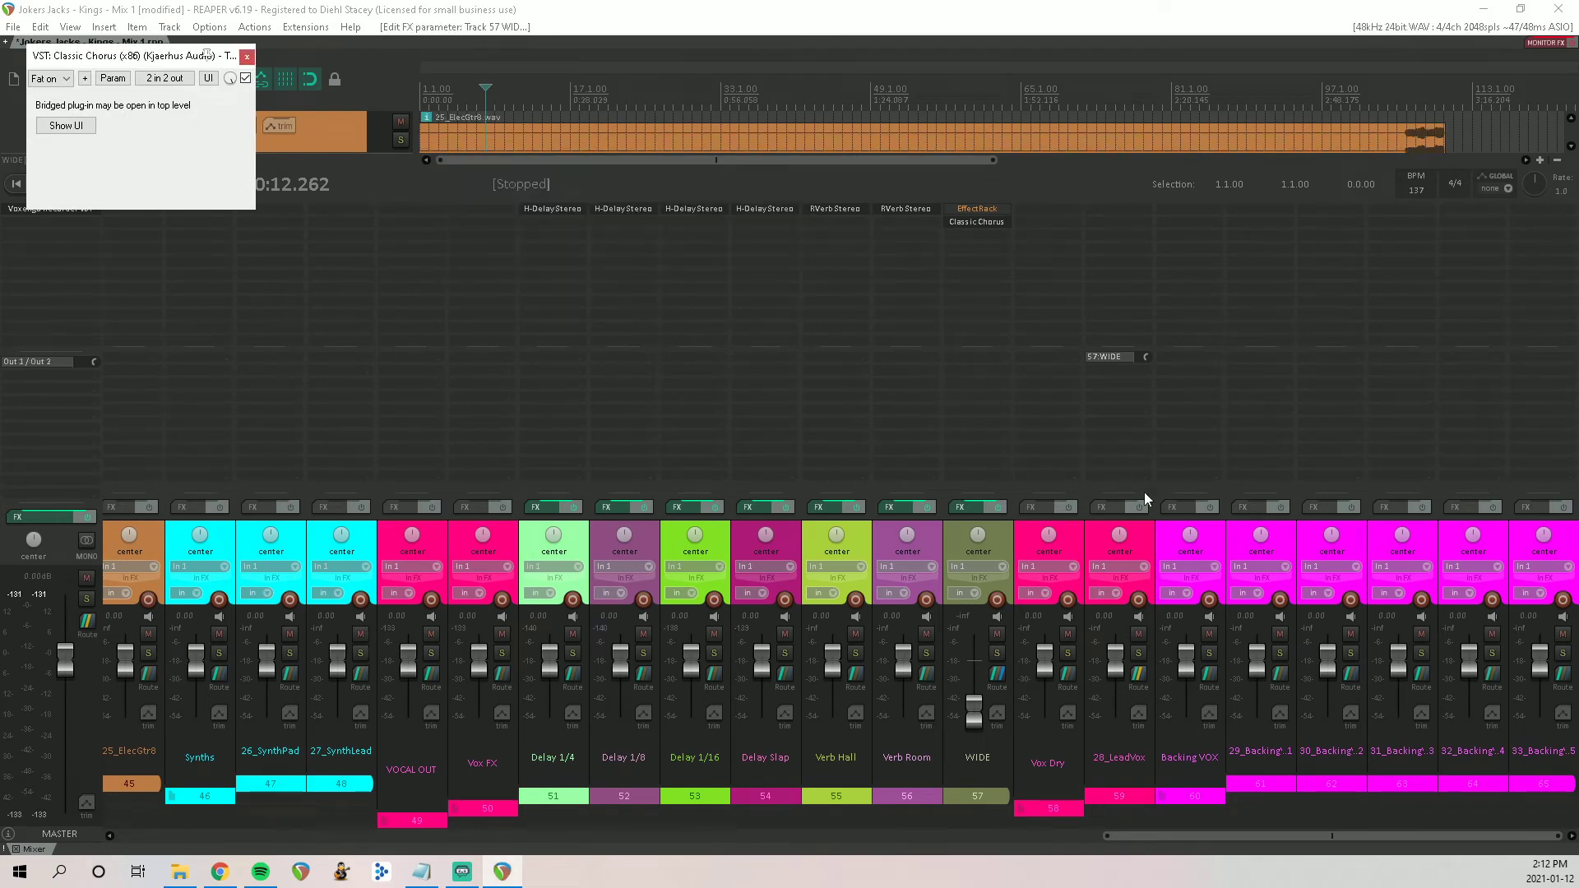
Step: Play the soloed 28_LeadVox from bar 12 and bring the WIDE fader up to about -21.1 dB
left_click(1138, 548)
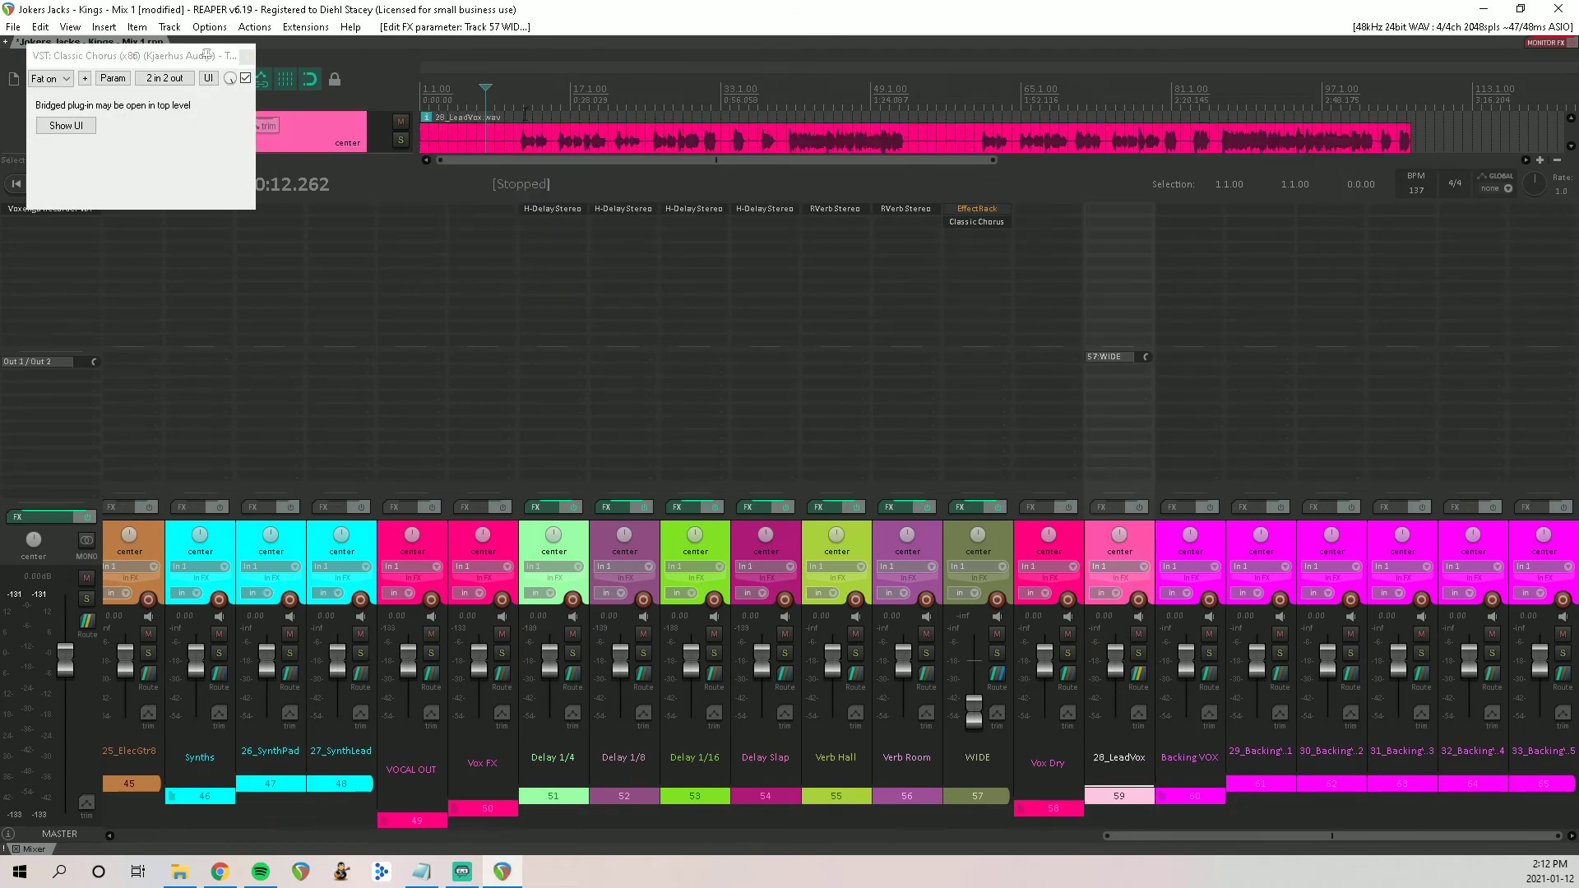
left_click(524, 114)
key("space")
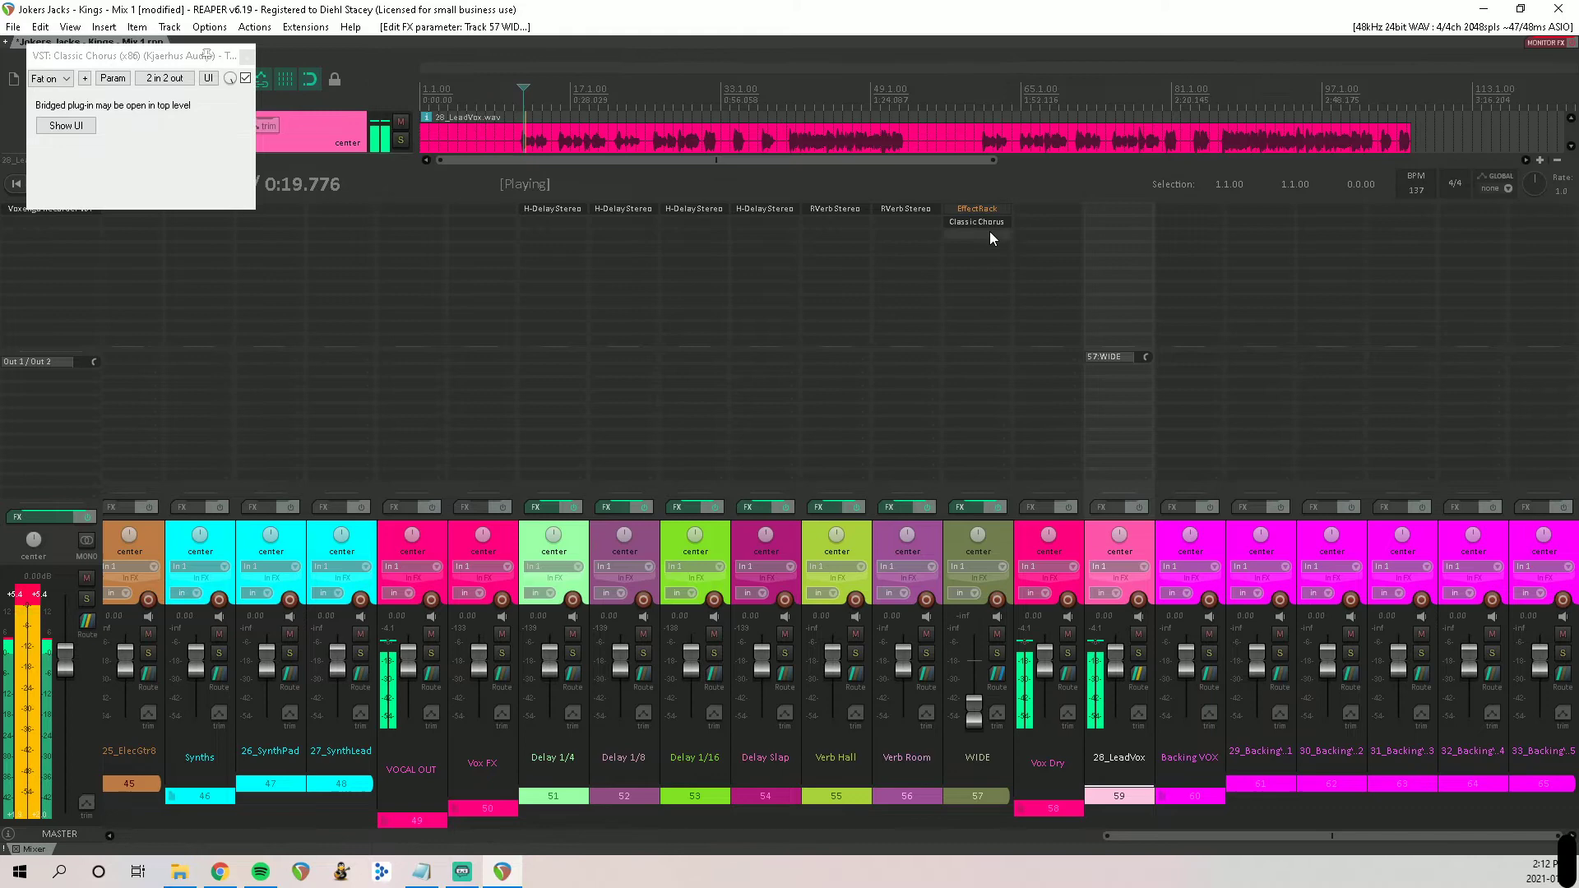
left_click(1139, 654)
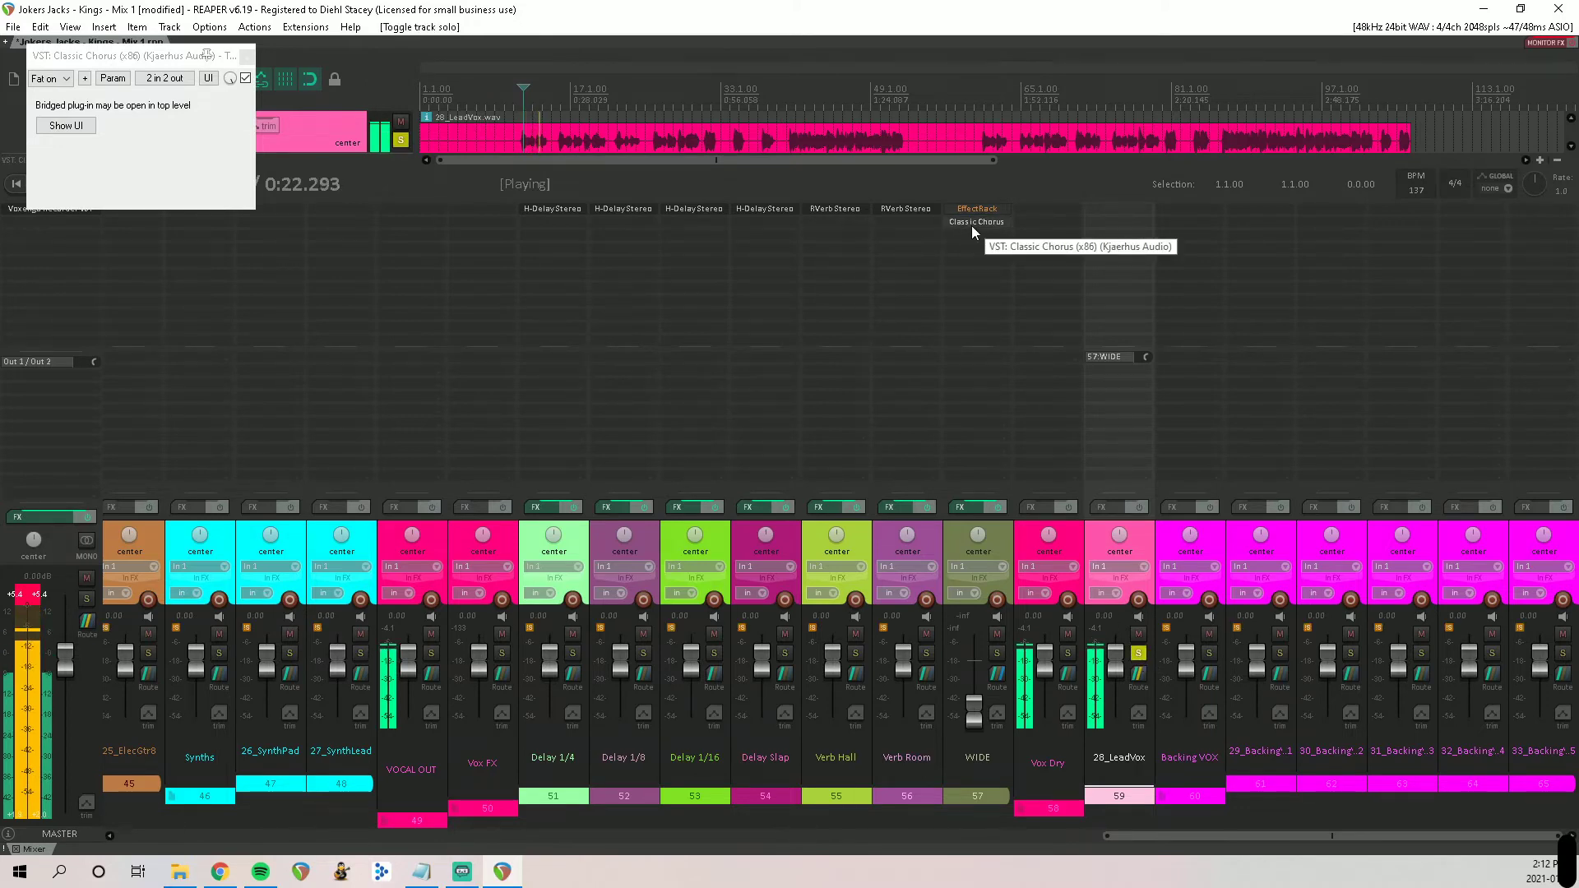
mouse_move(974, 709)
left_mouse_down()
mouse_move(971, 679)
mouse_move(969, 734)
left_mouse_up()
left_click(998, 546)
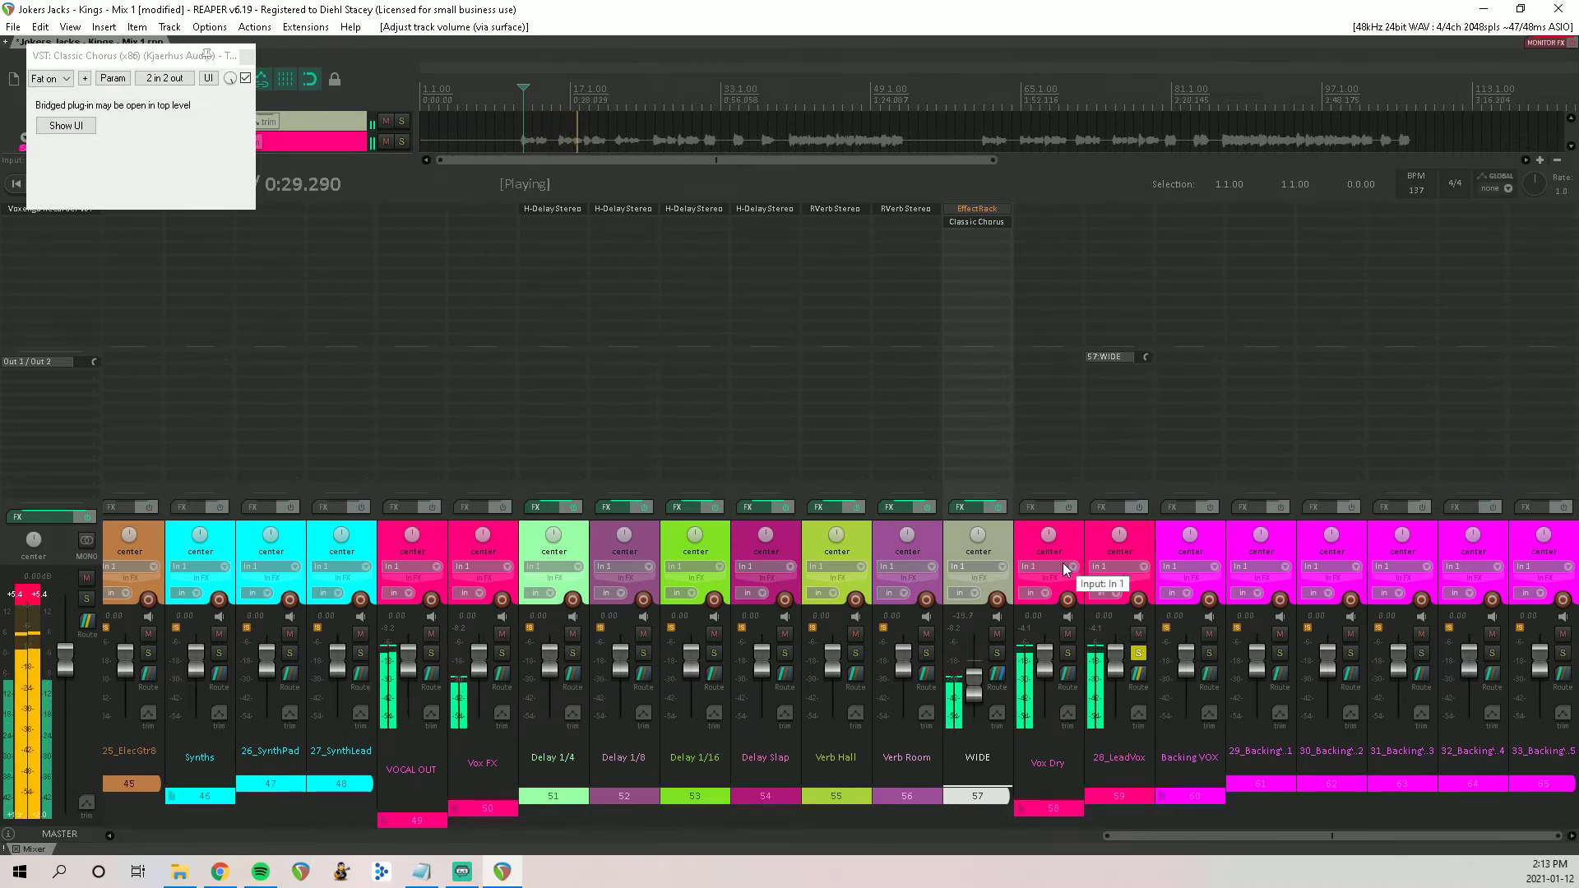
key("space")
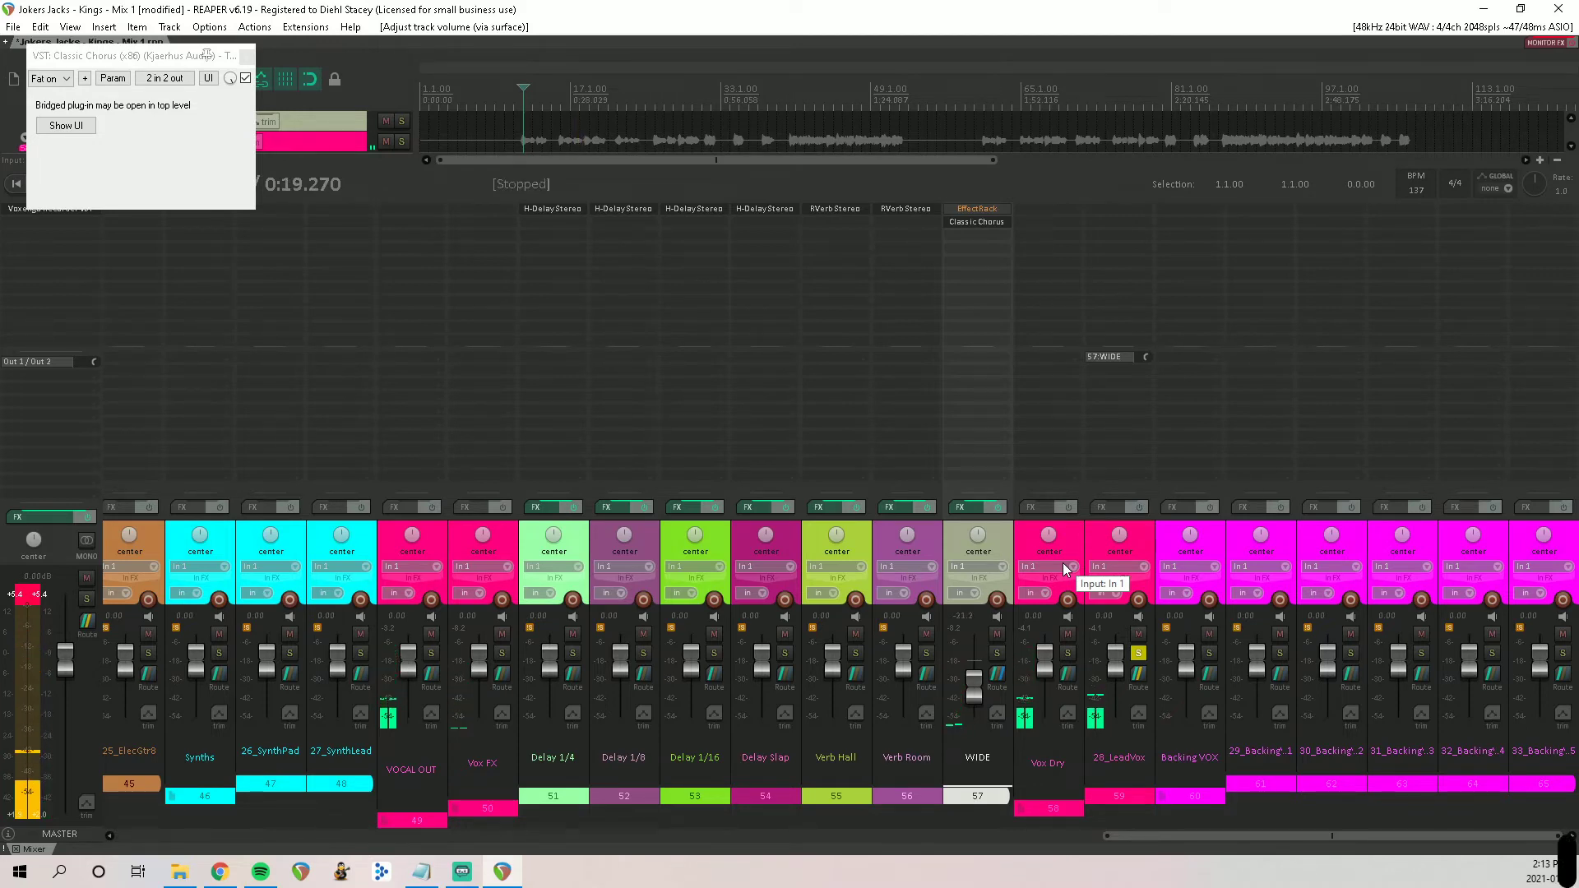
Step: Solo the WIDE track in place of 28_LeadVox to hear the chorus alone, and clear the solo again
left_click(1139, 655)
left_click(997, 652)
key("space")
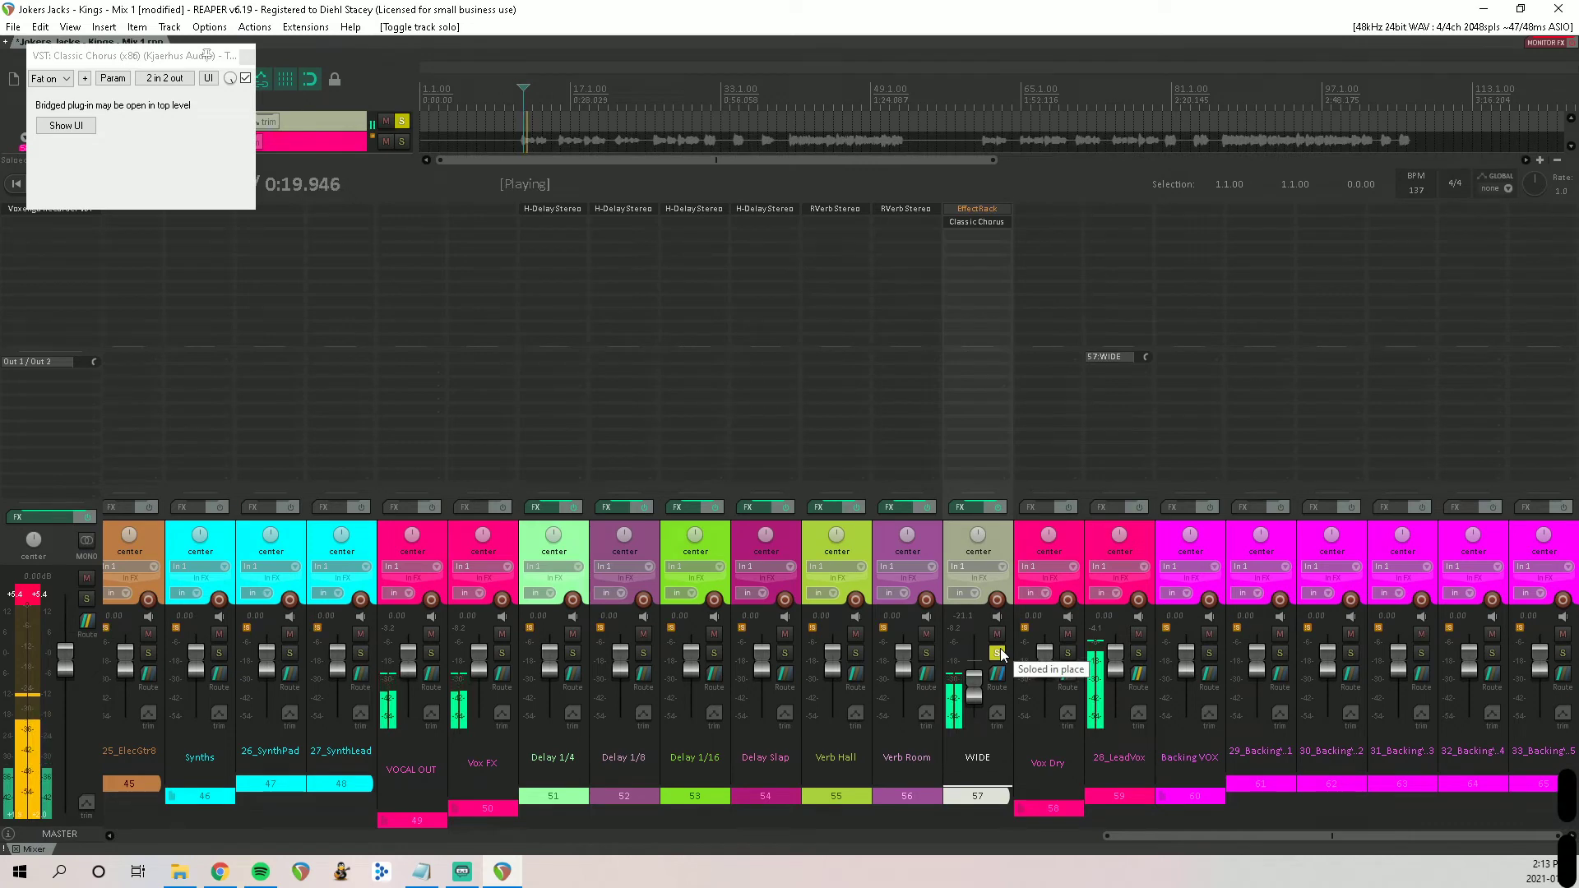
key("space")
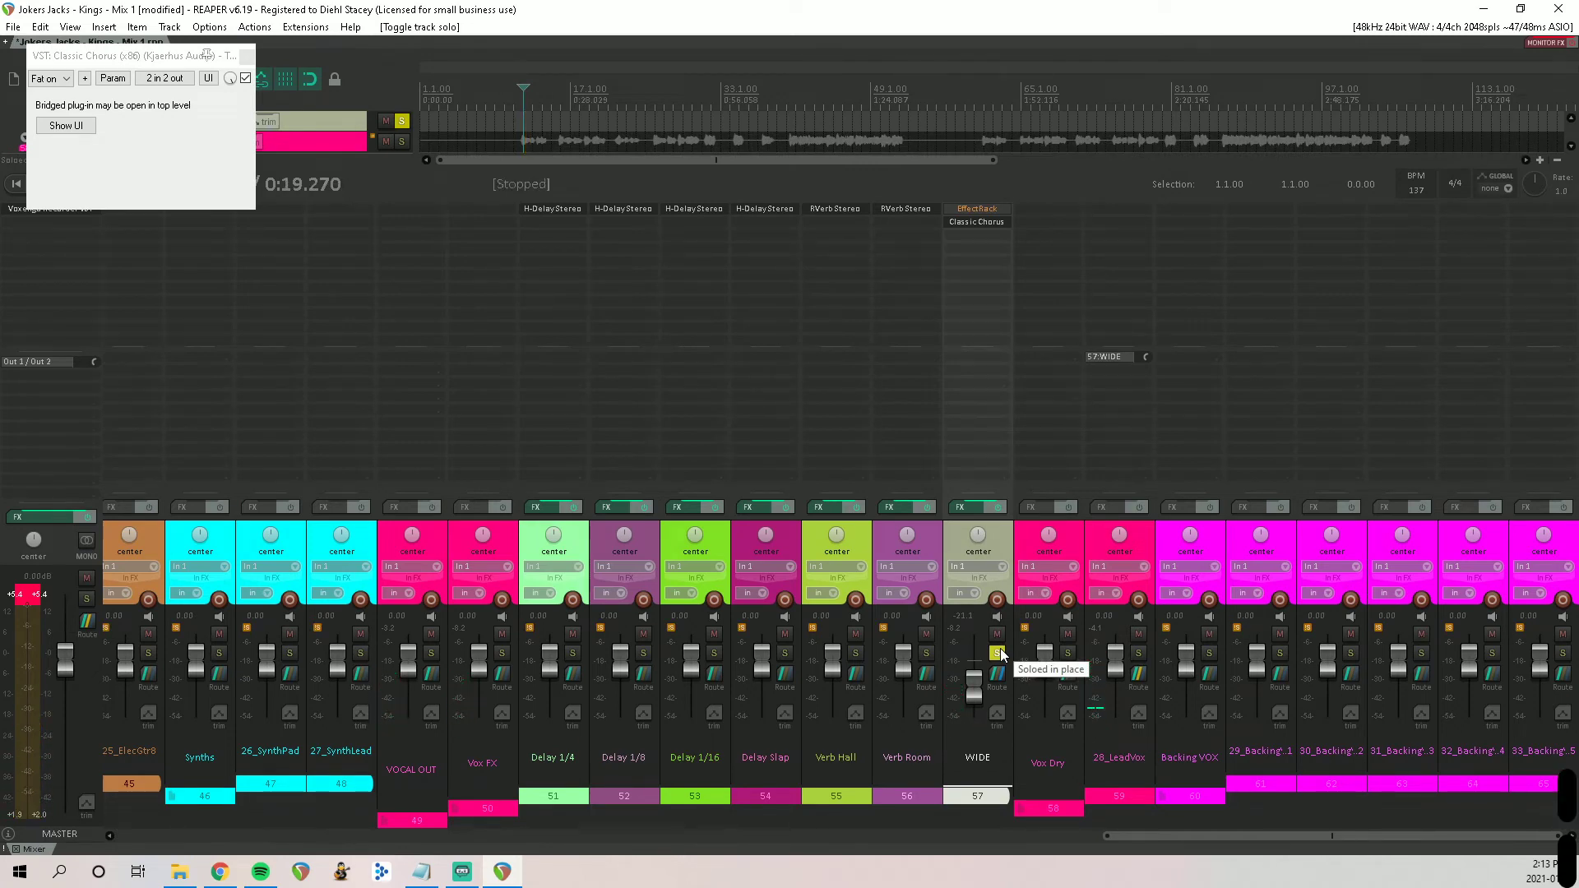
key("space")
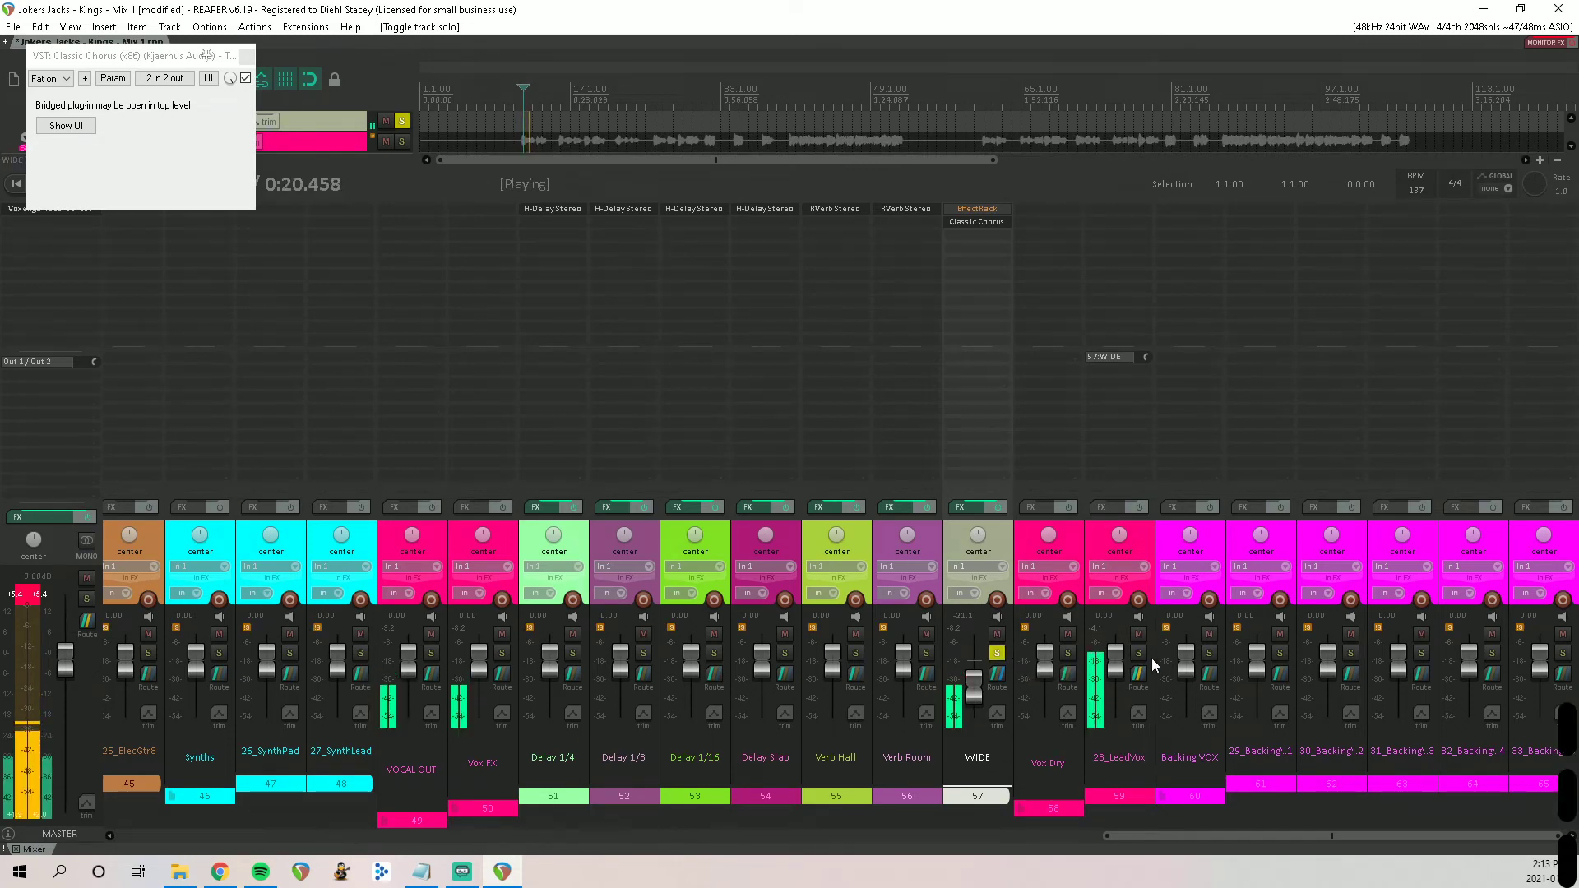
left_click(997, 653)
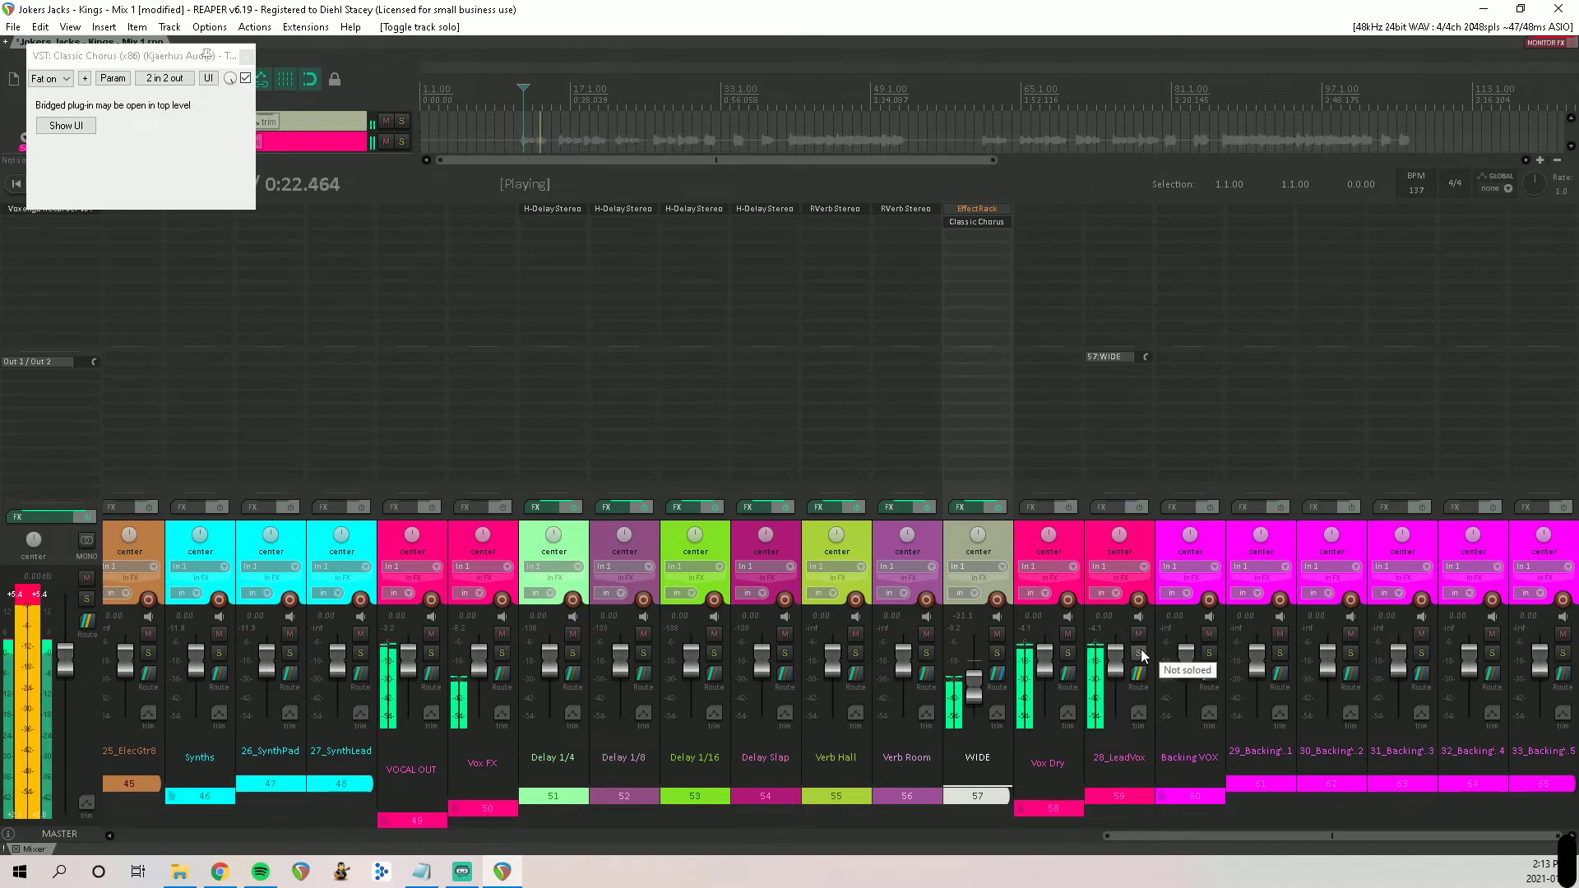
Step: Solo 28_LeadVox, compare it with WIDE muted and unmuted, and set the WIDE fader to -14.0 dB
left_click(1138, 653)
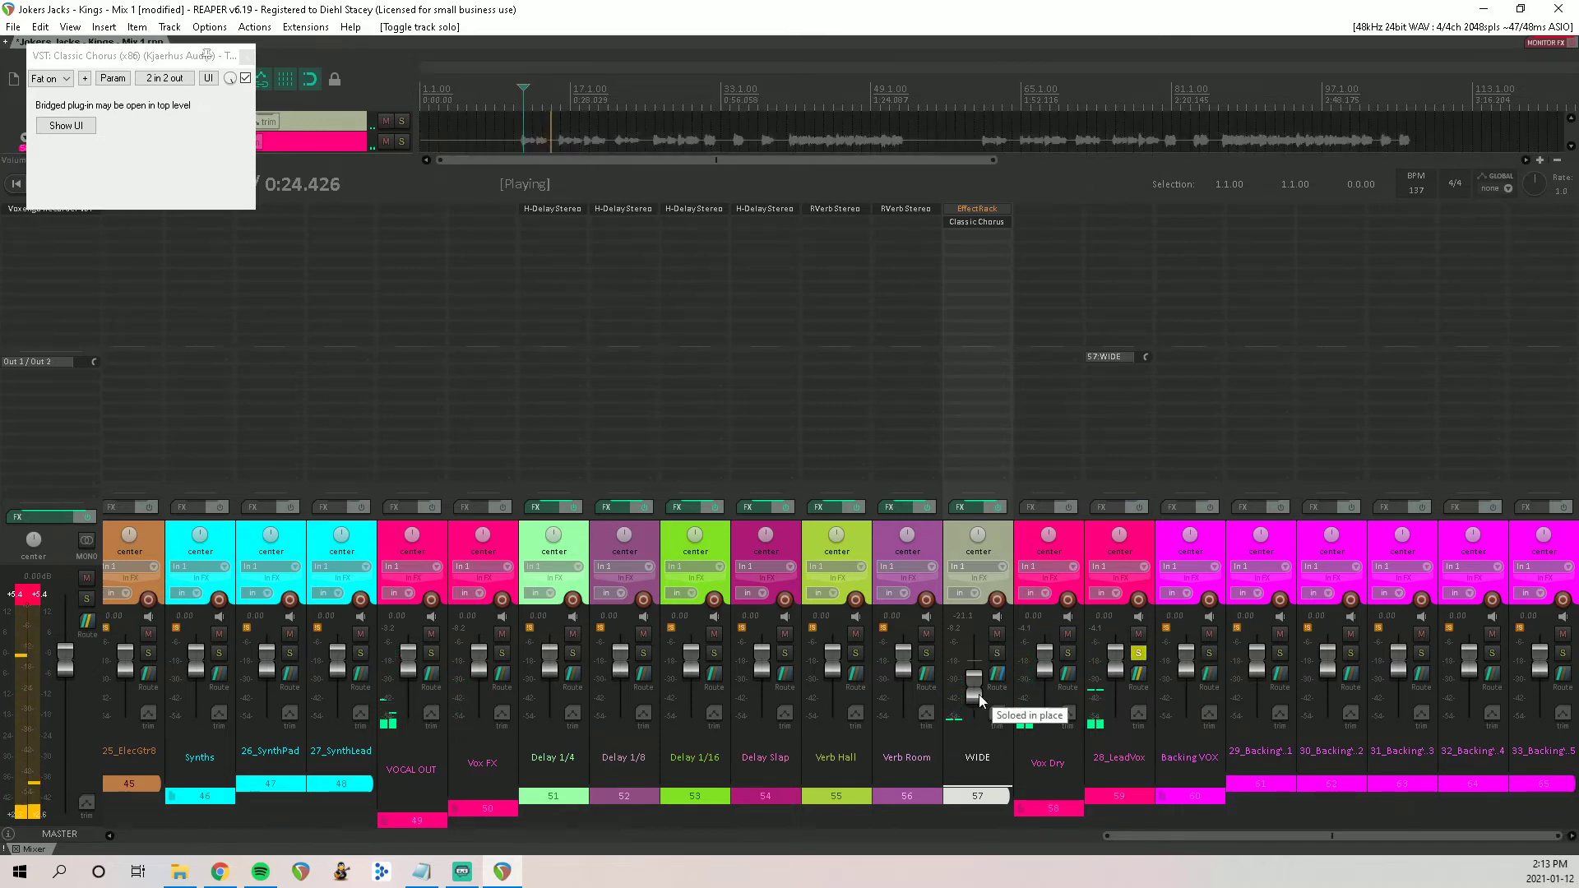
left_click(996, 635)
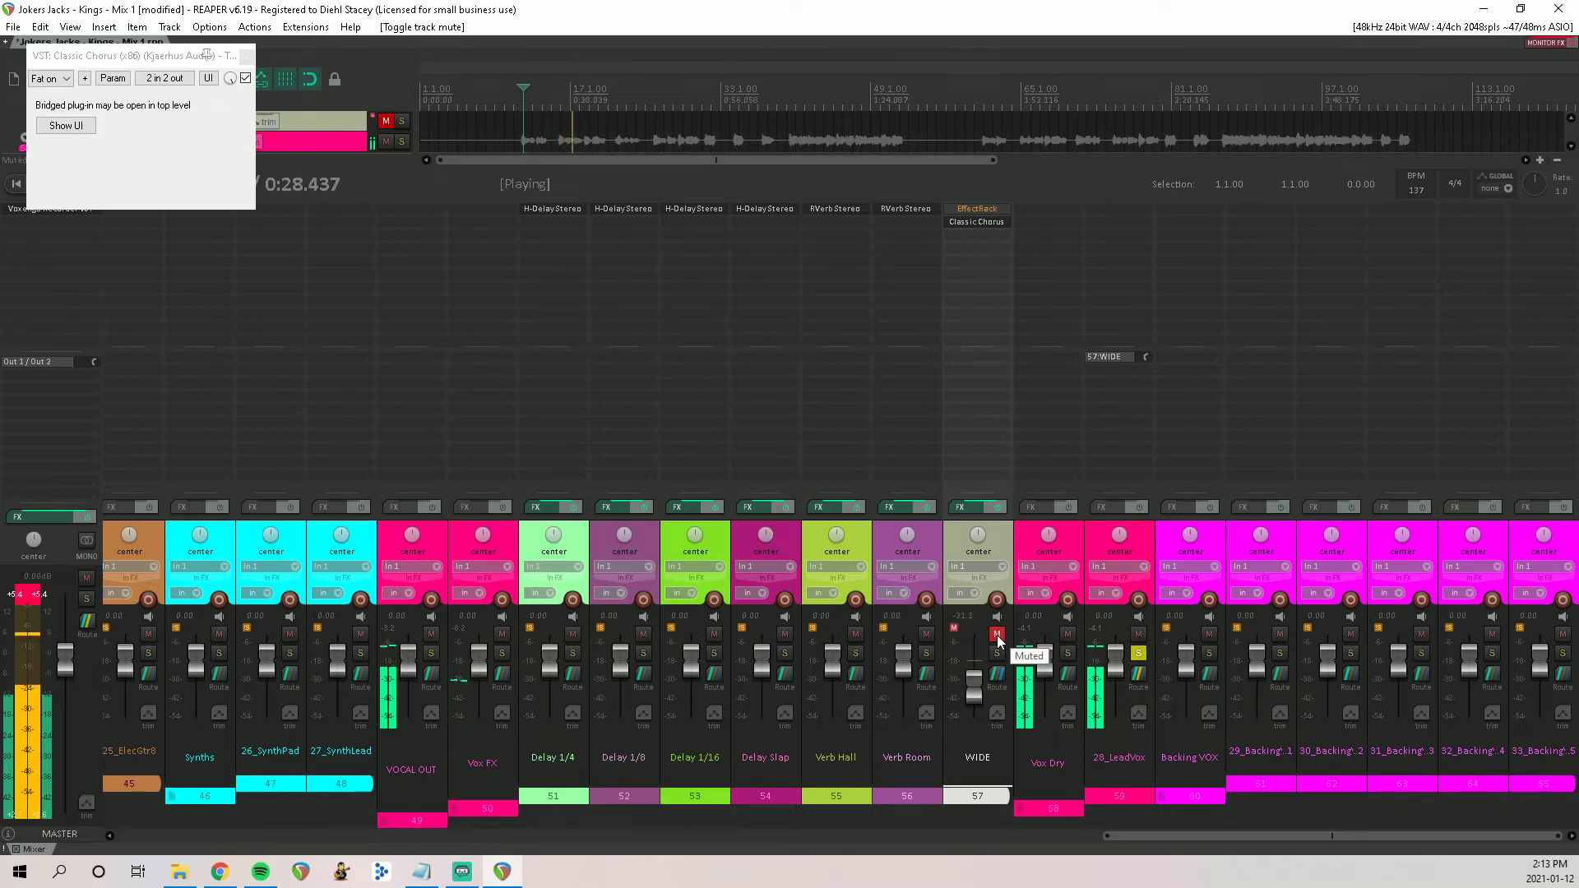
left_click(997, 635)
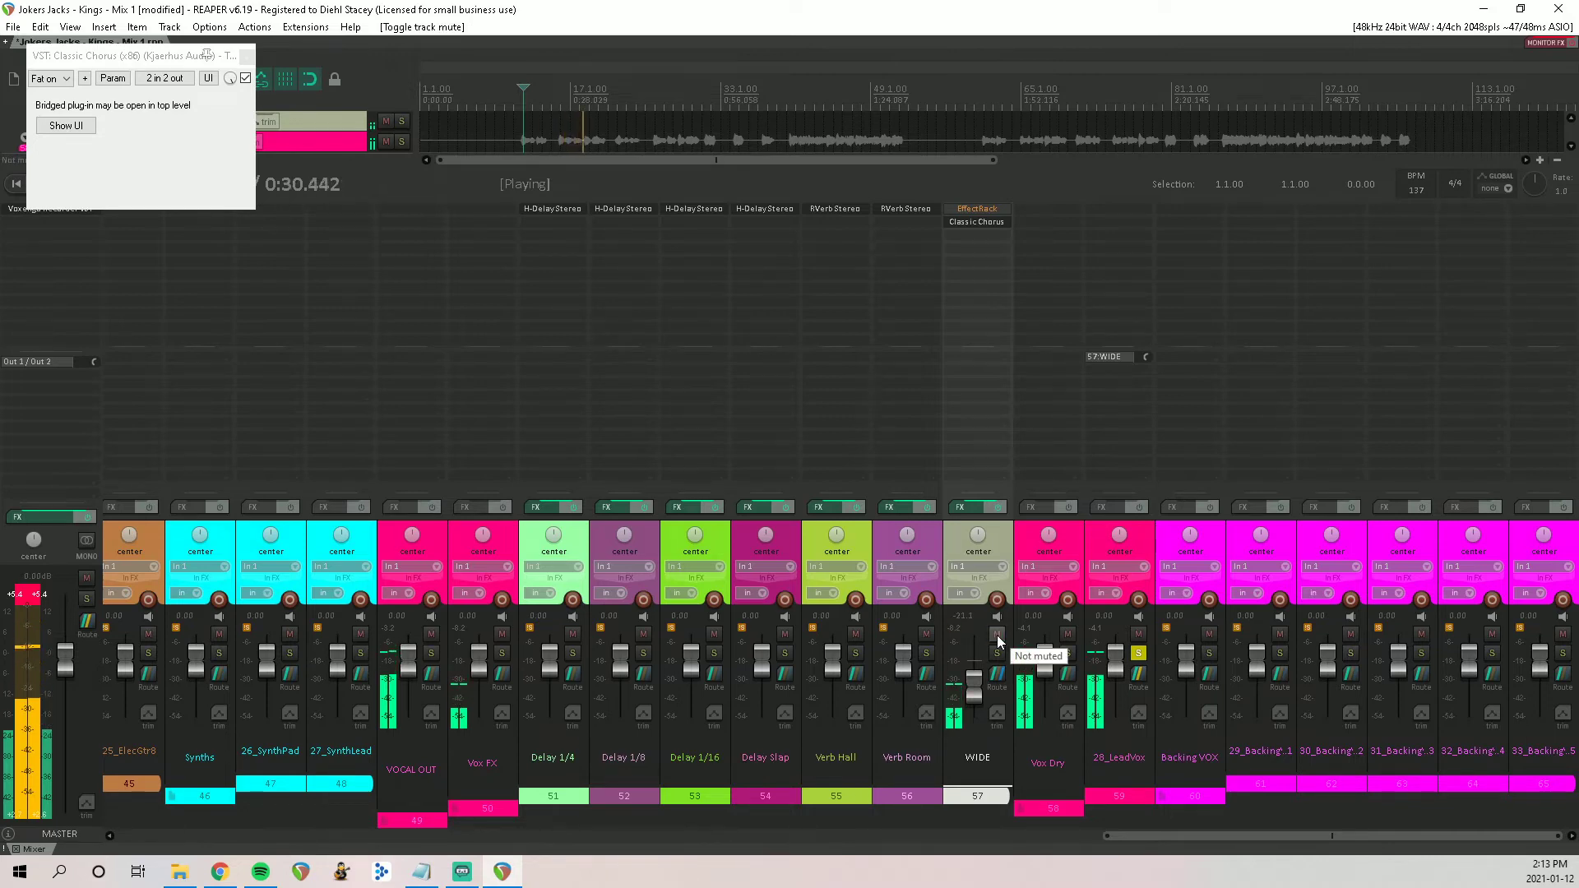
left_click_drag(964, 710, 971, 687)
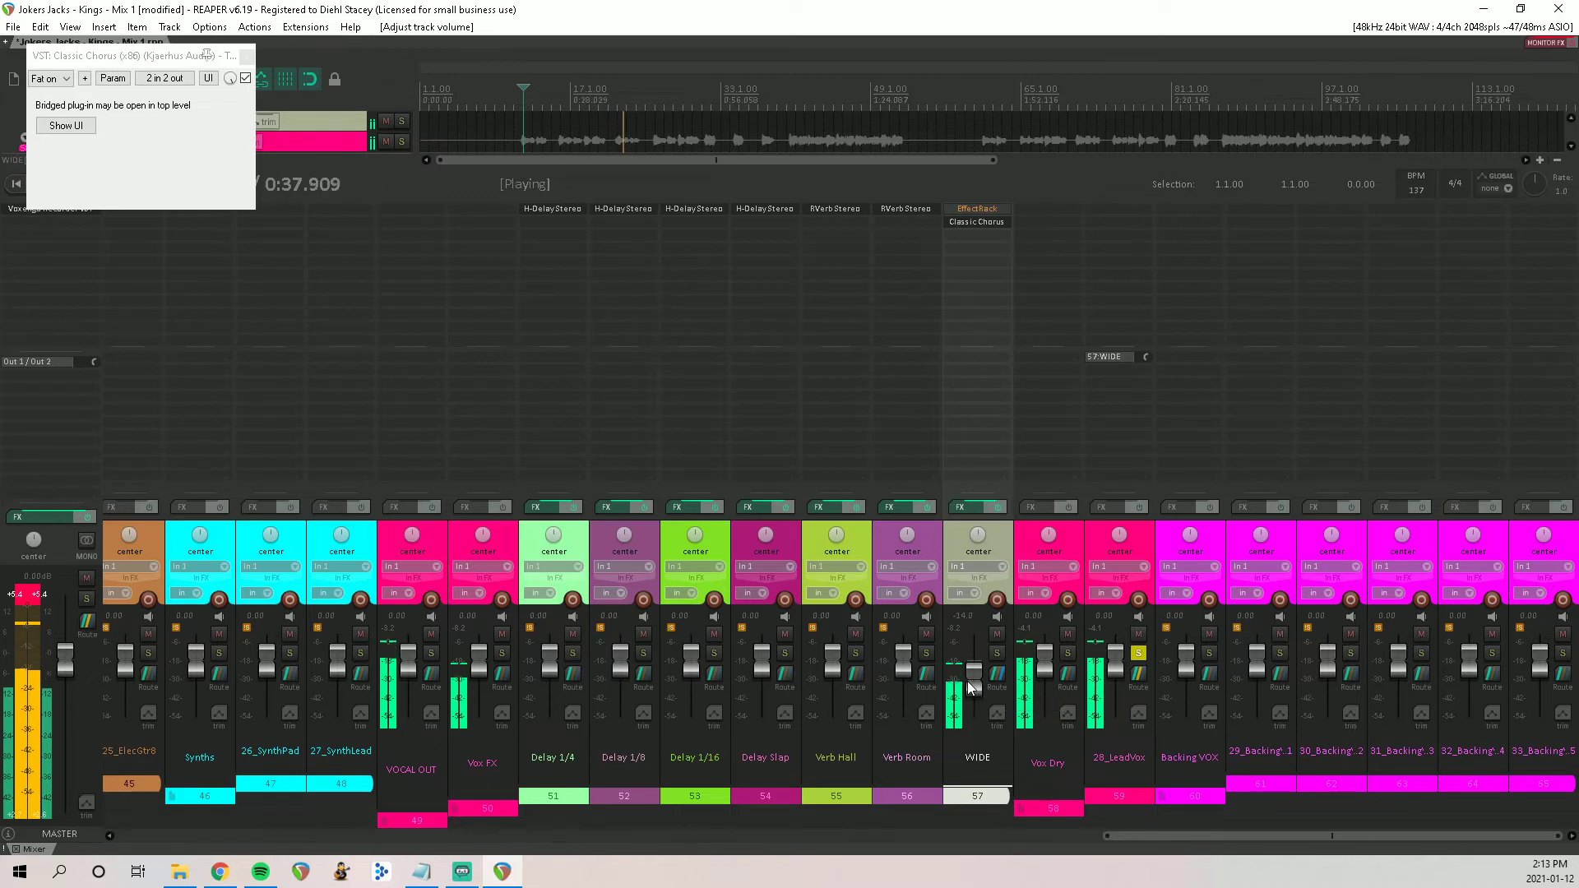
Step: Adjust the delay time and modulation controls of the WIDE track's Classic Chorus while the lead vocal plays
left_click(960, 221)
left_click(993, 224)
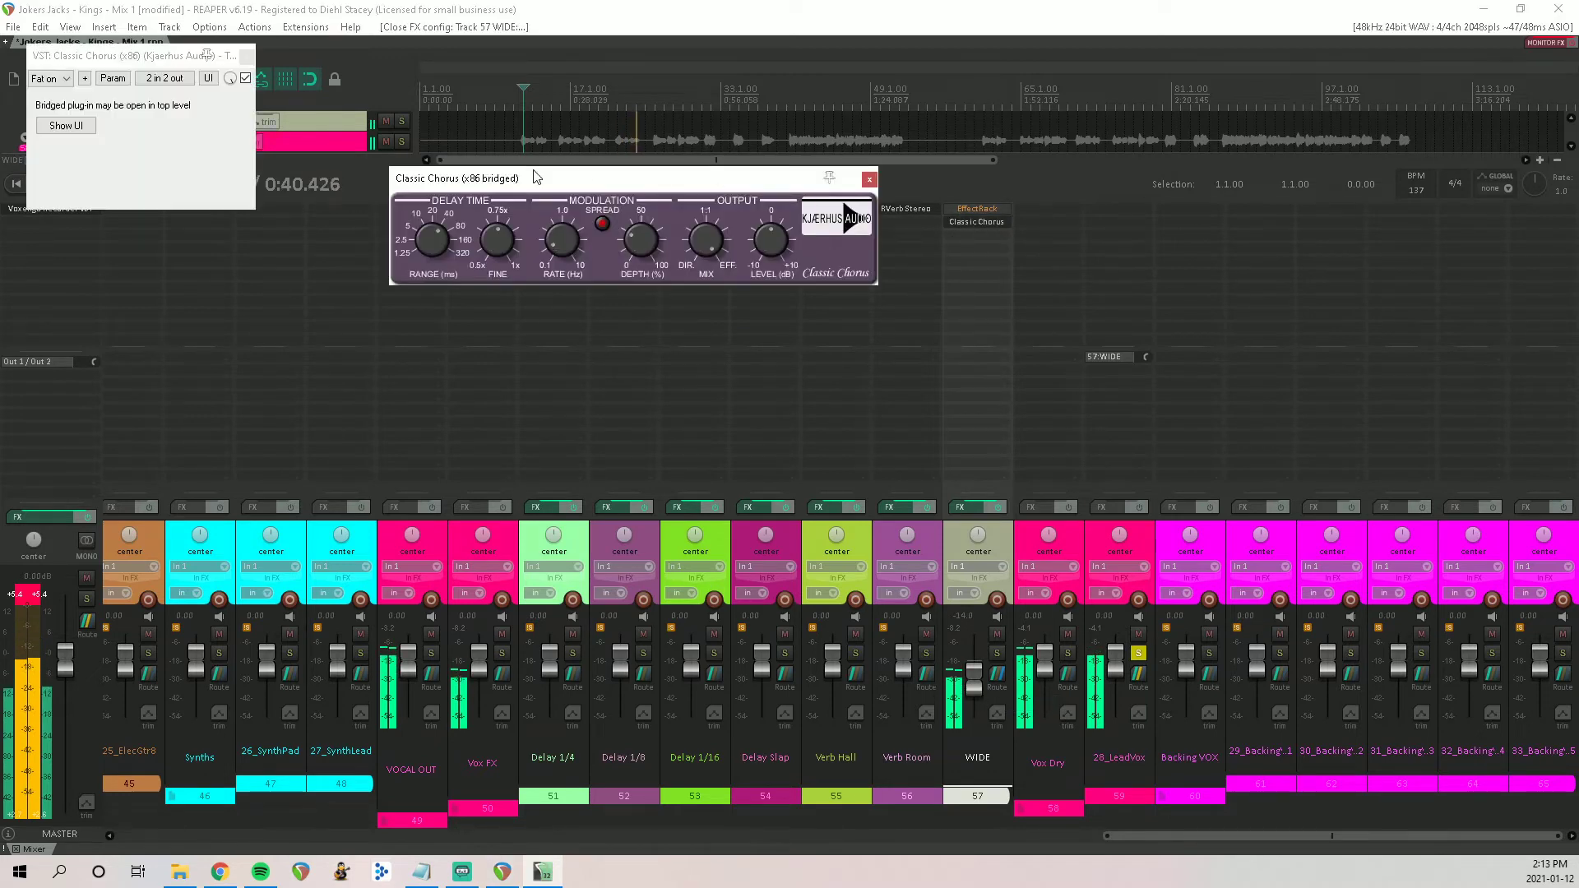
left_click(486, 254)
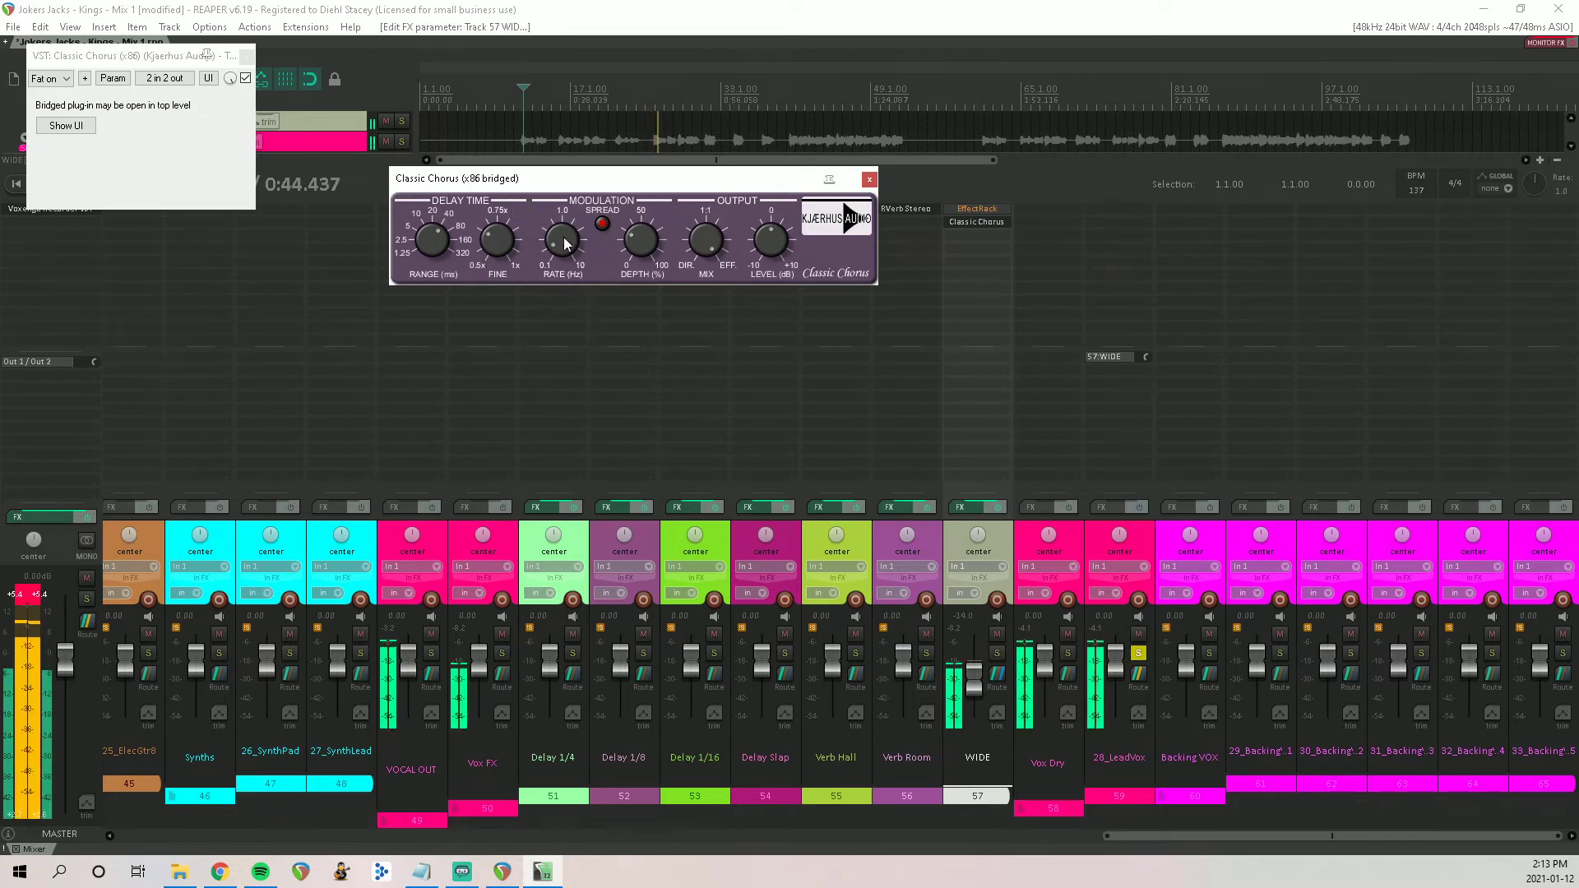
left_click_drag(564, 237, 643, 238)
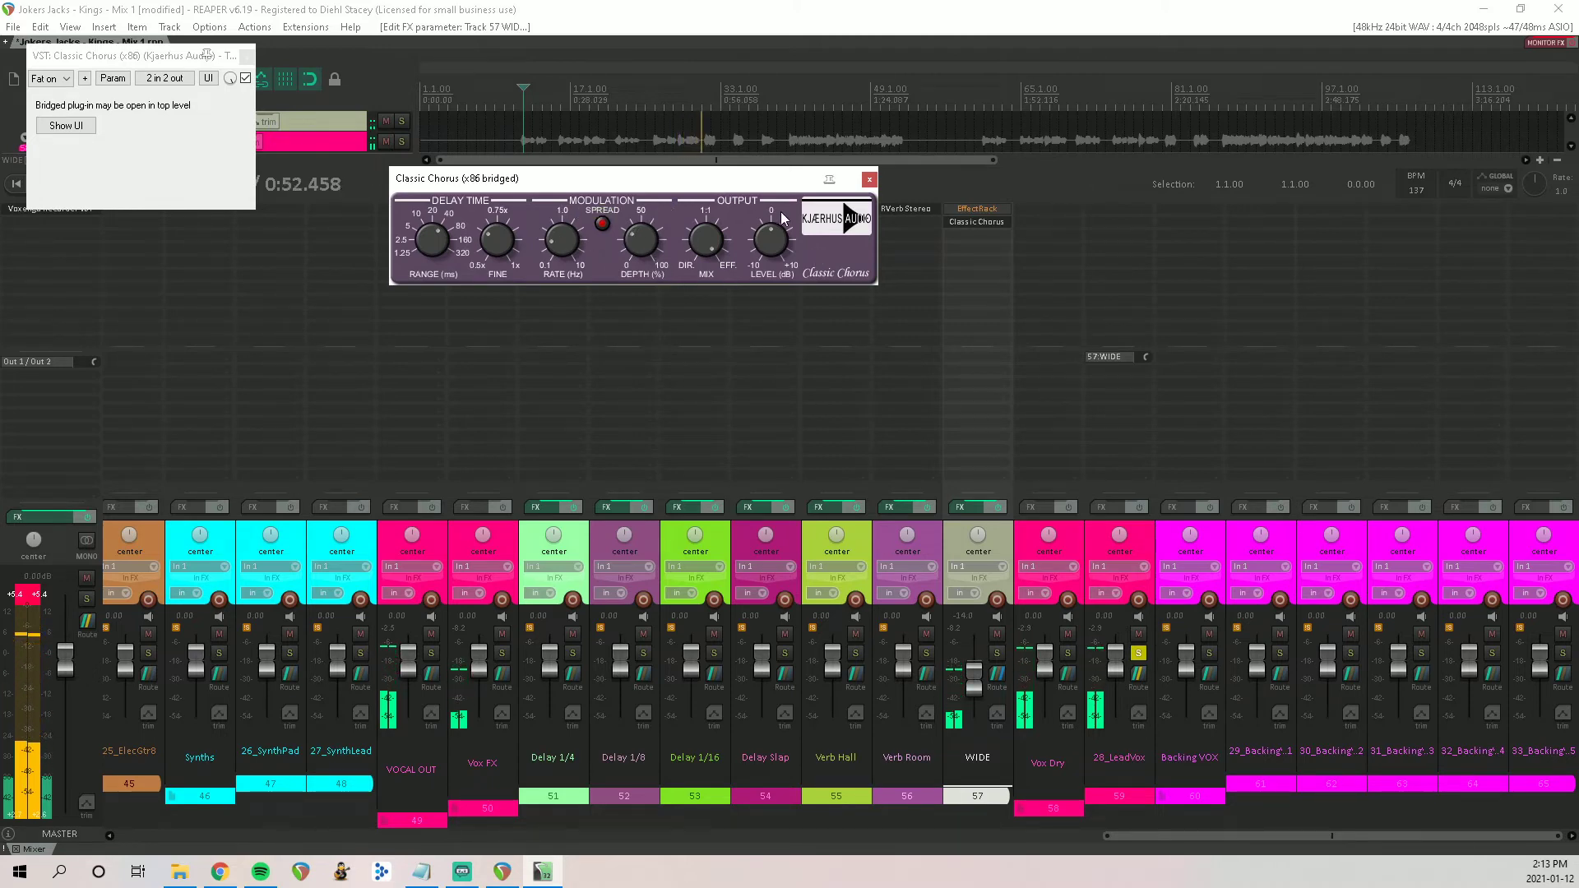
left_click(870, 177)
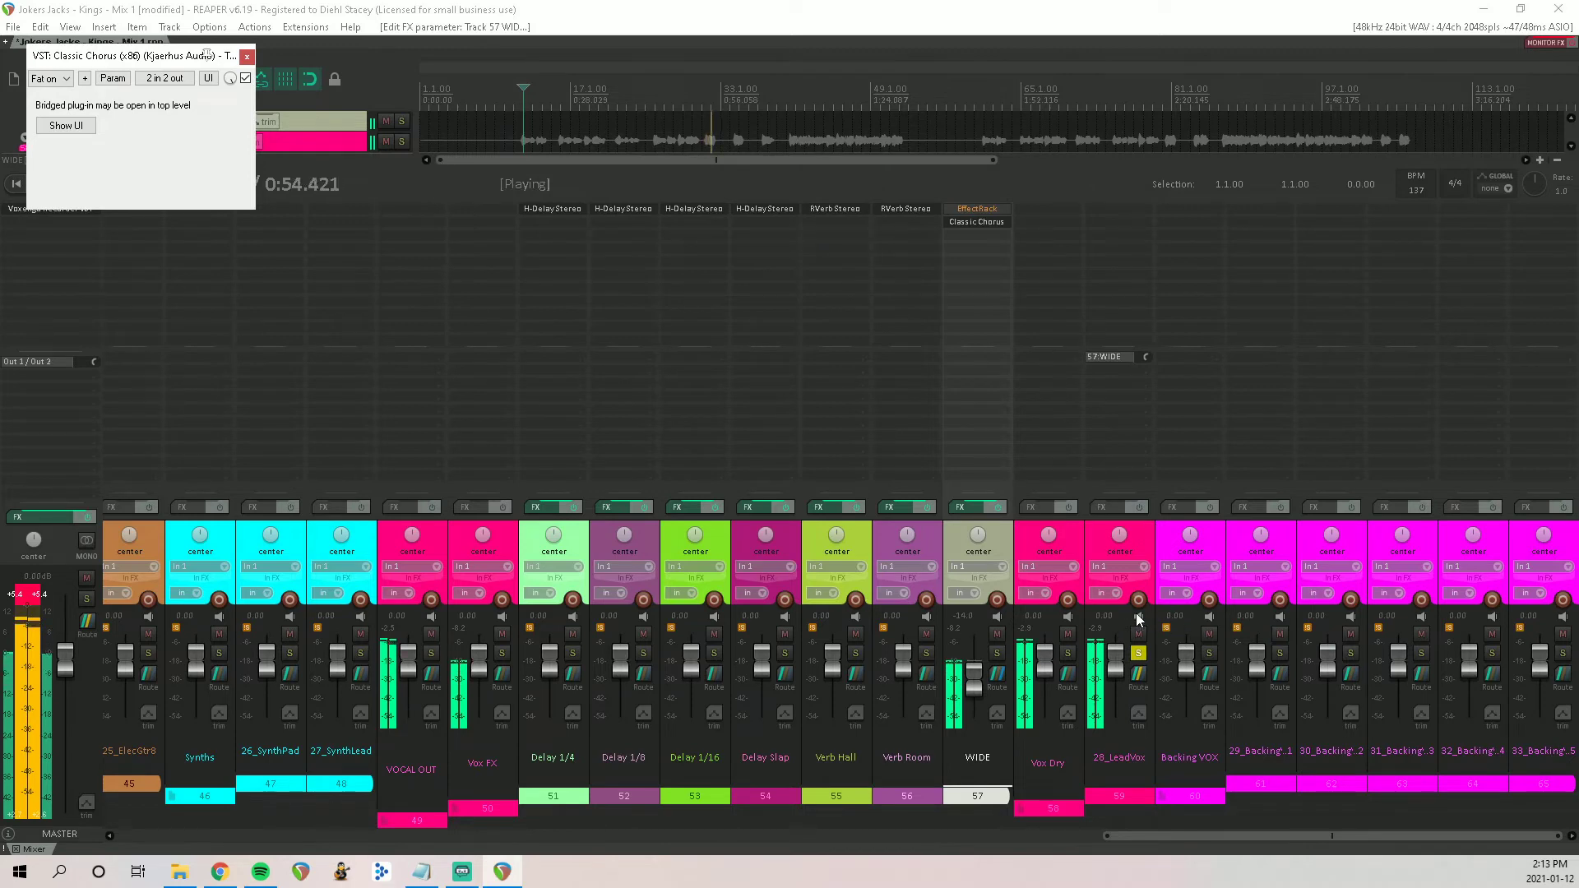
Step: Compare the lead vocal with the WIDE track muted and unmuted
left_click(997, 634)
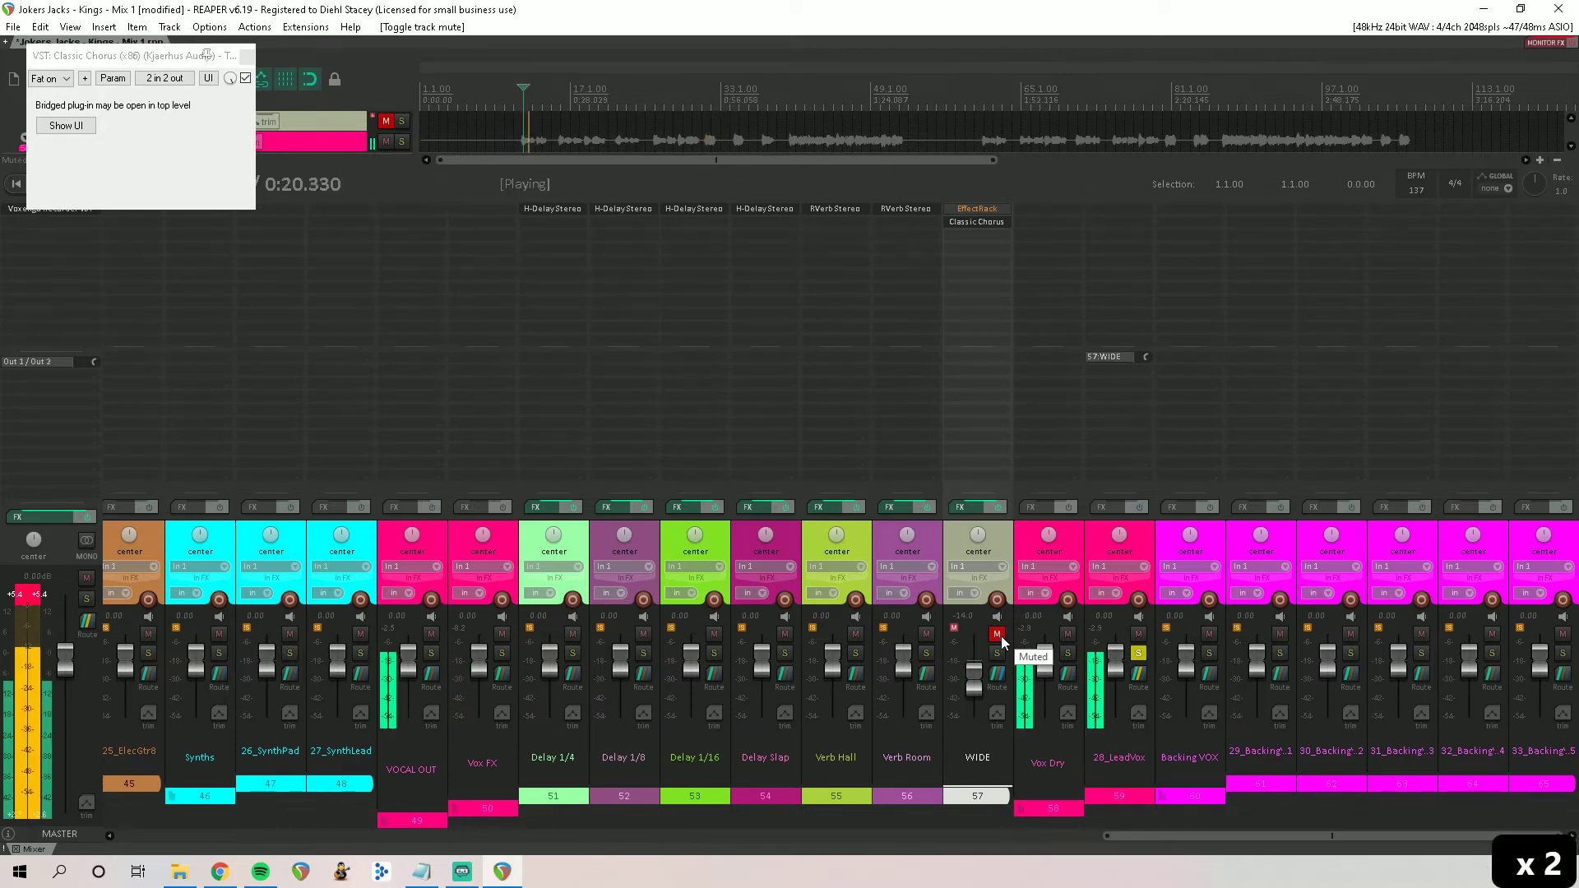
left_click(997, 635)
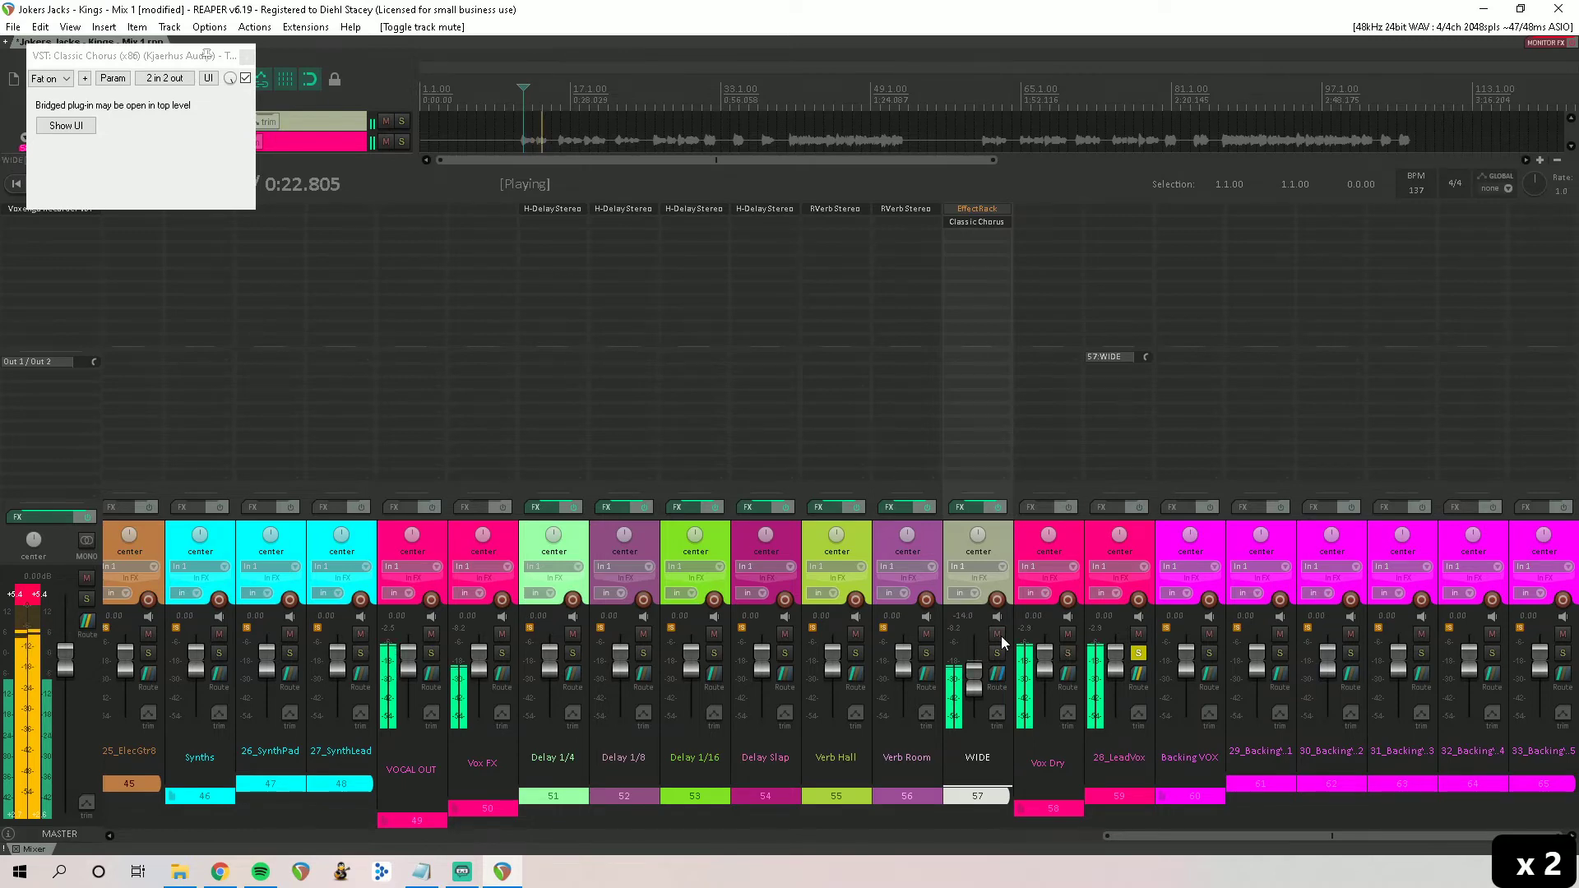
left_click(997, 635)
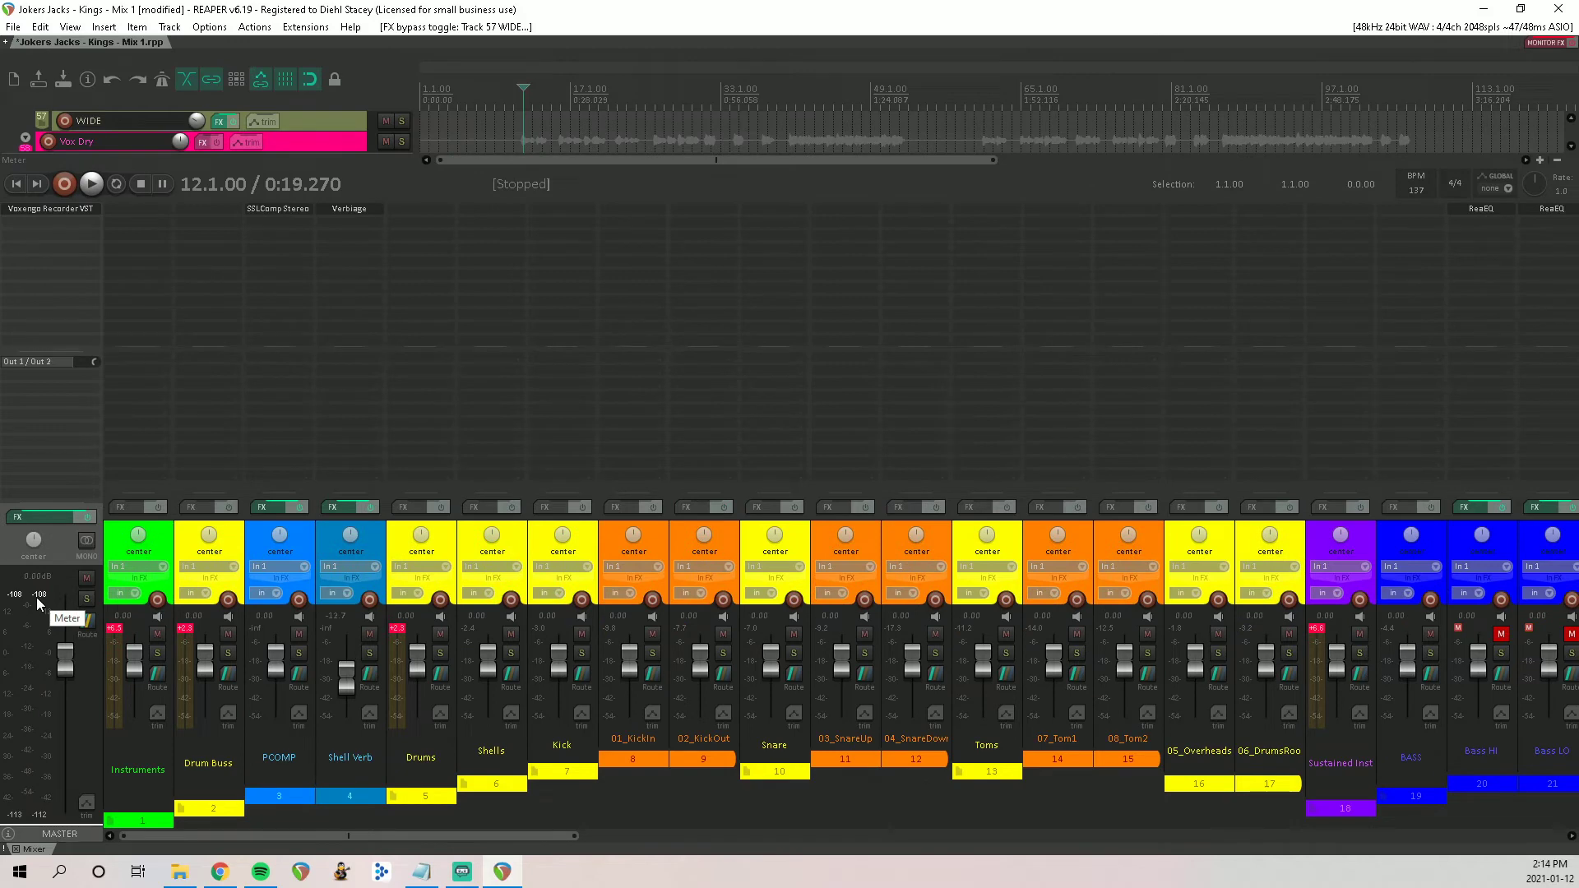
Step: Trim the silent start of the five backing vocal items in the arrangement to bar 40
key("ctrl+m")
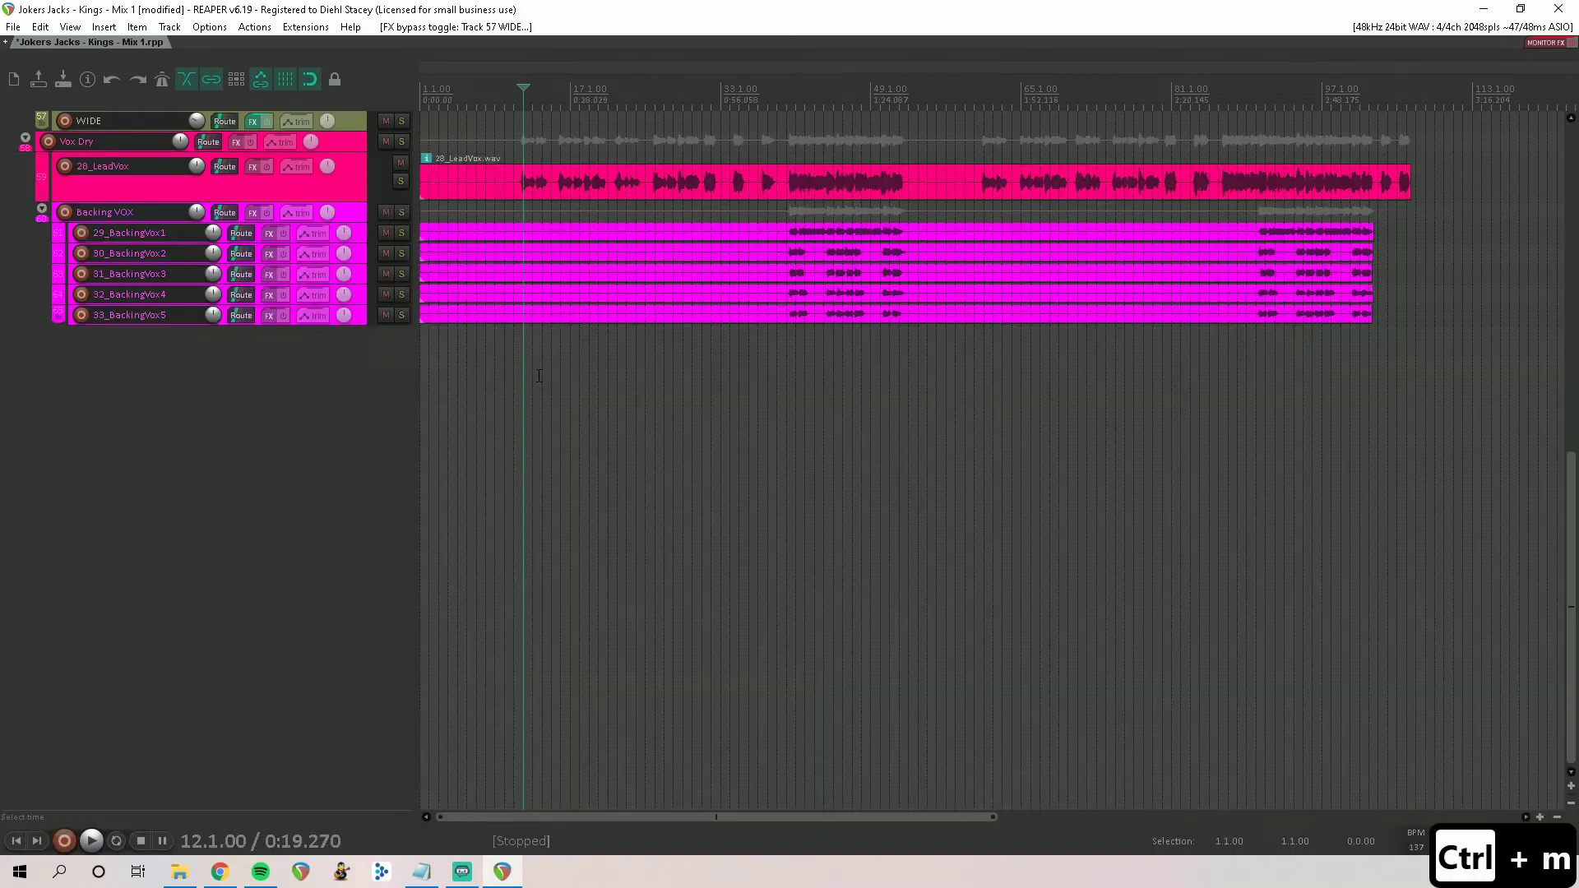
left_click_drag(465, 228, 786, 324)
scroll(804, 355, "up", 6)
scroll(804, 355, "right", 8, "alt")
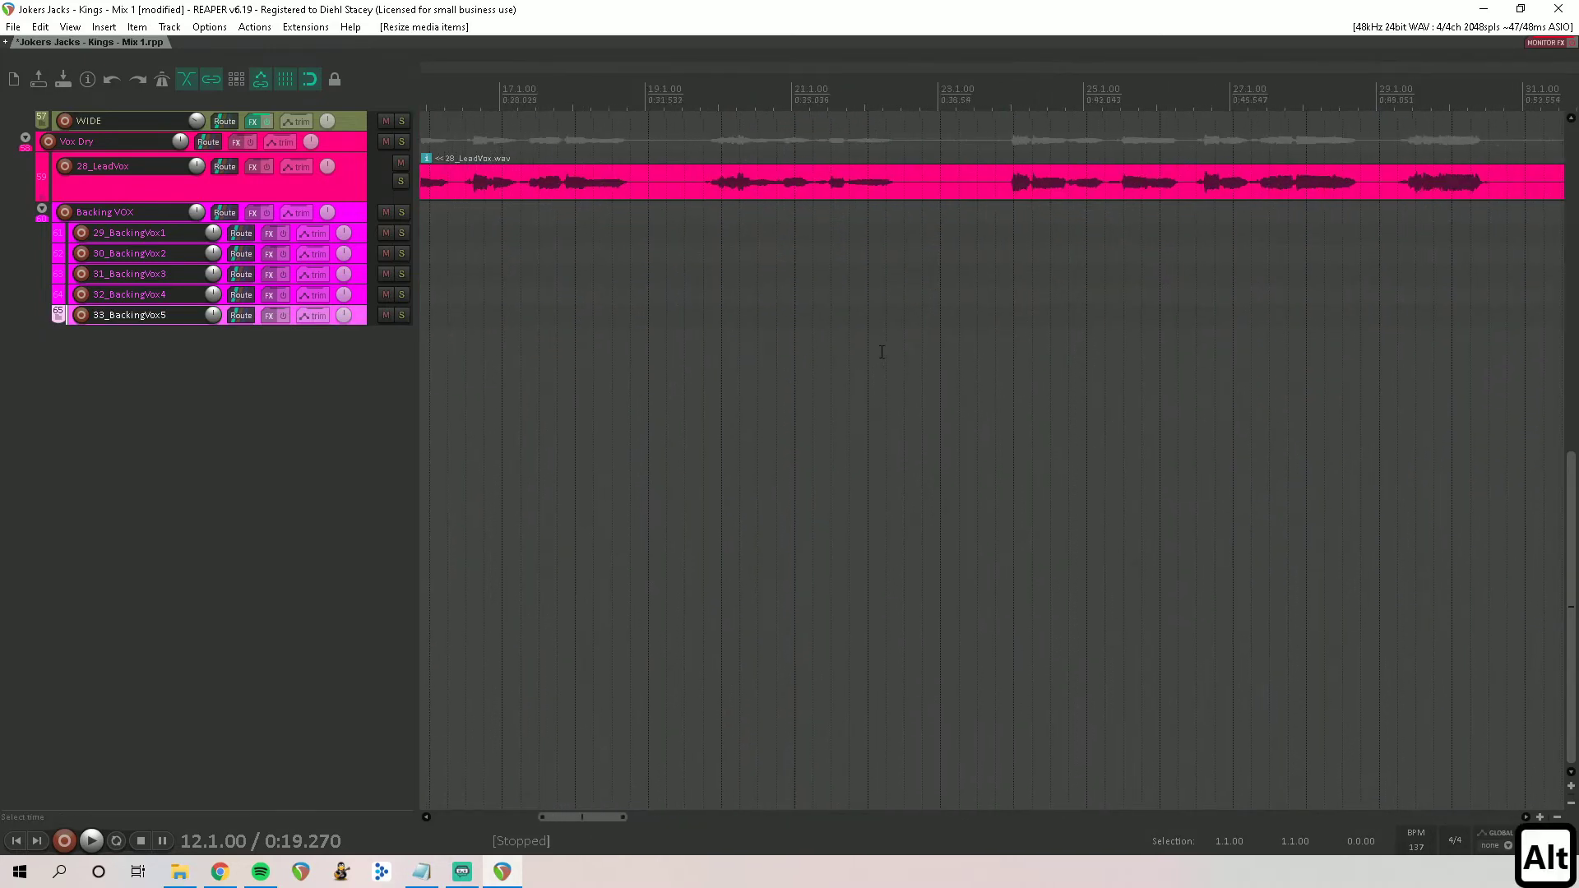
scroll(763, 340, "left", 10, "alt")
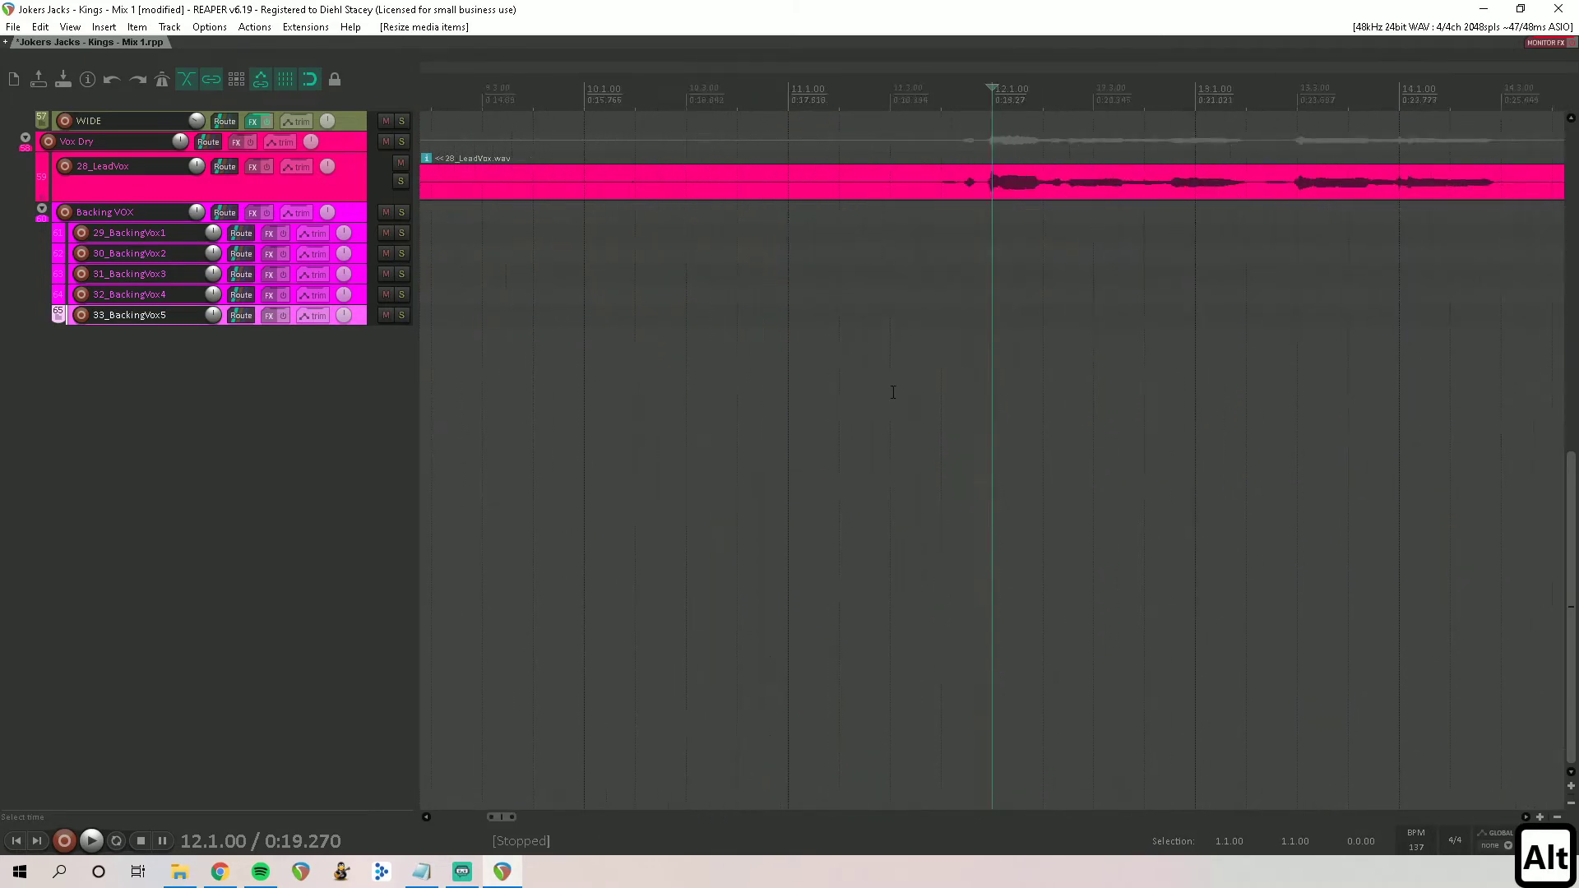
scroll(889, 389, "up", 3)
scroll(889, 388, "down", 9)
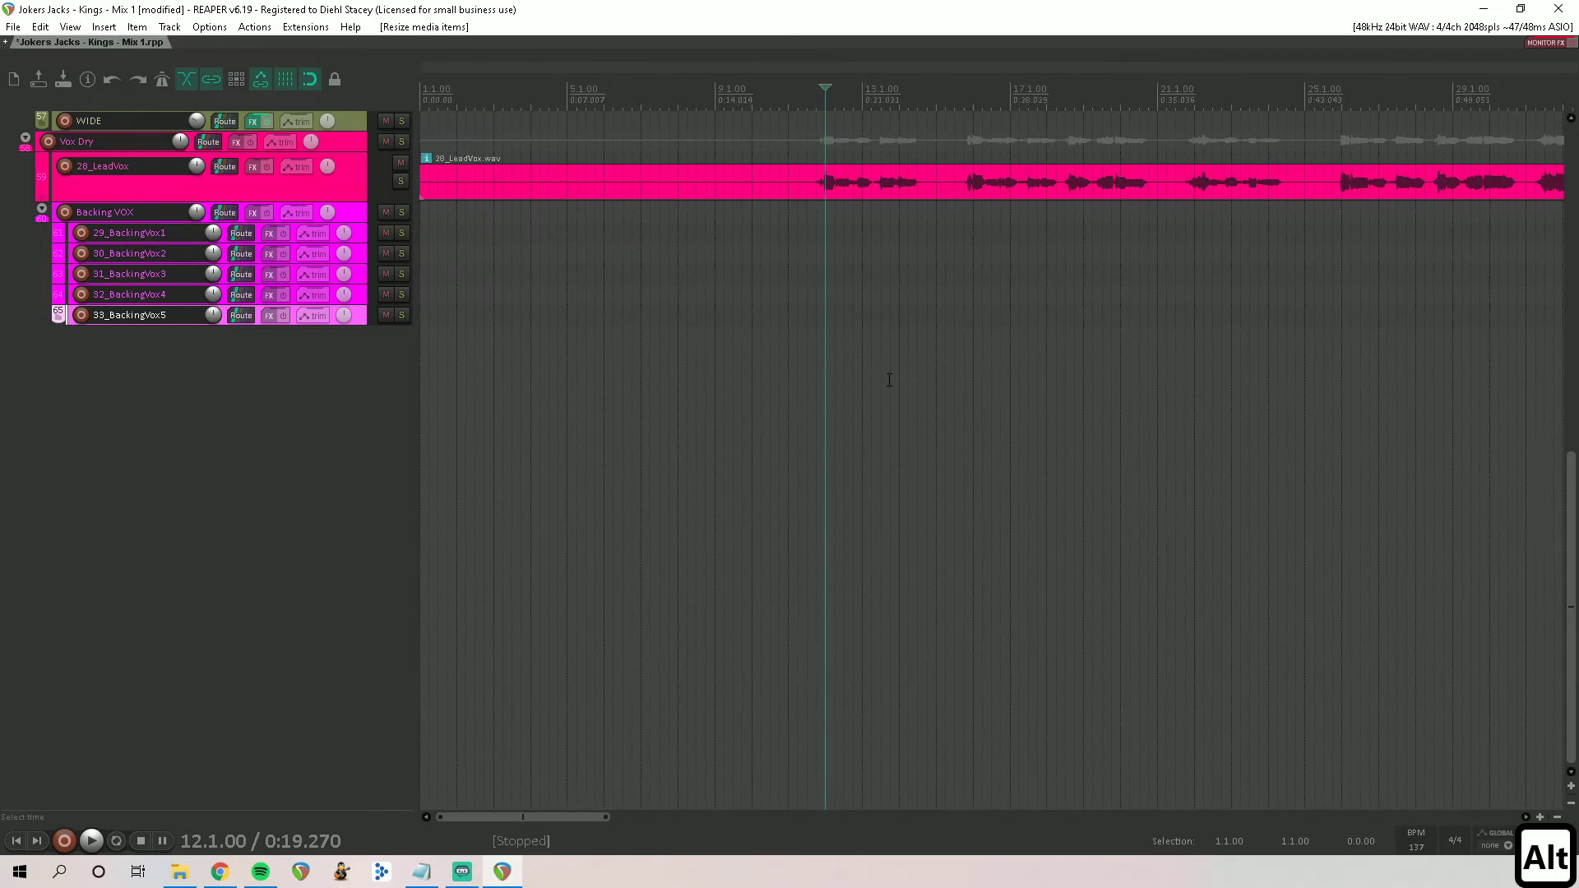
left_click(849, 408)
scroll(850, 408, "up", 7)
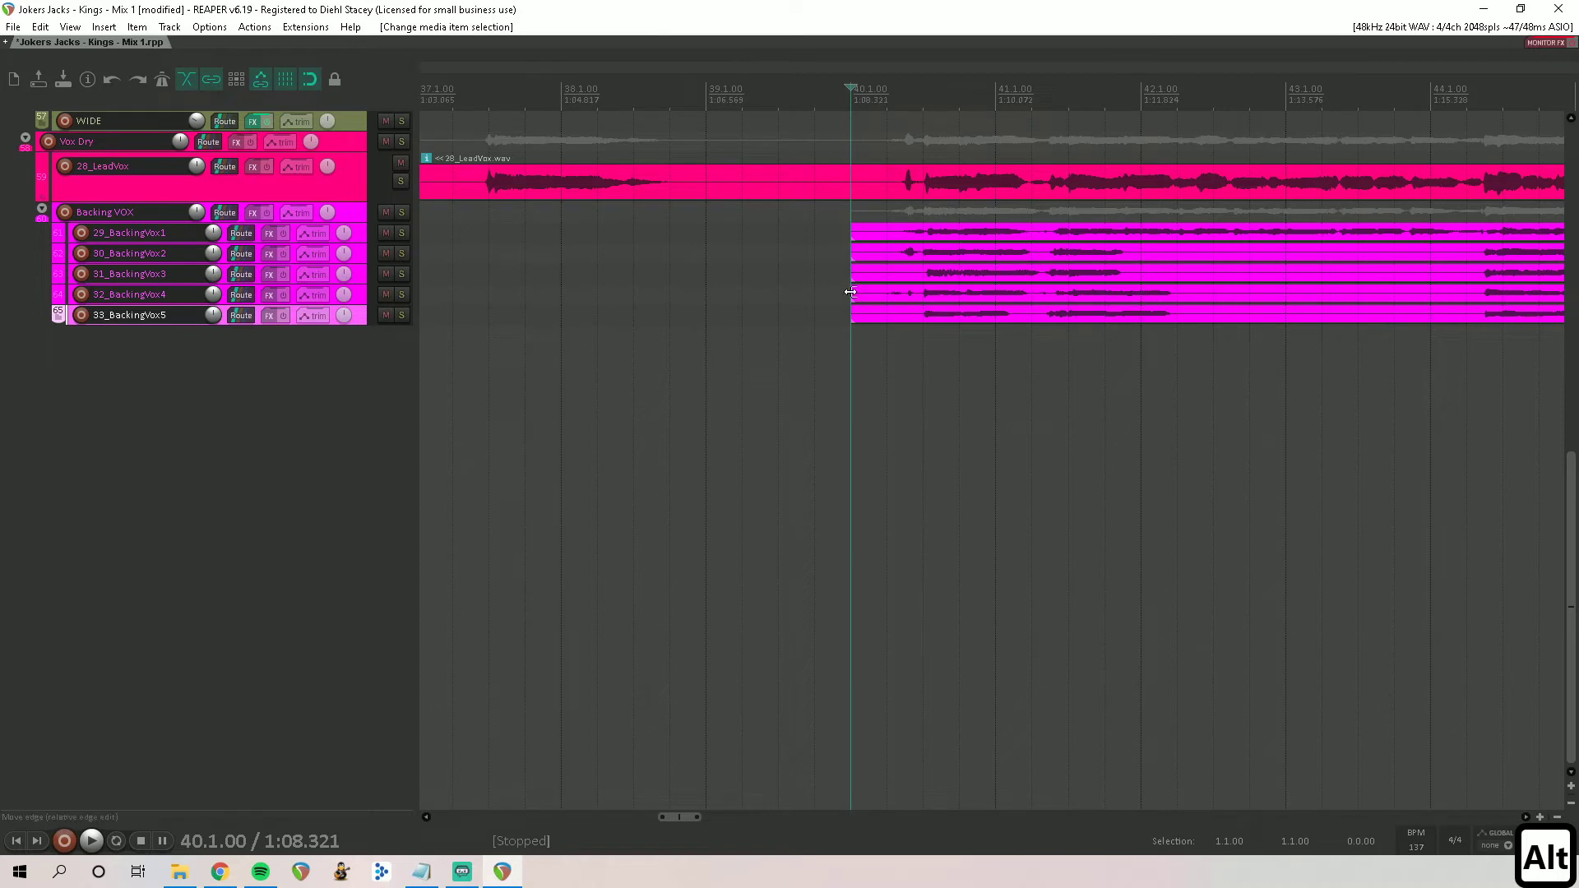
Step: Turn snapping off and trim the start of all five backing vocal items to just before their first phrase after bar 40
mouse_move(853, 297)
left_mouse_down()
mouse_move(891, 302)
mouse_move(868, 310)
left_mouse_up()
key("ctrl+z")
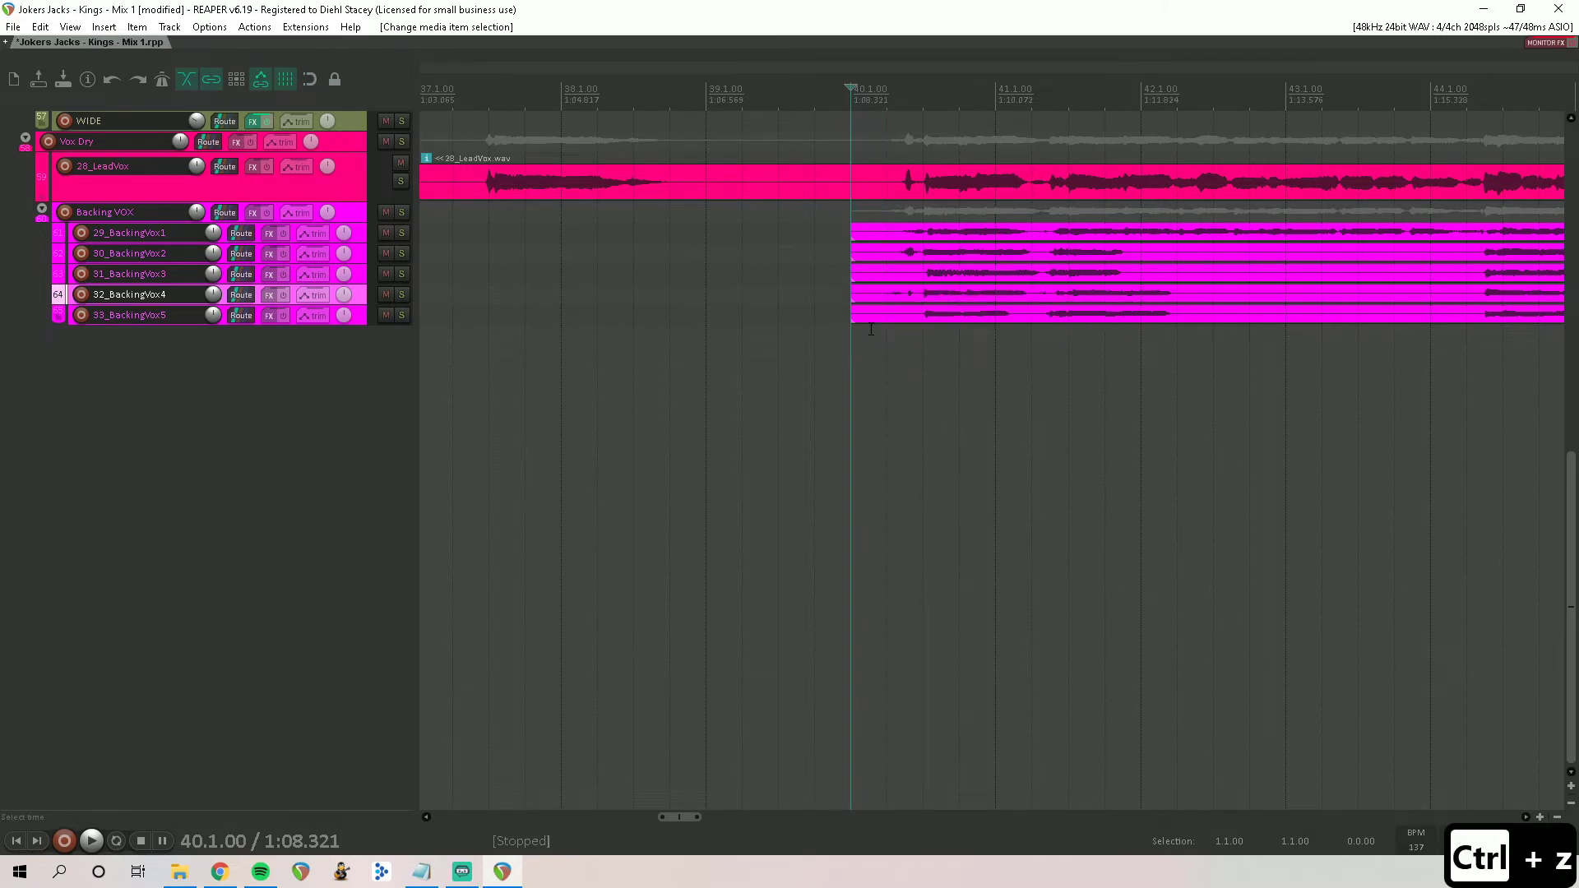
left_click(309, 79)
left_click(306, 83)
left_click_drag(835, 220, 883, 318)
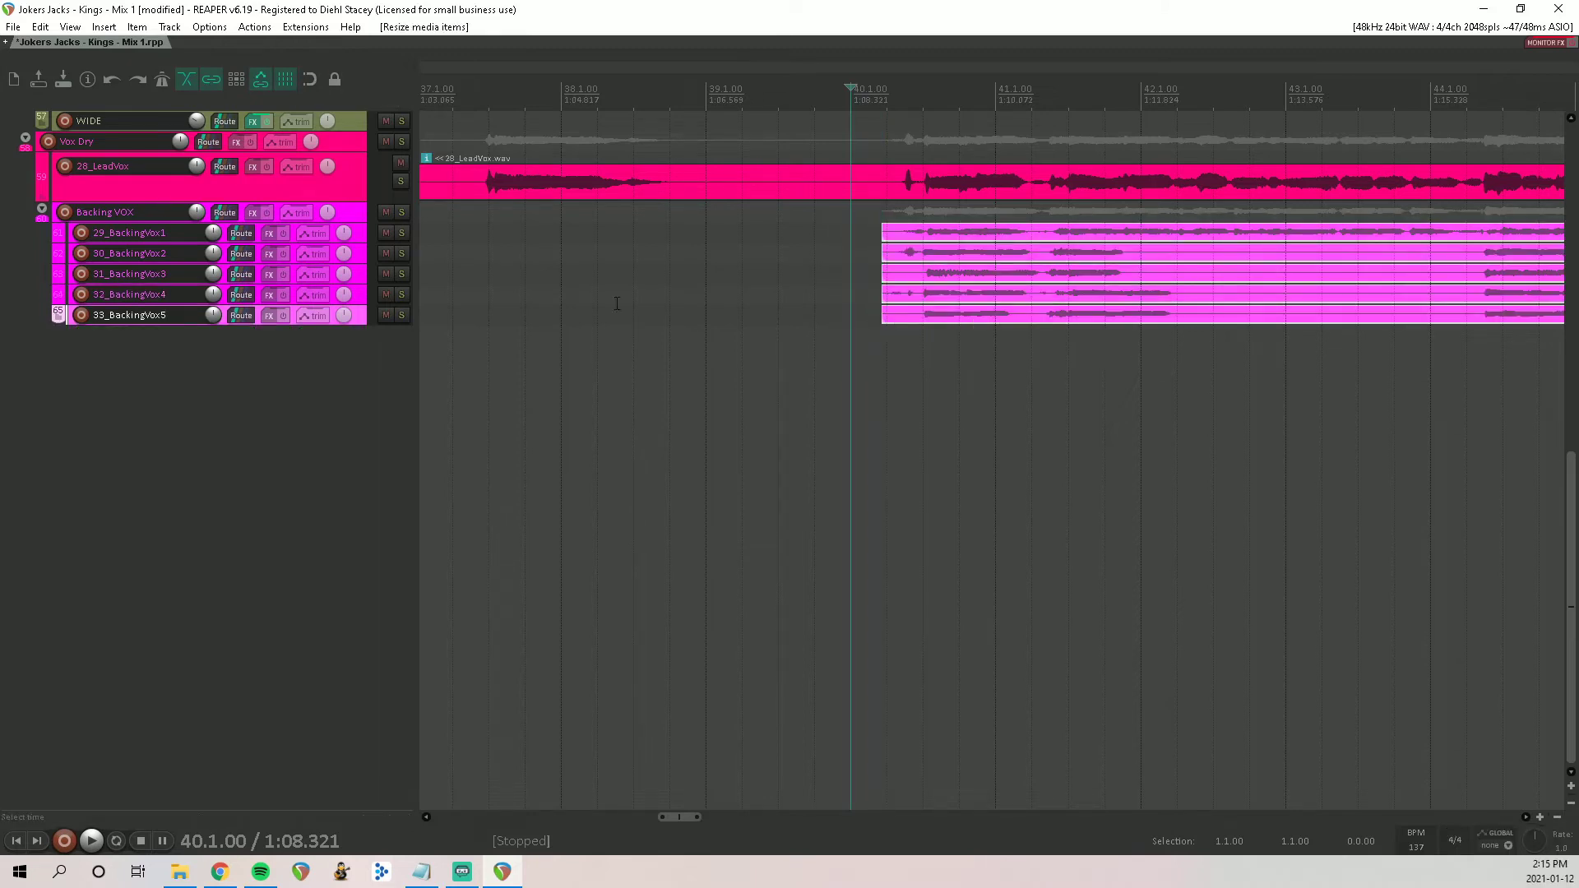
Step: Solo the BackingVox4 track to hear its phrase after bar 40, and replay the passage with the solo off
left_click(403, 294)
key("space")
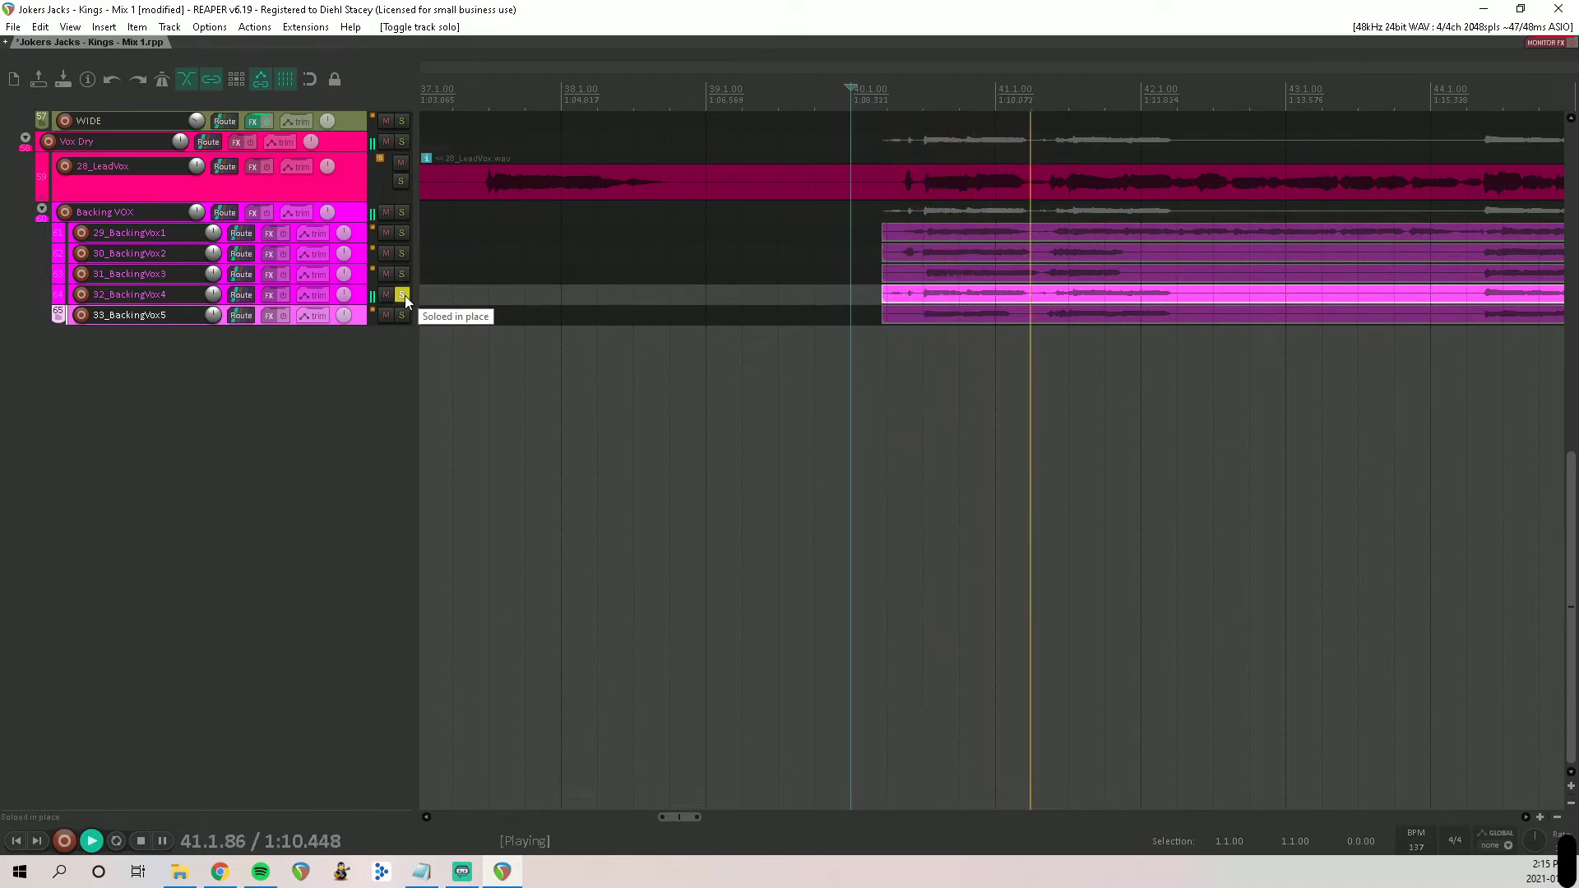
left_click(403, 295)
key("space")
key("space")
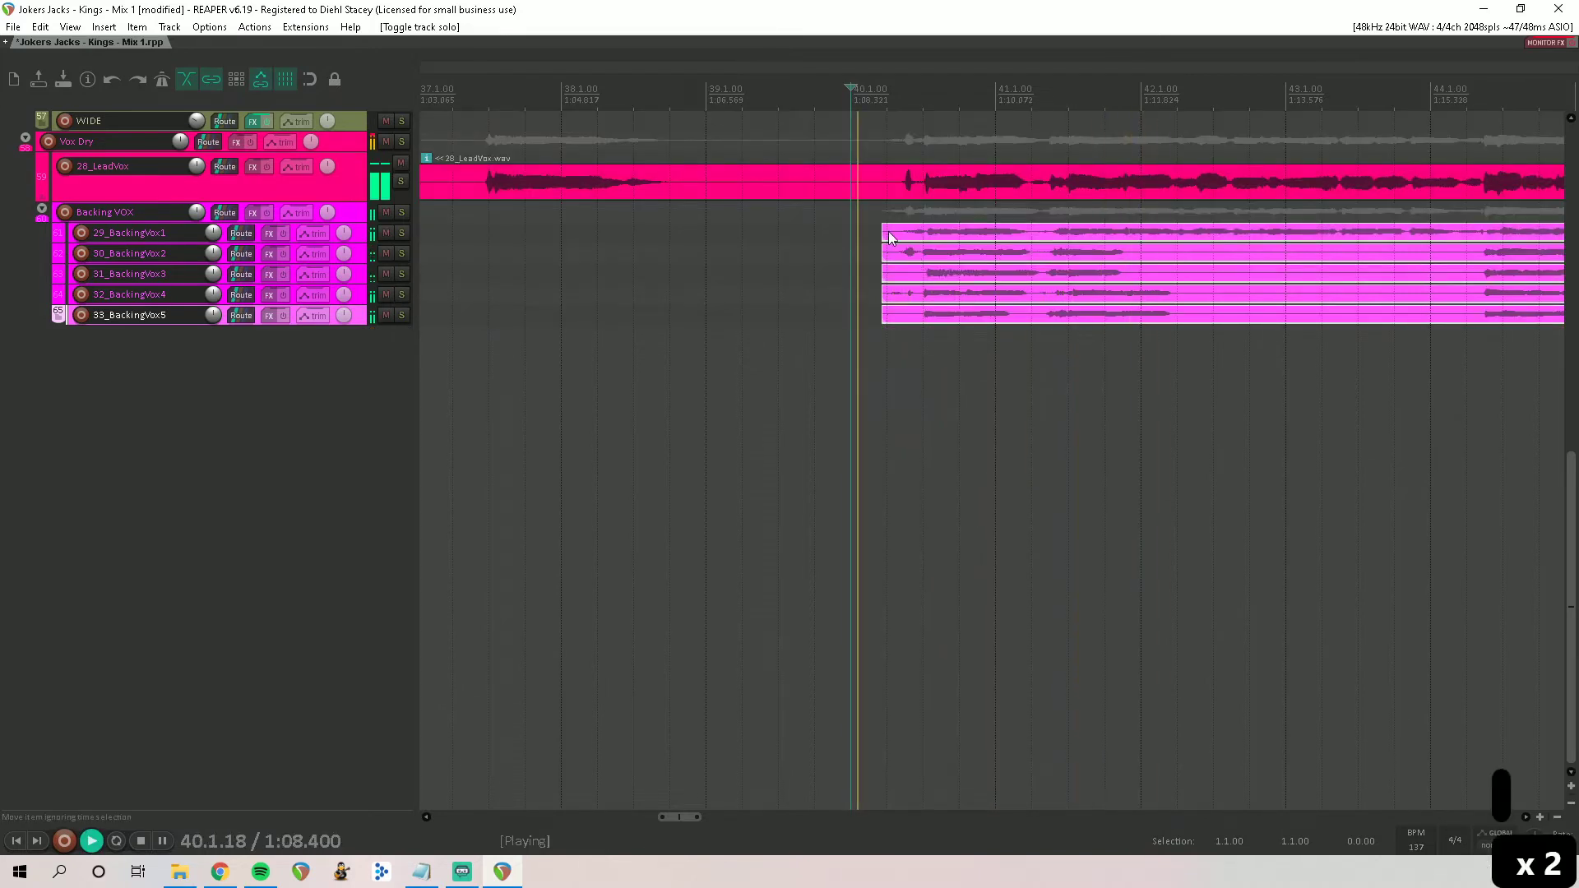
Step: Trim the start of all five backing vocal items to 40.2.94, and trim the BackingVox1 item slightly further
left_click_drag(873, 223, 921, 325)
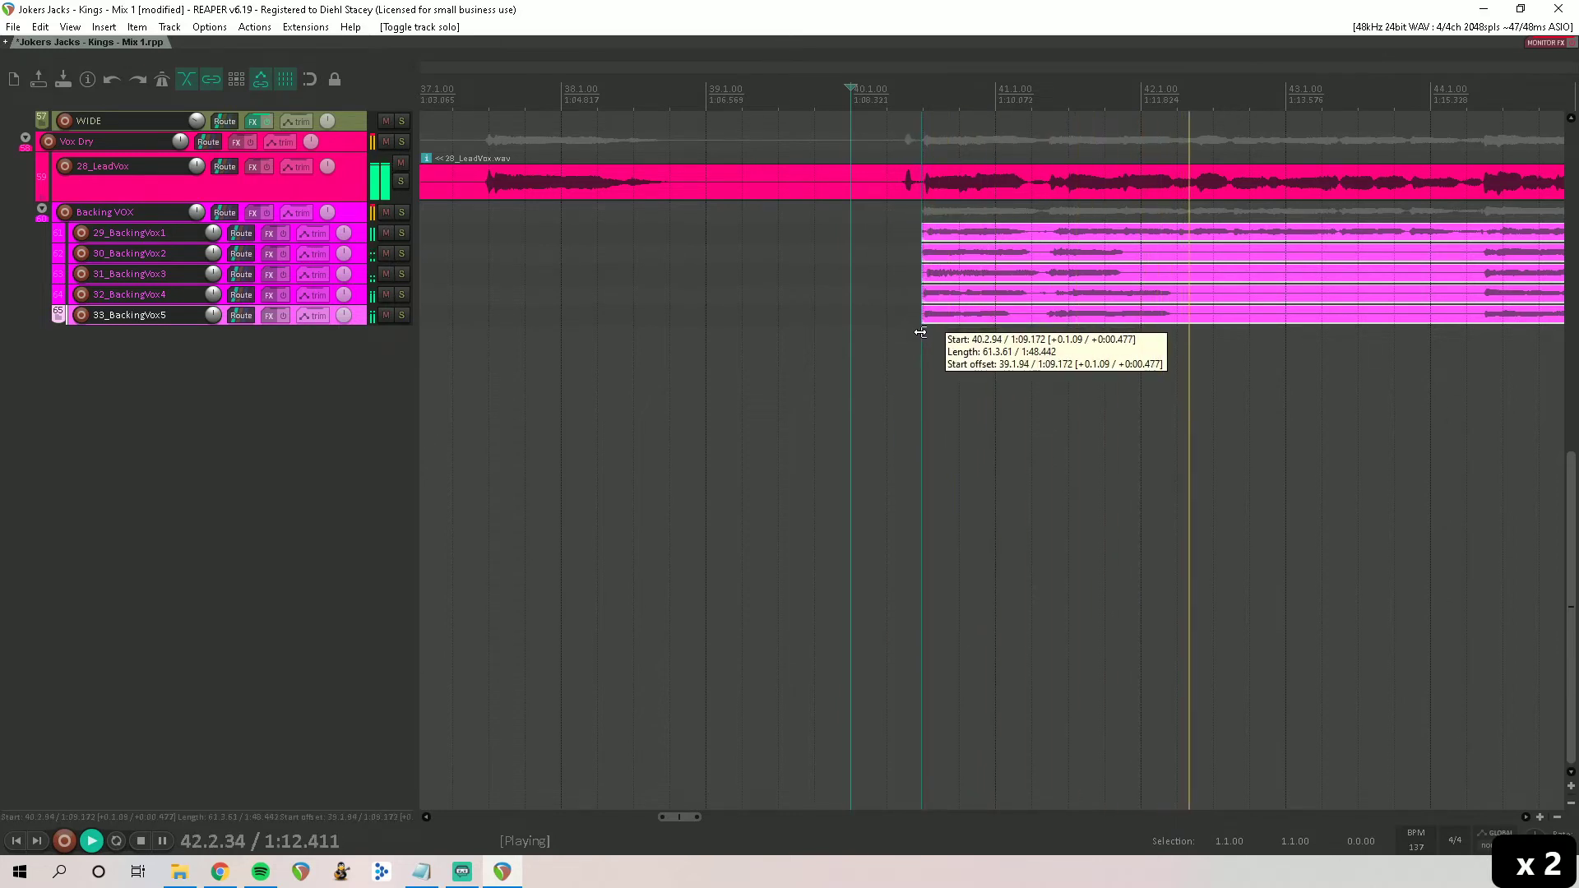
left_click(913, 369)
scroll(913, 368, "up", 3)
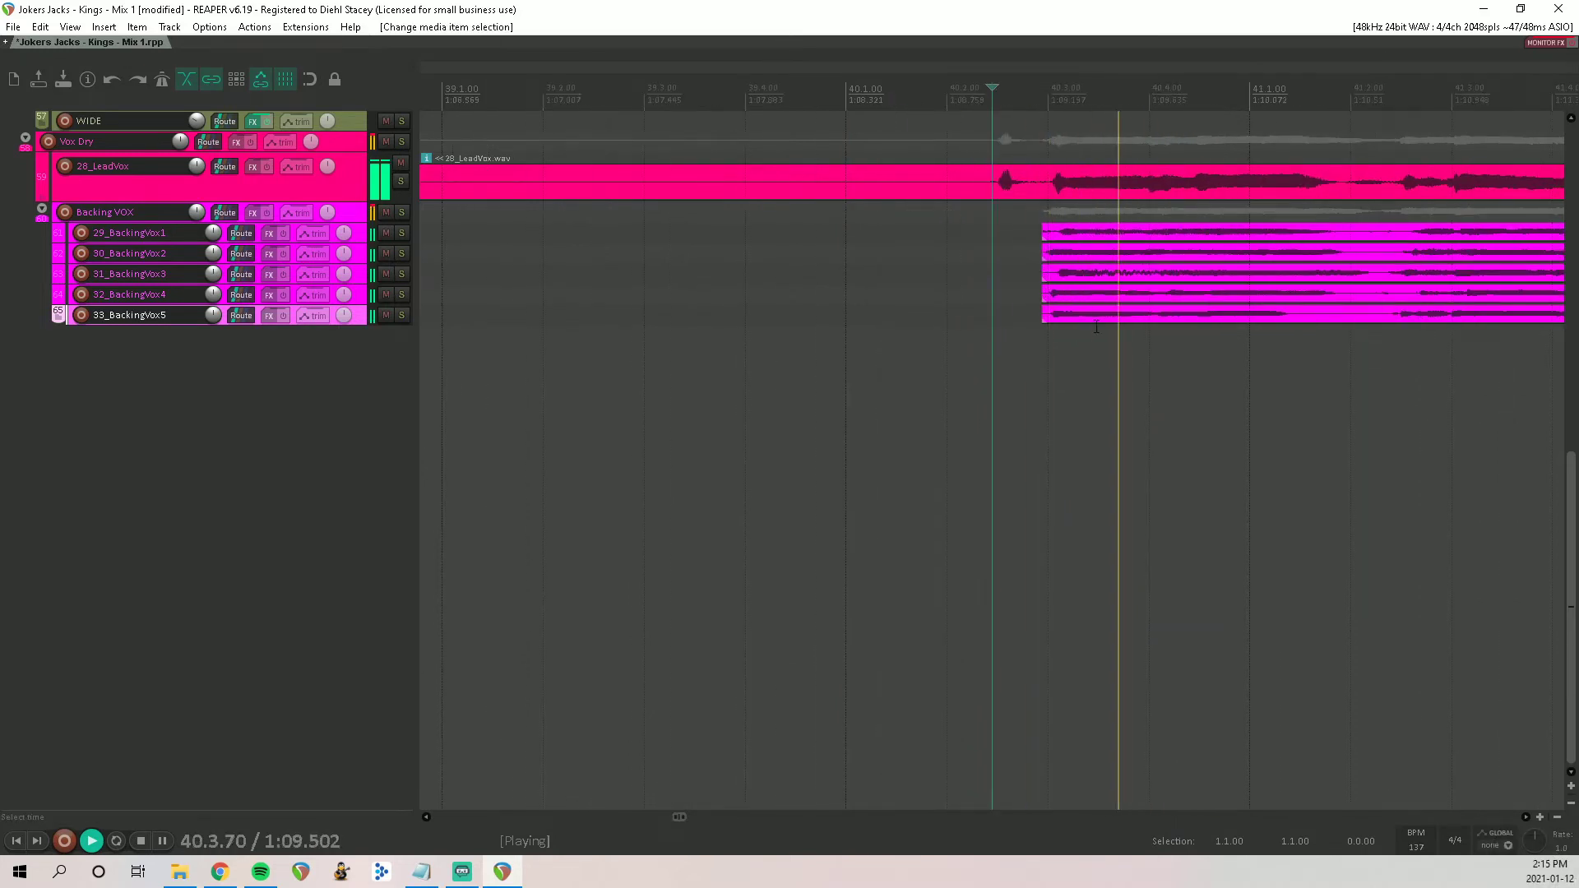
left_click(1045, 238)
left_click_drag(1045, 238, 1053, 237)
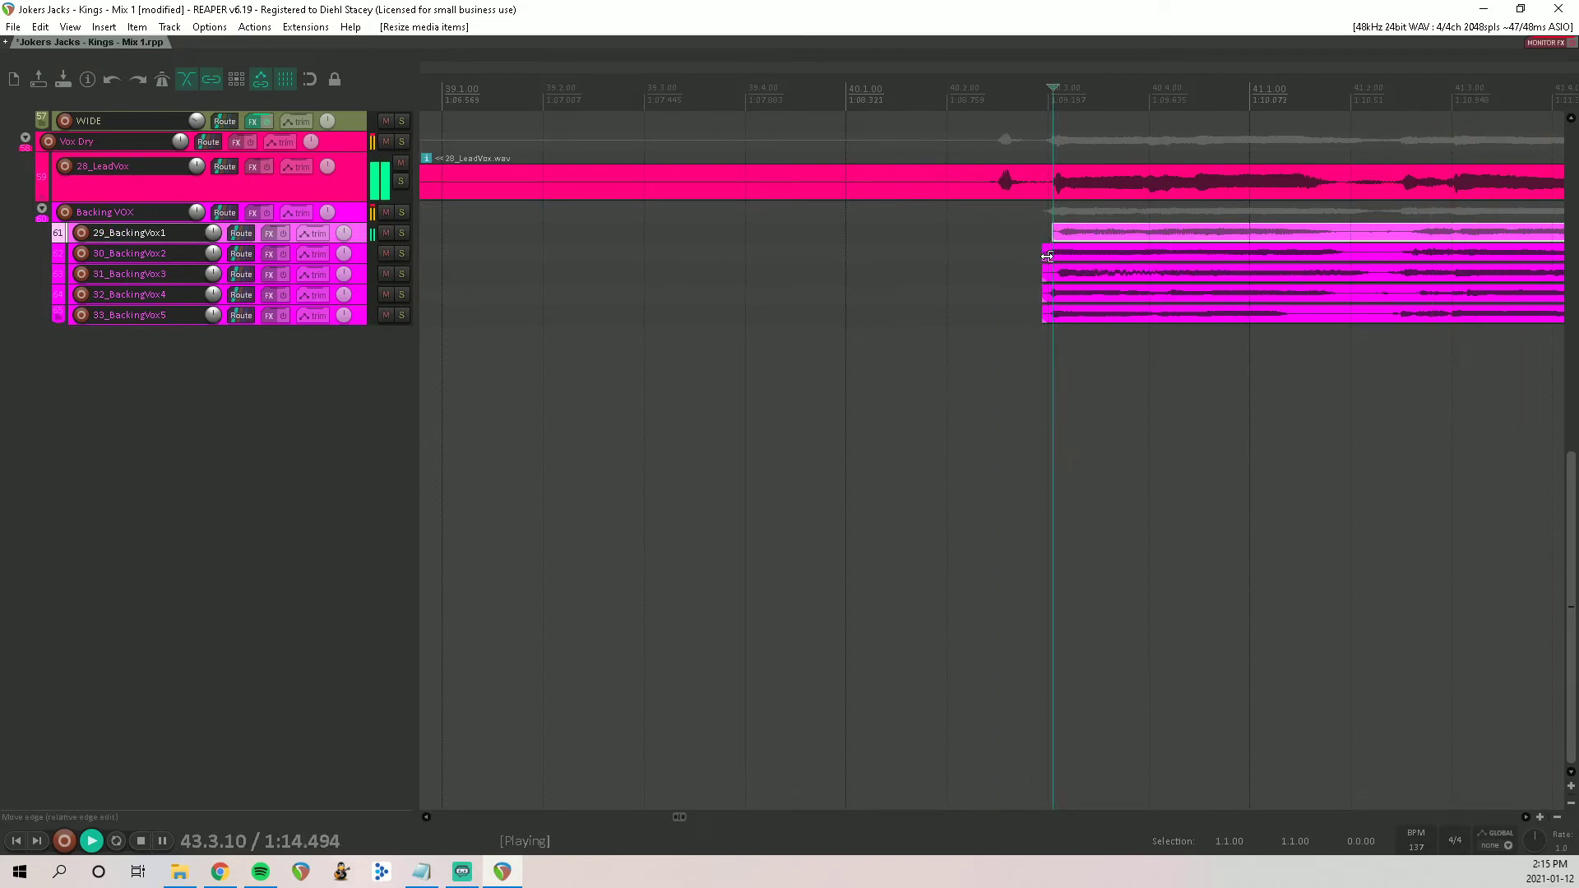
Step: Split the BackingVox2 and BackingVox3 items just before bar 42 and trim the beginning of each following silent part
scroll(1088, 342, "down", 3)
scroll(1040, 342, "right", 2)
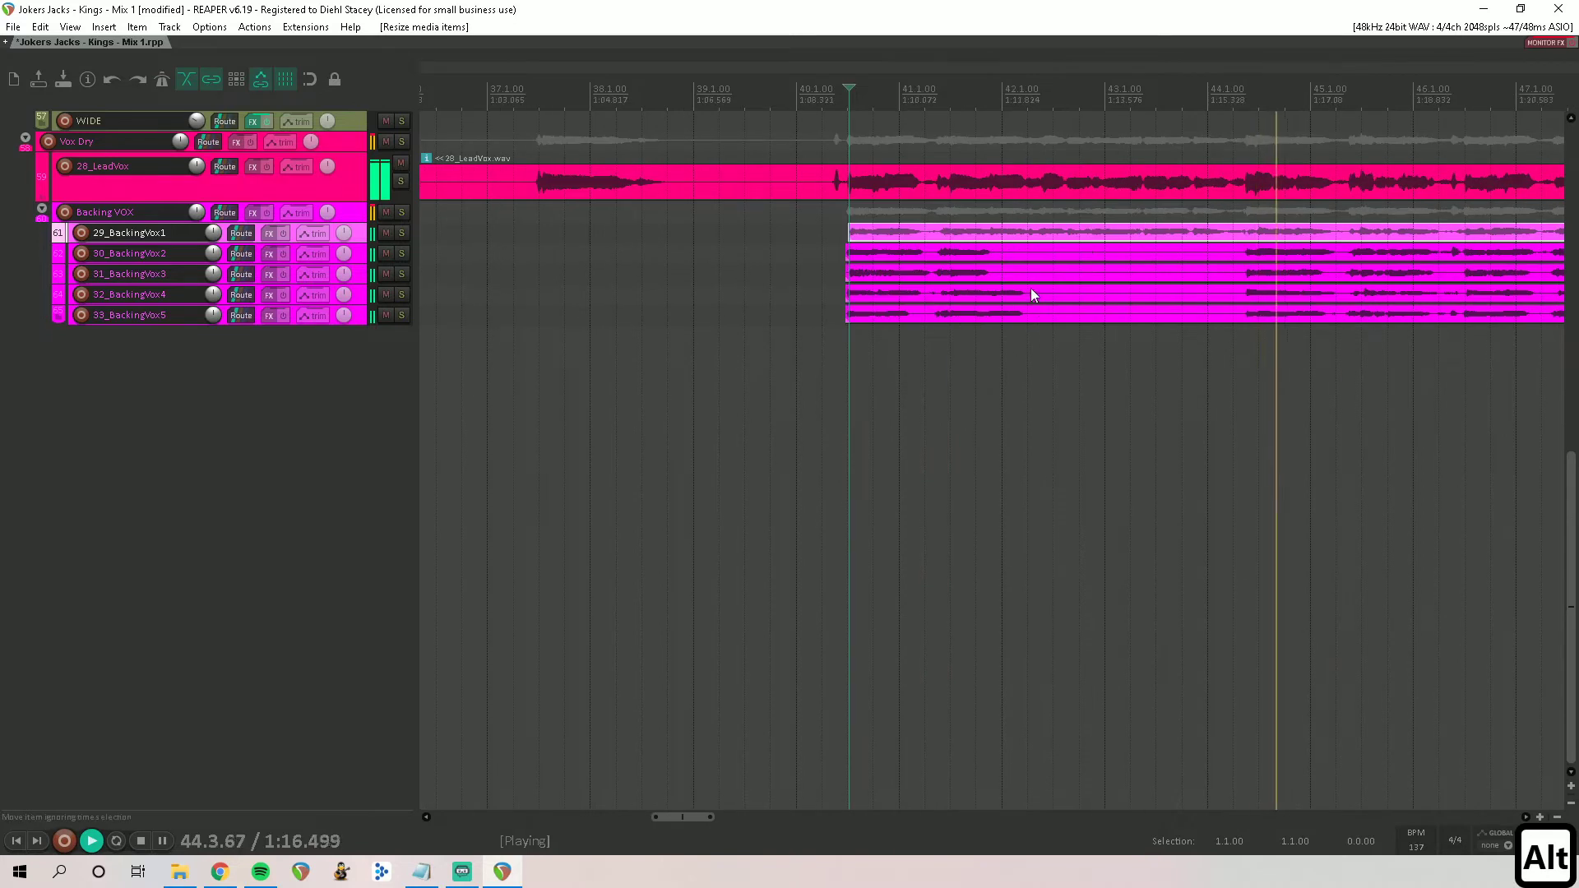
left_click(994, 257)
scroll(1032, 284, "up", 3)
key("s")
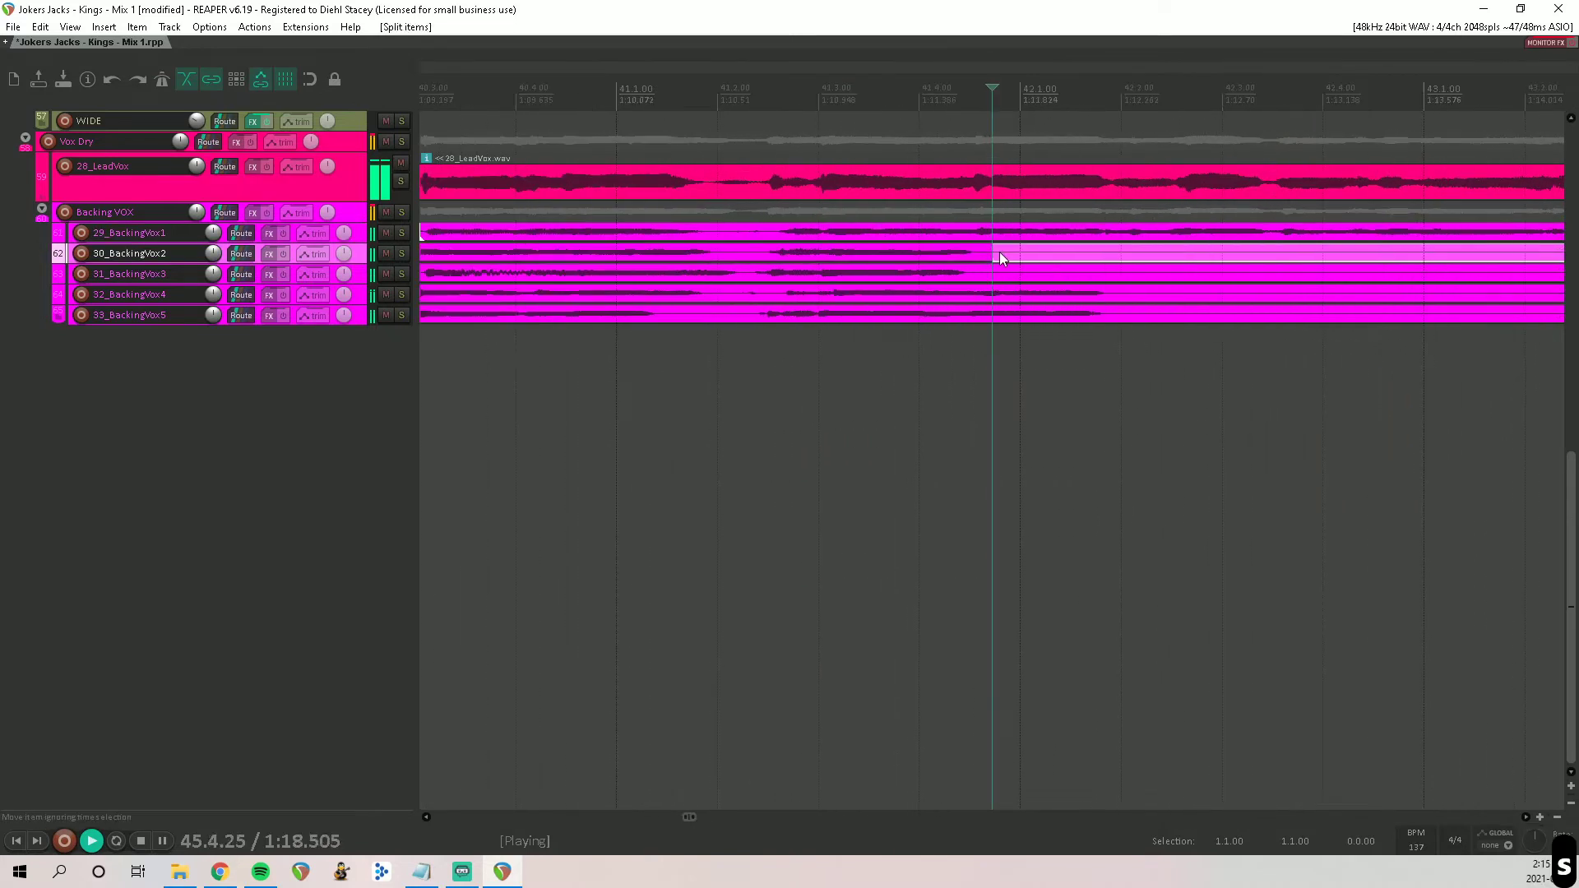
left_click_drag(1000, 257, 1269, 255)
left_click(981, 282)
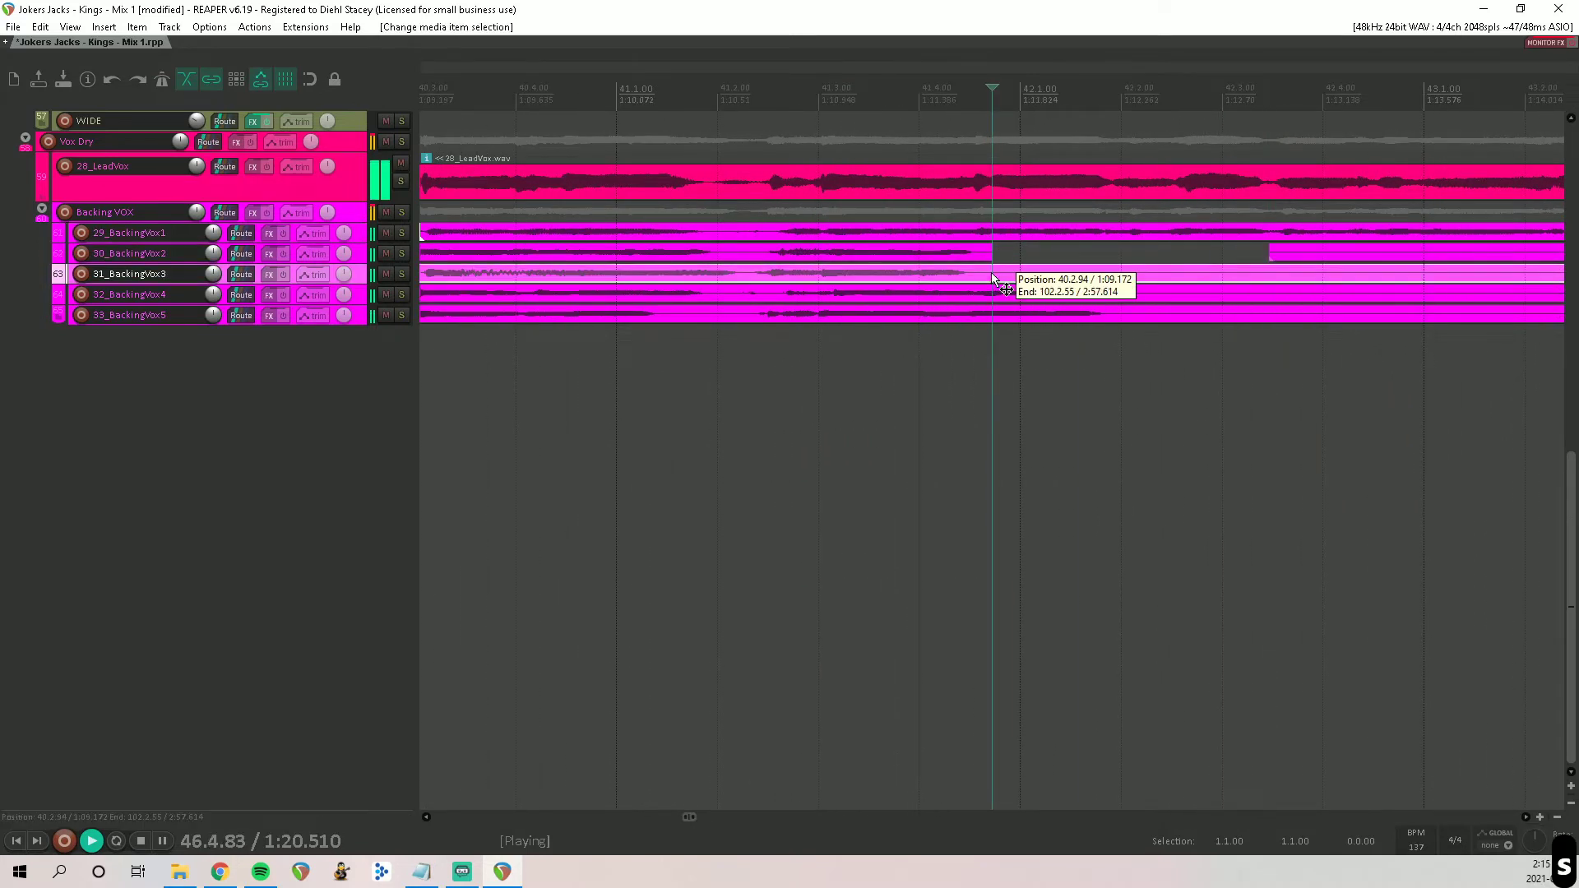
key("s")
left_click_drag(996, 273, 1241, 294)
Step: Split the BackingVox4 and BackingVox5 items where their phrase ends after bar 42 and trim back the silence that follows
left_click(1125, 299)
key("s")
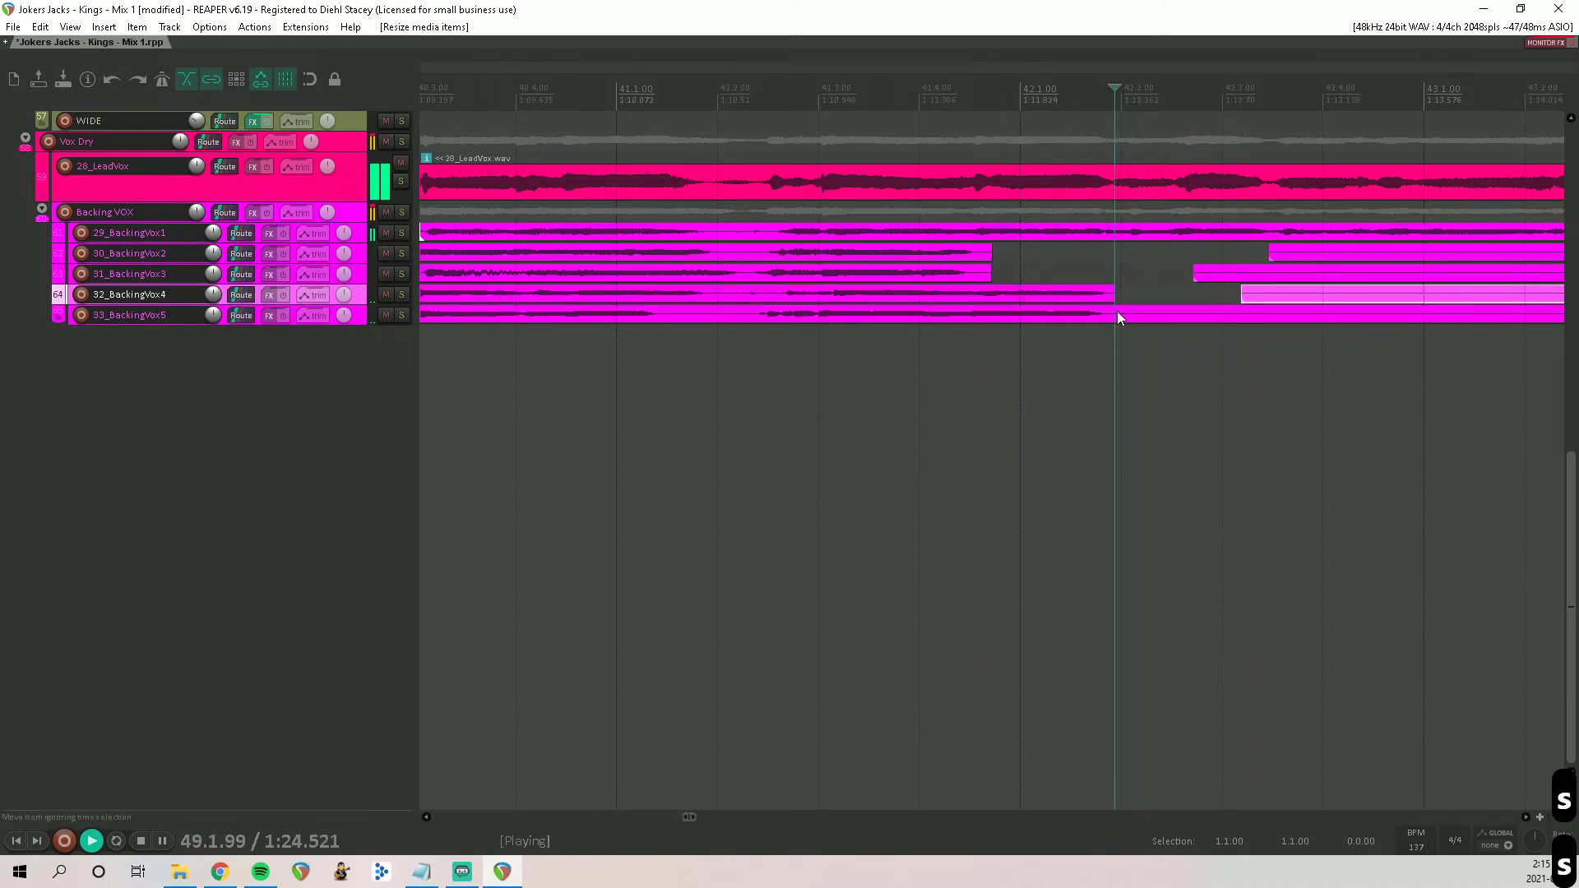
left_click(1127, 319)
key("s")
left_click_drag(1123, 319, 1283, 319)
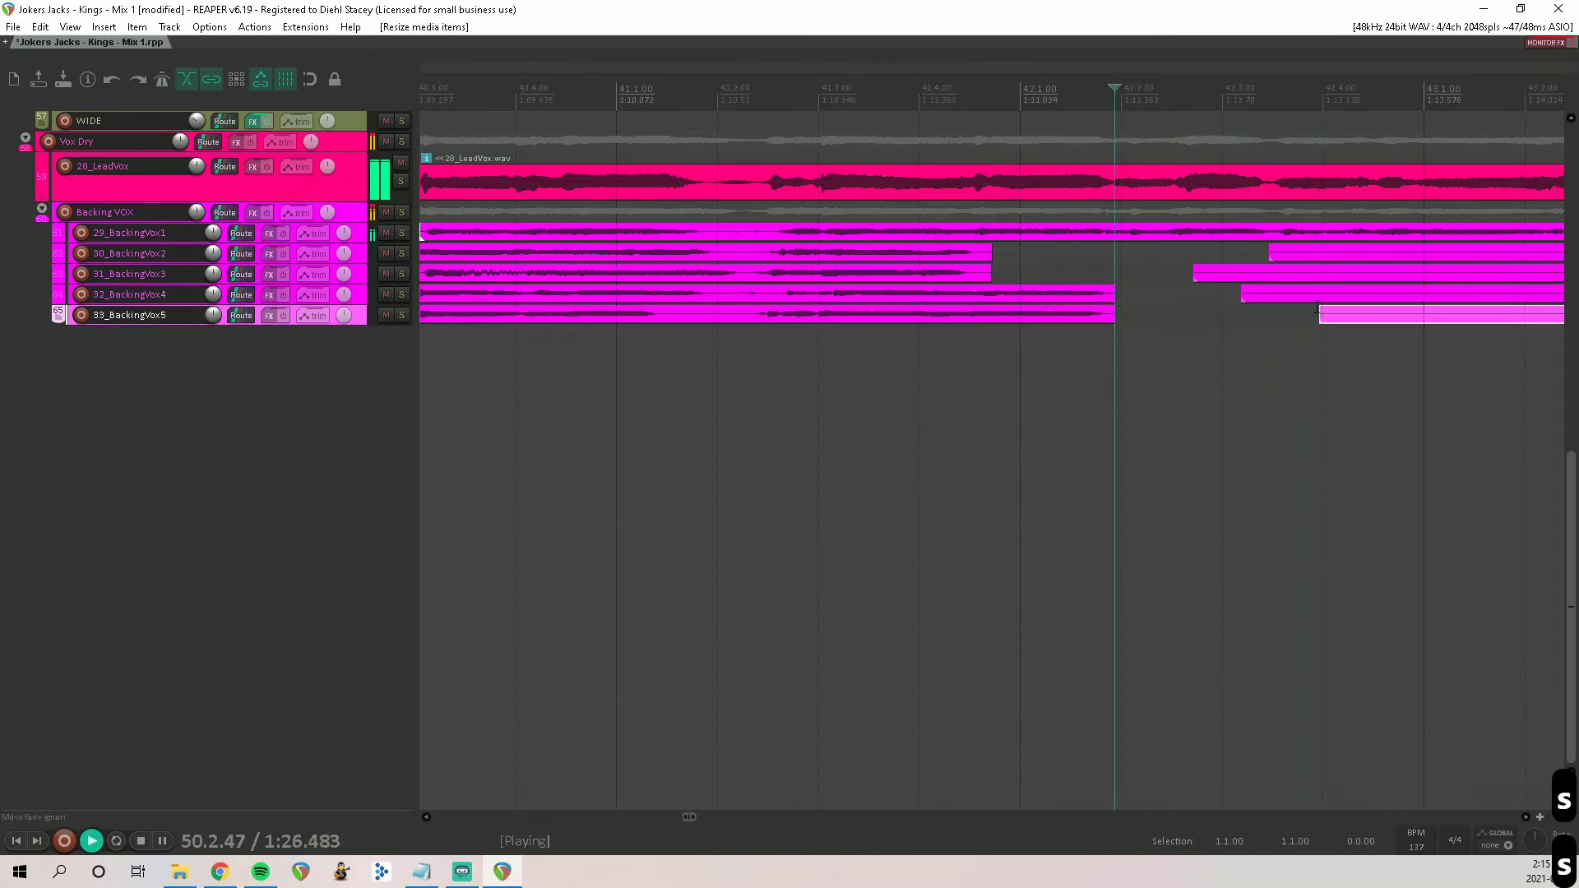
Step: Trim the starts of the second BackingVox2 to BackingVox5 items to just before the phrase after bar 44
scroll(1065, 320, "down", 4)
left_click_drag(1009, 251, 1131, 275)
key("space")
scroll(1131, 280, "up", 3)
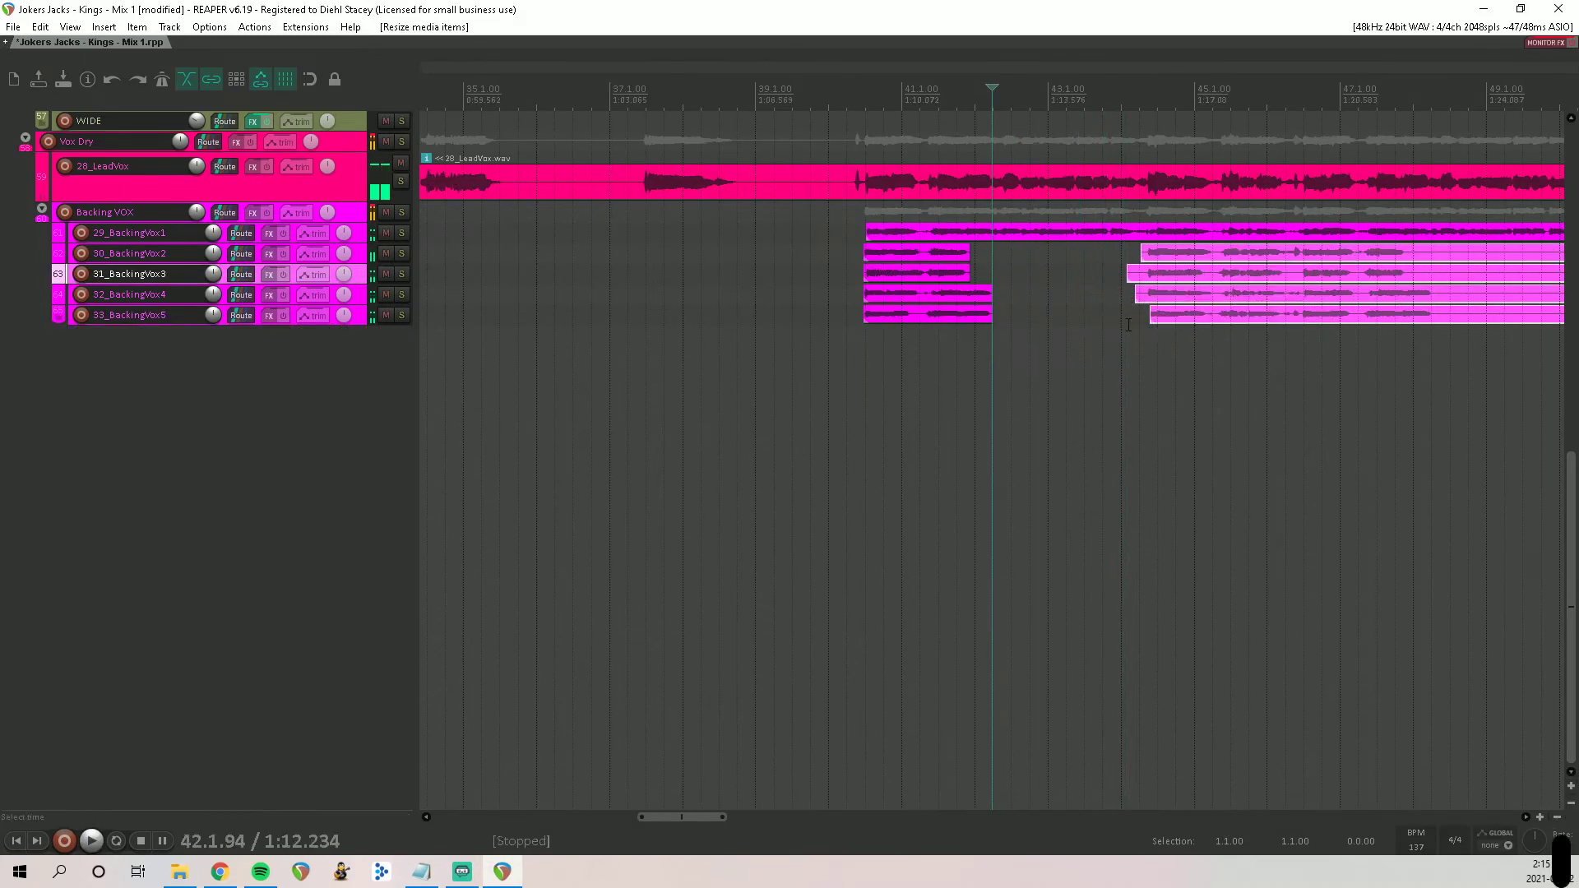
left_click(1252, 337)
scroll(1149, 302, "up", 3)
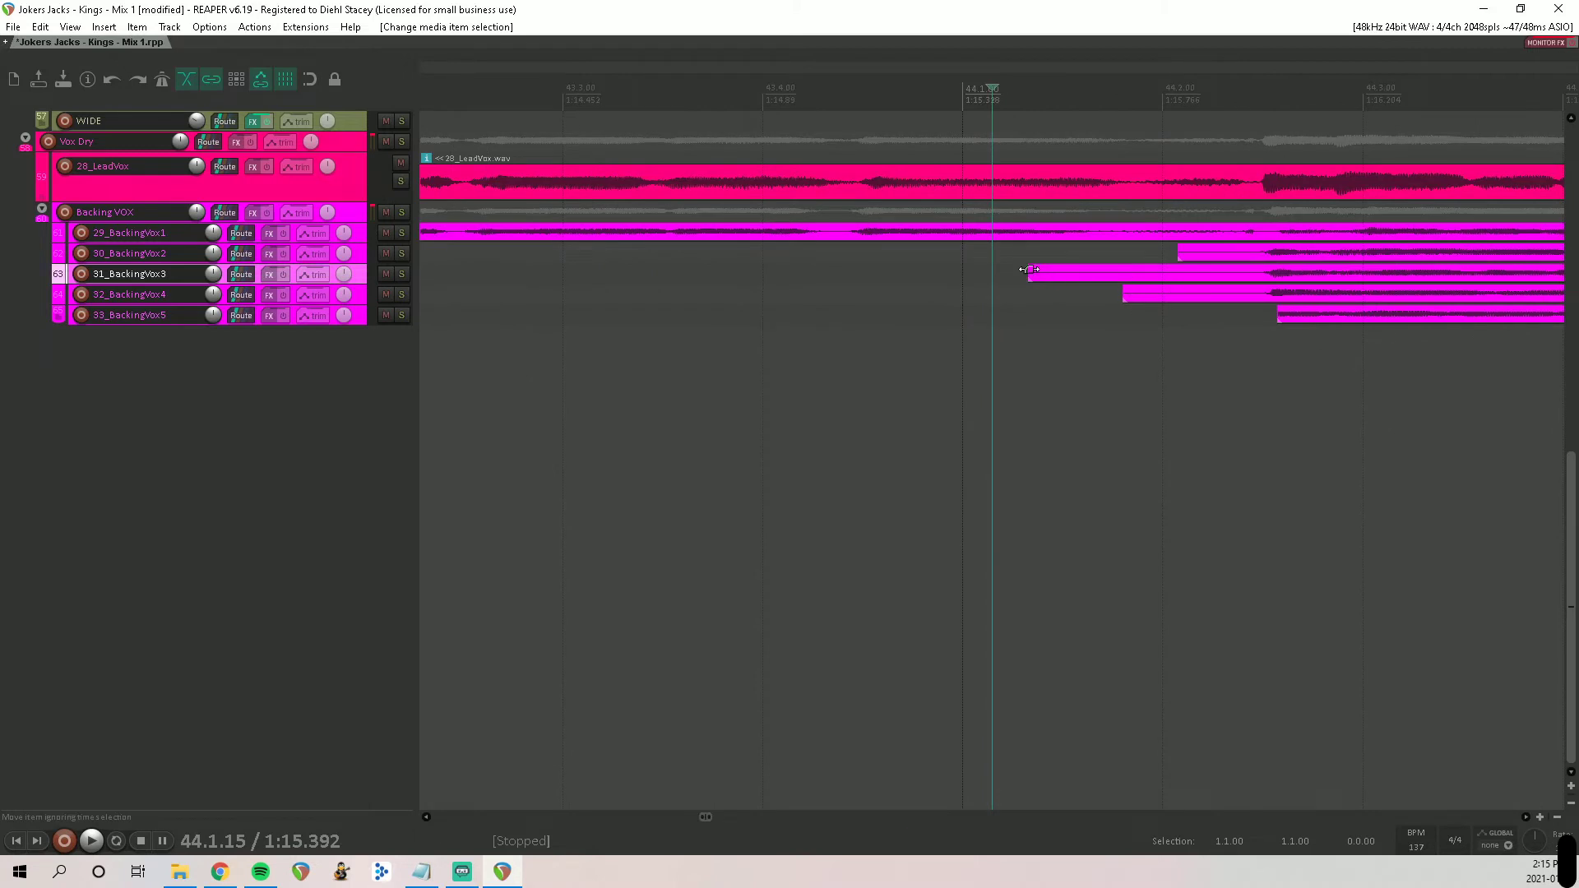
left_click_drag(1028, 269, 1207, 293)
scroll(1150, 342, "down", 5)
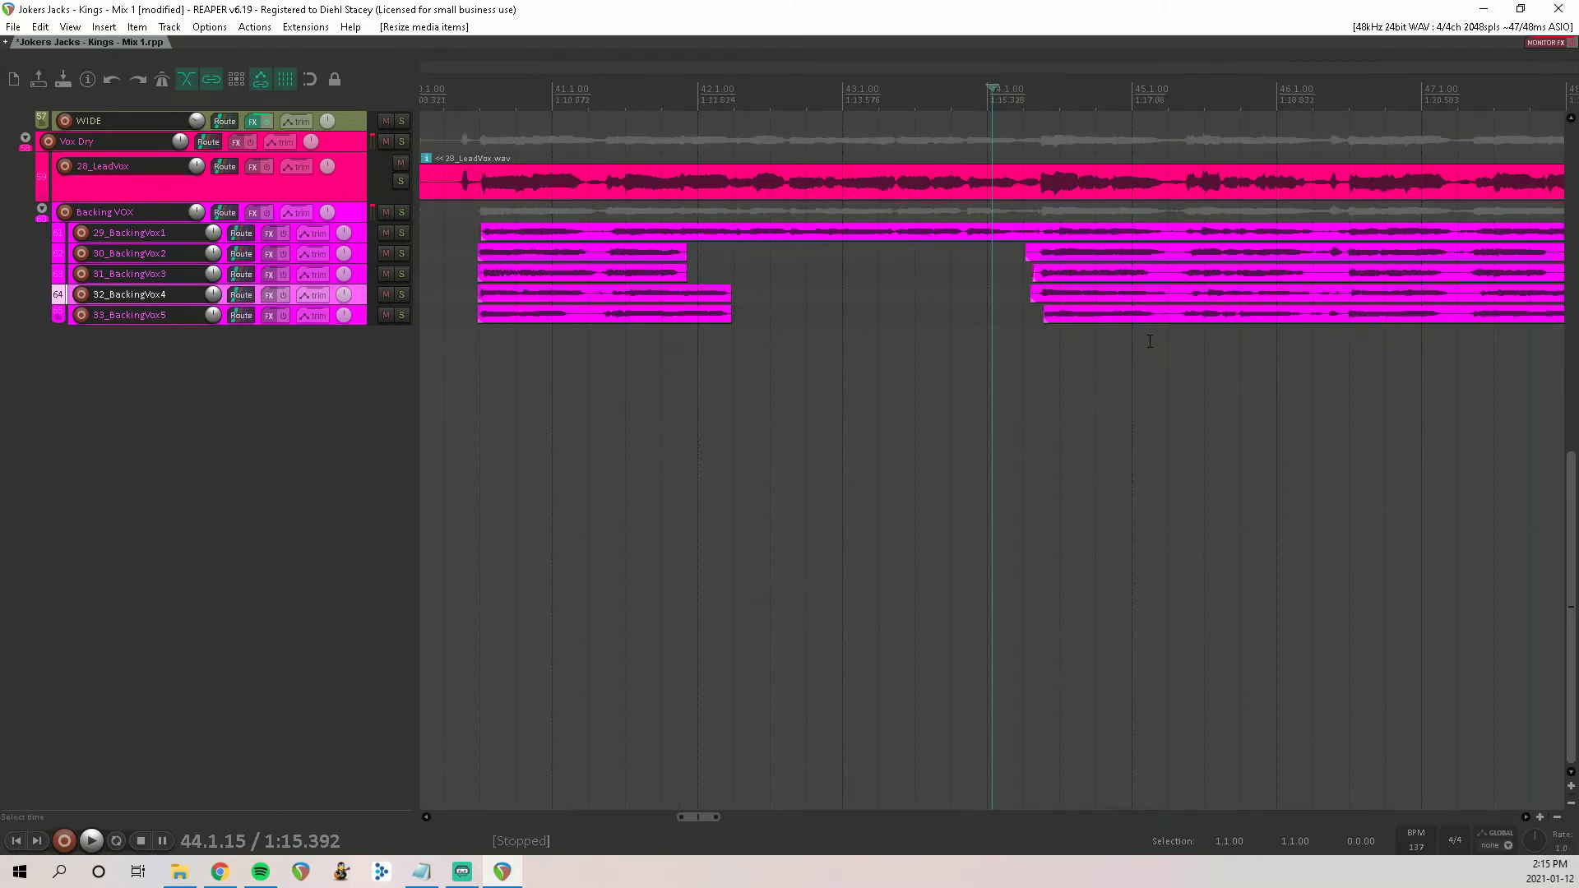
Step: Split the BackingVox2 and BackingVox3 items just after bar 50 and trim the preceding silence back to the previous phrase's end
scroll(1146, 340, "down", 5)
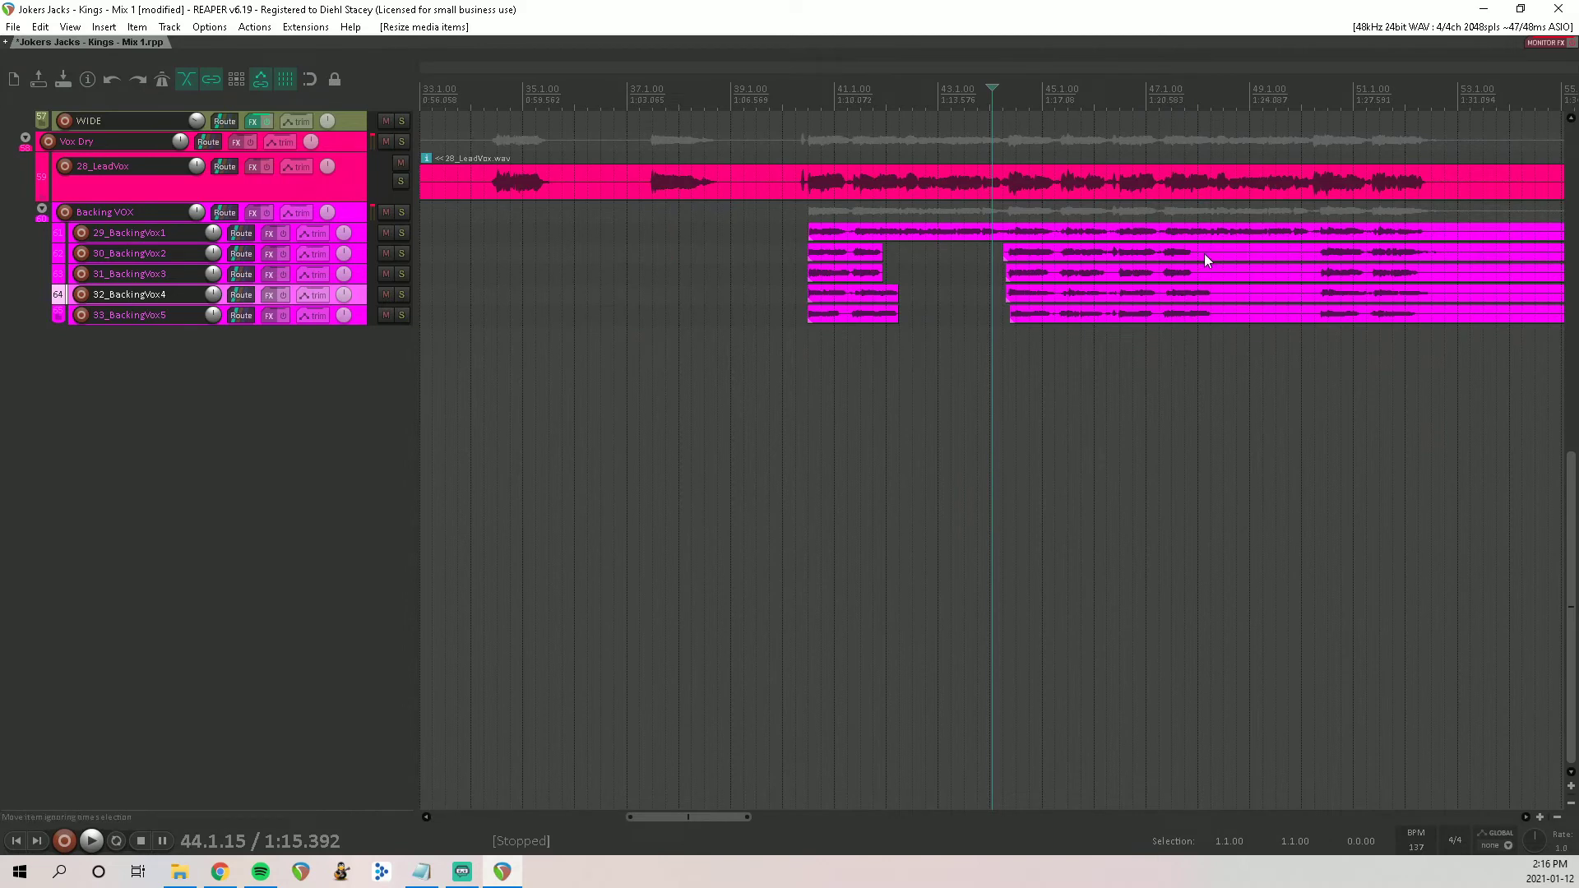
left_click(1315, 262)
key("s")
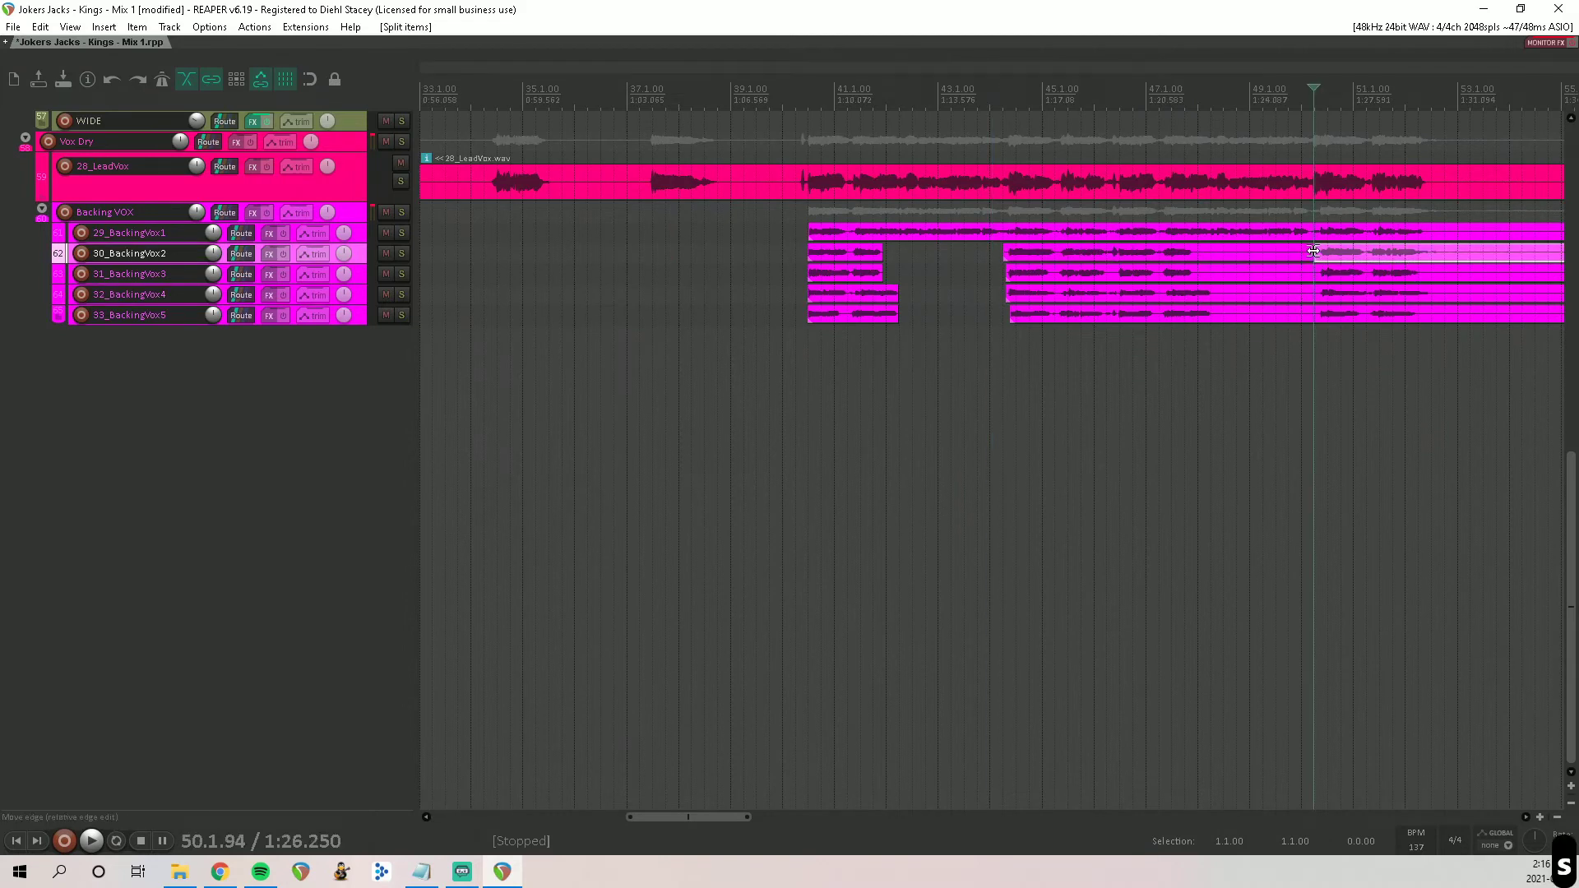
left_click_drag(1314, 255, 1192, 274)
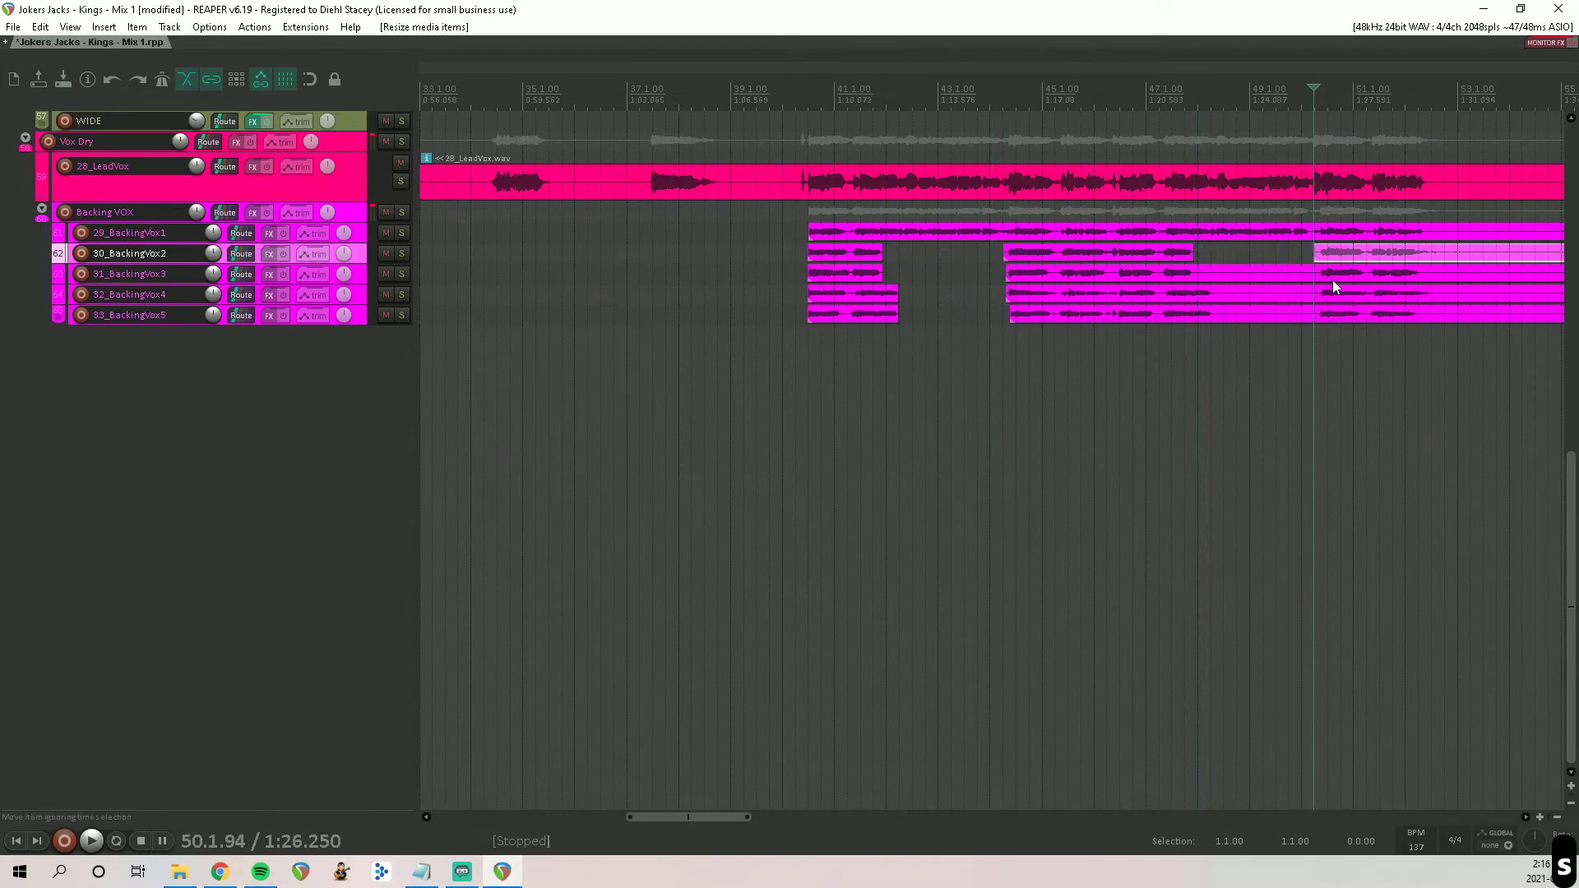
left_click(1300, 275)
key("s")
left_click_drag(1306, 274, 1204, 280)
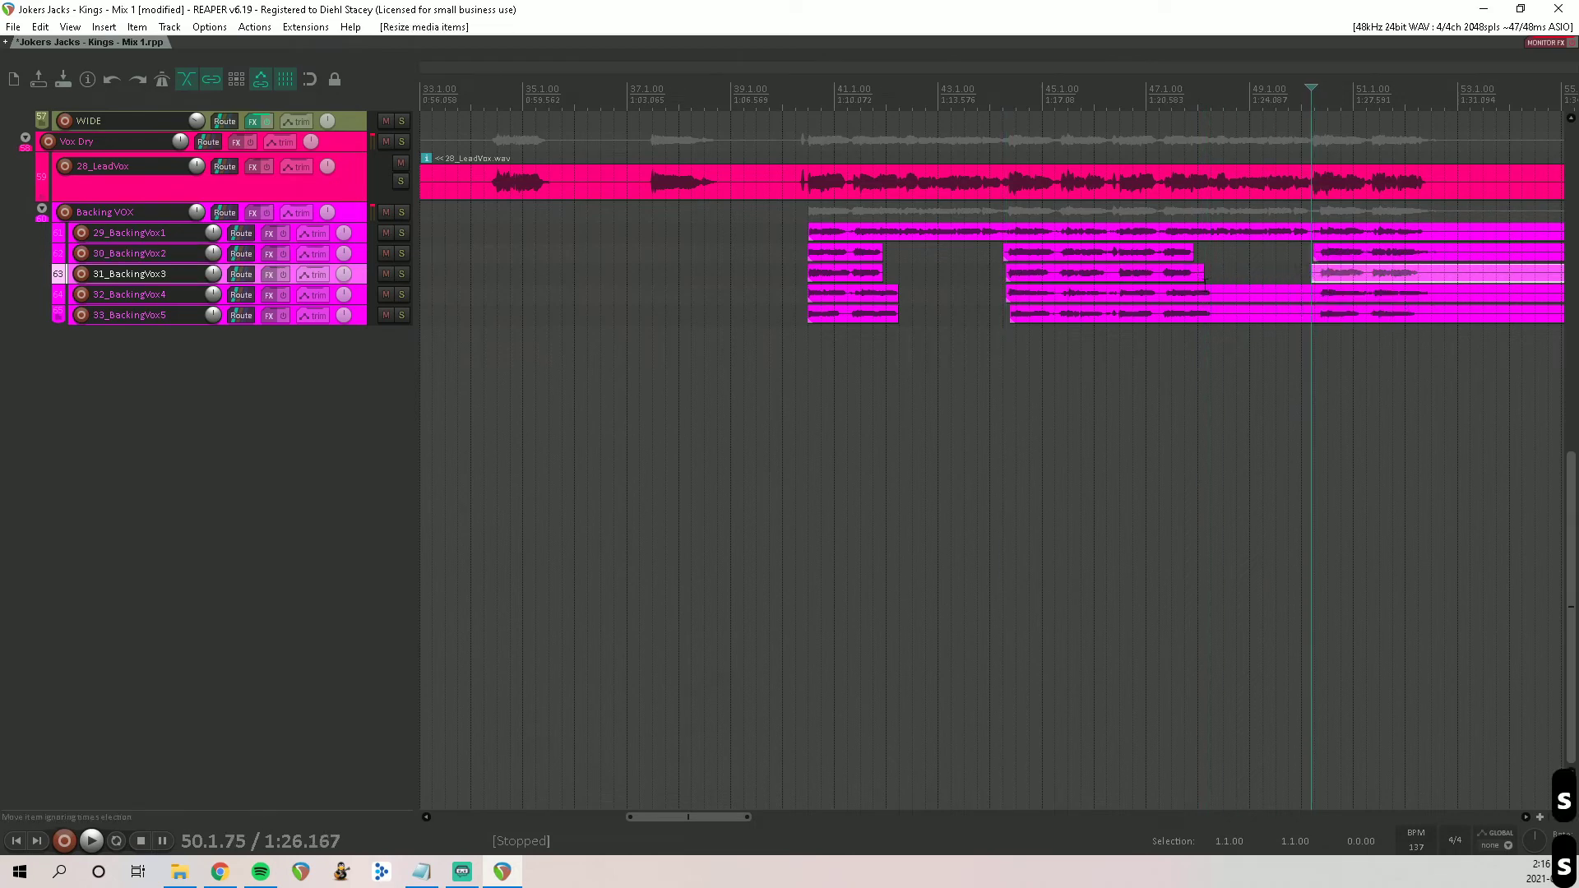
Step: Split the BackingVox4 and BackingVox5 items just after bar 50 and trim the silence before the split
left_click(1308, 295)
key("s")
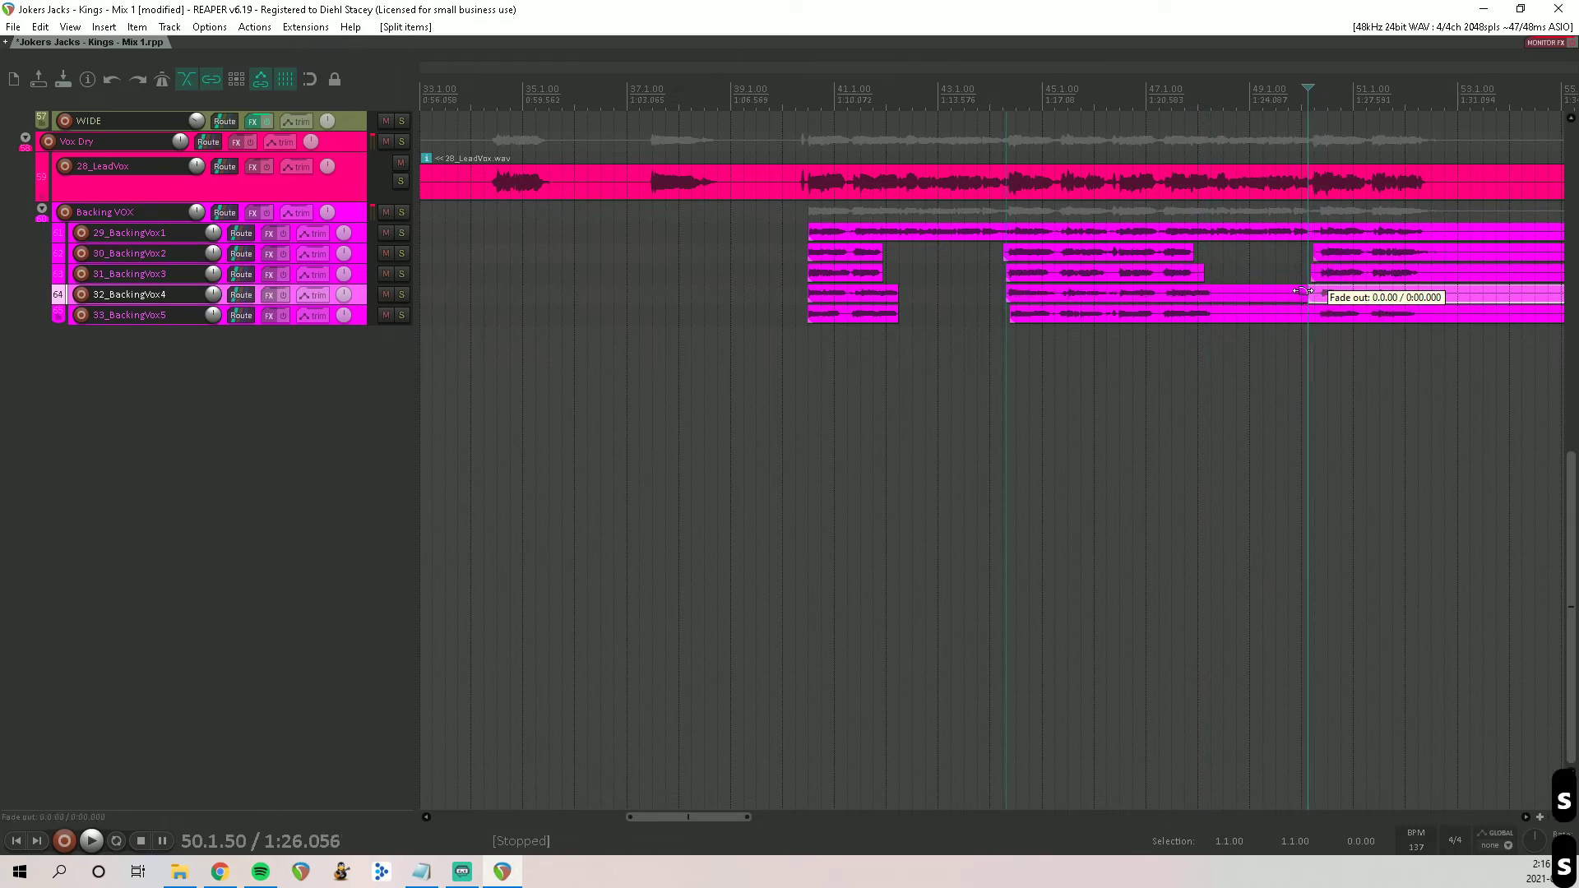
left_click(1306, 294)
left_click_drag(1305, 293, 1220, 315)
left_click(1304, 316)
key("s")
Step: Select the last item on each of the five backing vocal tracks and group them
scroll(1200, 323, "right", 5)
scroll(1200, 323, "down", 8)
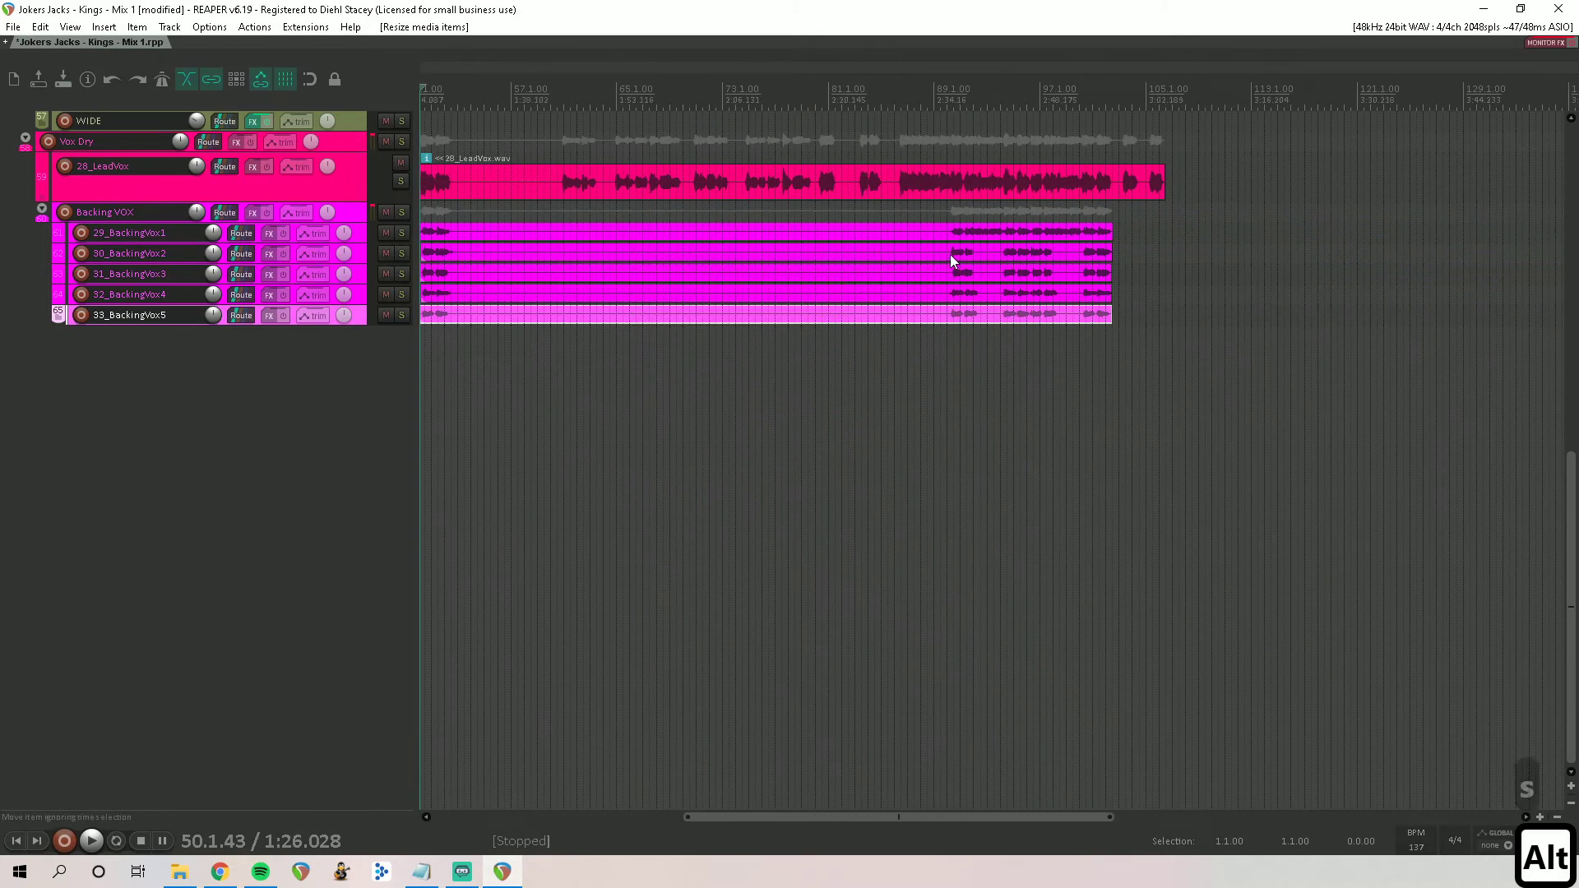
left_click_drag(940, 232, 935, 338)
key("g")
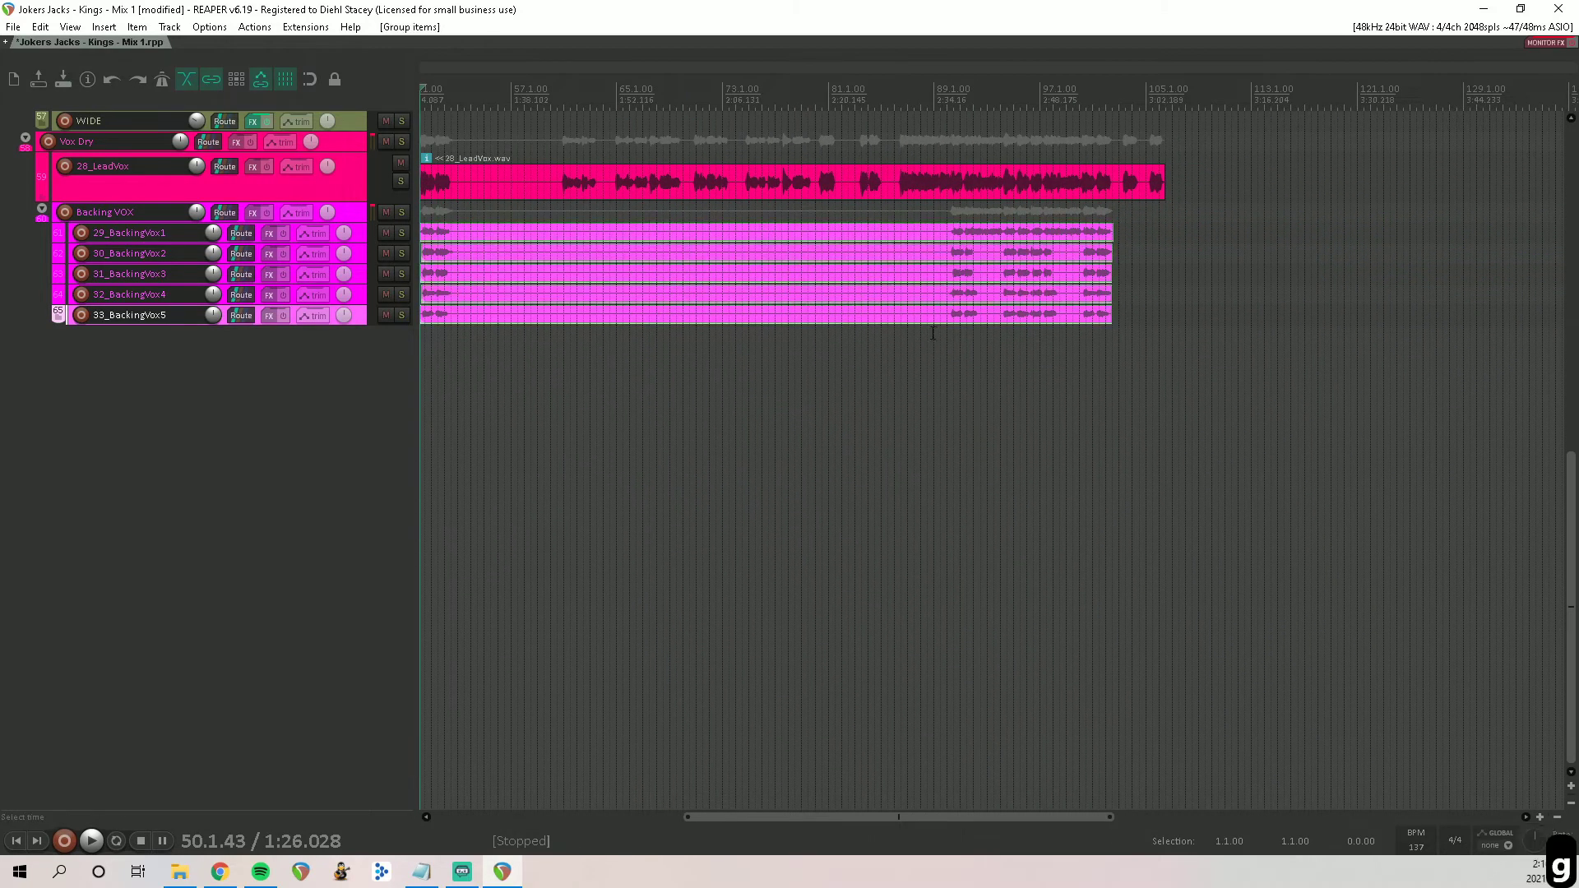
Step: Split the grouped backing vocals at 89.4.42 and trim the long silence back to the end of the first chorus
left_click(945, 230)
key("s")
left_click_drag(945, 315, 451, 315)
scroll(832, 321, "down", 4)
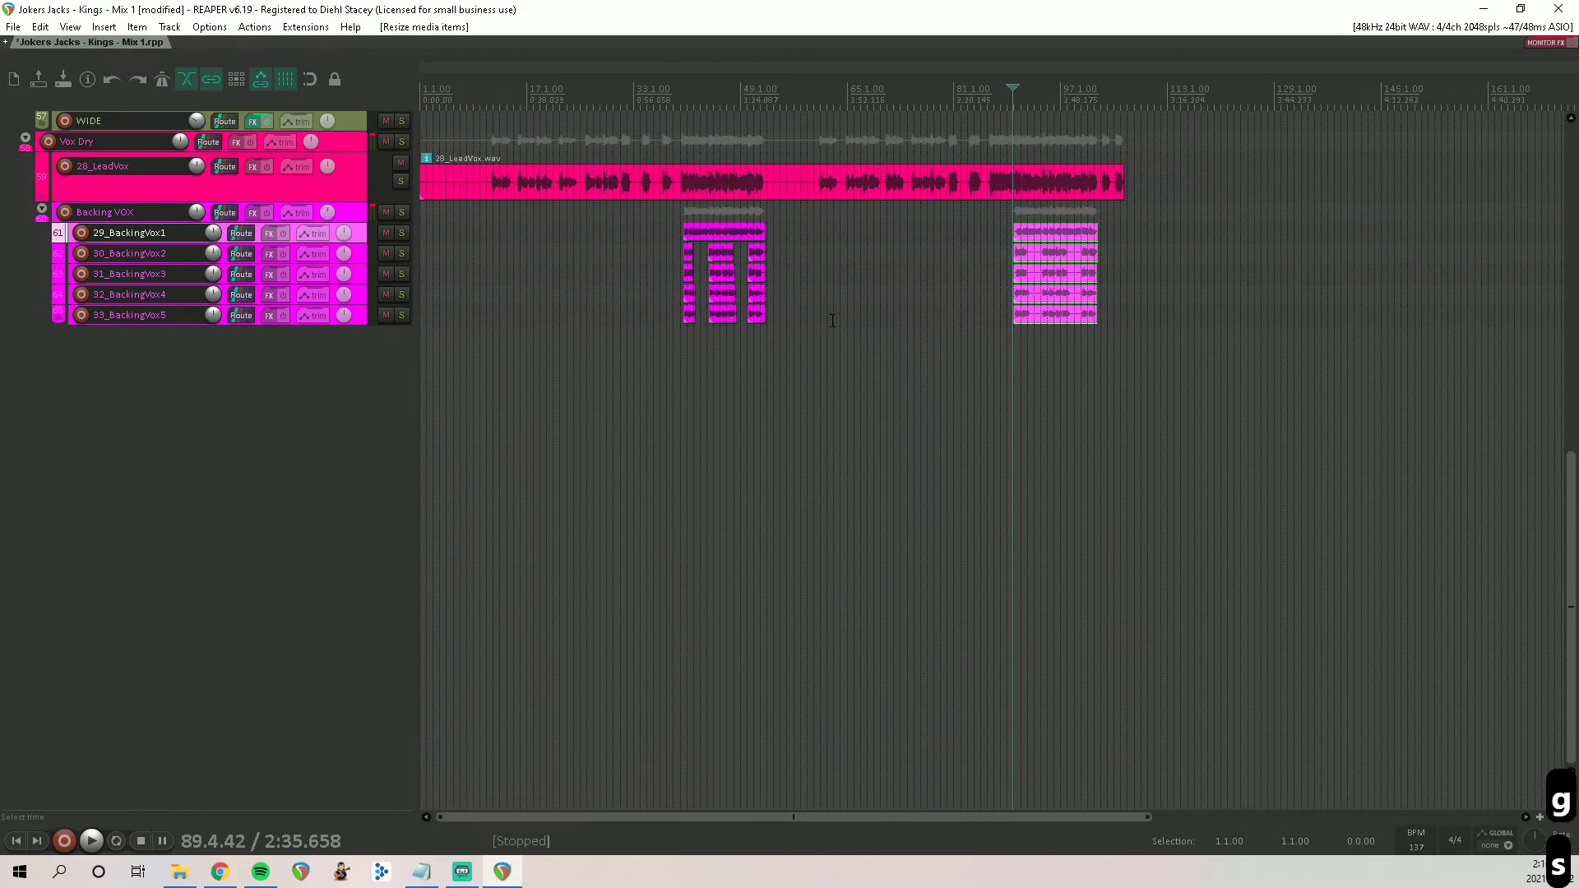
left_click(1041, 362)
scroll(1041, 361, "up", 8)
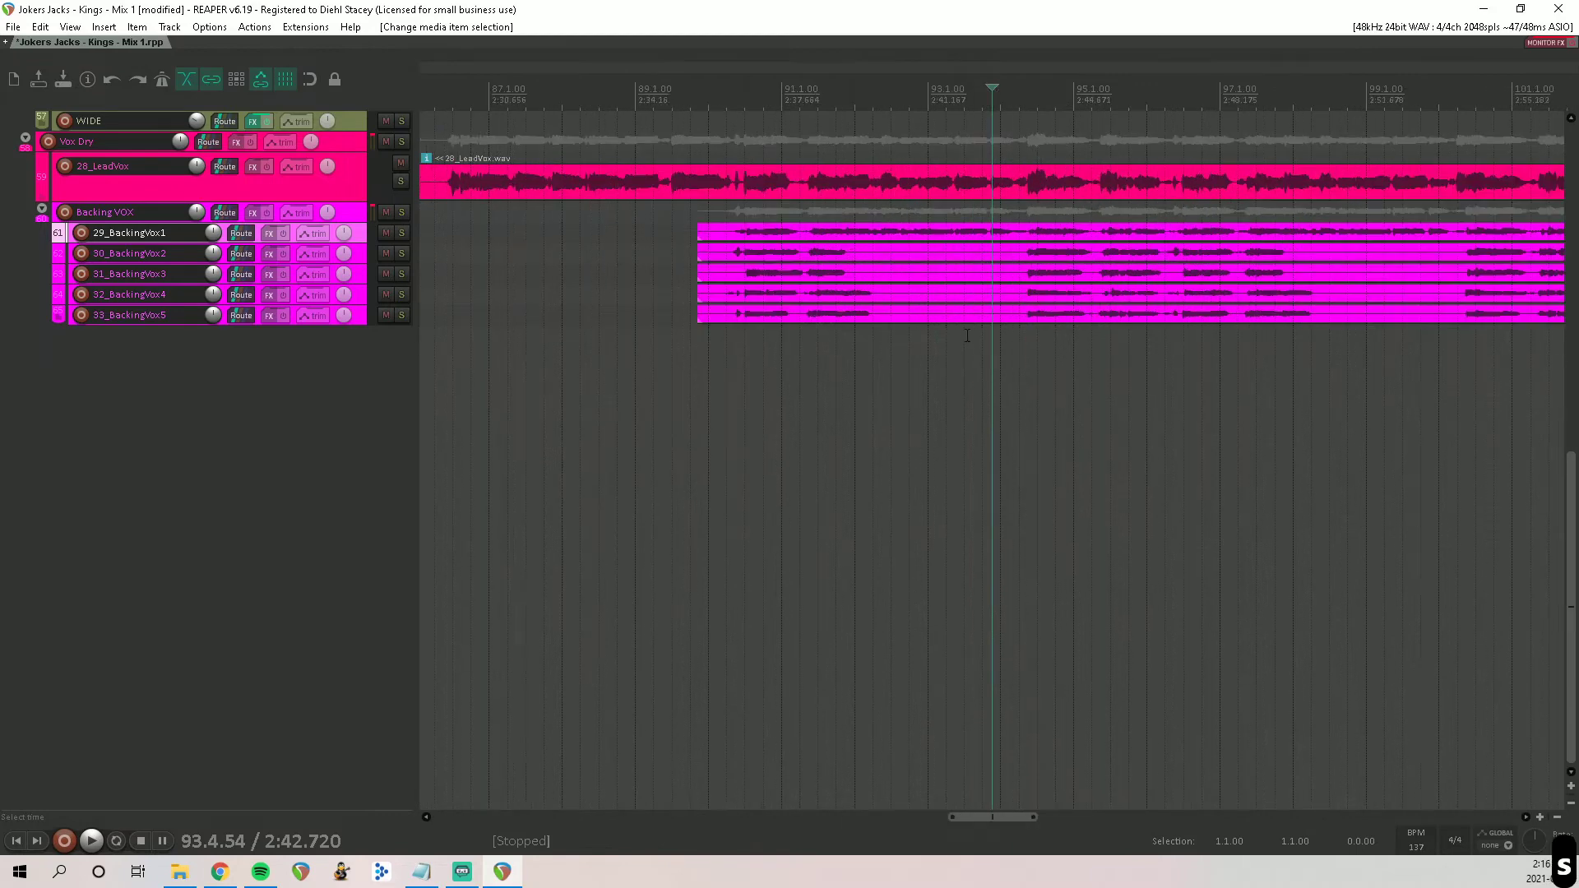
left_click(872, 254)
key("s")
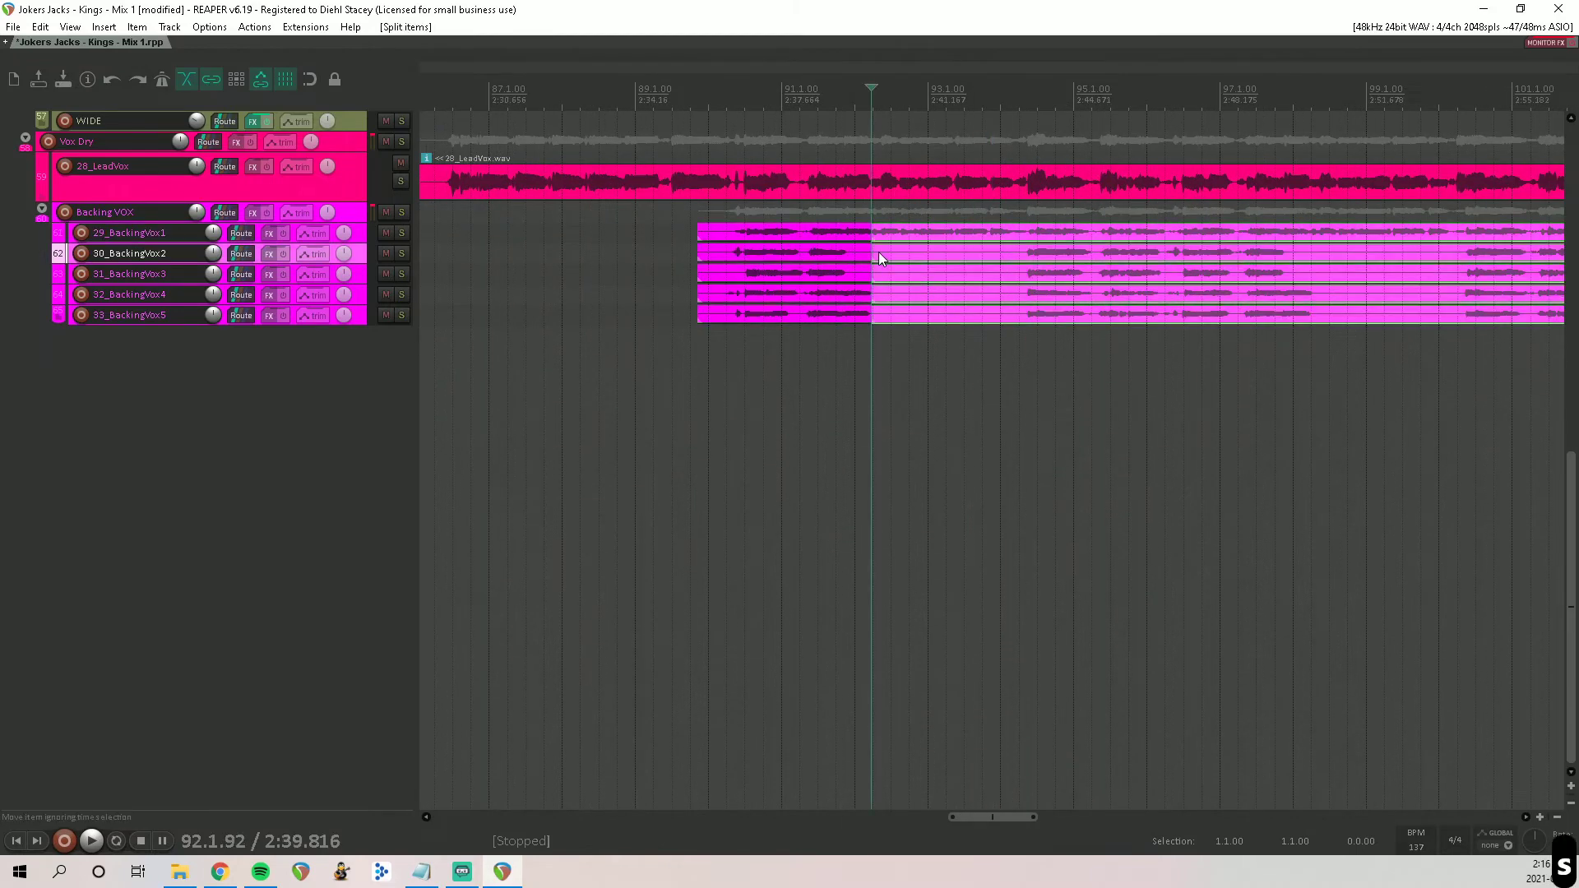
key("ctrl+z")
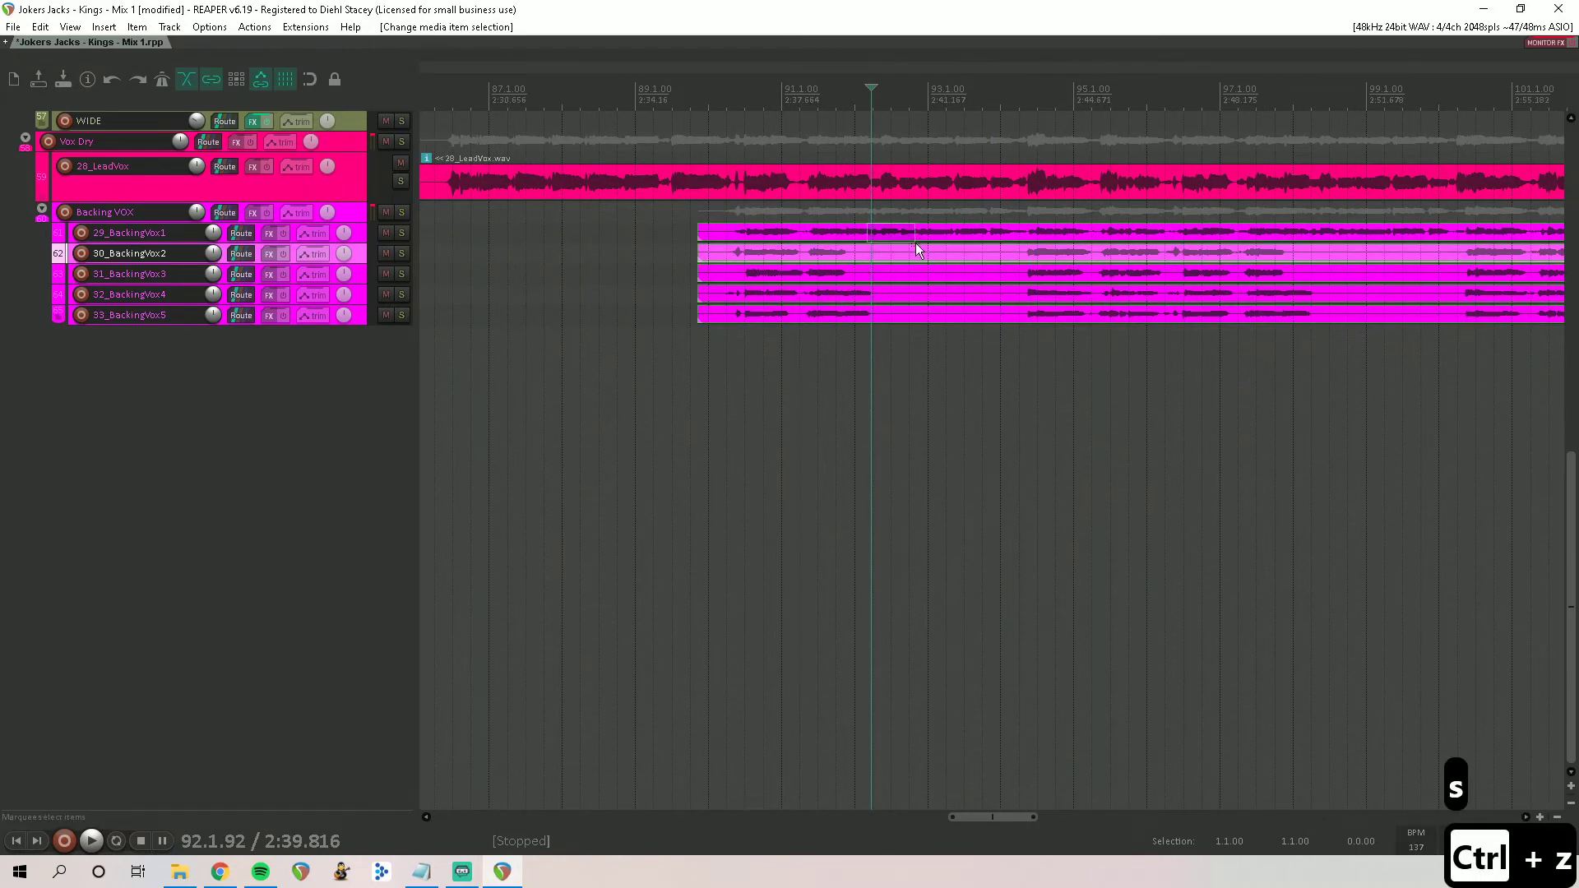
Step: Ungroup the BackingVox1 item, split the other four at 92.2.05 and trim their following silence up to the phrase after bar 94
left_click_drag(915, 243, 916, 240)
key("u")
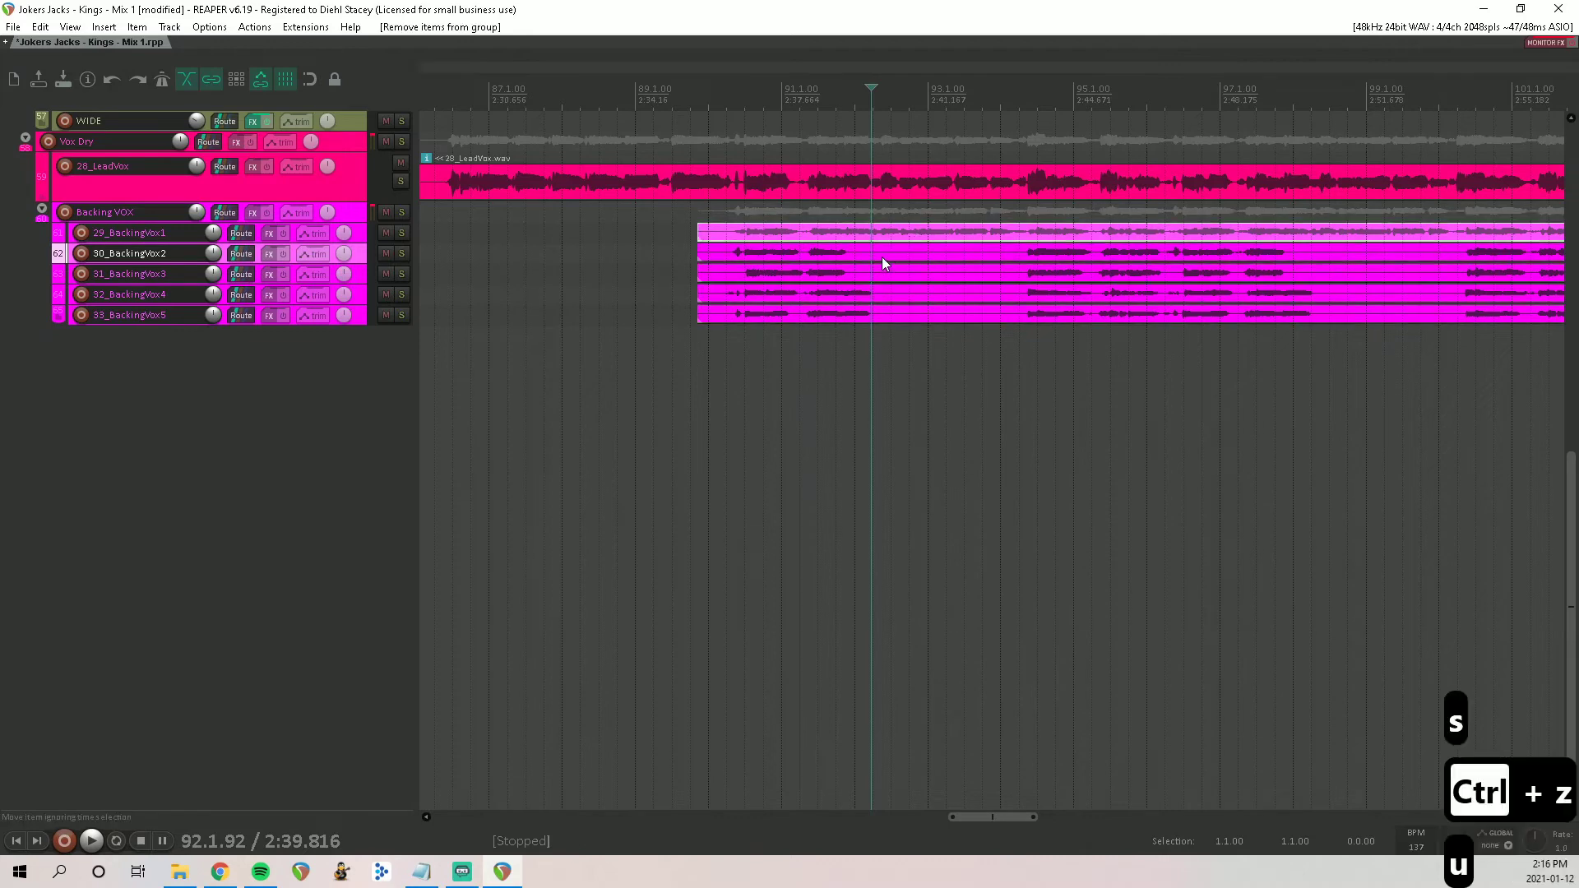
left_click(875, 254)
key("s")
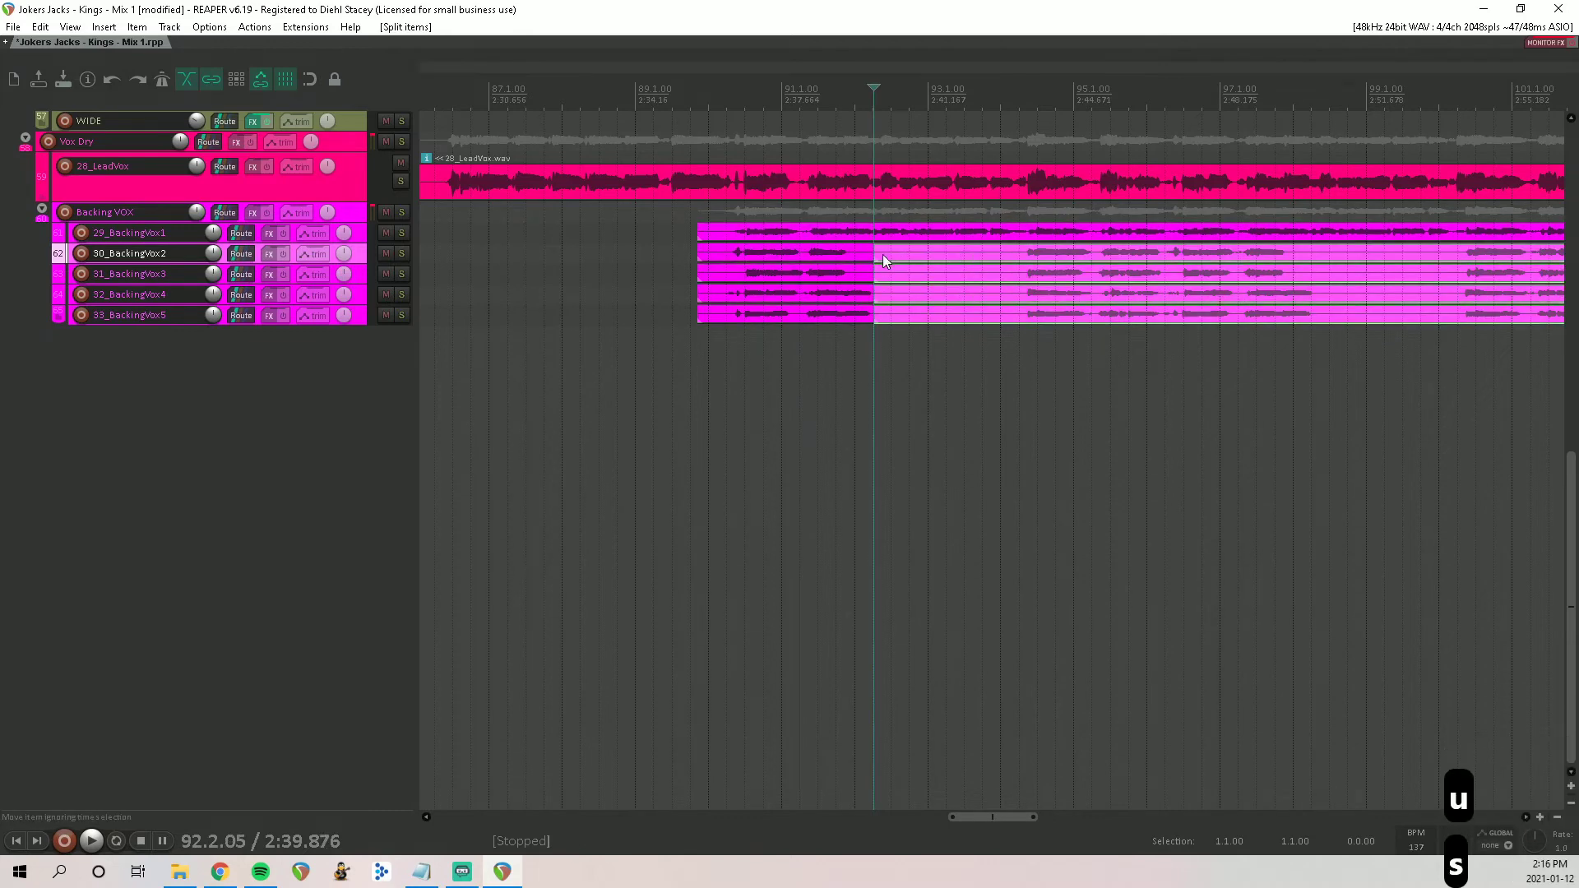
left_click_drag(876, 251, 1028, 315)
Step: Split the four grouped backing vocals at 98.2.63 and trim the silence up to the phrase after bar 100
left_click(1324, 258)
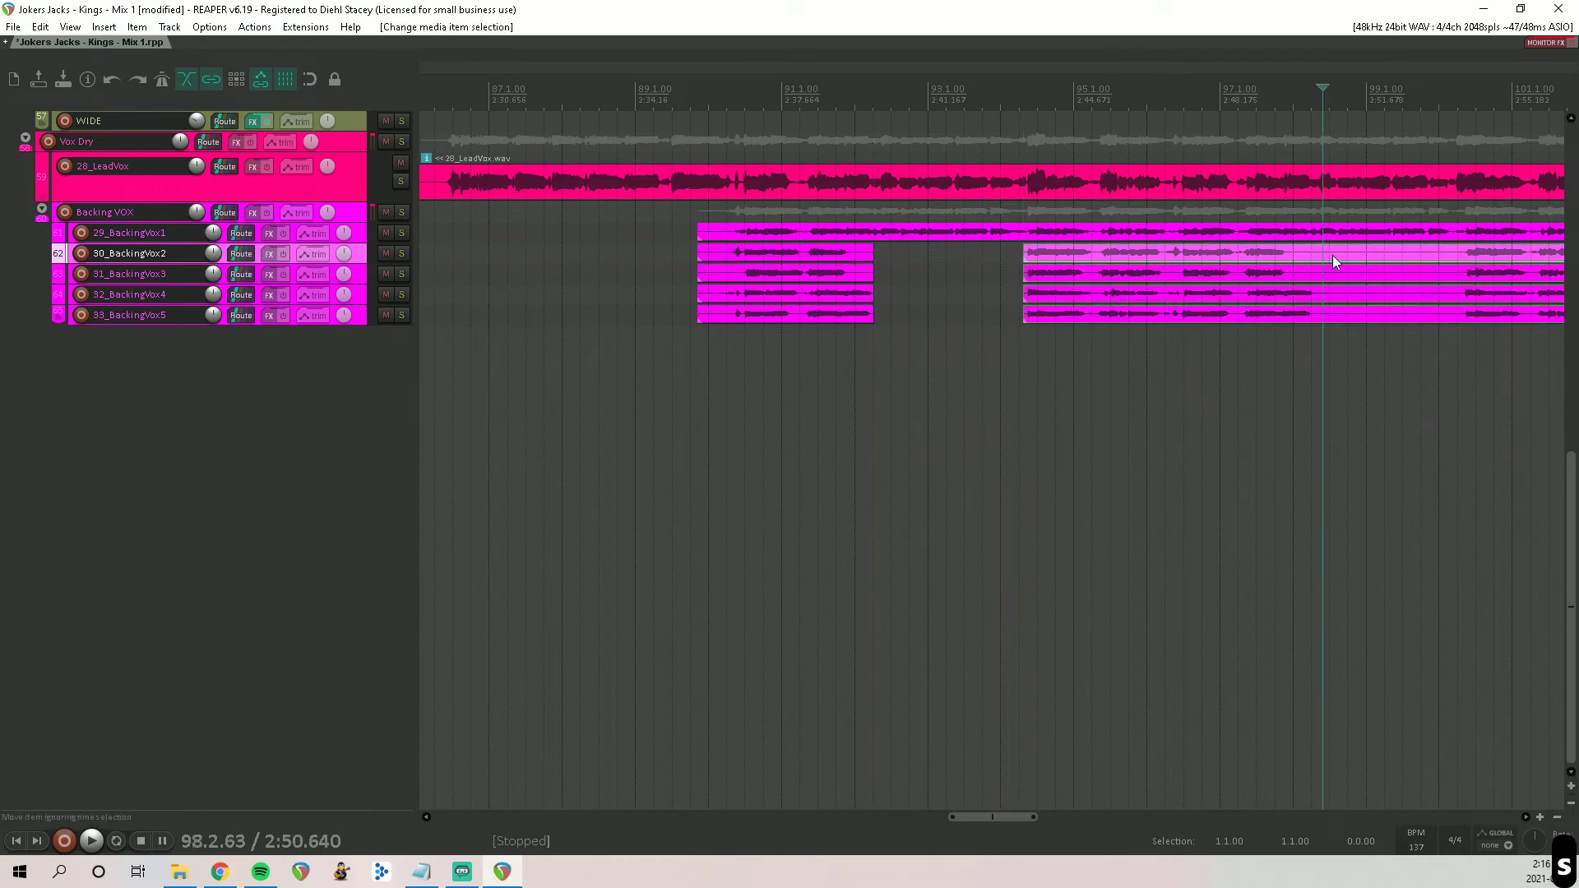
key("s")
left_click_drag(1327, 250, 1458, 292)
scroll(1266, 318, "down", 5)
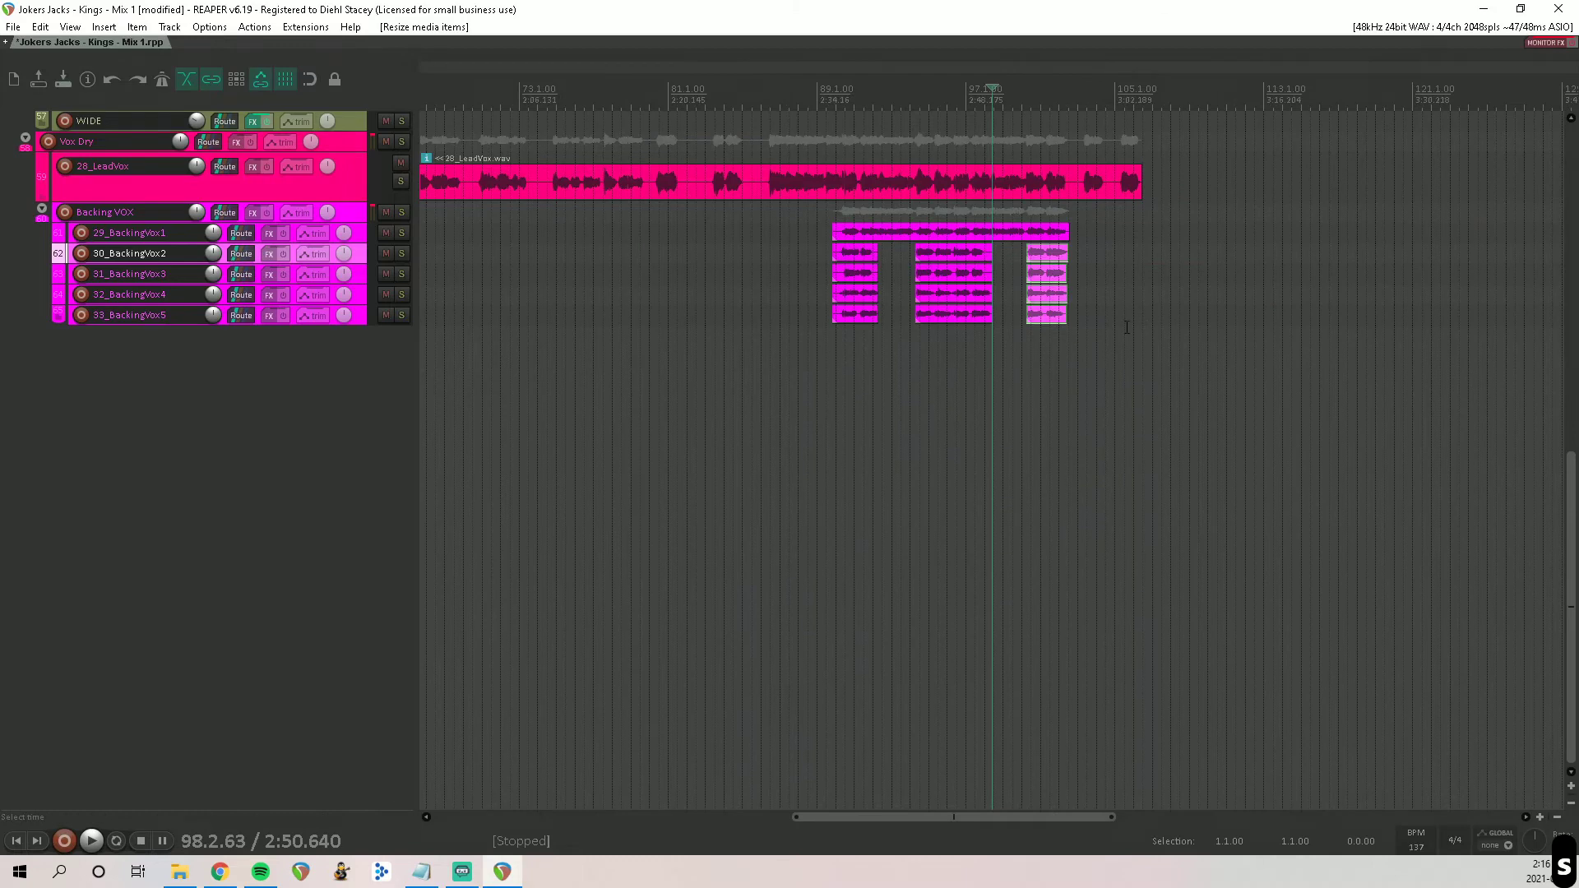
Step: Trim the start of all five second-chorus backing vocal items to just before the first phrase after bar 90
left_click(862, 339)
left_click(837, 339)
scroll(839, 337, "up", 7)
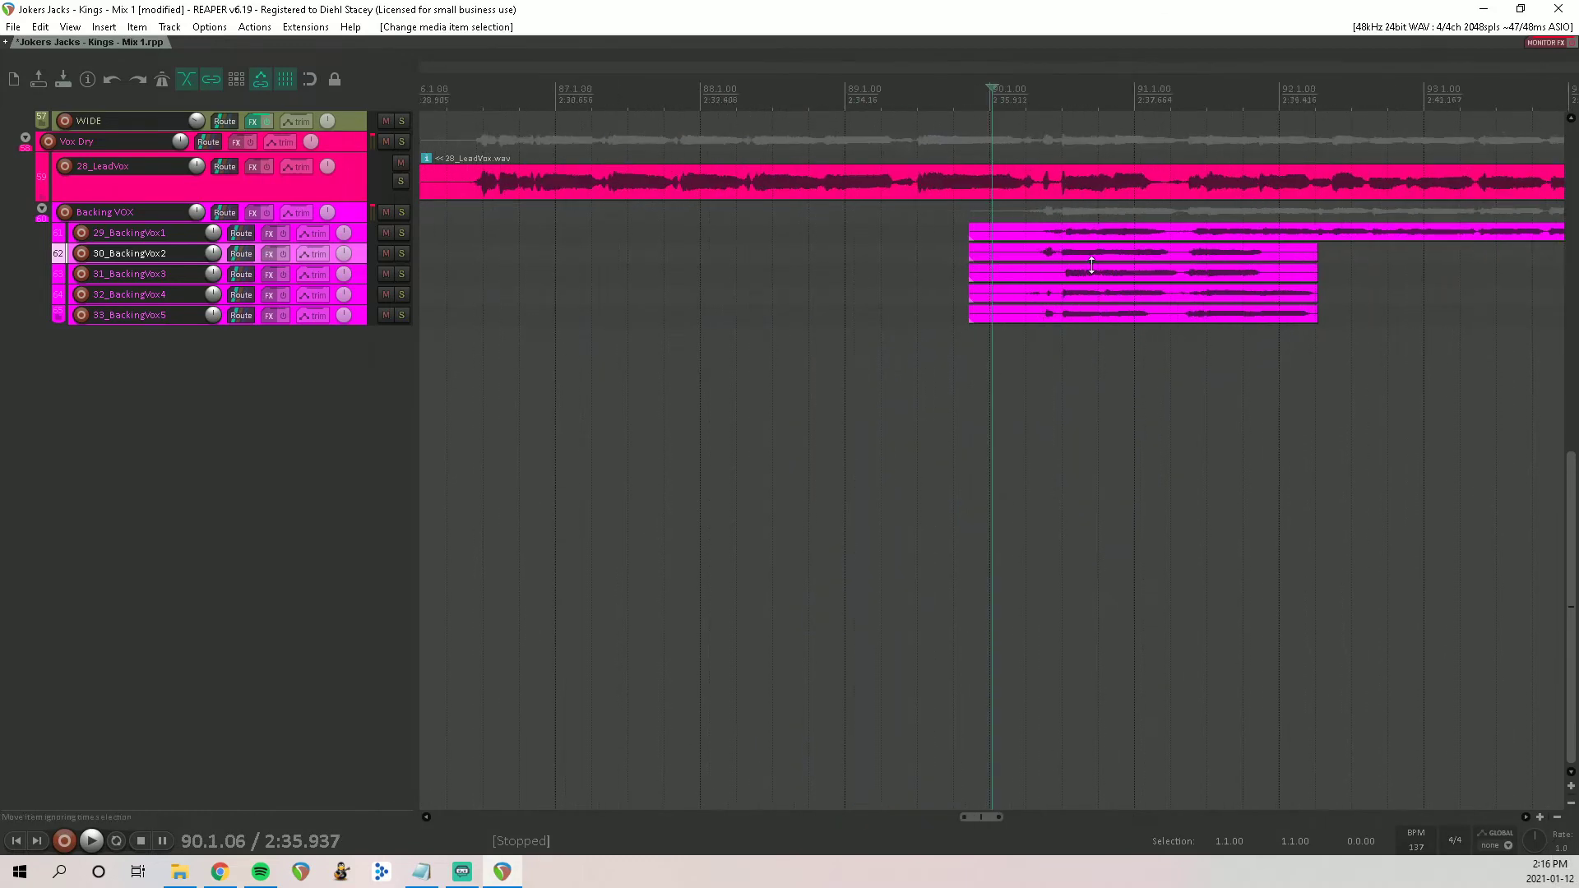
left_click_drag(954, 224, 1037, 354)
Step: Solo the Backing VOX track, play from bar 90 and trim the starts of the grouped second-chorus items slightly tighter
left_click(990, 354)
key("space")
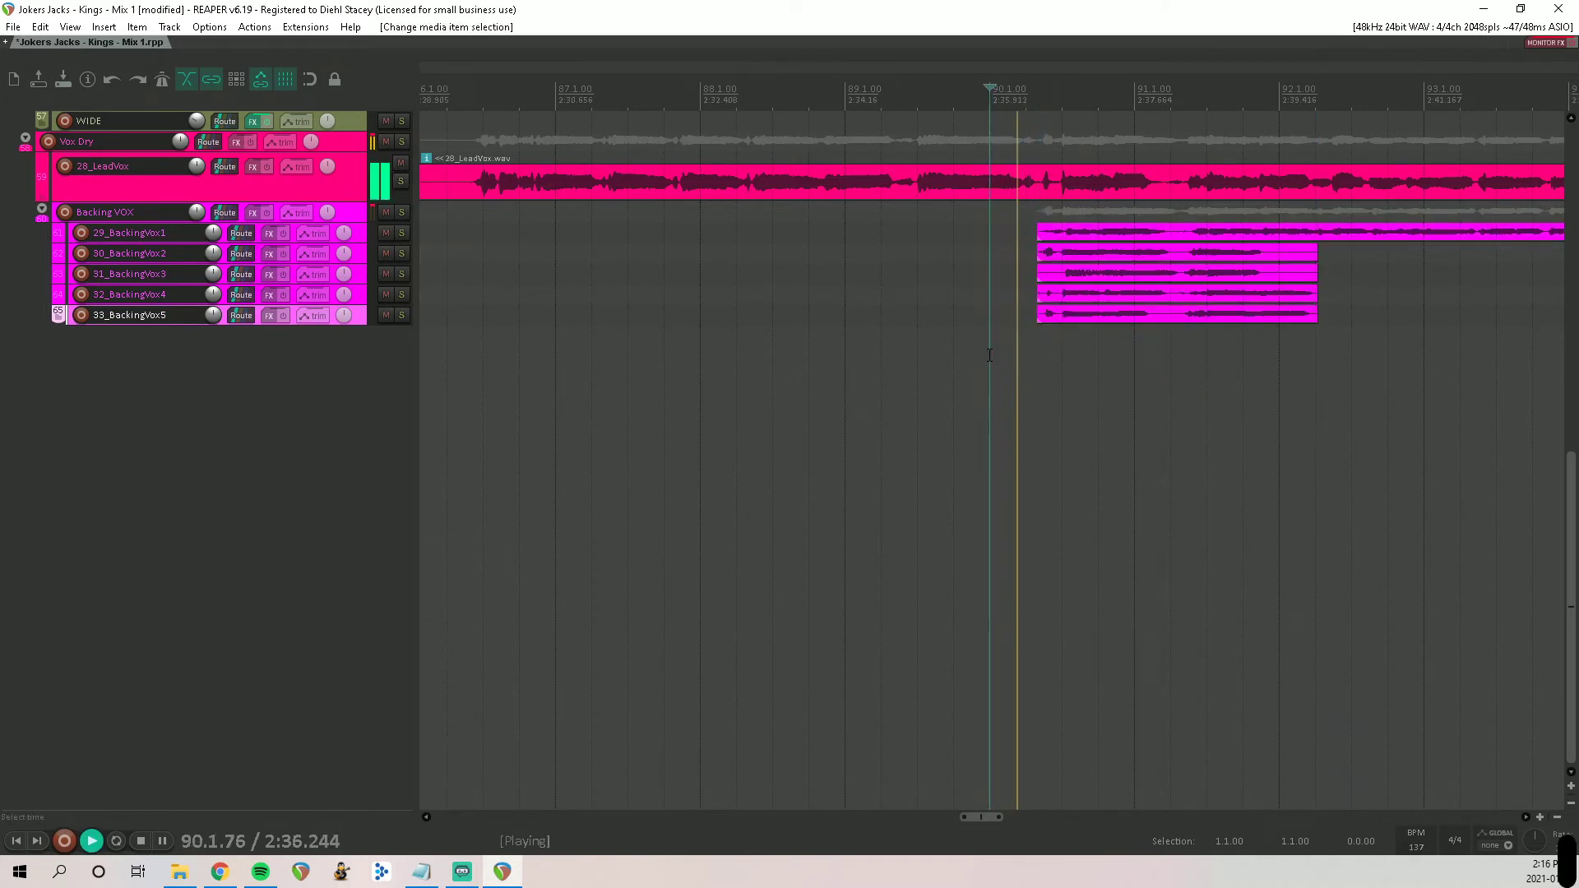
left_click(401, 213)
key("space")
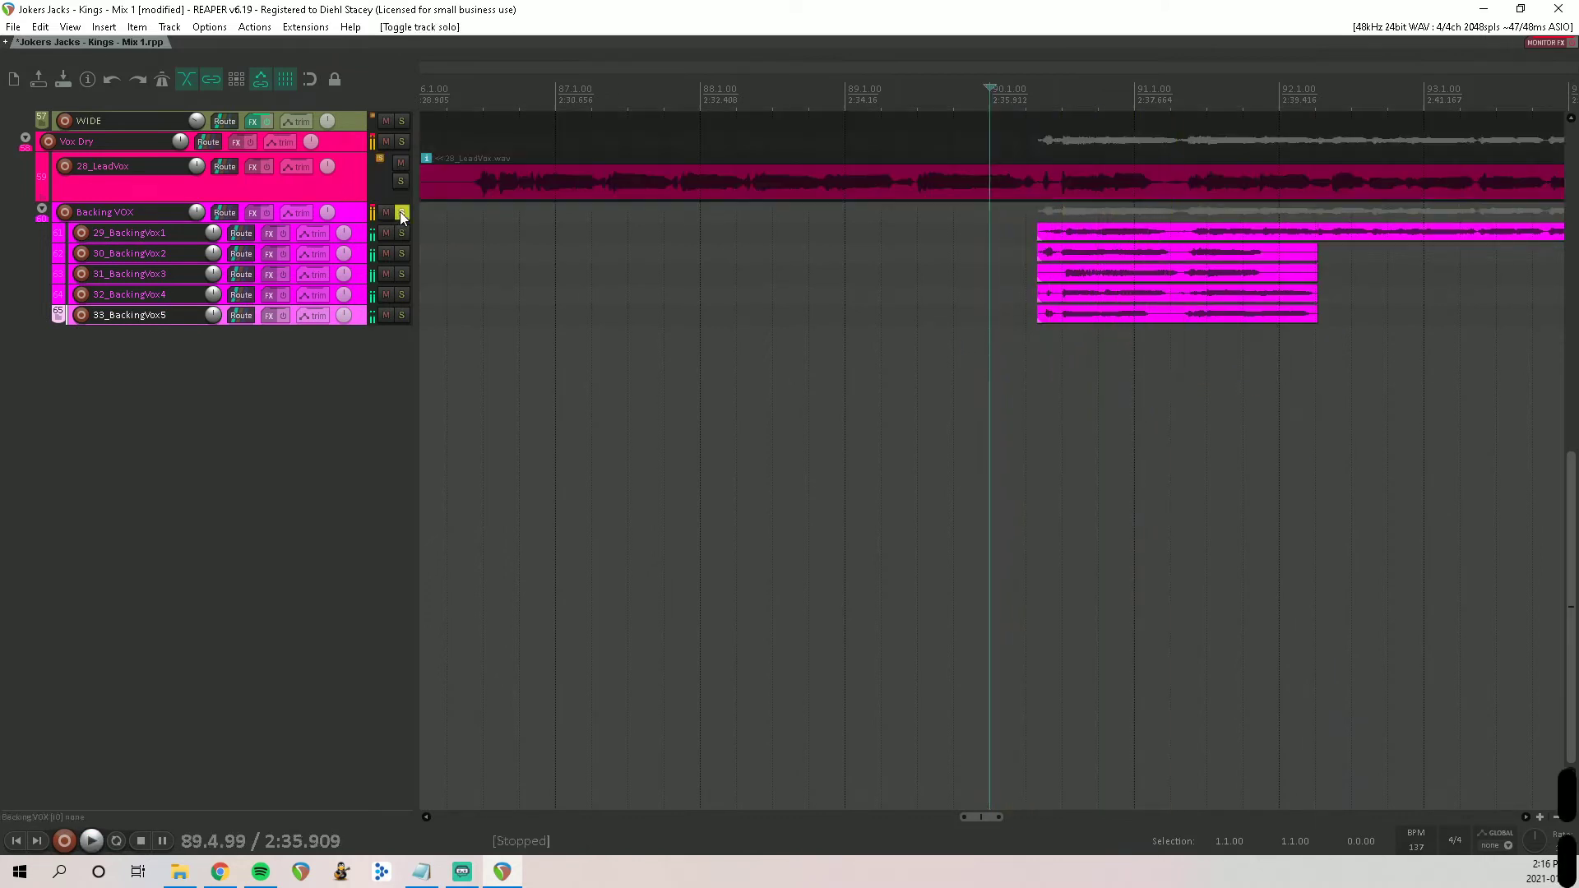
key("space")
key("space")
key("space")
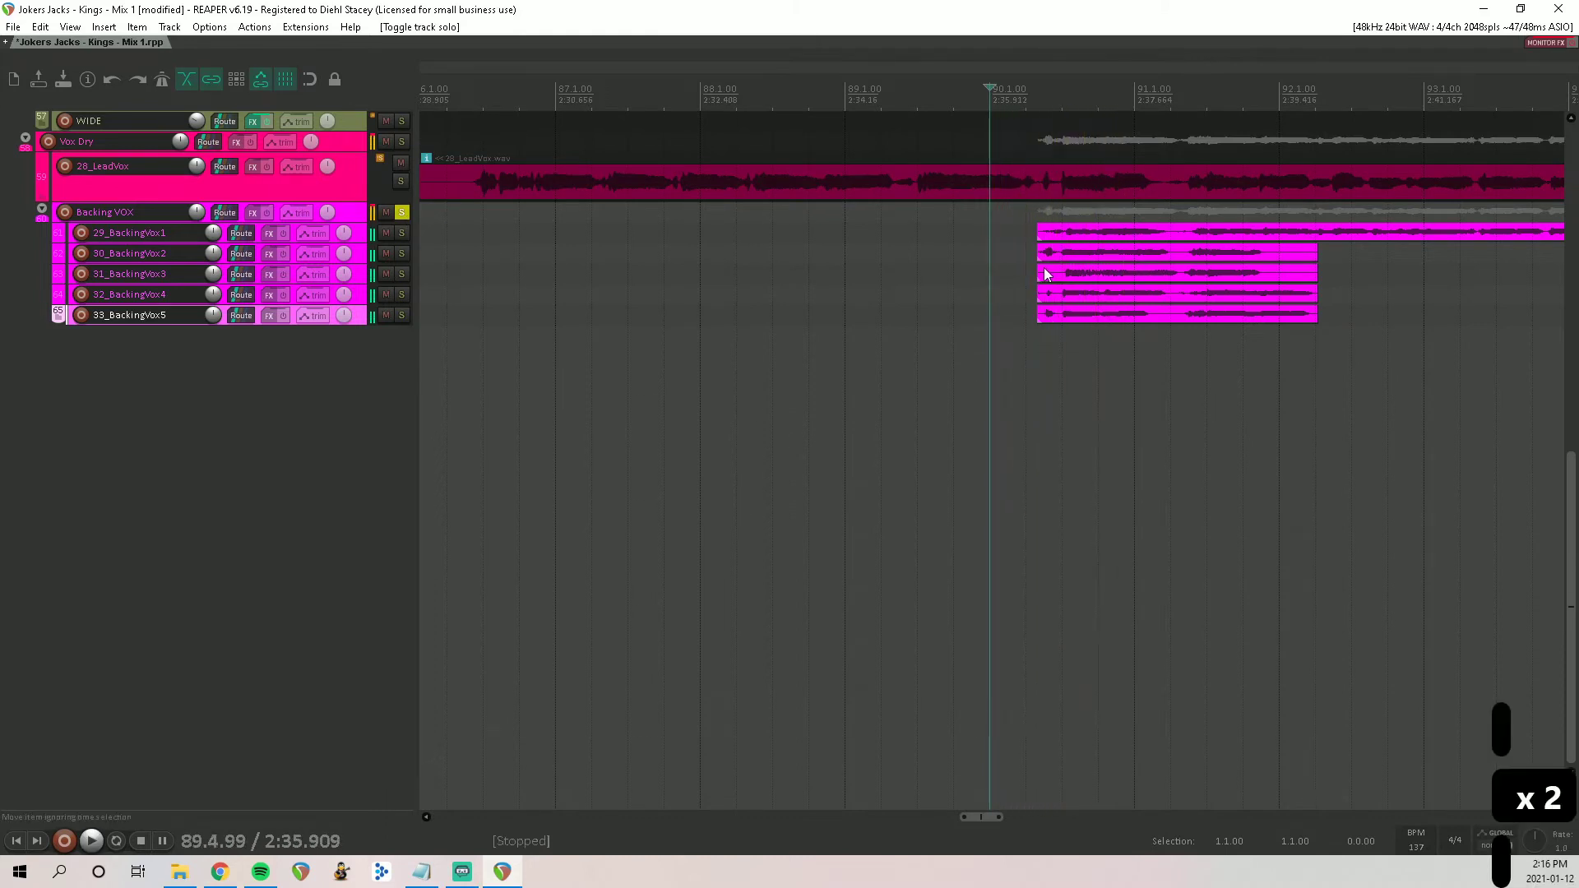
left_click_drag(1034, 269, 1039, 330)
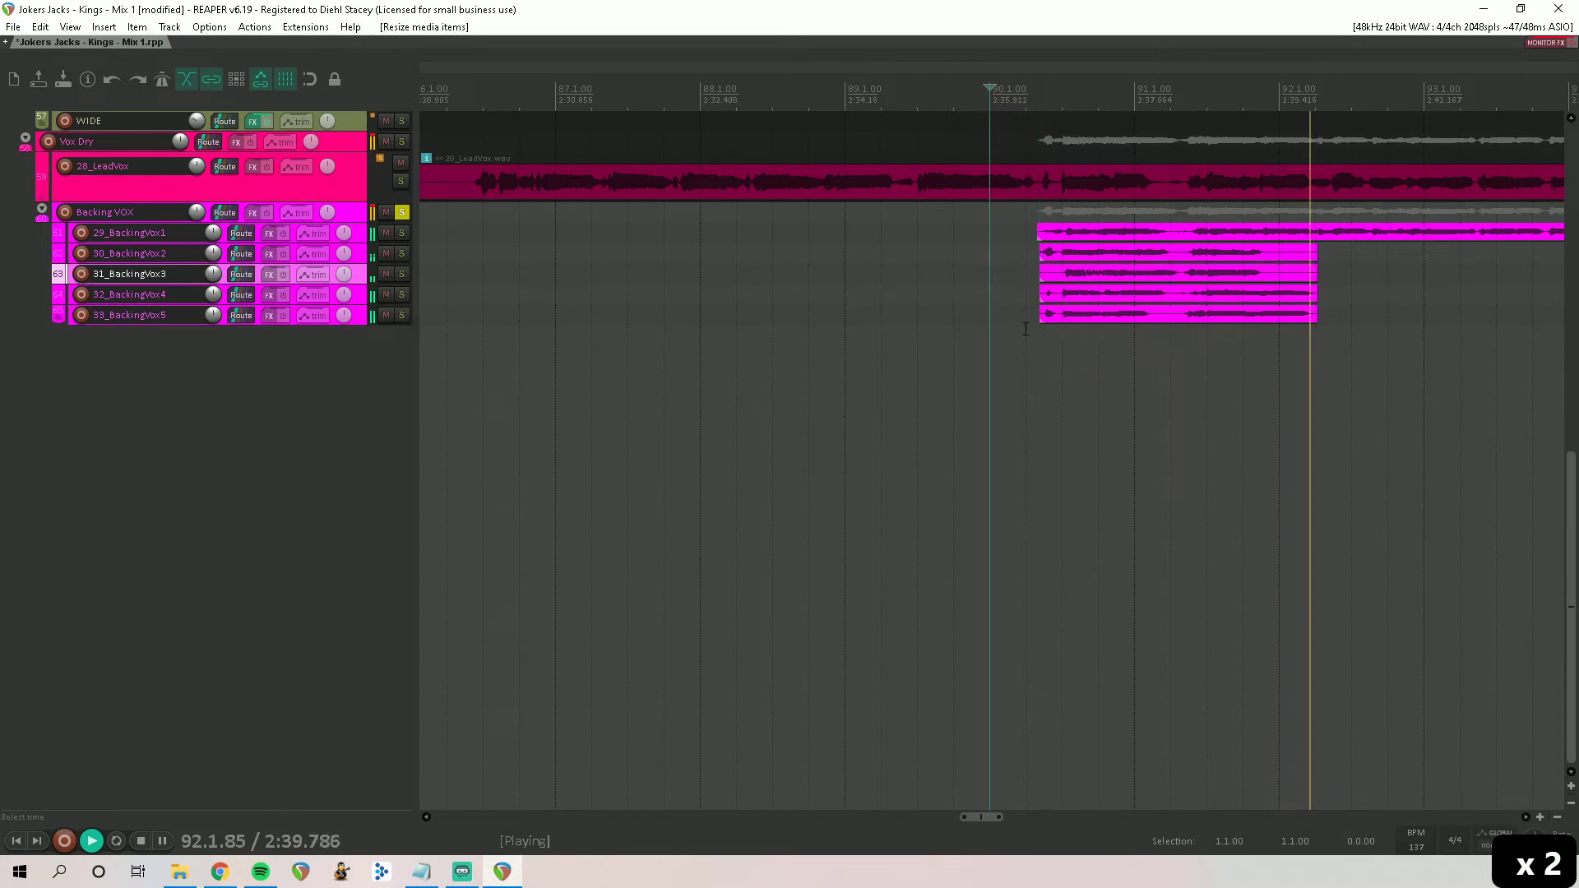
scroll(996, 310, "down", 5)
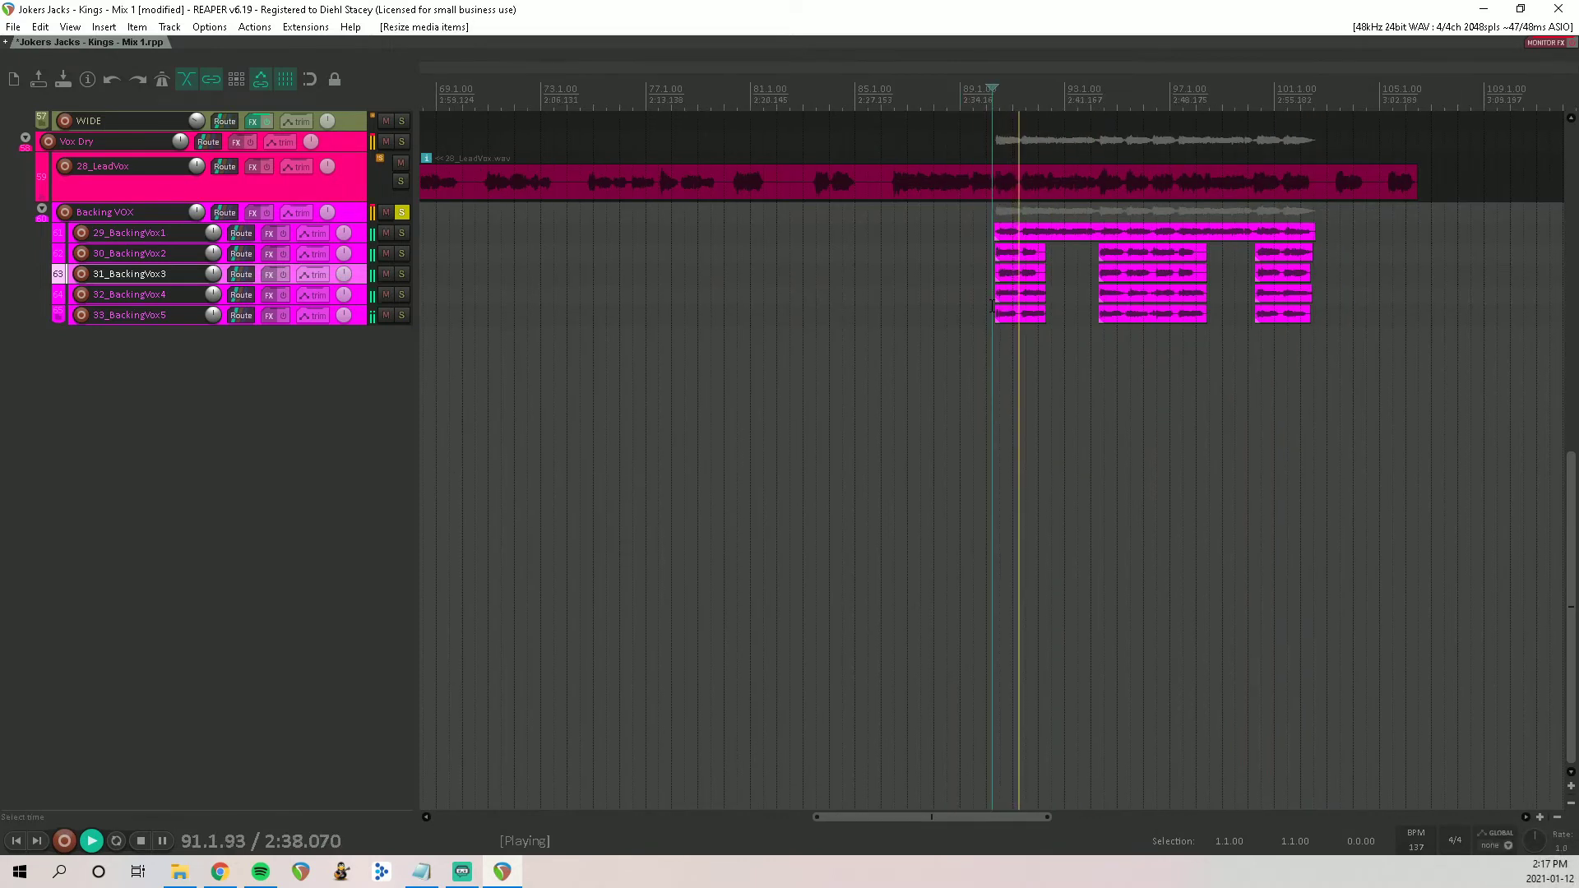
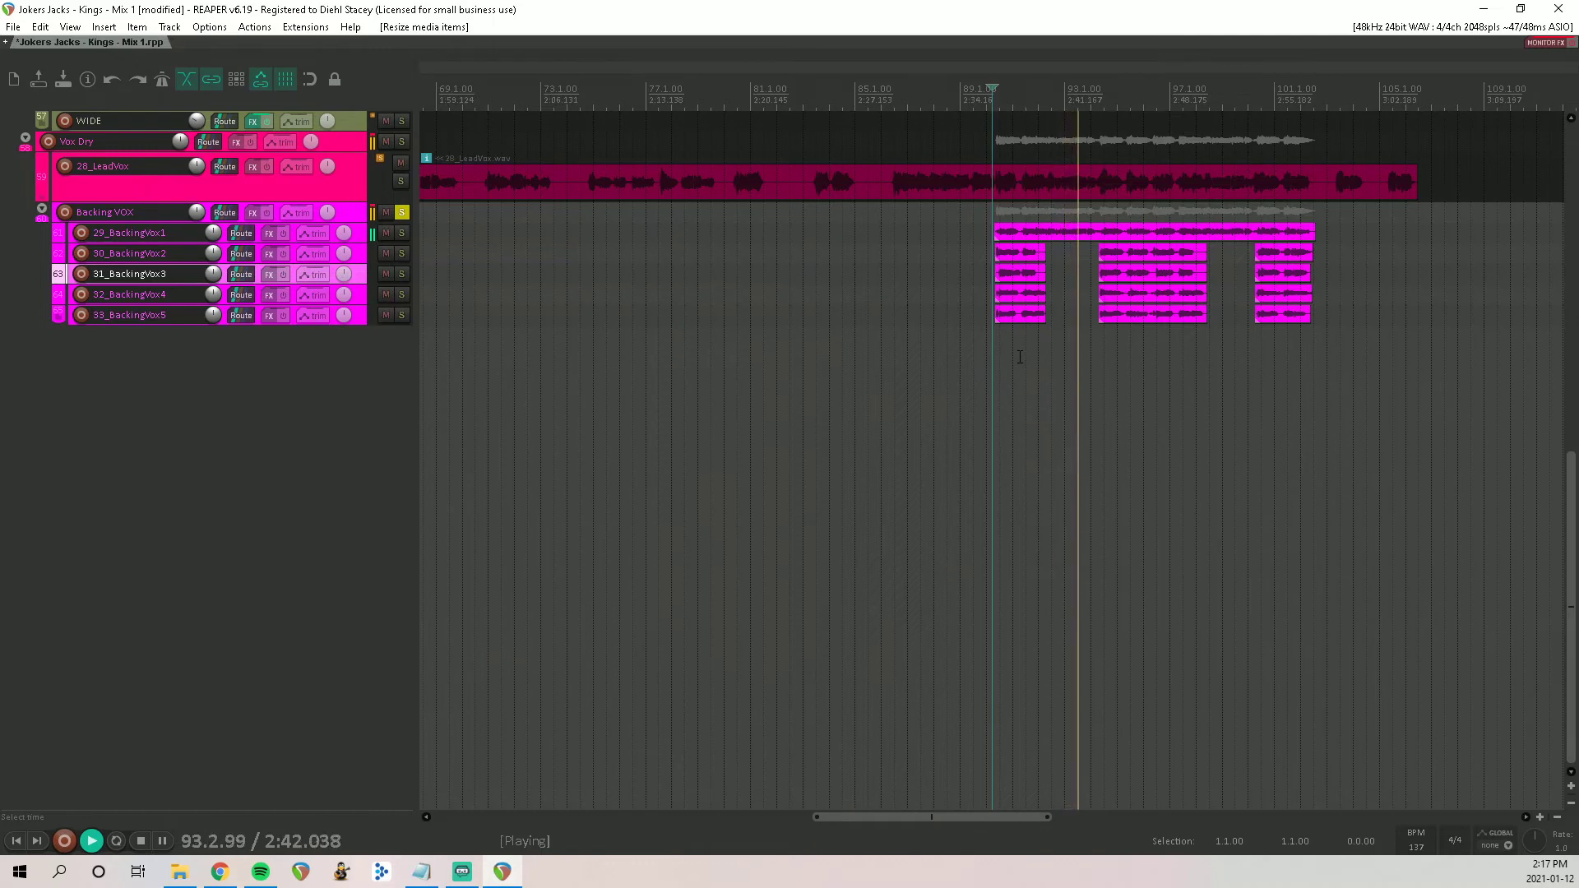
Step: Check the trimmed backing vocals across both choruses, then stop playback and unsolo the Backing VOX track
scroll(1025, 350, "down", 3)
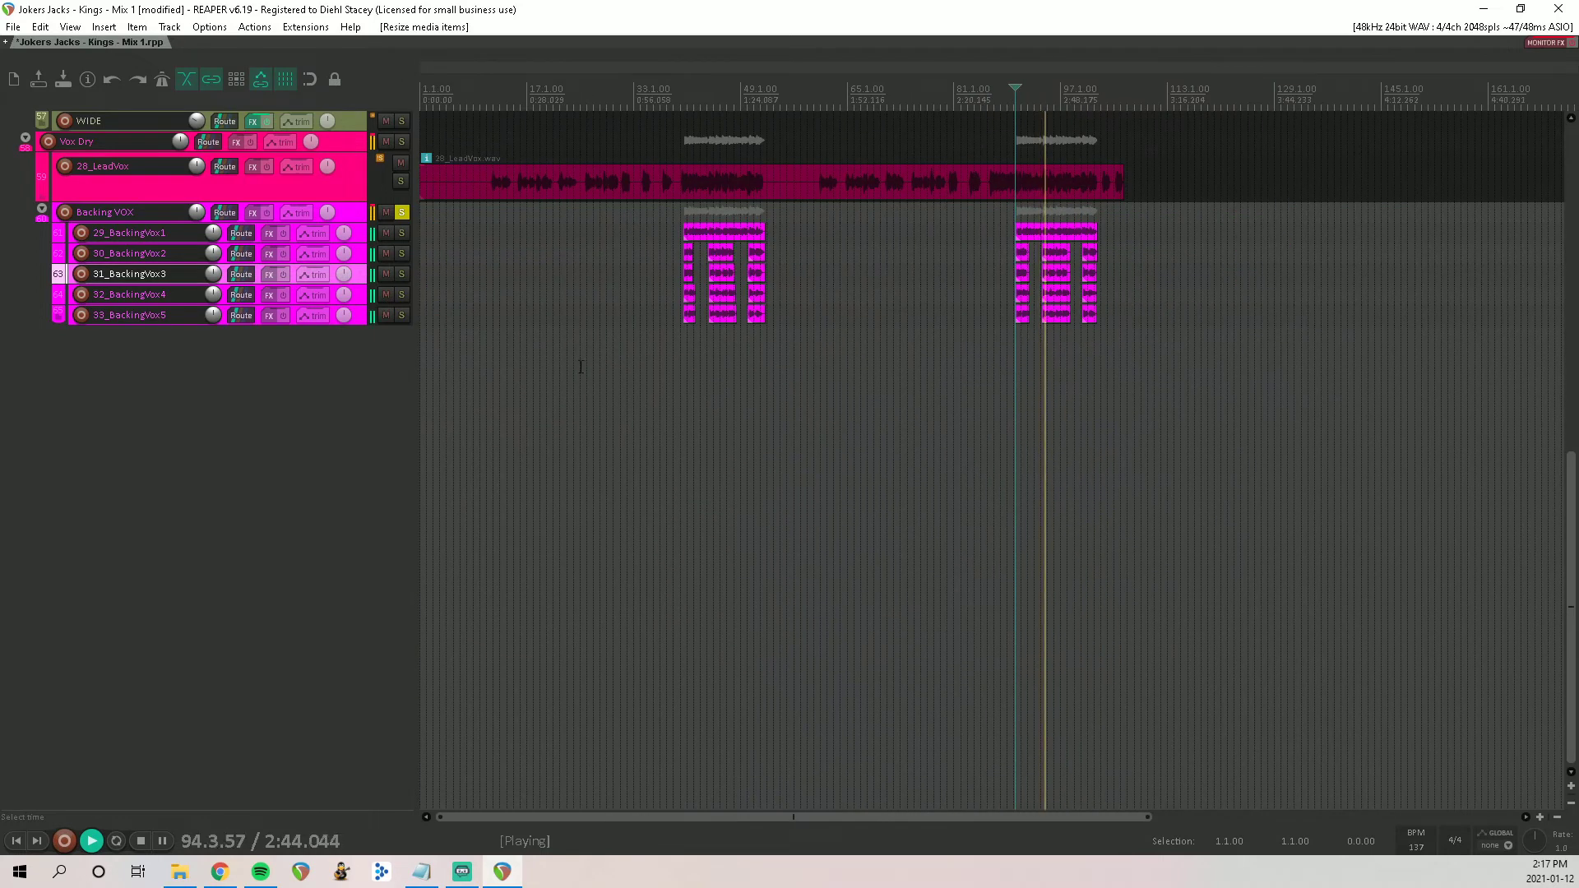
scroll(580, 366, "down", 3)
scroll(611, 378, "up", 8)
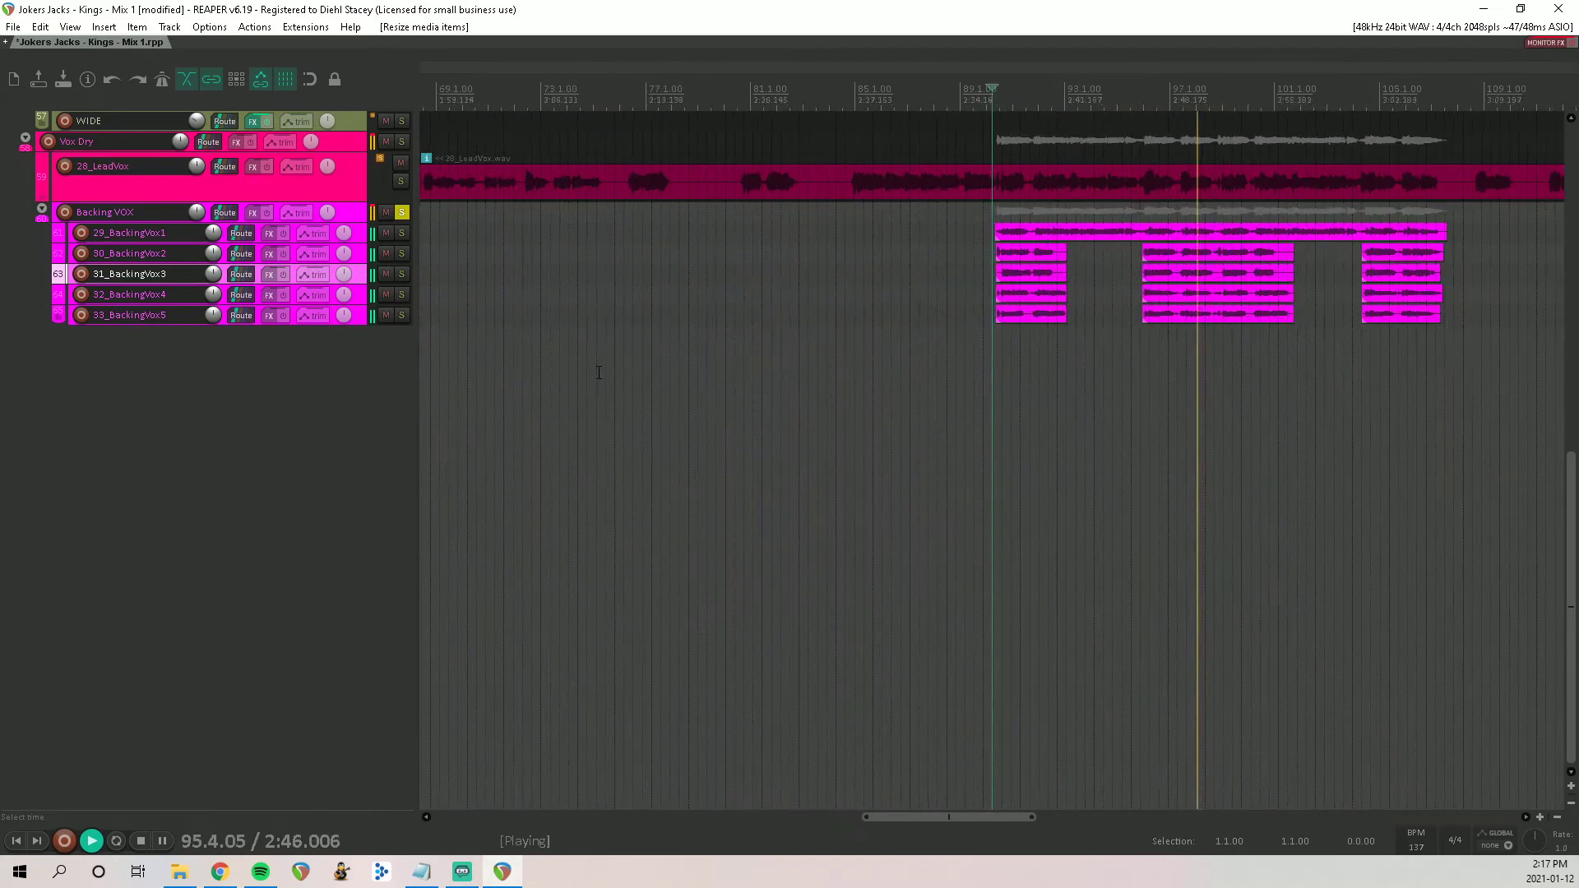
scroll(611, 378, "down", 6)
key("space")
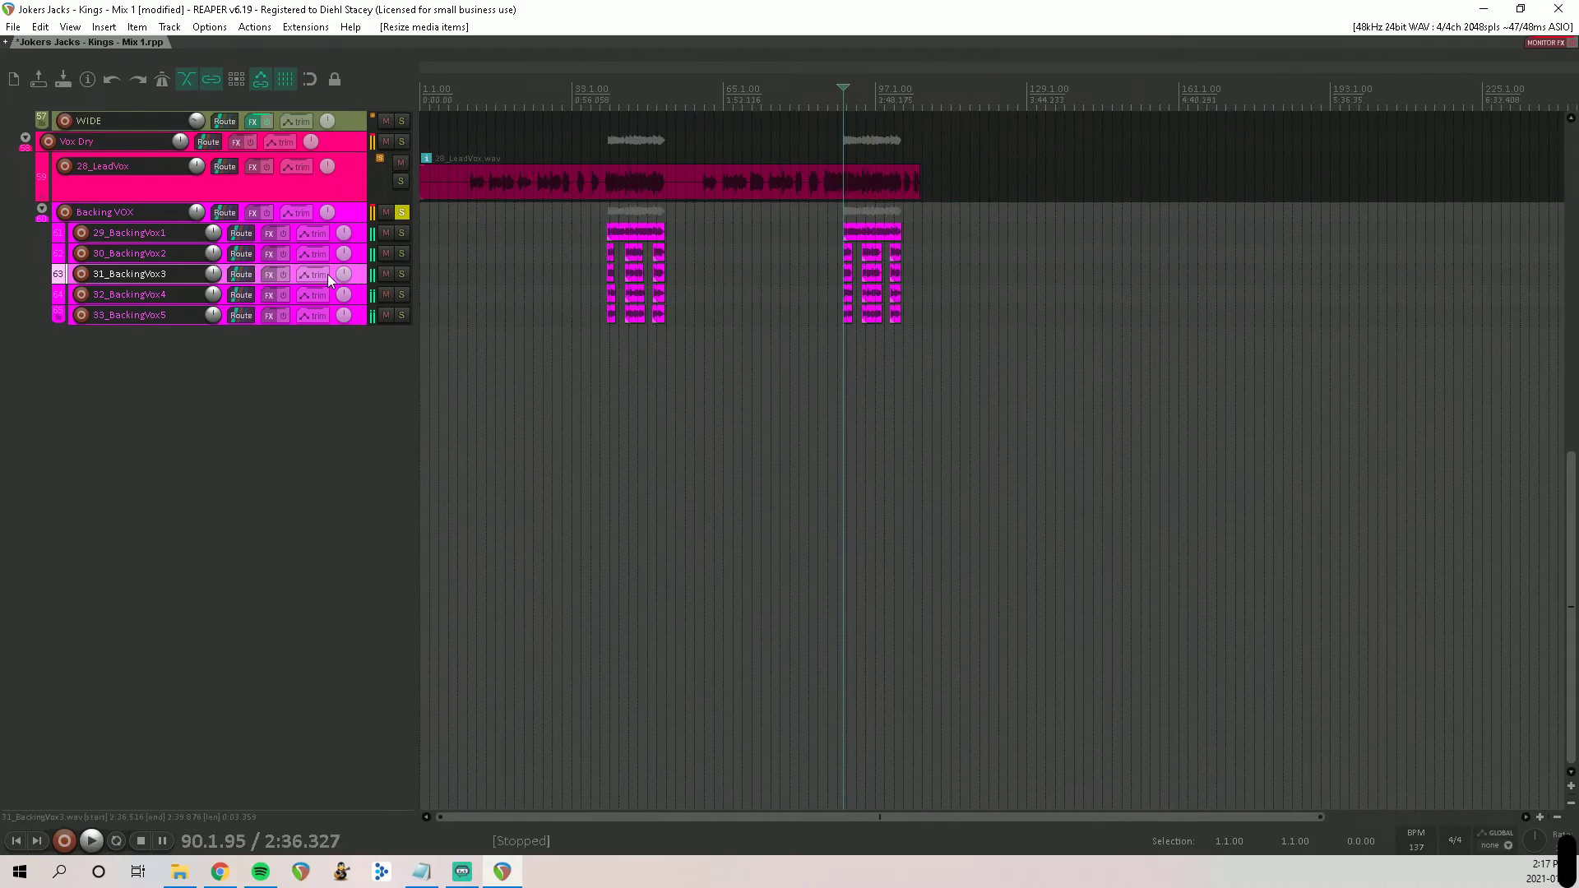
left_click(401, 215)
Step: Trim 28_LeadVox to just before its first phrase, split it at 53.2.46 and trim the silence up to the next verse
scroll(296, 378, "up", 3)
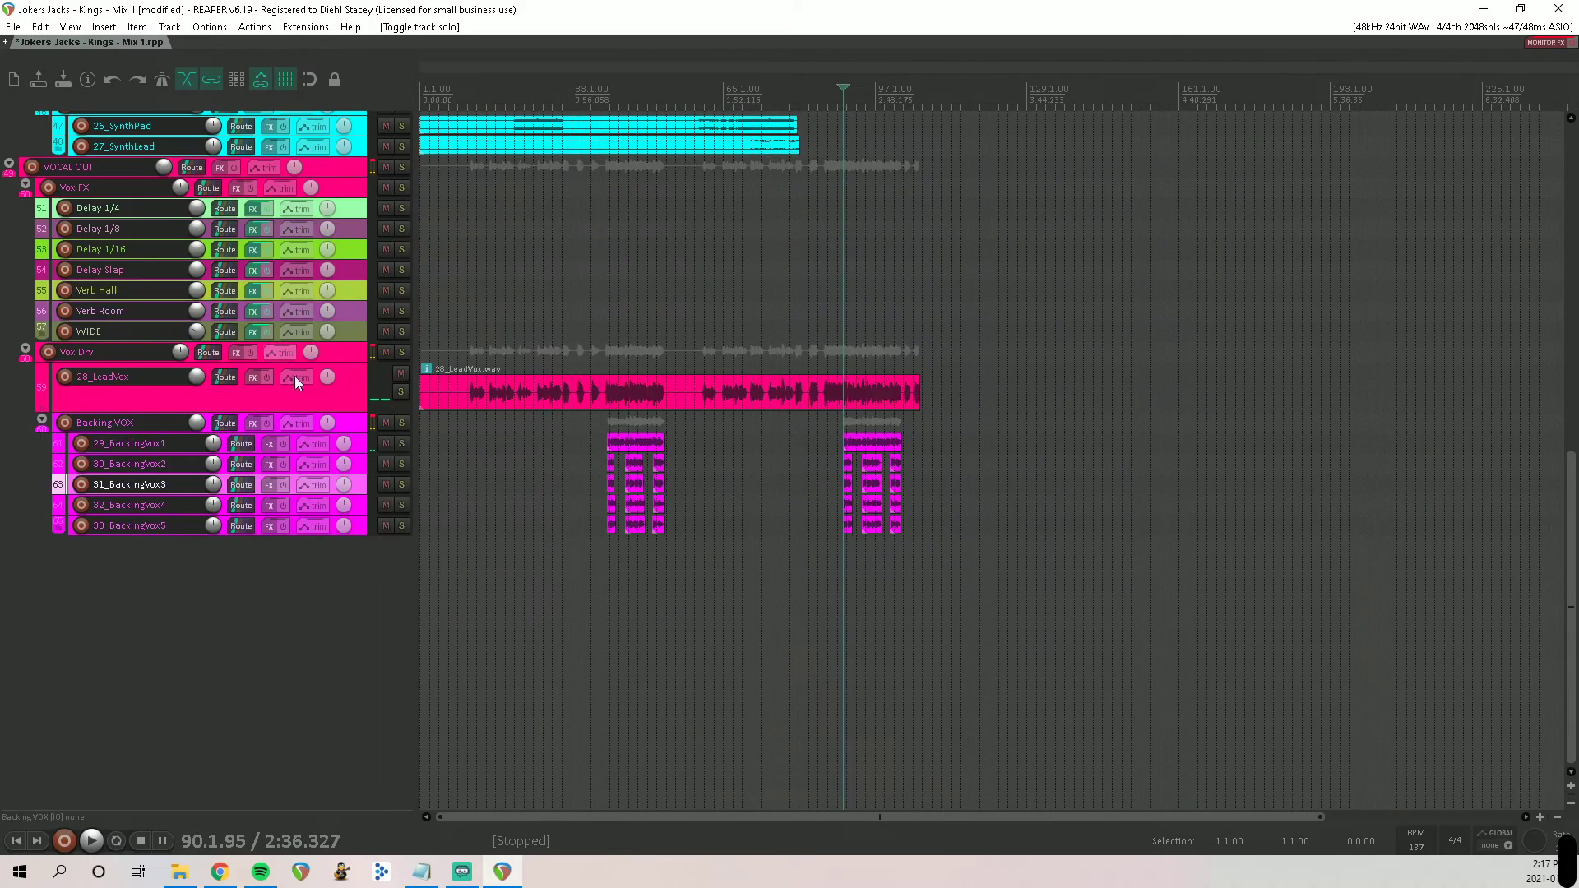
left_click(439, 398)
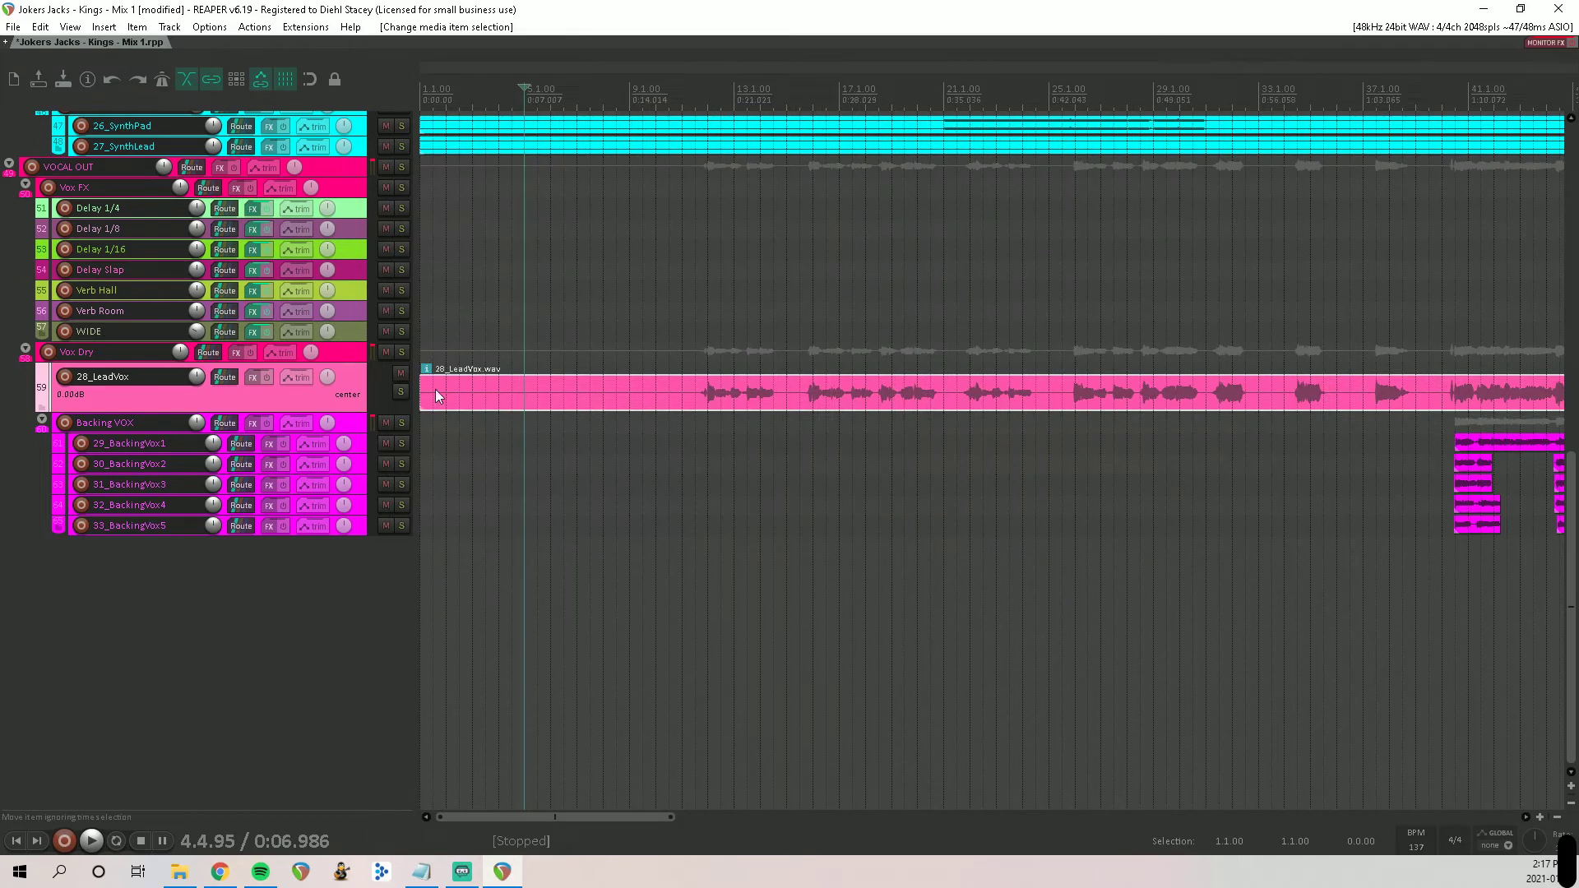
left_click_drag(436, 395, 693, 399)
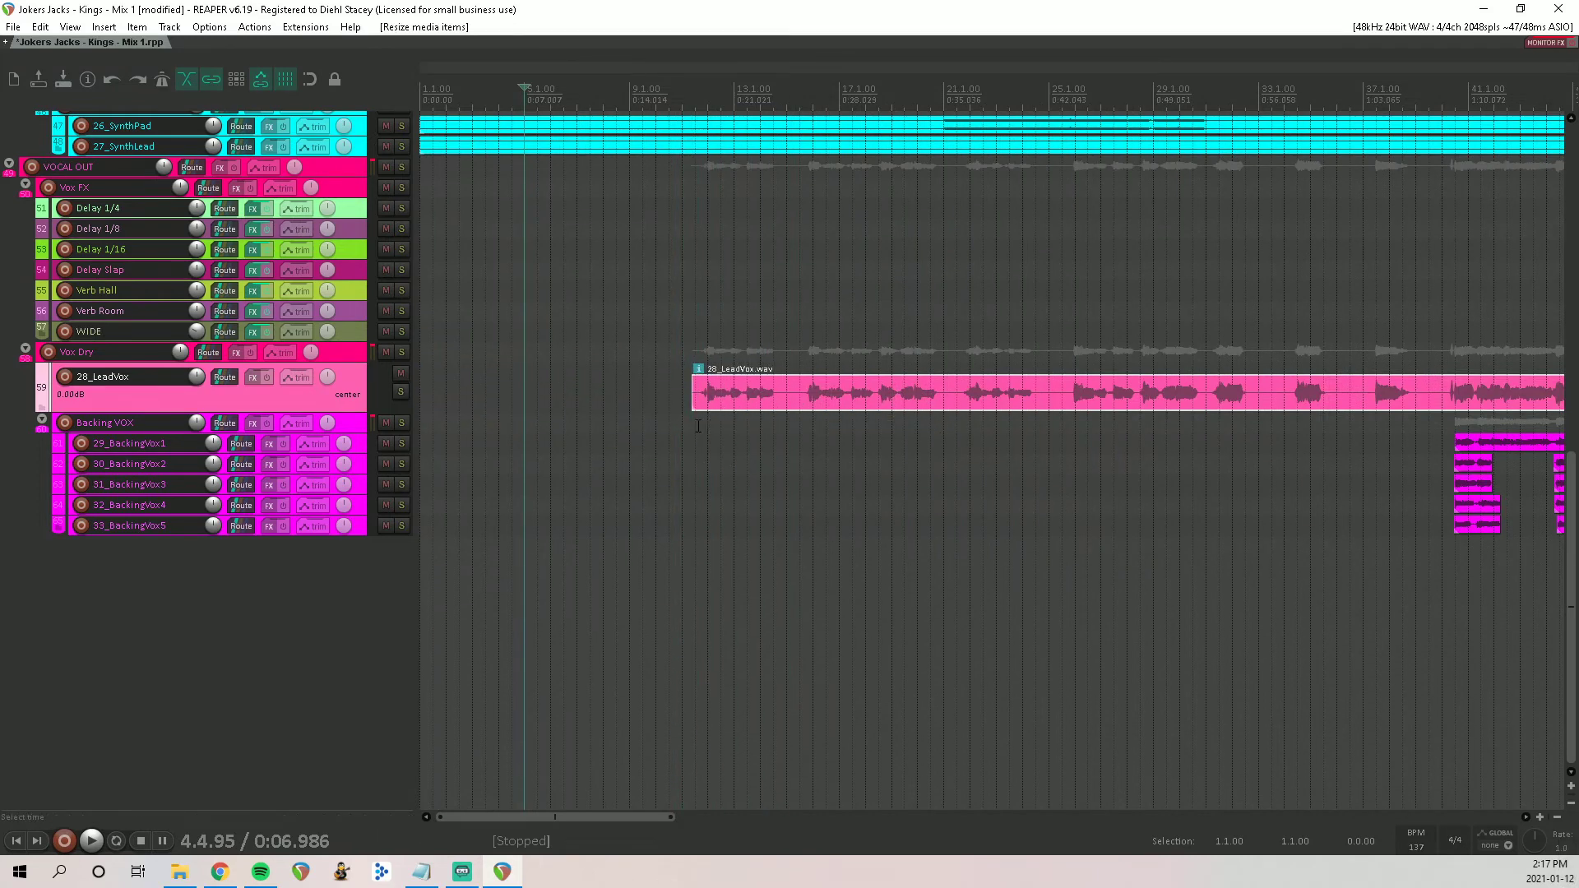
scroll(698, 426, "down", 5)
left_click(669, 400)
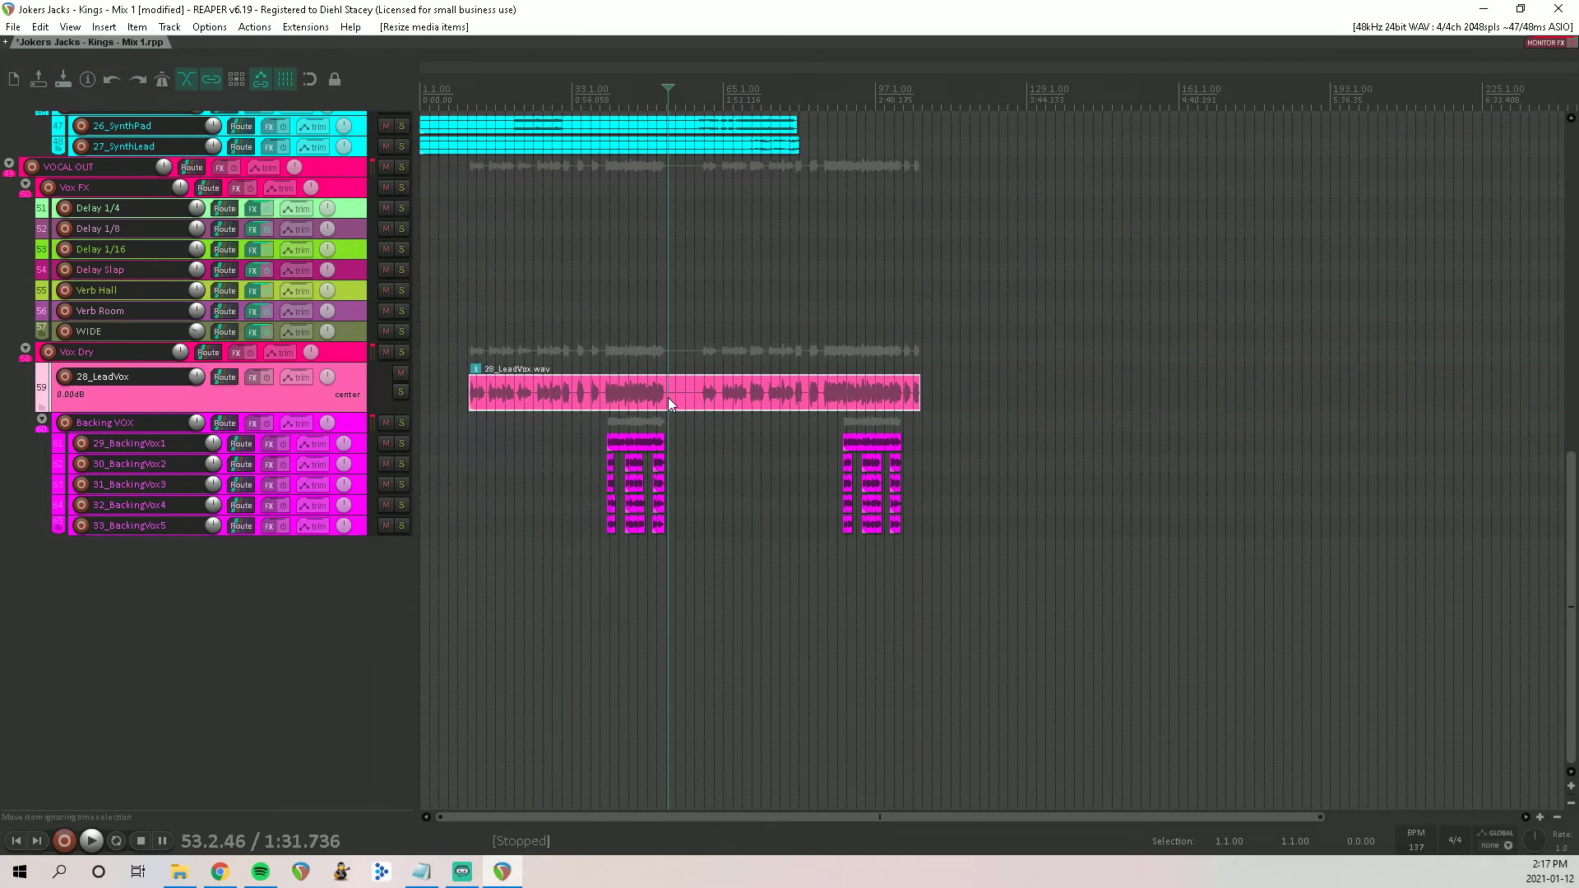
key("s")
left_click_drag(674, 392, 699, 398)
Step: Enlarge the track heights and trim the start of the 27_SynthLead item to just before its first sound around bar 68
scroll(274, 331, "up", 3)
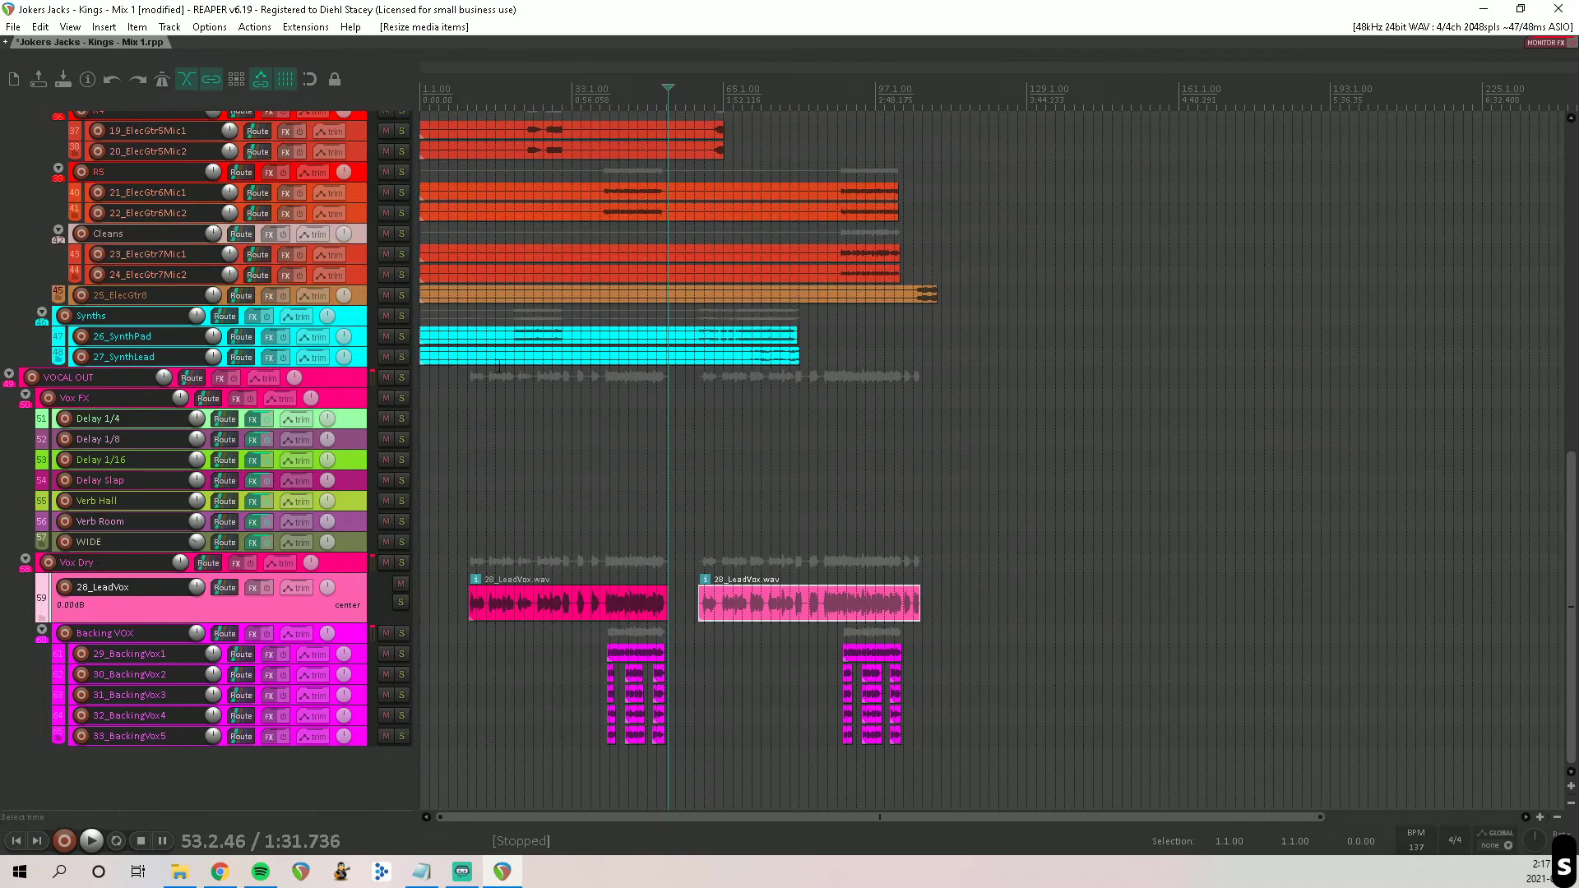
left_click(481, 359)
key("Page_Up")
key("Page_Up")
key("Page_Up")
key("Page_Up")
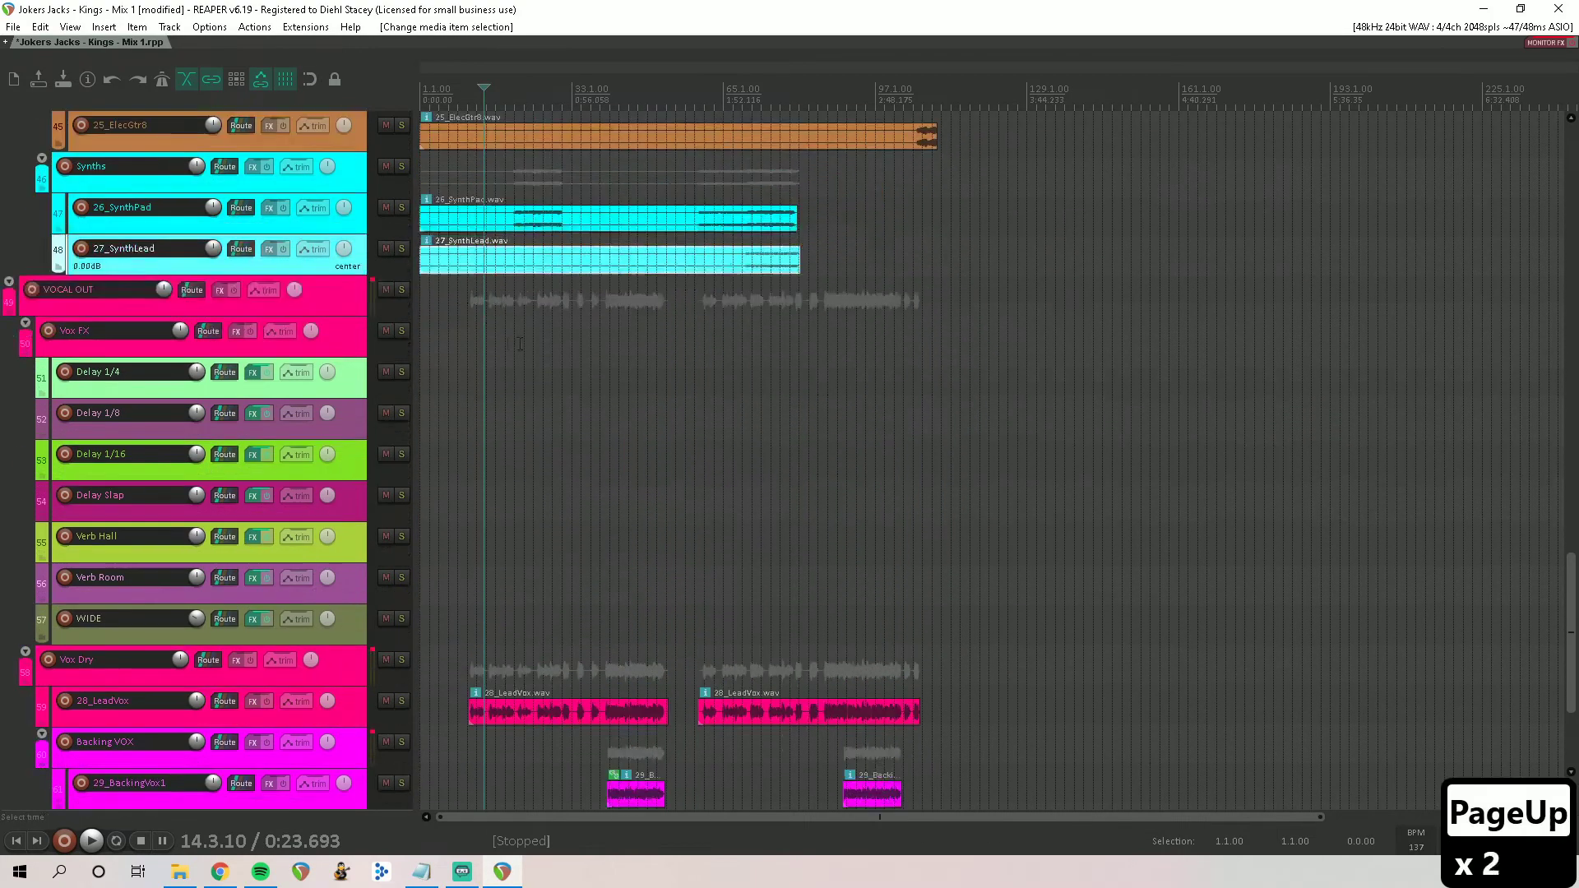
left_click(450, 411)
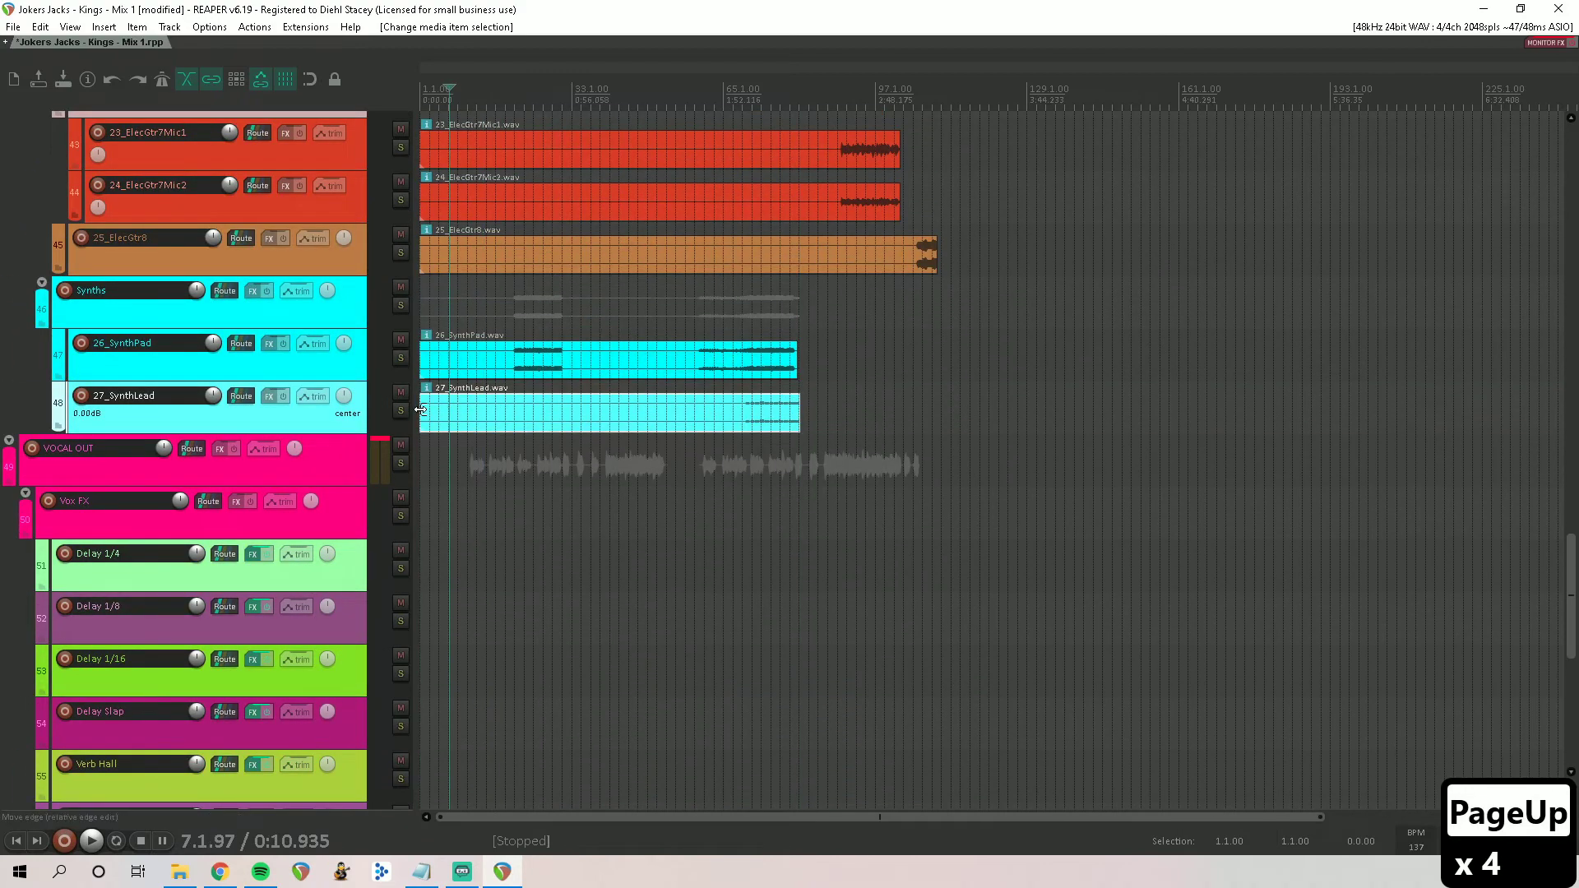
left_click_drag(423, 412, 743, 445)
Step: Split 26_SynthPad at 32.1.15 and trim the silence before each of its two sounding sections
left_click(572, 372)
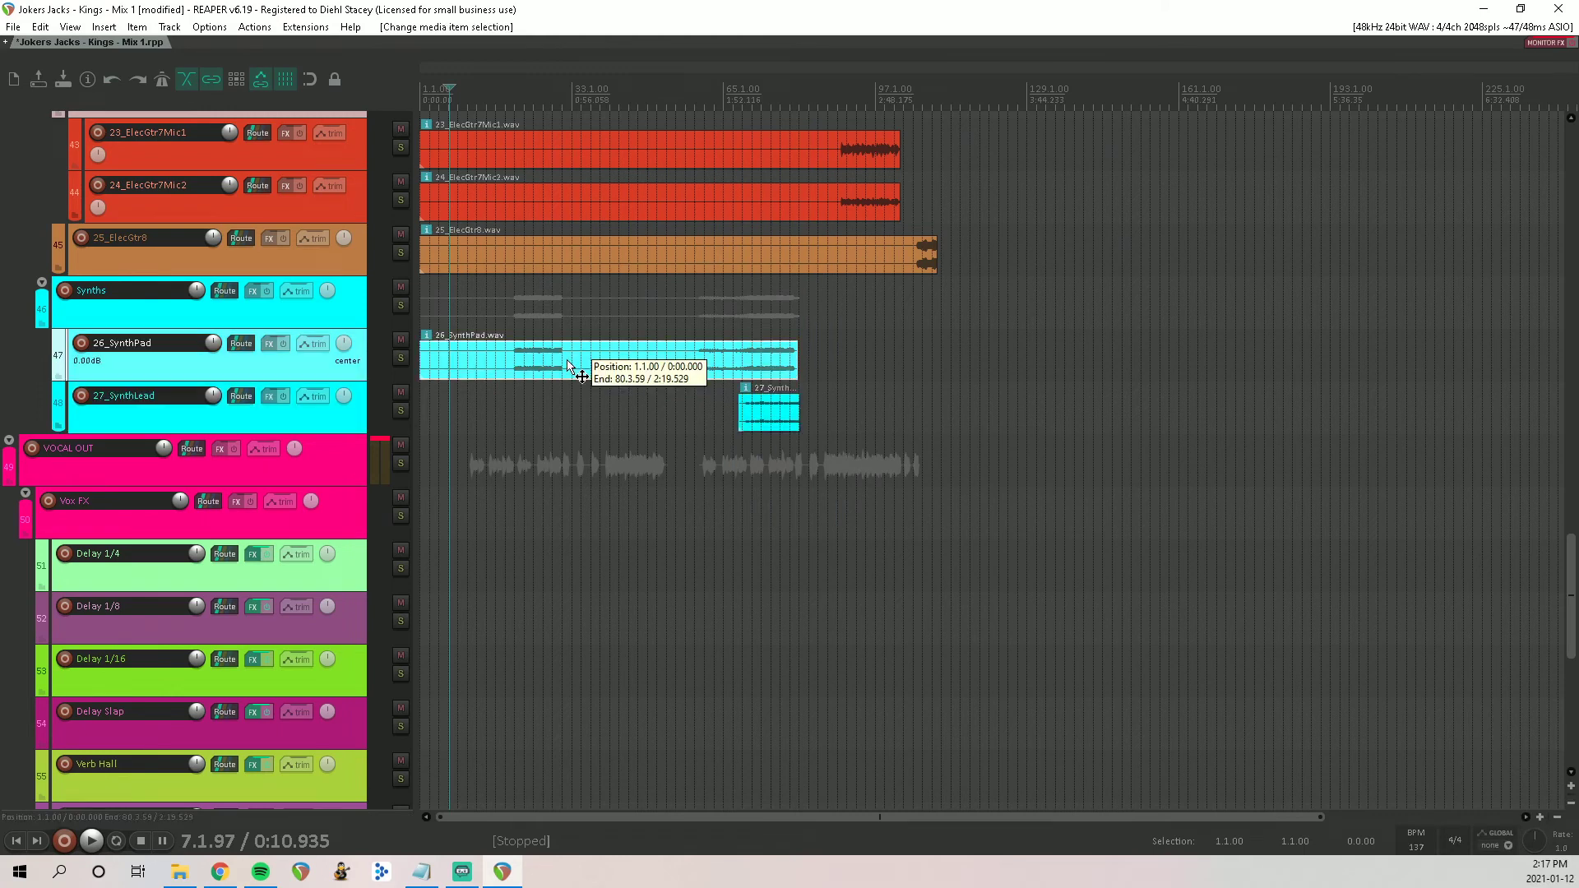
key("s")
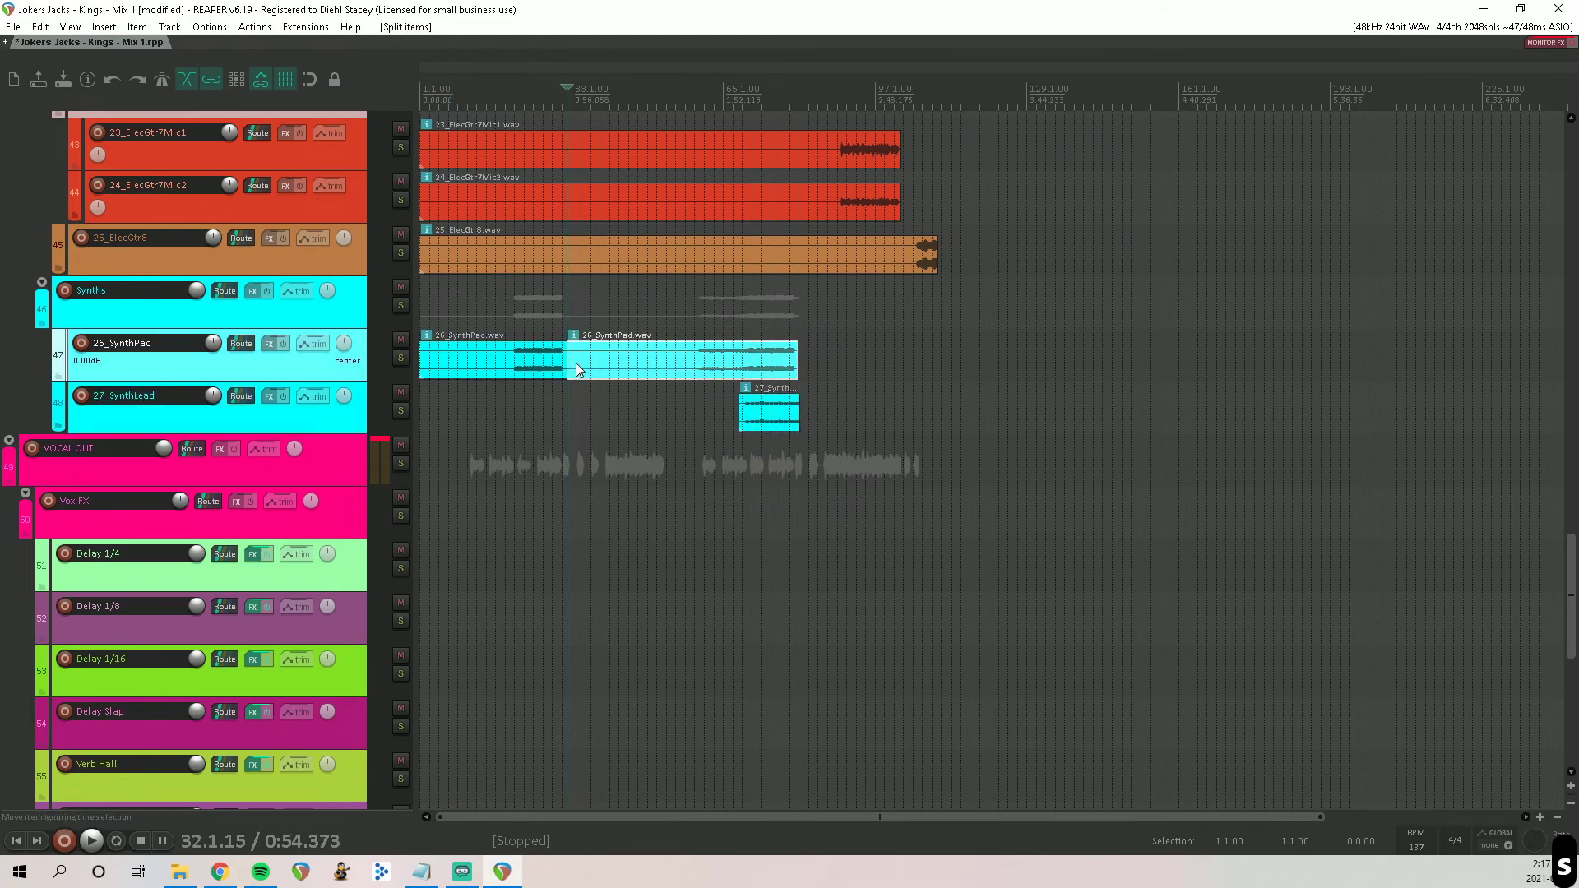
left_click_drag(572, 362, 695, 363)
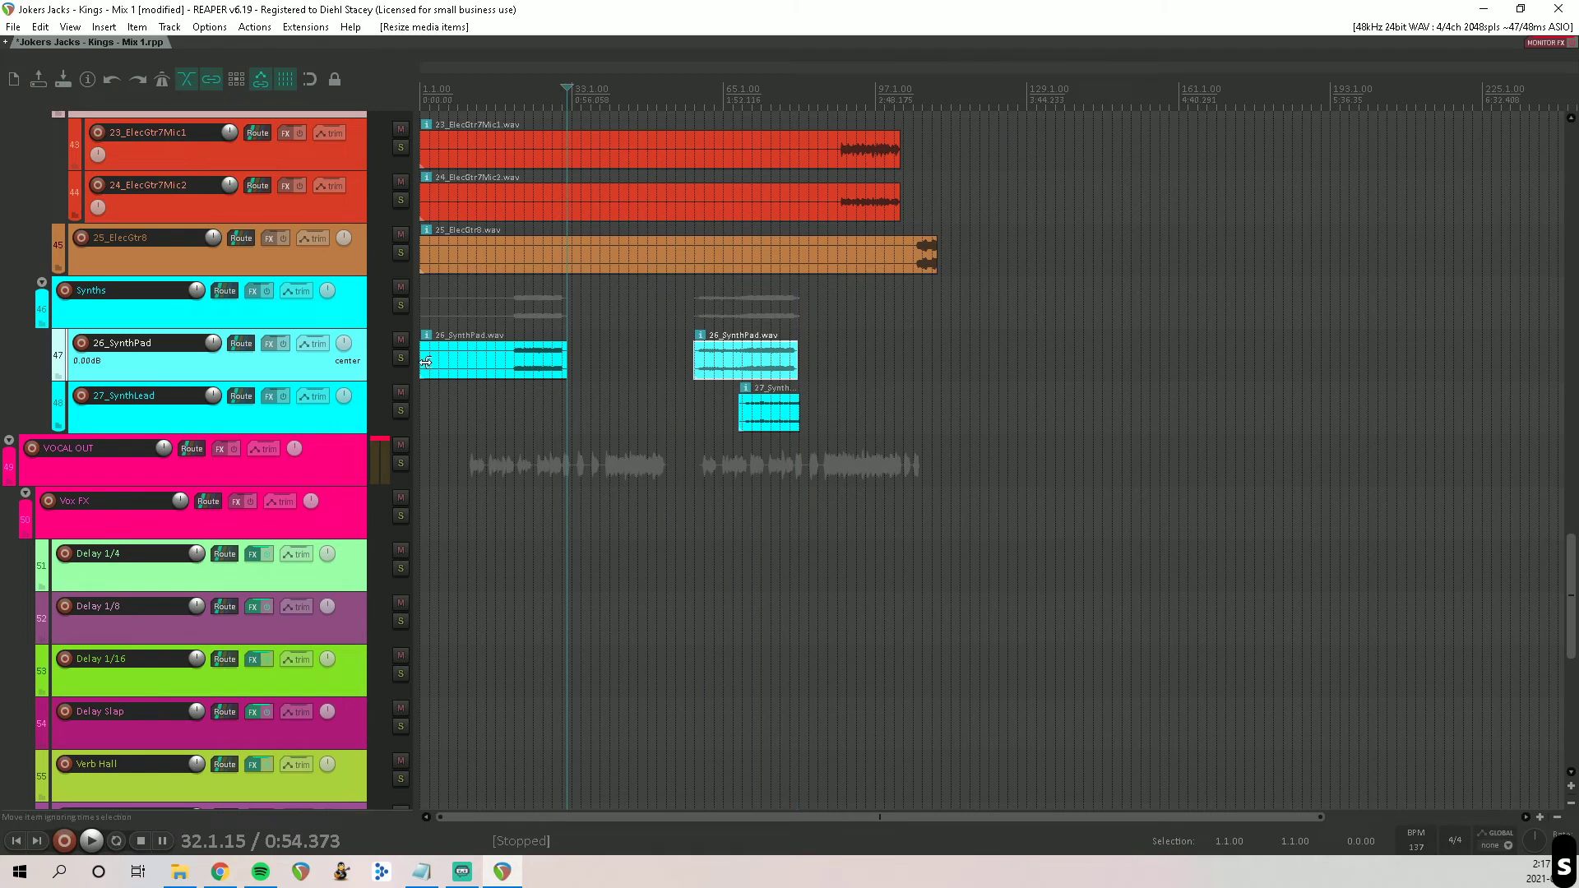
left_click_drag(425, 363, 508, 369)
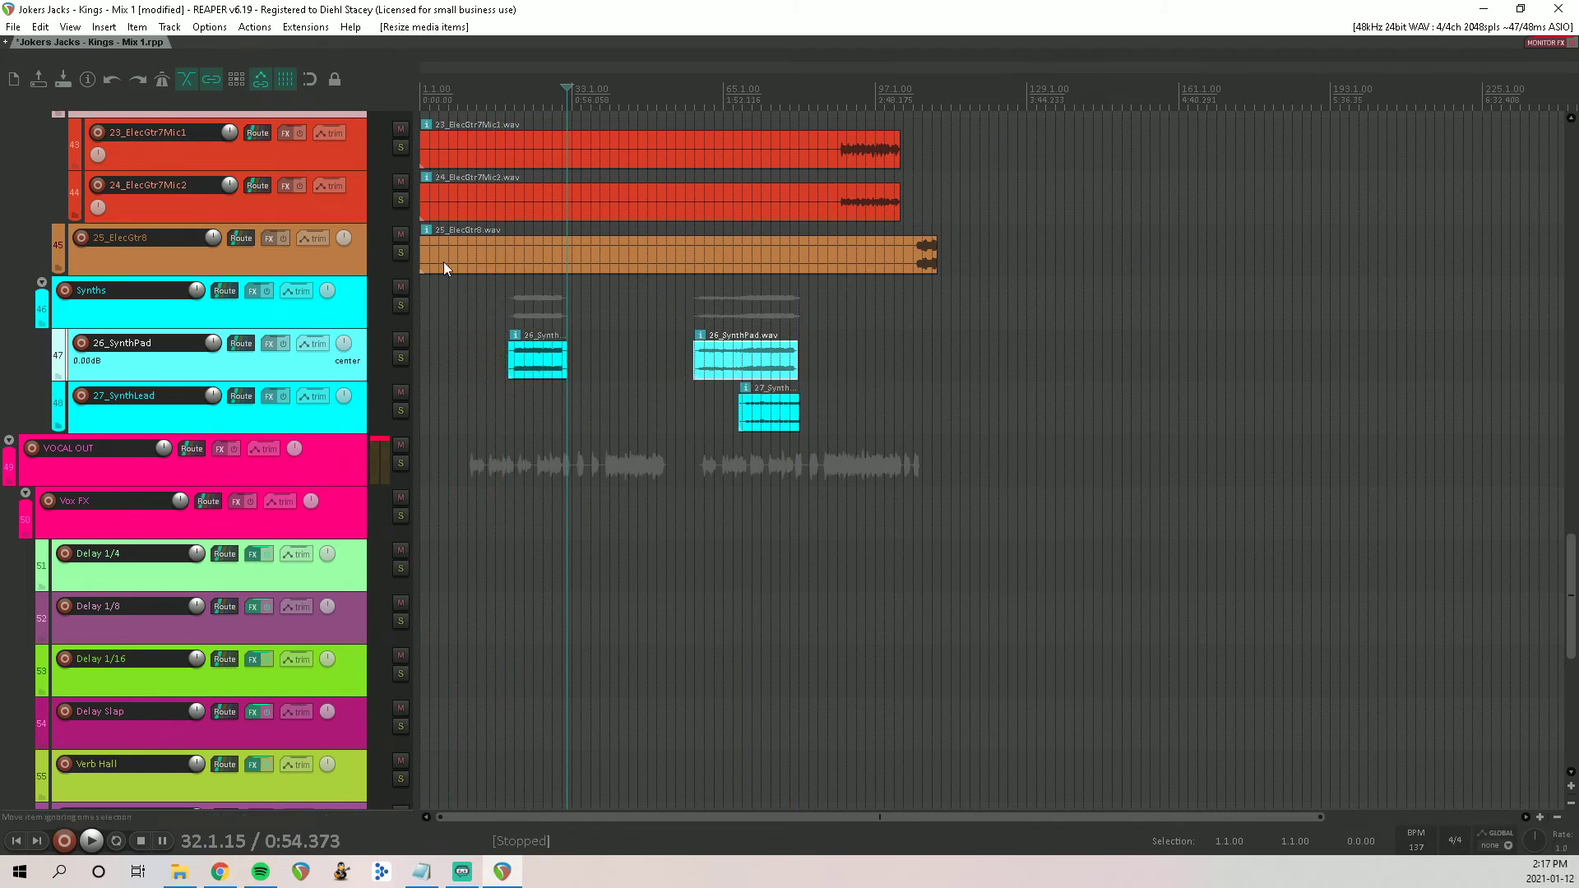
Step: Trim the silent starts of the 25_ElecGtr8 item and both ElecGtr7 mic items to just before their first notes
left_click_drag(427, 261, 913, 289)
scroll(219, 299, "up", 5)
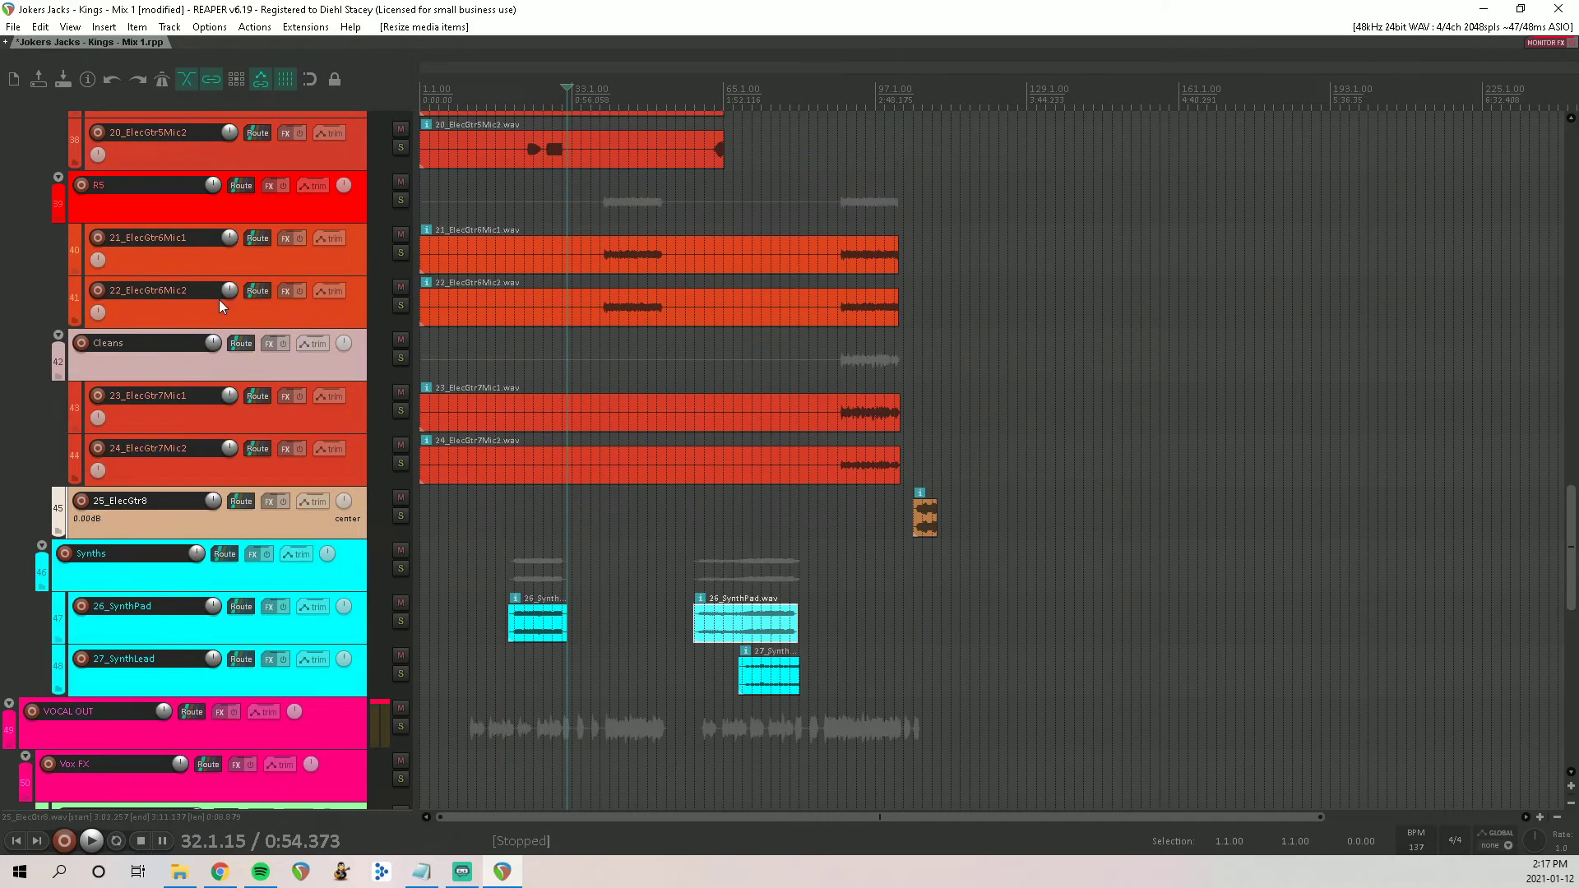
left_click_drag(456, 373, 839, 480)
Step: Trim the starts of both ElecGtr6 mic items, split 21_ElecGtr6Mic1 at 54.3.32 and trim its silence up to the last section
scroll(301, 395, "up", 4)
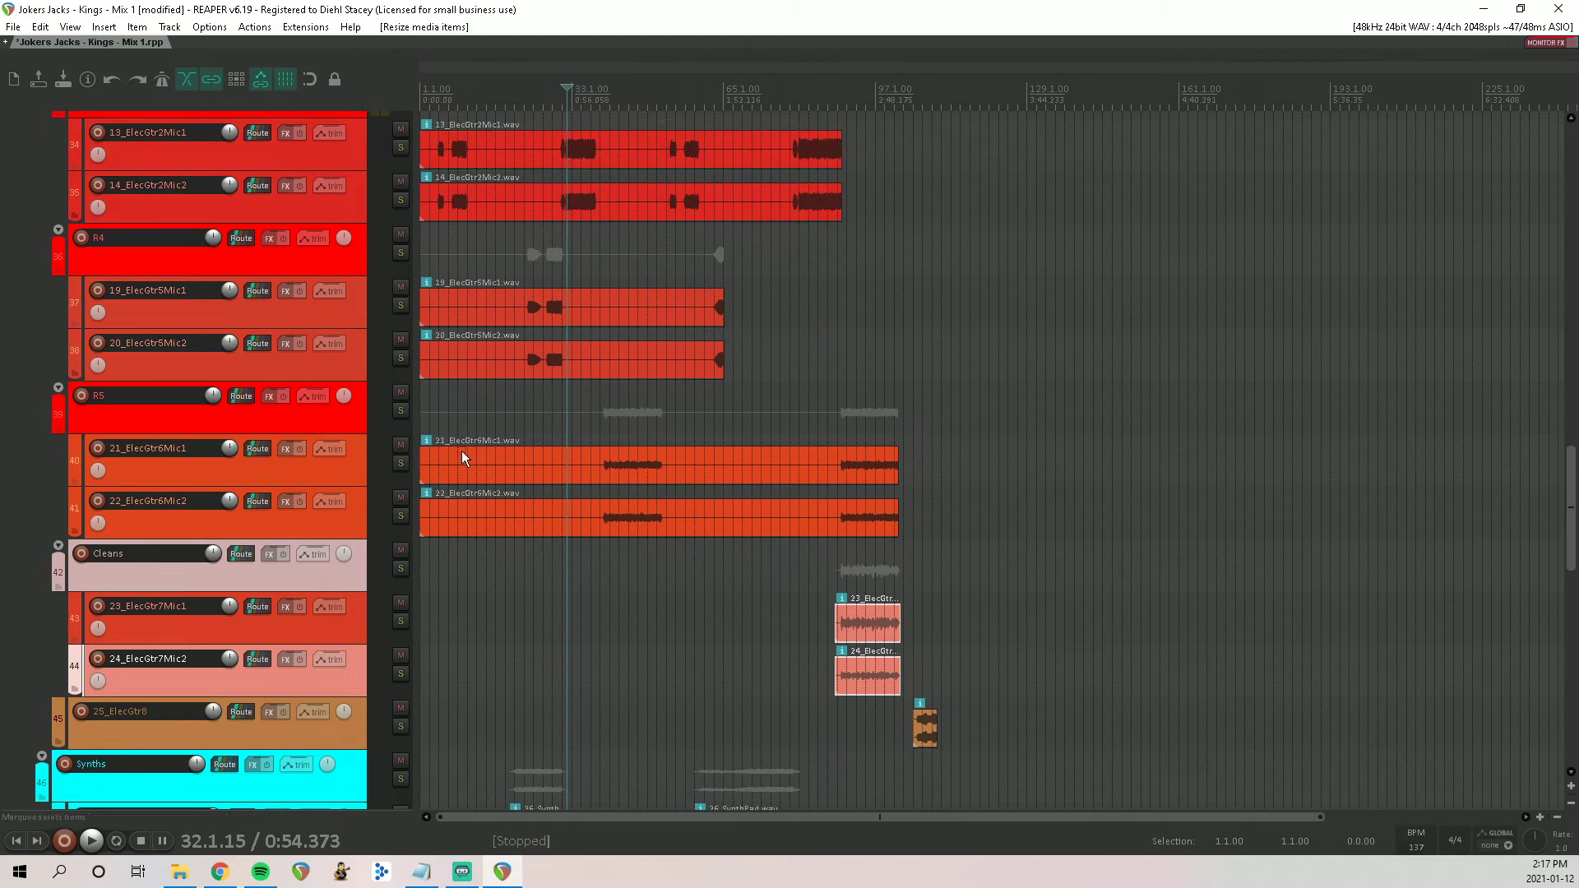
left_click_drag(466, 432, 602, 520)
left_click(673, 467)
key("s")
left_click_drag(675, 473, 838, 492)
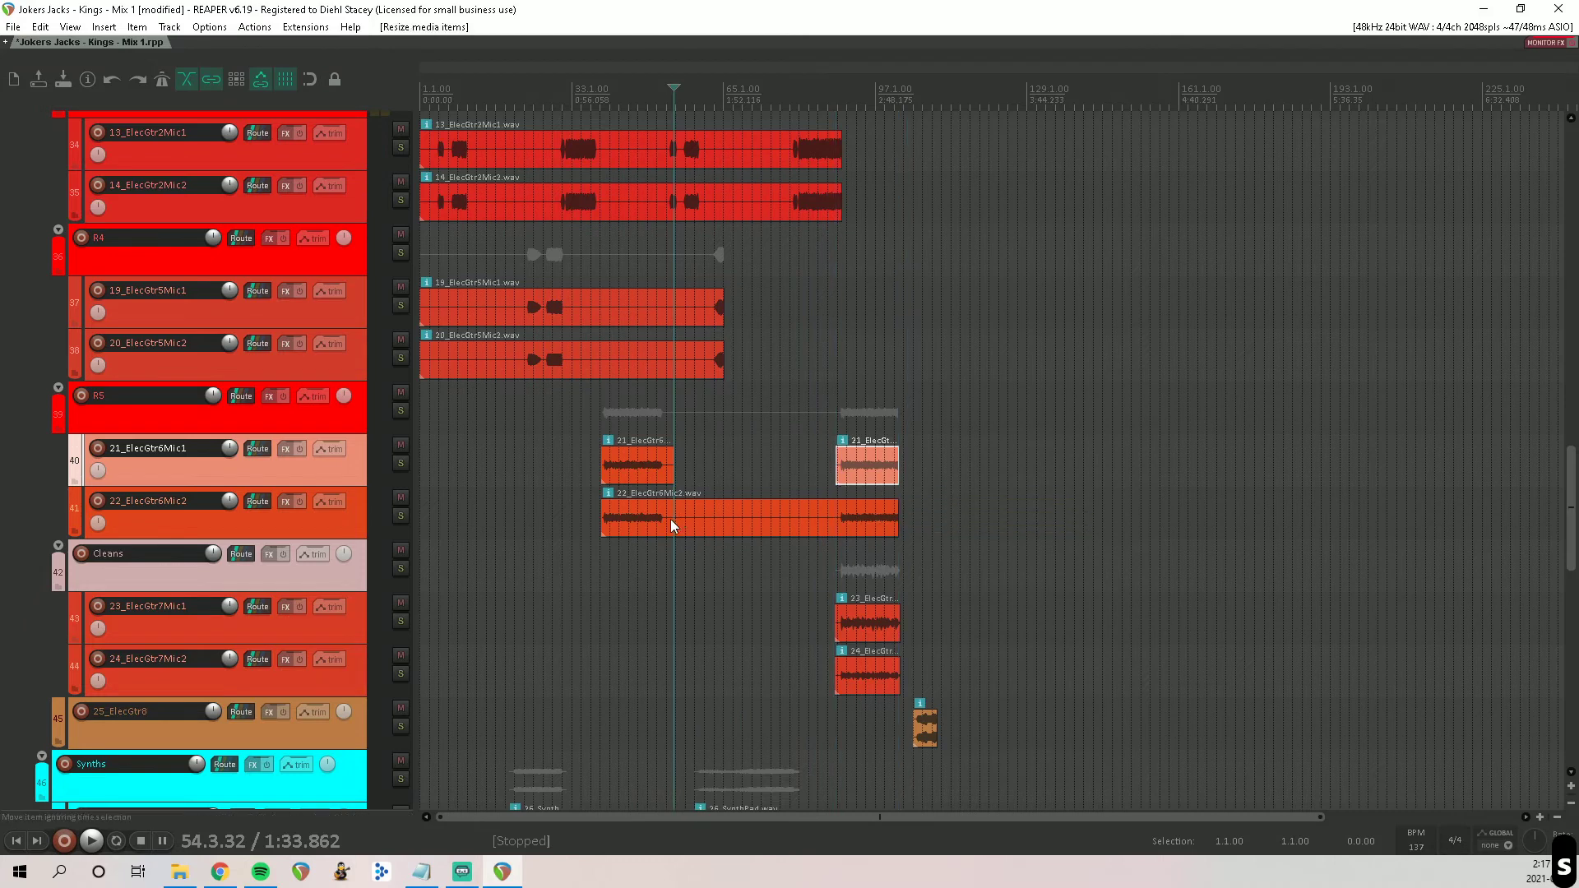
Step: Split 22_ElecGtr6Mic2 at 53.4.55 and trim the silence up to its last section
left_click(669, 519)
key("s")
left_click_drag(681, 520, 830, 520)
Step: Group the two ElecGtr5 mic items, split them at 61.3.06 and trim the first part back to the end of its playing
left_click_drag(700, 367, 704, 362)
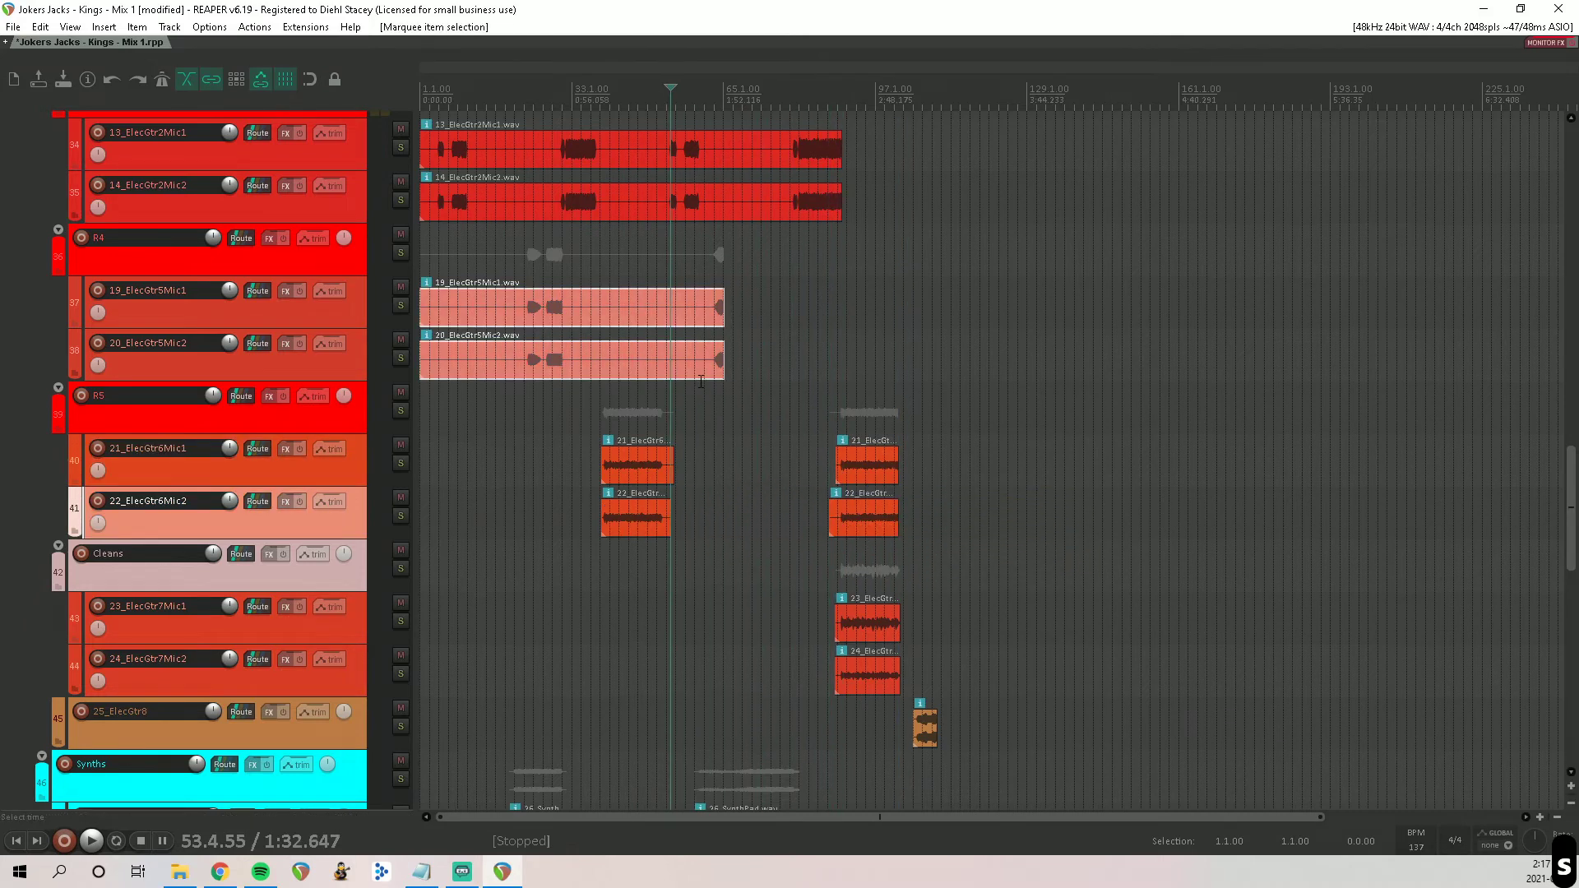
key("ctrl+g")
left_click(707, 313)
key("s")
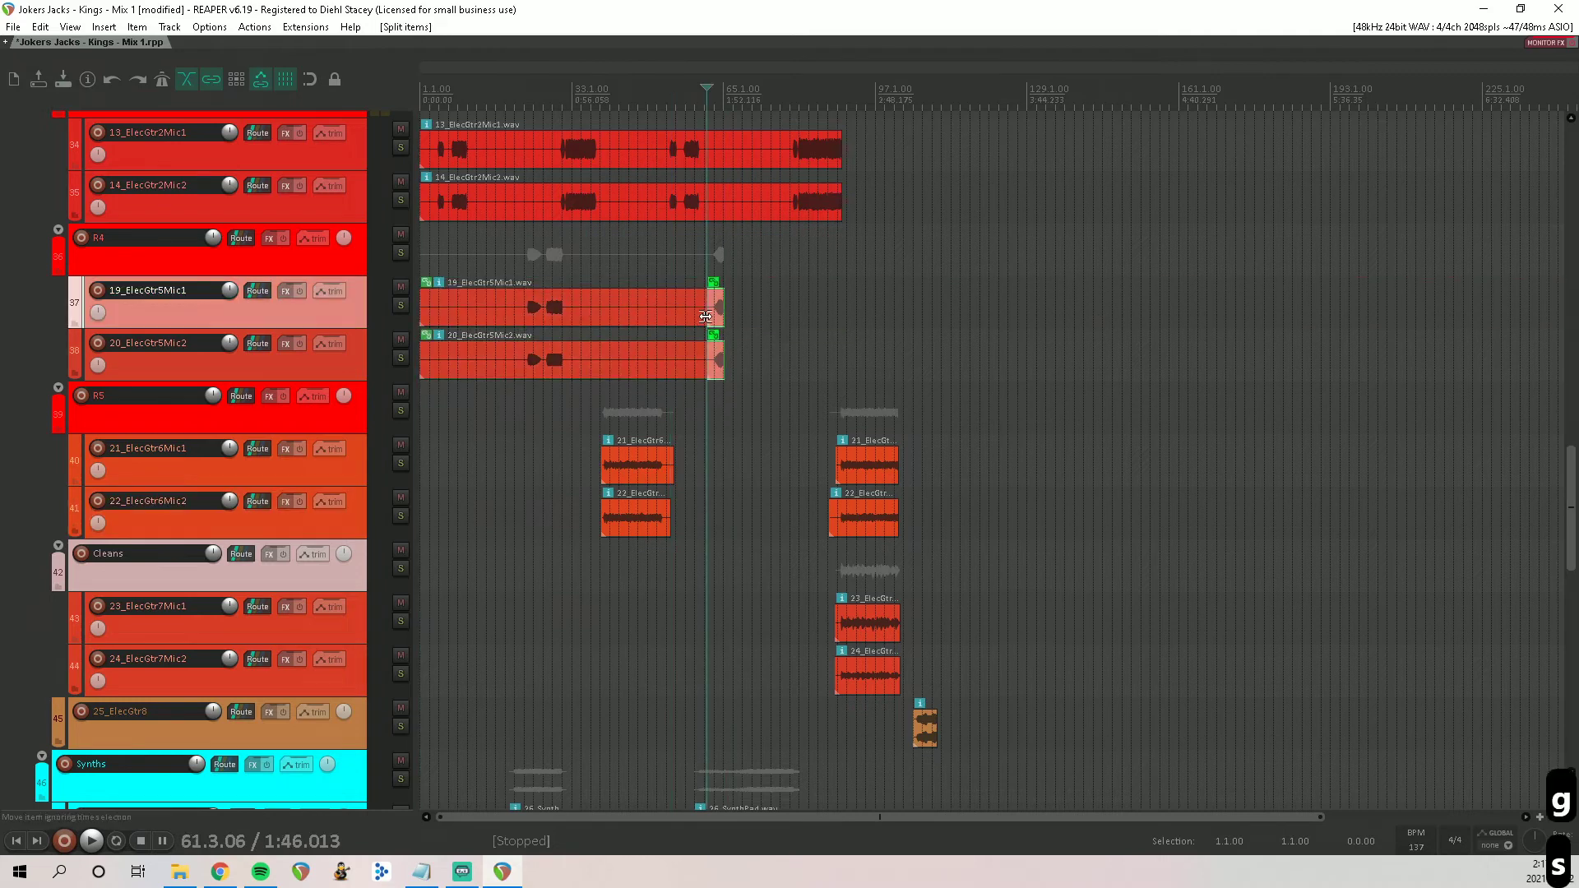
left_click_drag(706, 350, 572, 351)
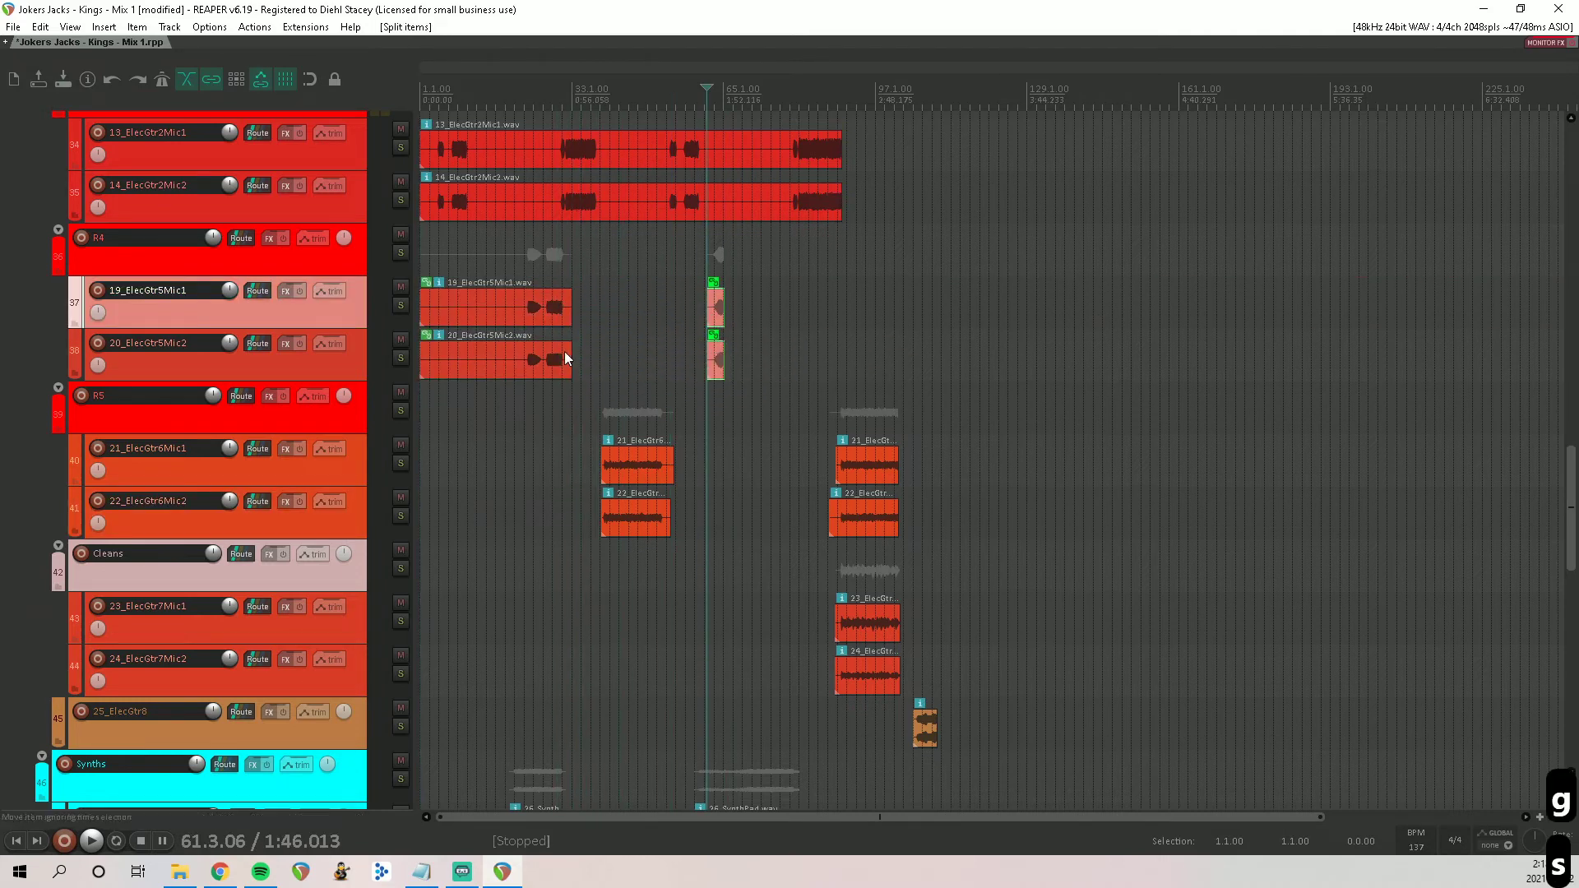
Step: Split the grouped ElecGtr5 items at 21.2.84 and delete the silent opening part
left_click(509, 322)
key("s")
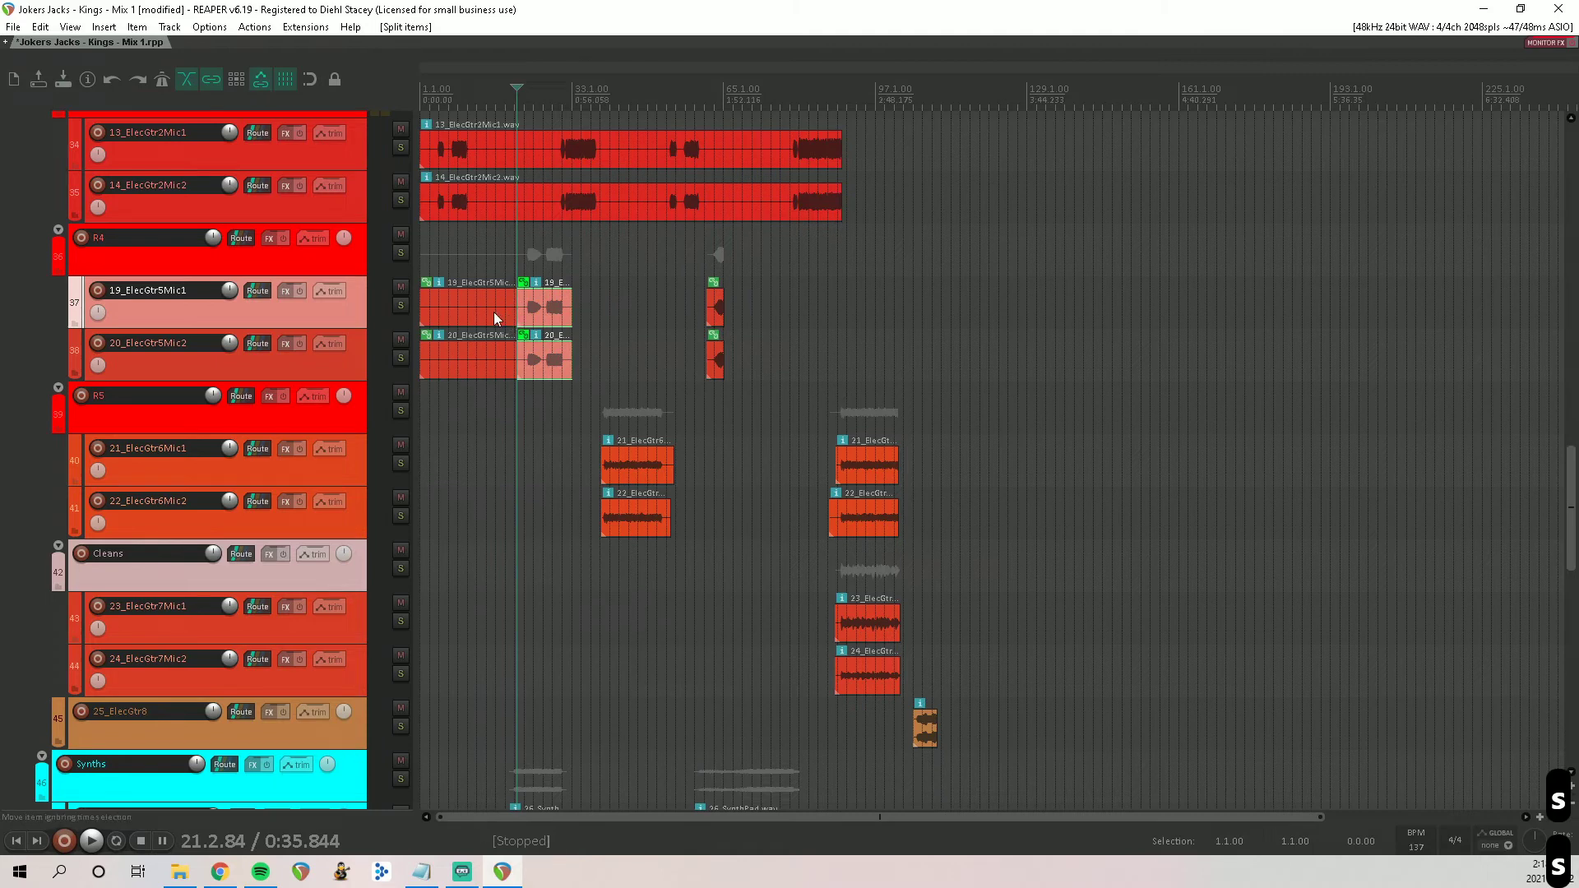
left_click_drag(454, 401, 454, 401)
key("Delete")
Step: Group the two ElecGtr2 mic items, split them at 29.1.36 and trim the silence after the opening riff
scroll(258, 352, "up", 4)
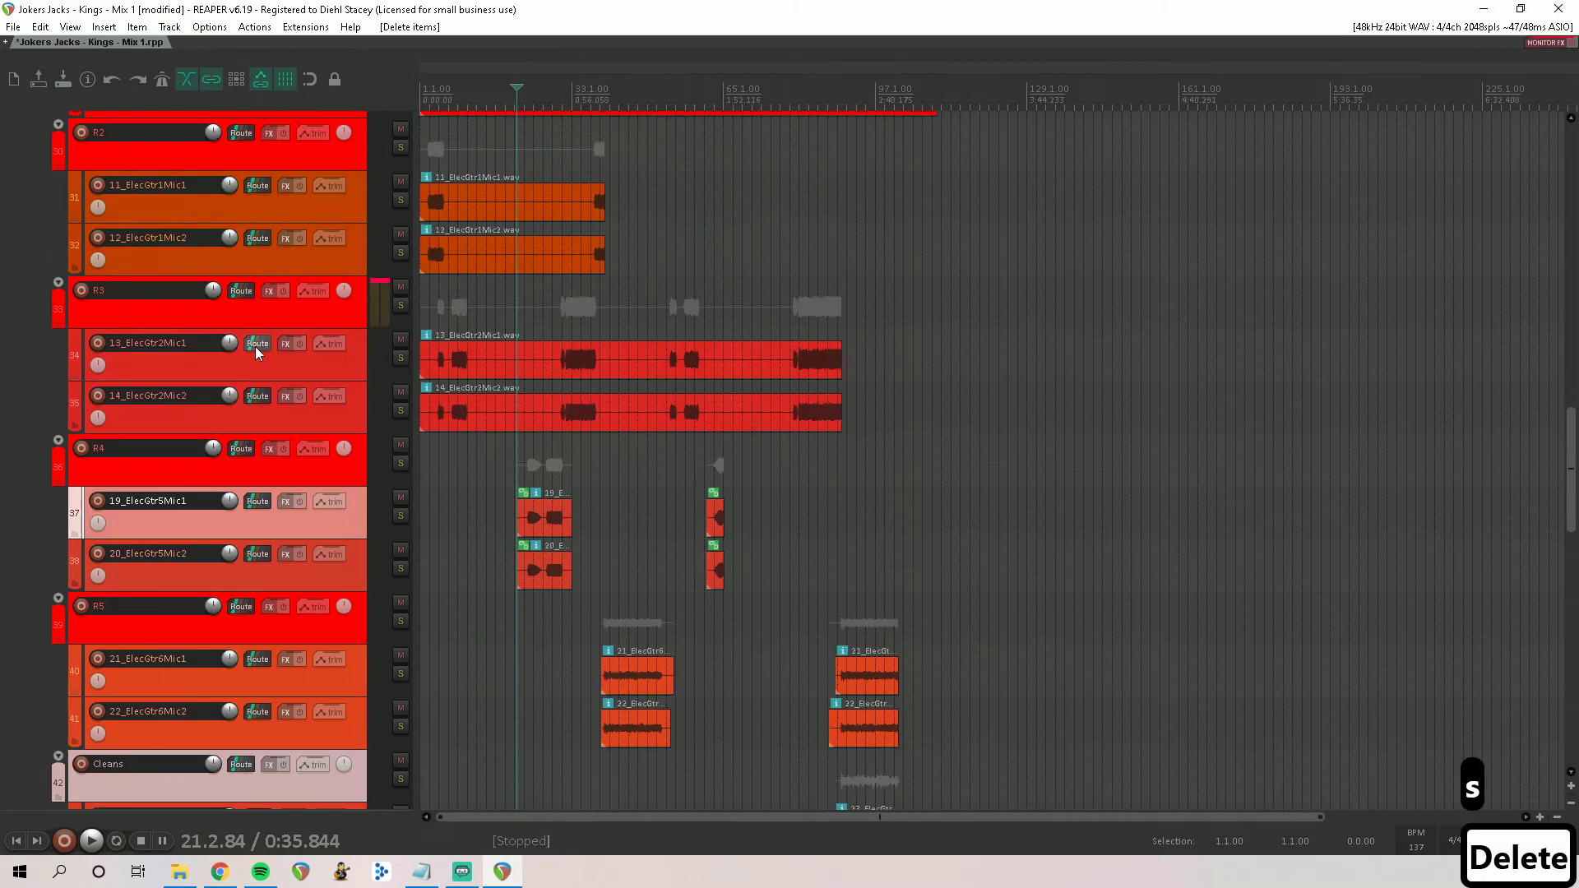
left_click_drag(554, 352, 527, 422)
key("g")
left_click(553, 359)
key("s")
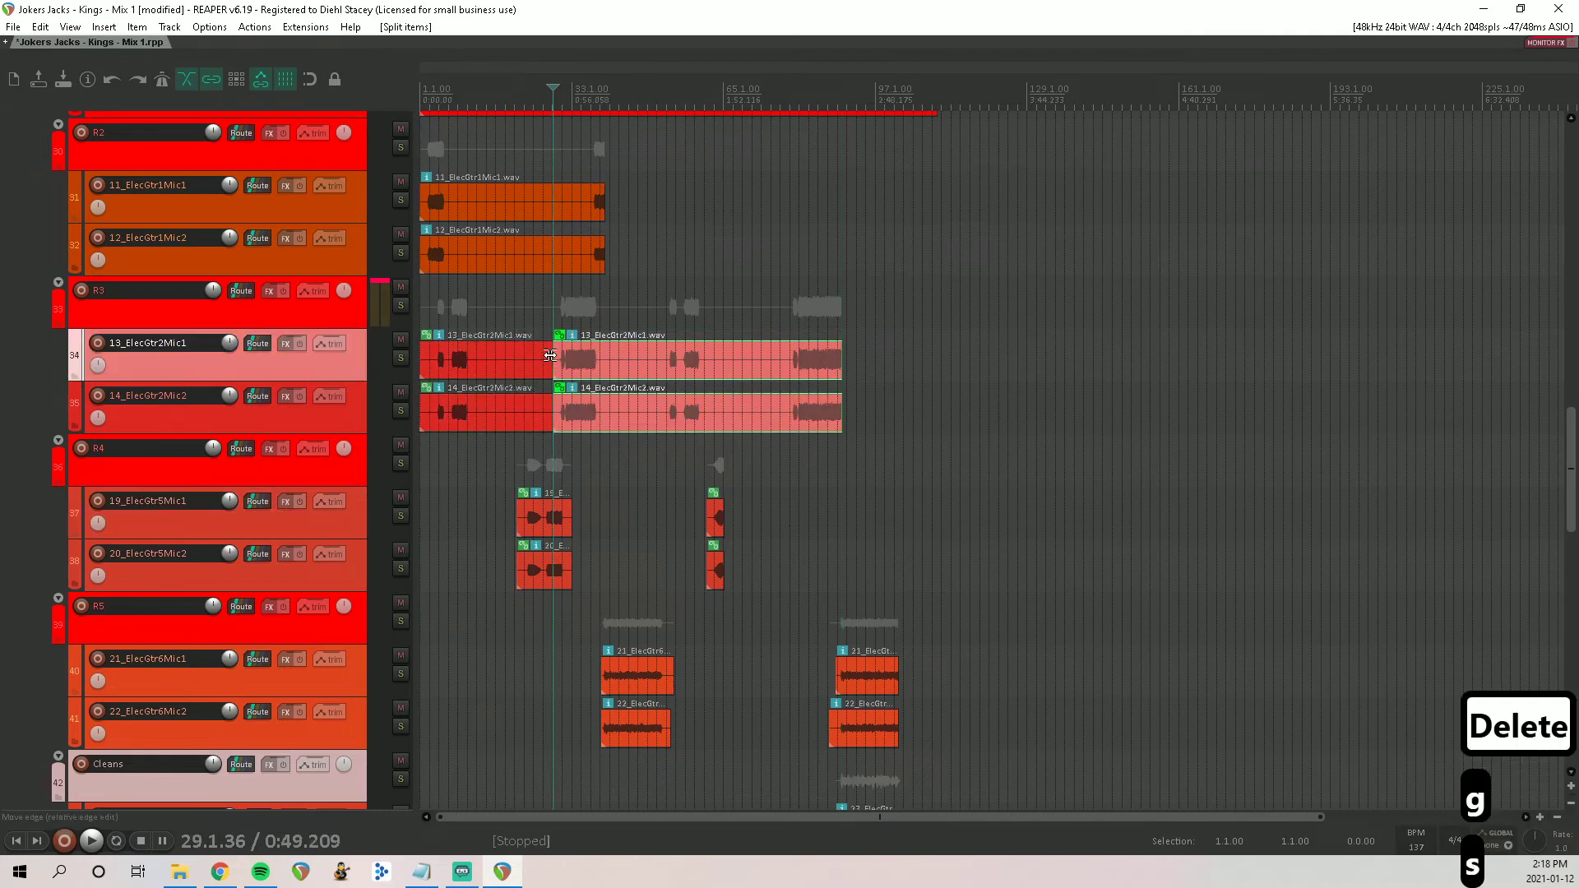
left_click_drag(548, 359, 475, 359)
Step: Split the grouped ElecGtr2 items around bar 40 and at 61.4.45, trimming away the silence between the remaining riffs
left_click(605, 359)
key("s")
left_click_drag(606, 359, 788, 387)
left_click(708, 364)
key("s")
Step: Group the two ElecGtr1 mic items, split them at 35.3.02 and trim the silence between the two riffs
left_click_drag(543, 259, 539, 259)
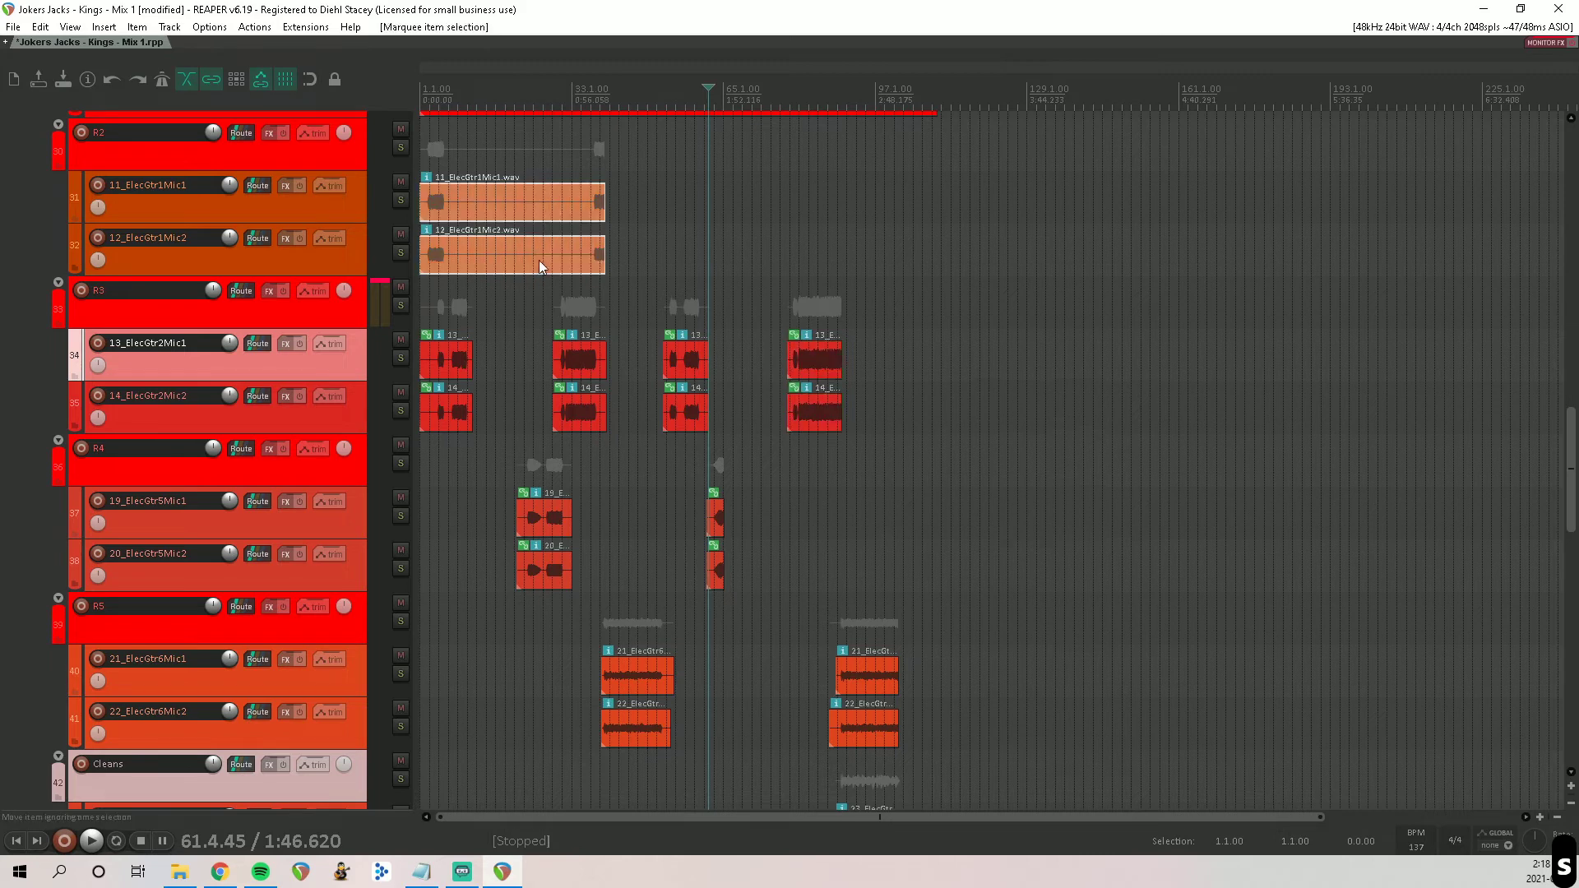
key("ctrl+g")
left_click(584, 263)
key("s")
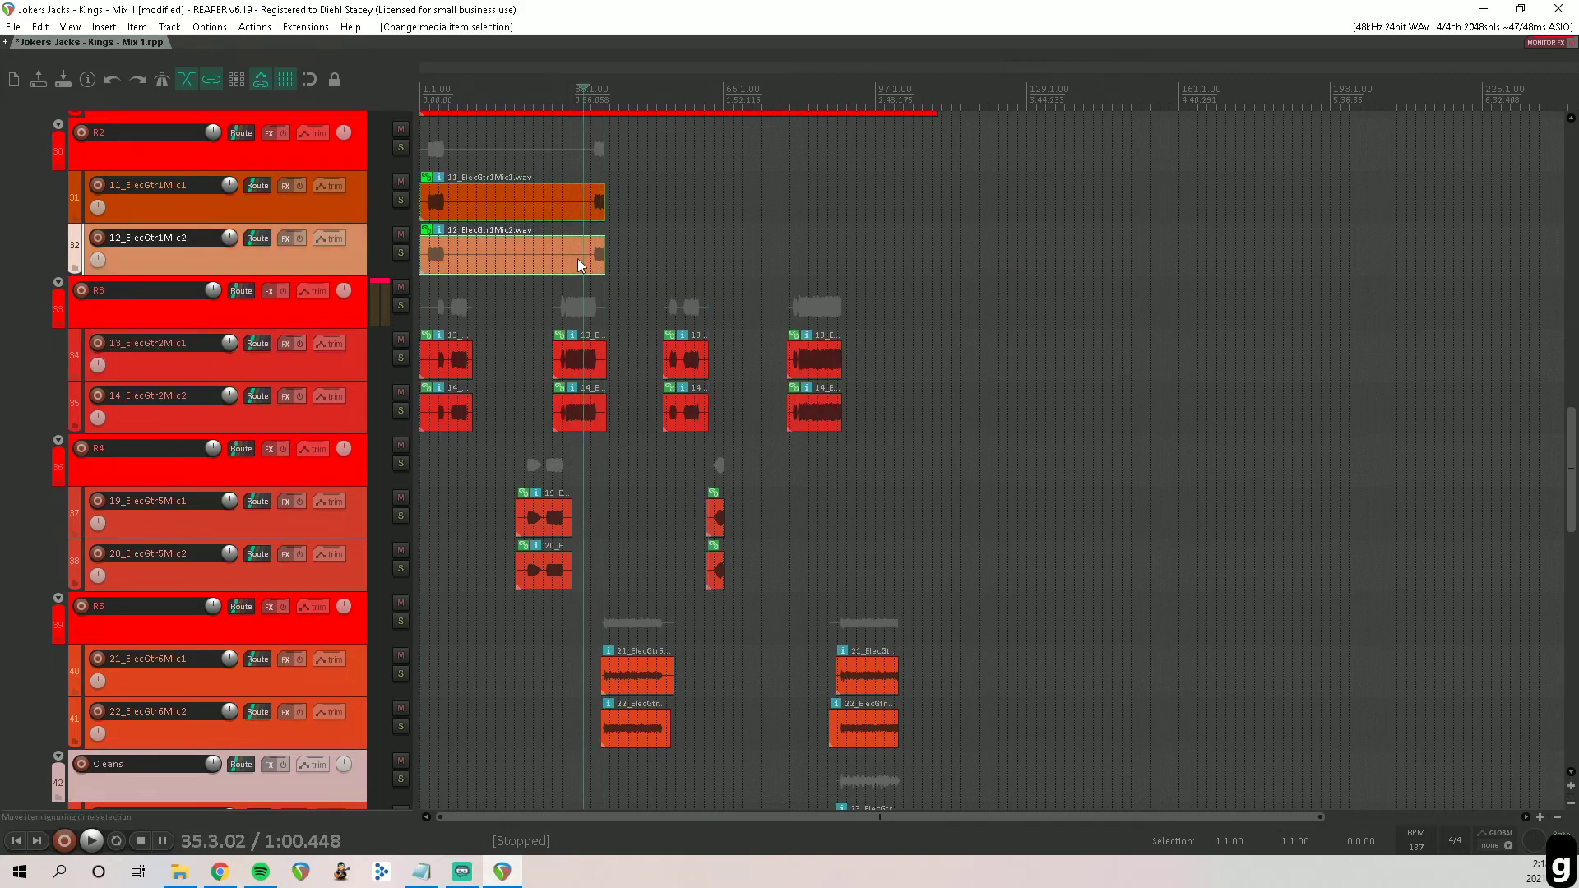
left_click_drag(580, 260, 444, 279)
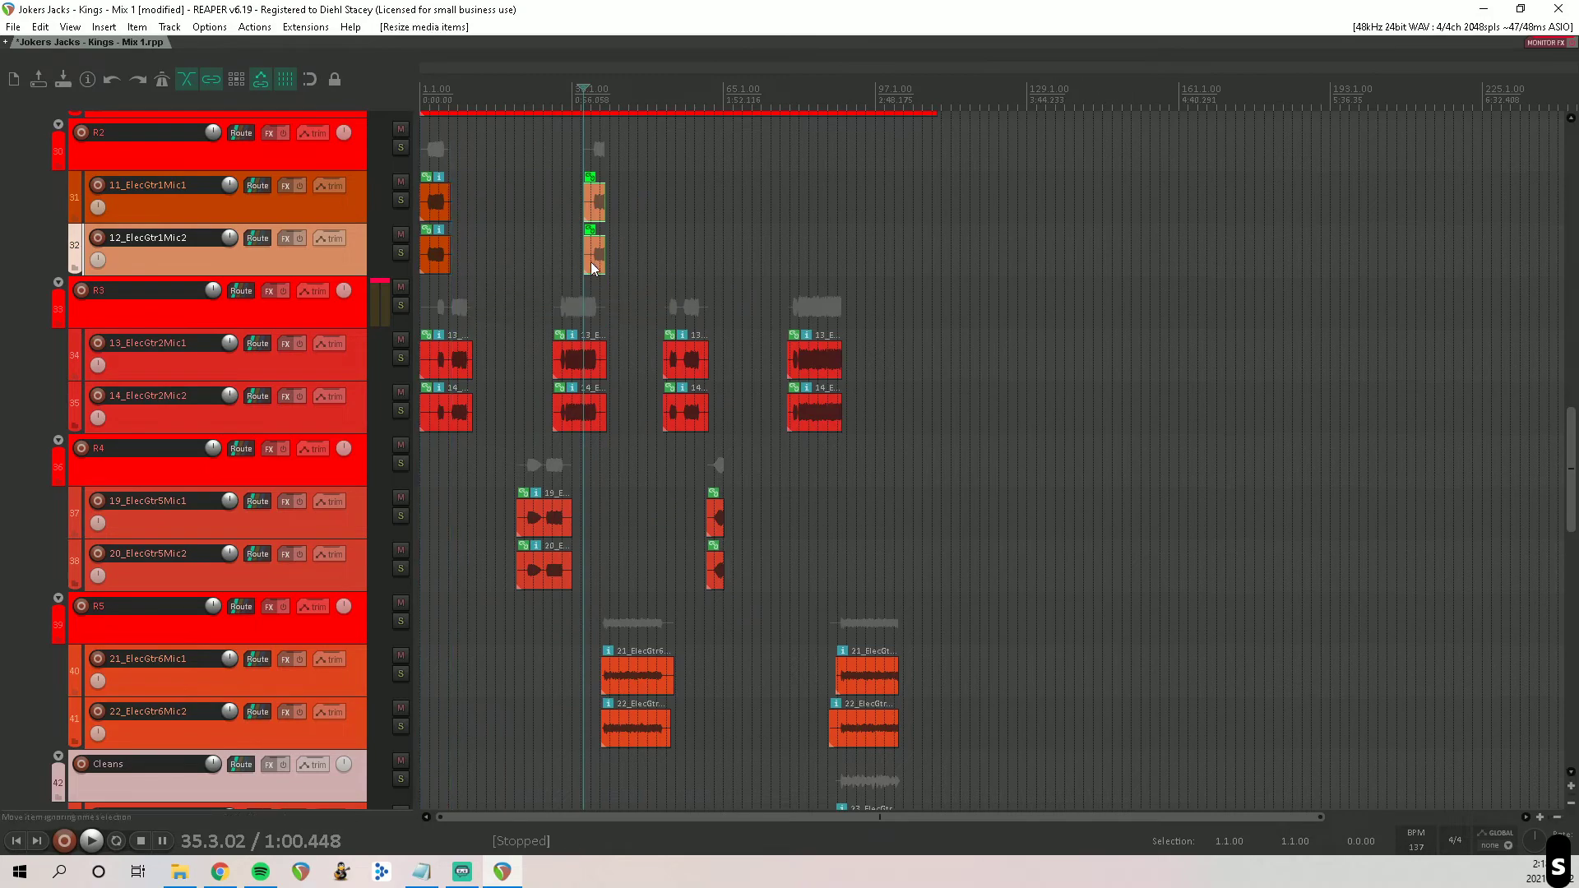
left_click_drag(590, 261, 595, 262)
Step: Trim the starts of both tom items, group them, split at 39.2.28 and trim the second part's start to 77.4.26
scroll(211, 319, "up", 4)
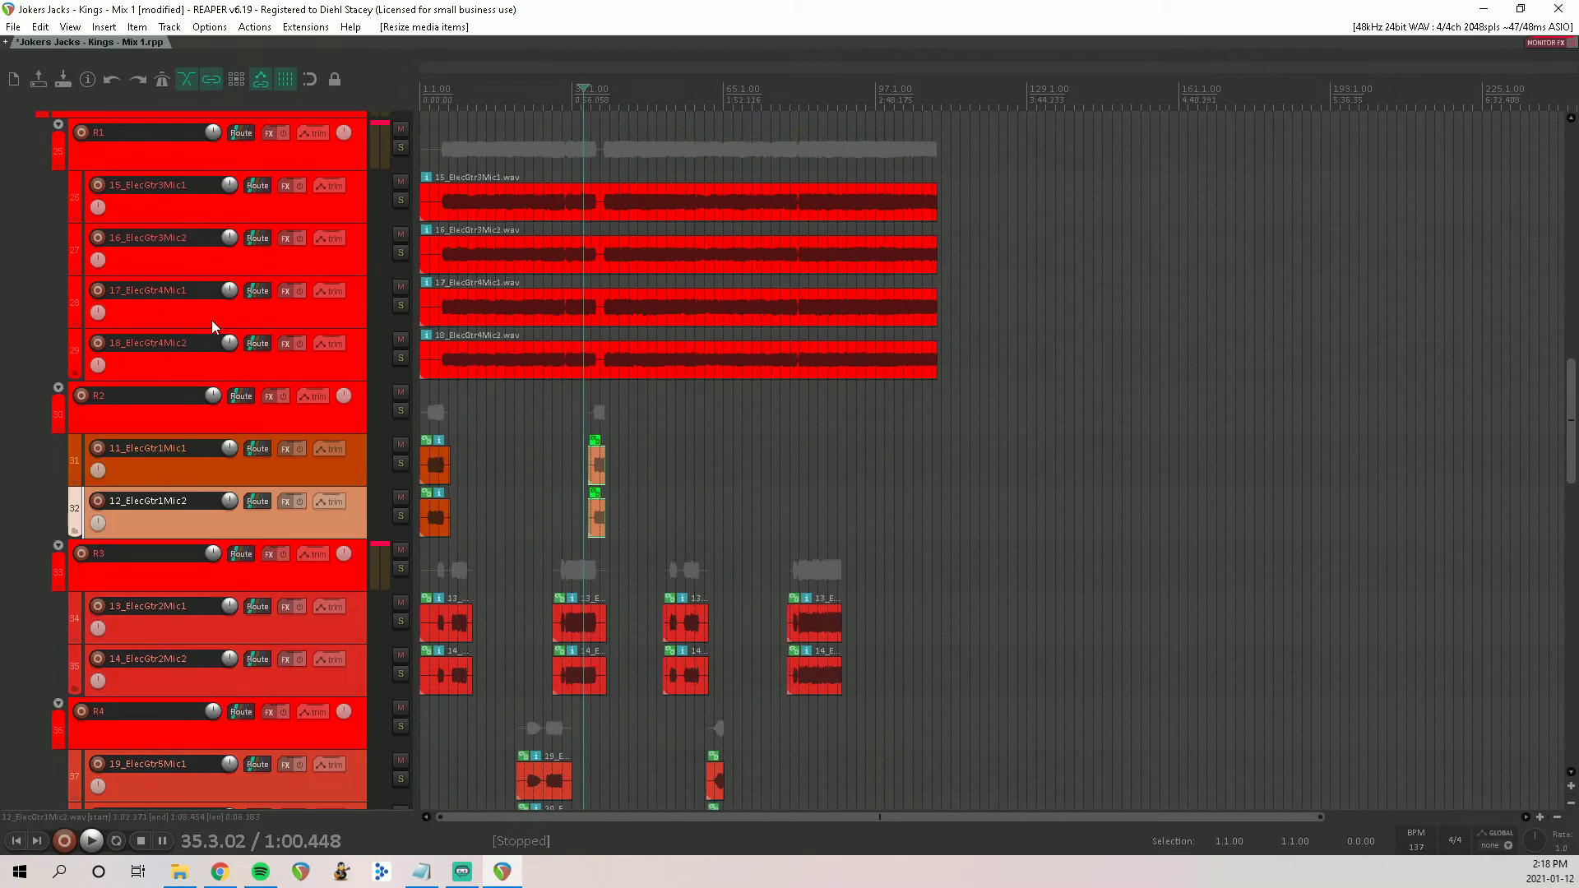
scroll(255, 309, "up", 10)
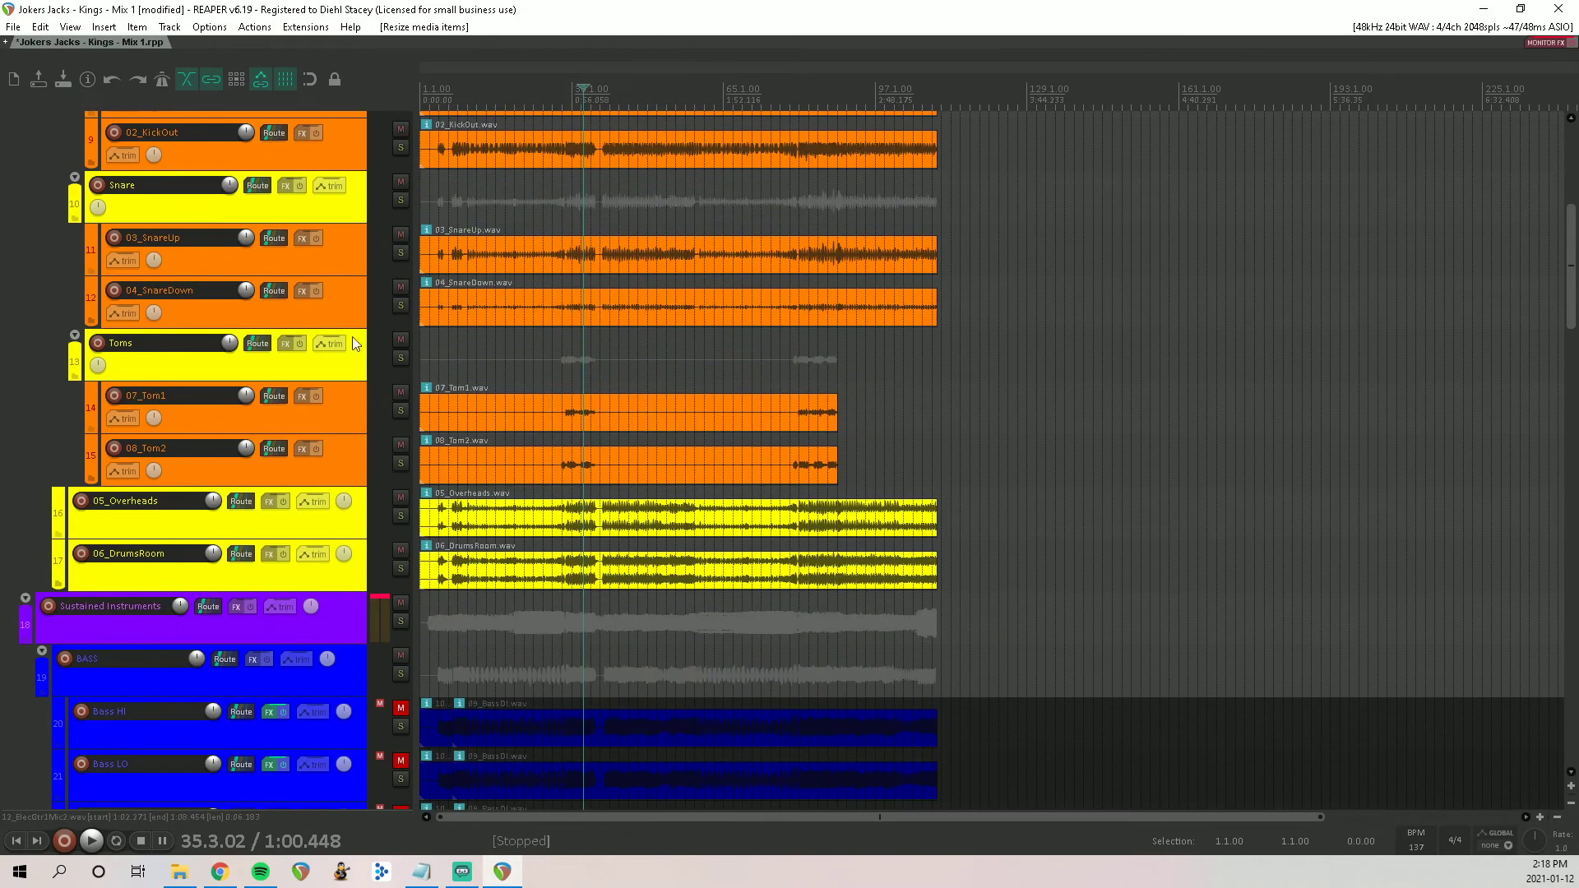
left_click_drag(441, 474, 562, 467)
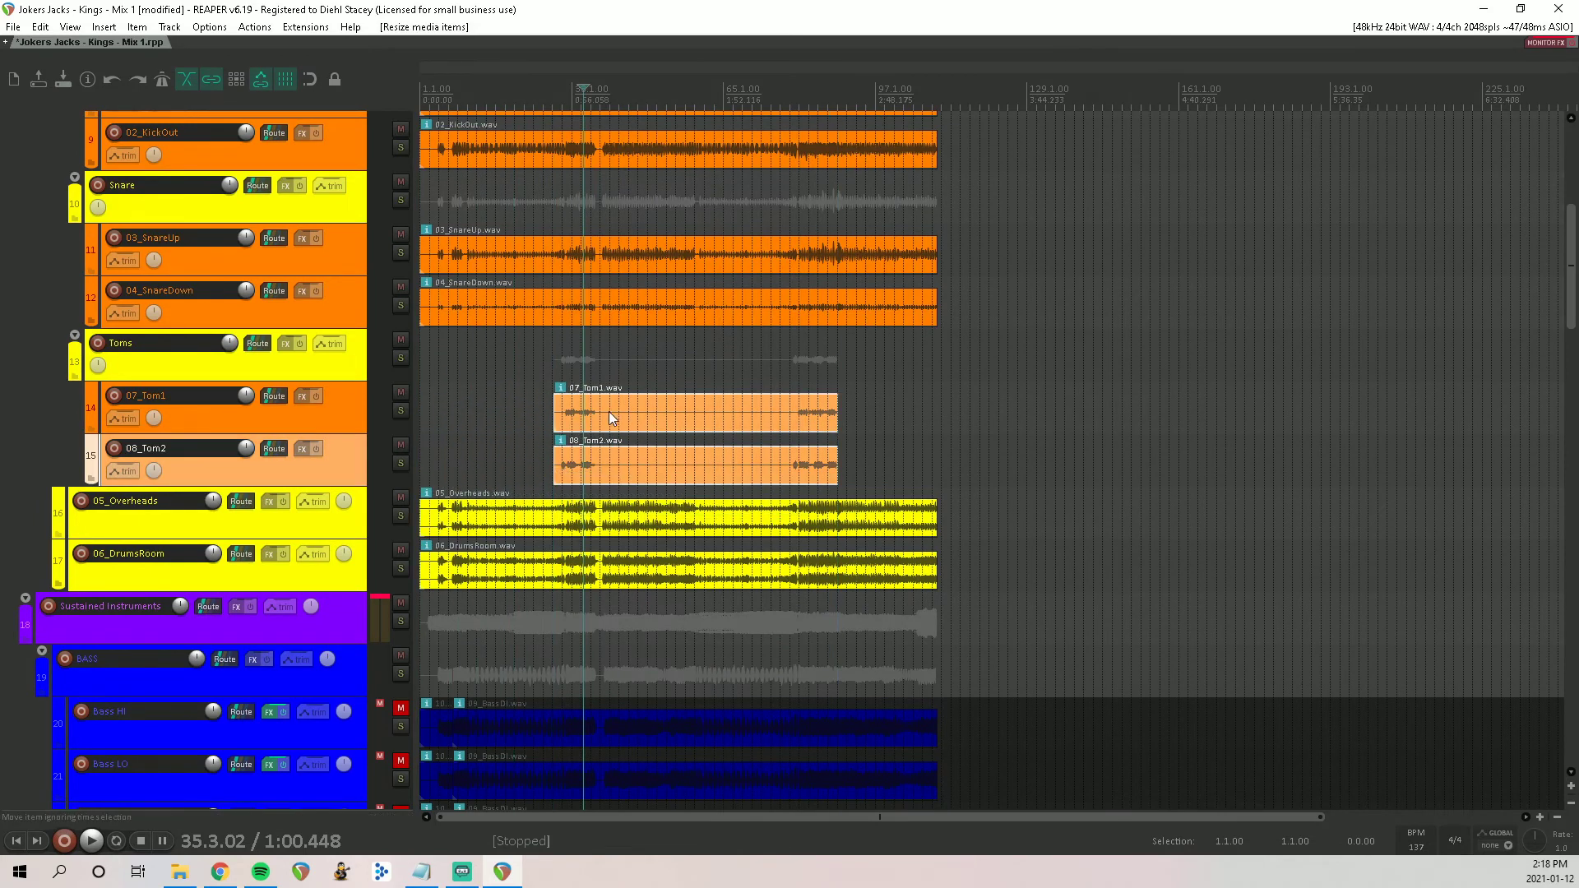
key("ctrl+g")
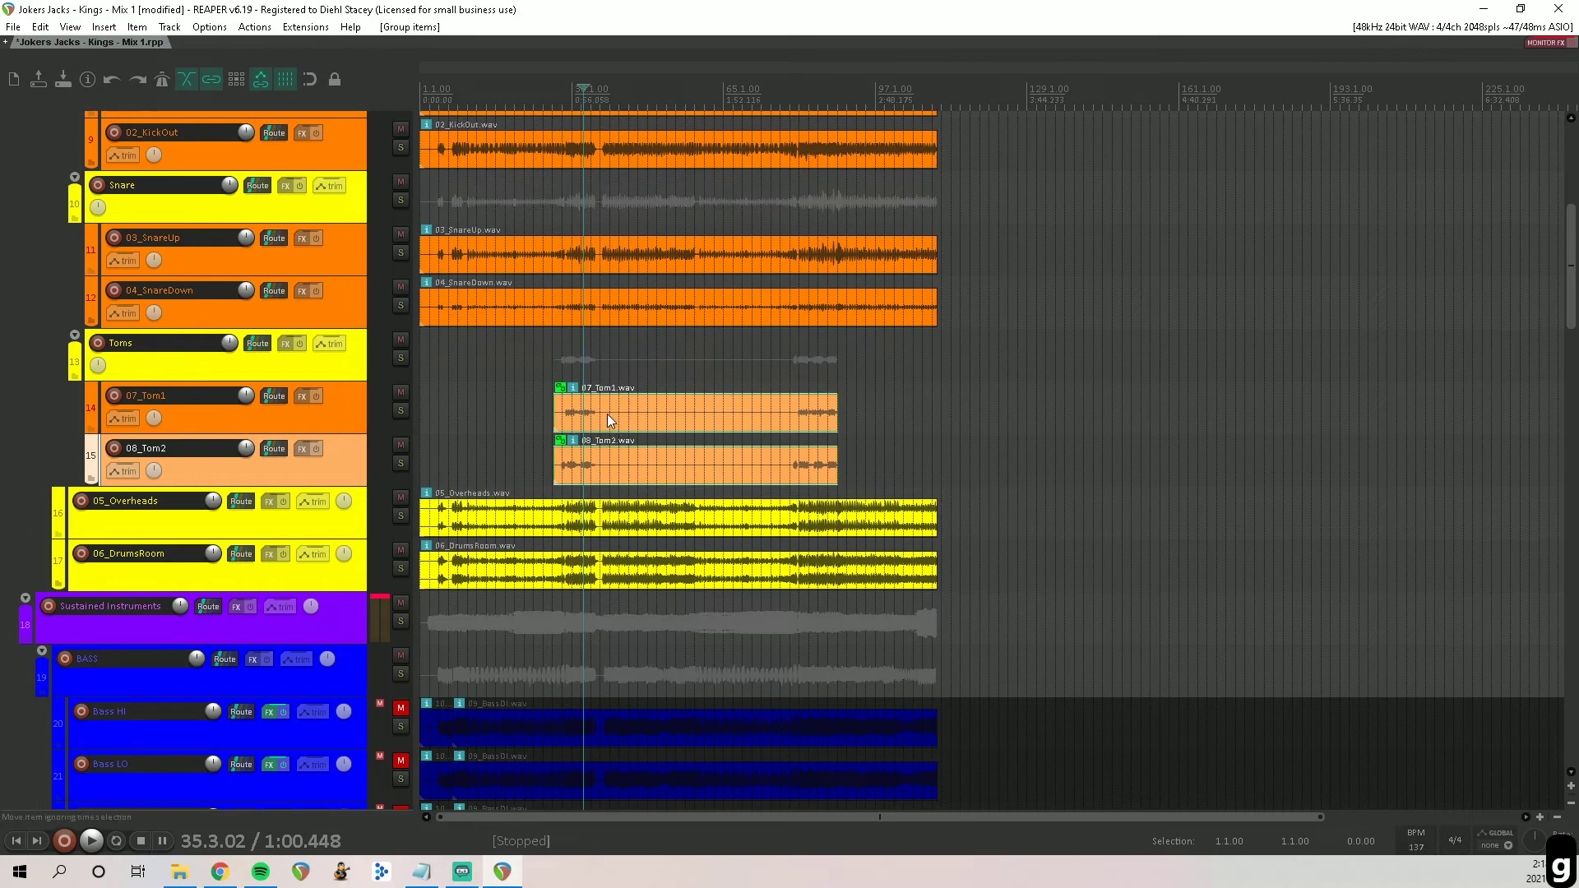
left_click(603, 415)
key("s")
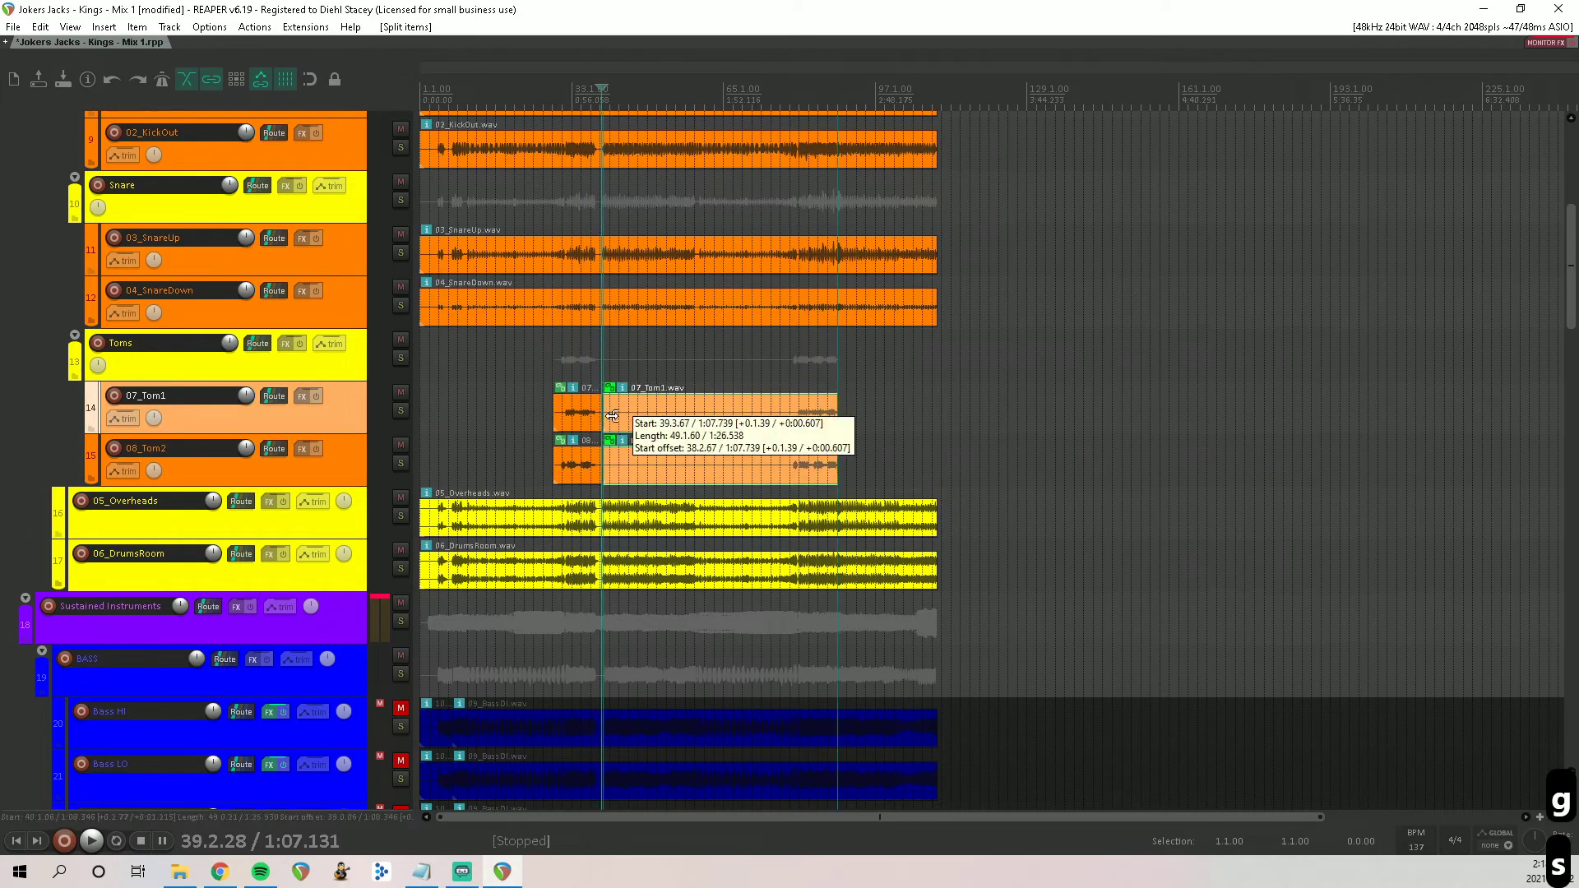
left_click_drag(613, 416, 789, 488)
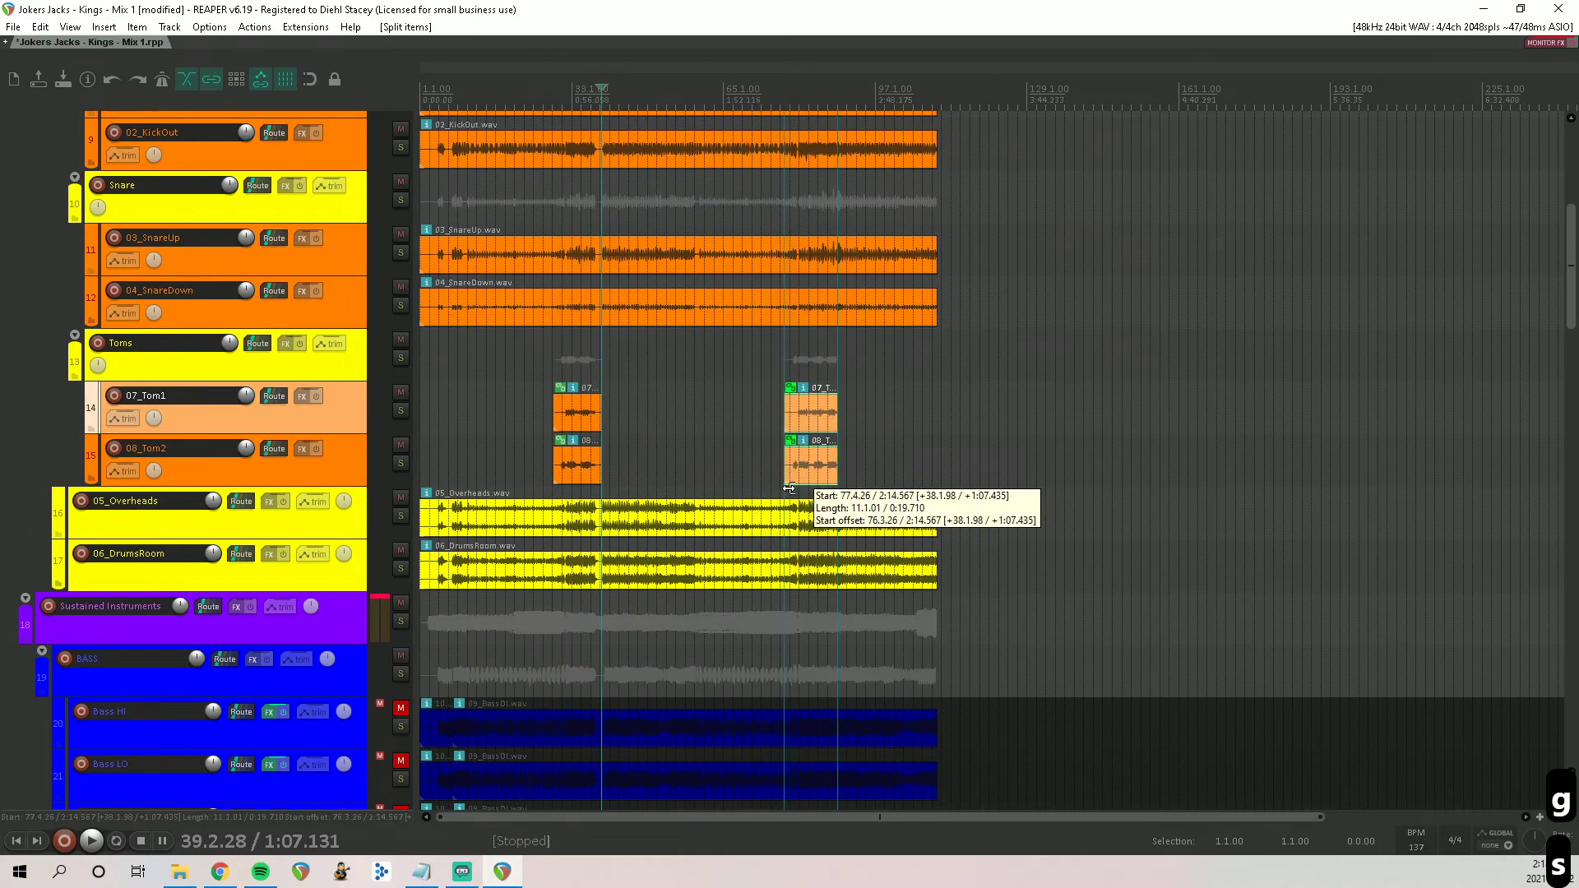
scroll(271, 345, "up", 5)
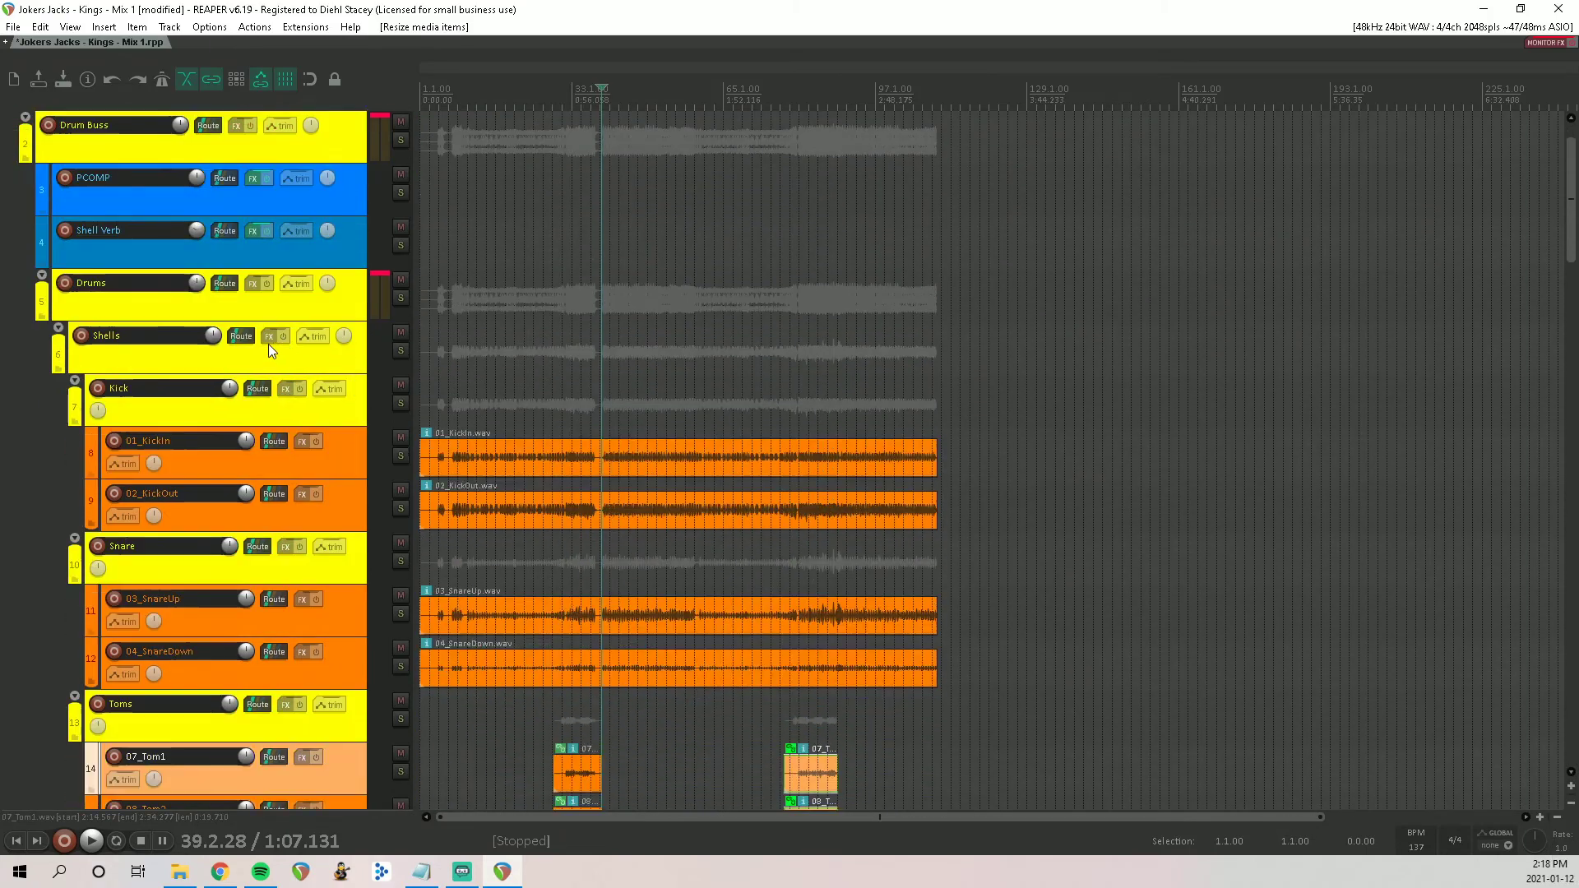
scroll(268, 344, "down", 15)
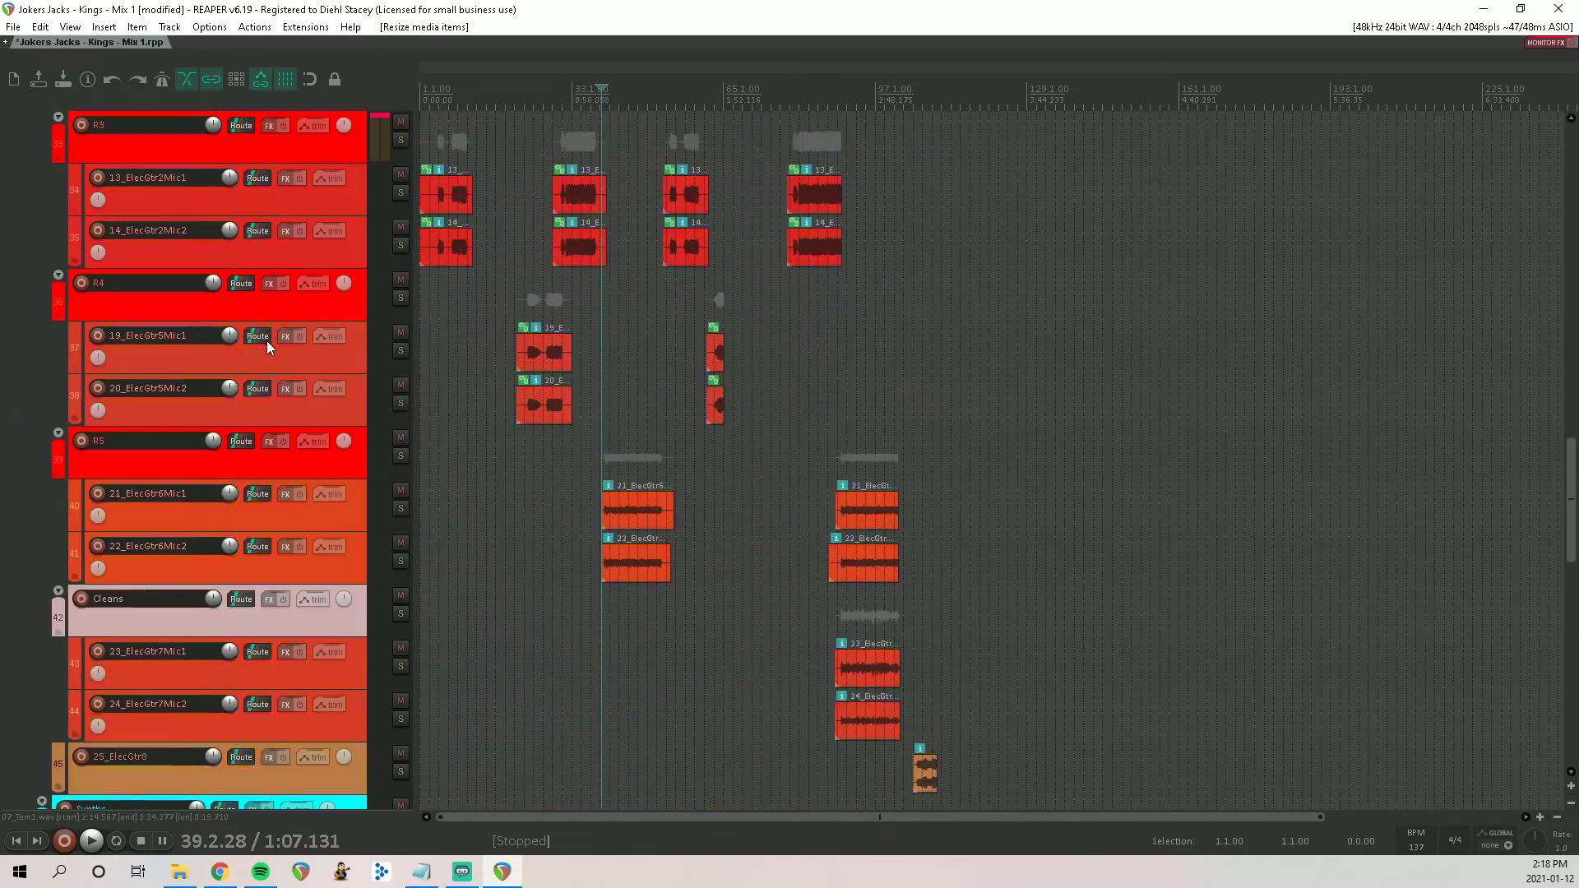
scroll(267, 341, "down", 10)
scroll(267, 340, "up", 7)
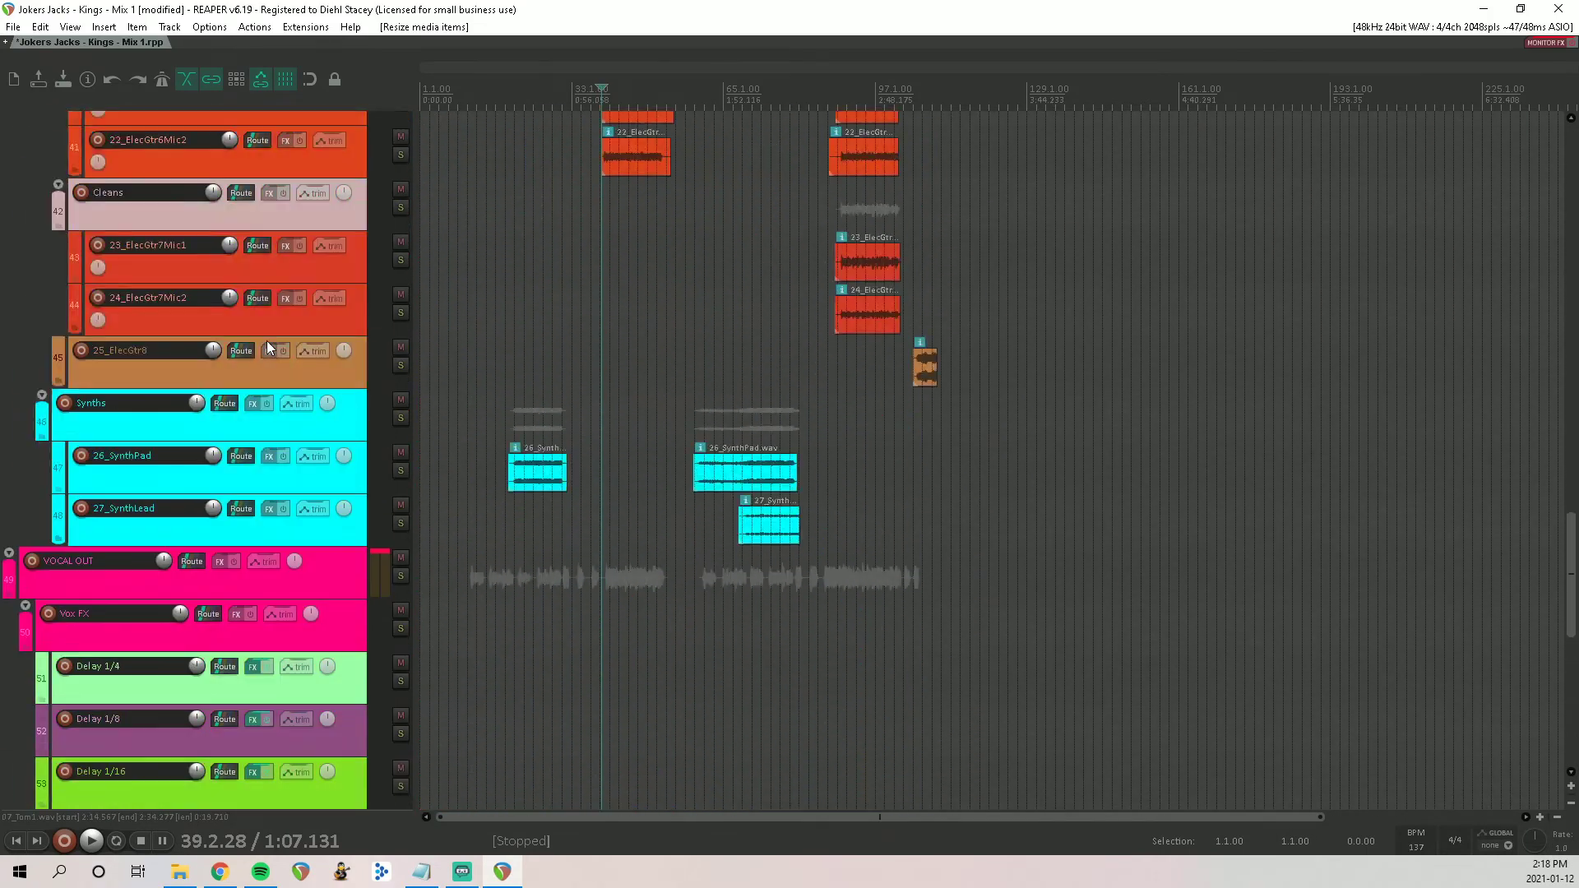
Step: Group the four ElecGtr3 and ElecGtr4 mic items in the R1 guitar folder
scroll(266, 341, "down", 3)
scroll(267, 338, "up", 14)
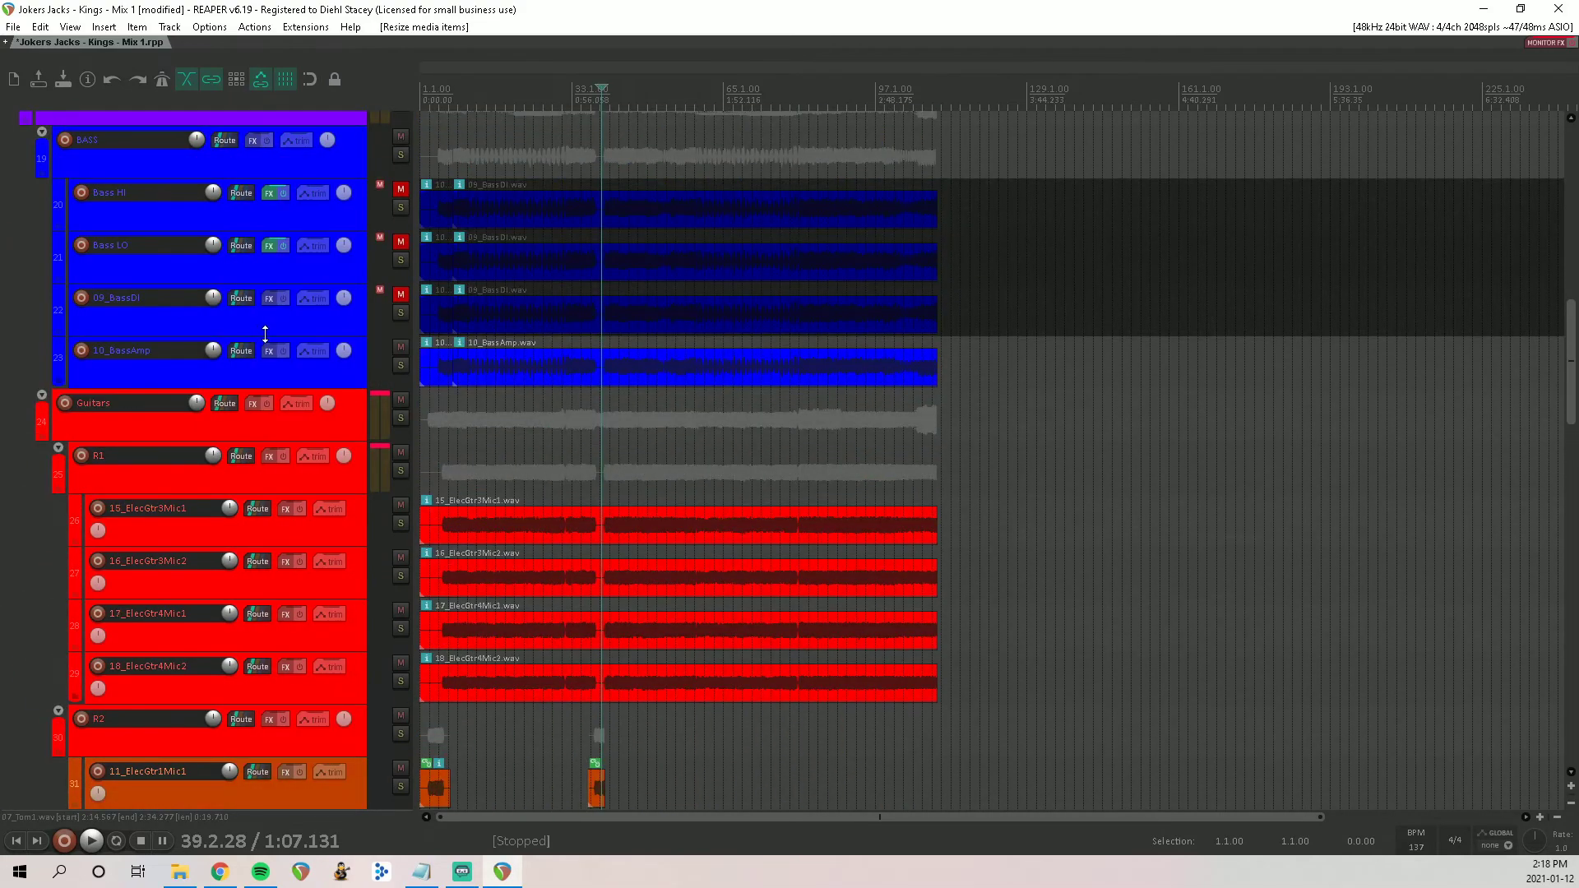
scroll(766, 397, "up", 5)
left_click_drag(1022, 470, 898, 679)
key("ctrl+g")
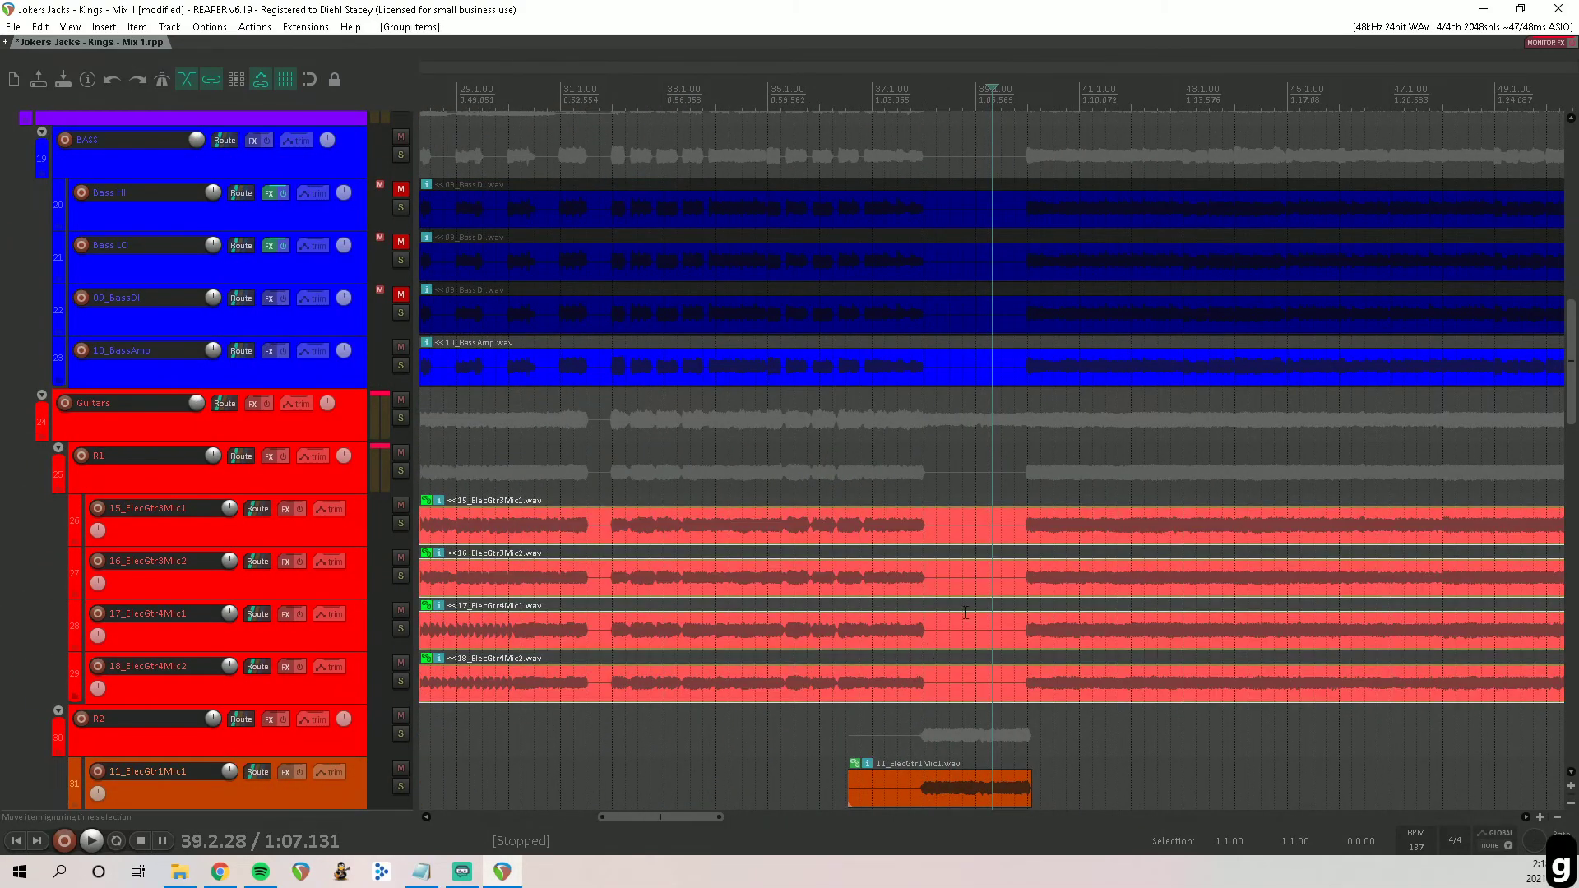
Step: Split the grouped R1 guitar items at 39.3.74 and trim away the silence around the split
left_click(1010, 526)
key("s")
left_click_drag(931, 531, 1013, 529)
key("ctrl+z")
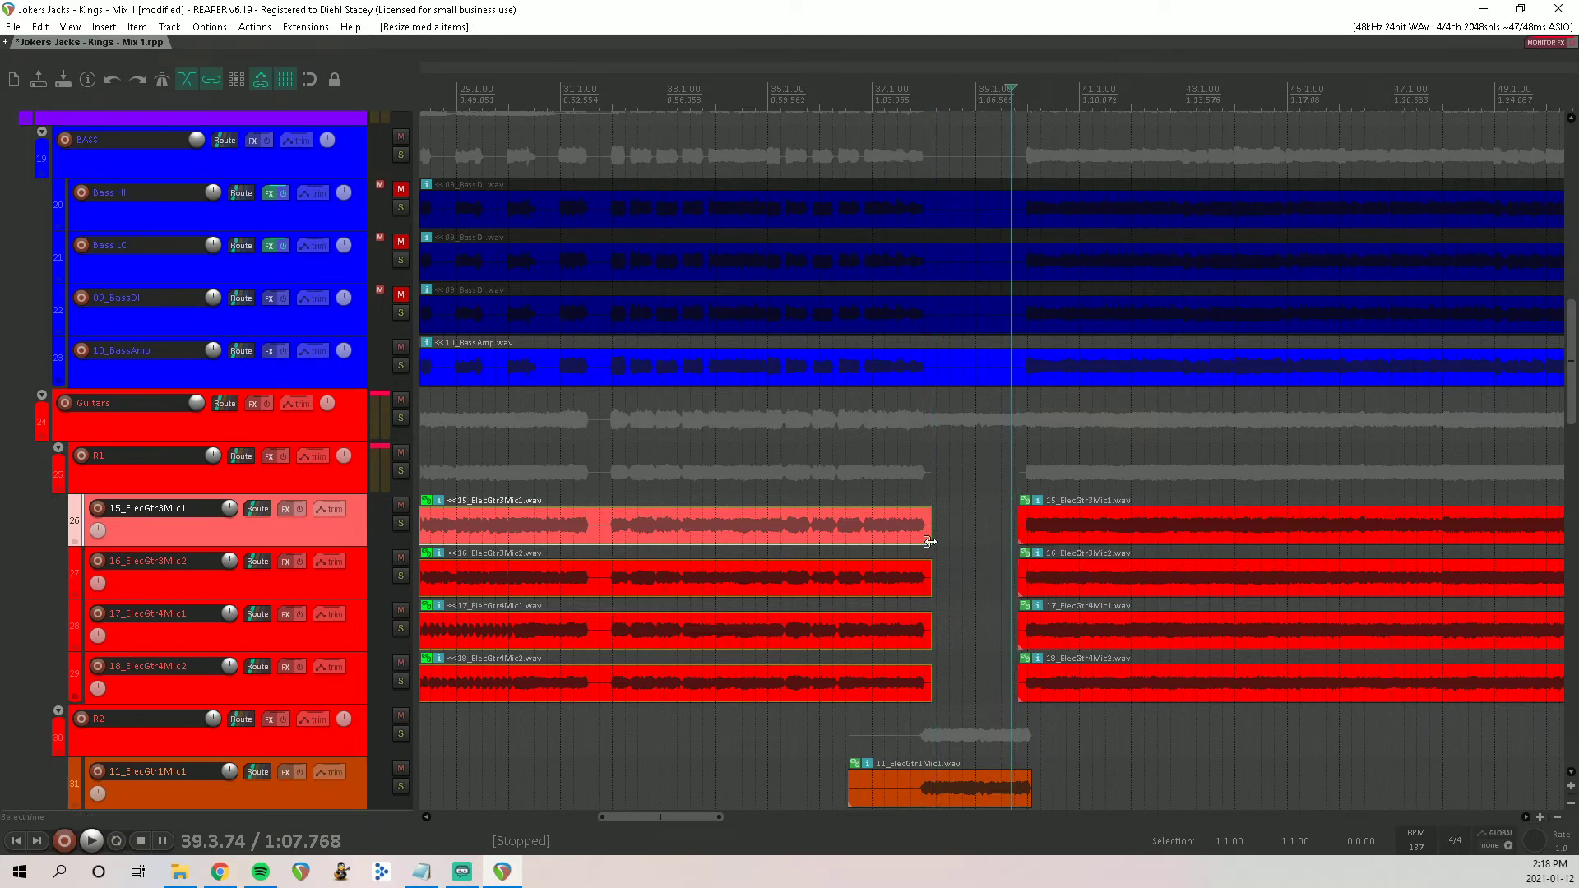
Step: Trim the opening silence from the grouped R1 guitar items and from the bass items
scroll(910, 550, "down", 6)
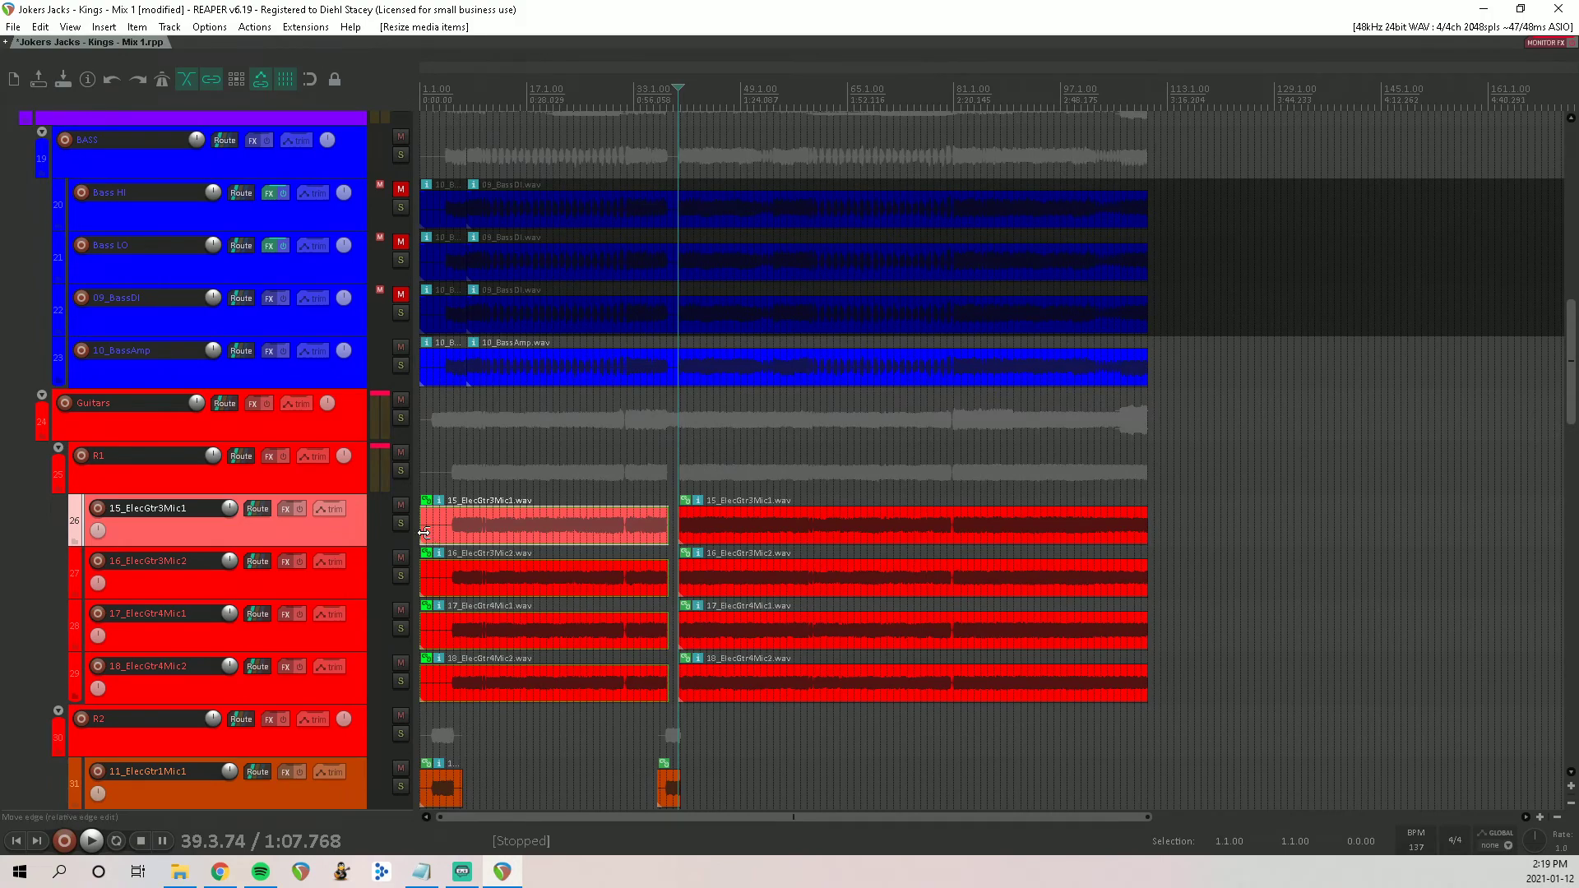
left_click_drag(423, 533, 444, 535)
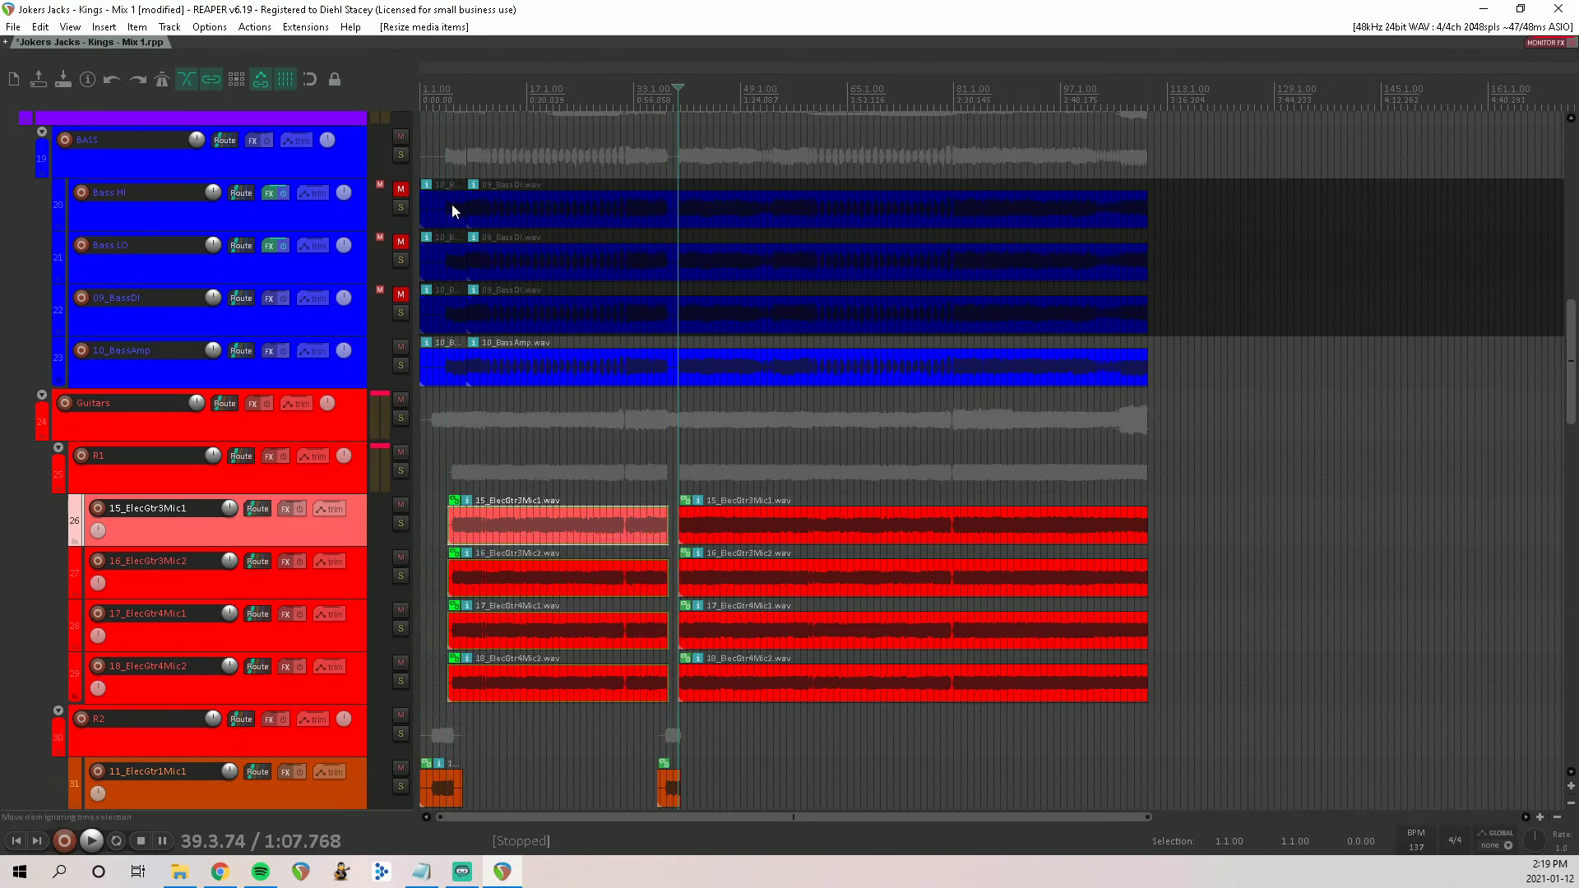
left_click_drag(434, 383, 445, 389)
Step: Select the kick, snare, overhead and drum room items and trim the silence from their starts
scroll(246, 359, "up", 15)
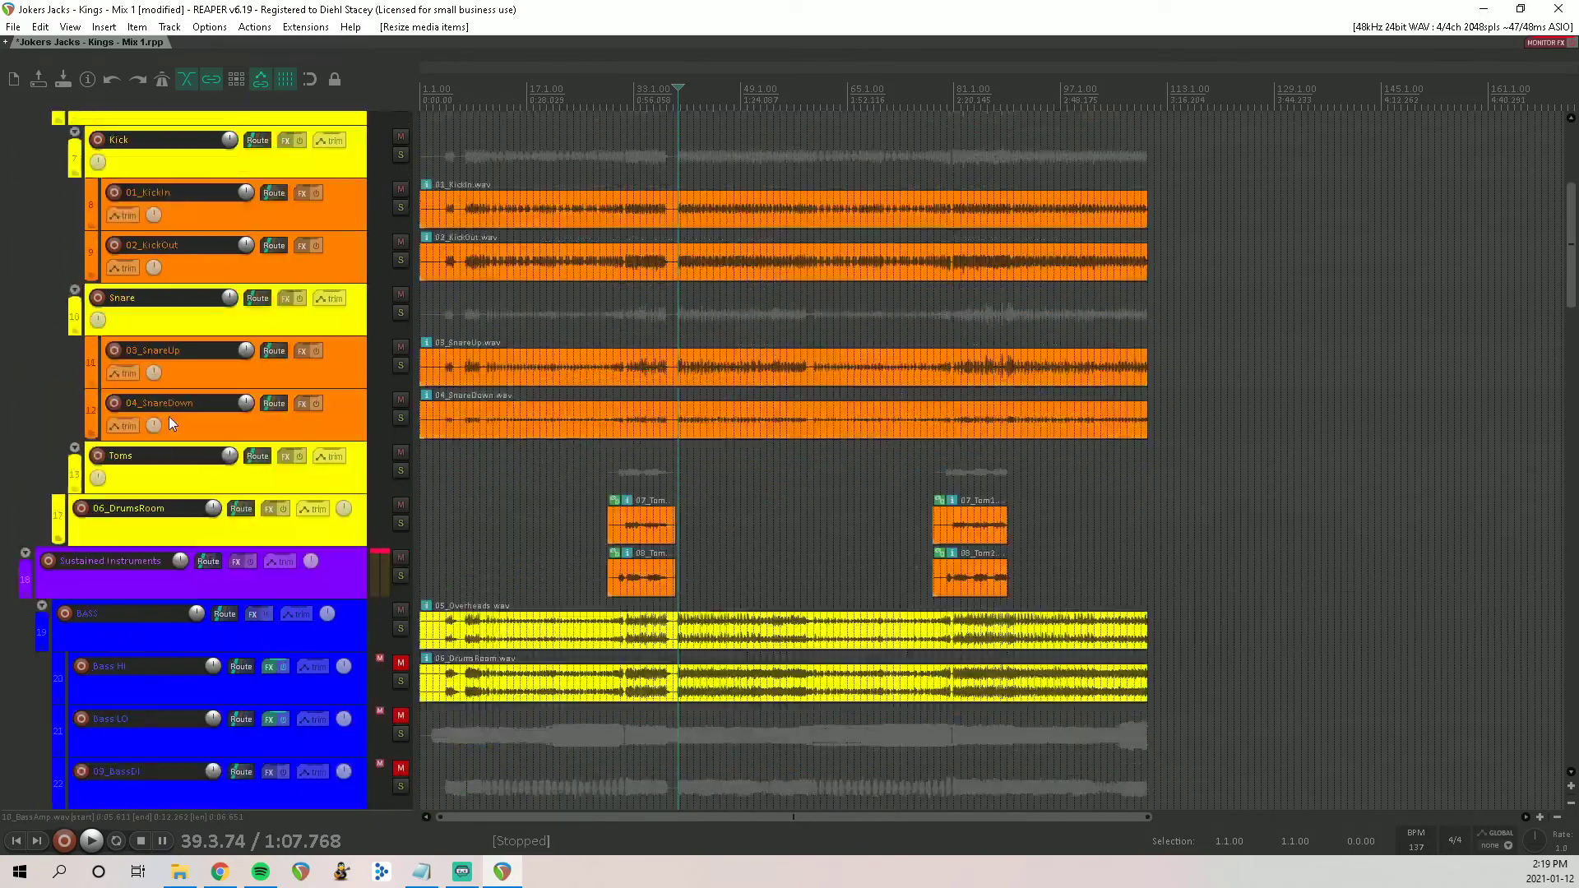
scroll(208, 442, "down", 5)
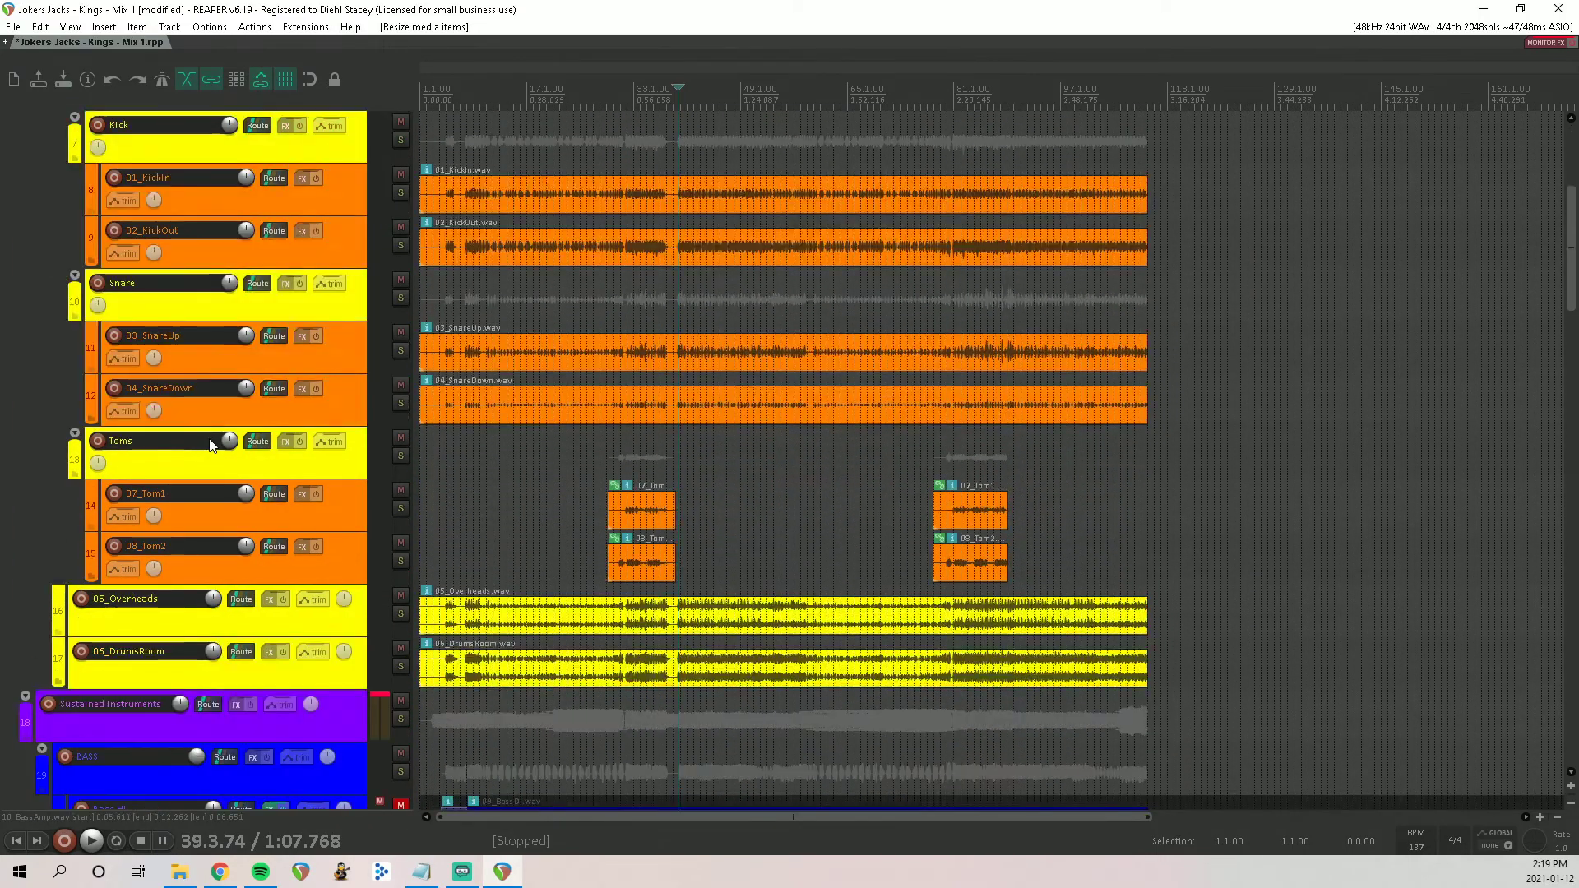
left_click_drag(653, 163, 403, 427)
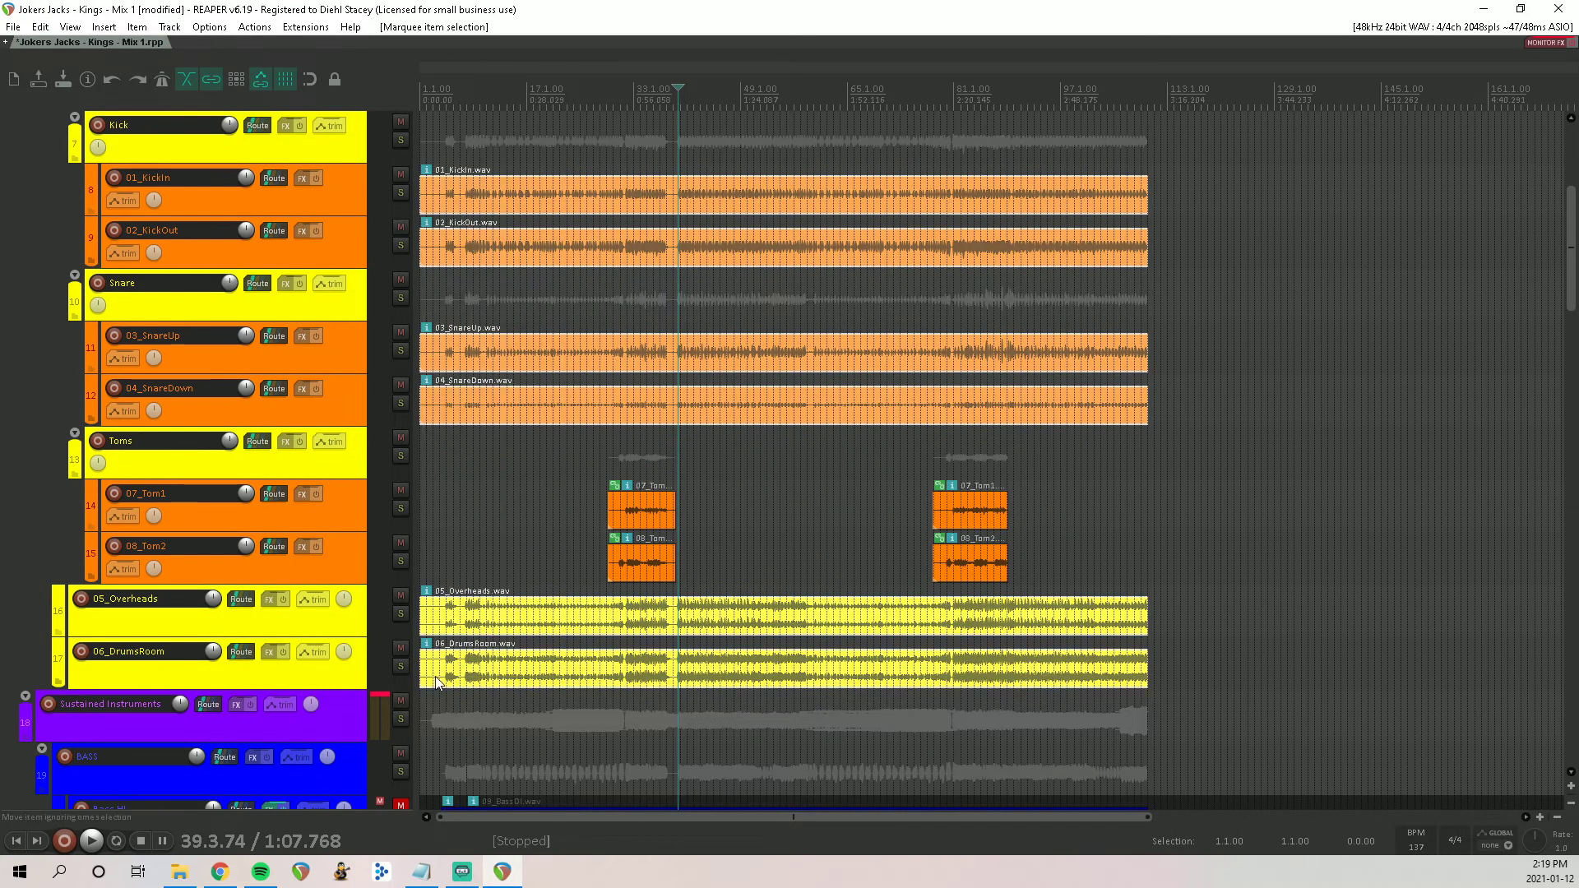
left_click_drag(423, 676, 438, 667)
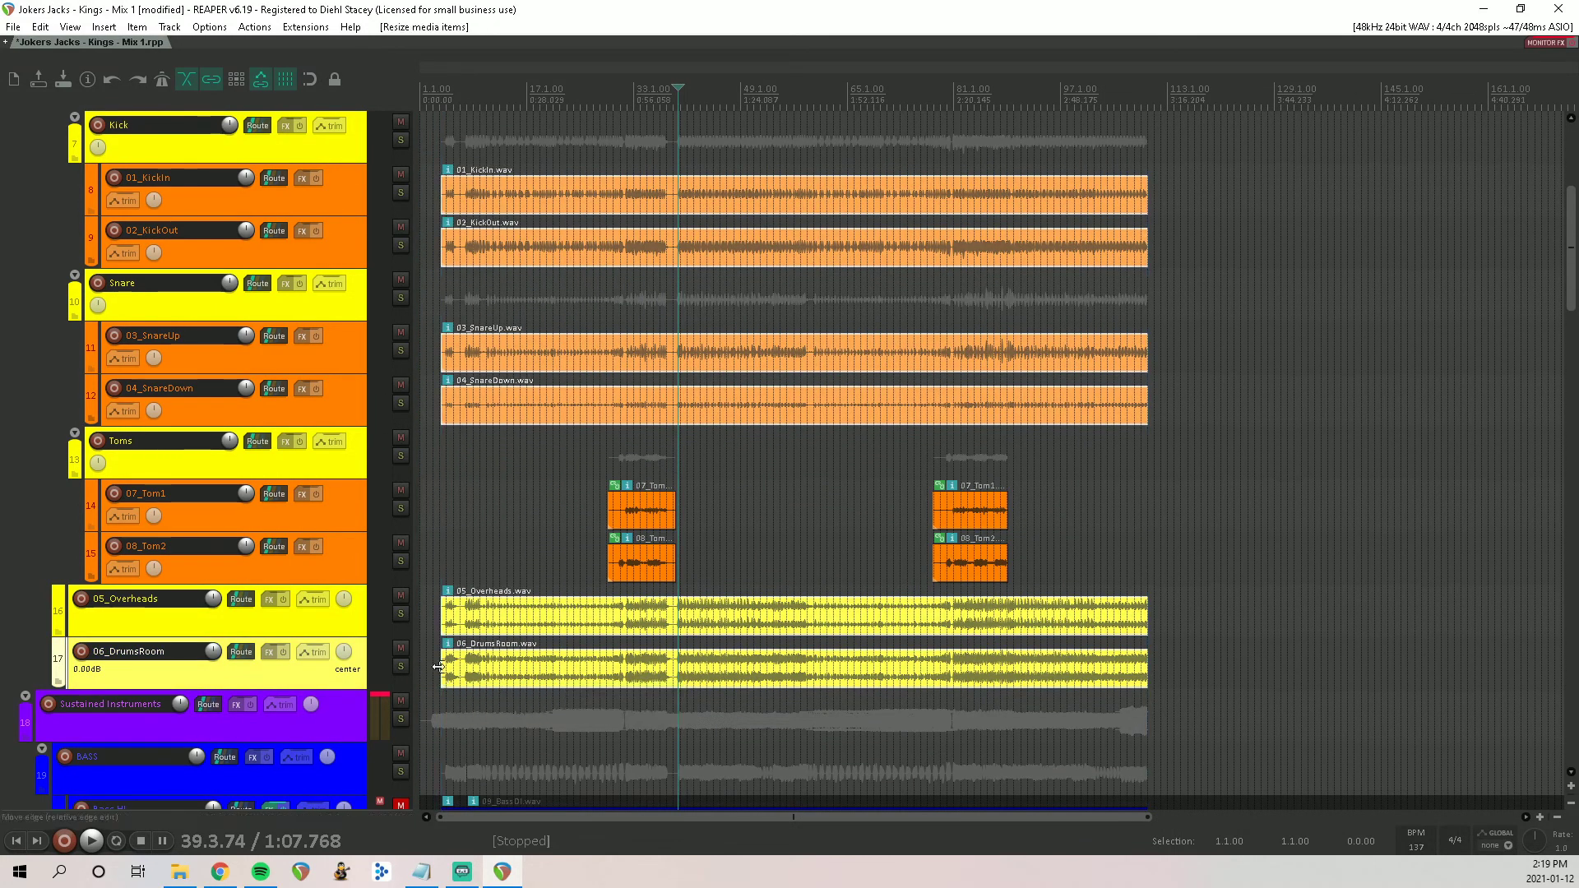
Step: Select the items on all tracks, from the drums down to the backing vocals, and group them together
scroll(543, 658, "down", 10)
scroll(239, 343, "up", 5)
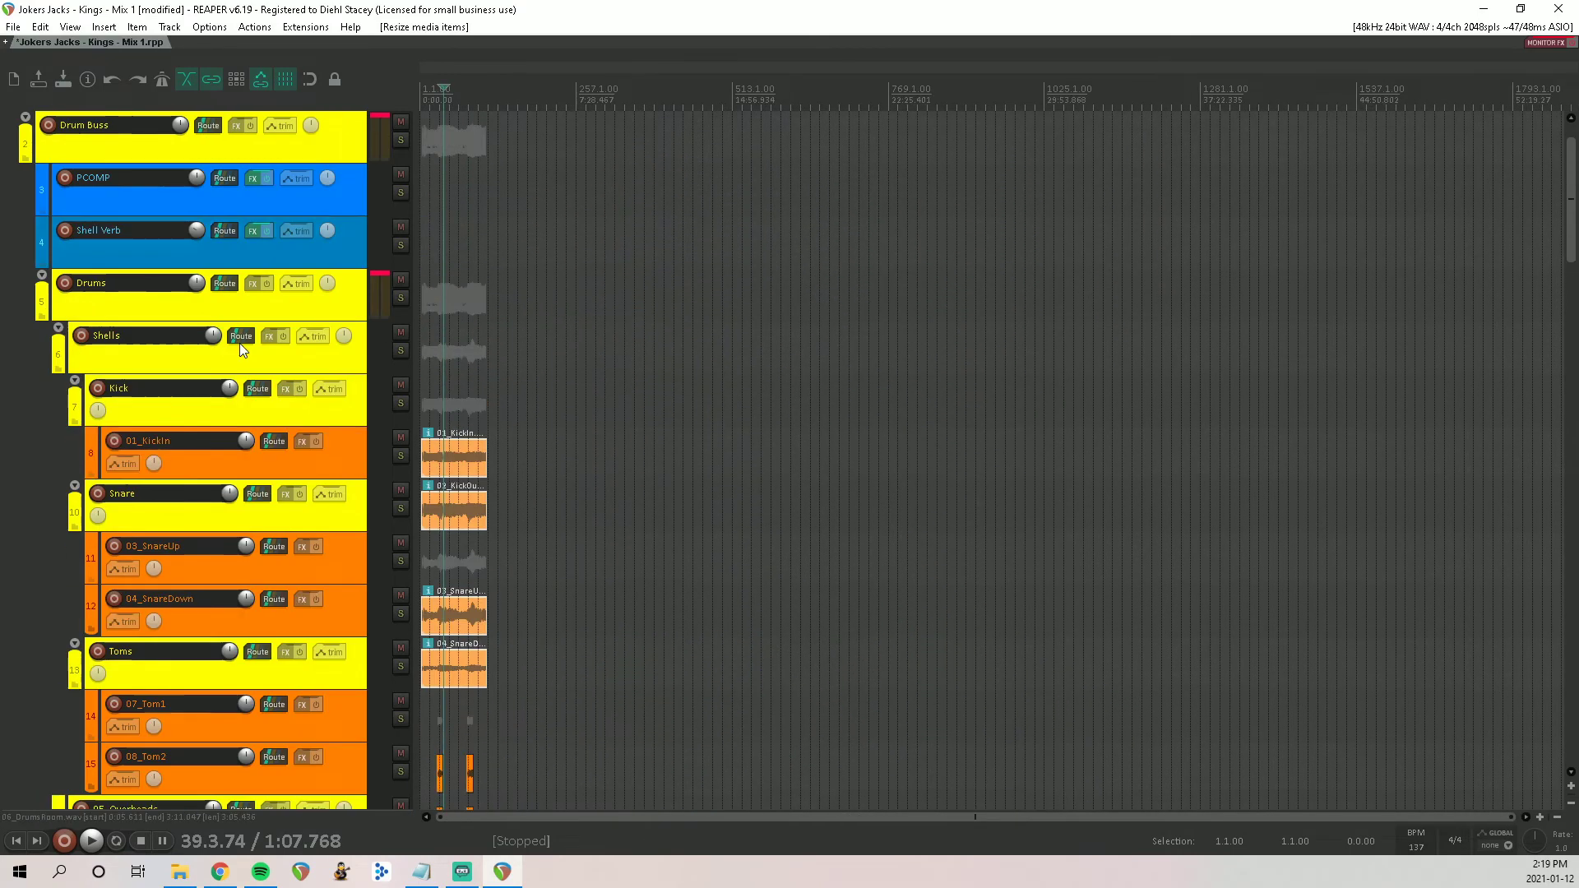
left_click_drag(834, 266, 384, 884)
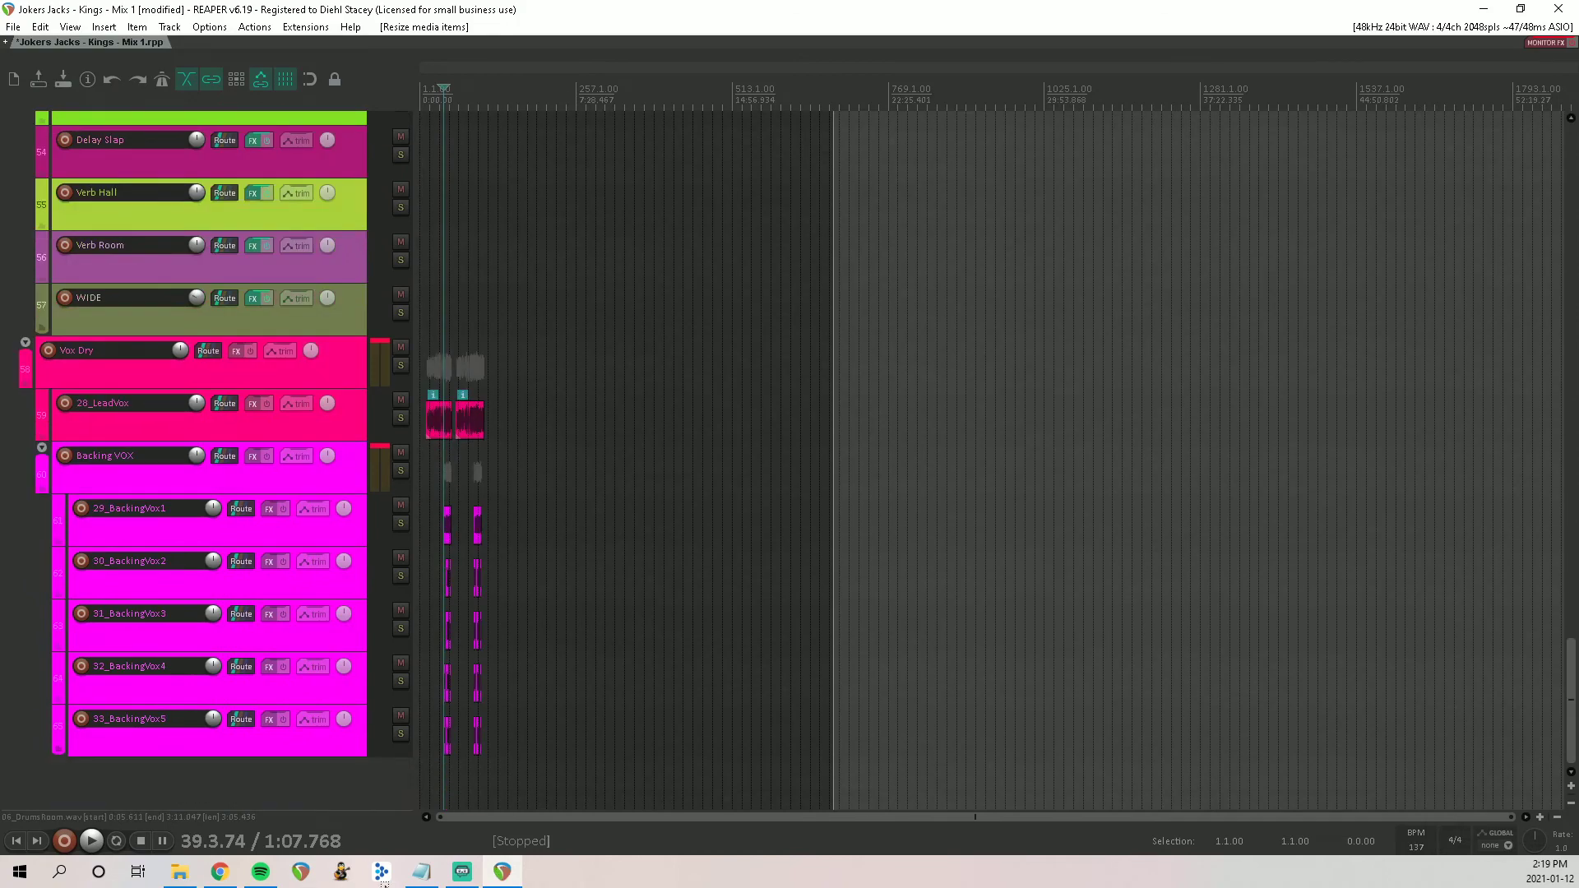
left_click_drag(47, 885, 37, 884)
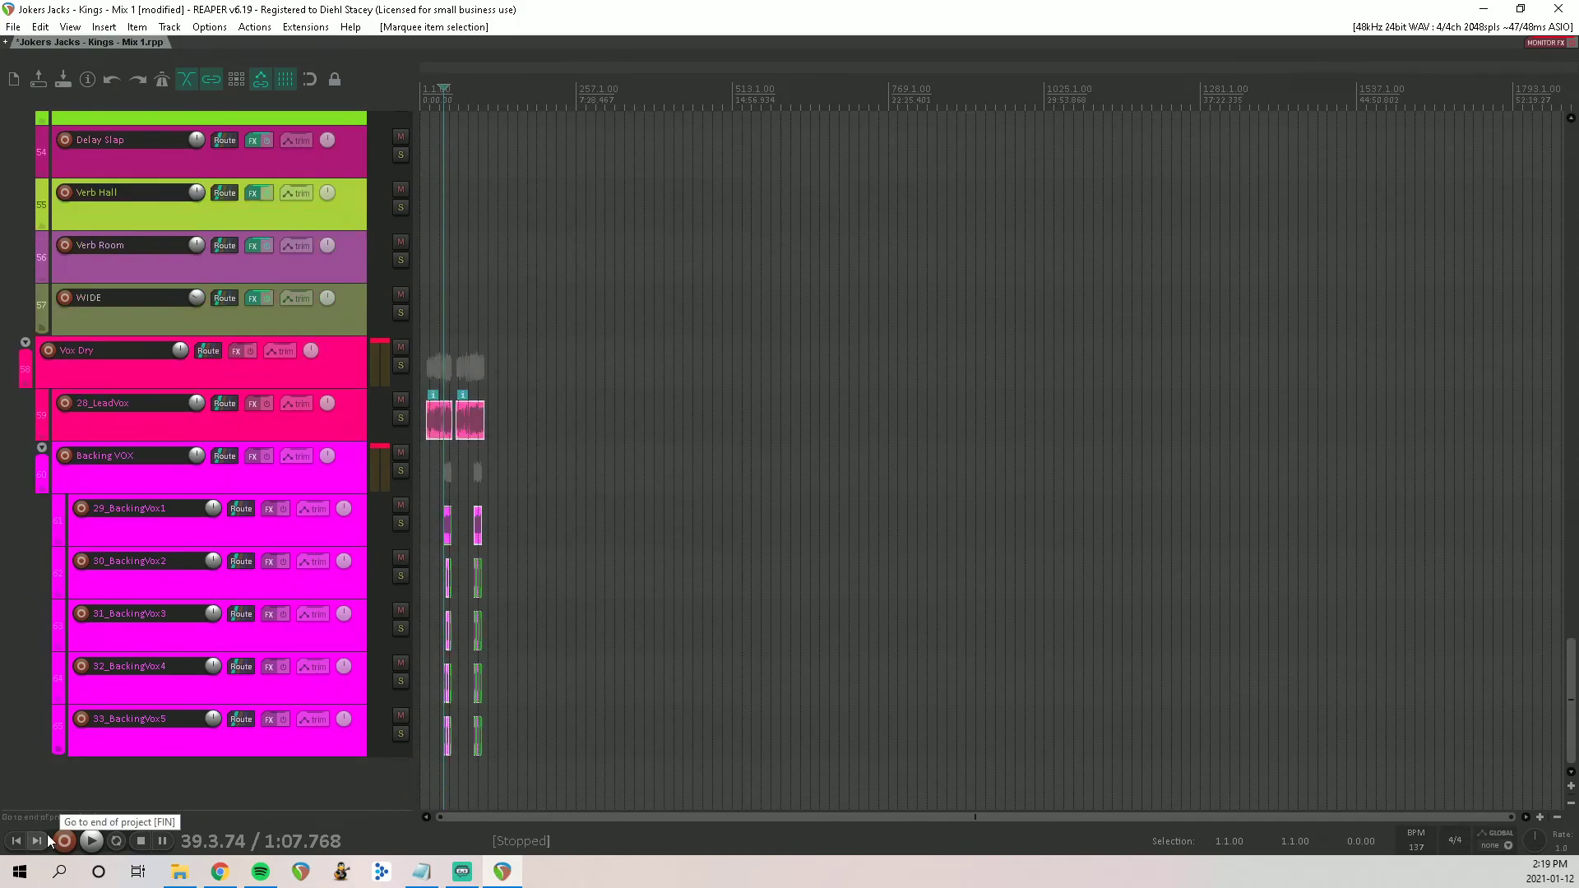
key("ctrl+g")
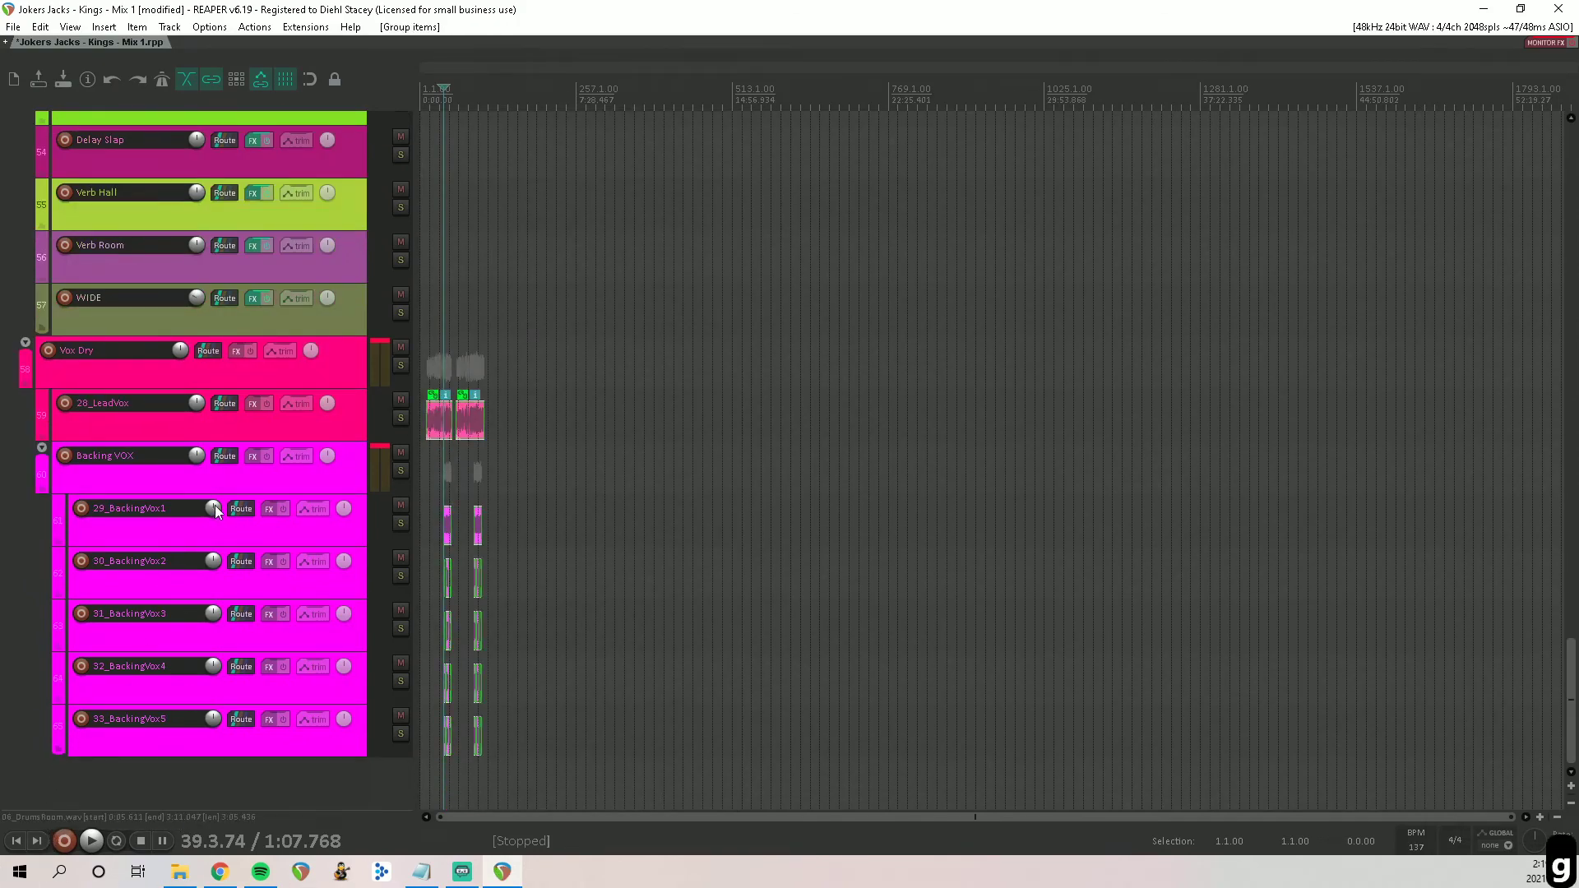
Step: Look through the whole track list to check the grouped and trimmed items on every track
scroll(176, 520, "up", 10)
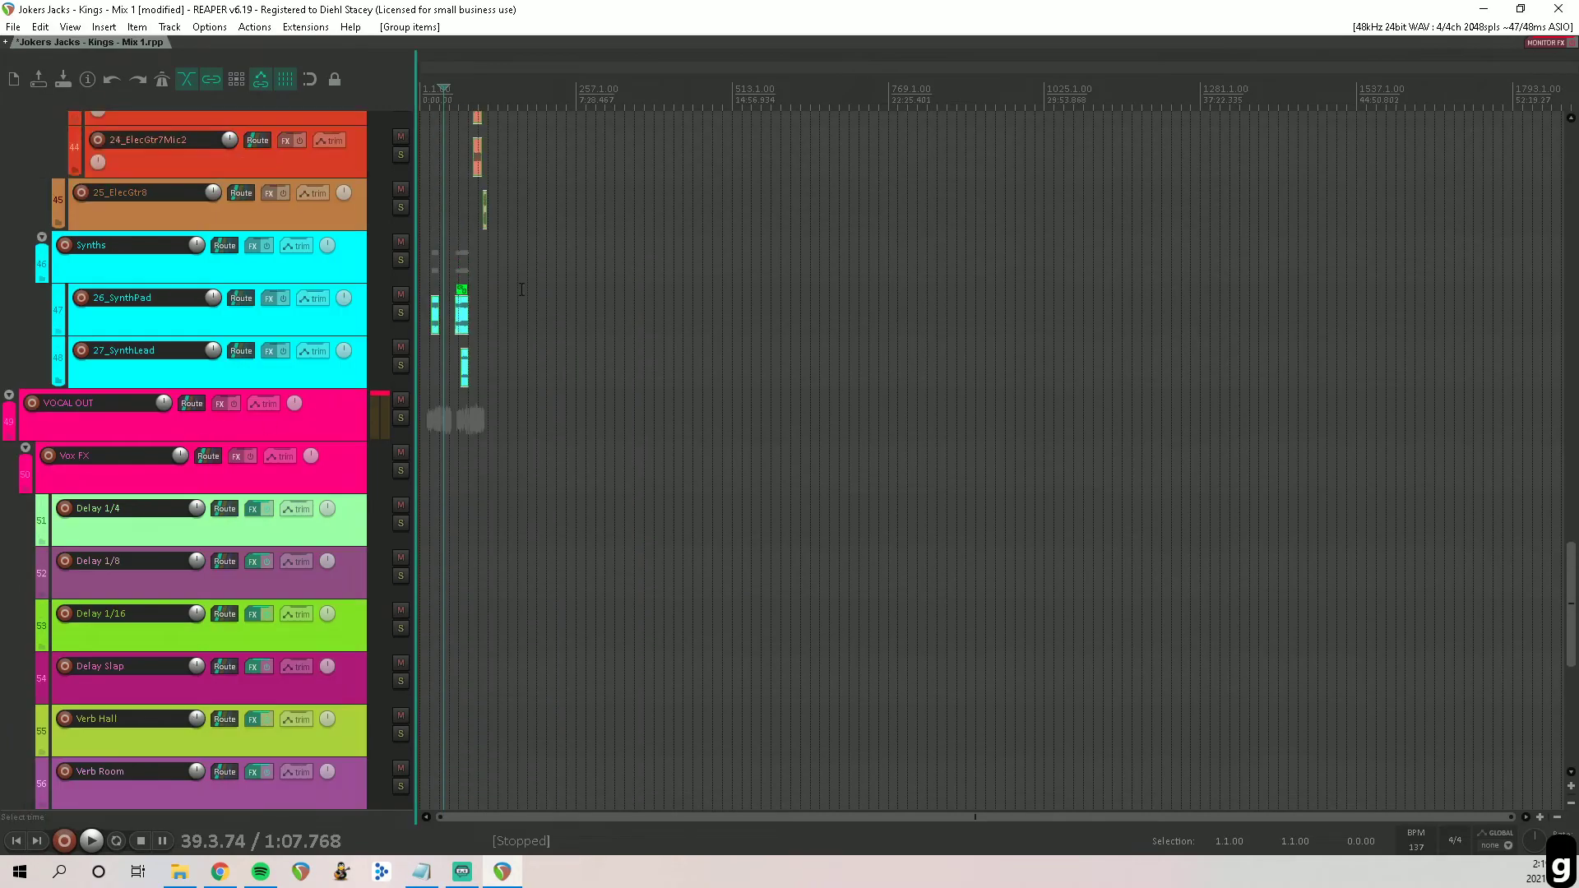
scroll(522, 290, "up", 10)
scroll(568, 337, "down", 2)
scroll(585, 360, "up", 1)
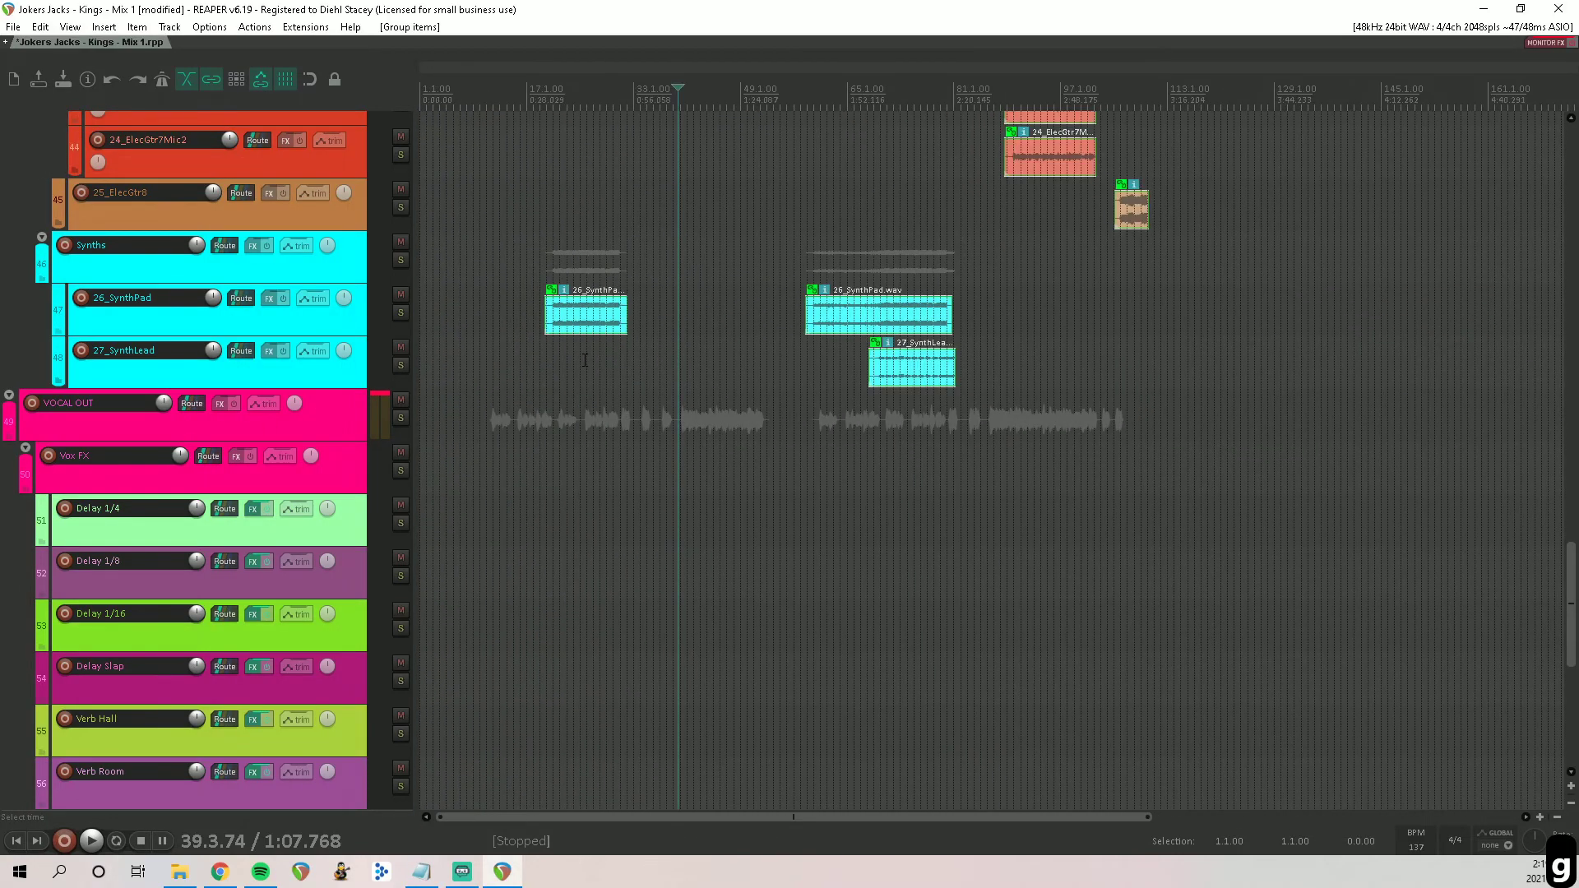
scroll(169, 452, "up", 20)
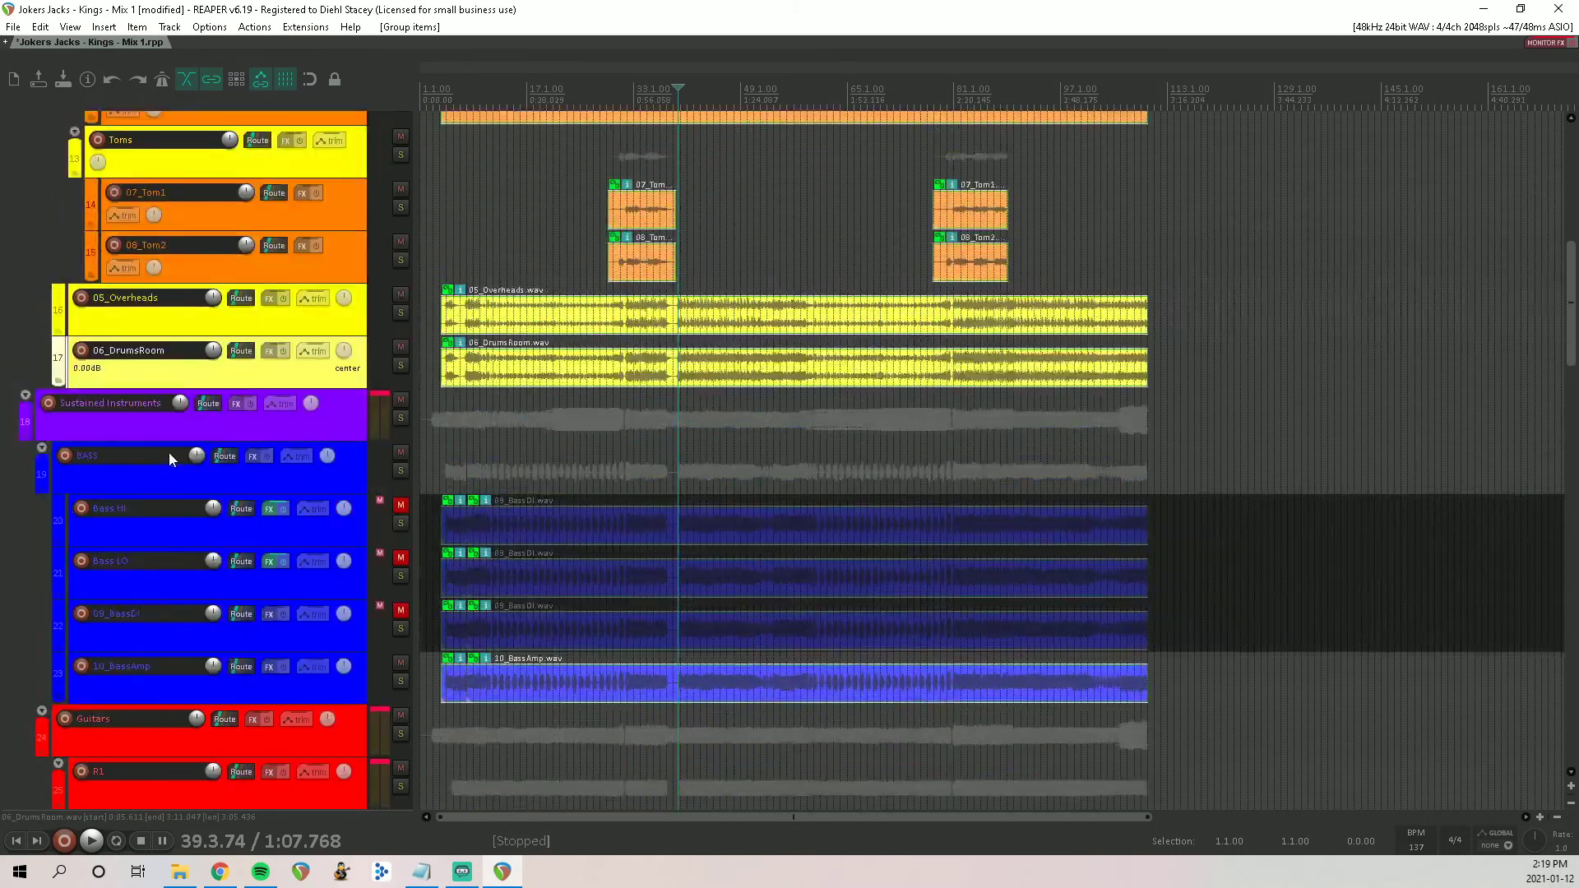
scroll(169, 457, "up", 3)
scroll(460, 411, "down", 8)
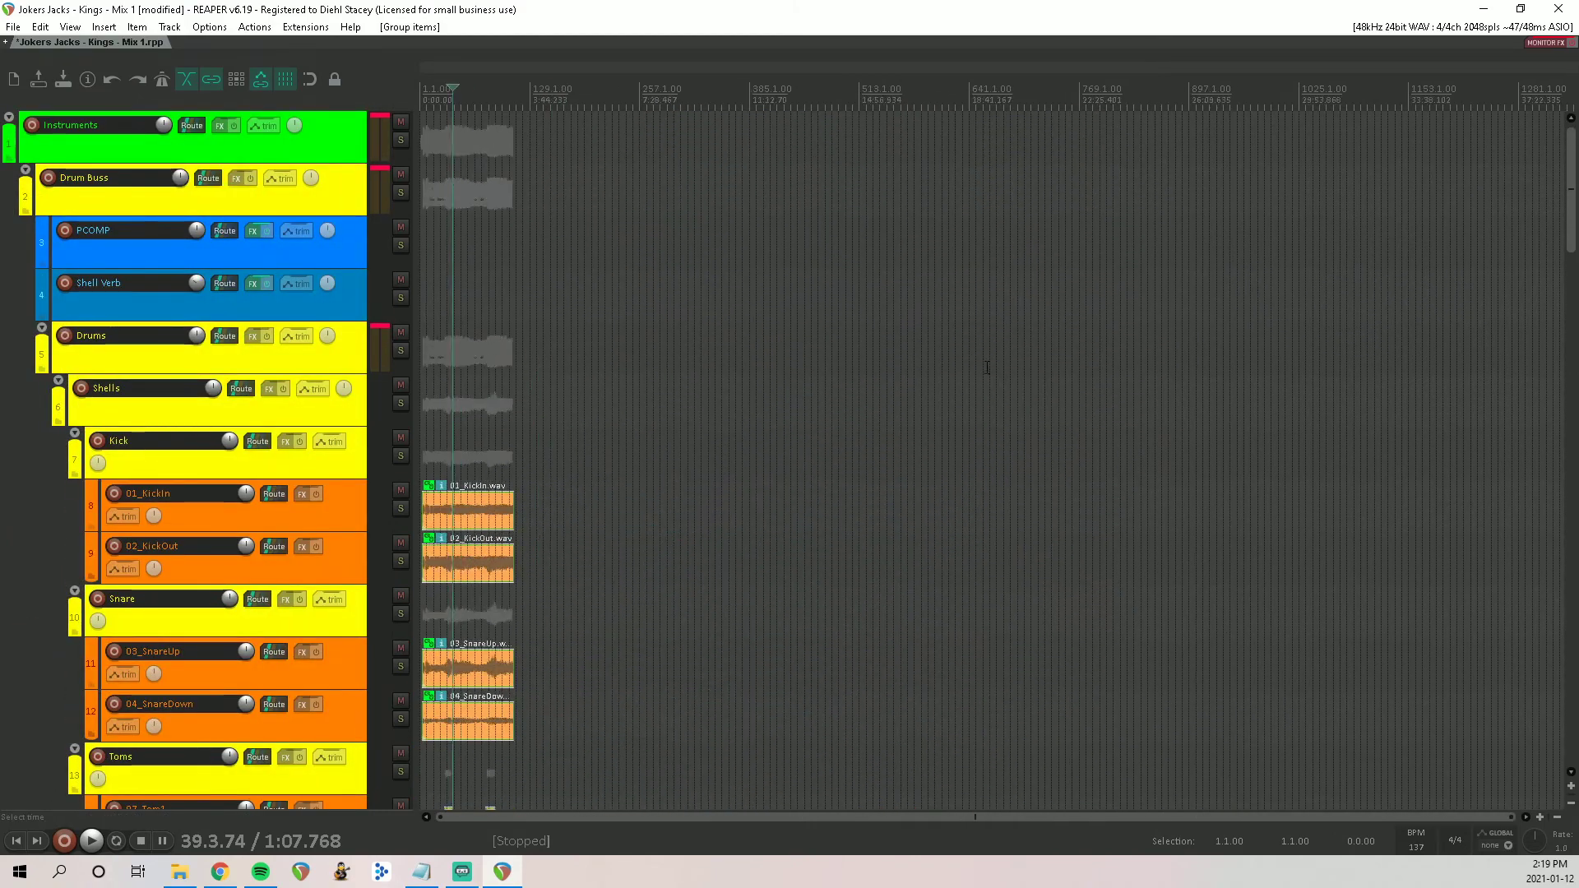
scroll(203, 513, "down", 15)
scroll(202, 509, "down", 20)
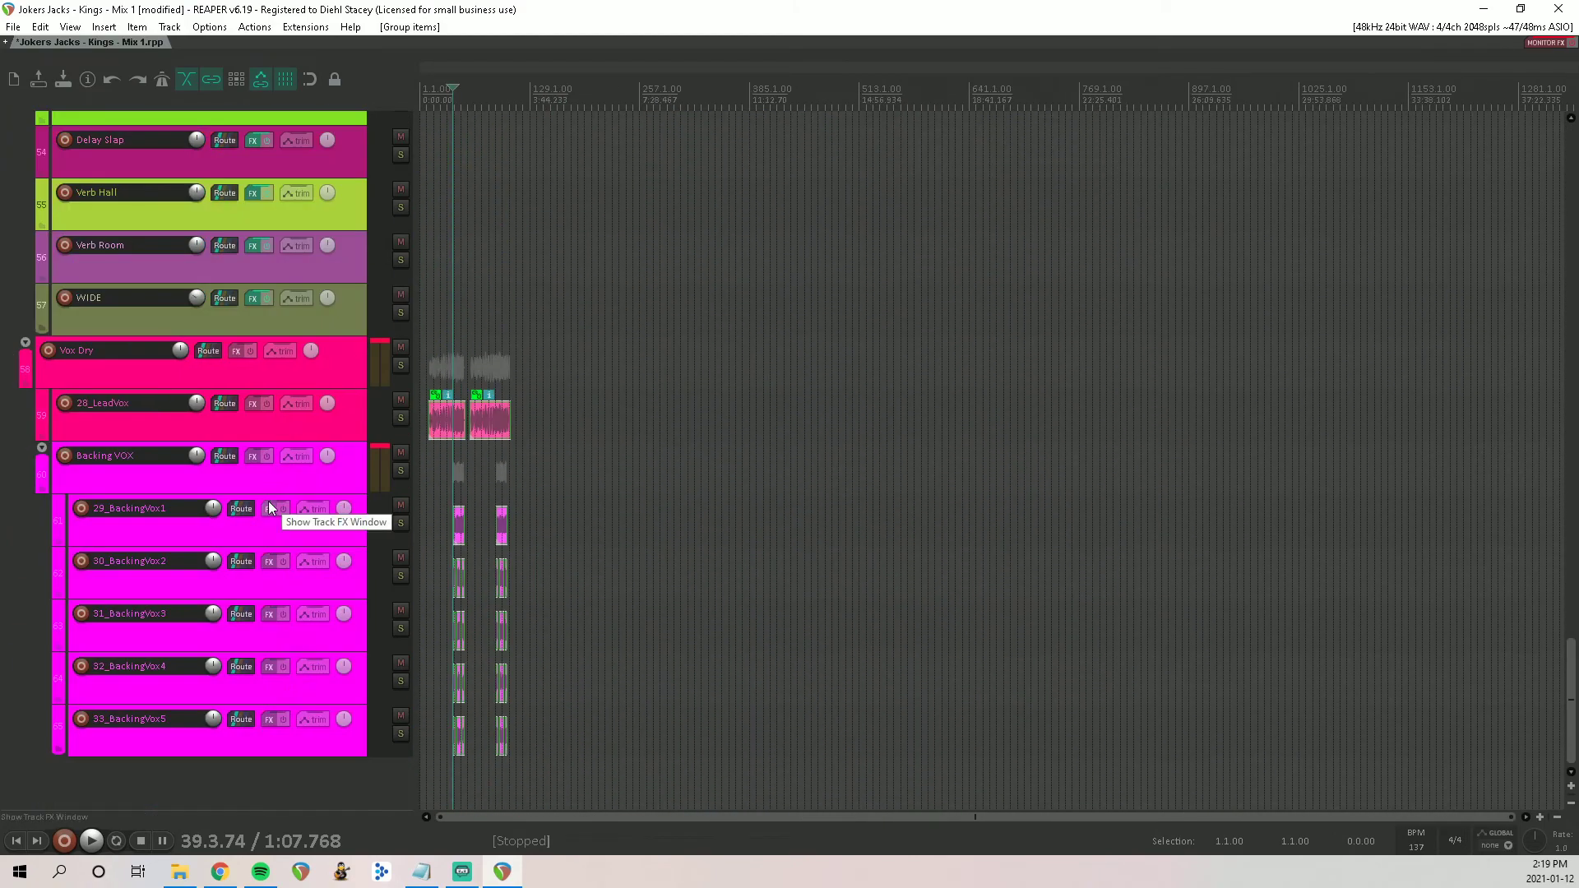
scroll(265, 500, "up", 4)
scroll(267, 480, "up", 20)
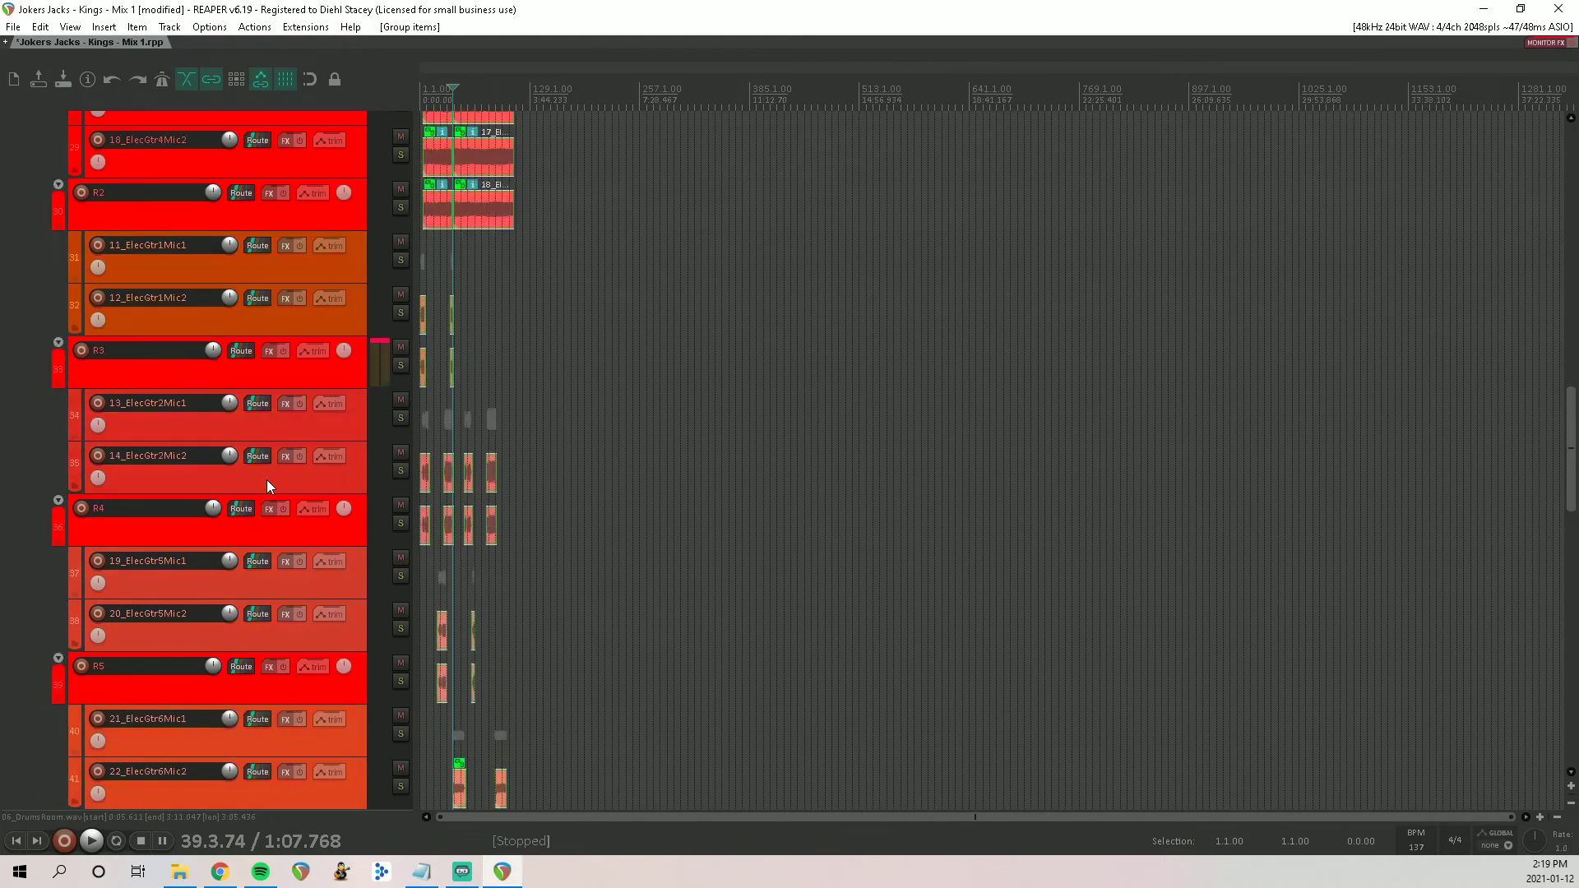
scroll(266, 480, "up", 16)
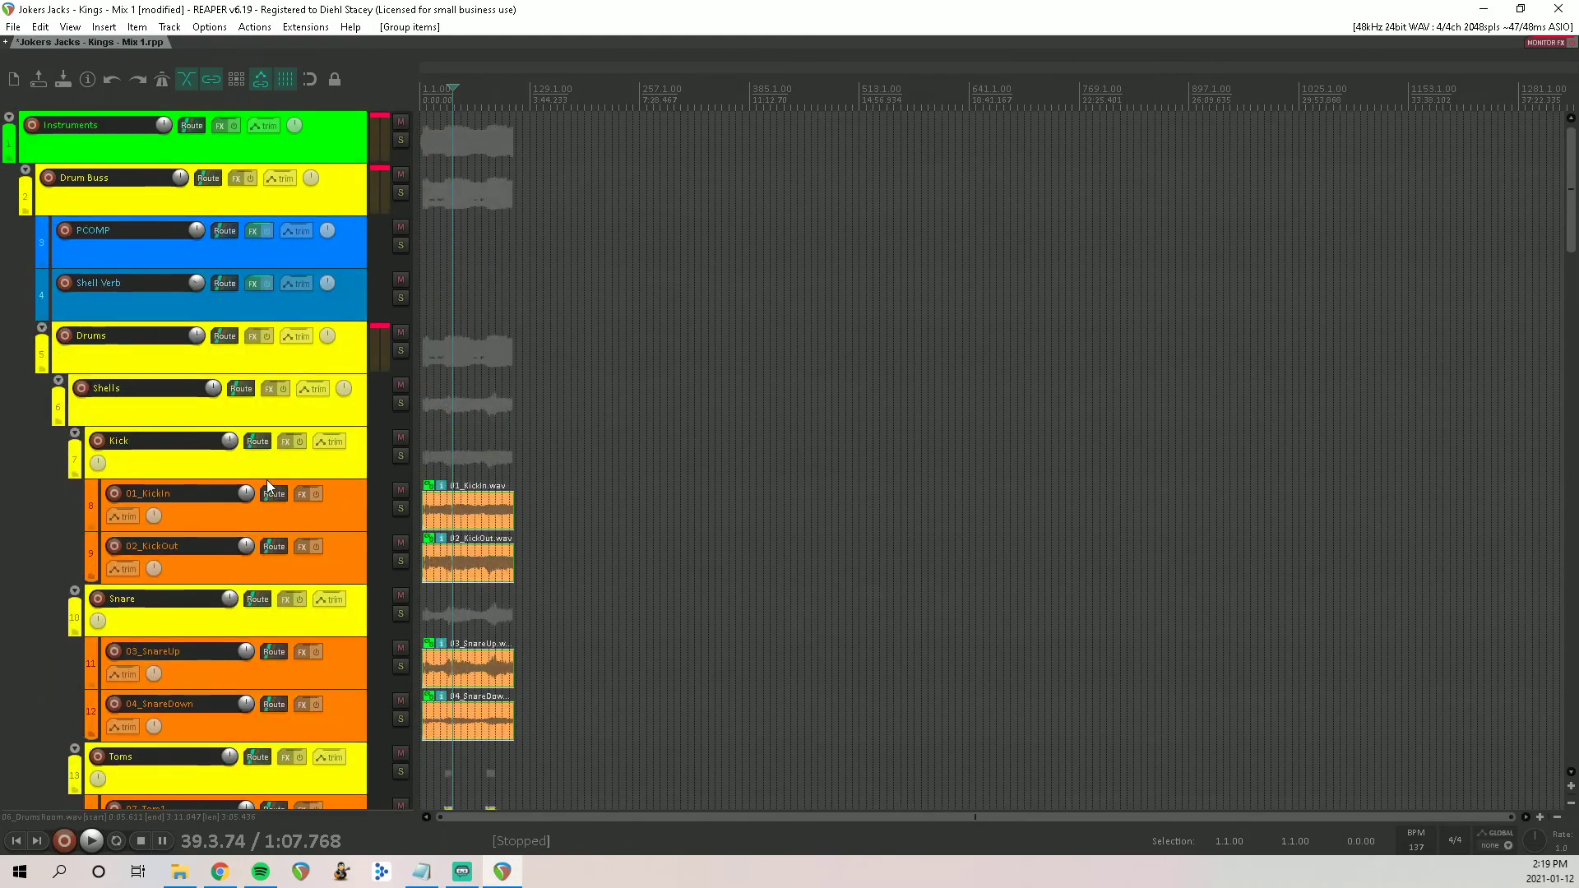
Step: Solo the Toms track and play back its first section, comparing the audio with the waveforms
left_click(298, 155)
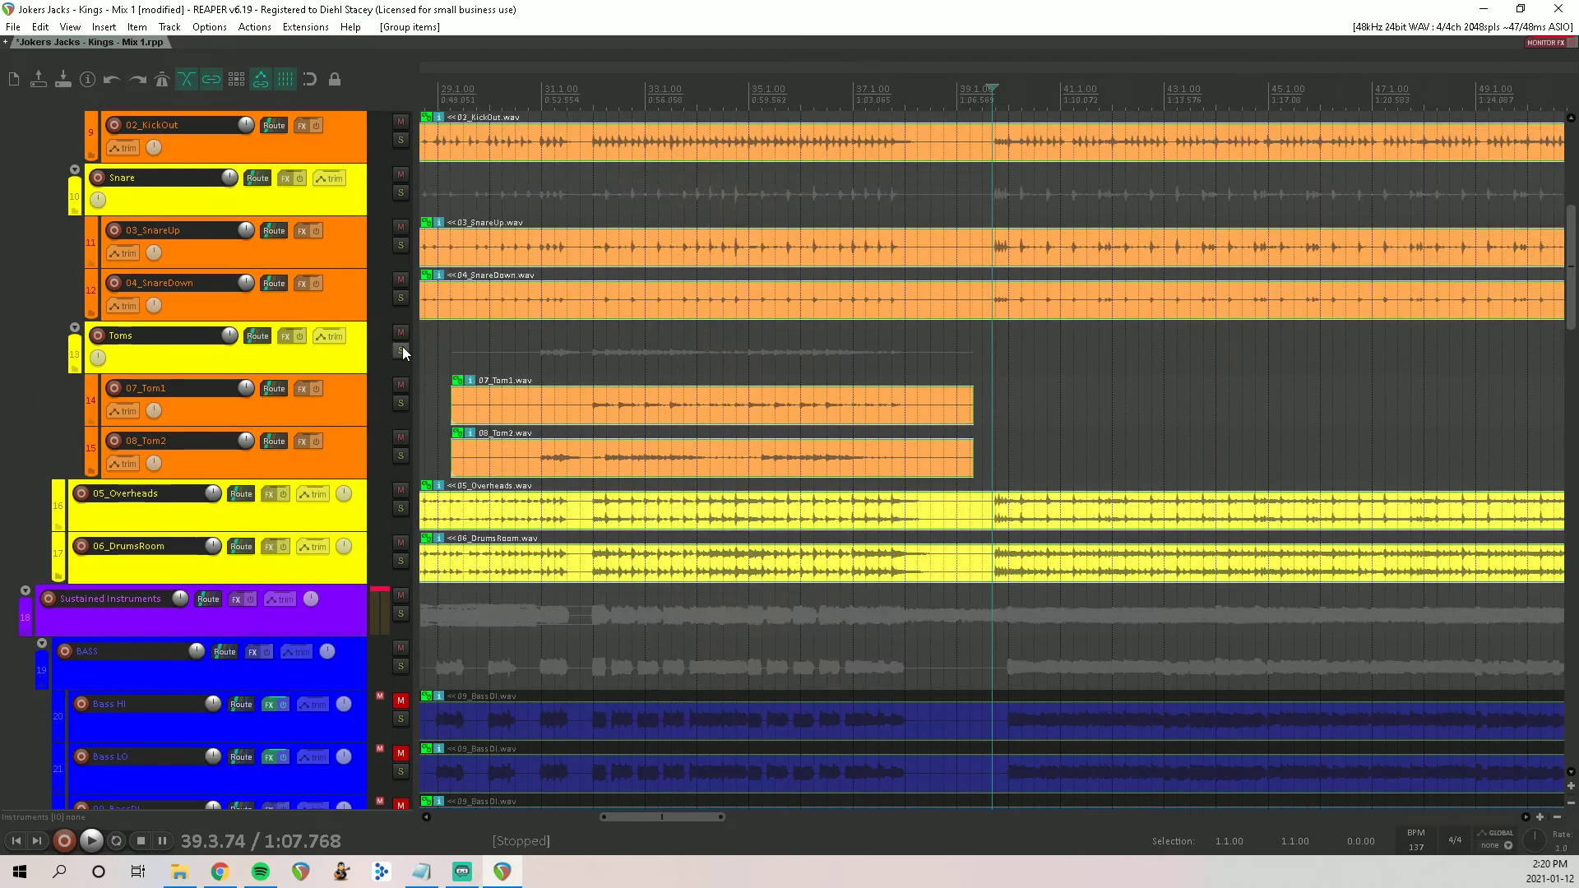
left_click(400, 350)
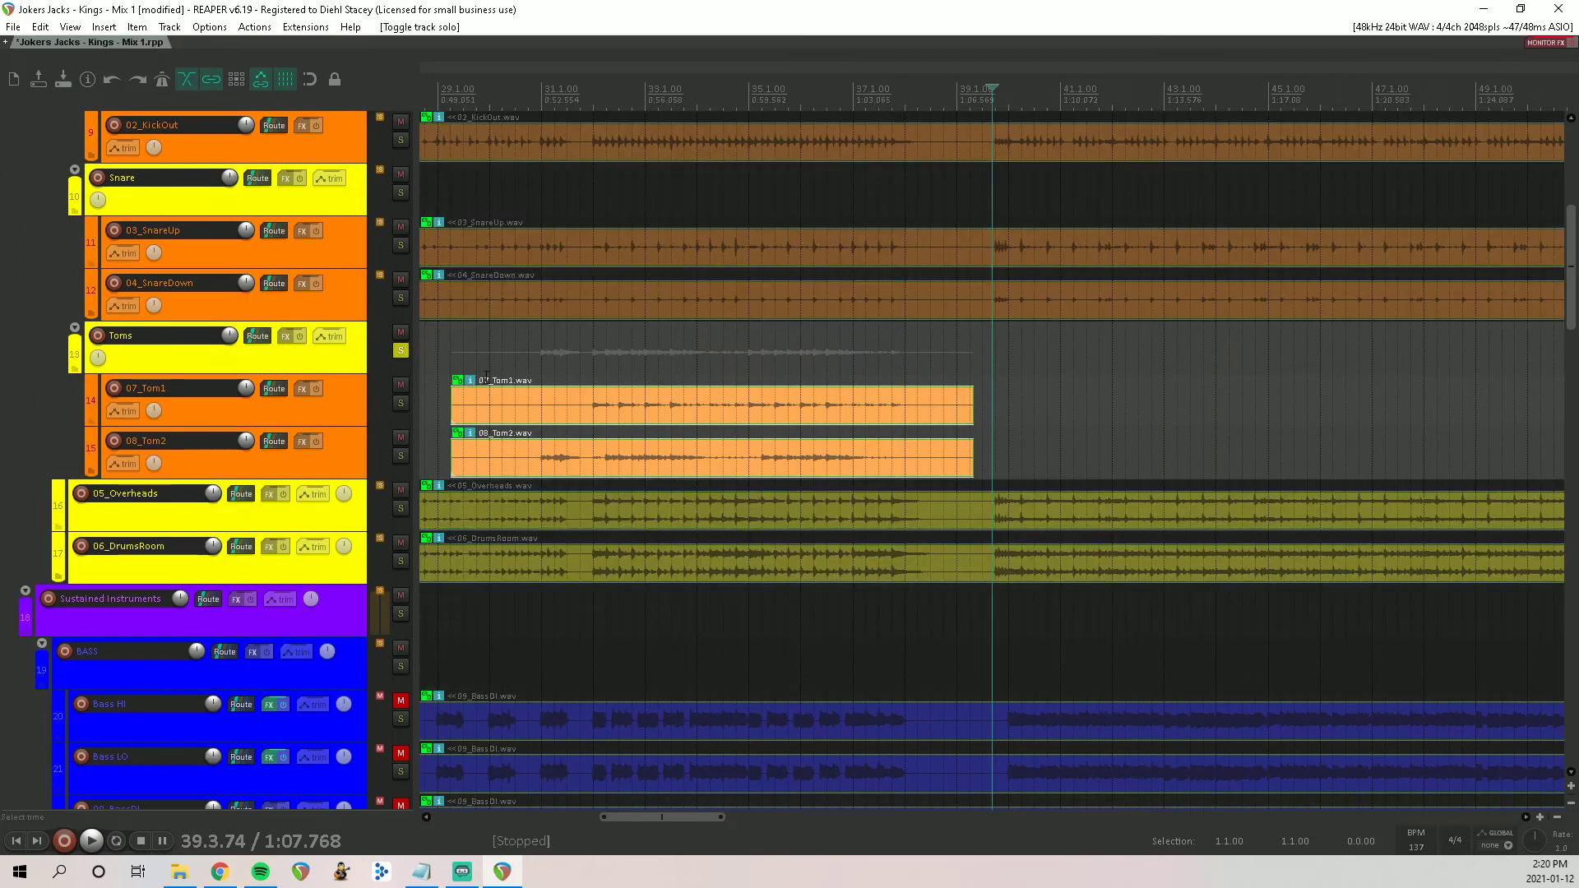
left_click(517, 347)
key("space")
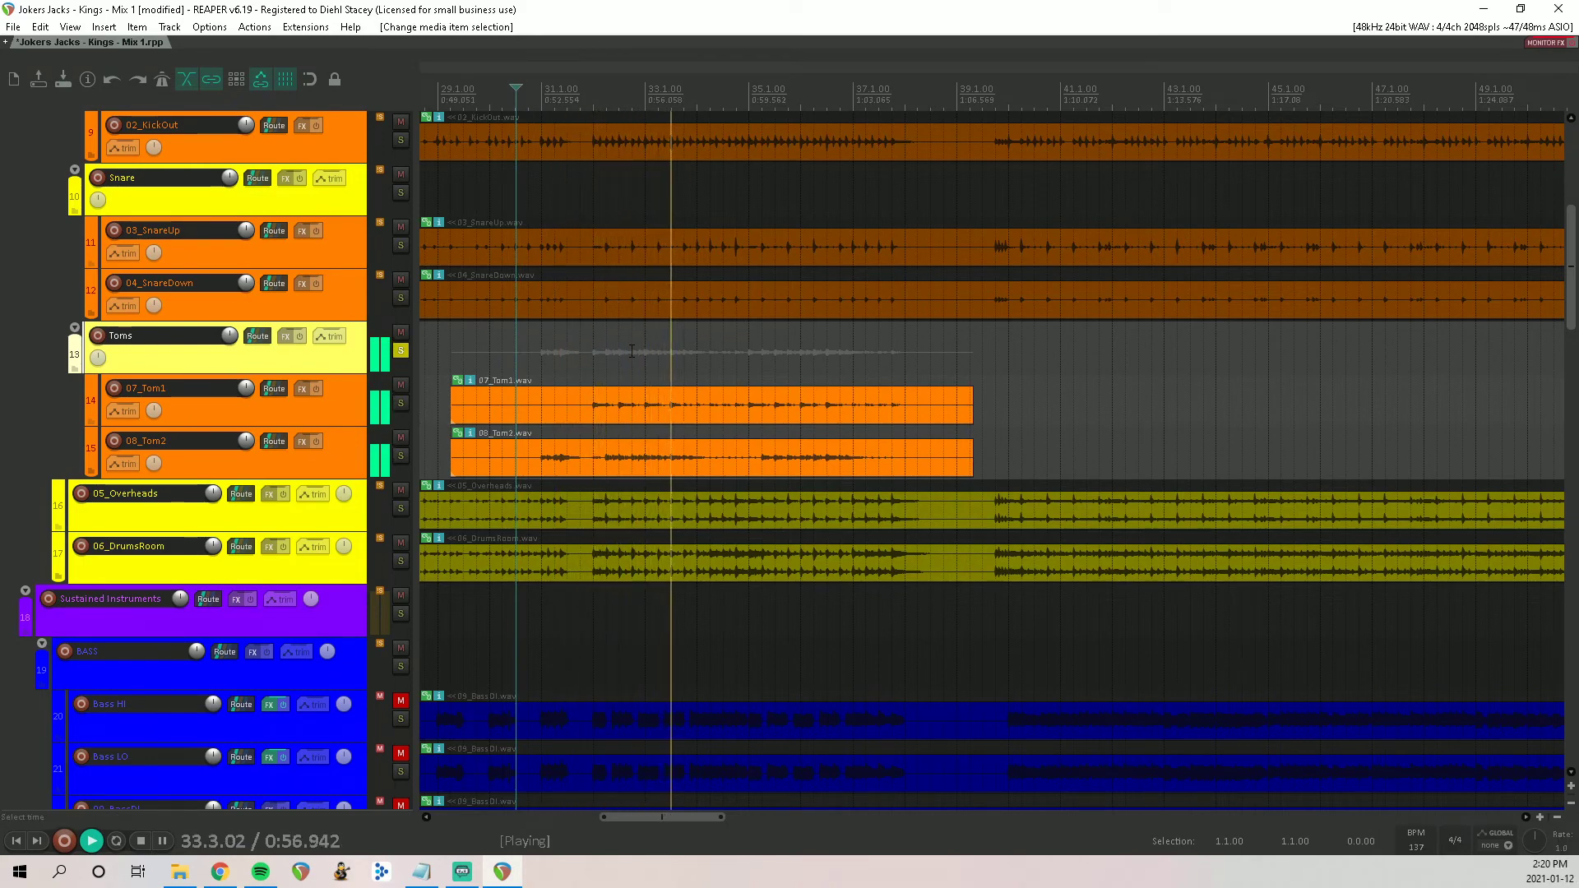
scroll(633, 349, "down", 8)
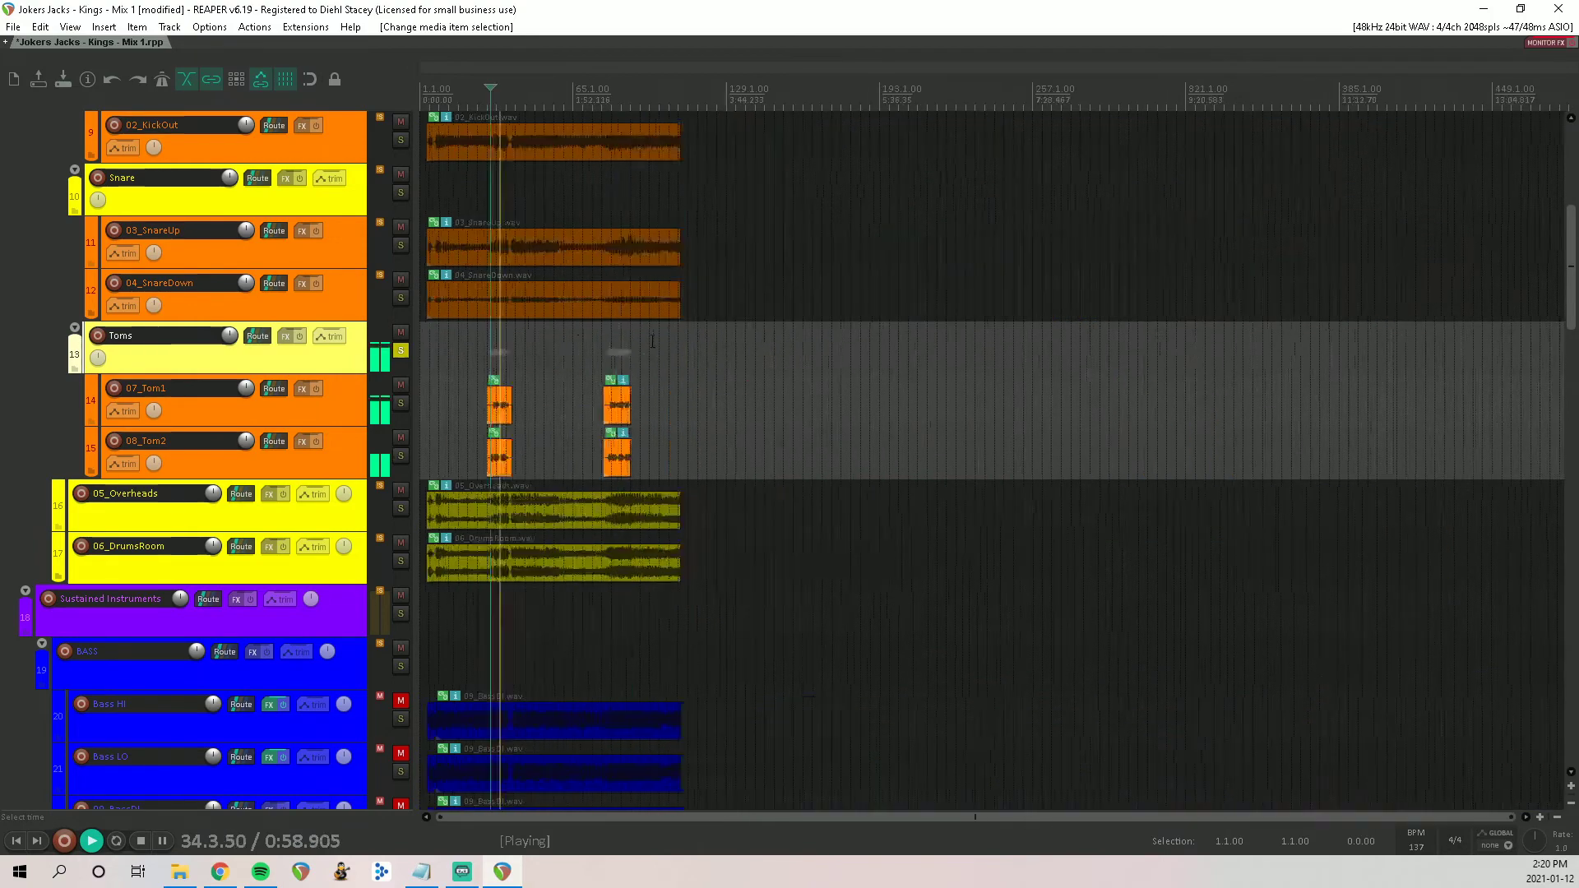
scroll(650, 342, "up", 2)
scroll(651, 339, "up", 10)
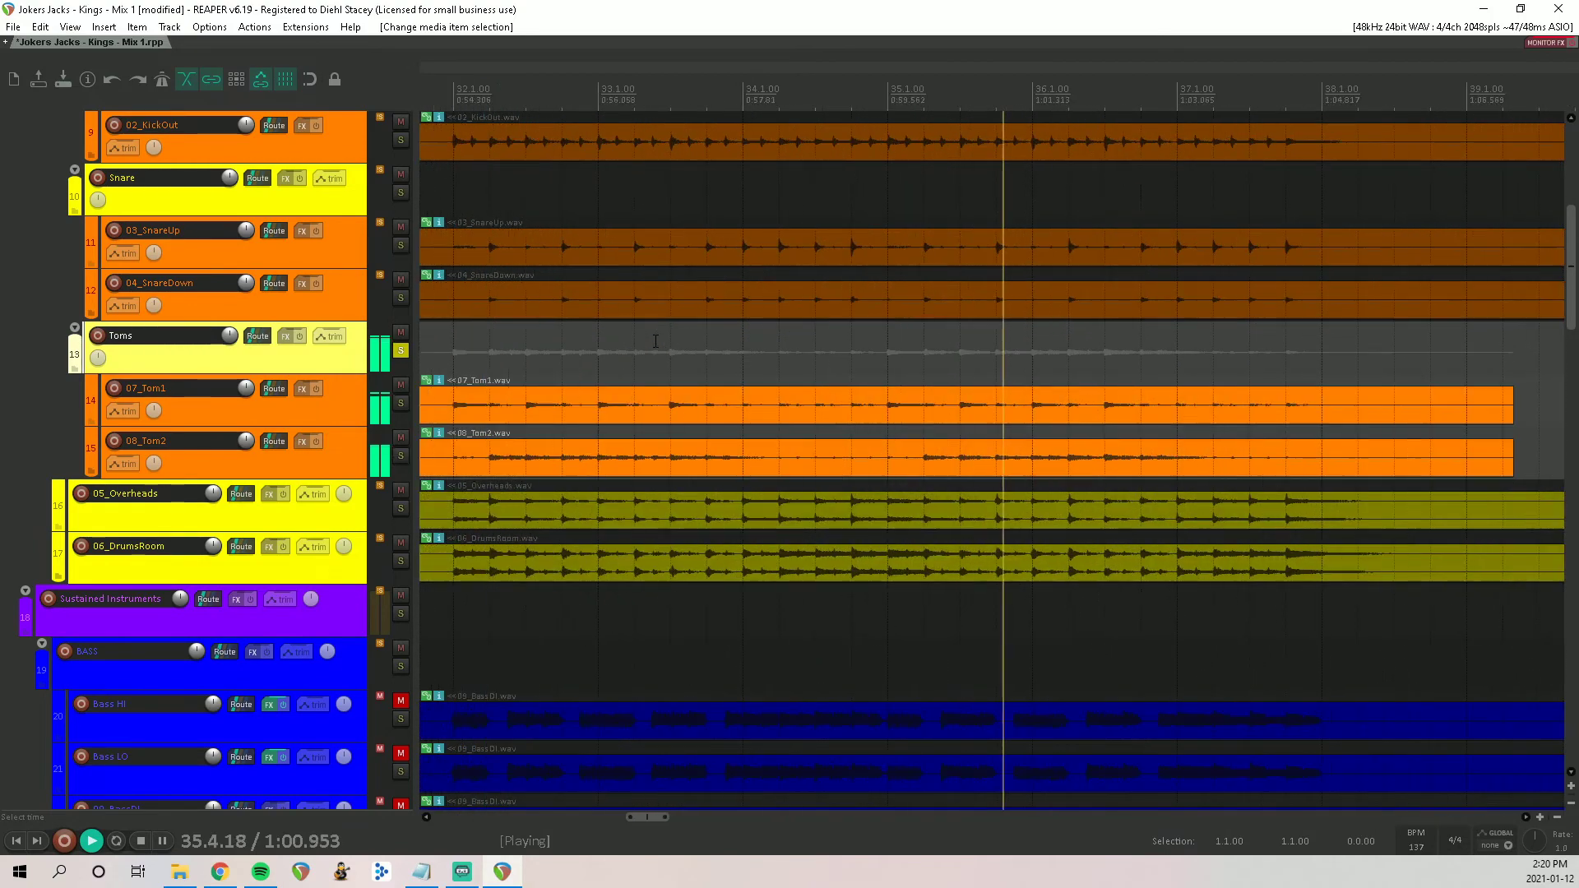
scroll(655, 342, "down", 3)
scroll(656, 341, "down", 6)
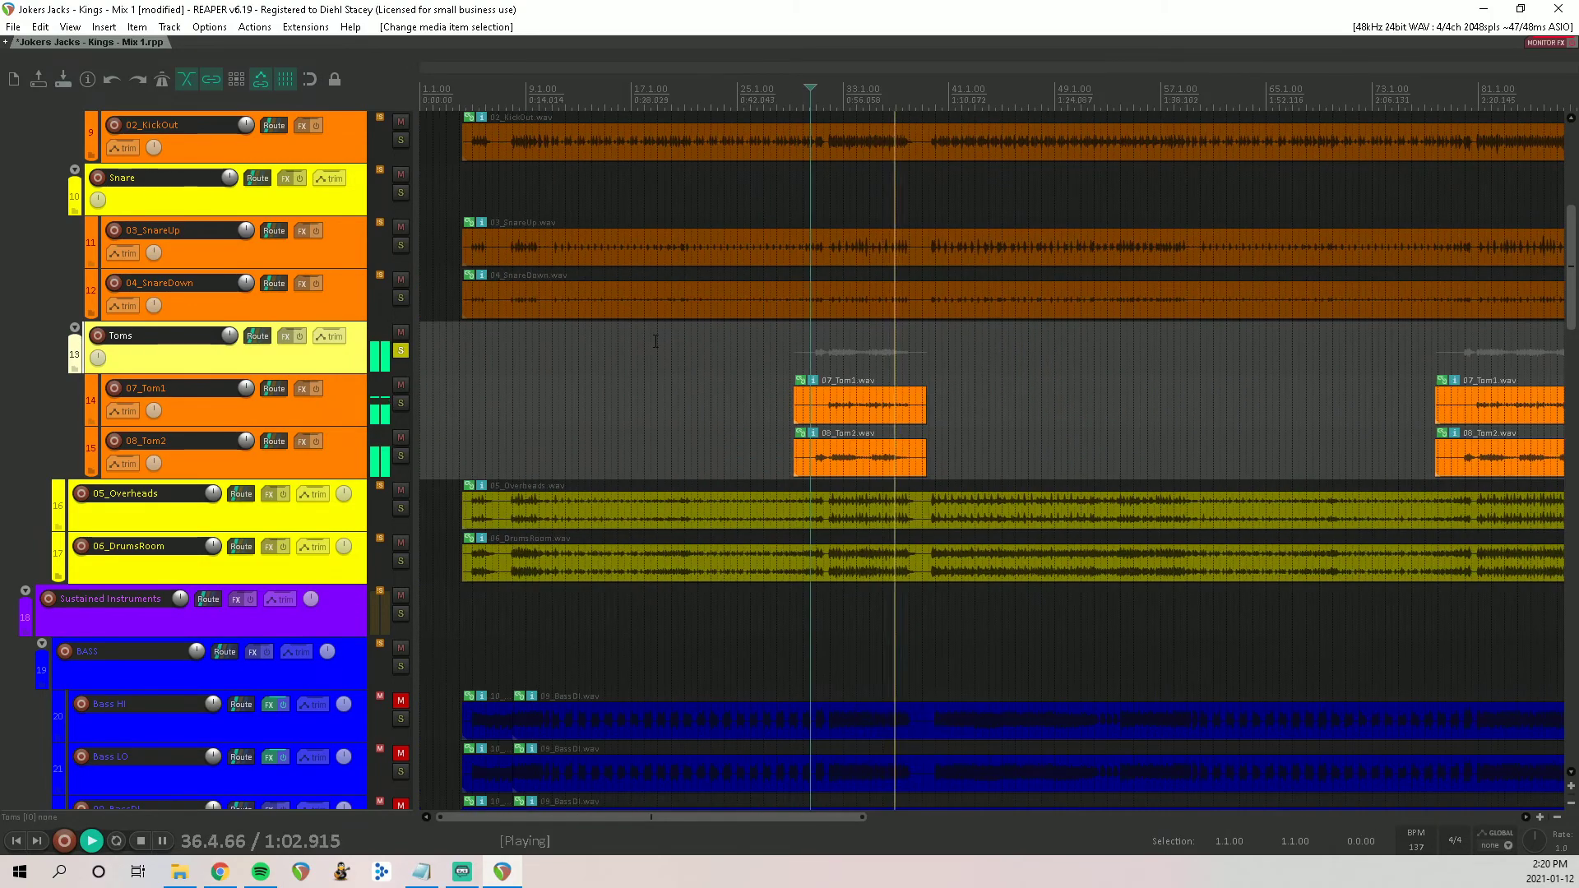
Step: Listen to the second section of the soloed Toms track, playing from bar 81 and again from 83.2.85
scroll(954, 352, "up", 10)
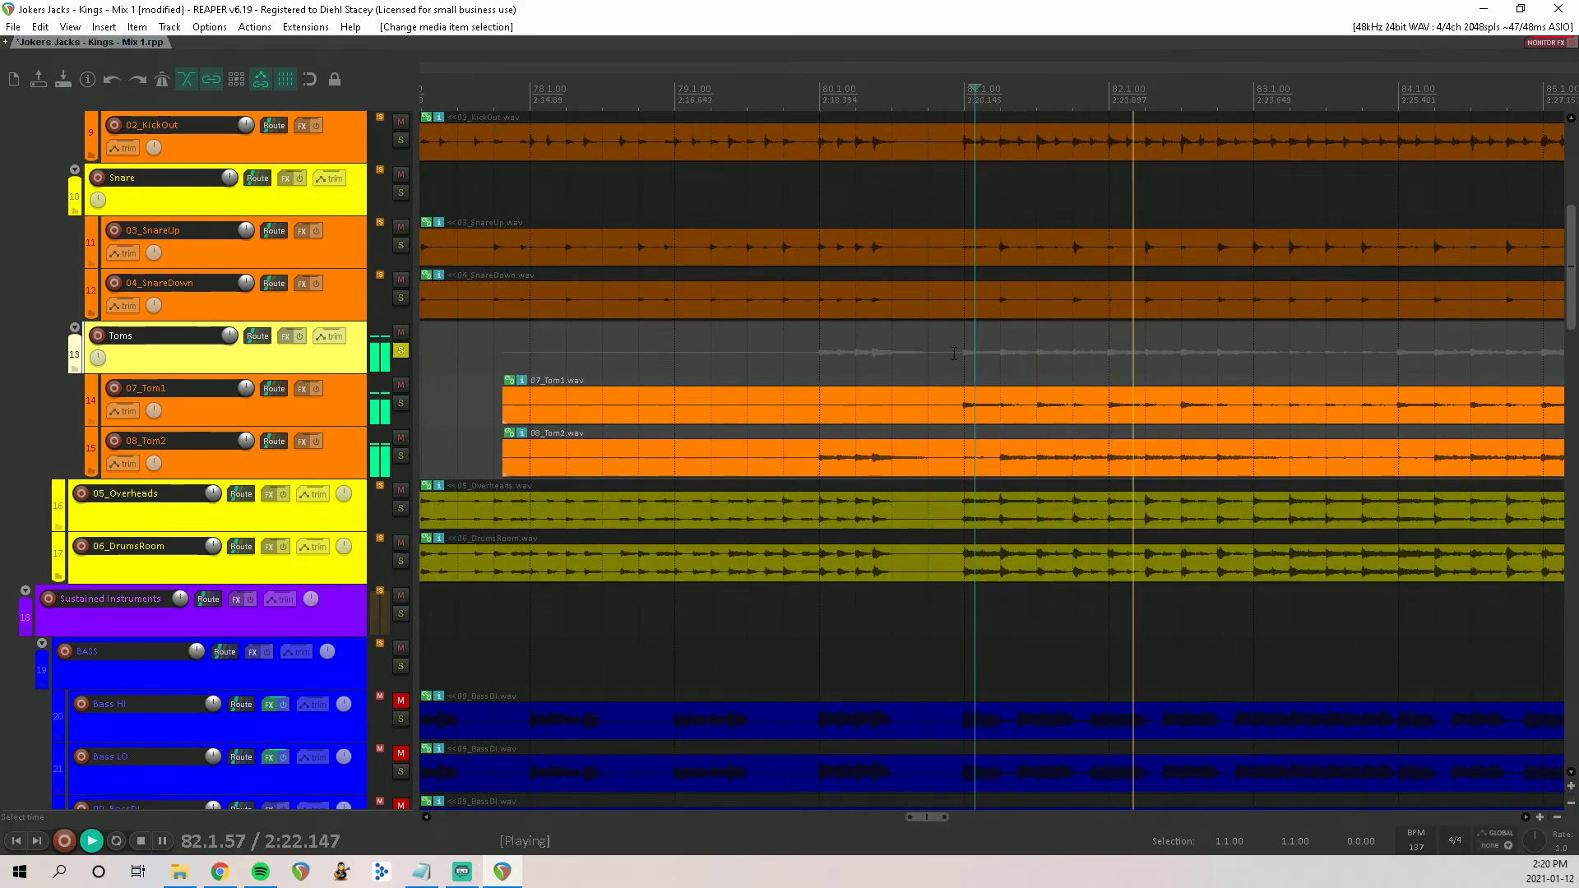
scroll(954, 352, "down", 1)
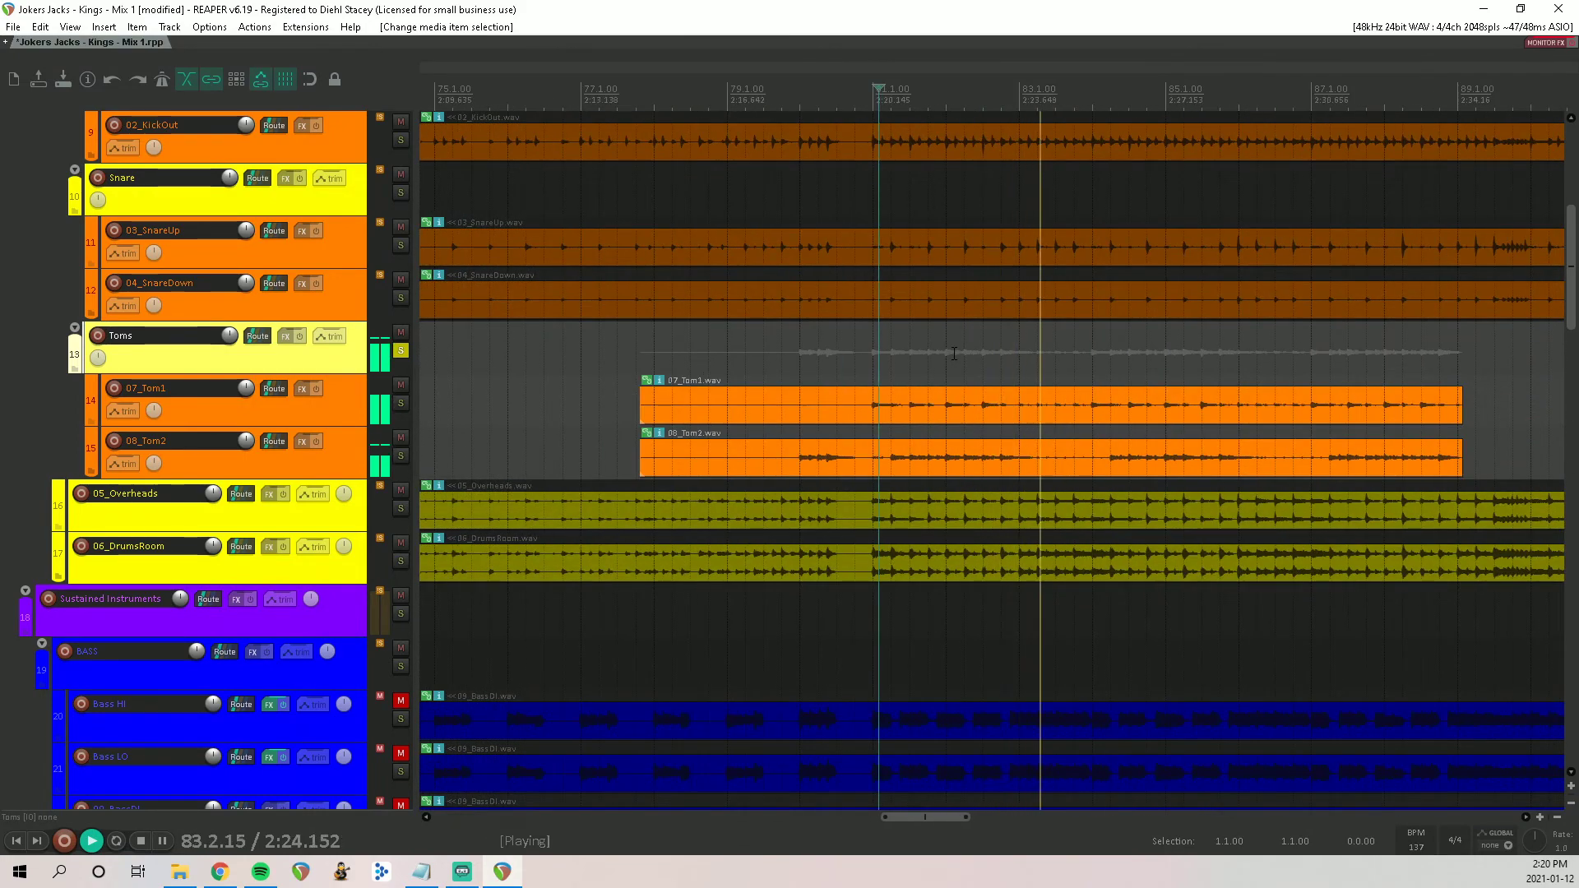
scroll(954, 352, "down", 4)
scroll(954, 354, "down", 8)
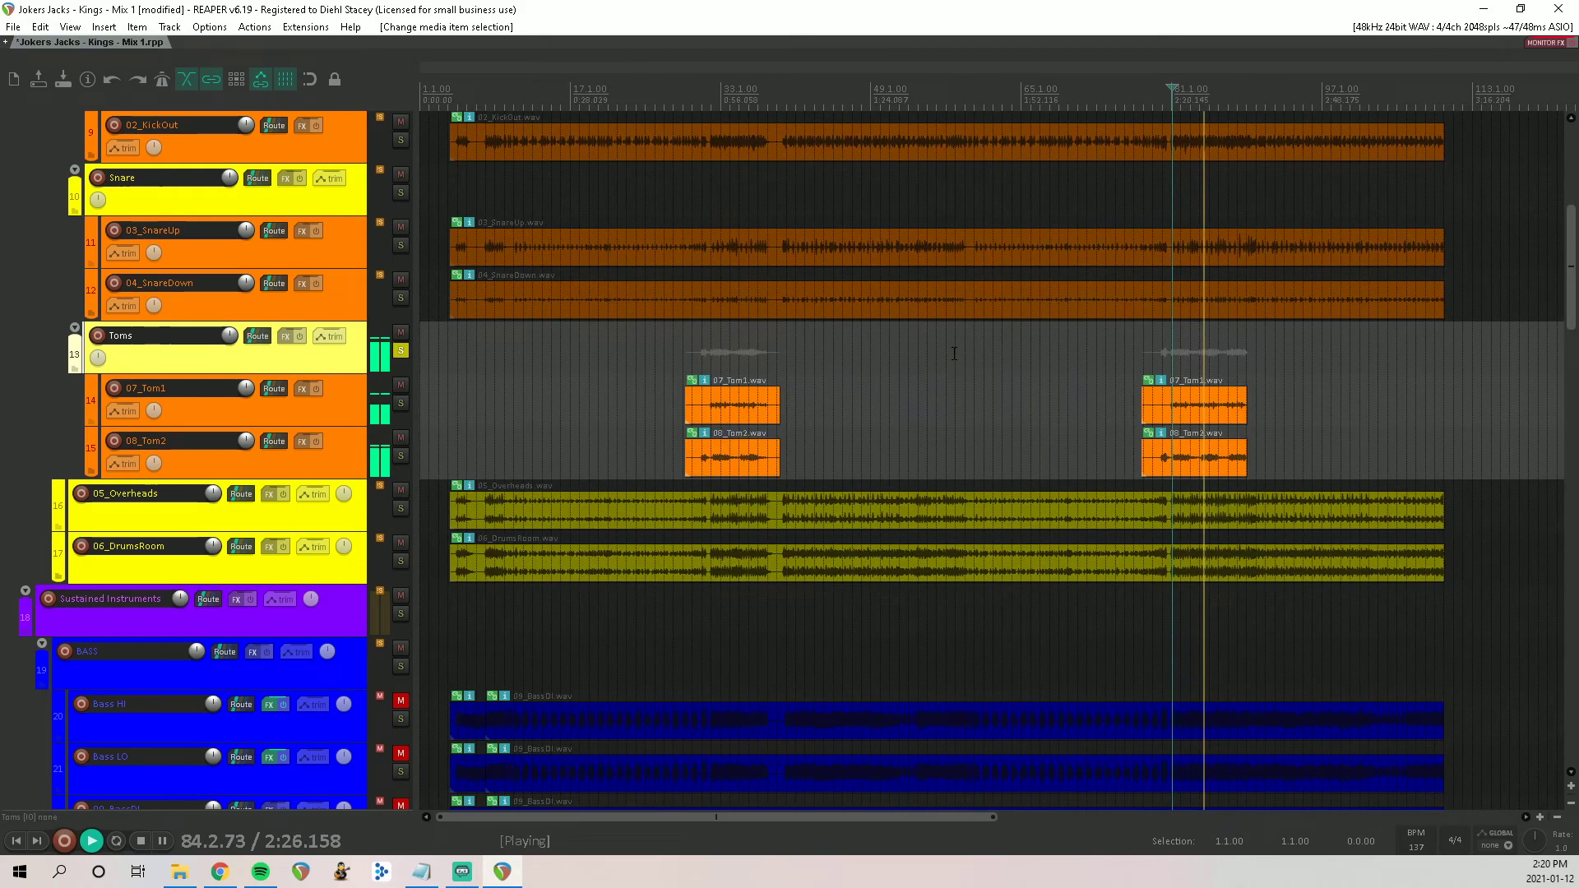
scroll(1155, 346, "up", 12)
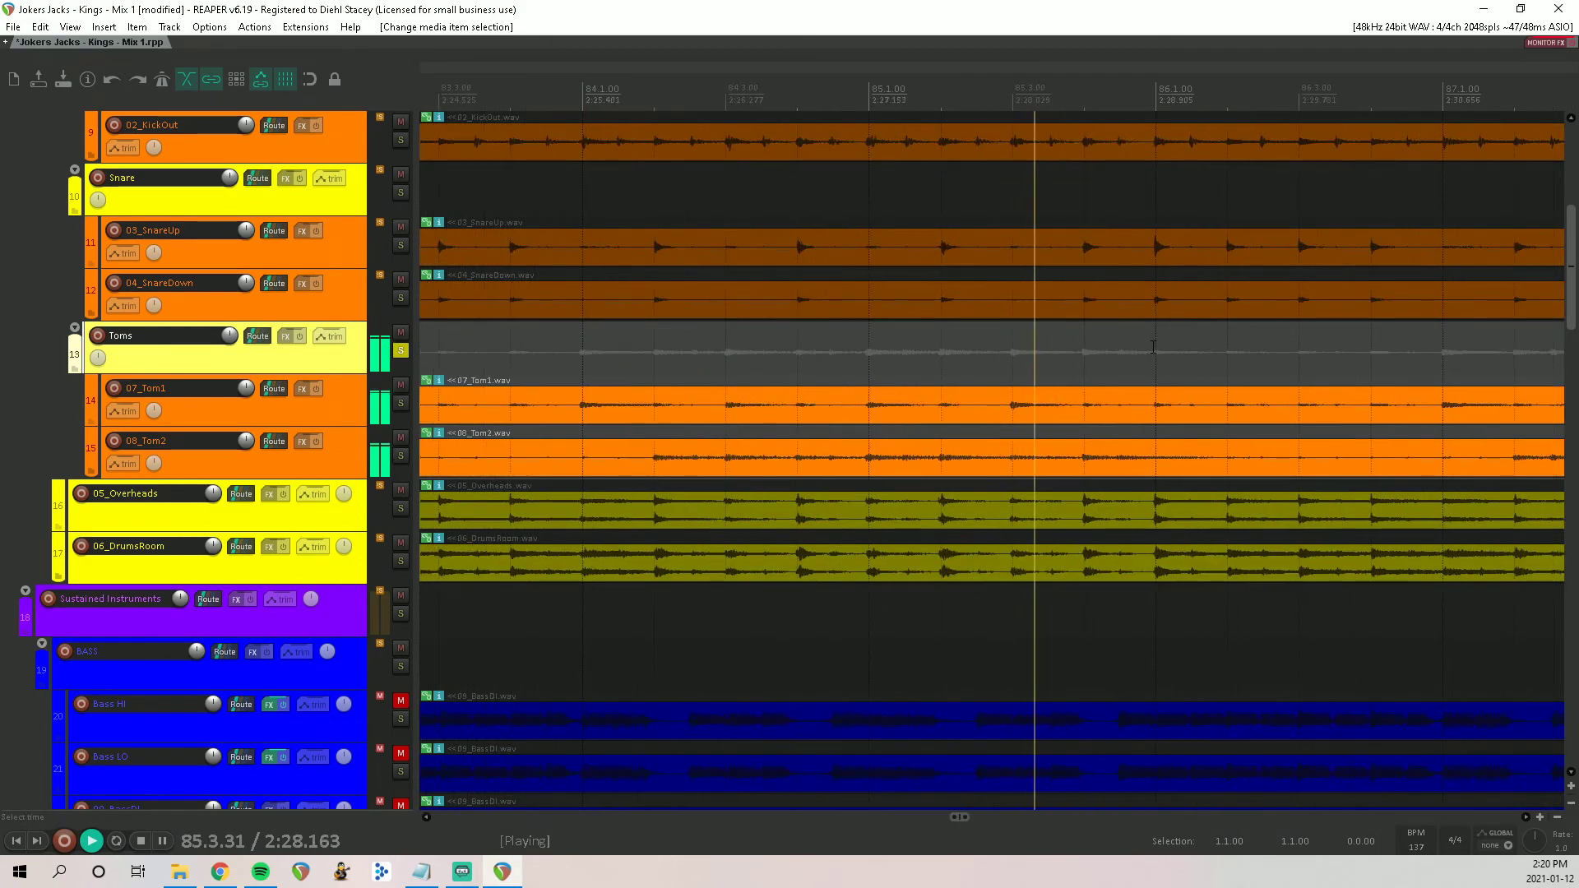
scroll(1153, 347, "down", 4)
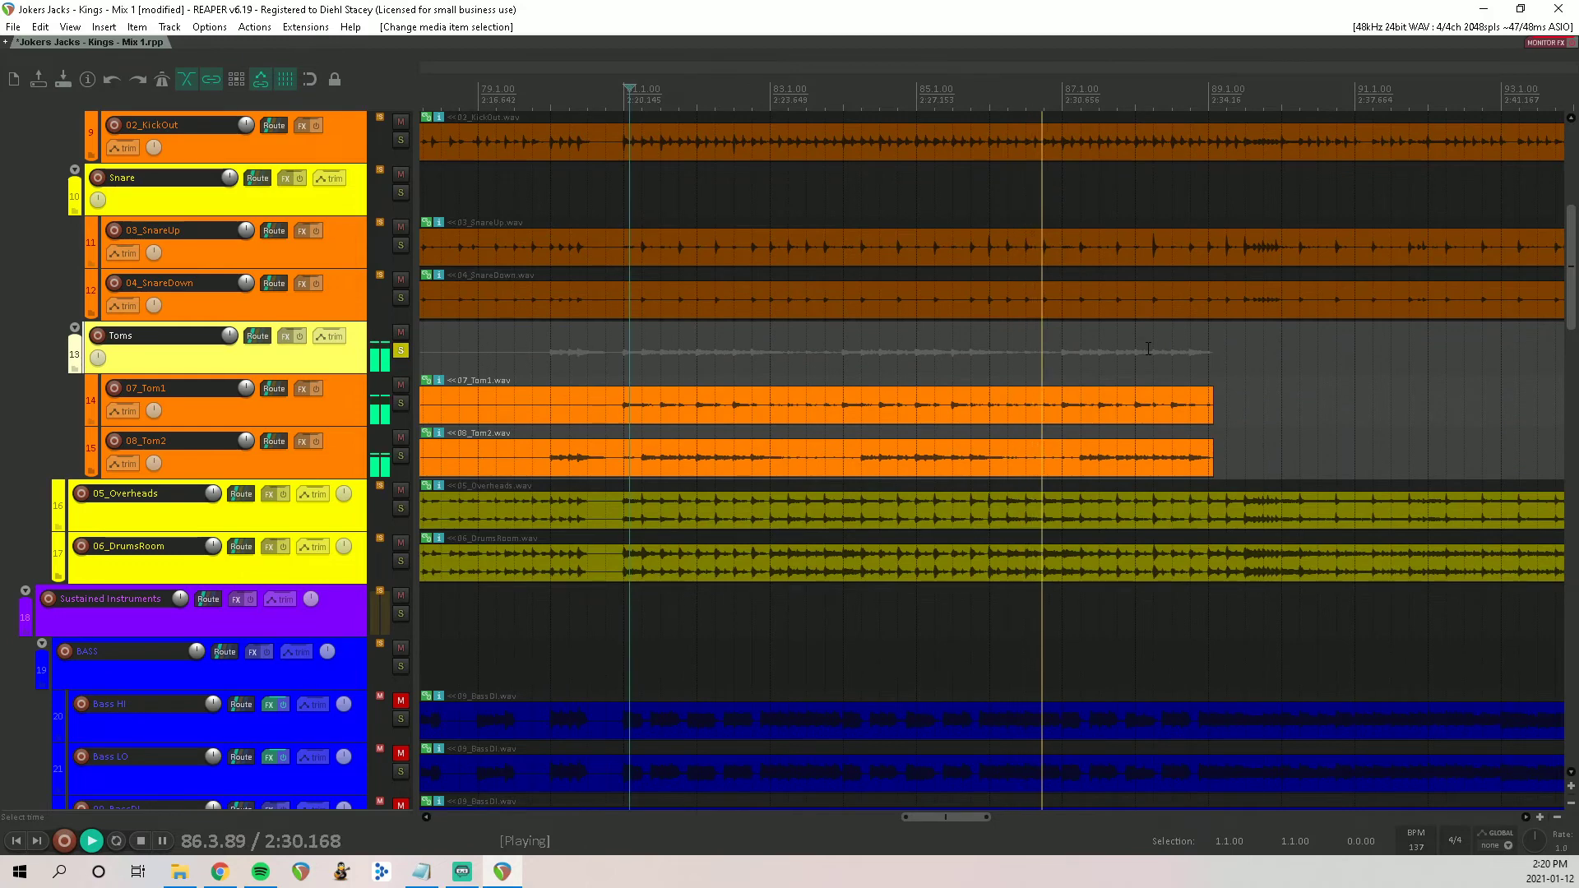
left_click(802, 354)
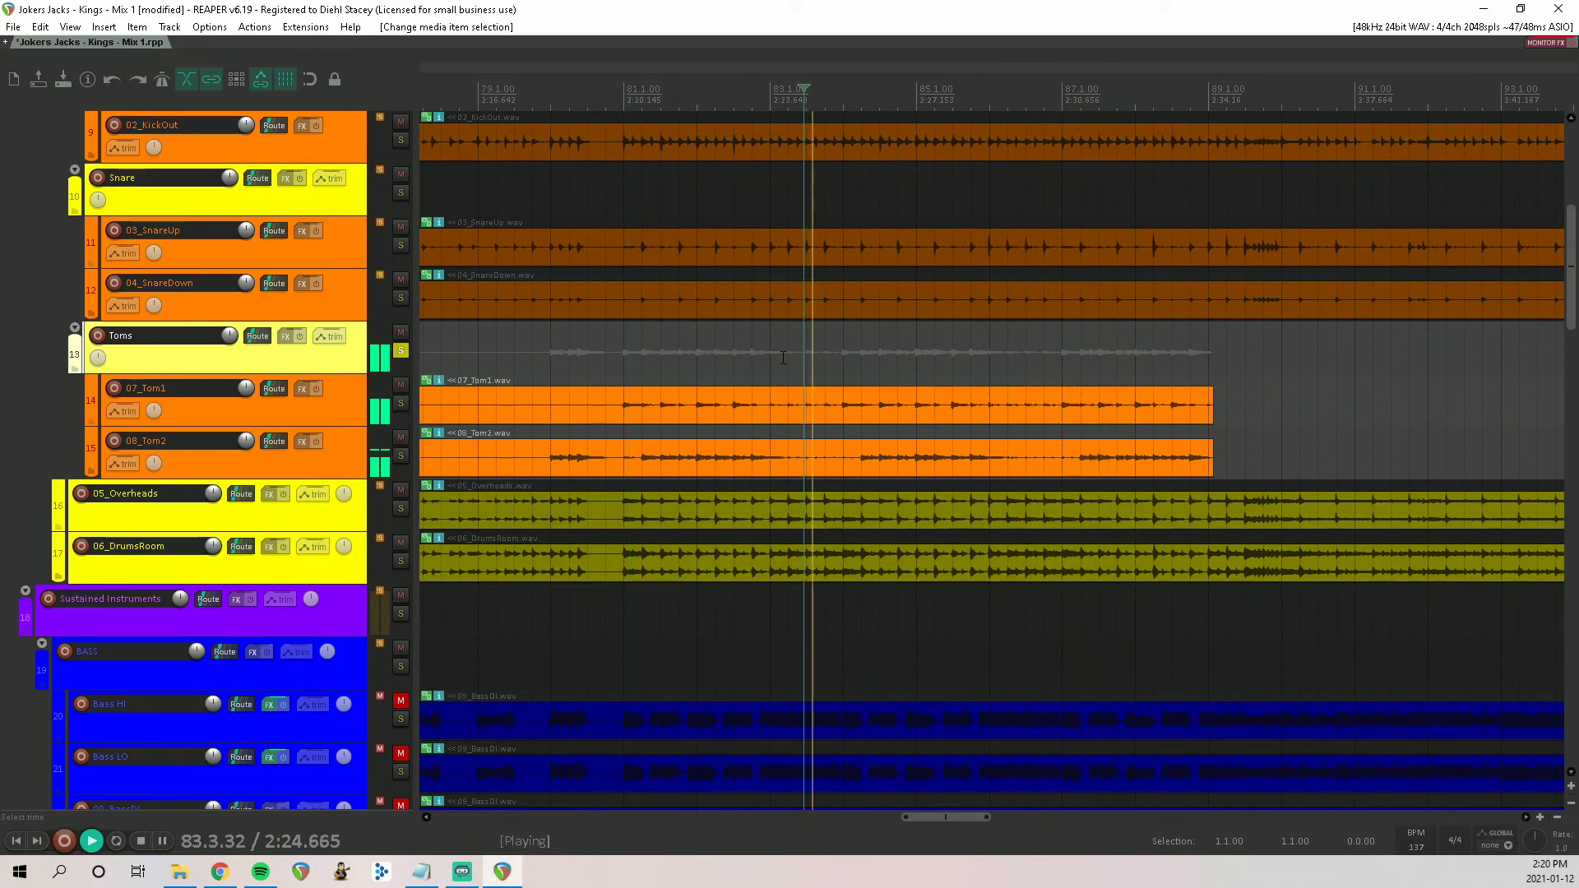
Step: Move the solo from the Toms track to 08_Tom2 and play it back from around bar 79
left_click(402, 354)
left_click(400, 456)
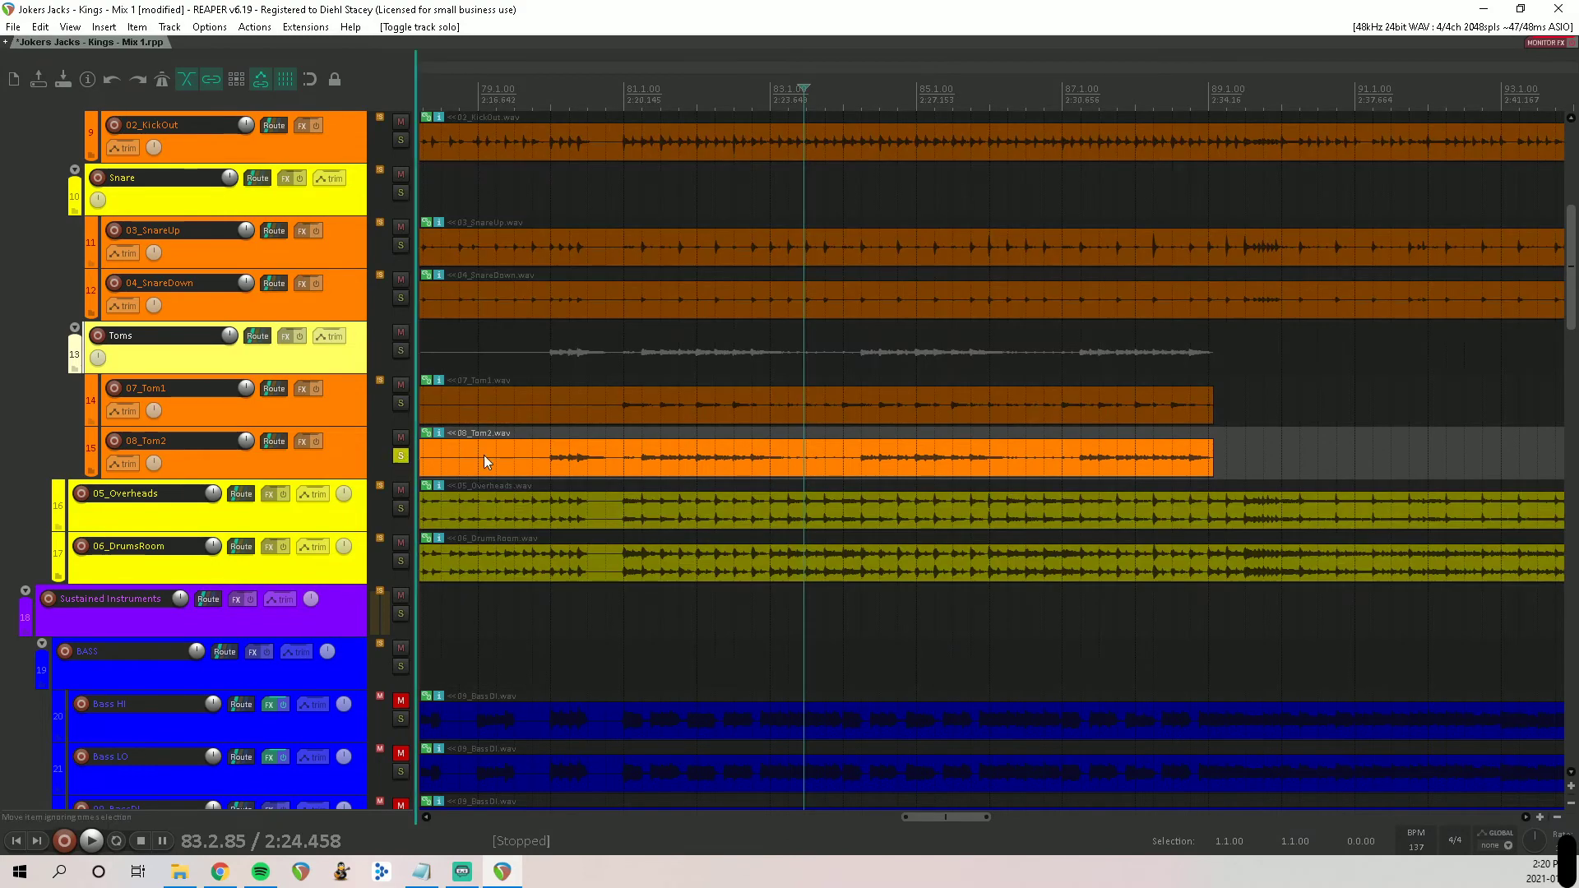
scroll(744, 452, "up", 3)
scroll(745, 458, "down", 4)
scroll(765, 360, "up", 4)
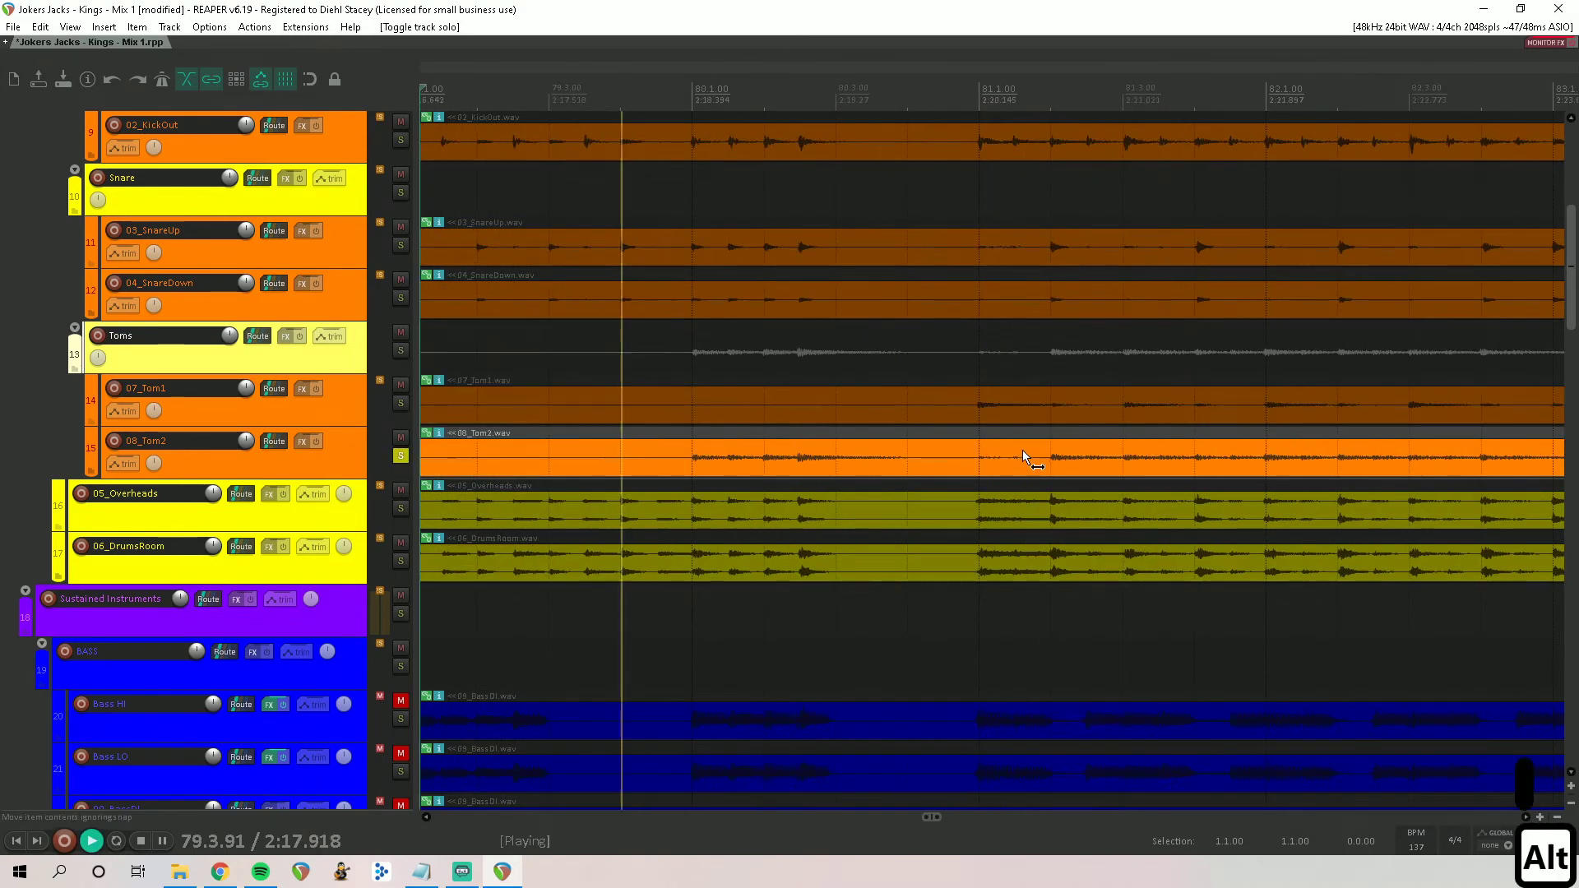
scroll(1023, 450, "right", 3)
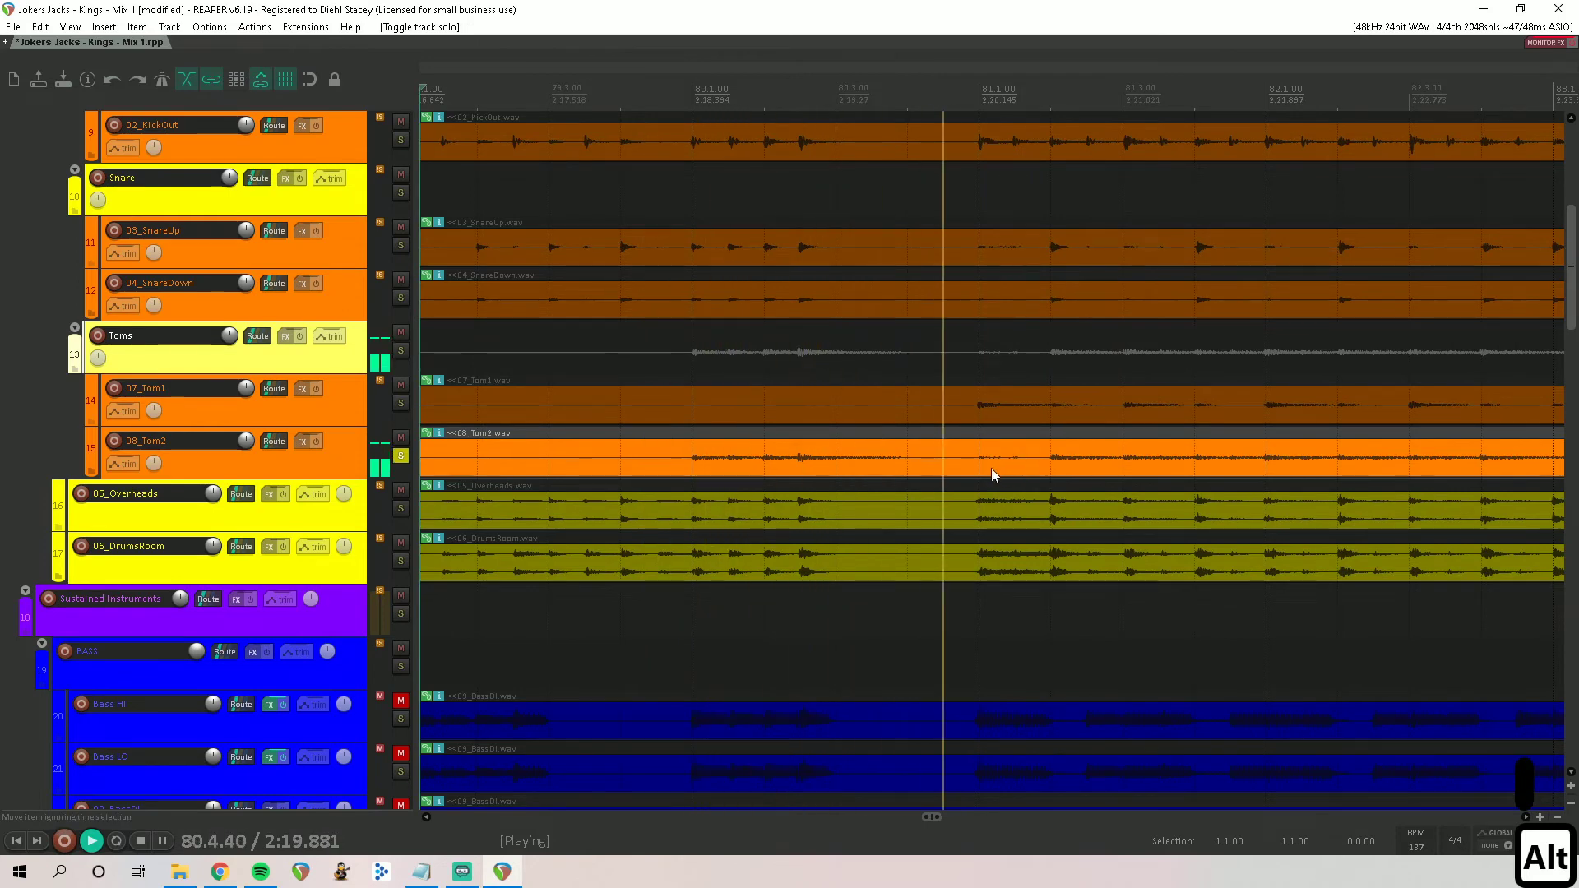
Step: Remove the 08_Tom2 item from its group so that edits affect this tom track alone
key("s")
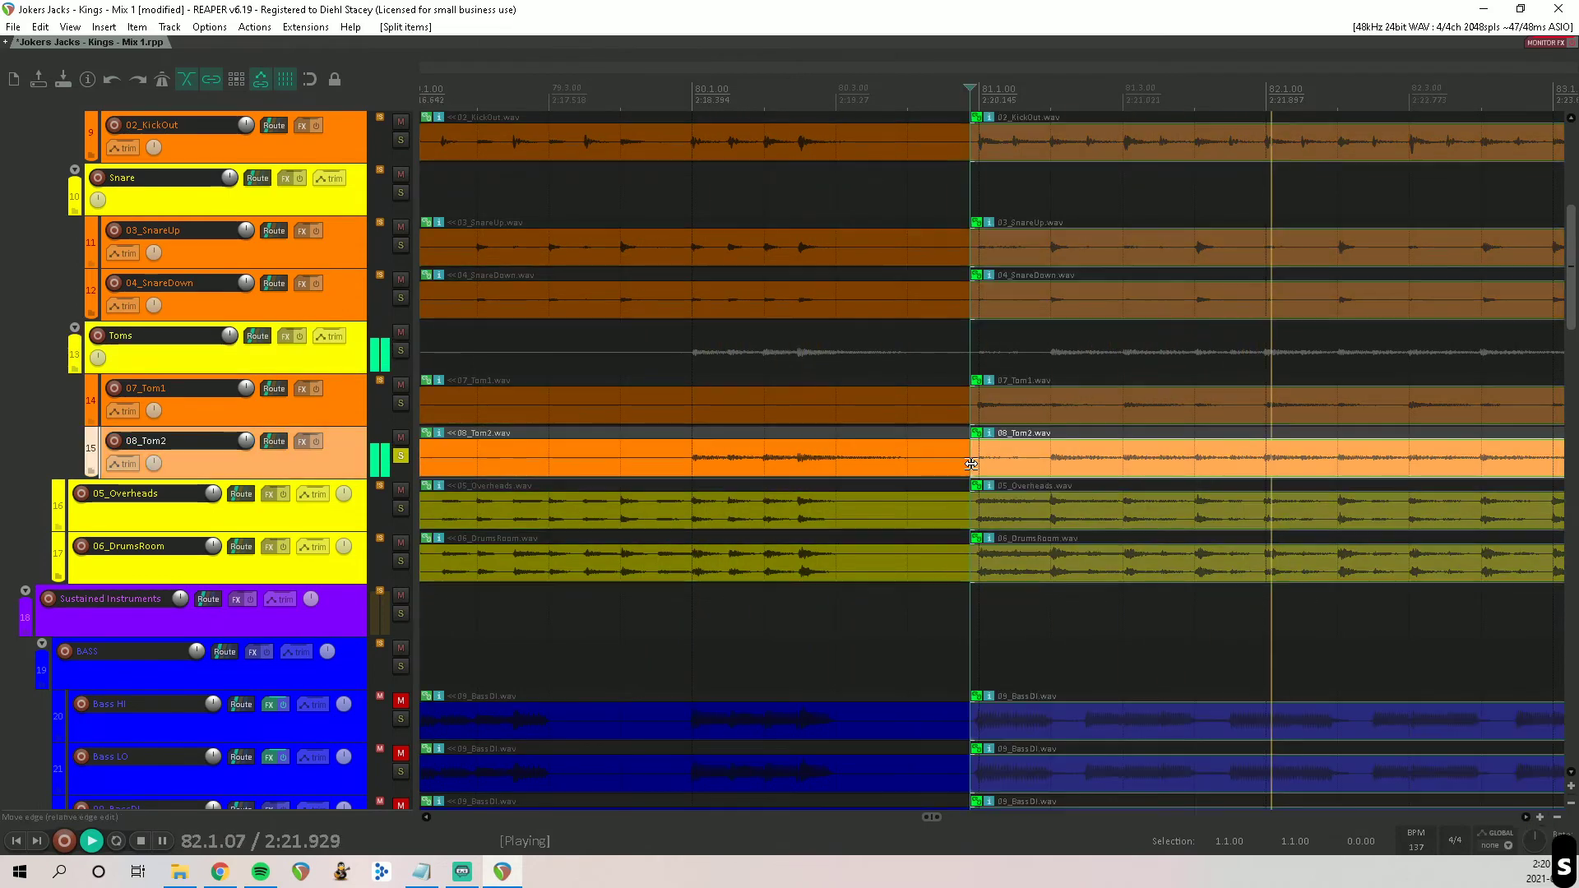
key("ctrl+z")
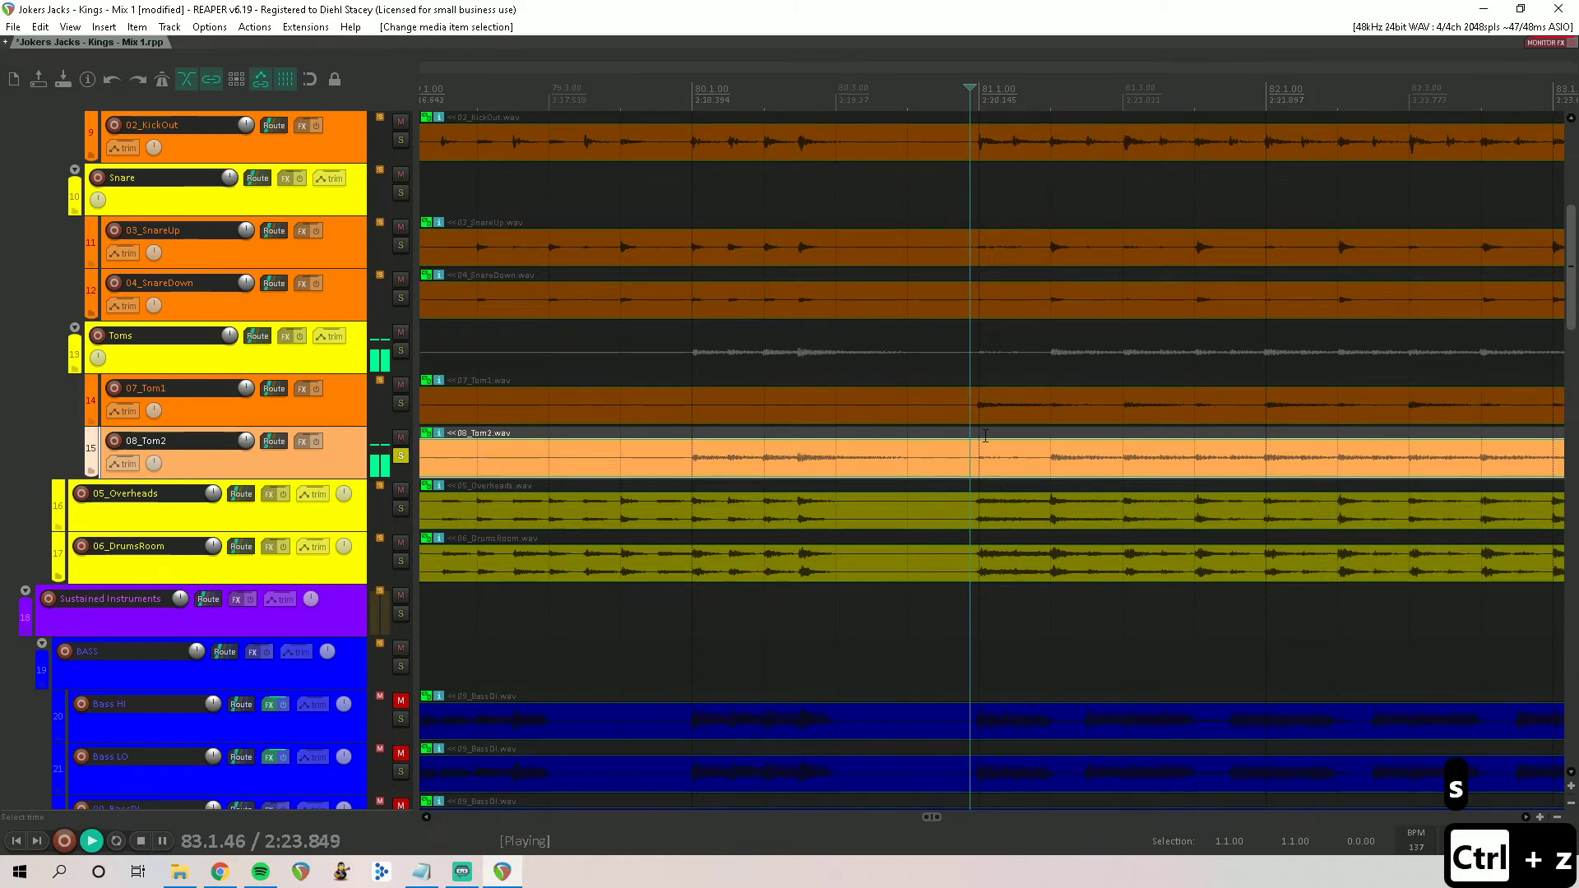
scroll(979, 453, "down", 3)
left_click(1039, 457)
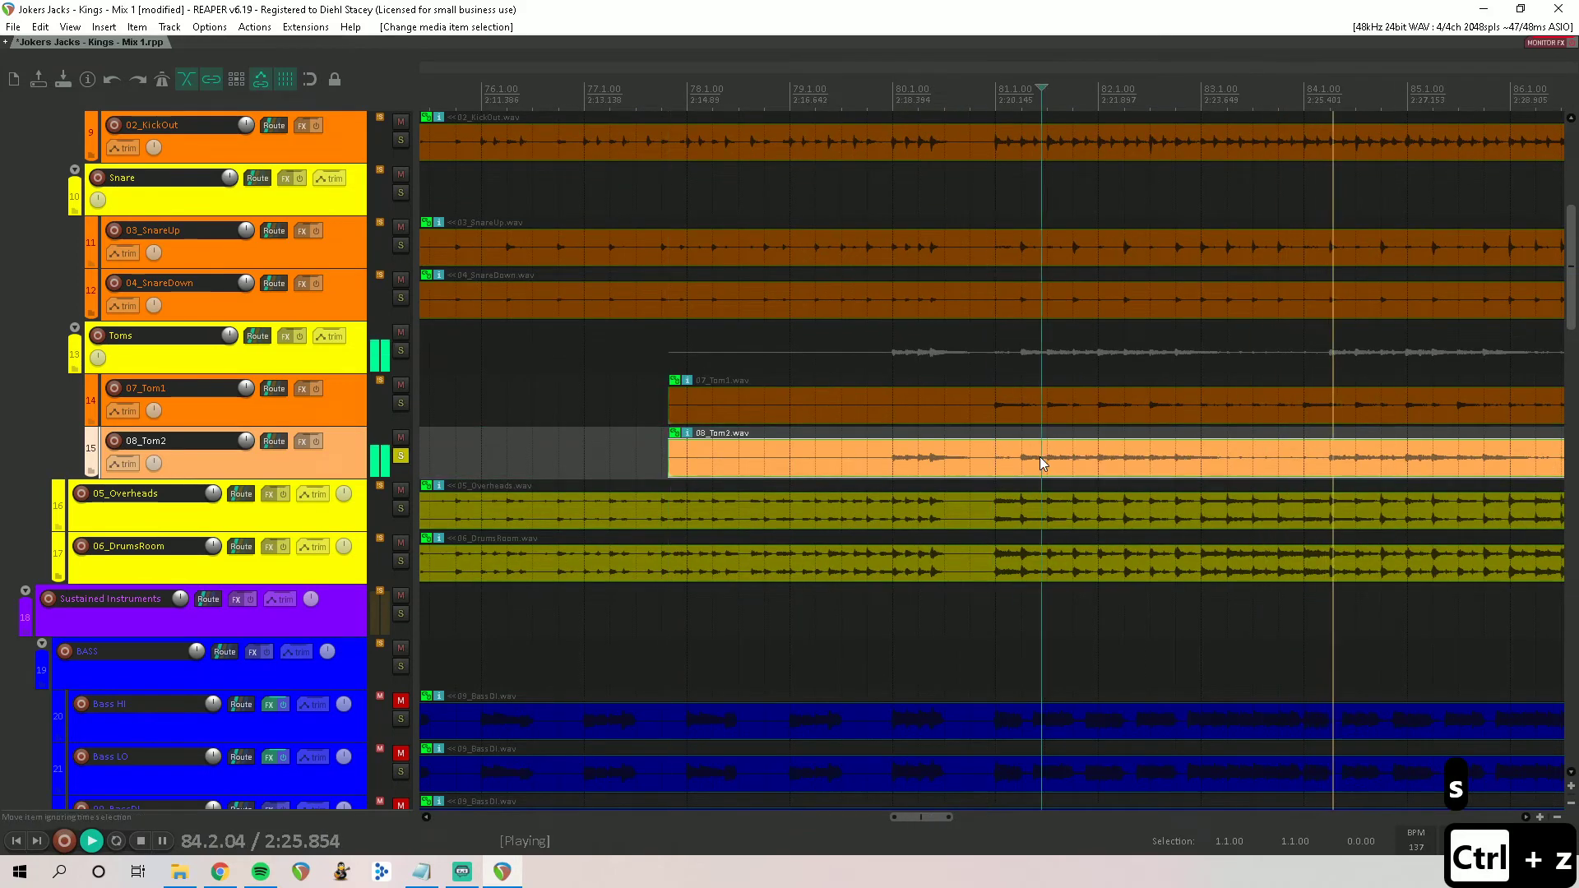
key("u")
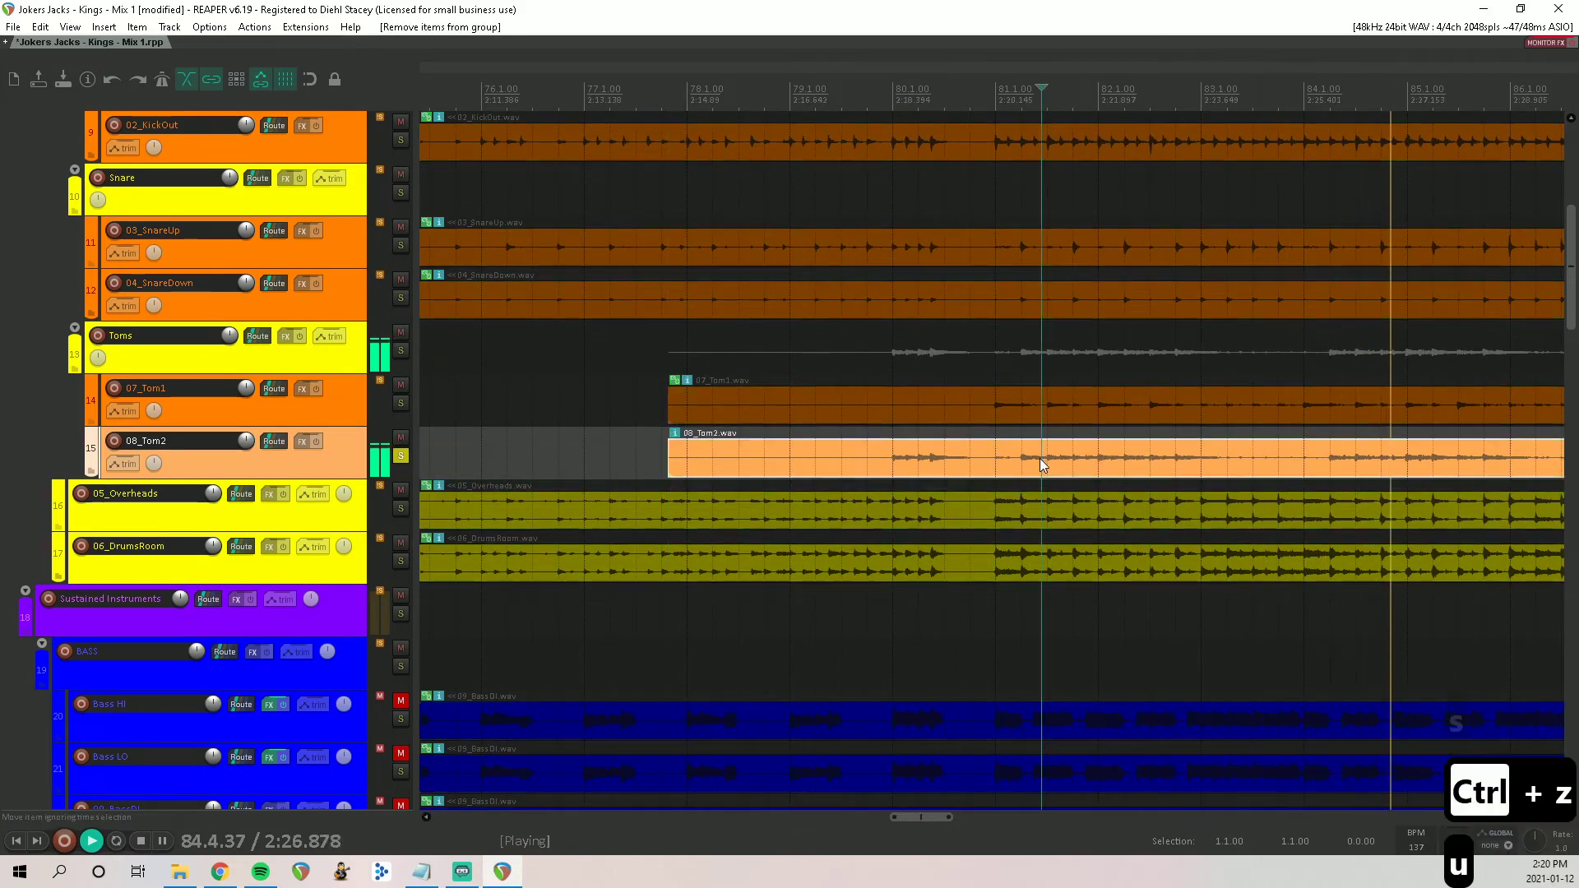
left_click(995, 465)
key("ctrl+z")
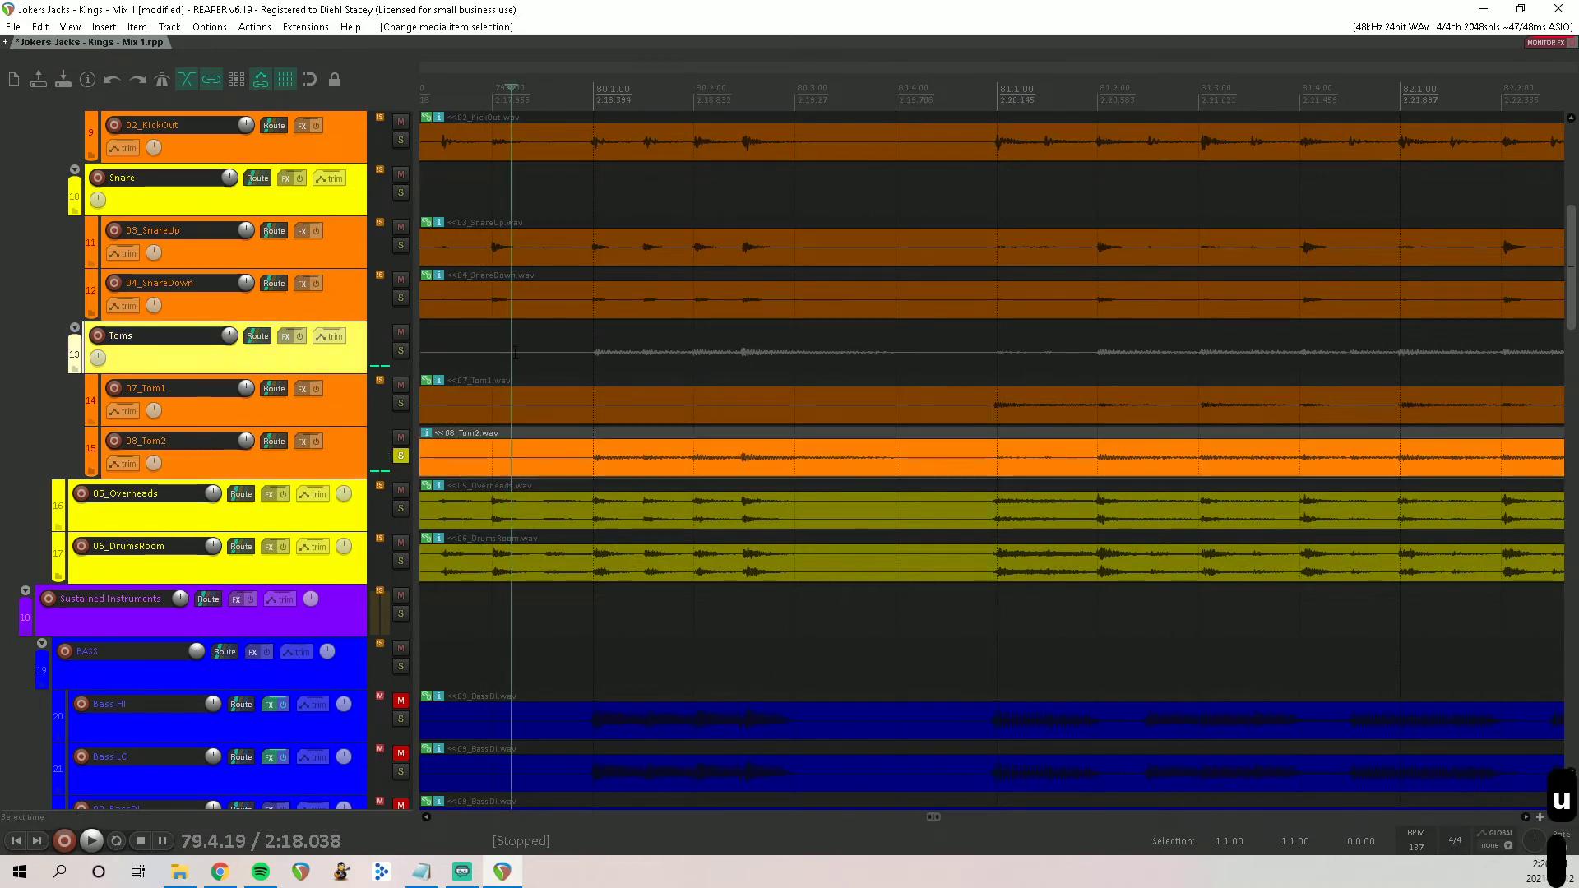
Step: Split the 08_Tom2 item just before bar 81 and trim the start of the second piece to just before its first tom hit
scroll(987, 467, "up", 3)
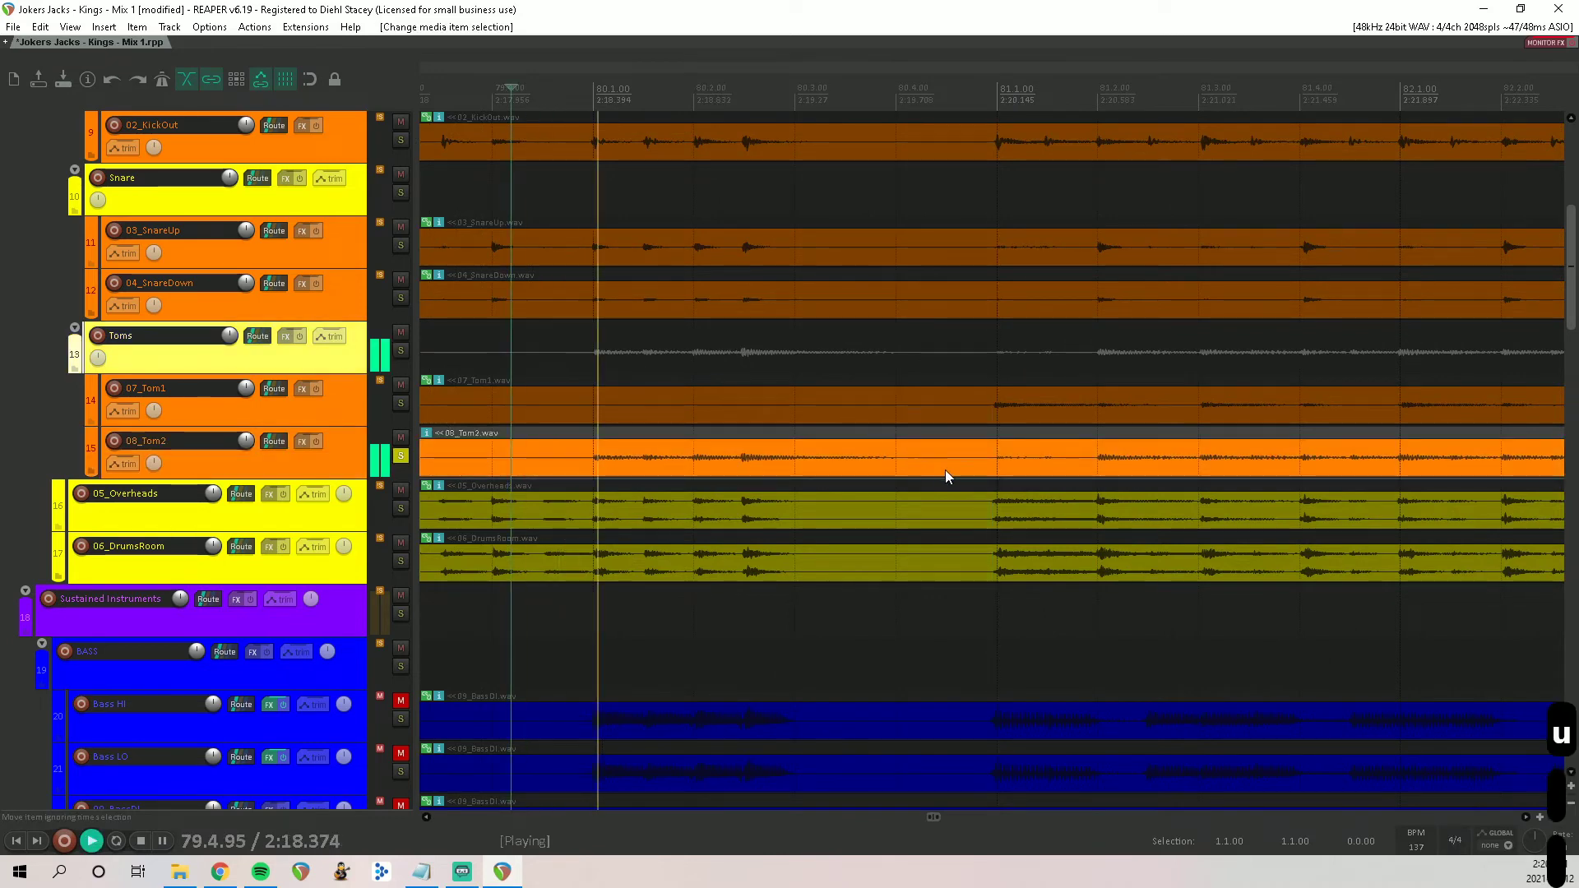
left_click(995, 461)
key("s")
left_click_drag(999, 462, 1077, 466)
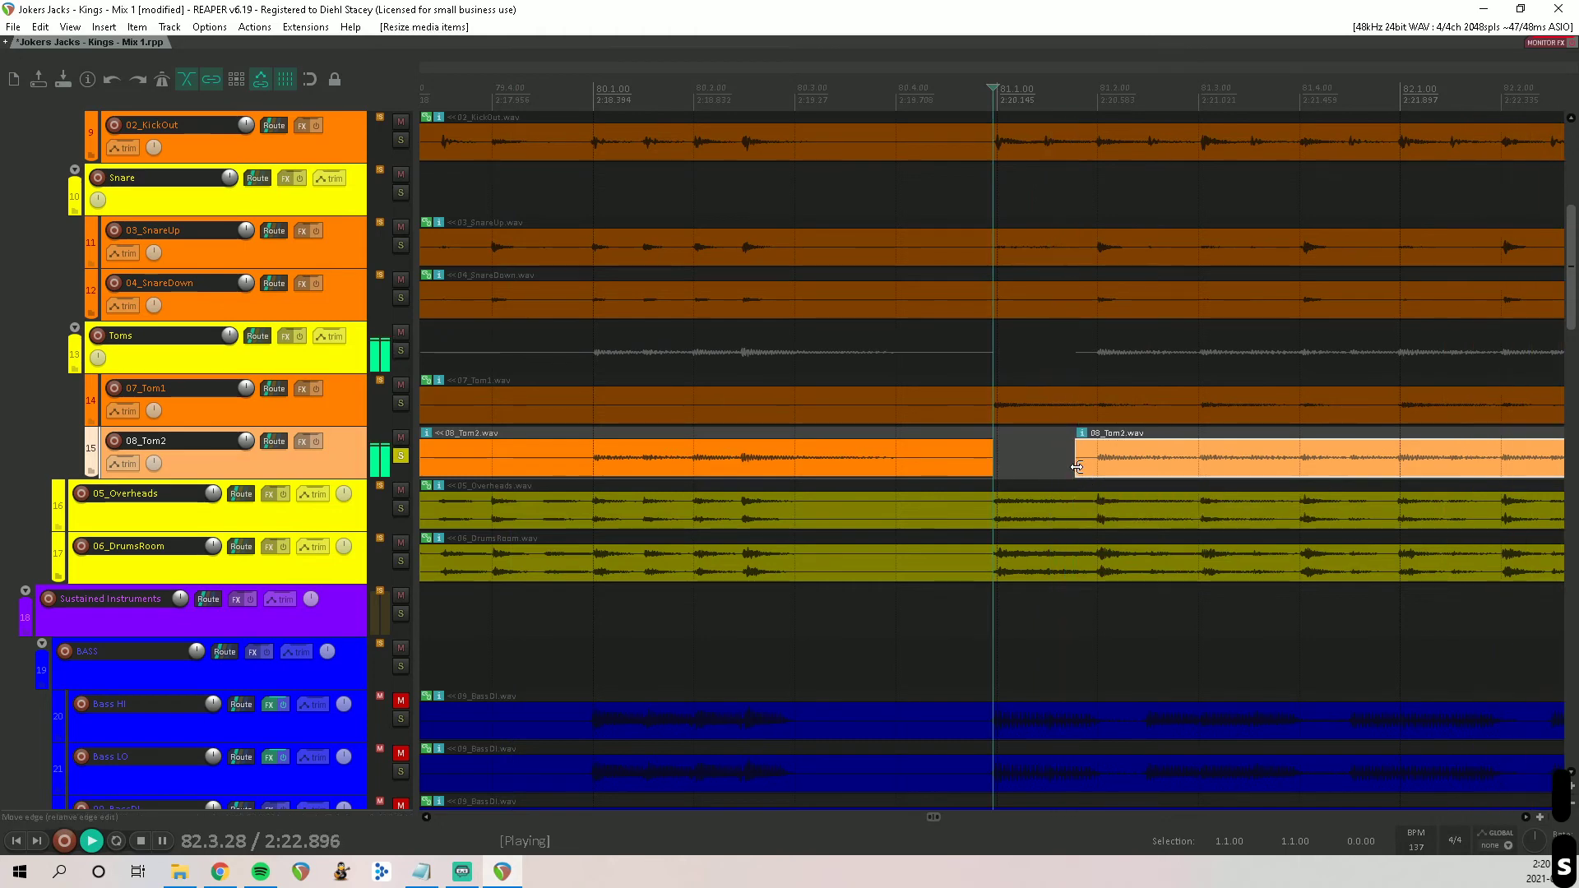
left_click(1007, 471)
key("s")
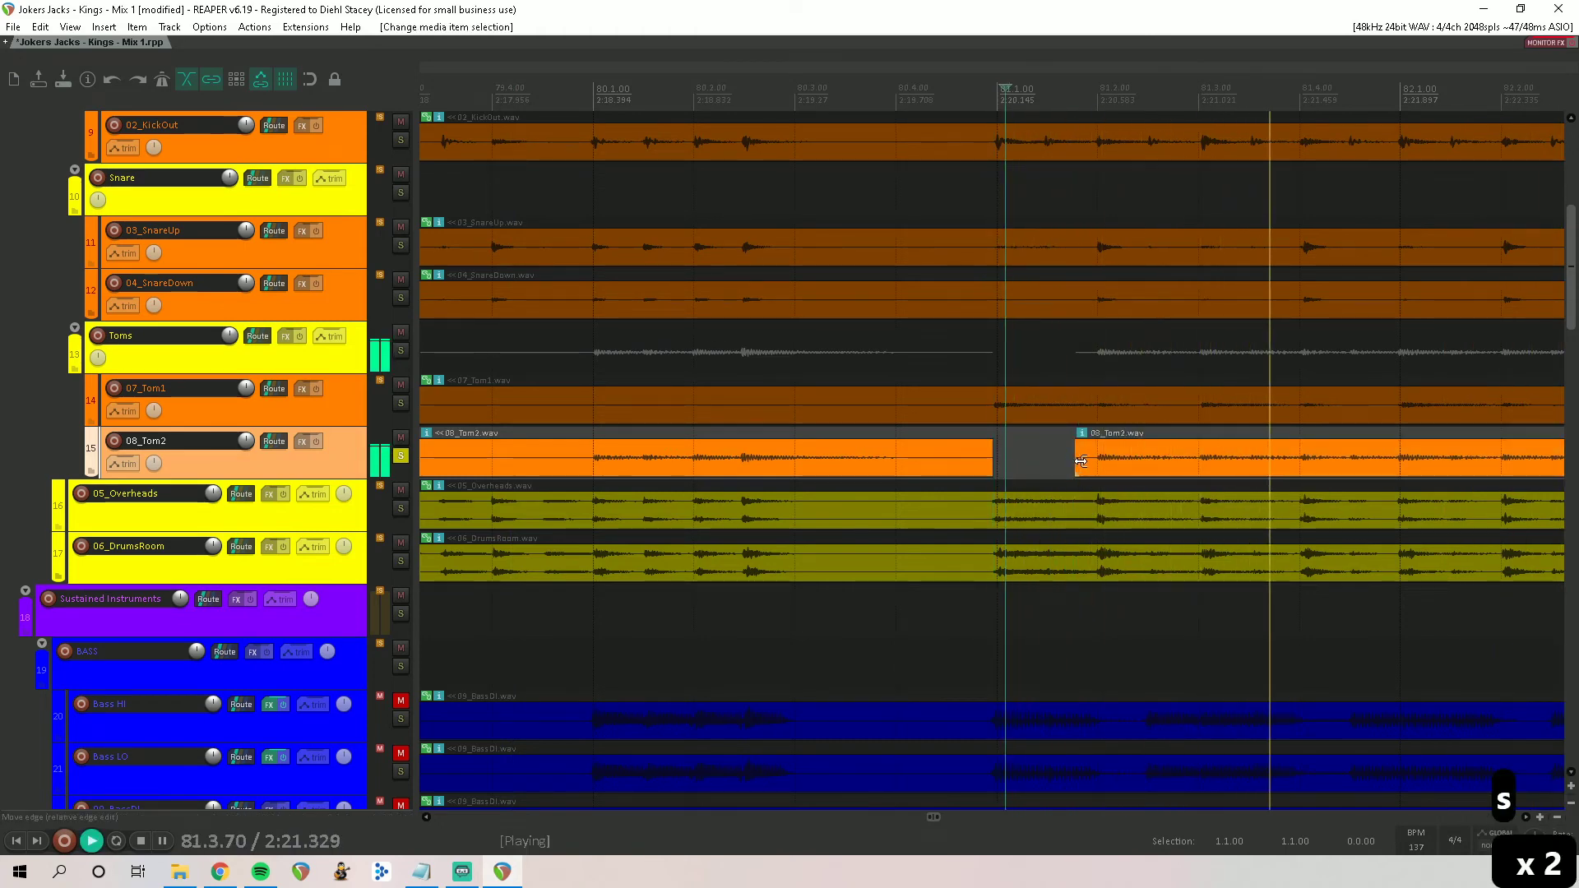
left_click_drag(1080, 462, 1102, 463)
Step: Split 08_Tom2 at about bar 83.2 and trim the start of the following piece to about 84.1.68
scroll(1073, 462, "down", 3)
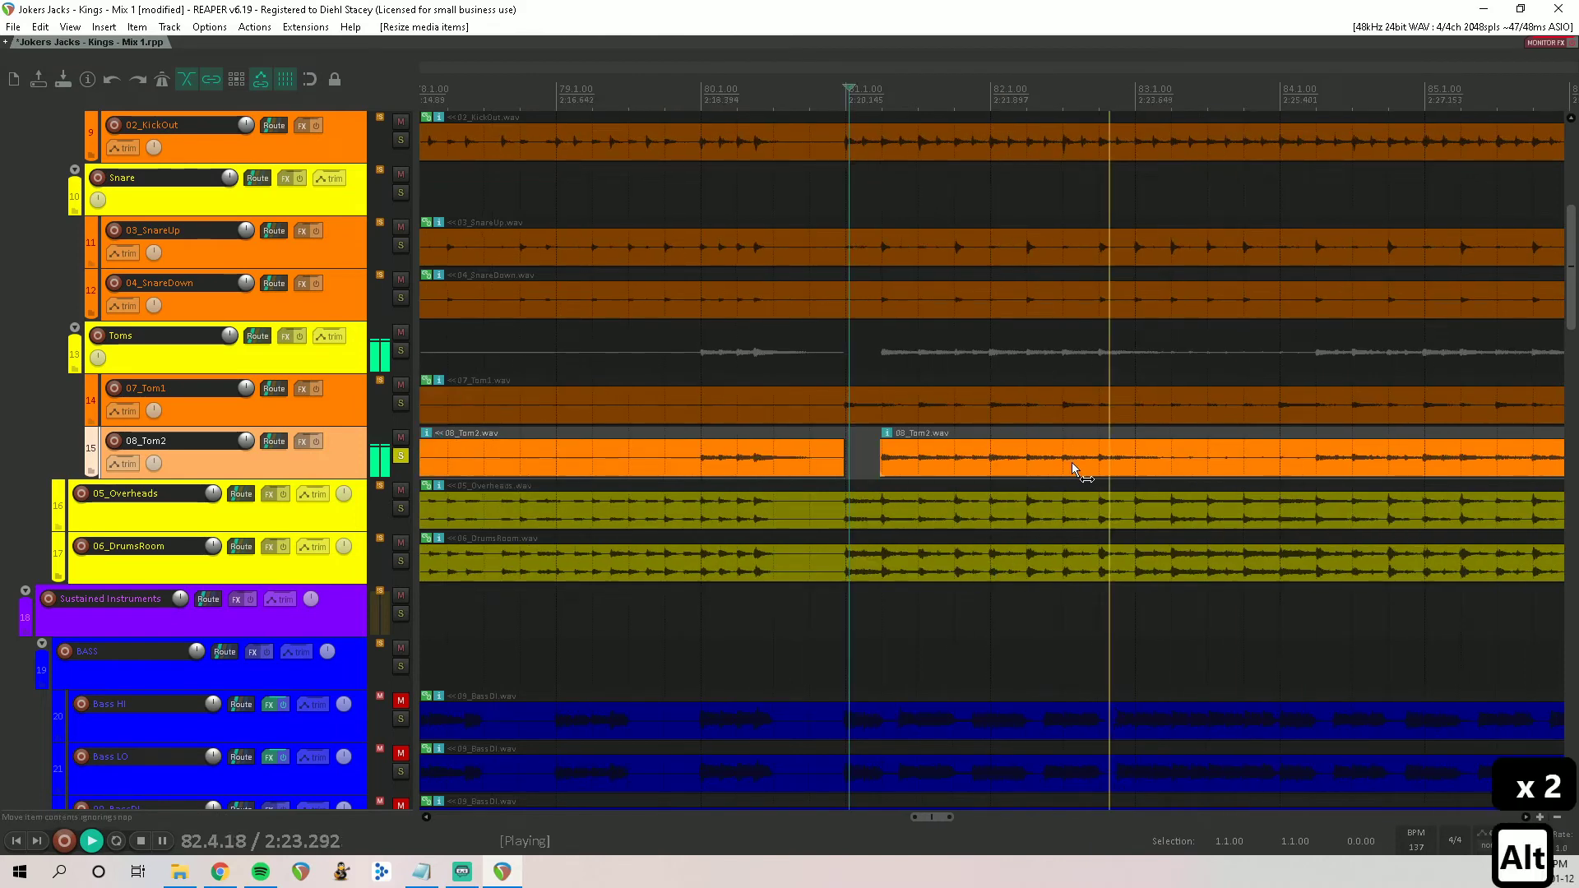
scroll(1071, 463, "right", 3)
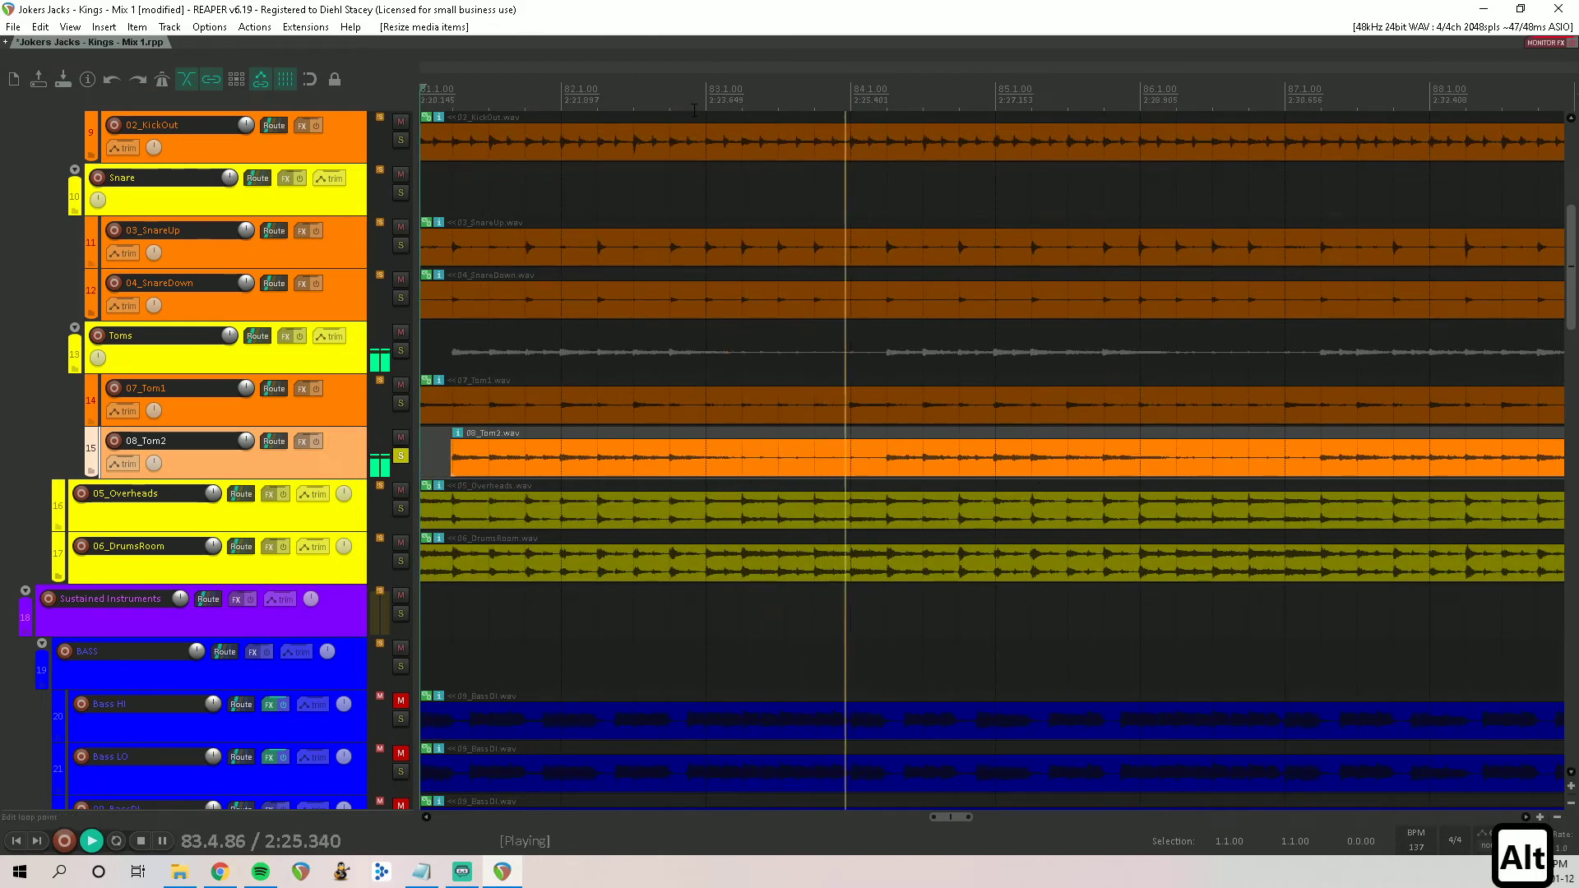
left_click(693, 464)
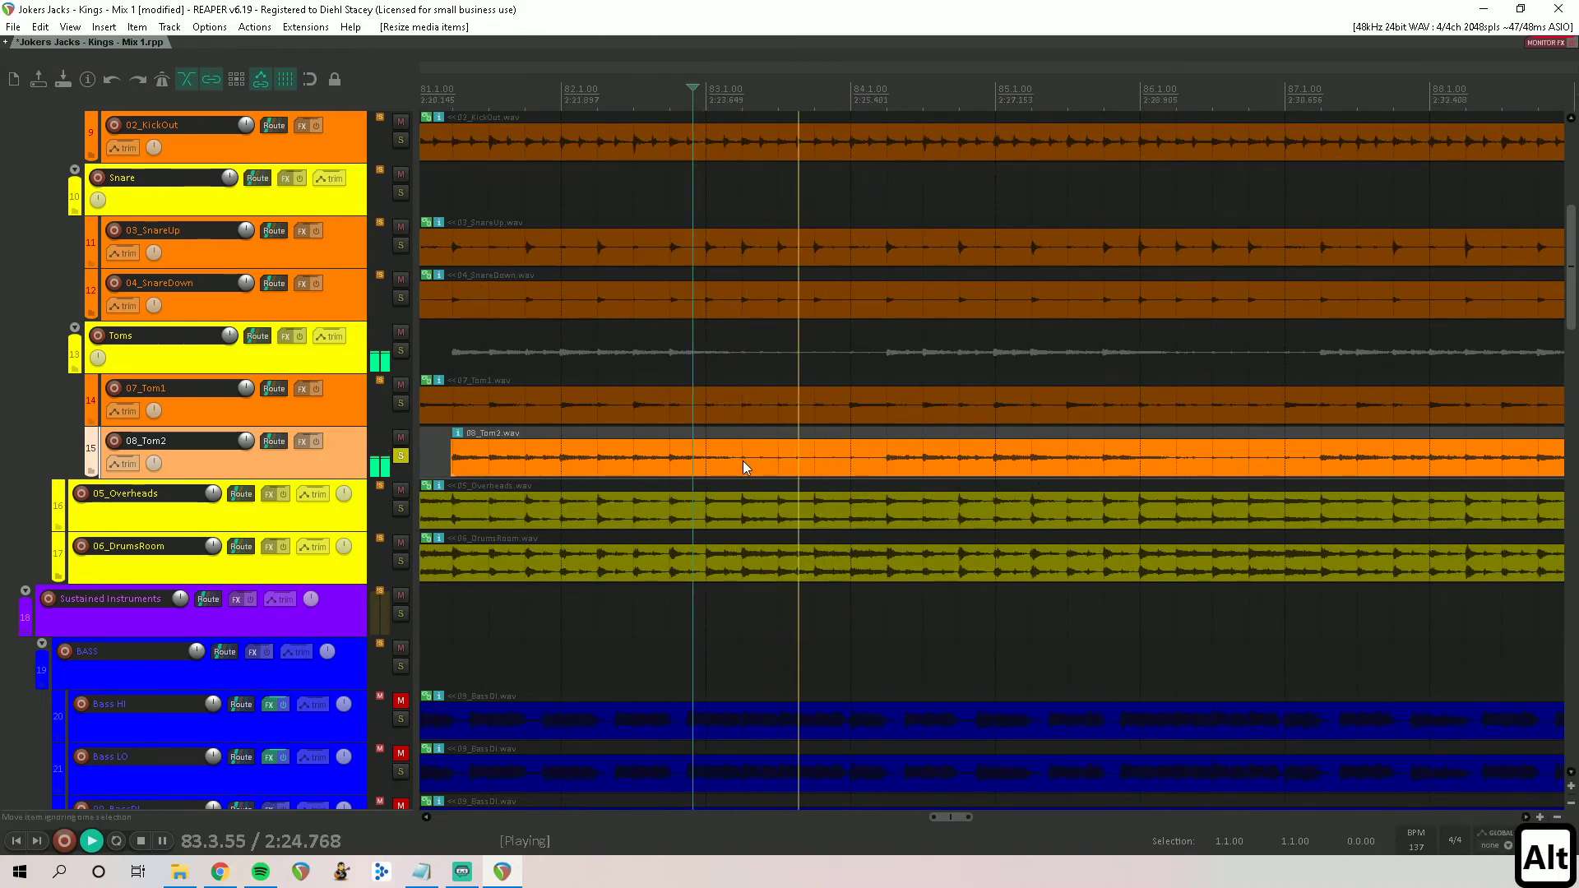
key("s")
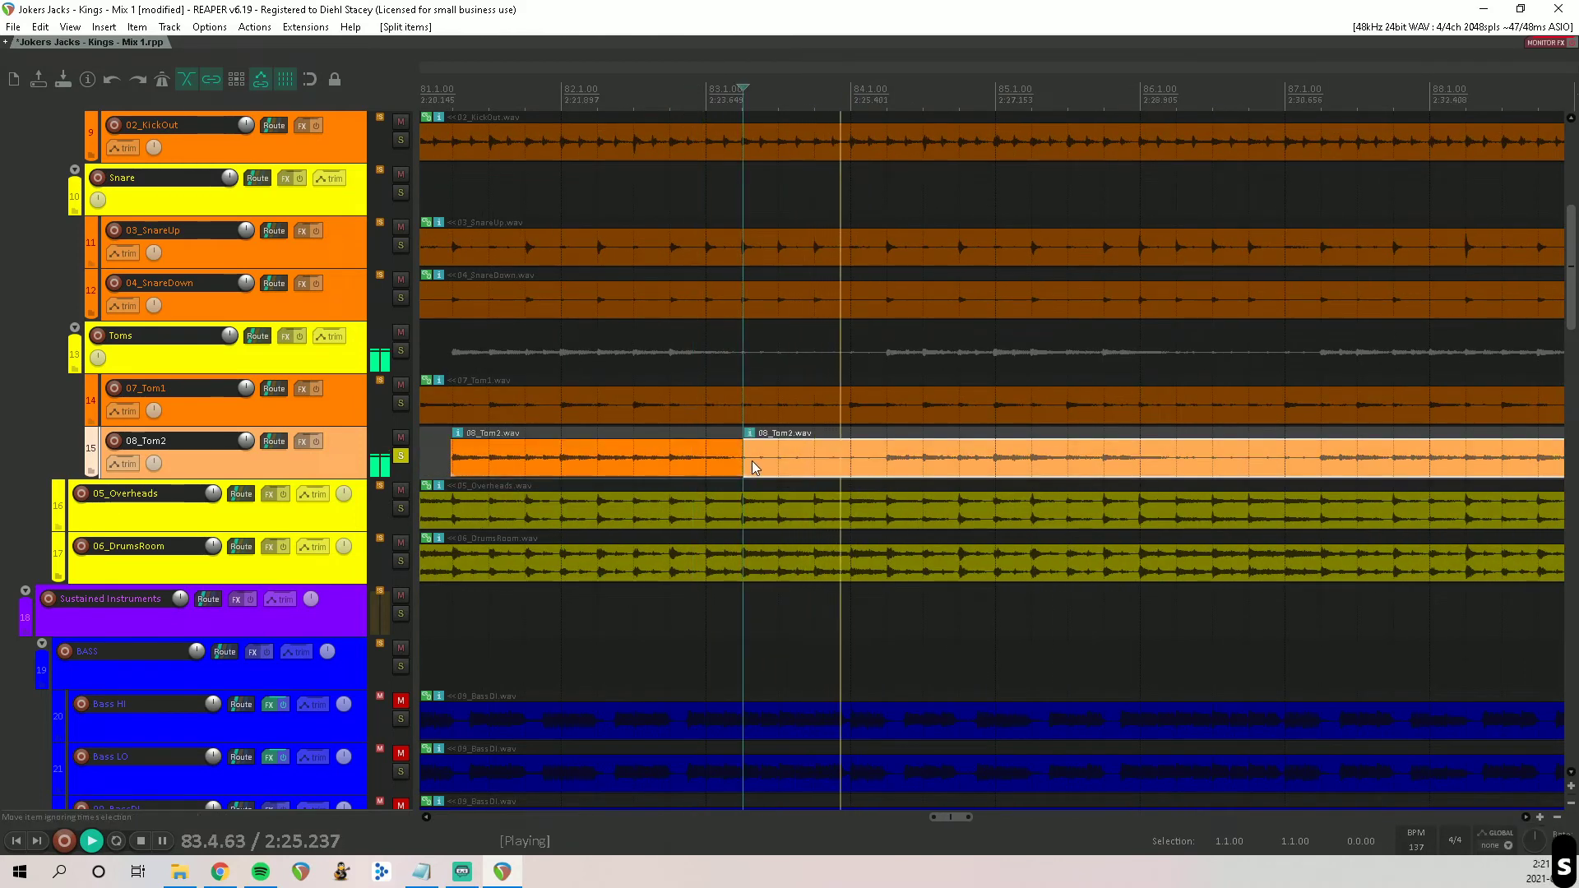
left_click_drag(747, 465, 875, 464)
Step: Play back the 08_Tom2 section ending near bar 83.2, shorten its end slightly and add a fade-out
left_click(641, 104)
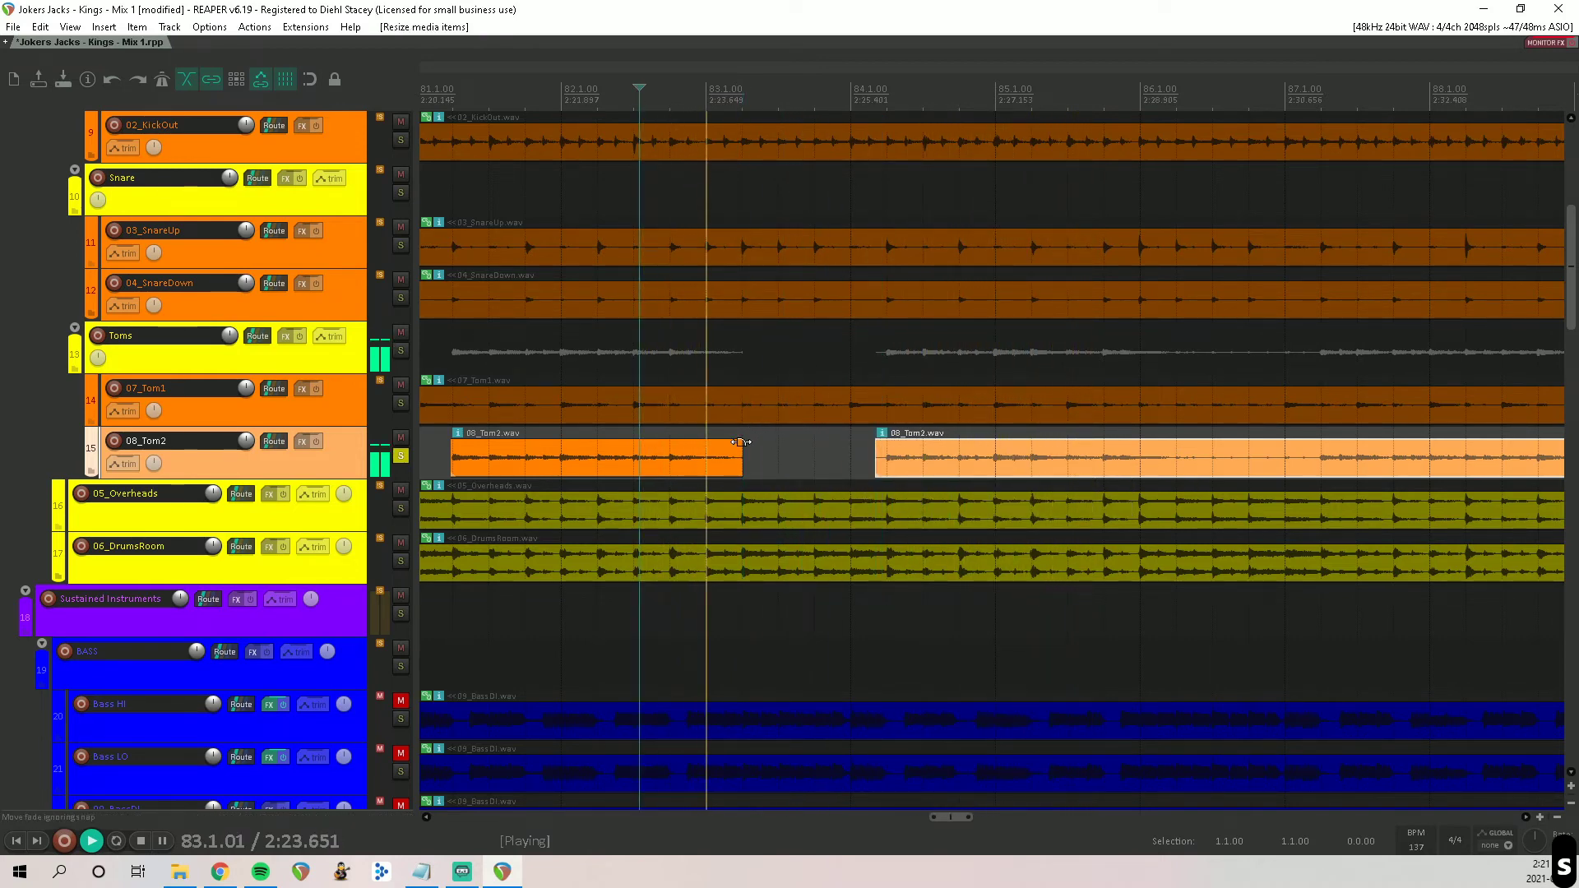
left_click_drag(740, 454, 691, 446)
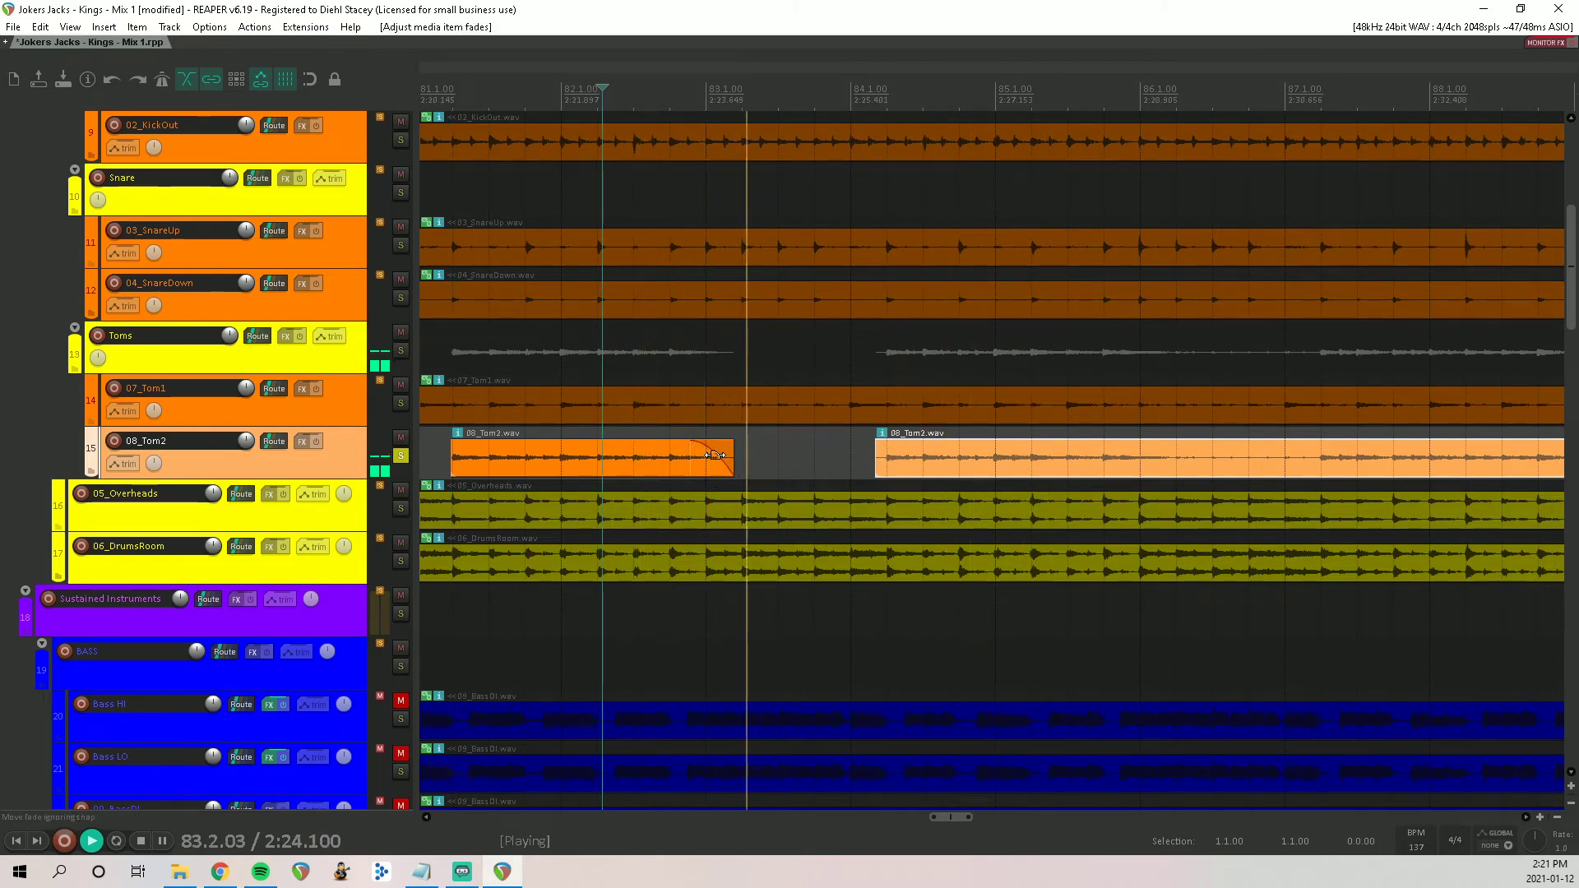
left_click_drag(714, 455, 723, 452)
Step: Split 08_Tom2 at about bar 86.2 and trim the start of the last piece to just after bar 87
scroll(880, 477, "right", 3)
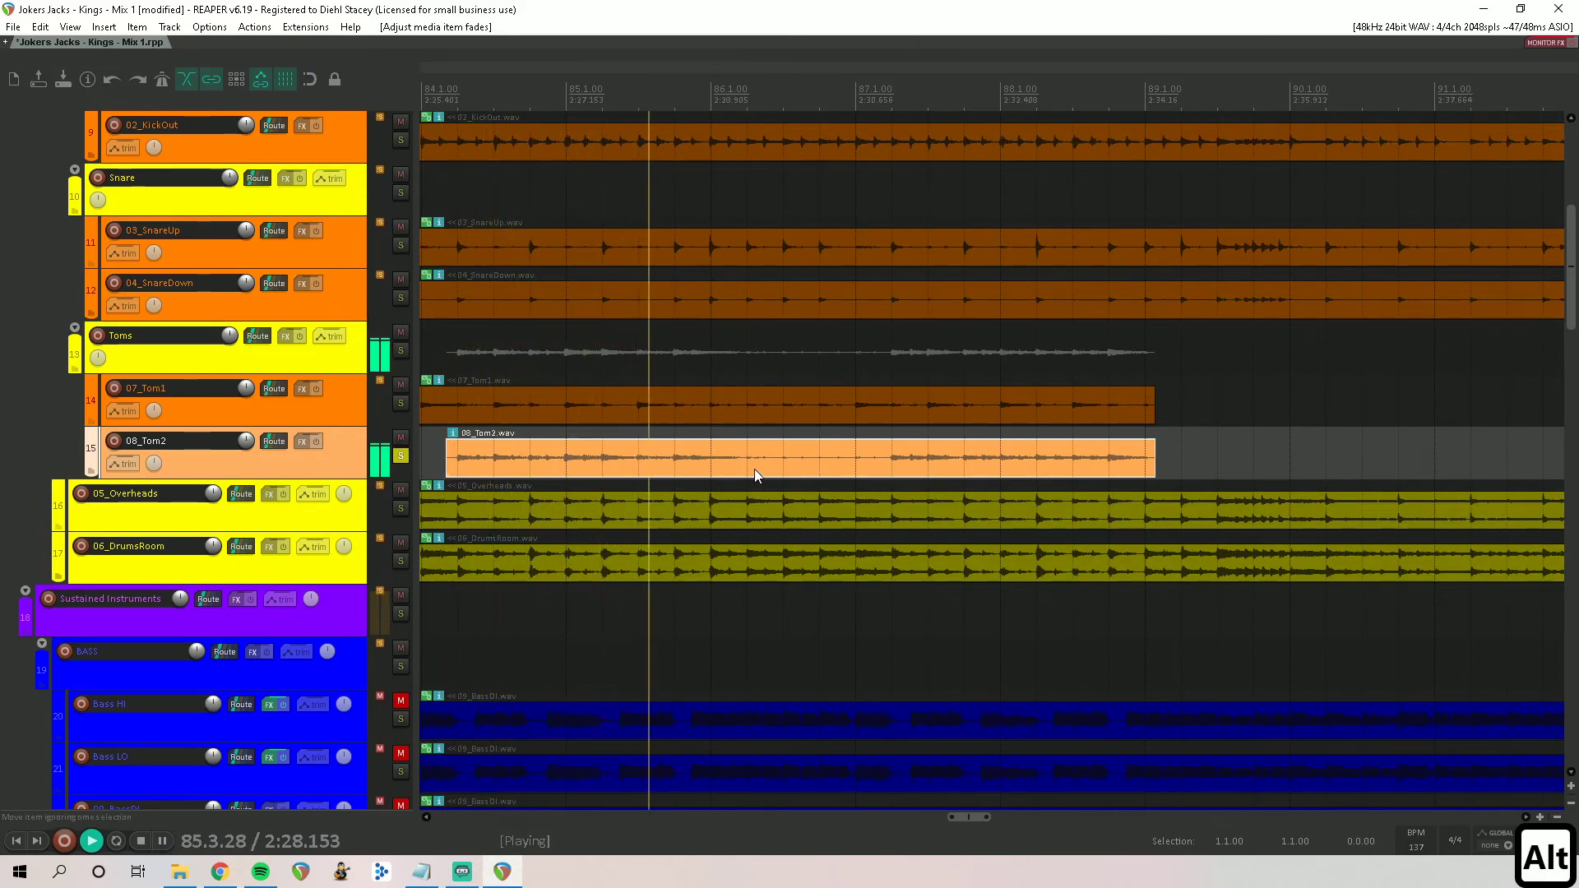
key("s")
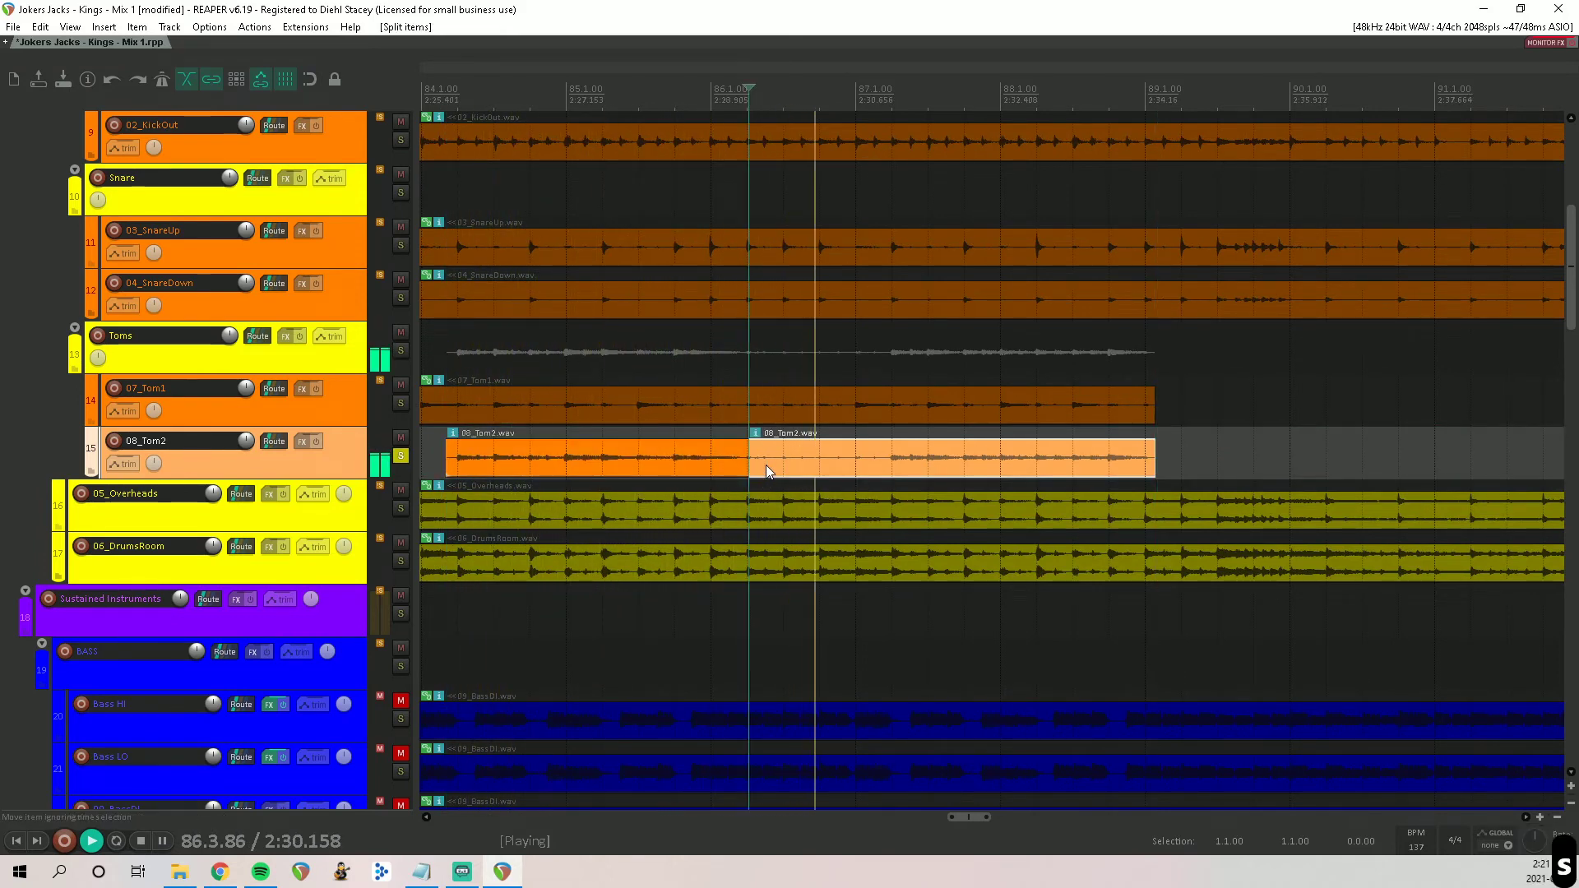
left_click_drag(750, 467, 884, 484)
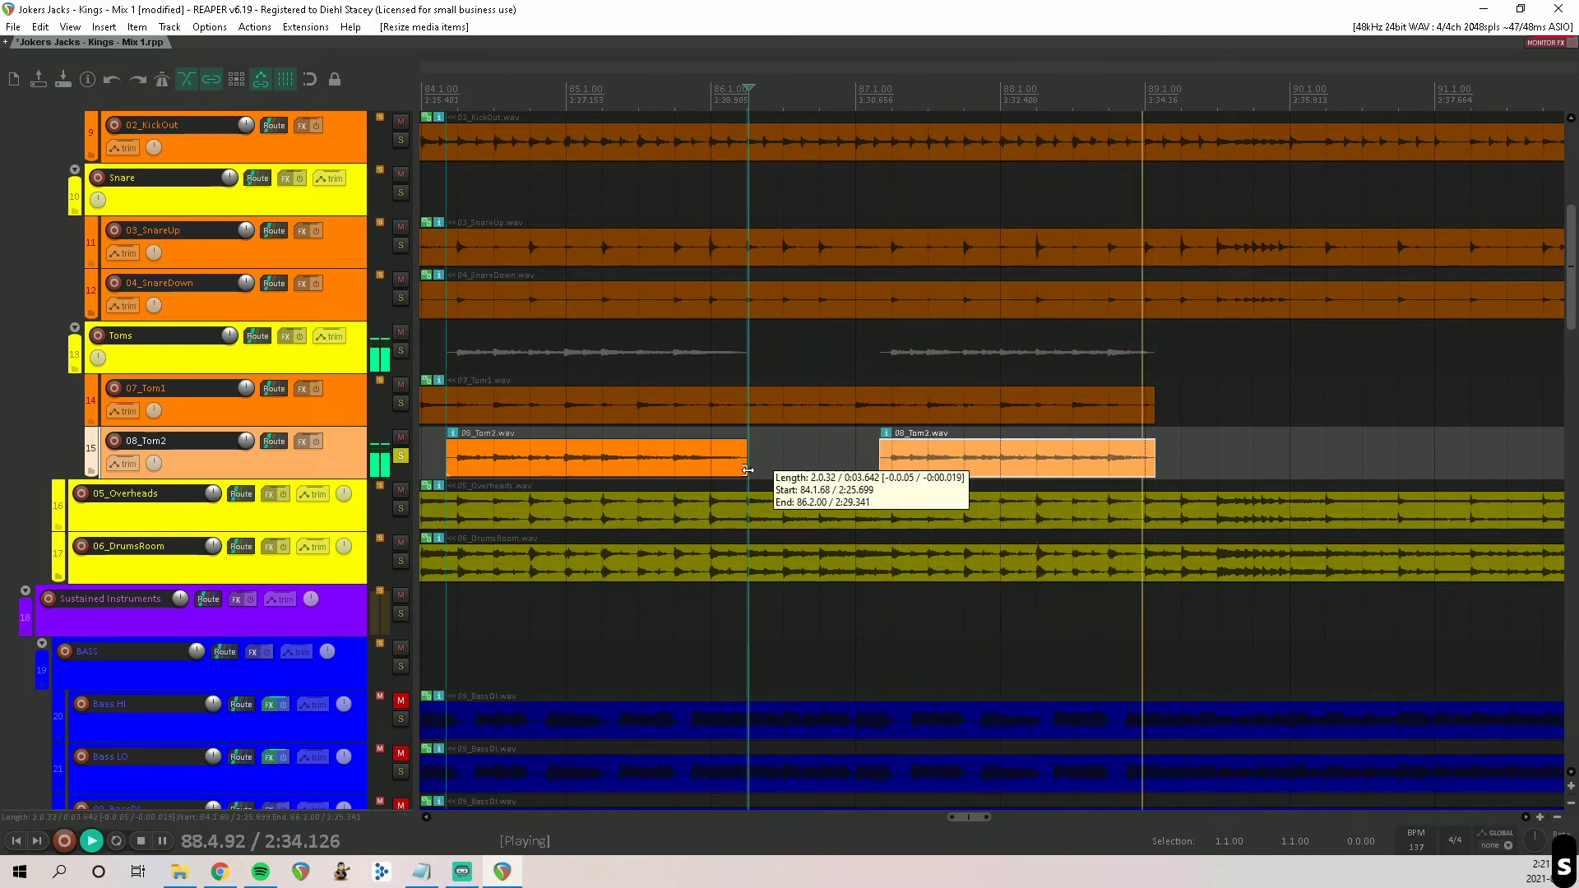
Step: Add fade-outs to the last two 08_Tom2 sections and tighten the start of the final section up to its first hit
left_click_drag(746, 442, 707, 452)
left_click(640, 451)
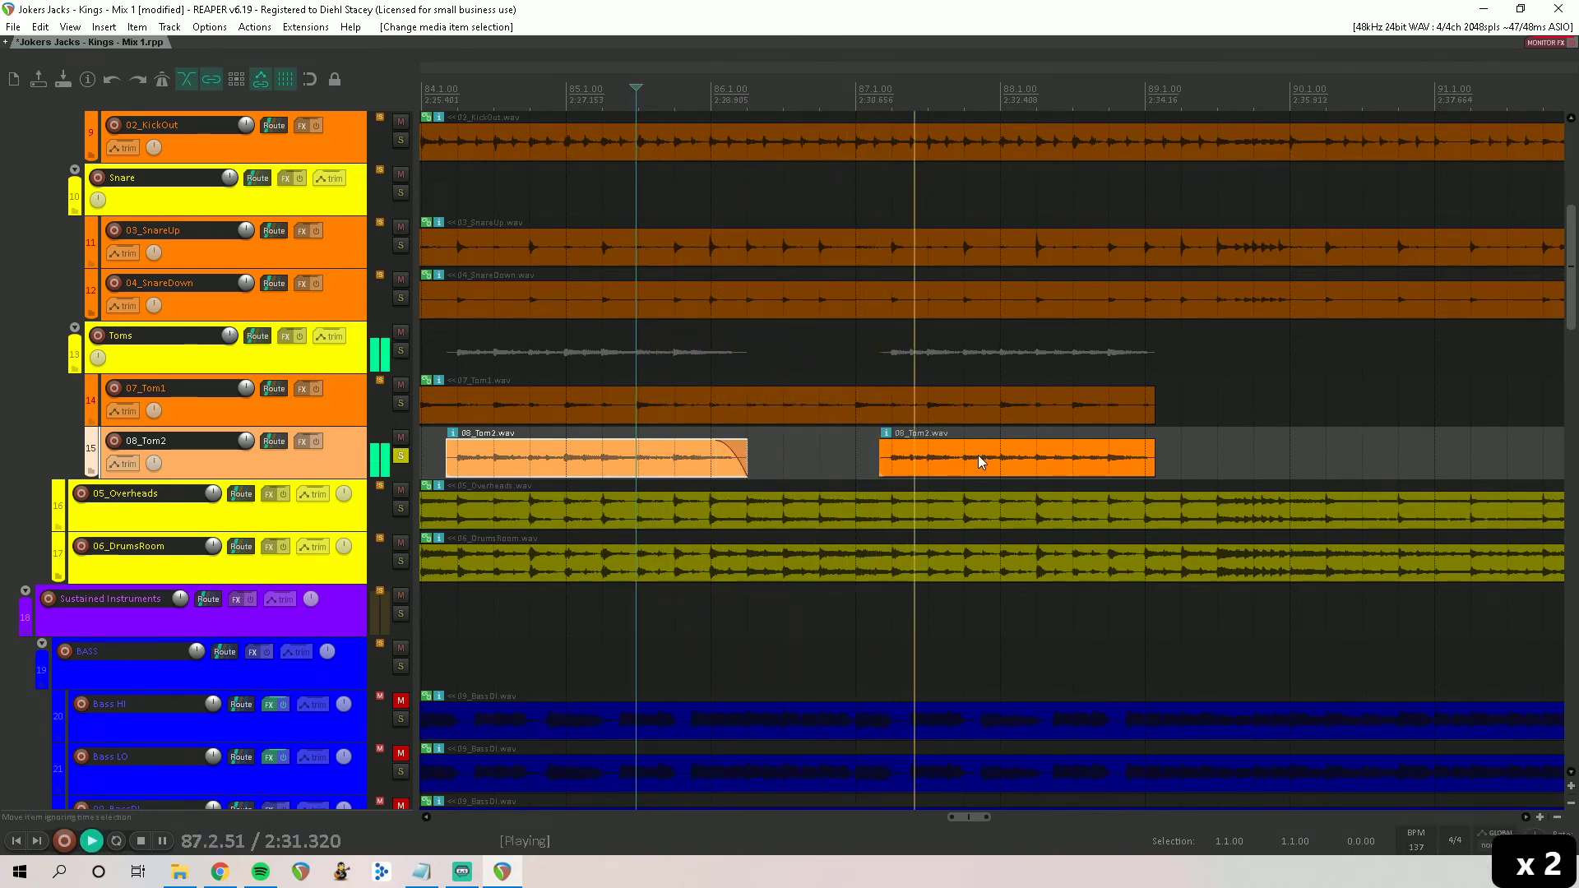
left_click_drag(888, 467, 905, 466)
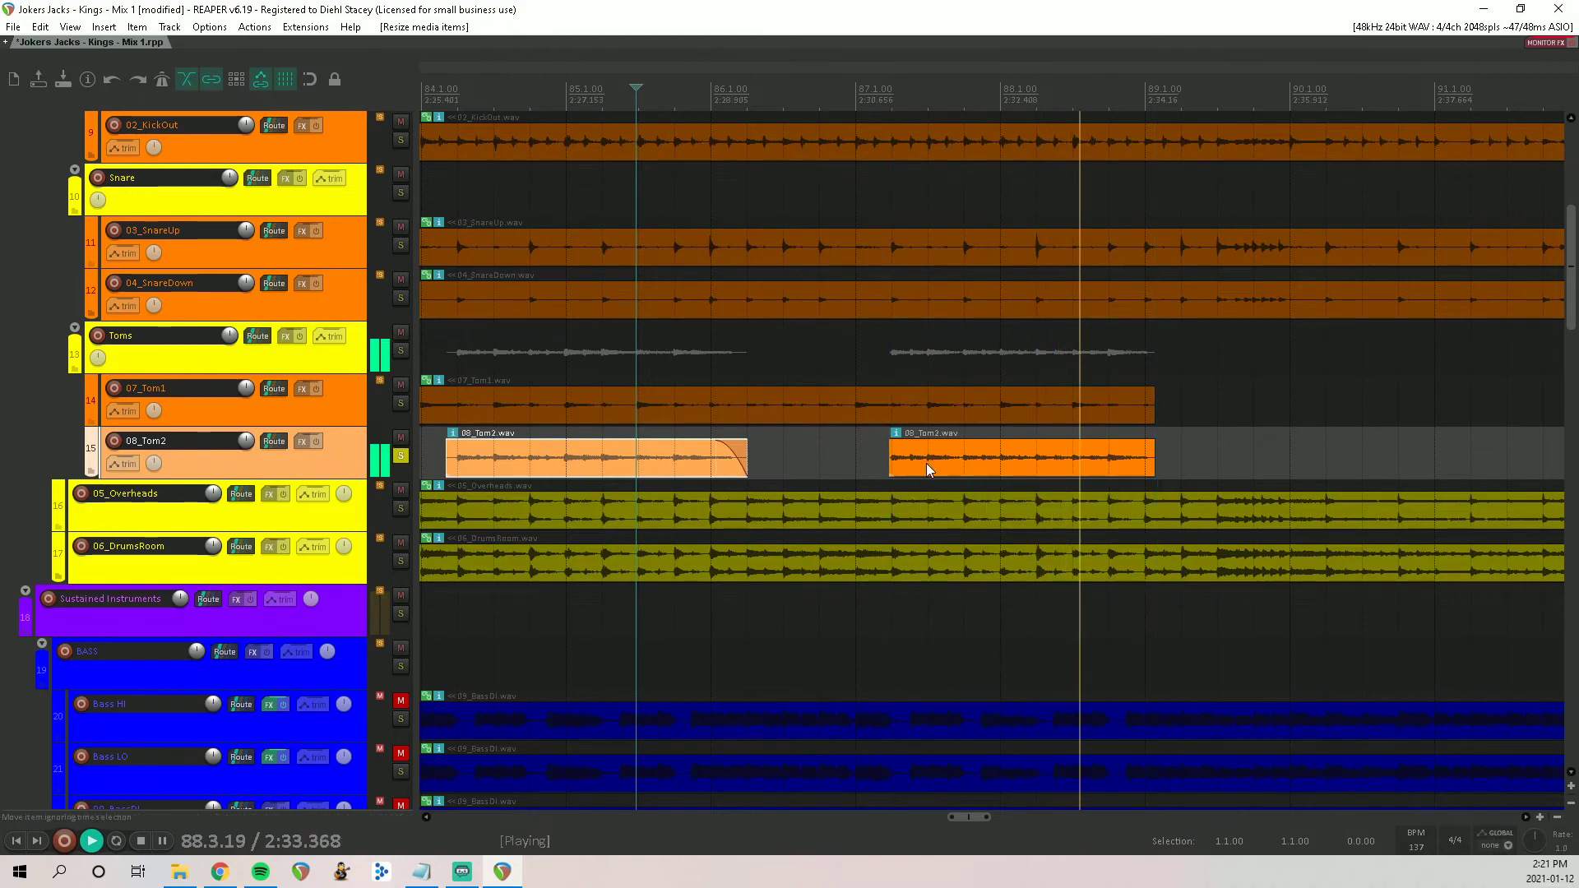
scroll(926, 462, "right", 3)
left_click_drag(727, 444, 704, 445)
scroll(724, 447, "down", 4)
scroll(784, 449, "down", 3)
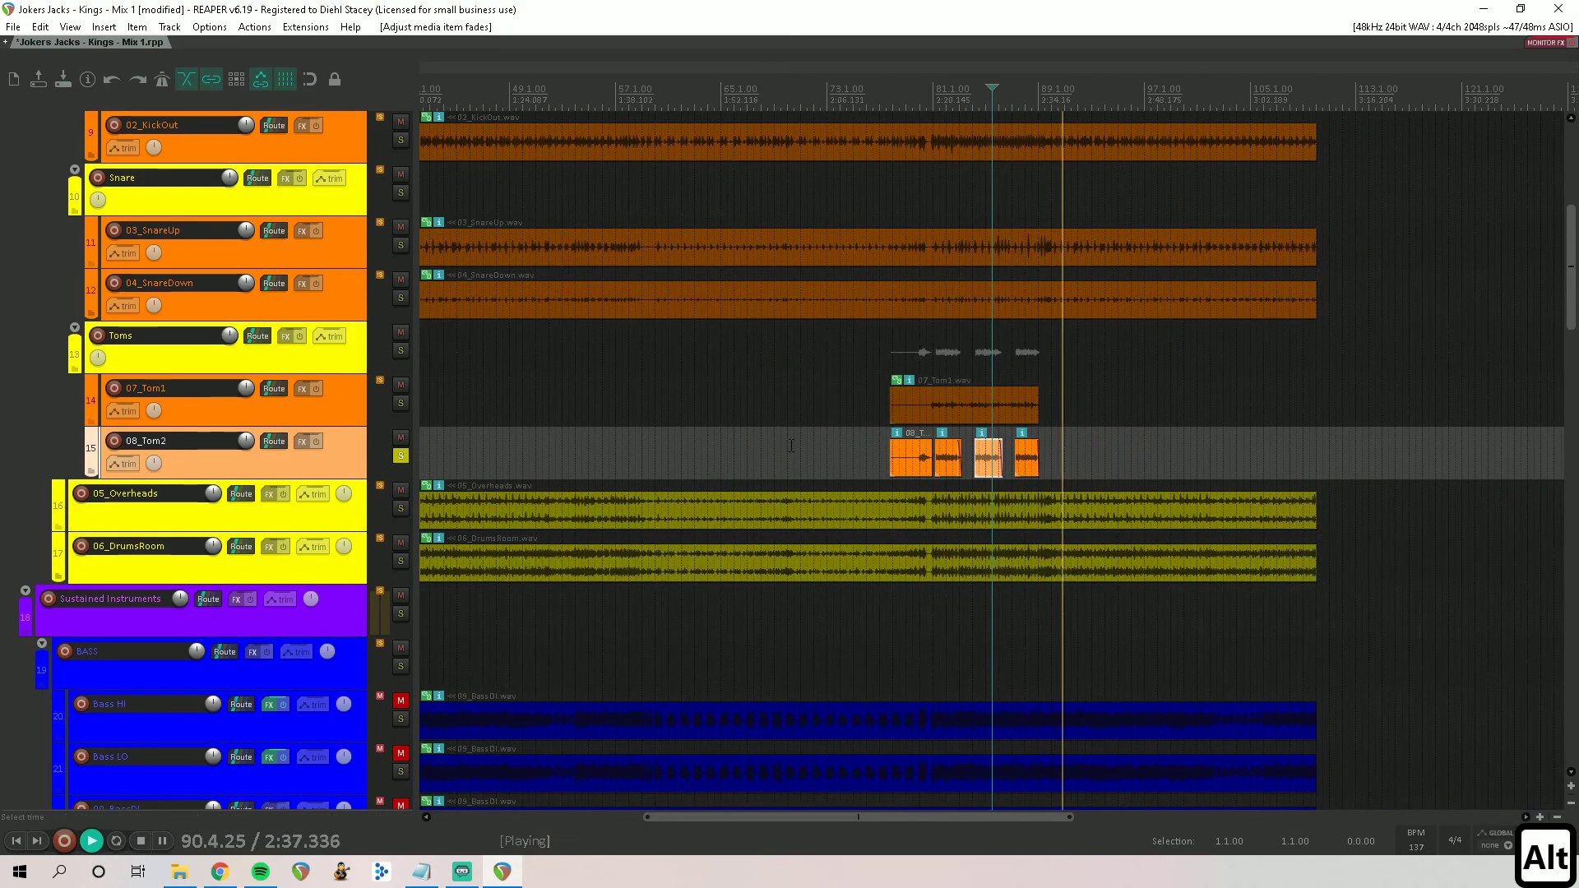
Step: Move the solo from 08_Tom2 to 07_Tom1 and play it back from bar 81
left_click(401, 403)
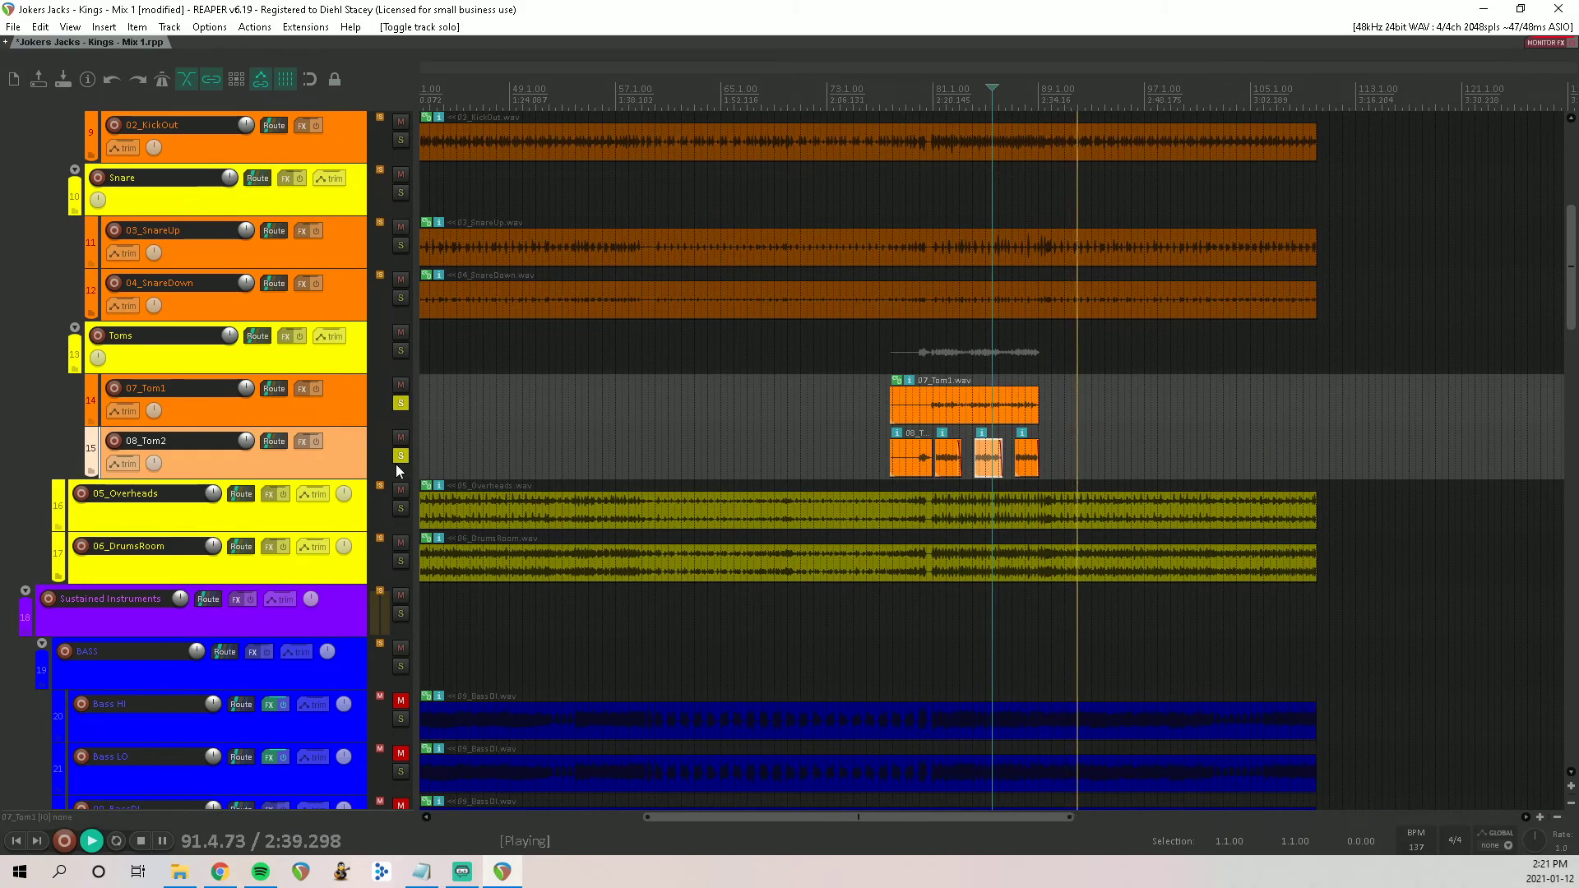
left_click(977, 392)
left_click(899, 399)
scroll(904, 395, "up", 5)
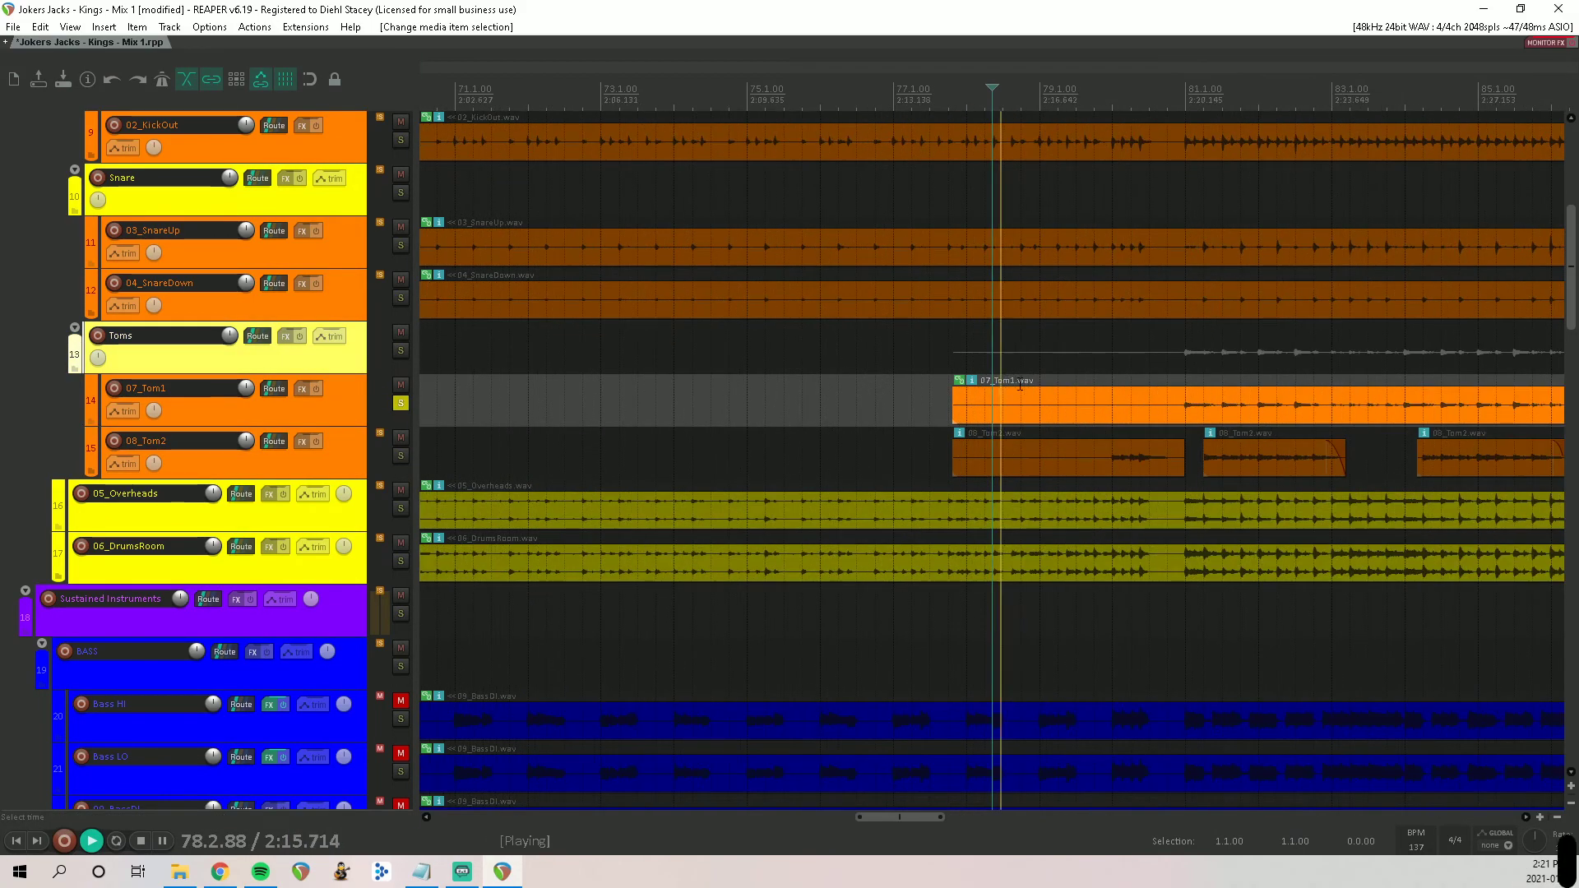
left_click(1185, 362)
key("space")
scroll(1176, 366, "up", 3)
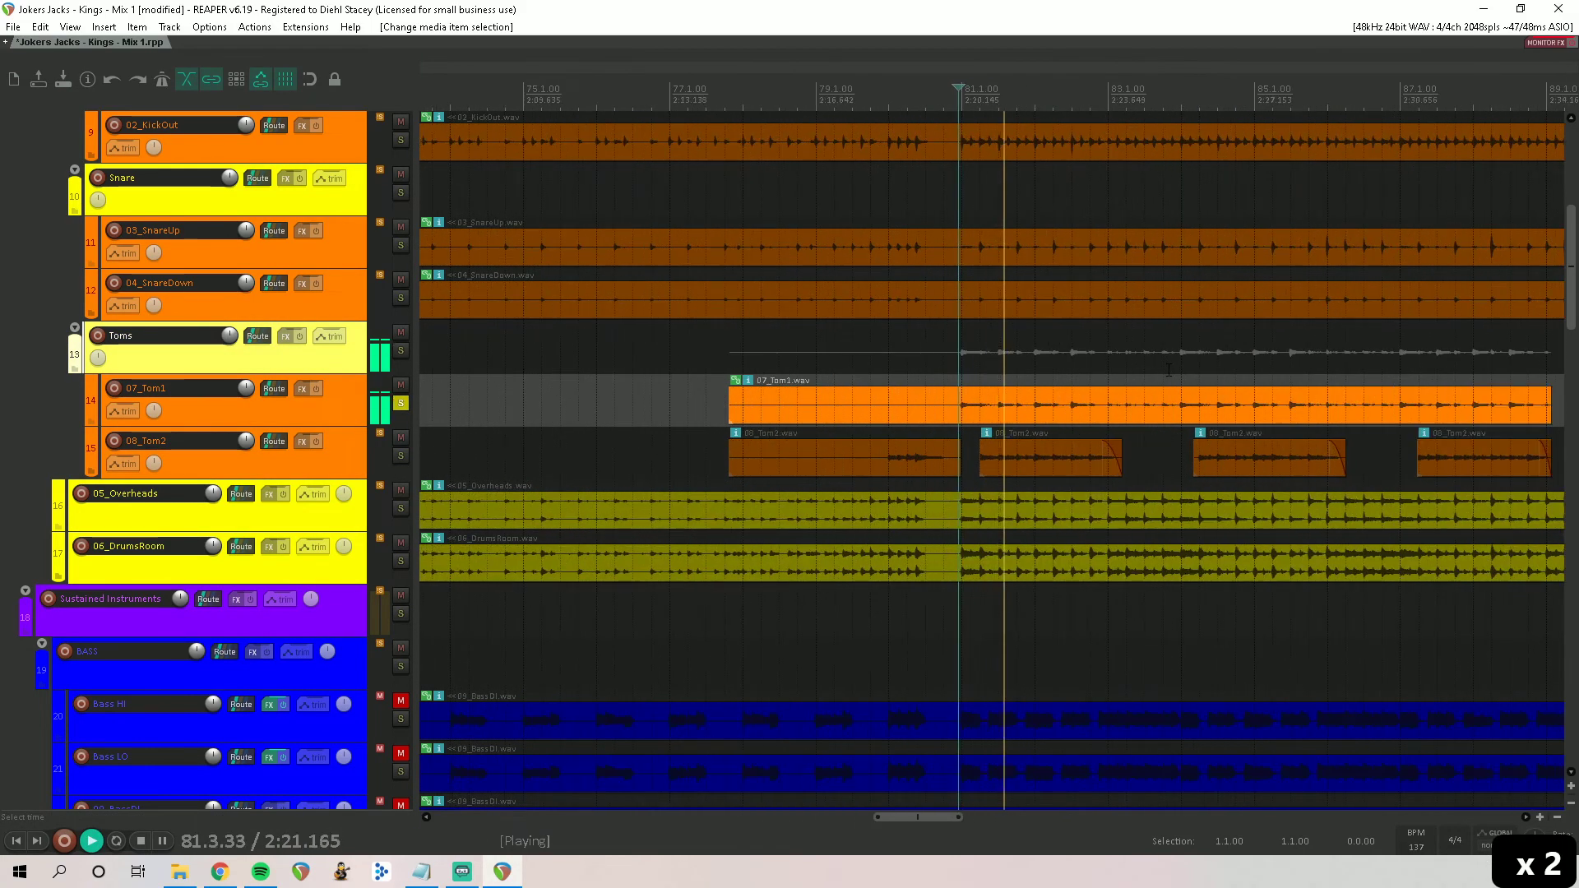
scroll(877, 364, "right", 4)
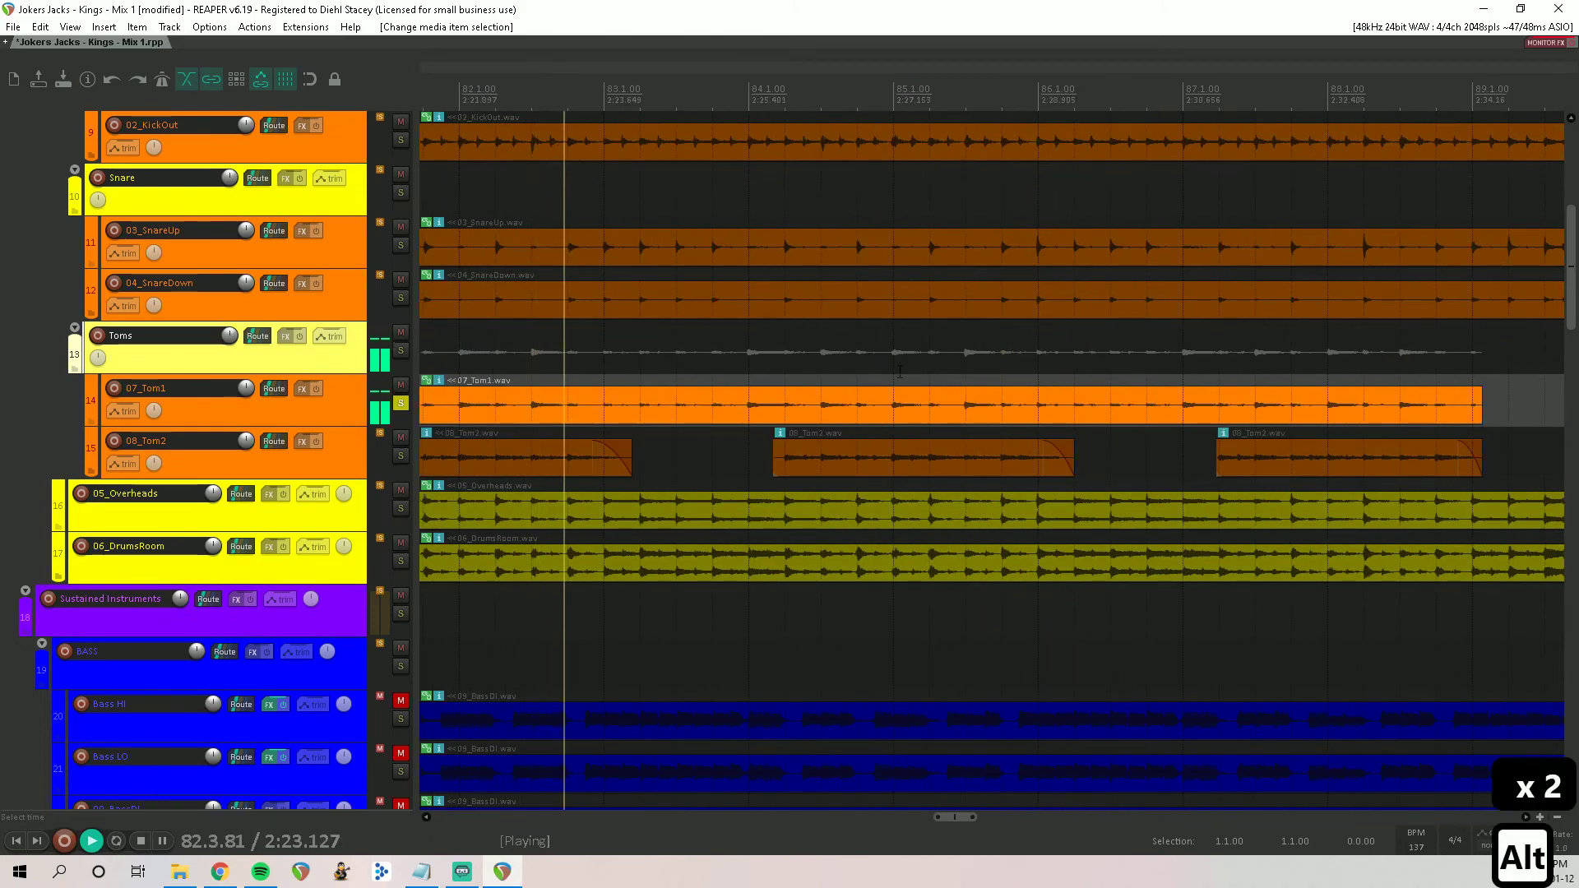
left_click(600, 418)
key("s")
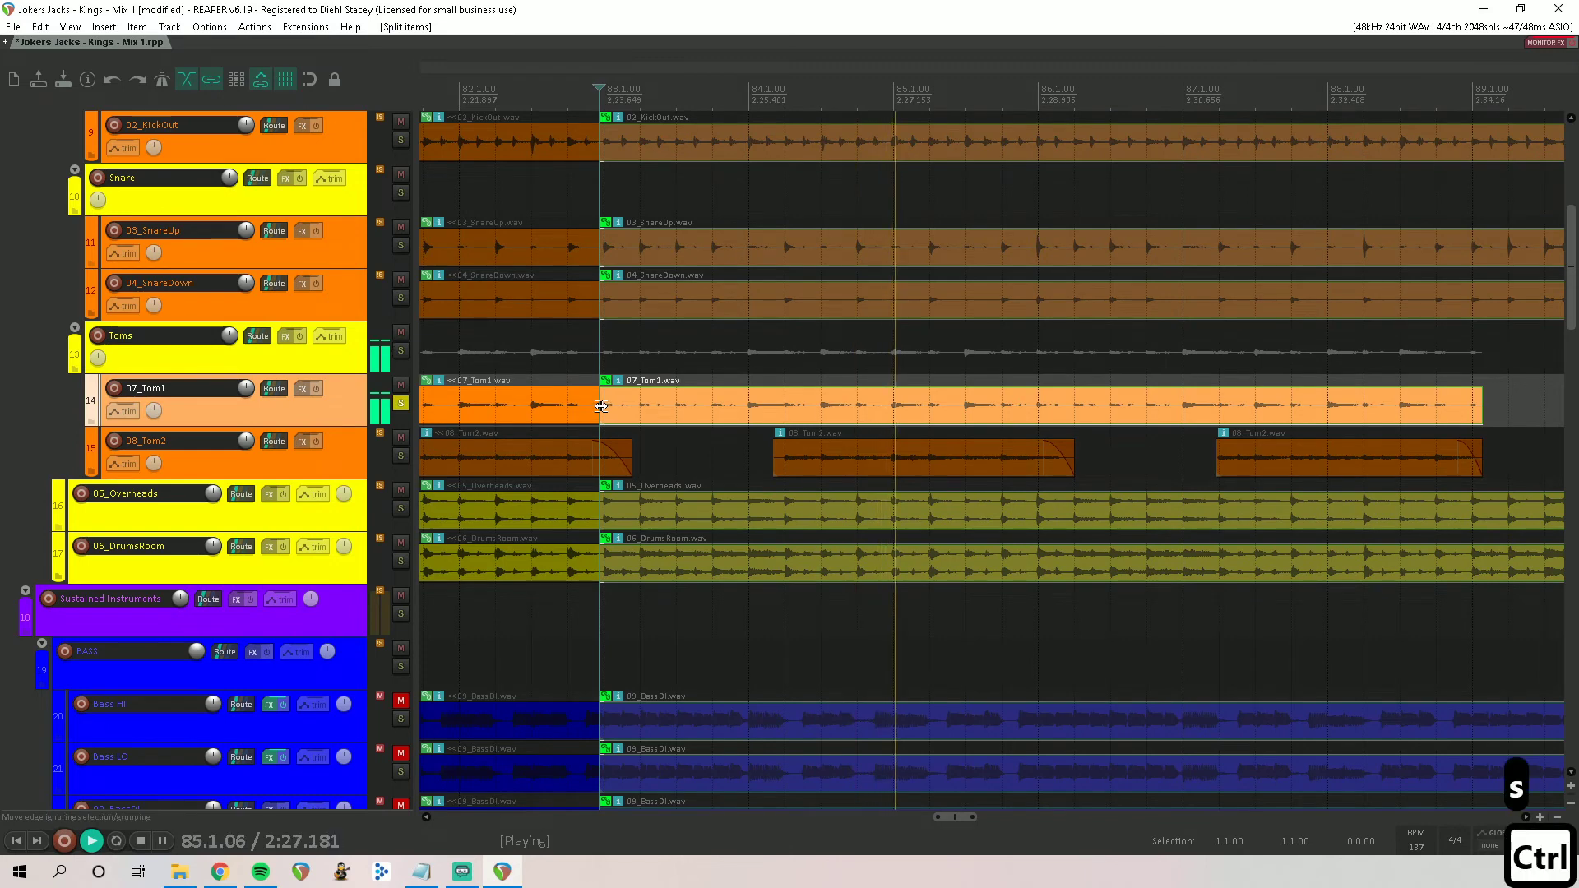
key("ctrl+z")
Step: Remove the 07_Tom1 item from its group
left_click(630, 401)
key("u")
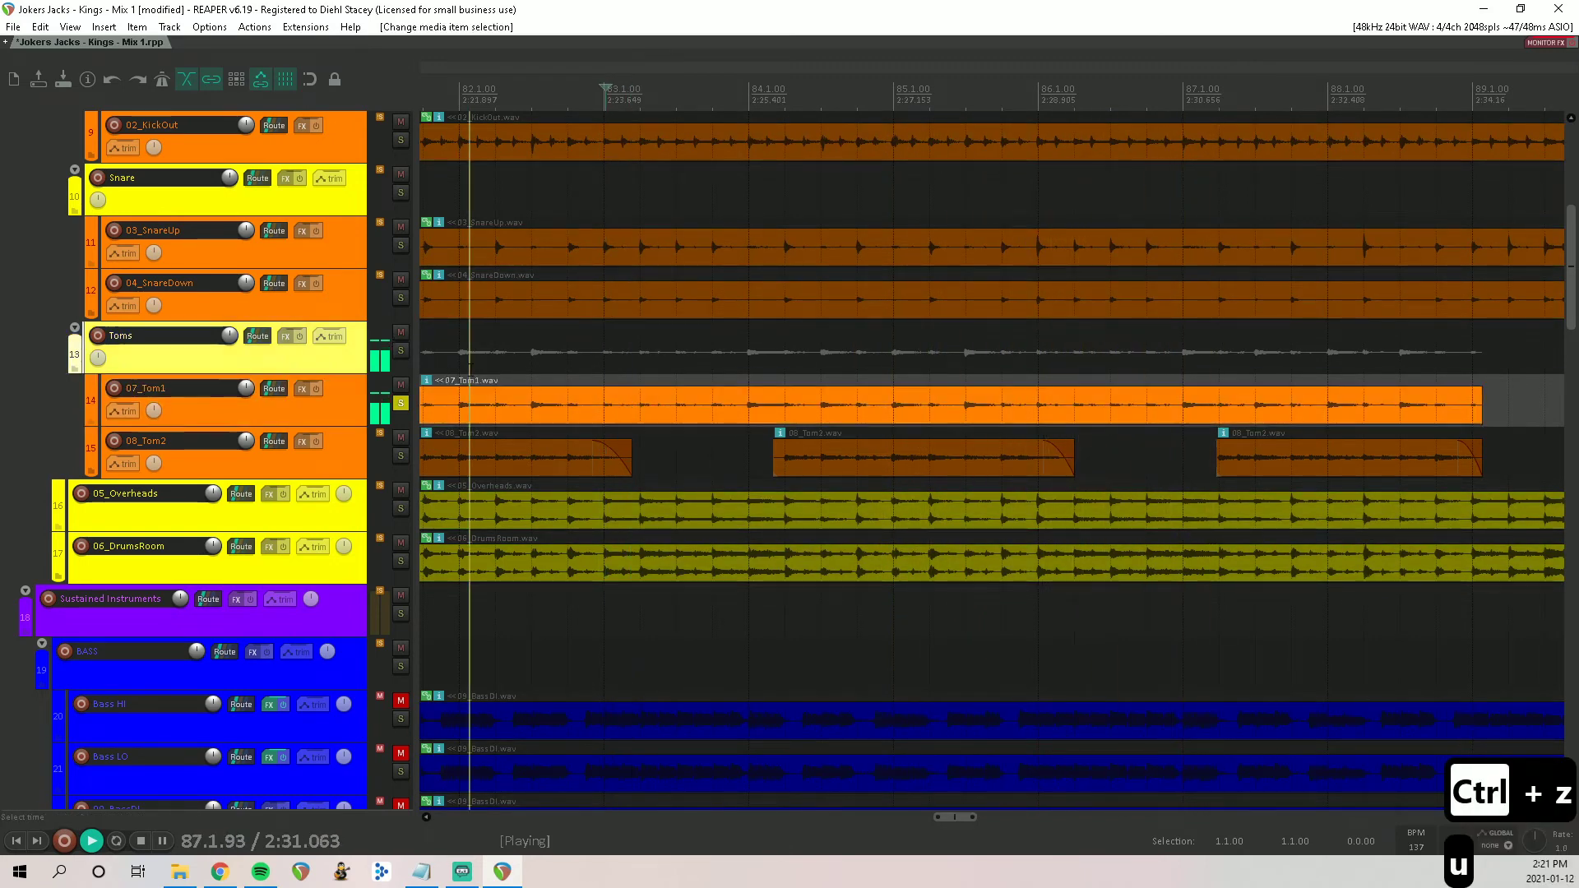
key("ctrl+z")
Step: Split 07_Tom1 at about bar 83 and trim the start of the second piece to just before bar 84
left_click(601, 413)
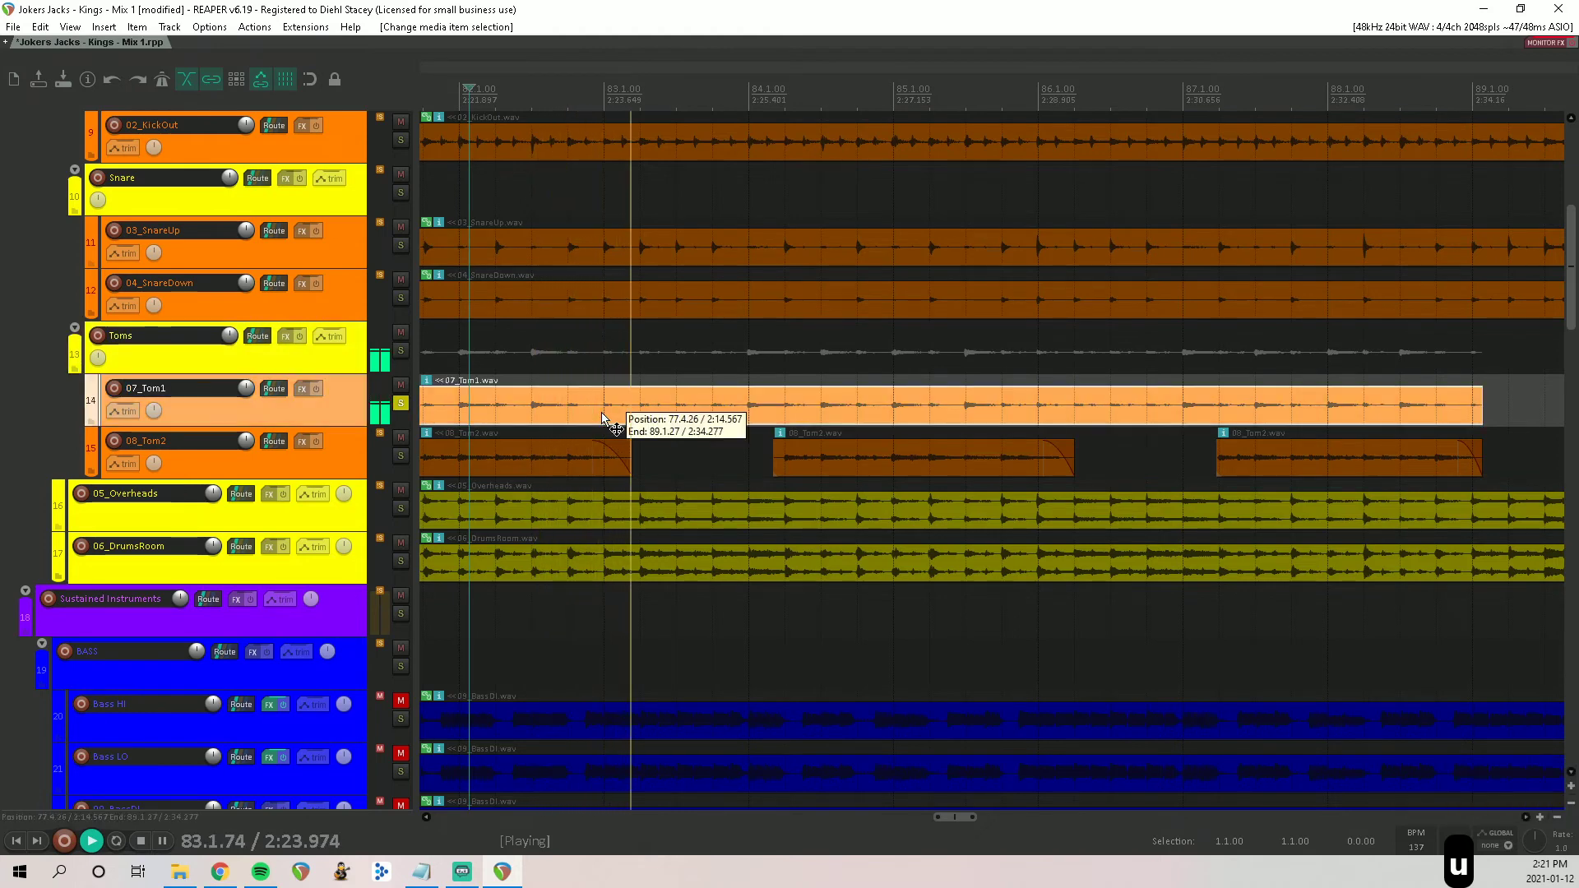
key("s")
left_click_drag(603, 416, 745, 387)
Step: Shorten the end of the first 07_Tom1 section to about bar 82.4, add a fade-out and play back the transition
mouse_move(601, 388)
left_mouse_down()
mouse_move(570, 388)
mouse_move(592, 410)
mouse_move(570, 389)
mouse_move(573, 415)
mouse_move(571, 391)
left_mouse_up()
left_click(487, 358)
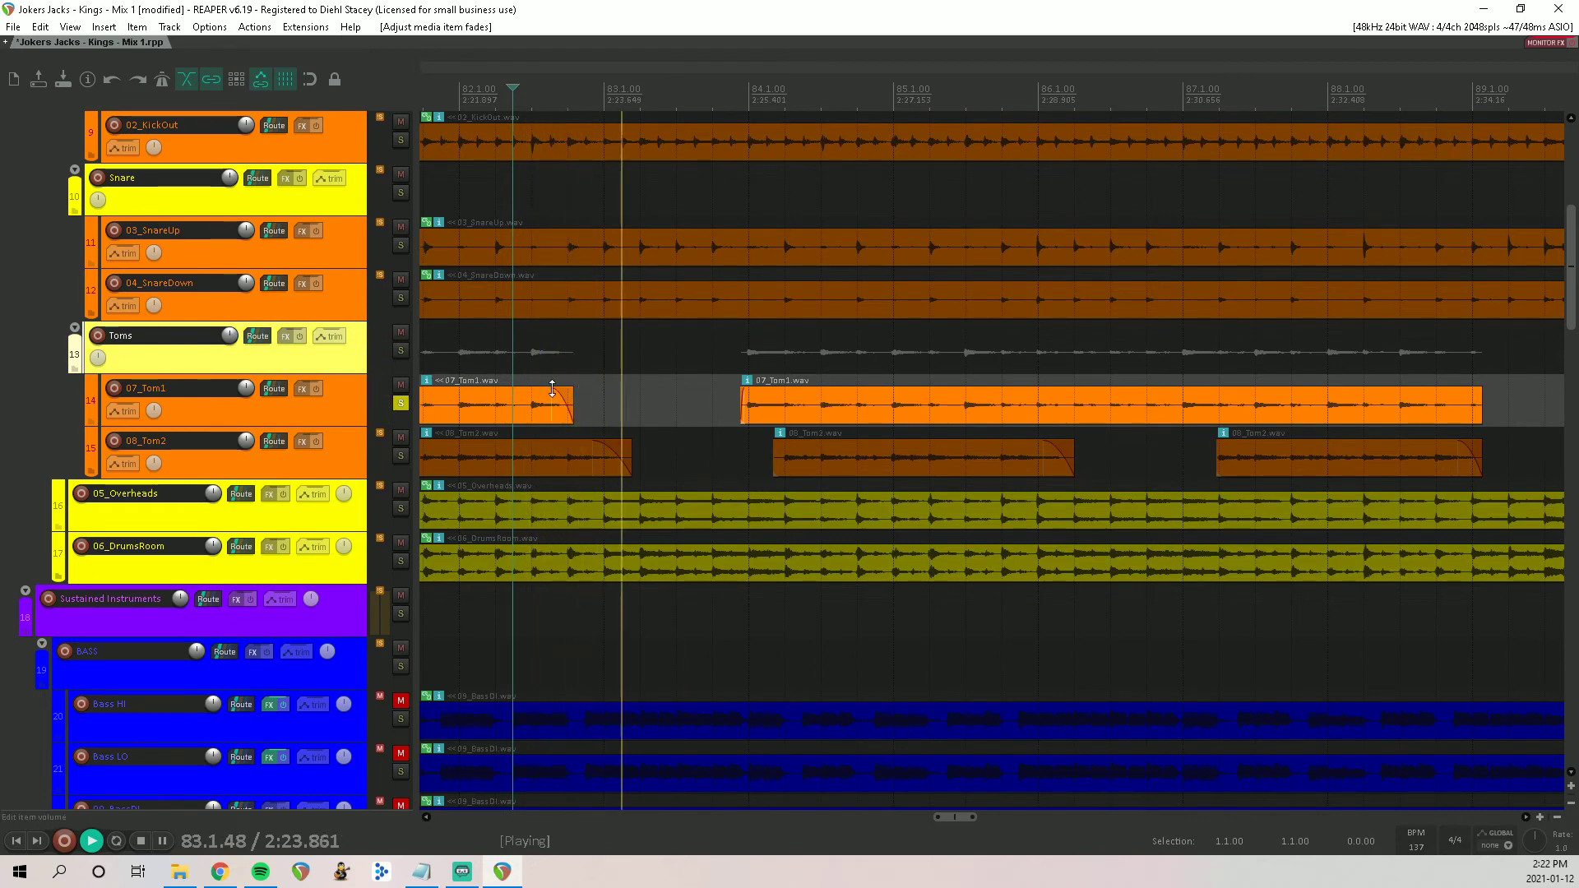
left_click(457, 364)
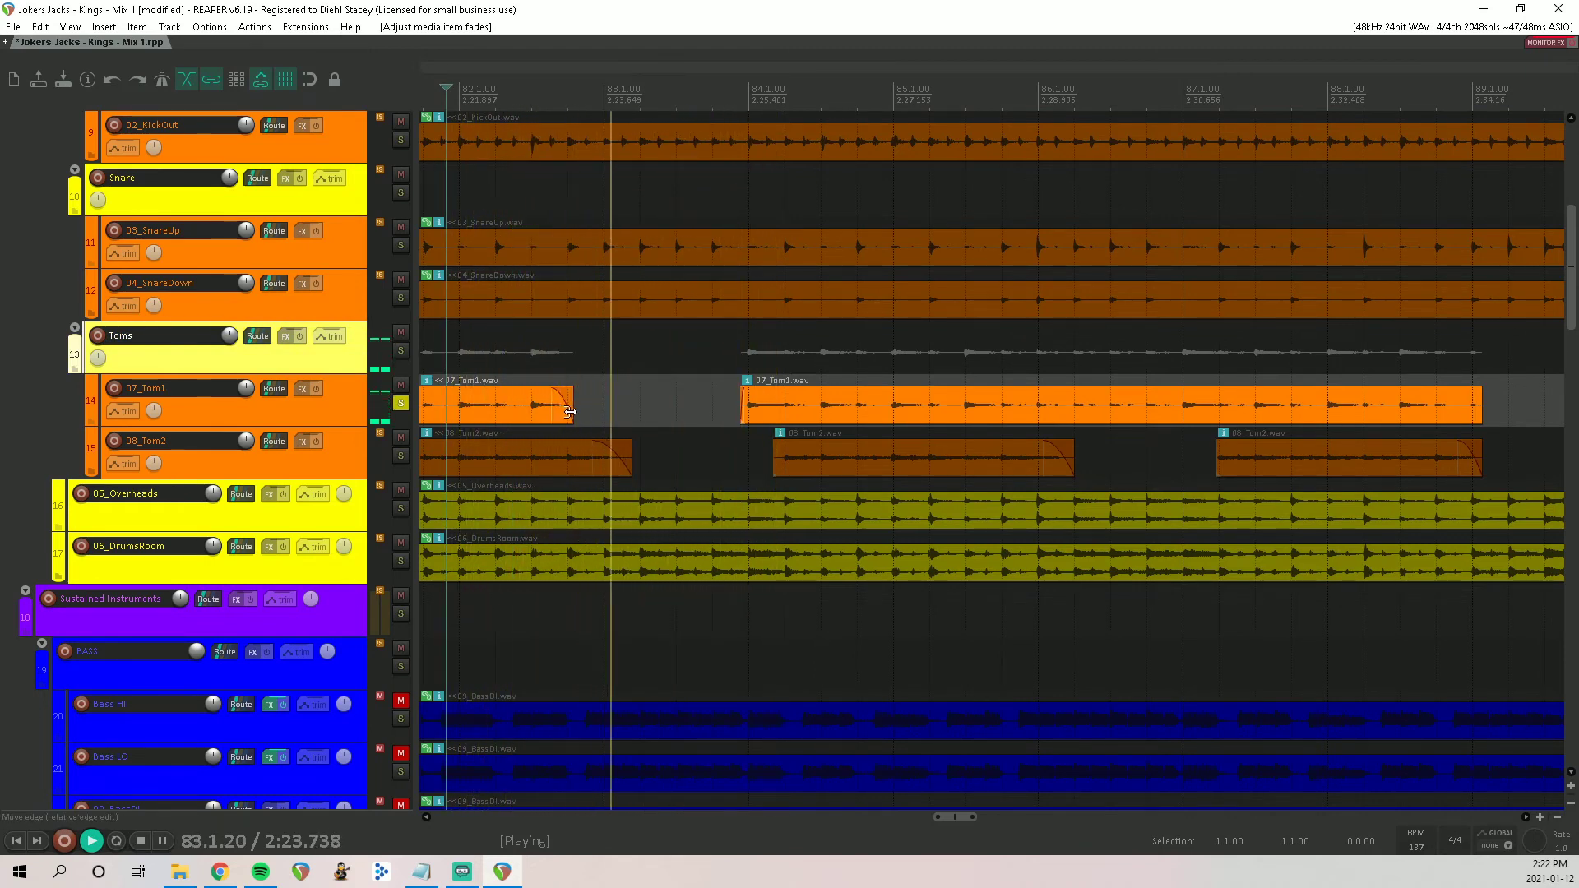
Step: Split 07_Tom1 at about bar 86 and trim the start of the last piece to just before bar 87
scroll(791, 389, "right", 2)
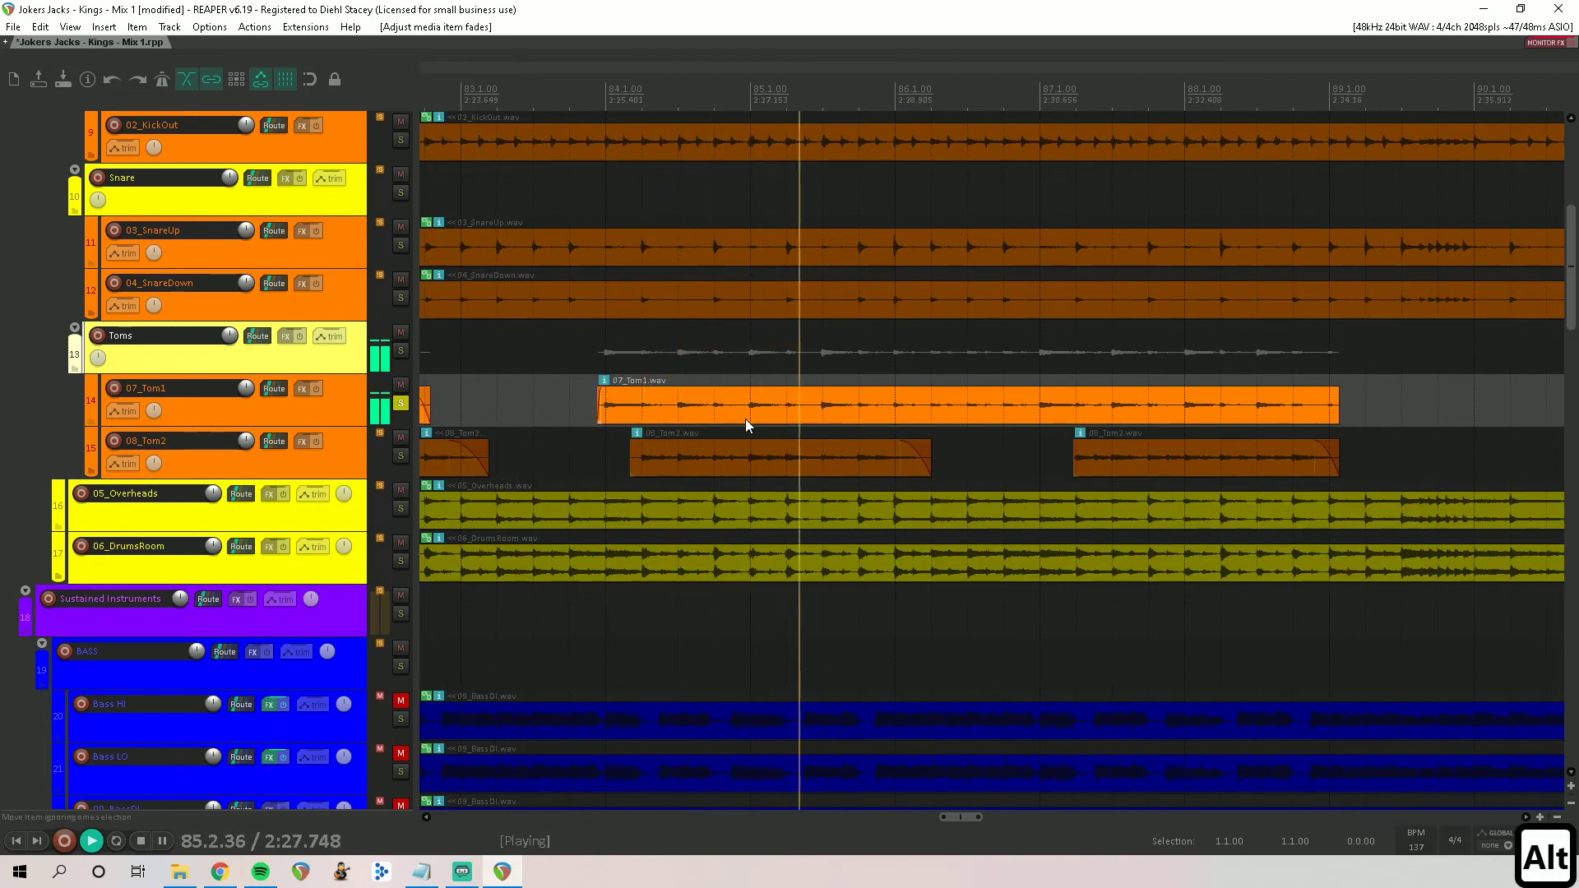
scroll(745, 425, "right", 2)
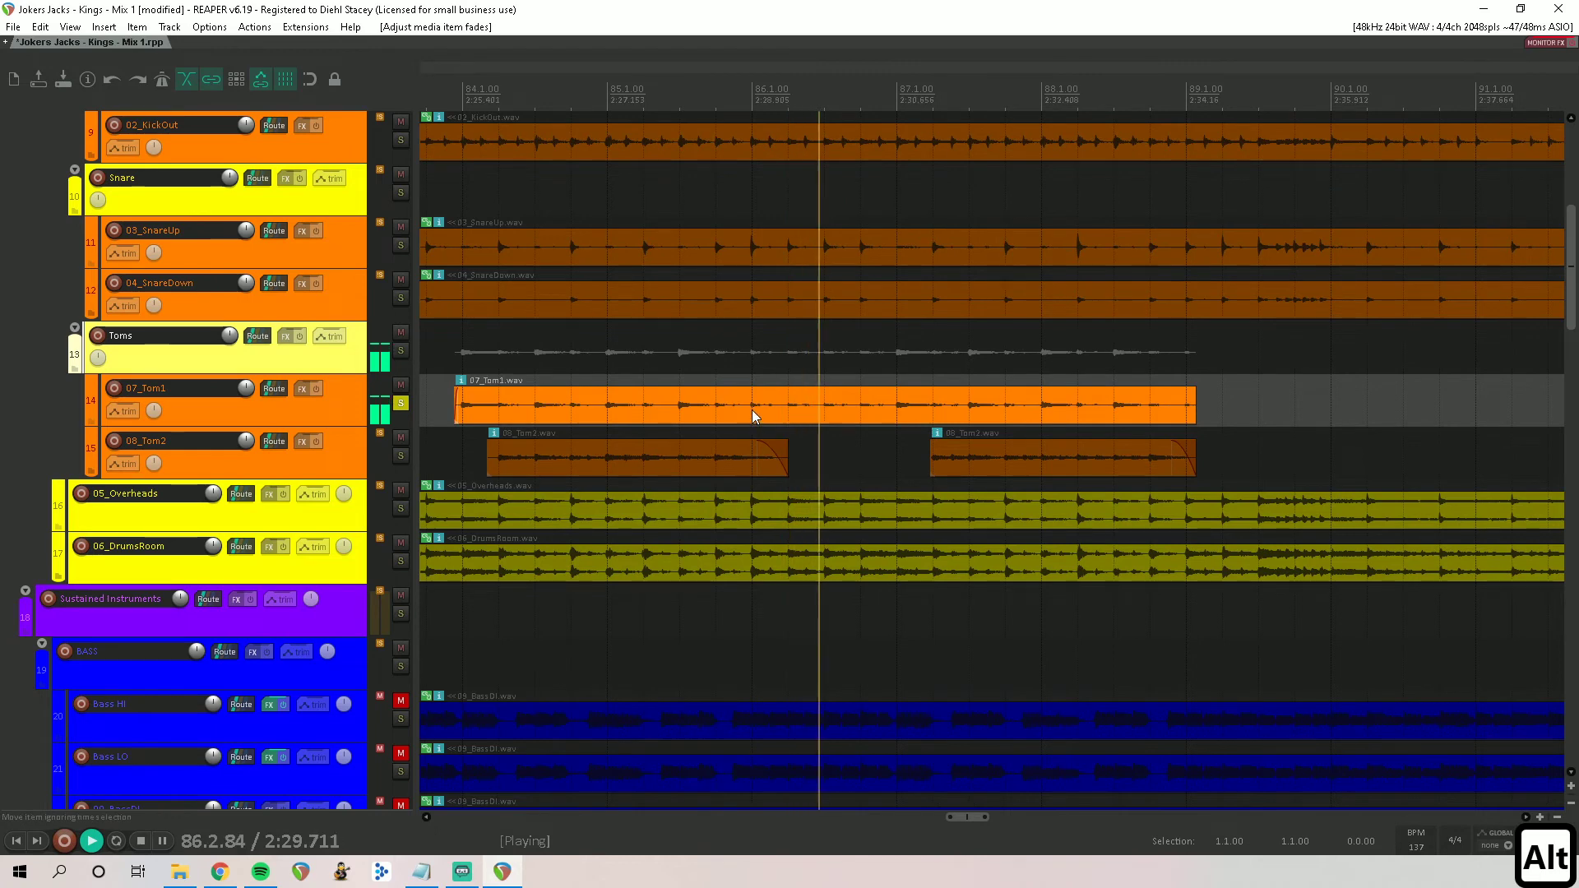
key("s")
left_click_drag(758, 410, 888, 427)
Step: Shorten the ends of the last two 07_Tom1 sections to about bars 85.4 and 88.4, with a fade-out on each
left_click(627, 354)
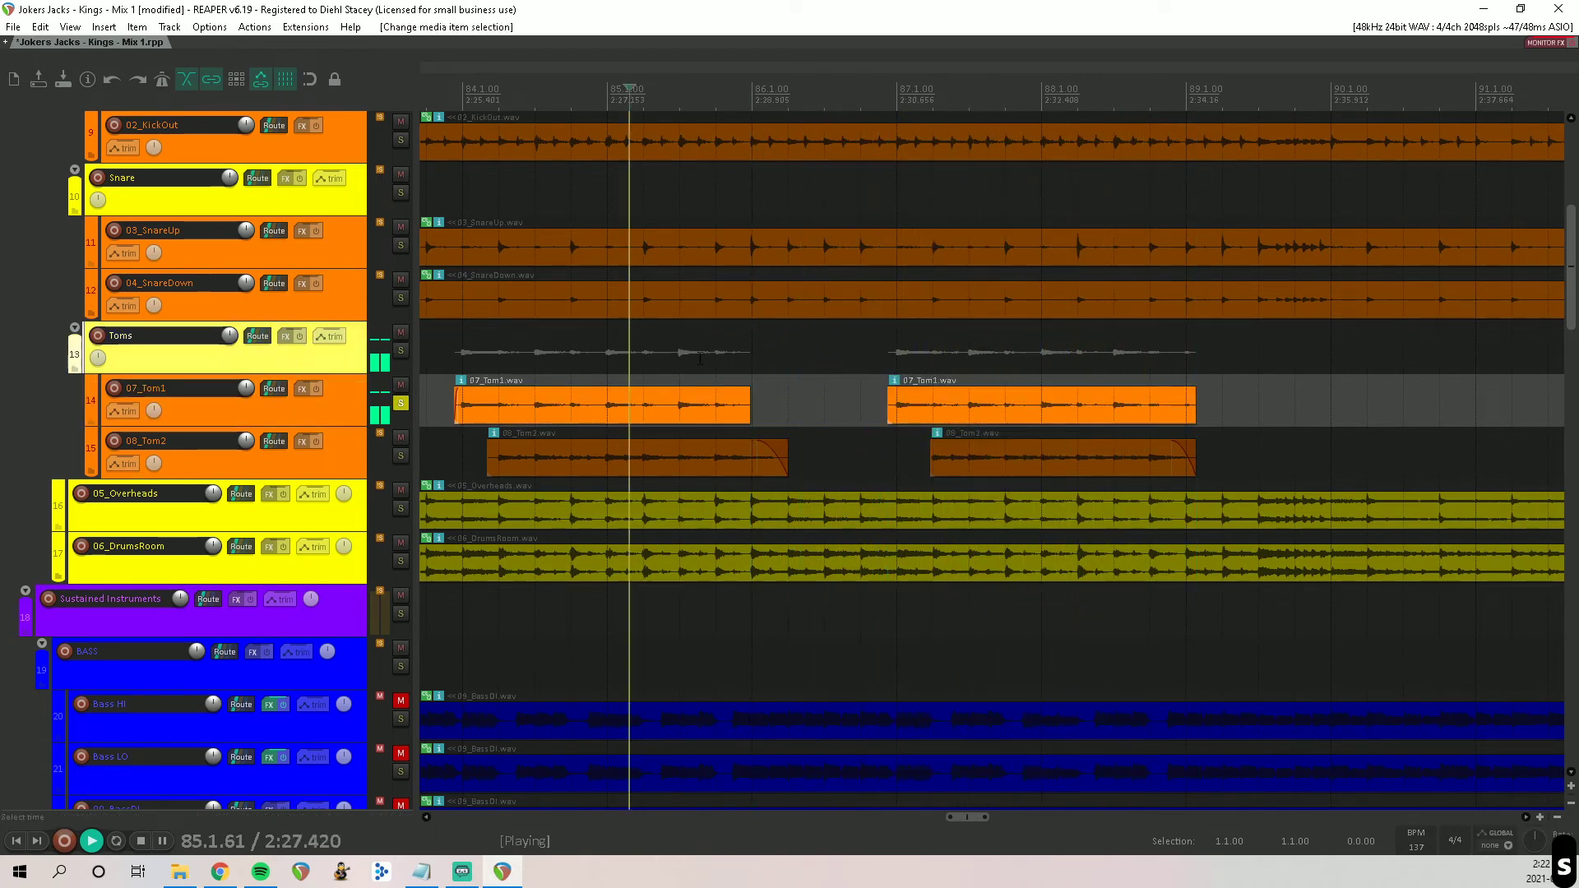
left_click_drag(740, 414, 707, 394)
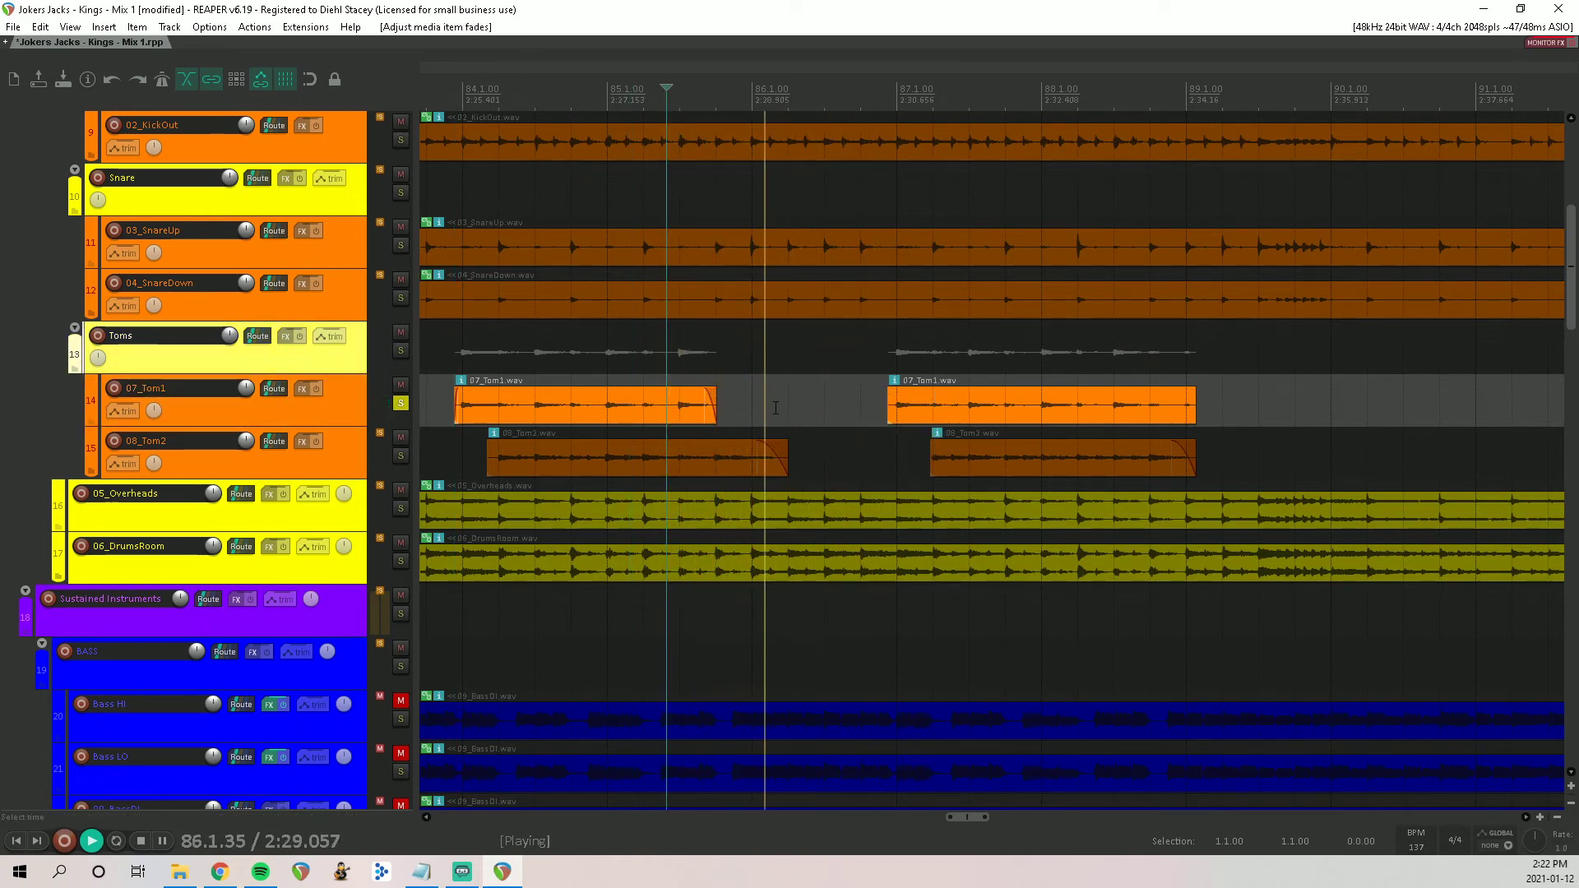
left_click_drag(1190, 421, 1154, 415)
left_click(1093, 354)
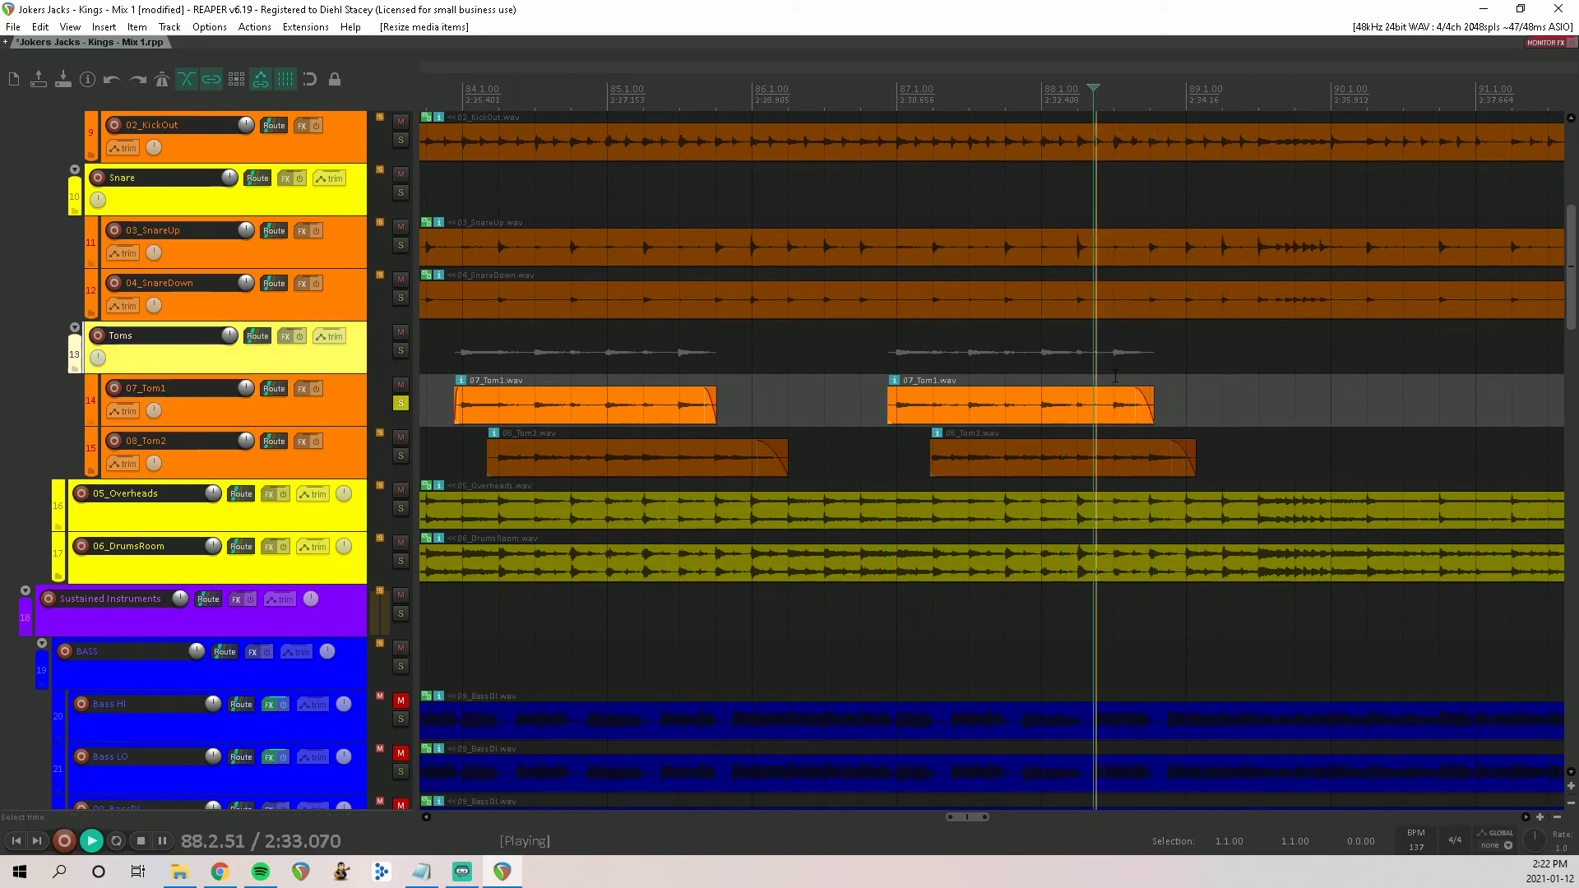
scroll(839, 354, "down", 5)
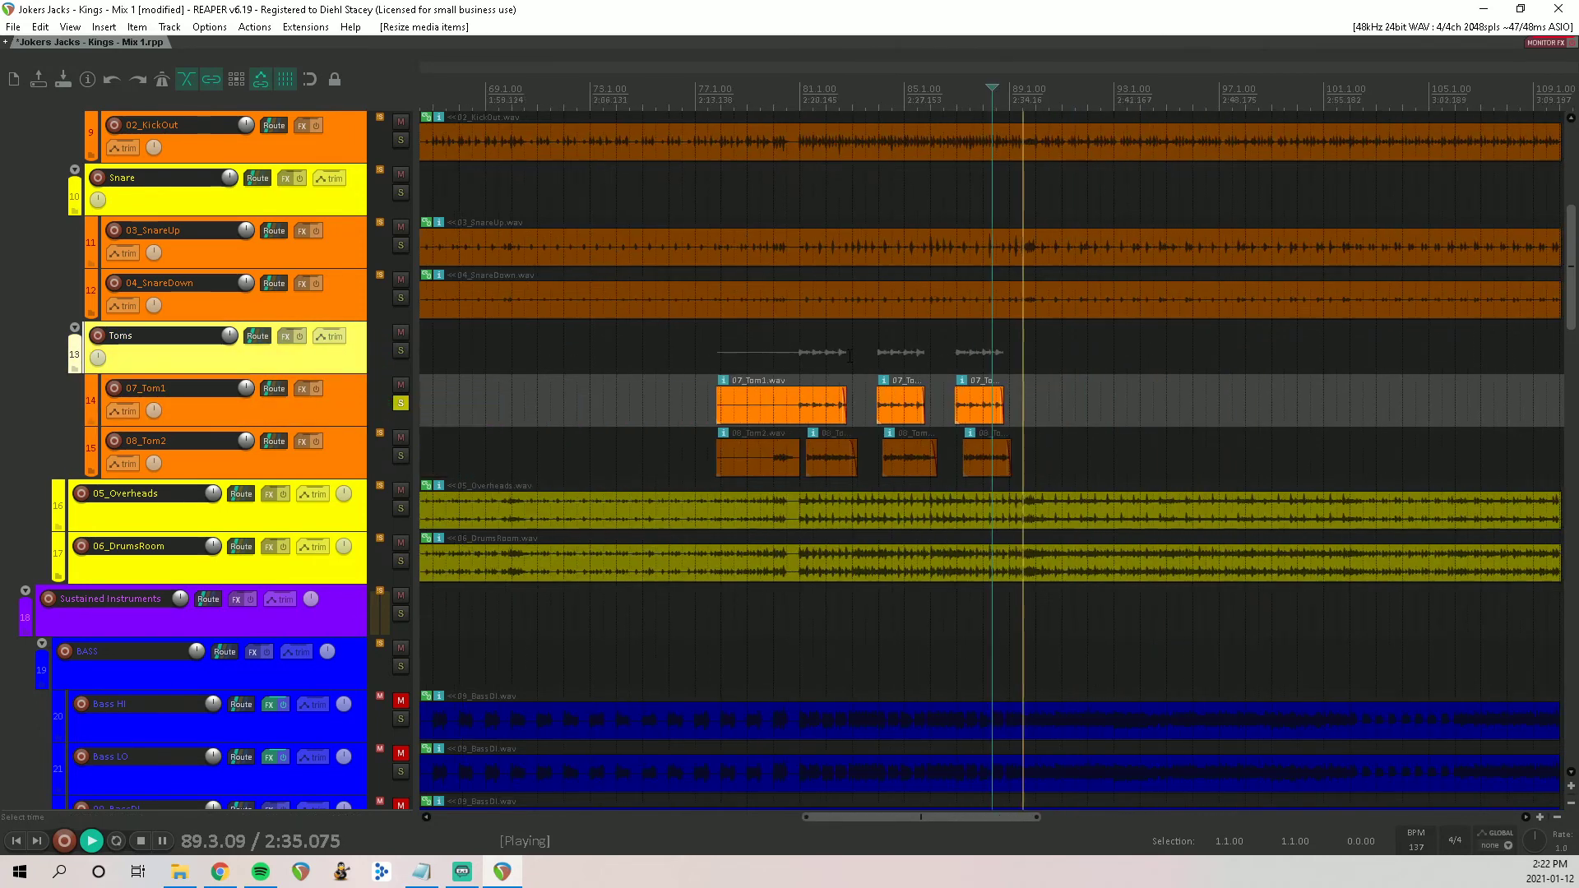
Step: Turn off solo on 07_Tom1 and stop playback with the cursor at about bar 78
left_click(400, 402)
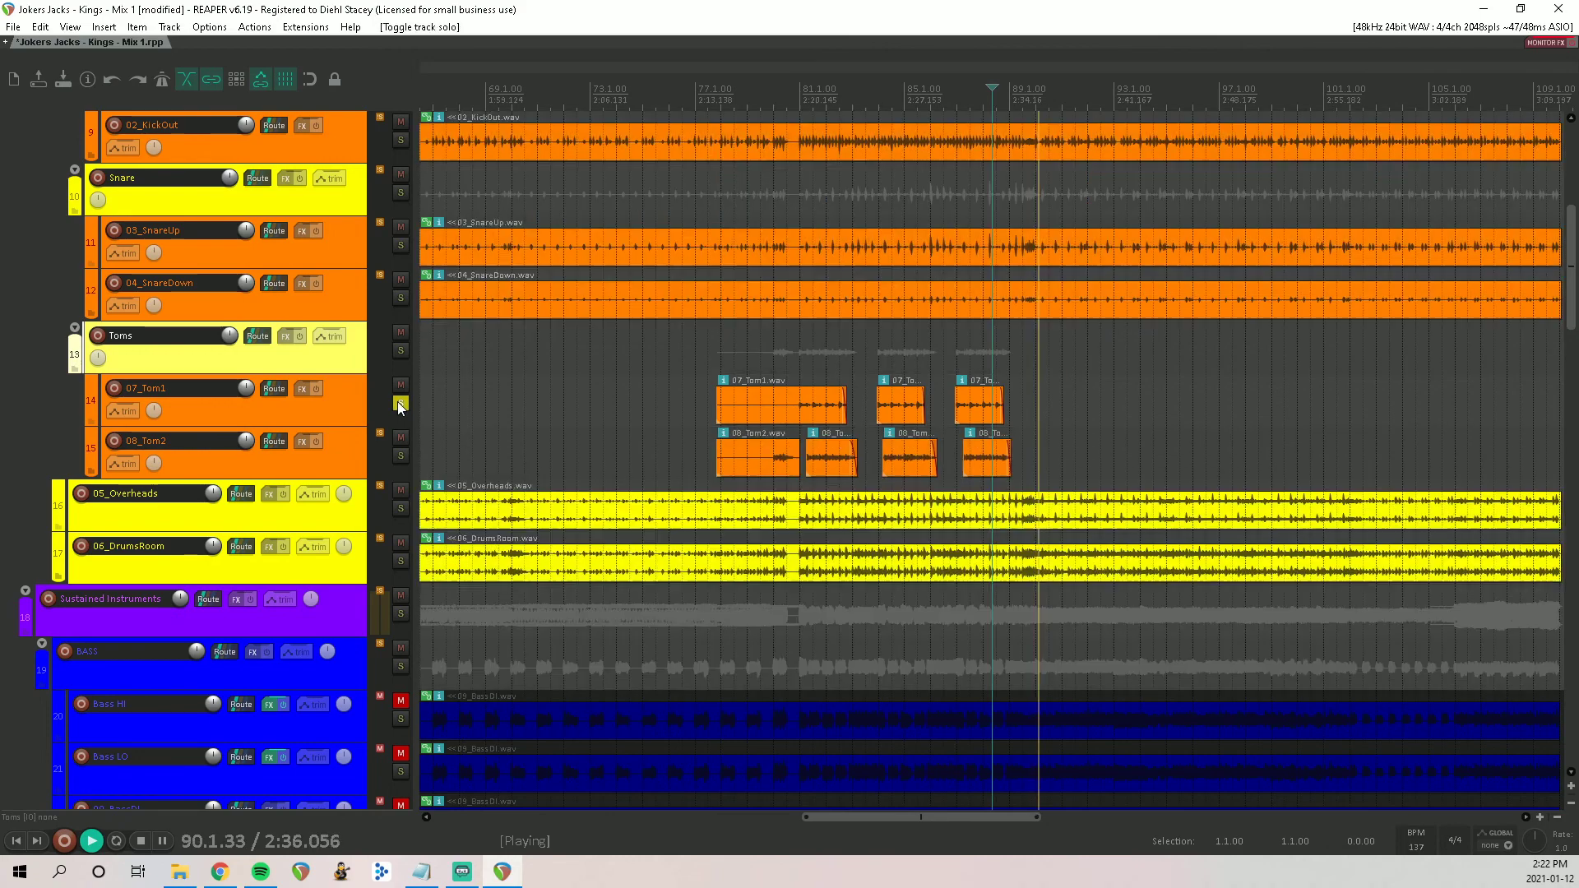
left_click(735, 353)
key("space")
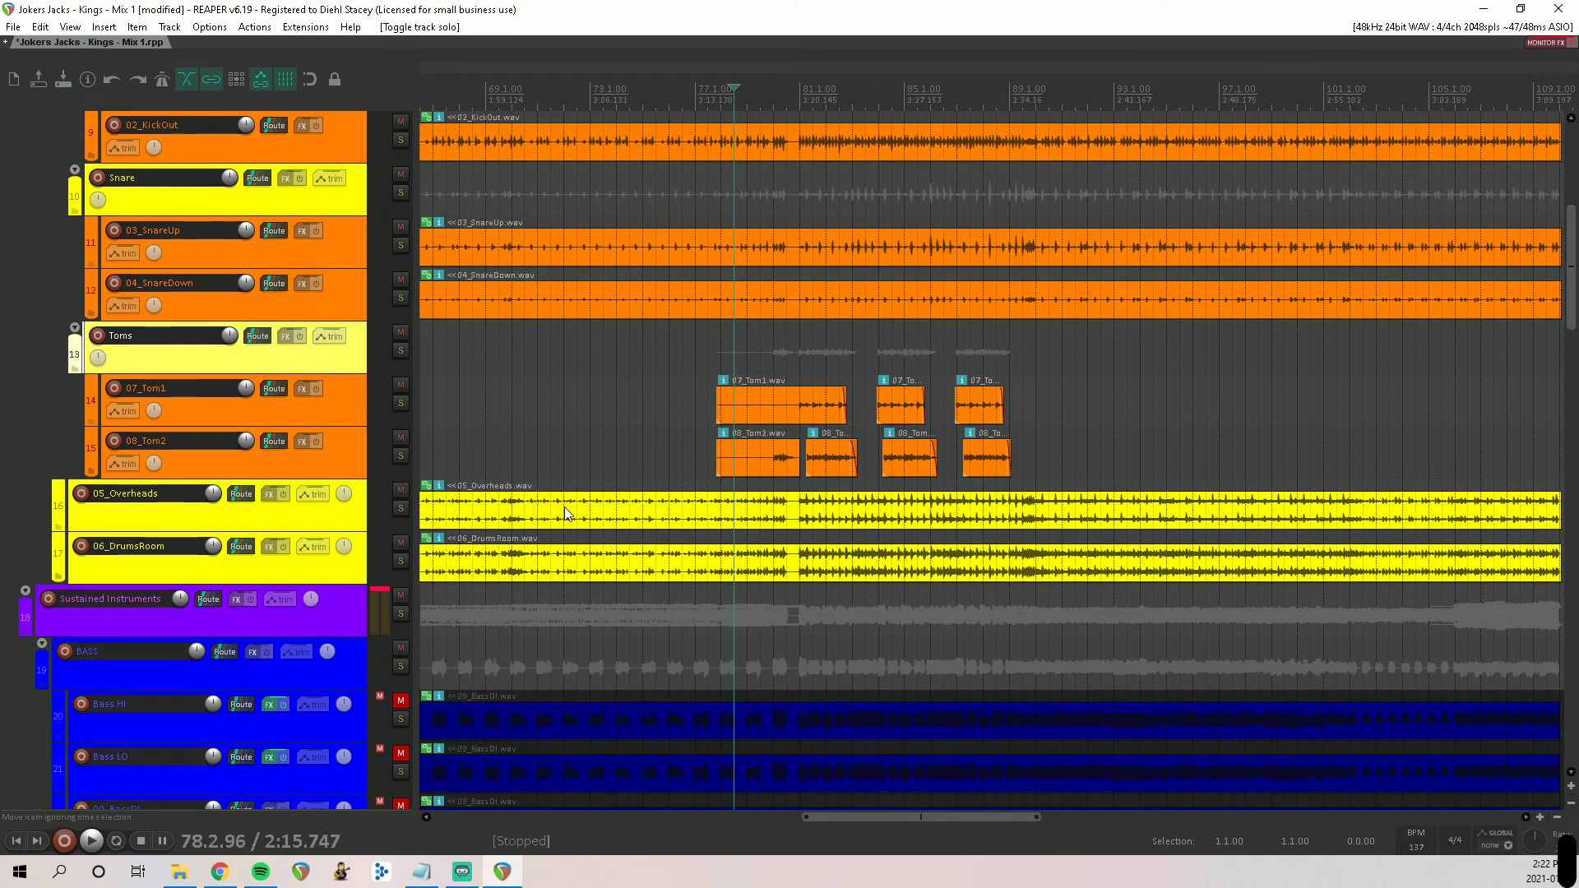
Step: Play the earlier tom section from about bar 31.4 and solo 07_Tom1
scroll(696, 411, "down", 6)
scroll(567, 403, "up", 1)
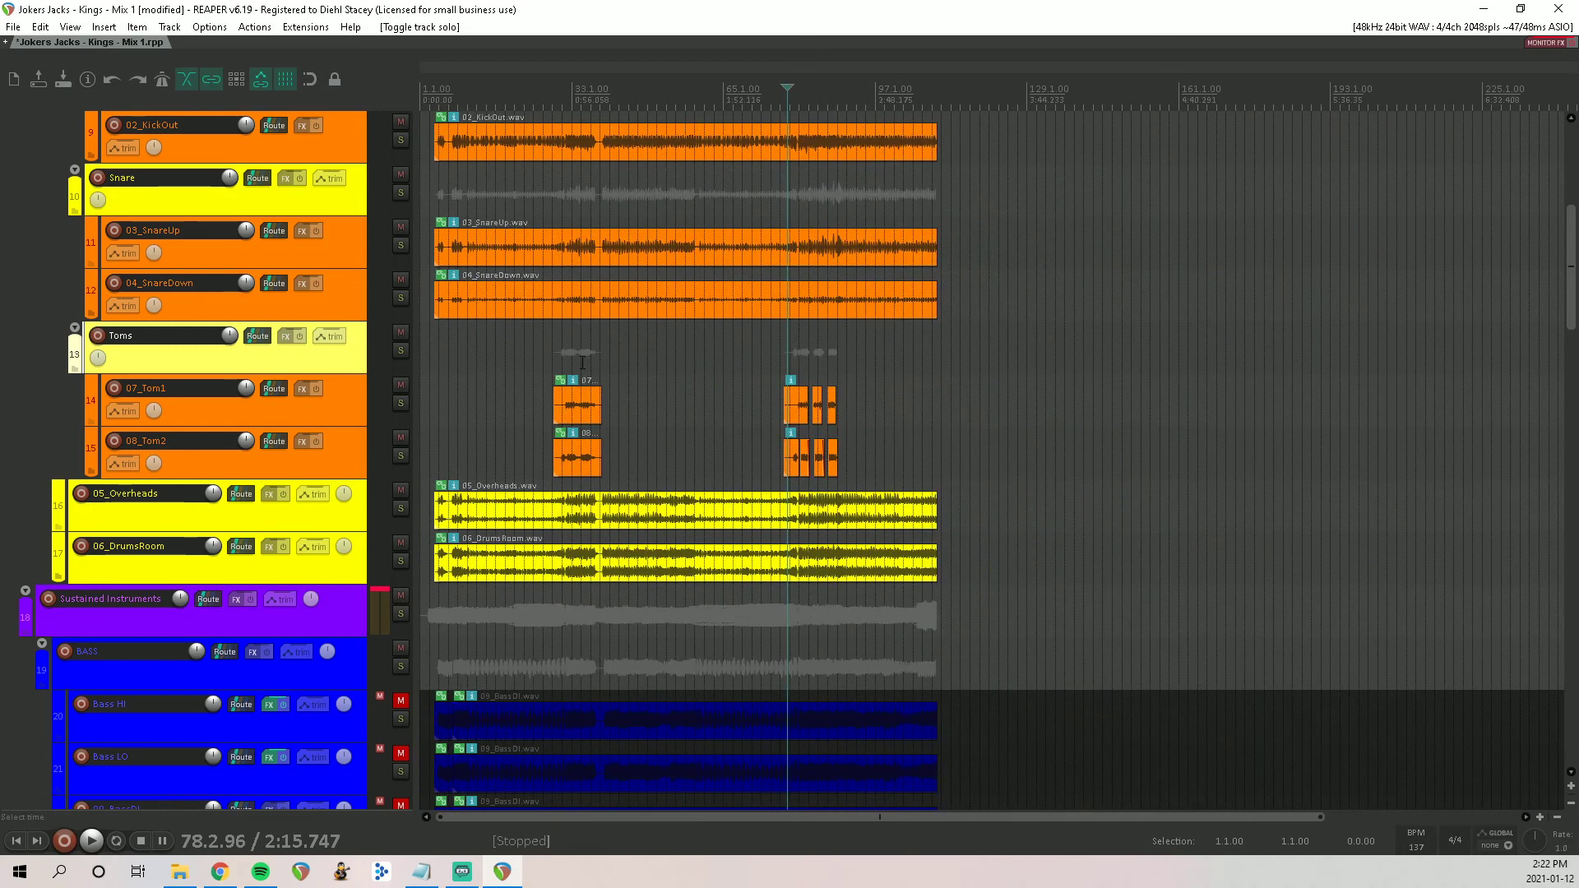
scroll(553, 359, "up", 9)
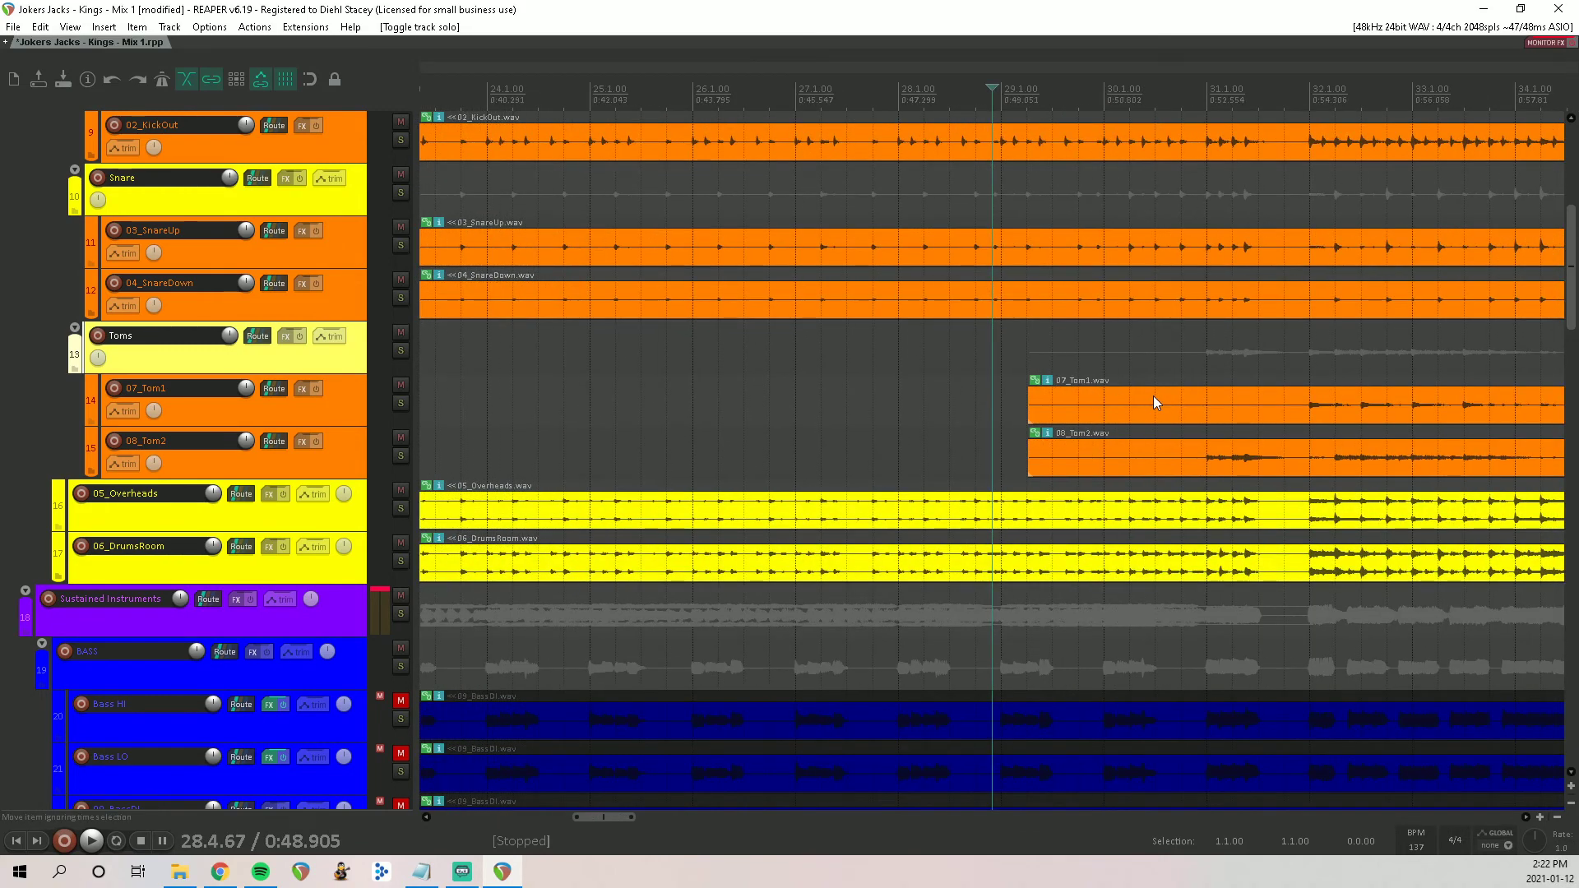
scroll(1154, 398, "down", 2)
scroll(1146, 359, "up", 2)
key("space")
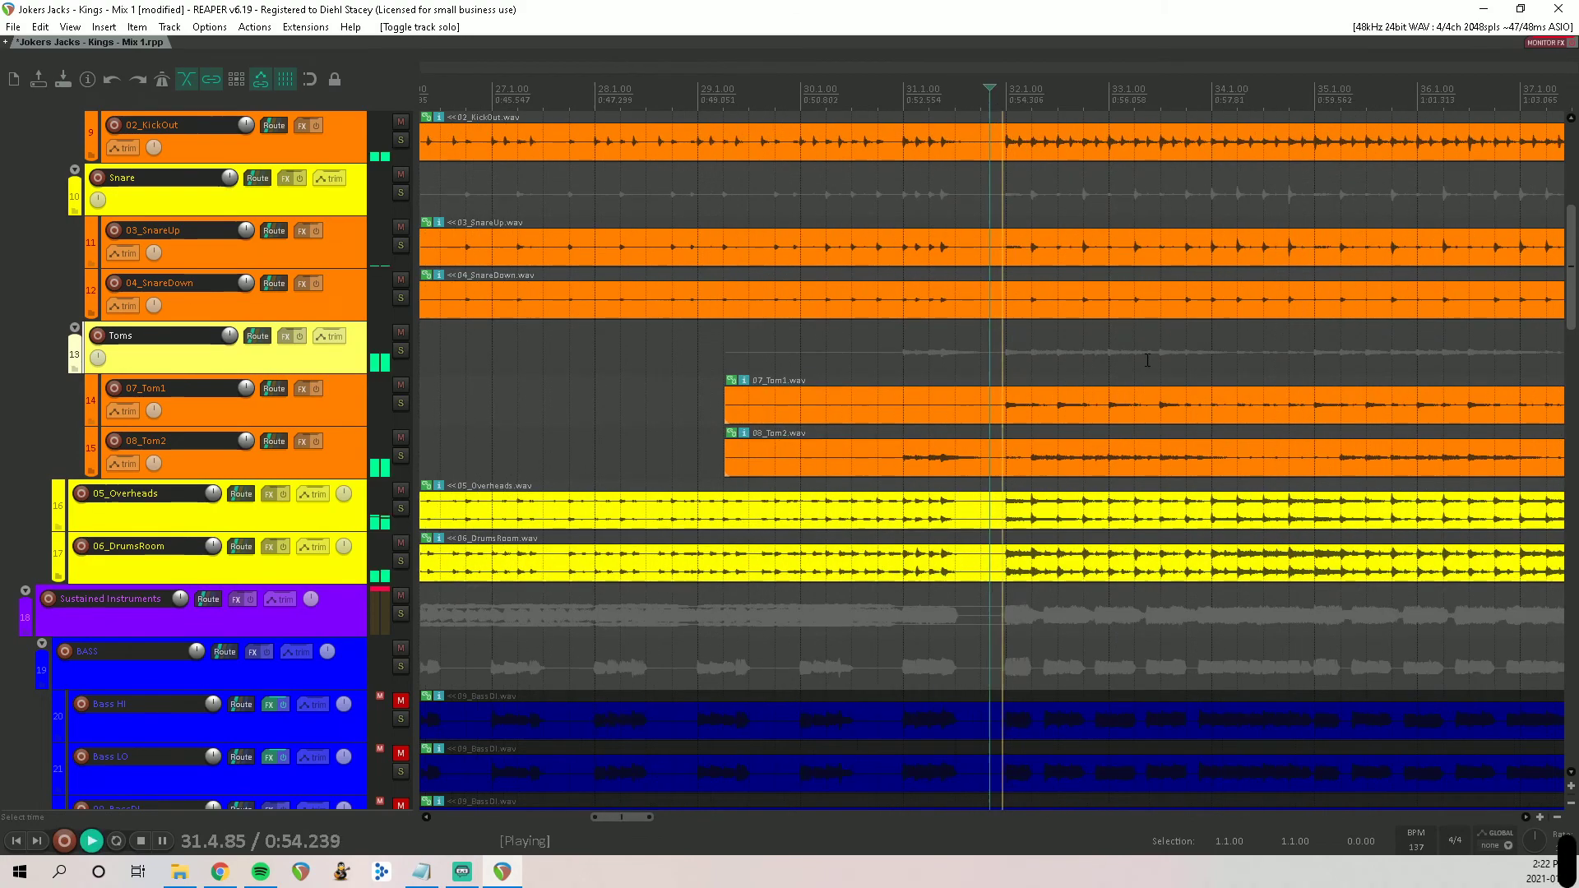
left_click(400, 404)
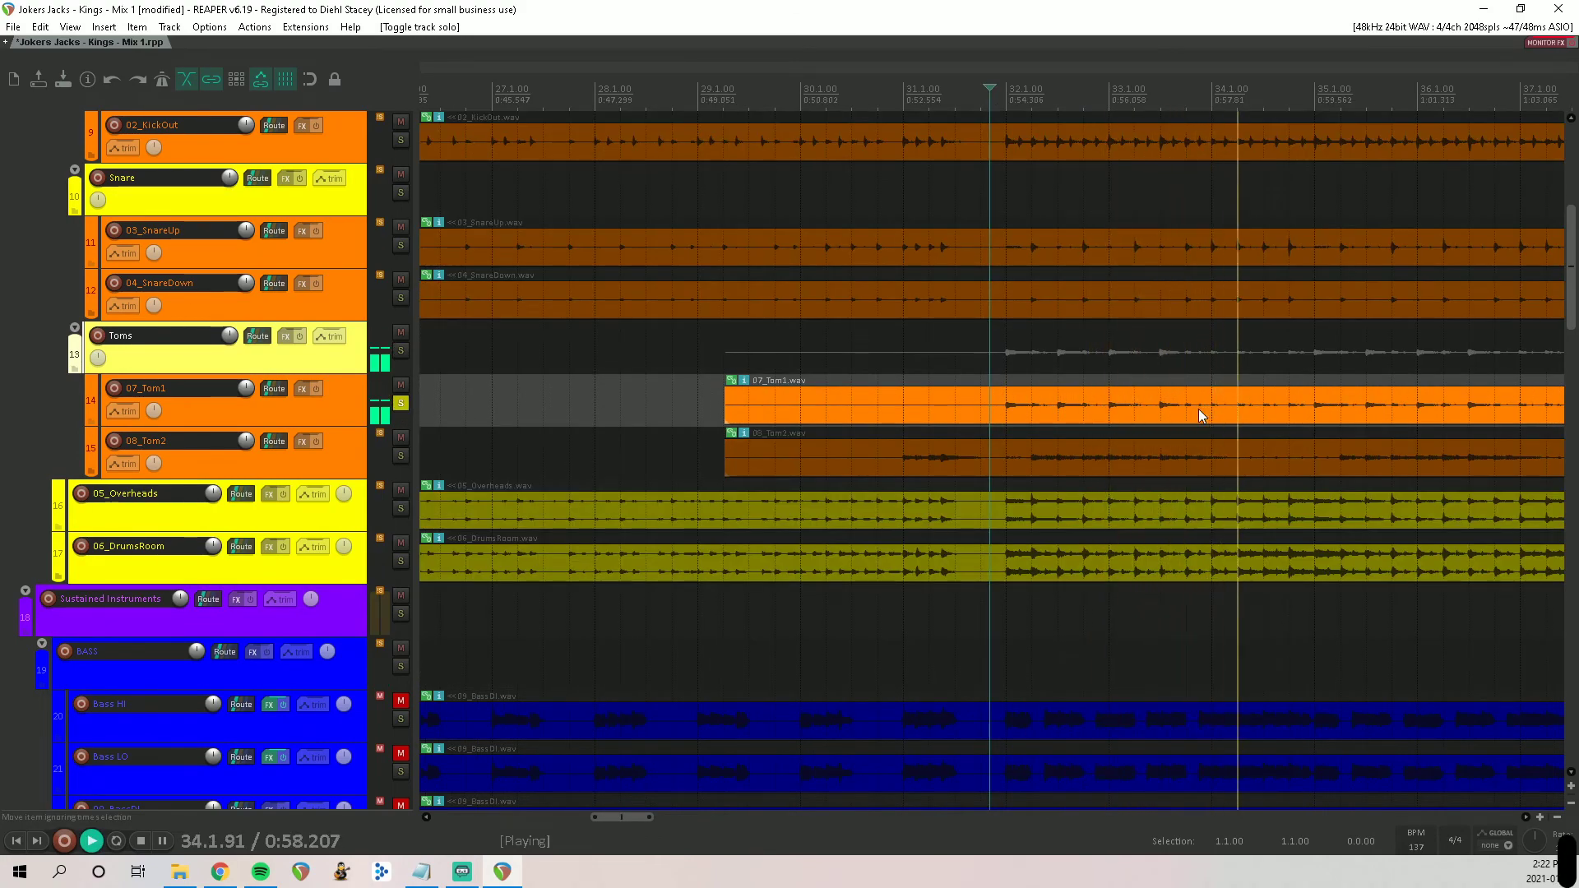
Step: Undo a premature split of 07_Tom1 and ungroup the 07_Tom1 and 08_Tom2 items spanning about bars 29 to 39
key("s")
key("ctrl+z")
scroll(1181, 403, "down", 2)
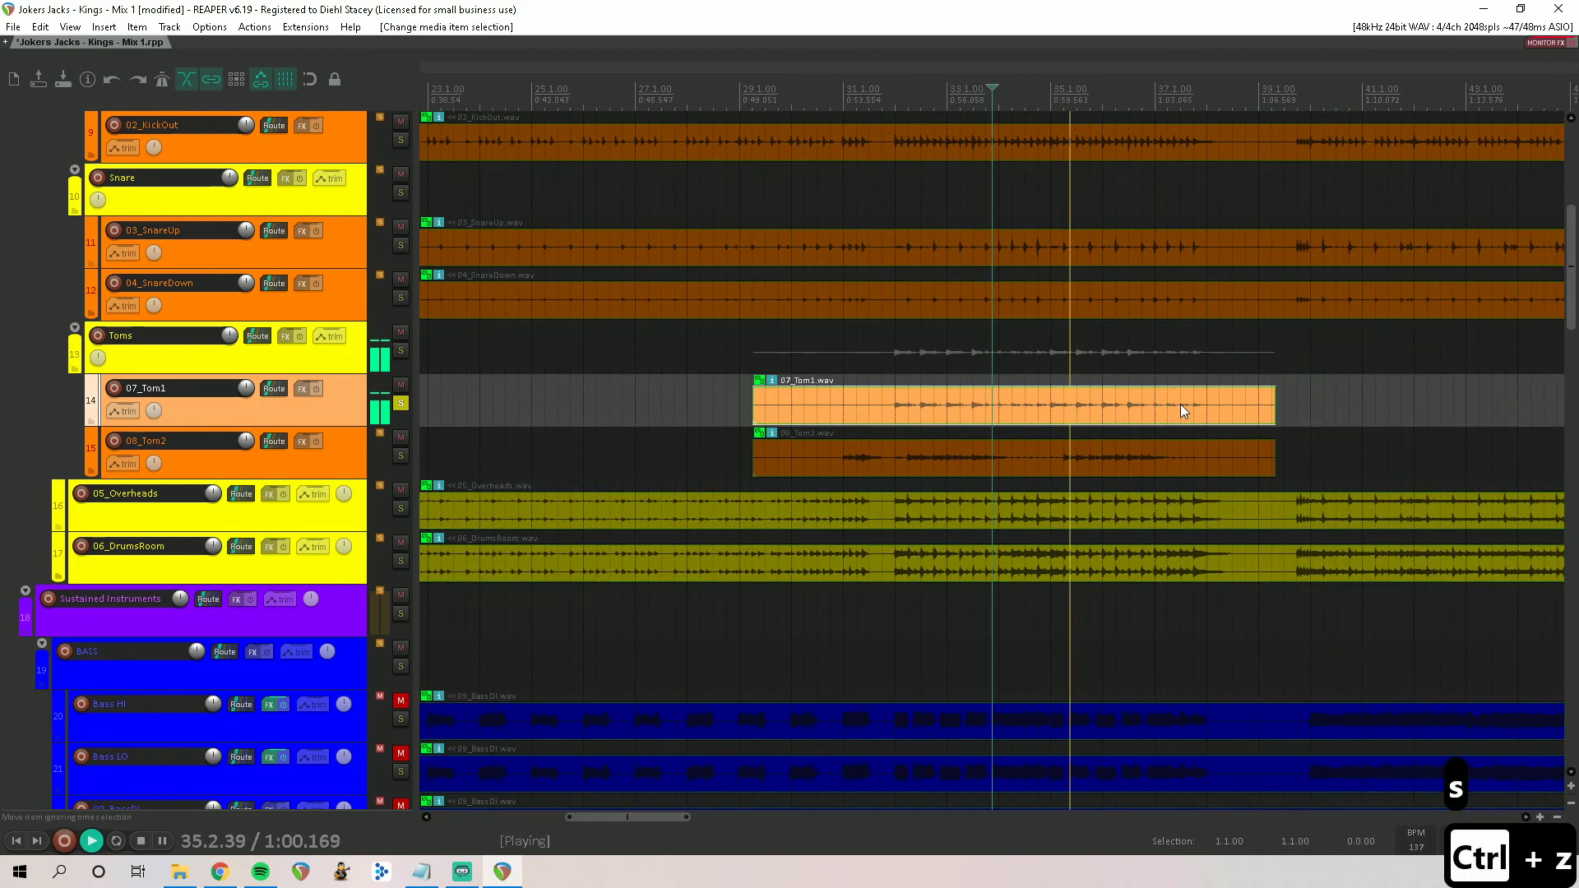
left_click_drag(1260, 398, 841, 462)
key("u")
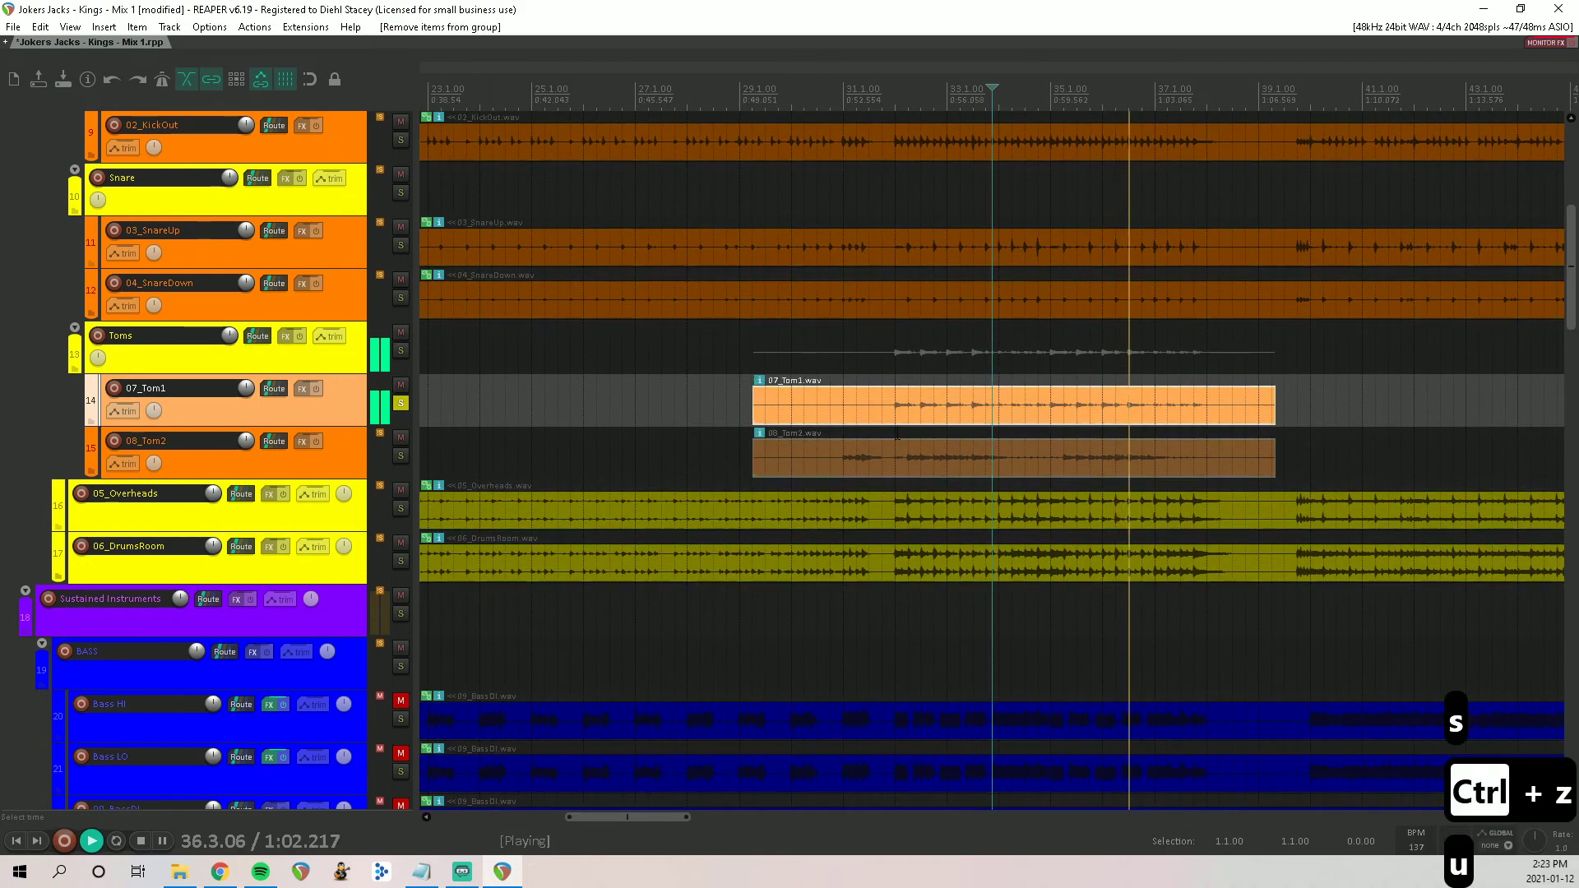
Step: Split 07_Tom1 at about bar 34 and trim the start of the second piece to just before bar 35
left_click(981, 413)
scroll(982, 413, "up", 4)
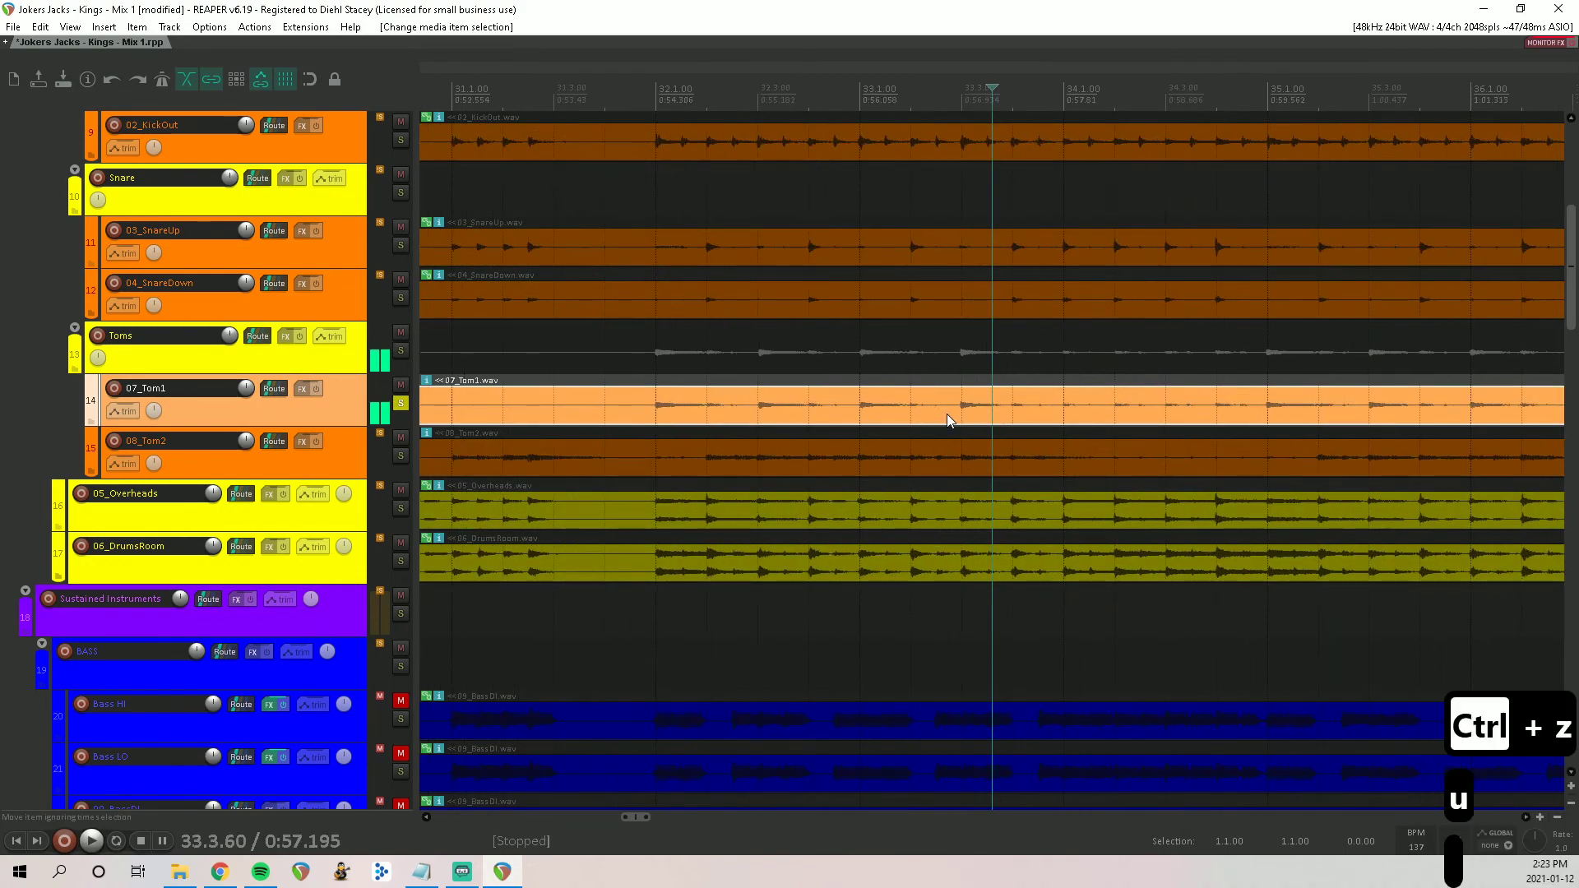
key("u")
key("s")
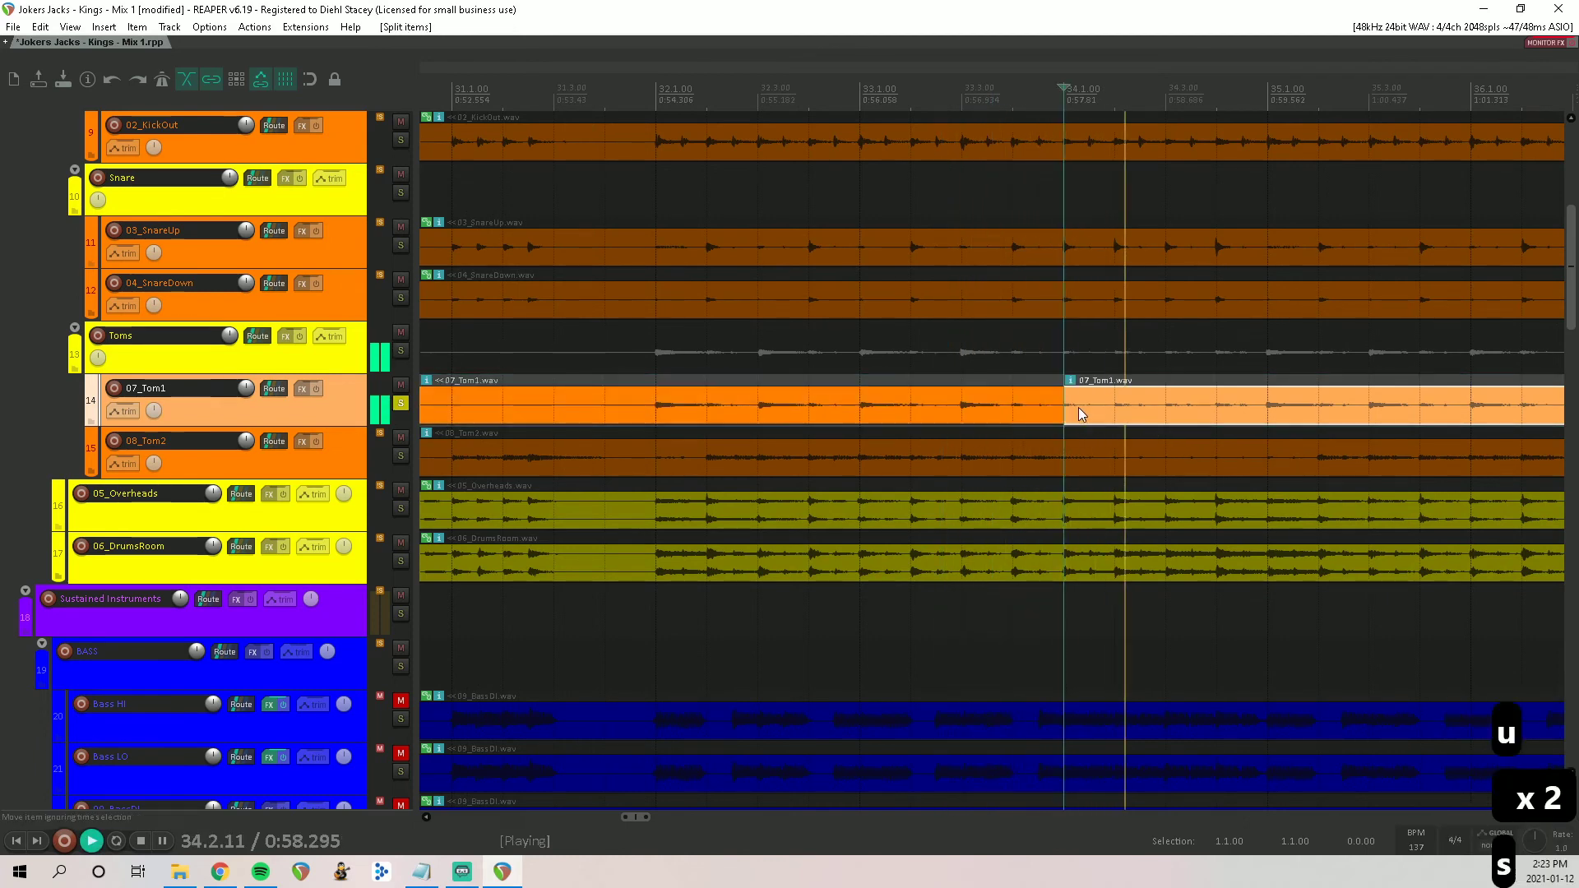
left_click_drag(1064, 411, 1274, 424)
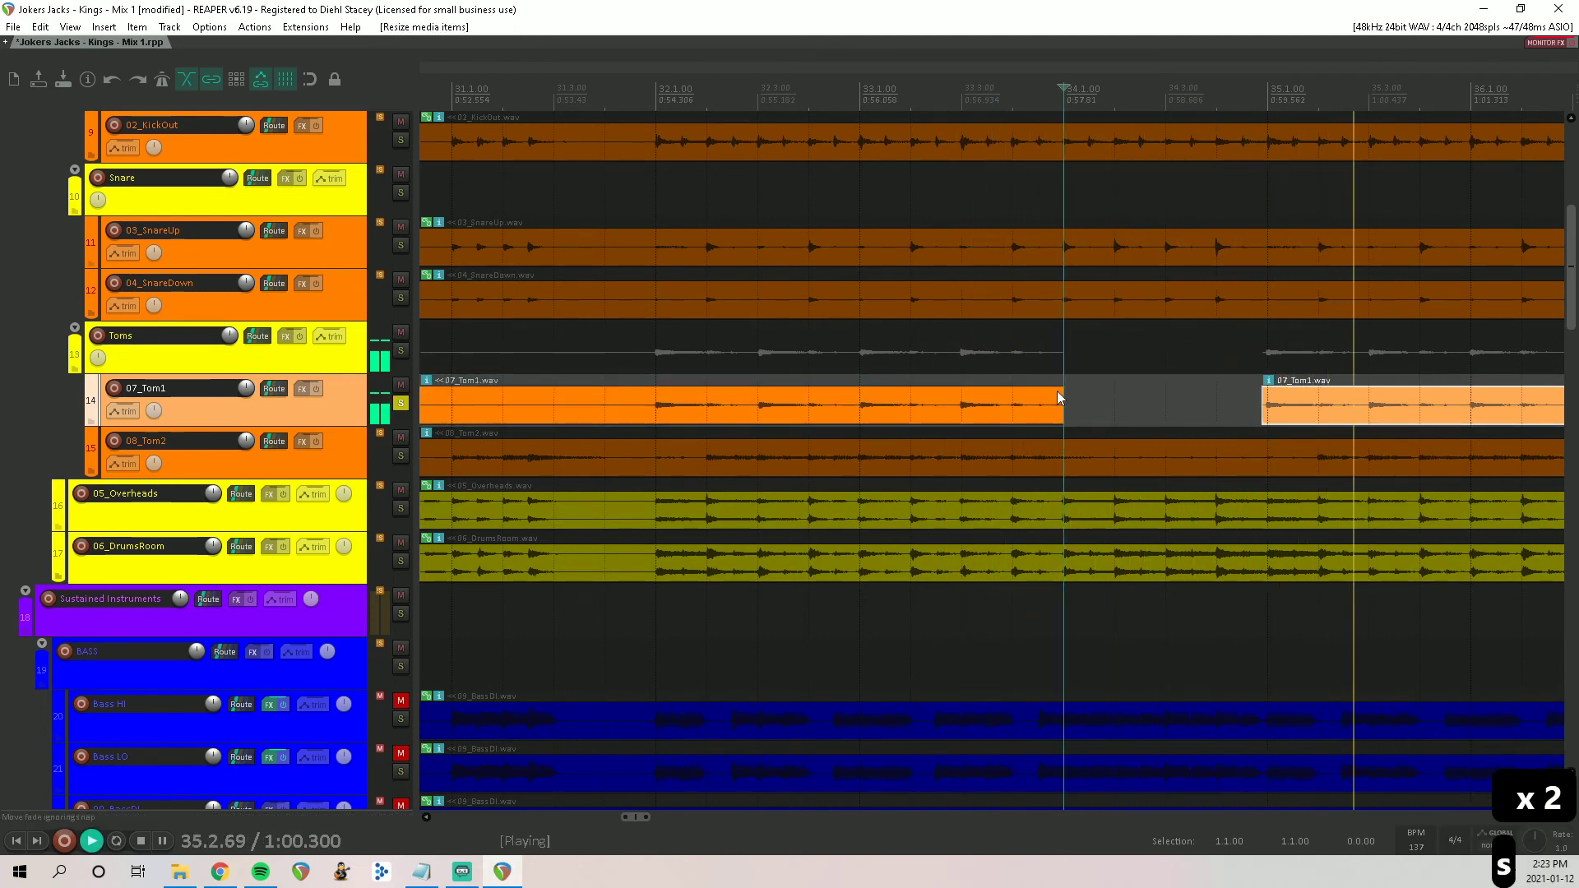
Step: Shorten the end of the first 07_Tom1 piece to about bar 33.4, add a fade-out and play back the ending
left_click_drag(1060, 389, 1005, 398)
left_click(894, 365)
left_click(877, 350)
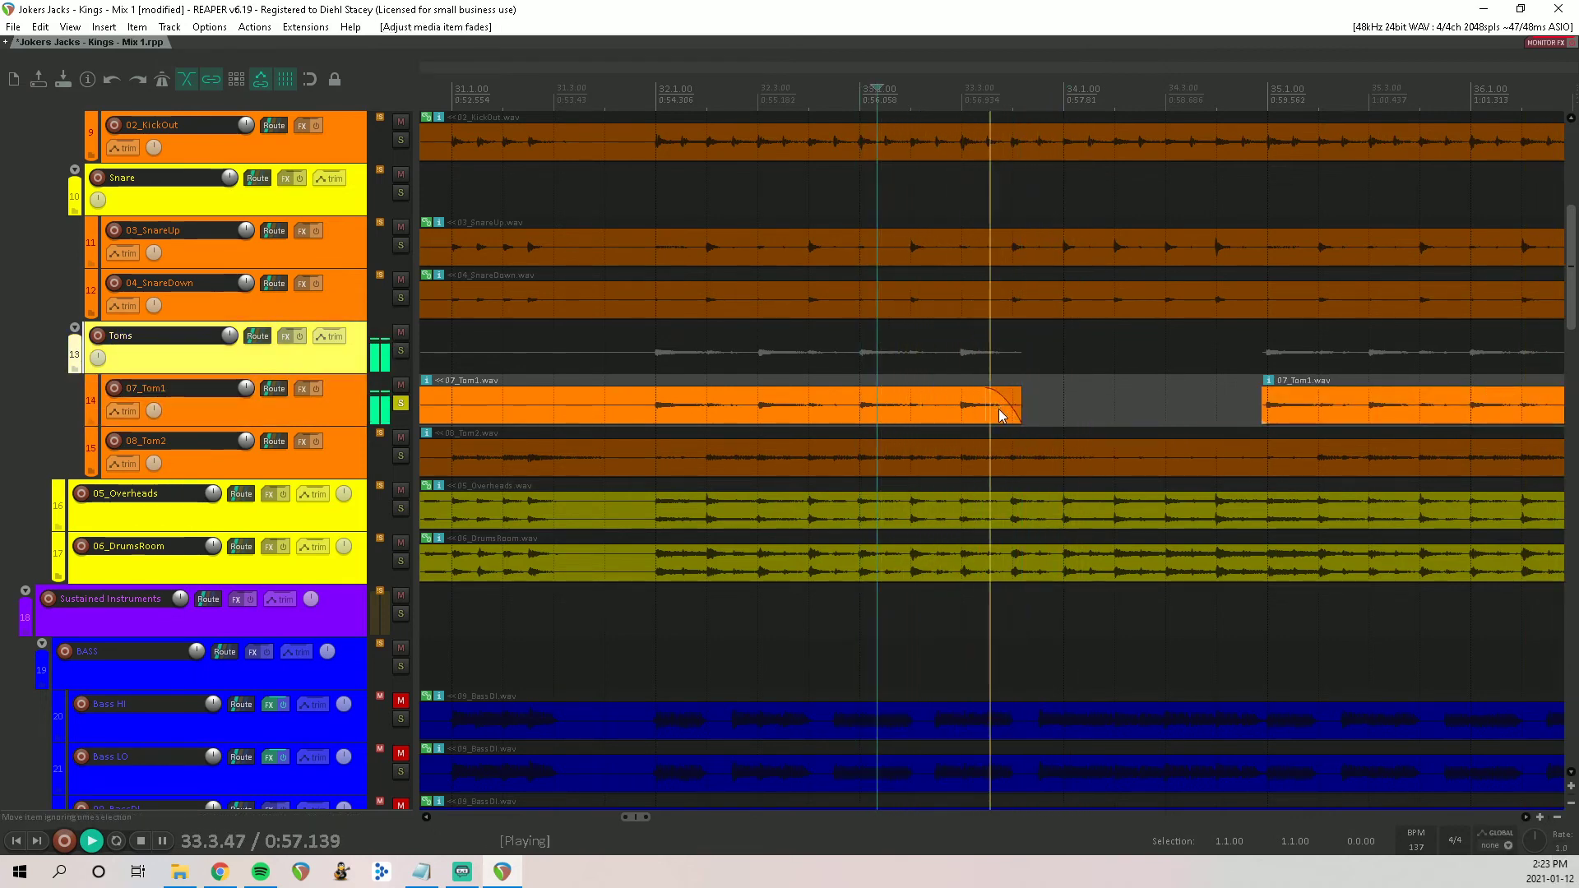
mouse_move(1018, 404)
left_mouse_down()
mouse_move(1026, 414)
mouse_move(995, 409)
mouse_move(1009, 400)
left_mouse_up()
key("ctrl+z")
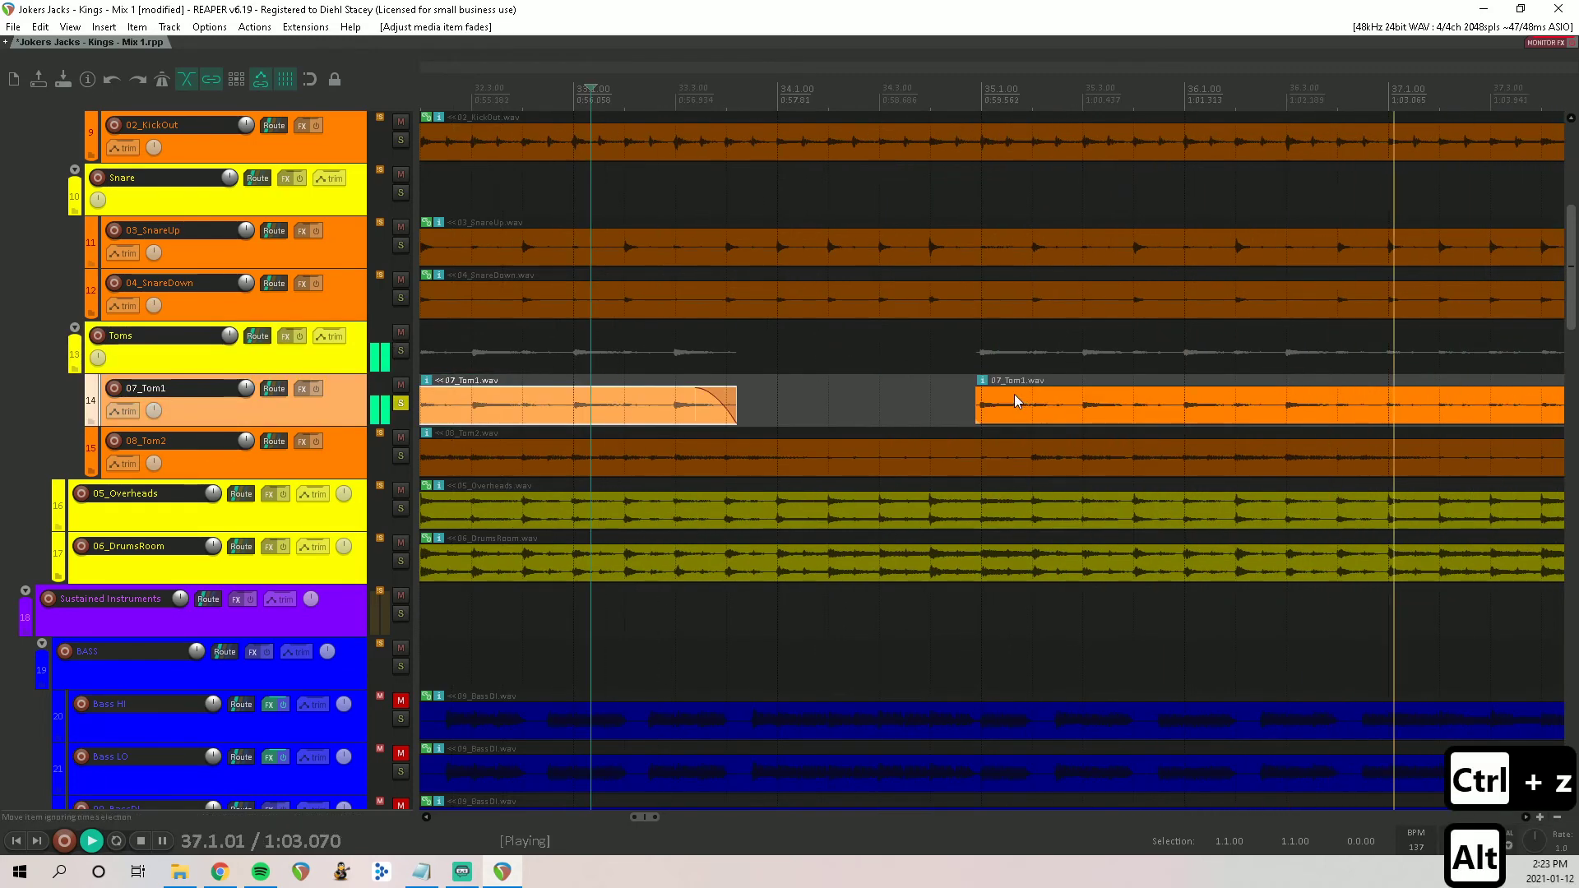
Step: Cut 07_Tom1 at about bar 37, delete the remainder, and shorten the end to about bar 36.4 with a fade-out
left_click(949, 403)
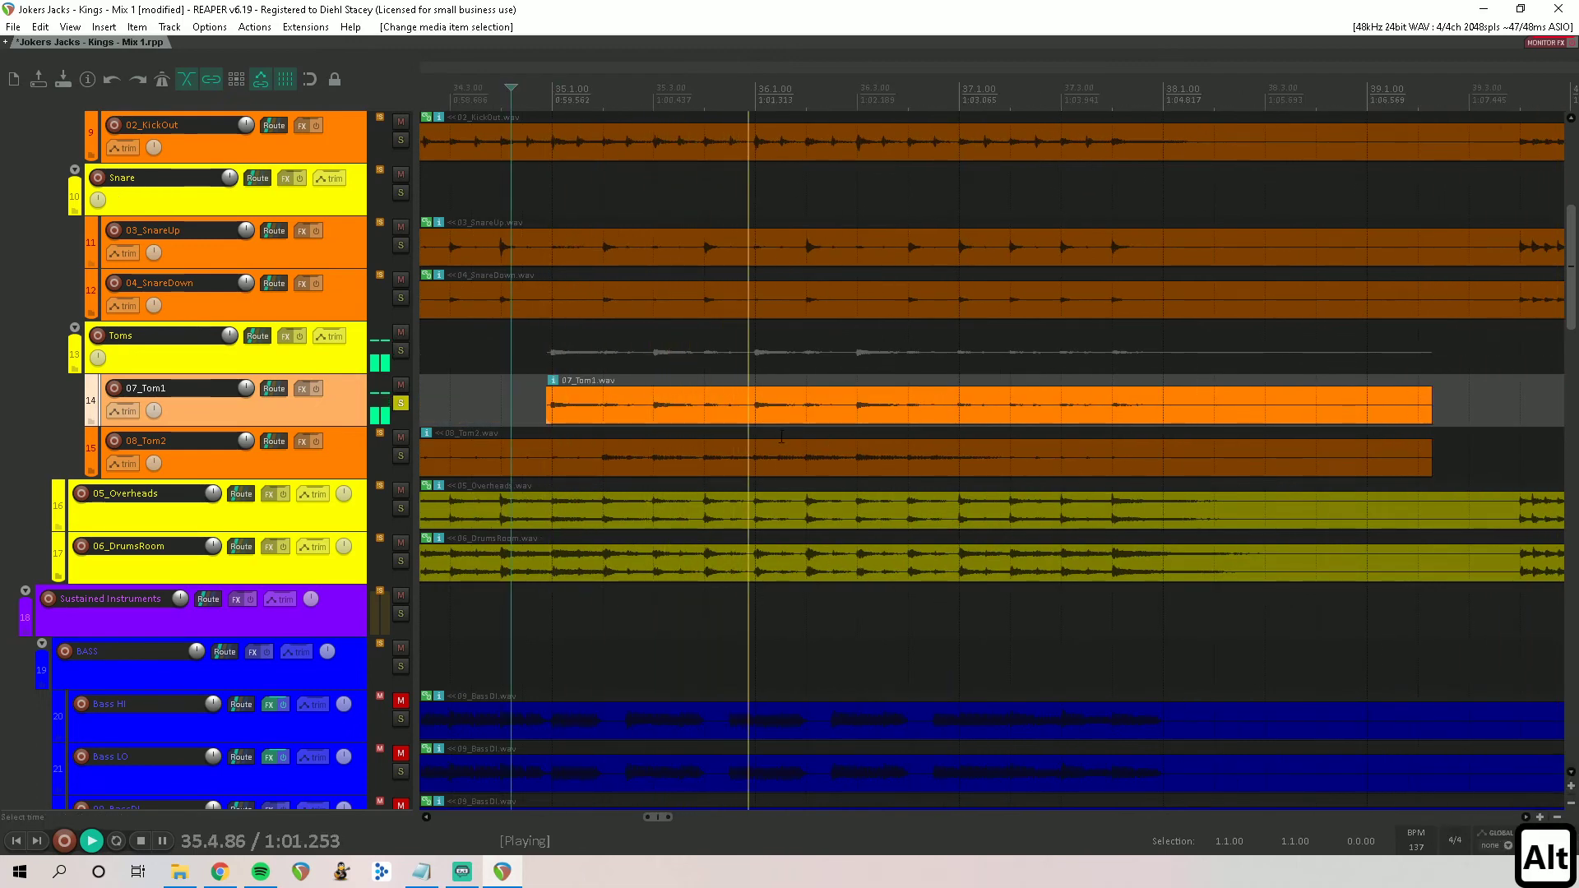
left_click(956, 407)
key("s")
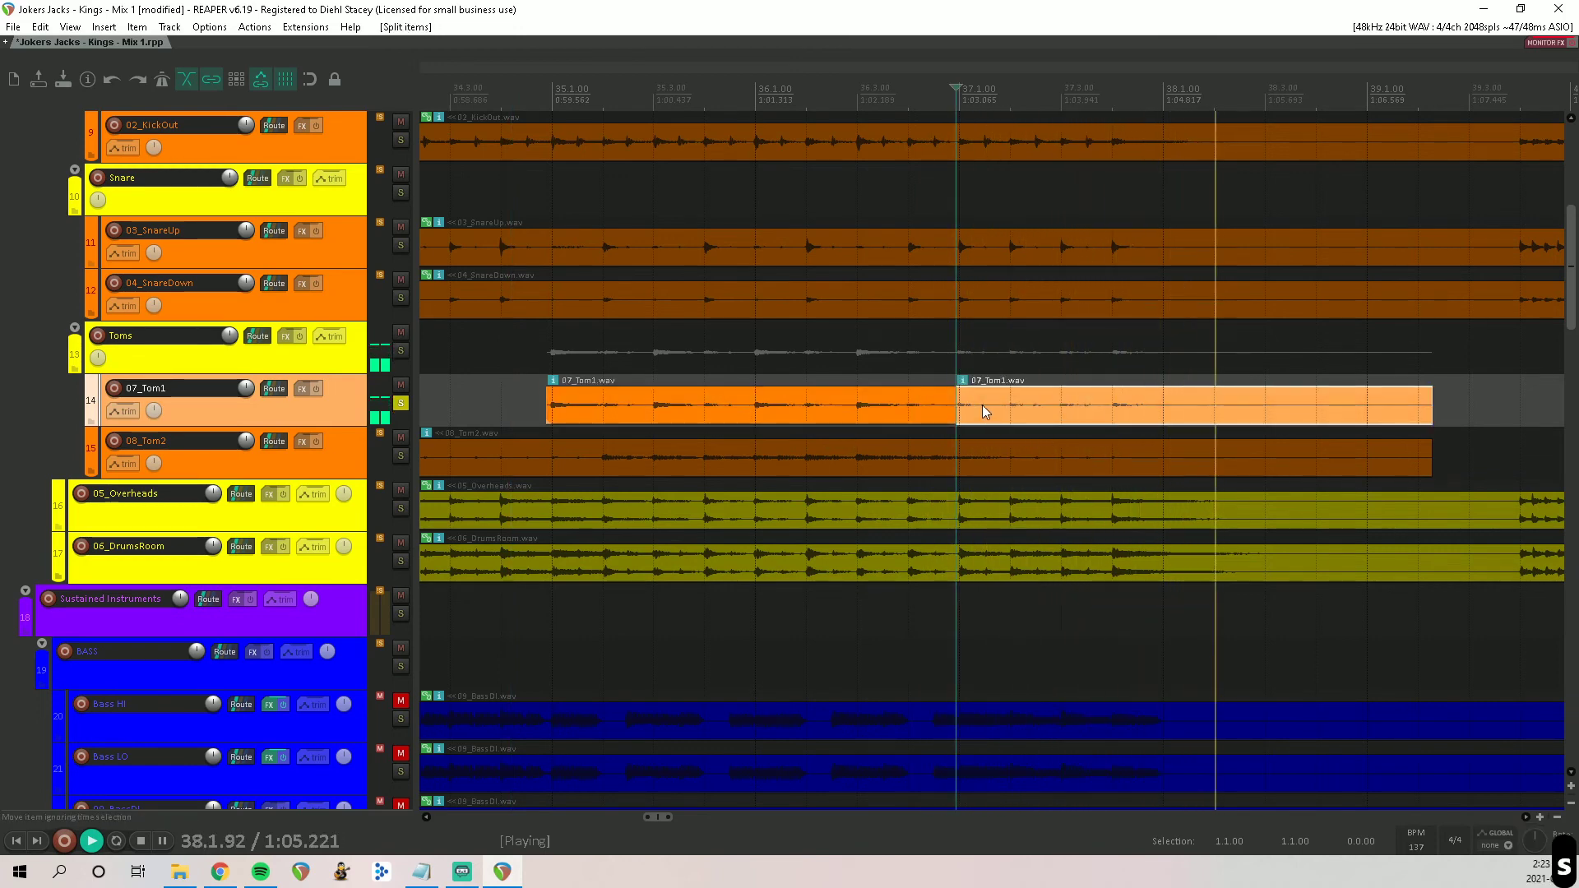
key("Delete")
left_click_drag(954, 395, 930, 411)
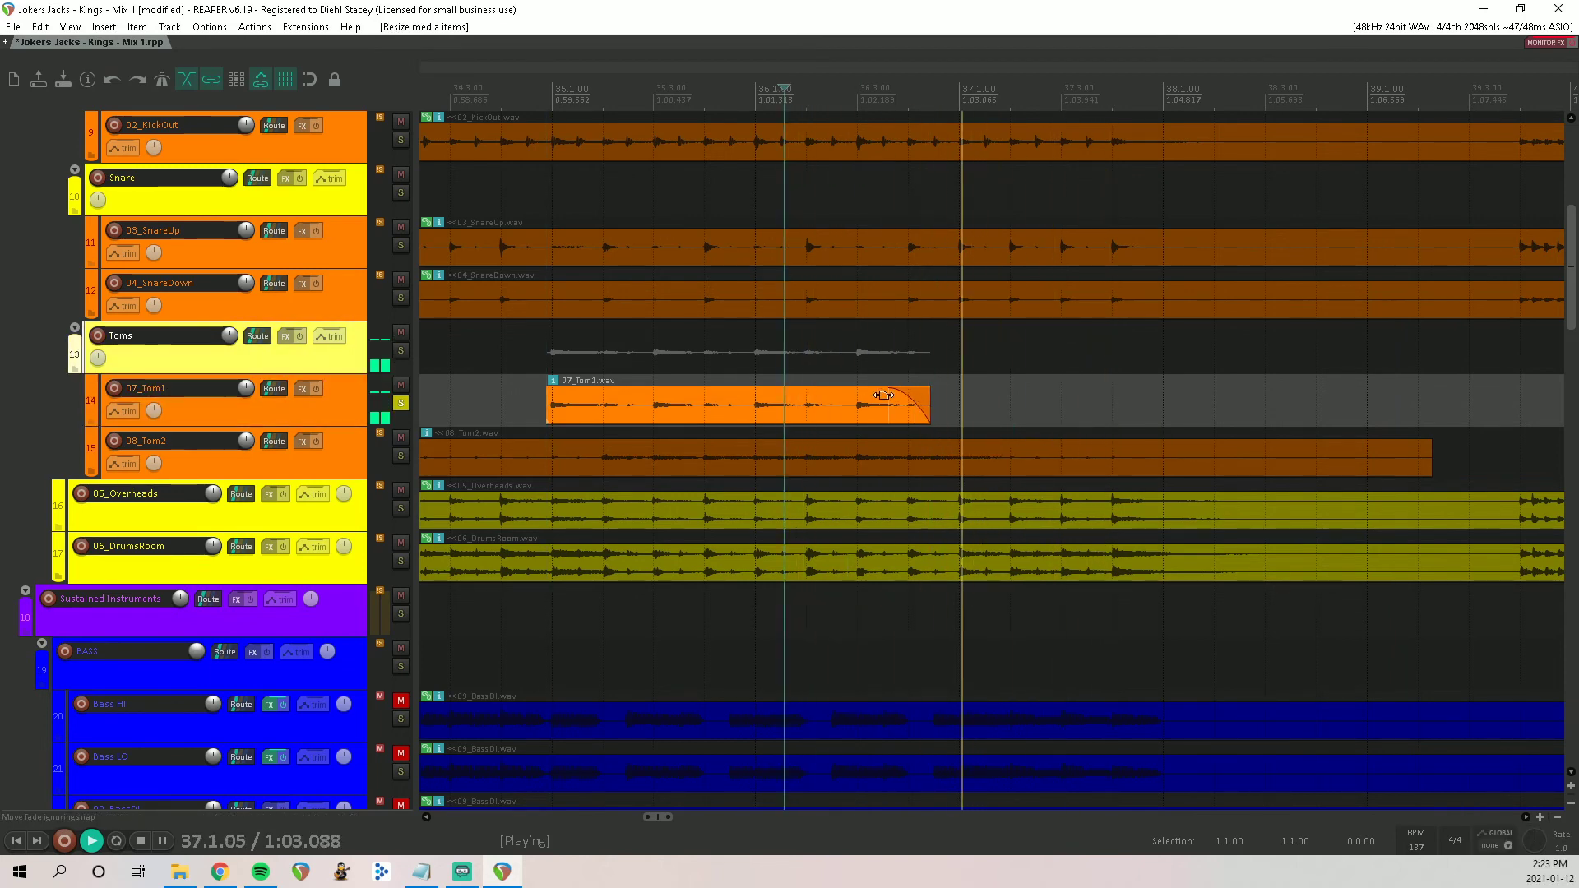
Step: Solo 08_Tom2 and split its item just before bar 32
scroll(914, 477, "down", 3)
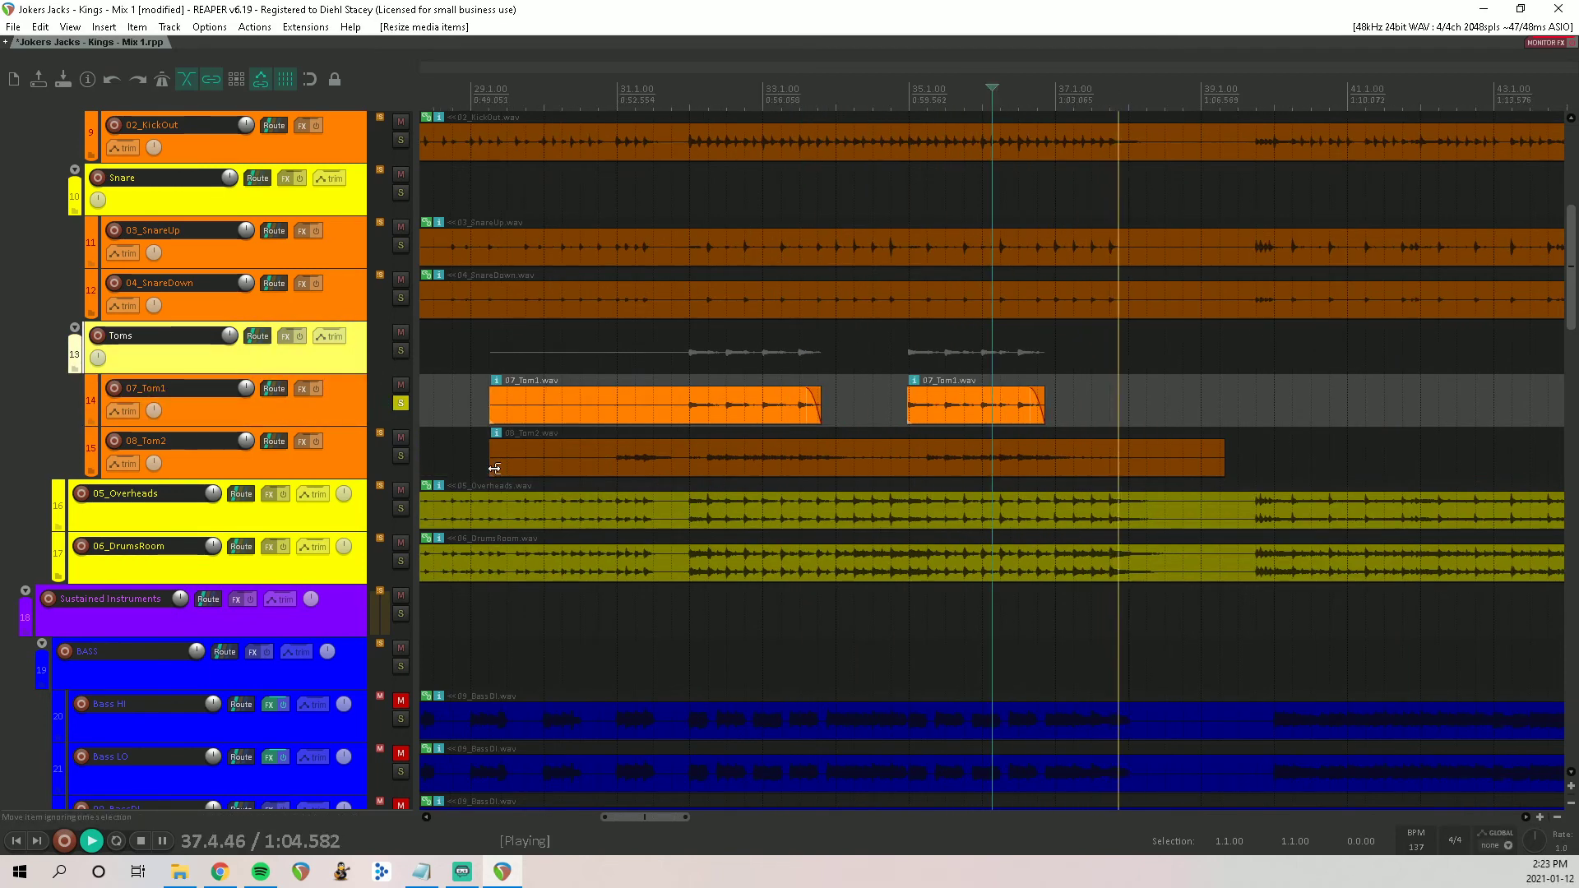
left_click(402, 454)
left_click(639, 445)
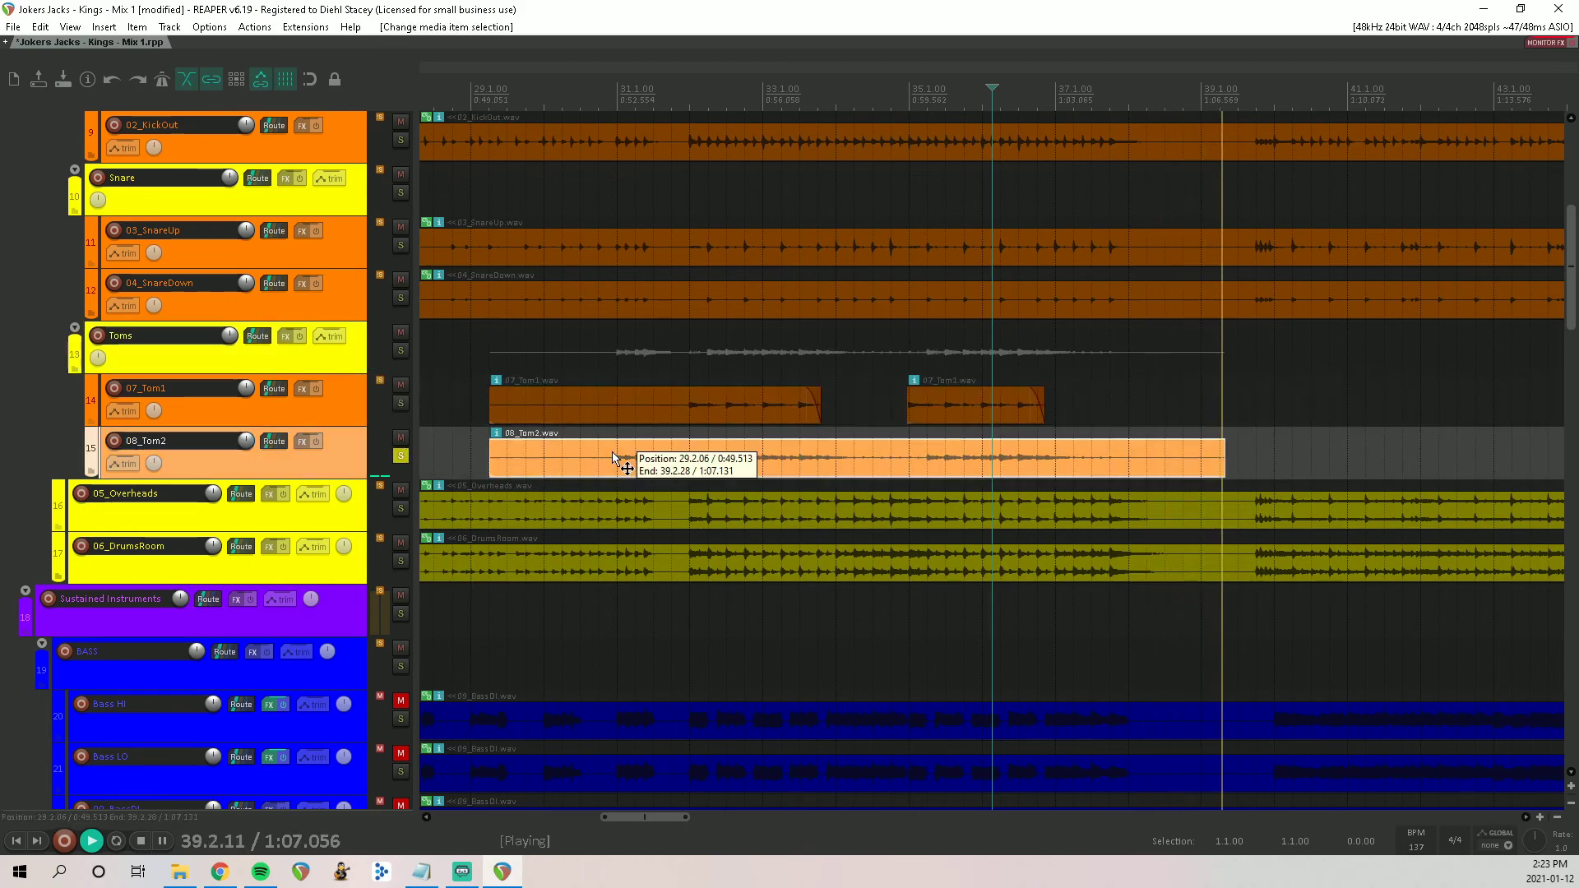
scroll(921, 466, "up", 2)
scroll(921, 465, "right", 3)
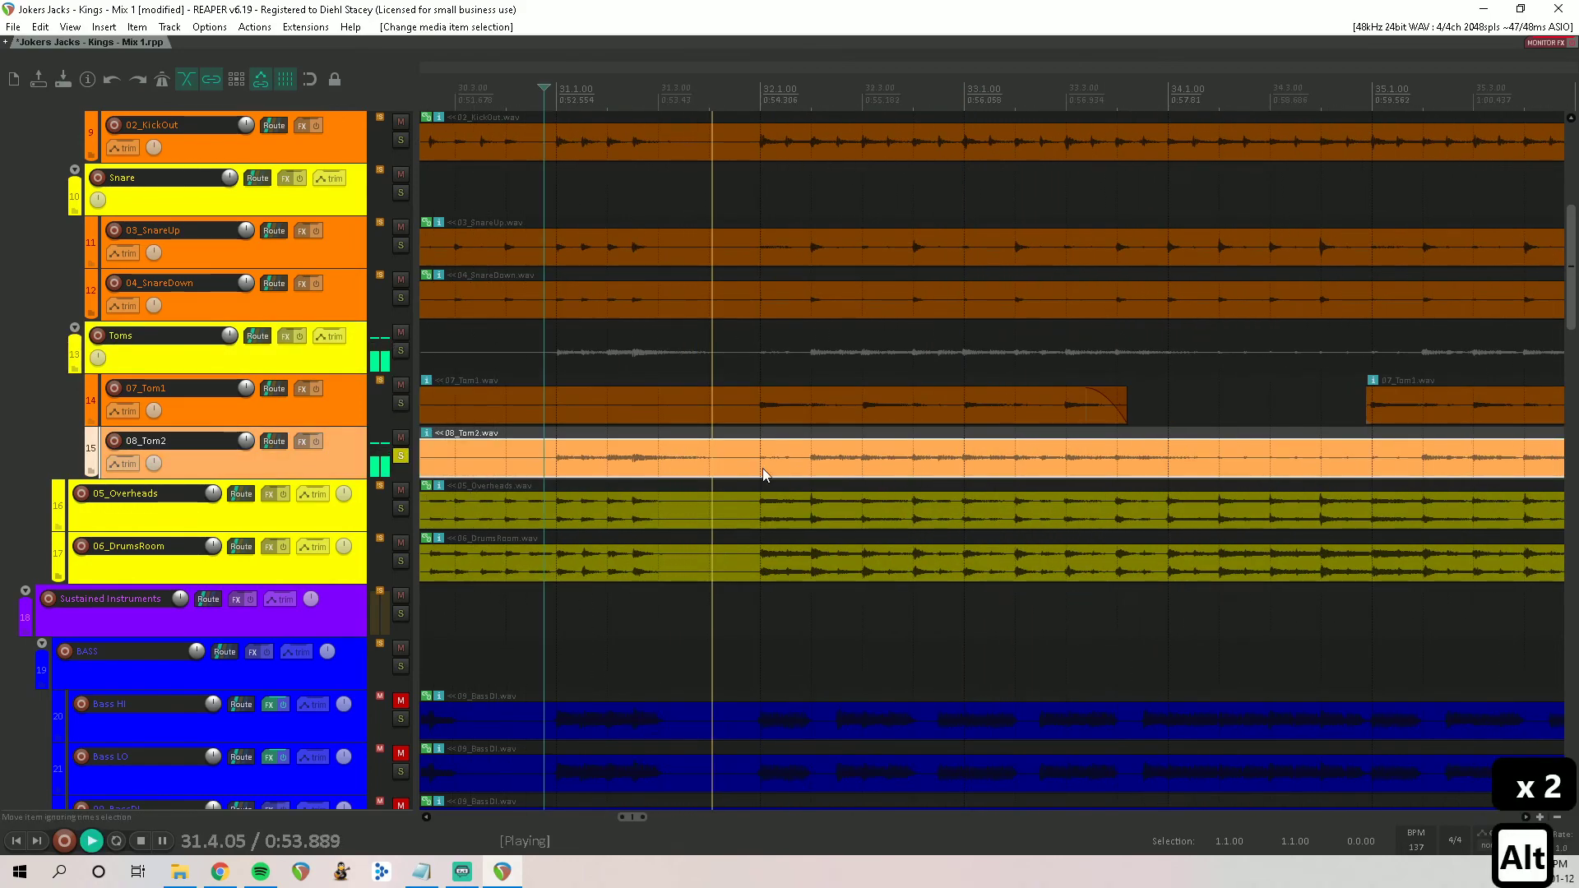
key("s")
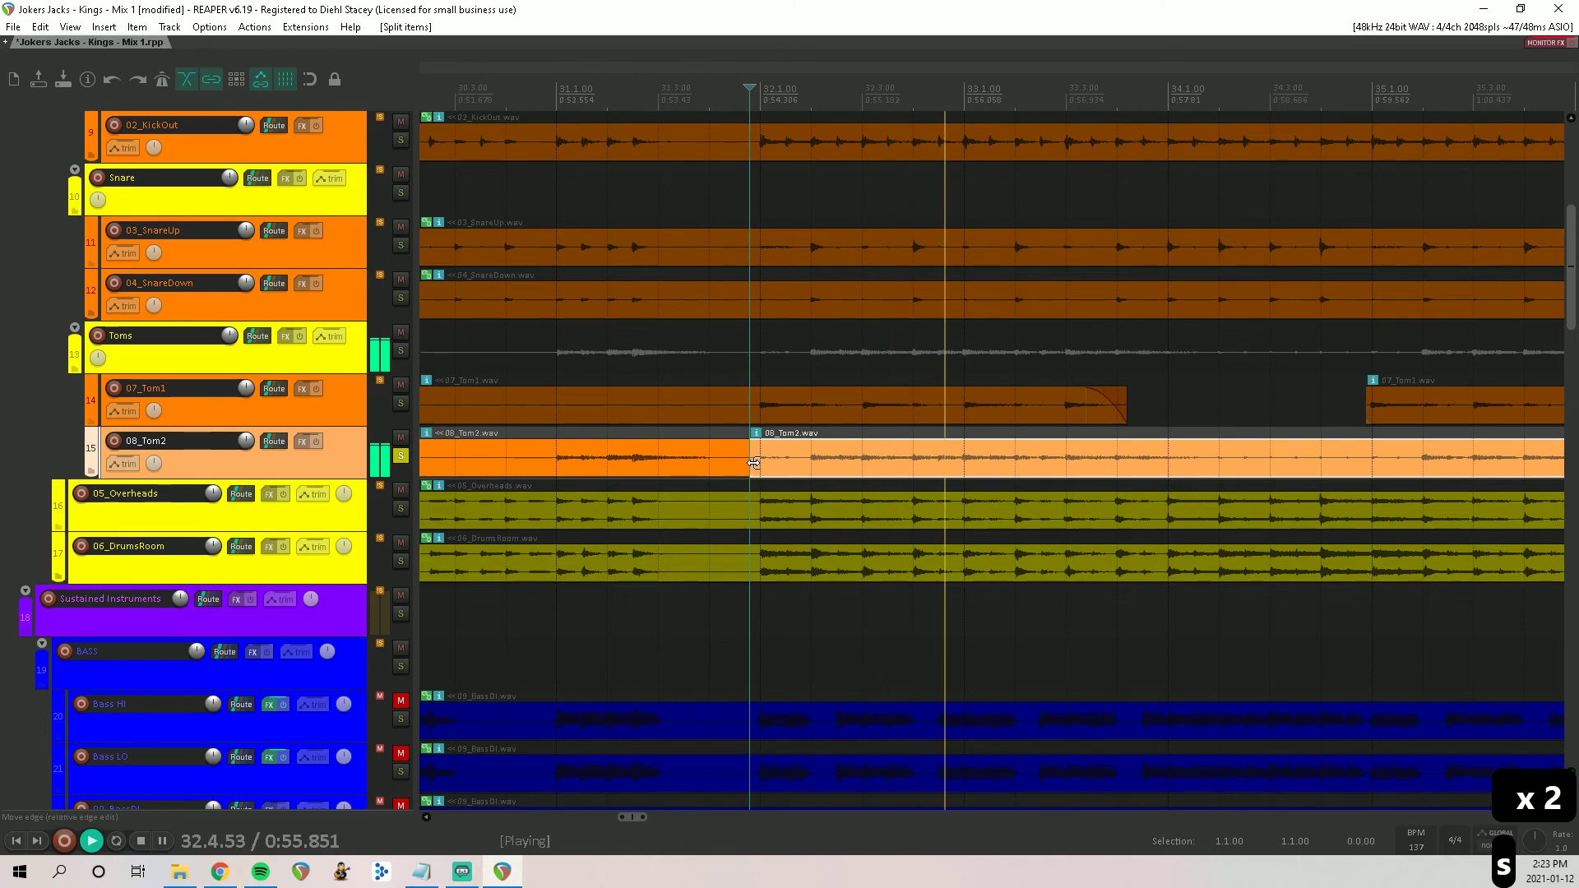
Step: Trim the start of the second 08_Tom2 piece to just before beat 2 of bar 32
left_click_drag(751, 461, 805, 473)
scroll(718, 474, "right", 3)
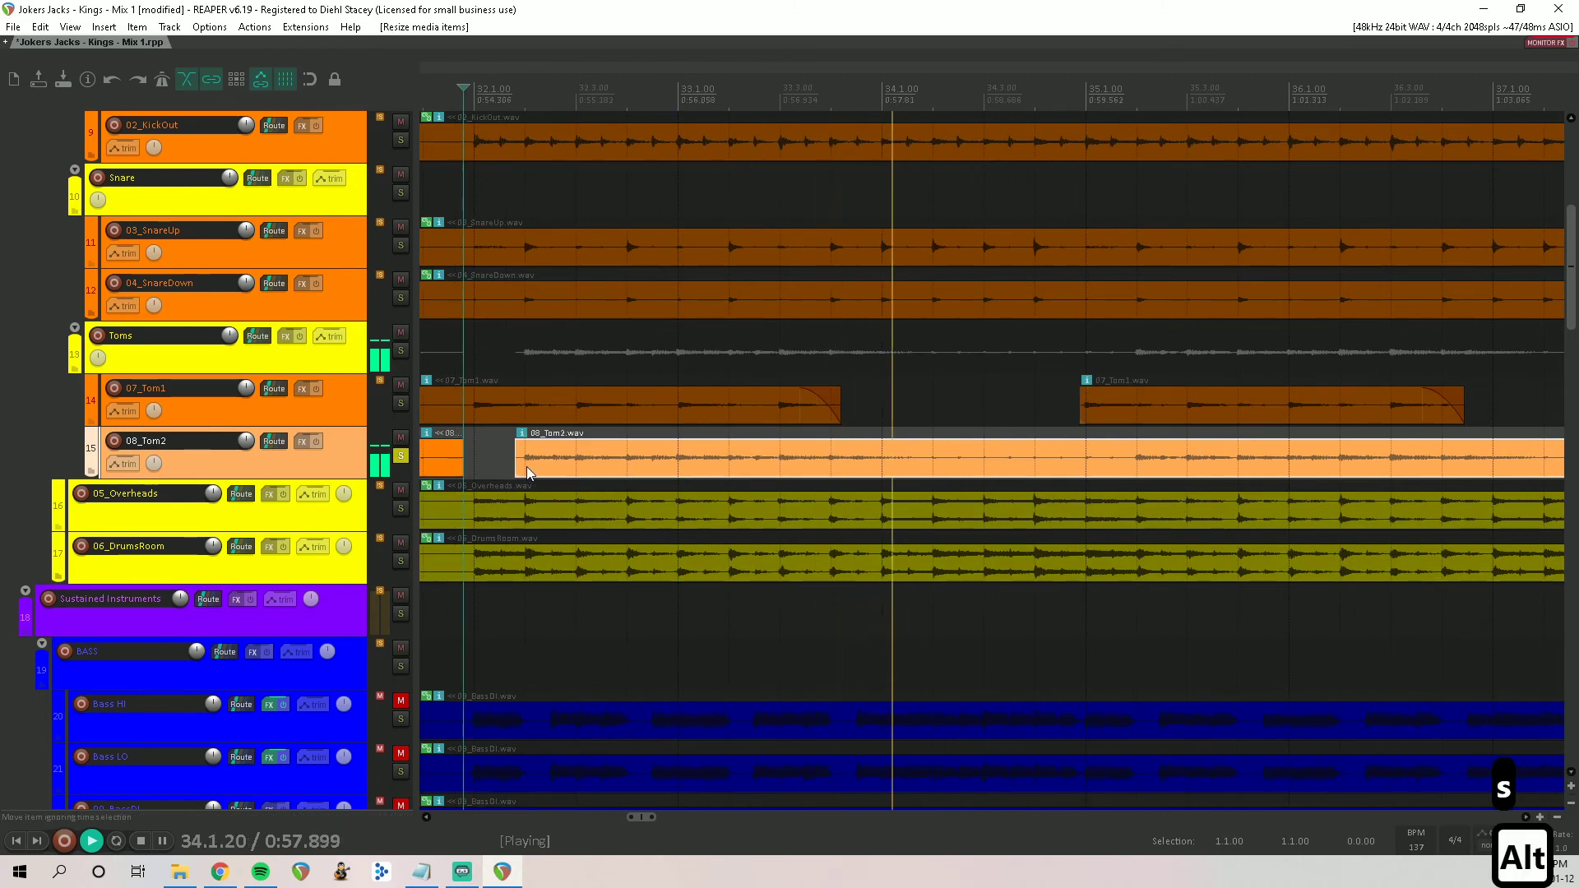
left_click_drag(519, 466, 527, 467)
scroll(604, 473, "right", 4)
scroll(772, 488, "left", 4)
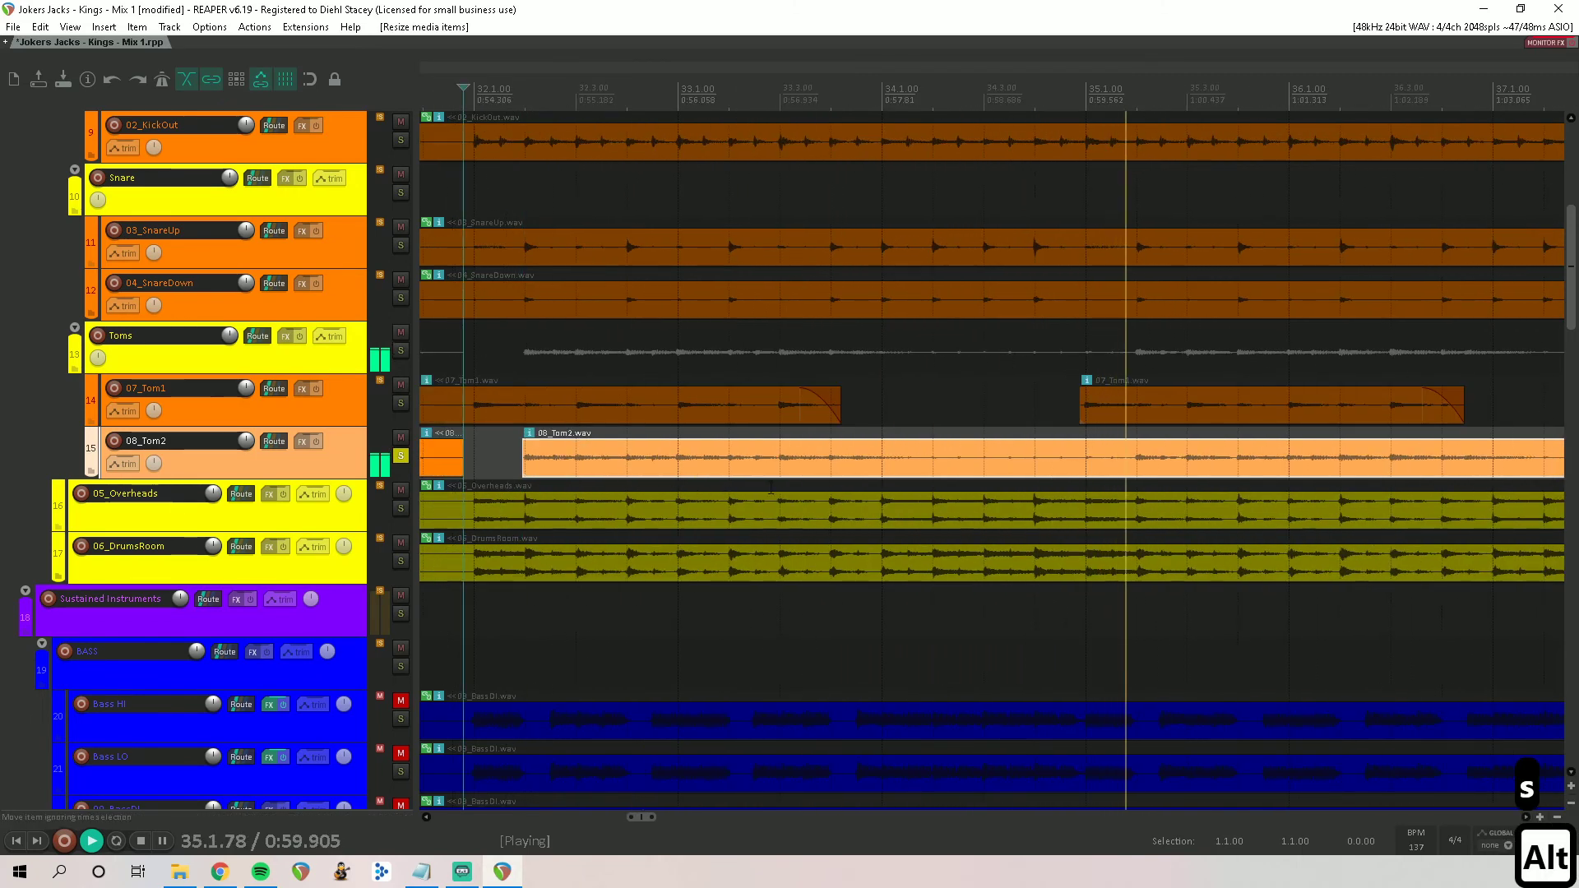
Step: Split 08_Tom2 just before beat 2 of bar 34 and trim the start of the last piece to about bar 35.1
left_click(851, 457)
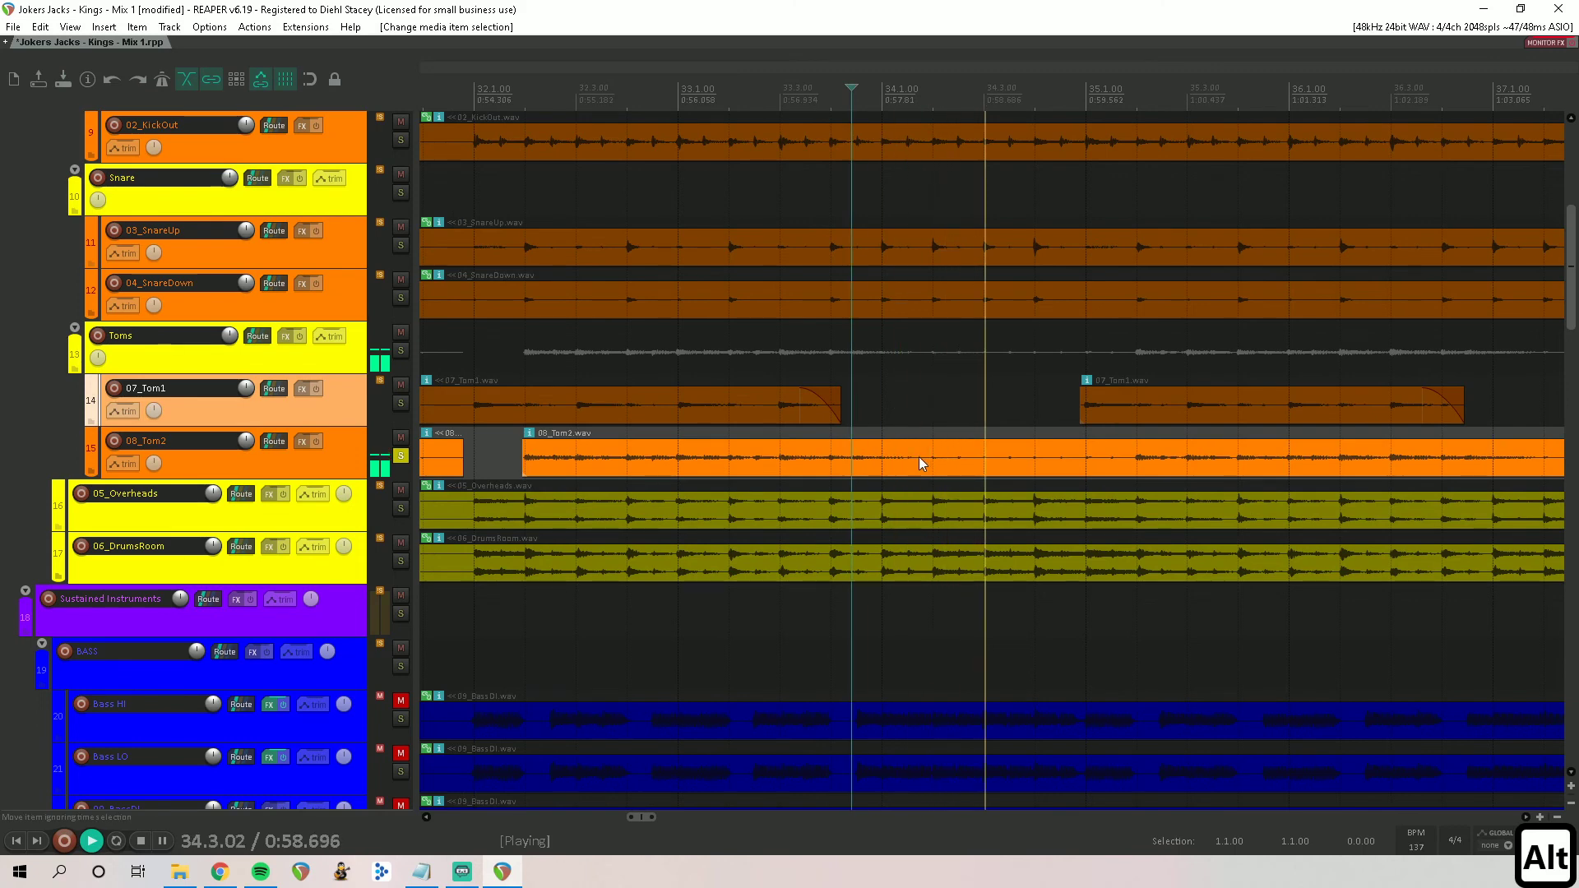
key("s")
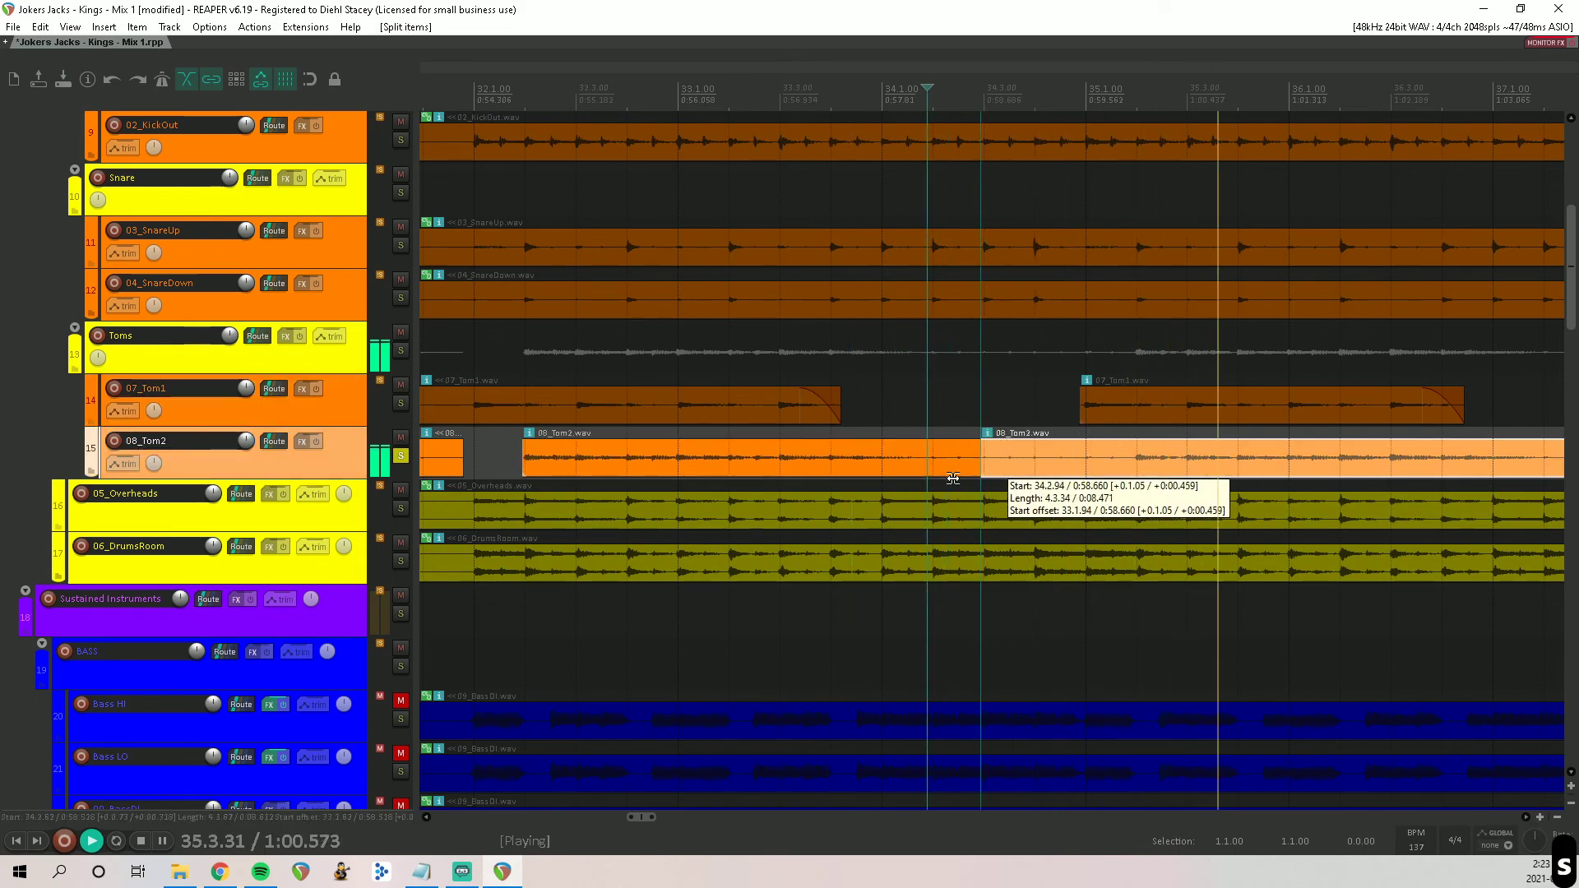
left_click_drag(919, 481, 1120, 478)
Step: Shorten the end of the middle 08_Tom2 piece to about bar 34.1, add a longer fade-out and play back the transition
left_click_drag(913, 441, 889, 444)
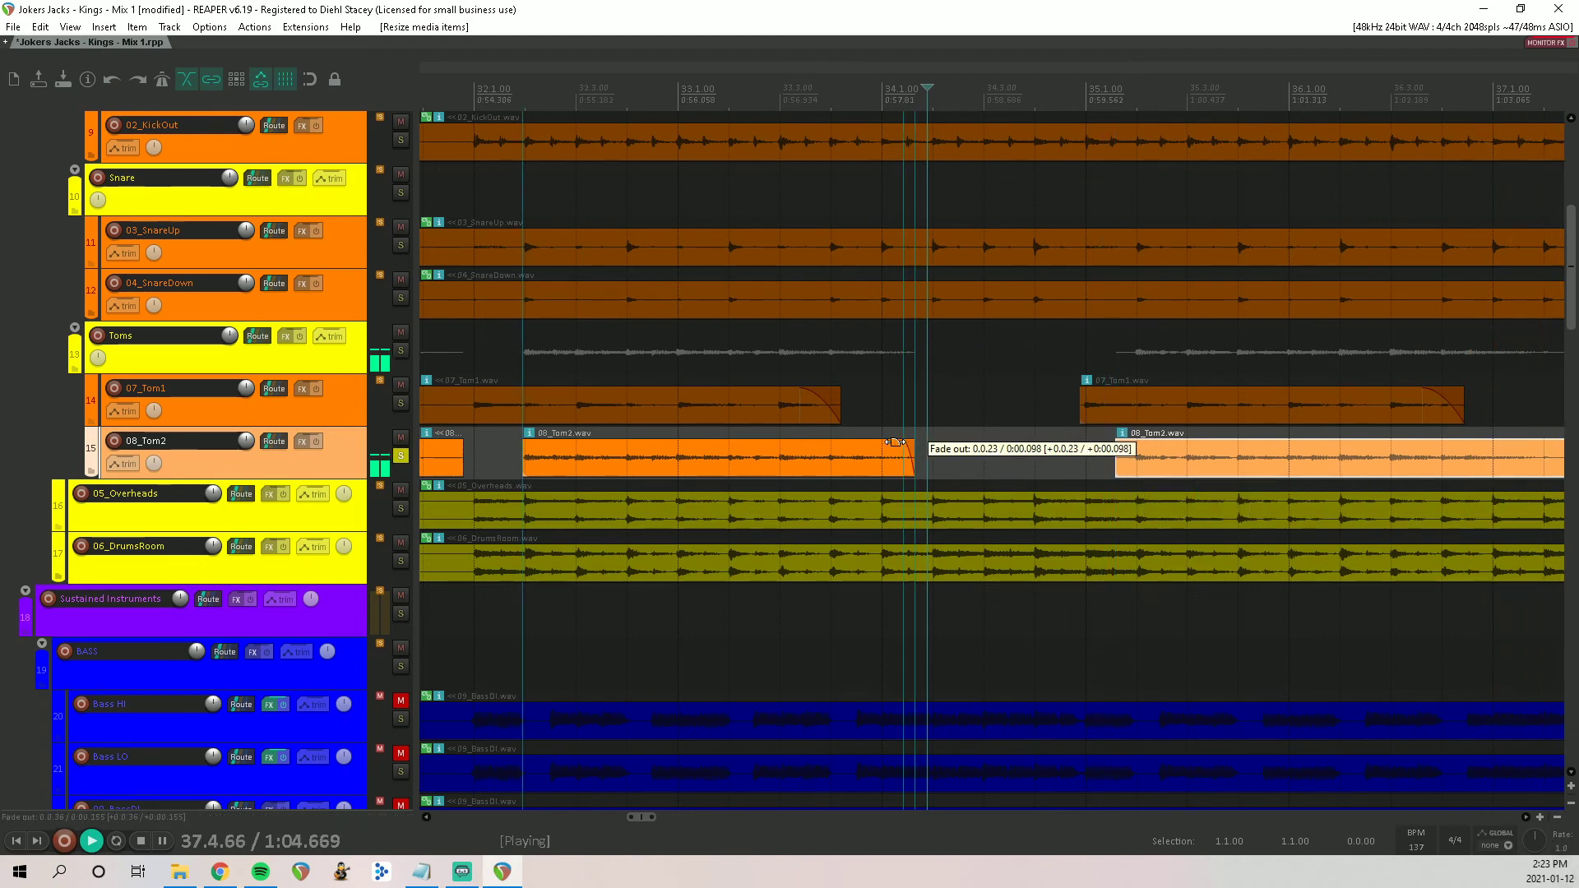
left_click(743, 358)
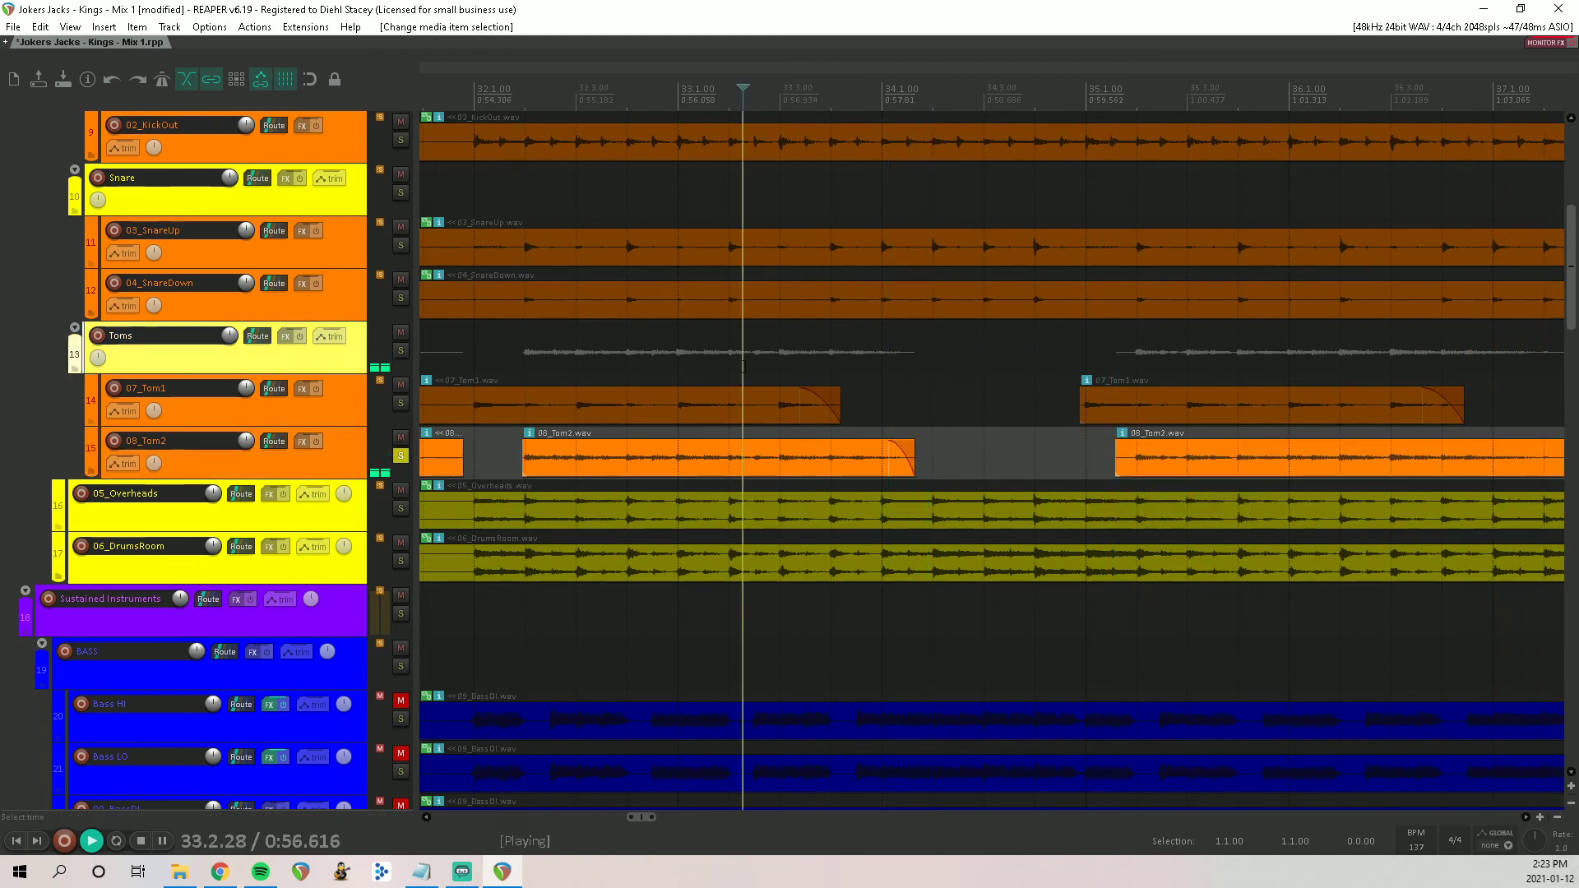
left_click(904, 461)
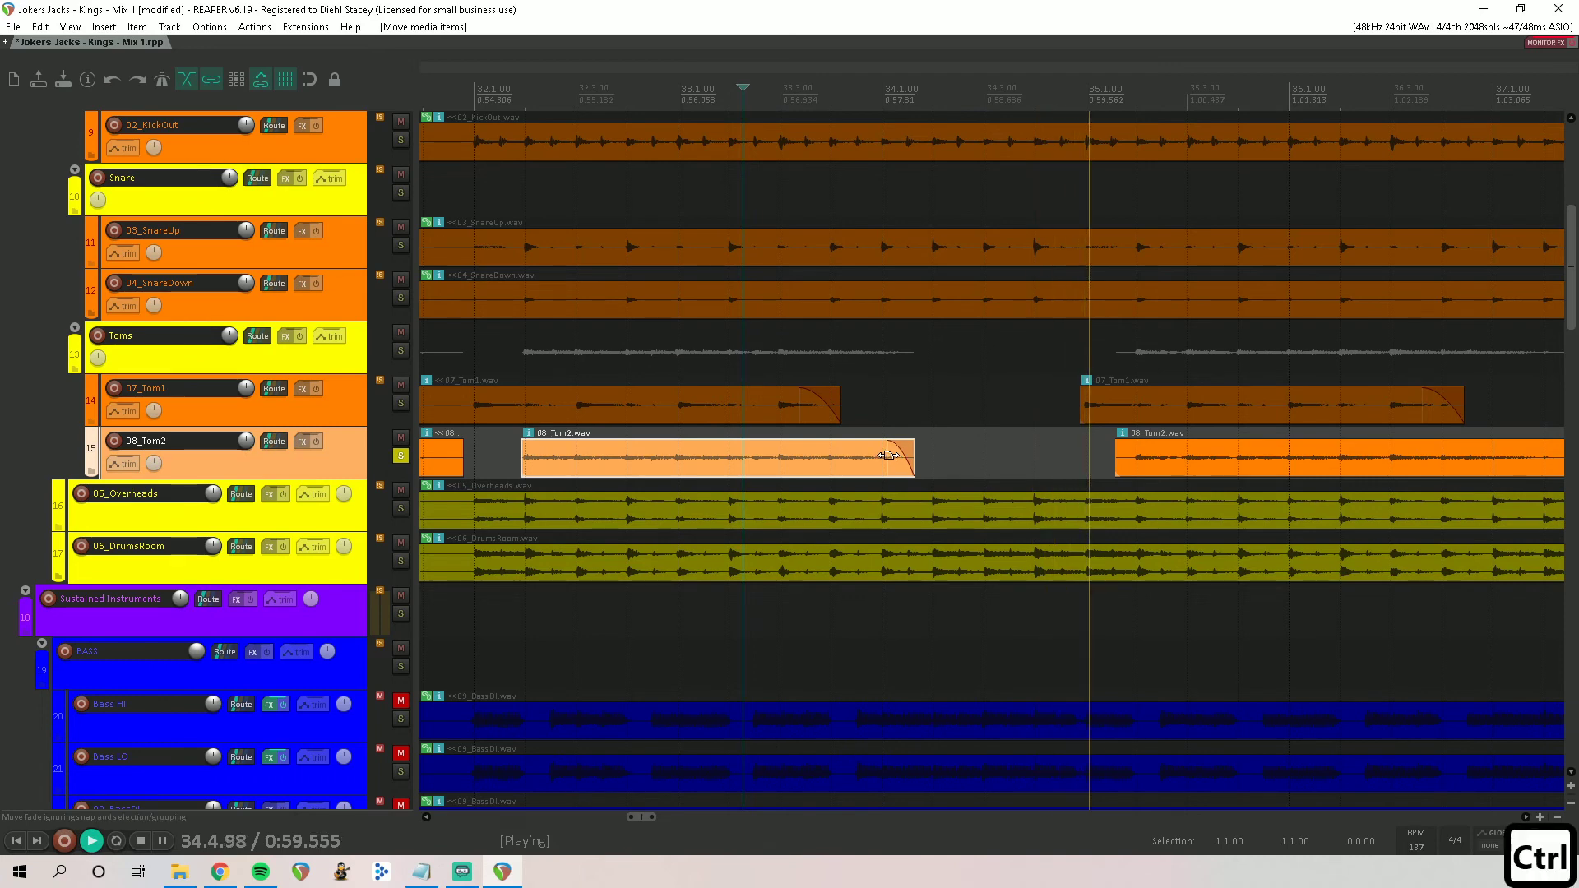
key("ctrl+z")
left_click_drag(890, 440, 868, 439)
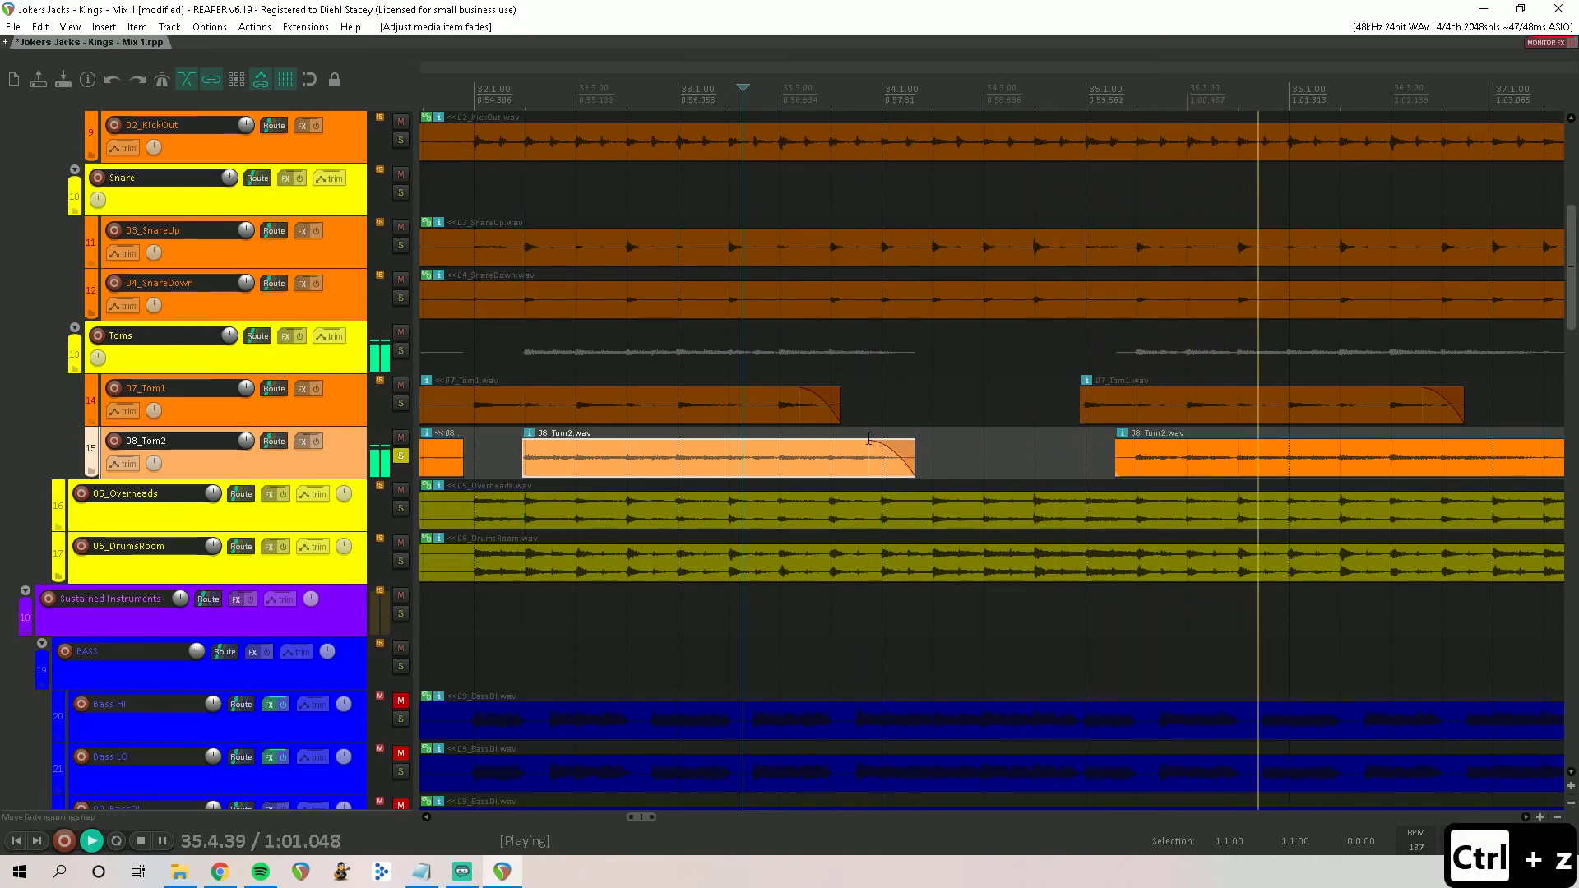
left_click(666, 352)
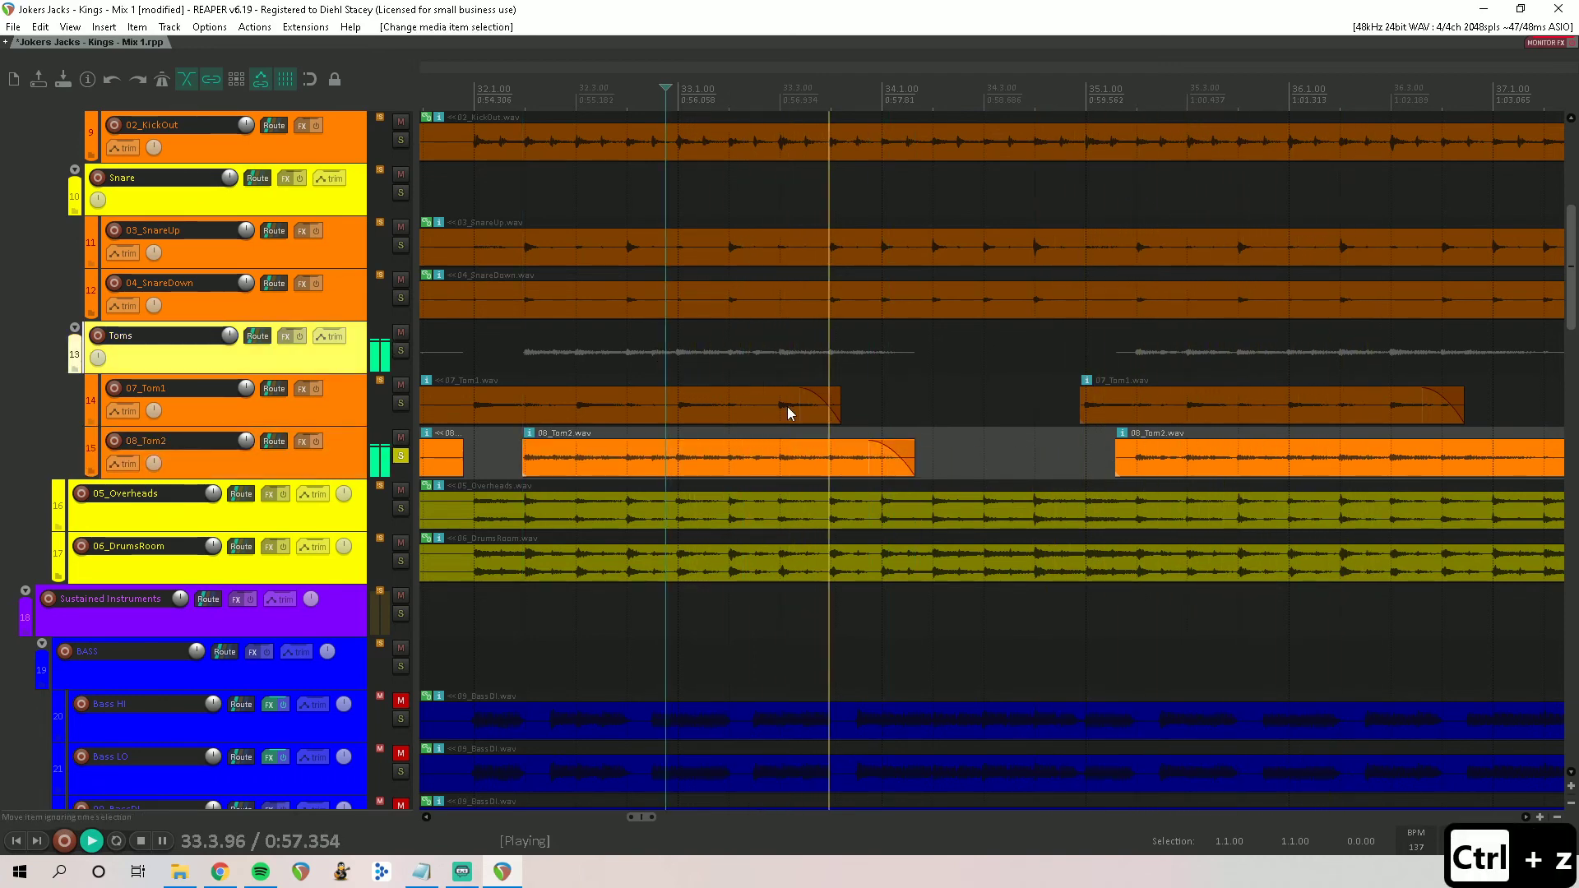
Step: Cut 08_Tom2 at about bar 37.2, delete the remainder, and shorten the end to about bar 37.1 with a fade-out
scroll(1000, 454, "right", 3)
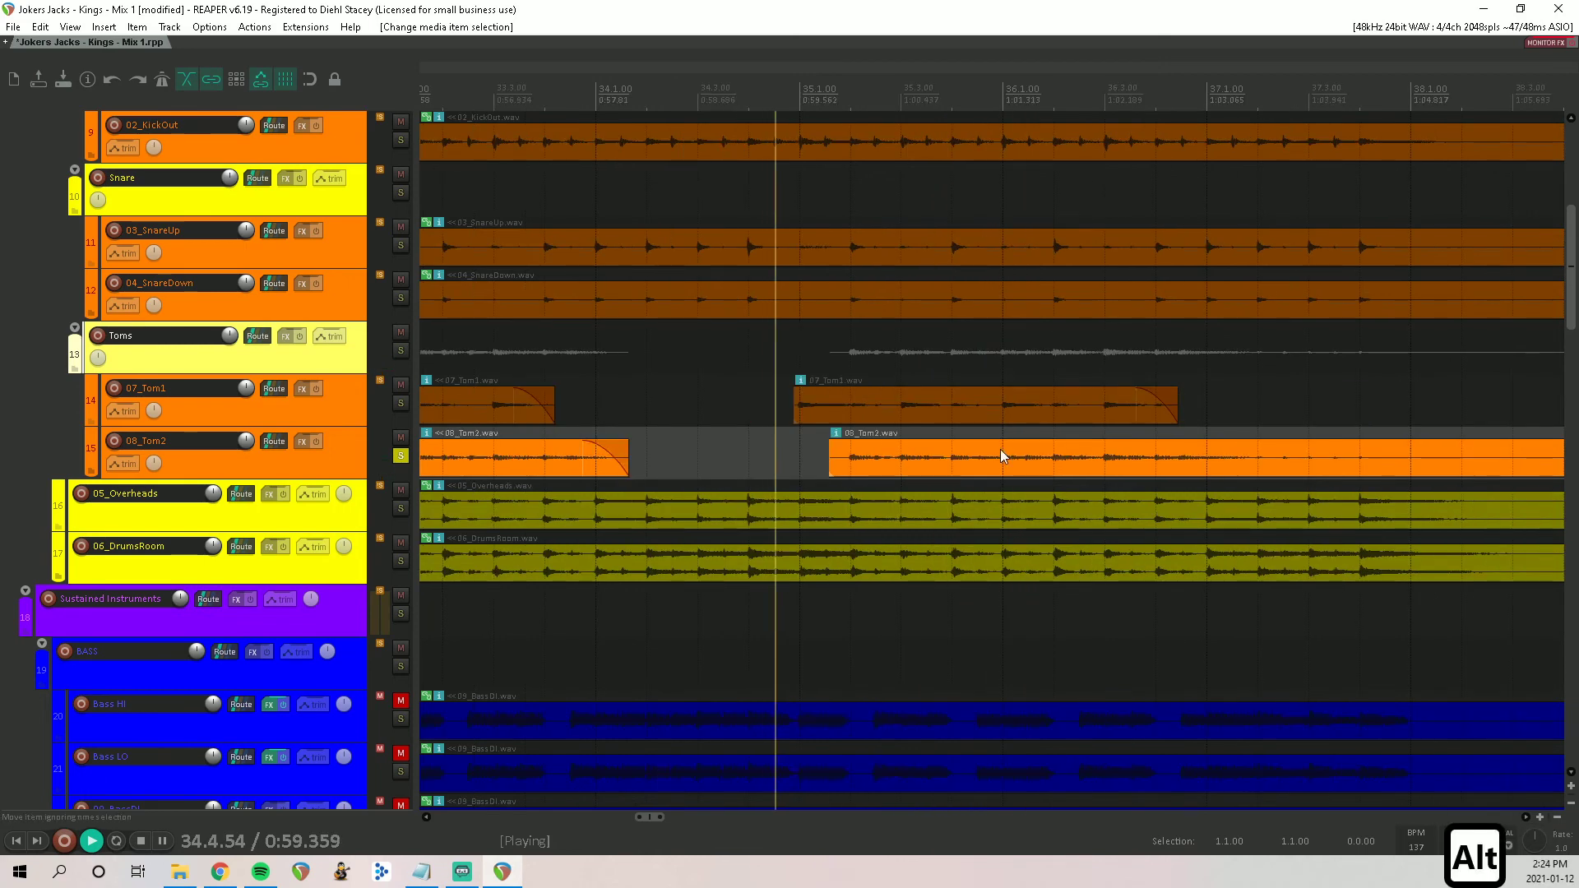
scroll(1000, 454, "right", 3)
key("s")
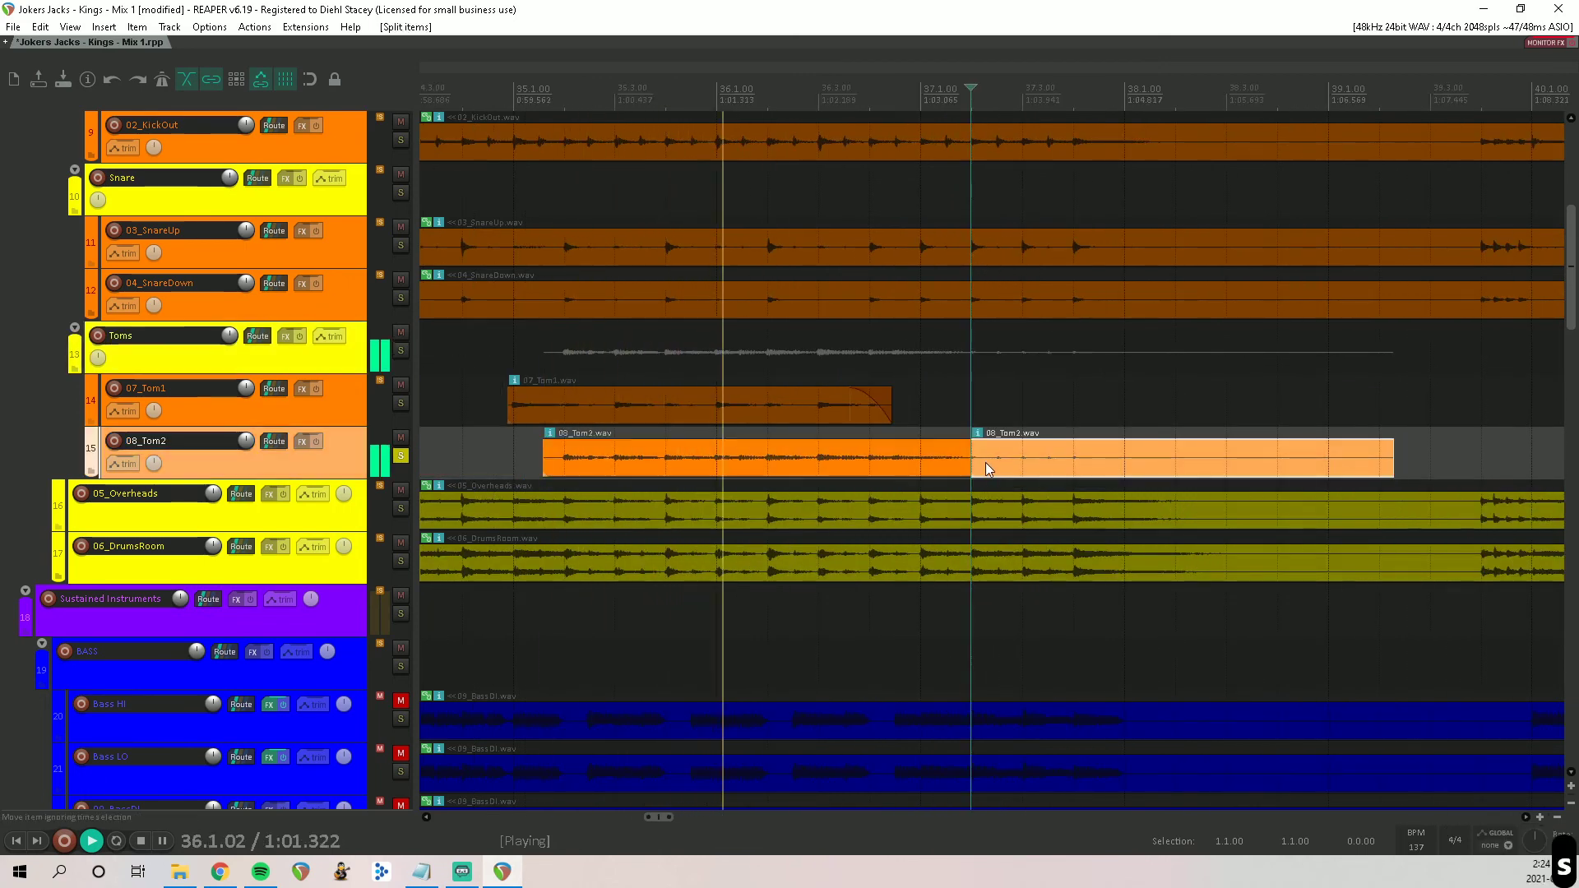
key("Delete")
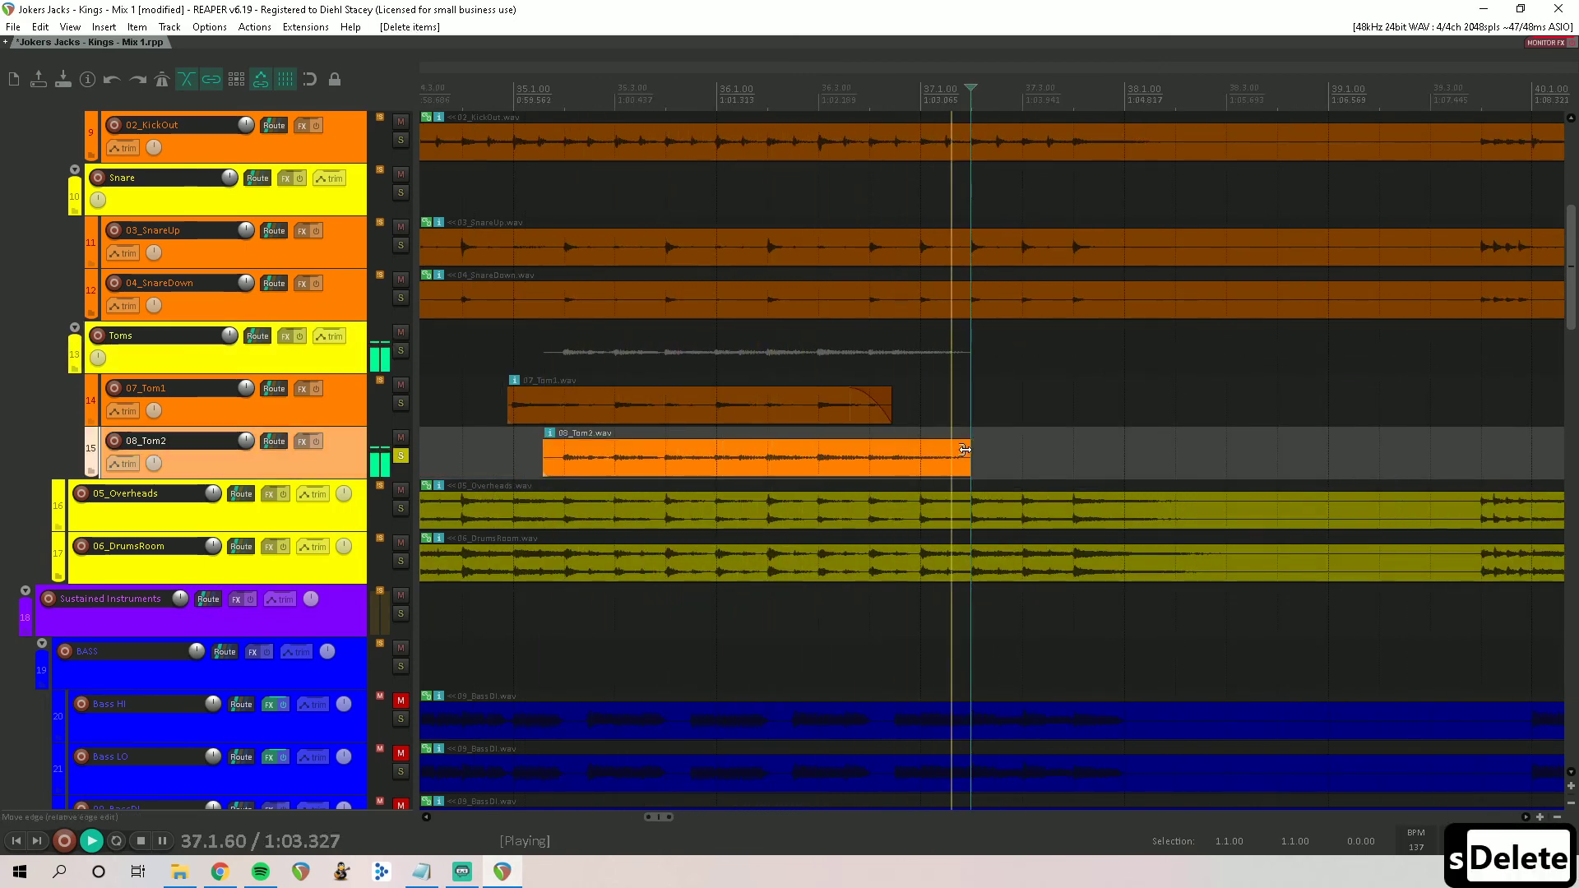
mouse_move(966, 457)
left_mouse_down()
mouse_move(920, 444)
mouse_move(889, 458)
mouse_move(939, 458)
left_mouse_up()
left_click(788, 351)
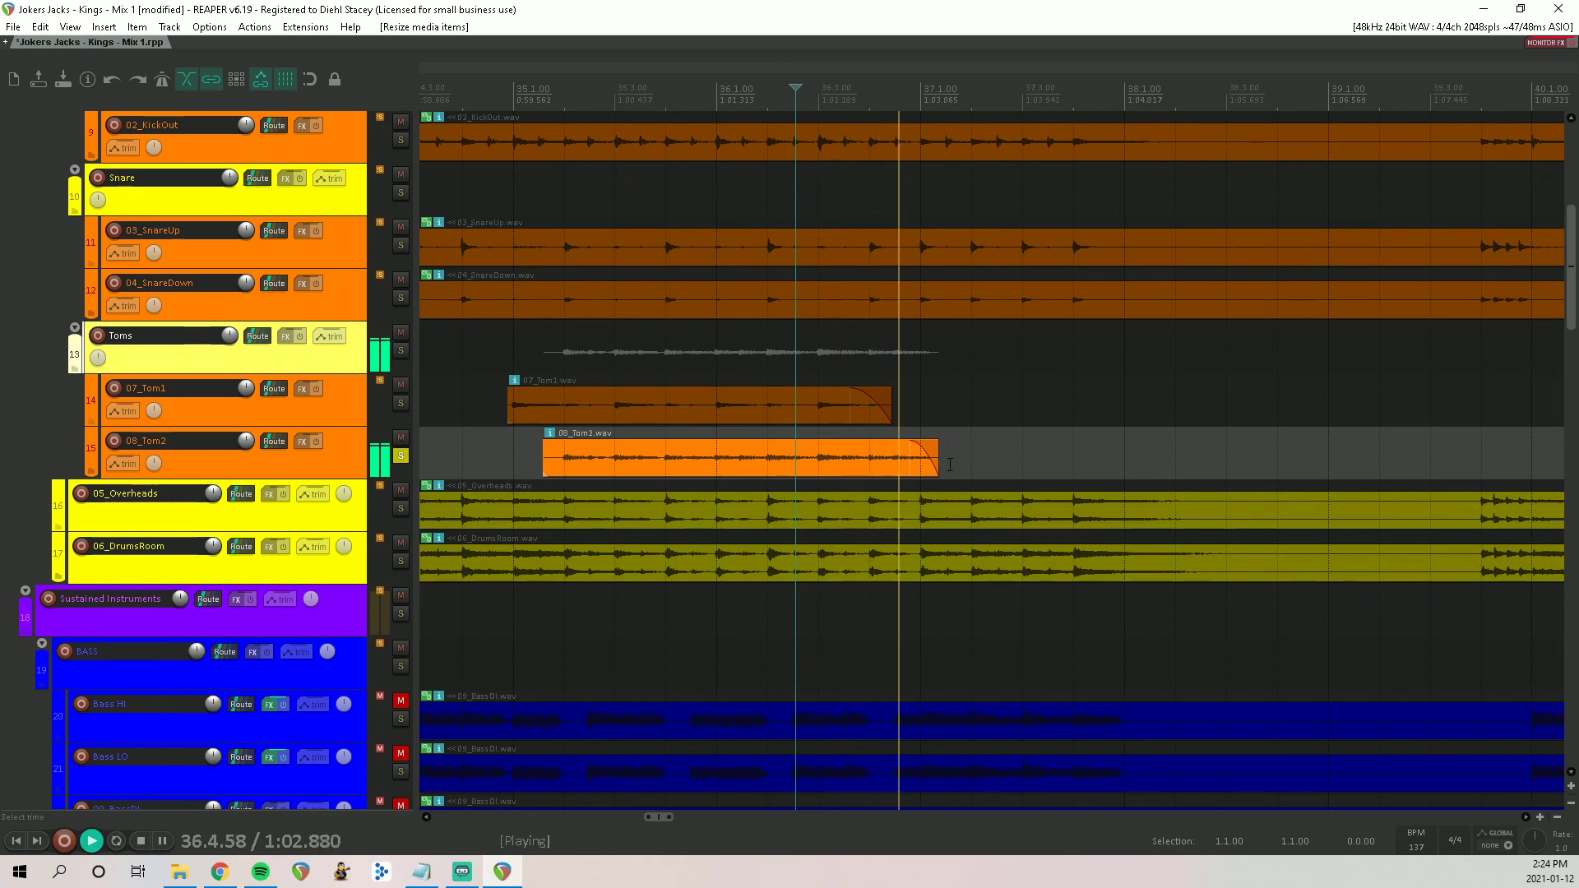
Step: Trim the starts of the first 07_Tom1 and 08_Tom2 pieces to just before bars 32 and 31, and unsolo 08_Tom2
scroll(601, 450, "down", 4)
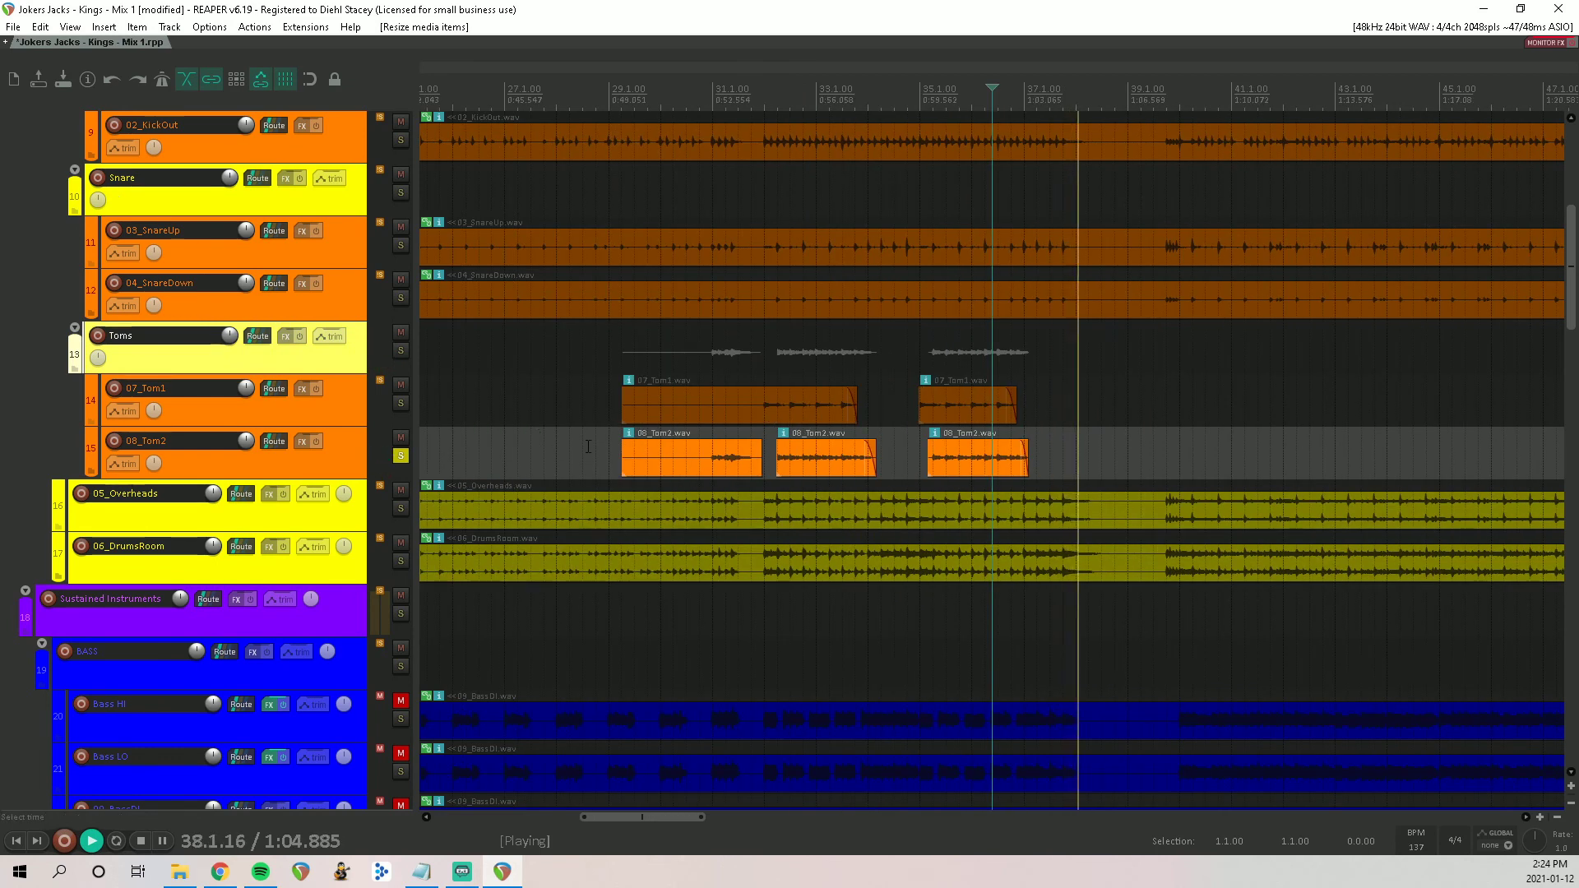
left_click(704, 403)
left_click_drag(625, 402, 758, 408)
left_click_drag(625, 462, 704, 461)
left_click(402, 459)
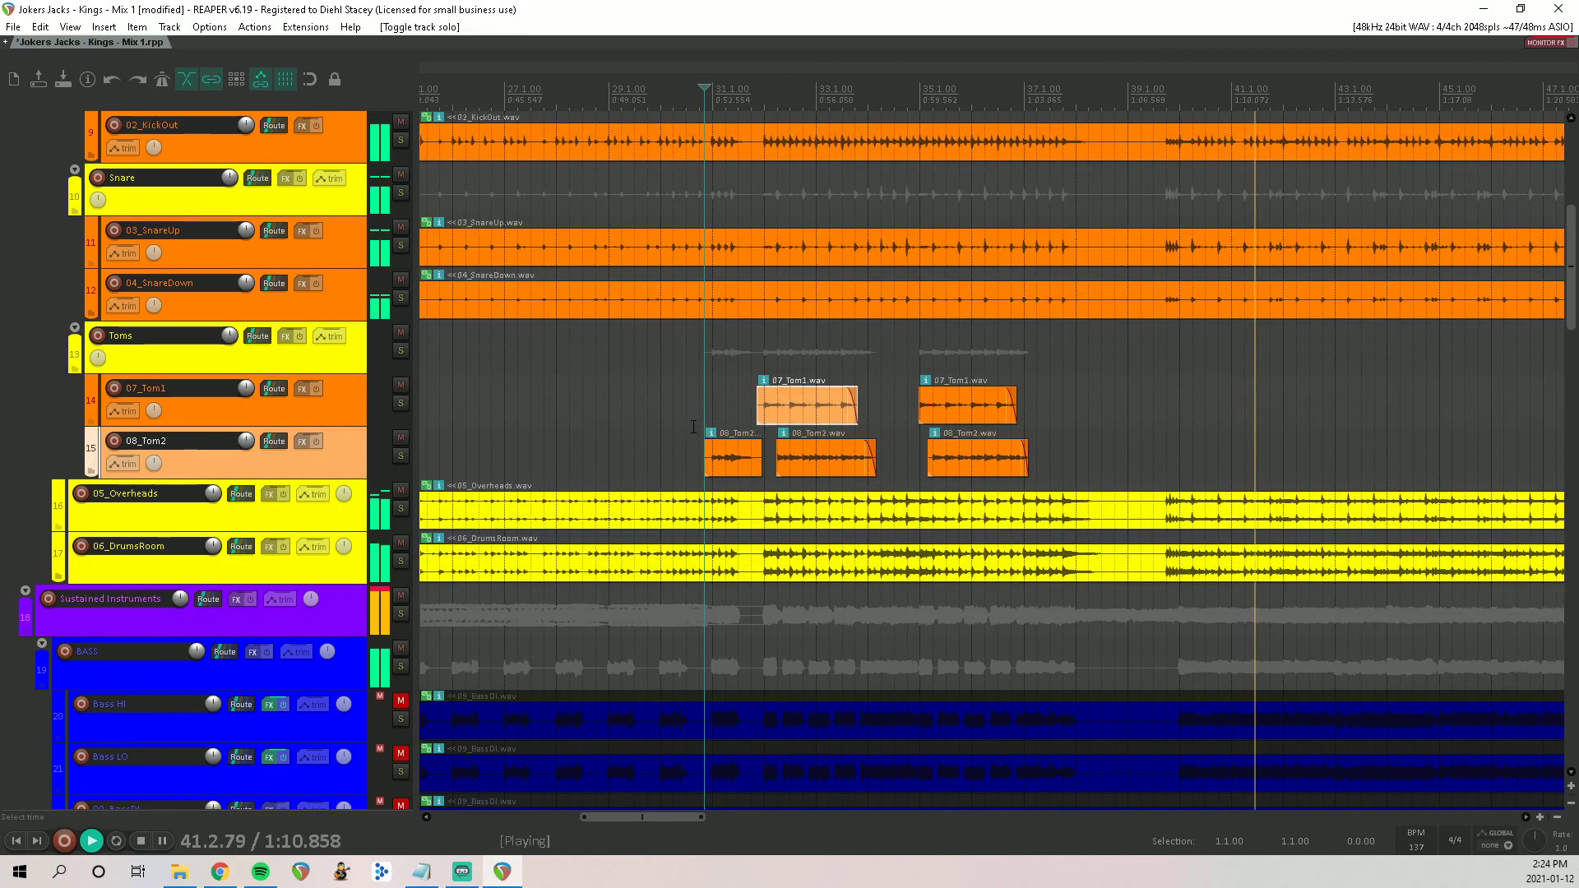
Step: Stop playback, select all media items across every track down to 33_BackingVox5, and group them together
scroll(668, 357, "down", 10)
key("space")
scroll(224, 357, "up", 4)
scroll(224, 355, "up", 1)
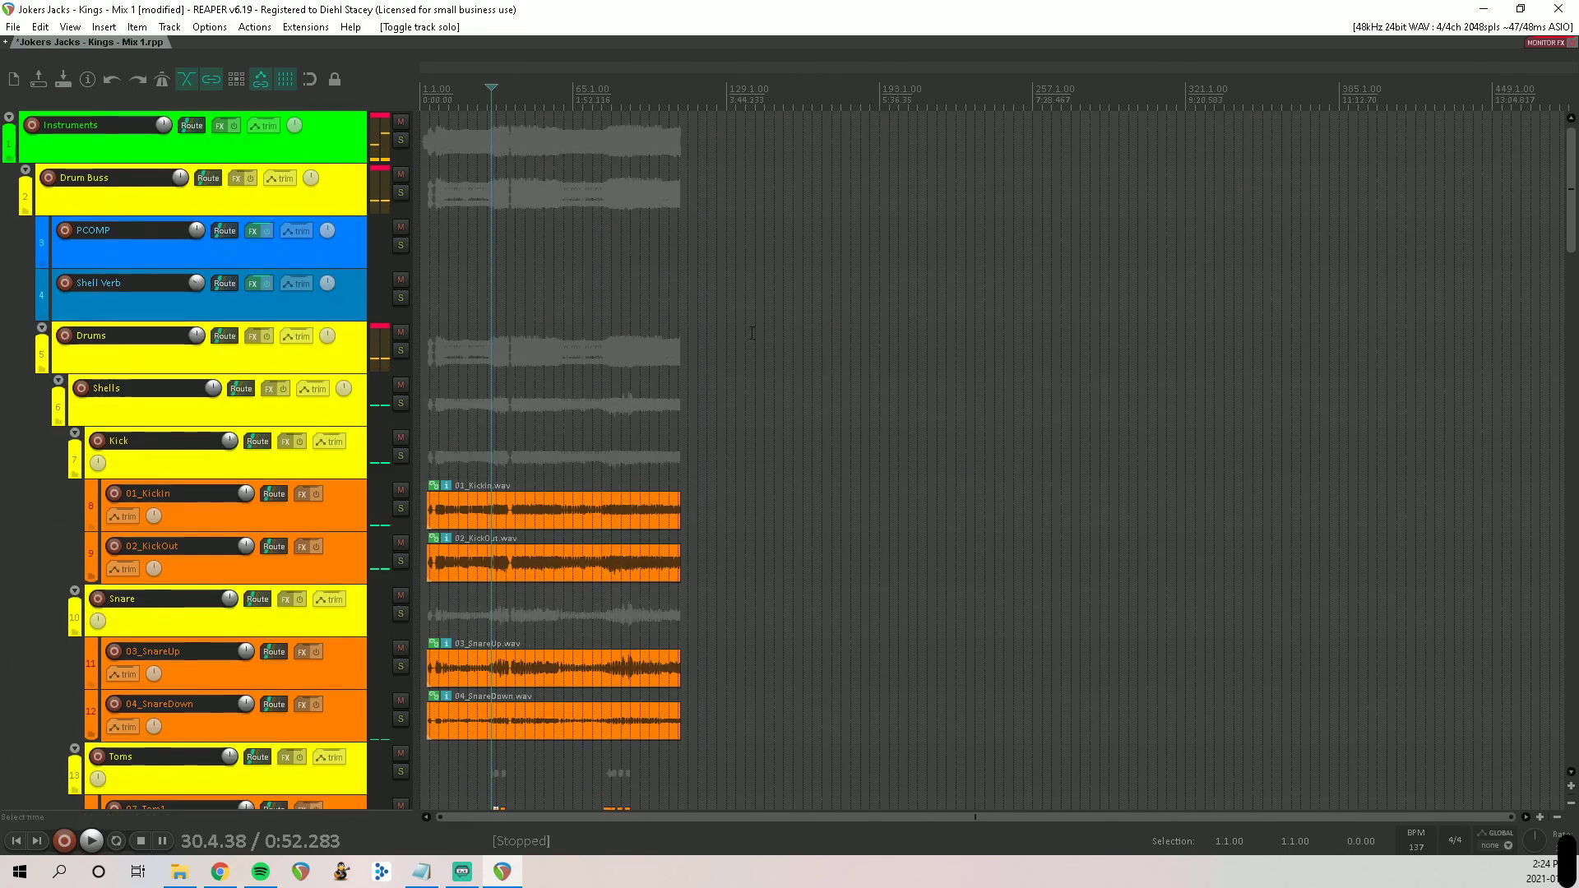
left_click_drag(754, 249, 428, 814)
left_click_drag(372, 884, 94, 880)
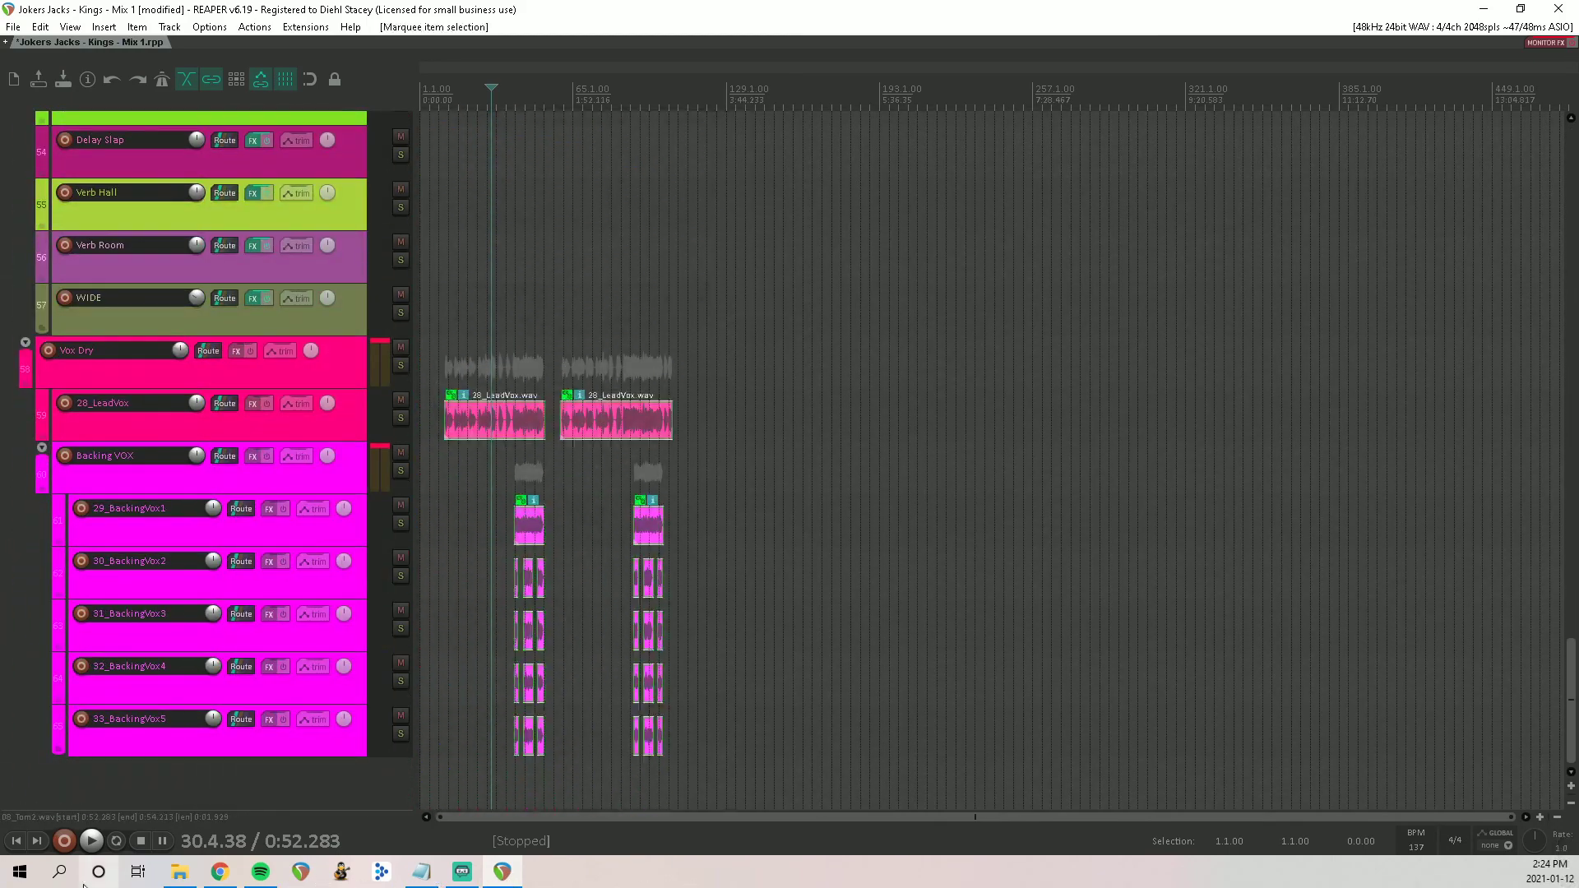
key("g")
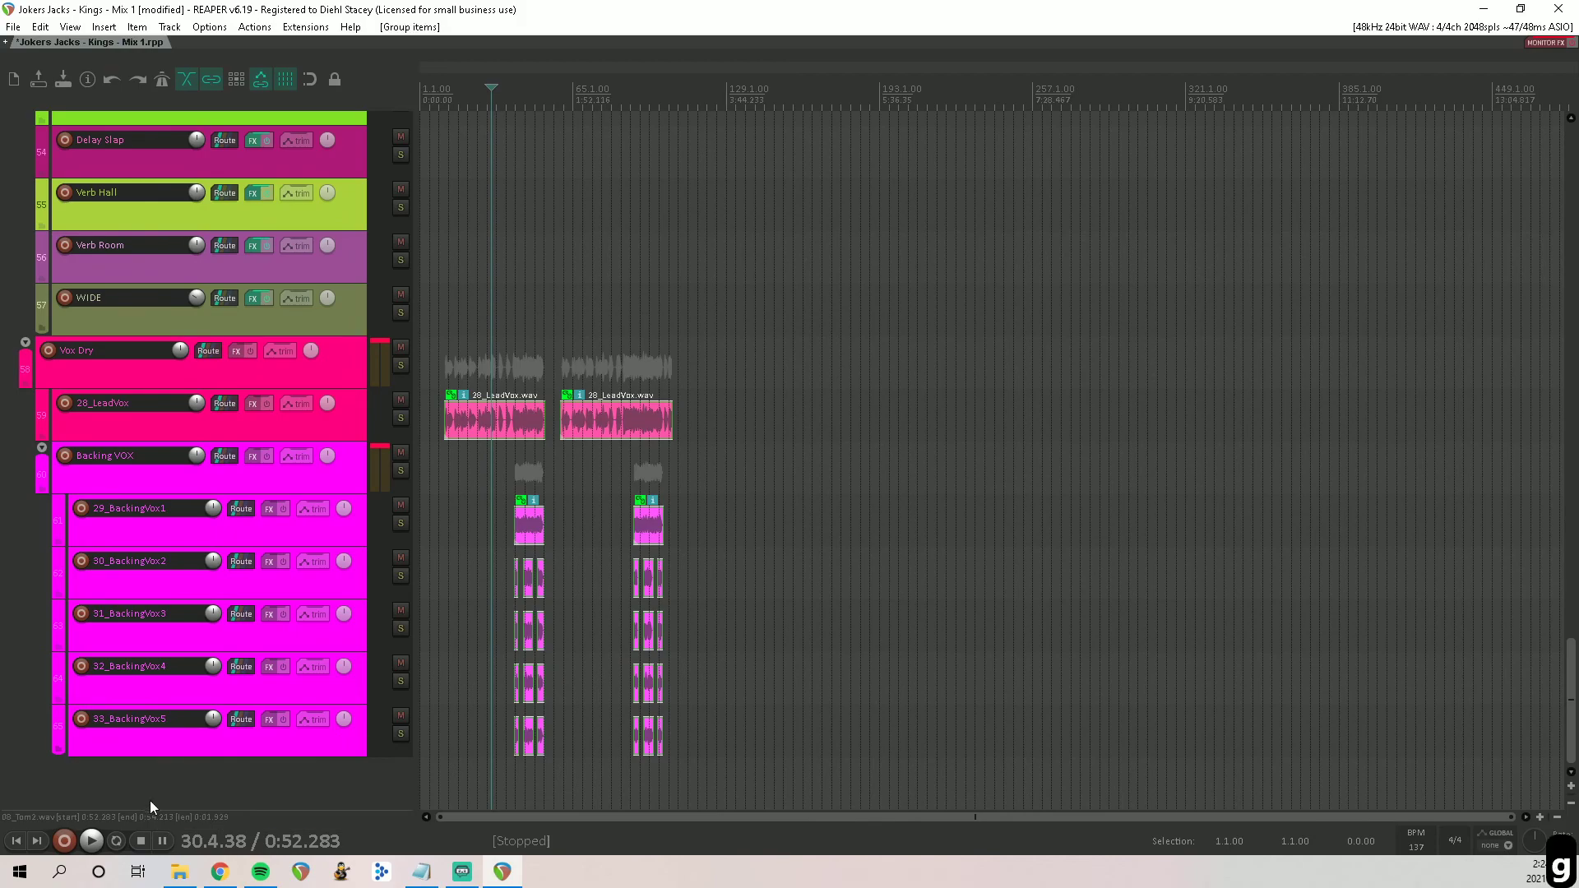
Step: Check the grouped items back up to the drum tracks and save the project
scroll(135, 206, "up", 15)
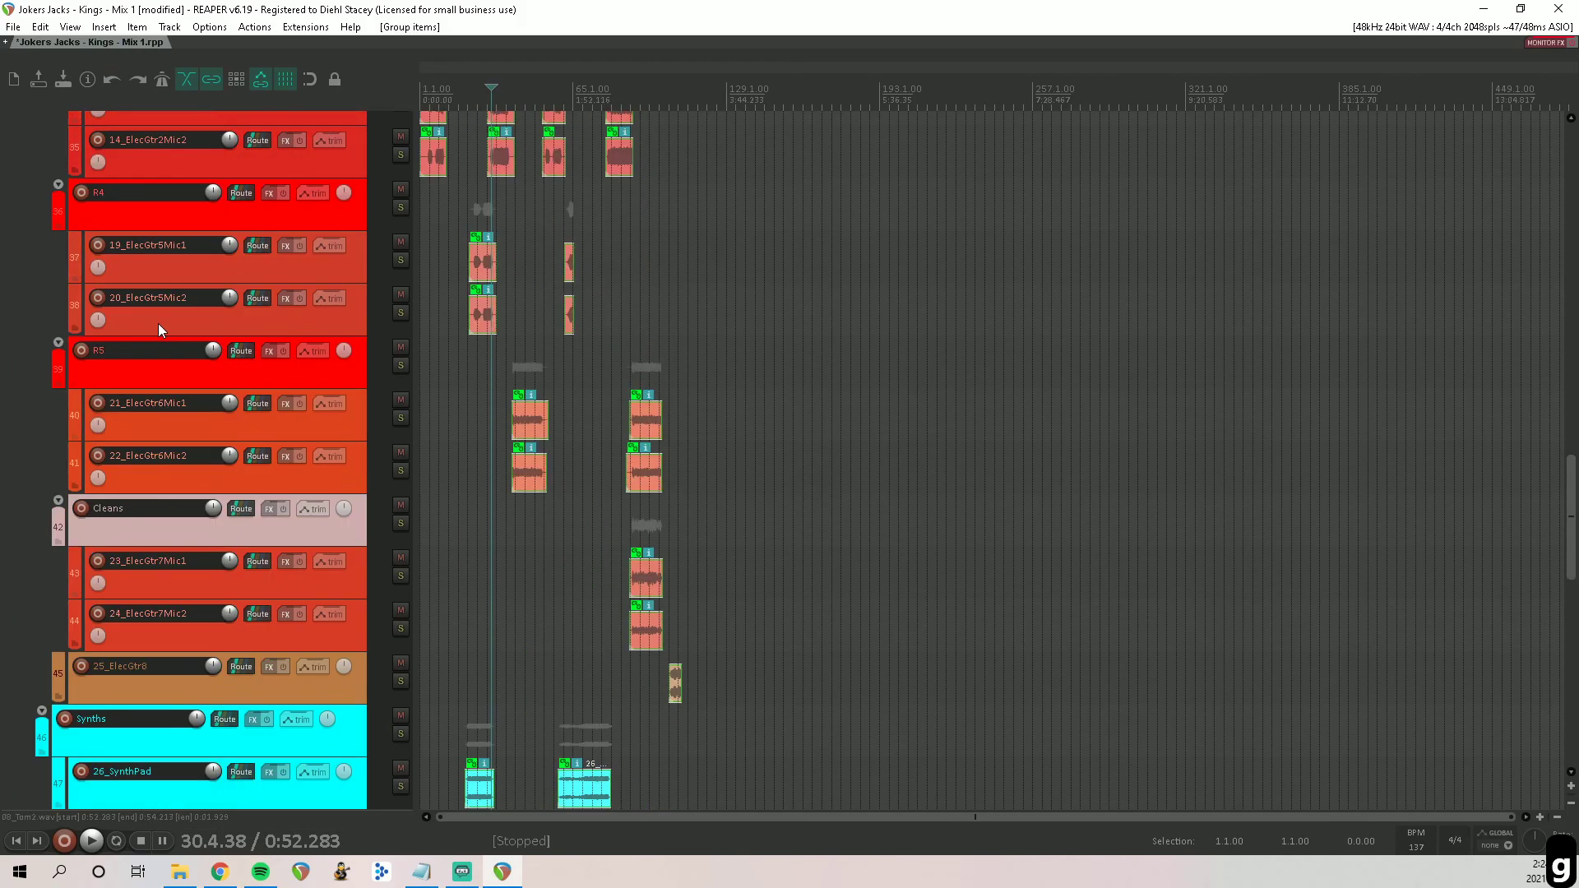
scroll(158, 329, "up", 20)
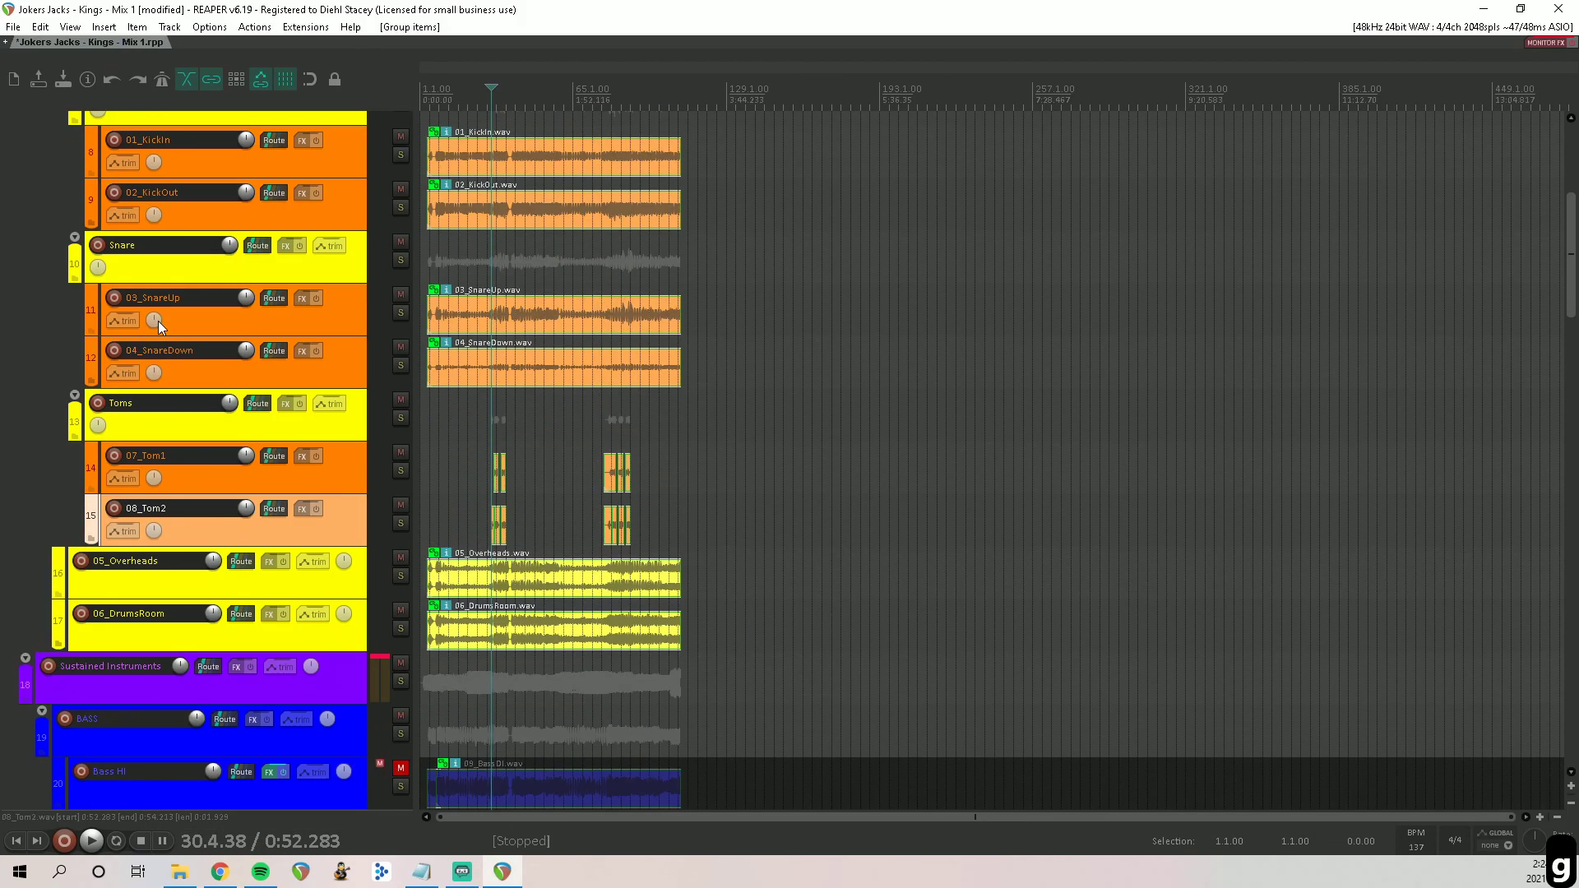
scroll(158, 320, "up", 3)
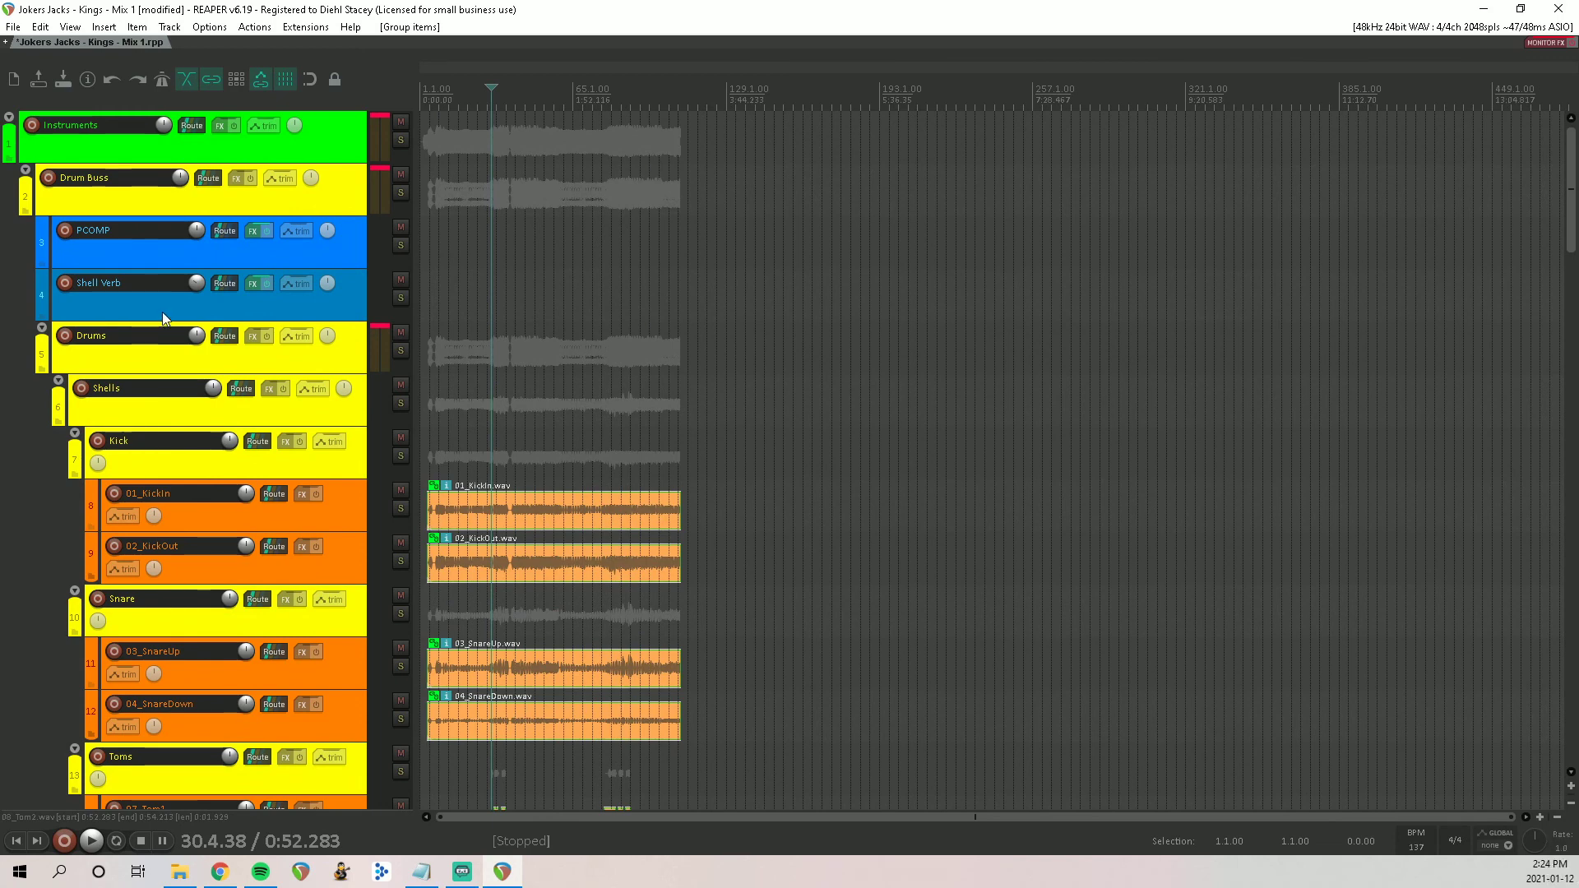
left_click(14, 27)
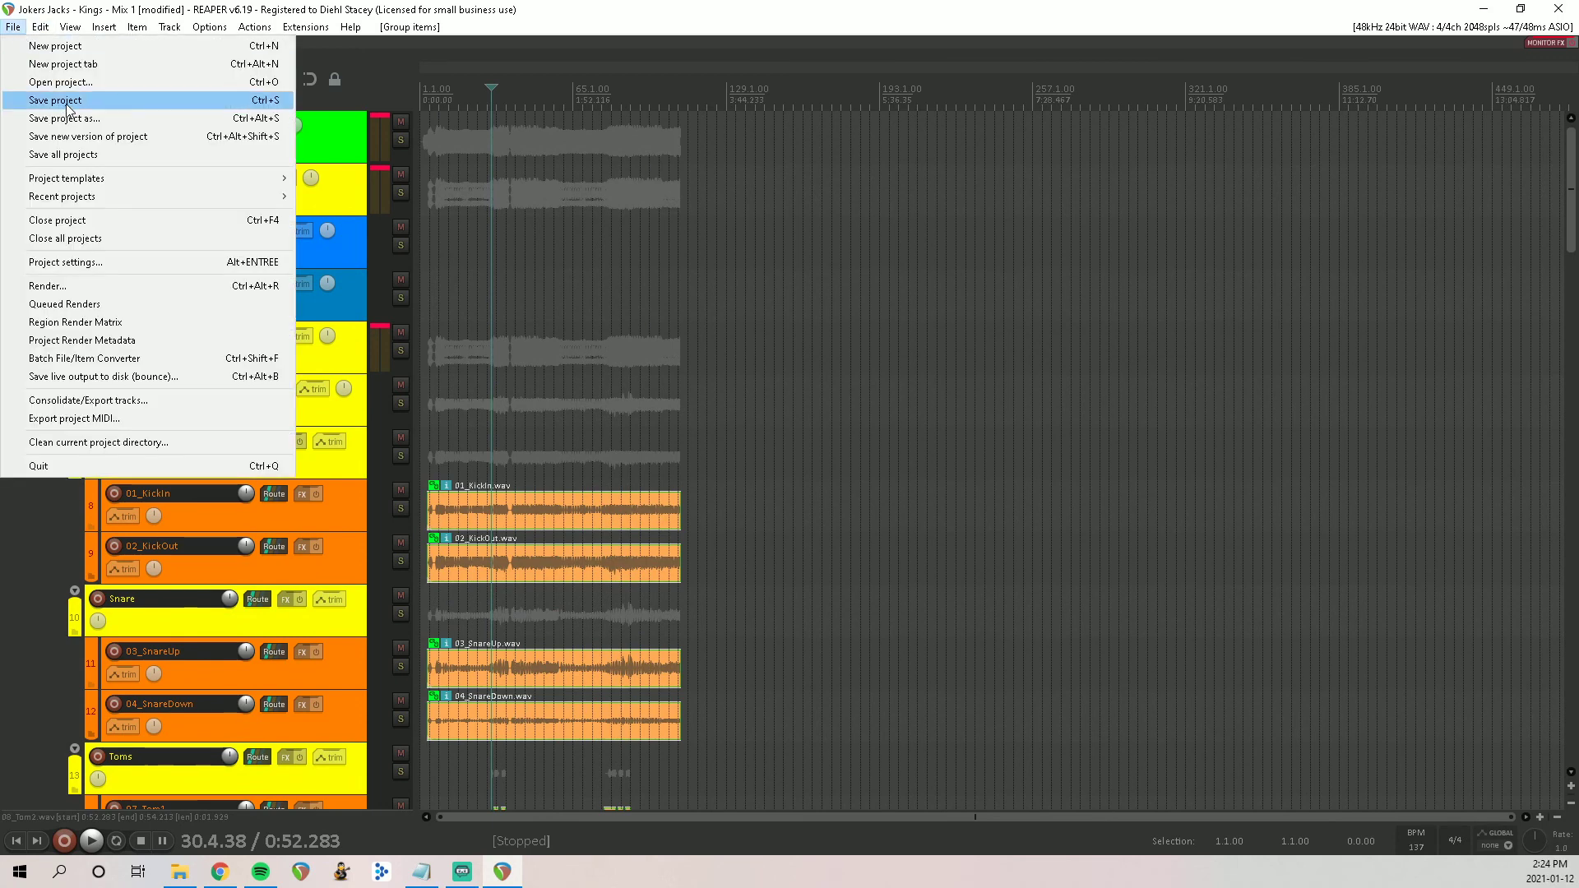
left_click(67, 101)
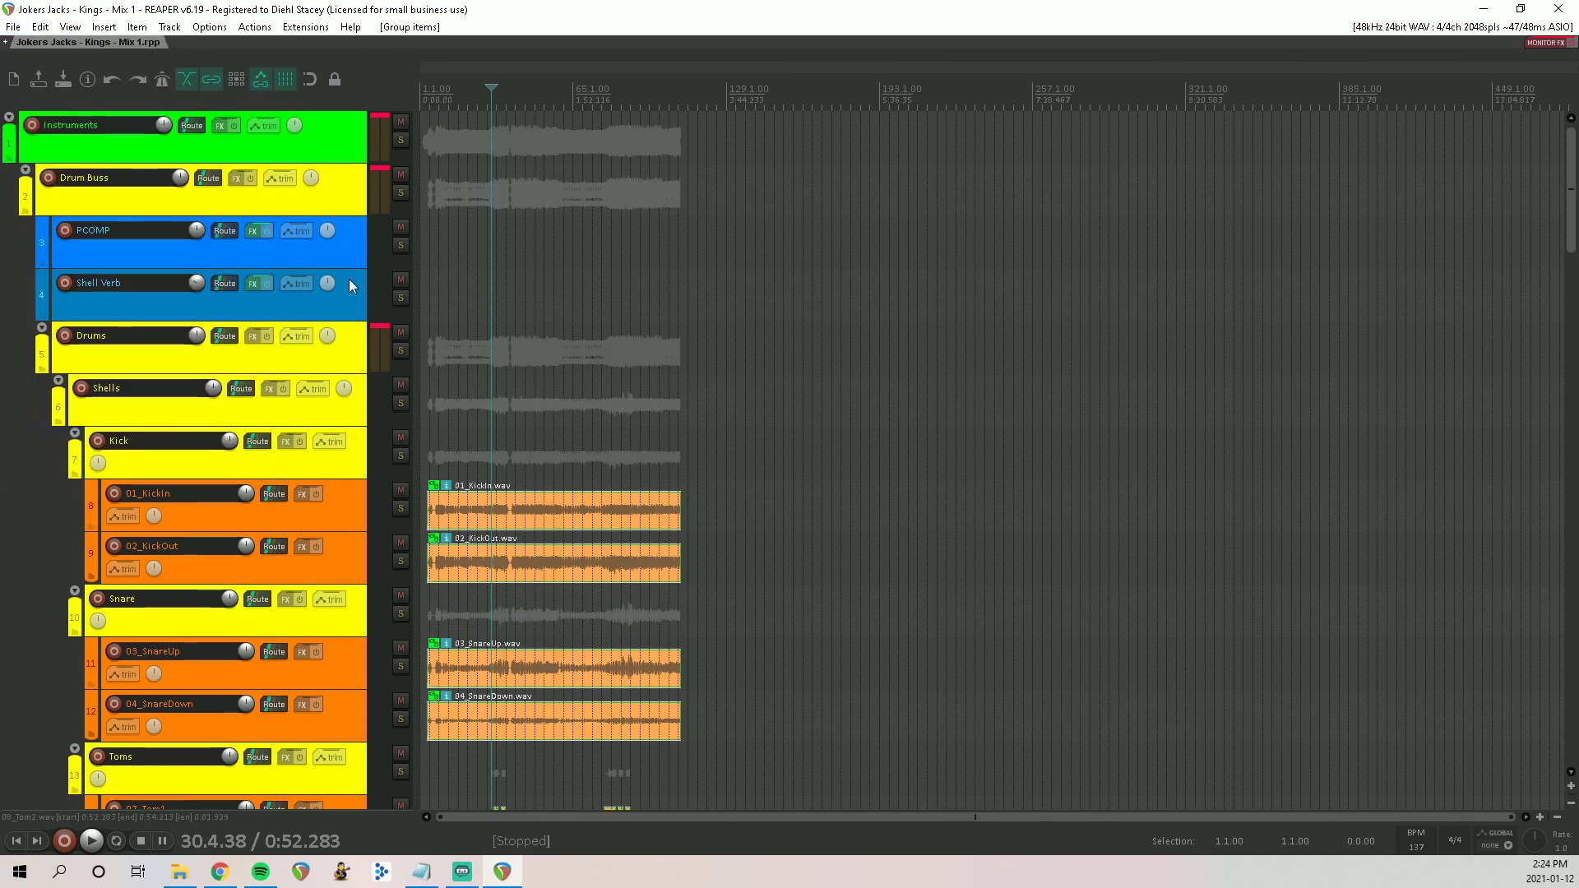
scroll(321, 304, "down", 4)
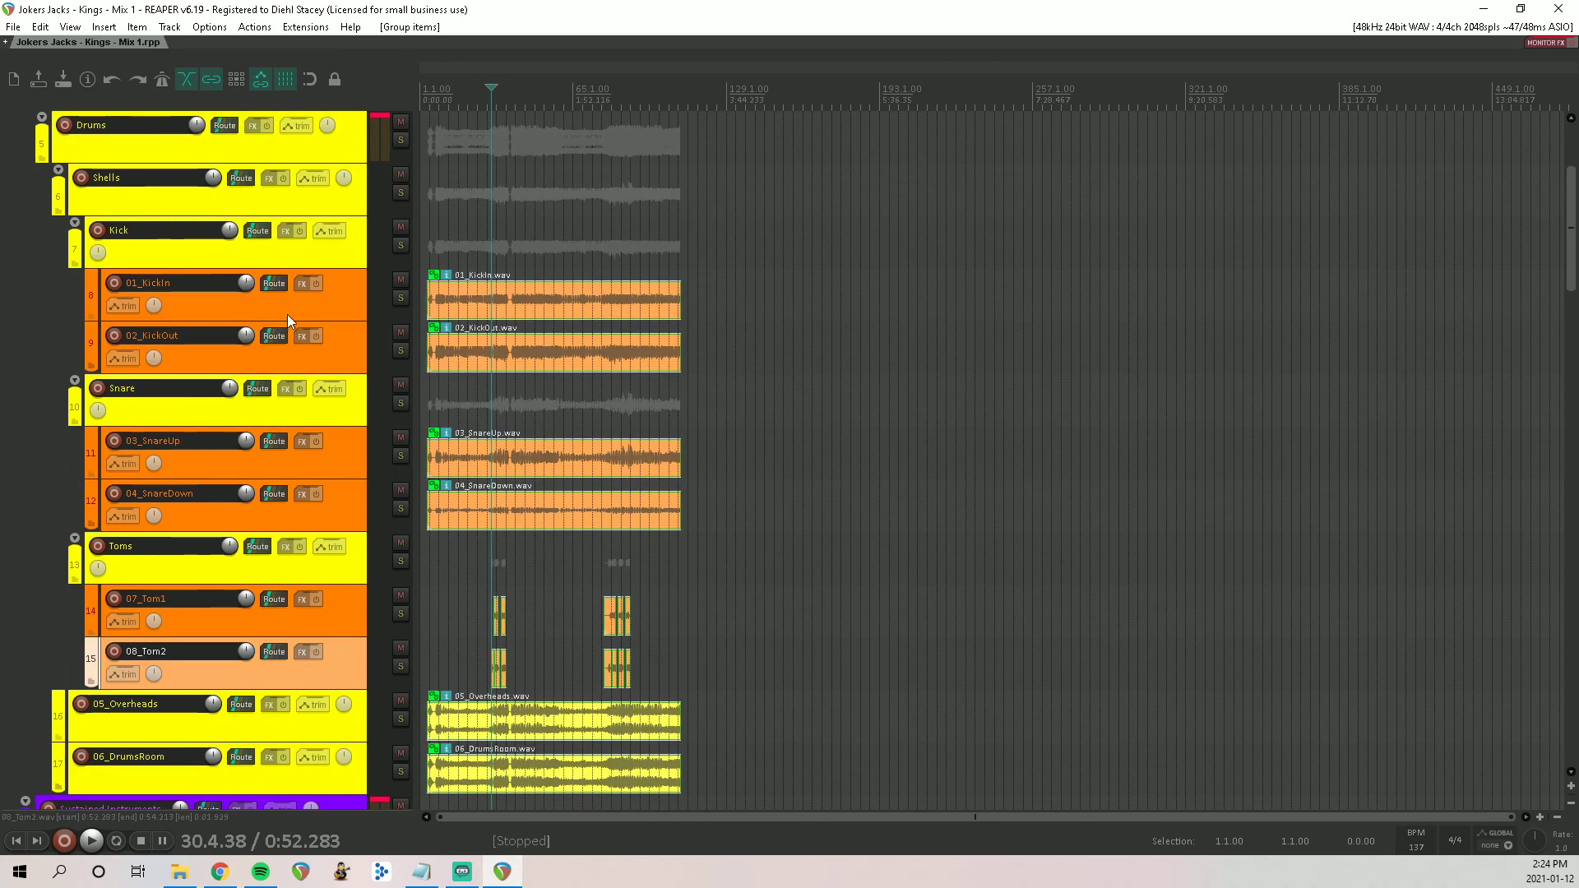
scroll(288, 312, "down", 6)
scroll(288, 309, "down", 13)
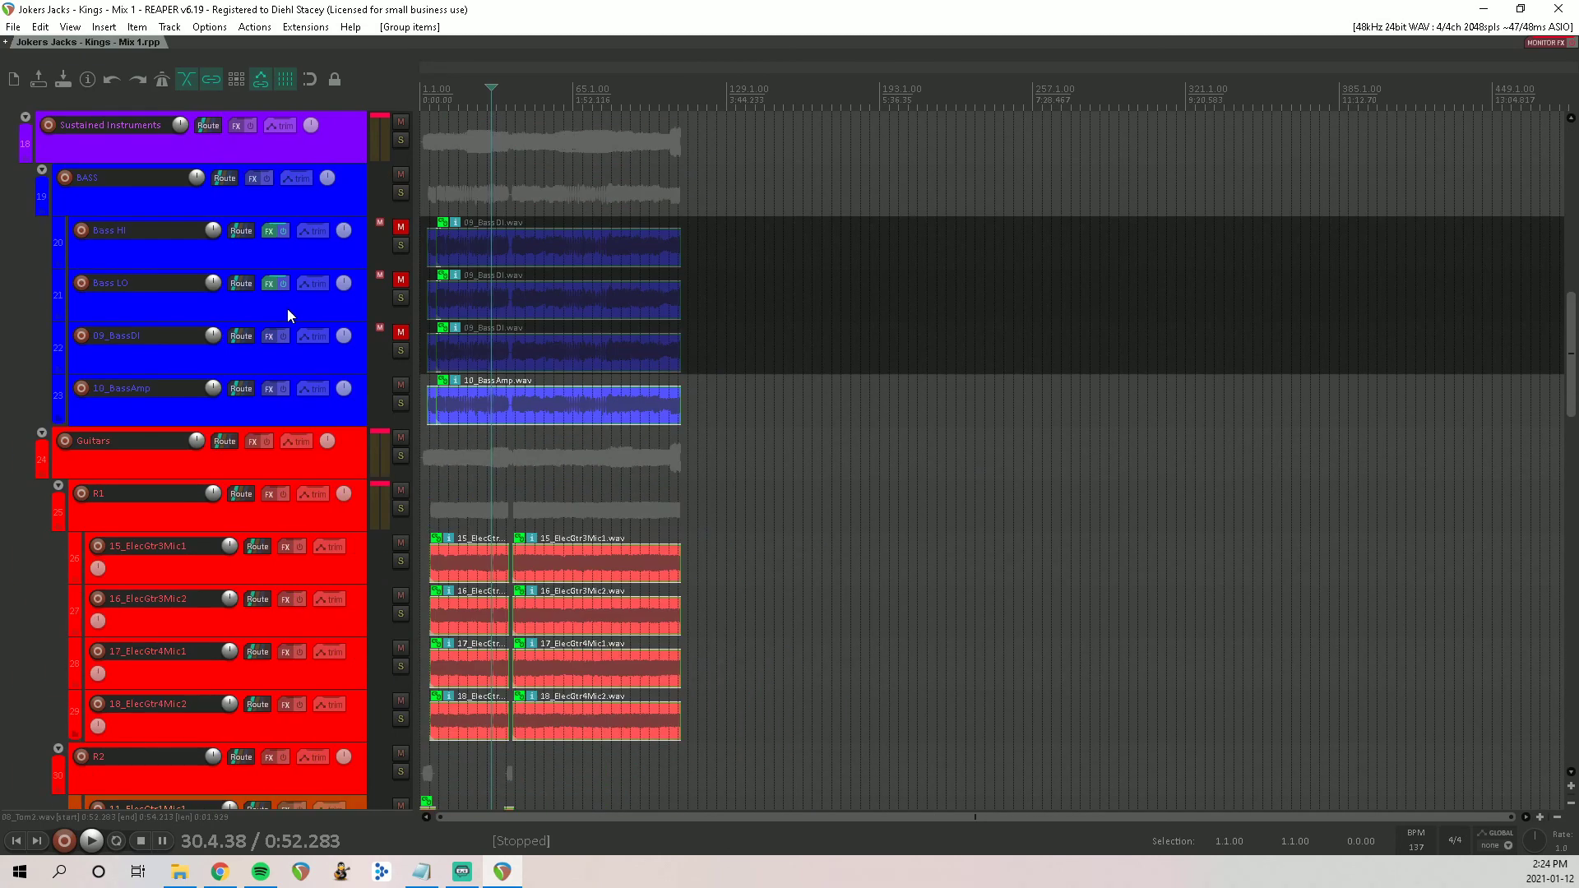